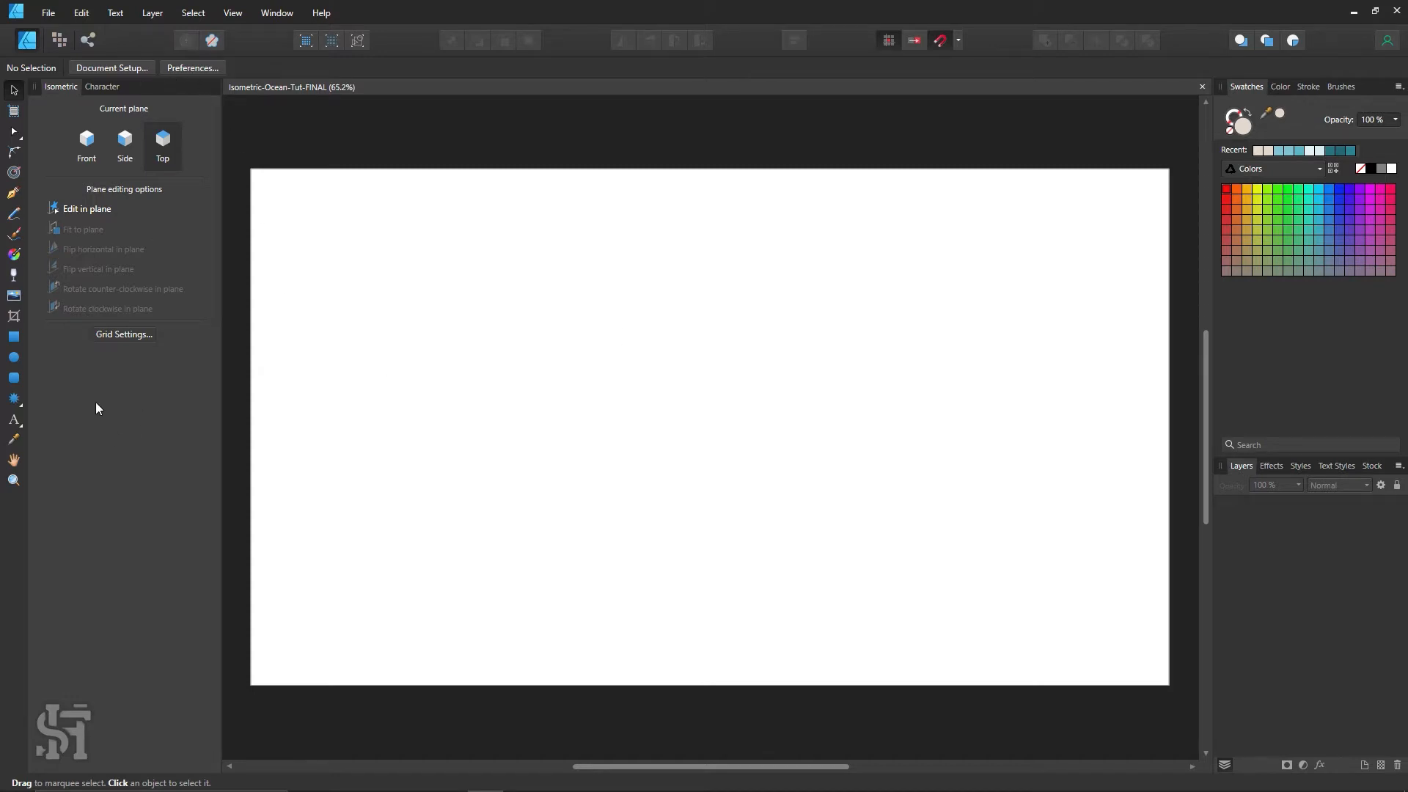
Show the isometric grid and set its first-axis spacing to 15 px.
click(124, 335)
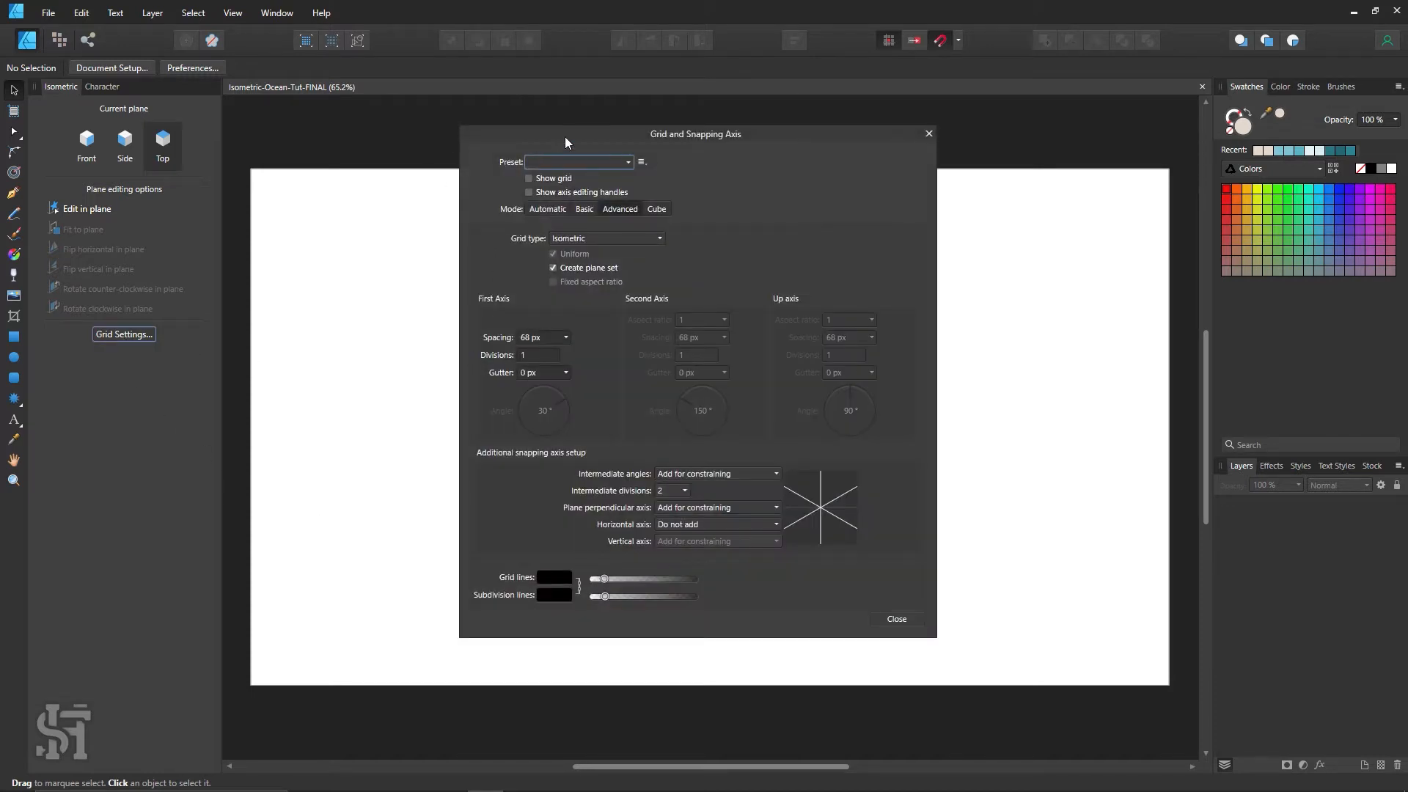
drag(565, 136, 874, 170)
click(850, 212)
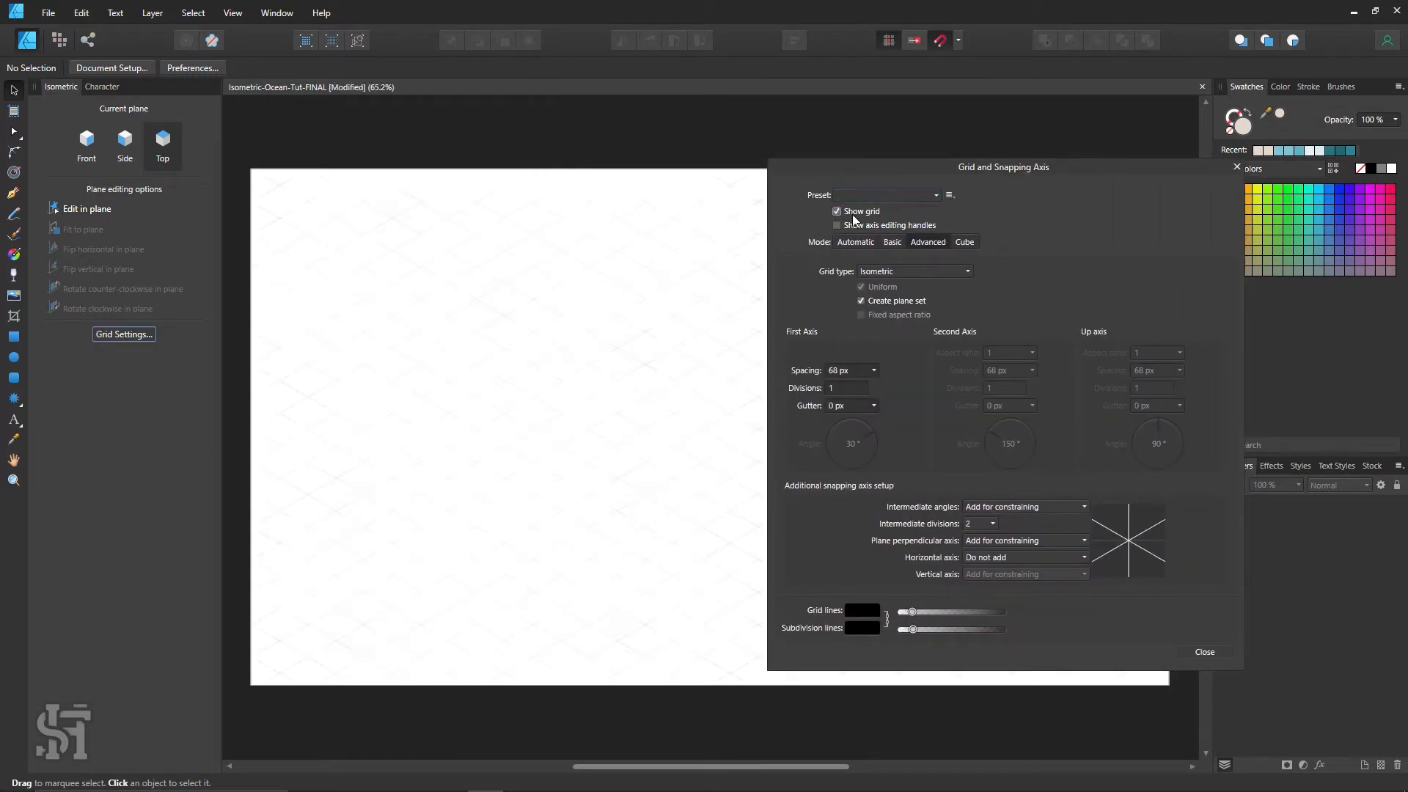
click(854, 370)
text(15)
key(Tab)
click(1204, 652)
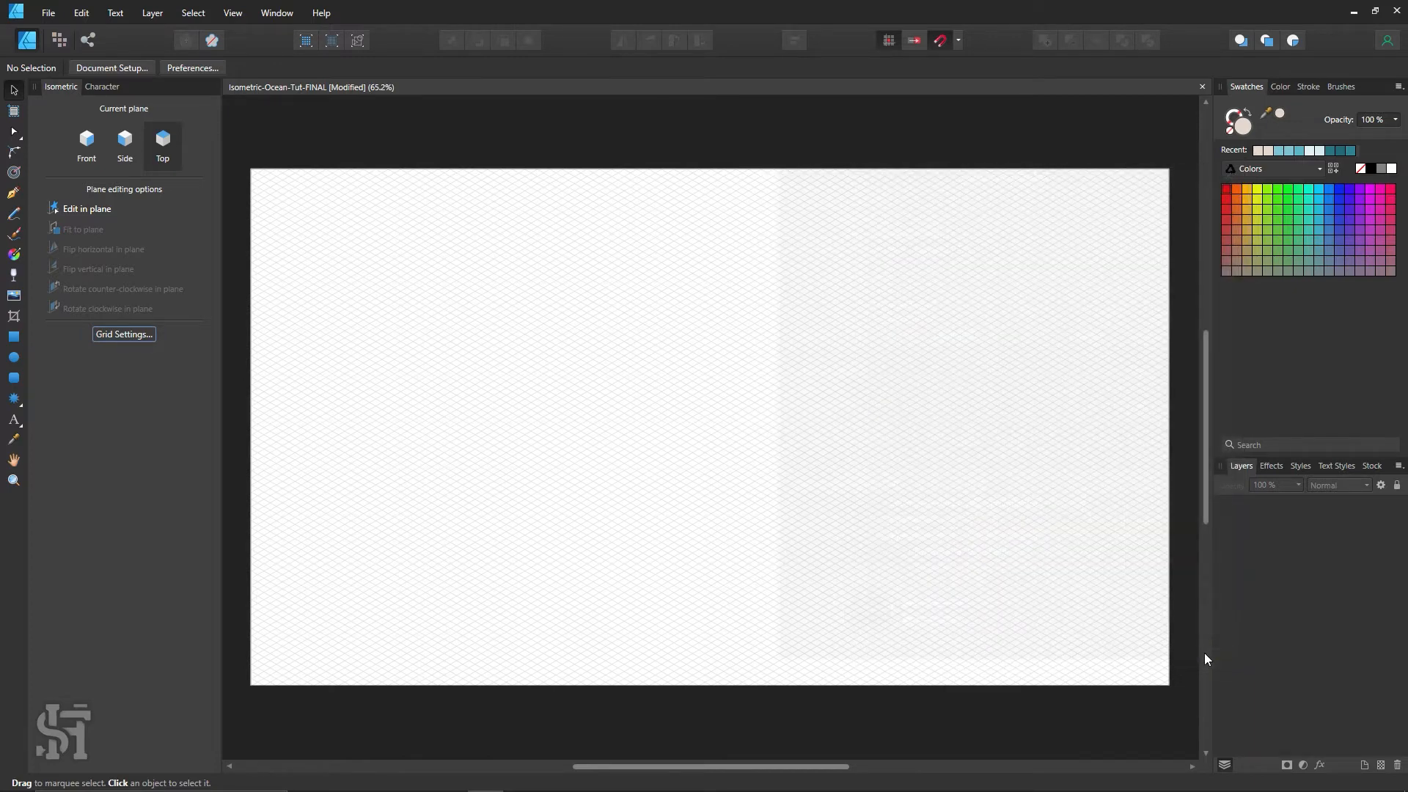
Draw a beige rectangle without a stroke on the Top isometric plane, in the upper middle of the page.
key(z)
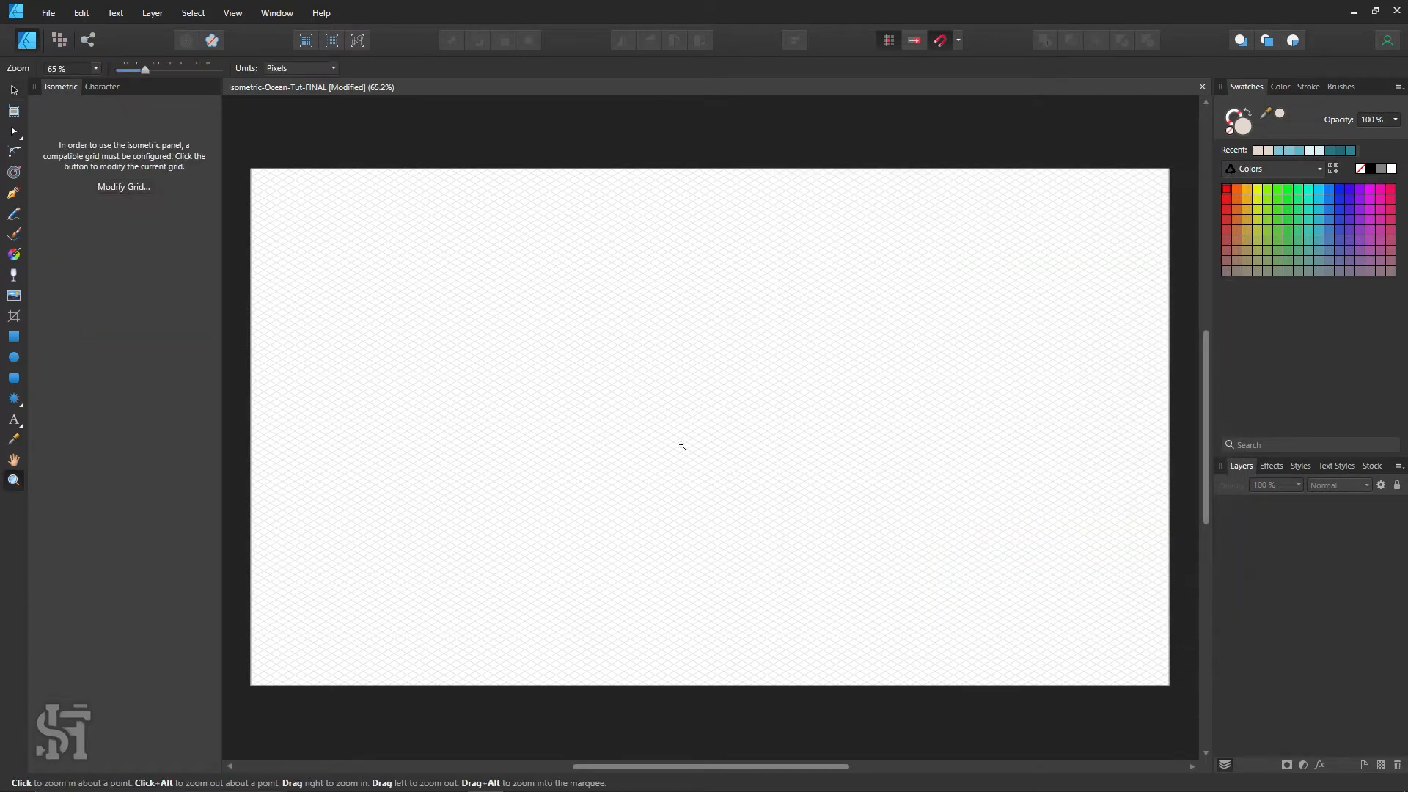
drag(650, 364, 685, 389)
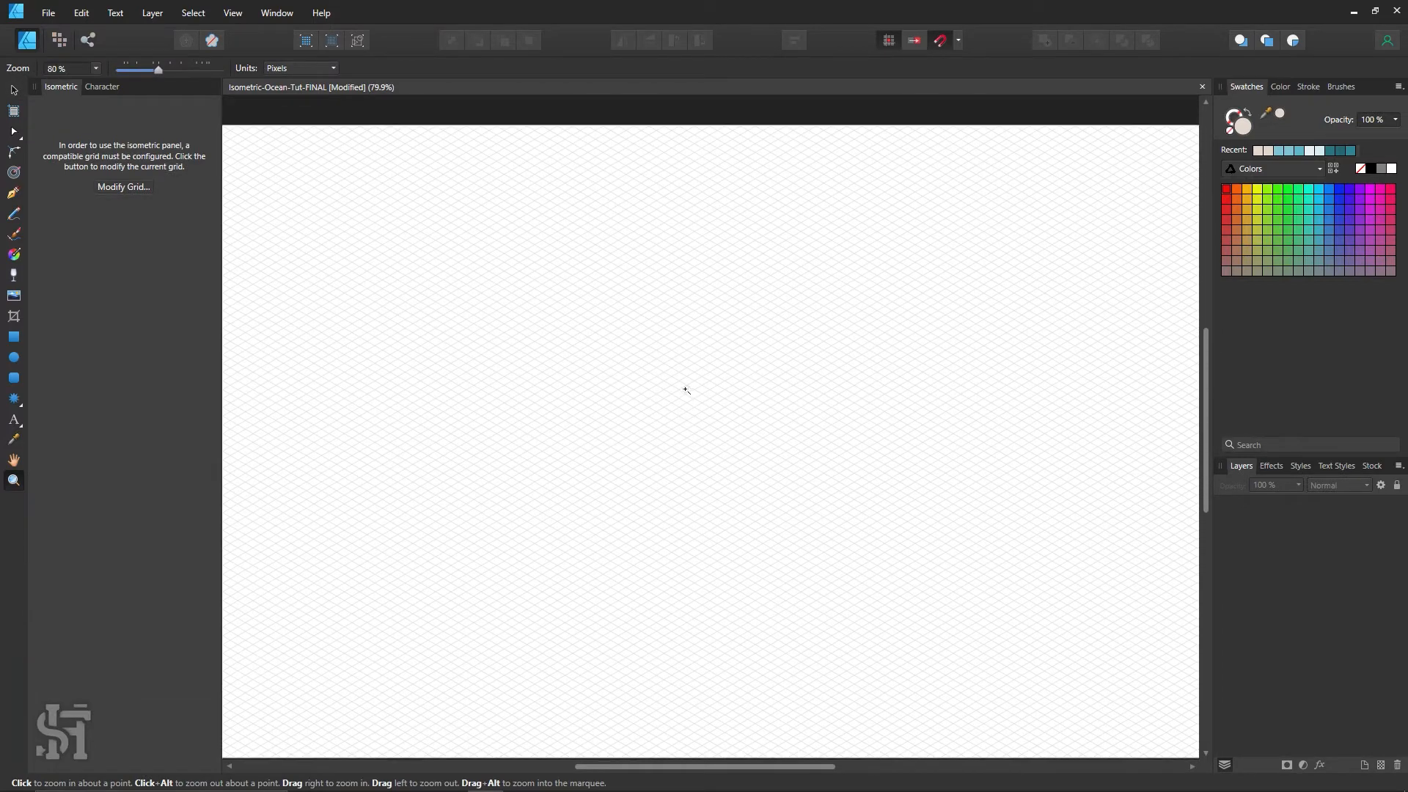
click(14, 337)
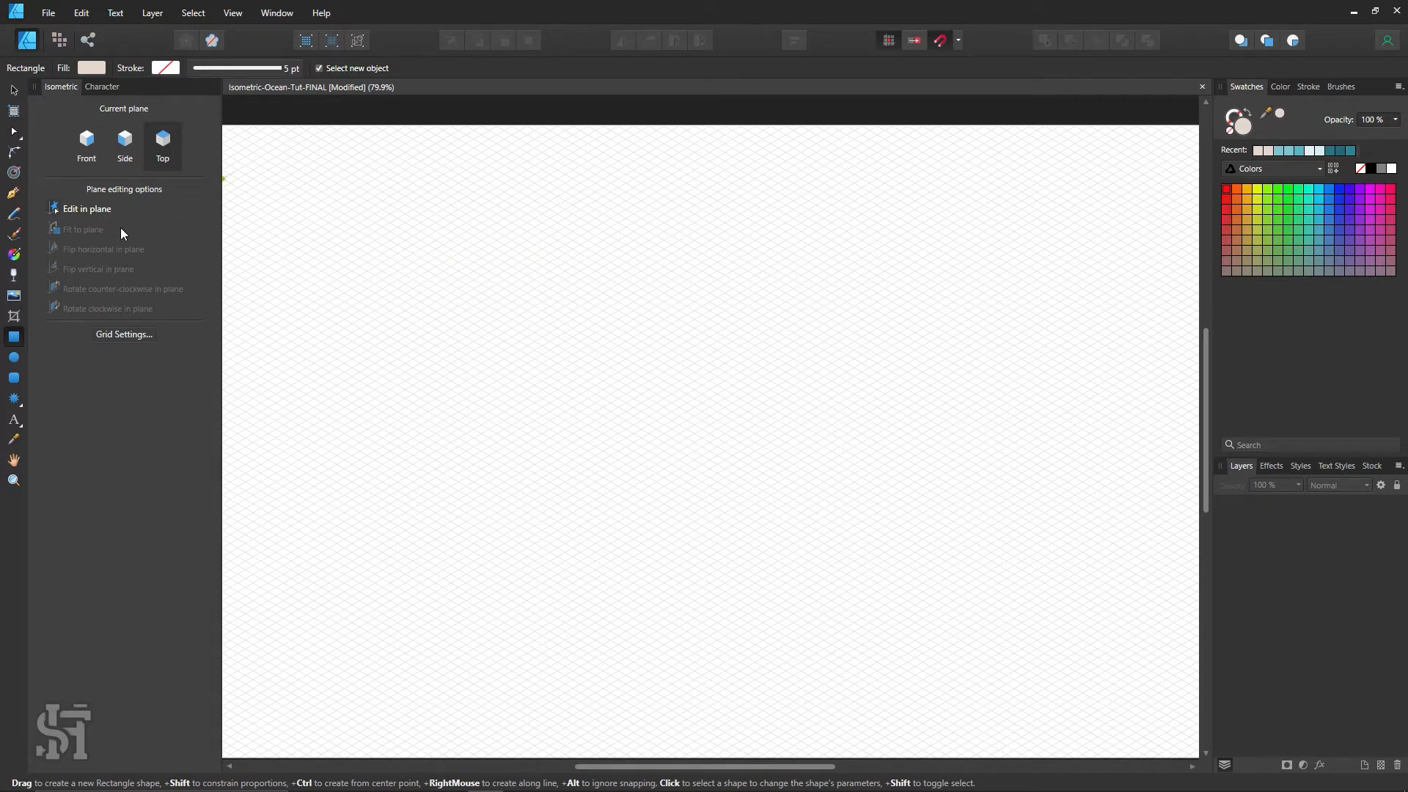
drag(648, 284, 642, 536)
key(v)
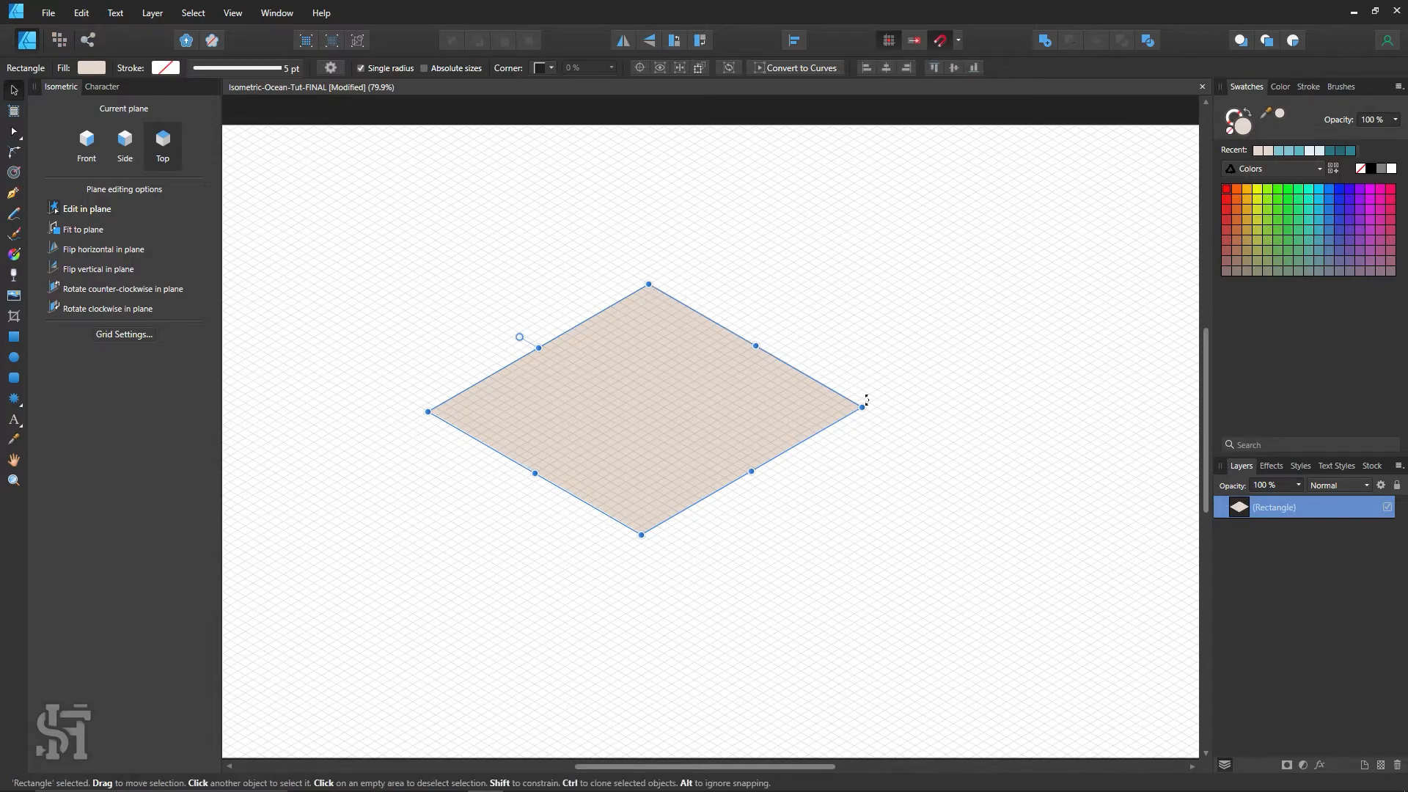
click(984, 382)
Resize the beige rectangle from its lower-left edge and front corner into a slightly larger, even diamond that follows the grid.
key(z)
click(691, 445)
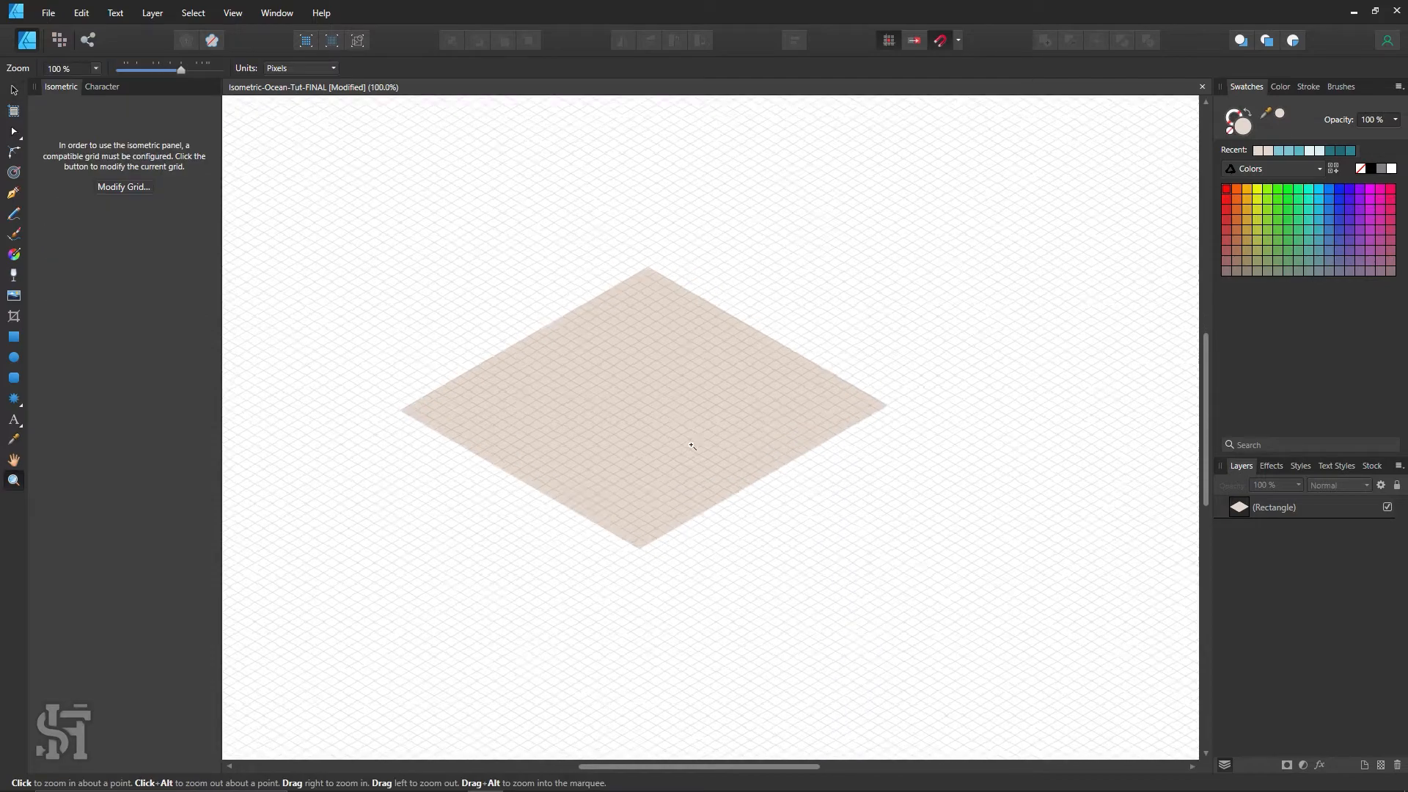
click(643, 395)
click(12, 90)
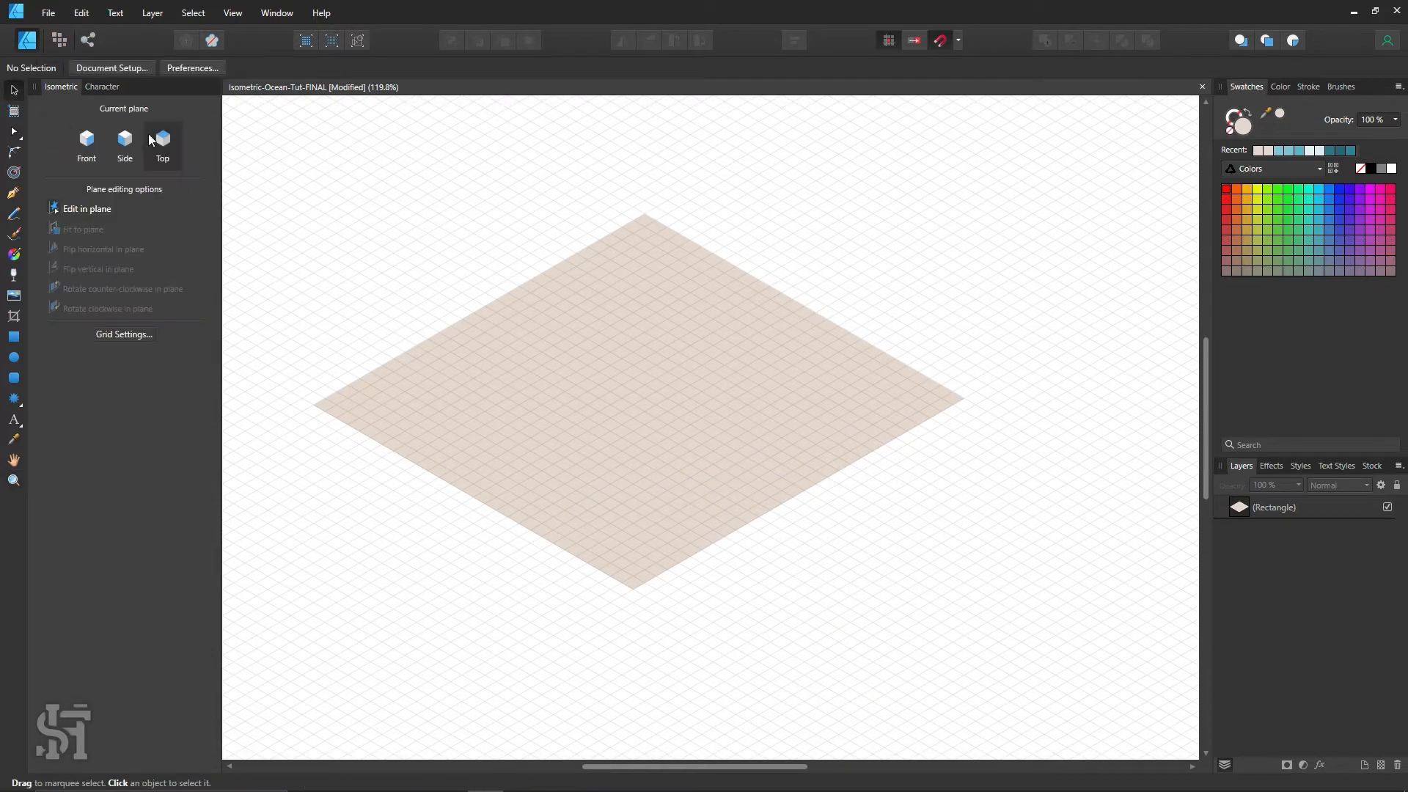
click(465, 397)
drag(482, 495, 485, 490)
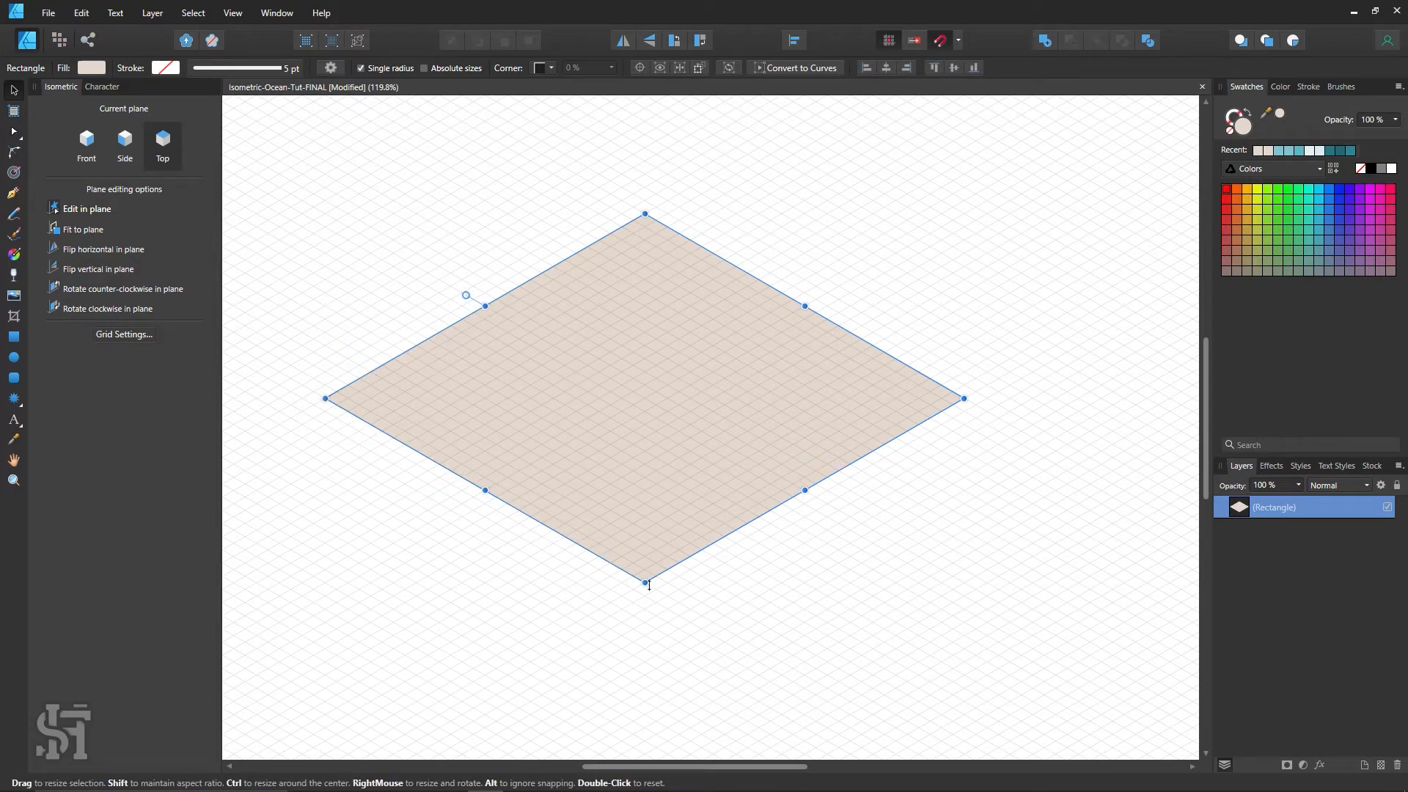
mouse_move(649, 585)
mouse_down()
mouse_move(638, 474)
mouse_move(654, 611)
mouse_up()
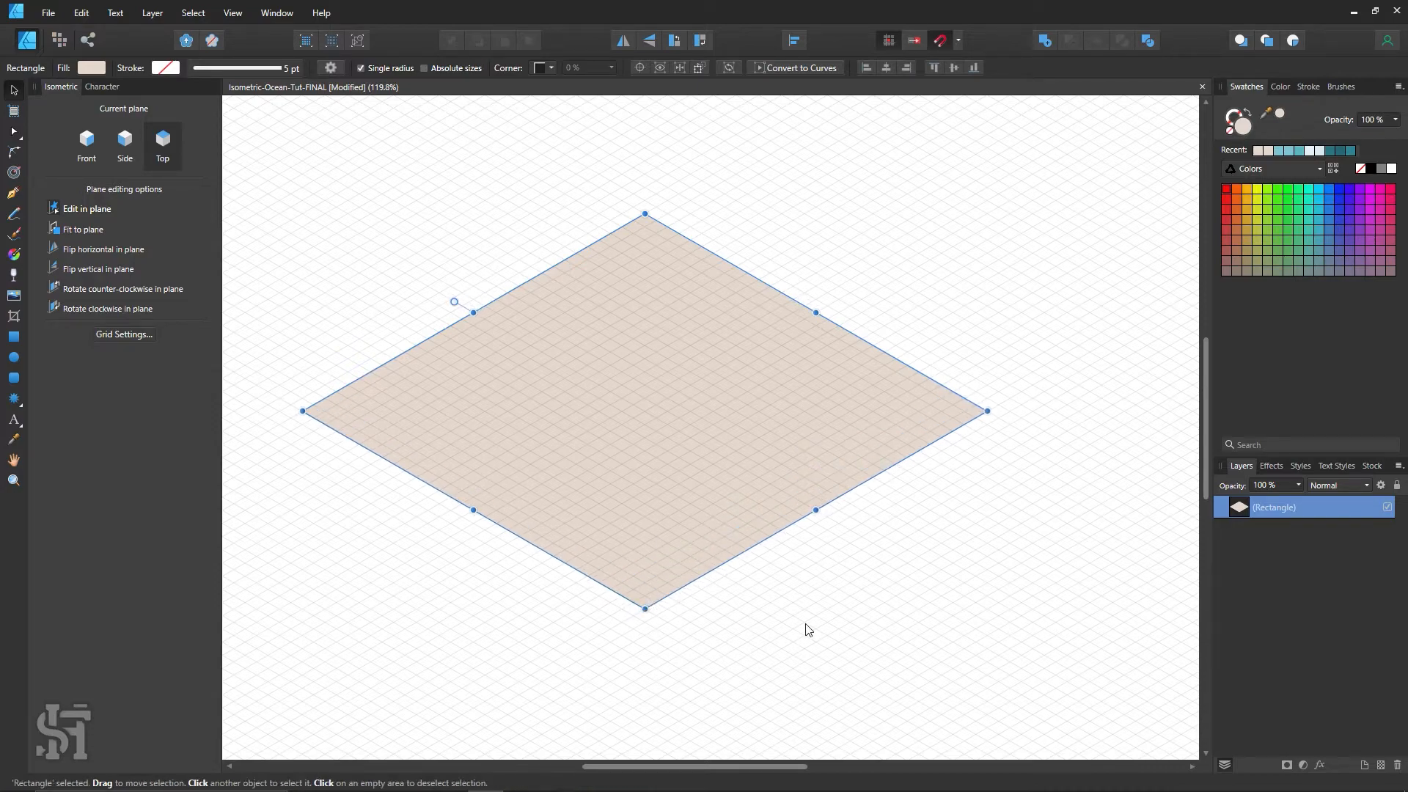
On the Side plane, draw a thin rectangle along the lower-left edge of the diamond as the block's left face.
key(h)
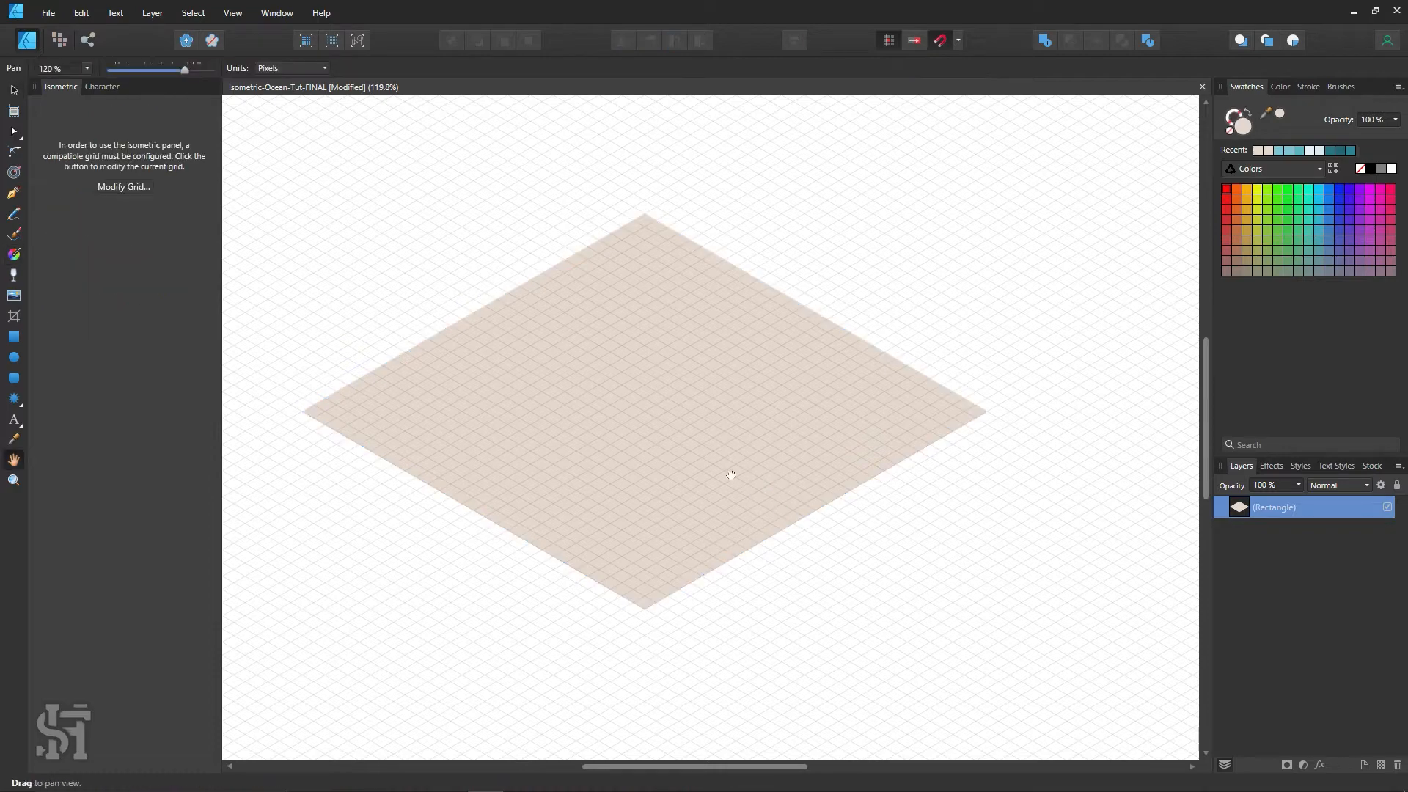
drag(731, 475, 794, 493)
drag(595, 482, 555, 475)
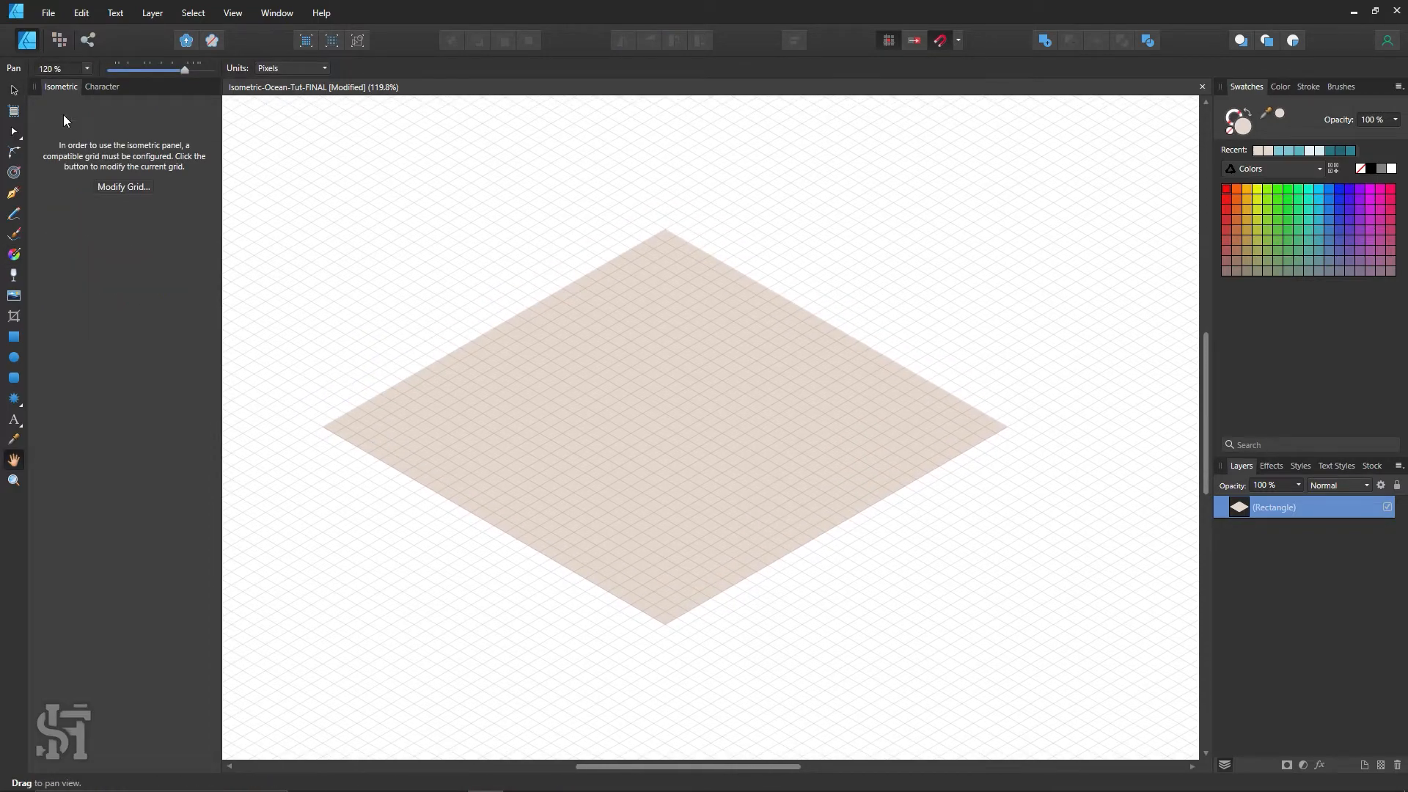
click(17, 339)
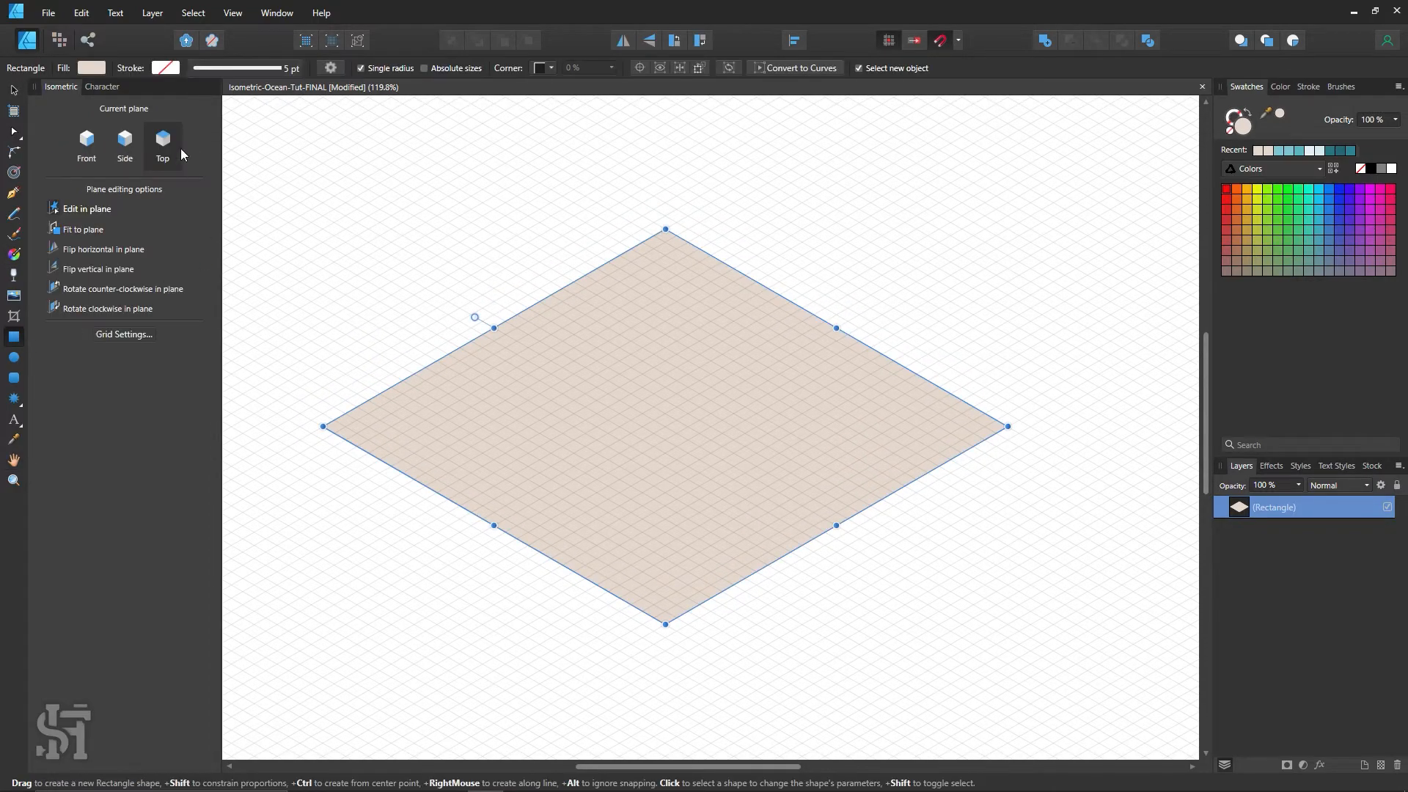
click(123, 147)
drag(323, 389, 653, 570)
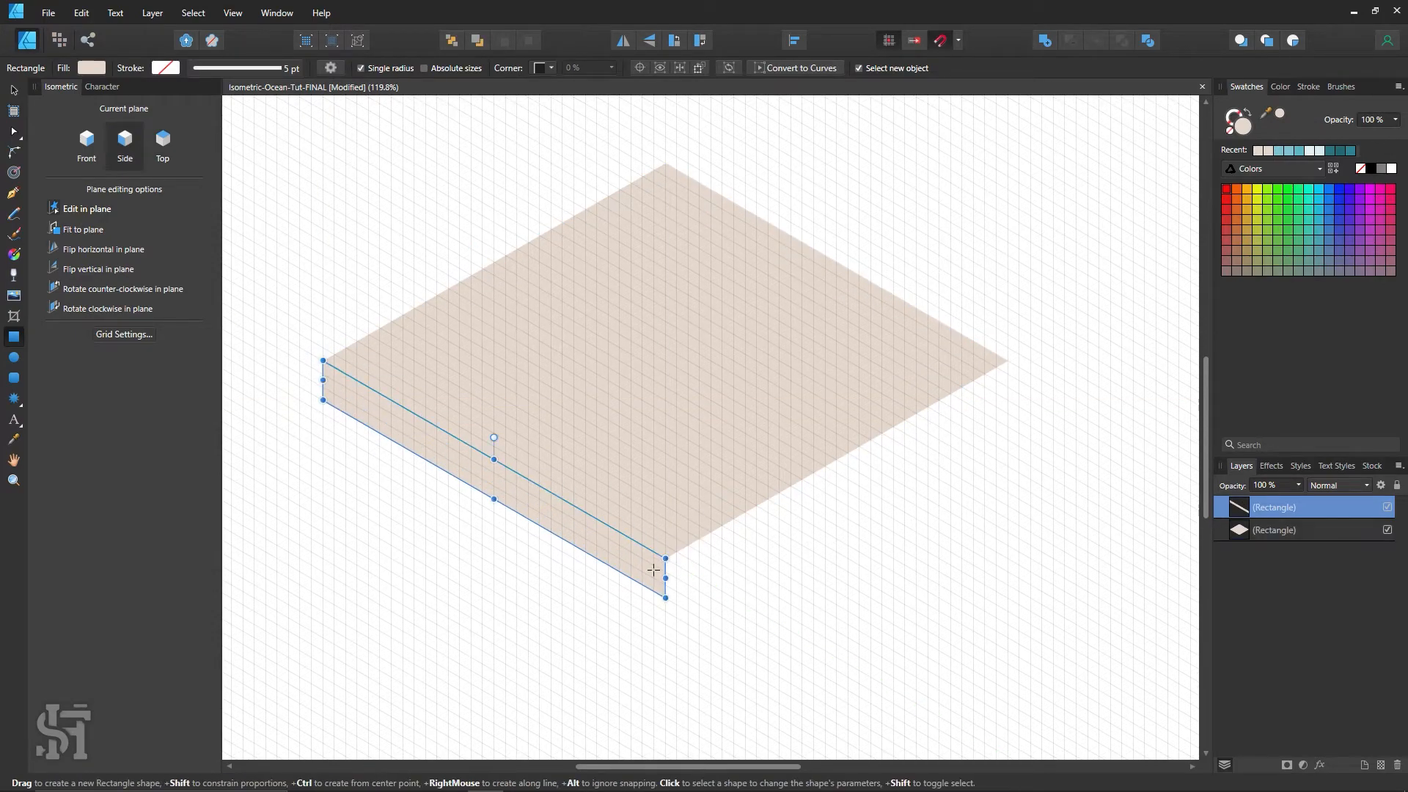
On the Front plane, draw a matching thin rectangle along the diamond's lower-right edge as the block's right face.
click(87, 141)
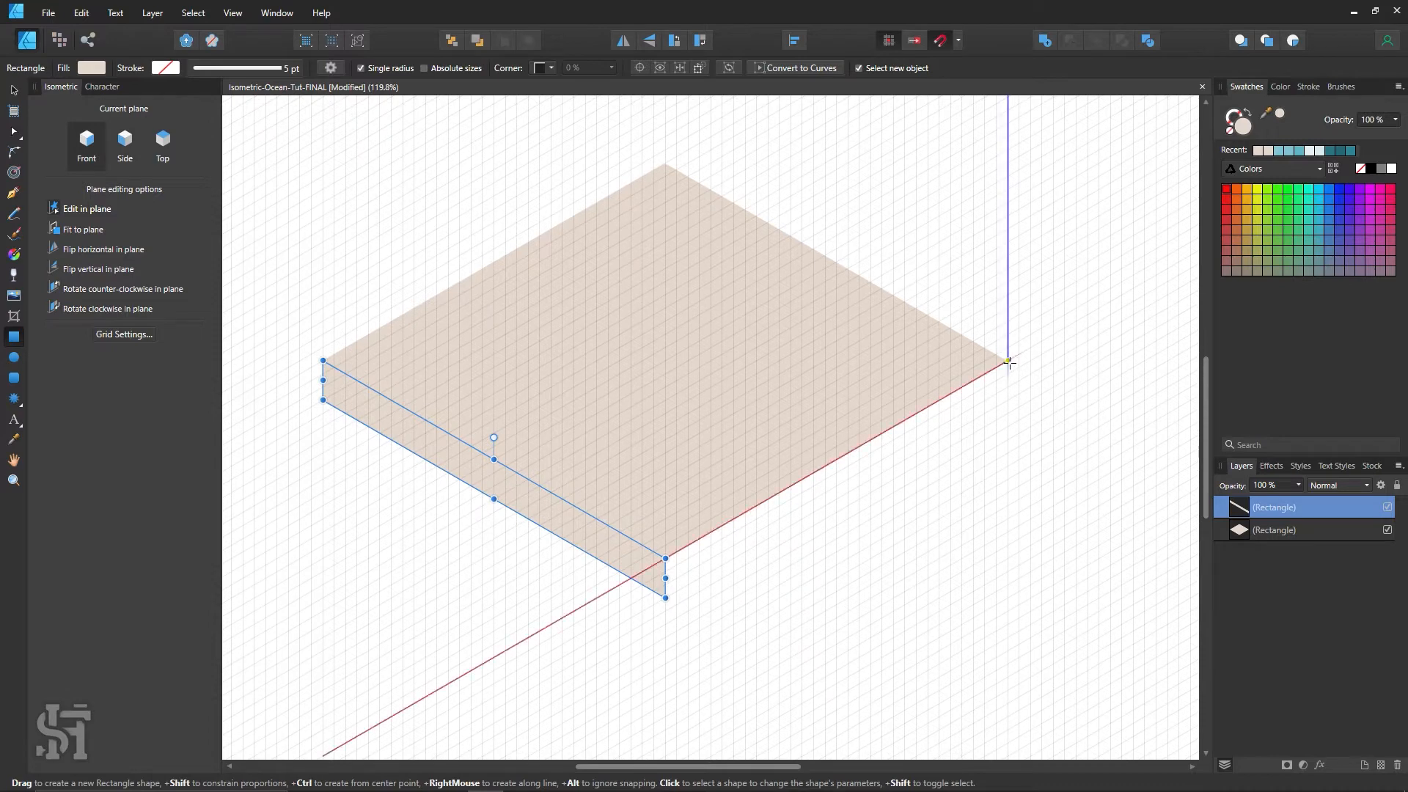
drag(1008, 361, 667, 596)
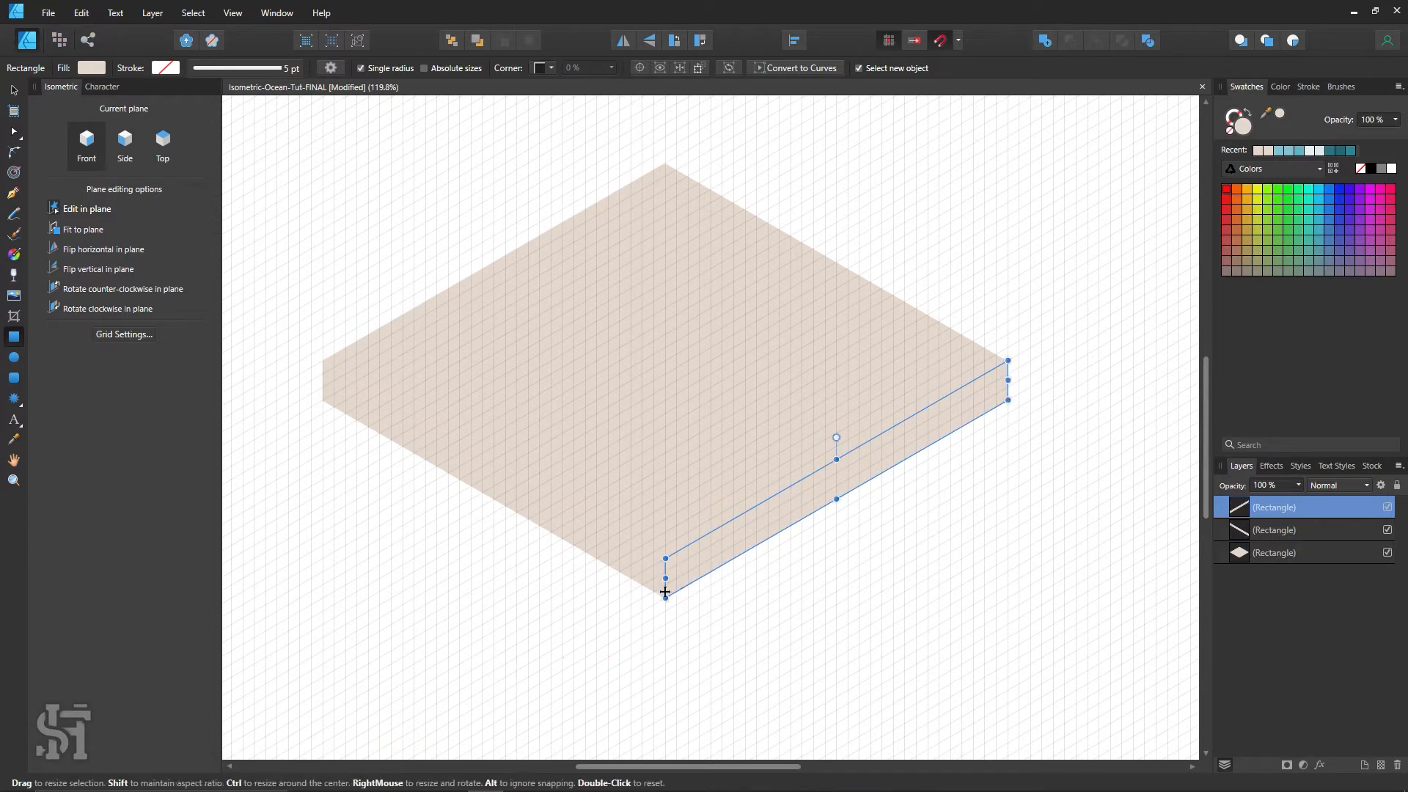
click(13, 89)
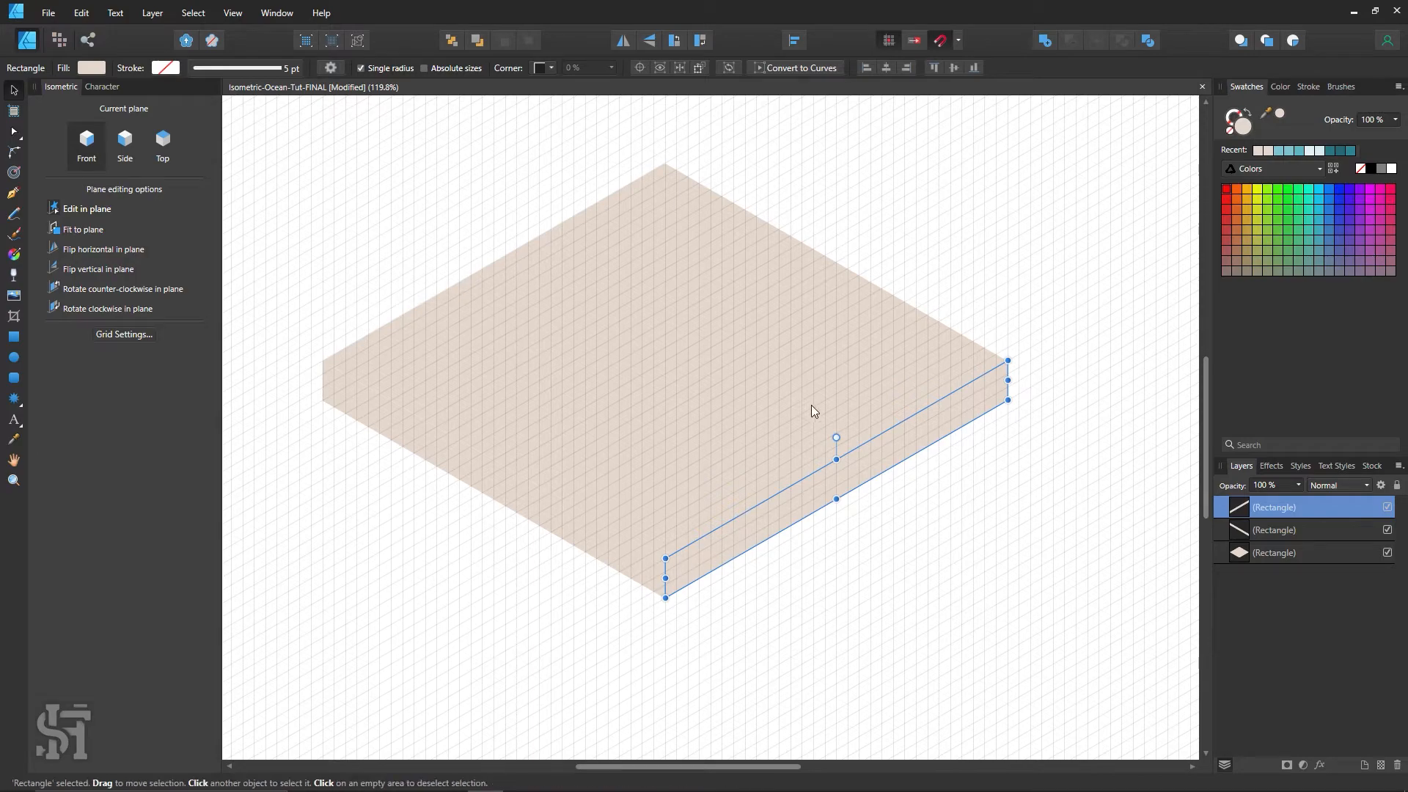
Return to the Top plane, then fill the block's left face with dark teal and its right face with lighter teal.
click(162, 143)
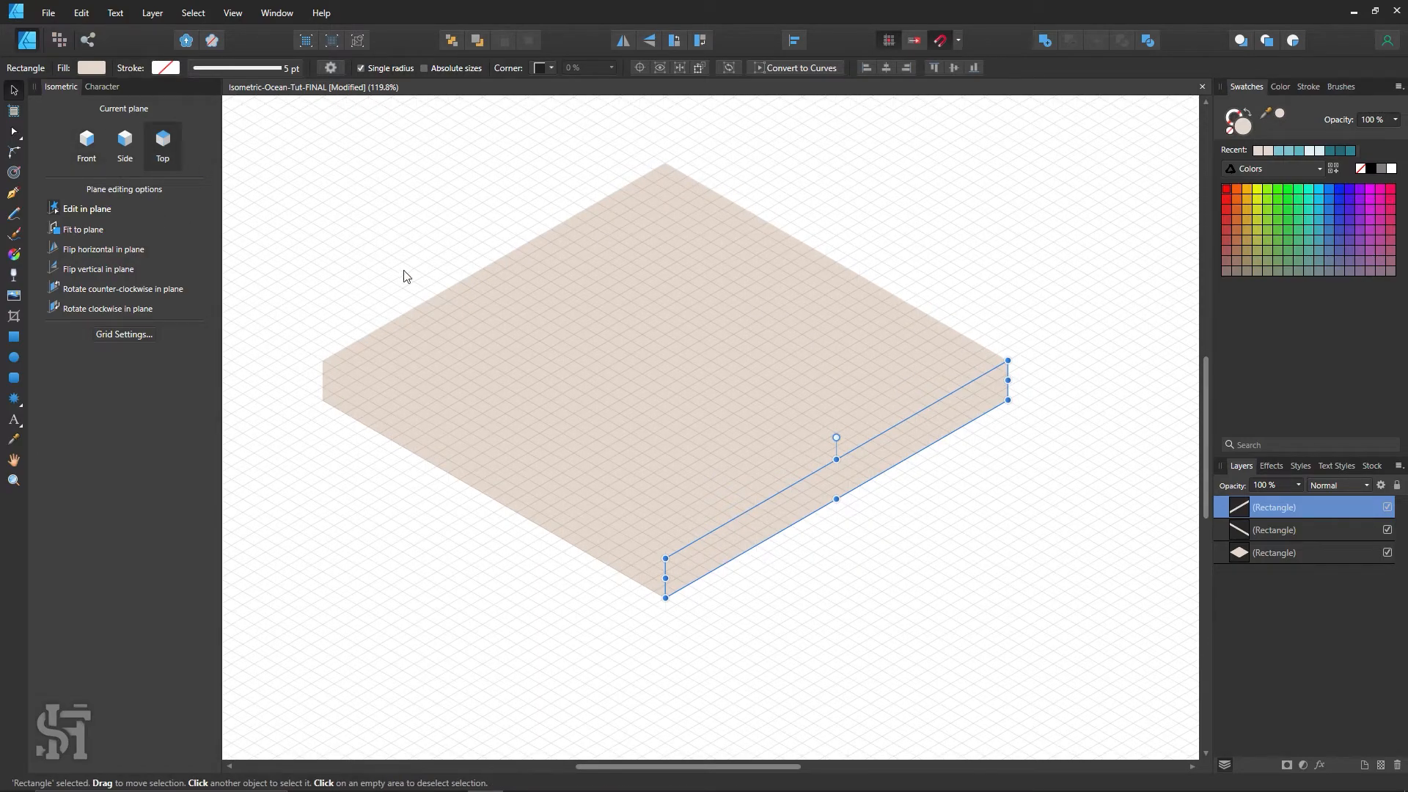
click(608, 561)
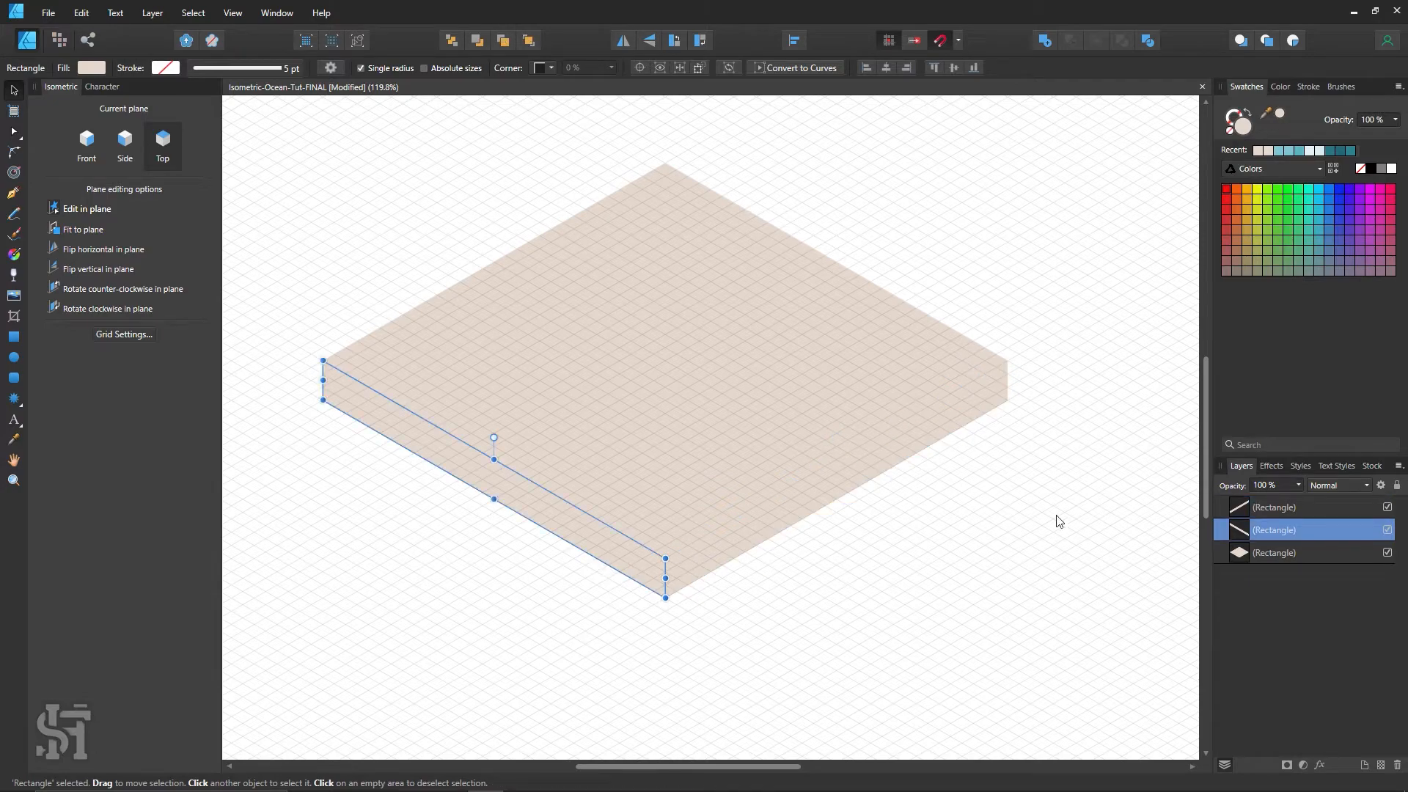
click(1342, 151)
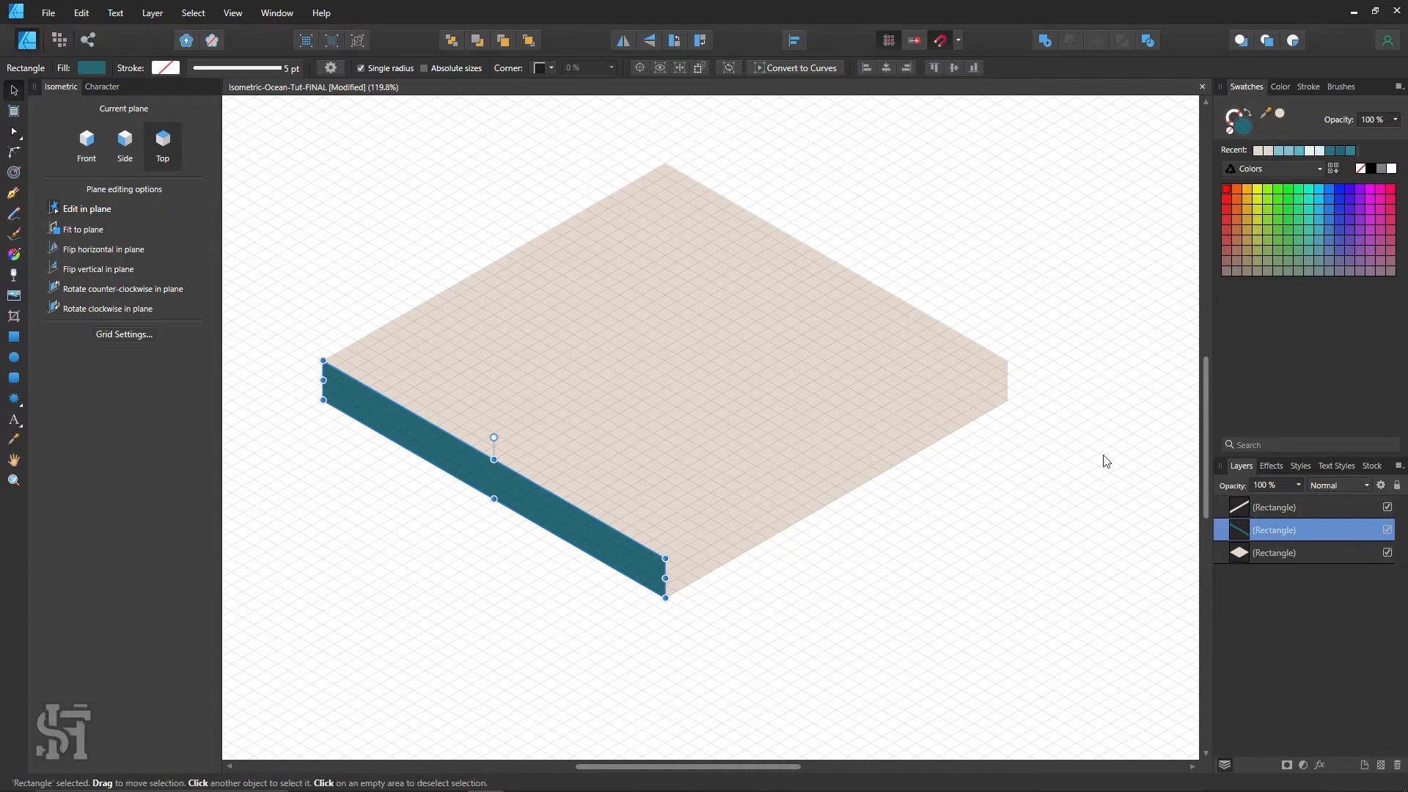
click(758, 517)
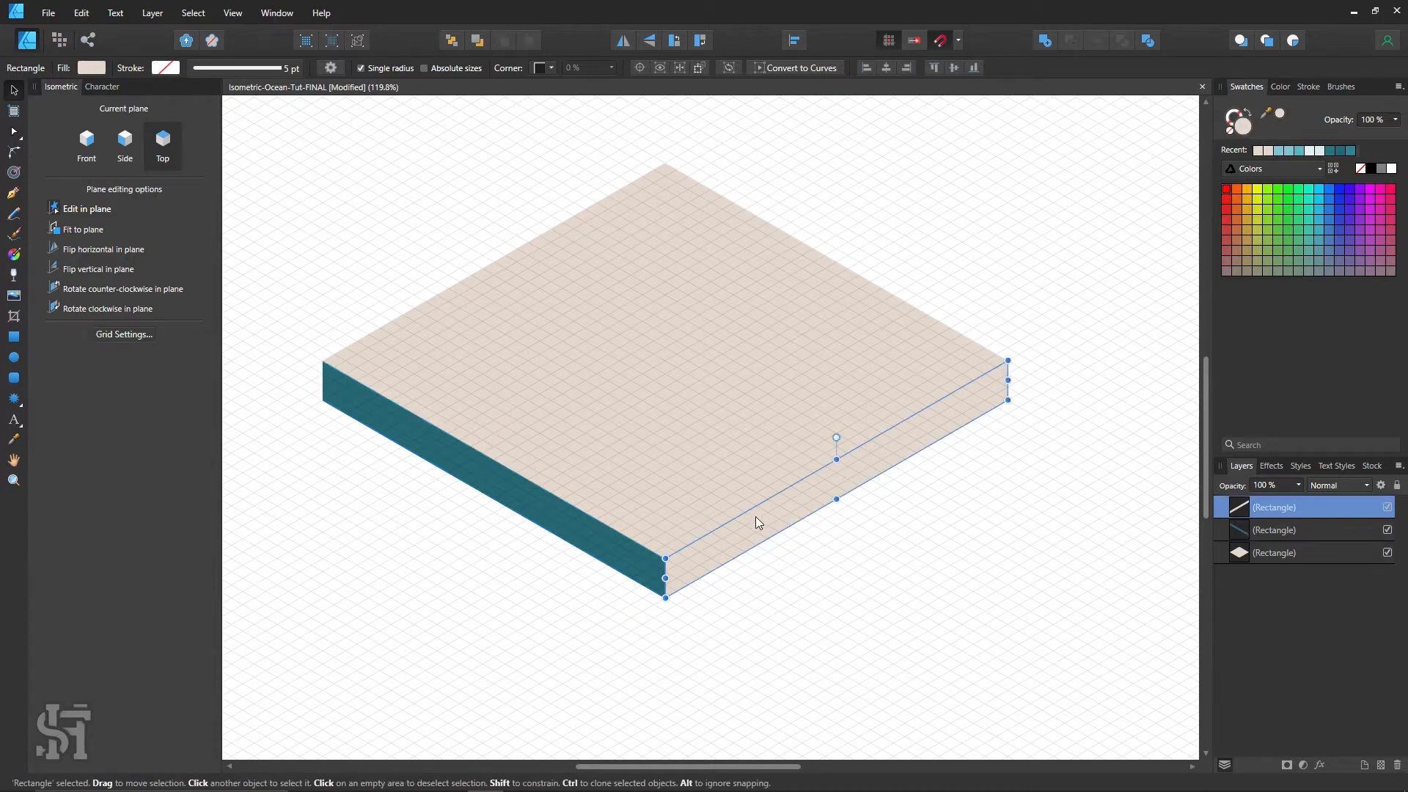
click(1348, 151)
click(693, 615)
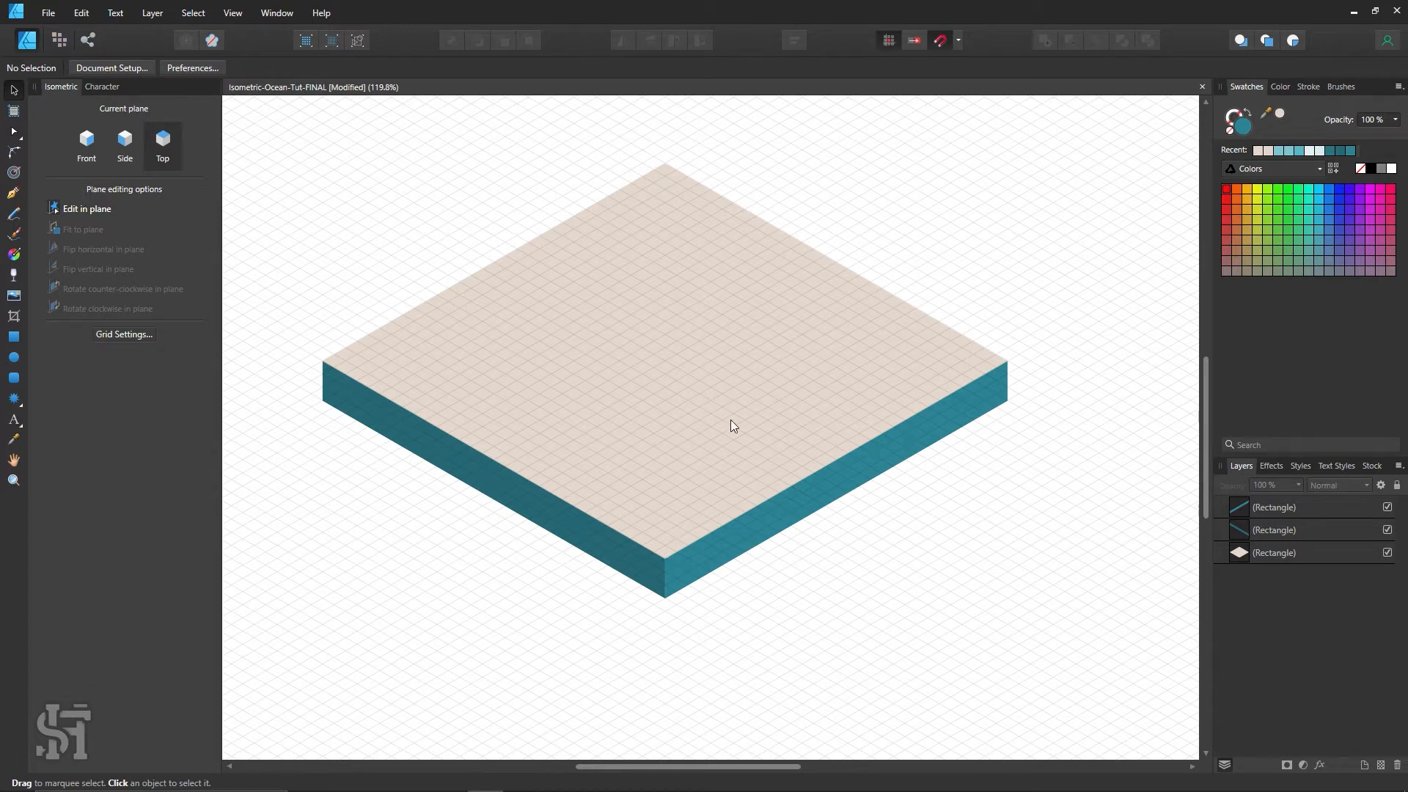
Set up the Pencil tool with the stabilizer on and swap fill and stroke for a teal stroke without fill, undoing the first test stroke.
scroll(730, 419, up, 2)
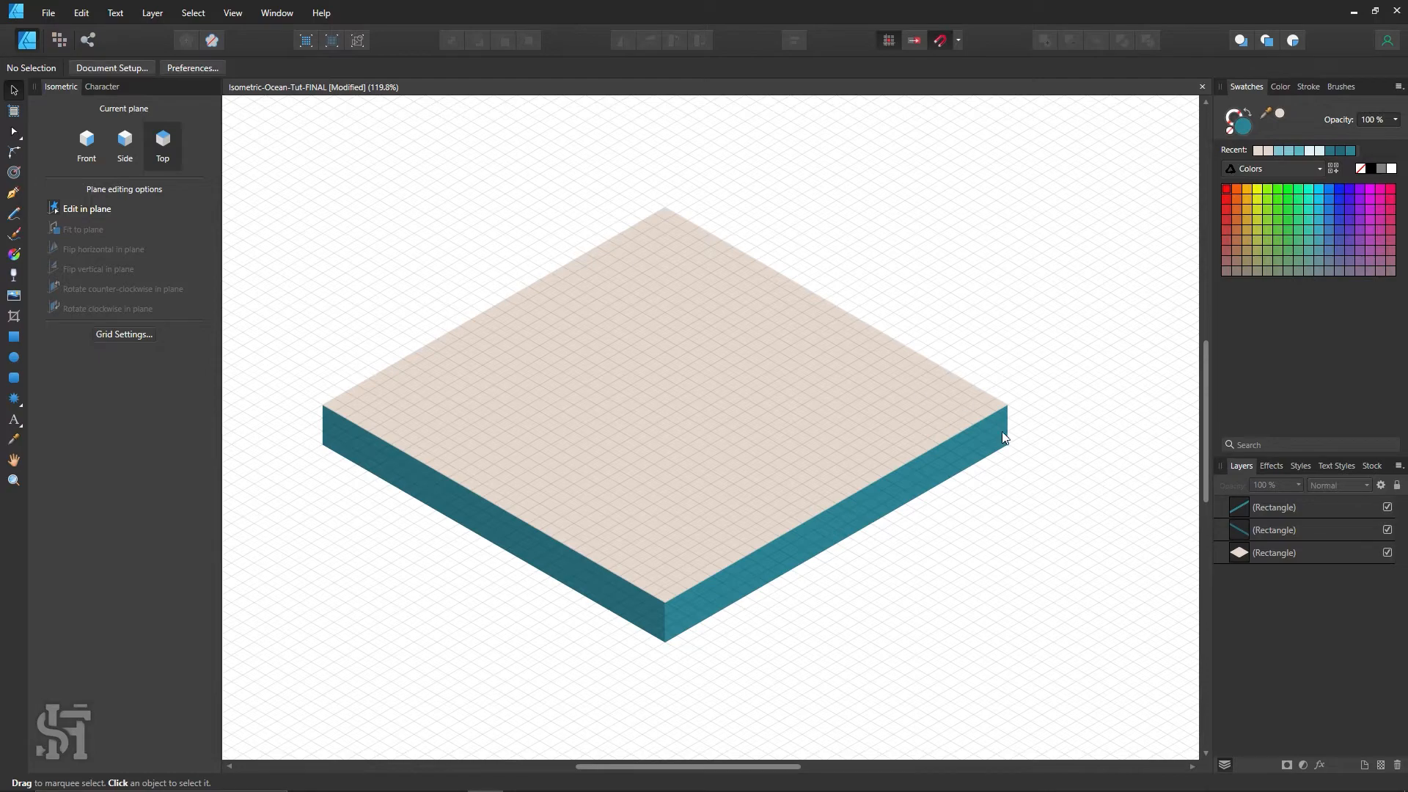
click(14, 214)
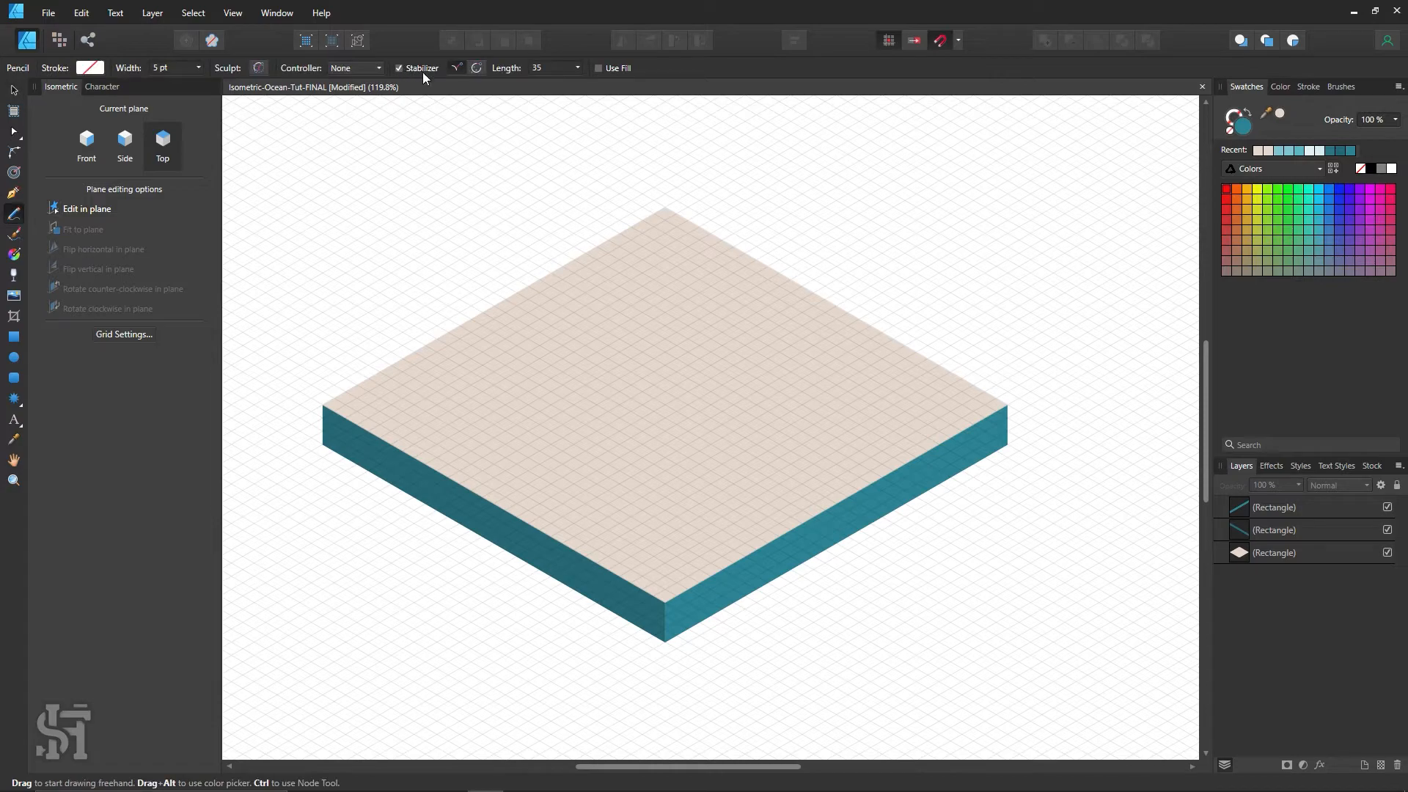
click(402, 66)
drag(842, 482, 517, 248)
key(ctrl+z)
click(1248, 114)
Try freehand Pencil strokes across the top face with the stabilizer on and off, and undo both.
mouse_move(531, 227)
mouse_down()
mouse_move(525, 297)
mouse_move(558, 337)
mouse_move(631, 334)
mouse_move(675, 304)
mouse_move(740, 309)
mouse_move(778, 368)
mouse_move(687, 460)
mouse_move(700, 503)
mouse_move(737, 520)
mouse_move(820, 502)
mouse_move(876, 415)
mouse_move(793, 354)
mouse_move(659, 367)
mouse_move(566, 282)
mouse_move(587, 191)
mouse_move(547, 135)
mouse_move(417, 187)
mouse_move(420, 318)
mouse_move(496, 370)
mouse_move(637, 353)
mouse_move(787, 374)
mouse_up()
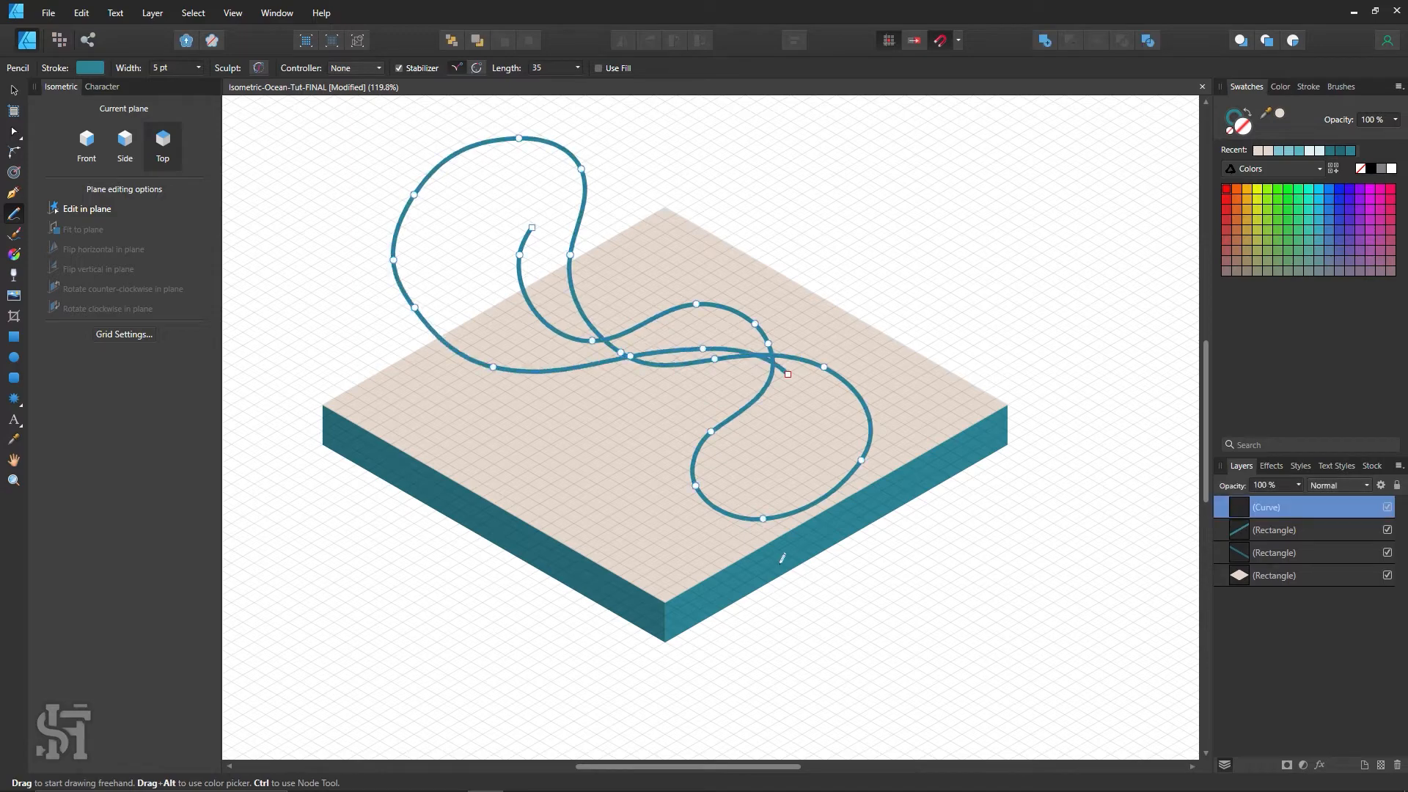
key(ctrl+z)
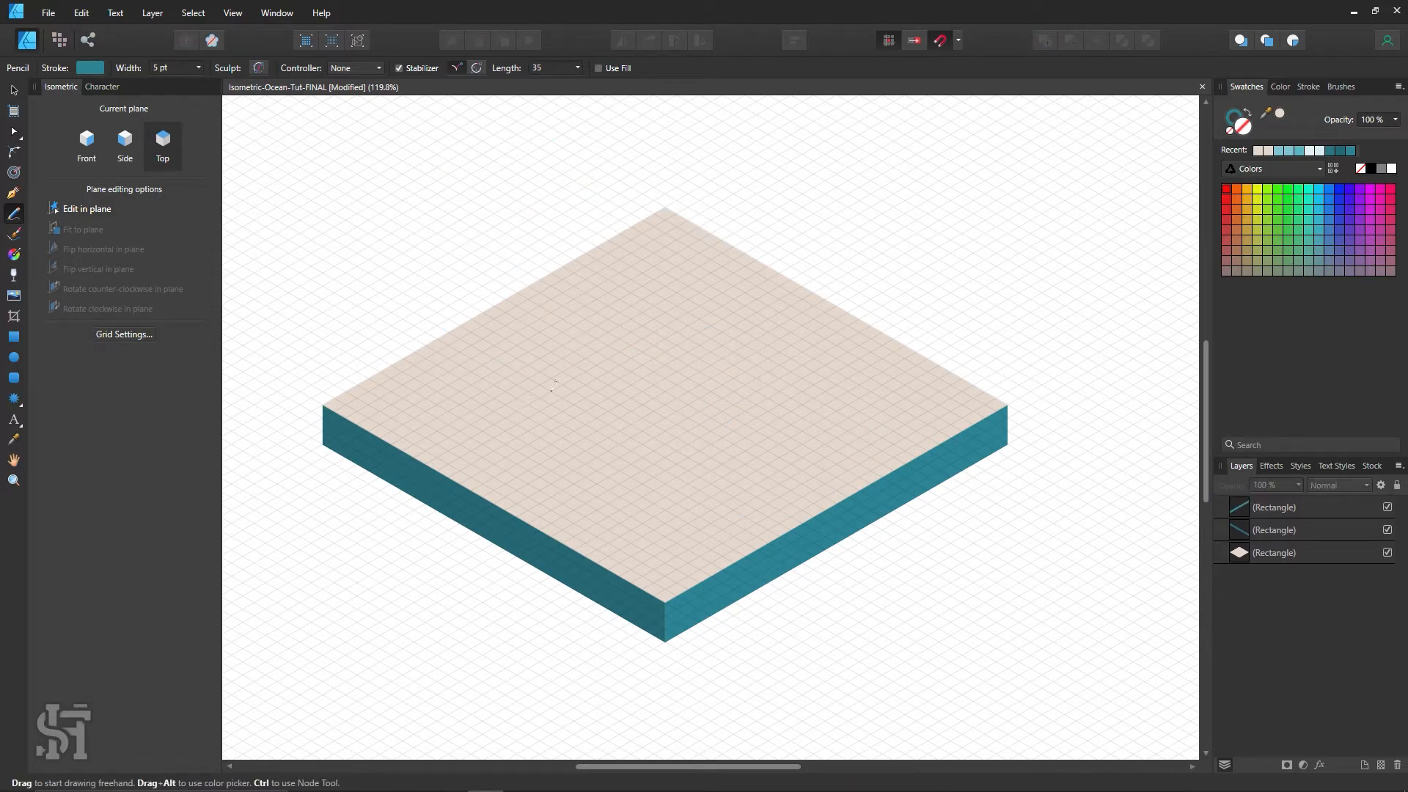
click(406, 69)
mouse_move(440, 209)
mouse_down()
mouse_move(488, 242)
mouse_move(563, 252)
mouse_move(665, 444)
mouse_up()
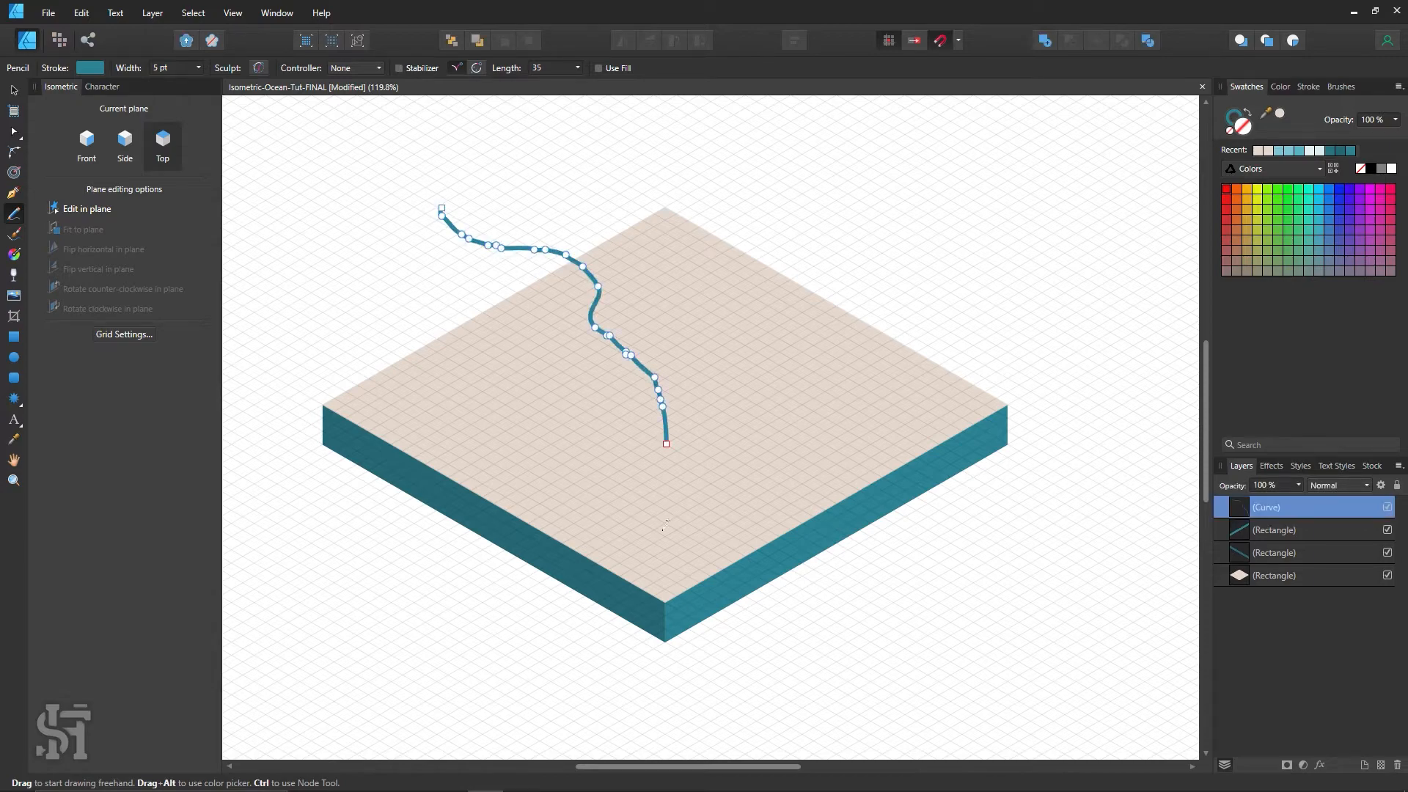
key(v)
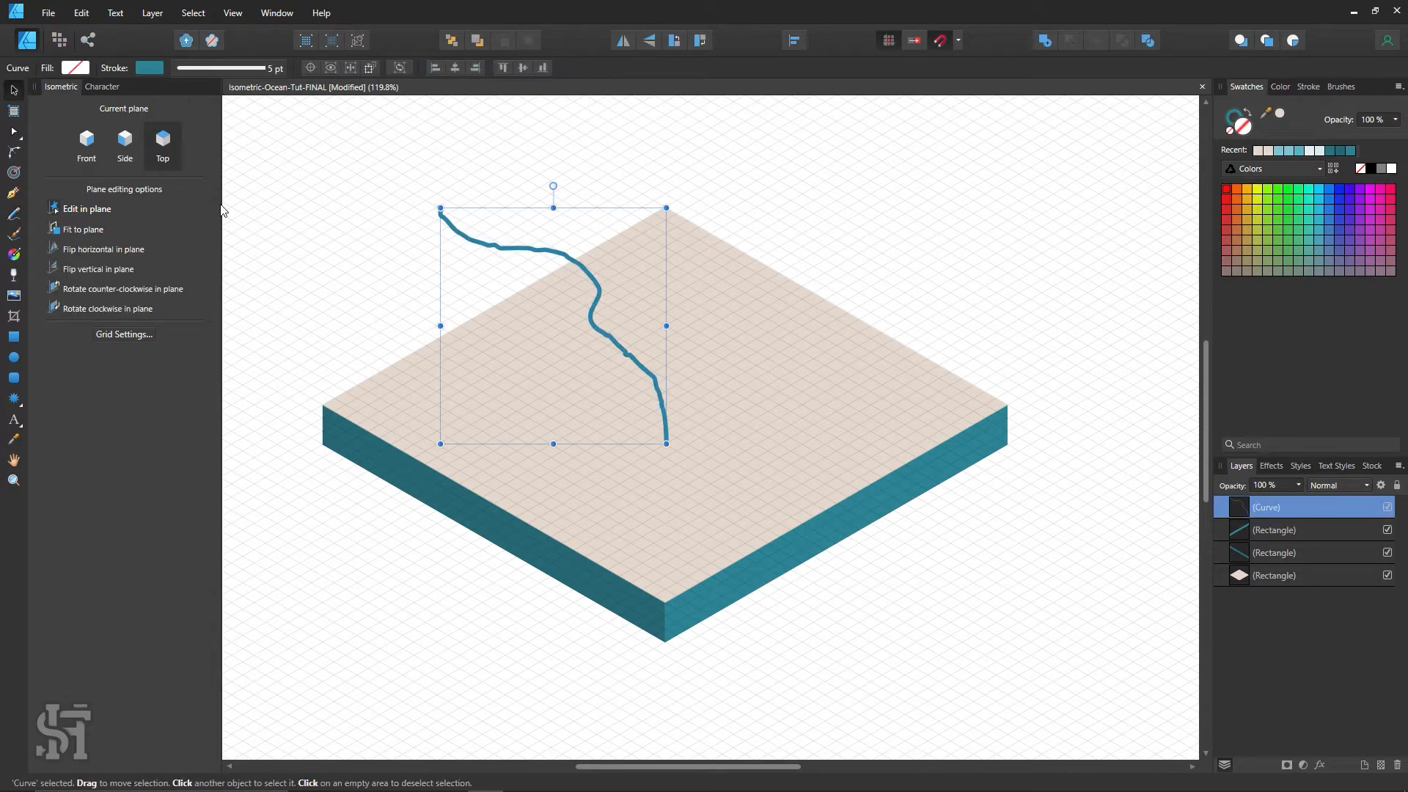
key(ctrl+d)
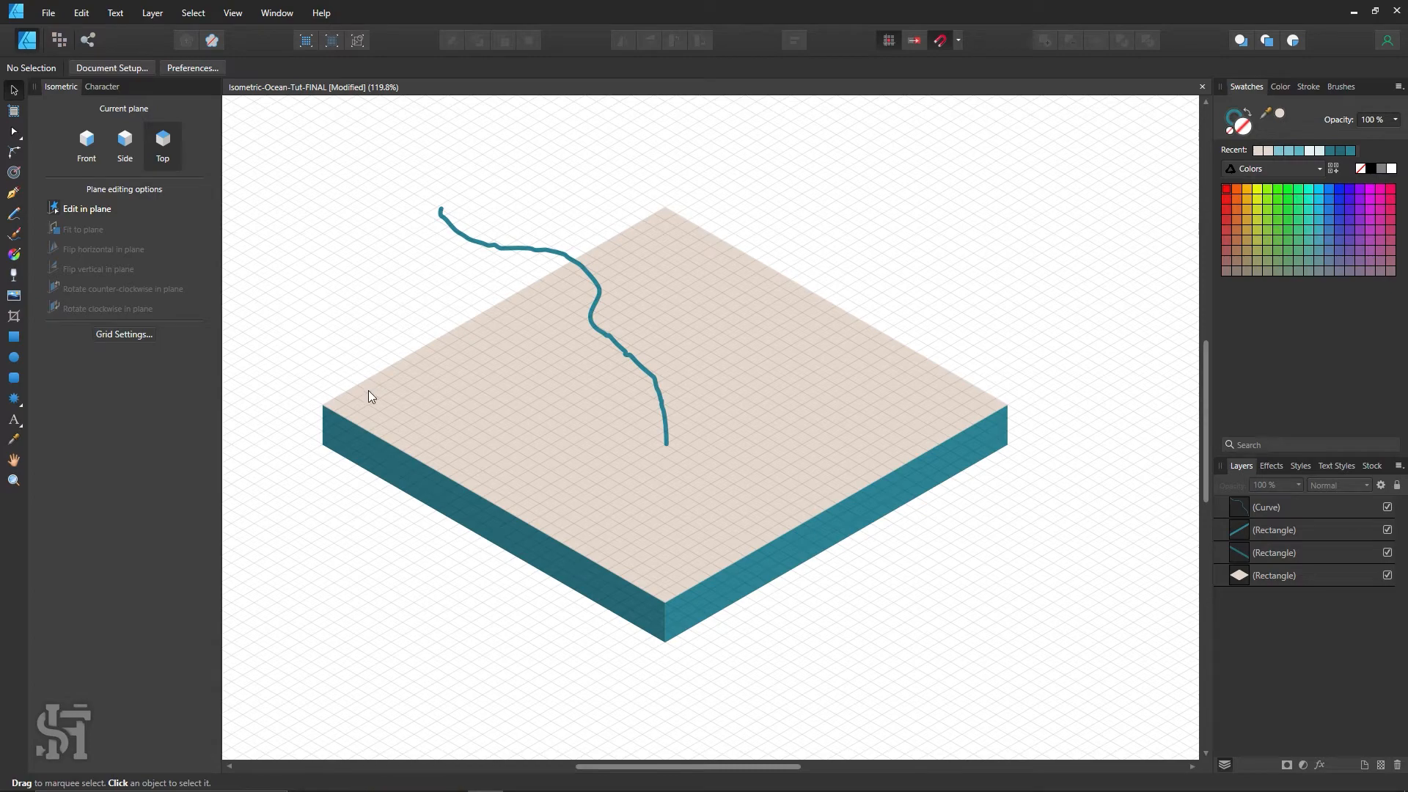
key(ctrl+z)
key(ctrl+z)
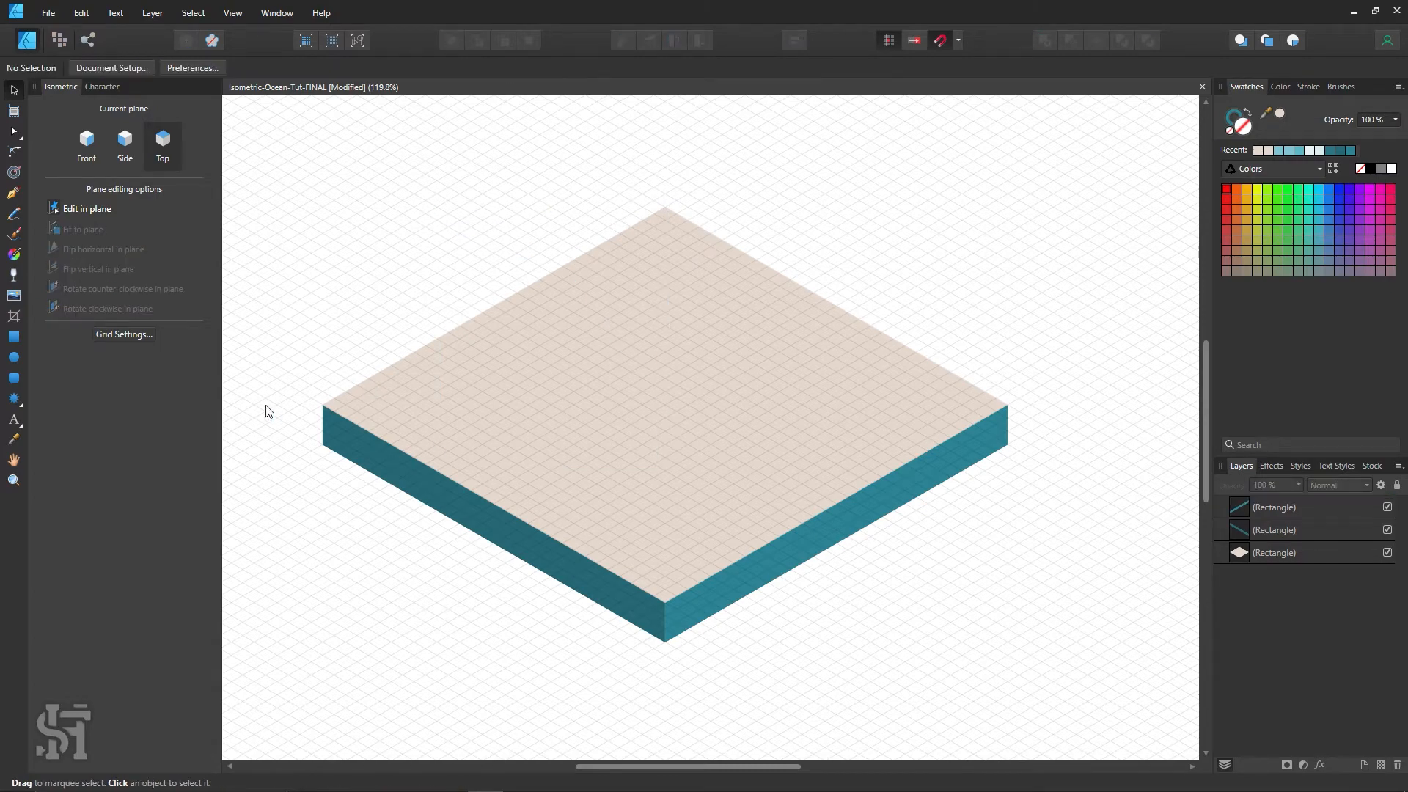
With the stabilizer on, draw a closed wavy band across the top face, overhanging the block at both ends, and fill it with beige.
click(14, 213)
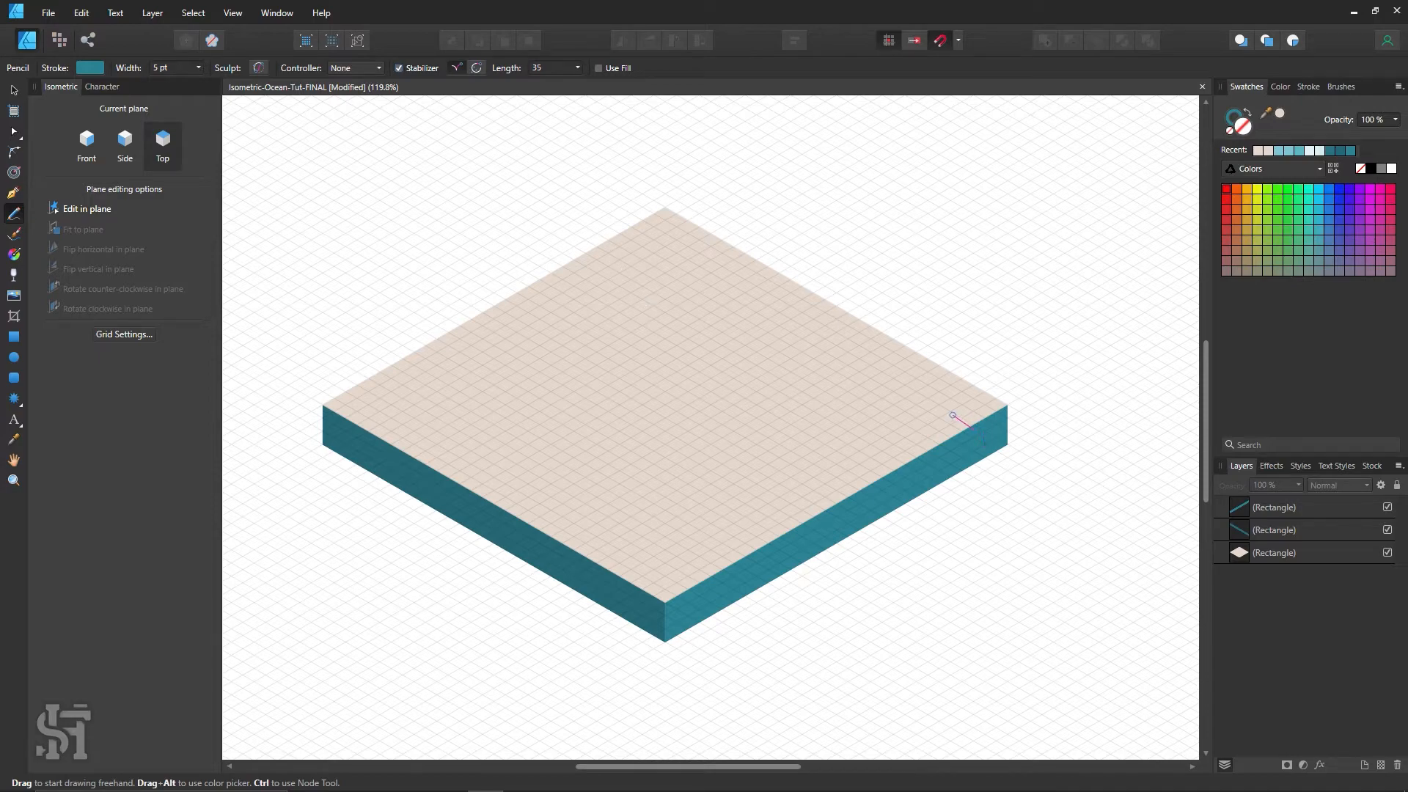
mouse_move(953, 415)
mouse_down()
mouse_move(858, 350)
mouse_move(754, 311)
mouse_move(742, 283)
mouse_move(666, 271)
mouse_move(626, 191)
mouse_move(539, 269)
mouse_move(677, 395)
mouse_move(854, 496)
mouse_move(957, 519)
mouse_move(988, 492)
mouse_move(988, 451)
mouse_move(954, 411)
mouse_up()
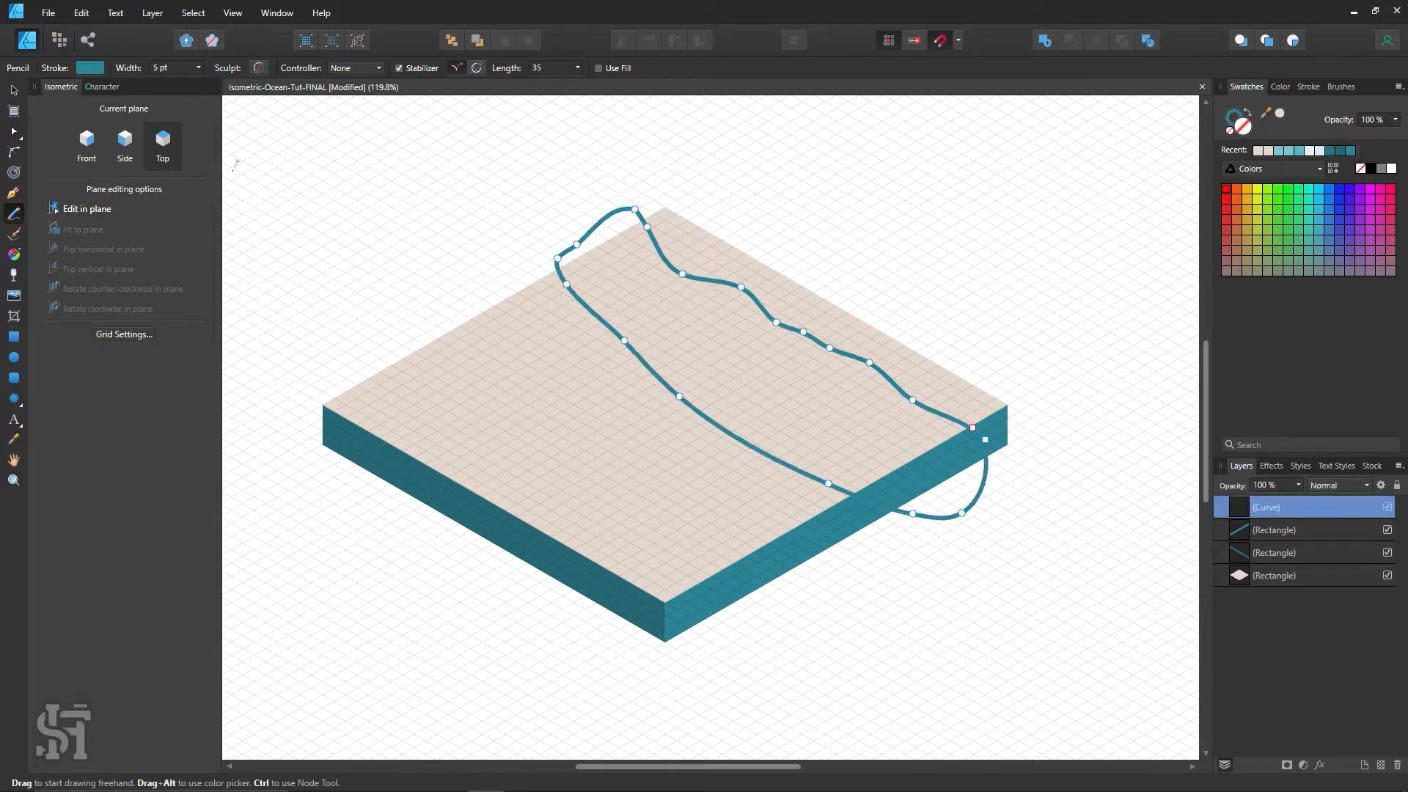
click(13, 90)
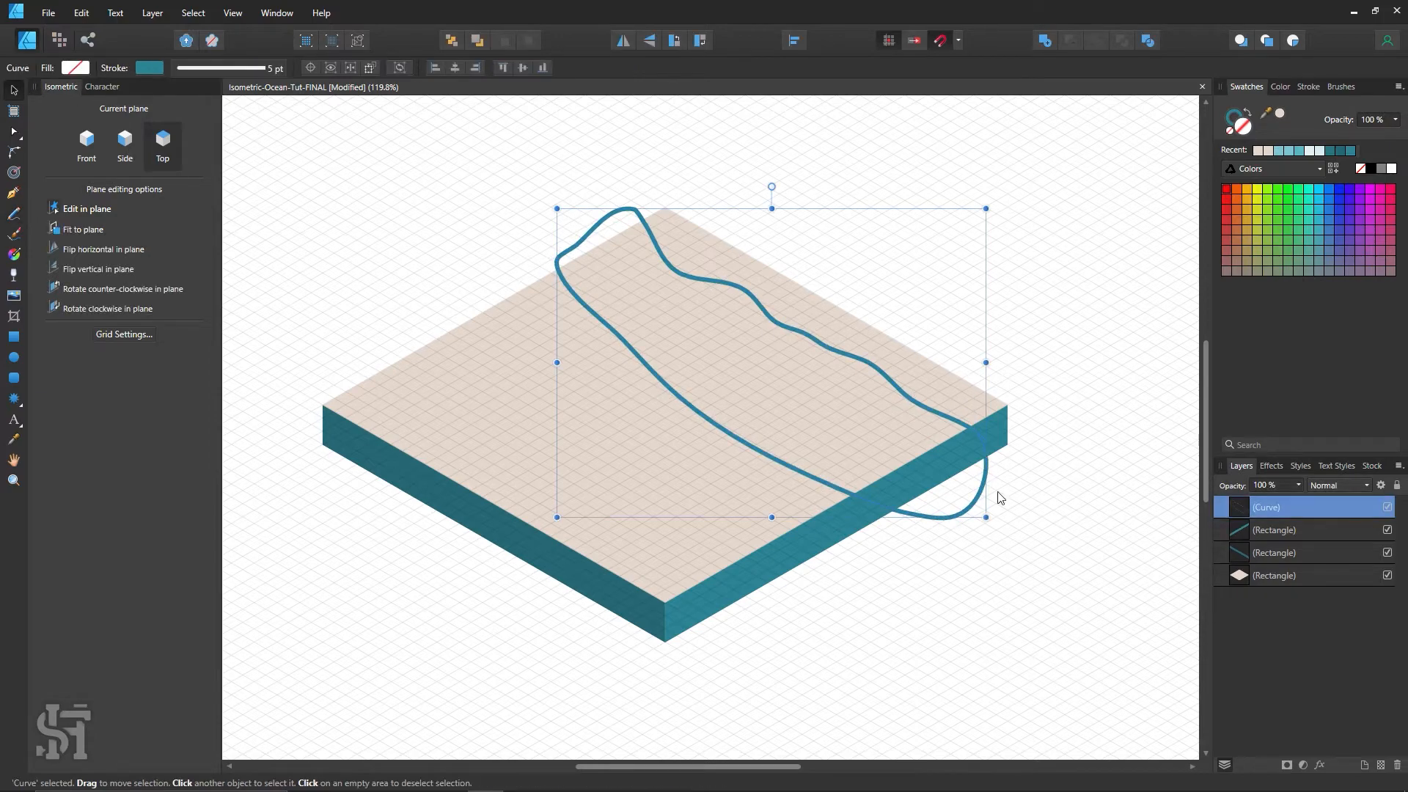
click(1269, 150)
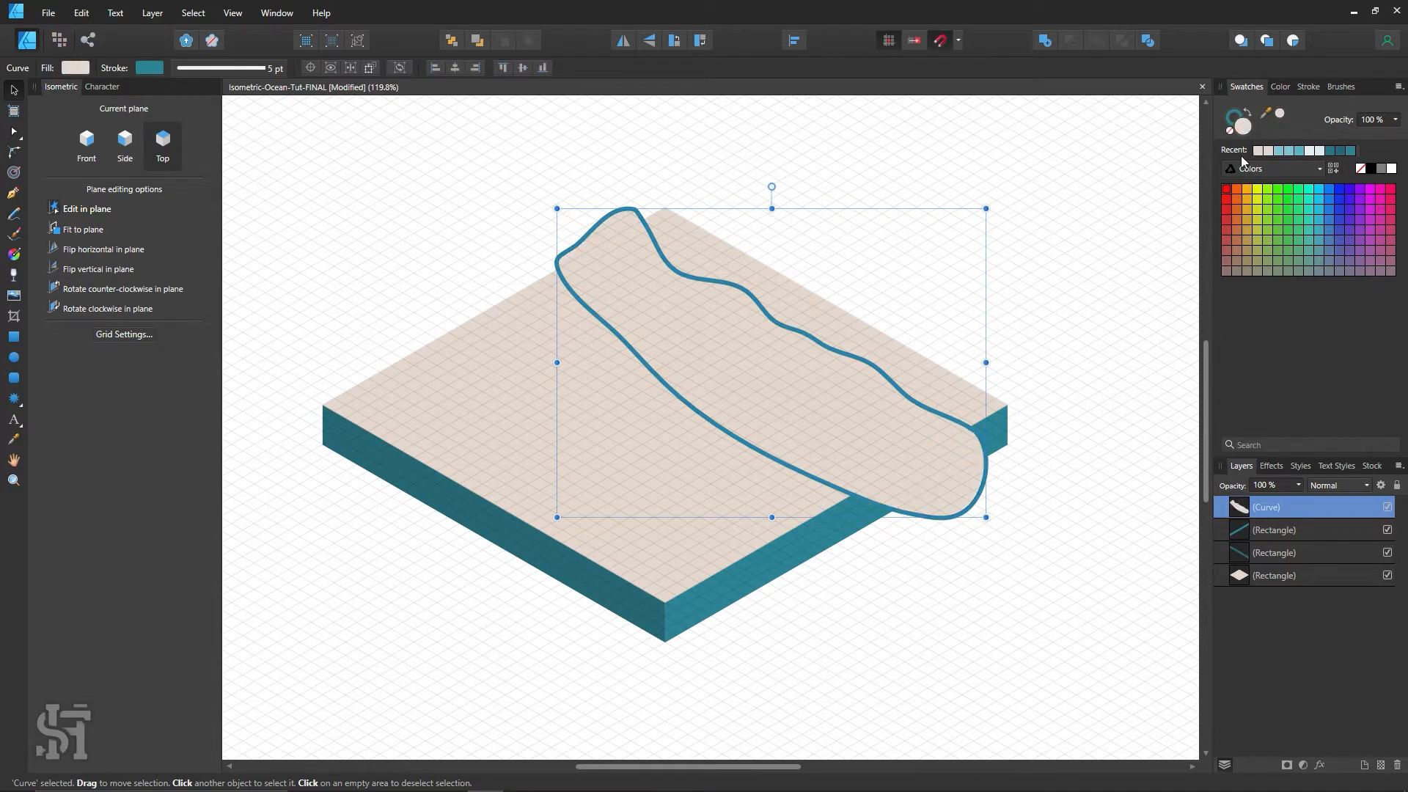
Lighten the fill of the block's top face to a very pale beige, lighter than the wavy band.
click(1072, 310)
click(860, 446)
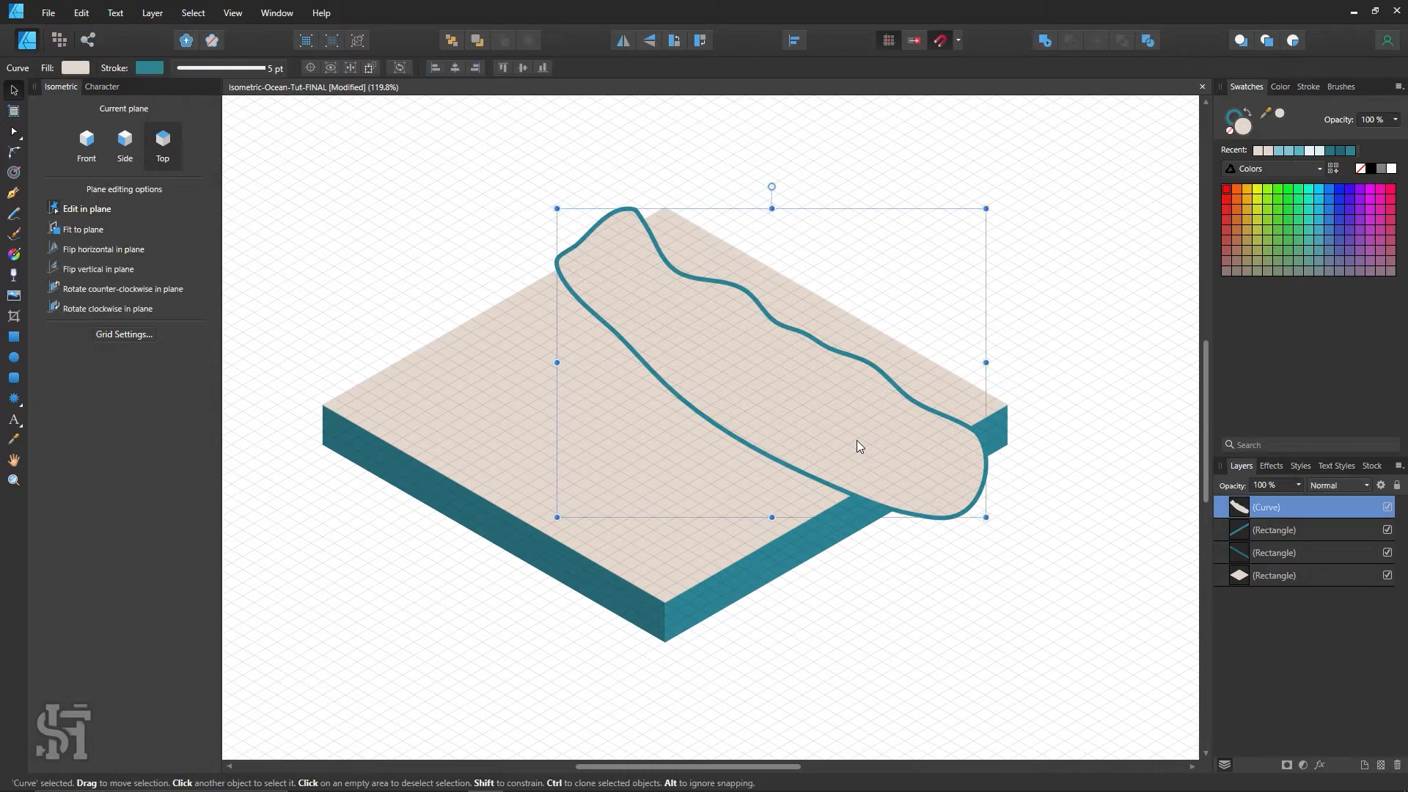
click(973, 403)
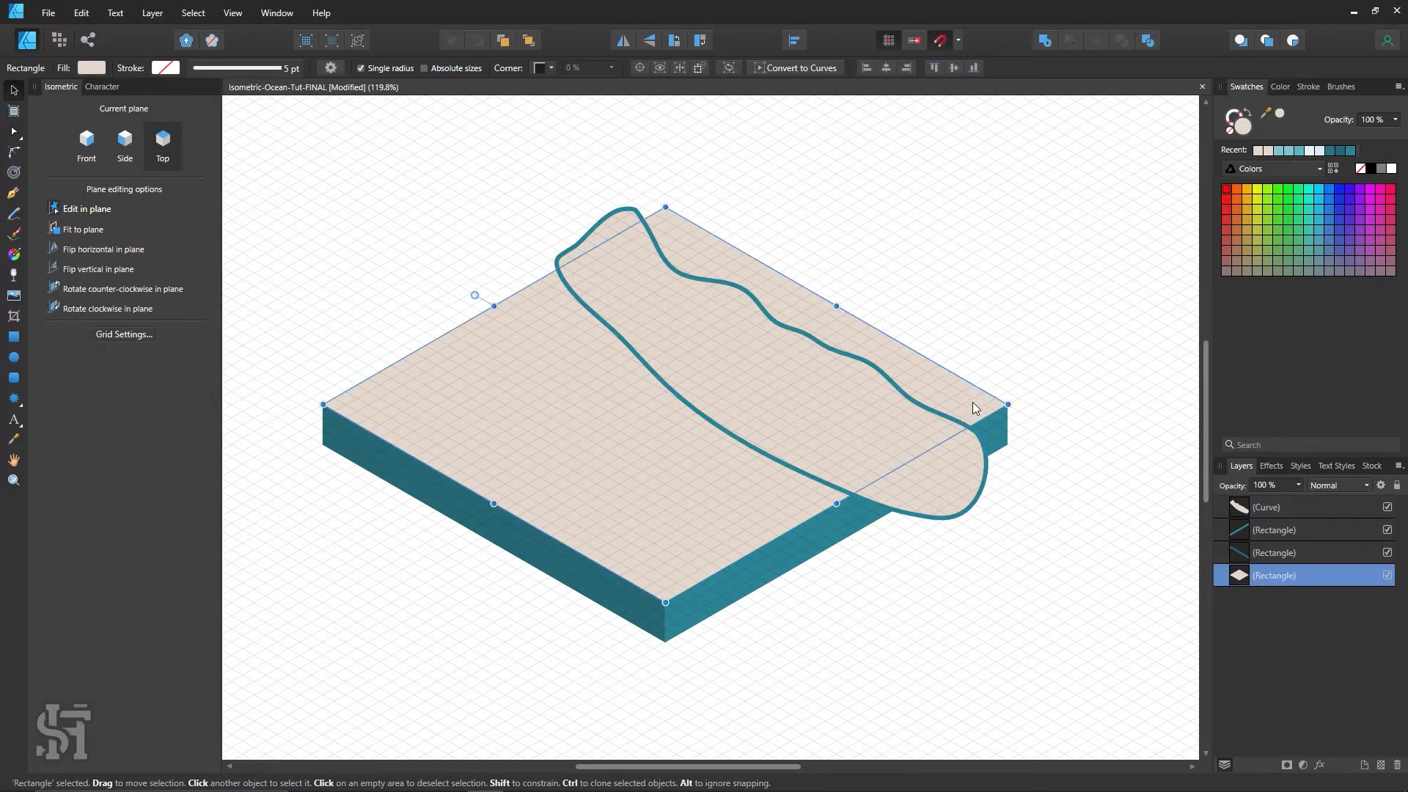
double_click(1244, 126)
drag(999, 199, 987, 179)
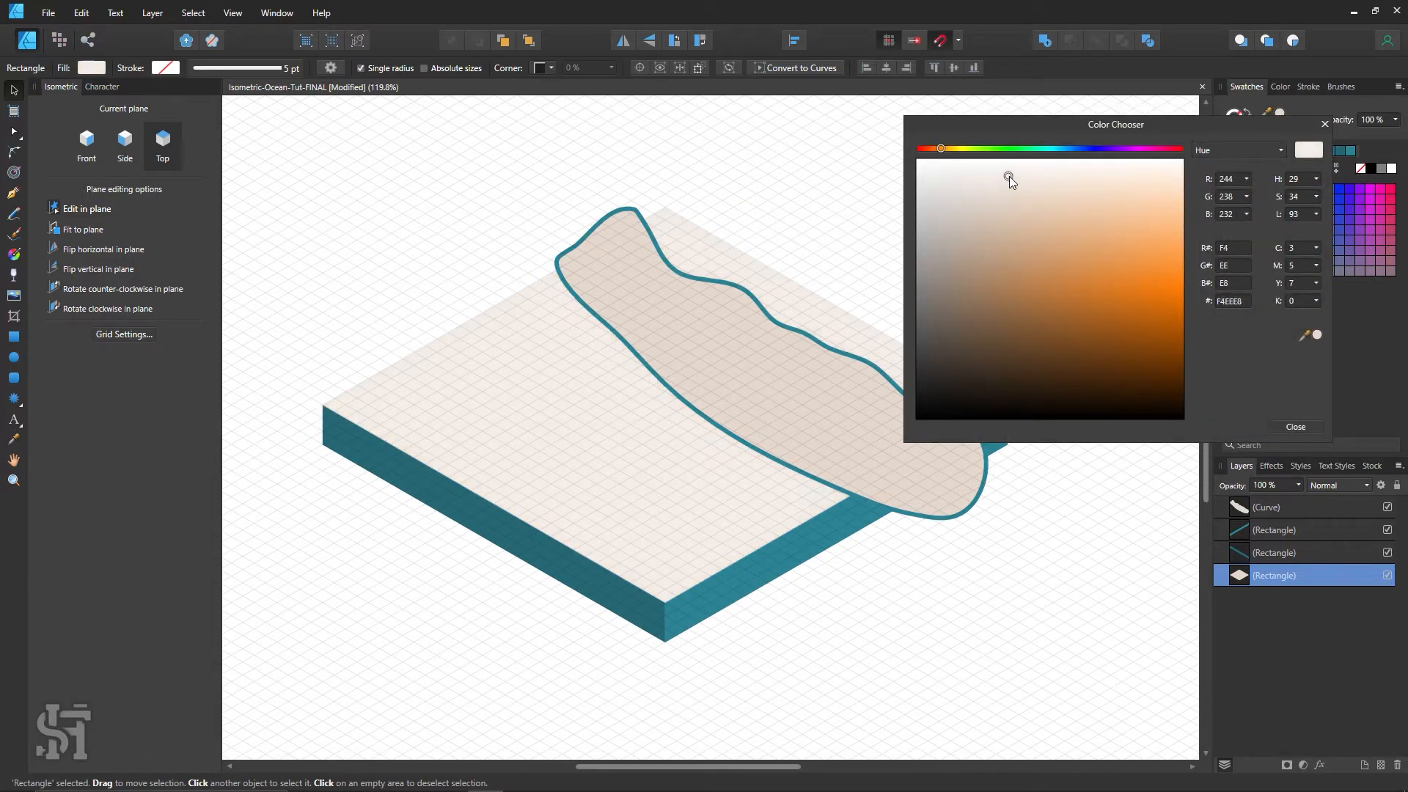
click(1273, 426)
Remove the teal stroke from the wavy beige band, keeping its beige fill.
click(1268, 507)
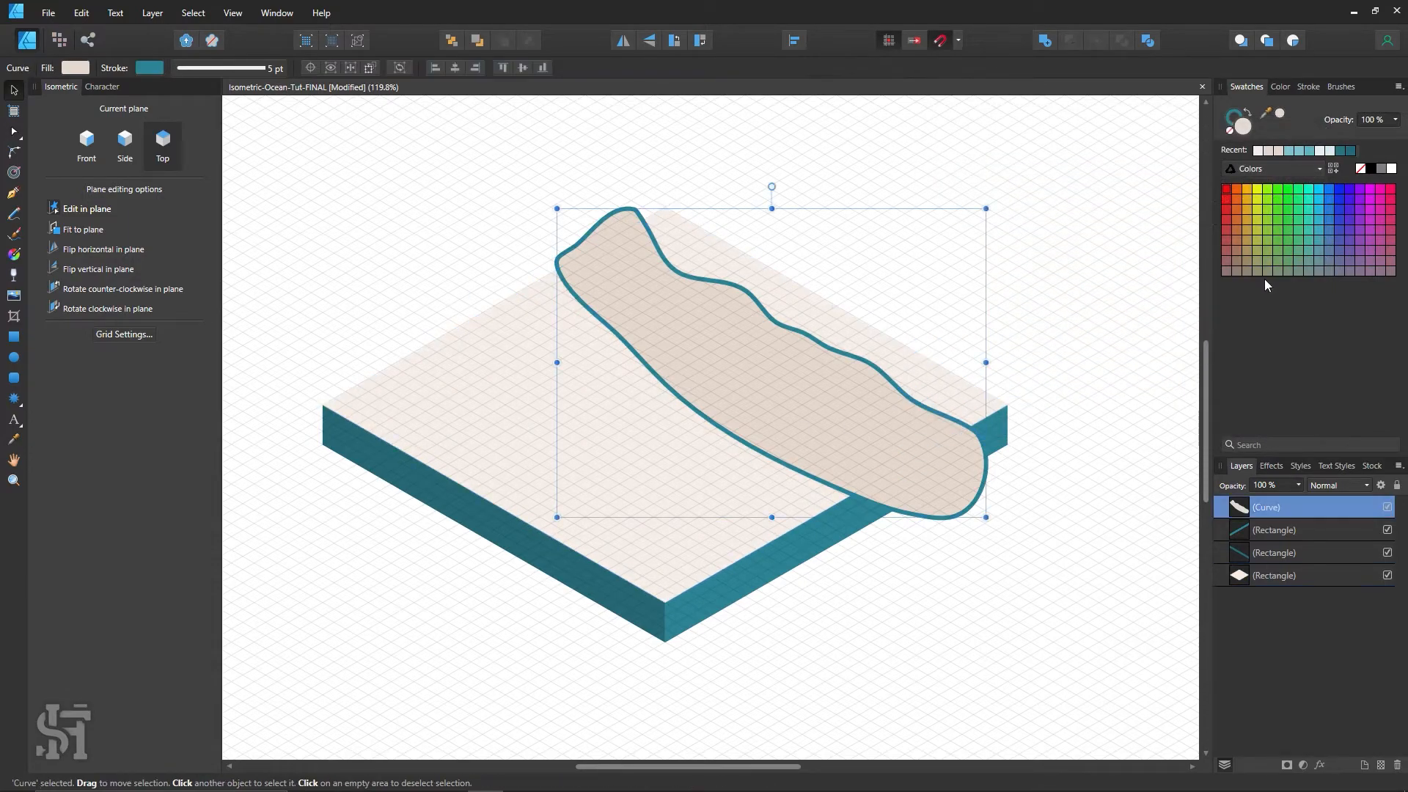
click(1231, 130)
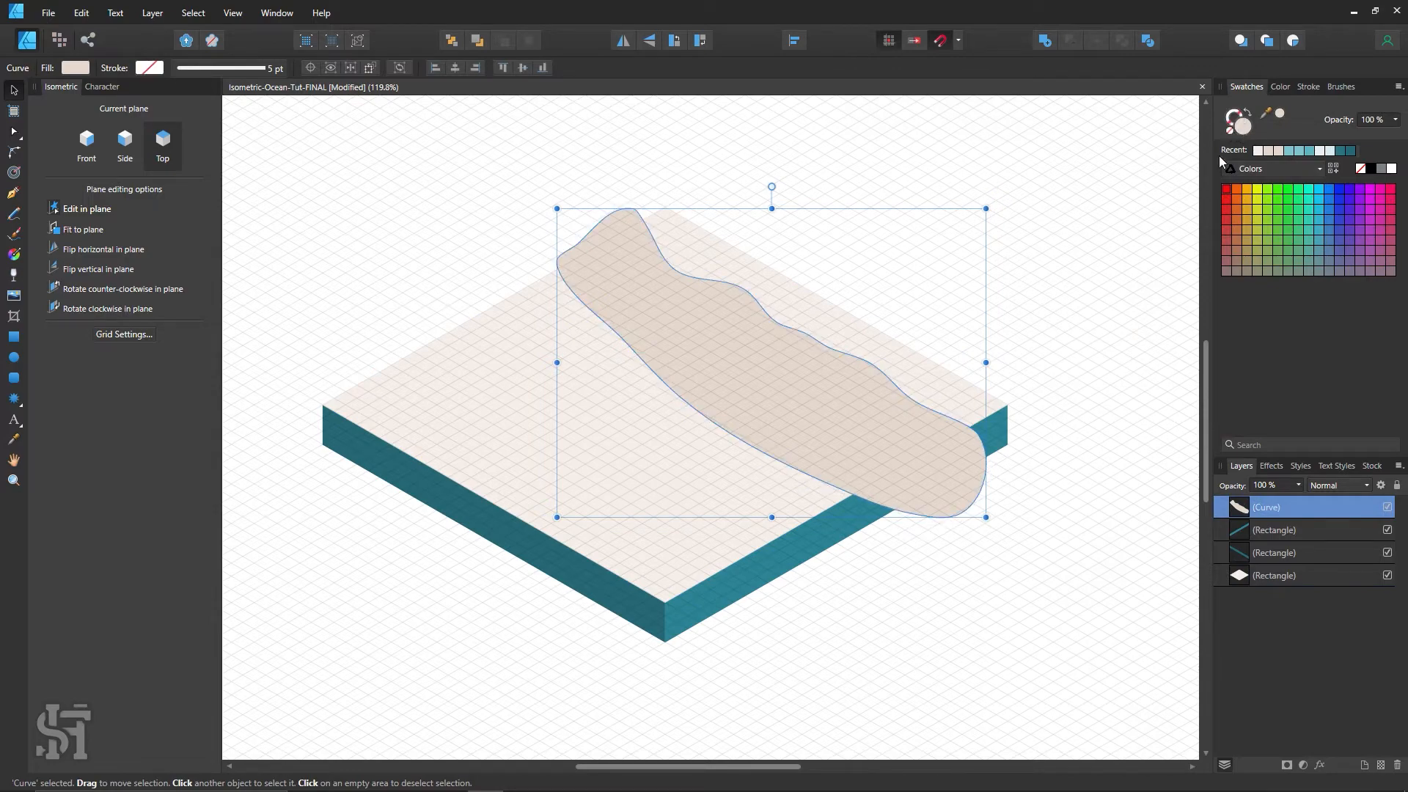
click(1084, 268)
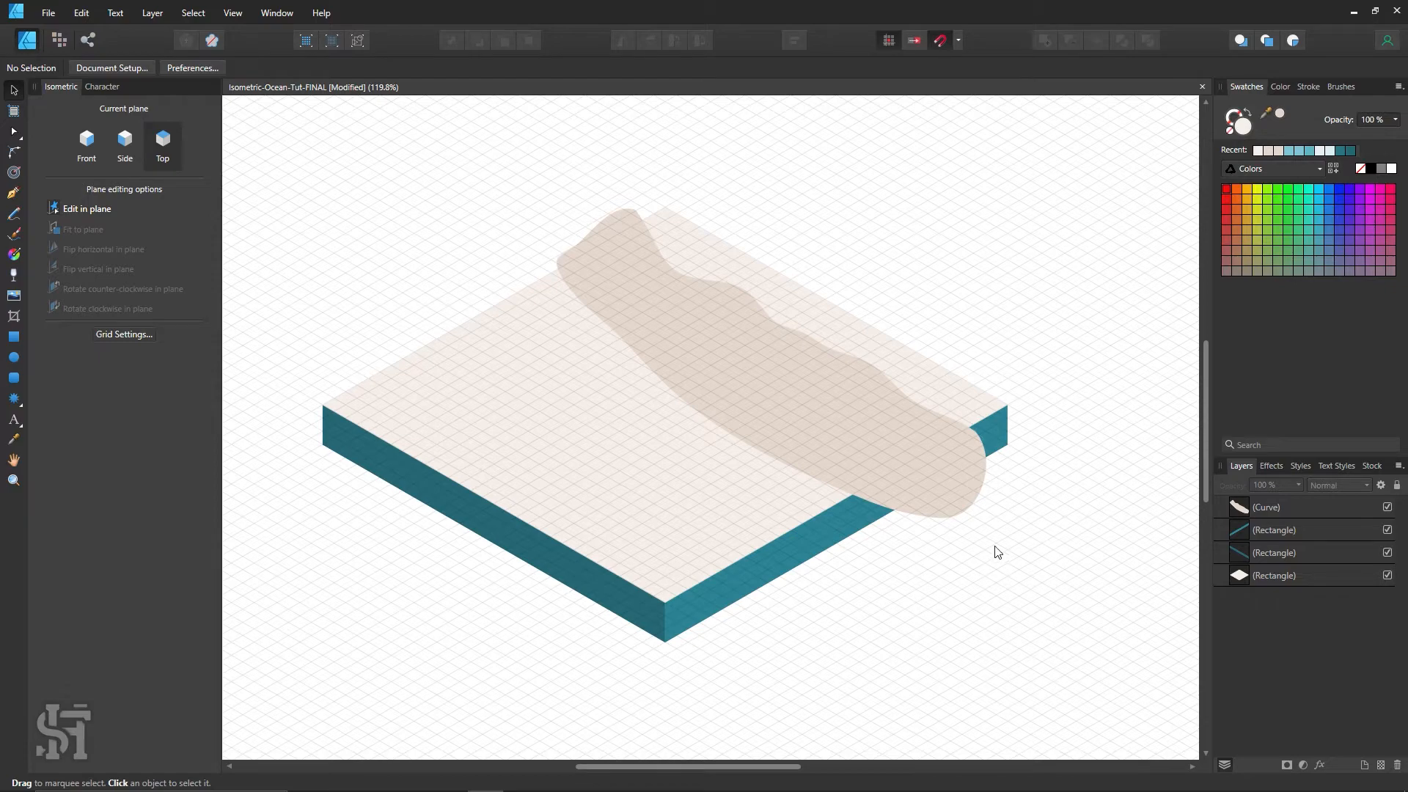
click(823, 417)
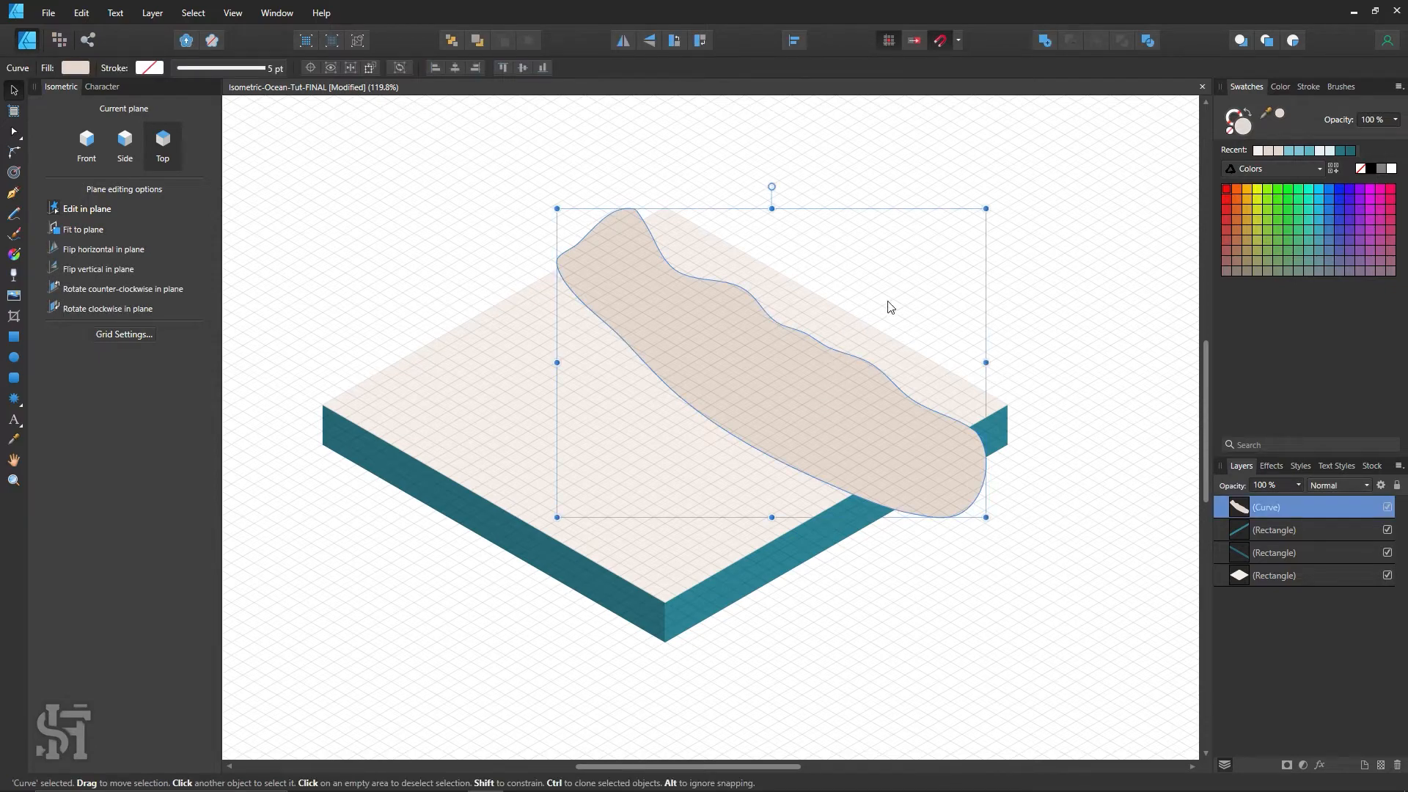
click(826, 184)
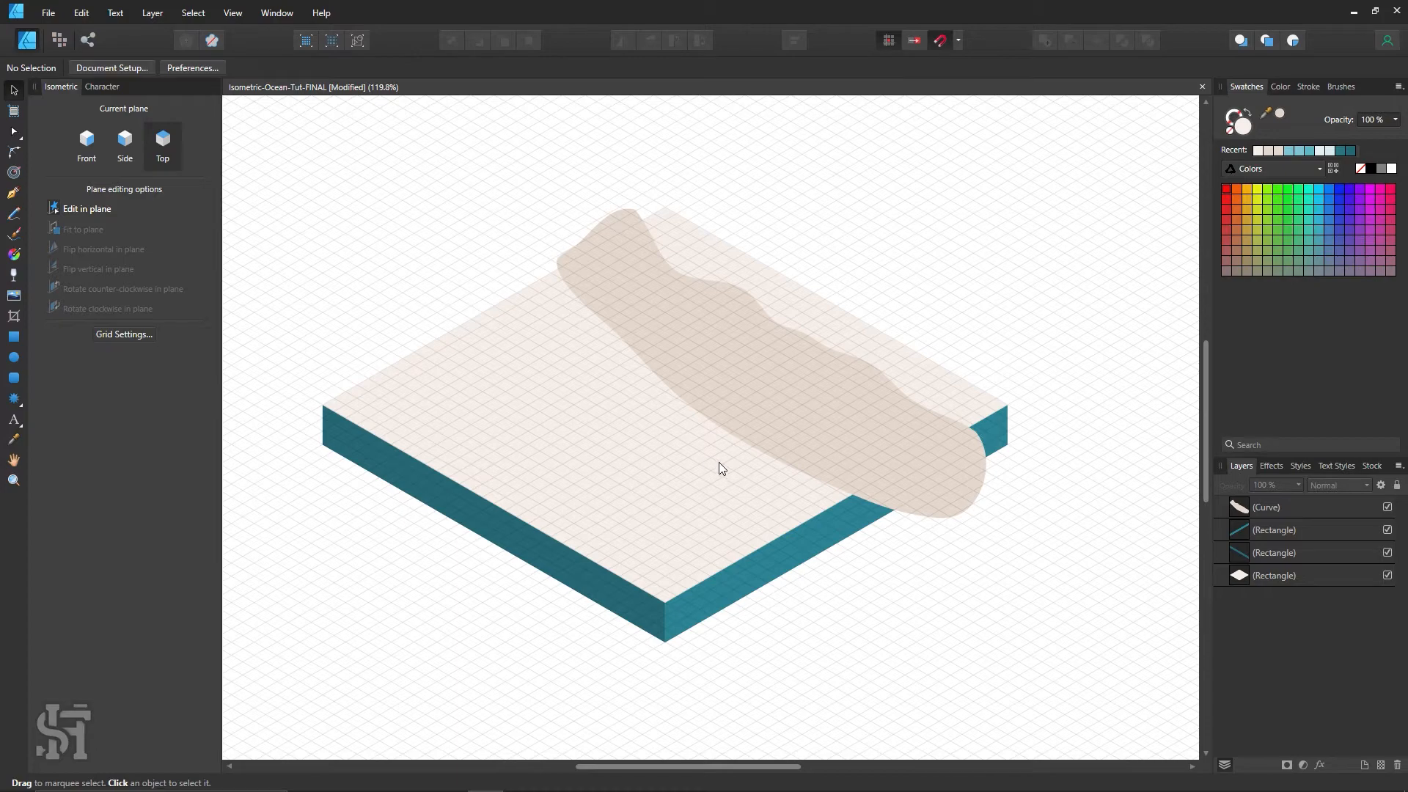
Draw a rectangle over the beige band's upper overhang, flush with the block edge, and duplicate and widen it to cover the lower overhang.
click(710, 377)
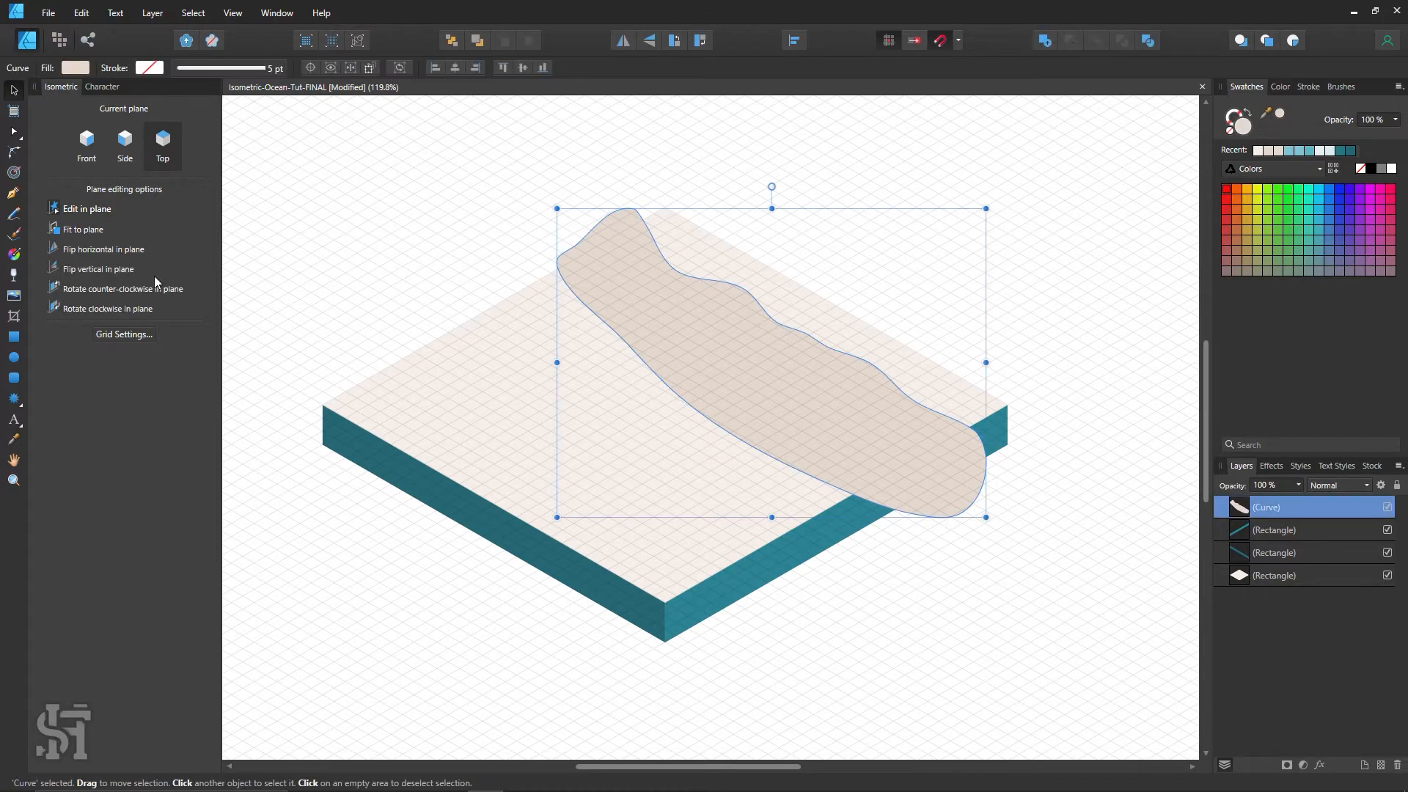
click(13, 339)
drag(357, 187, 653, 213)
key(v)
drag(450, 183, 847, 554)
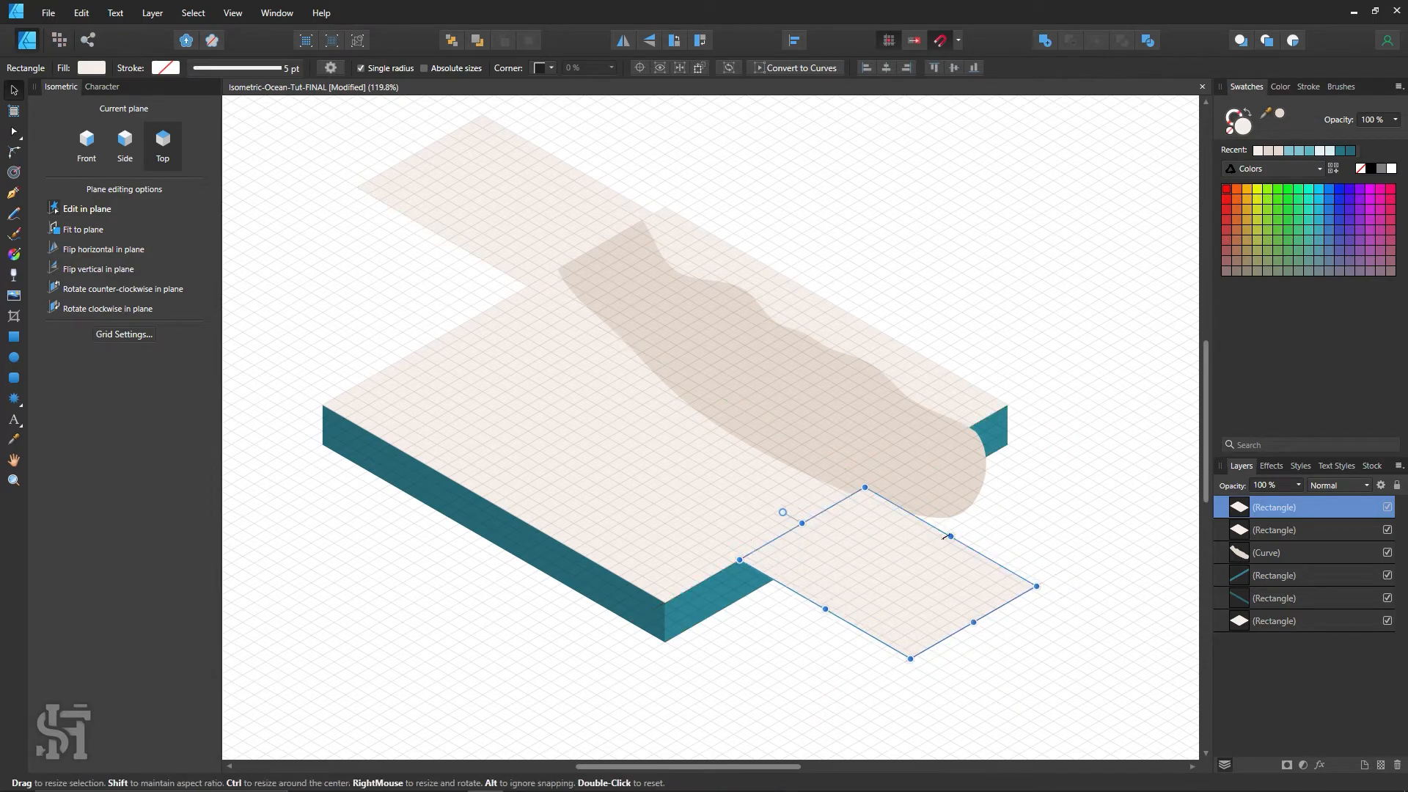
drag(950, 536, 1076, 463)
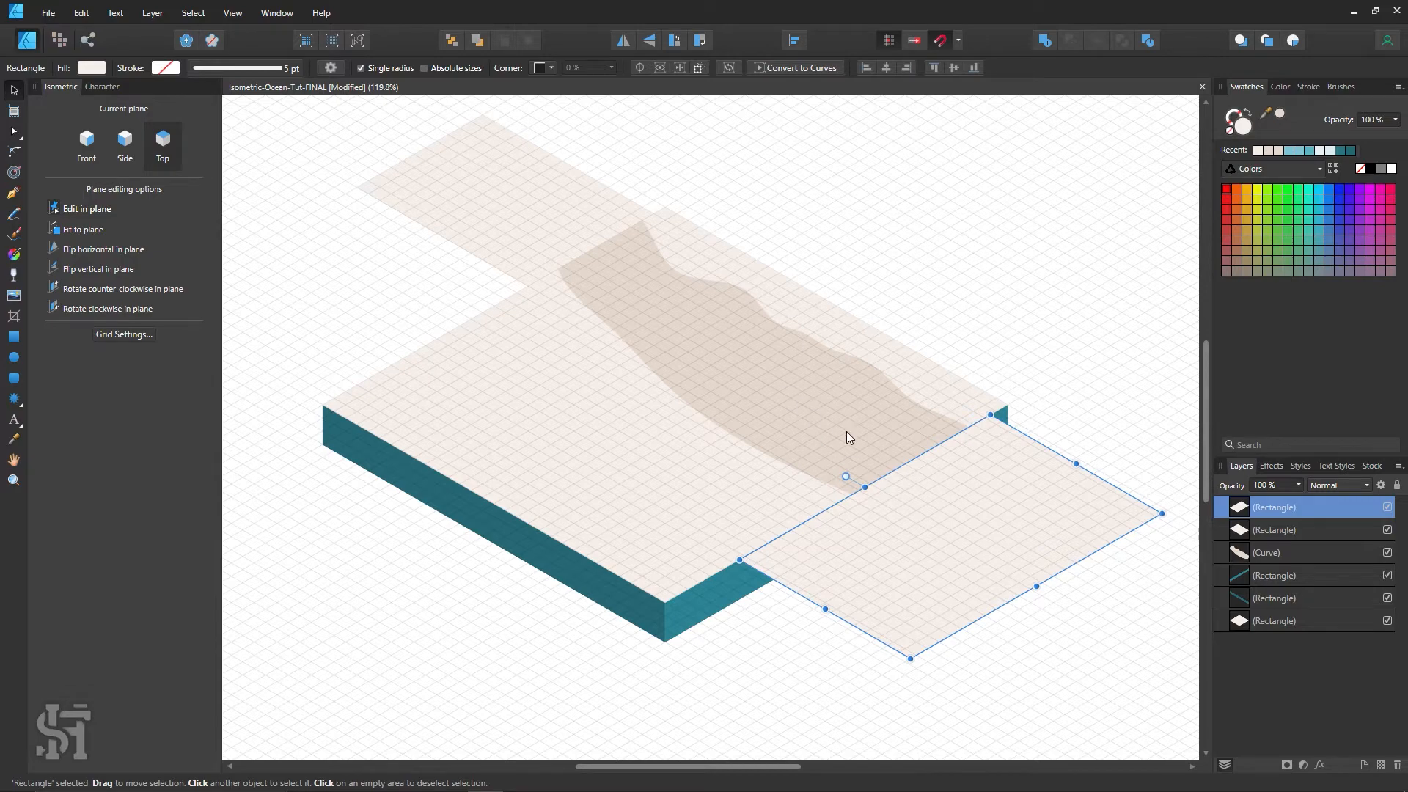
Subtract the two cover rectangles from the beige band to trim both overhanging ends flush with the block's edges.
shift+click(899, 458)
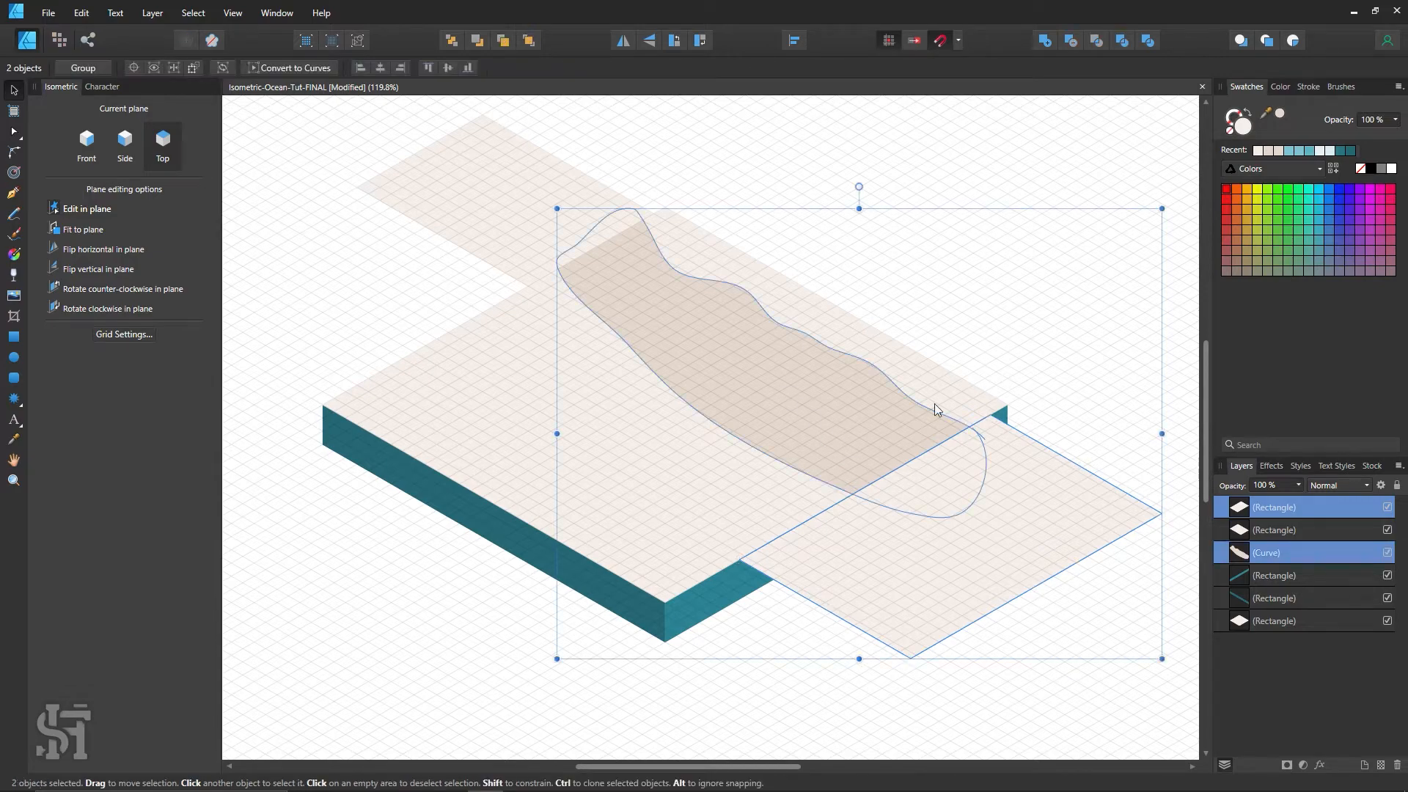
click(1071, 44)
click(567, 212)
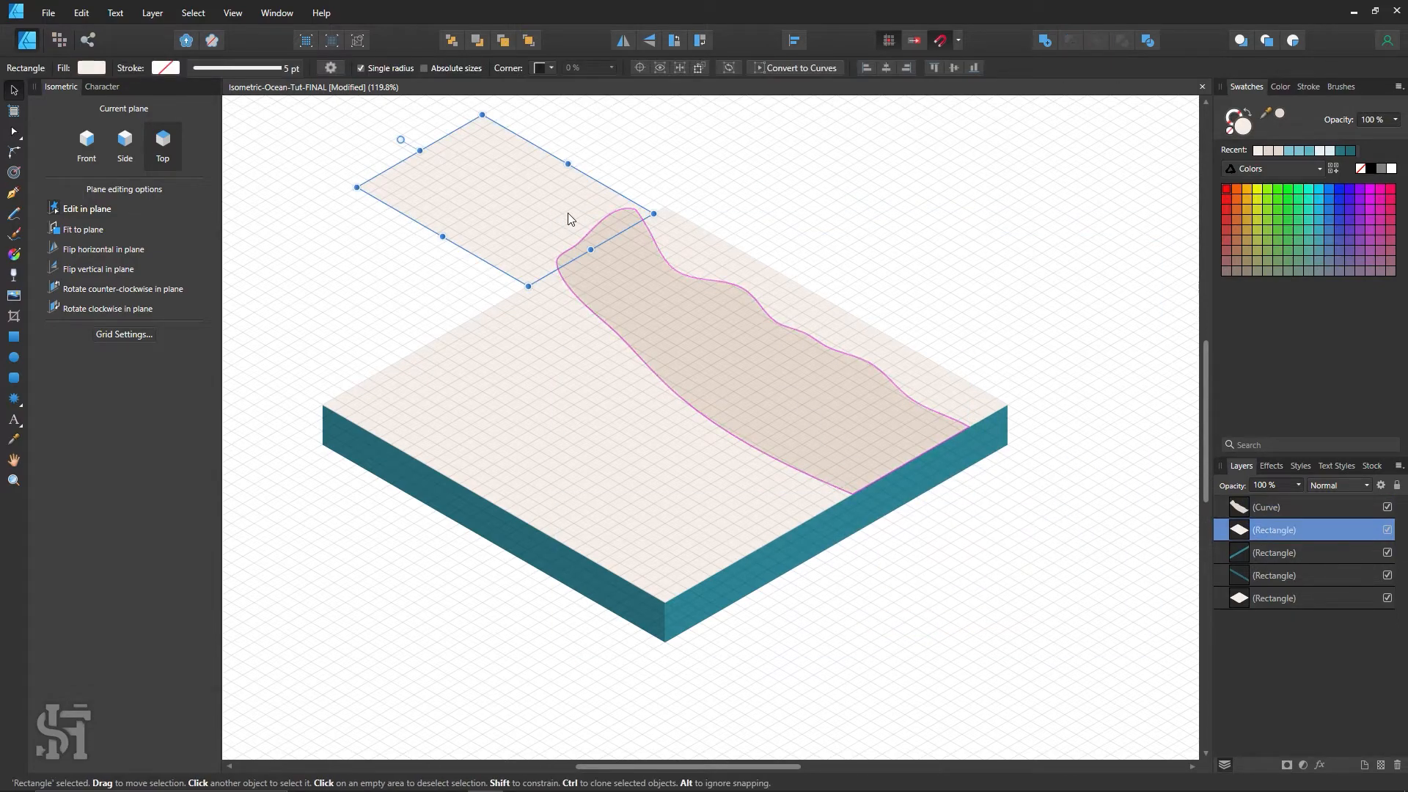
key(ctrl+shift+bracketright)
shift+click(700, 360)
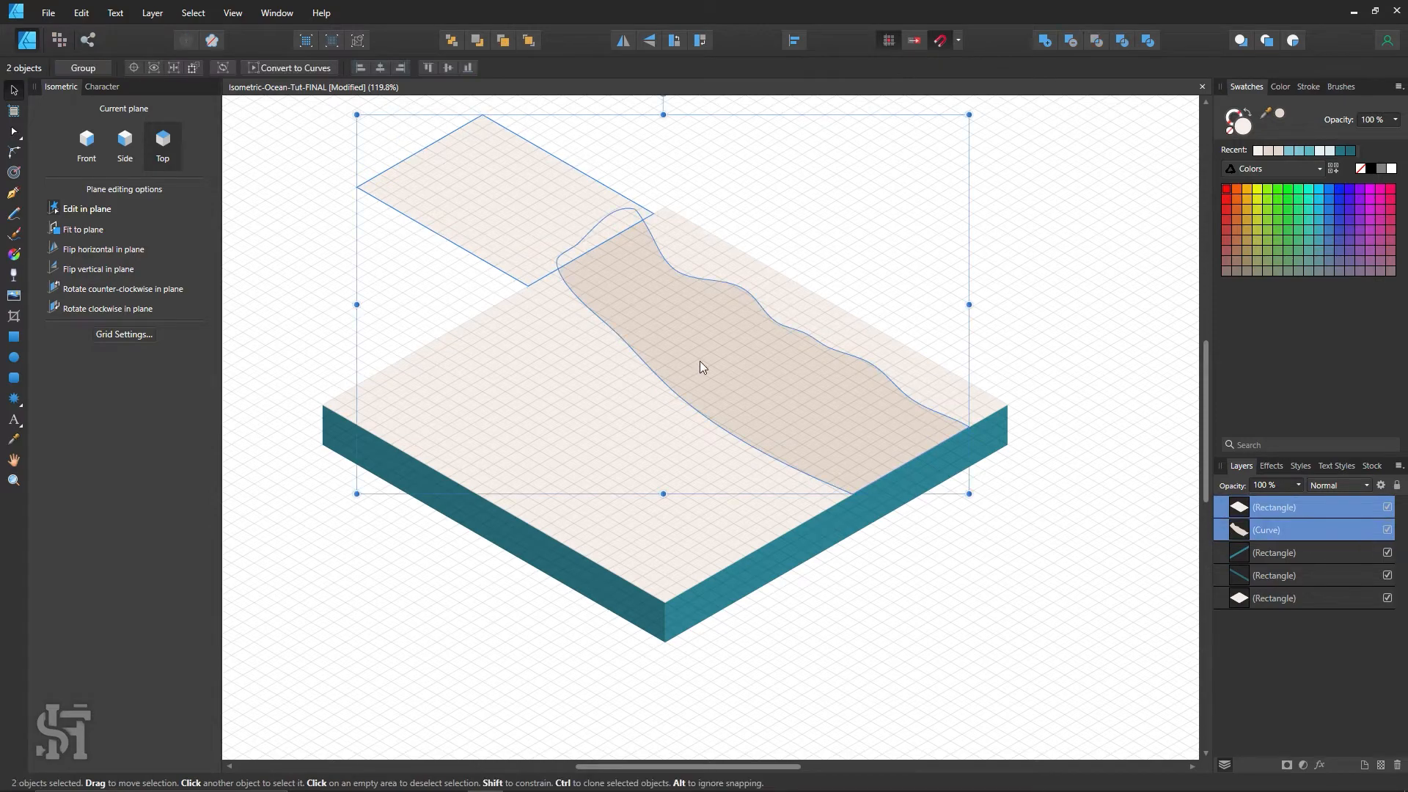
click(1071, 40)
click(1078, 305)
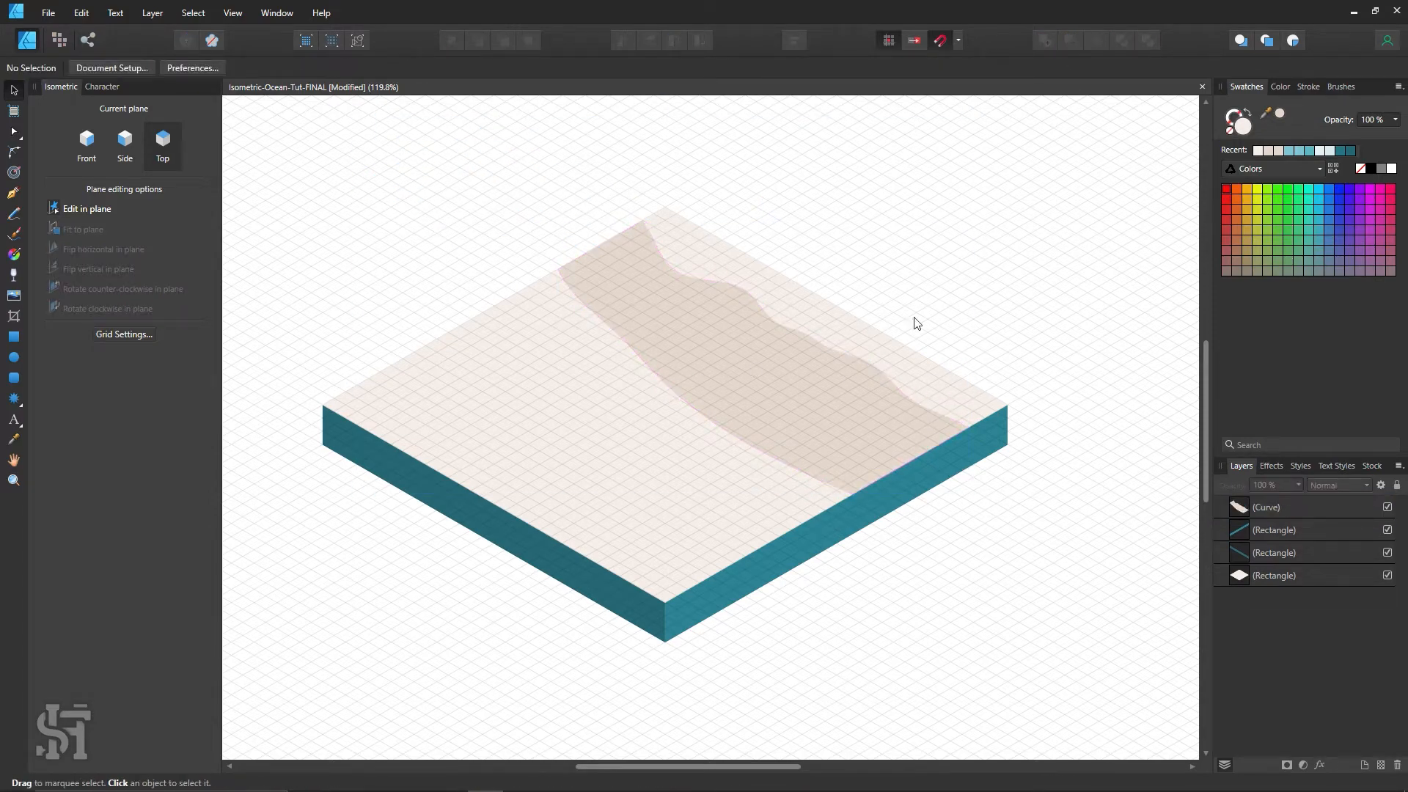
Draw a second wavy Pencil outline in front of the beige band, overhanging the block at both ends, and join its end nodes.
click(13, 214)
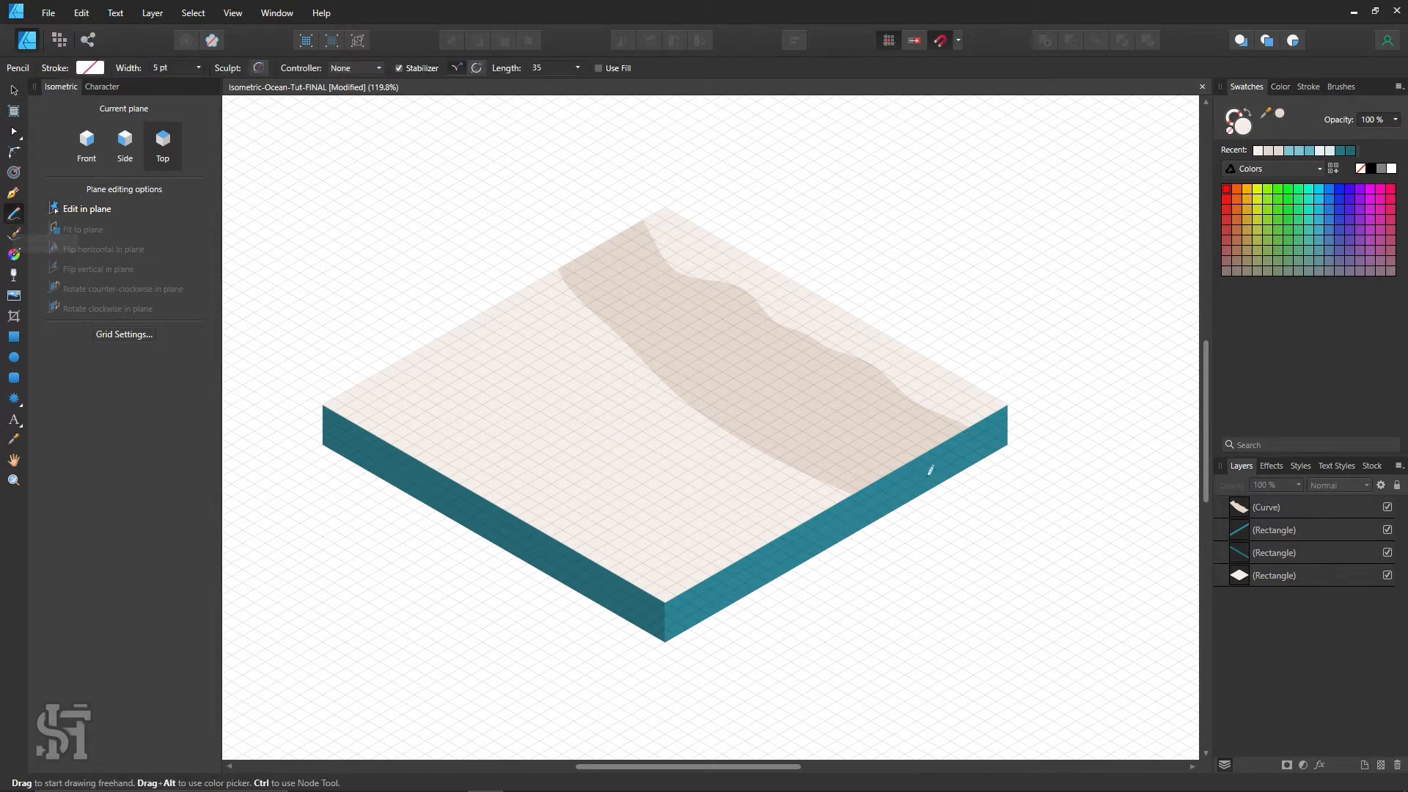
mouse_move(929, 474)
mouse_down()
mouse_move(852, 425)
mouse_move(829, 383)
mouse_move(699, 325)
mouse_move(577, 211)
mouse_move(530, 269)
mouse_move(489, 290)
mouse_move(761, 534)
mouse_move(845, 576)
mouse_move(951, 558)
mouse_move(974, 482)
mouse_up()
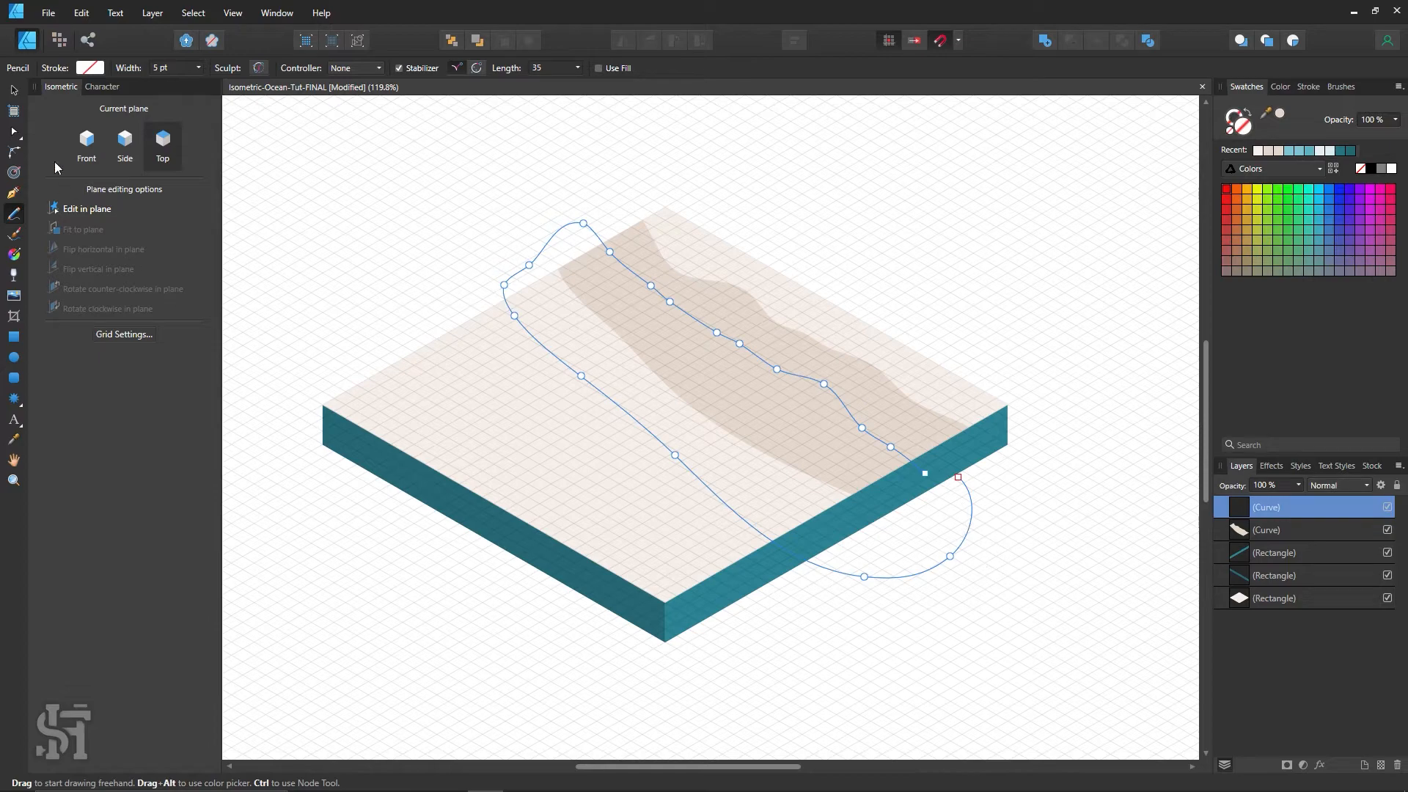
click(14, 132)
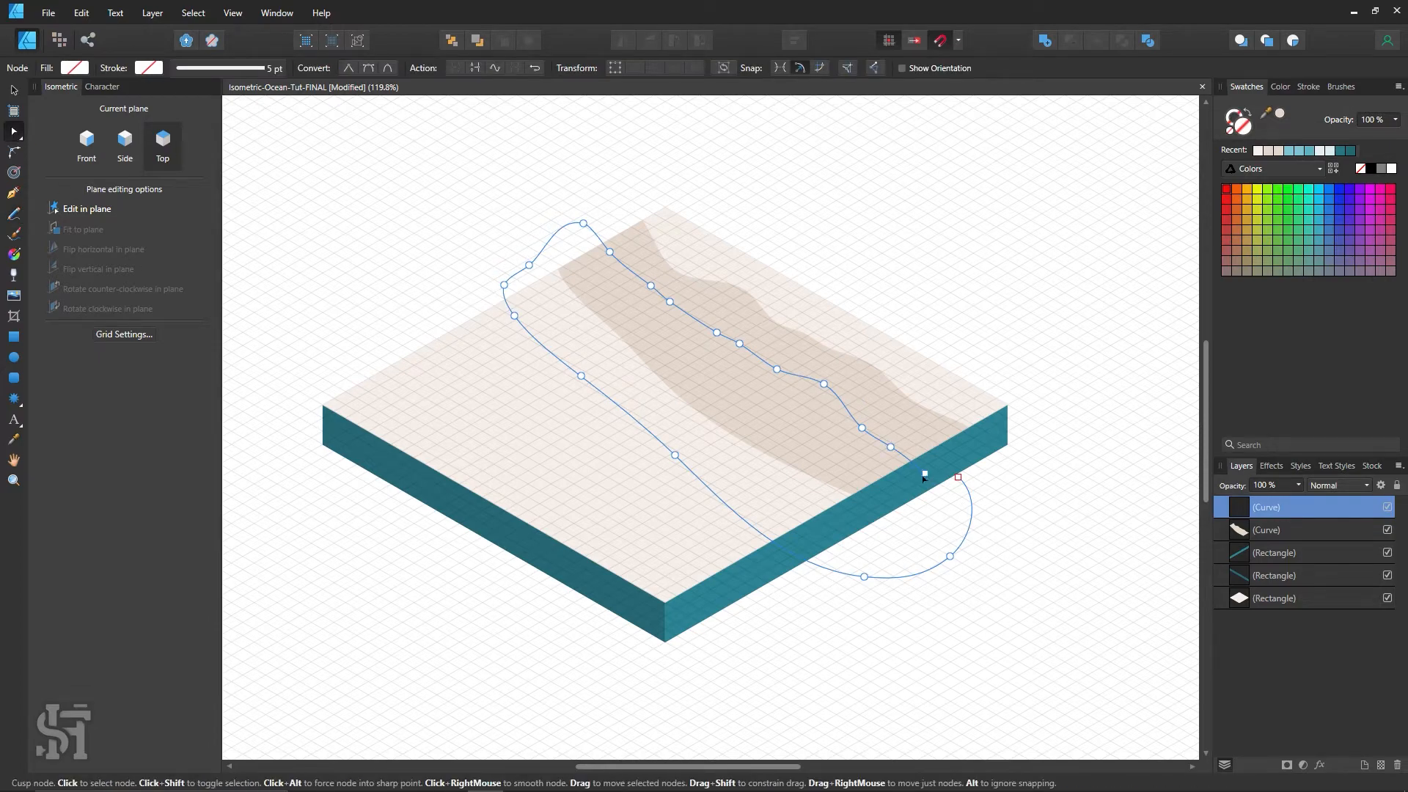
drag(960, 478, 925, 473)
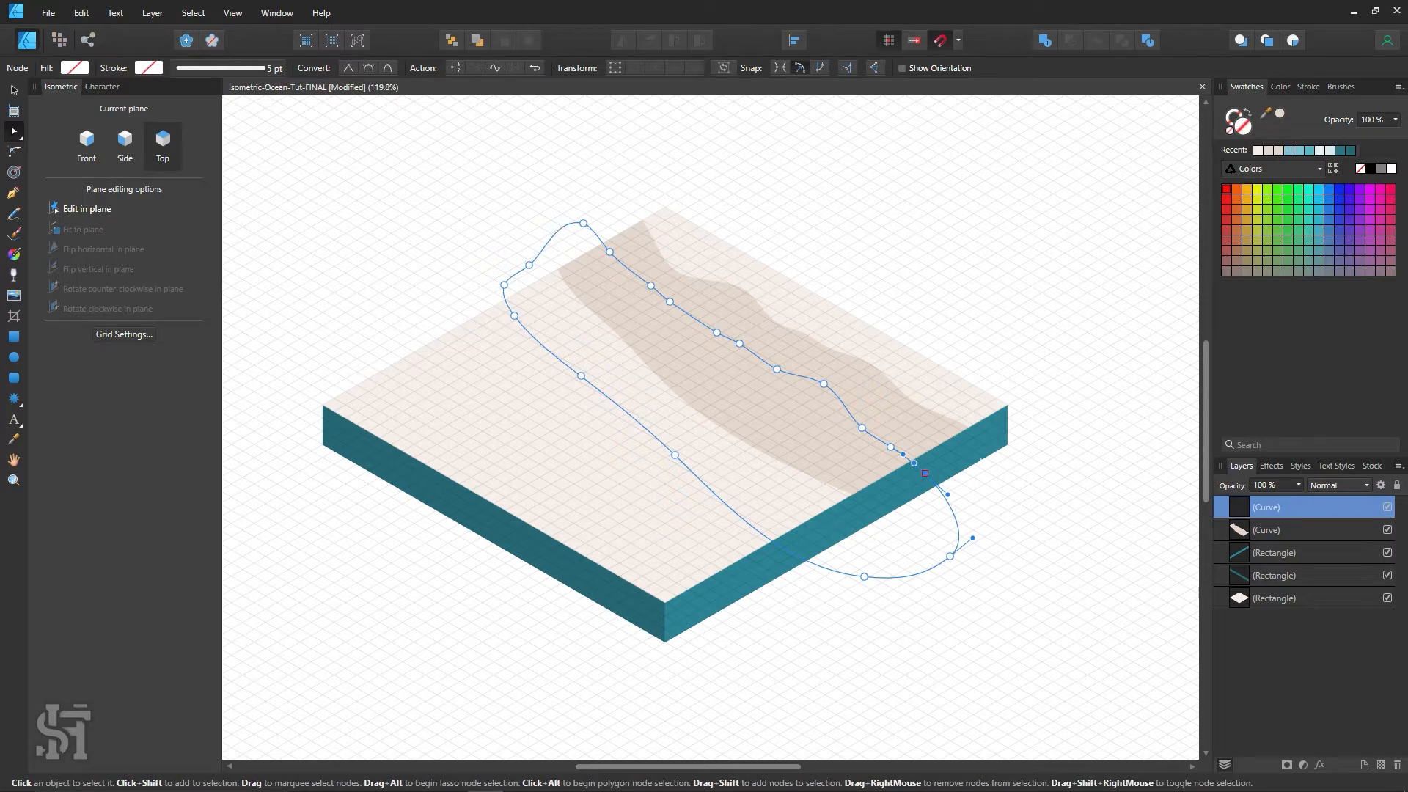
Fill the new wavy shape with the teal sampled from the block's right face and brighten it to cyan, RGB 79, 195, 217.
key(i)
click(850, 524)
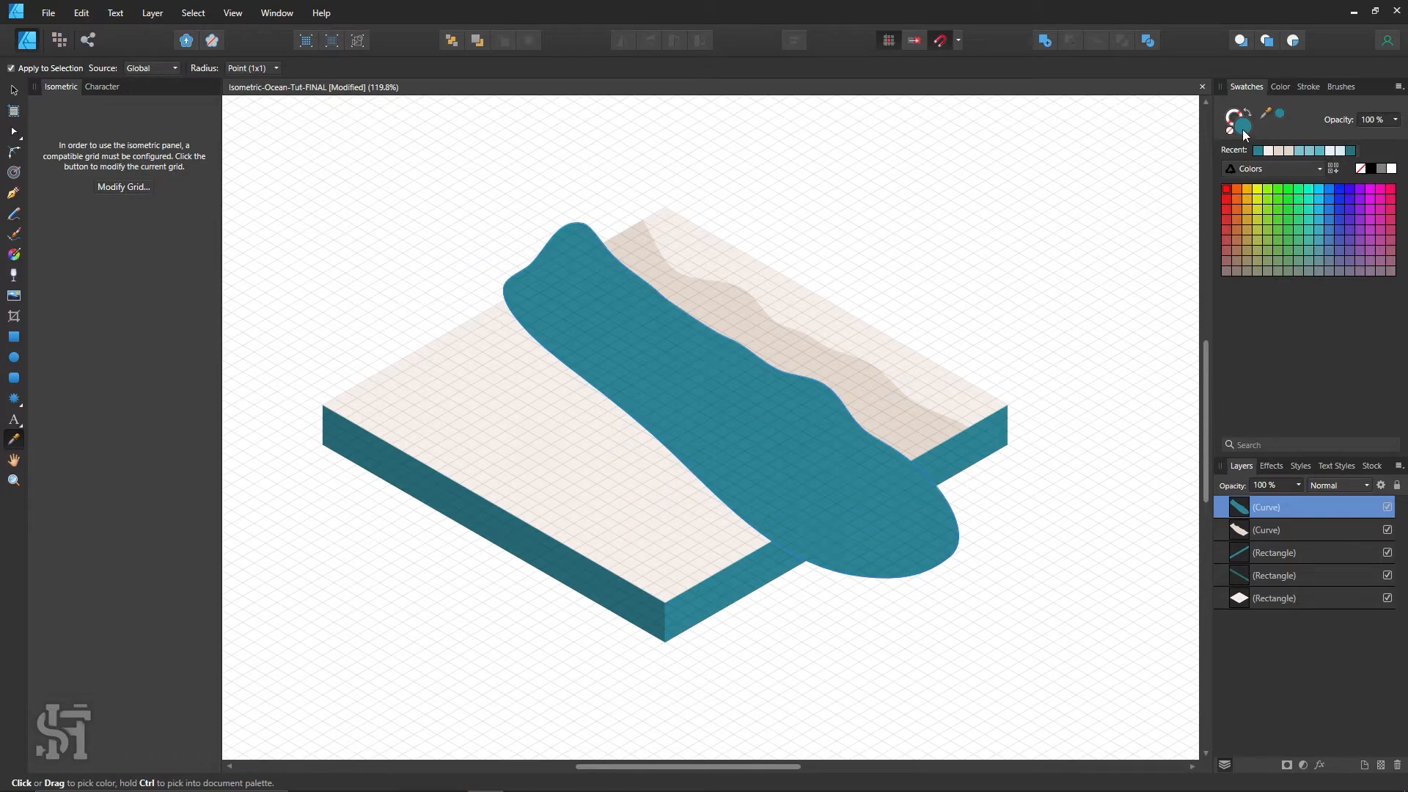
double_click(1241, 126)
mouse_move(1132, 268)
mouse_down()
mouse_move(1091, 270)
mouse_move(1083, 286)
mouse_move(1089, 269)
mouse_up()
click(1302, 425)
click(1282, 89)
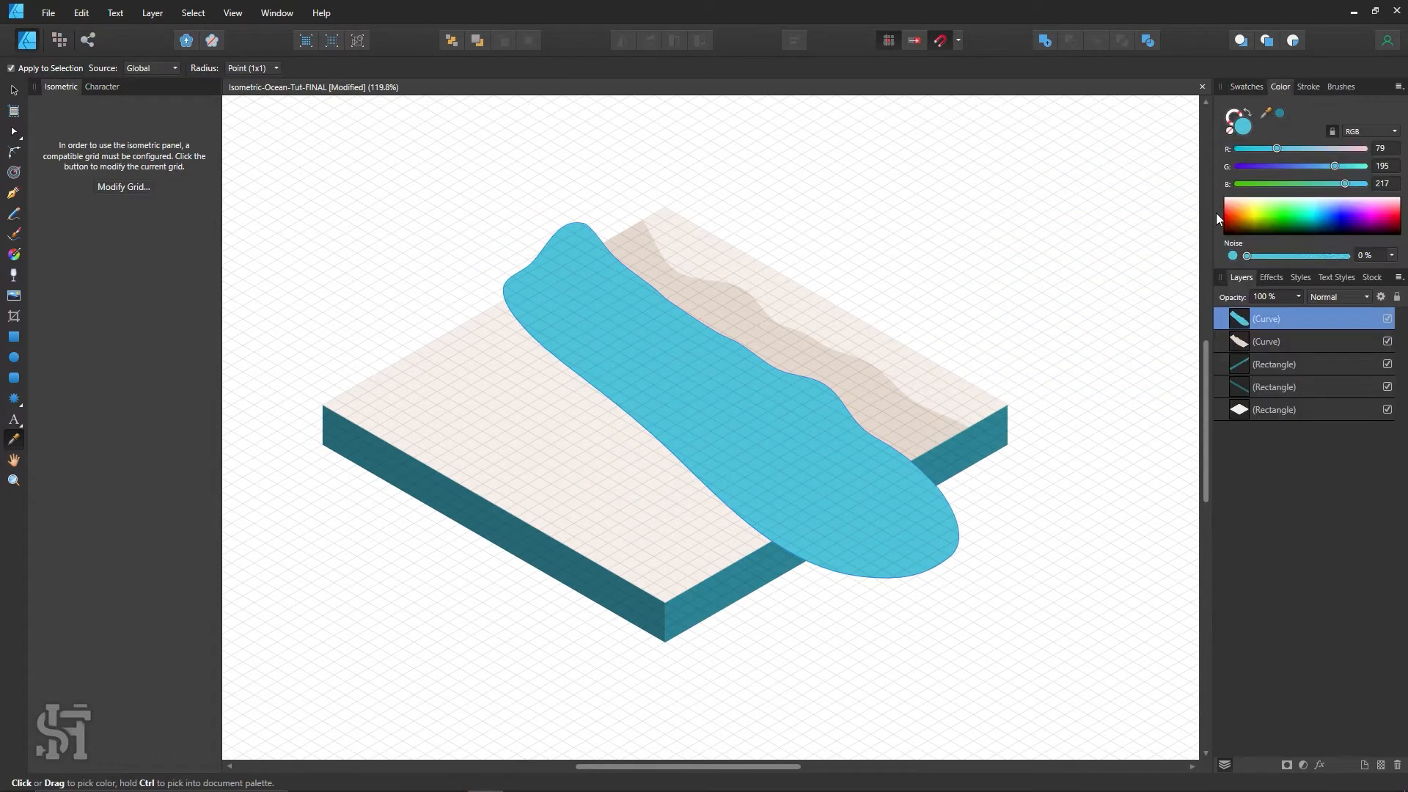
click(1246, 88)
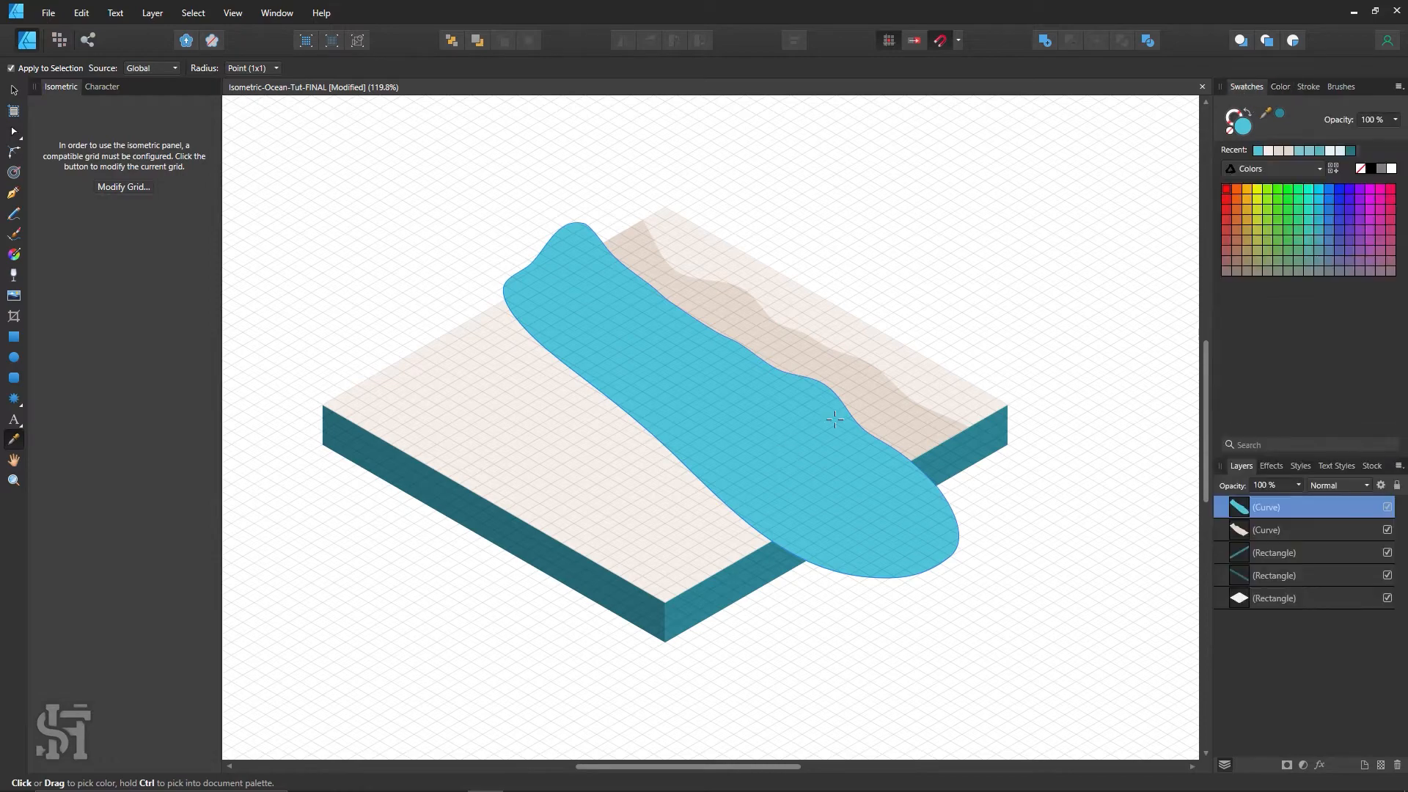
Soften the new wavy shape's fill to a light aqua, hex 82D9E1.
double_click(1241, 126)
mouse_move(1125, 222)
mouse_down()
mouse_move(1082, 262)
mouse_move(1076, 247)
mouse_move(1093, 245)
mouse_move(1079, 242)
mouse_up()
drag(1056, 149, 1054, 149)
drag(1072, 244, 1082, 237)
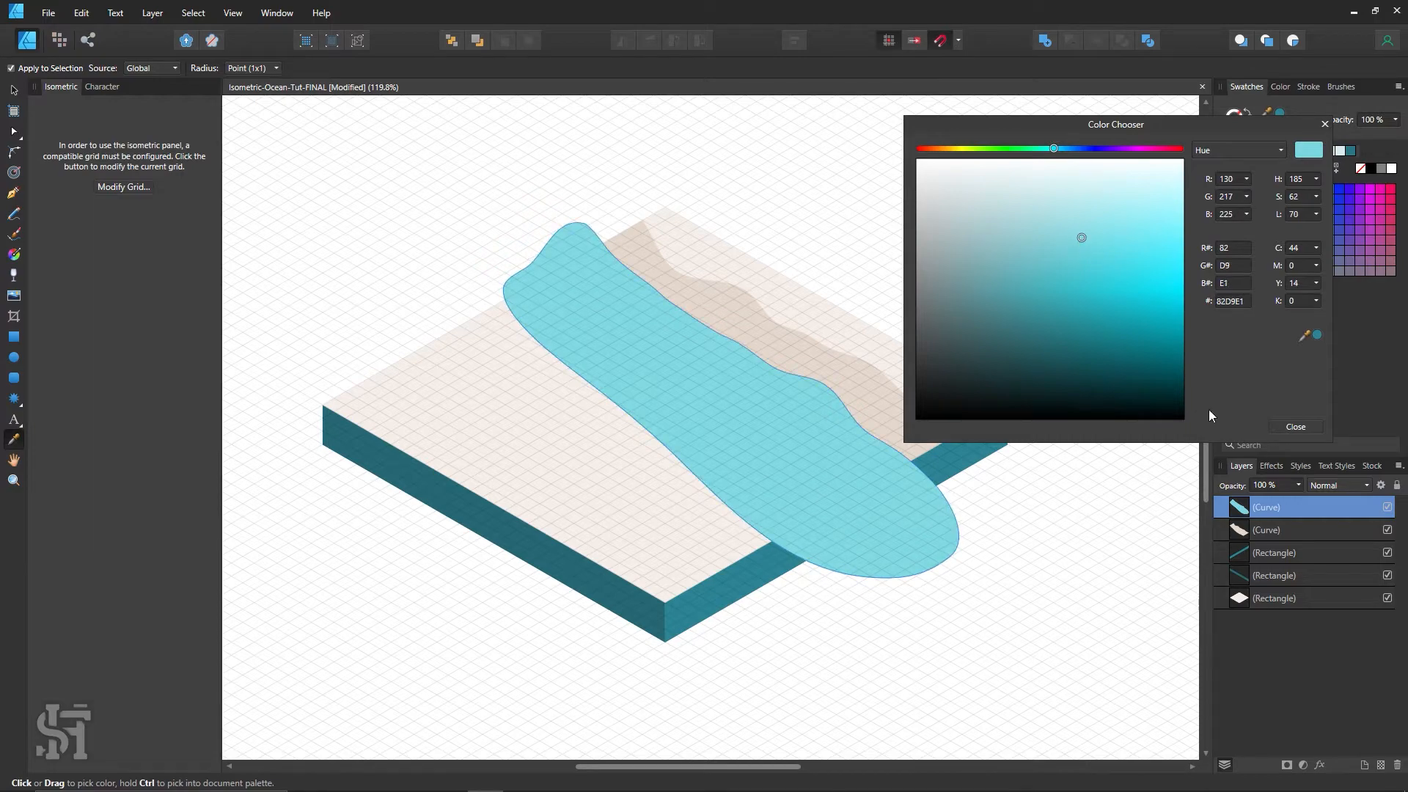
click(1289, 429)
key(v)
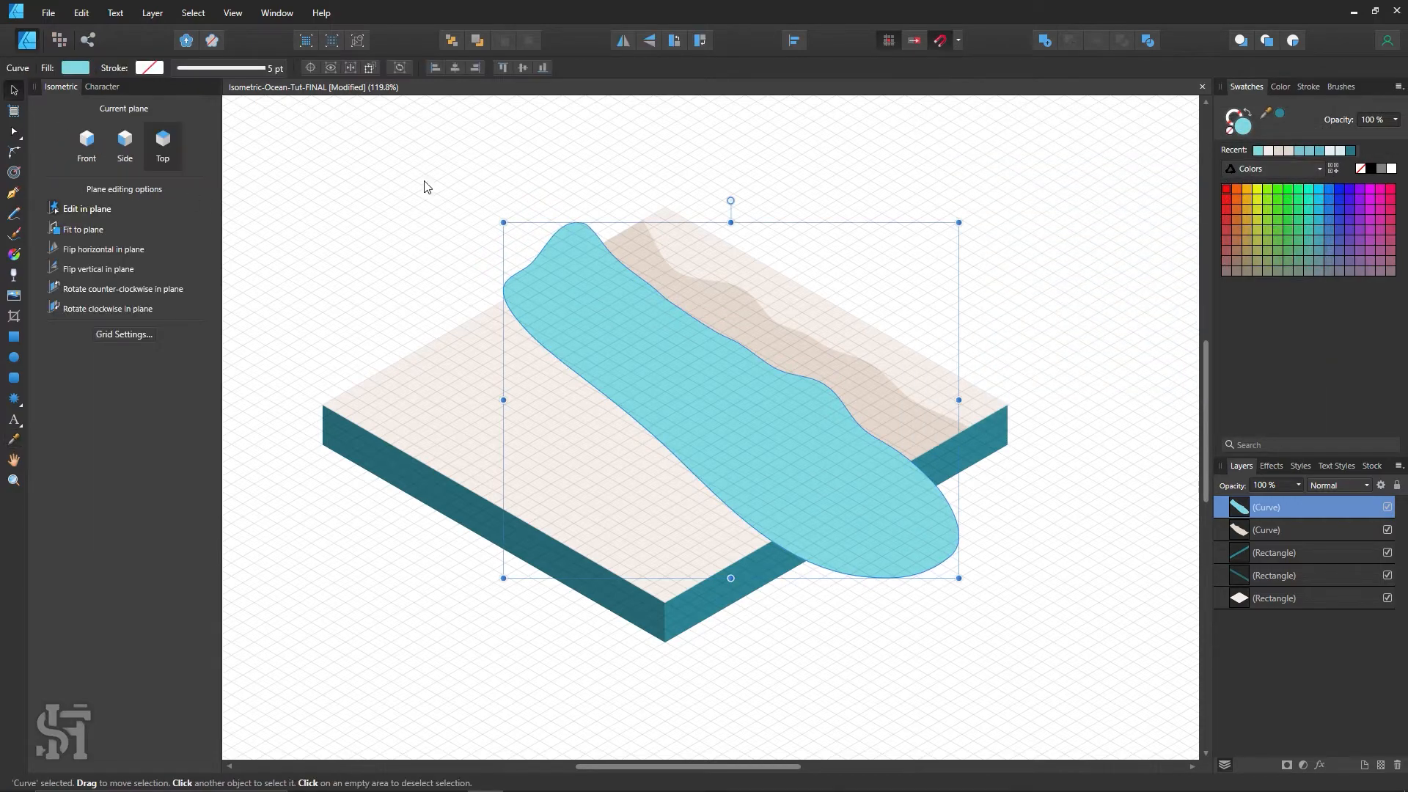
click(487, 190)
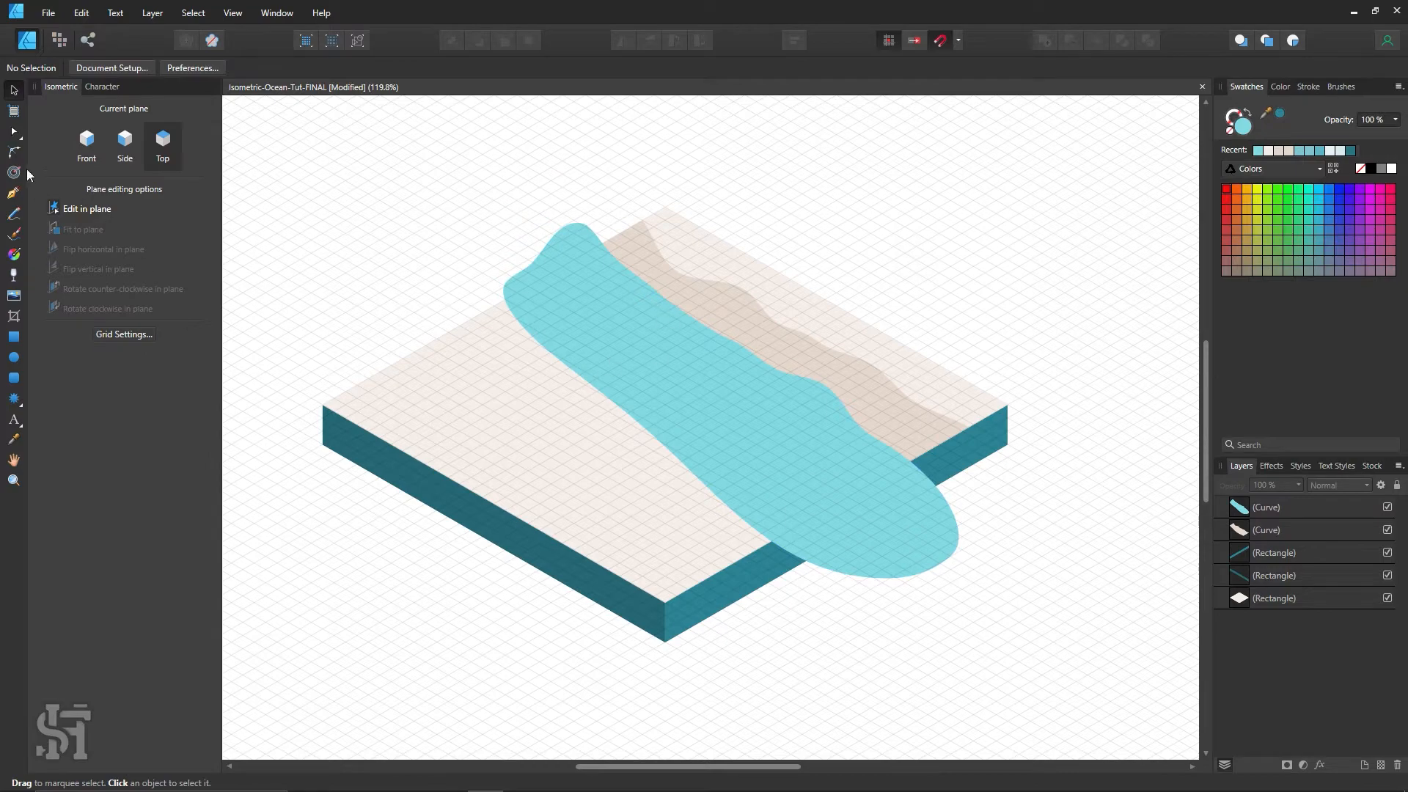
Reshape the aqua shape's shoreline edge with the Node tool, making the waves in its upper half more pronounced.
click(14, 132)
click(733, 342)
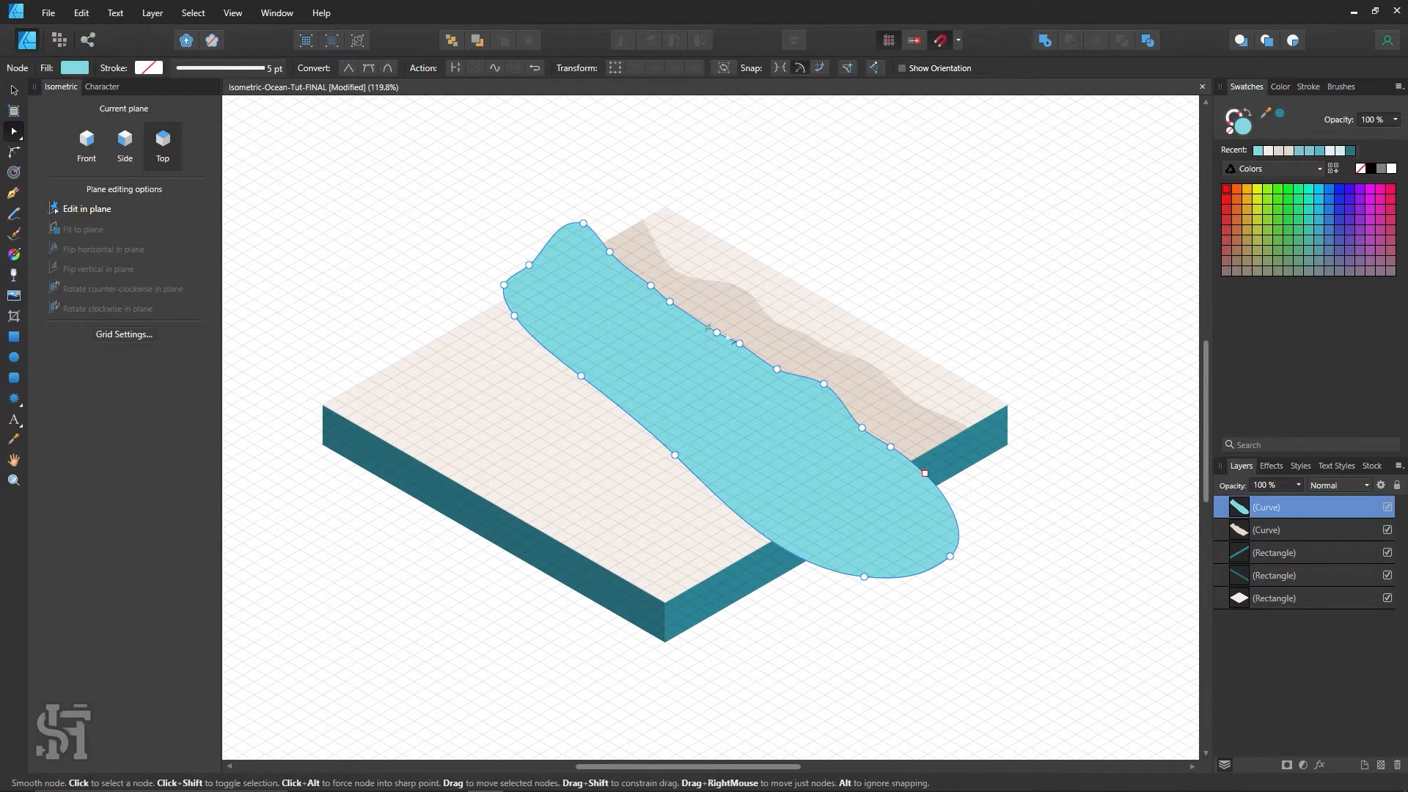
drag(728, 338, 717, 345)
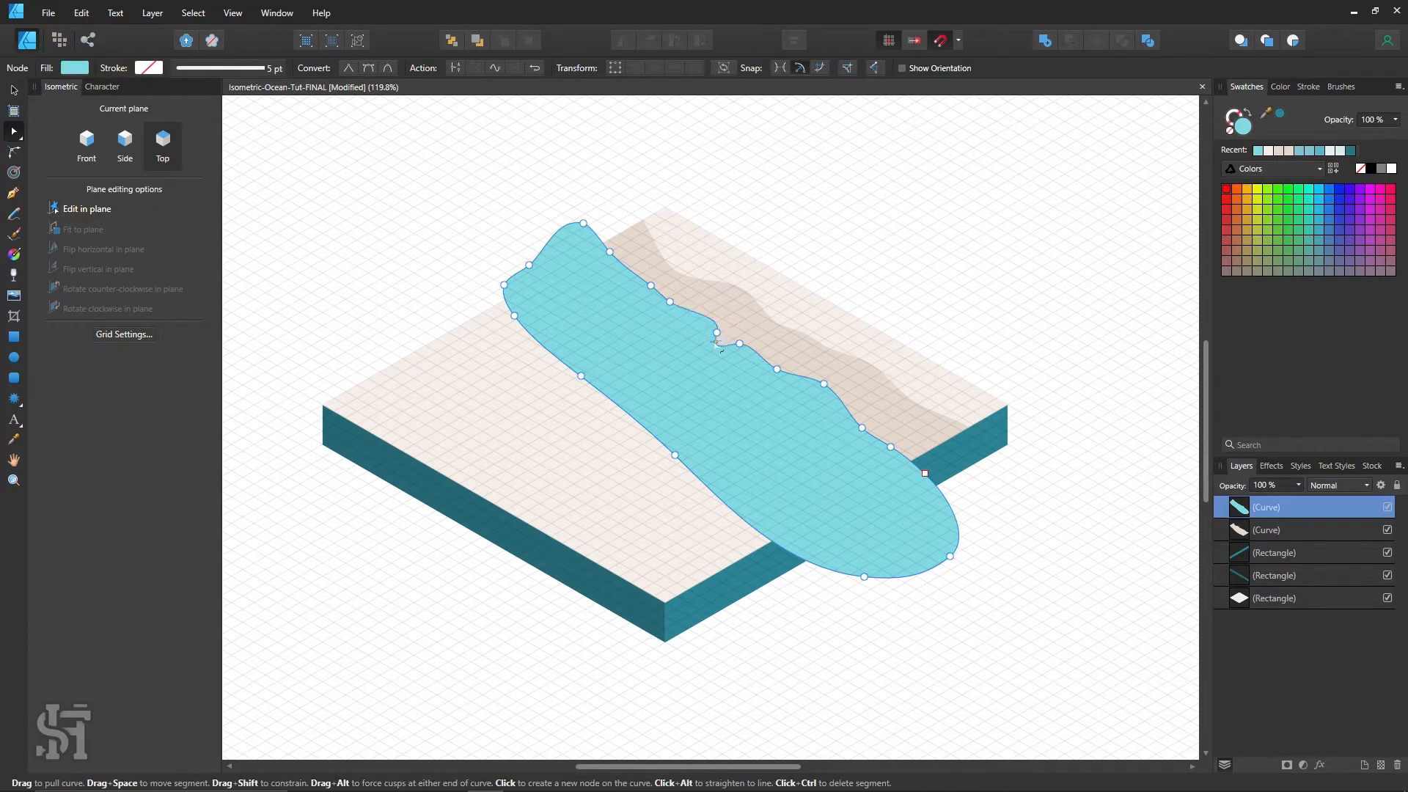
click(711, 338)
drag(711, 339, 651, 278)
key(ctrl+d)
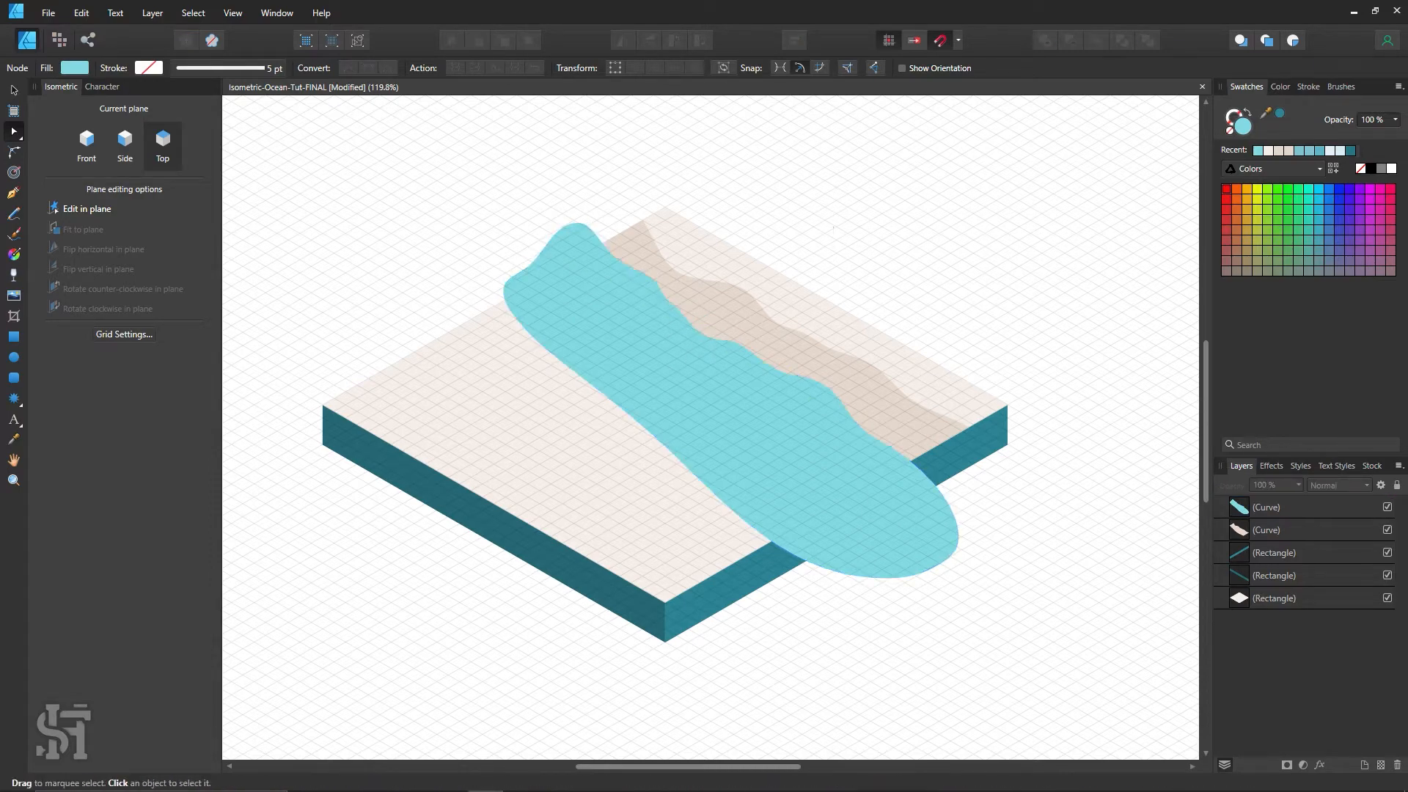
Refine the aqua shoreline's upper waves by bulging one segment outward and repositioning the neighbouring node.
click(700, 369)
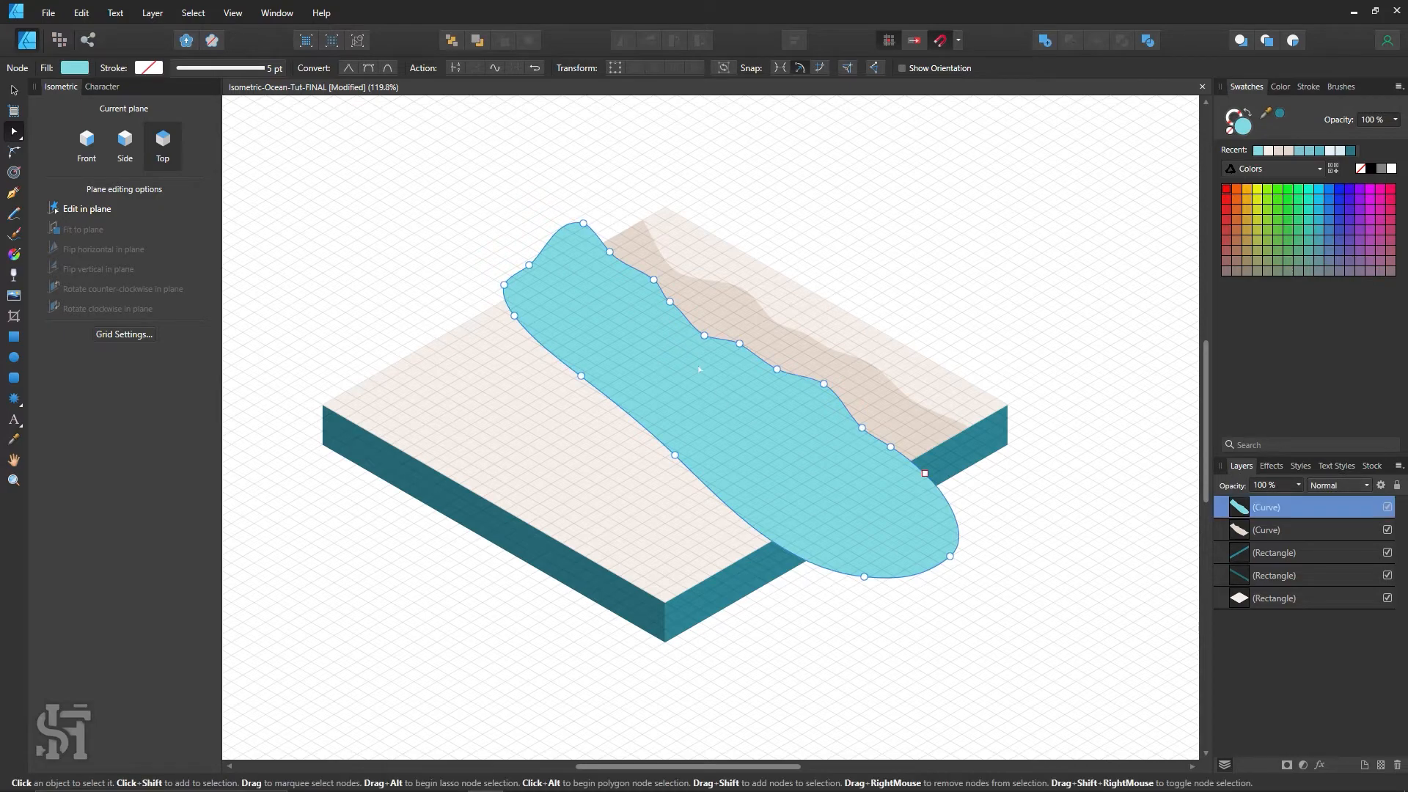
click(13, 152)
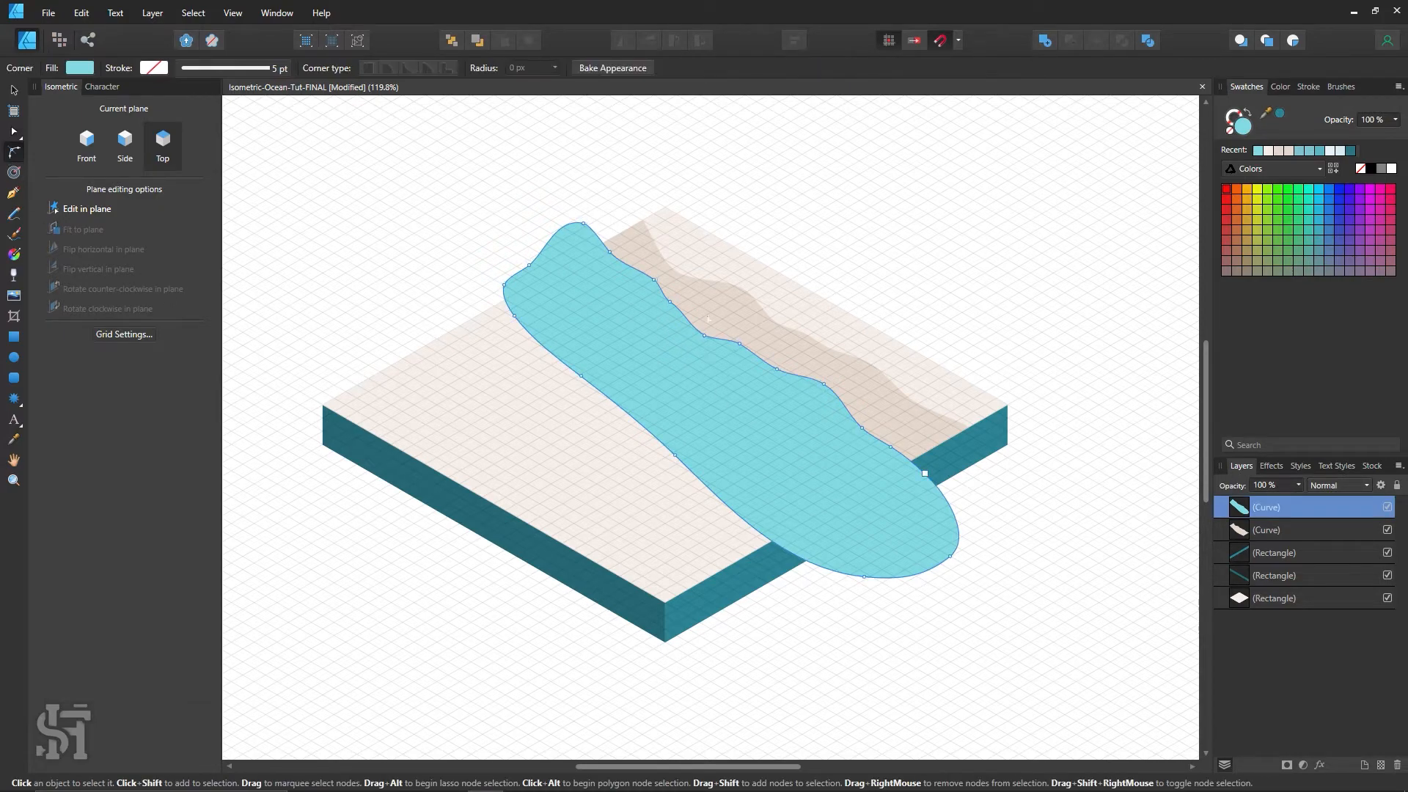
click(670, 303)
click(14, 132)
click(670, 303)
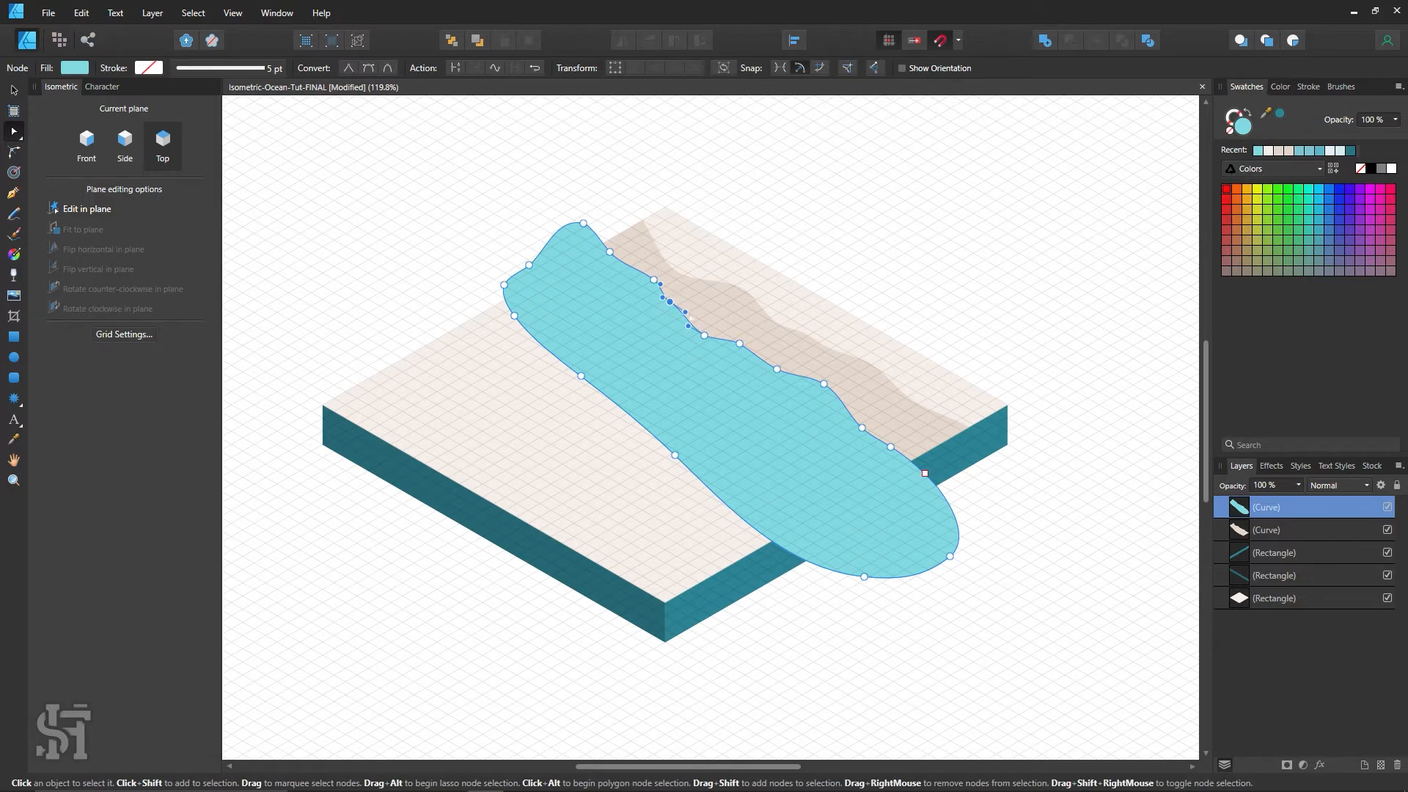
drag(688, 314, 647, 271)
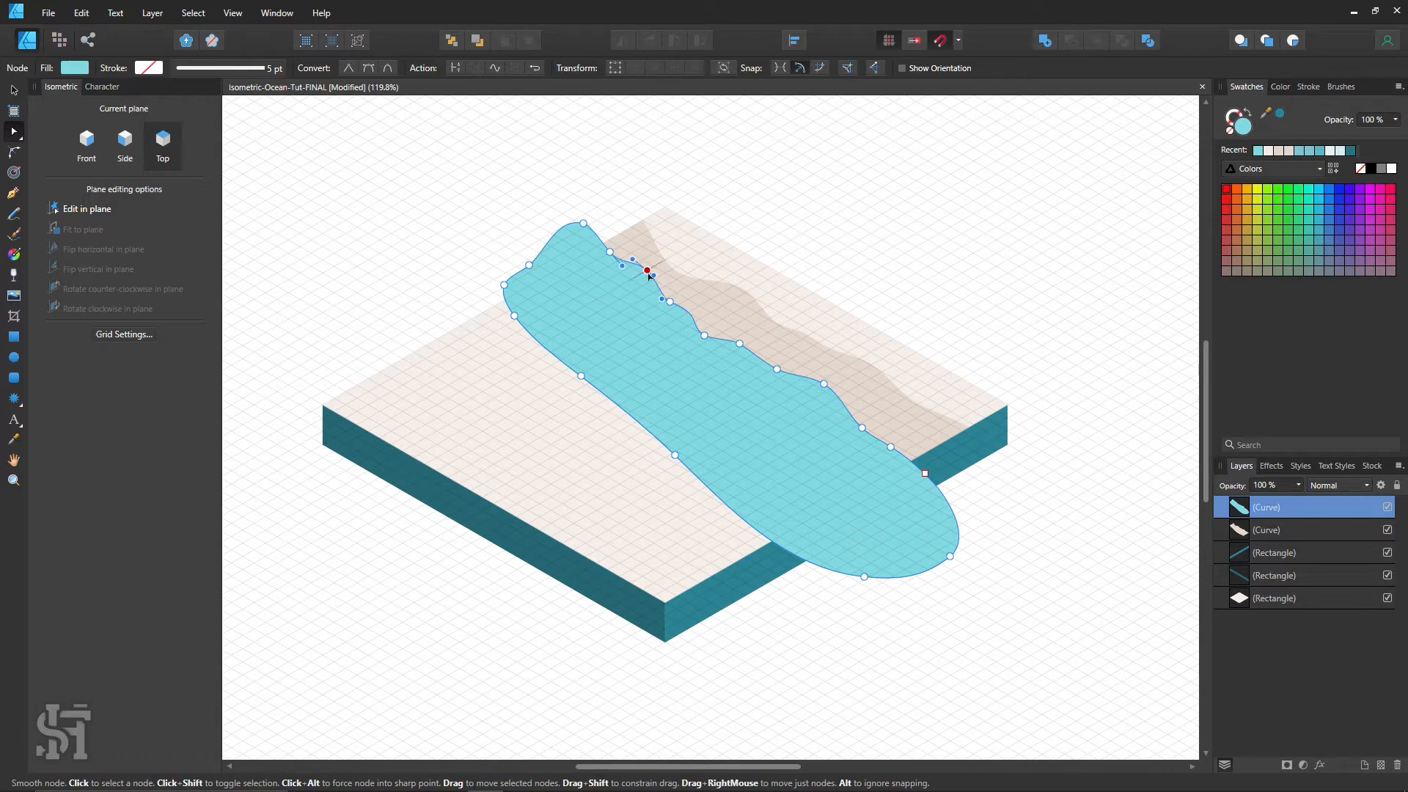
click(808, 244)
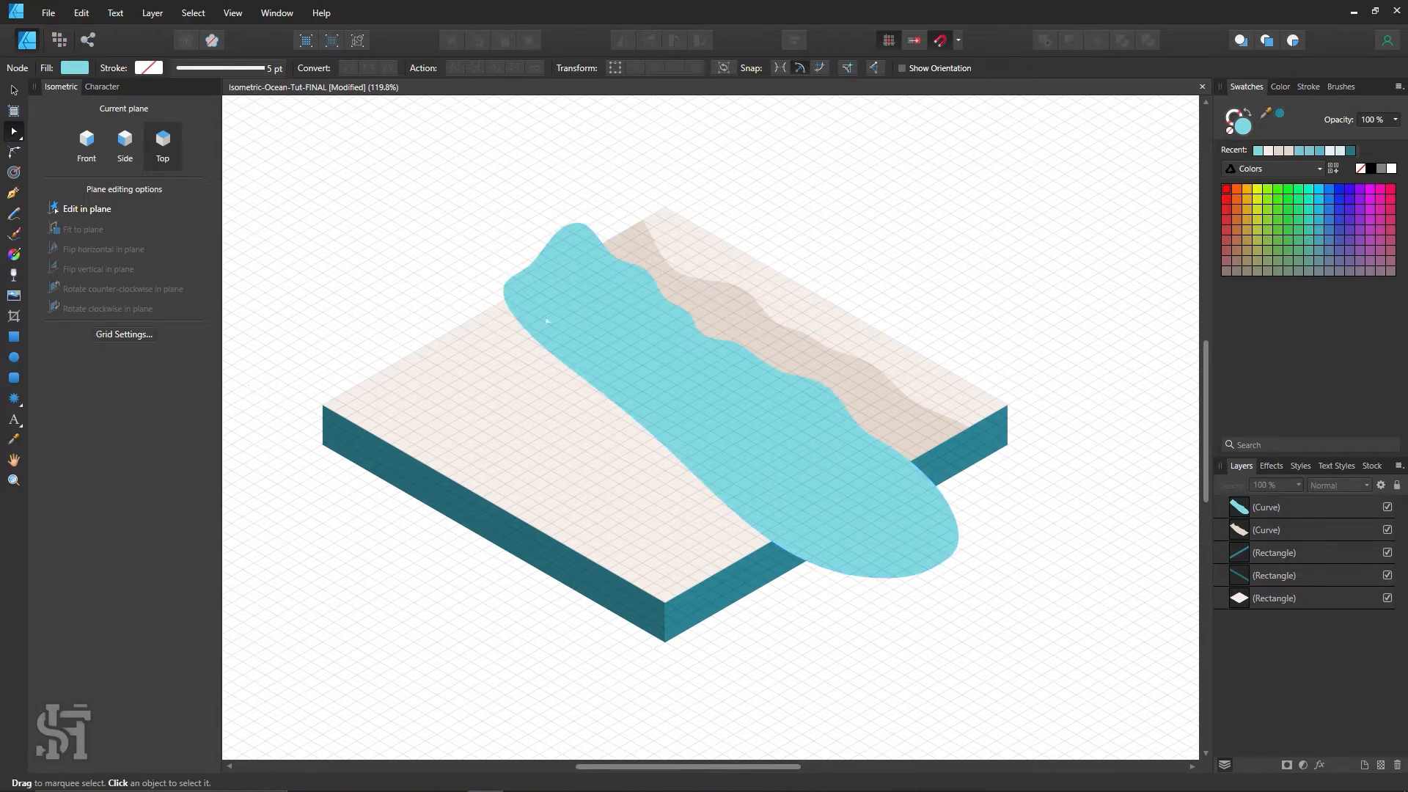
Draw a top-plane rectangle over the aqua shape's overhang at the block's back edge and fit a lengthened copy over the front overhang.
click(14, 337)
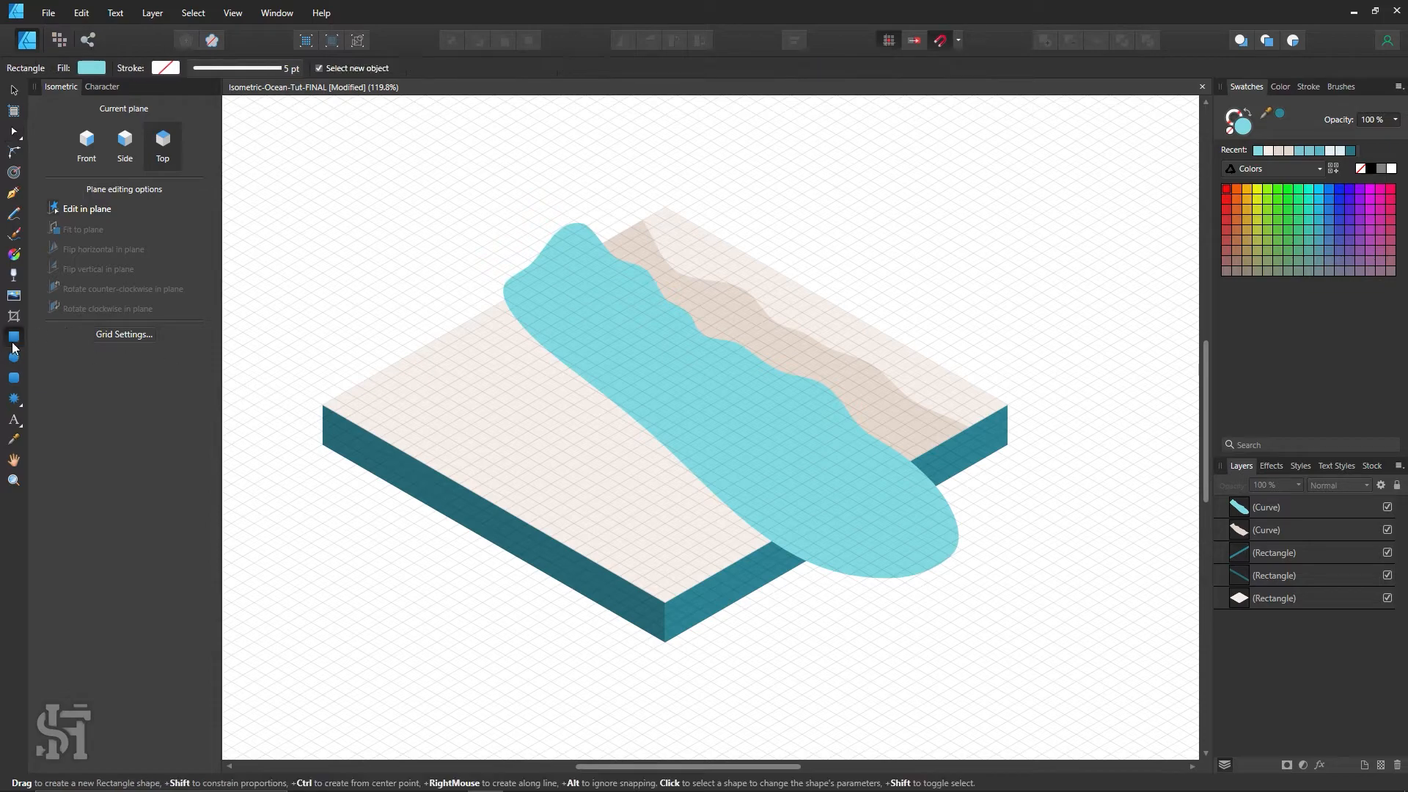
drag(333, 226, 636, 224)
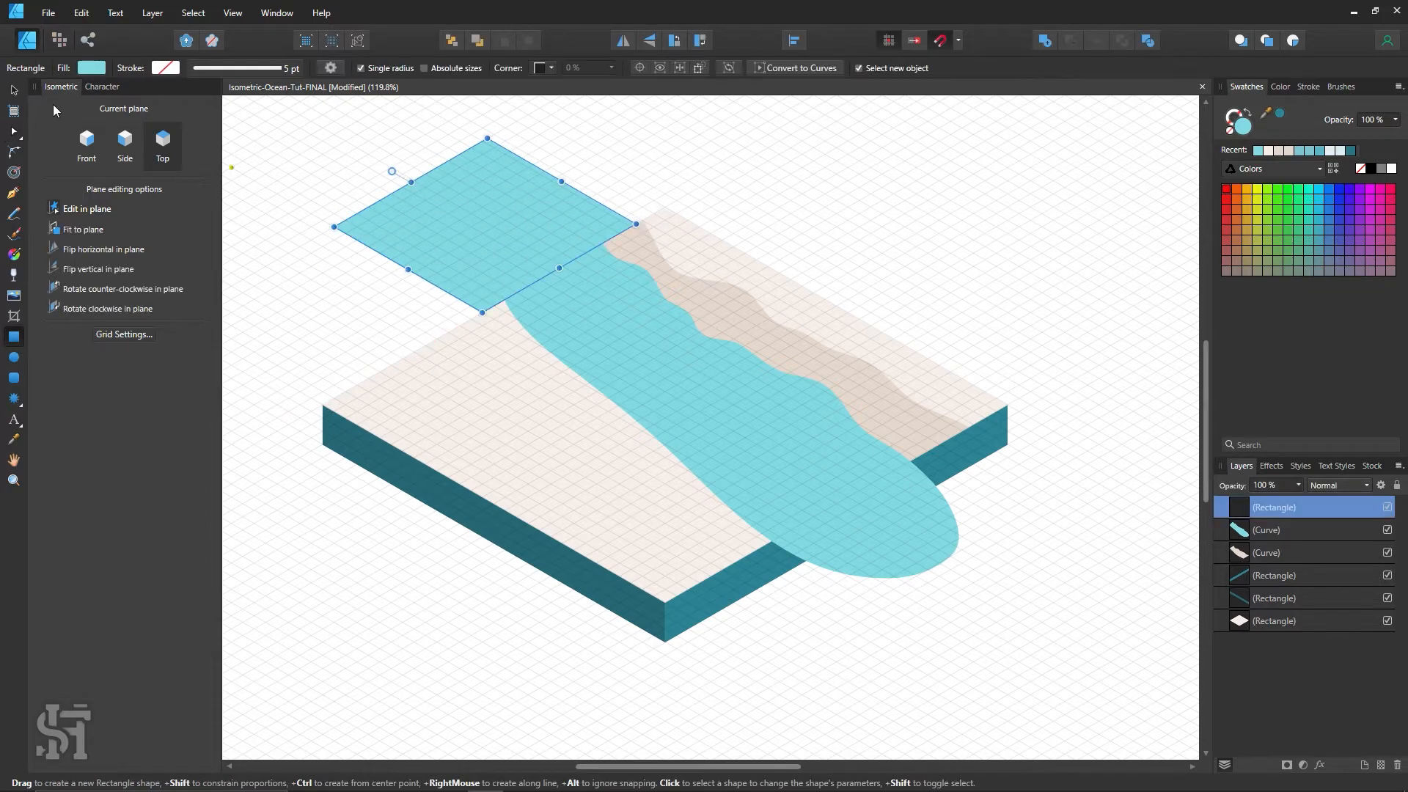
key(v)
mouse_move(493, 274)
mouse_down()
mouse_move(801, 659)
mouse_move(853, 622)
mouse_move(819, 605)
mouse_up()
drag(920, 541, 1013, 480)
Subtract both rectangles from the aqua shape to trim its two ends flush with the block's edges.
shift+click(833, 477)
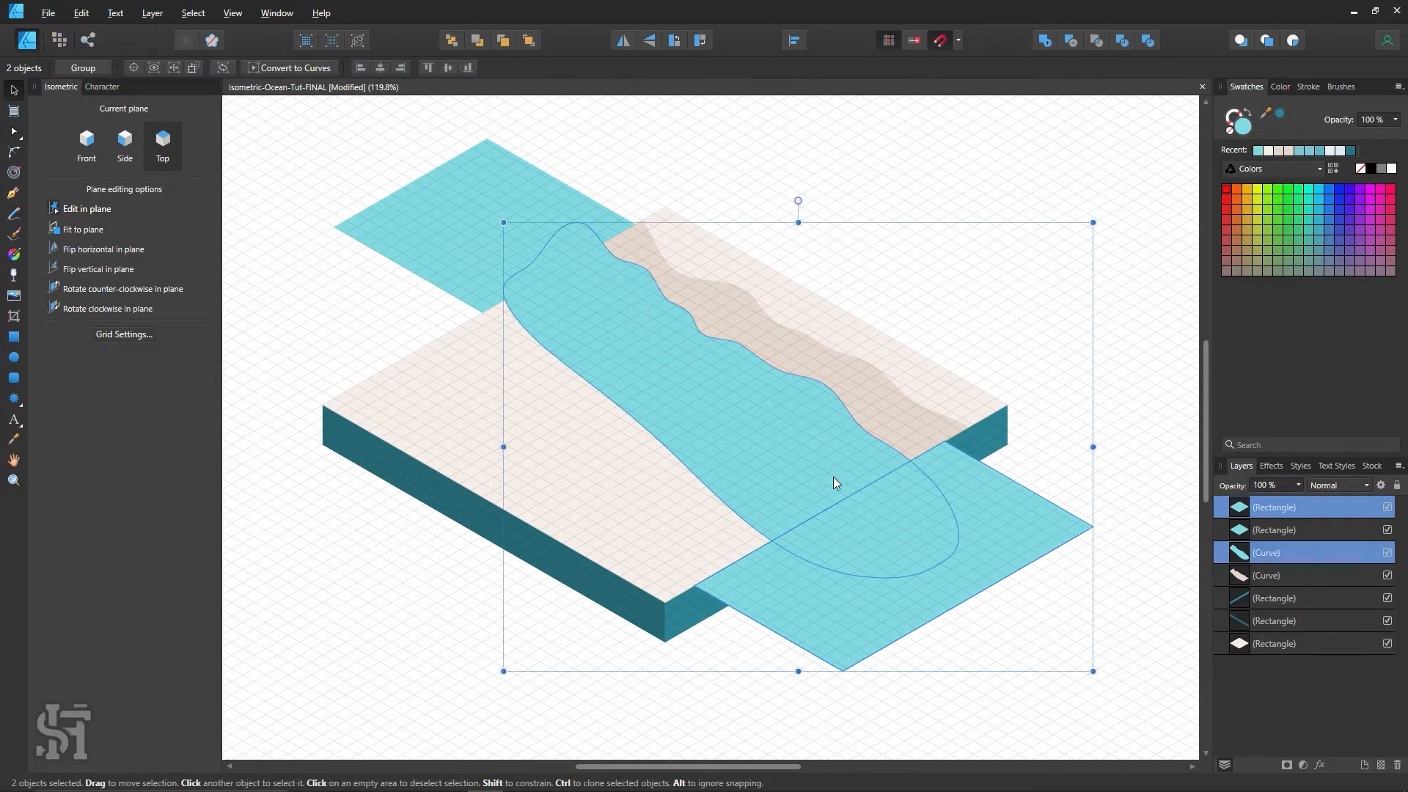
click(1070, 40)
click(478, 224)
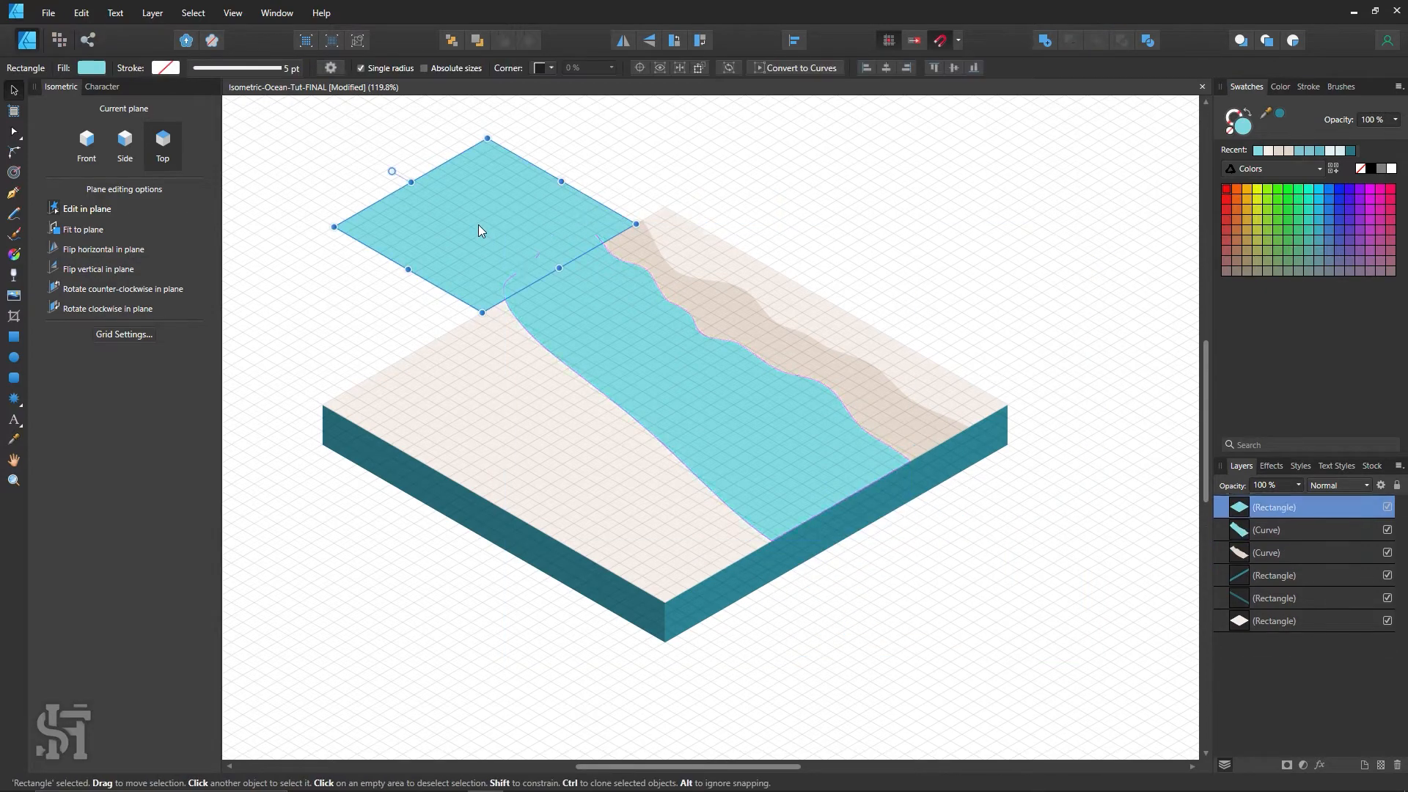
shift+click(745, 490)
click(1070, 40)
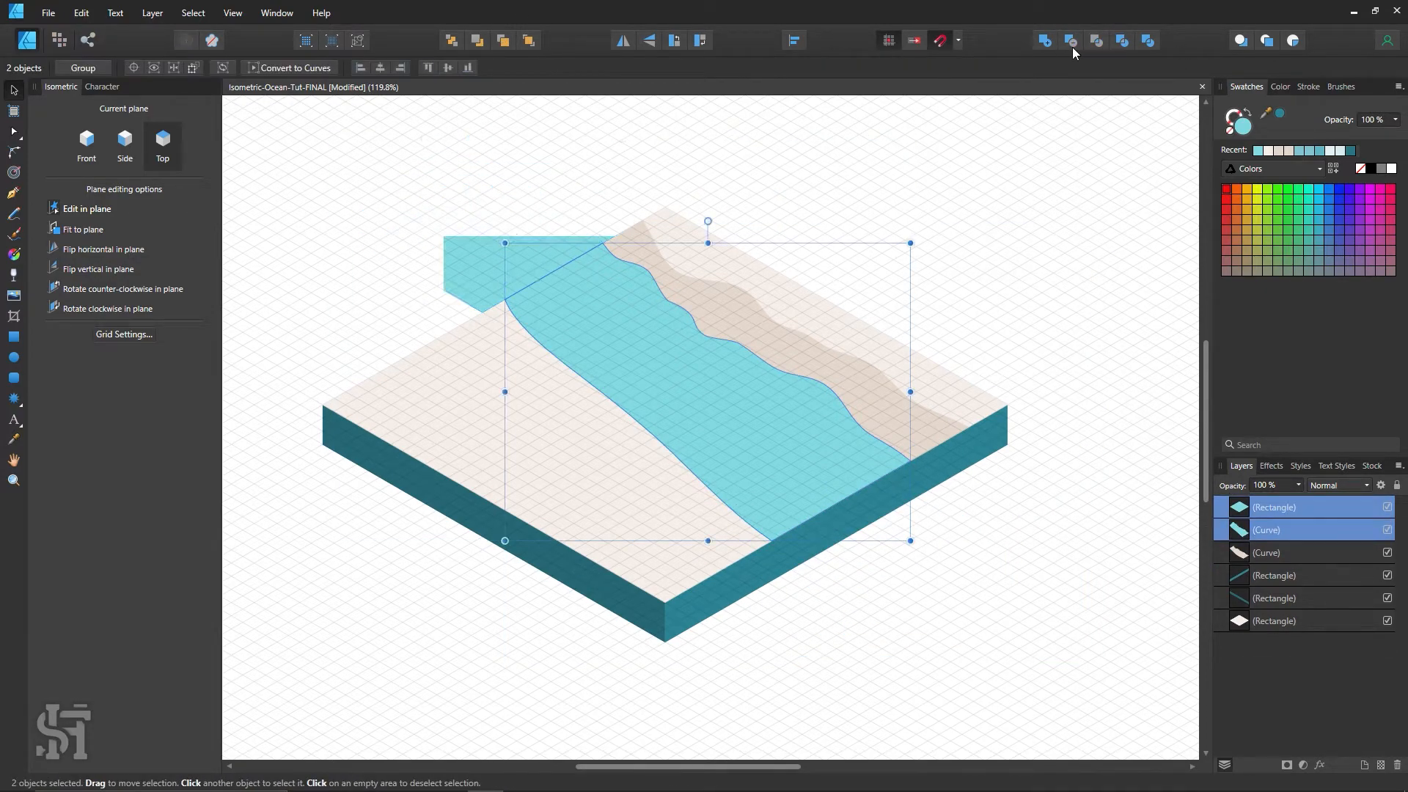
click(1104, 271)
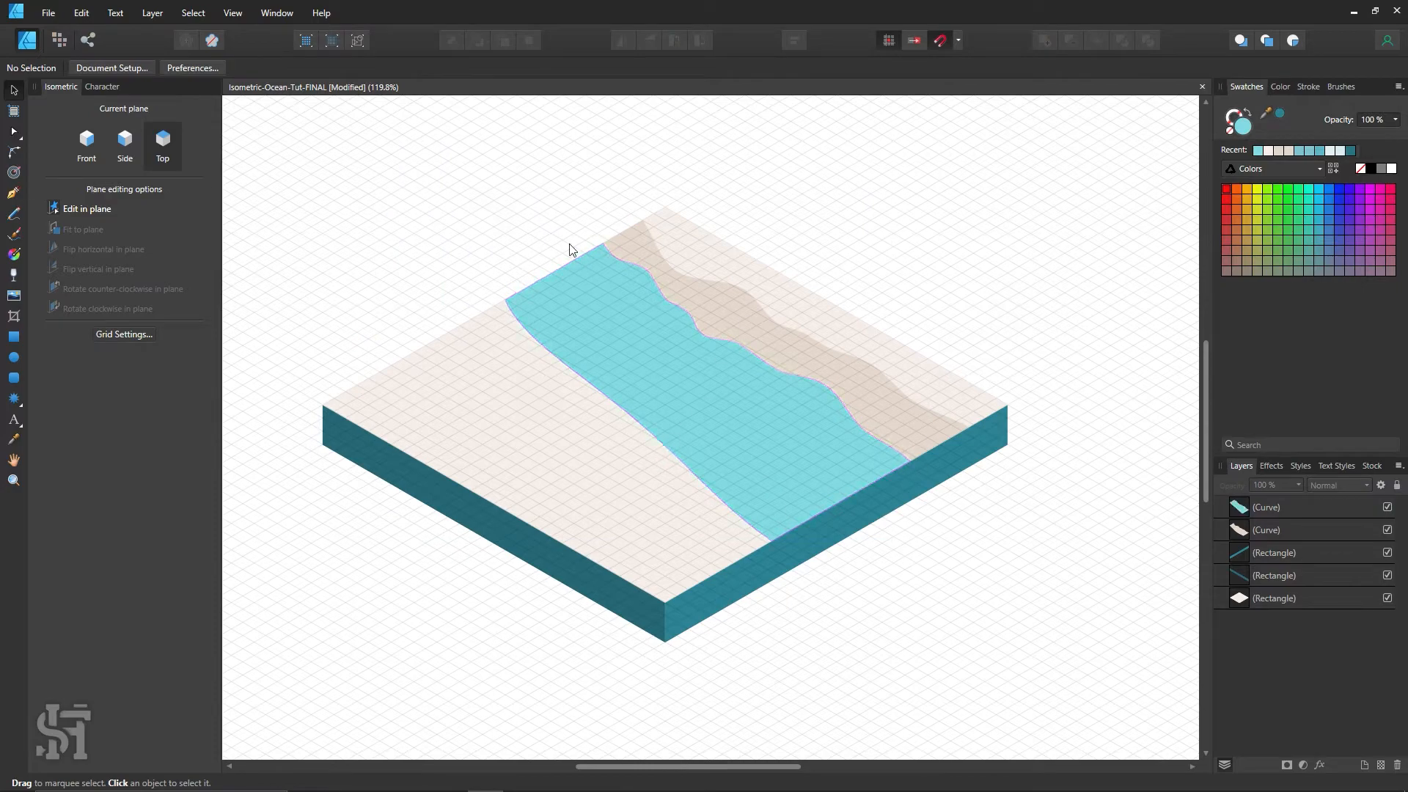
Draw a closed wavy outline across the aqua band and block with the Pencil tool, using a grey 5 pt stroke and no fill.
click(13, 213)
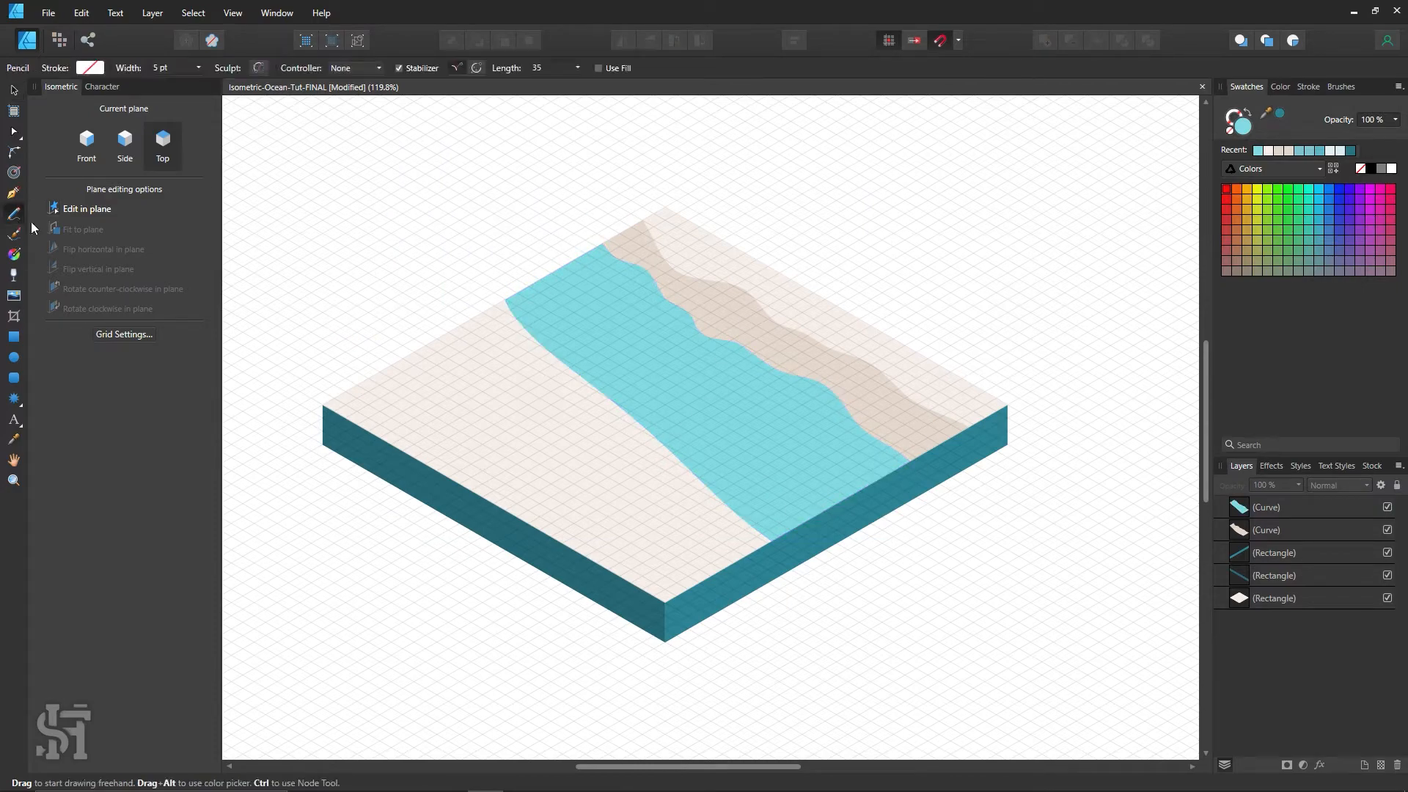
click(1249, 115)
click(1229, 116)
click(1377, 172)
mouse_move(854, 494)
mouse_down()
mouse_move(792, 423)
mouse_move(705, 403)
mouse_move(681, 356)
mouse_move(604, 314)
mouse_move(542, 239)
mouse_move(499, 252)
mouse_move(469, 297)
mouse_move(401, 339)
mouse_move(452, 417)
mouse_move(717, 572)
mouse_move(864, 616)
mouse_move(905, 576)
mouse_move(879, 513)
mouse_up()
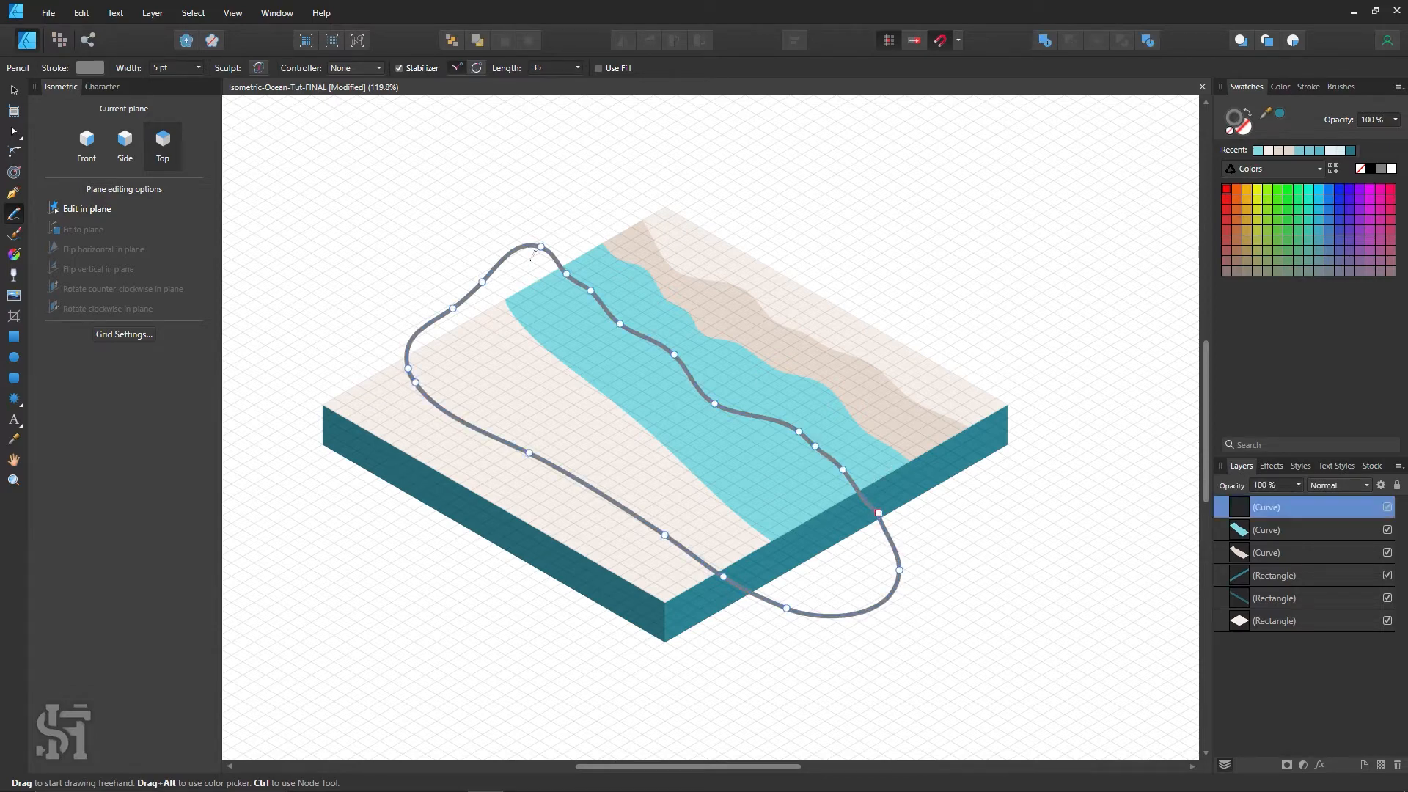
Fill the new outline with the aqua sampled from the band, without a stroke, and darken it to turquoise, hex 3BC3D0.
key(i)
click(630, 317)
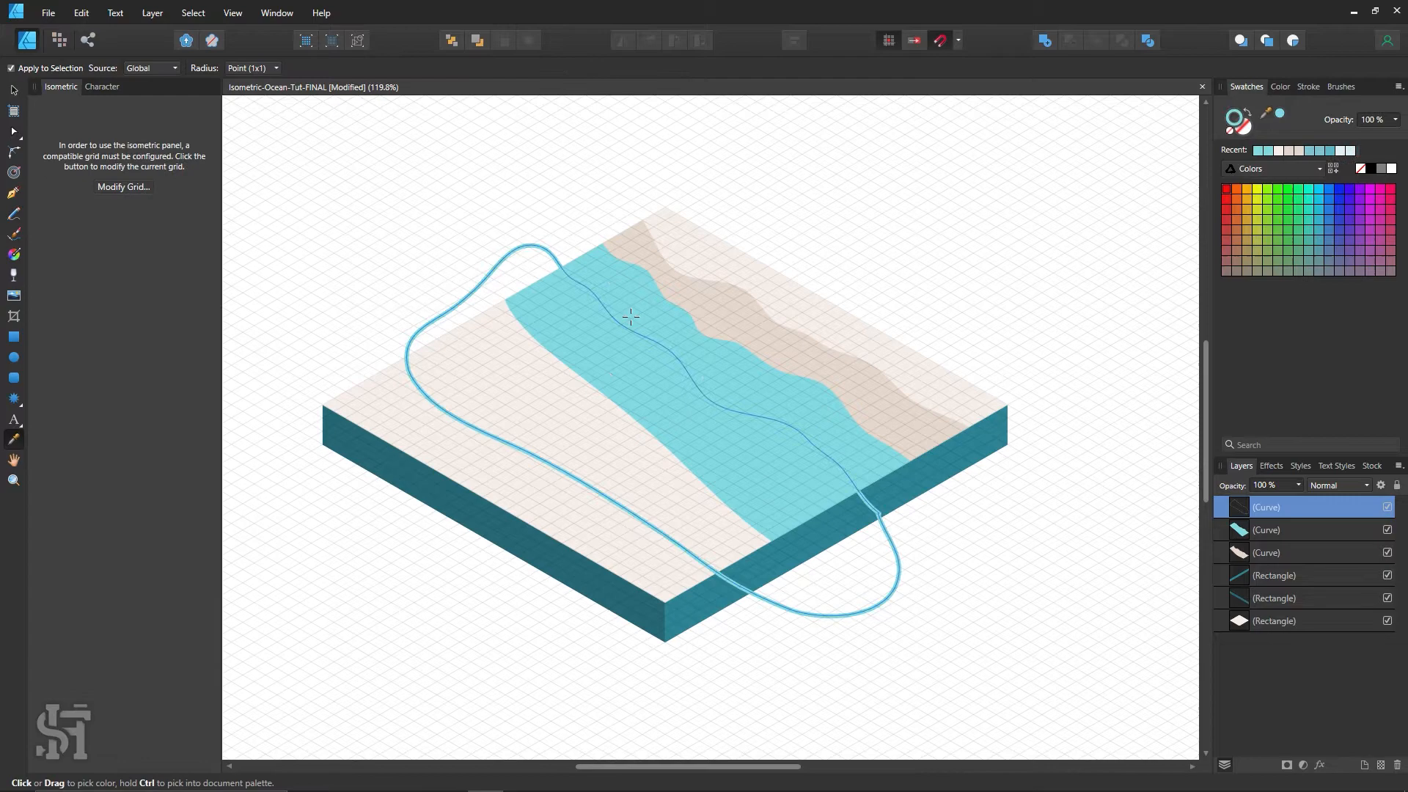
click(1249, 115)
double_click(1236, 119)
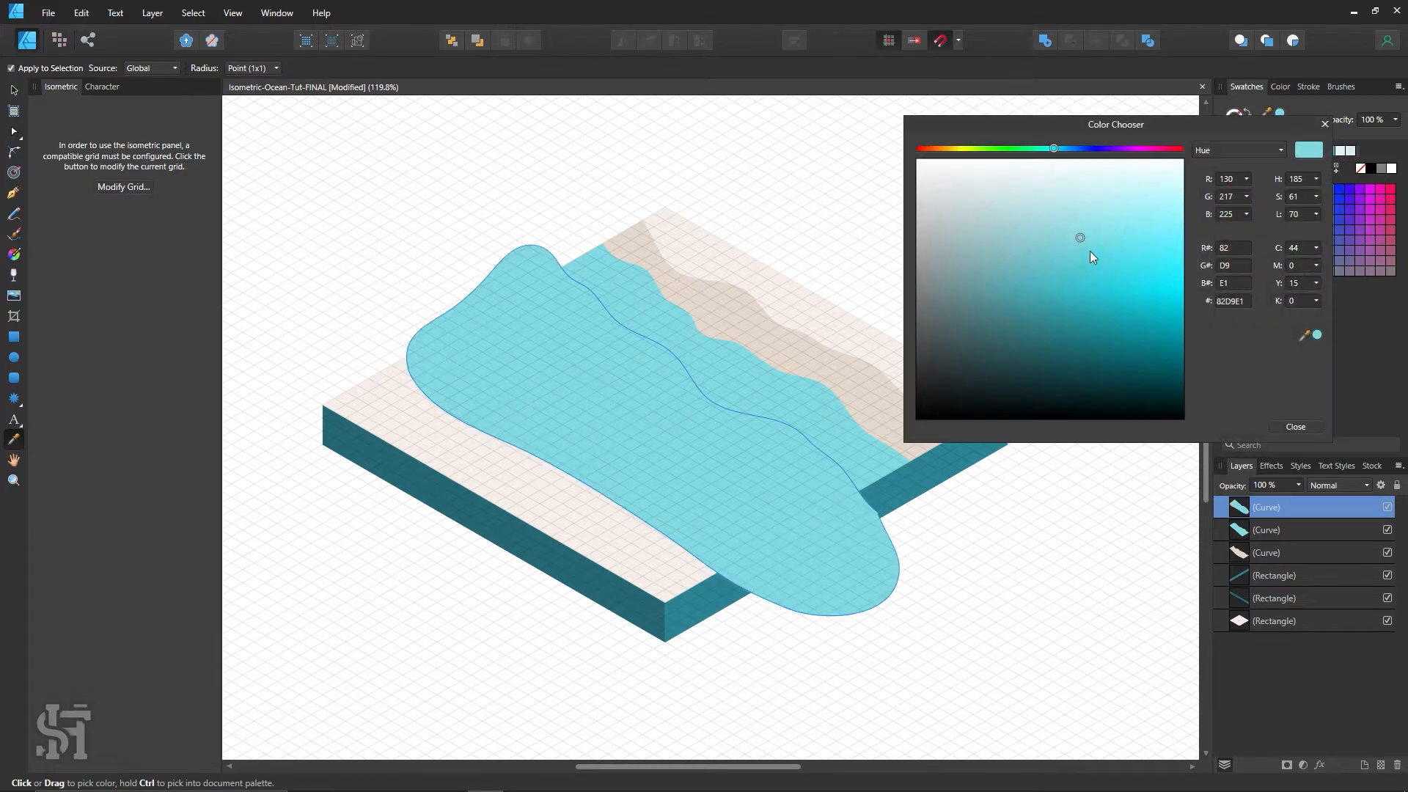
drag(1078, 250, 1079, 283)
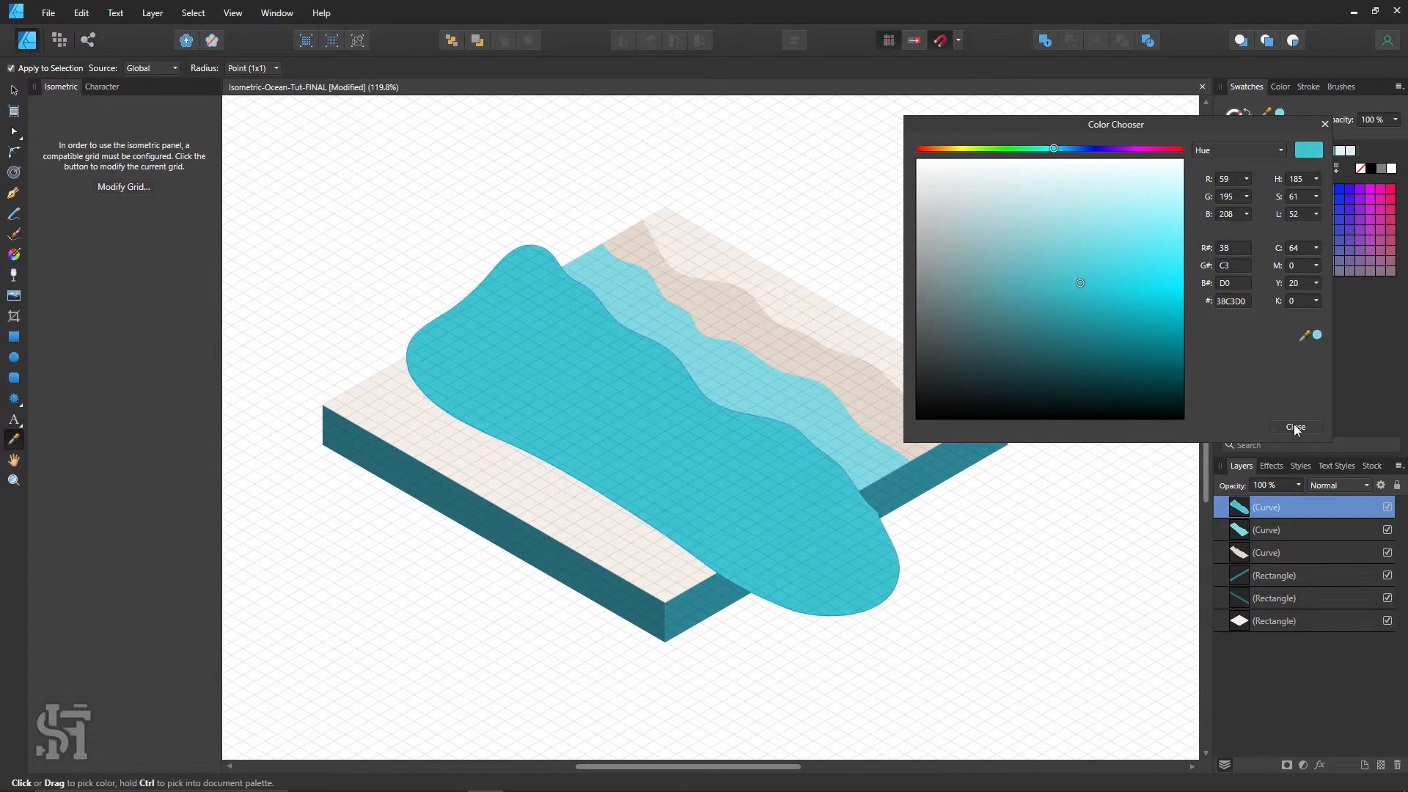
click(1295, 426)
key(v)
click(490, 194)
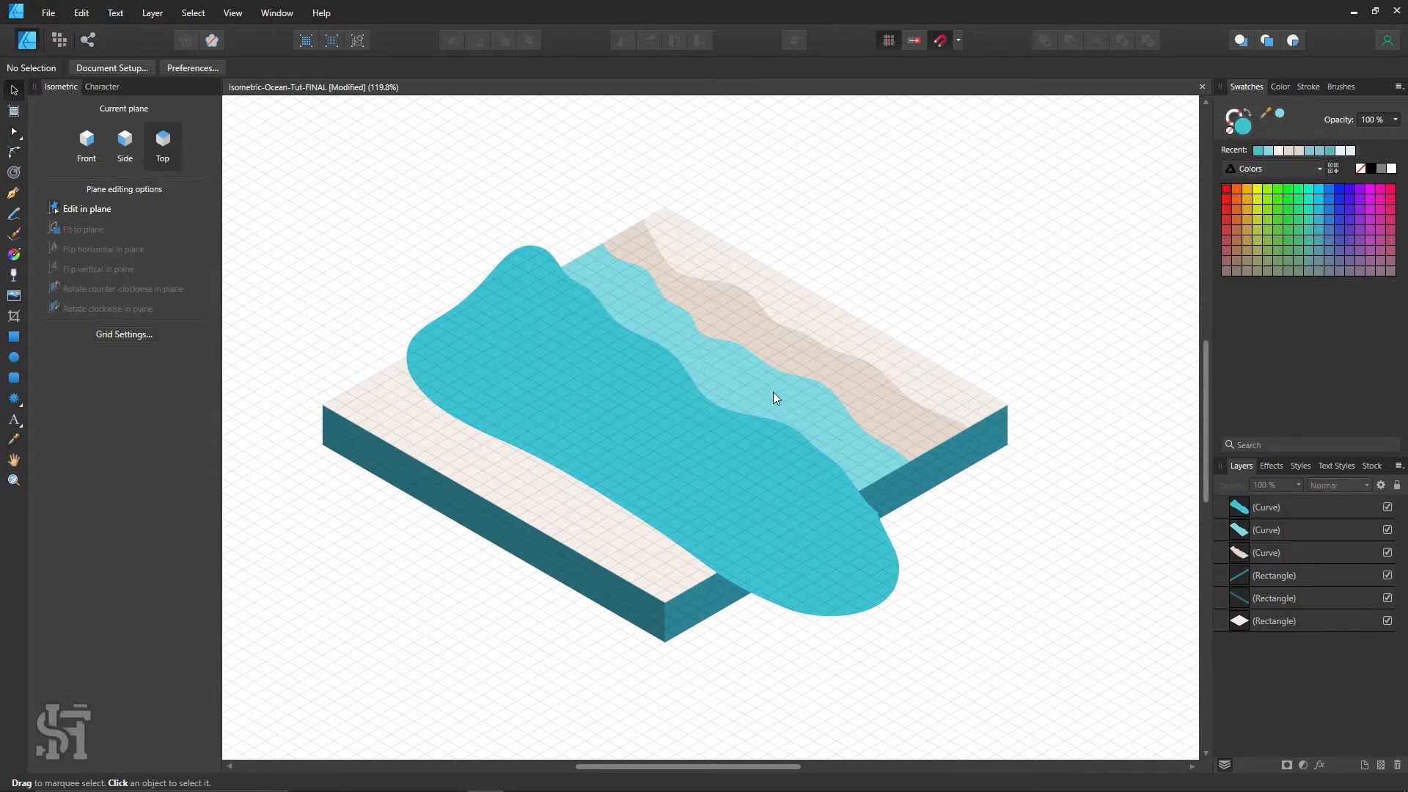
Place a copy of the light aqua band in front of the turquoise shape and fill it with darker teal, hex 2DAAB6.
drag(773, 392, 636, 490)
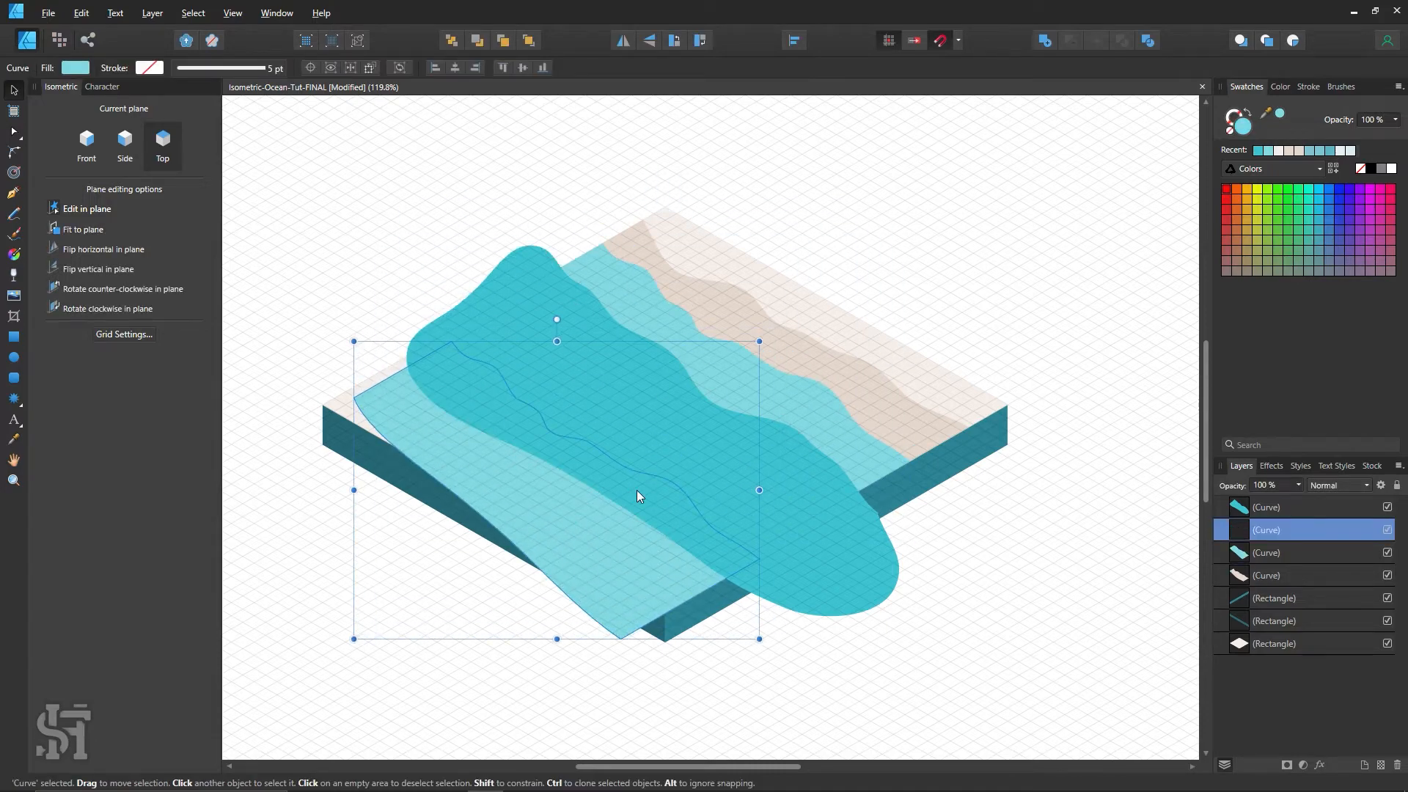
key(ctrl+bracketright)
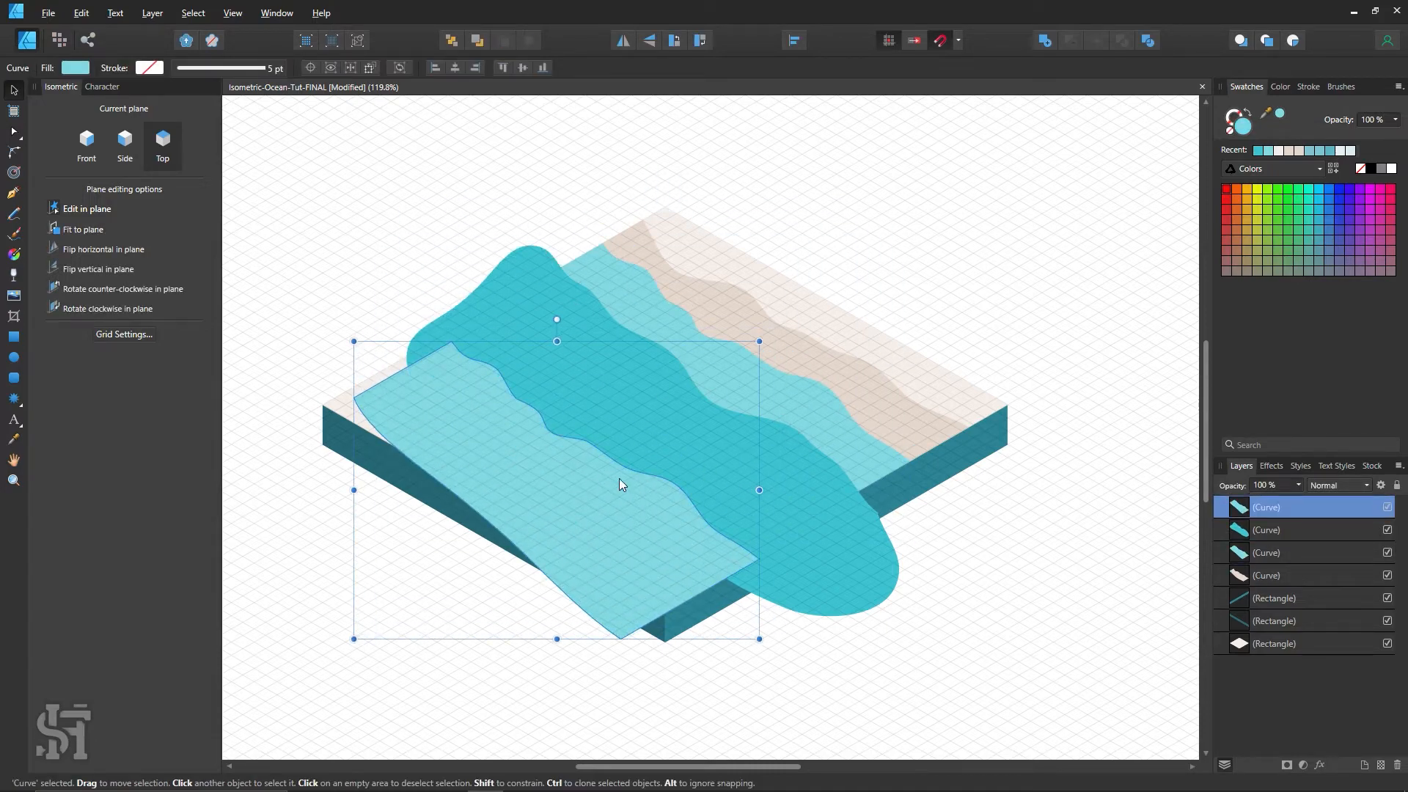
key(i)
click(651, 430)
double_click(1244, 127)
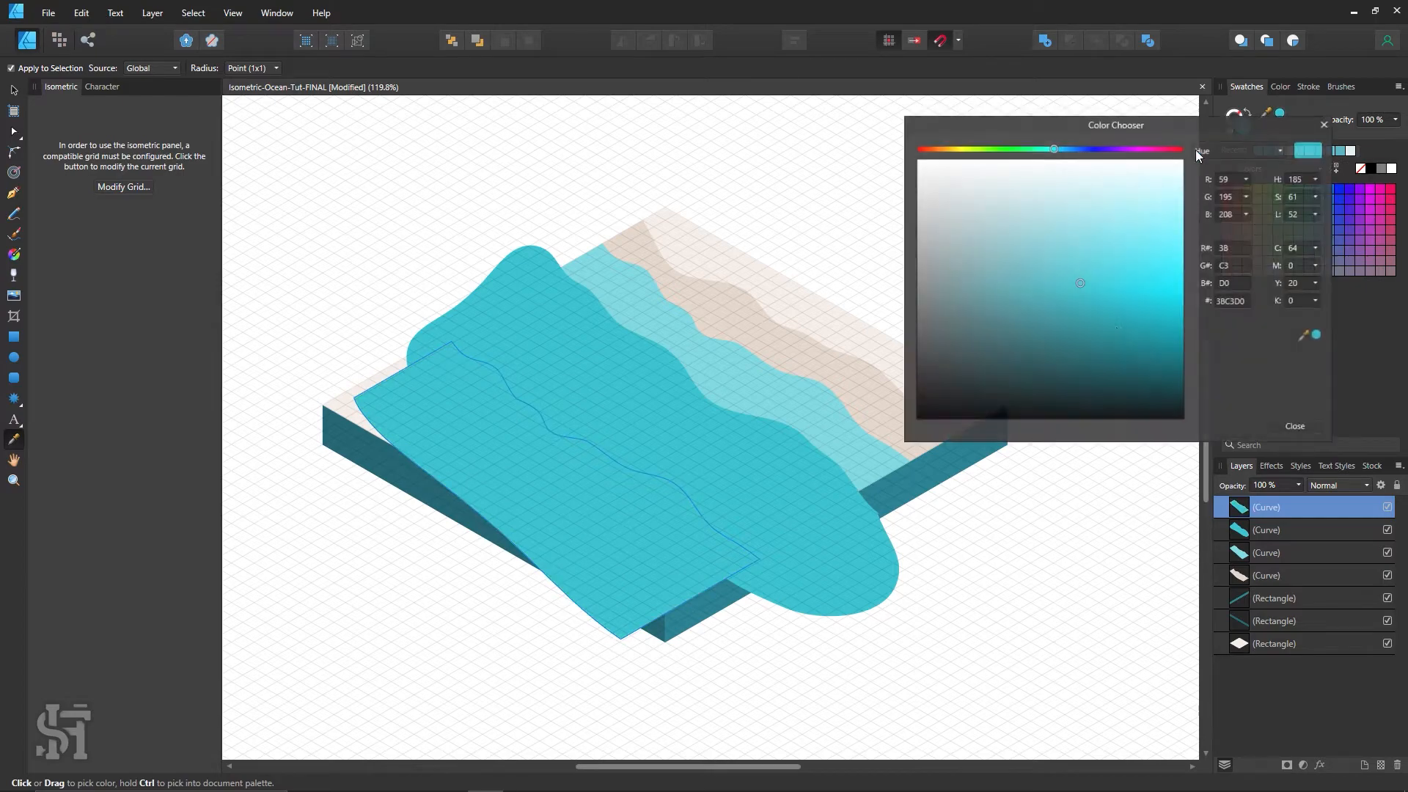
click(1078, 304)
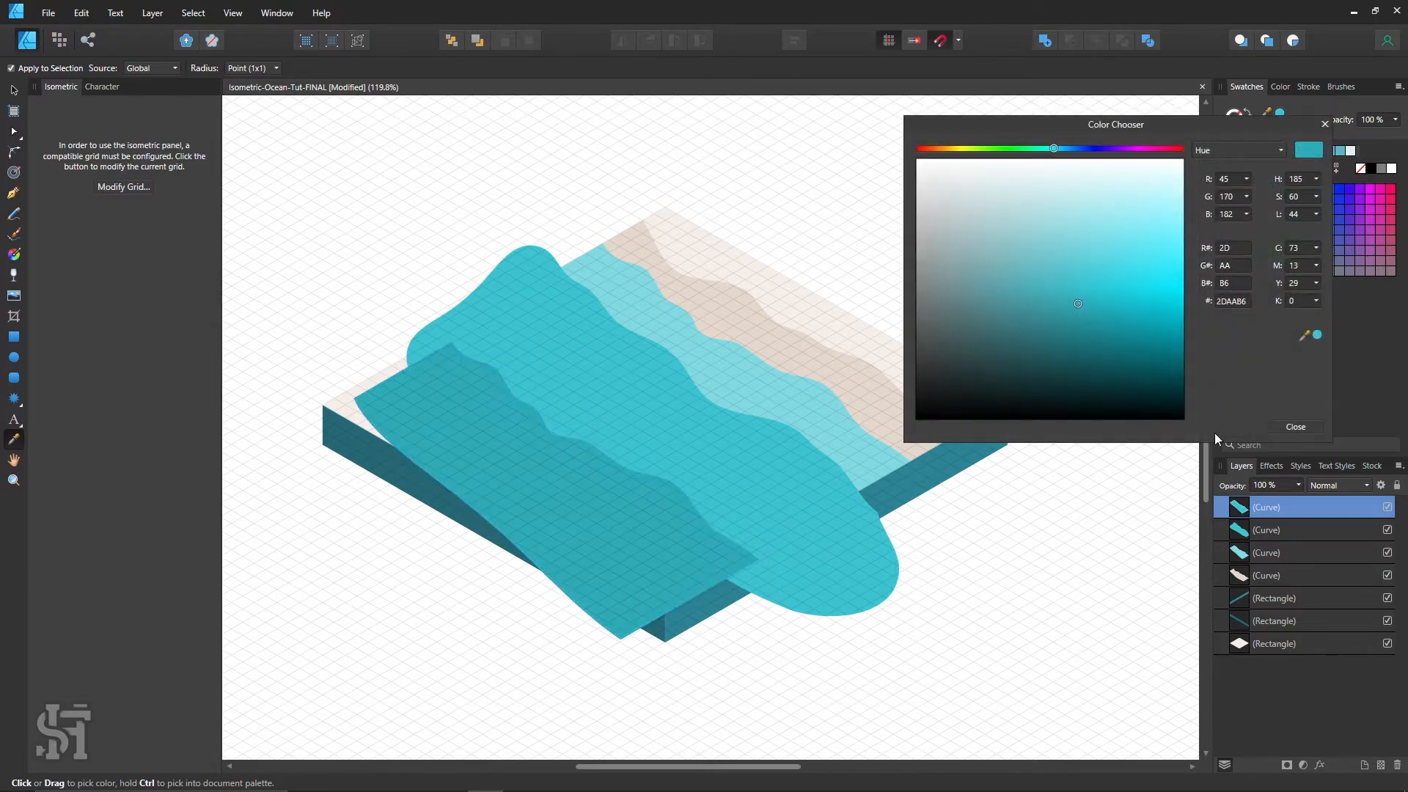
click(1281, 423)
Move the dark teal copy over the turquoise shape and try flipping it horizontally and vertically in the top plane.
click(14, 90)
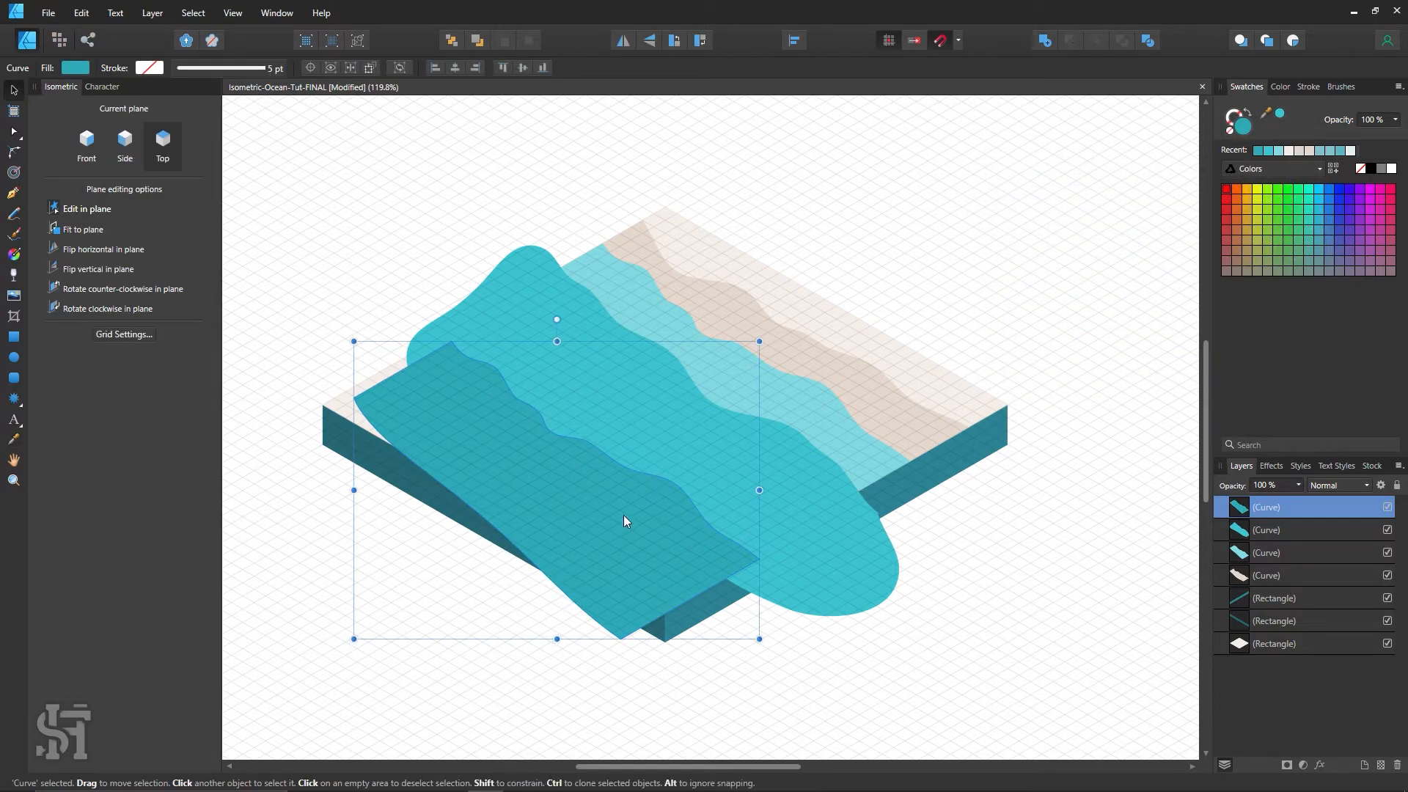
drag(623, 515, 711, 464)
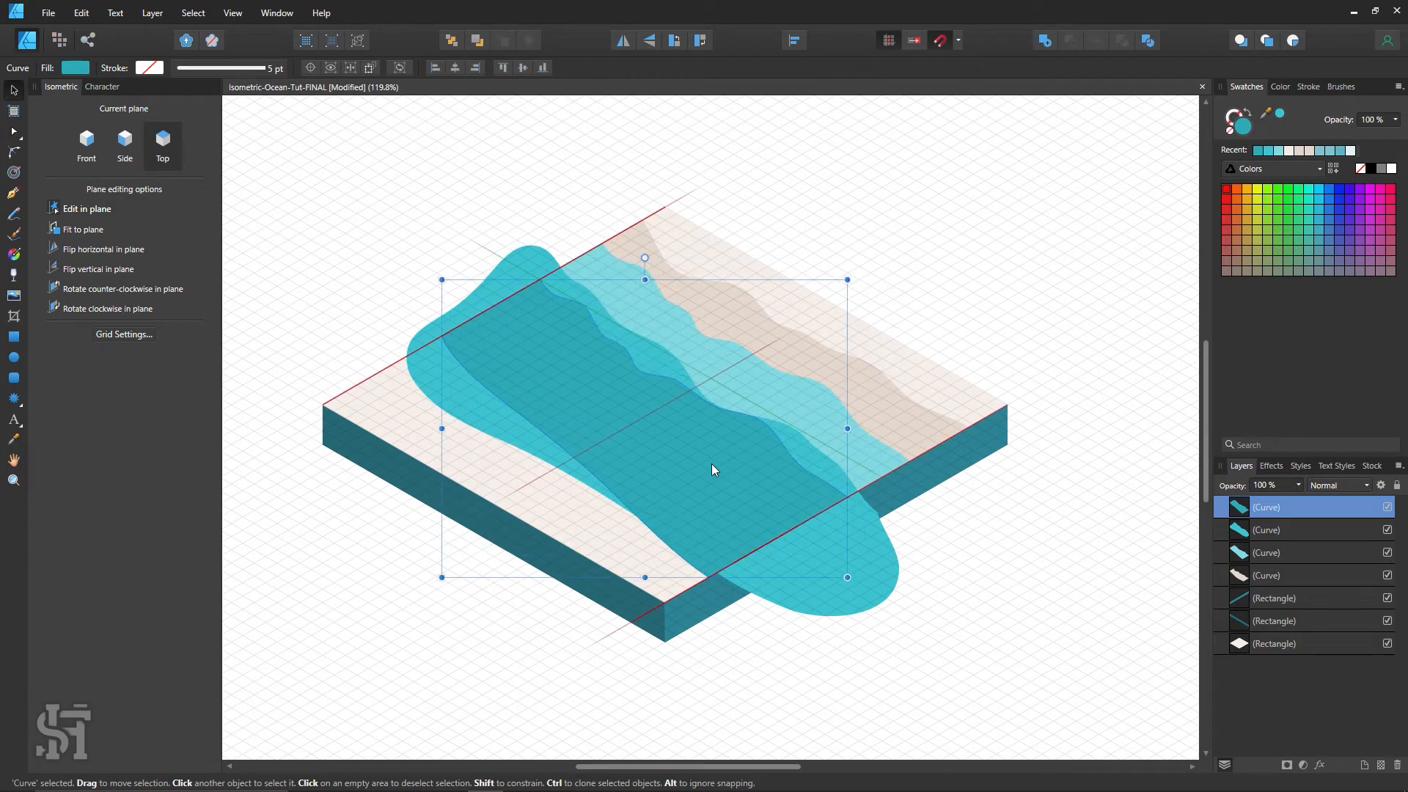
click(139, 249)
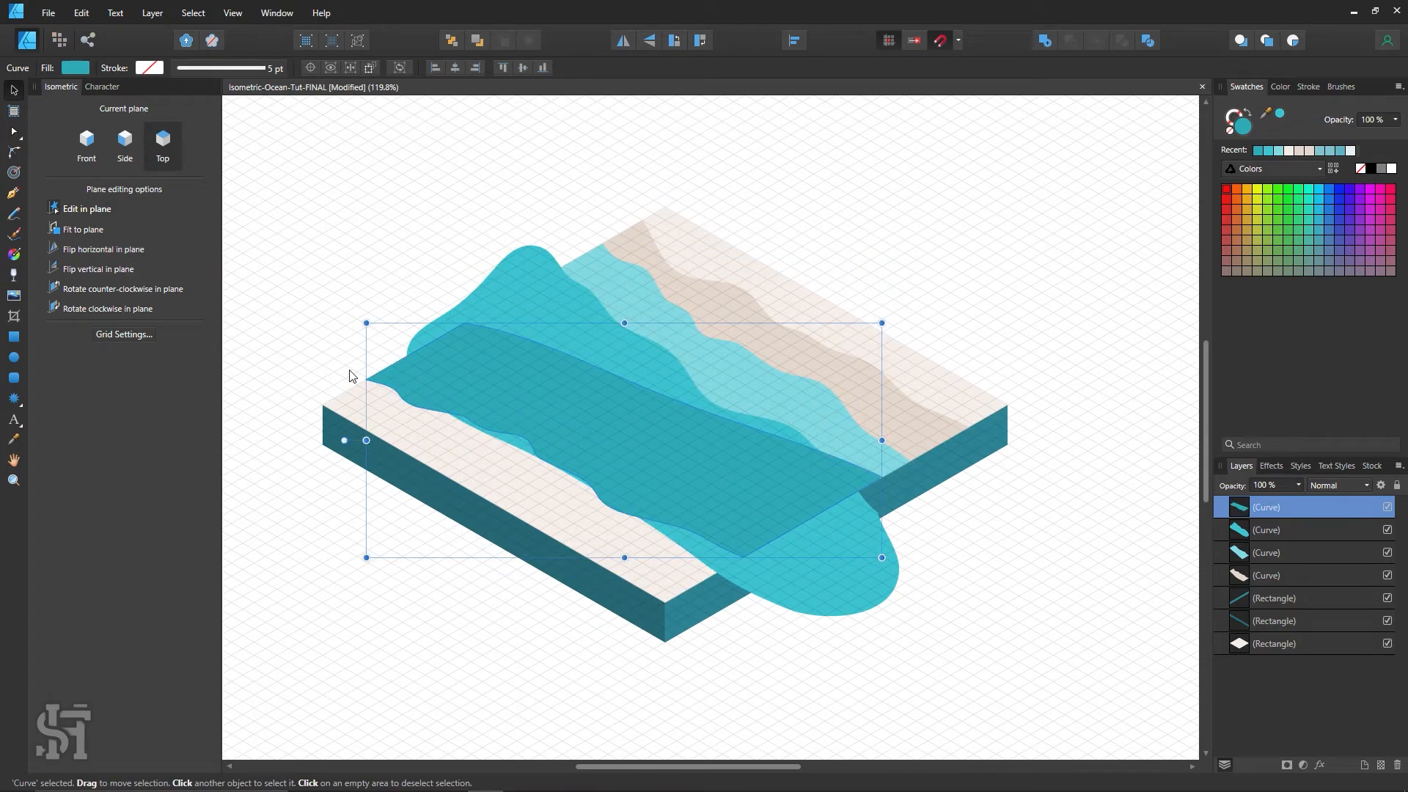
click(205, 308)
click(122, 272)
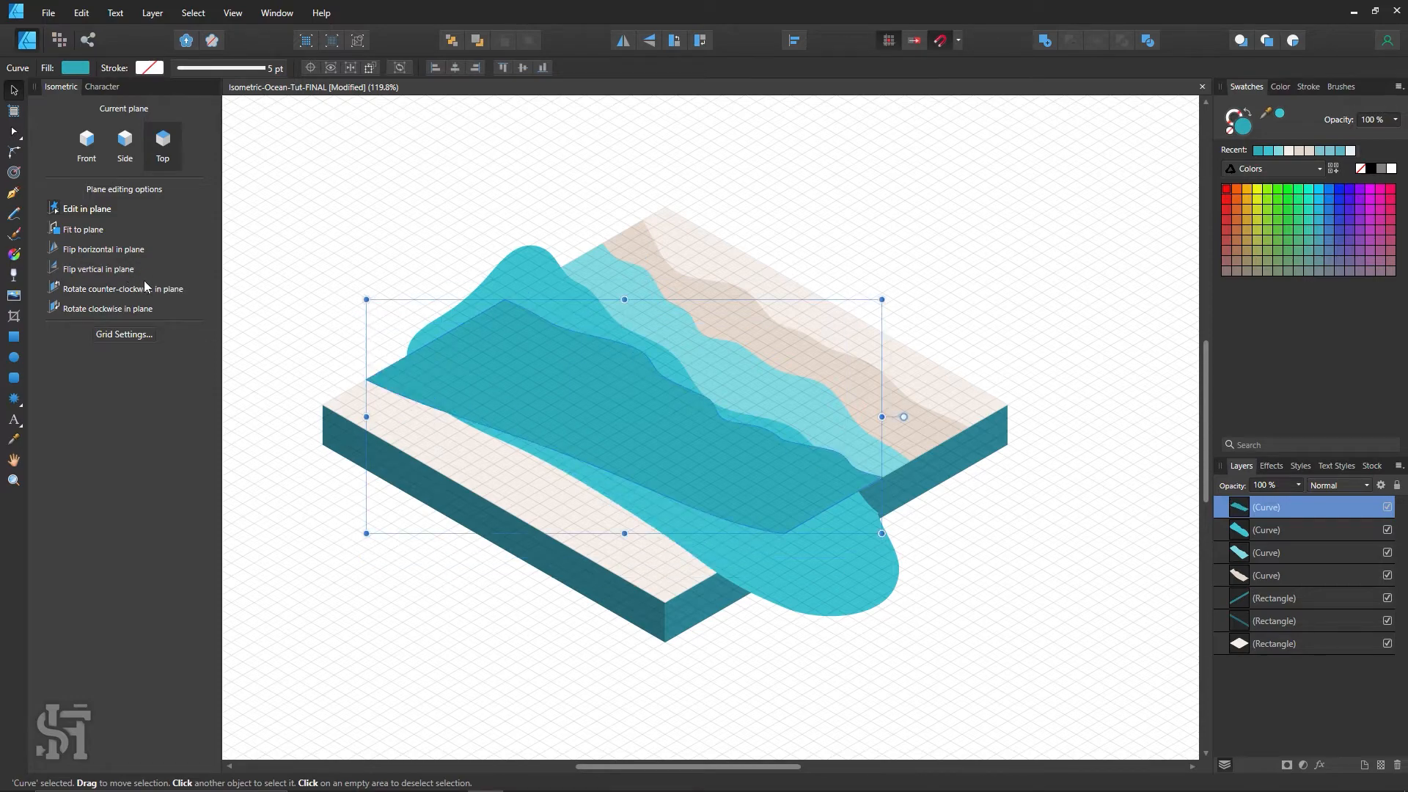
click(129, 247)
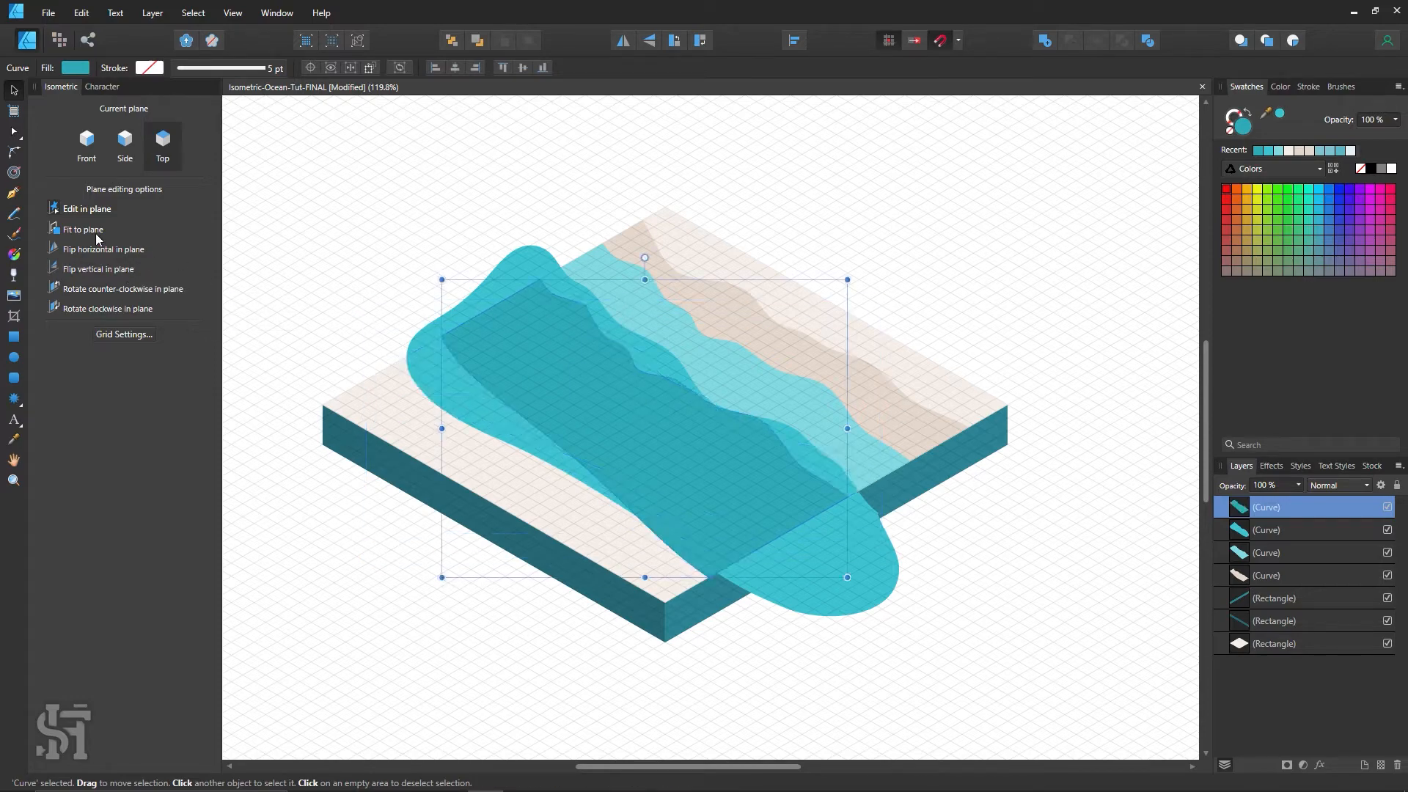
click(108, 250)
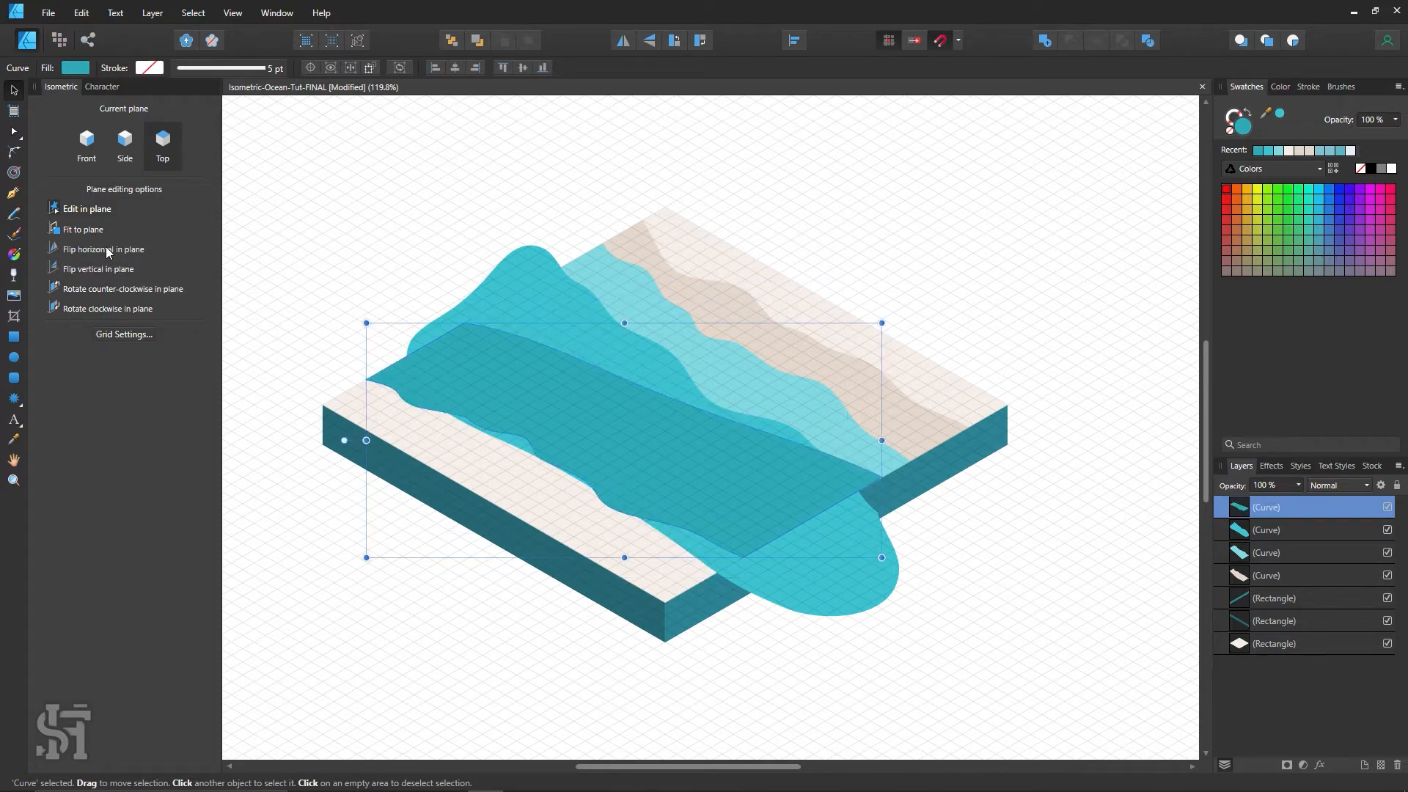
click(607, 511)
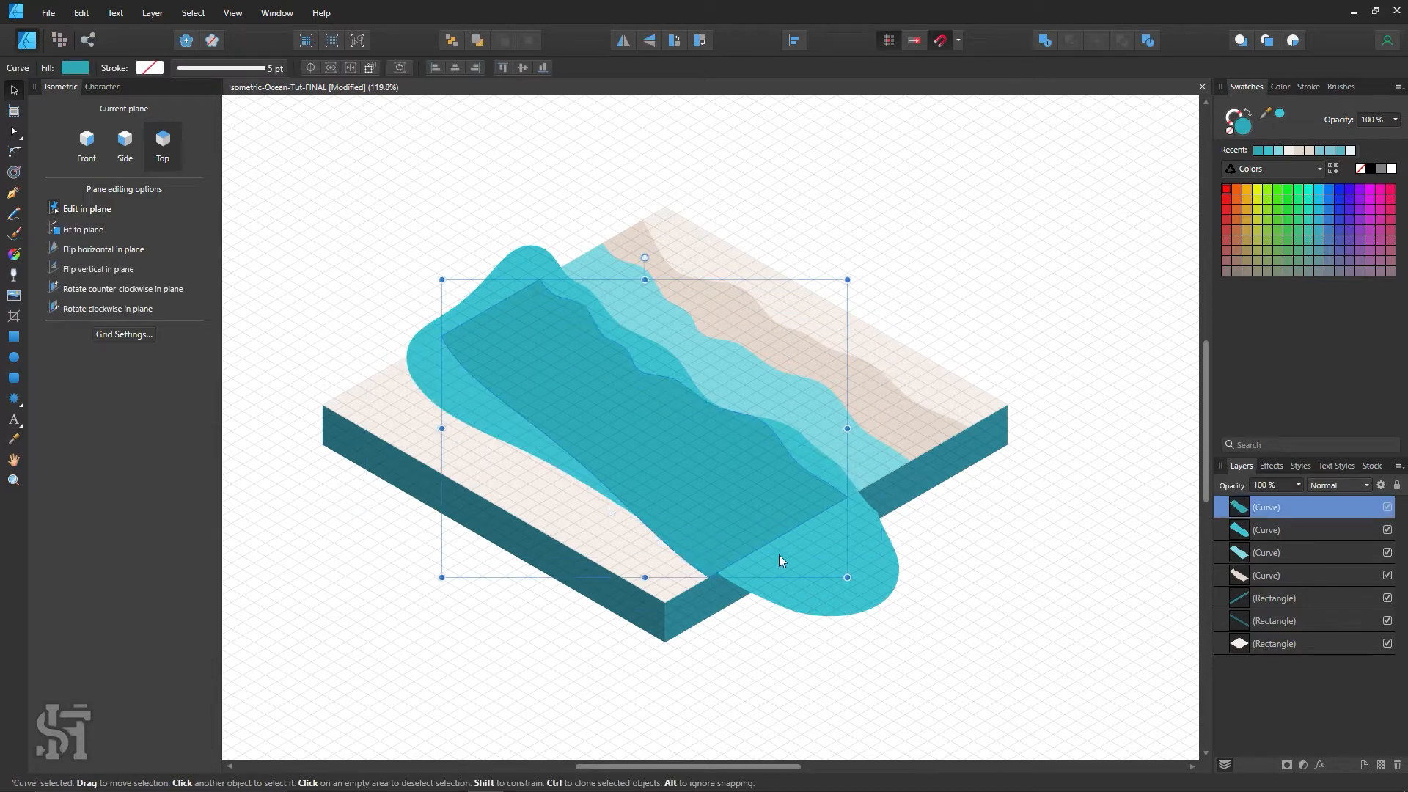
Try counter-clockwise rotations and a vertical flip in plane on the dark teal copy, and undo the flip and the copy's last move.
click(119, 289)
click(120, 290)
click(119, 289)
click(119, 289)
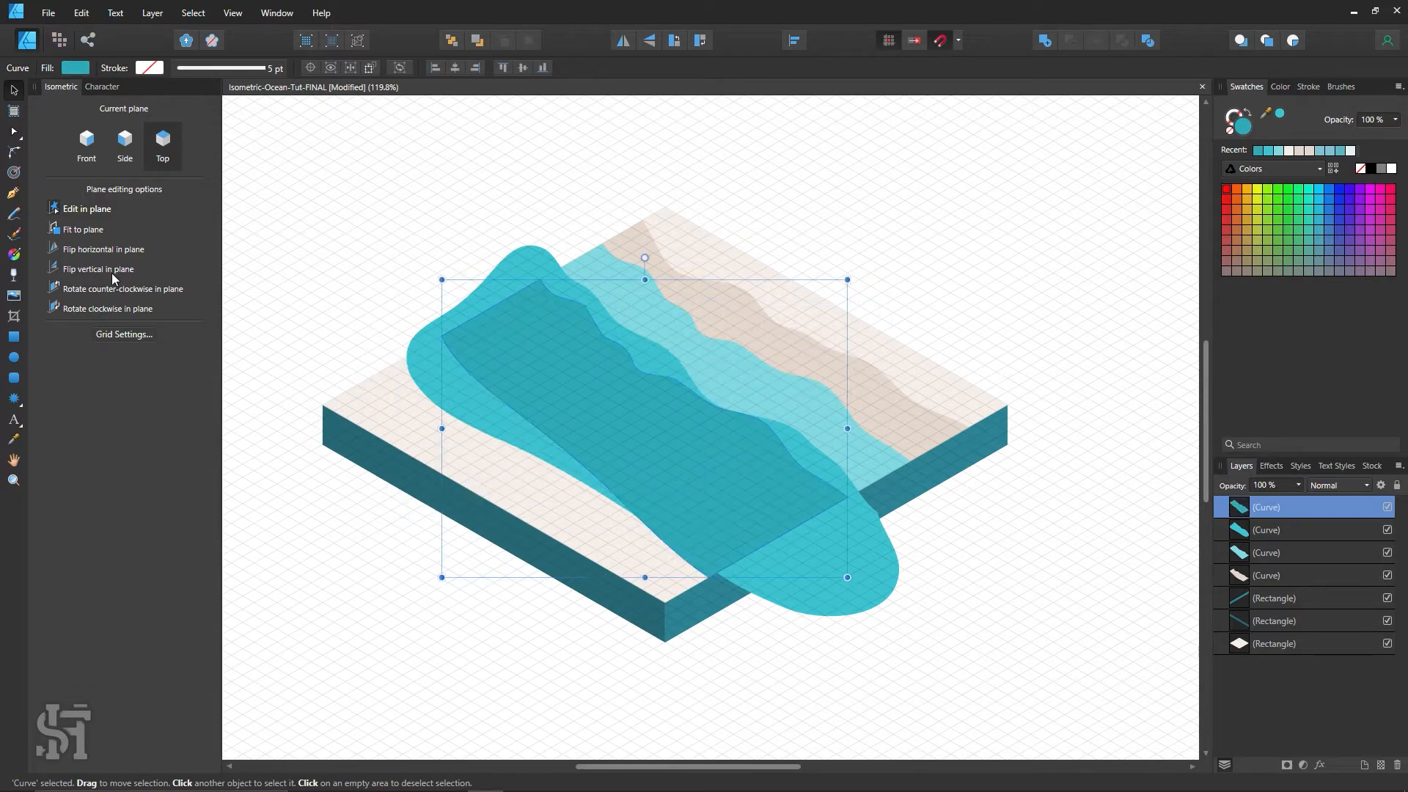
click(110, 269)
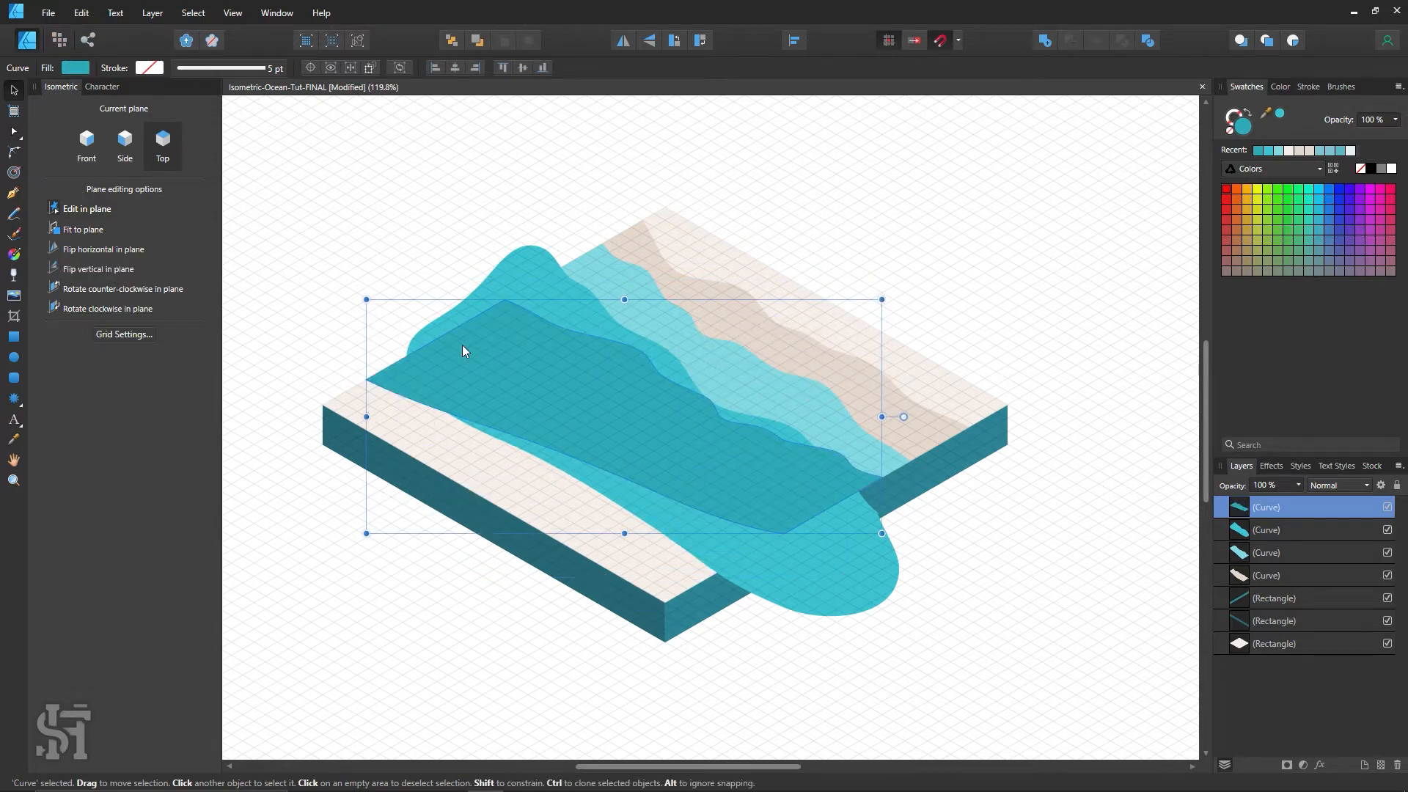
key(ctrl+z)
key(ctrl+z)
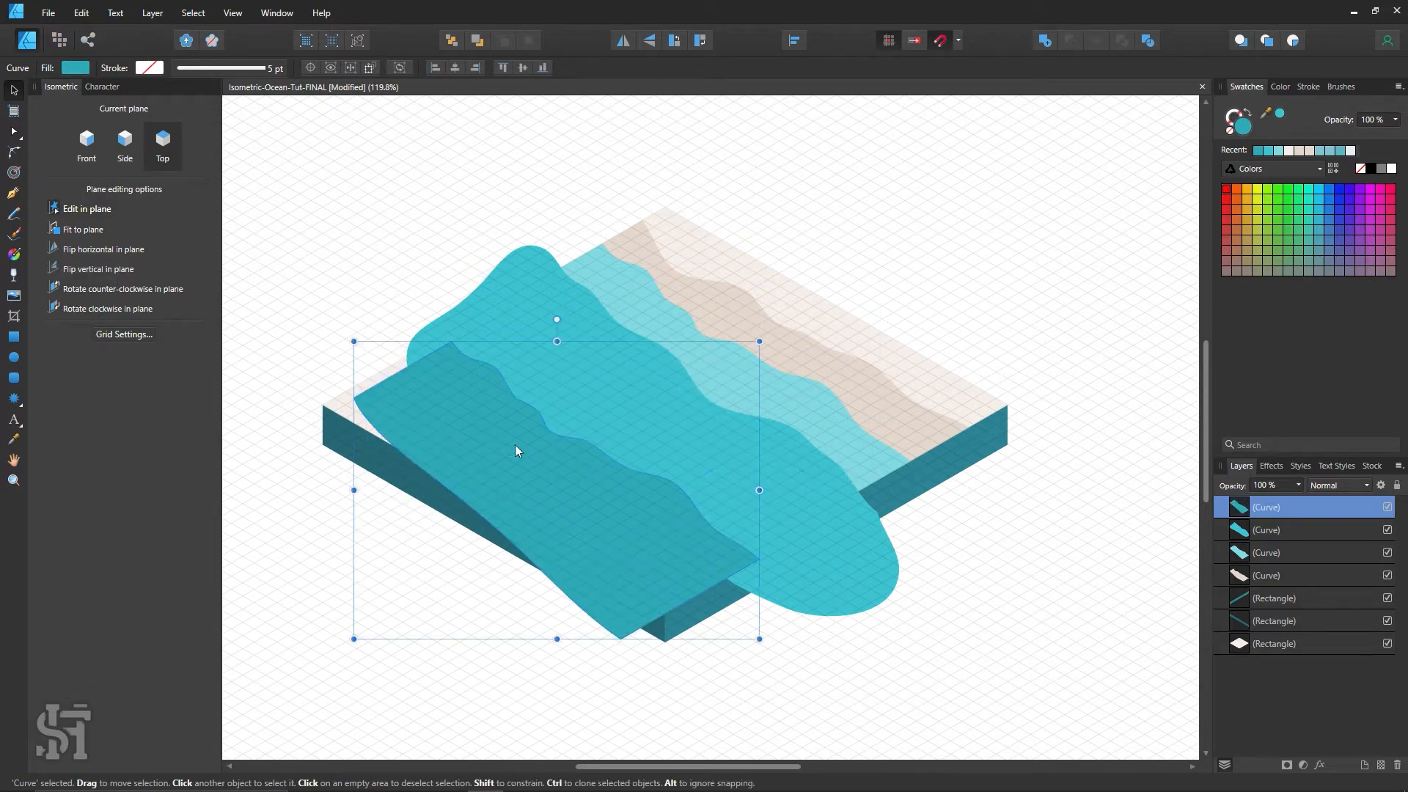
Shift the dark teal copy towards the block's front corner and try Fit to plane and horizontal flips in plane on it.
drag(515, 451, 574, 409)
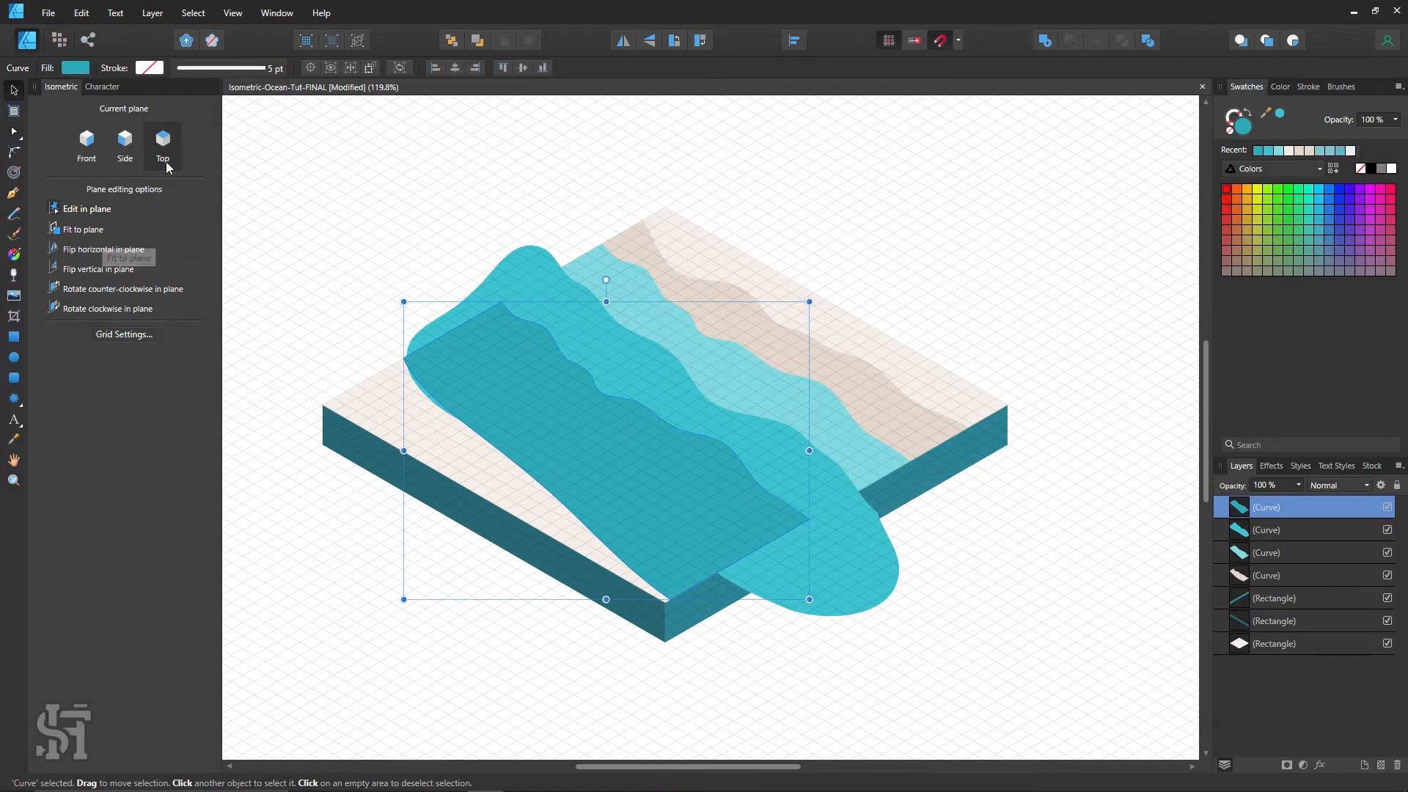
click(97, 234)
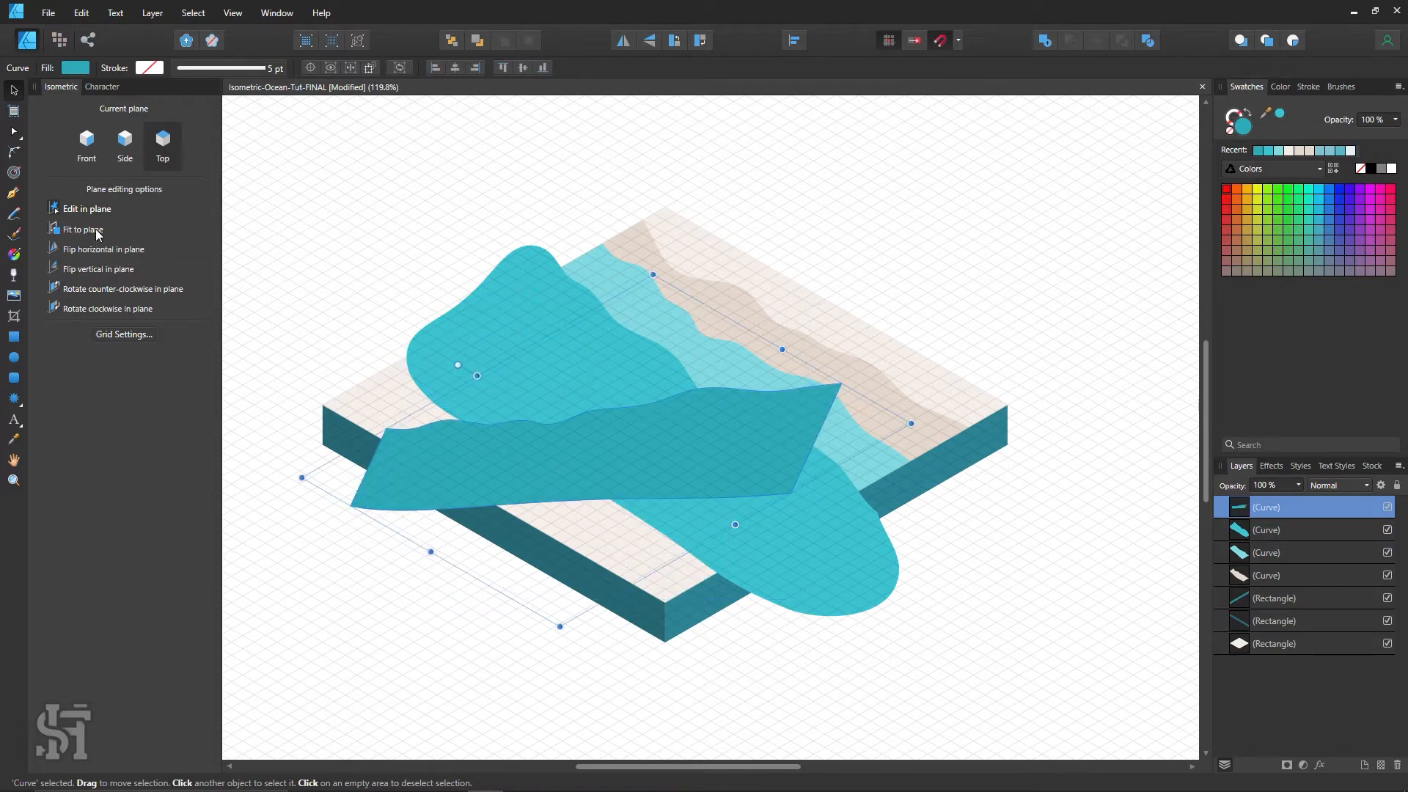
click(103, 253)
click(103, 254)
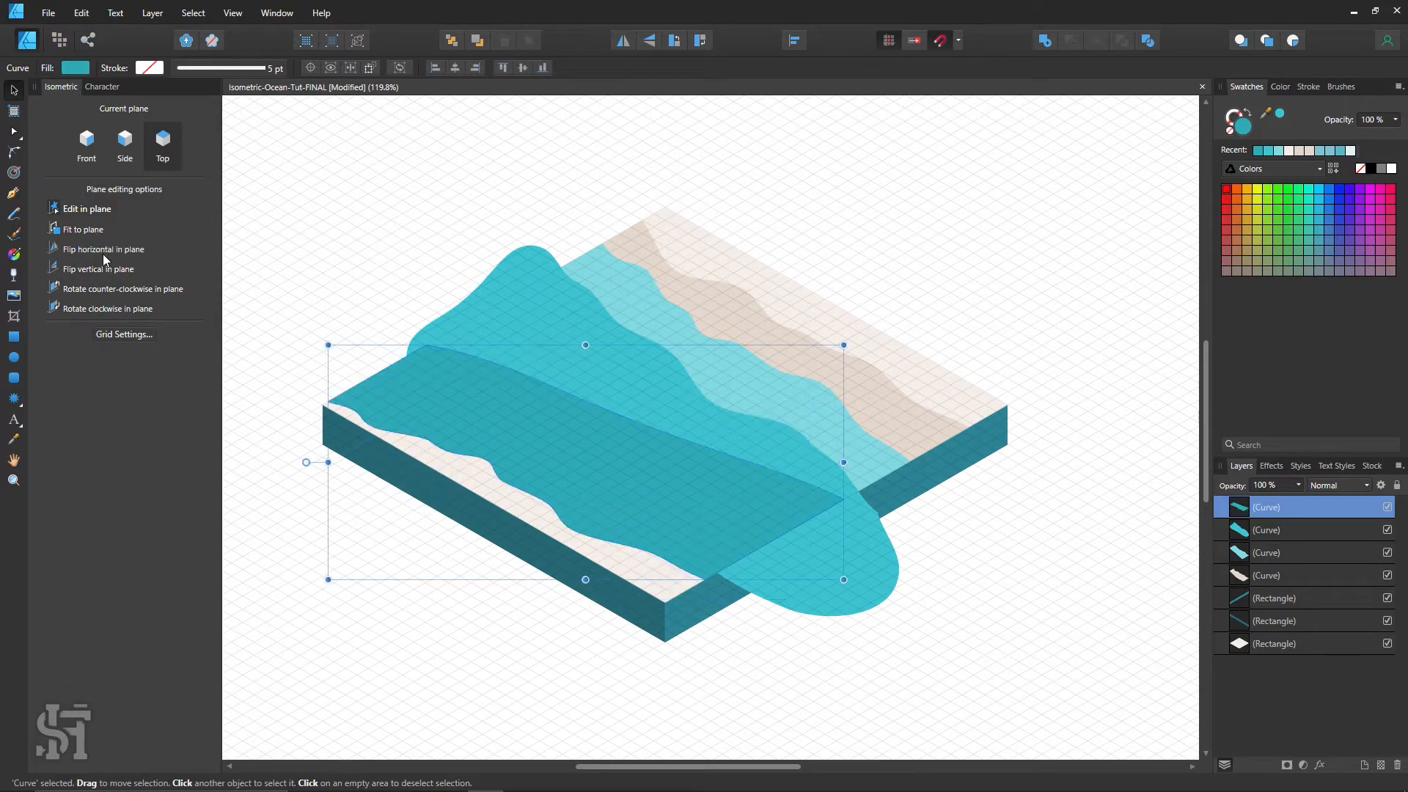
click(103, 253)
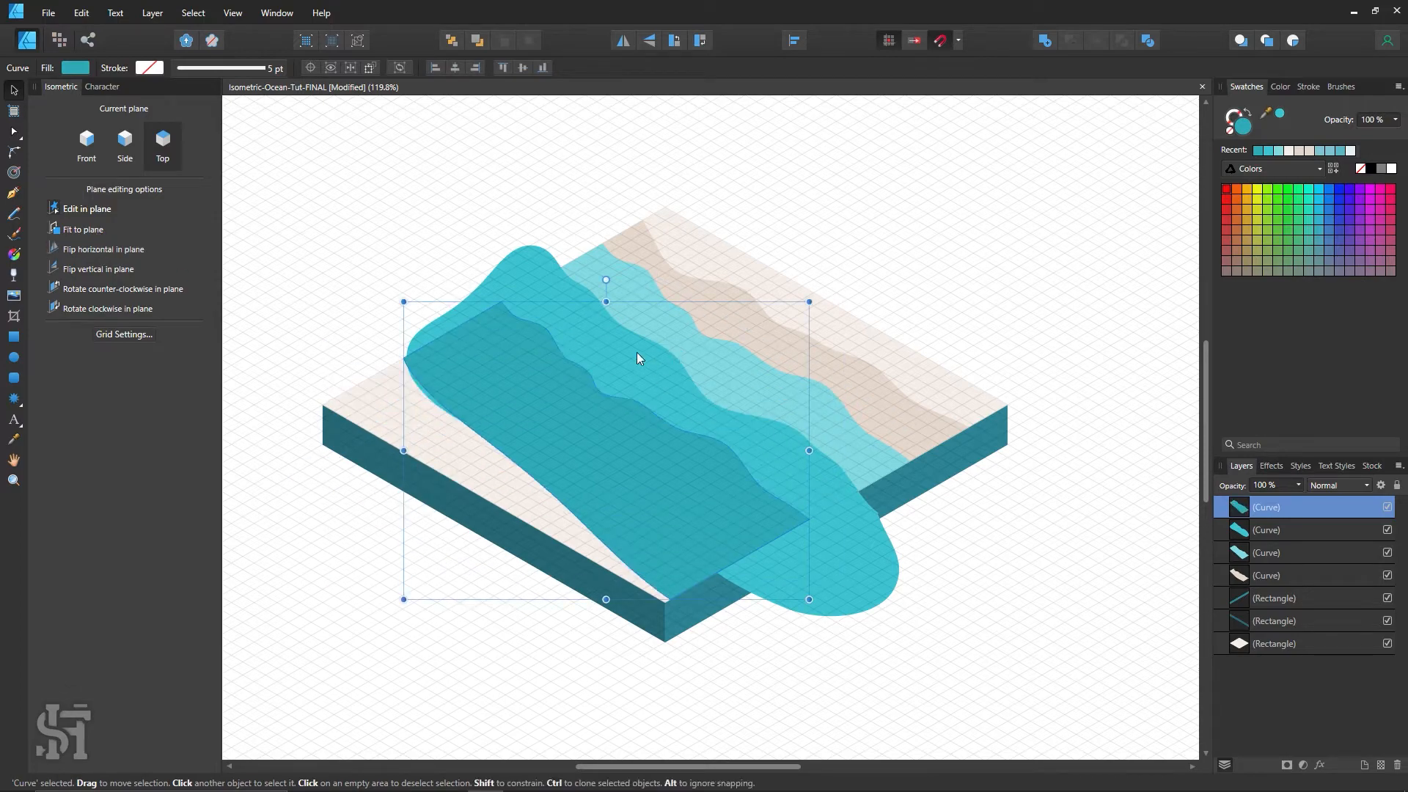
Try a regular horizontal flip followed by Fit to plane on the dark teal copy, and delete the copy.
right_click(635, 428)
mouse_move(772, 619)
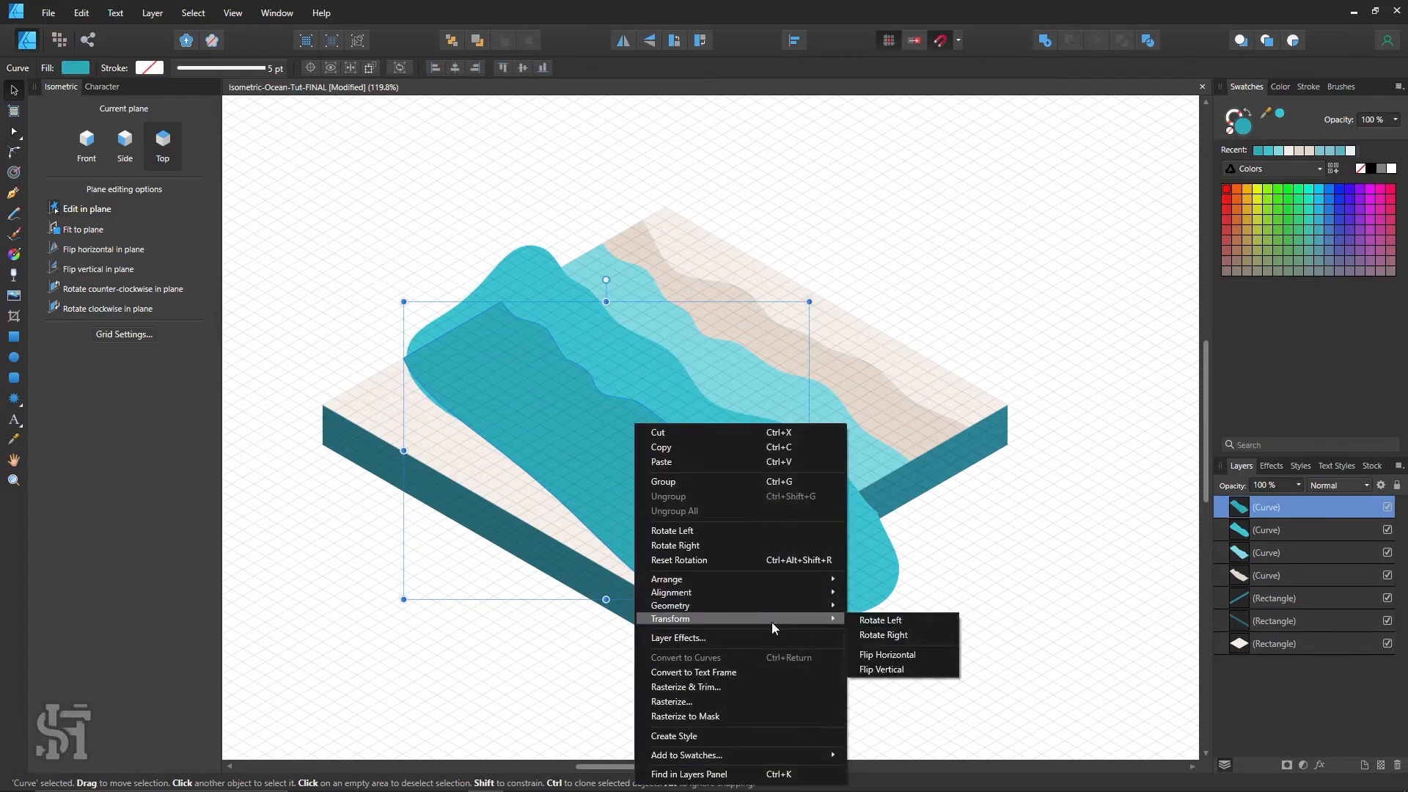
click(933, 650)
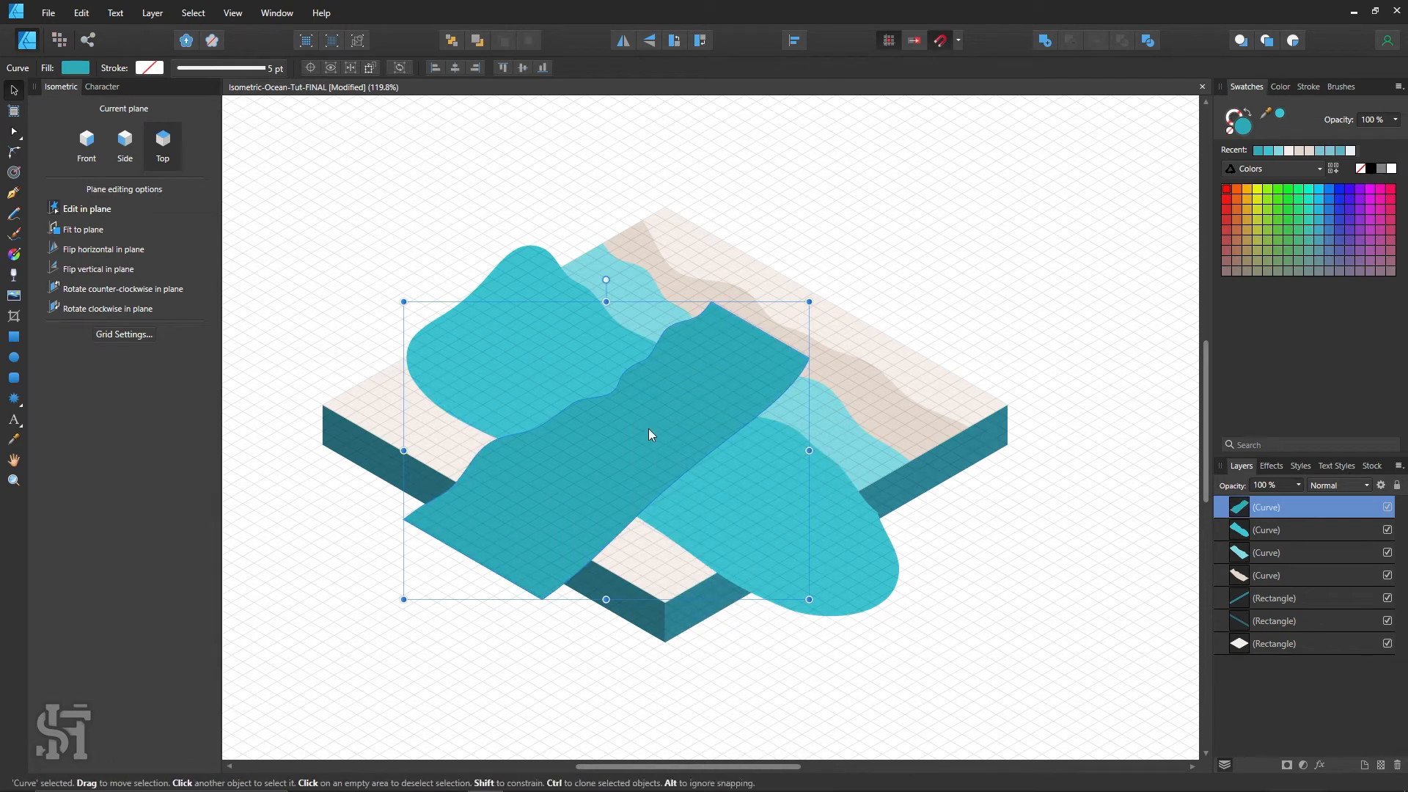
click(110, 223)
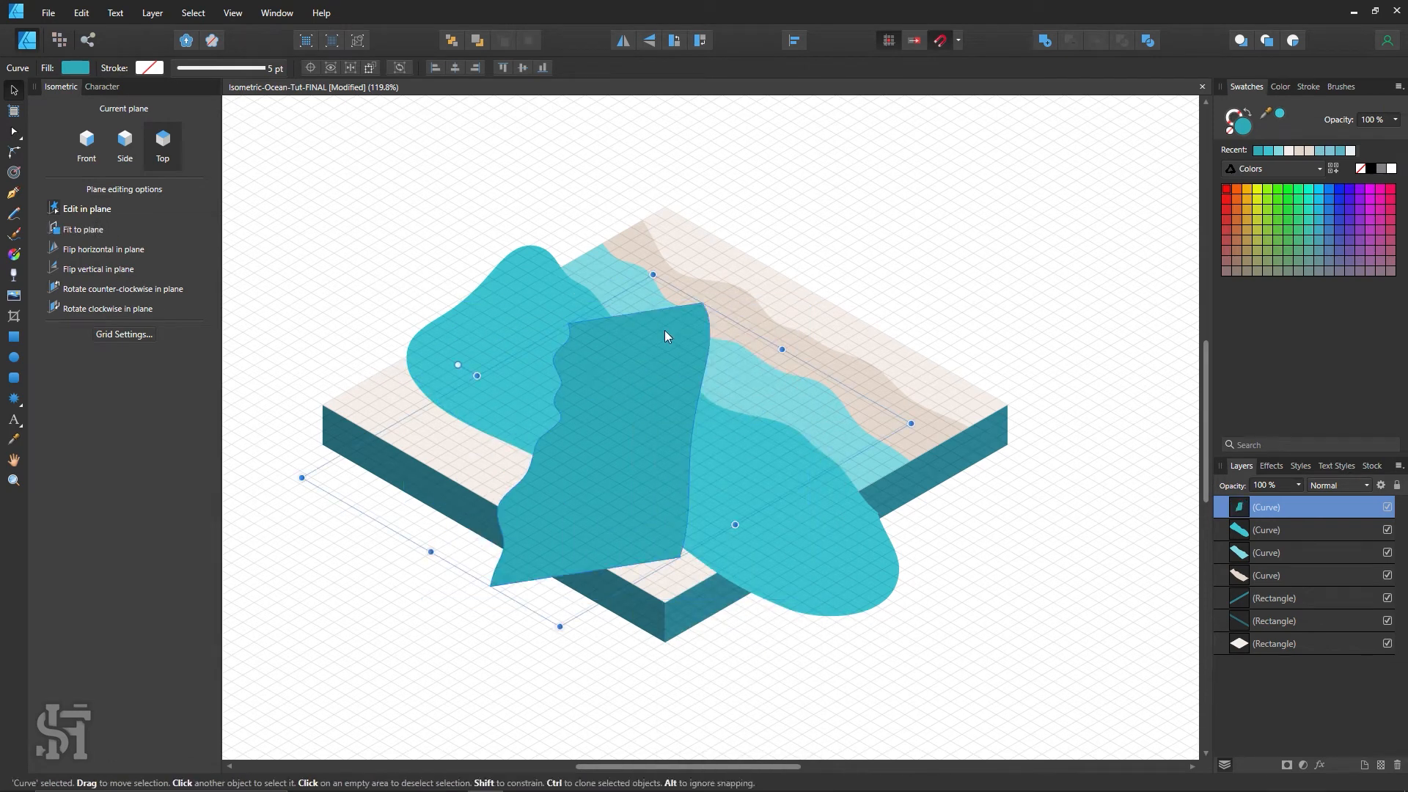
key(Delete)
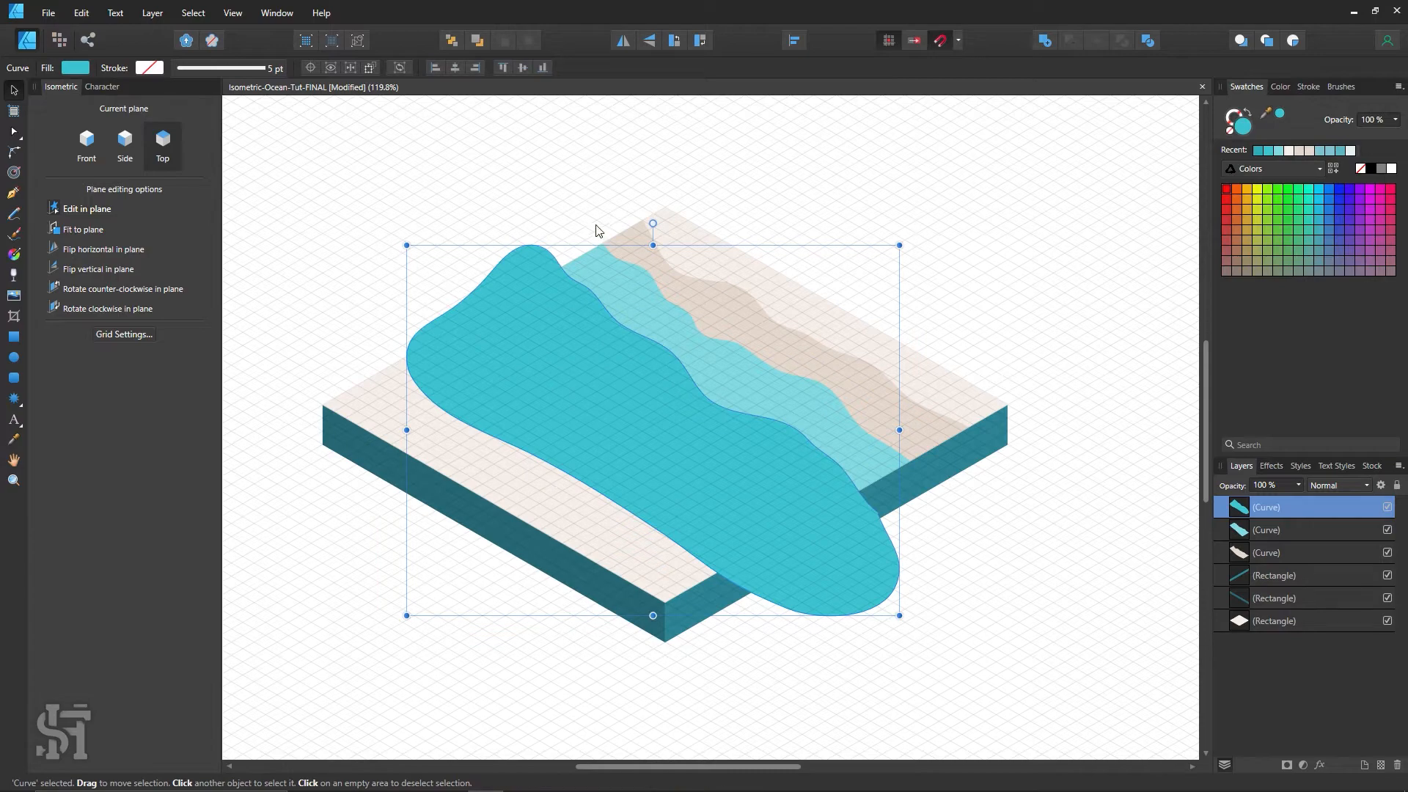
Try placing a copy of the light turquoise water shape nearer the block's front corner, and undo the copy.
click(583, 185)
key(n)
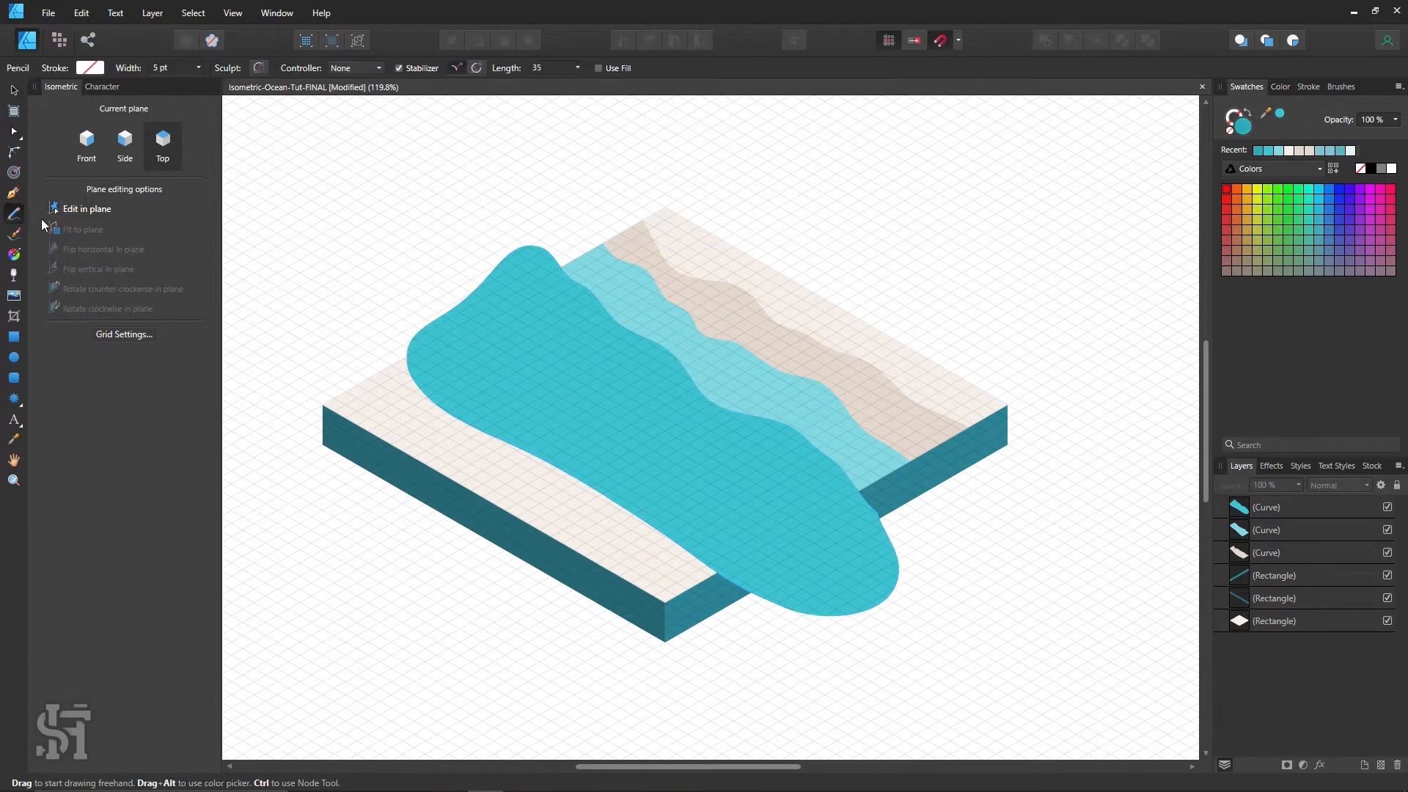
click(12, 92)
ctrl+drag(761, 397, 661, 454)
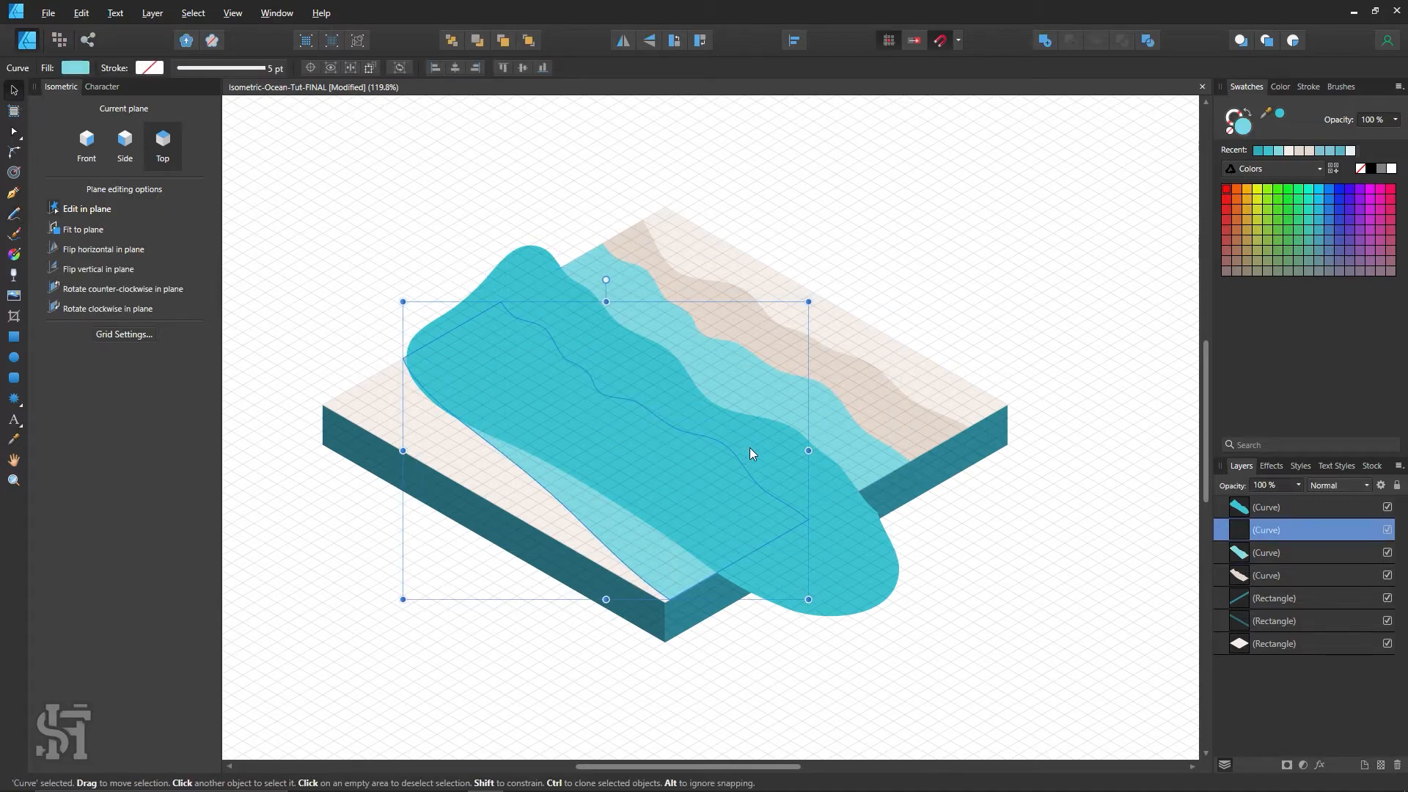
key(ctrl+z)
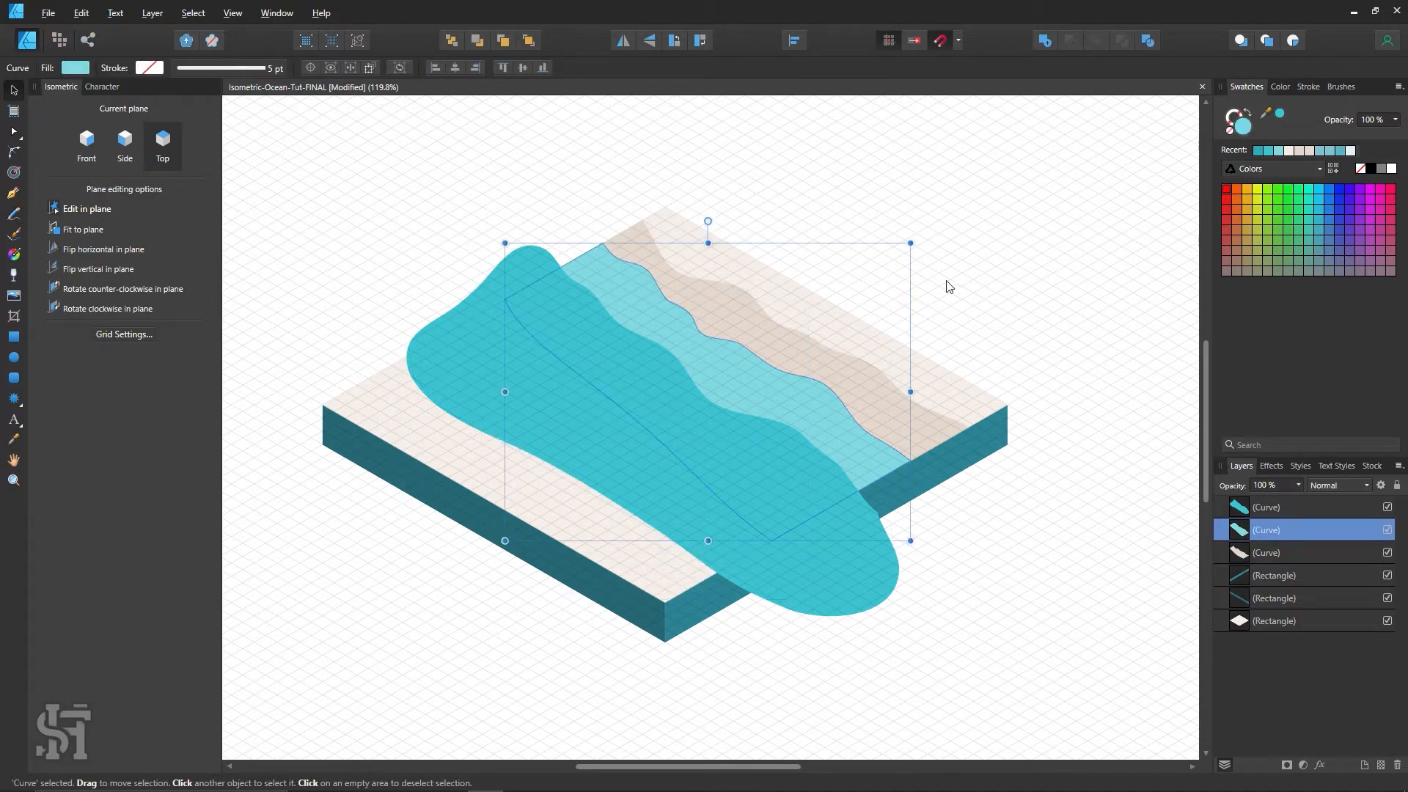
key(ctrl+z)
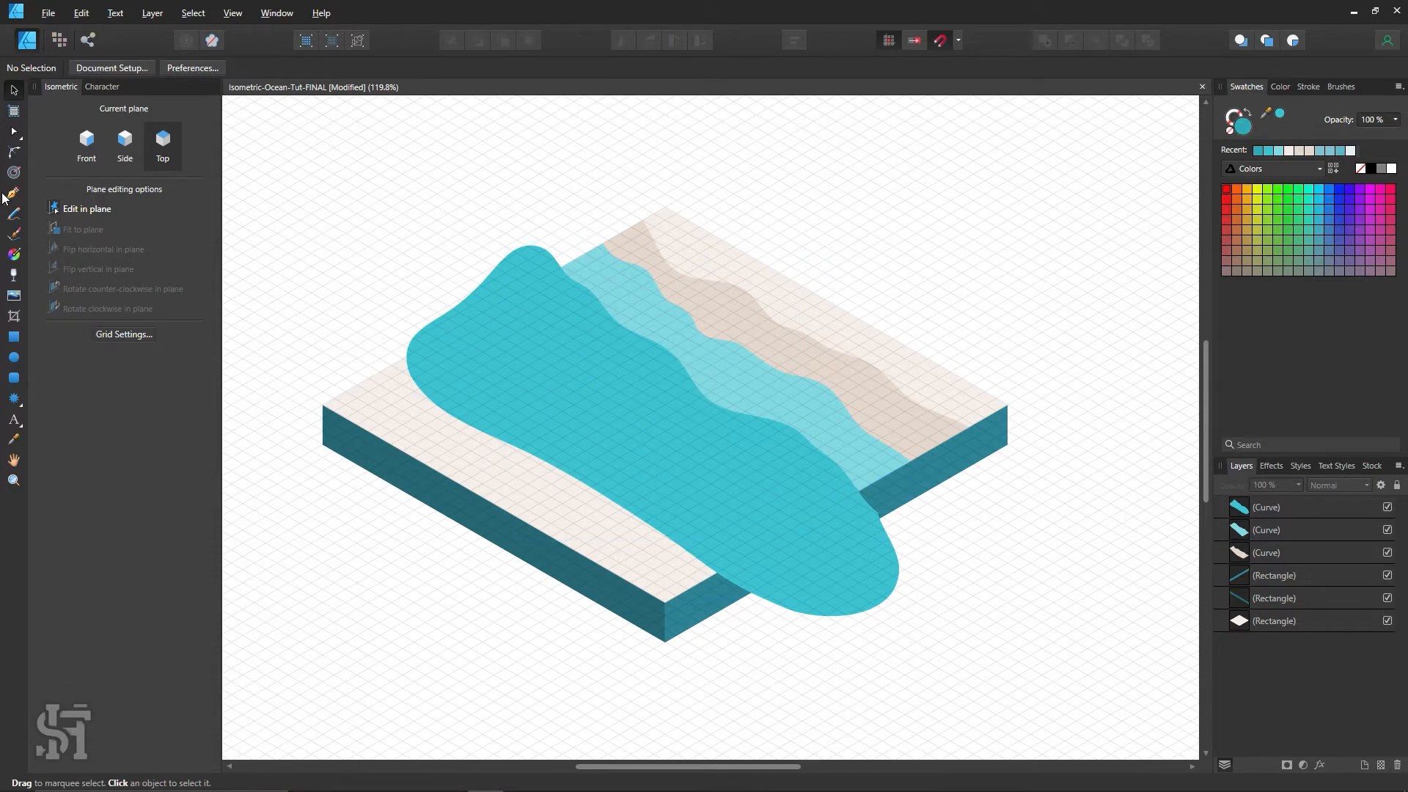
Draw a closed wavy freehand shape over the turquoise water's front part, fill it with the recent darker teal without stroke, and nudge it into place.
click(13, 214)
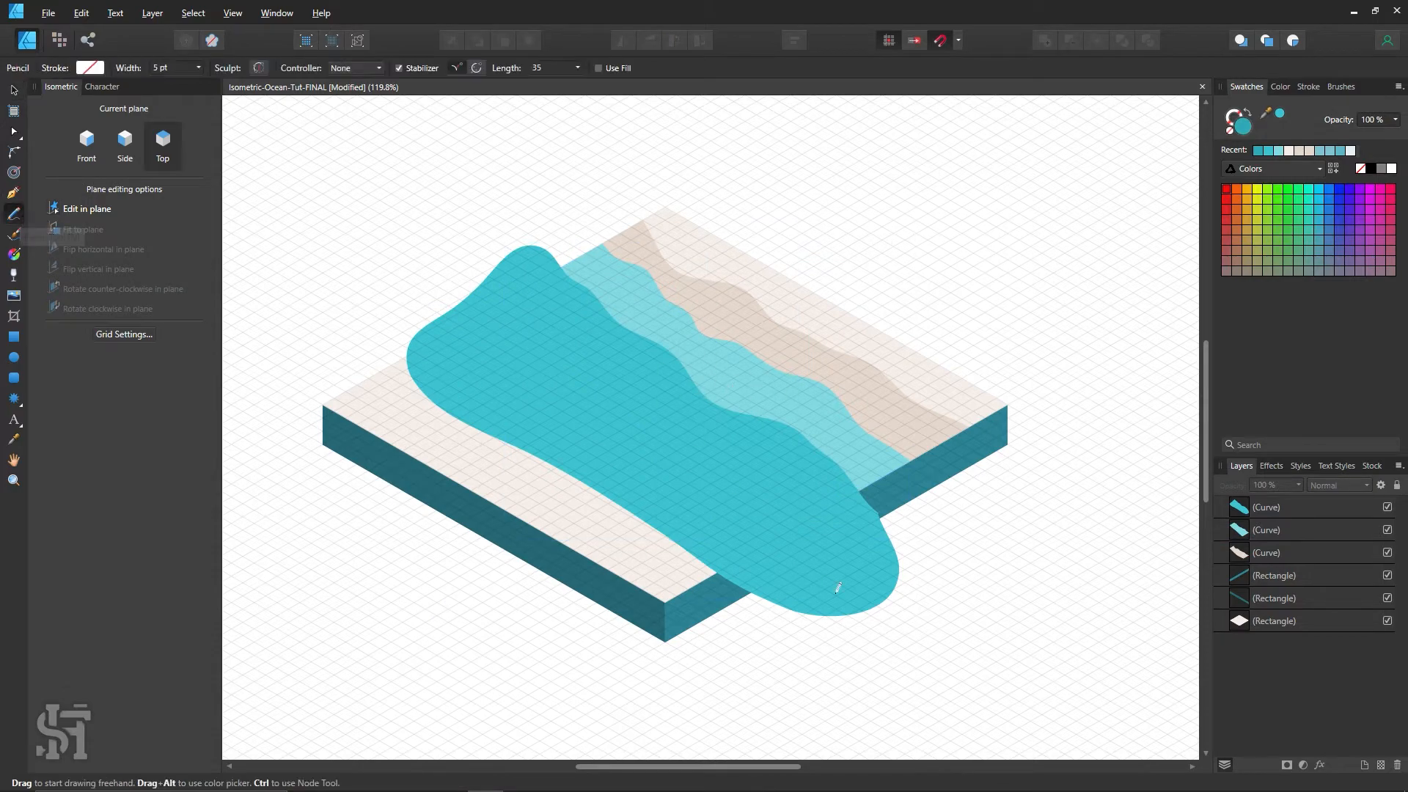
drag(855, 559, 764, 481)
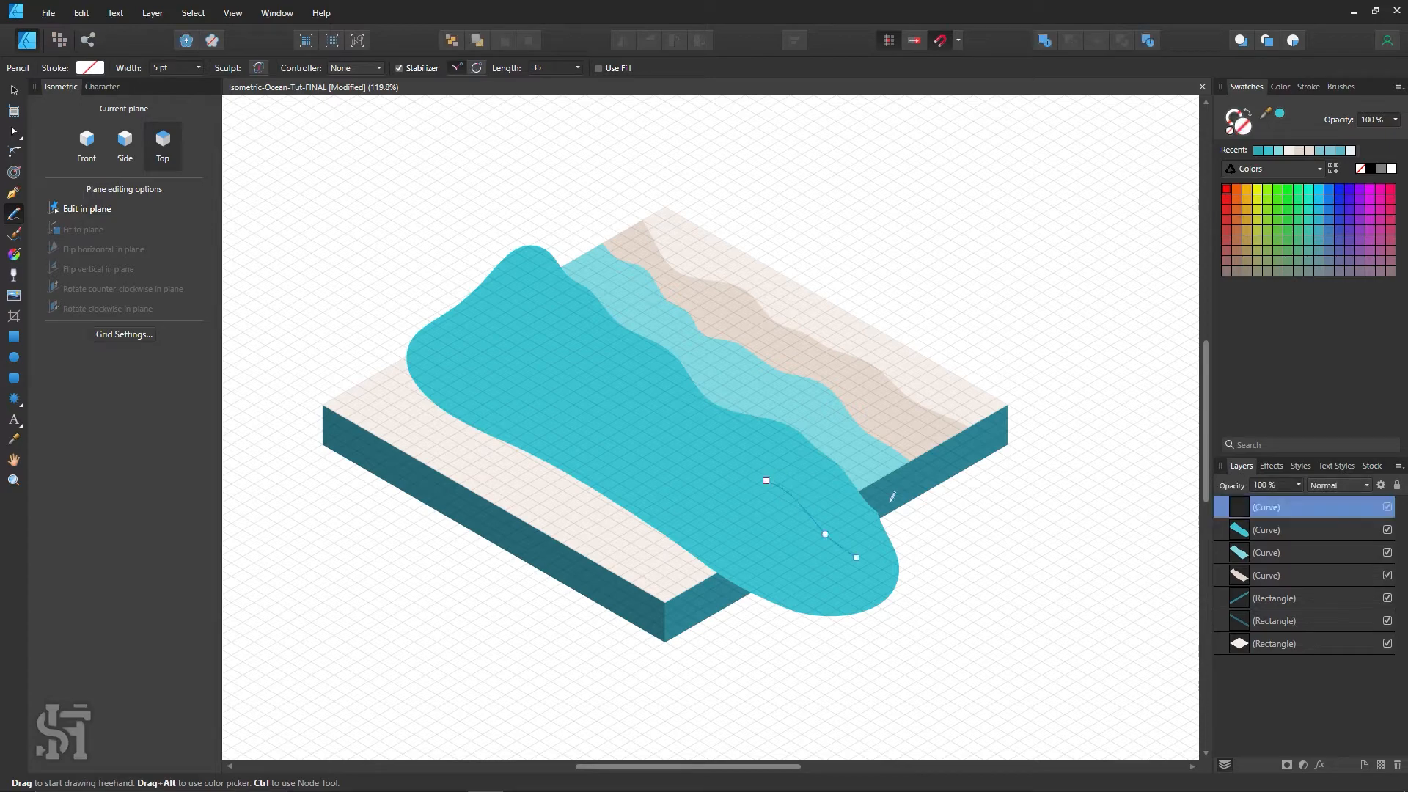
key(ctrl+z)
click(1258, 150)
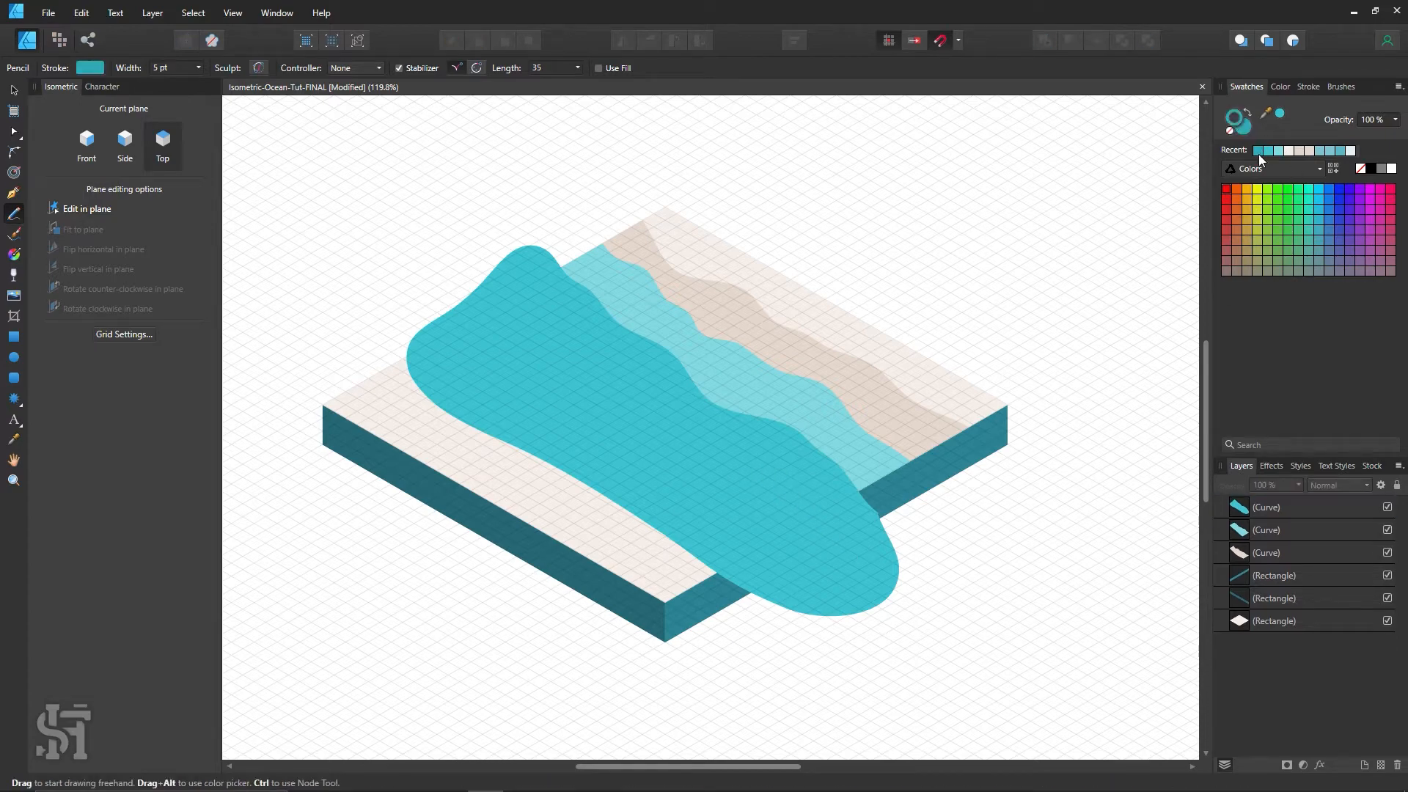
mouse_move(849, 567)
mouse_down()
mouse_move(737, 455)
mouse_move(637, 380)
mouse_move(527, 332)
mouse_move(486, 290)
mouse_move(438, 278)
mouse_move(387, 296)
mouse_move(354, 350)
mouse_move(368, 402)
mouse_move(666, 580)
mouse_move(814, 617)
mouse_move(874, 585)
mouse_move(827, 555)
mouse_up()
key(v)
click(1249, 112)
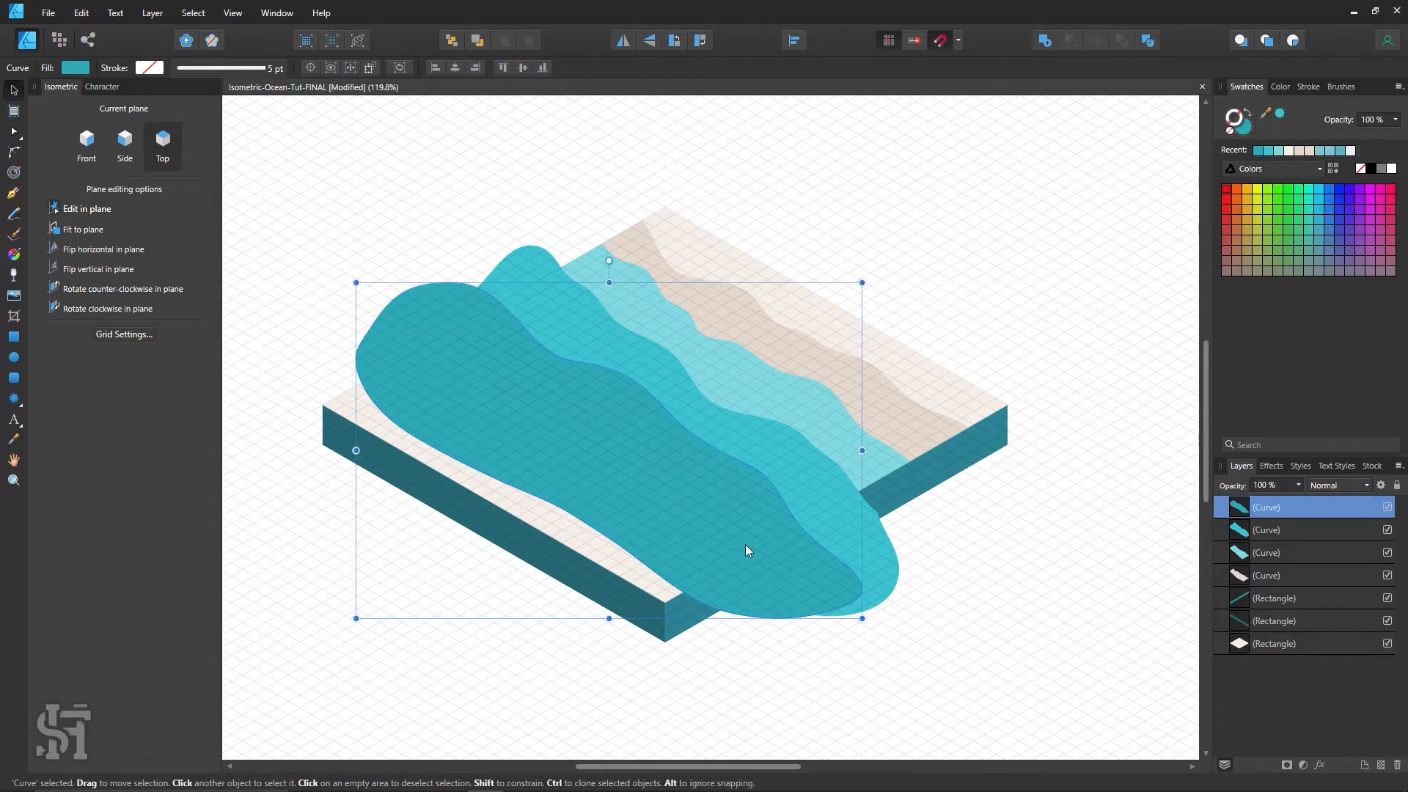
drag(745, 544, 742, 547)
click(577, 220)
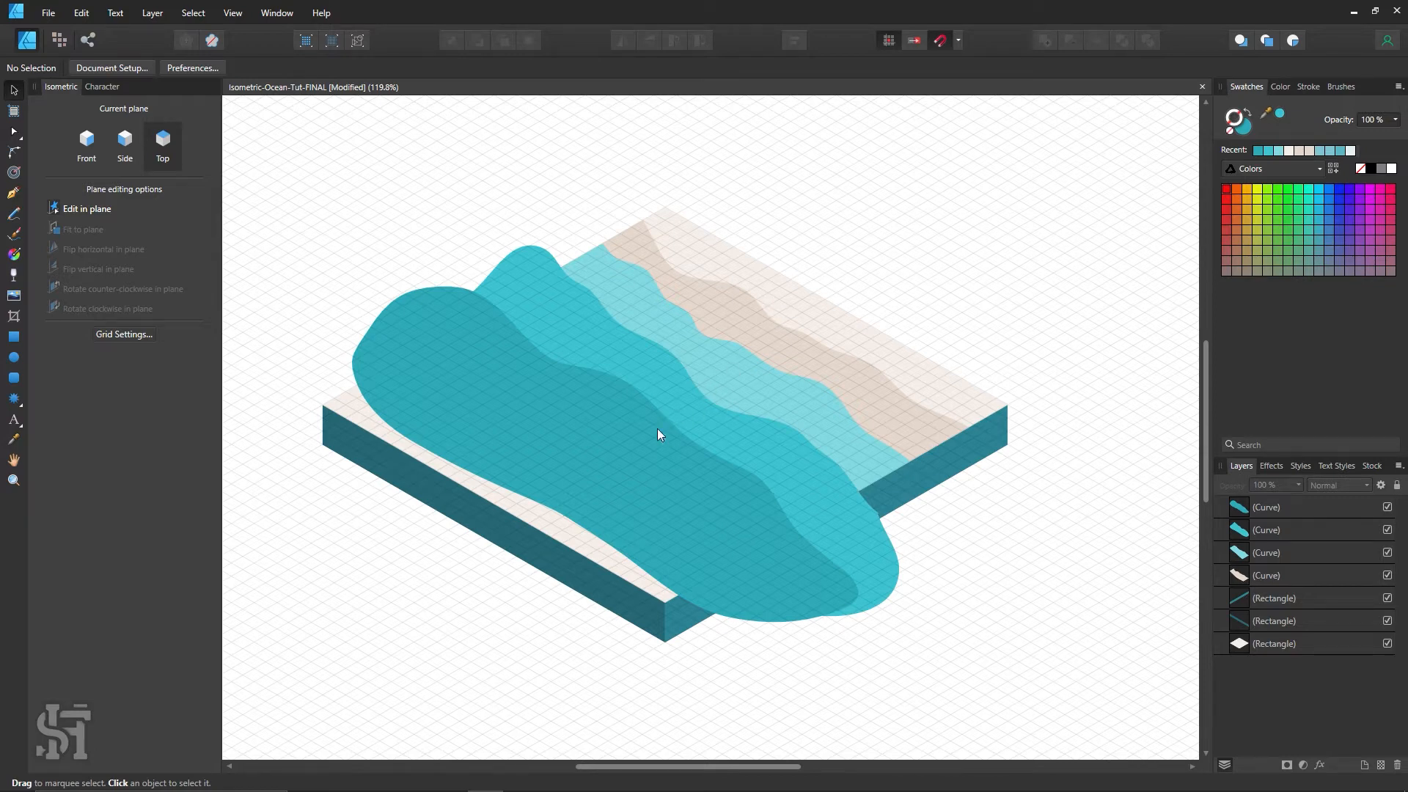
Draw a rectangle in the top plane covering the water shapes' overhang and align it with the block's back-left edge.
click(14, 336)
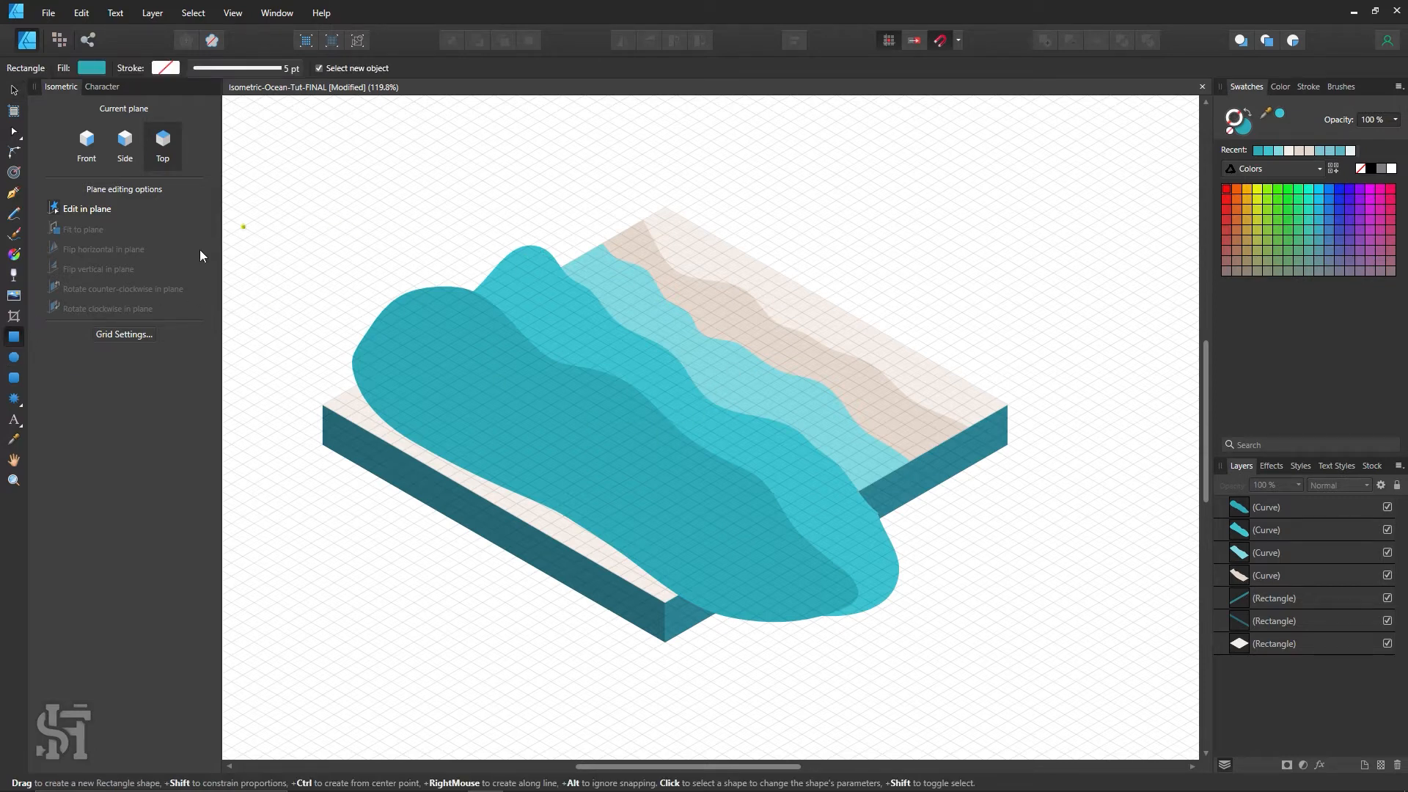
drag(532, 144, 297, 415)
key(v)
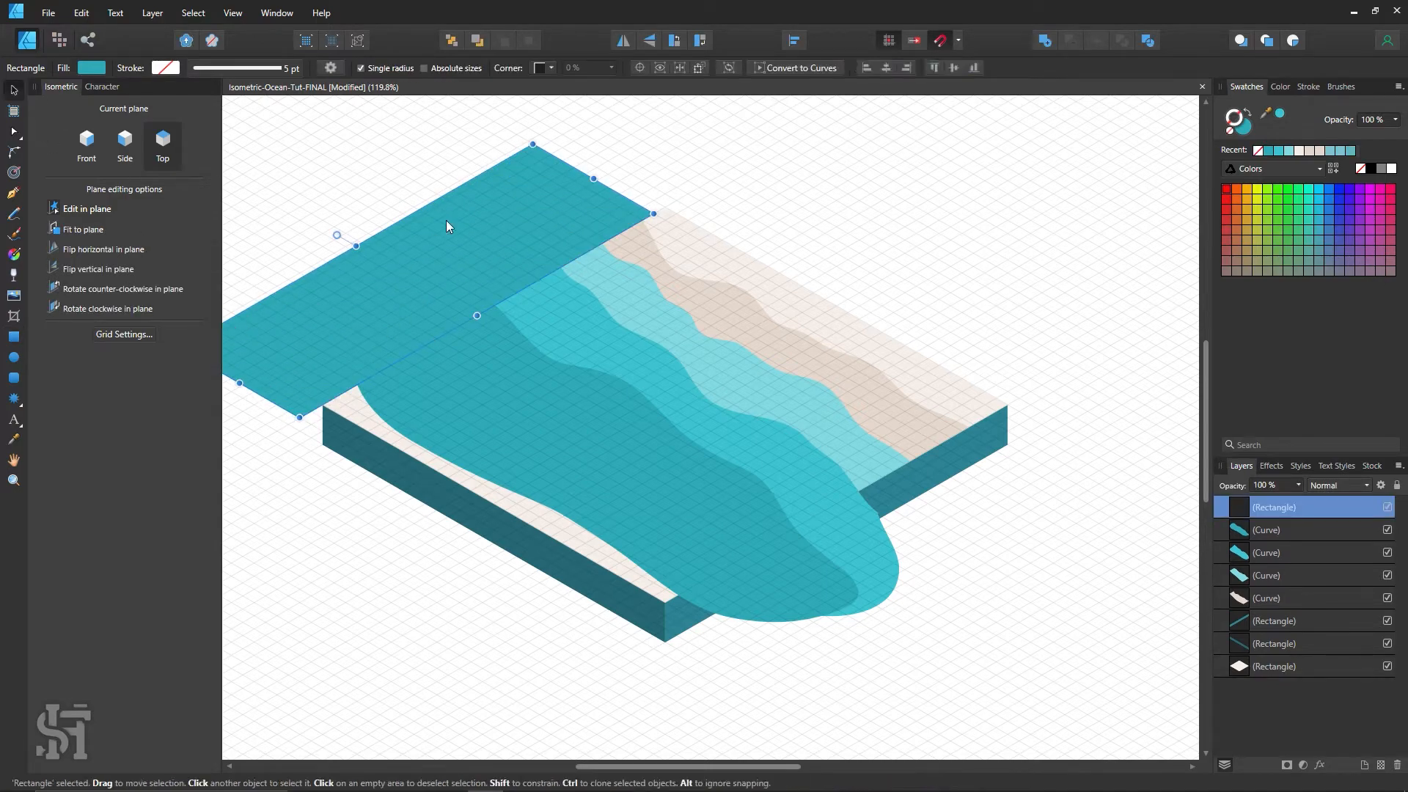
mouse_move(446, 220)
mouse_down()
mouse_move(429, 208)
mouse_move(461, 243)
mouse_up()
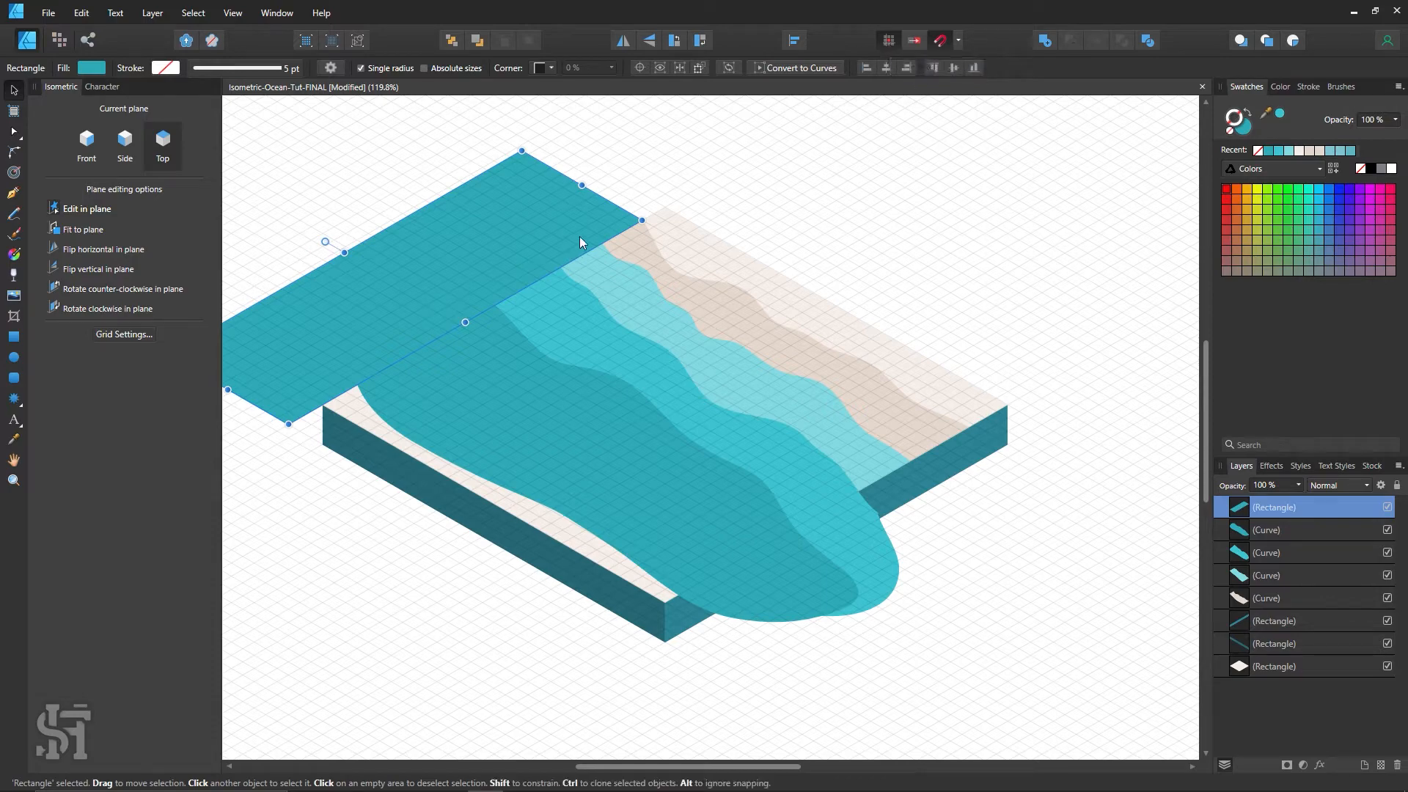
Place a copy of the rectangle along the block's front-right edge and subtract it from the medium turquoise water shape.
mouse_move(513, 324)
mouse_down()
mouse_move(976, 671)
mouse_move(887, 582)
mouse_up()
shift+click(821, 481)
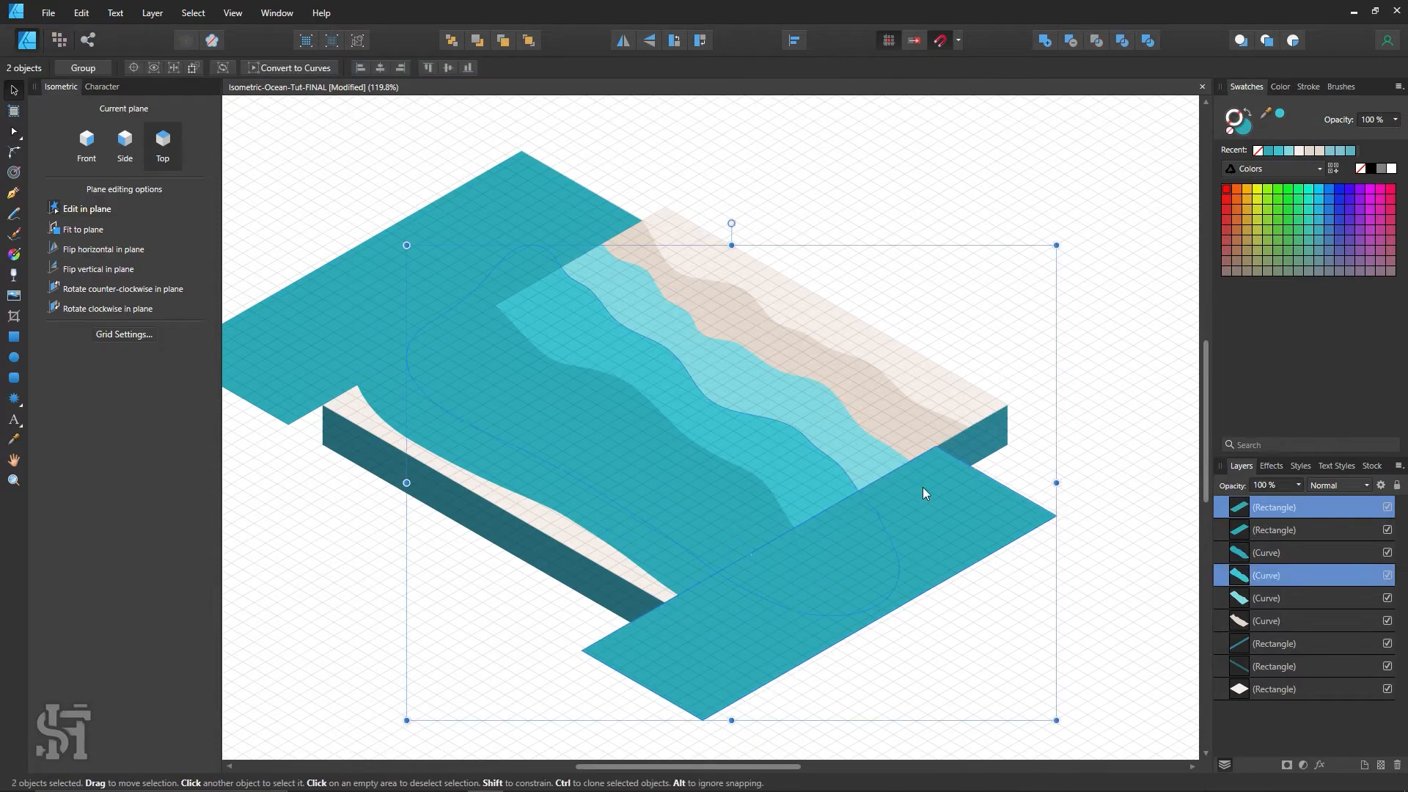
click(1067, 46)
Try subtracting between the back-left rectangle and the medium turquoise shape, and undo the operation.
click(532, 189)
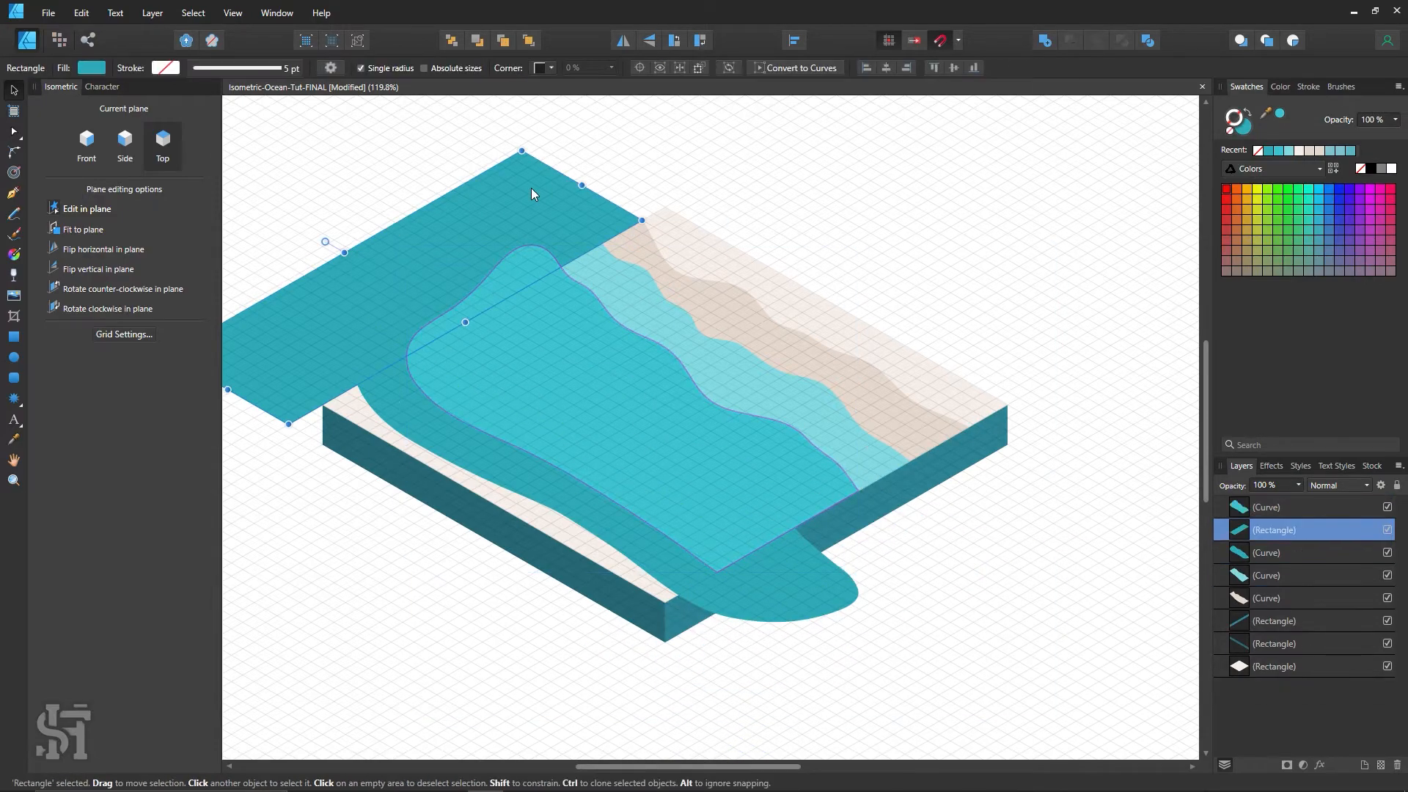
shift+click(598, 342)
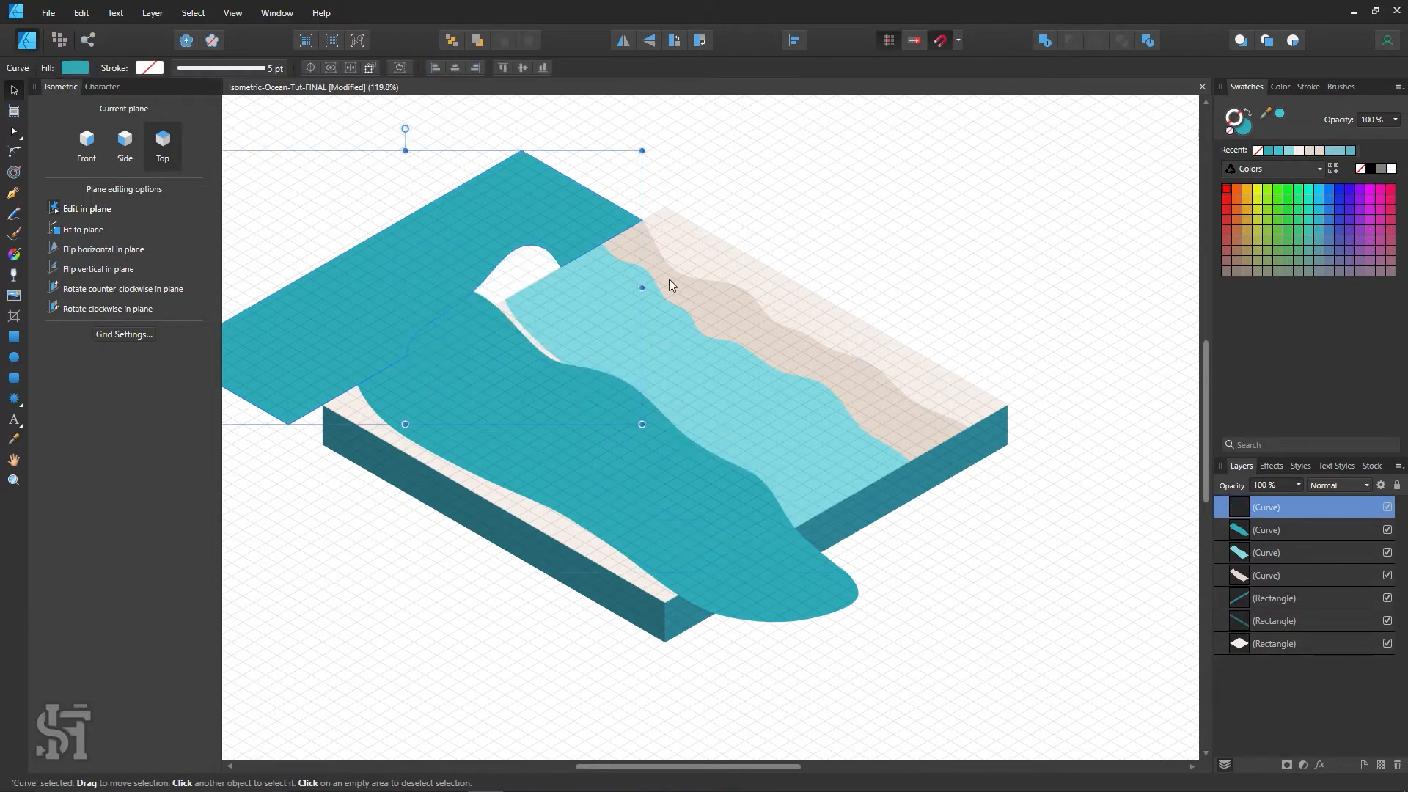
drag(578, 256, 537, 250)
key(ctrl+z)
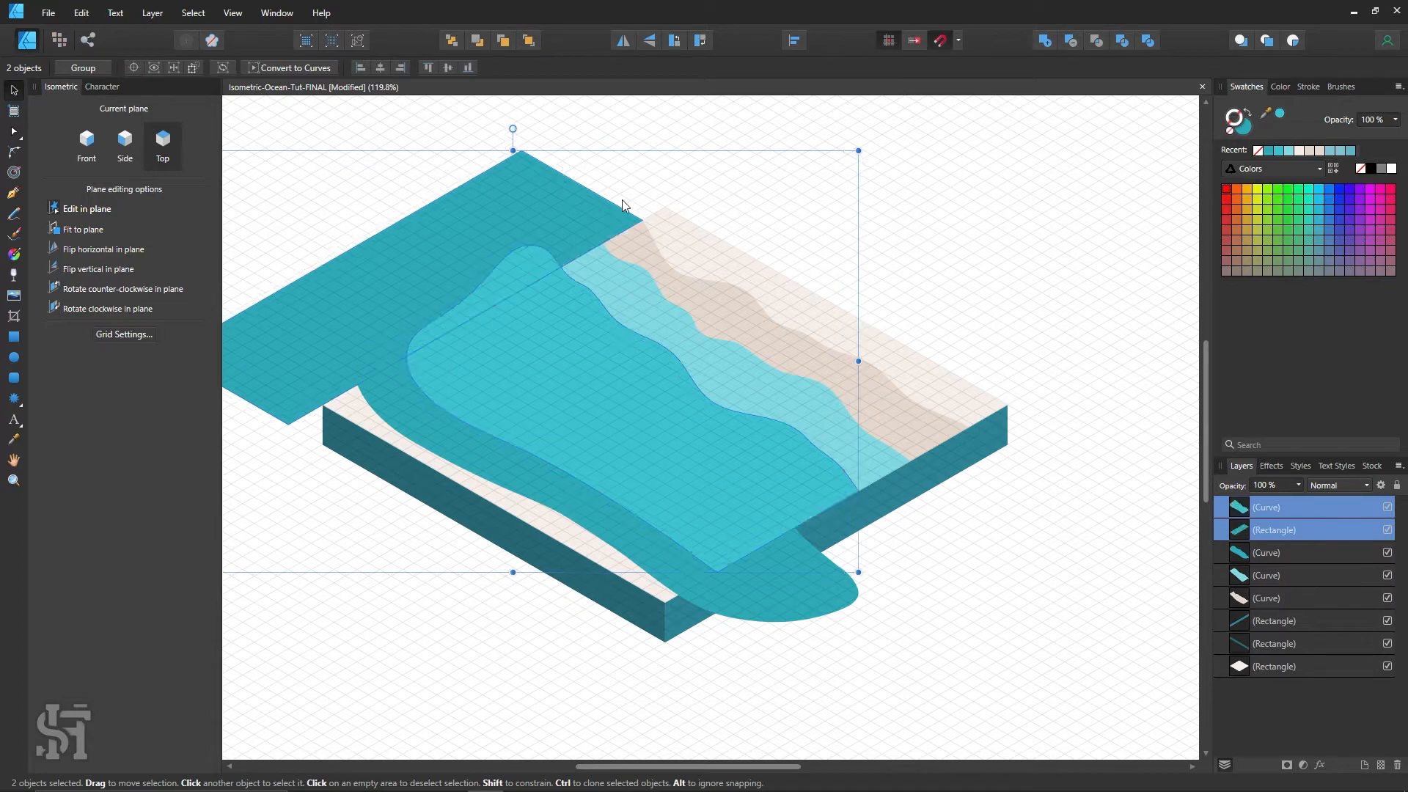
Bring the back-left rectangle in front of the medium turquoise shape and subtract it to trim the overhang.
click(664, 163)
click(585, 211)
key(ctrl+])
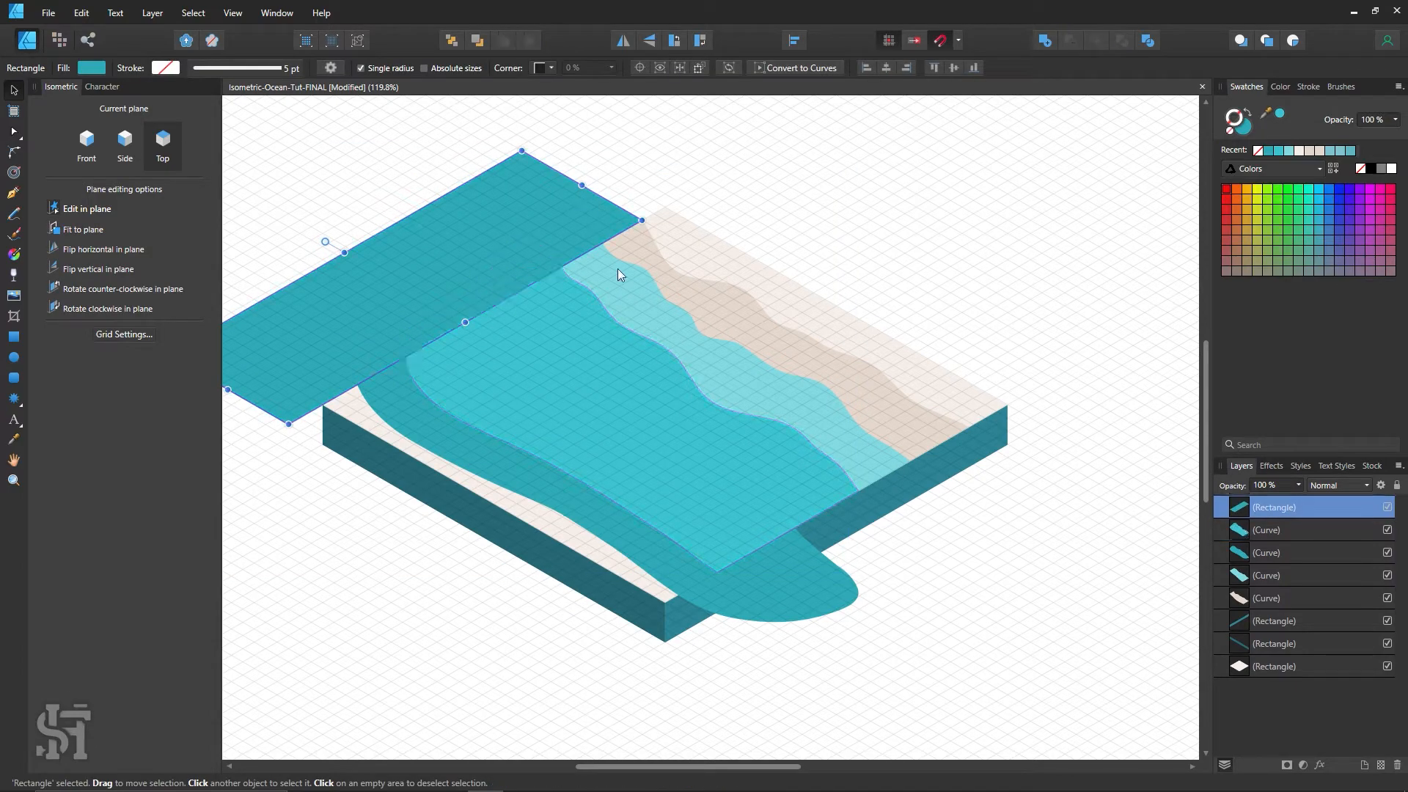
shift+click(635, 359)
click(1072, 43)
click(1018, 214)
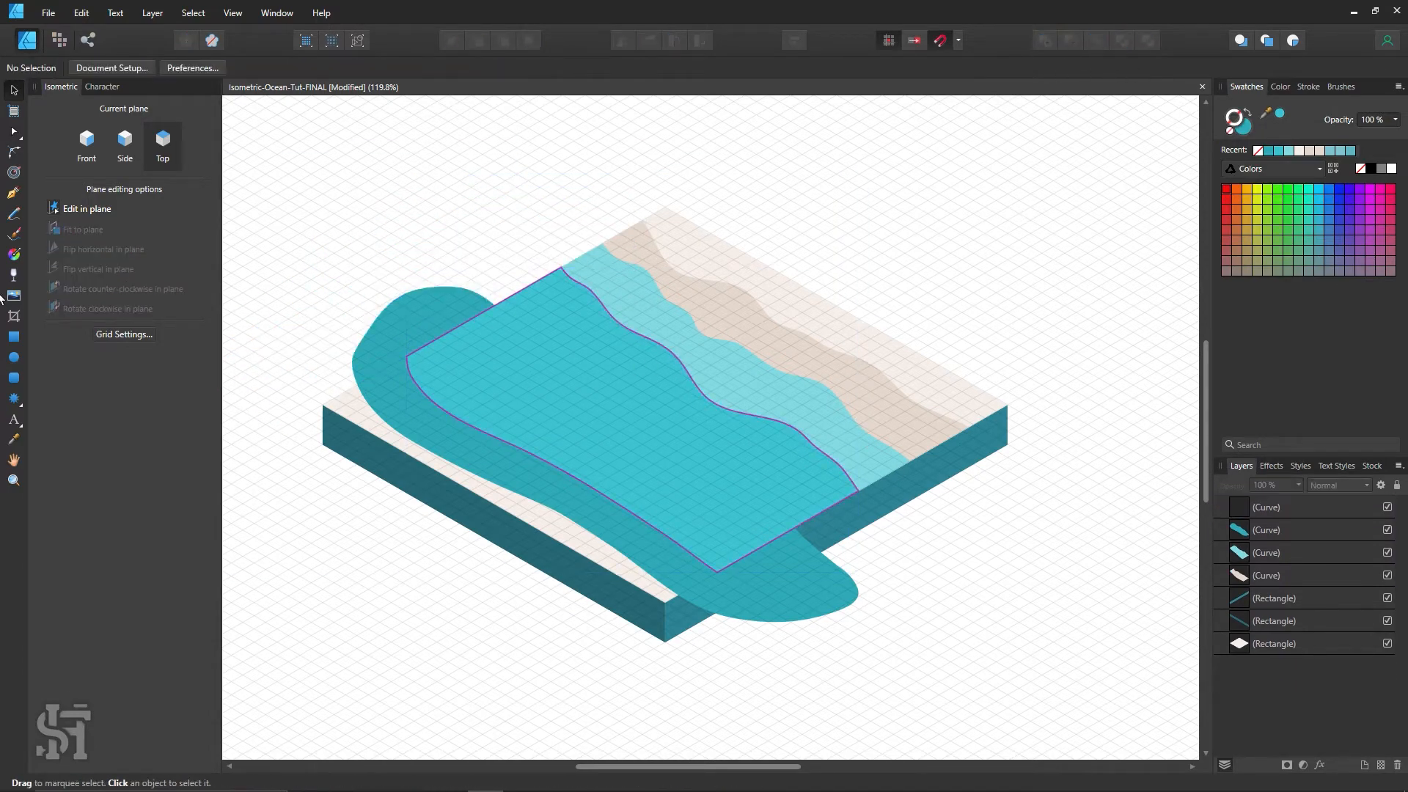
Draw another top-plane rectangle along the block's back-left edge and place a copy of it along the front-right edge.
key(m)
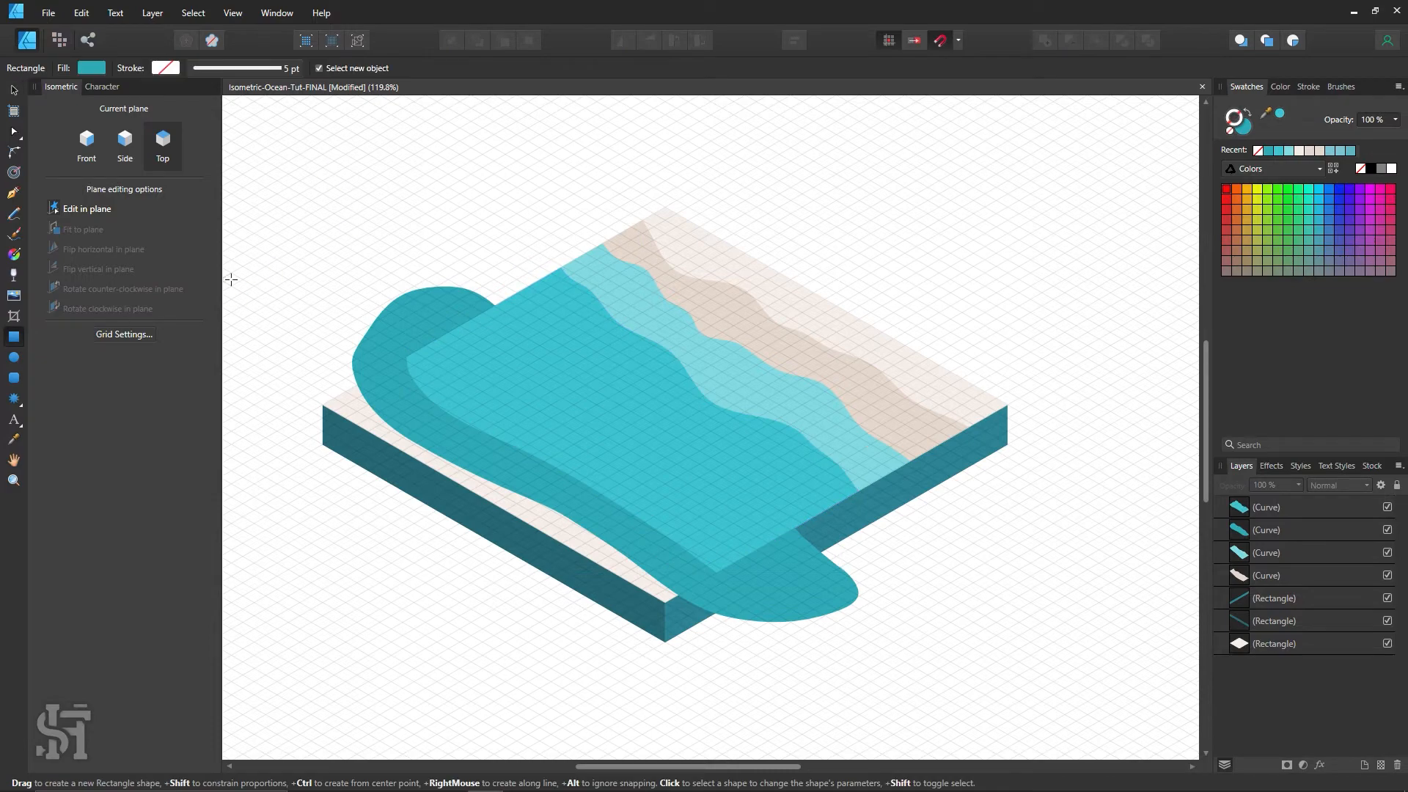
drag(442, 164, 289, 423)
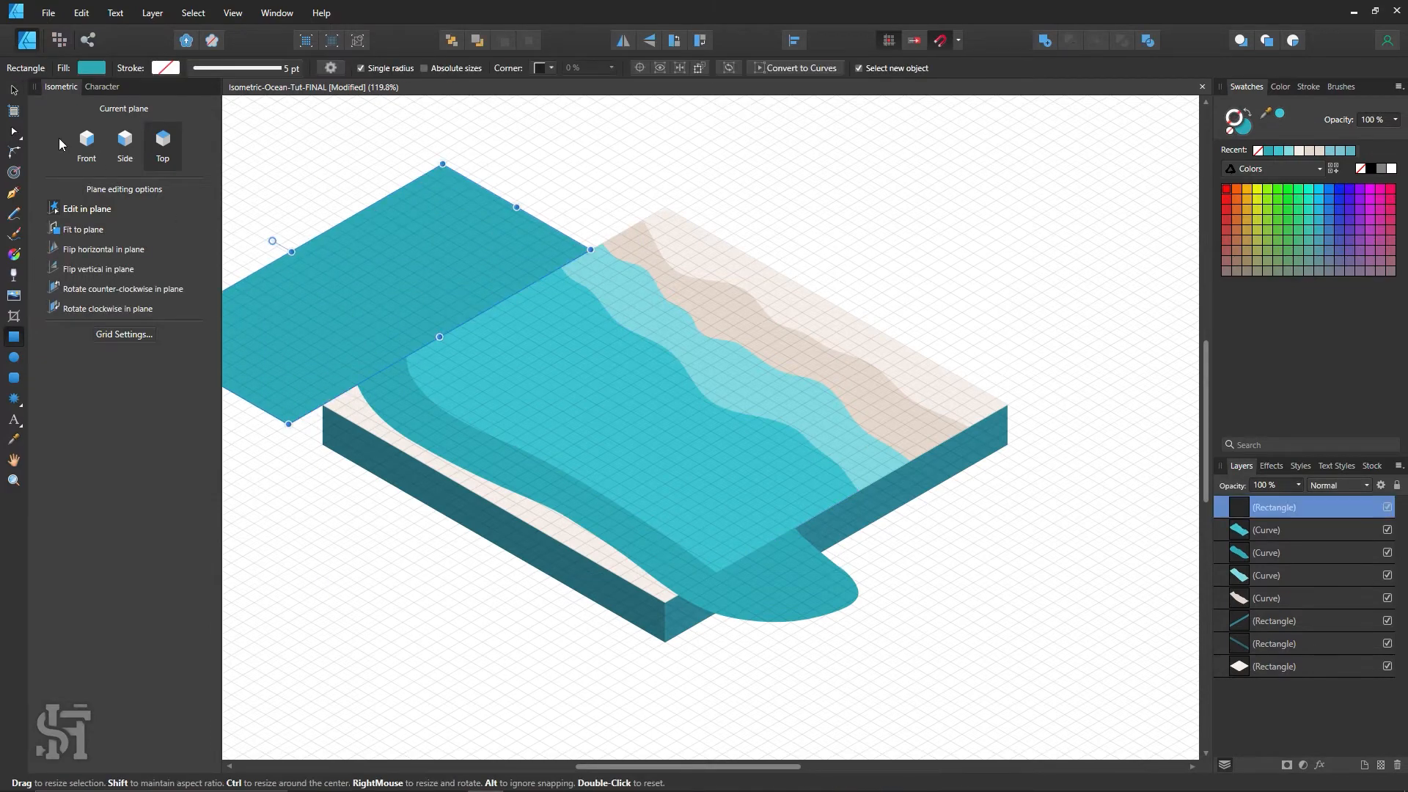
click(14, 90)
drag(358, 274, 663, 462)
drag(745, 525, 927, 630)
key(ctrl+z)
drag(699, 443, 851, 565)
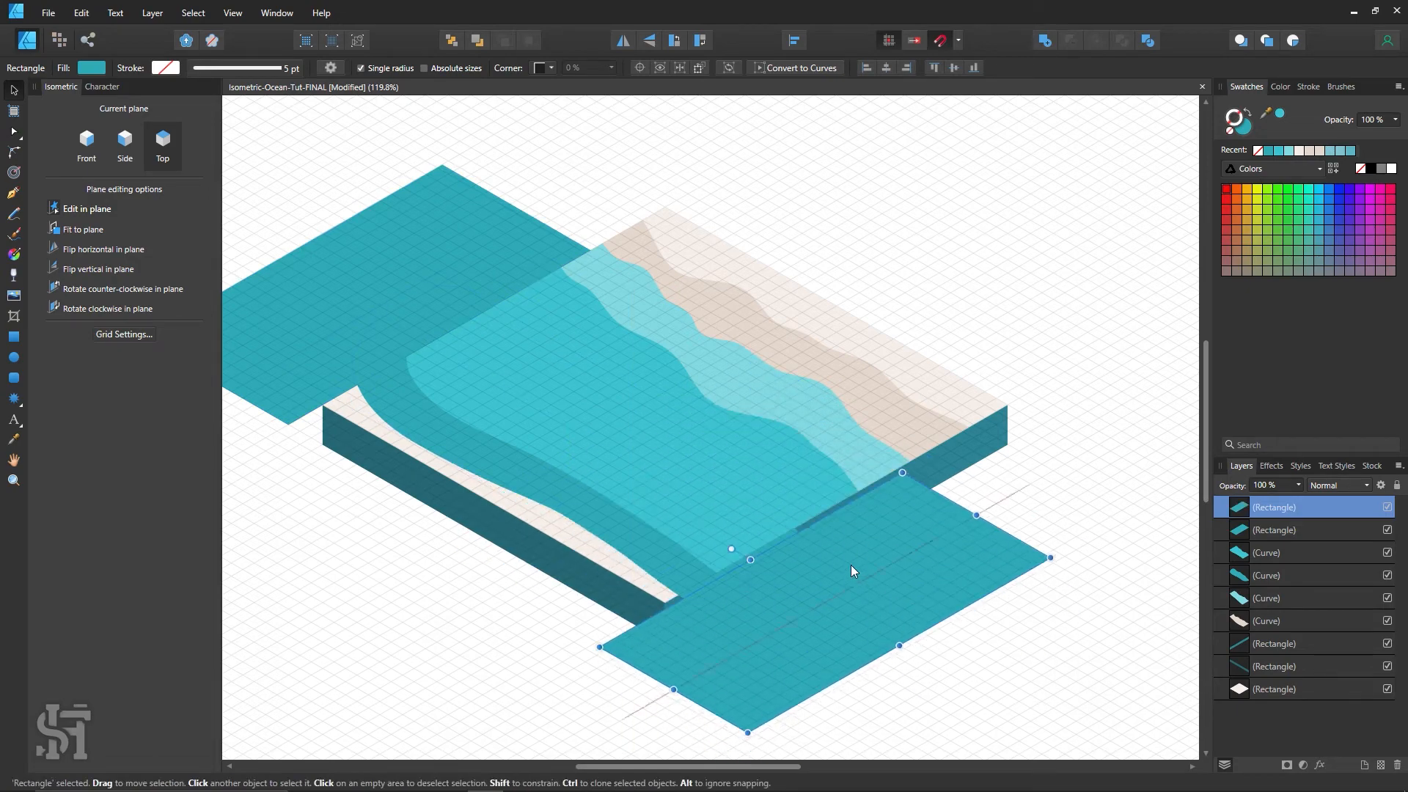
Move the darker teal water shape to the front of the layer order, above both rectangles.
click(440, 331)
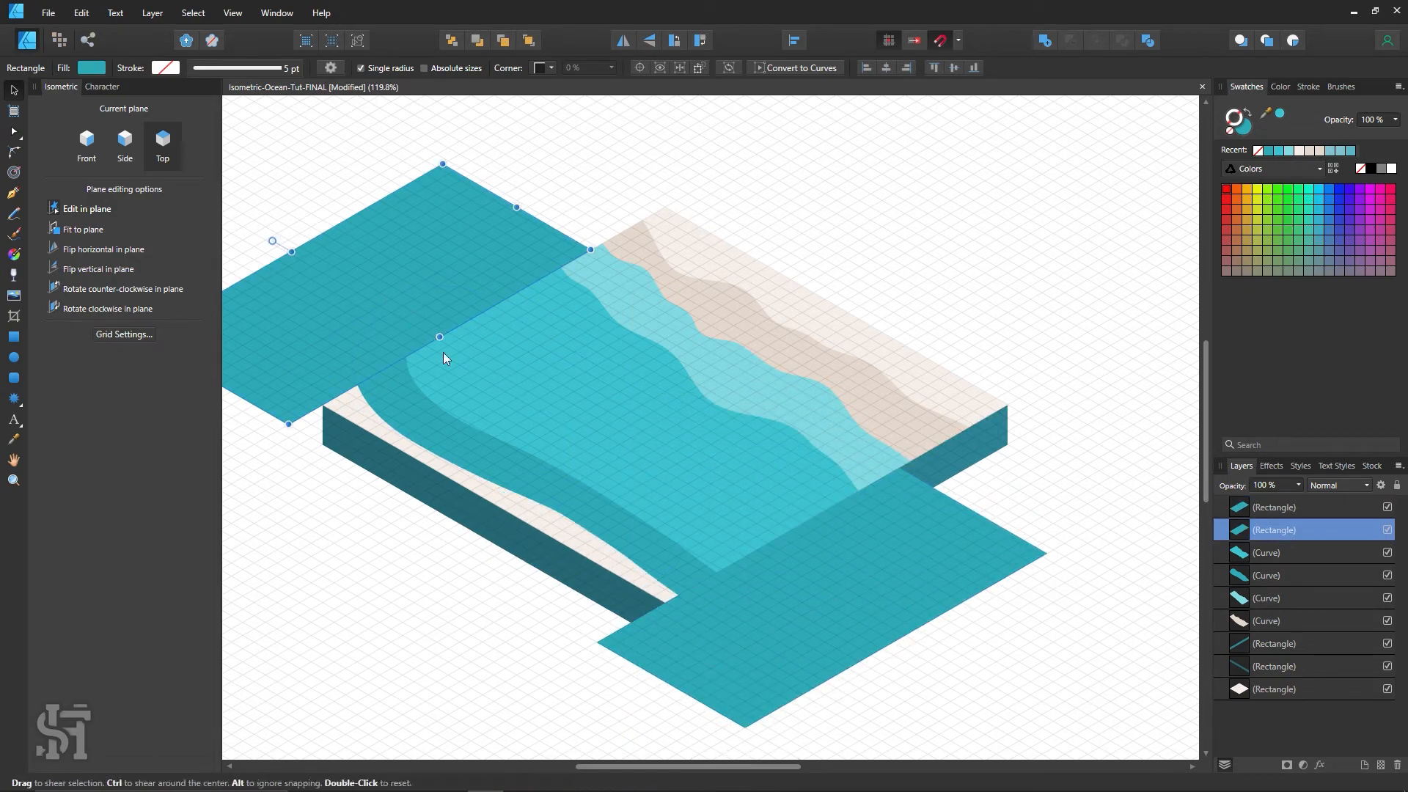
click(428, 418)
key(ctrl+shift+bracketright)
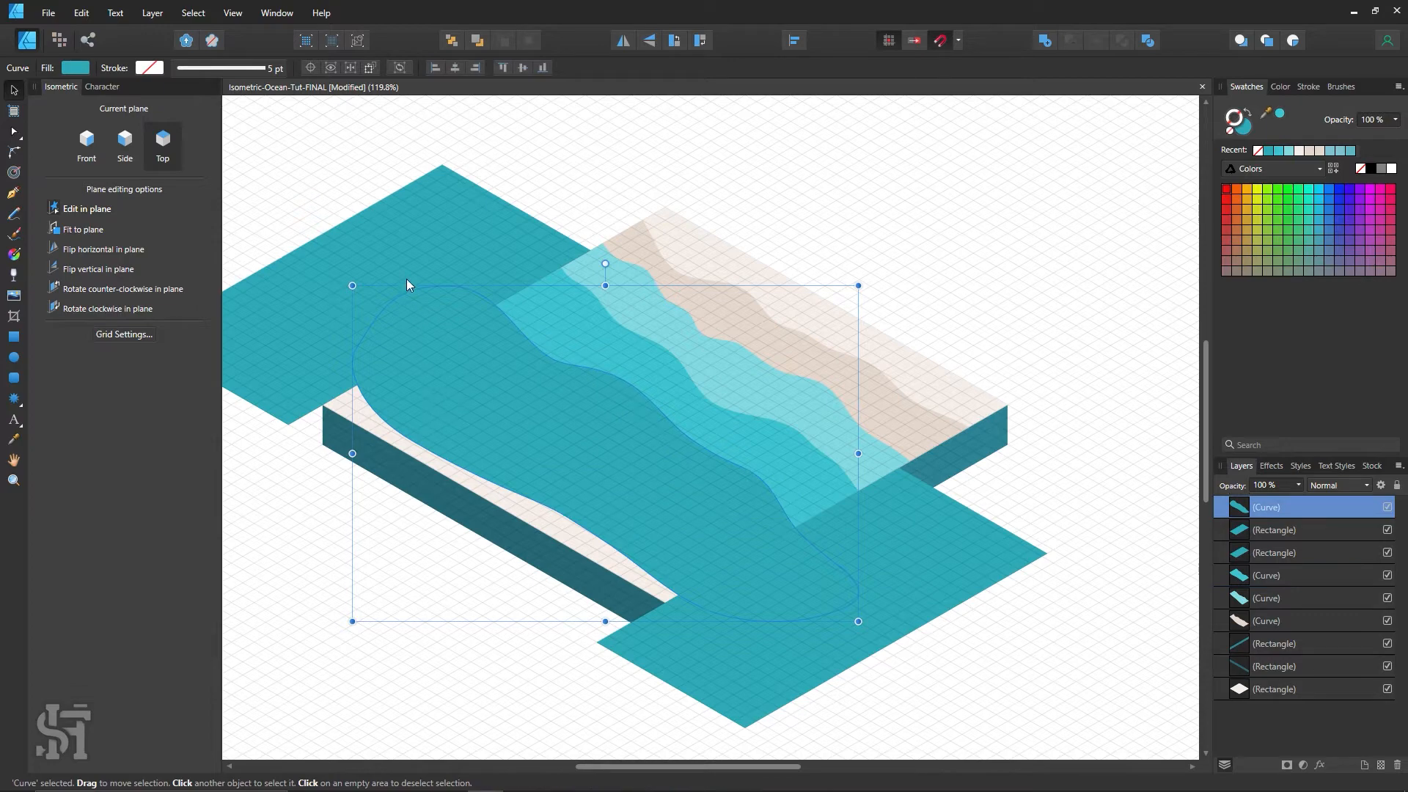
key(ctrl+bracketleft)
key(ctrl+bracketleft)
key(ctrl+bracketleft)
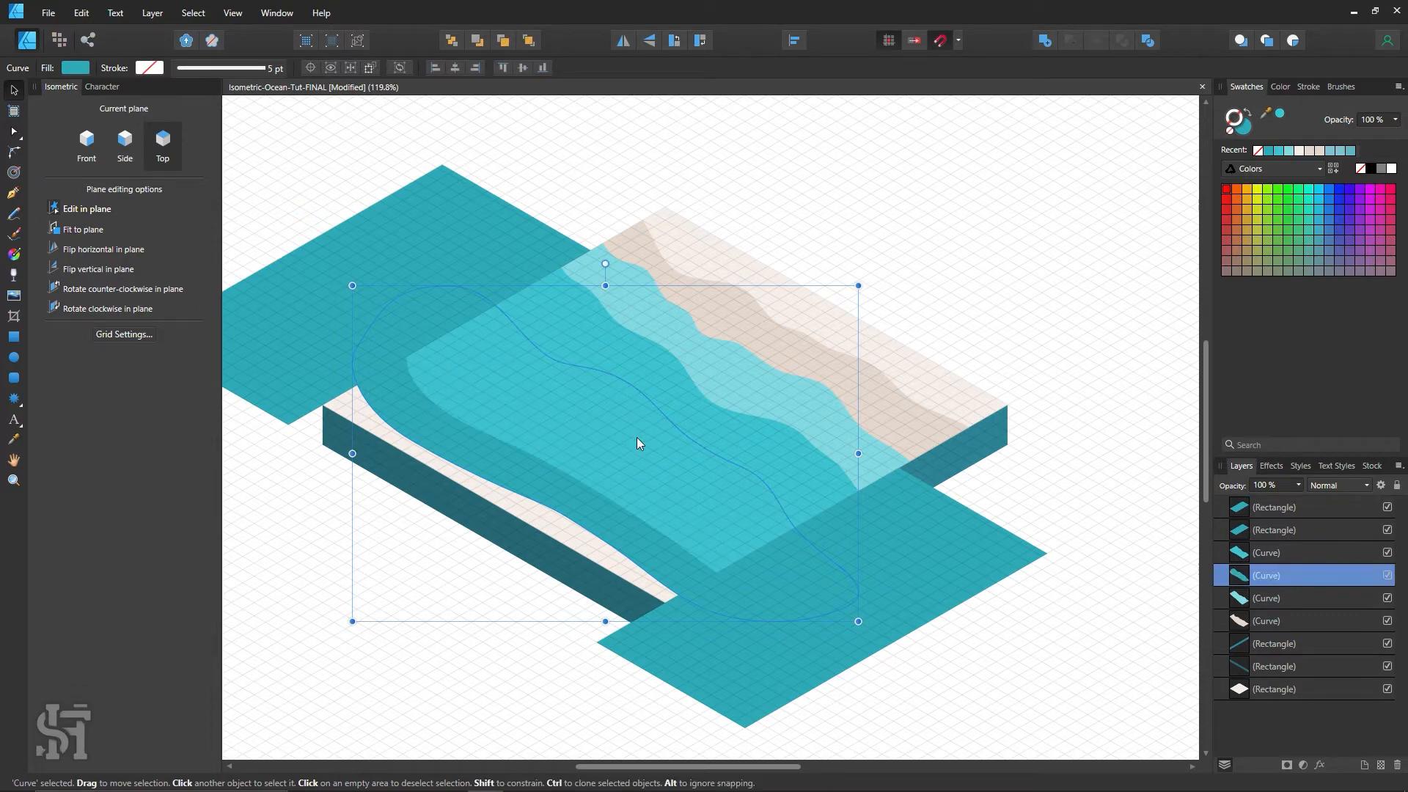
key(ctrl+shift+bracketright)
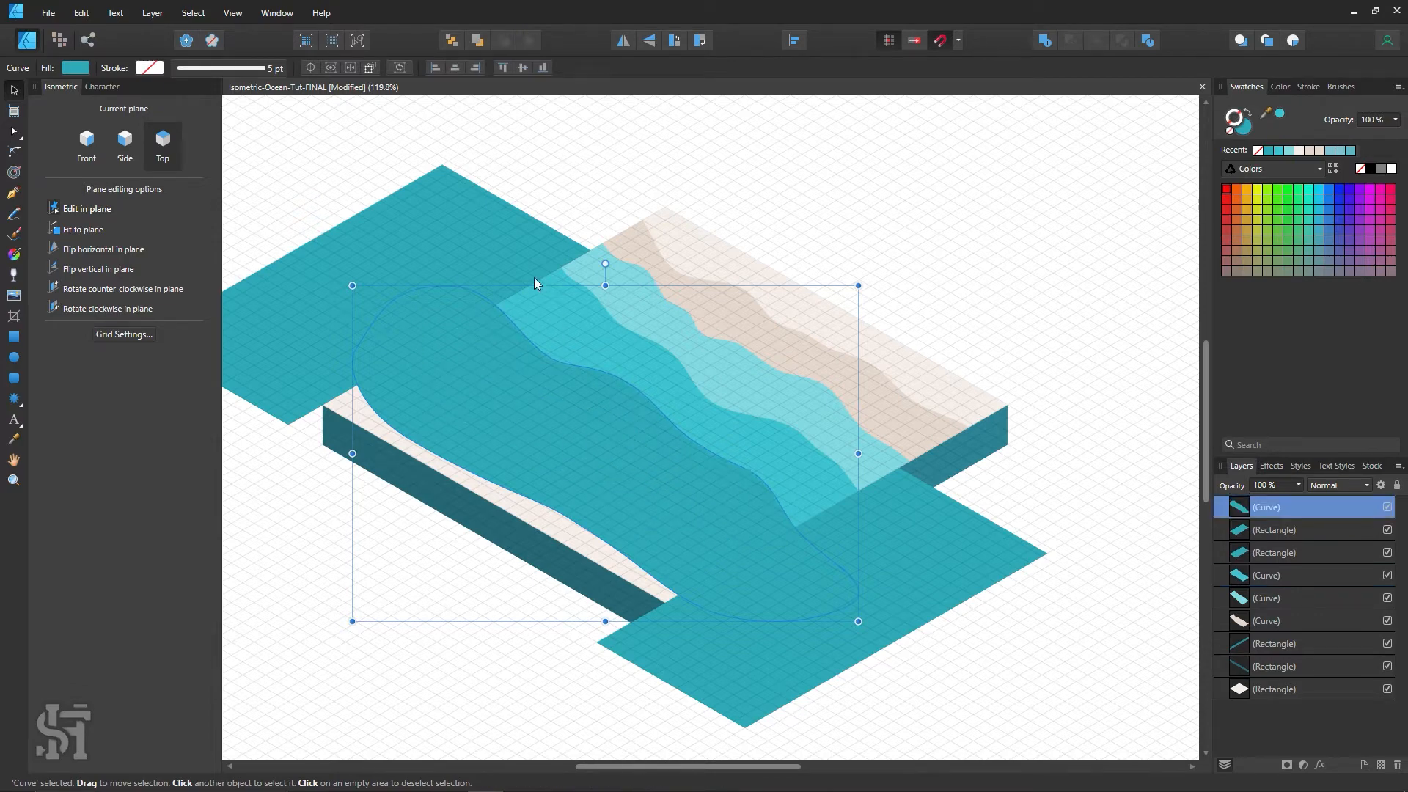
Bring the back-left rectangle to the front and subtract it from the darker teal water shape.
click(516, 242)
key(ctrl+shift+bracketright)
shift+click(591, 439)
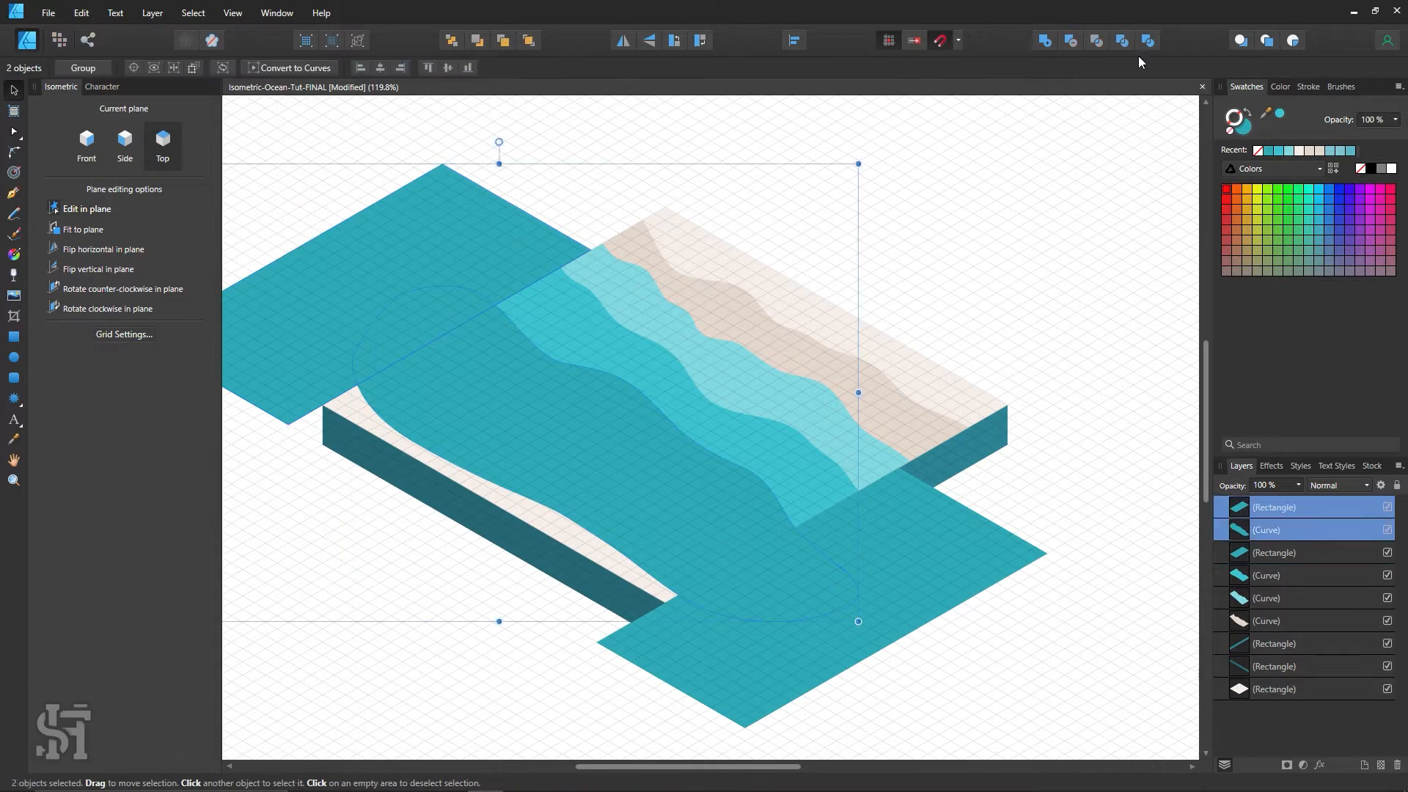
click(1071, 41)
Trim the darker teal water shape along the block's front-right edge with the remaining rectangle.
click(860, 597)
click(915, 585)
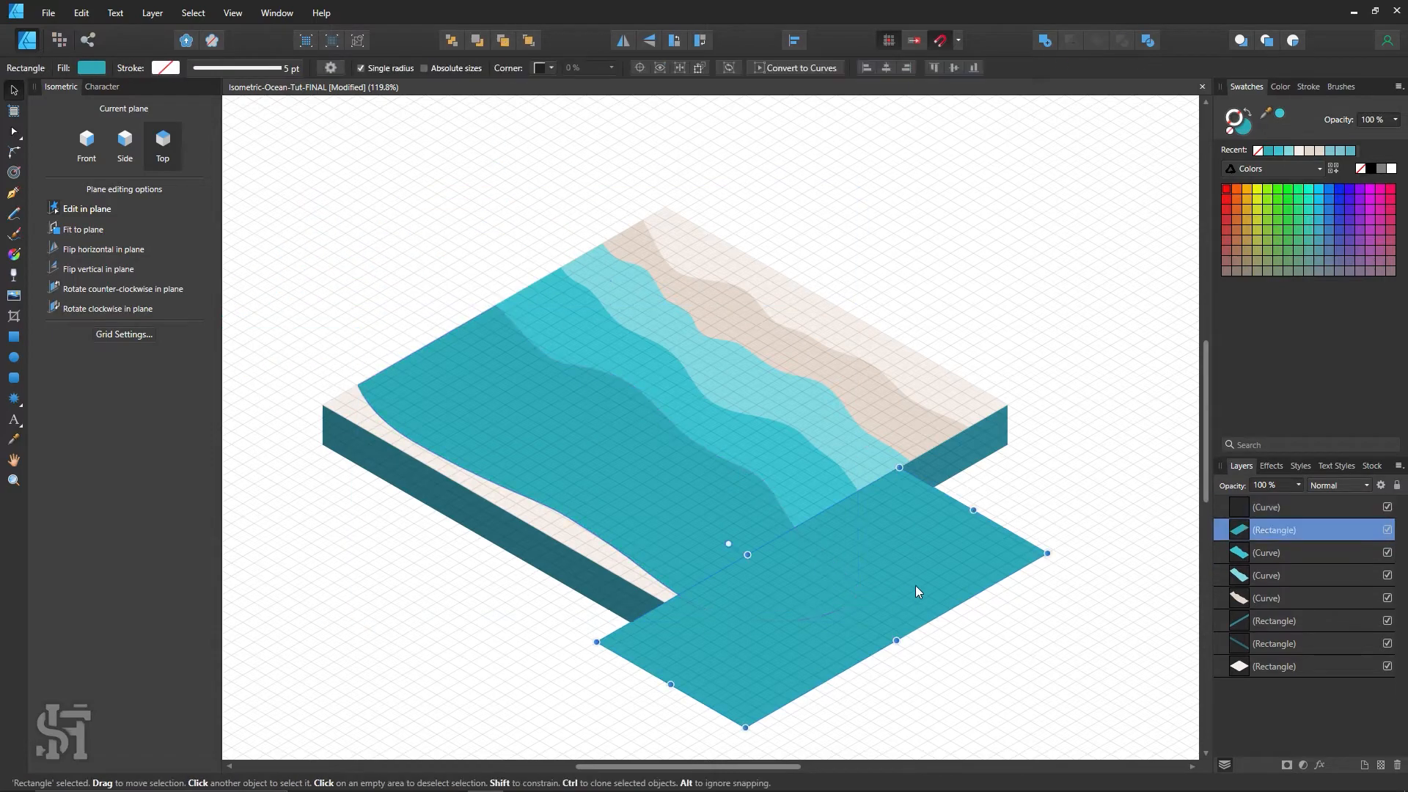
key(Delete)
Draw a closed wavy freehand outline with a black stroke over the front part of the darker teal water, overhanging both block edges.
click(16, 214)
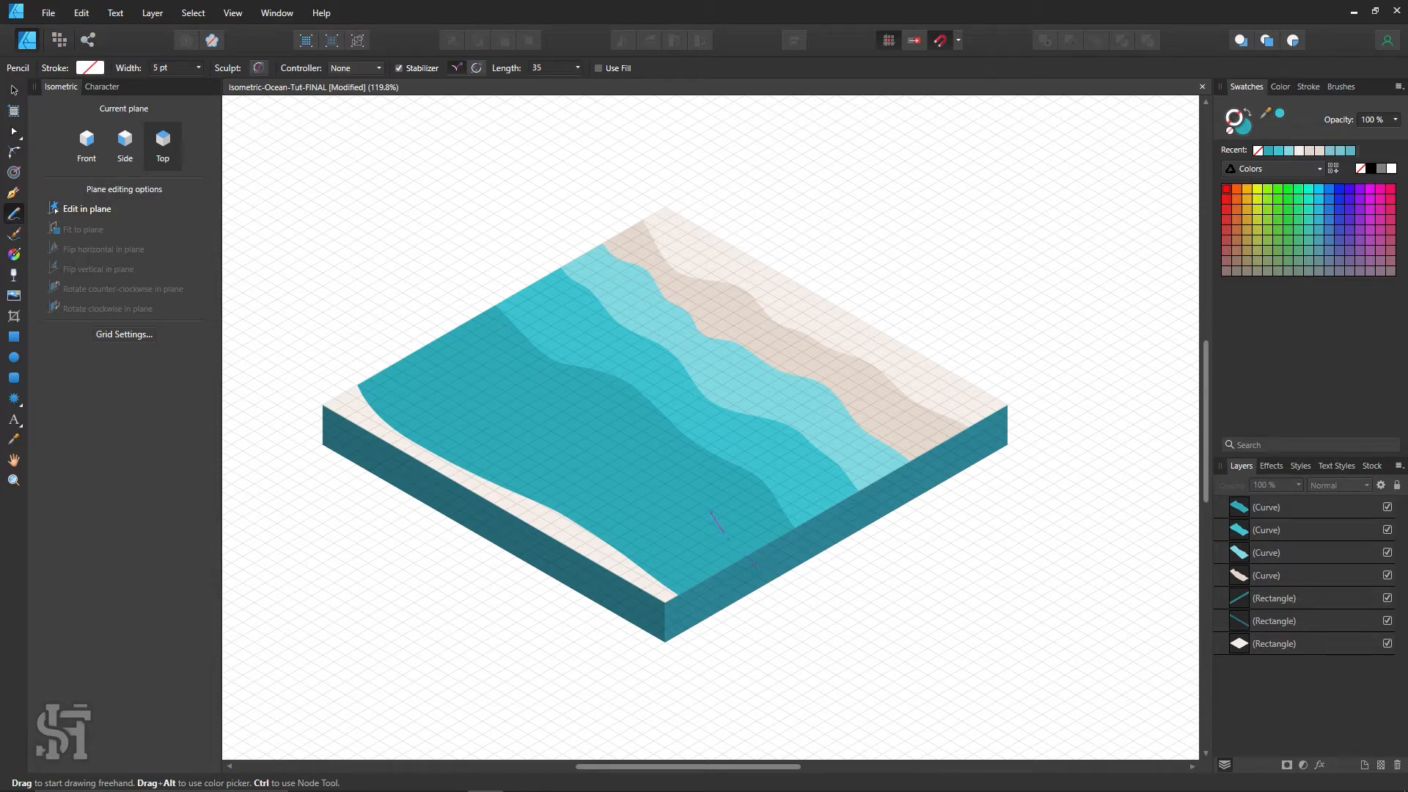
drag(711, 513, 692, 491)
key(ctrl+z)
click(1371, 168)
mouse_move(763, 574)
mouse_down()
mouse_move(722, 535)
mouse_move(686, 456)
mouse_move(543, 408)
mouse_move(462, 314)
mouse_move(429, 301)
mouse_move(389, 339)
mouse_move(389, 392)
mouse_move(561, 466)
mouse_move(671, 594)
mouse_move(749, 645)
mouse_move(769, 558)
mouse_up()
click(14, 90)
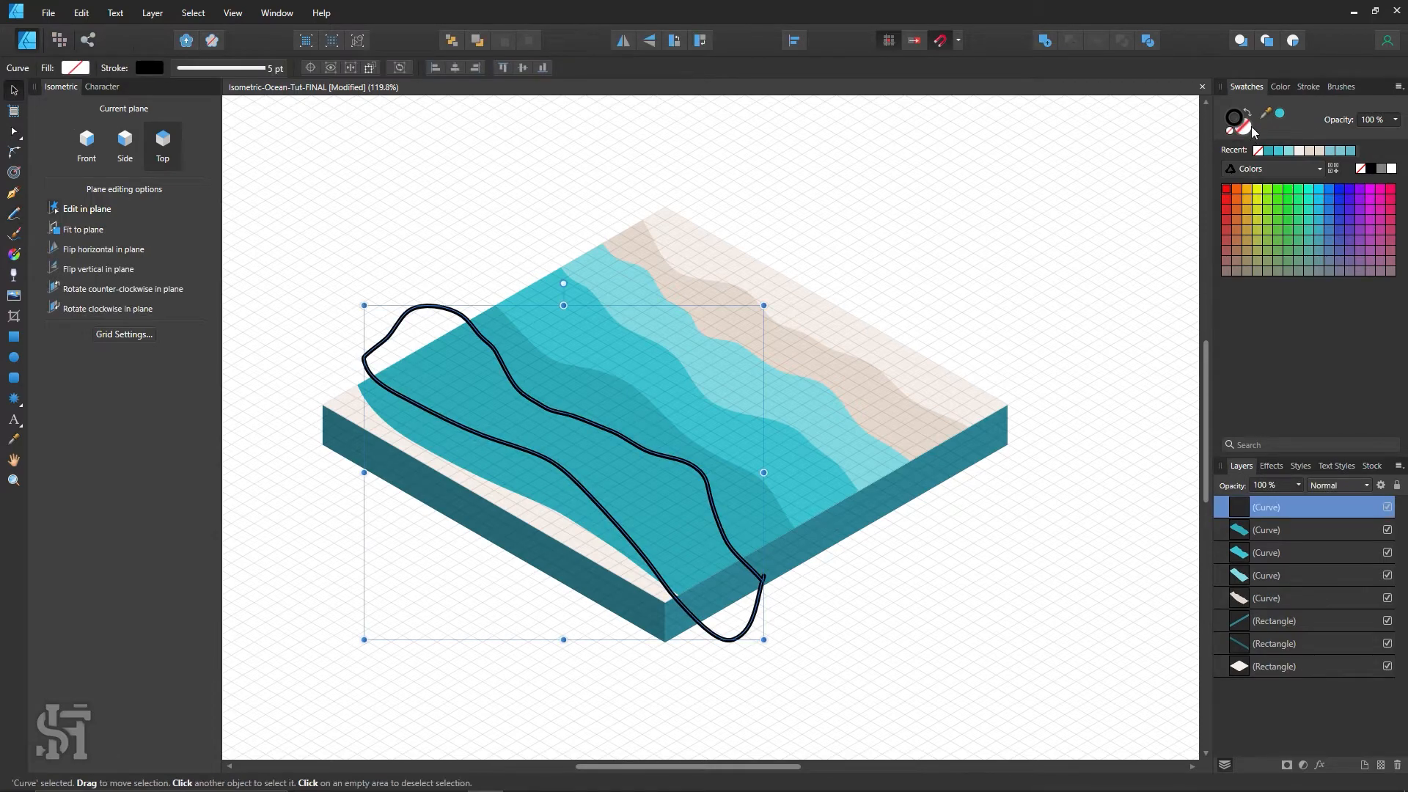
Sample the darker teal for the new outline, swap it from stroke to fill, and darken the fill to RGB 43, 143, 152.
key(i)
click(615, 413)
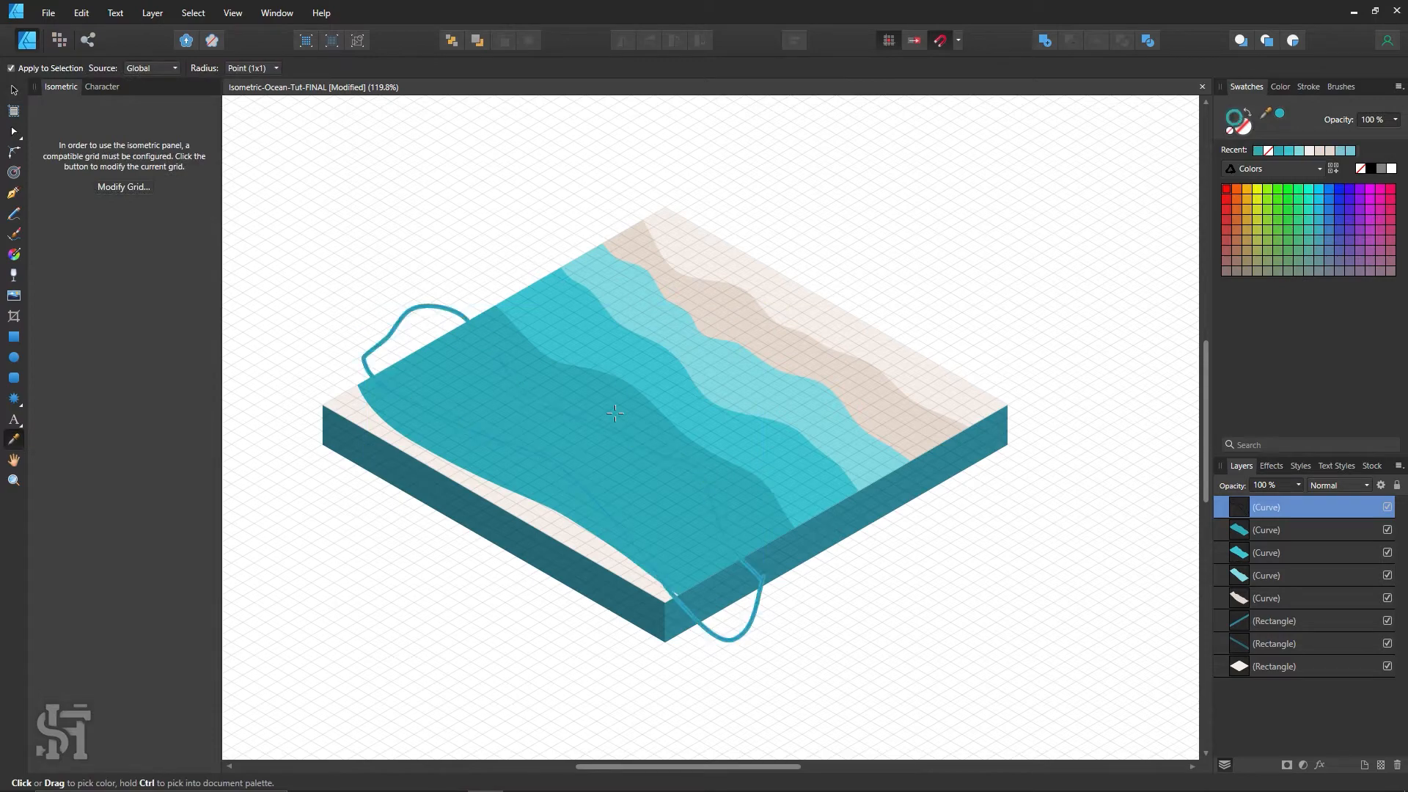
click(1247, 109)
double_click(1237, 120)
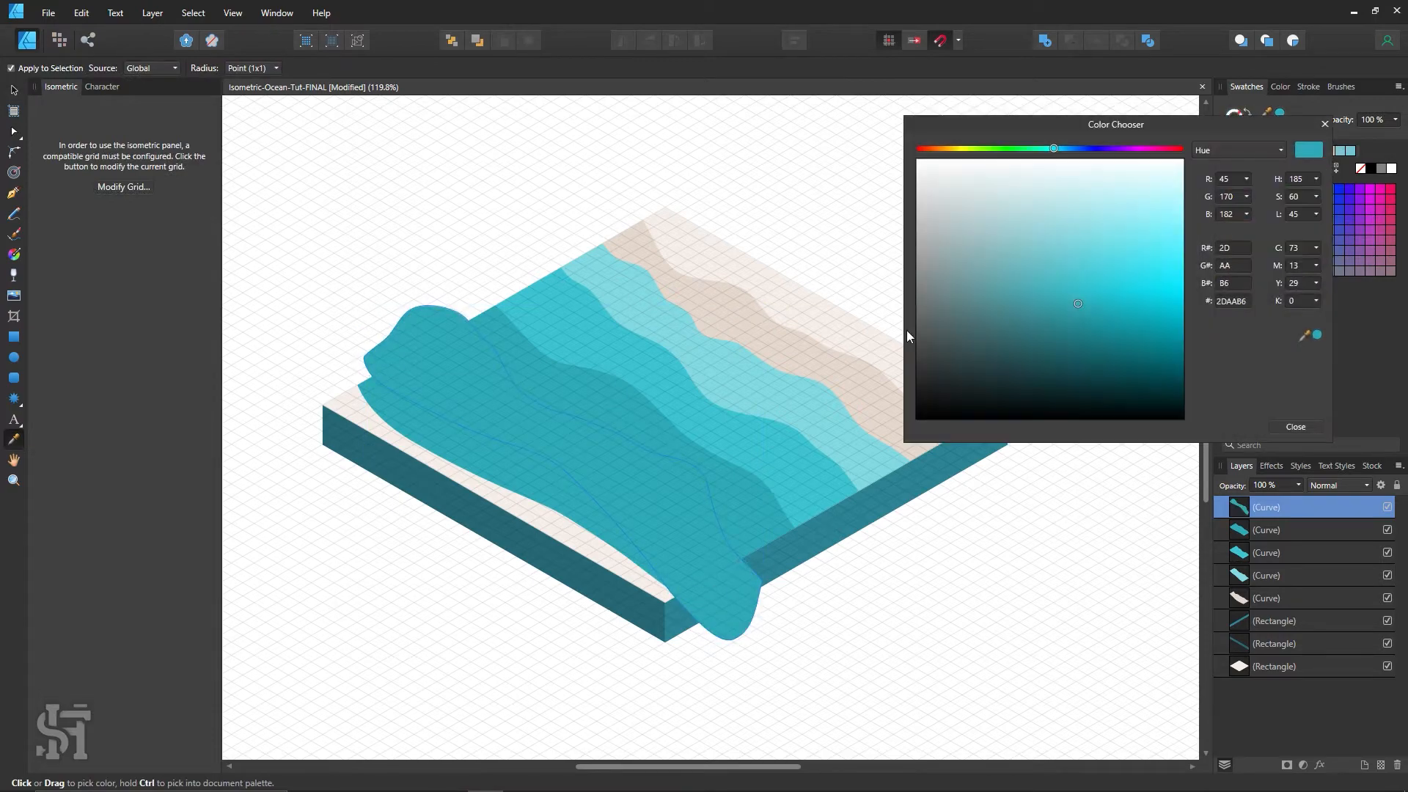
click(1065, 322)
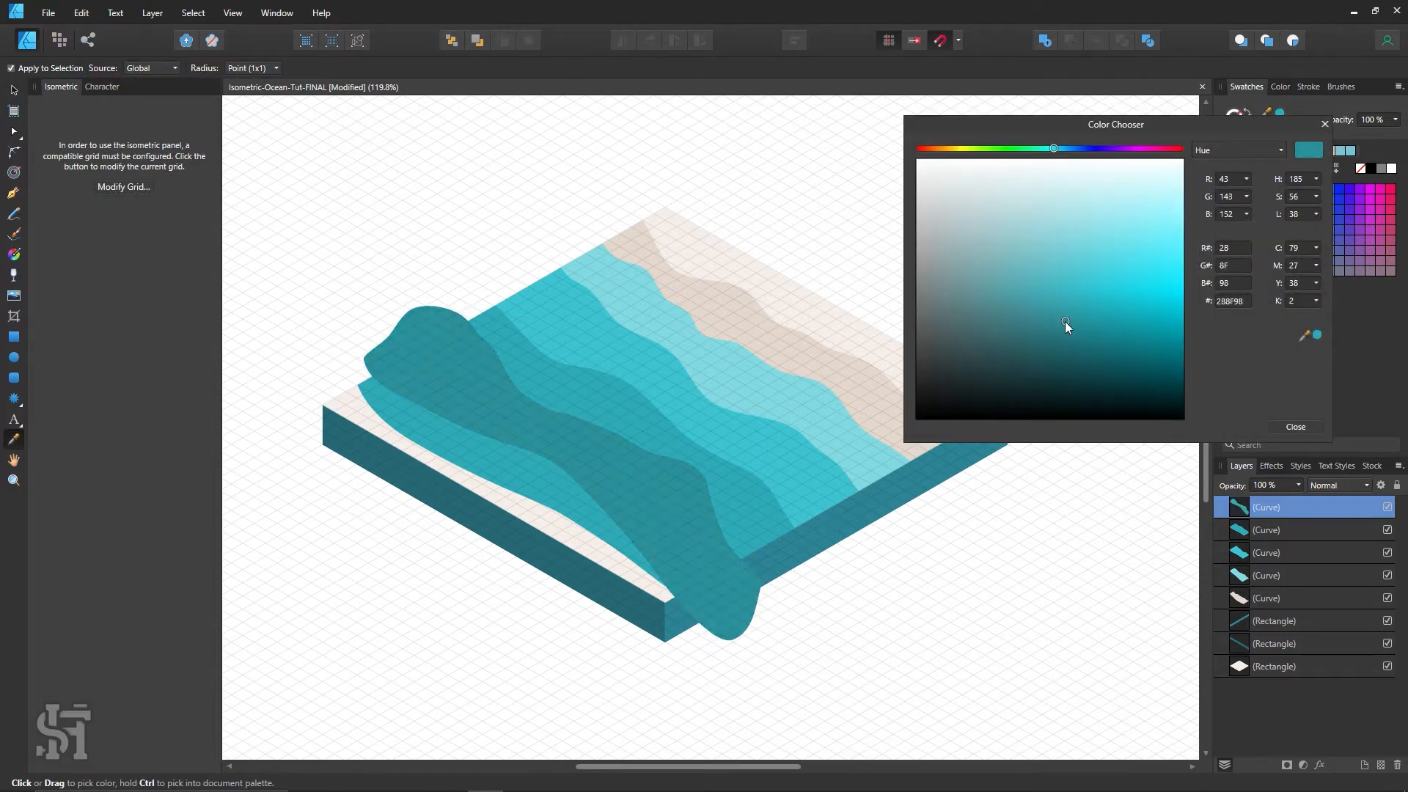
click(1293, 426)
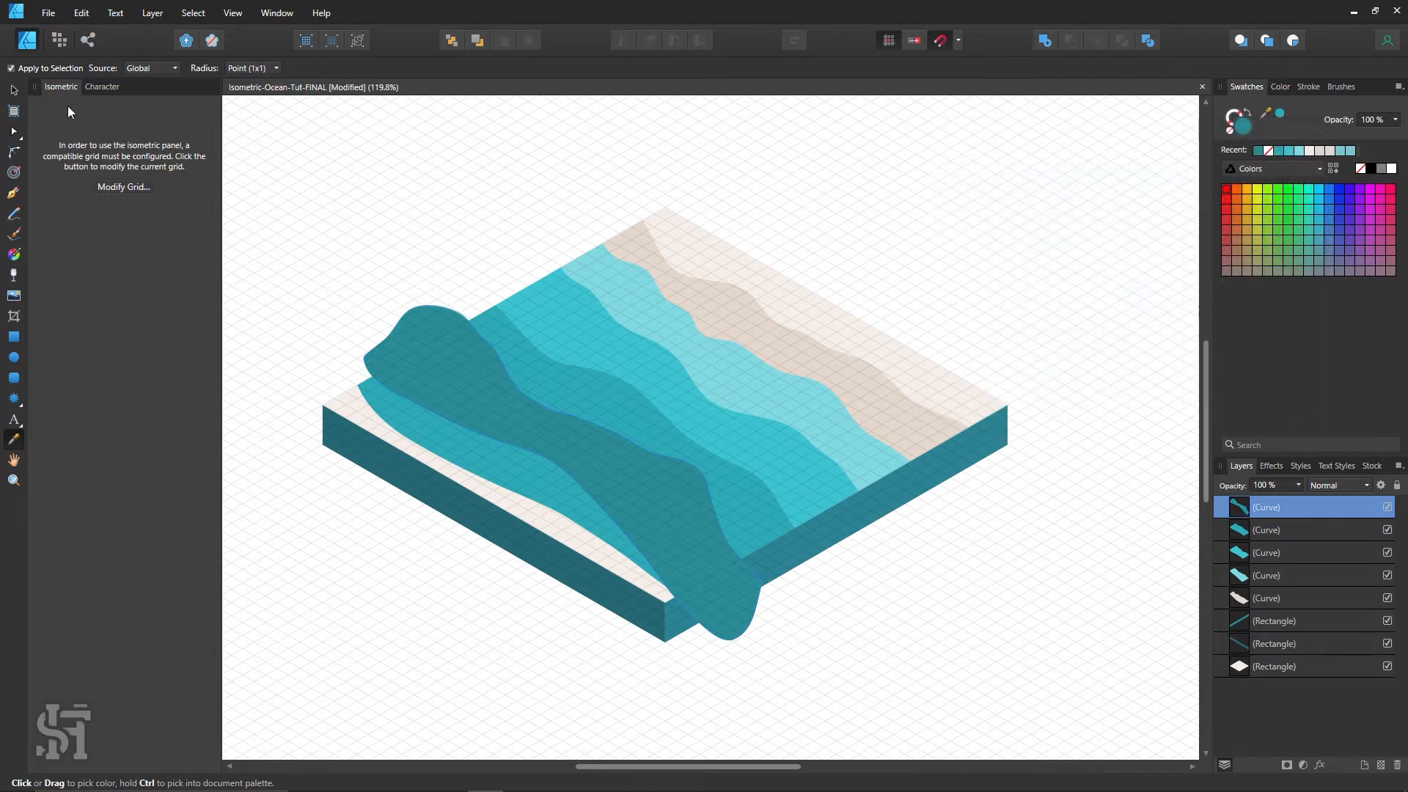
click(14, 91)
key(ctrl+d)
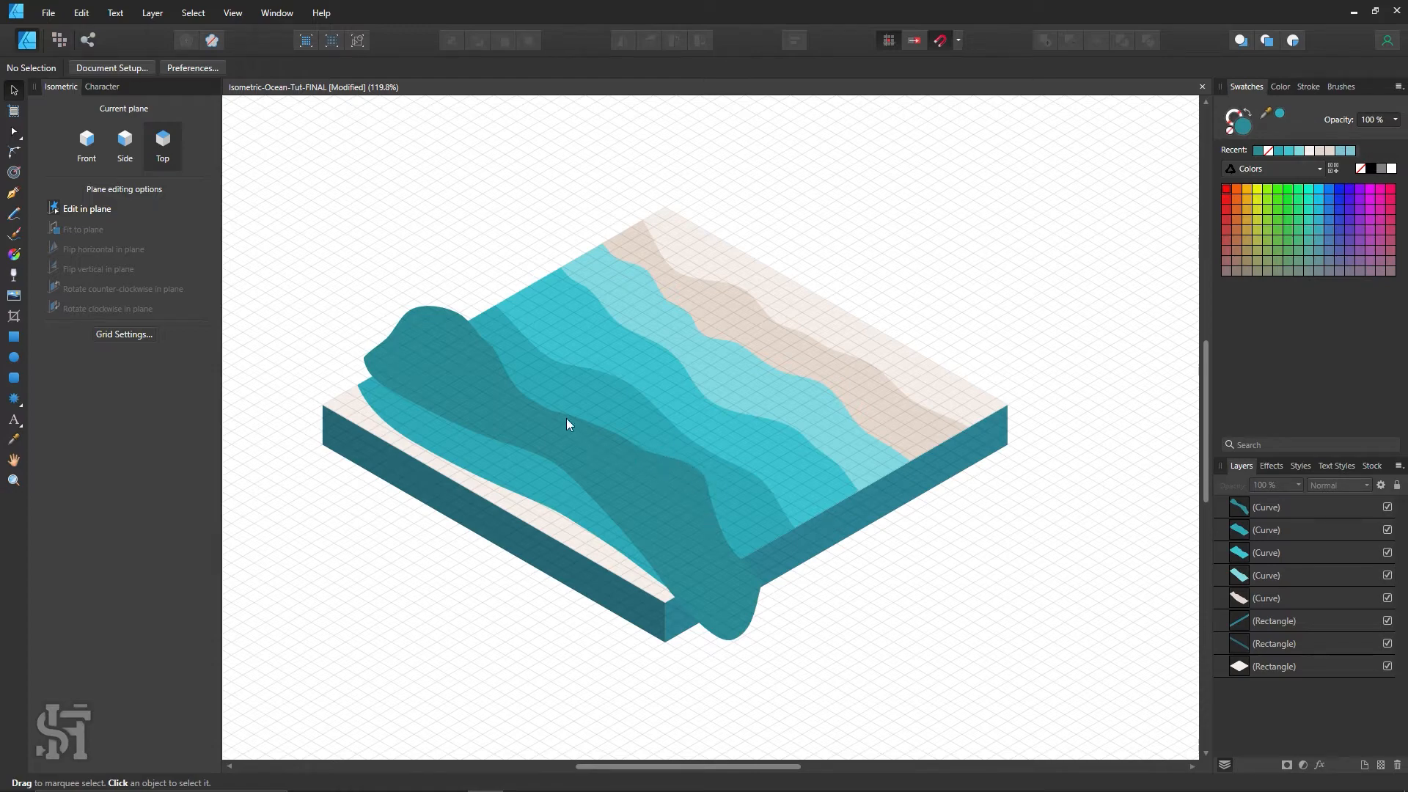
click(637, 453)
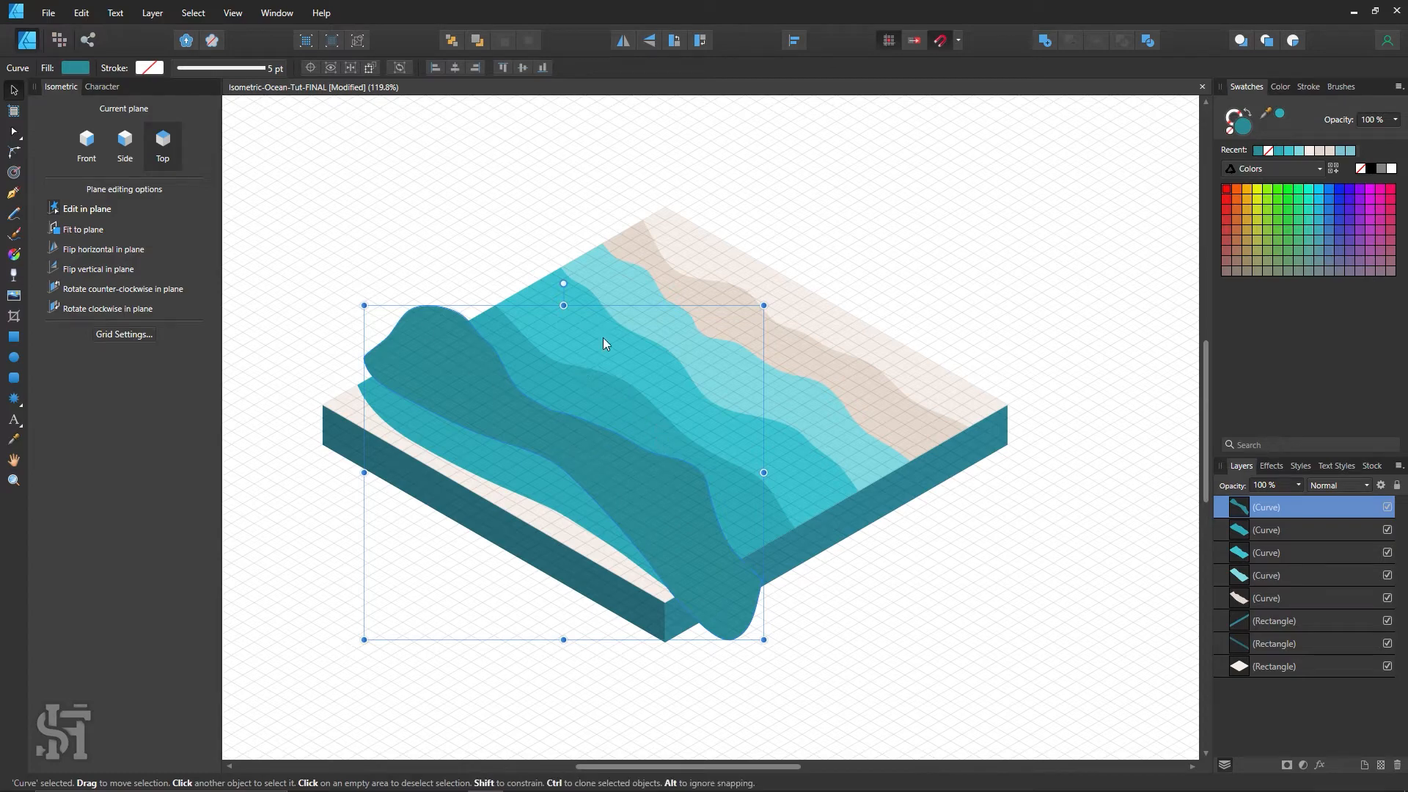
Draw a rectangle outside the block's back-left edge, covering the darker water shape's overhang, and place a copy along the front-right edge.
click(402, 268)
click(14, 337)
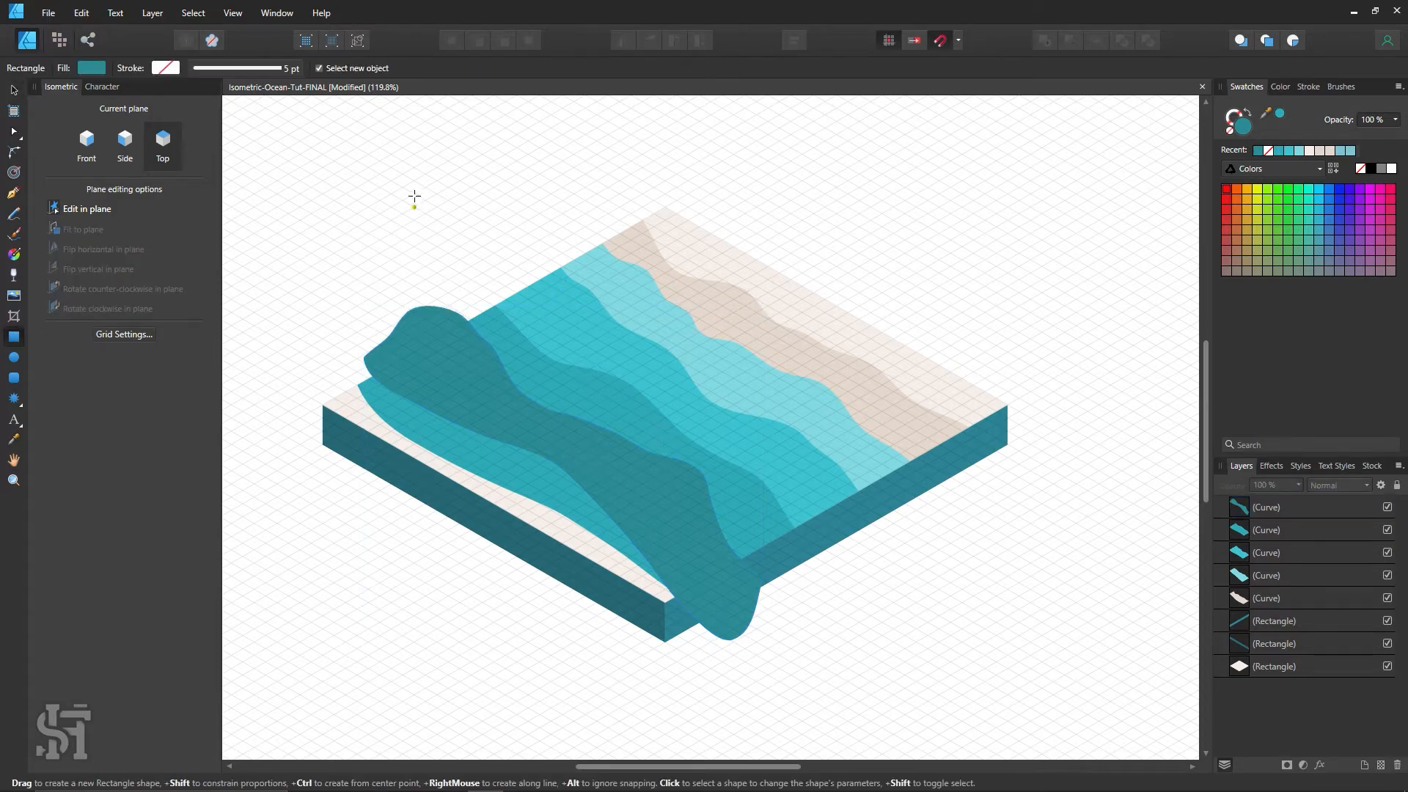
drag(412, 182, 299, 417)
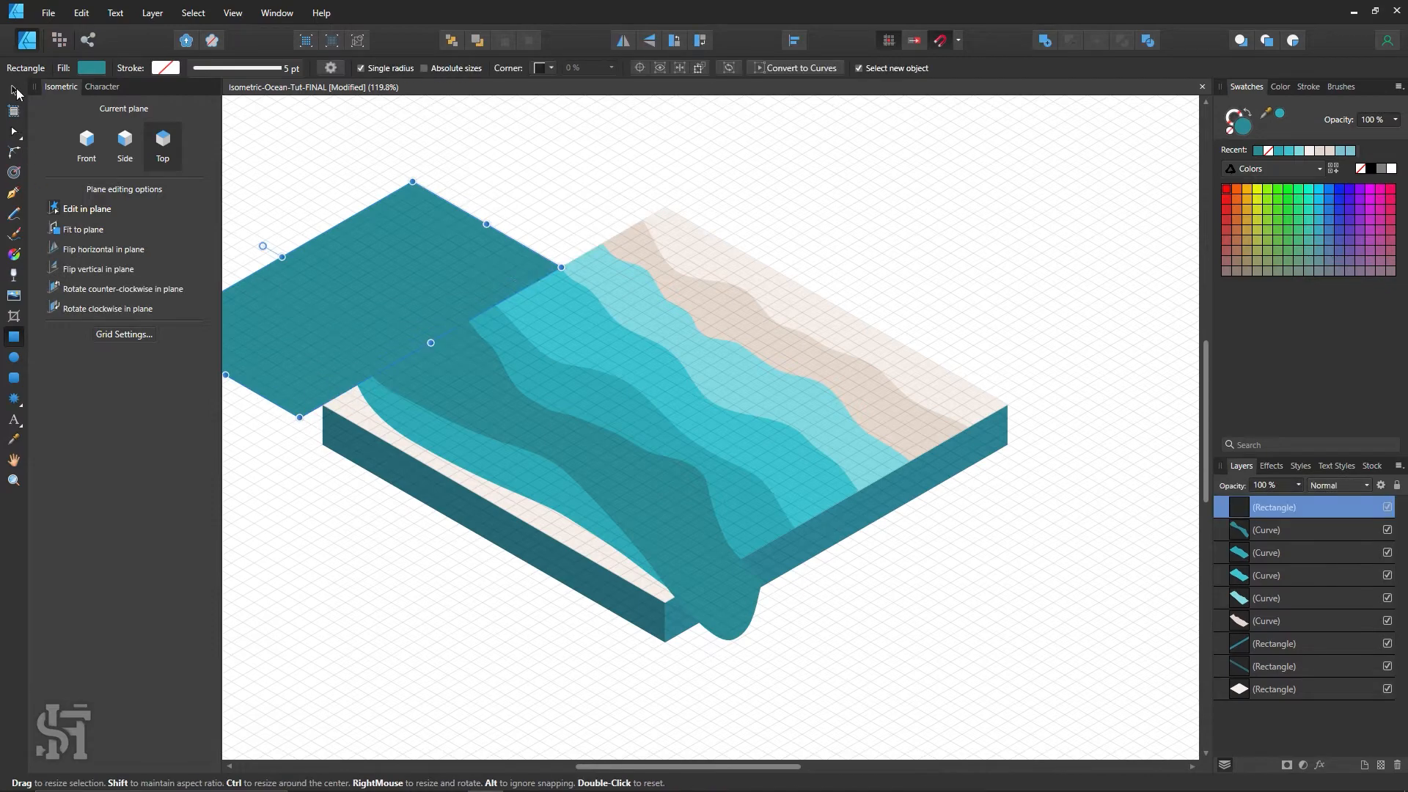
click(16, 90)
shift+click(502, 418)
click(555, 184)
mouse_move(436, 258)
mouse_down()
mouse_move(947, 628)
mouse_move(408, 226)
mouse_move(422, 276)
mouse_up()
Subtract both rectangles from the newest teal water shape to trim it along the back-left and front-right edges, bringing the front-right rectangle forward first.
shift+click(482, 362)
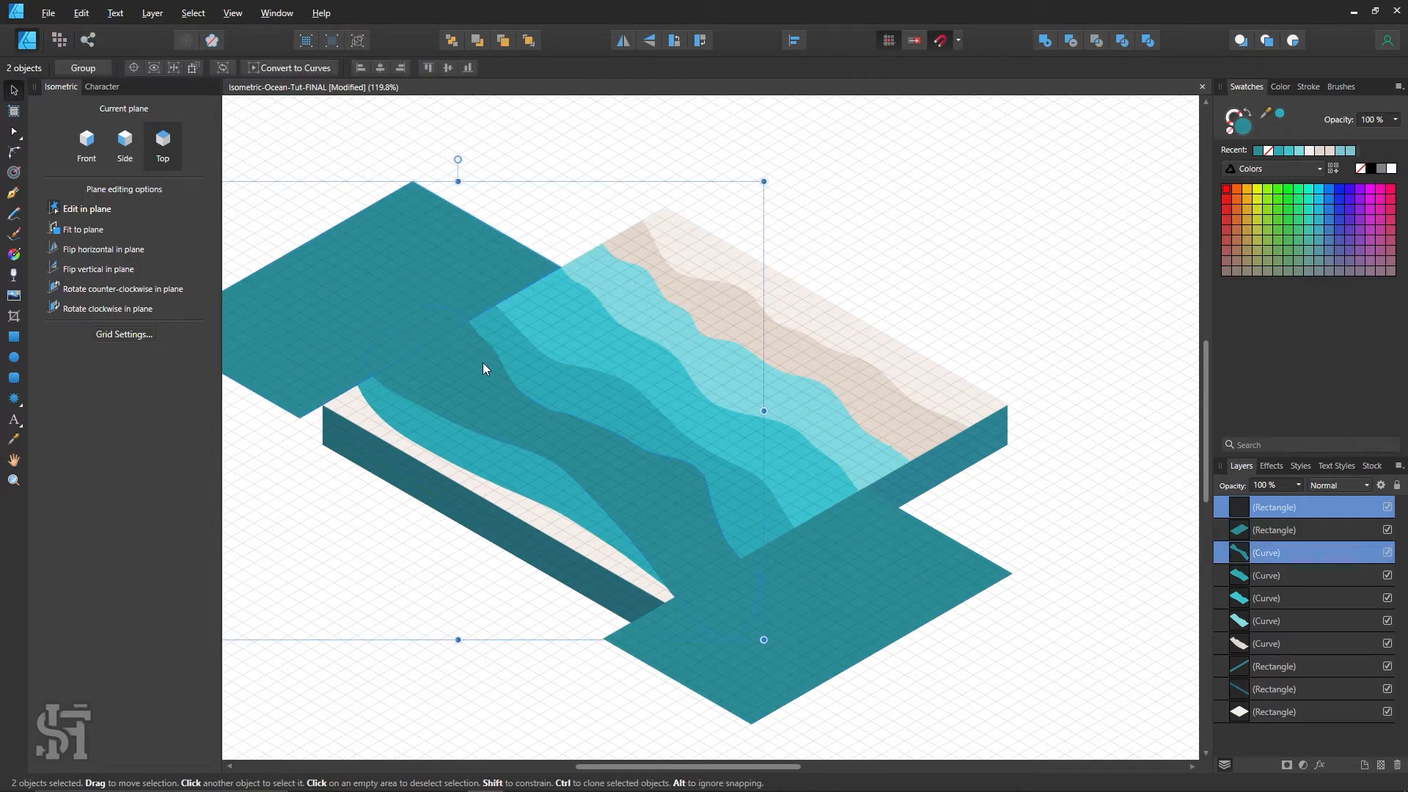
click(1071, 41)
click(947, 506)
click(945, 565)
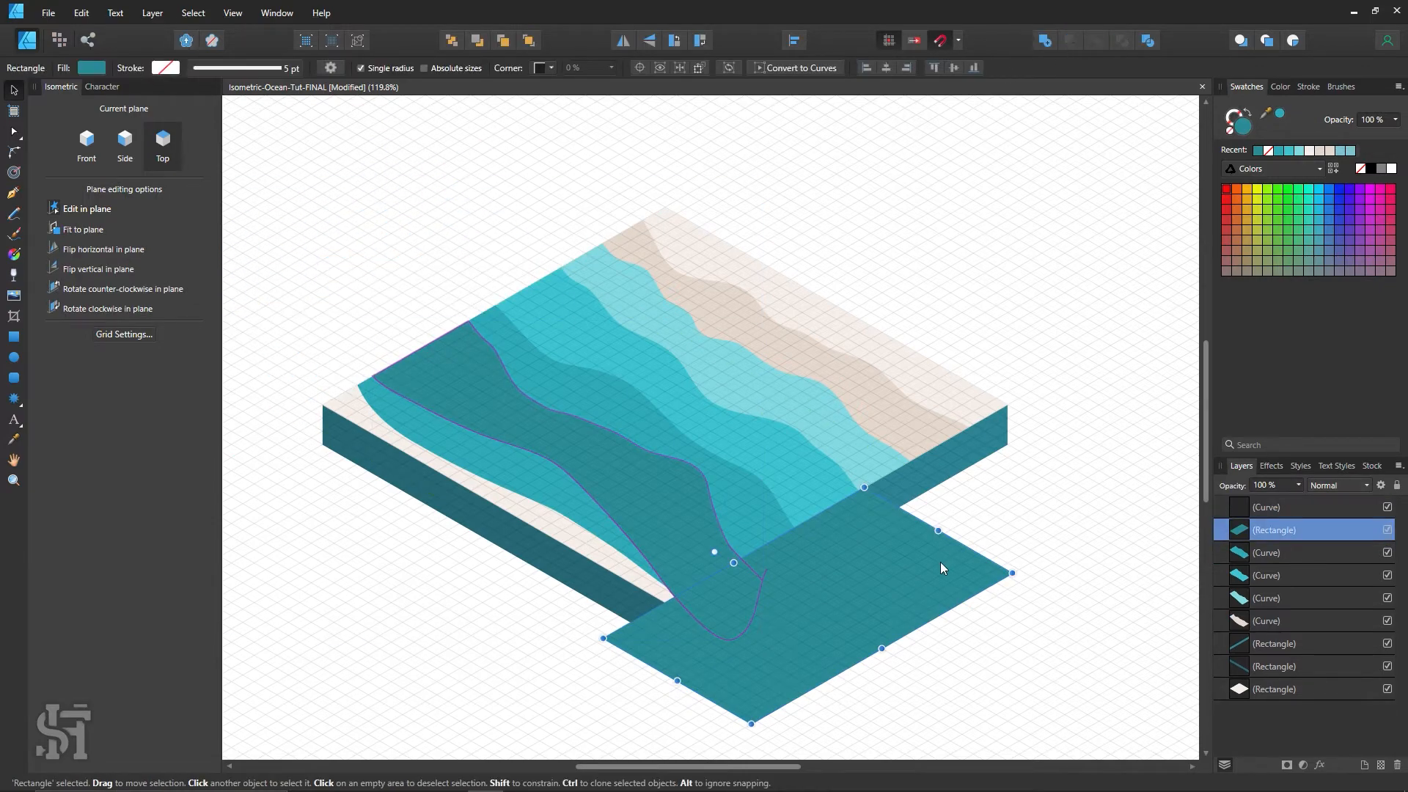
key(ctrl+bracketright)
shift+click(613, 528)
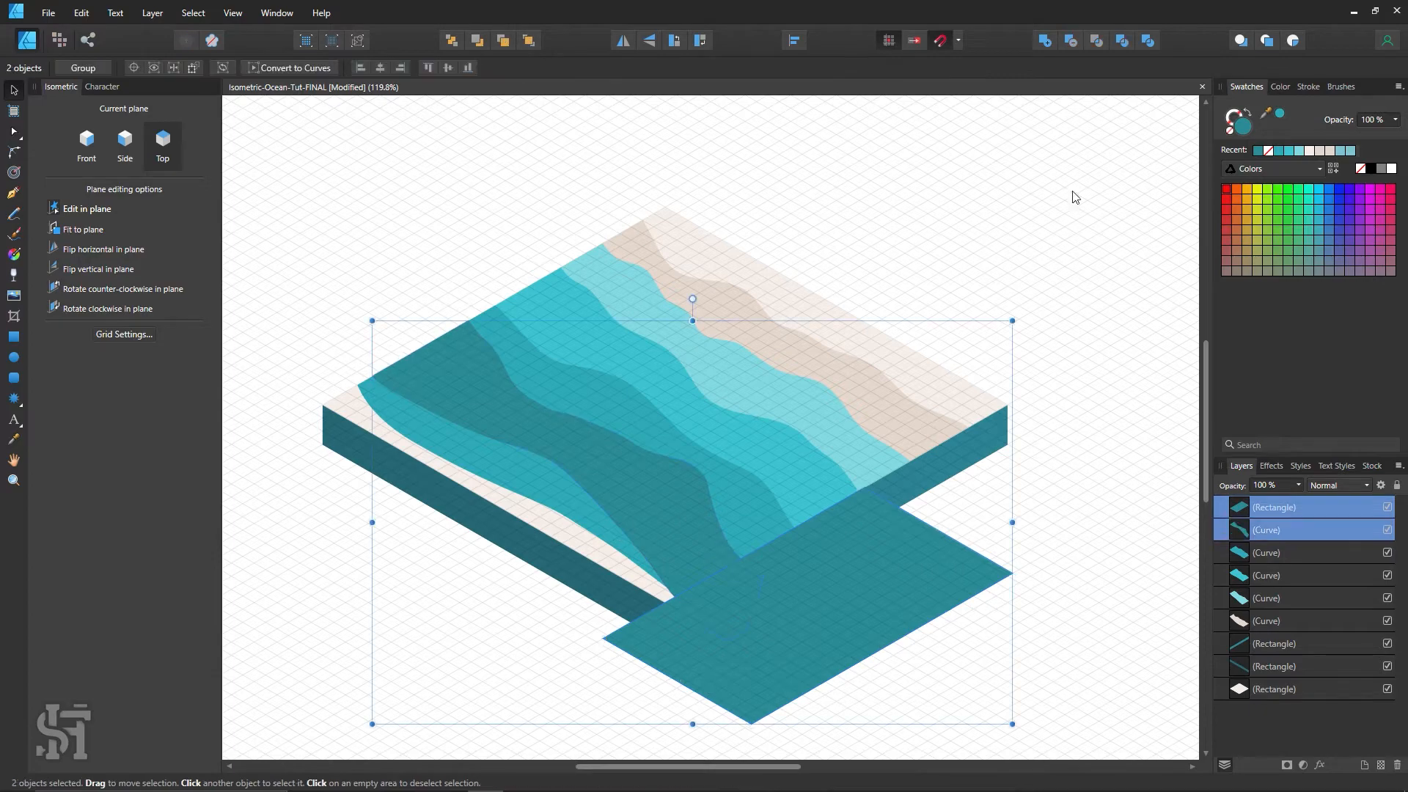
click(1071, 41)
key(a)
key(ctrl+d)
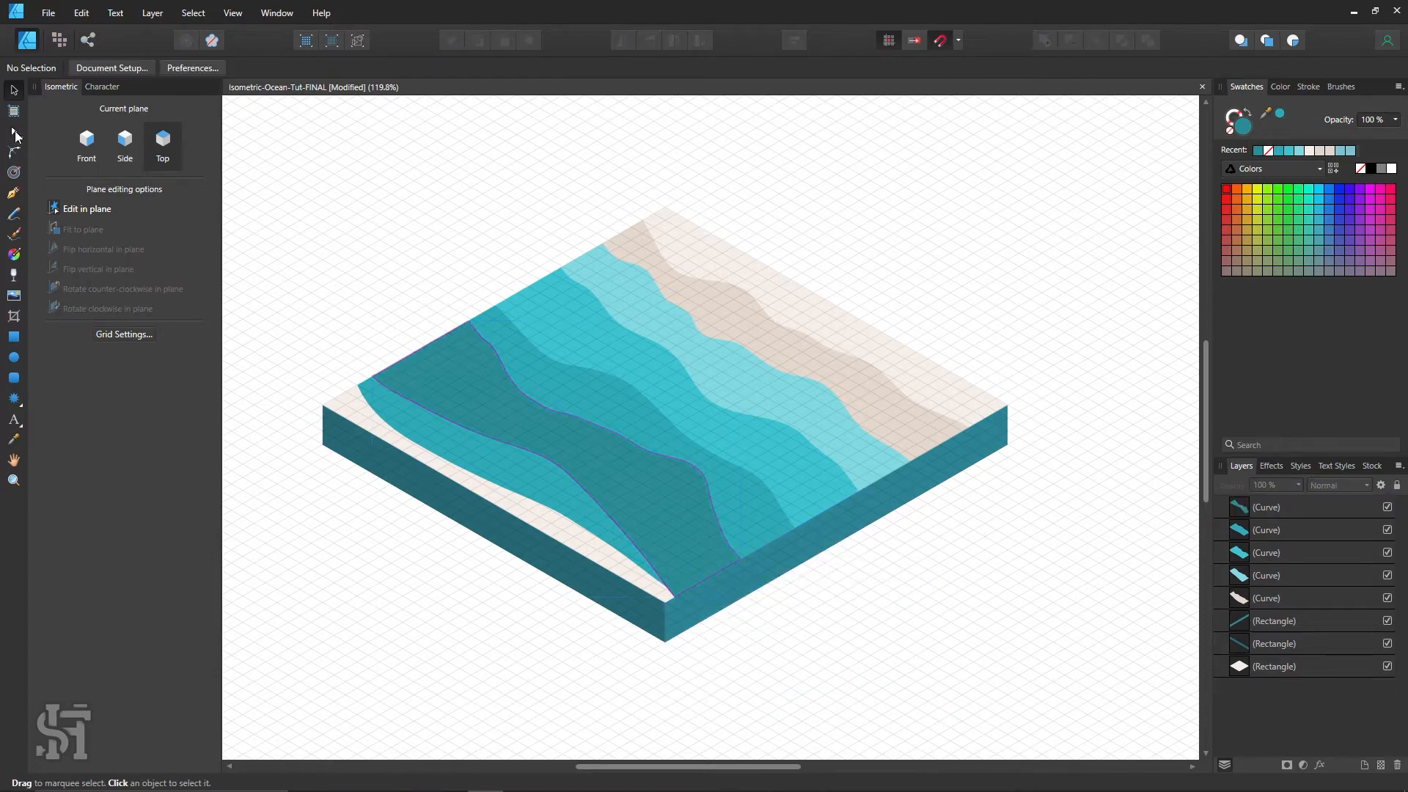
Smooth the bulge in the newest teal water shape's upper edge near the front-right side by adjusting its nodes.
click(636, 555)
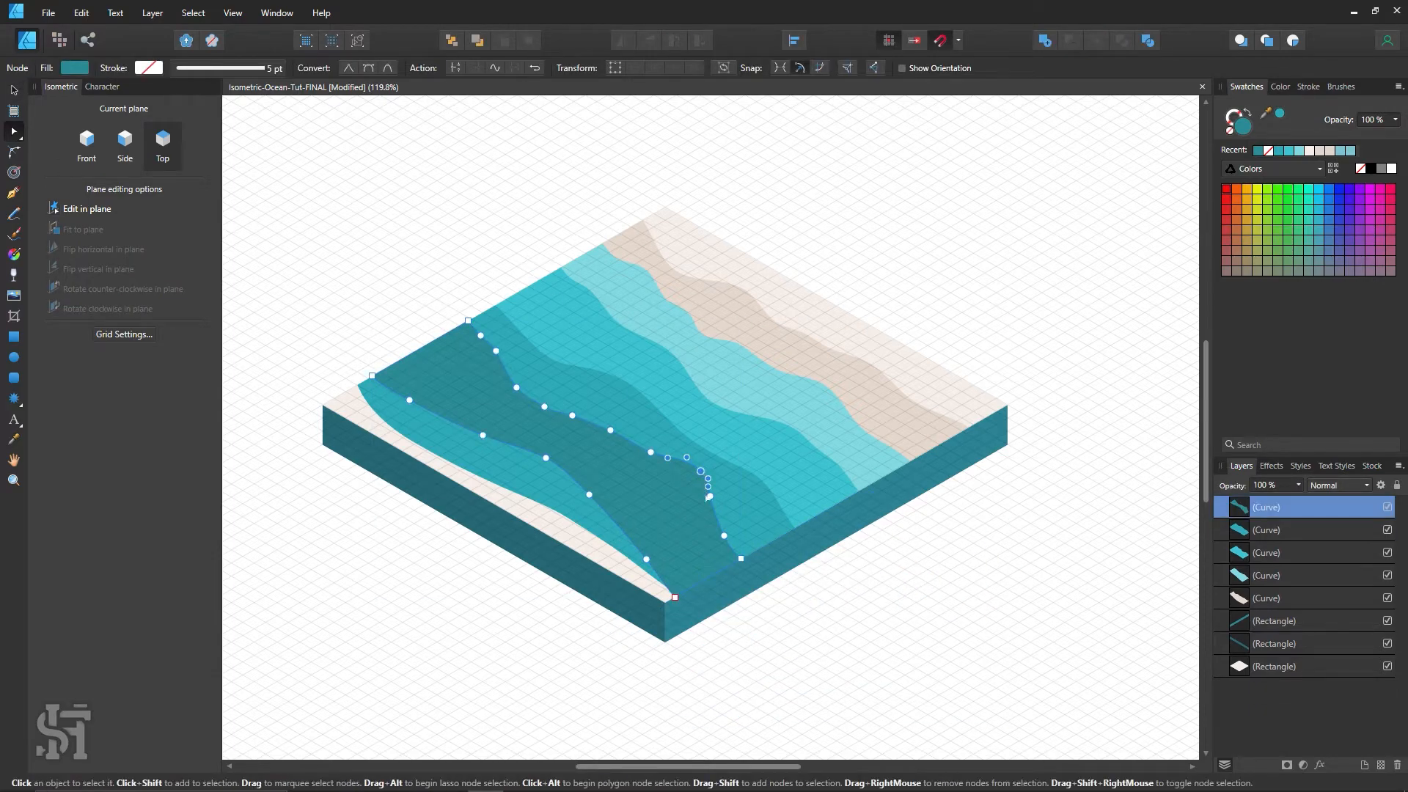
key(ctrl+d)
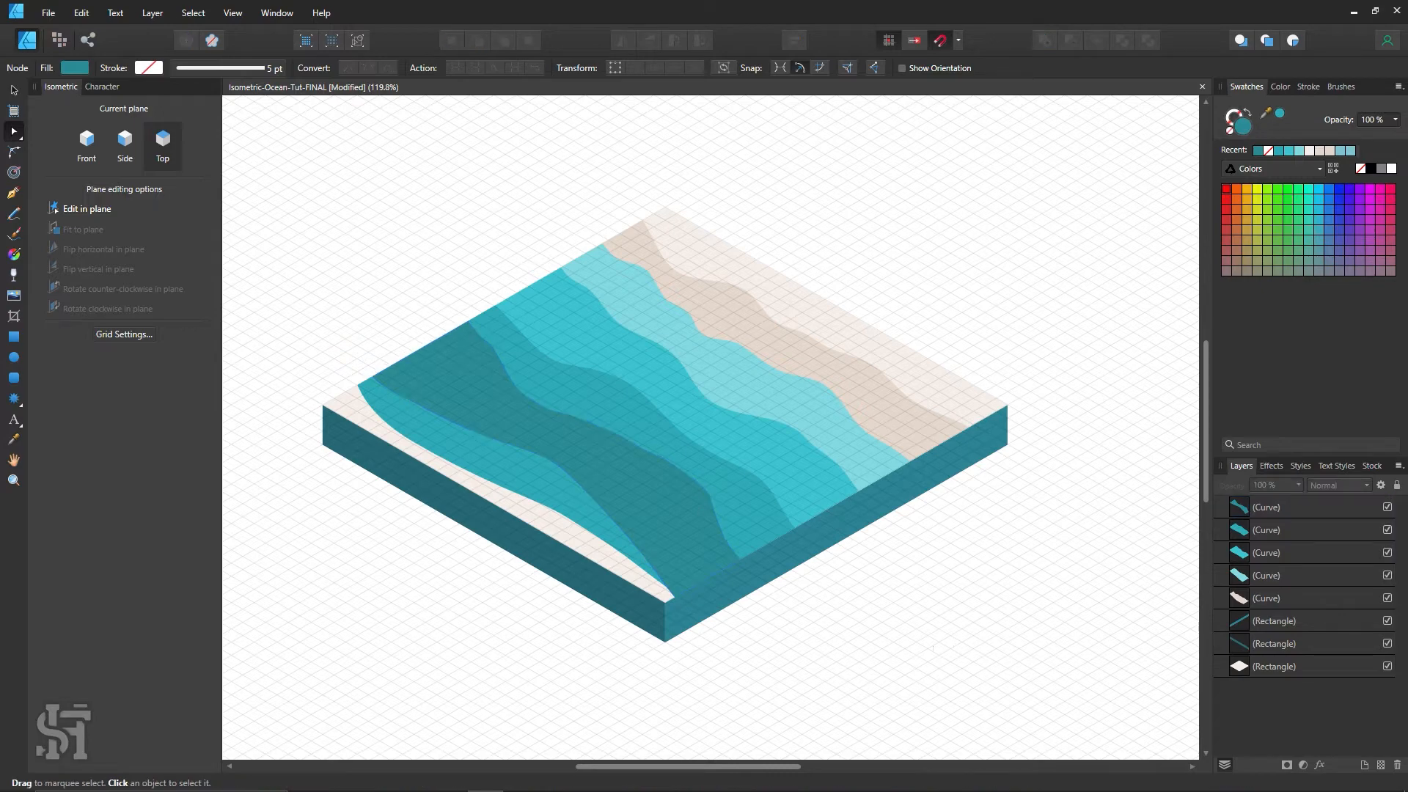
click(707, 516)
click(703, 480)
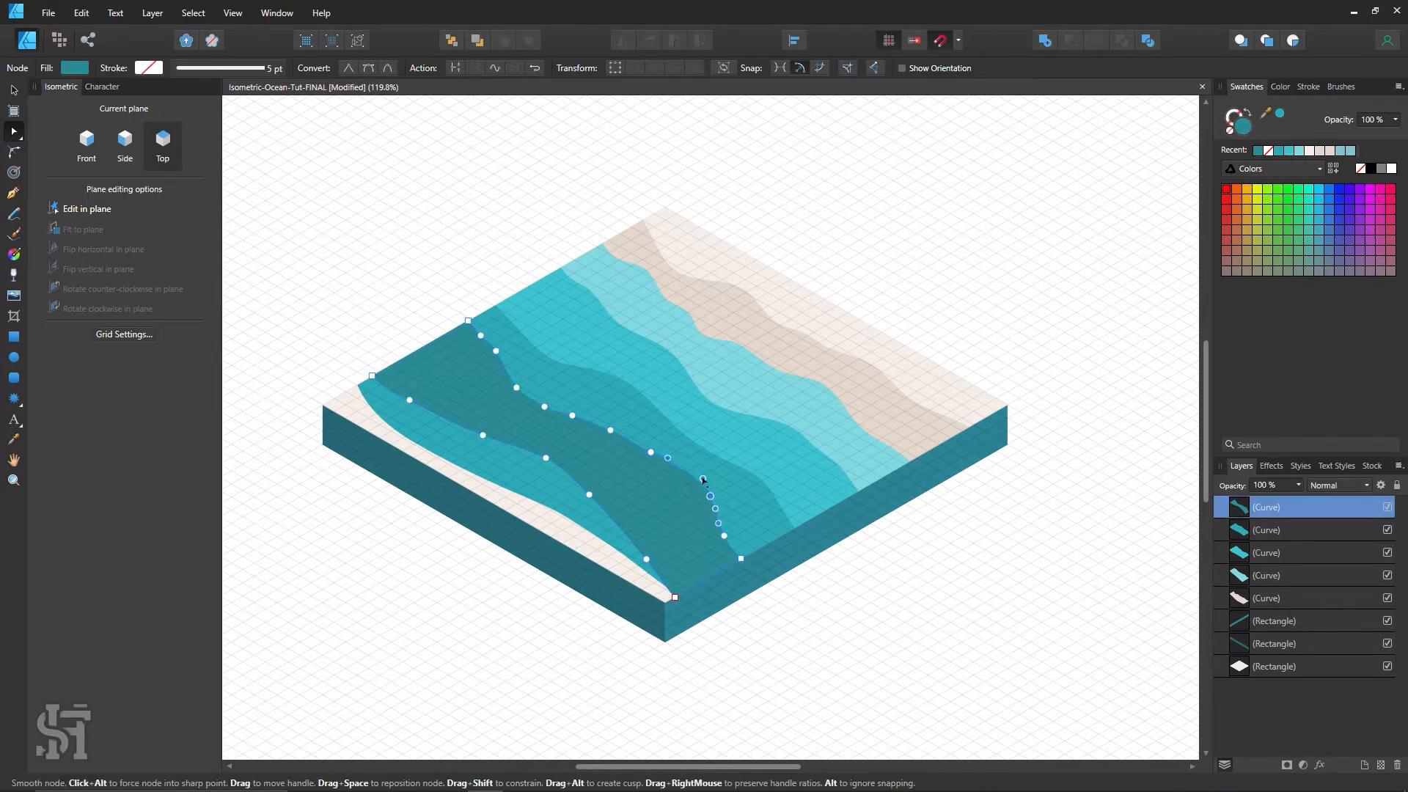
key(ctrl+d)
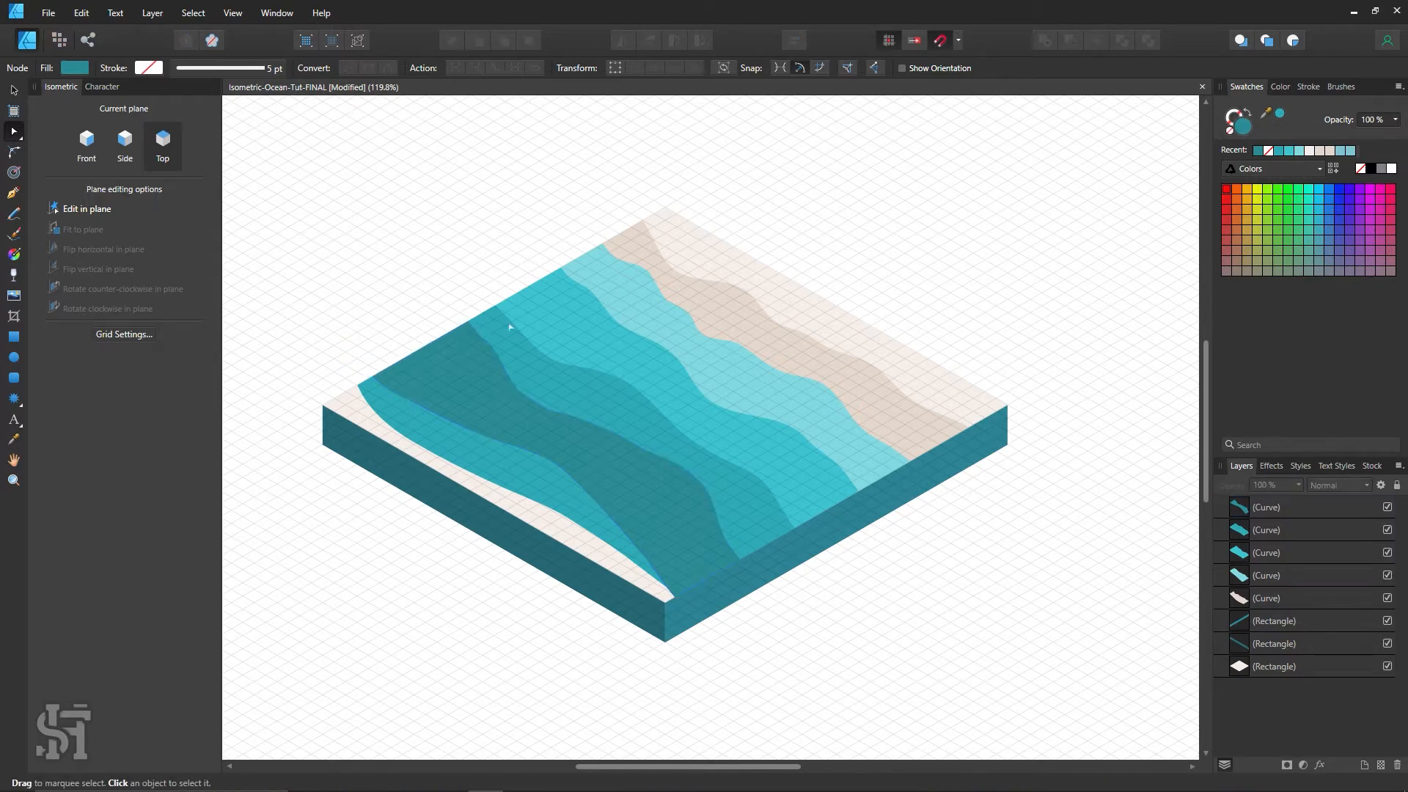
Draw a closed wavy freehand outline over the front-left part of the block, overhanging its back-left and front-right edges.
click(15, 213)
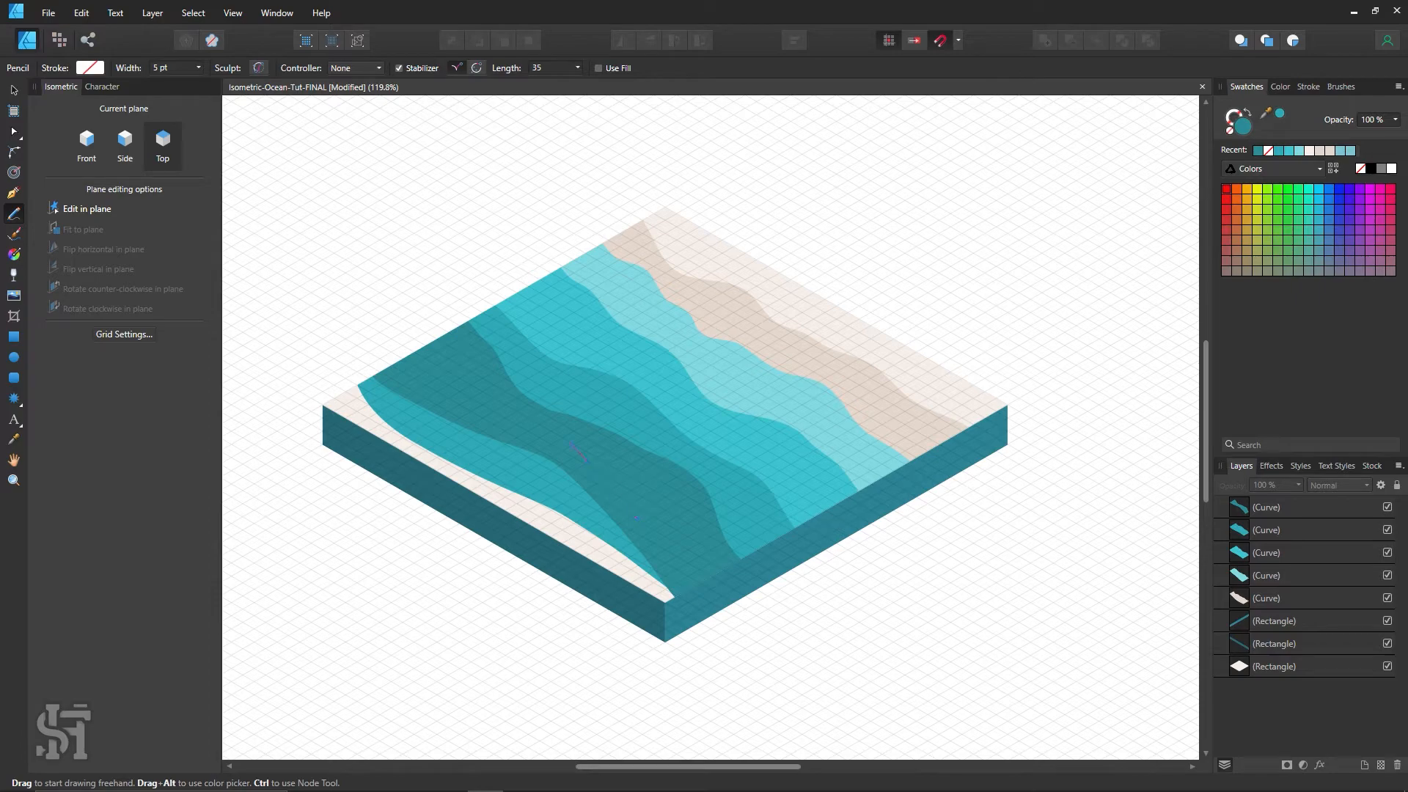
drag(637, 519, 533, 442)
key(Delete)
drag(754, 604, 694, 569)
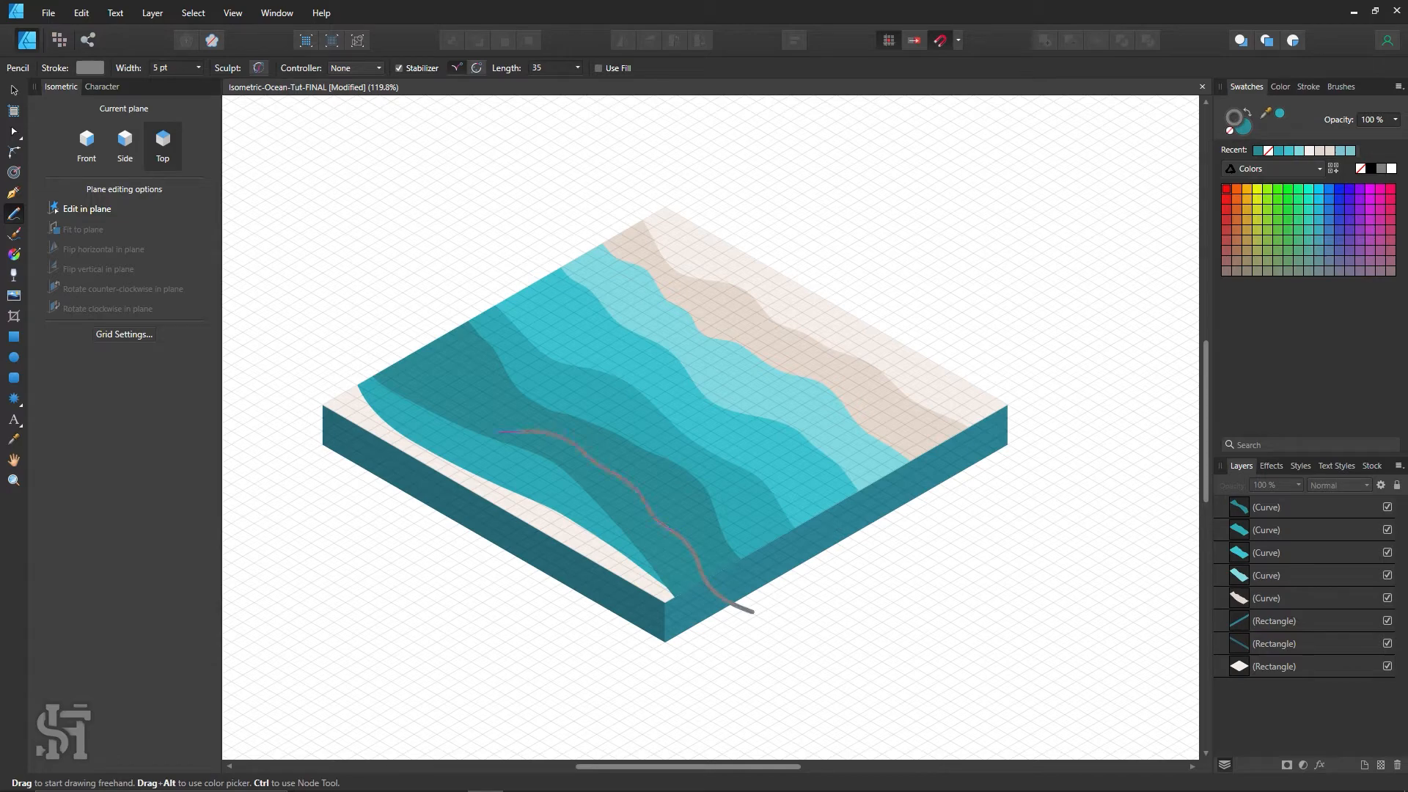
drag(416, 376, 375, 314)
mouse_move(293, 392)
mouse_down()
mouse_move(294, 423)
mouse_move(419, 475)
mouse_move(613, 609)
mouse_move(737, 628)
mouse_move(750, 583)
mouse_up()
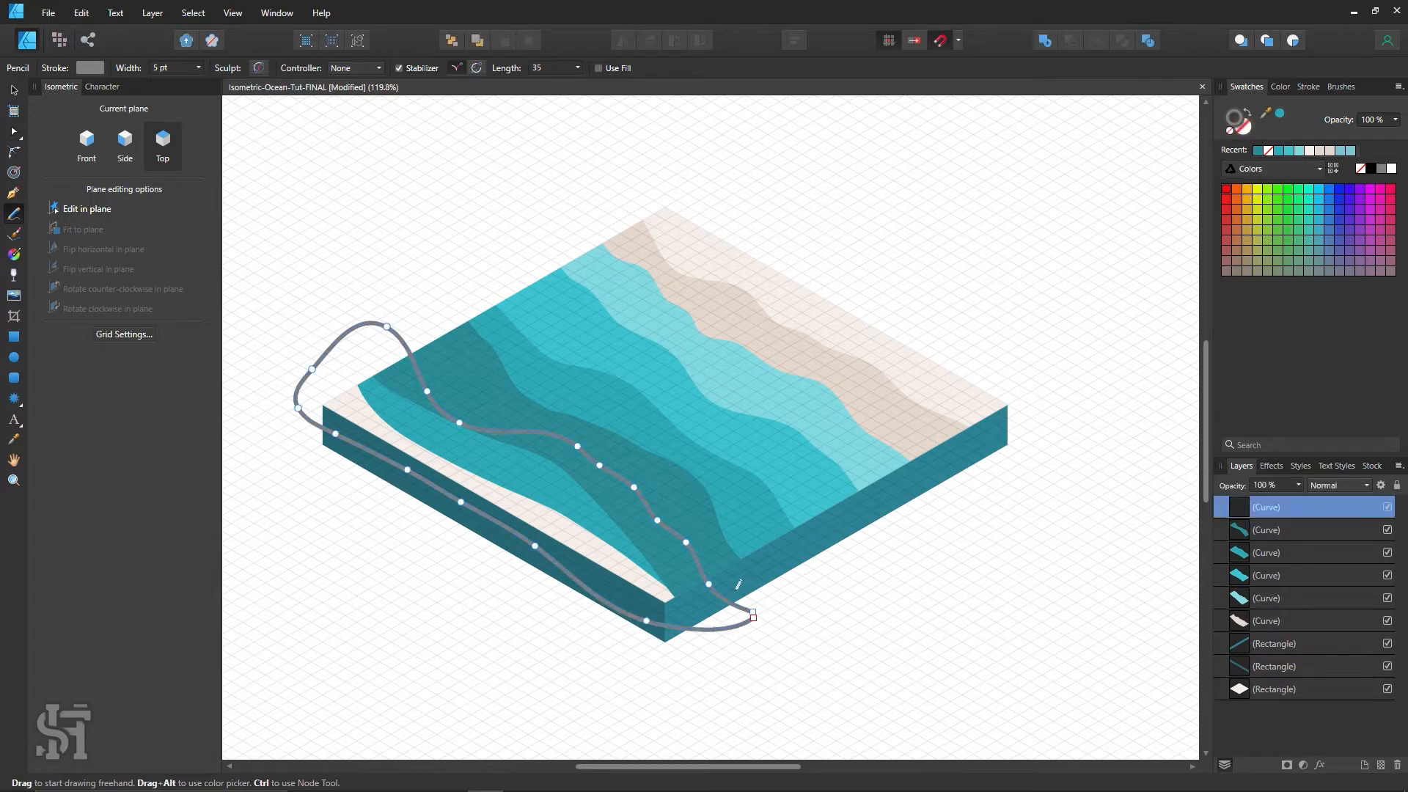
Sample the block's front-left side color for the new outline and swap it from stroke to fill.
key(i)
click(556, 548)
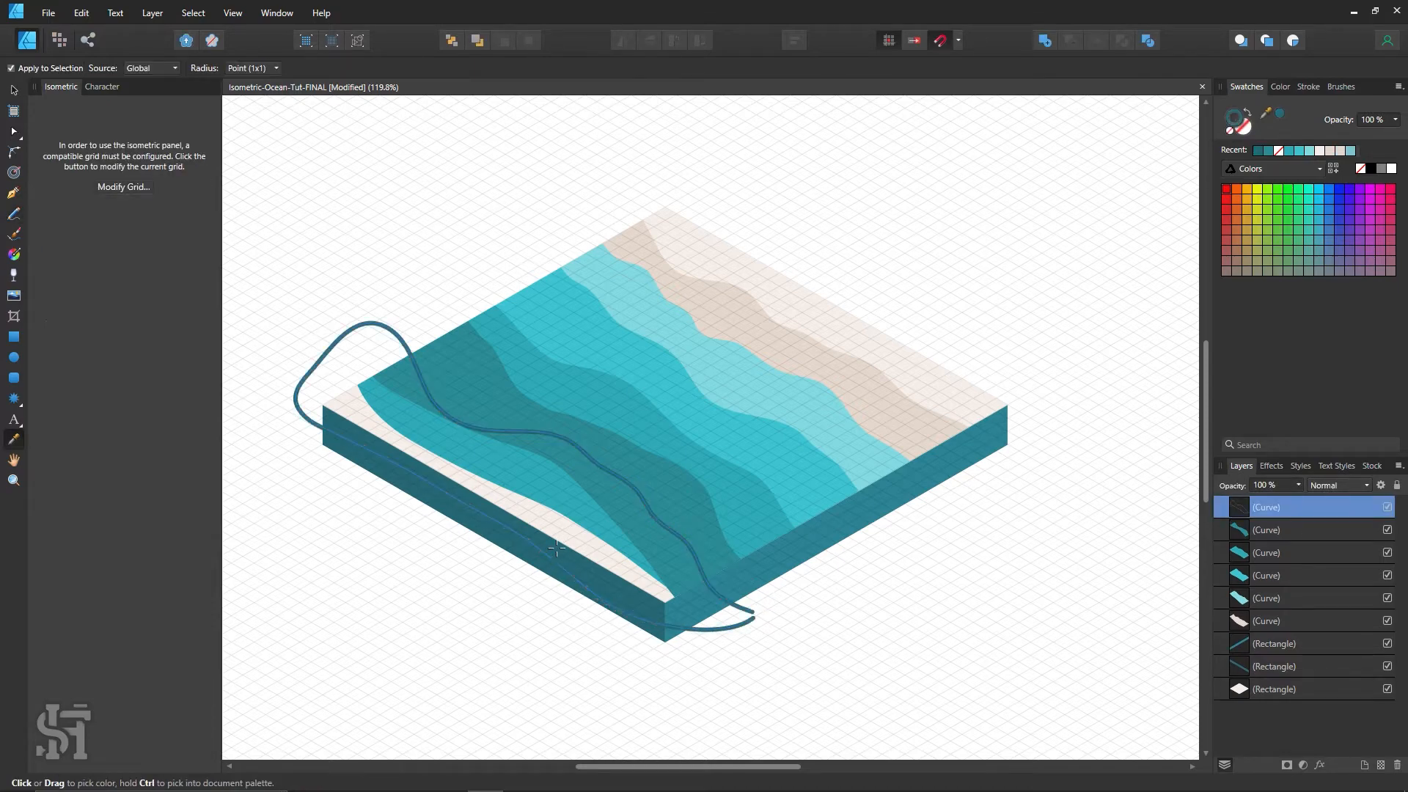
click(1249, 112)
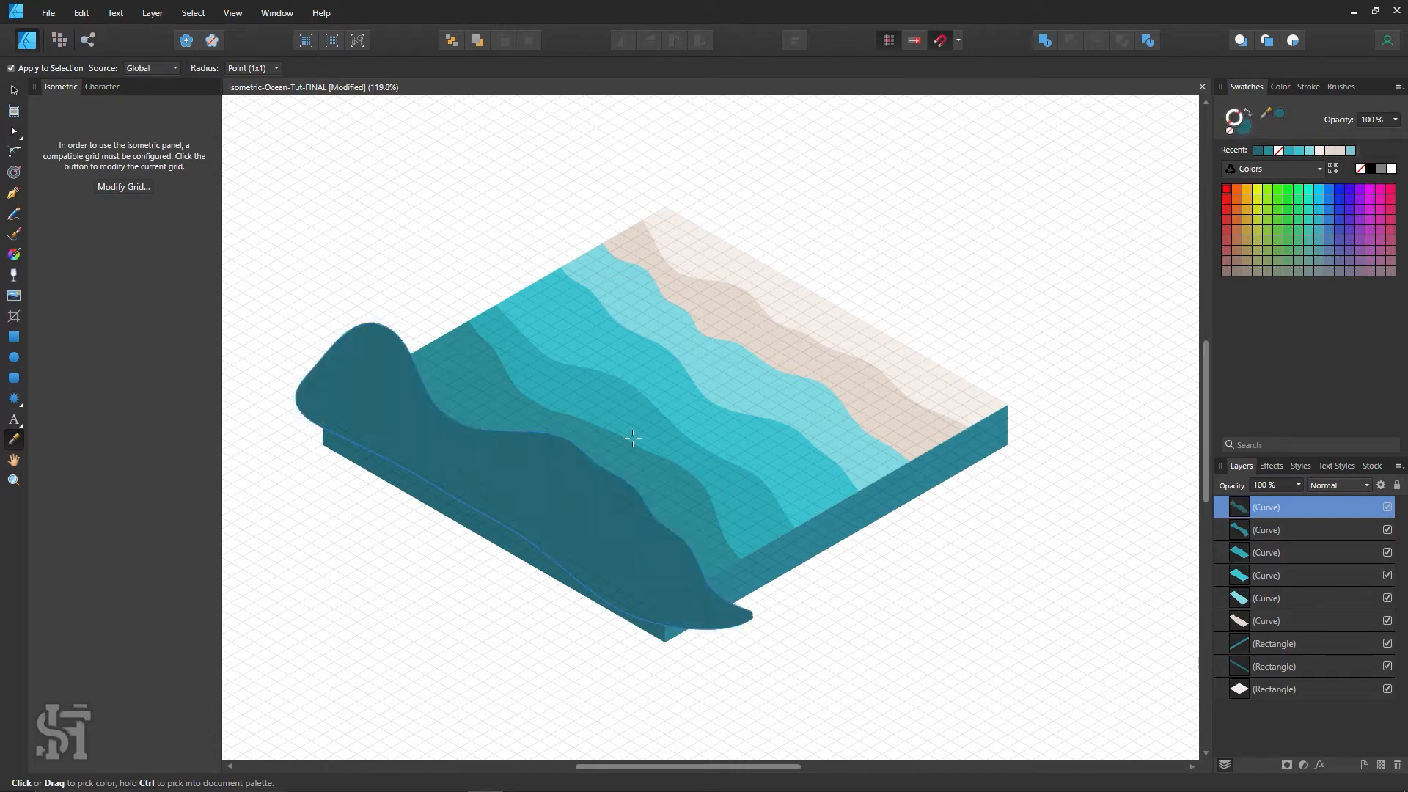
key(n)
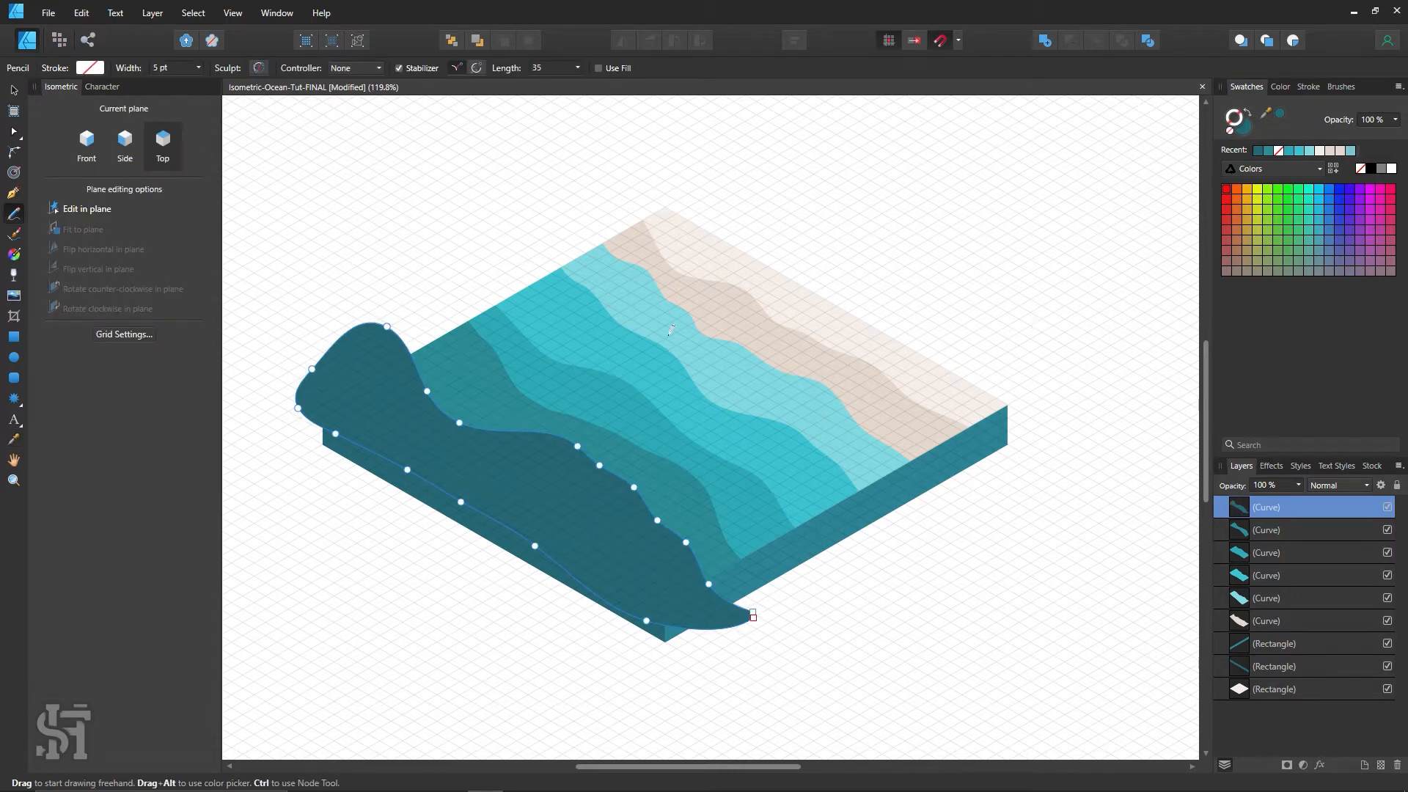
Recolor the front water shape with a darkened version of the neighbouring teal and remove its stroke.
key(i)
click(1247, 112)
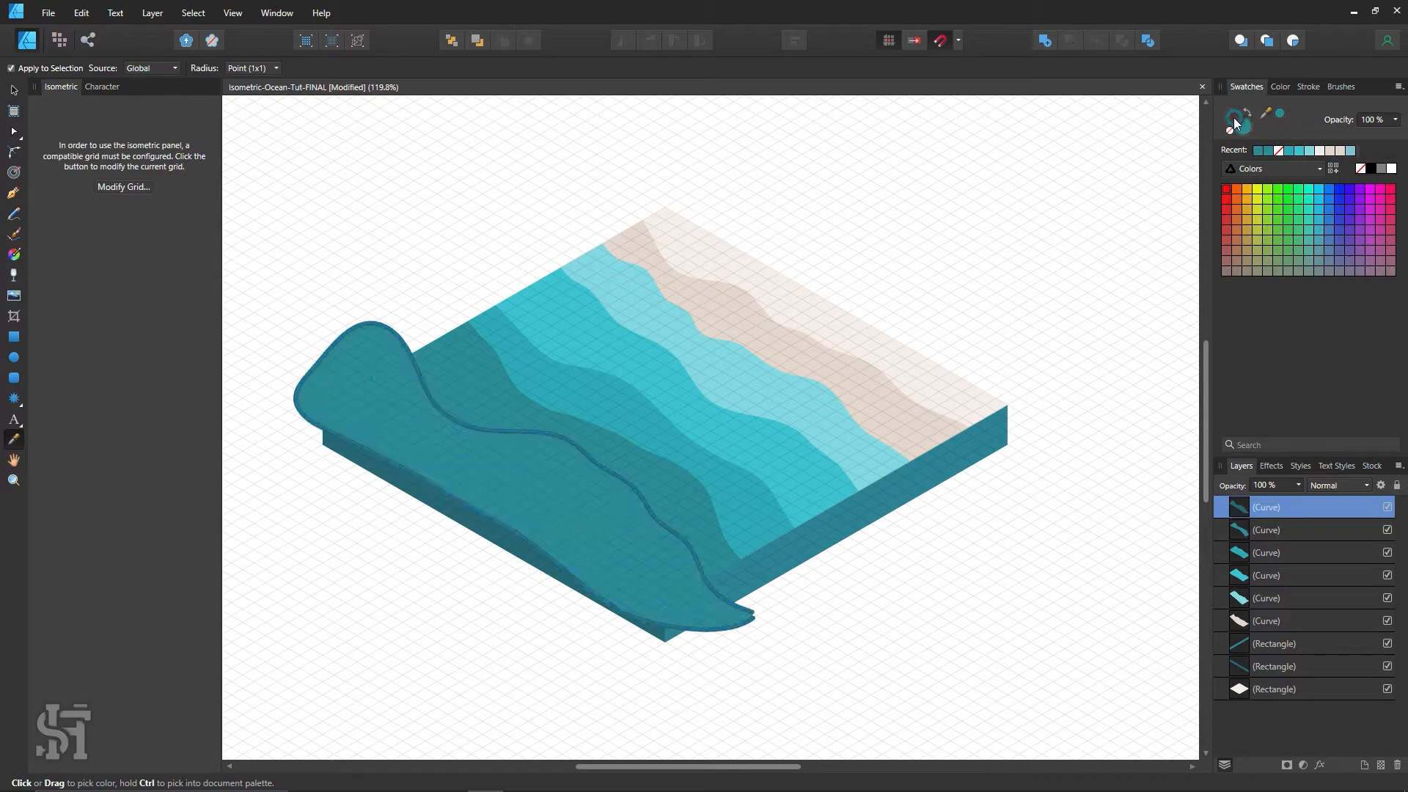
click(1230, 131)
click(1245, 128)
double_click(1247, 131)
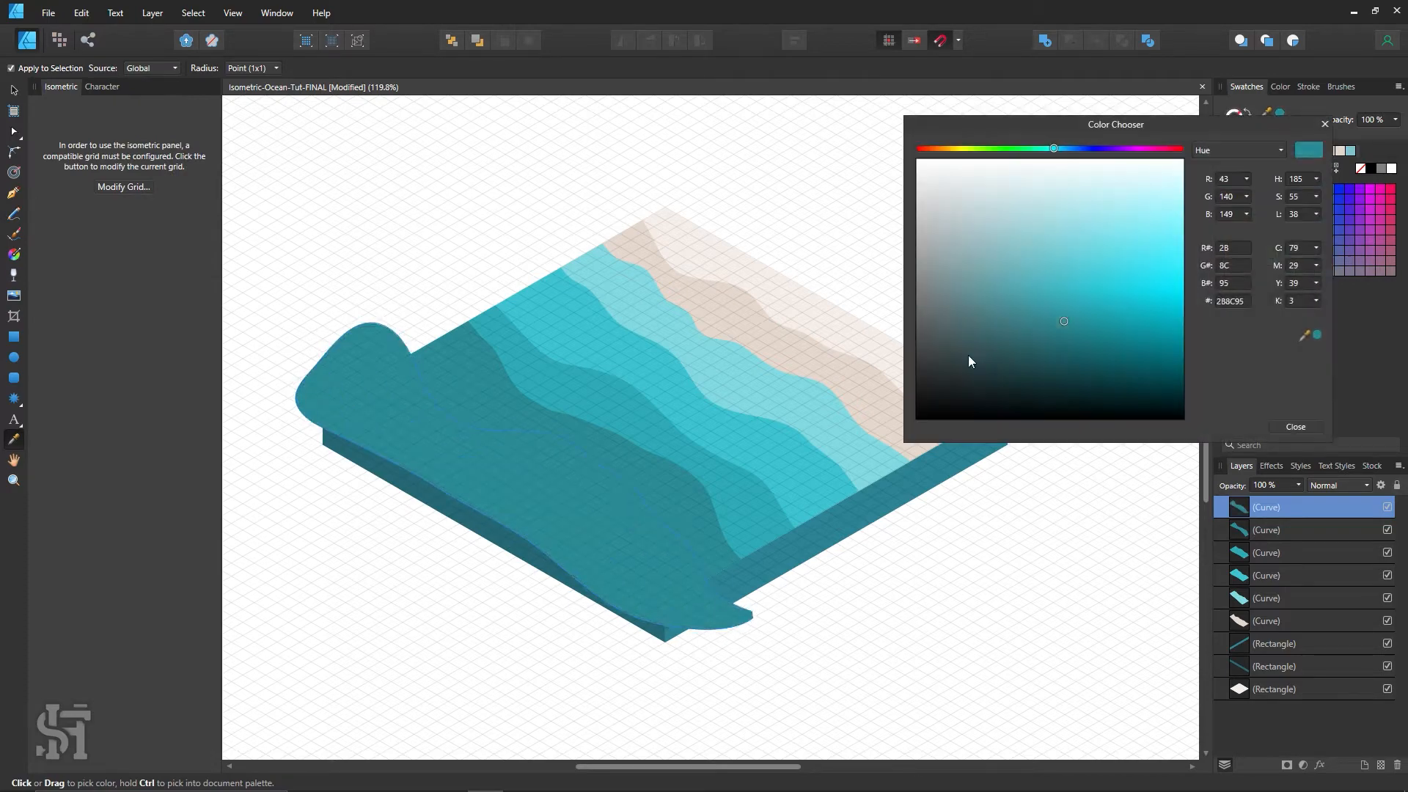
drag(1070, 324, 1058, 334)
click(1295, 427)
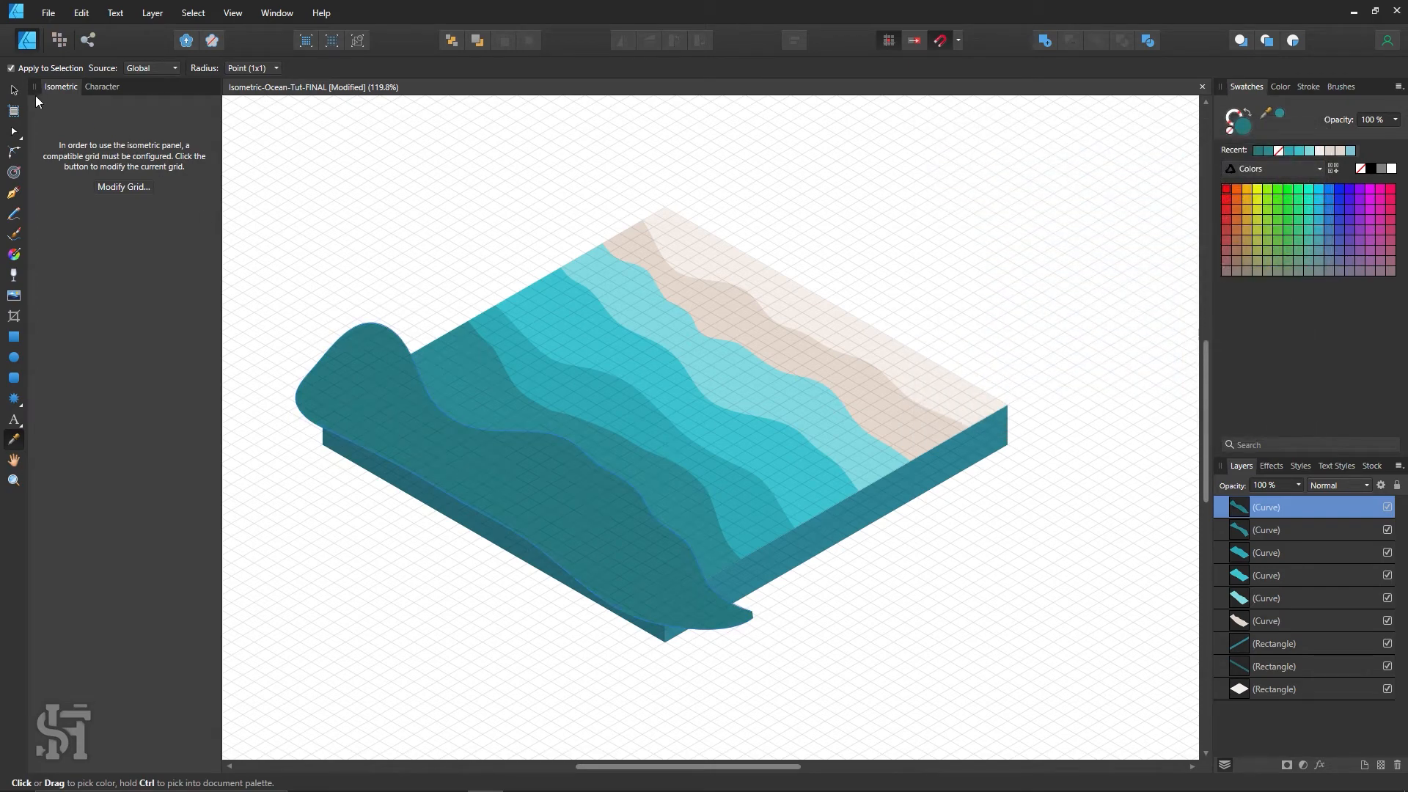
Draw a rectangle outside the back-left edge over the front water shape's overhang and copy it to the front-right edge.
click(13, 90)
click(449, 215)
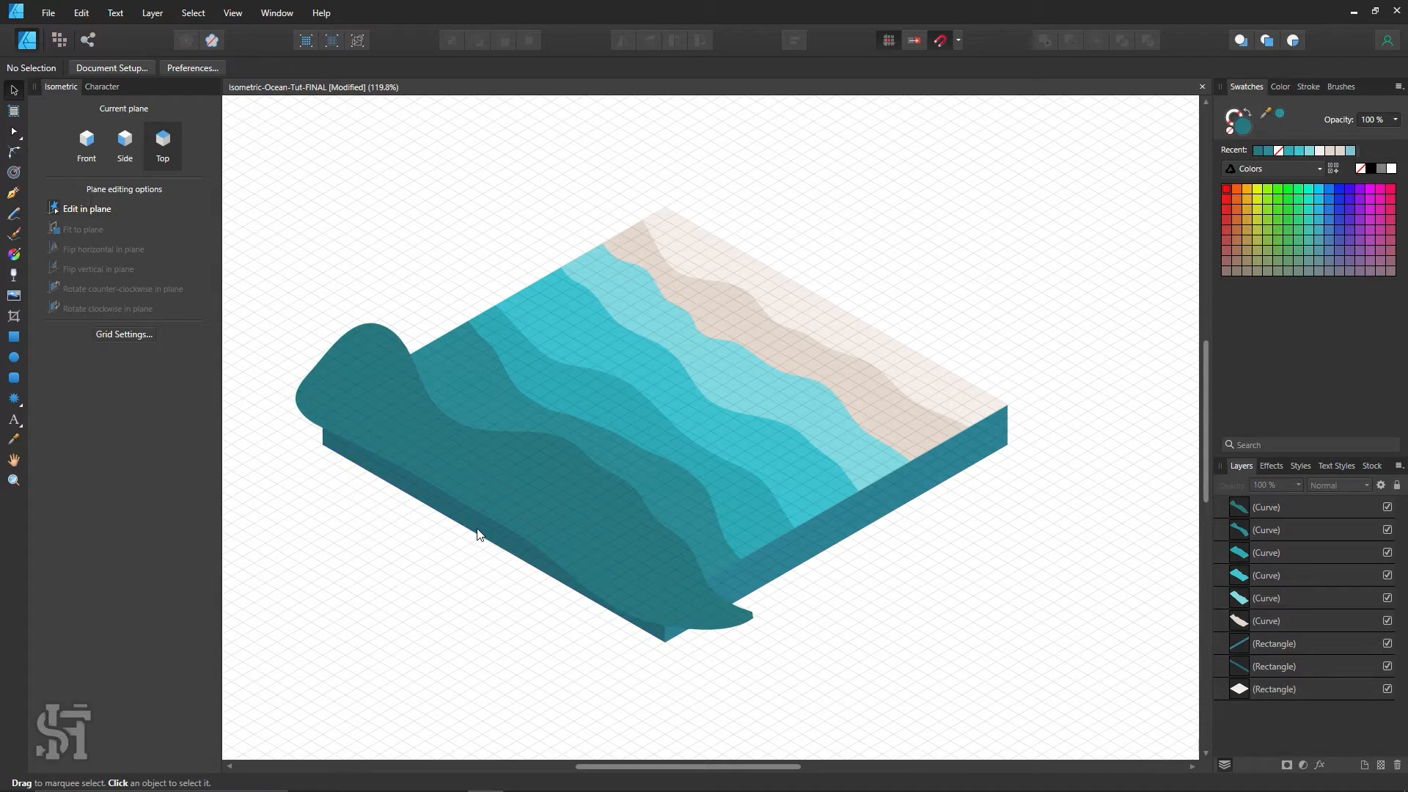
click(14, 337)
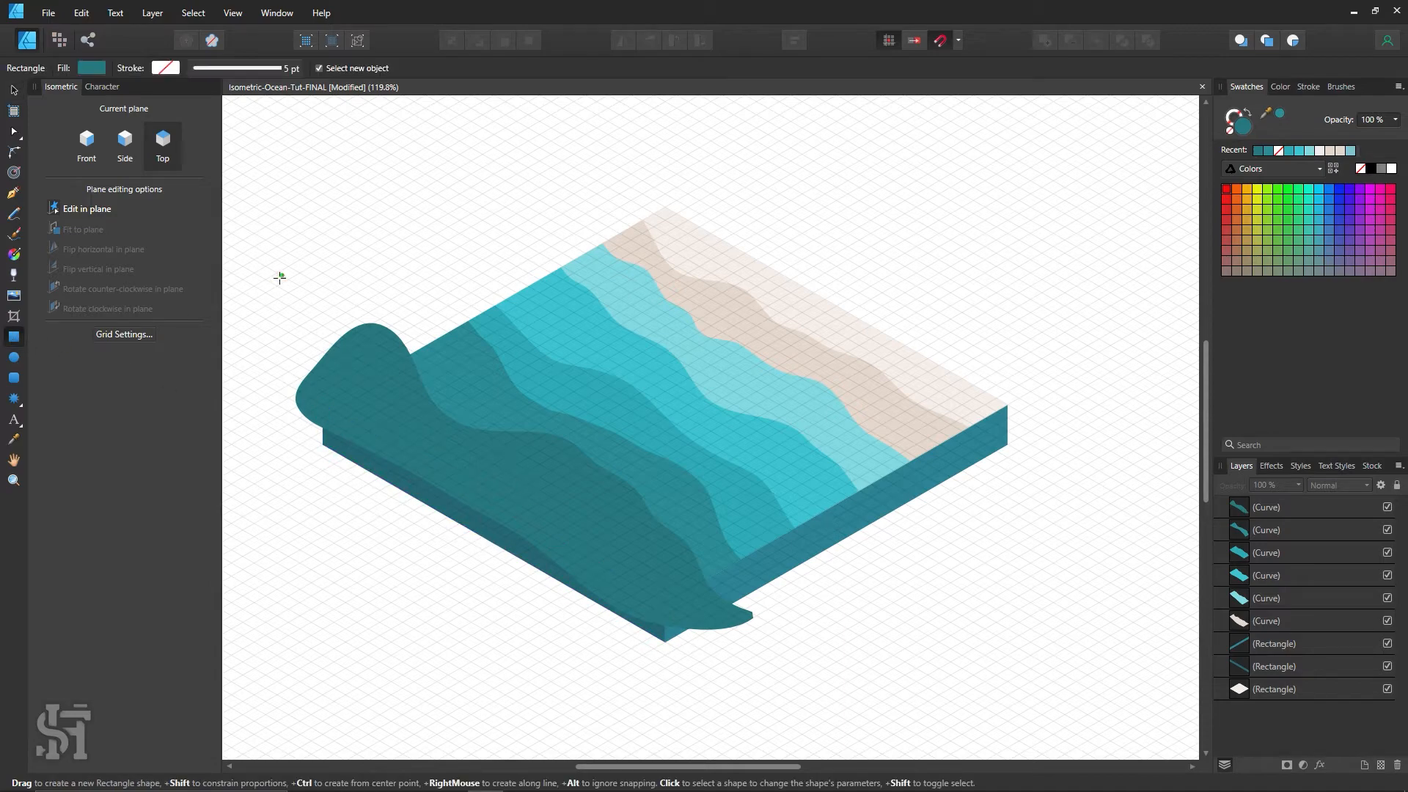
drag(389, 209, 270, 436)
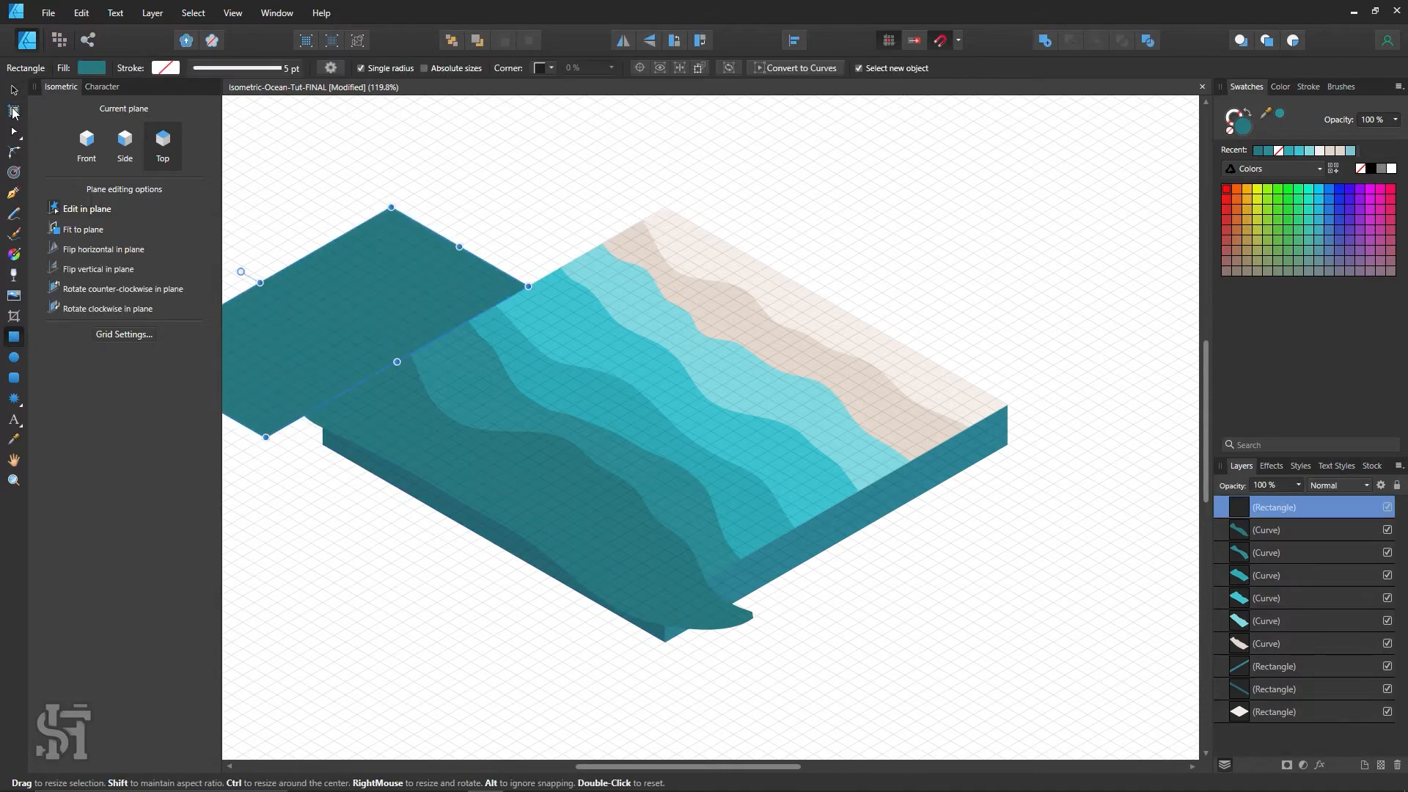
key(v)
mouse_move(418, 305)
mouse_down()
mouse_move(902, 620)
mouse_move(853, 613)
mouse_up()
Trim the front water shape with the front-right rectangle, and bring the back-left rectangle to the front and subtract it too.
shift+click(600, 547)
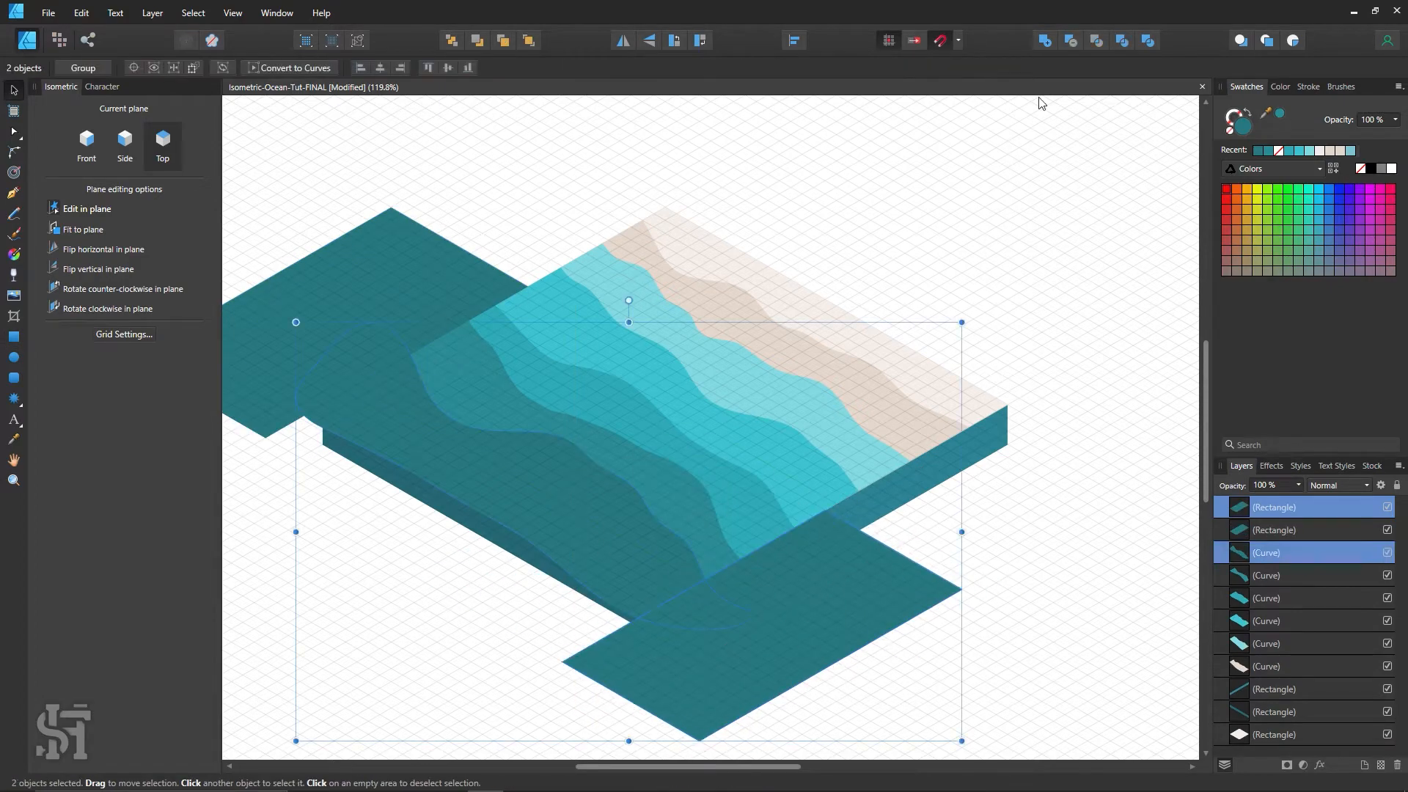
click(1070, 40)
click(389, 309)
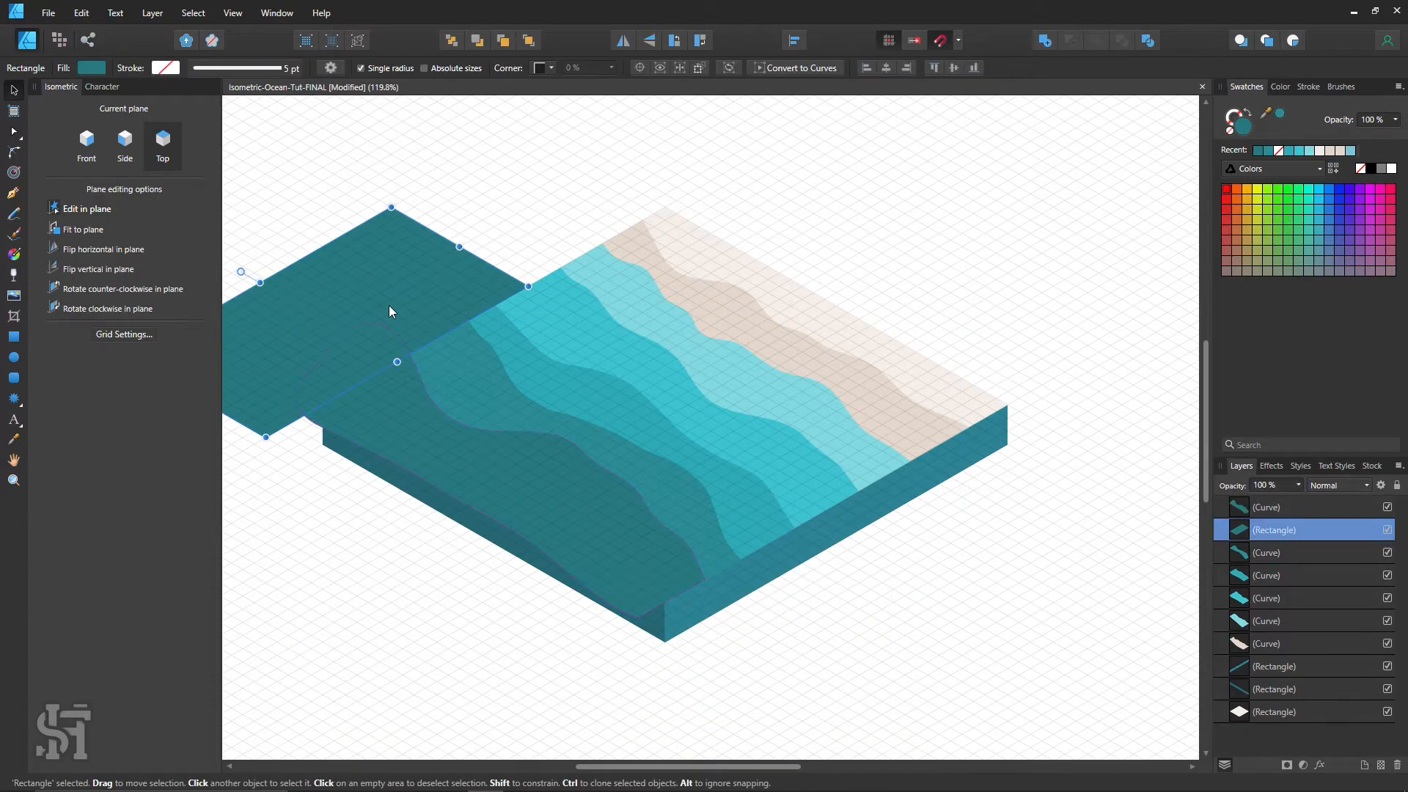
key(ctrl+shift+])
shift+click(577, 492)
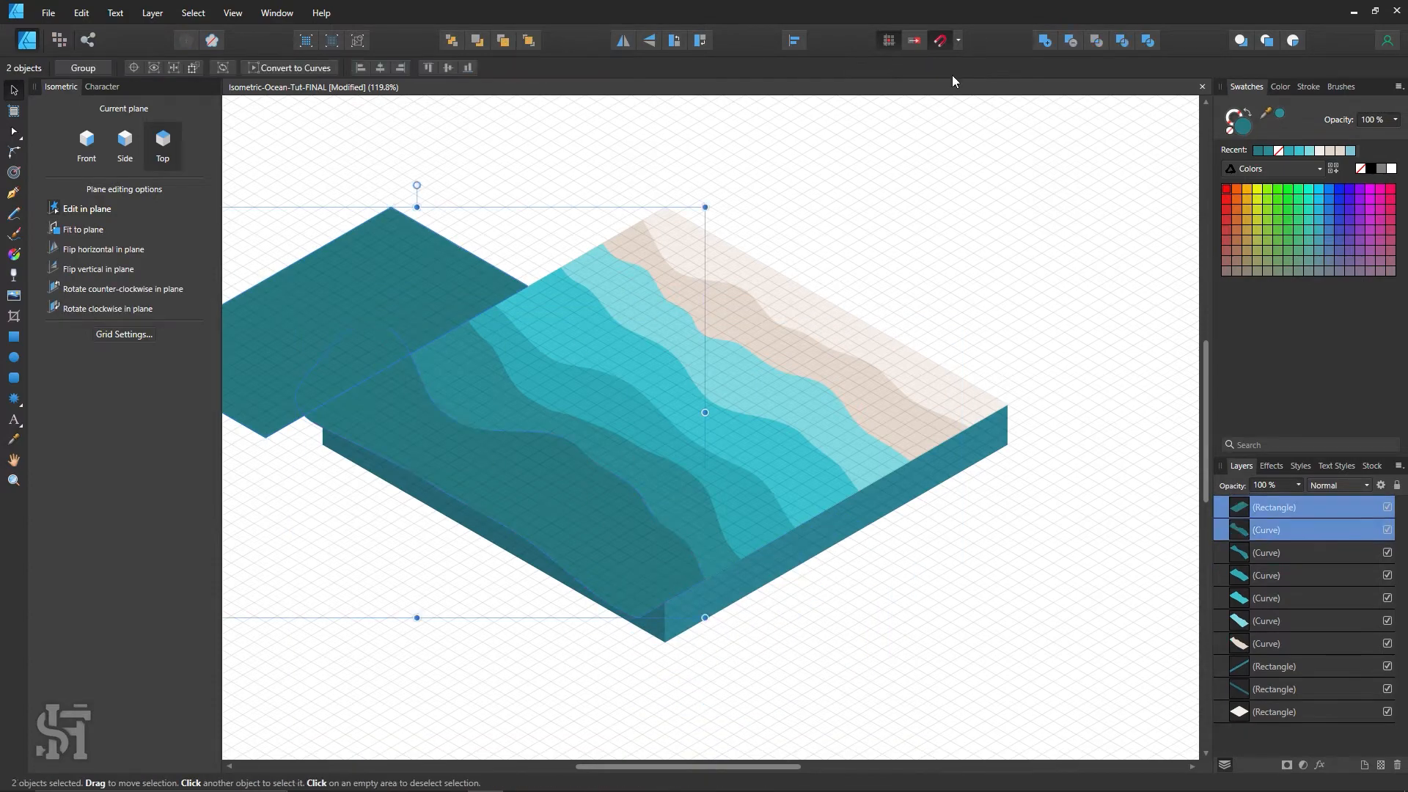
click(1071, 42)
key(ctrl+d)
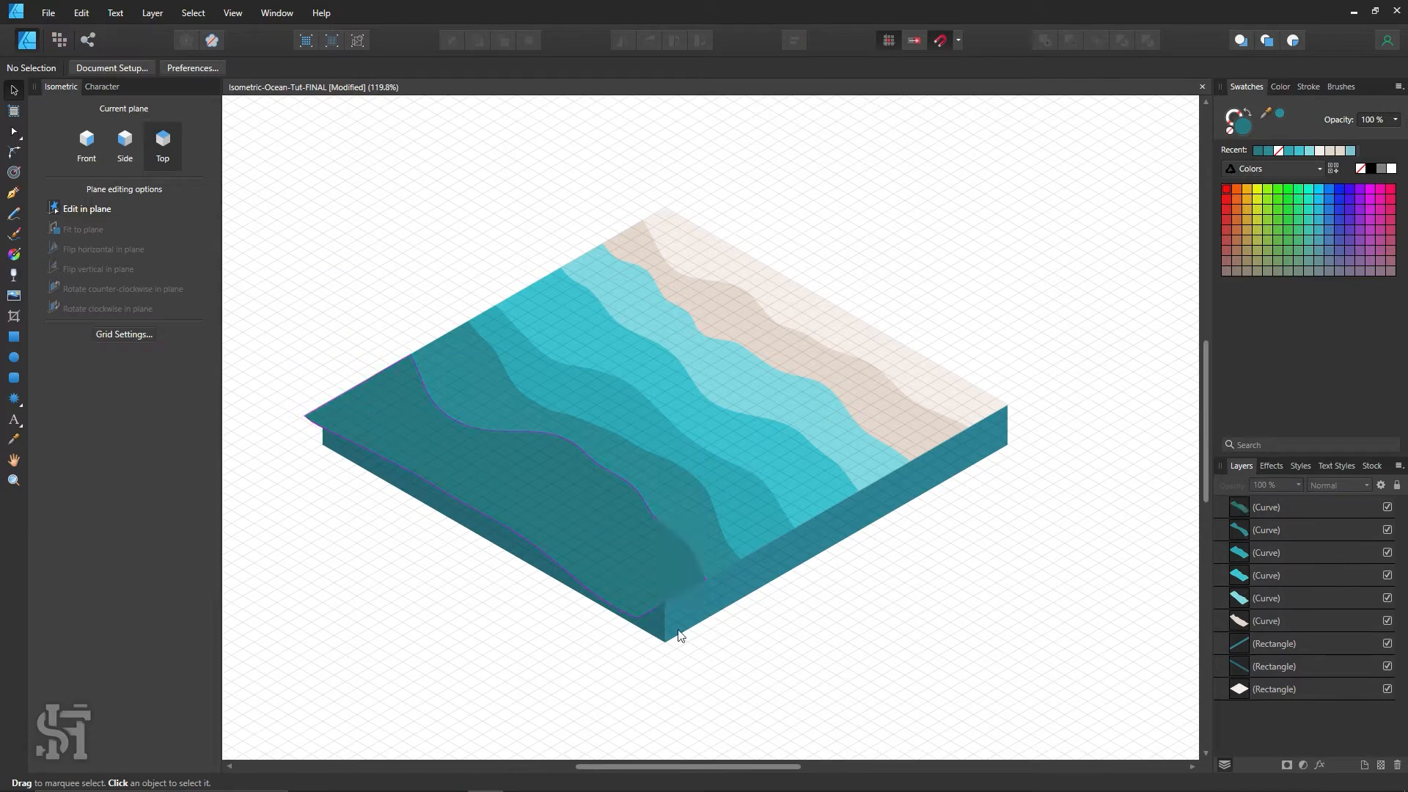
Draw a rectangle along the outside of the block's front-left top edge, covering the front water shape's overhang.
click(10, 342)
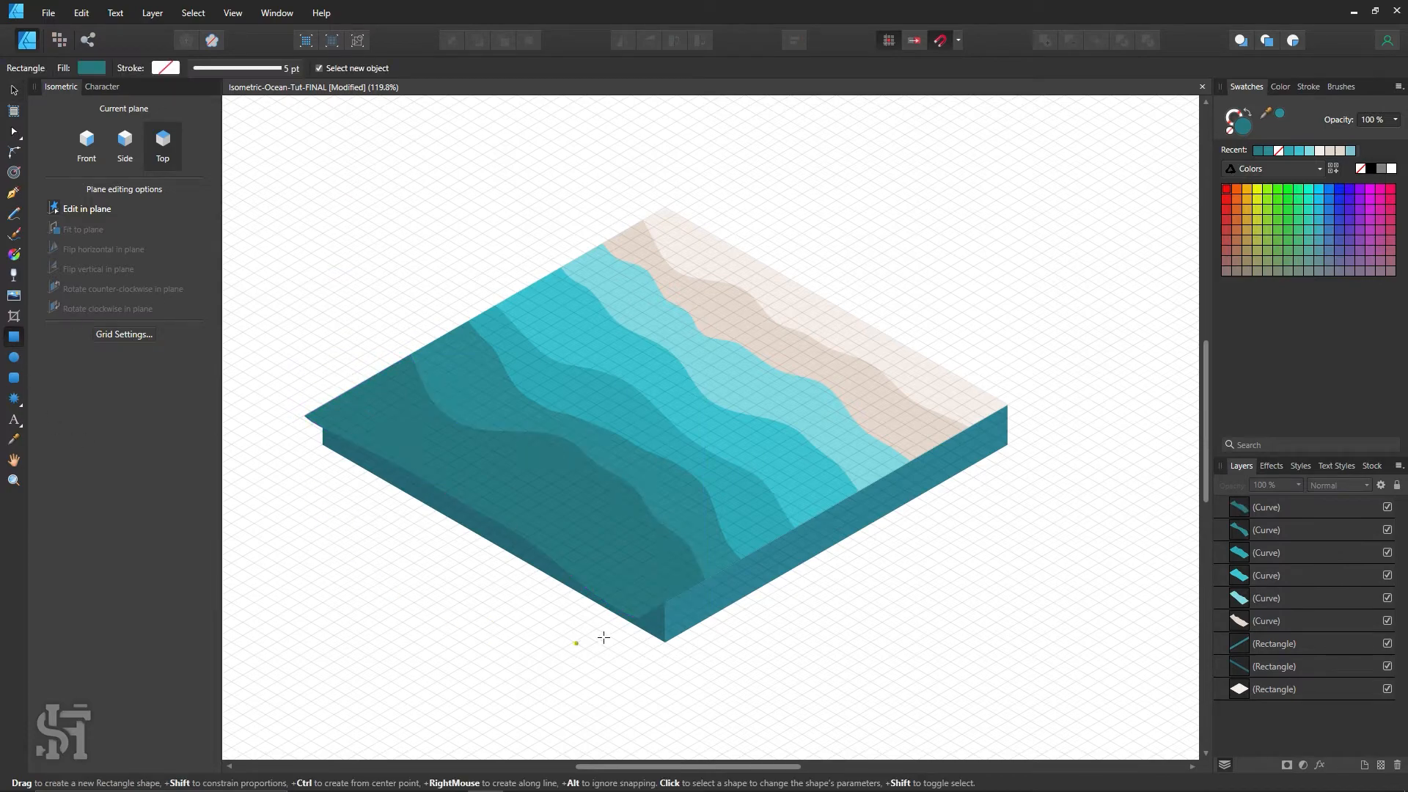
mouse_move(635, 708)
mouse_down()
mouse_move(310, 465)
mouse_move(292, 386)
mouse_up()
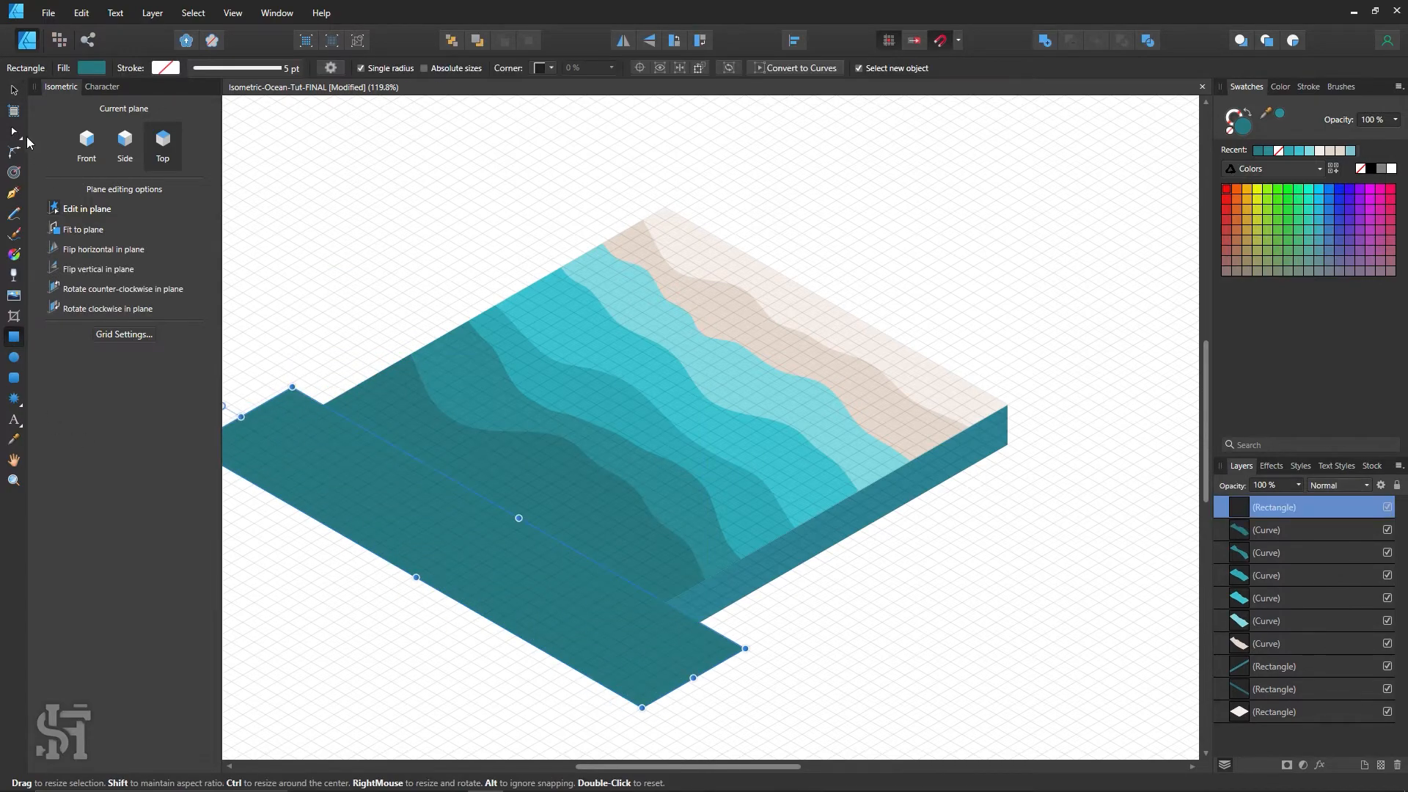
key(v)
drag(663, 563, 600, 485)
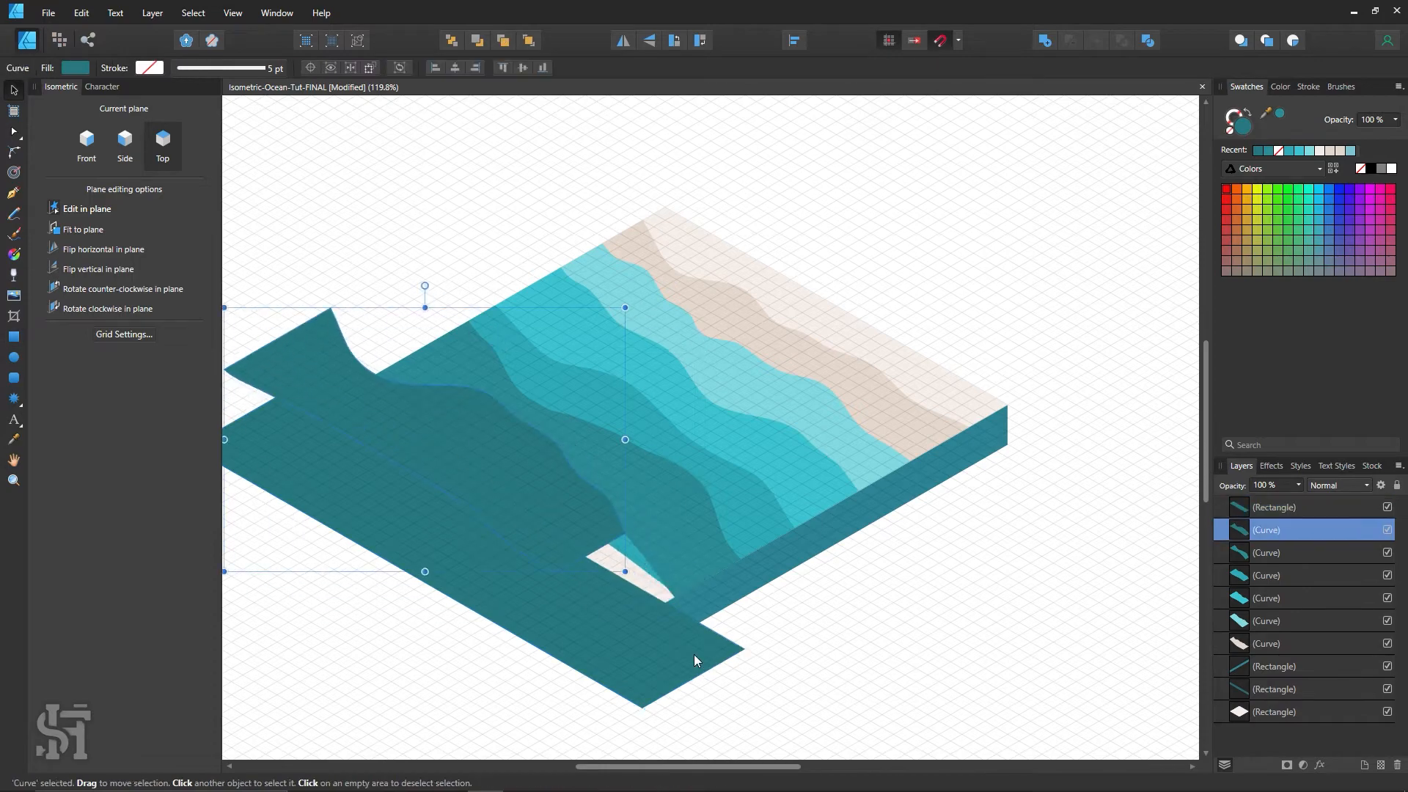
key(ctrl+z)
drag(694, 654, 663, 670)
drag(623, 547, 531, 493)
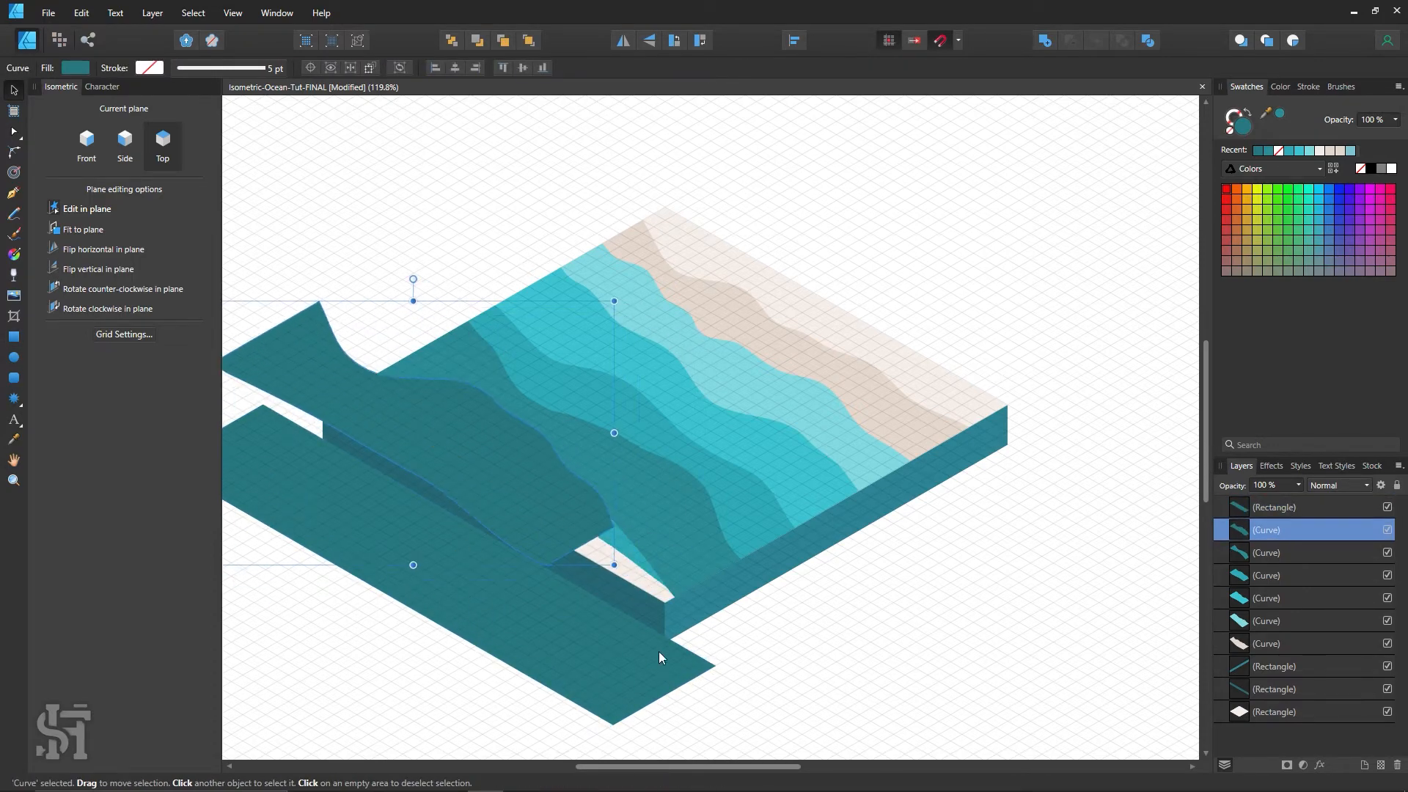
key(ctrl+z)
click(655, 658)
click(823, 641)
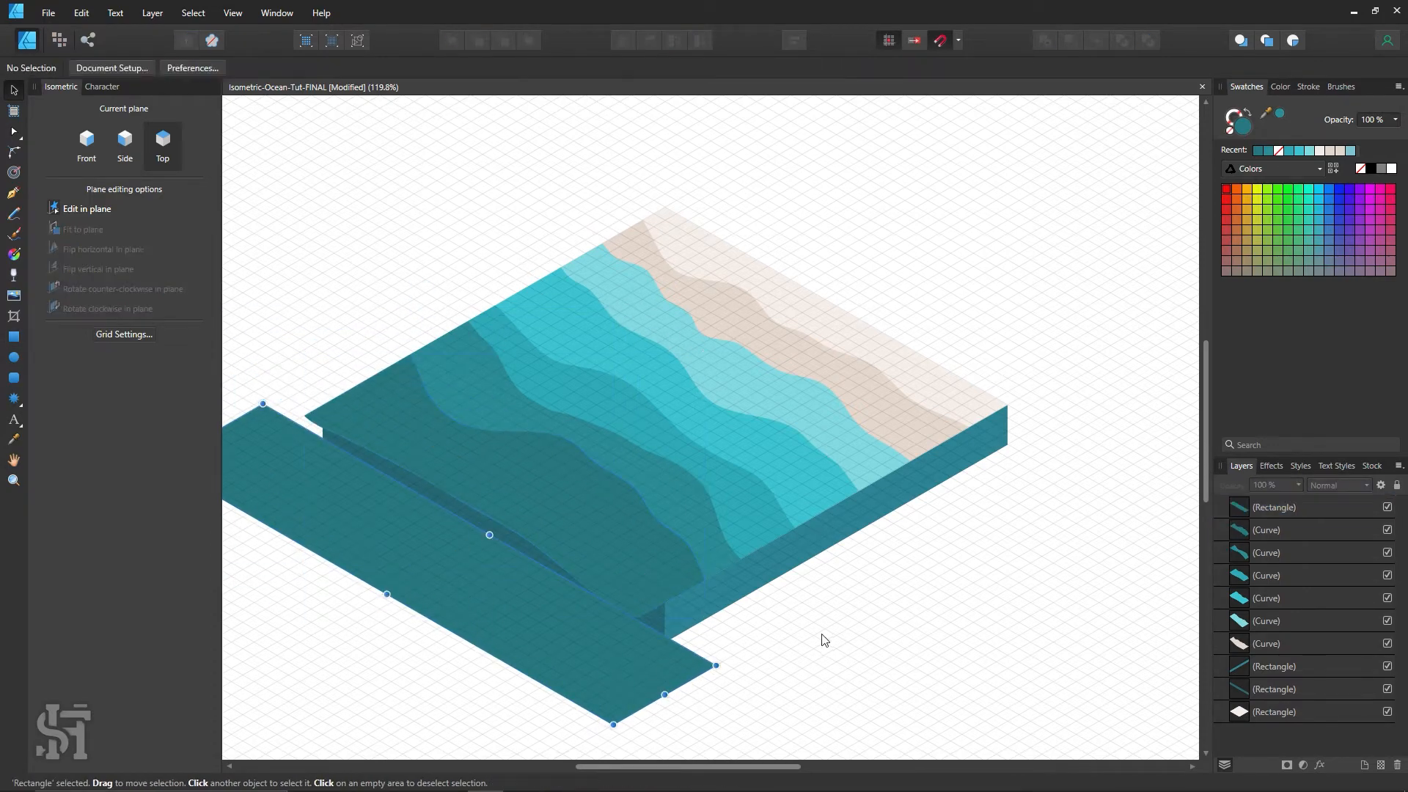
drag(623, 652, 638, 635)
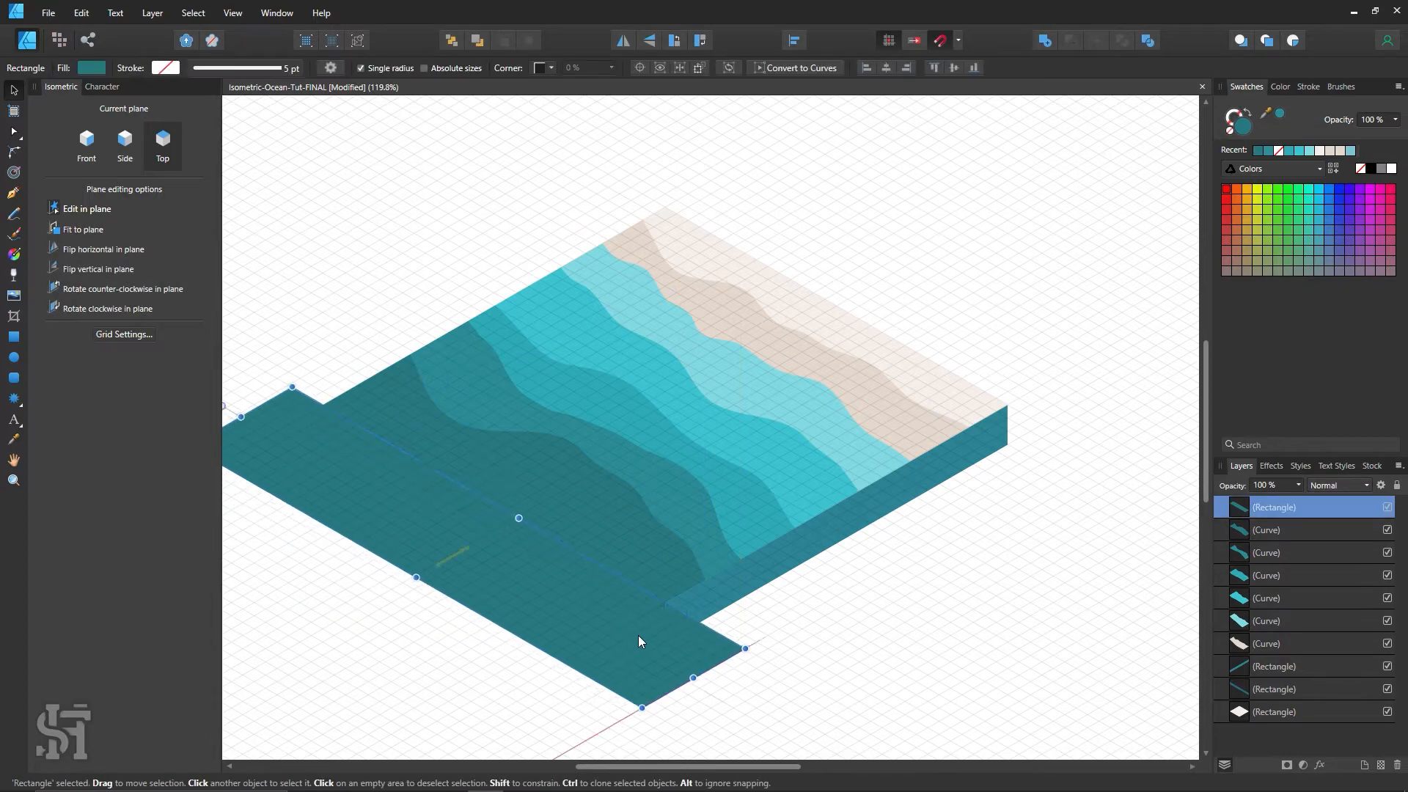
Subtract the front-left rectangle from the front water shape to trim it flush with the block's edge.
shift+click(638, 547)
click(1070, 40)
click(1056, 211)
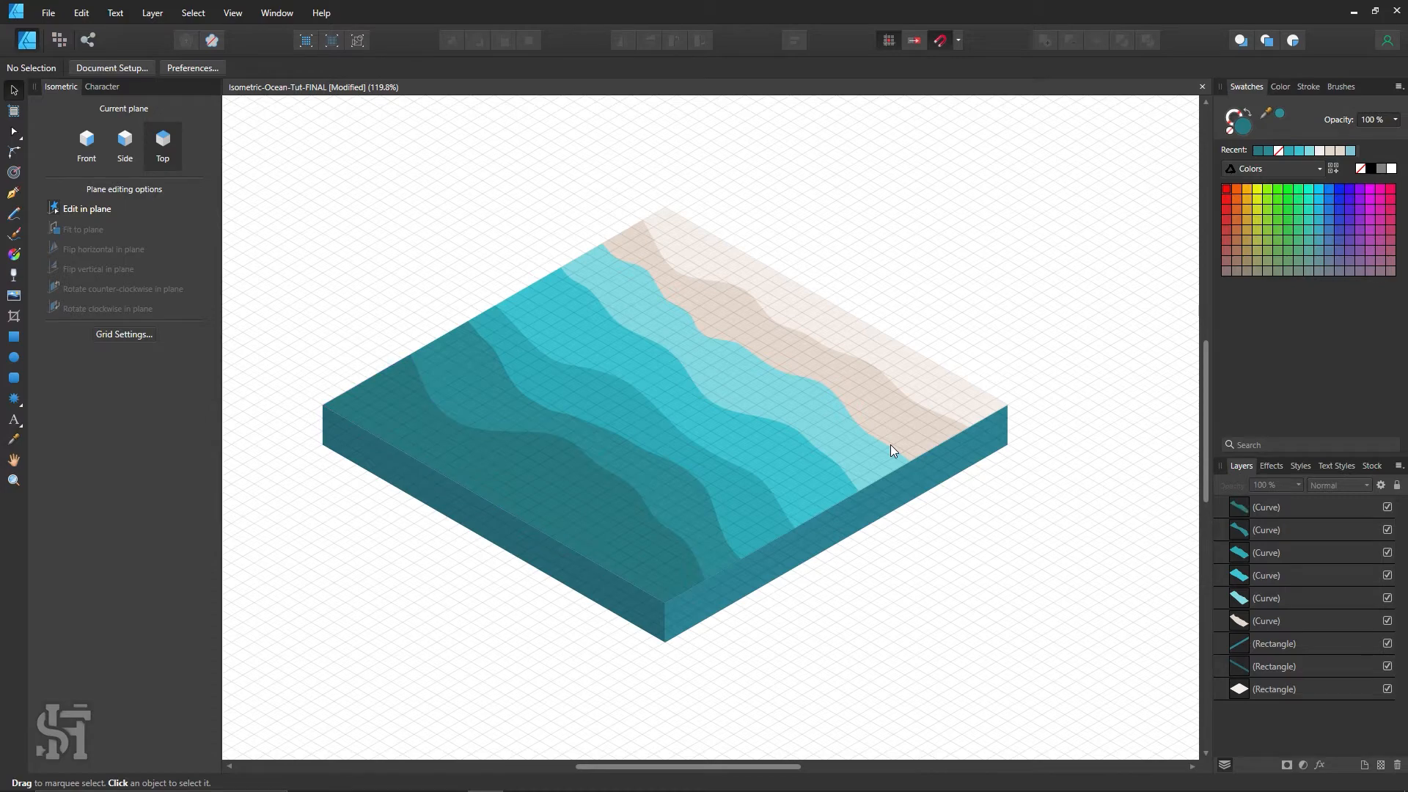
Recolor the block's front-left side with the dark teal sampled from the front water shape.
click(546, 566)
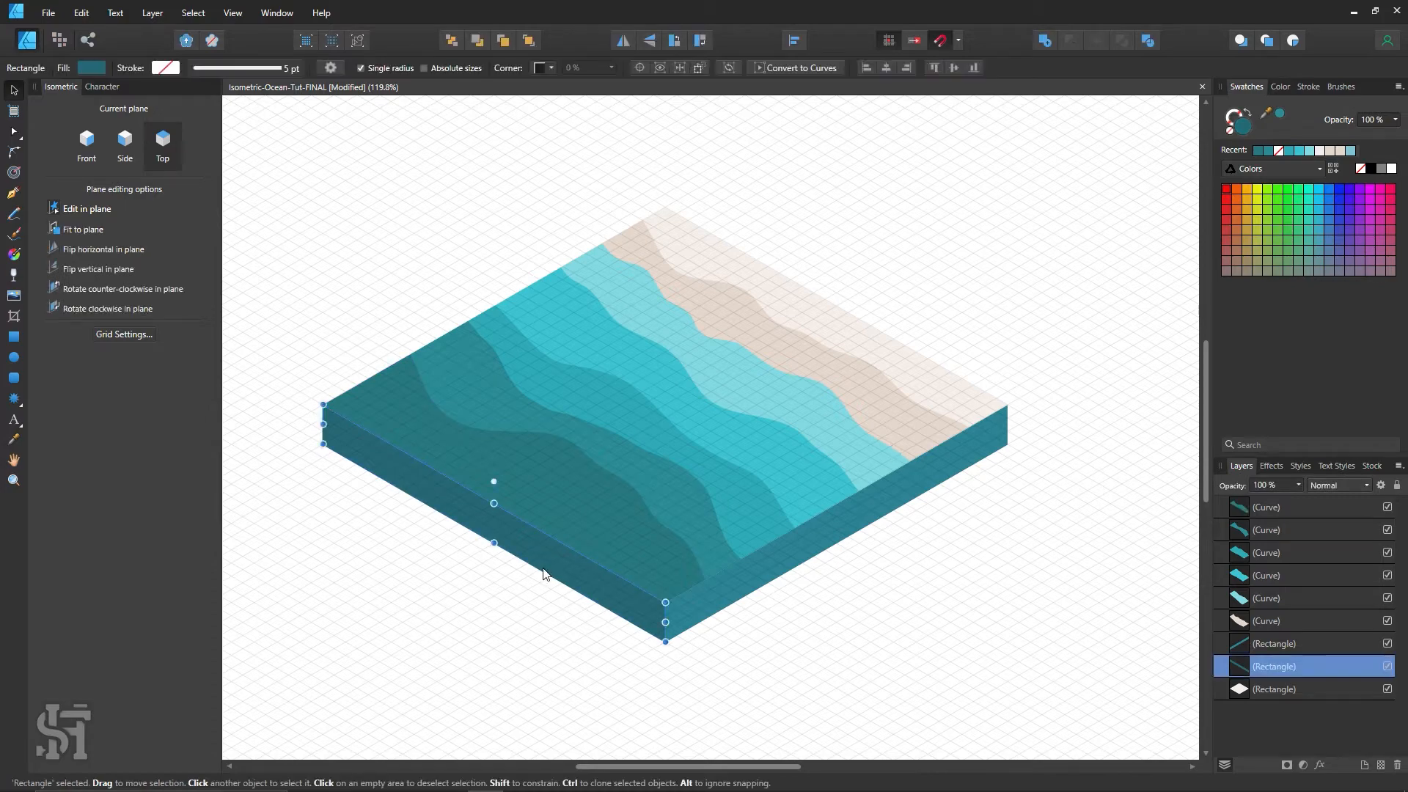
key(i)
click(626, 514)
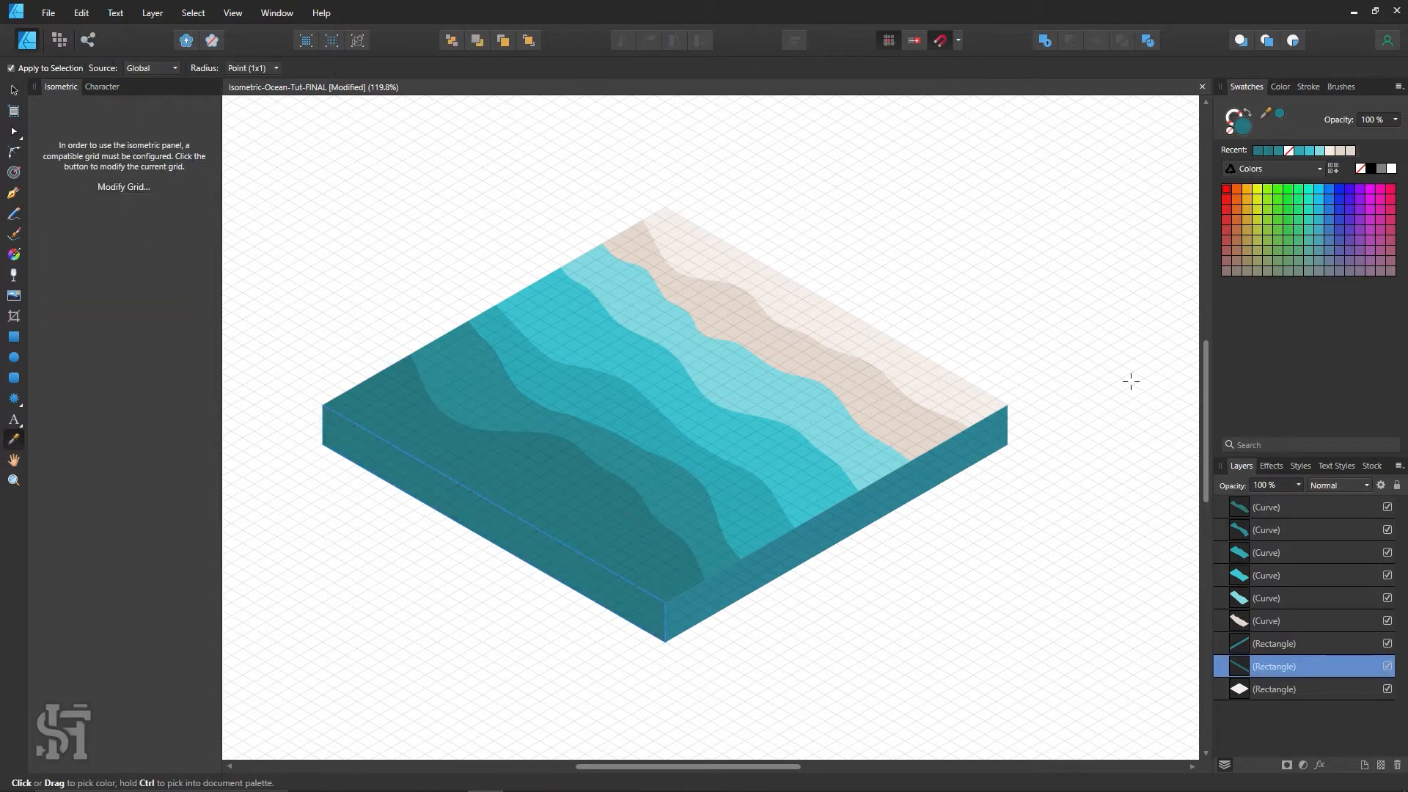
Darken the fill of the block's front-left side to #206066.
double_click(1241, 129)
click(1057, 354)
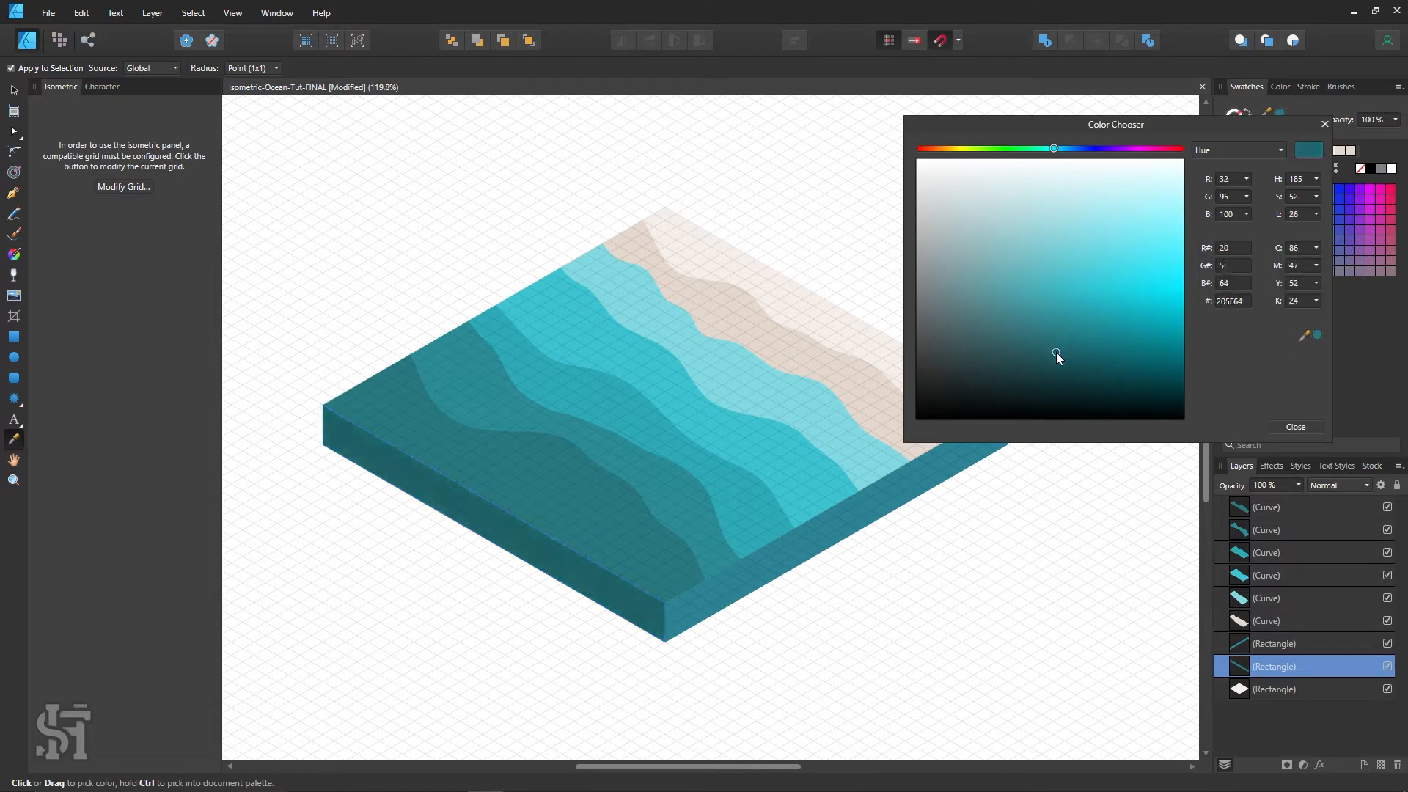
drag(1053, 355, 1049, 359)
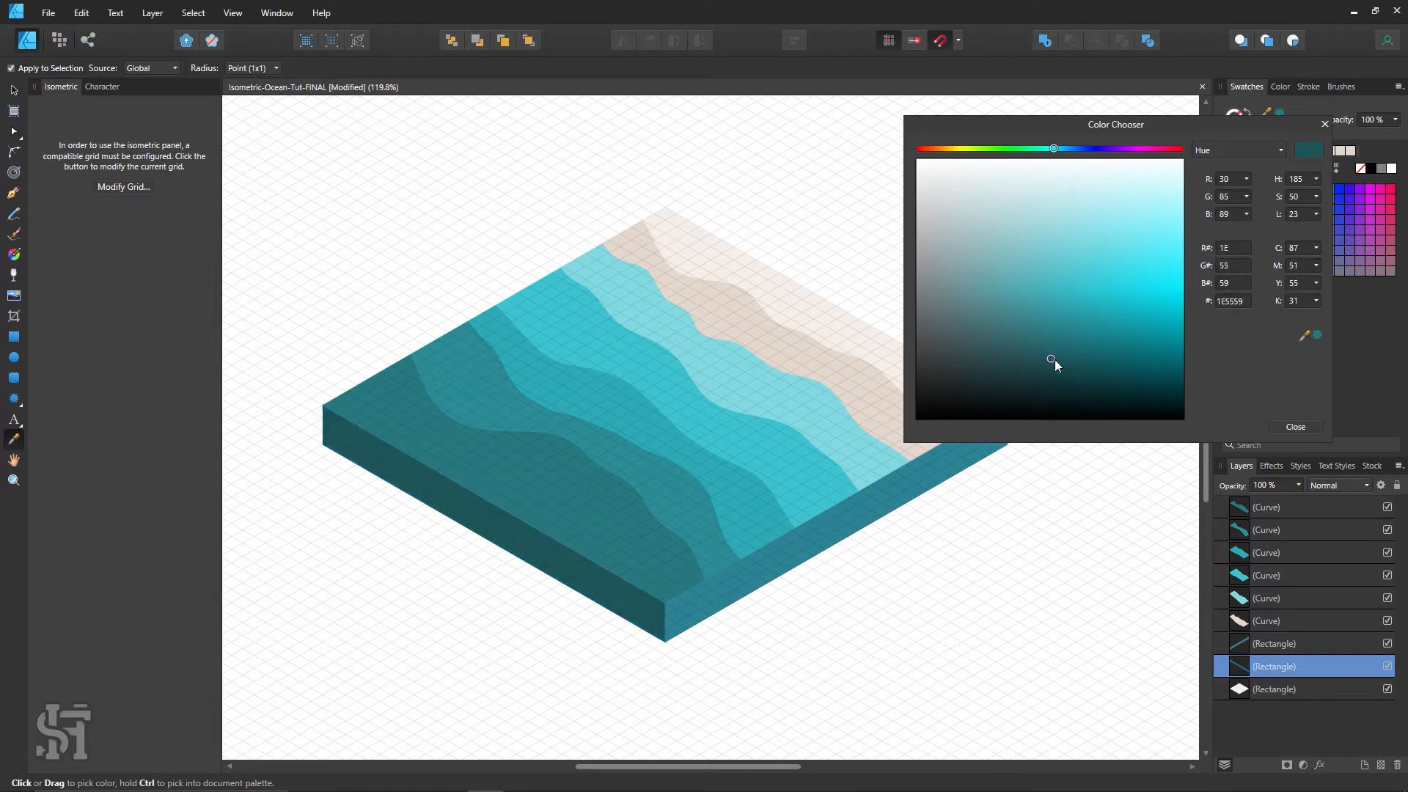
click(1056, 351)
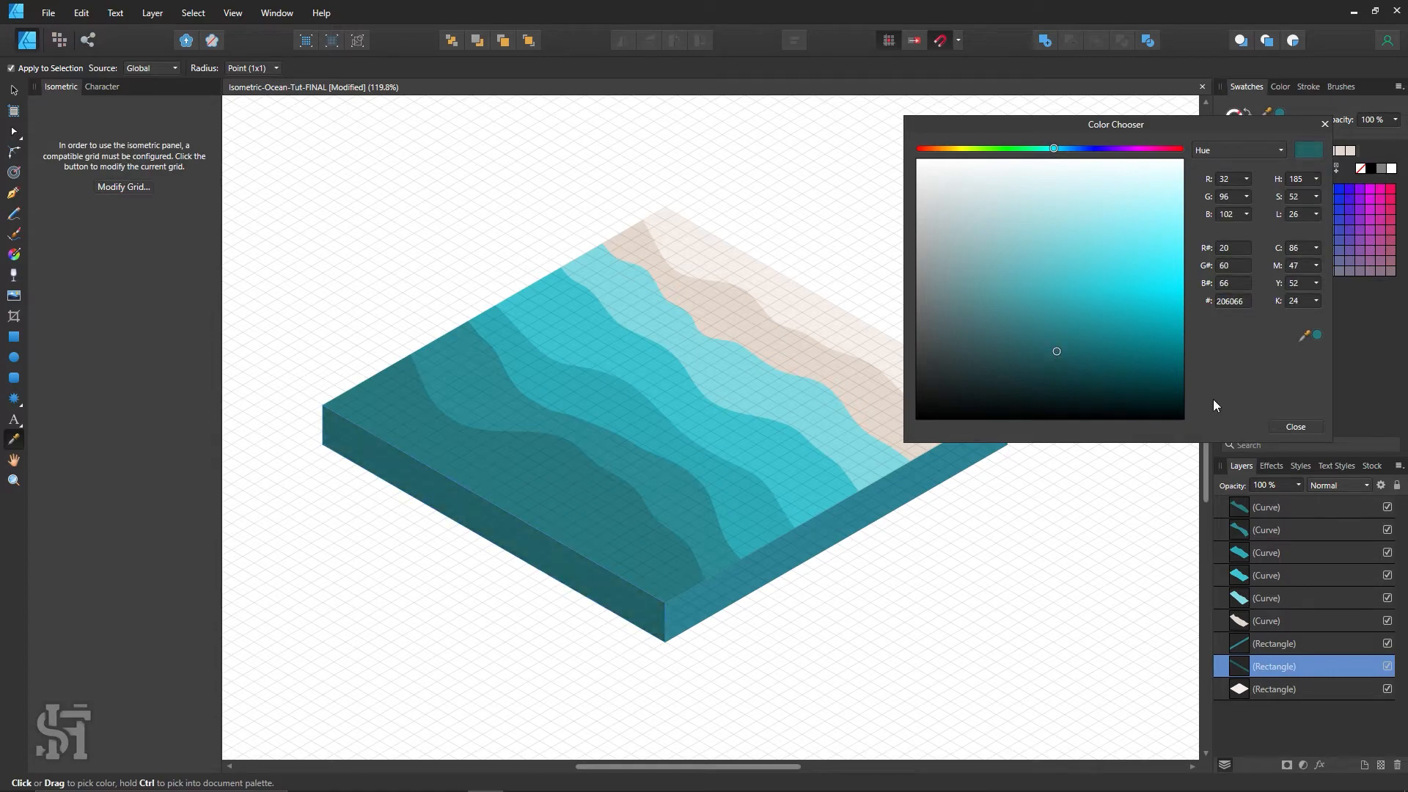
click(1292, 425)
Recolor the block's front-right side with the teal sampled from the front water shape, darkened to #246C73.
click(13, 89)
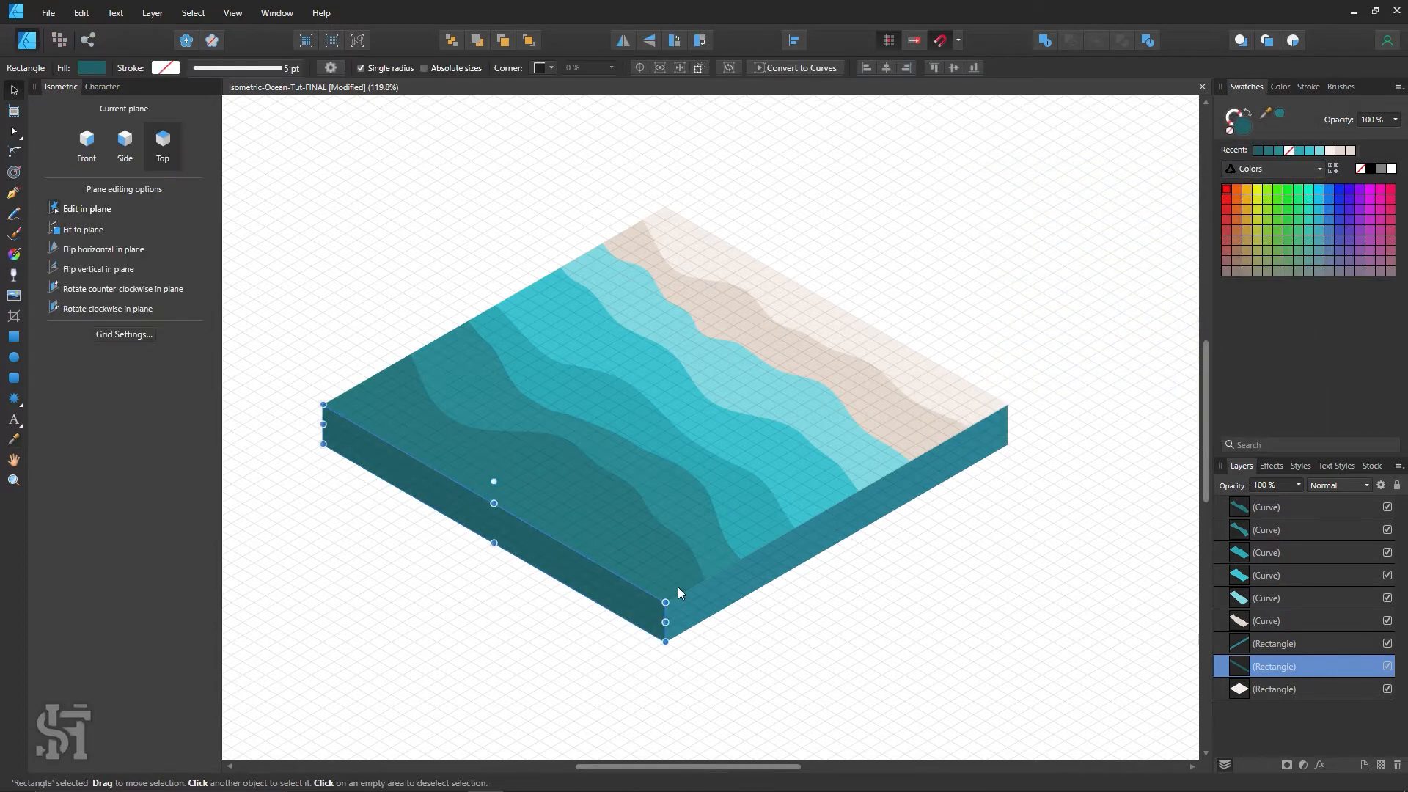
click(701, 607)
key(i)
click(654, 569)
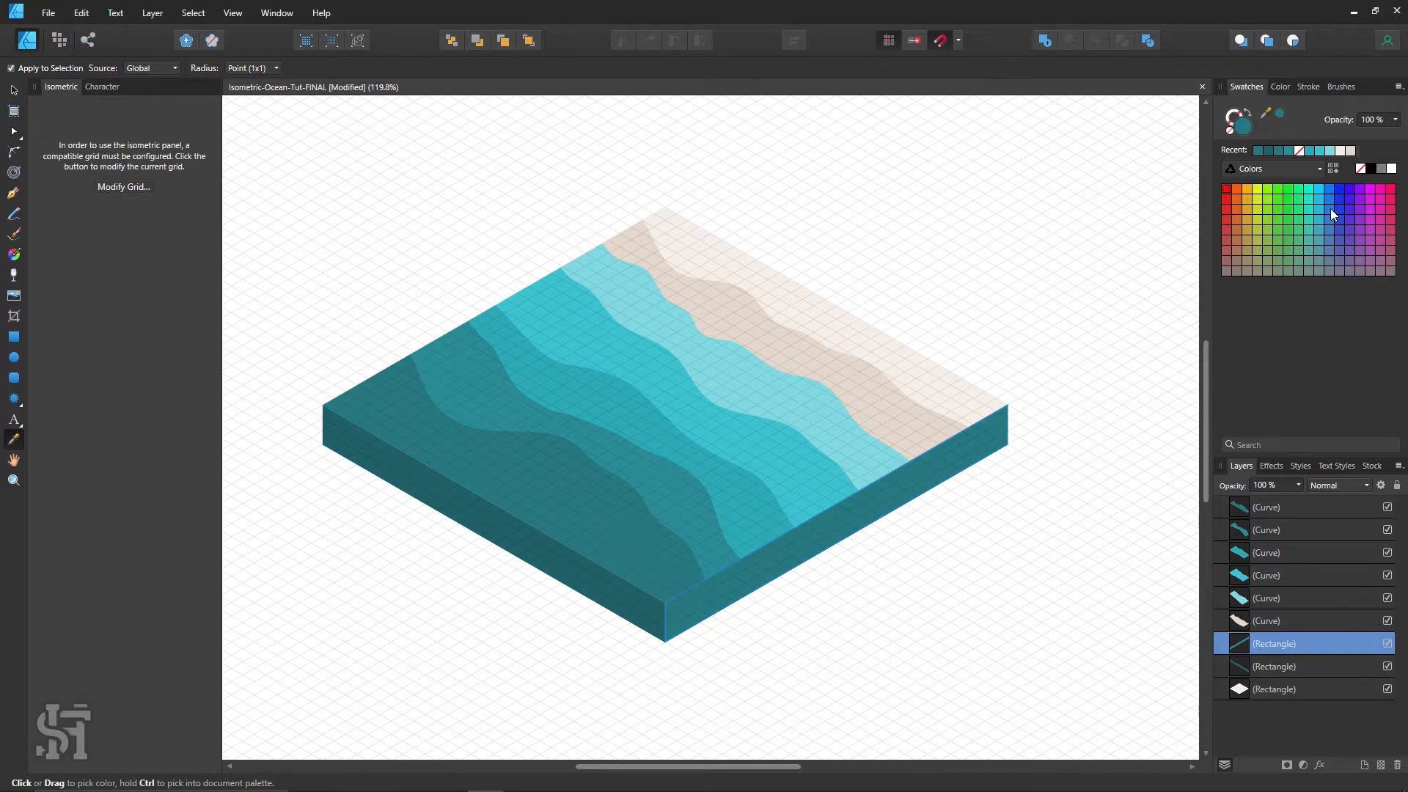
double_click(1241, 129)
click(1056, 341)
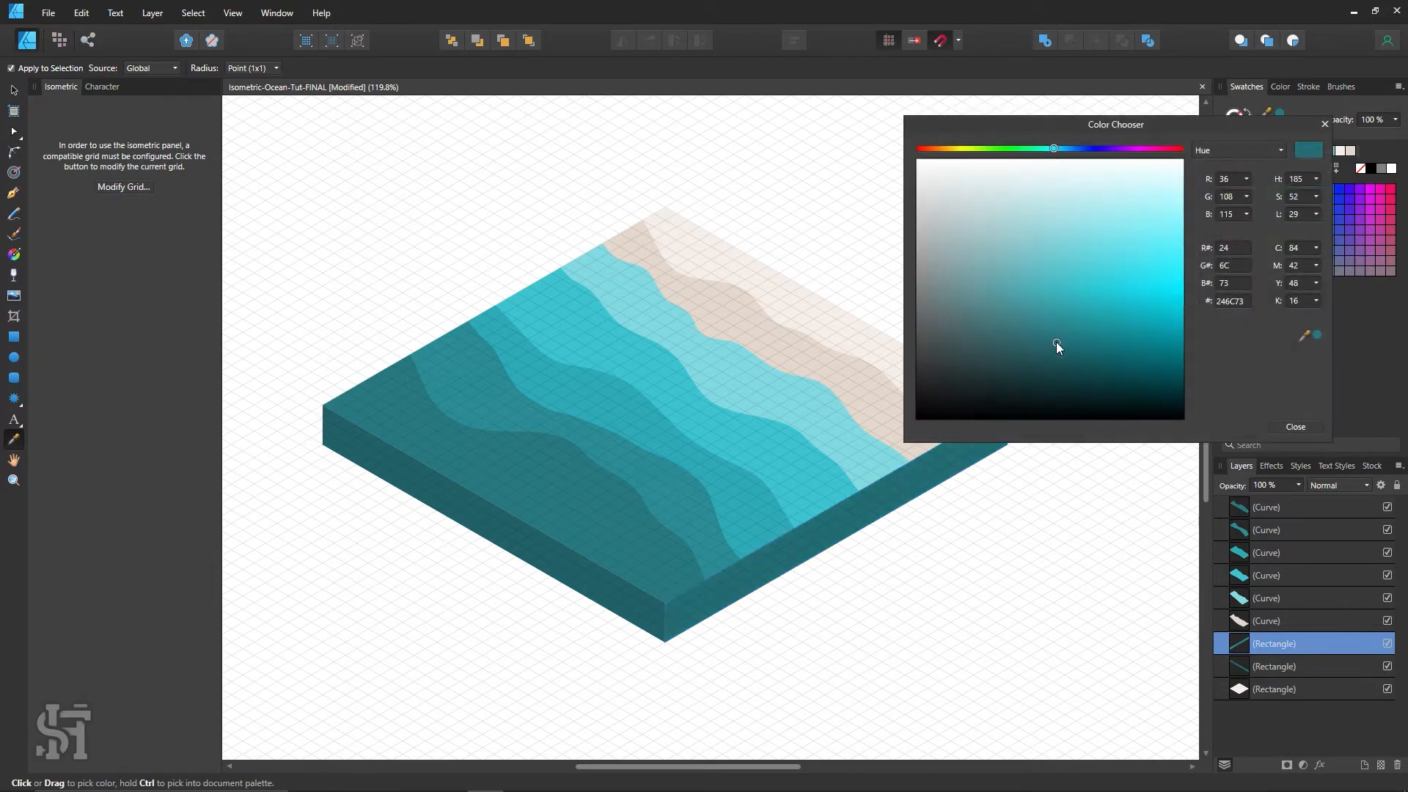
click(1276, 419)
click(14, 90)
click(308, 326)
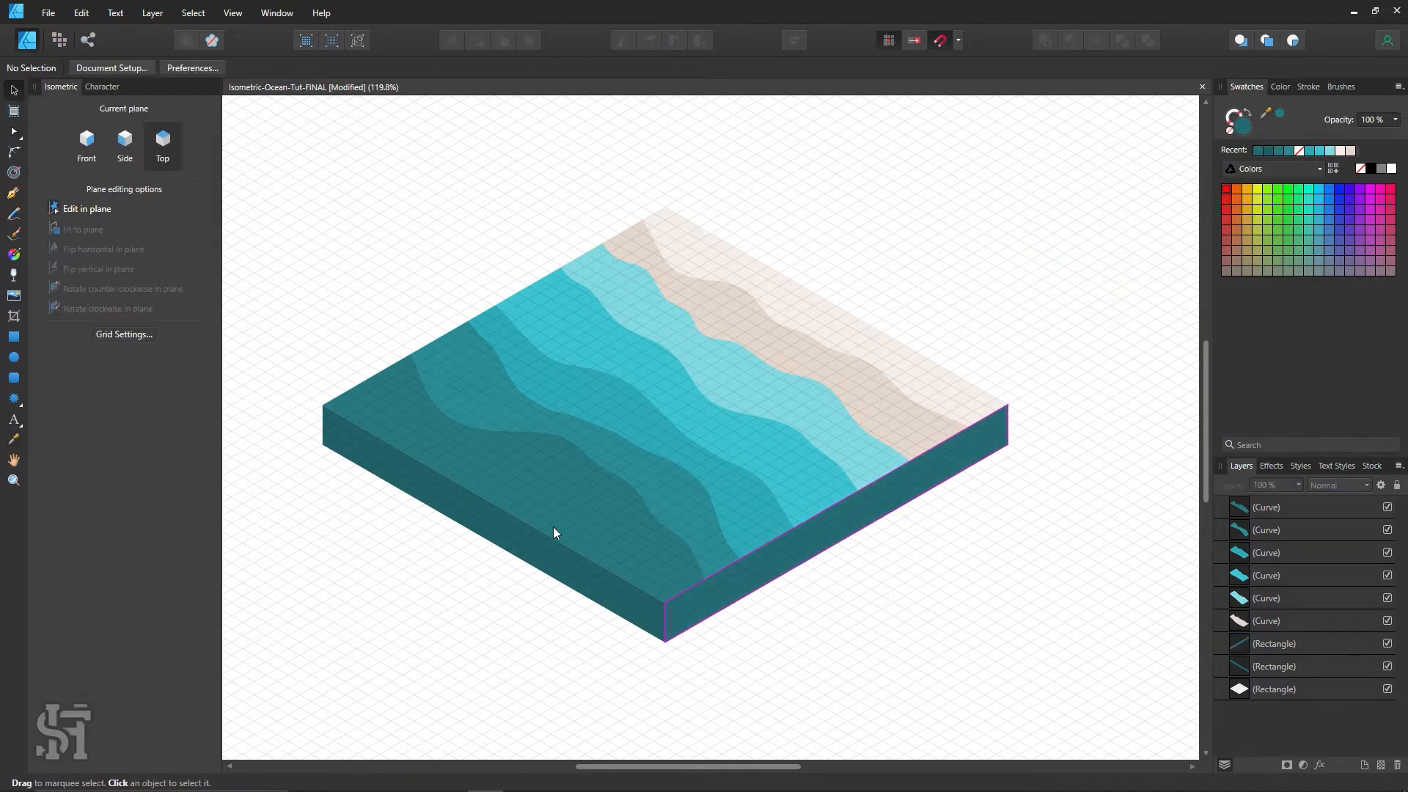
Darken the fill of the block's front-left side further so it contrasts with the front-right side.
click(544, 571)
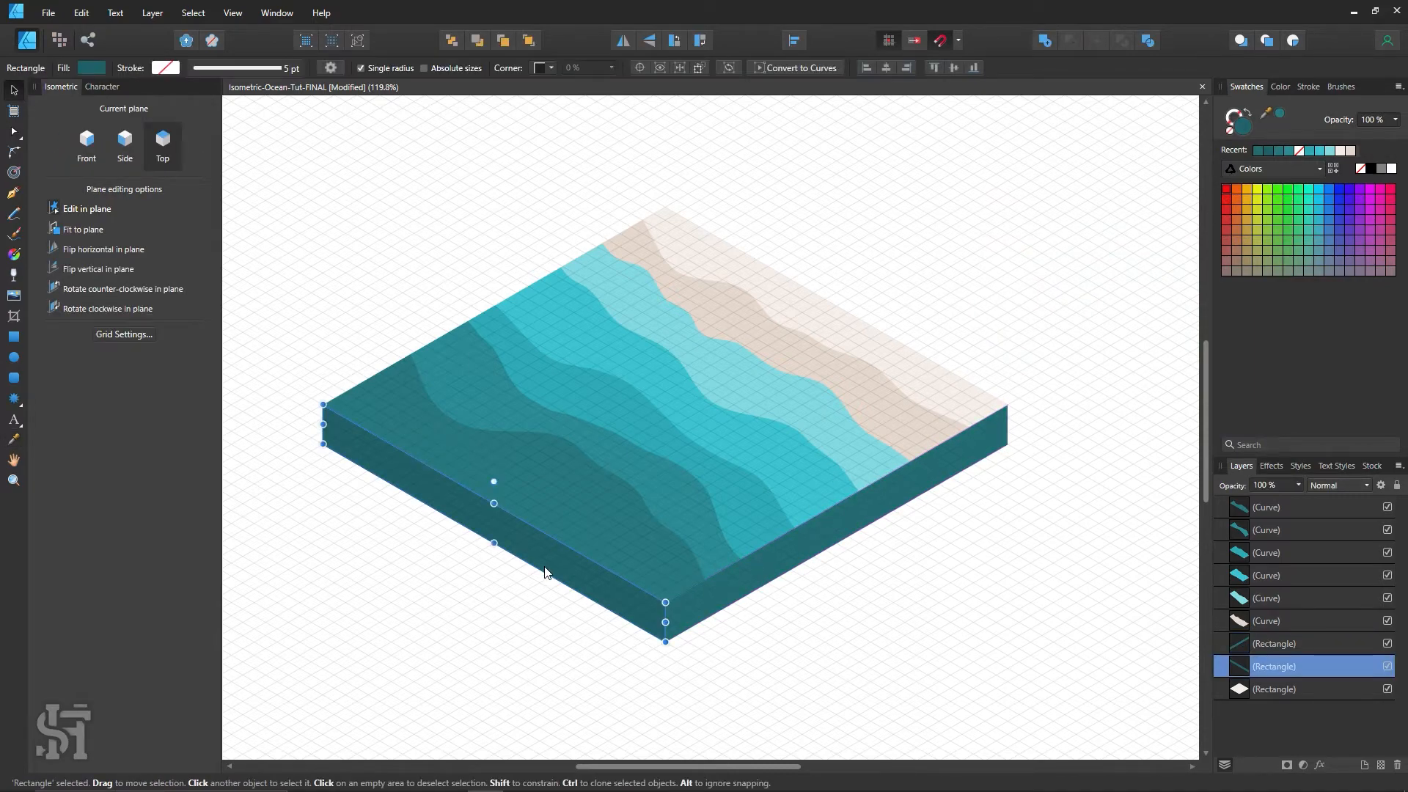
double_click(1250, 130)
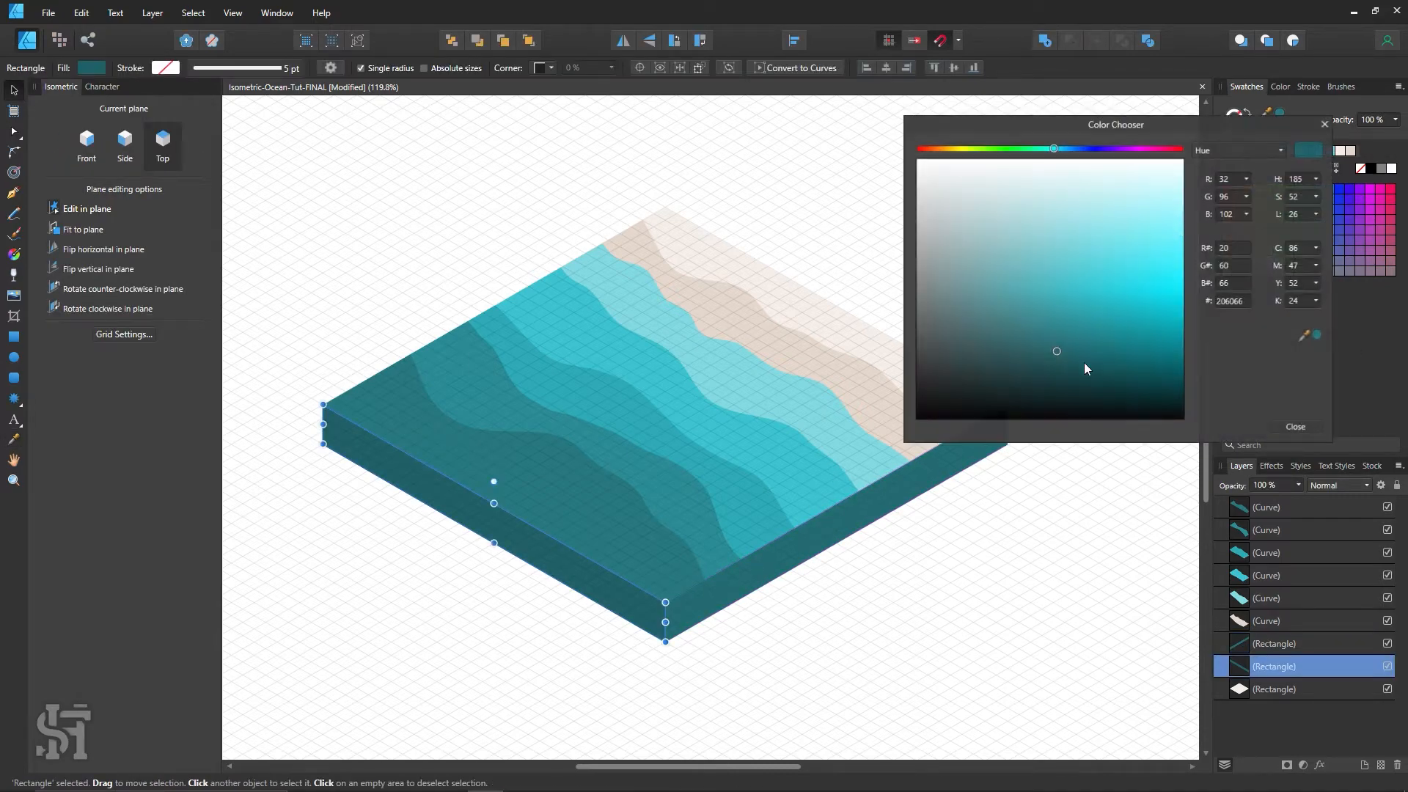
click(1313, 428)
click(1047, 633)
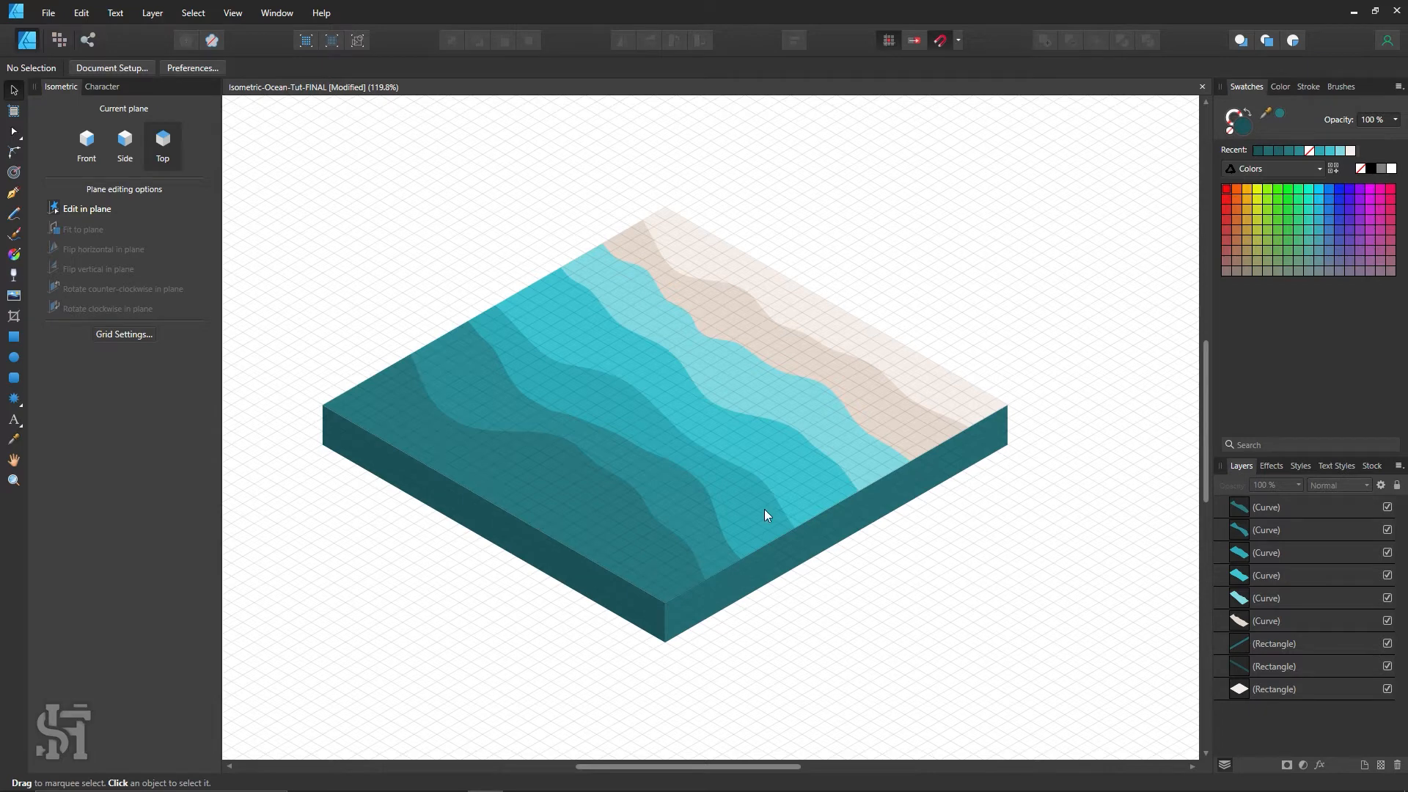
Extend the front-left side downward in the Side plane to a height of about 165 px.
scroll(715, 538, down, 1)
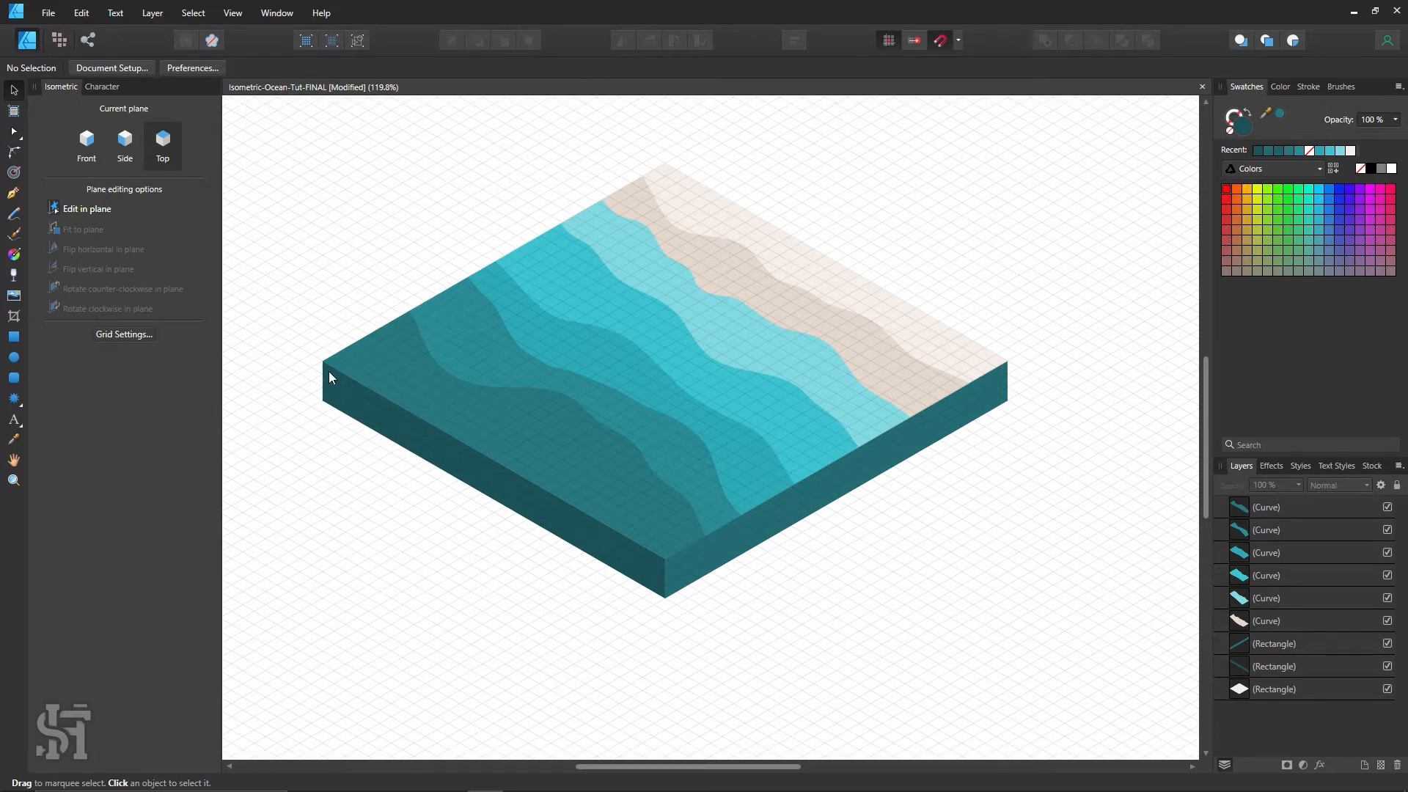
scroll(419, 641, down, 1)
scroll(716, 609, up, 1)
click(14, 133)
click(332, 396)
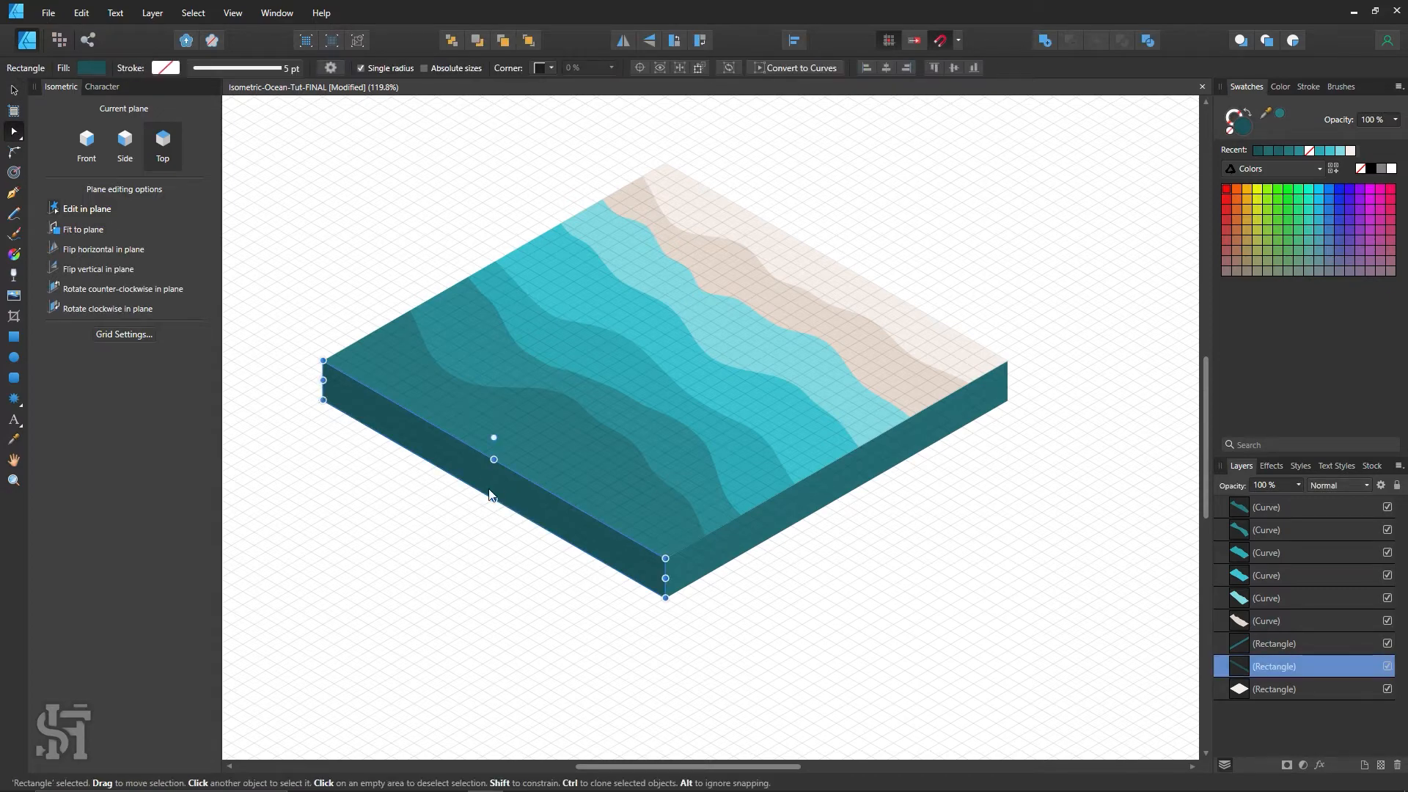
scroll(513, 507, down, 1)
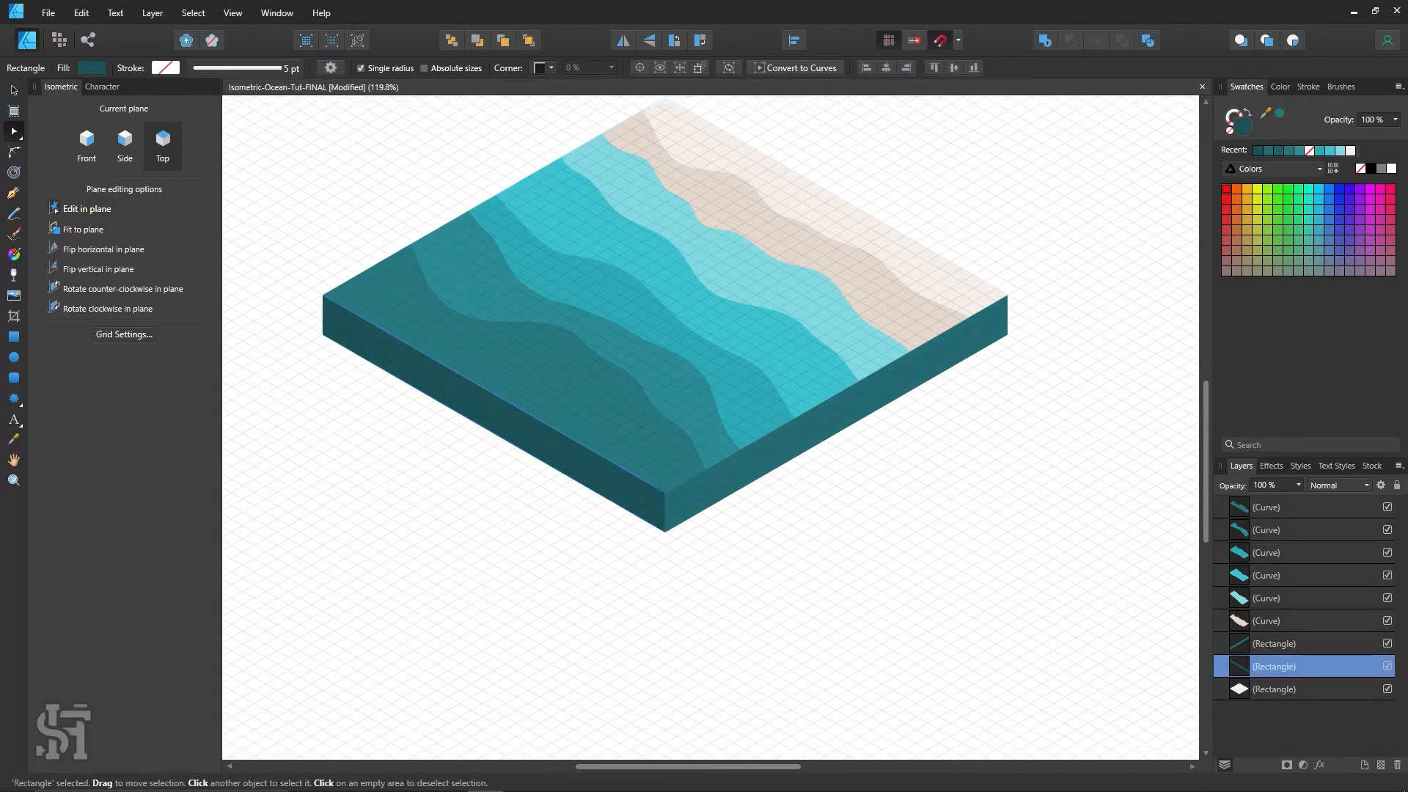
click(125, 140)
drag(500, 419, 515, 528)
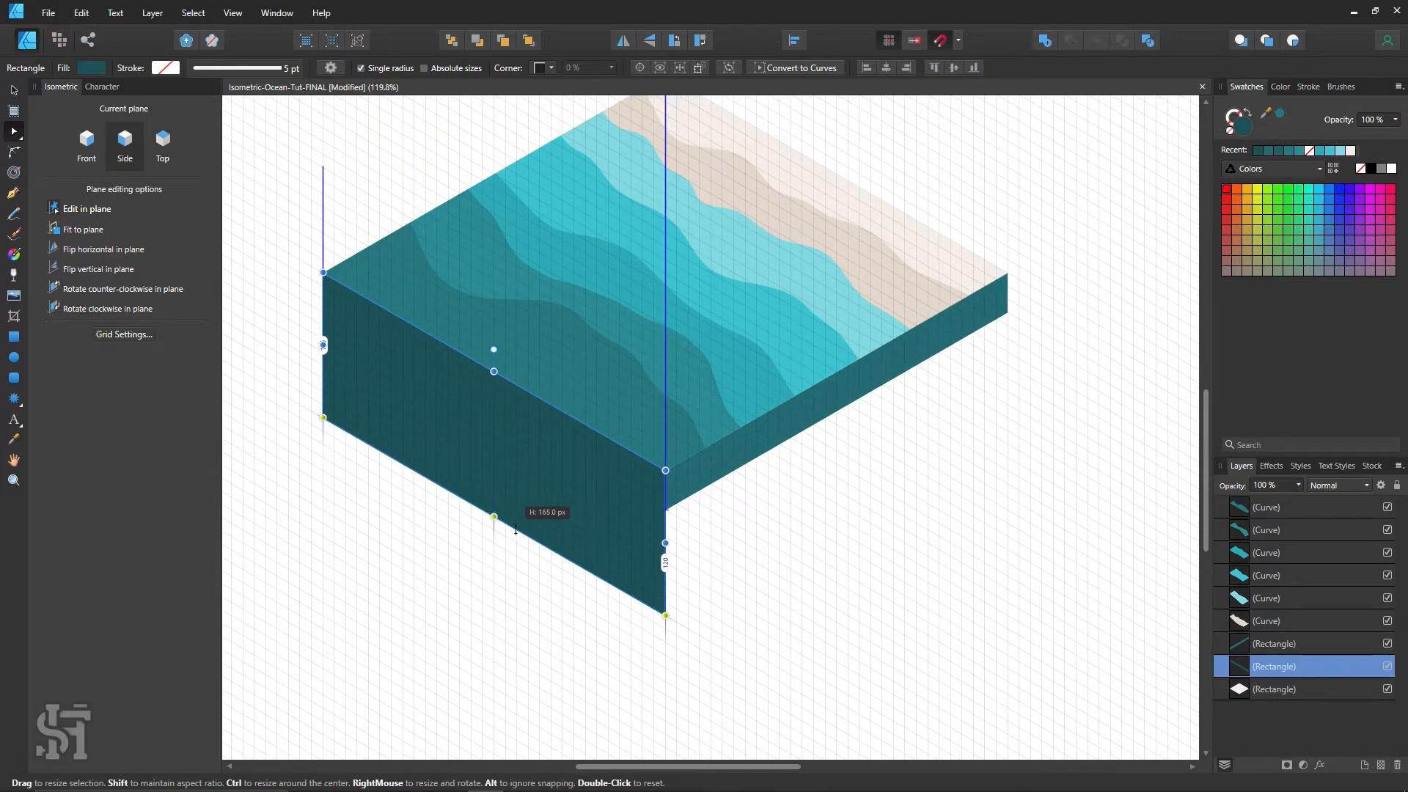
Extend the front-right side downward in the Front plane to match the depth of the front-left side.
scroll(630, 539, up, 3)
click(765, 528)
click(804, 492)
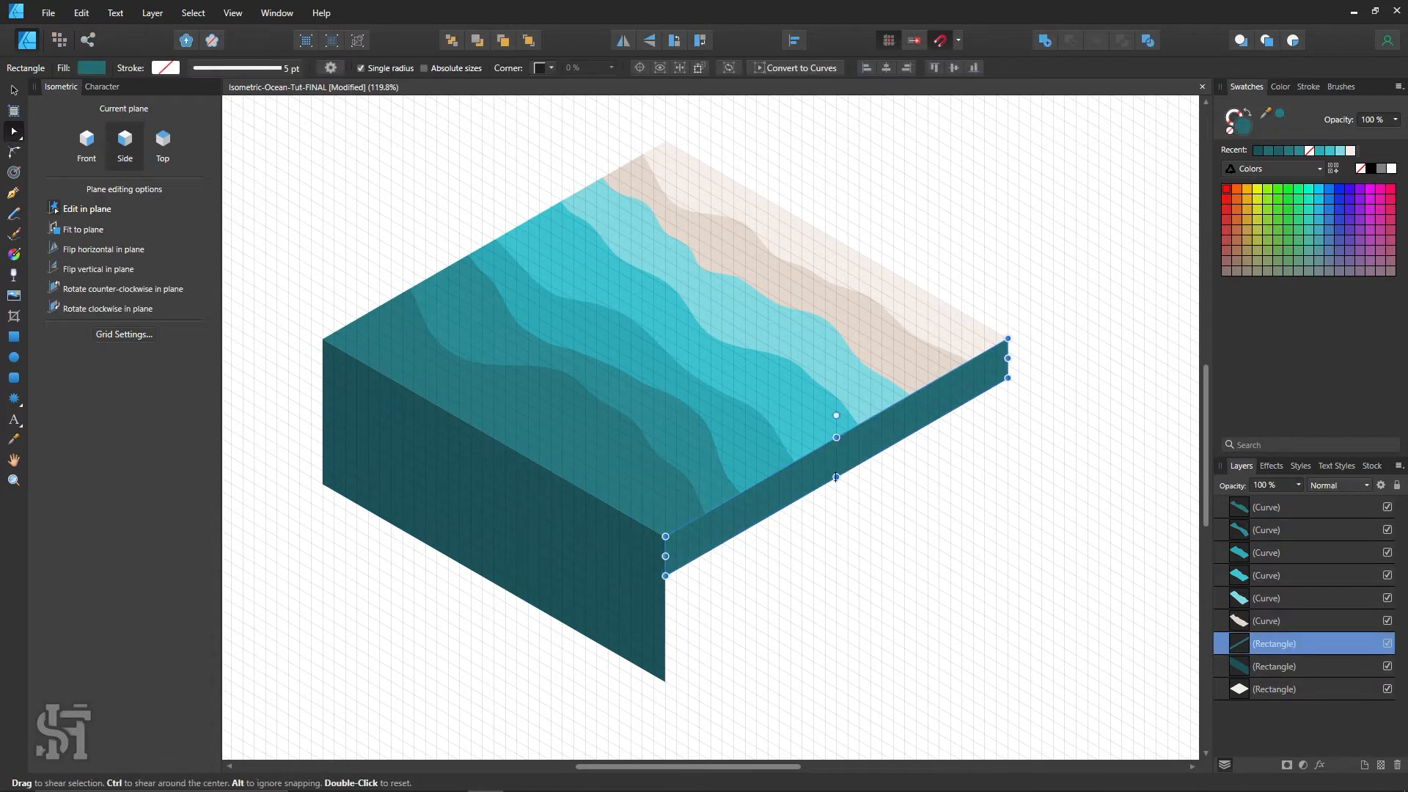
click(93, 141)
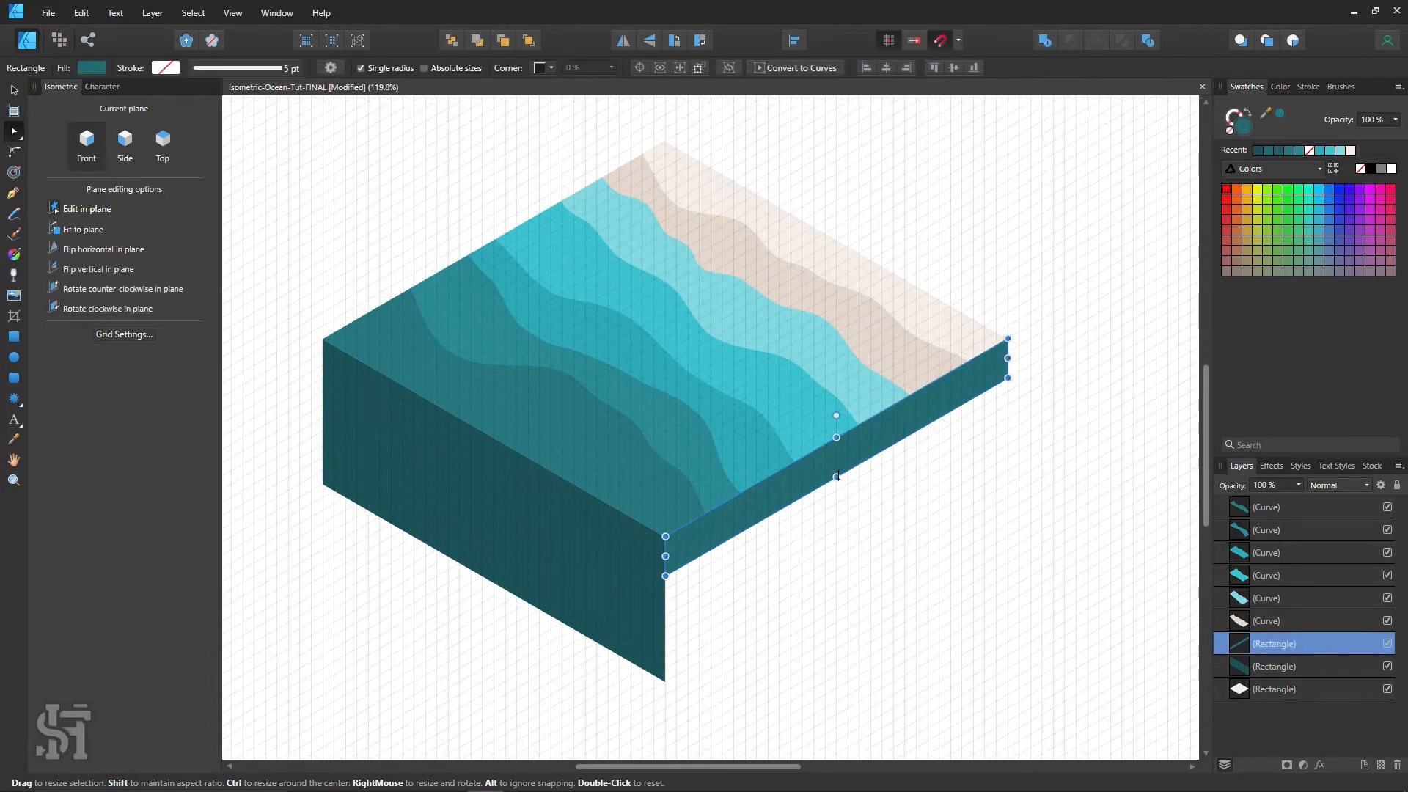
drag(836, 477, 836, 582)
key(ctrl+d)
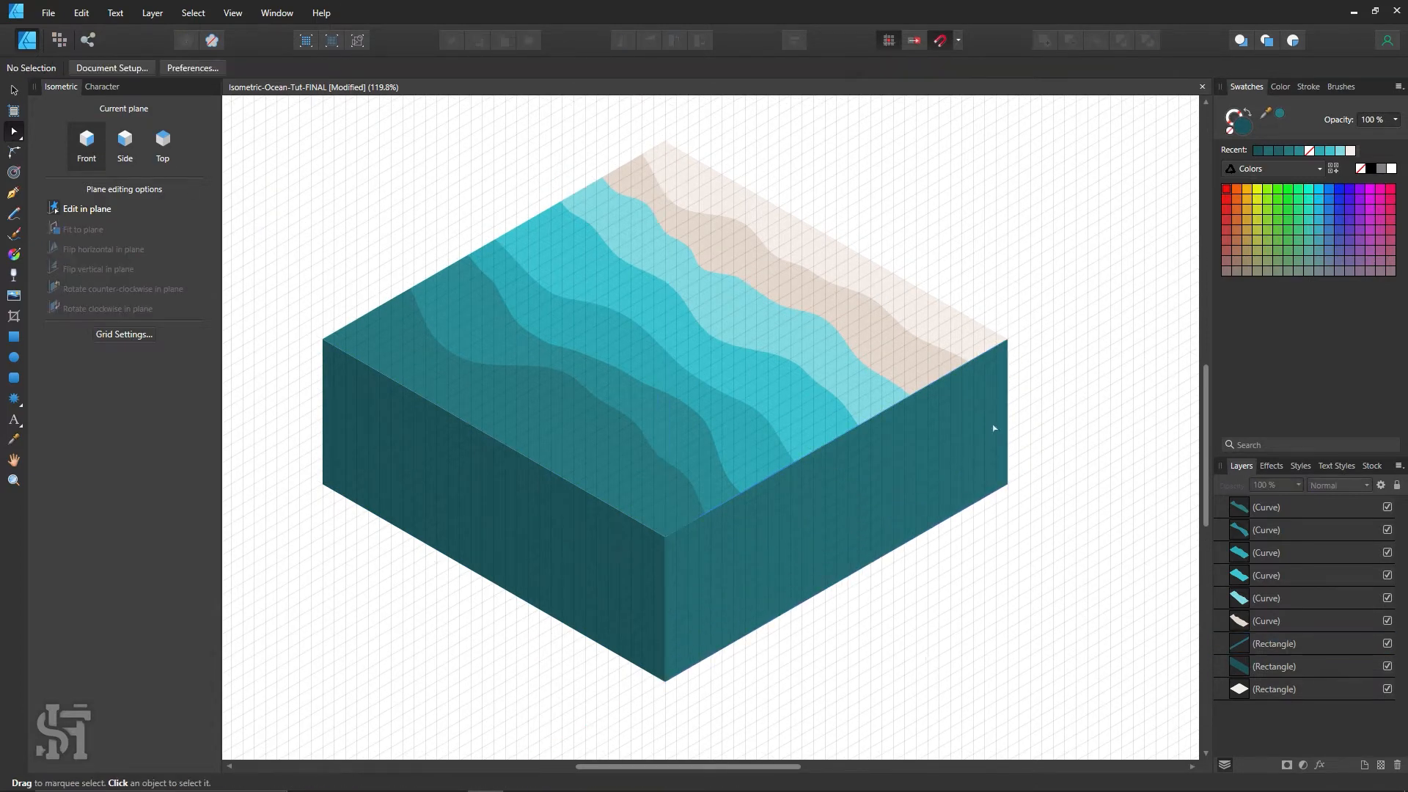
Convert the front-right side to curves and raise its outer lower corner so the block tapers toward the beach.
right_click(730, 537)
click(796, 408)
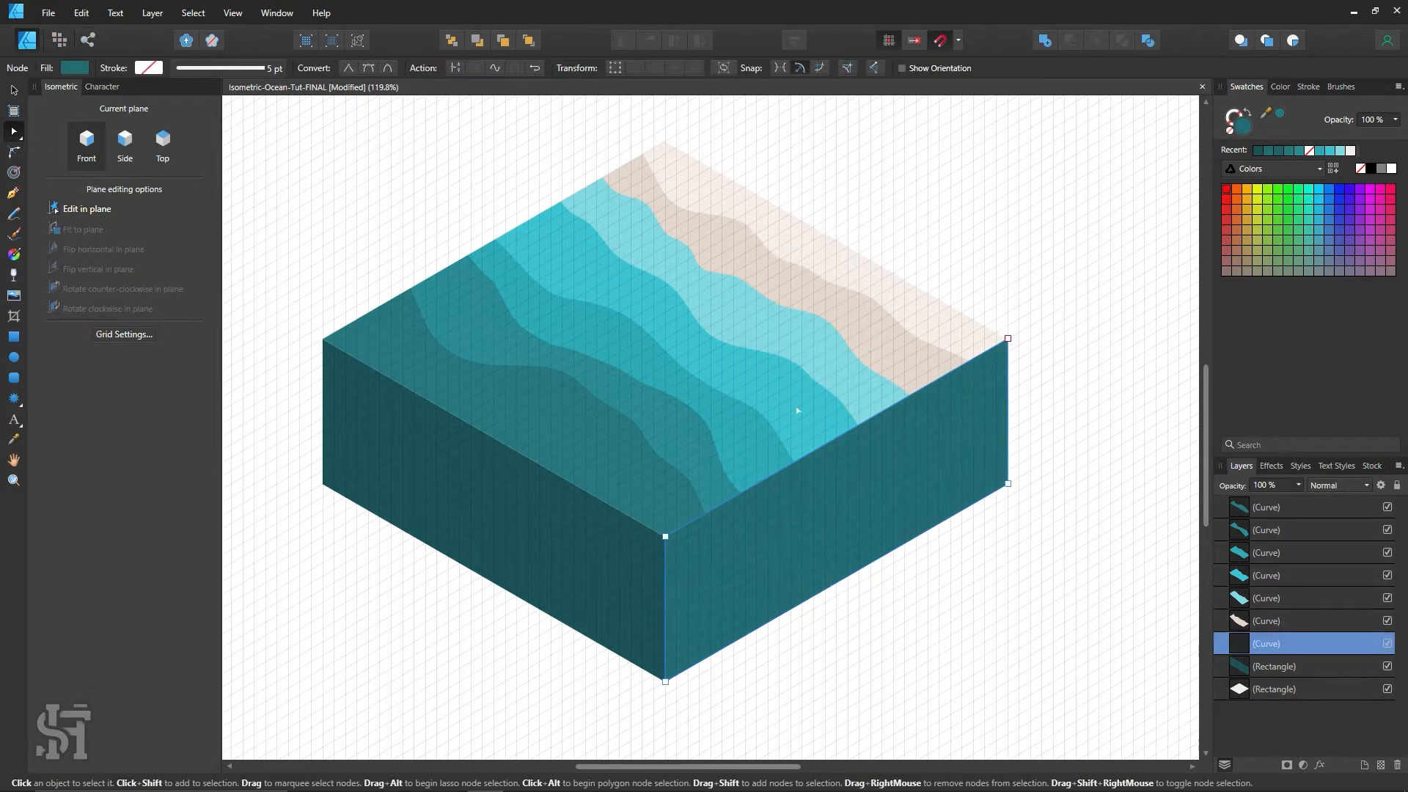
drag(1008, 483, 1011, 370)
click(1027, 399)
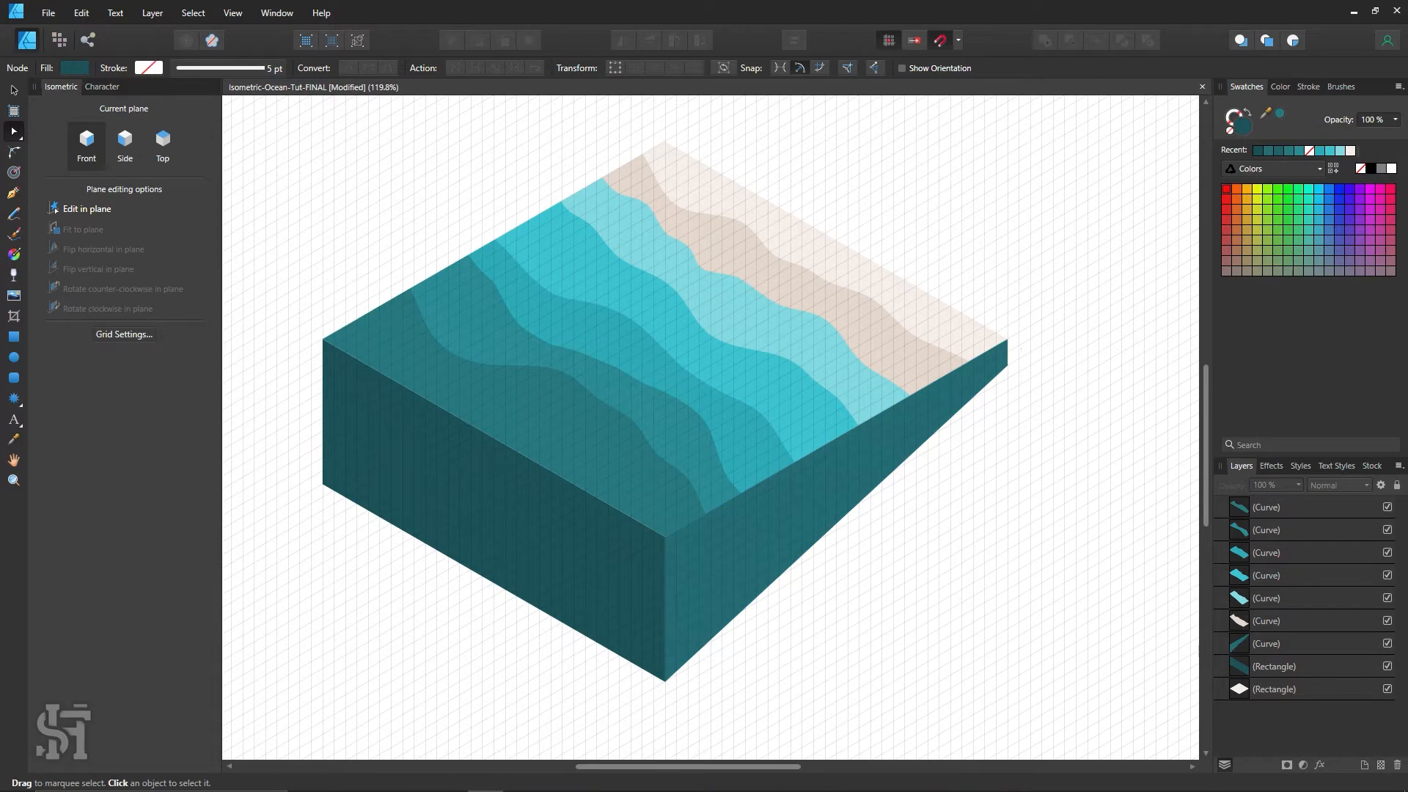
Hide the grid and examine the tapered block as a whole.
key(z)
alt+click(721, 371)
alt+click(720, 372)
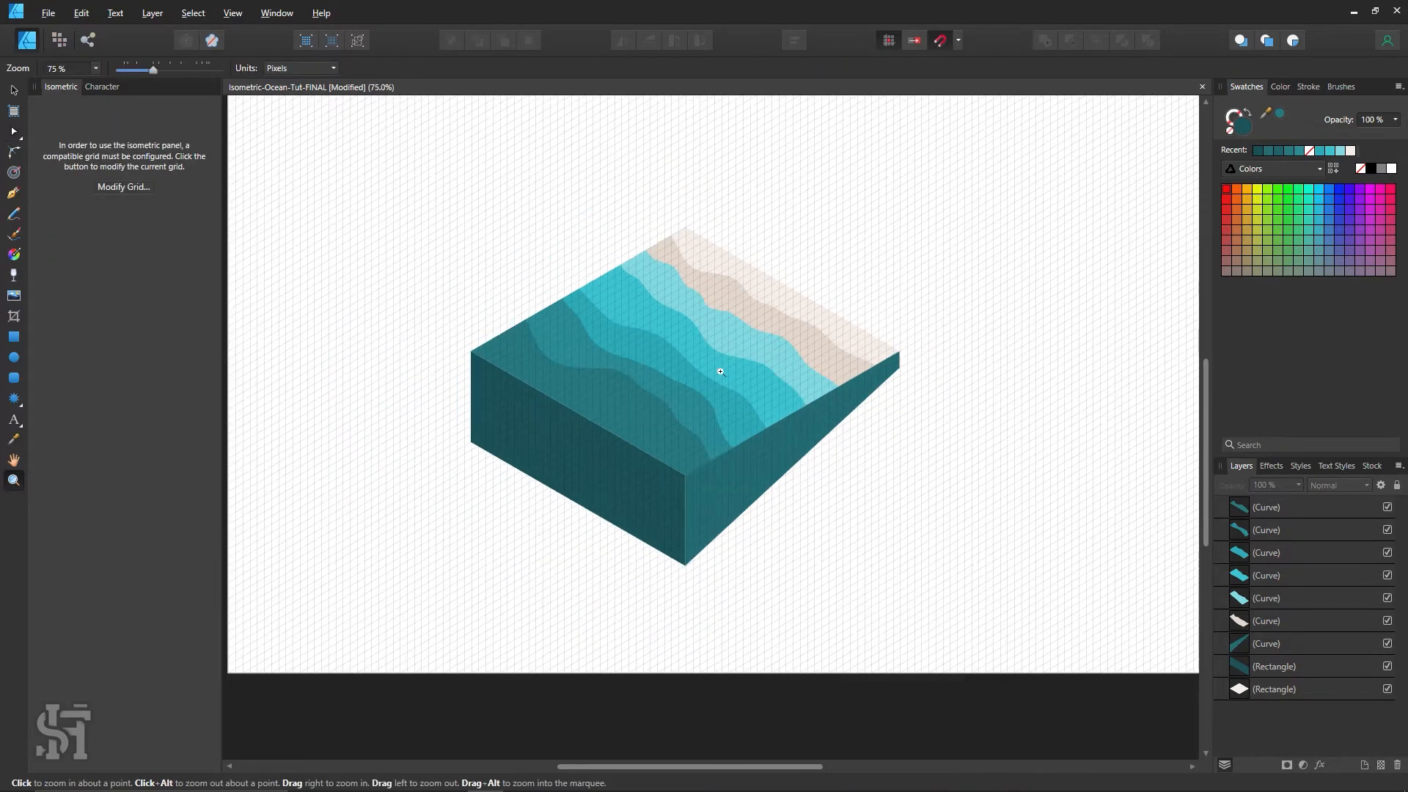
key(ctrl+apostrophe)
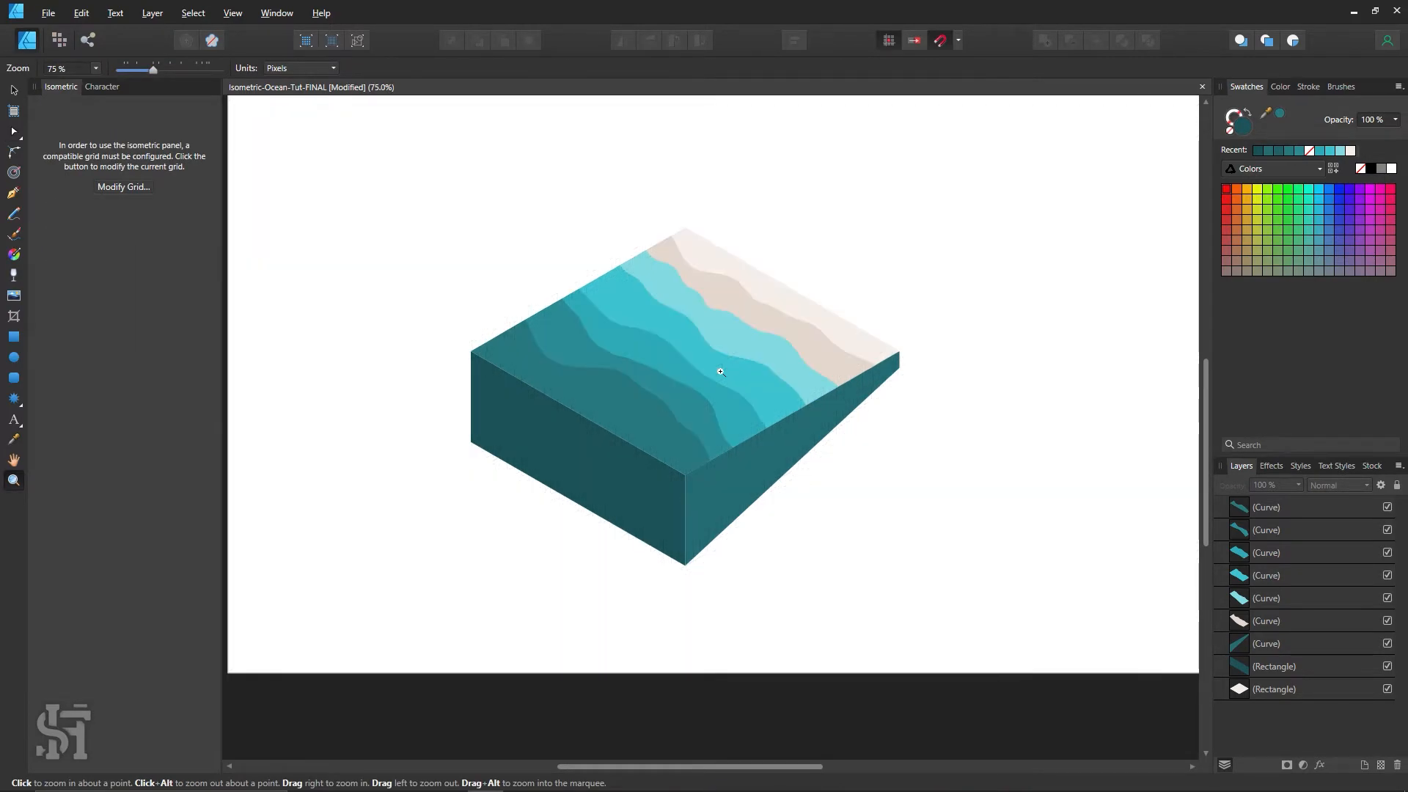
click(775, 404)
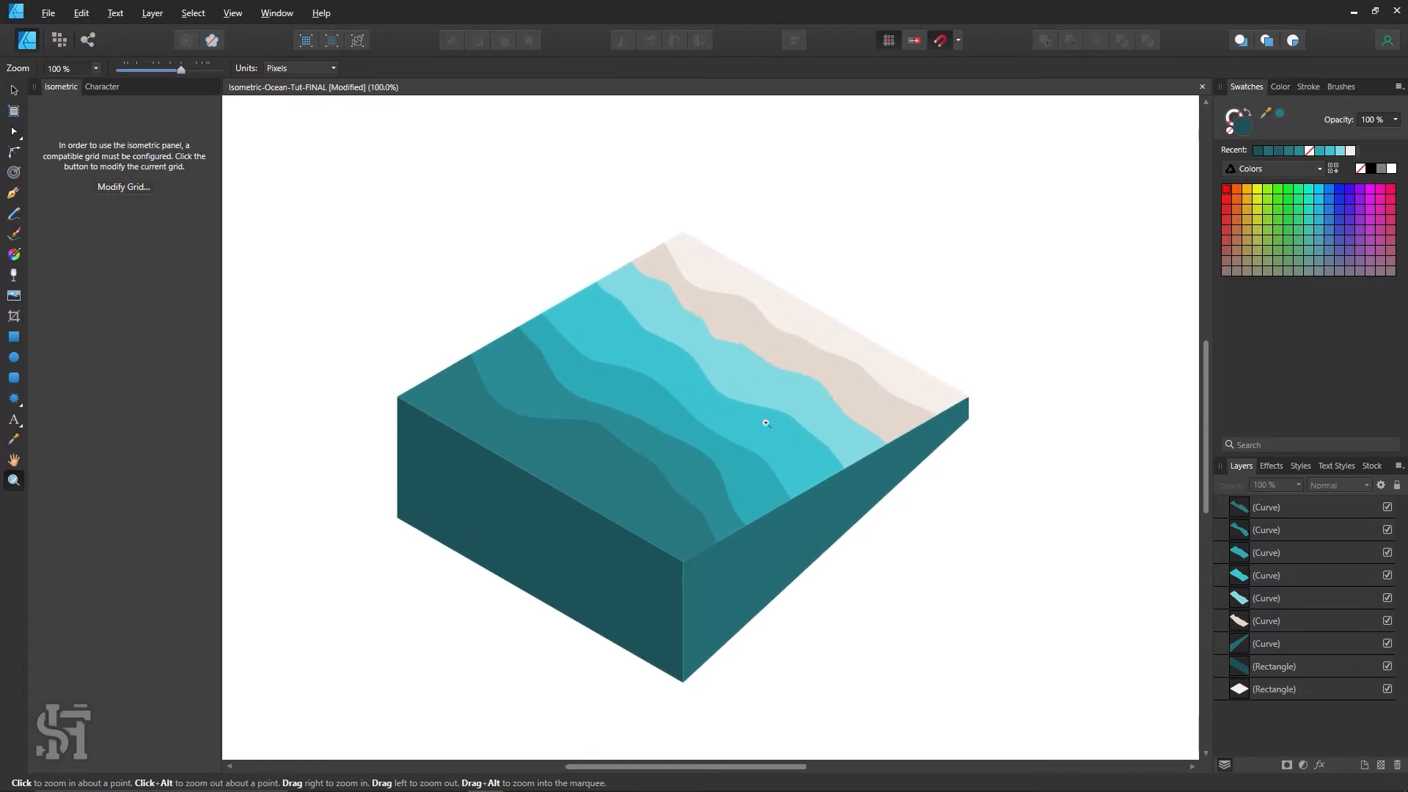
click(16, 90)
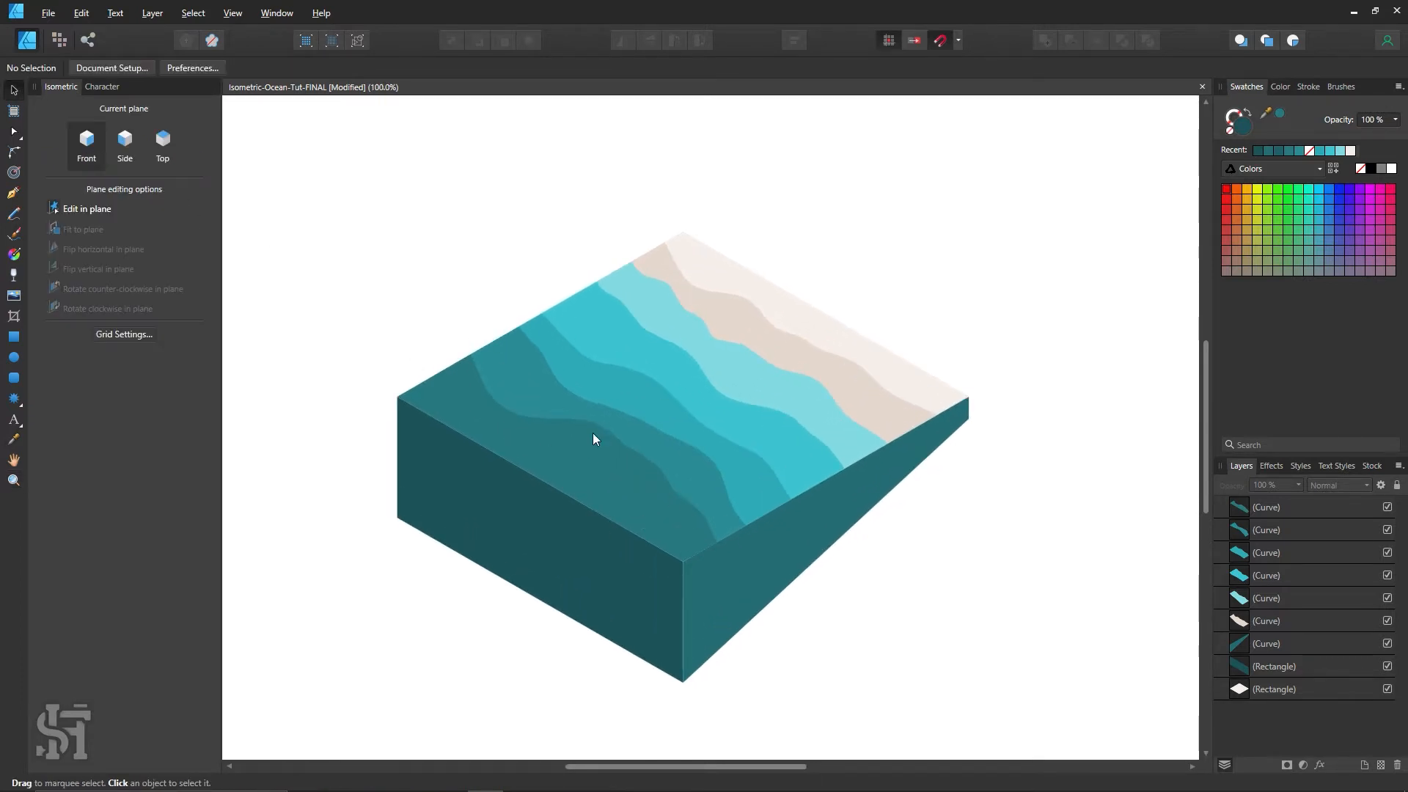
click(653, 502)
drag(655, 493, 639, 502)
click(1049, 605)
key(ctrl+z)
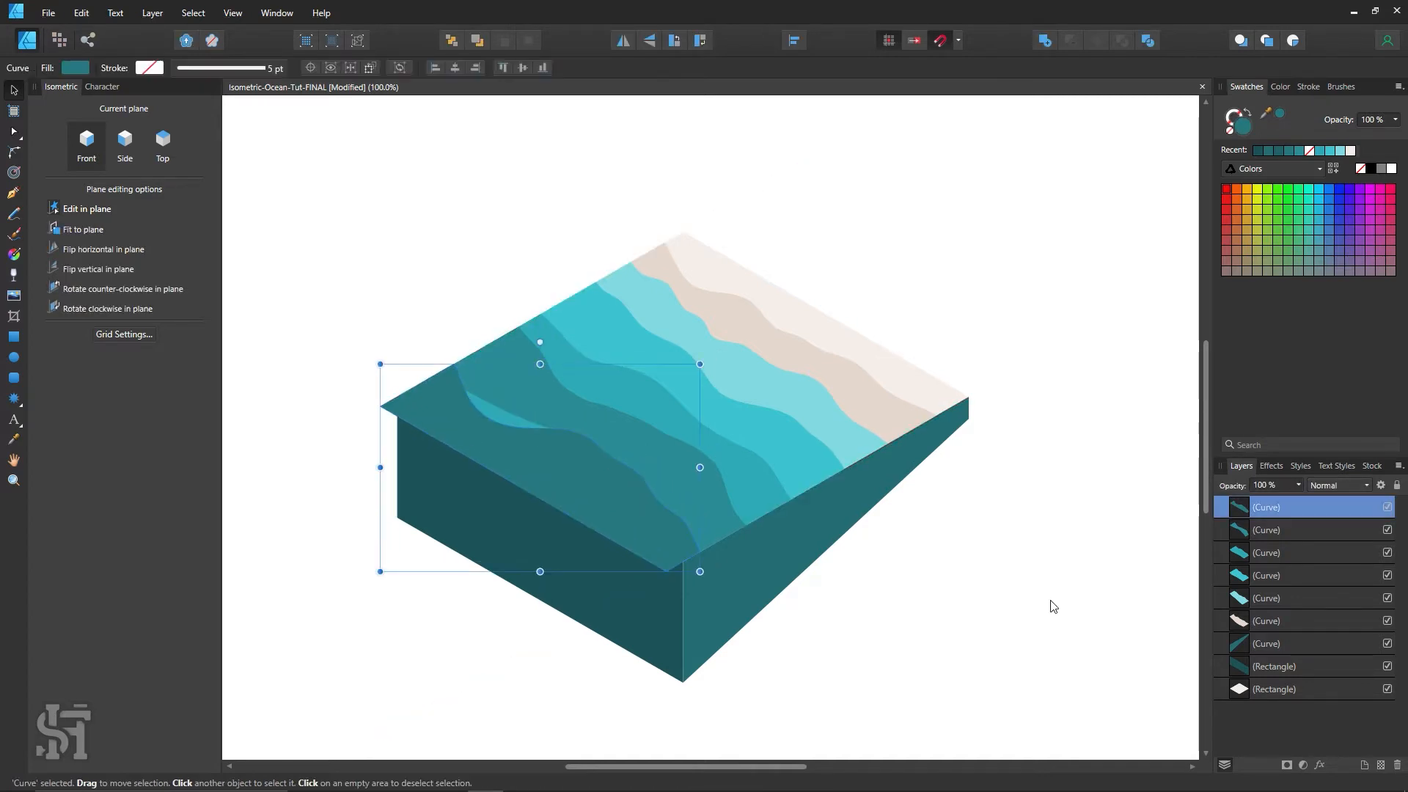
key(ctrl+z)
Show the grid again and shift the front water shape in the Top plane outward past the block's front-left edge.
key(ctrl+apostrophe)
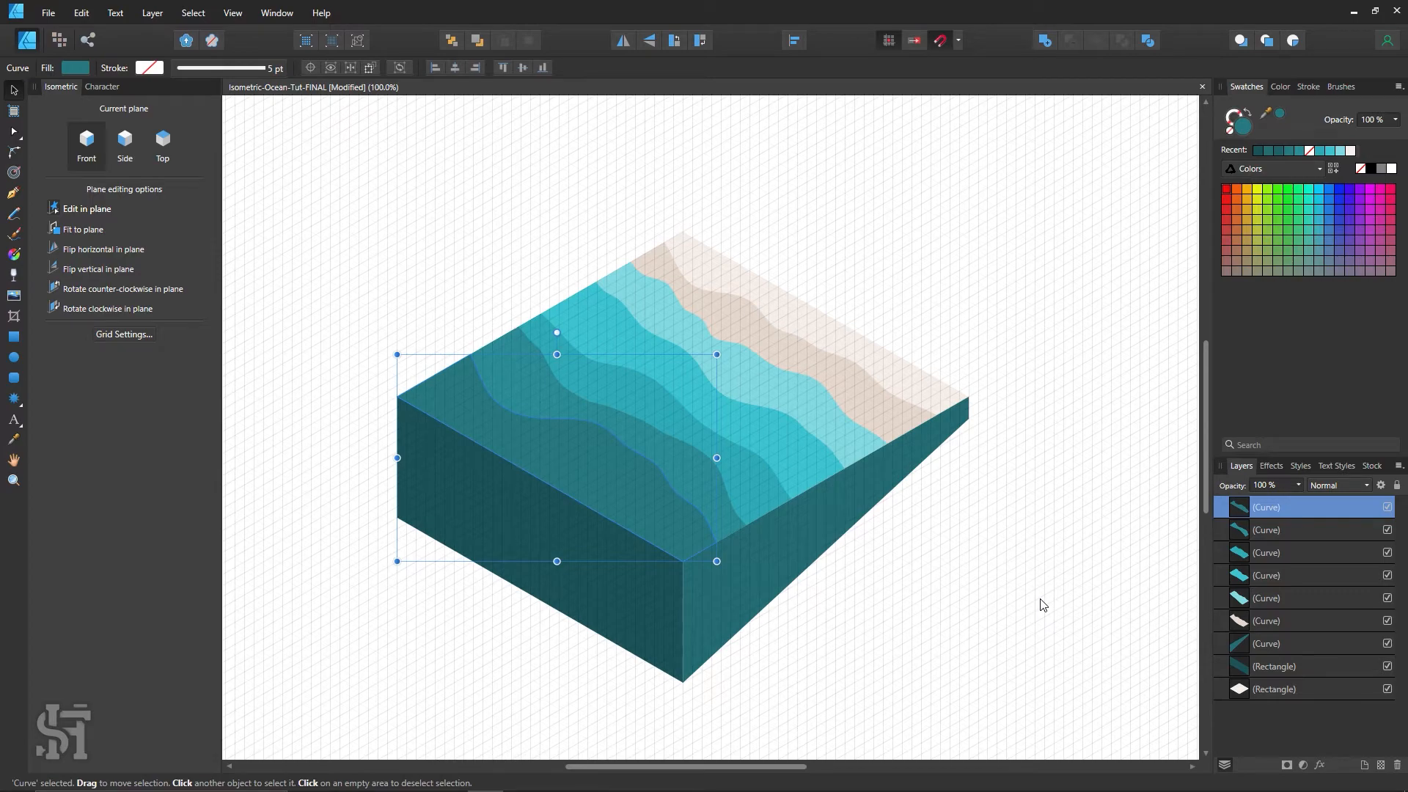
key(z)
click(513, 438)
key(v)
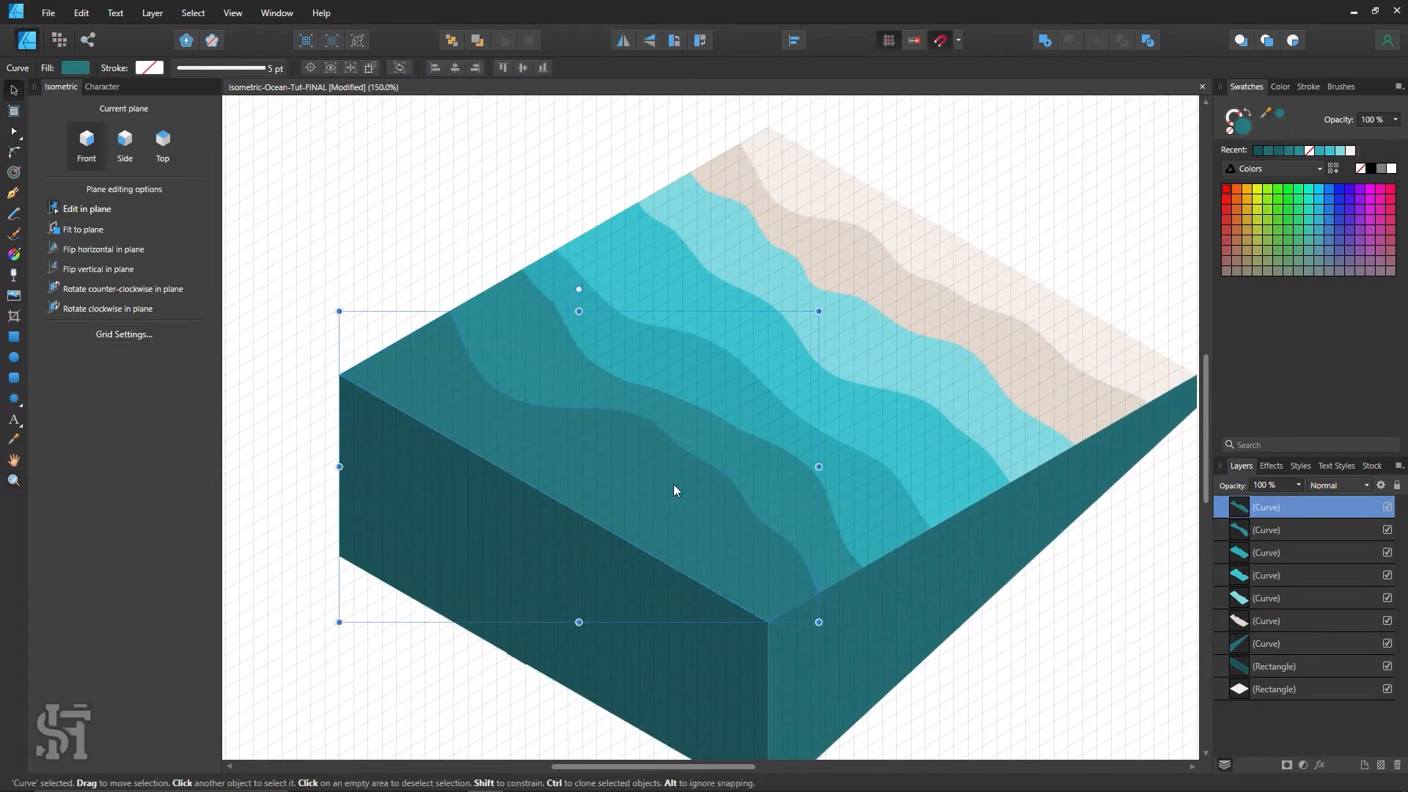
click(163, 139)
drag(650, 497, 627, 512)
Reshape the lower edge of the second-deepest water shape so it extends beneath the front water shape and closes the gap.
click(537, 388)
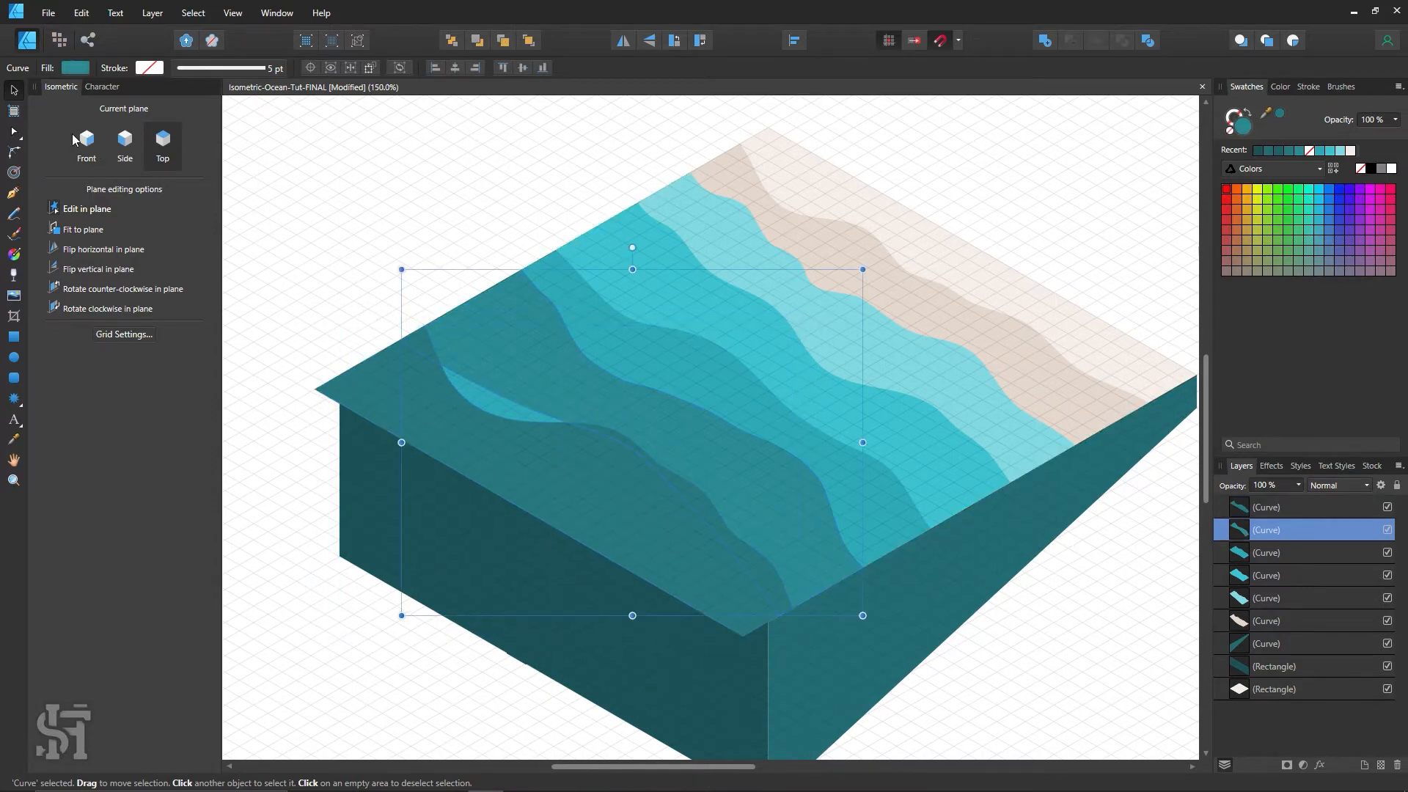
key(a)
drag(539, 414, 518, 445)
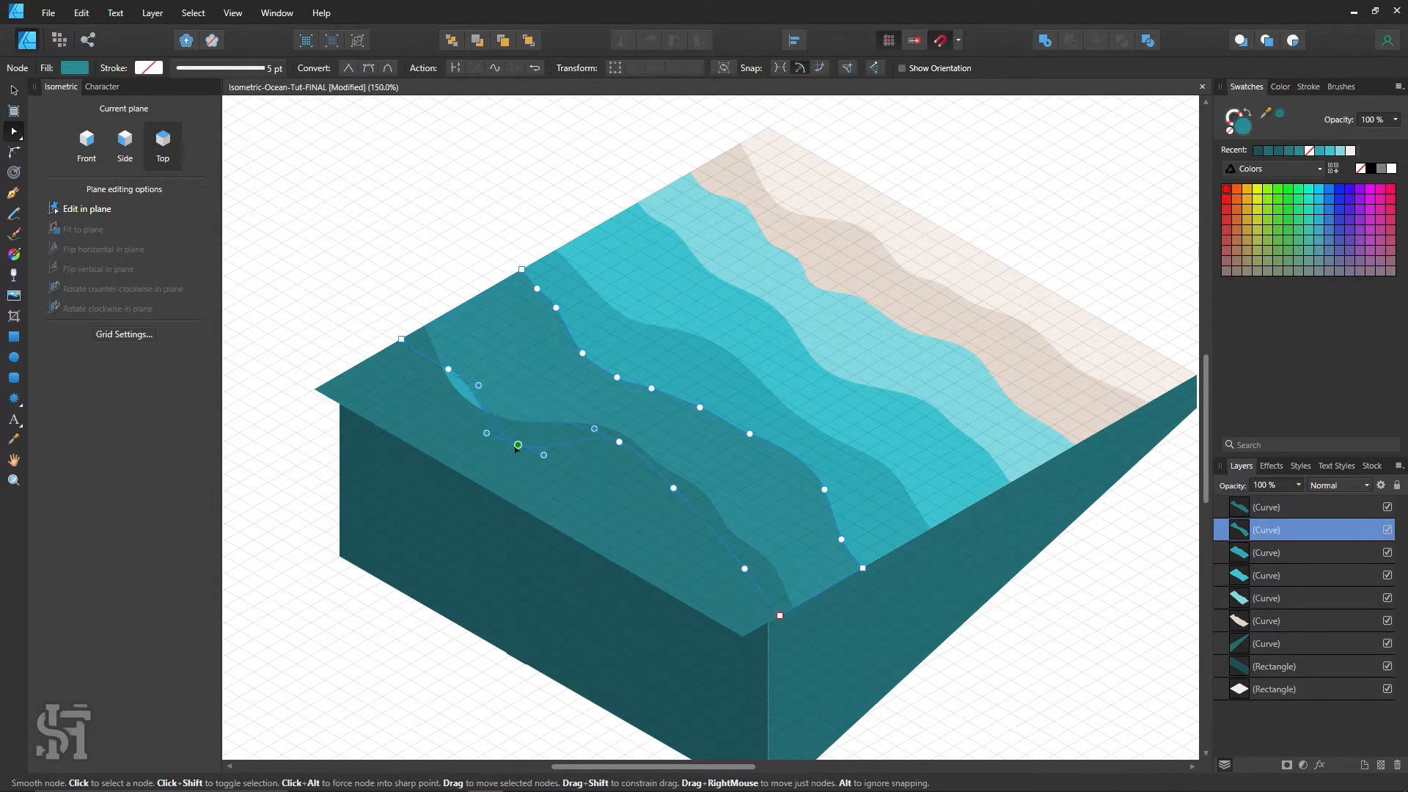
drag(448, 370, 396, 408)
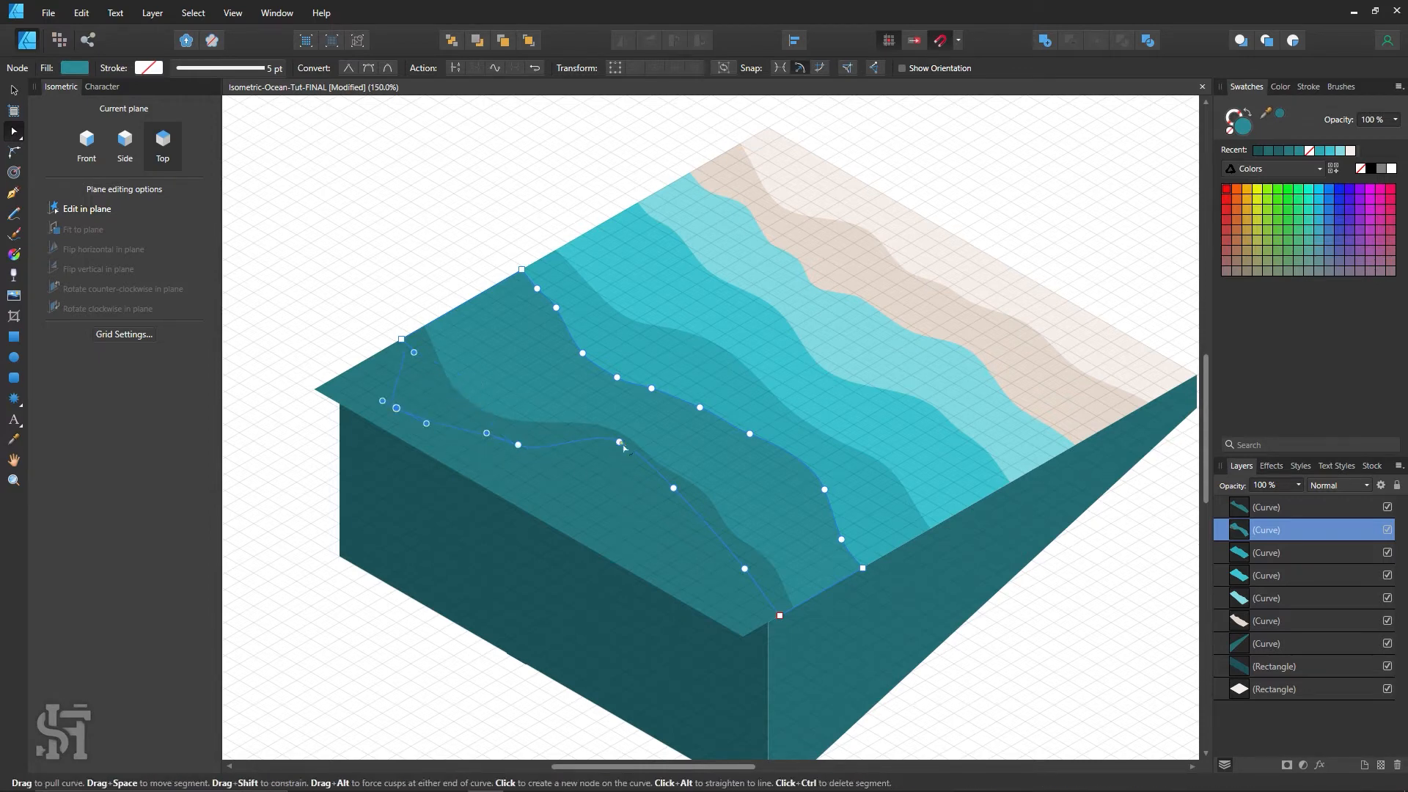
drag(619, 441, 611, 465)
key(ctrl+d)
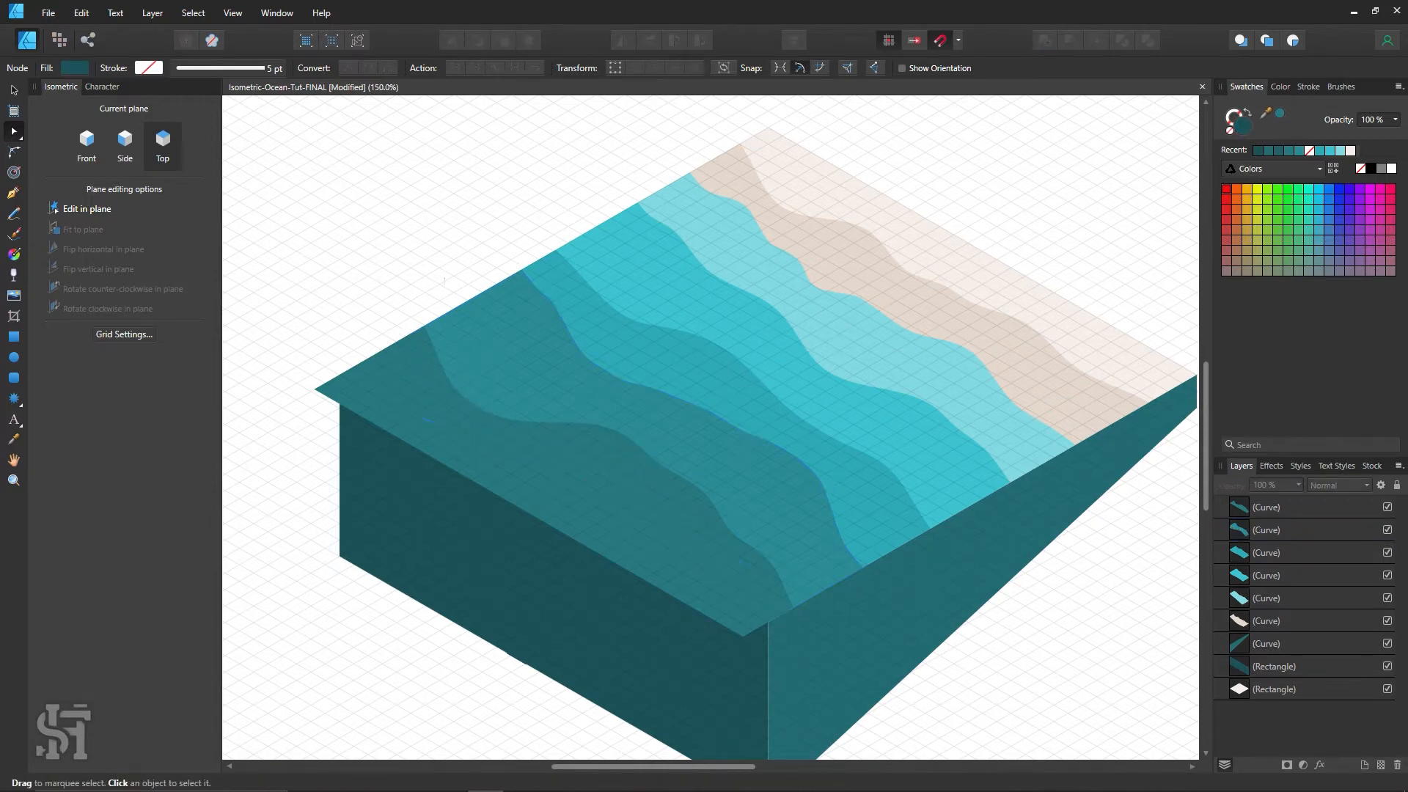
Draw a rectangle over the front water shape's overhang and align it with the block's front-left top edge.
scroll(710, 427, down, 1)
click(13, 335)
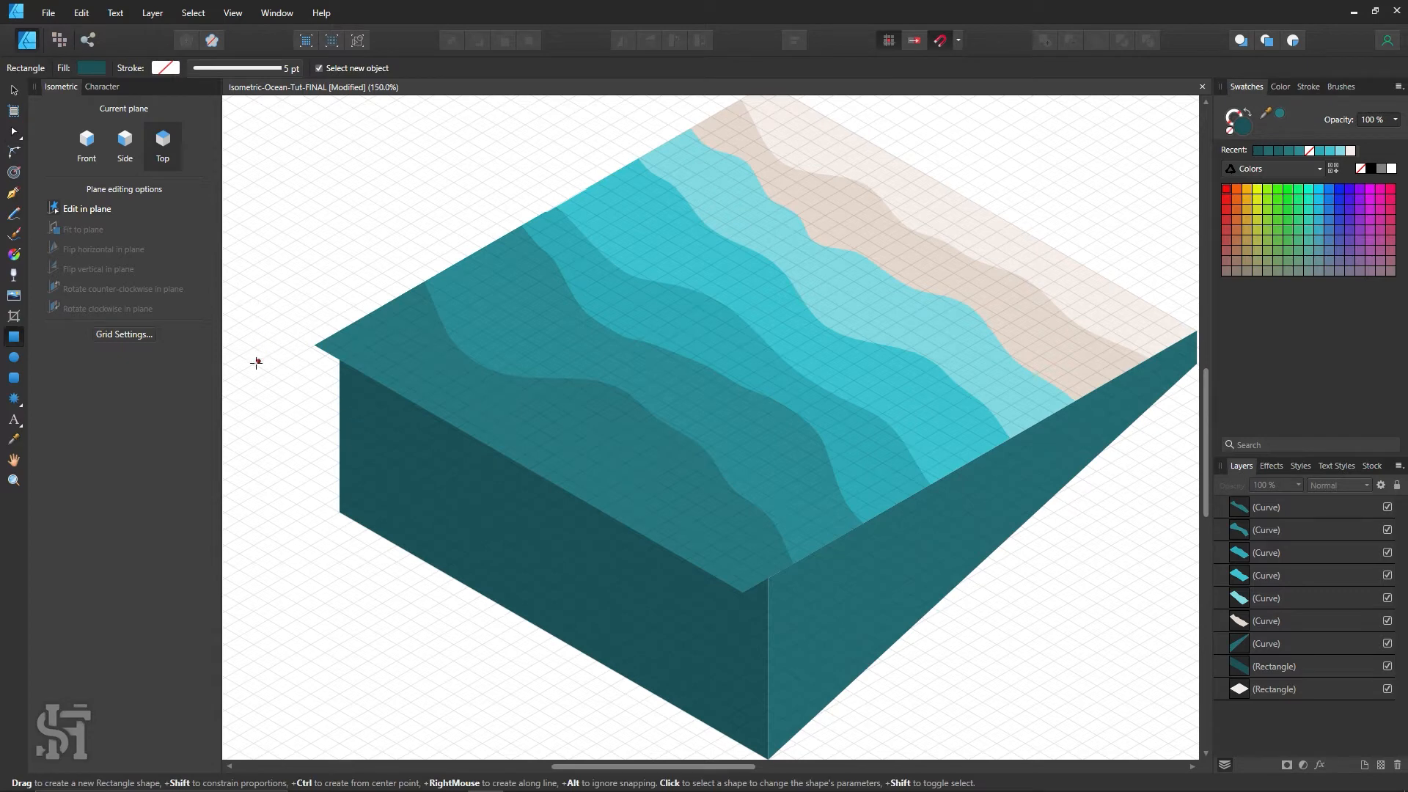
drag(254, 379, 806, 607)
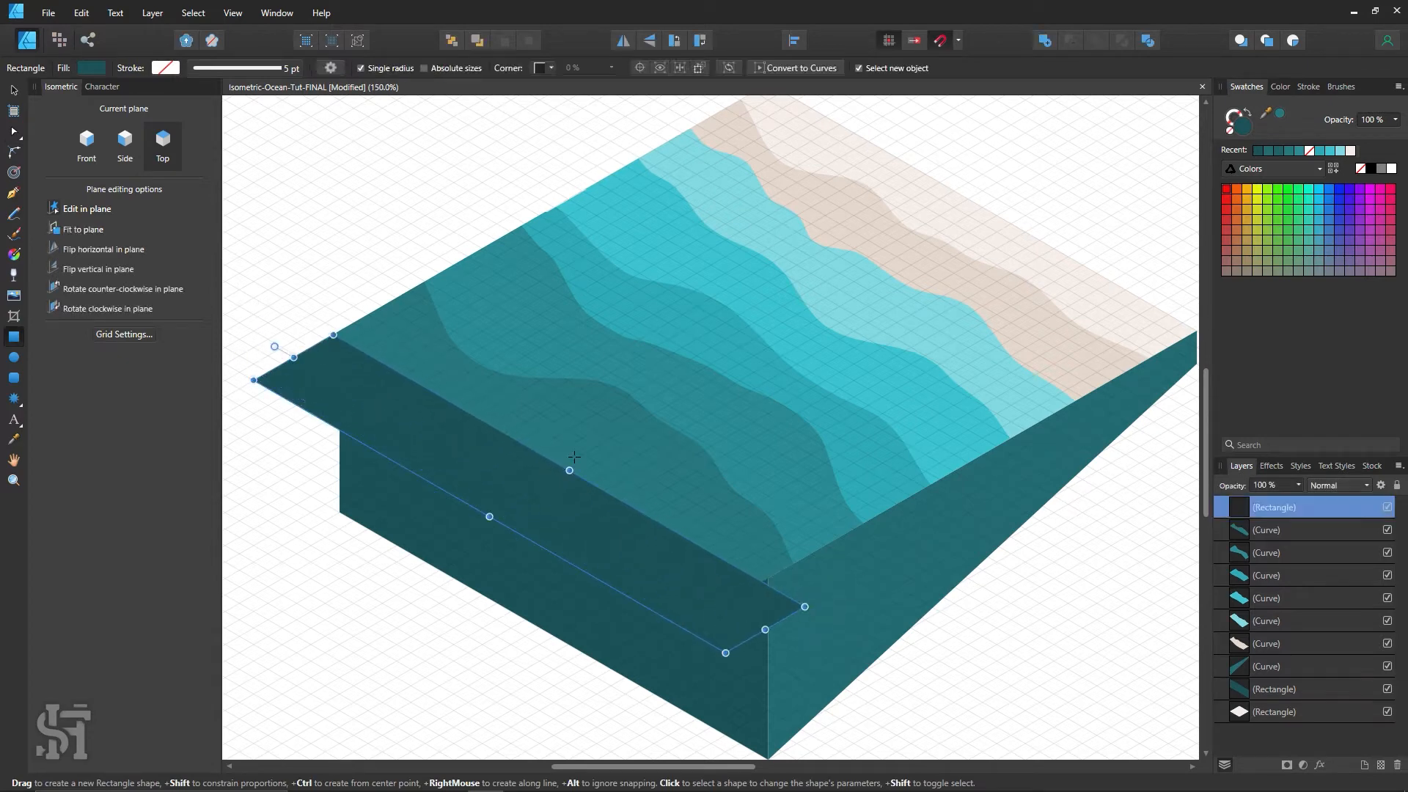
key(v)
mouse_move(555, 499)
mouse_down()
mouse_move(537, 516)
mouse_move(545, 485)
mouse_up()
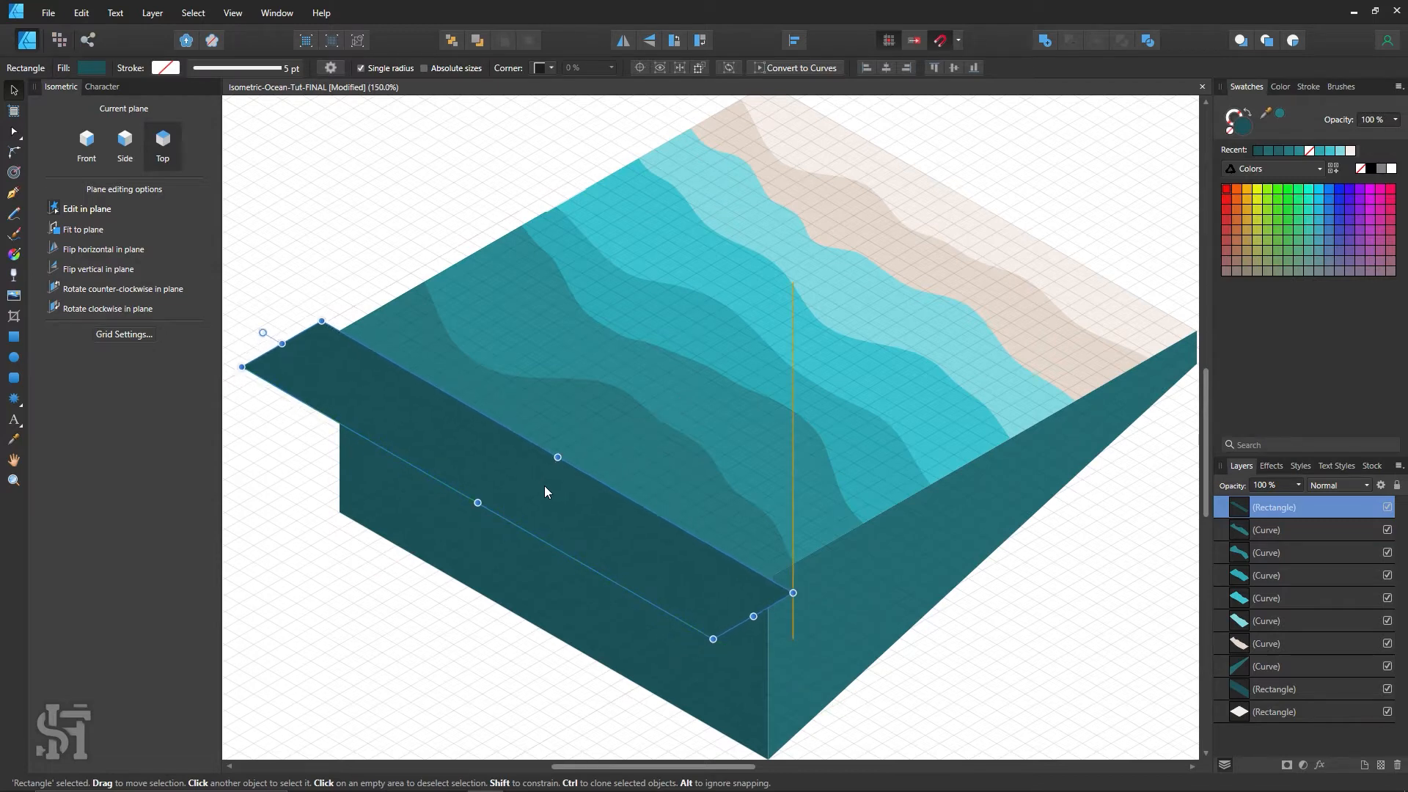
Subtract the rectangle from the front water shape to trim it flush with the block's front-left edge.
shift+click(592, 453)
click(1070, 41)
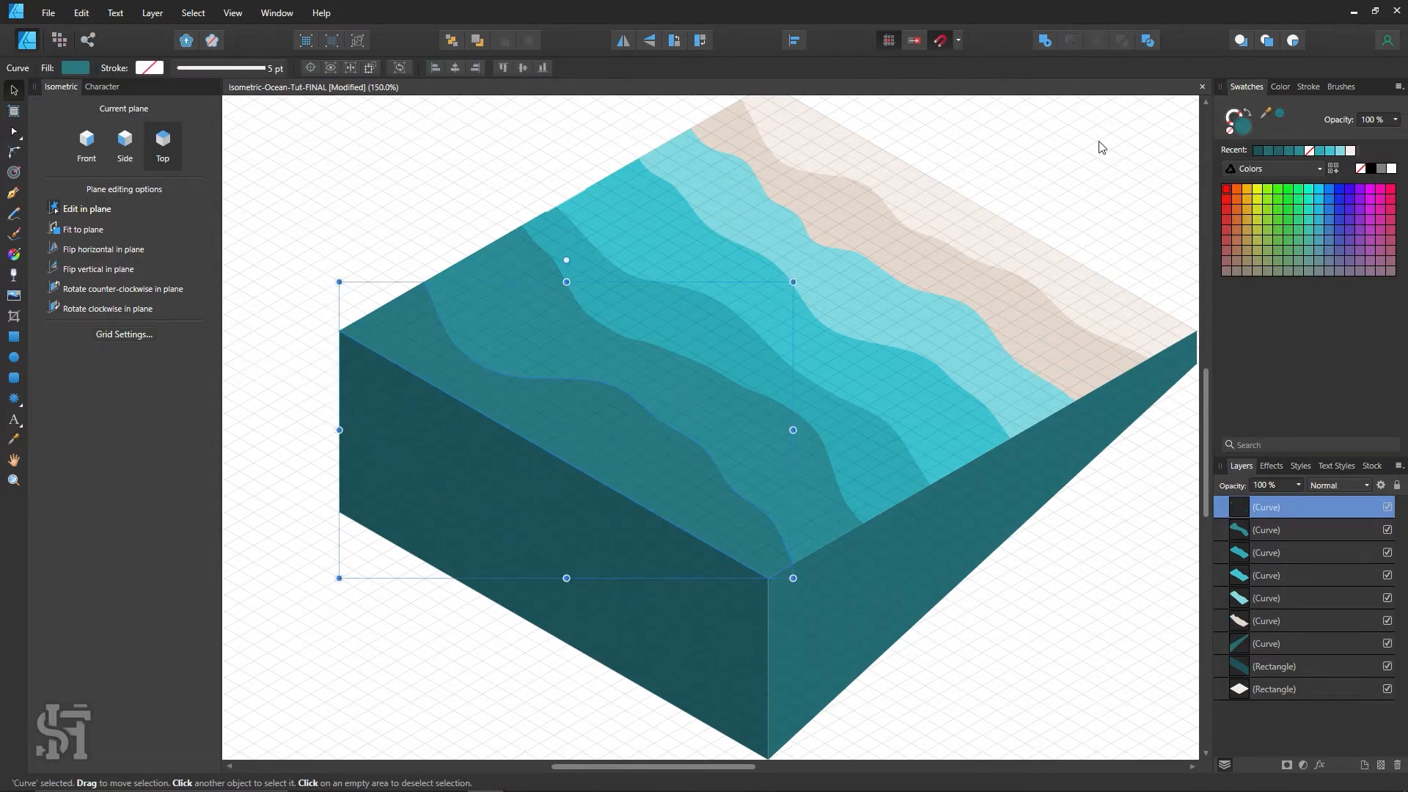
key(ctrl+d)
drag(754, 535, 801, 479)
key(ctrl+z)
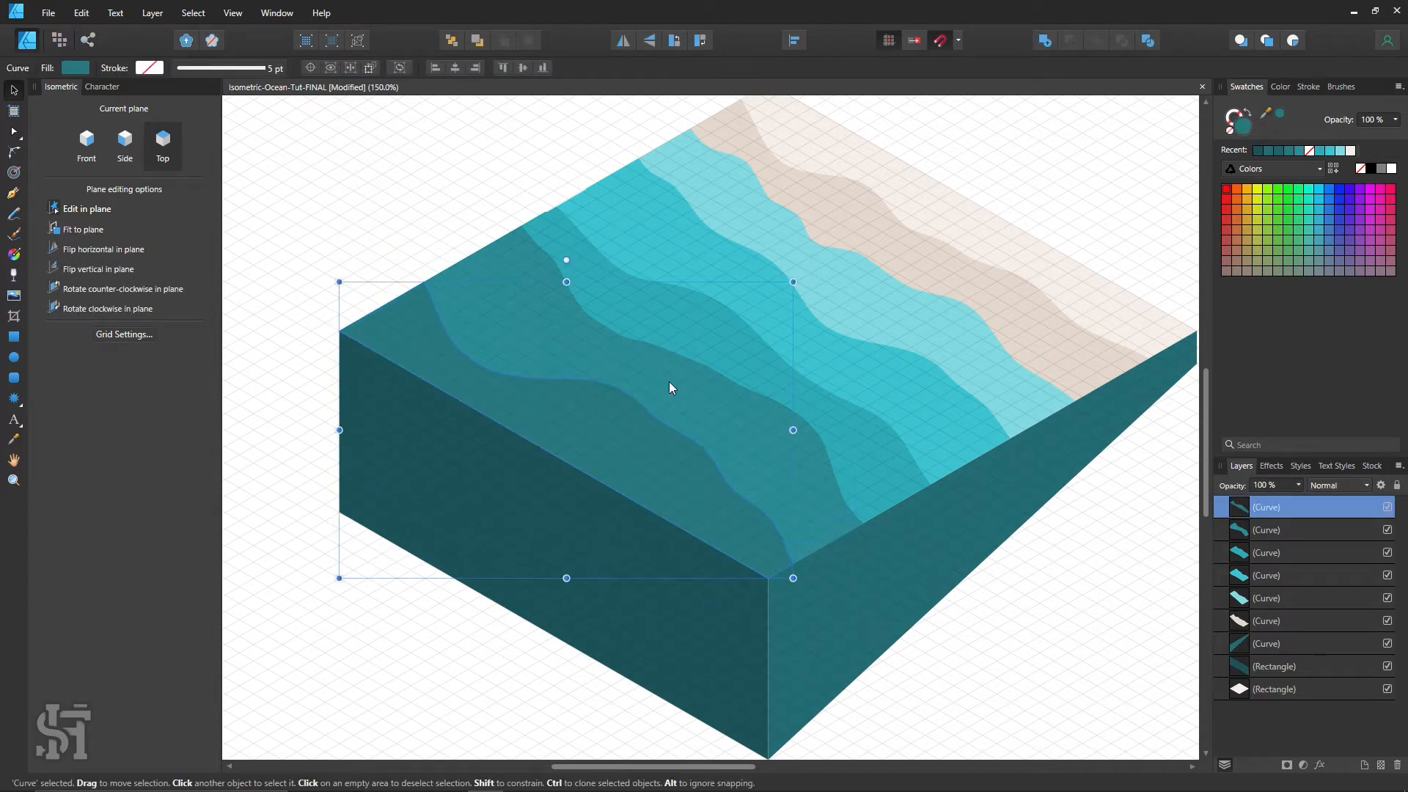
Deselect the front water shape and hide the grid to show the whole block without grid lines.
key(ctrl+d)
key(z)
alt+click(924, 441)
key(h)
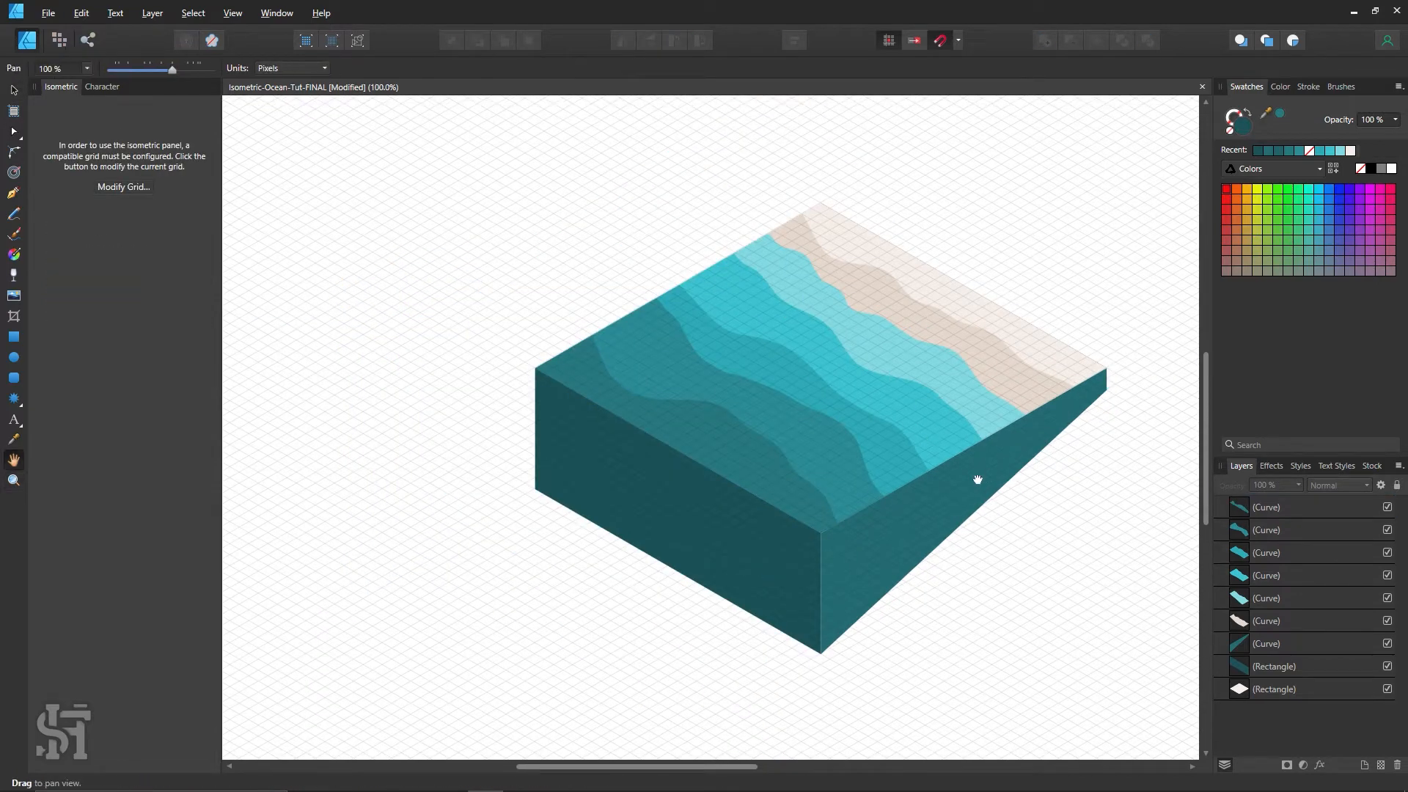
drag(974, 477, 813, 525)
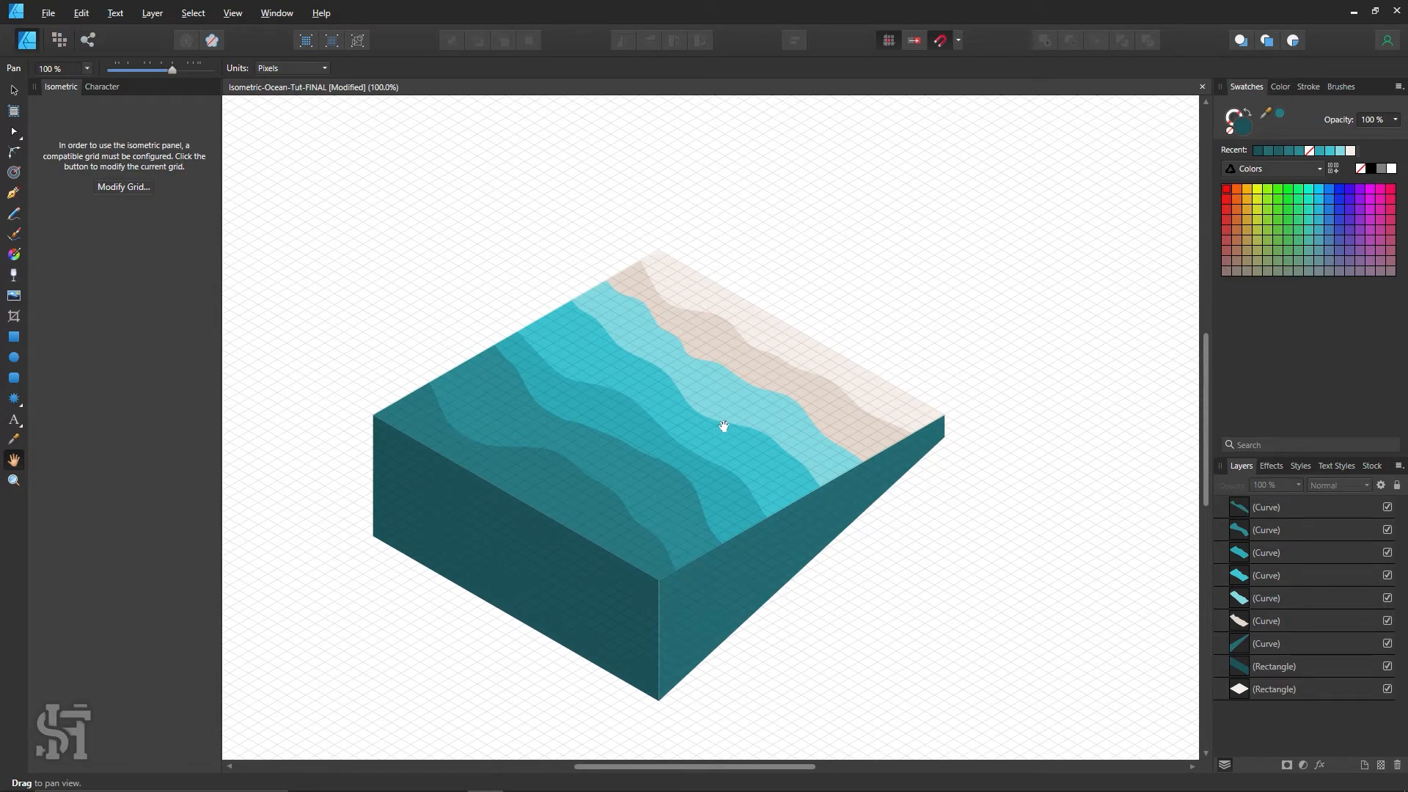
key(ctrl+apostrophe)
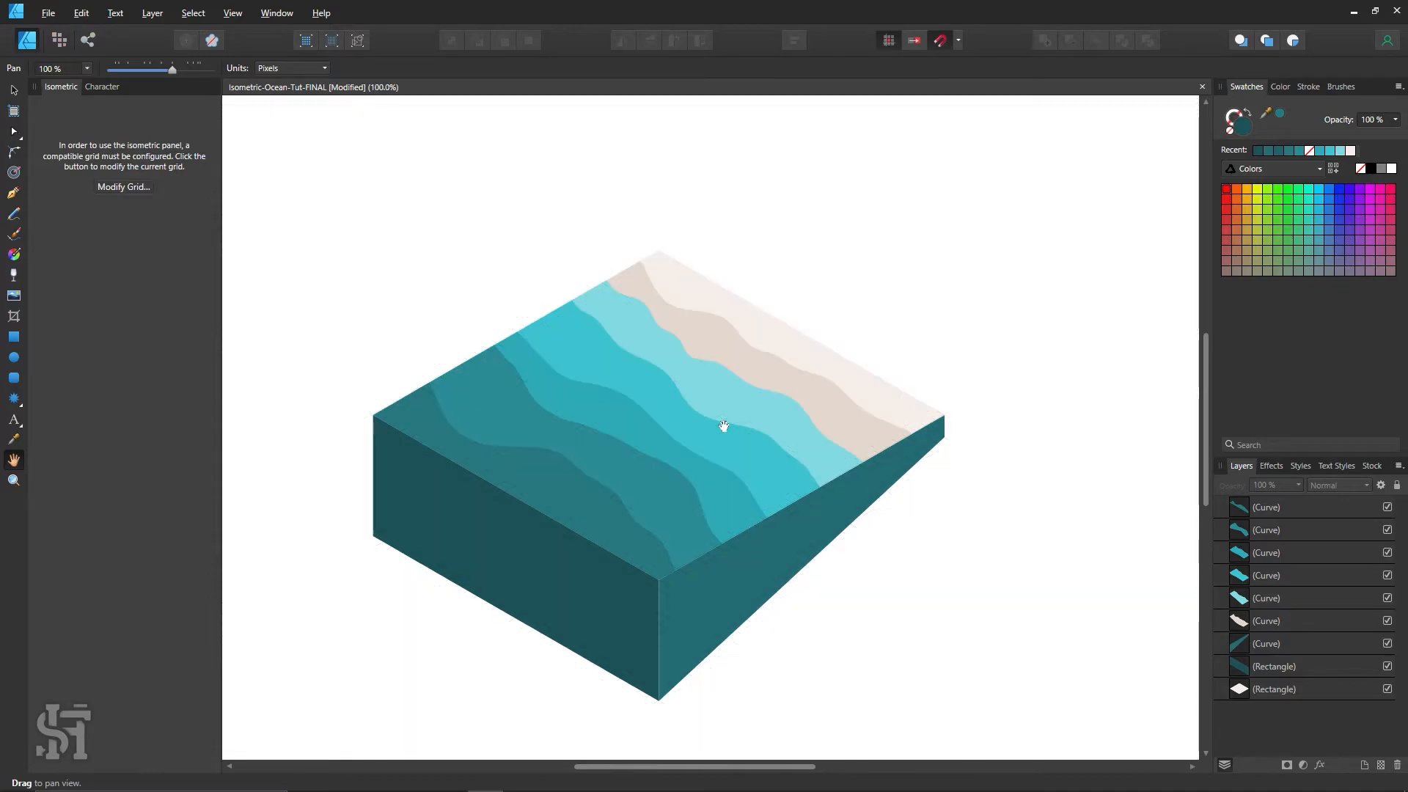
Check the complete block at a smaller and larger scale and save the document.
key(z)
alt+click(884, 487)
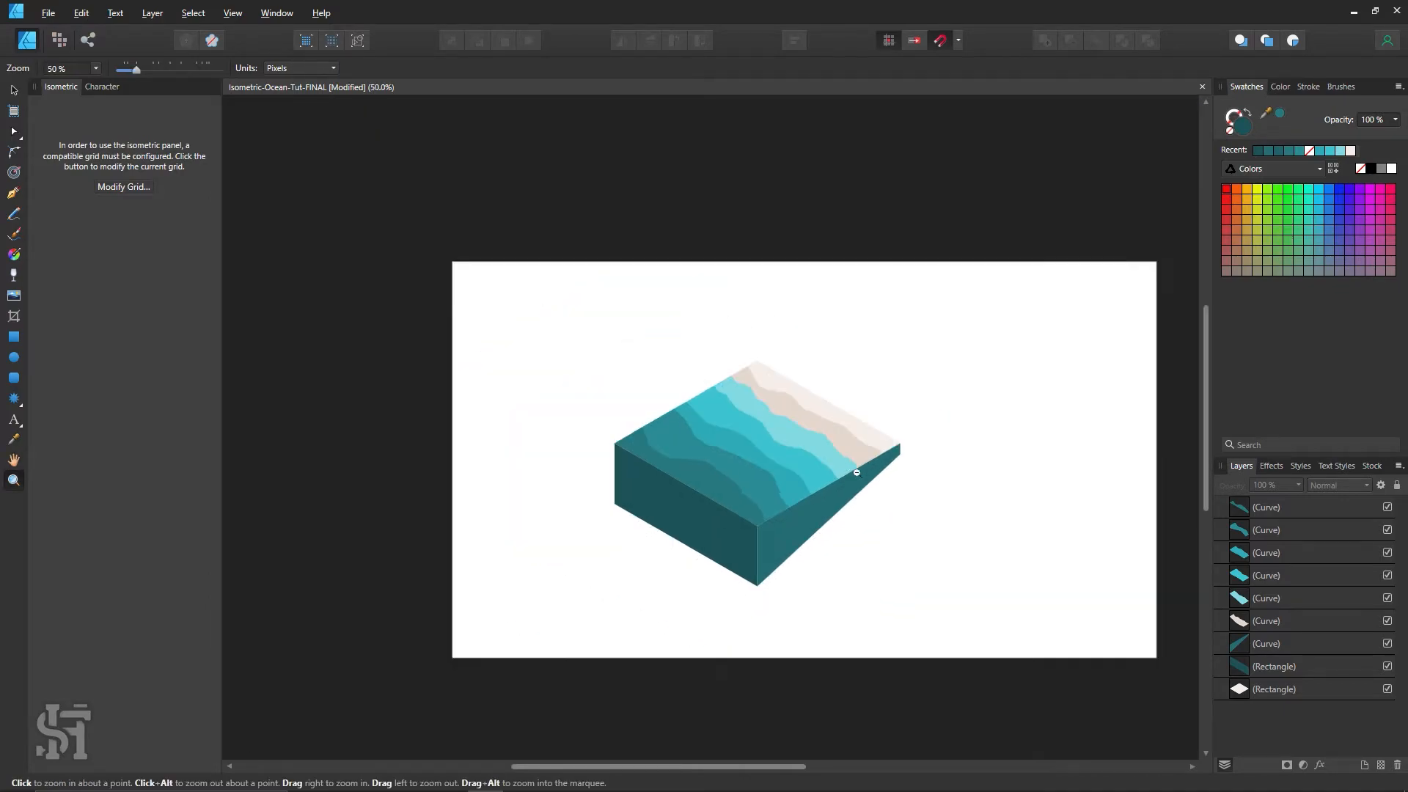
click(884, 484)
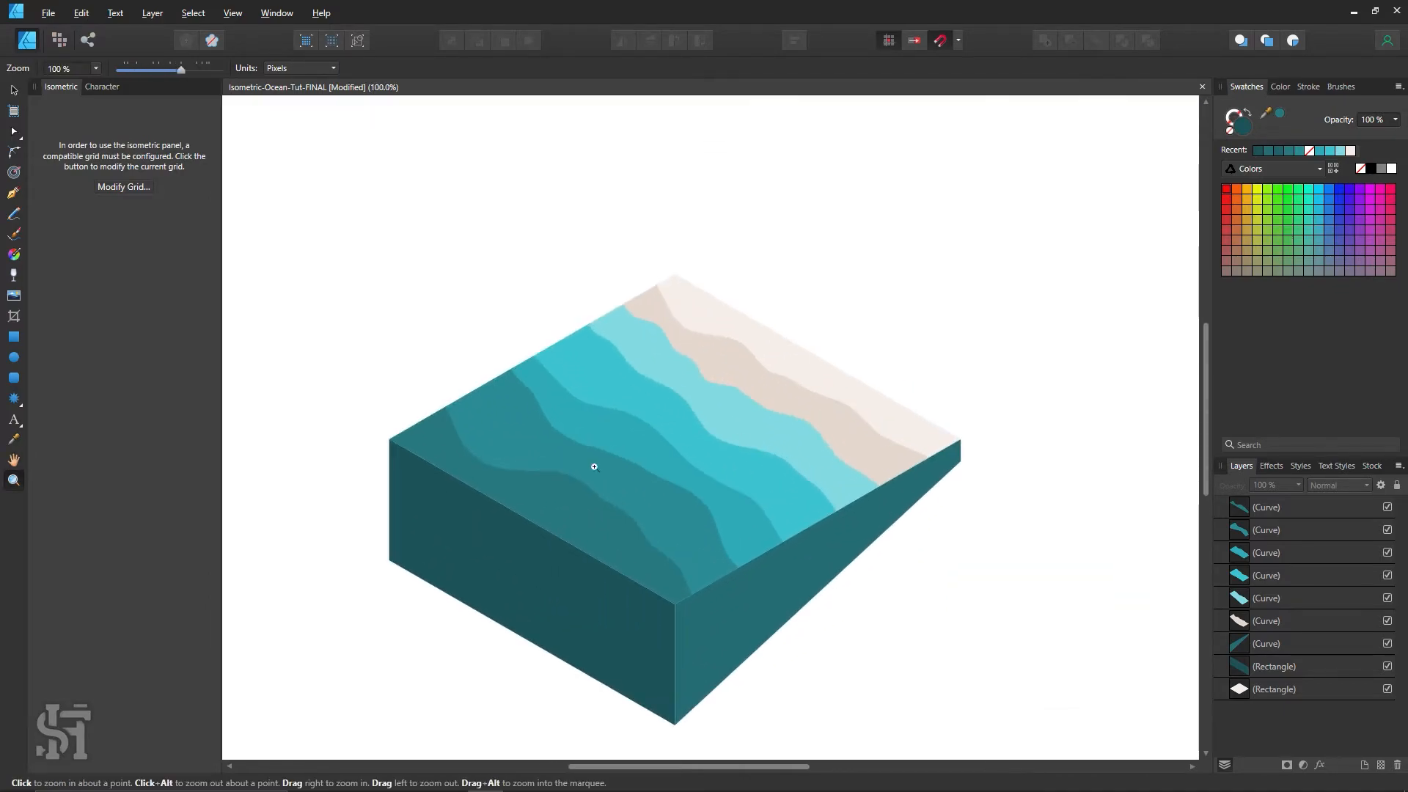
key(v)
scroll(518, 277, down, 1)
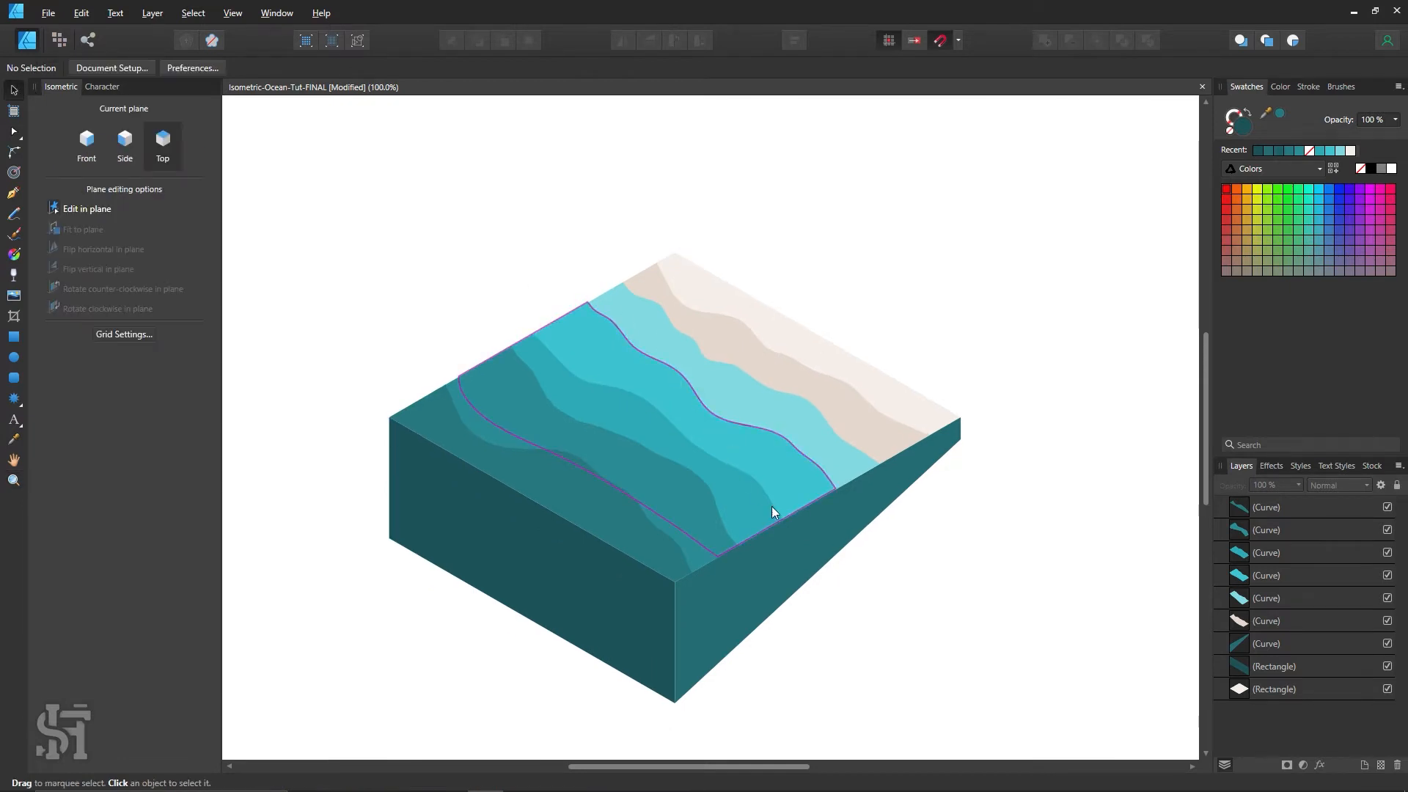
scroll(890, 520, down, 2)
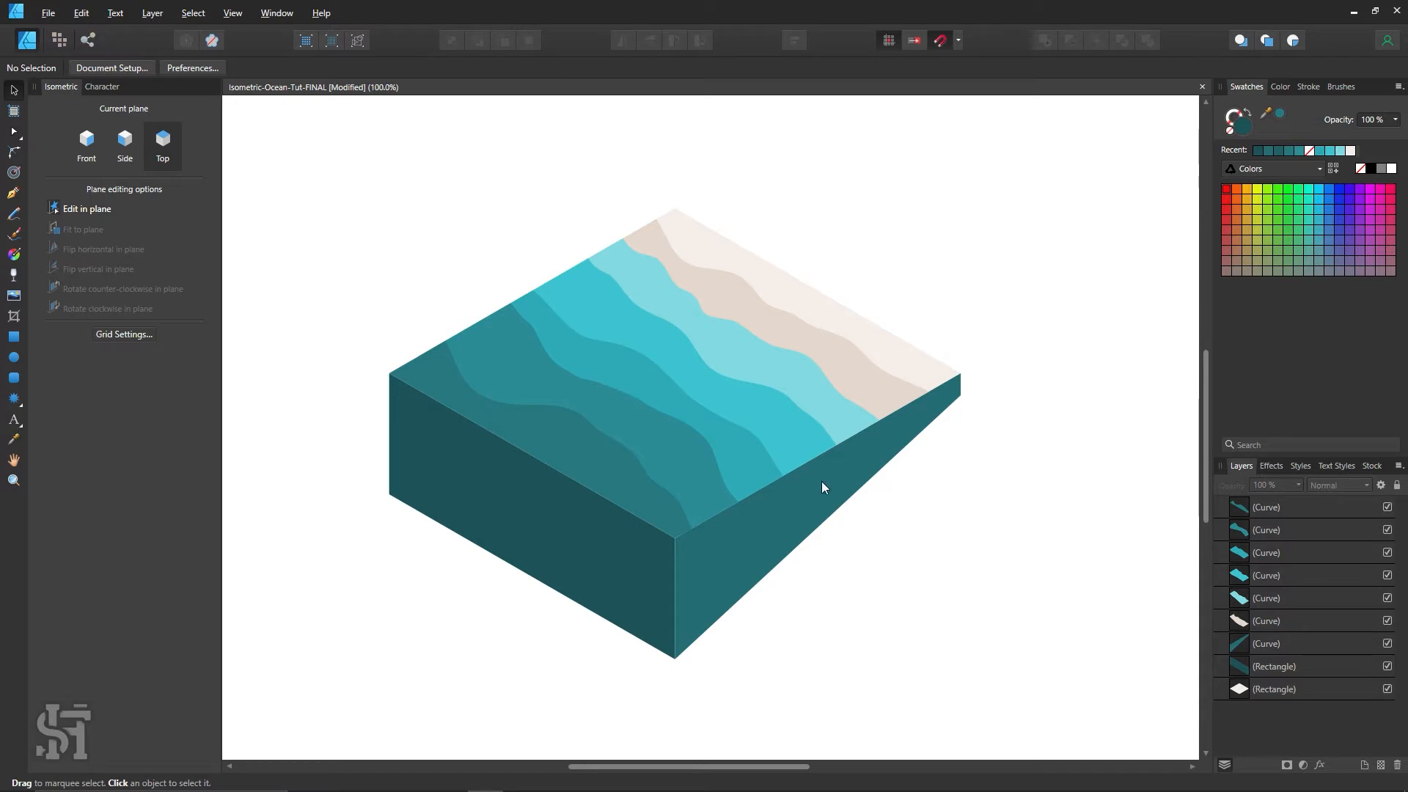
key(ctrl+s)
Draw a closed freehand patch outline with the Pencil on the light sand near the block's back corner, with the grid shown.
key(z)
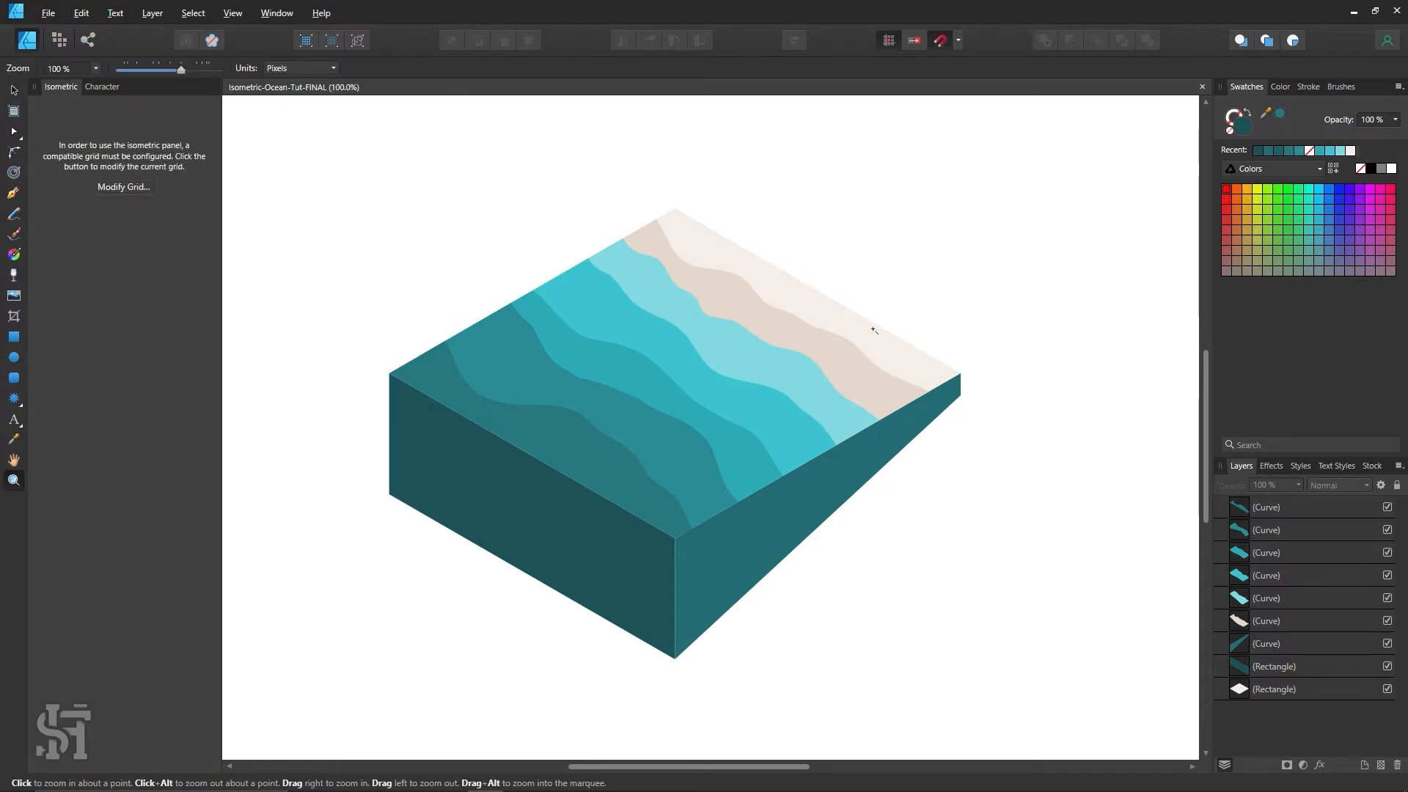
drag(874, 330, 983, 399)
key(h)
drag(836, 381, 847, 448)
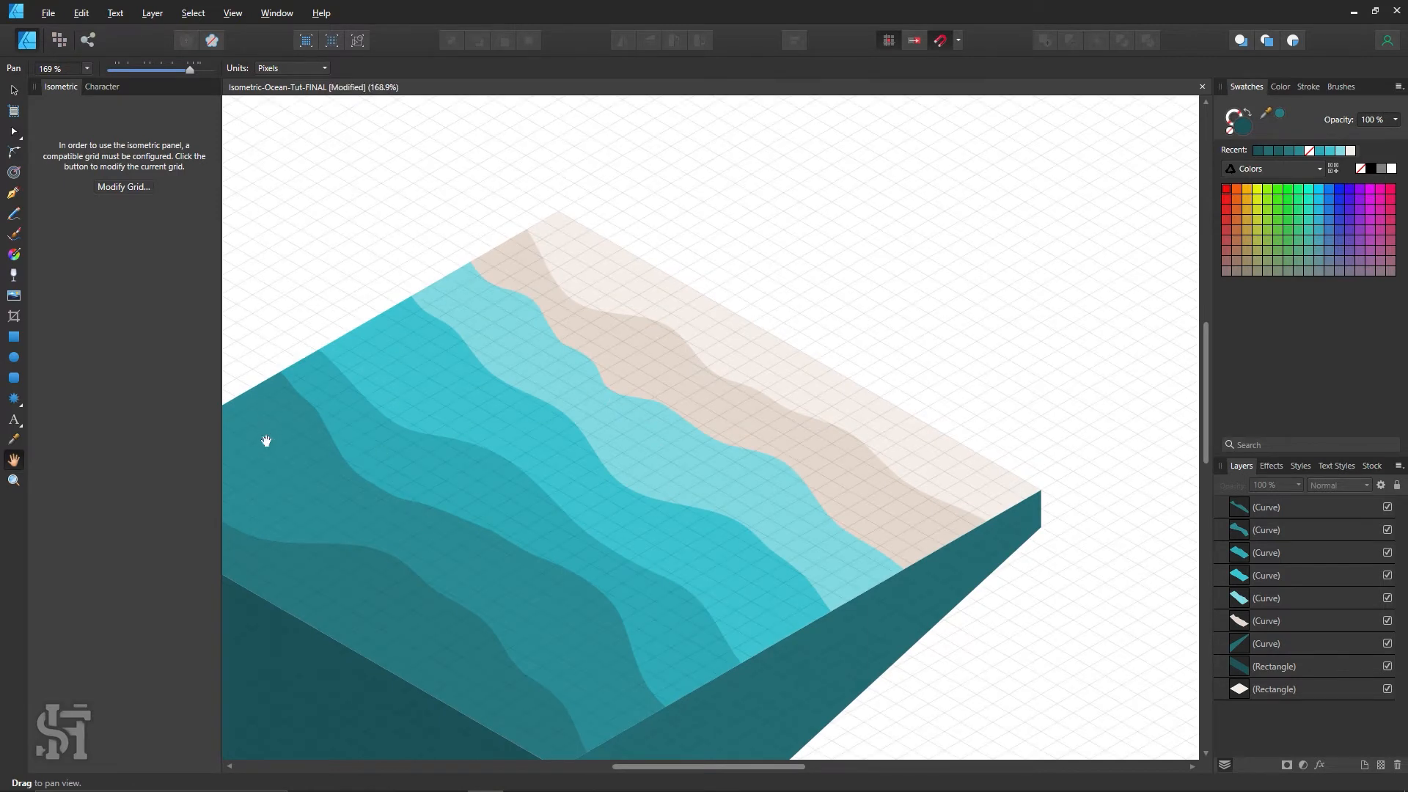
click(14, 215)
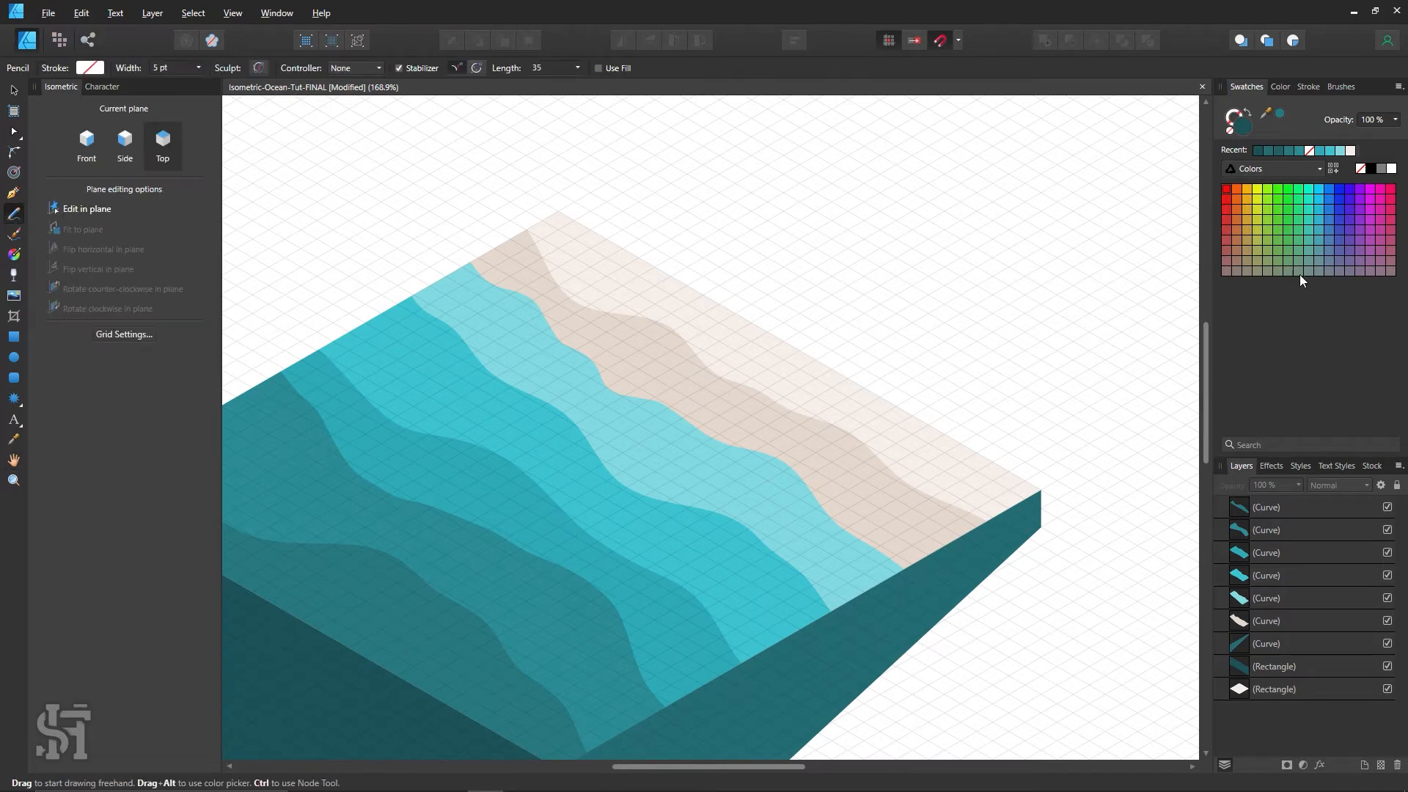
click(1250, 114)
mouse_move(561, 244)
mouse_down()
mouse_move(596, 310)
mouse_move(655, 305)
mouse_up()
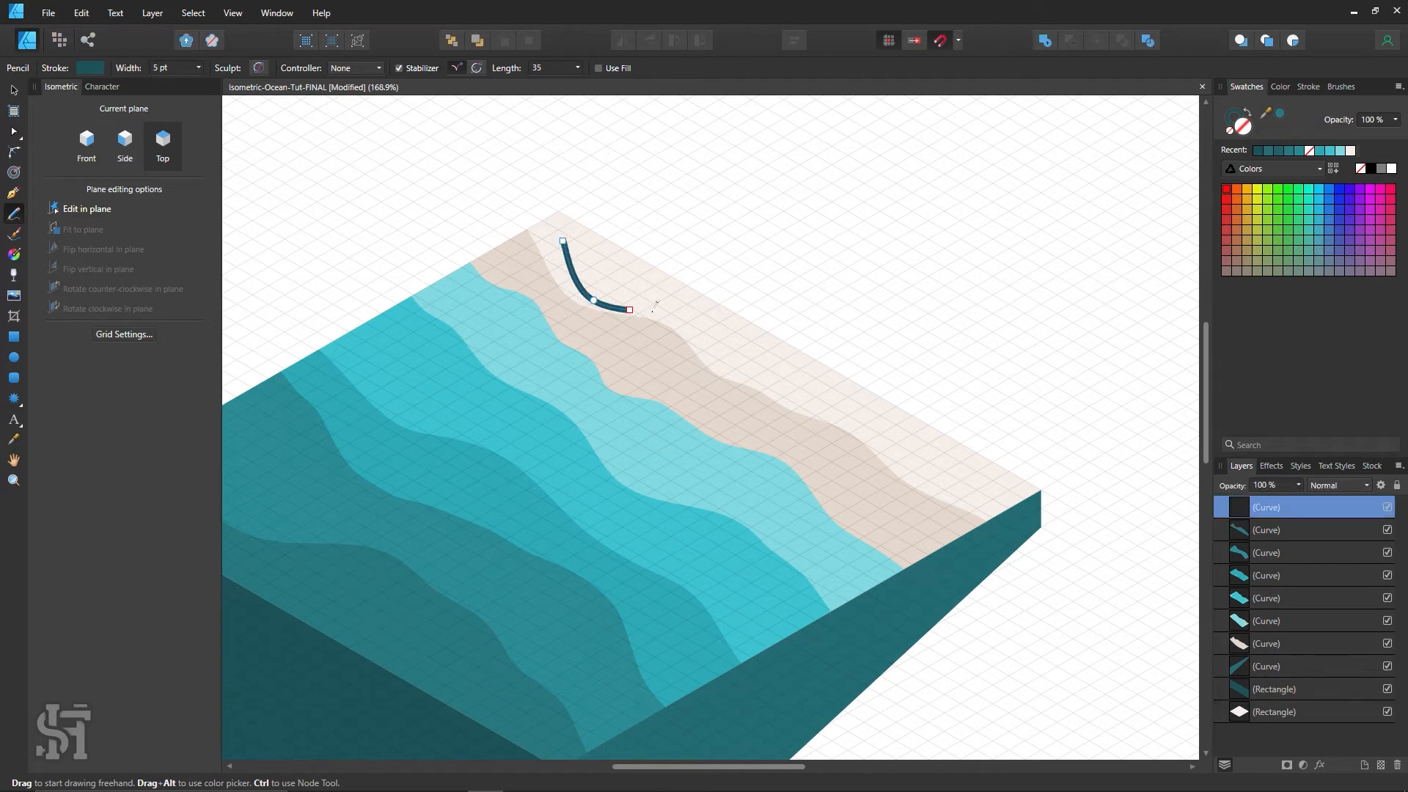
key(ctrl+z)
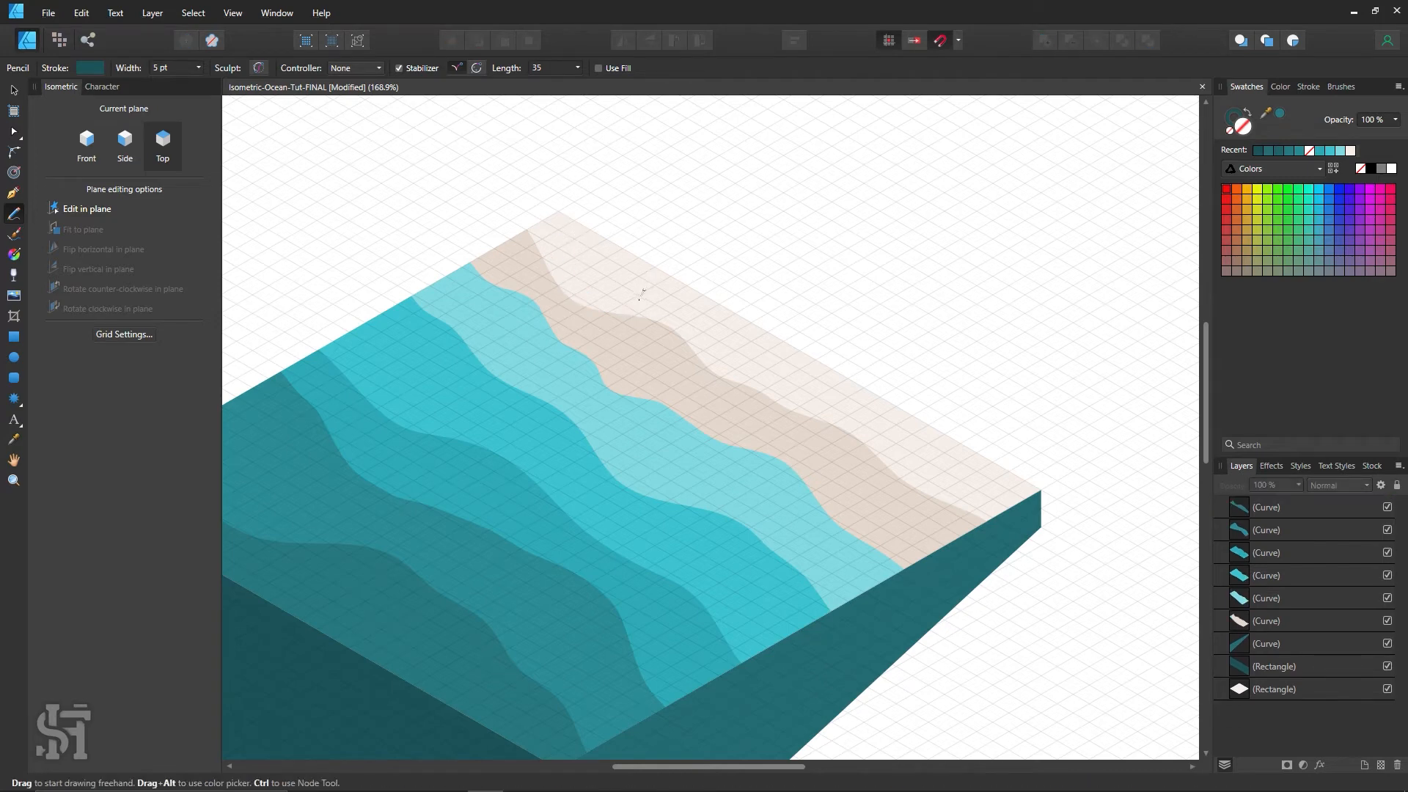
mouse_move(650, 308)
mouse_down()
mouse_move(634, 251)
mouse_move(543, 234)
mouse_move(572, 285)
mouse_move(674, 311)
mouse_up()
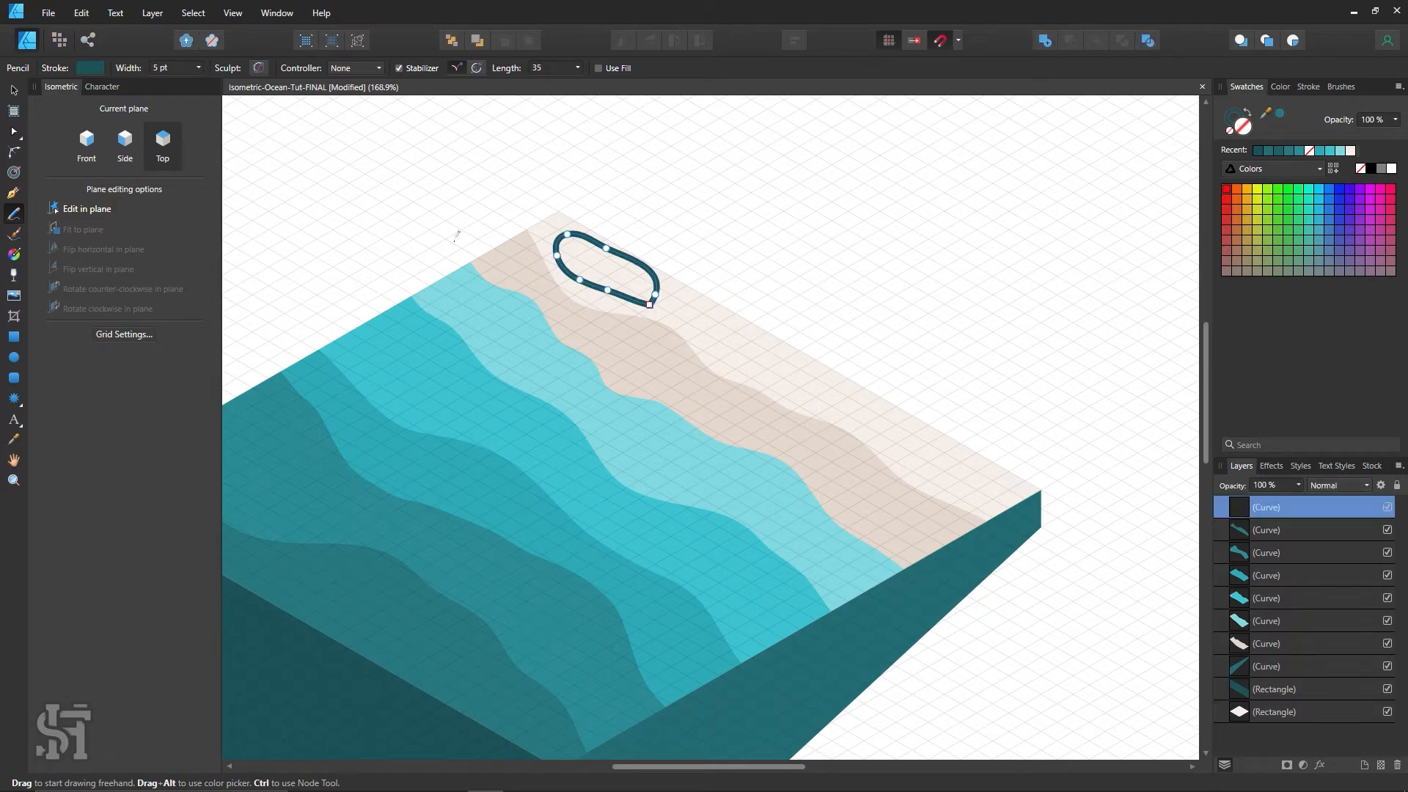
Try to smooth the lower end of the sand patch outline by moving its end nodes.
click(14, 91)
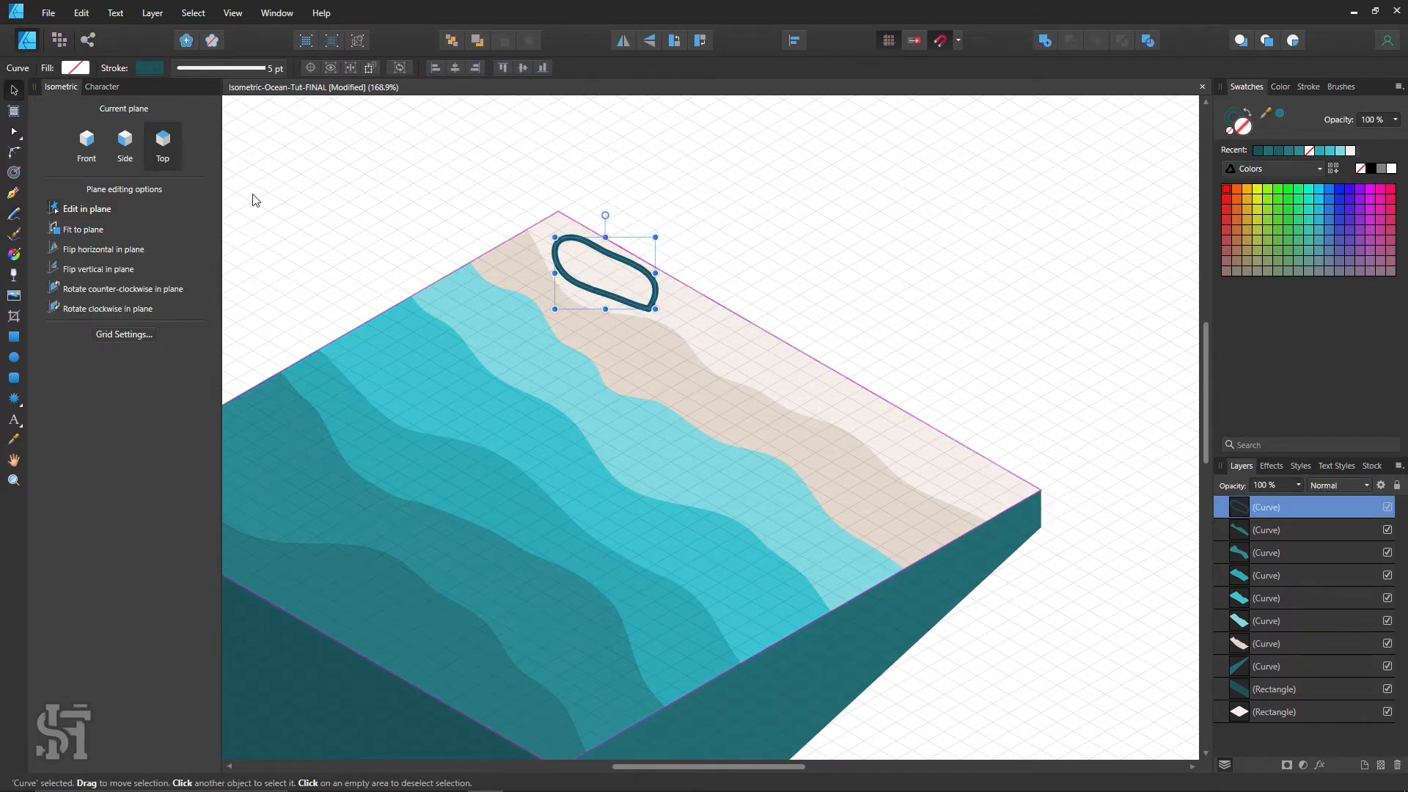
click(13, 132)
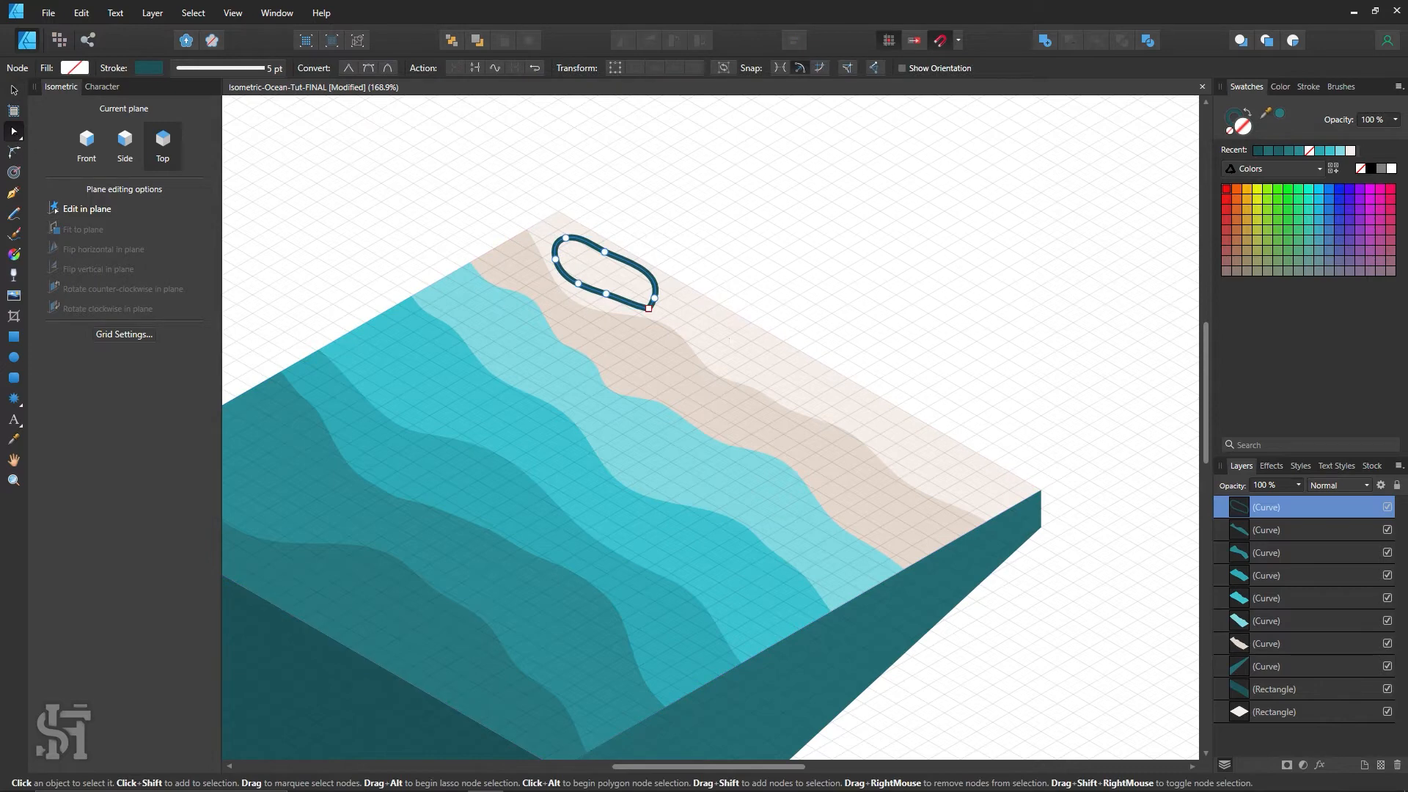
click(648, 308)
drag(654, 298, 658, 308)
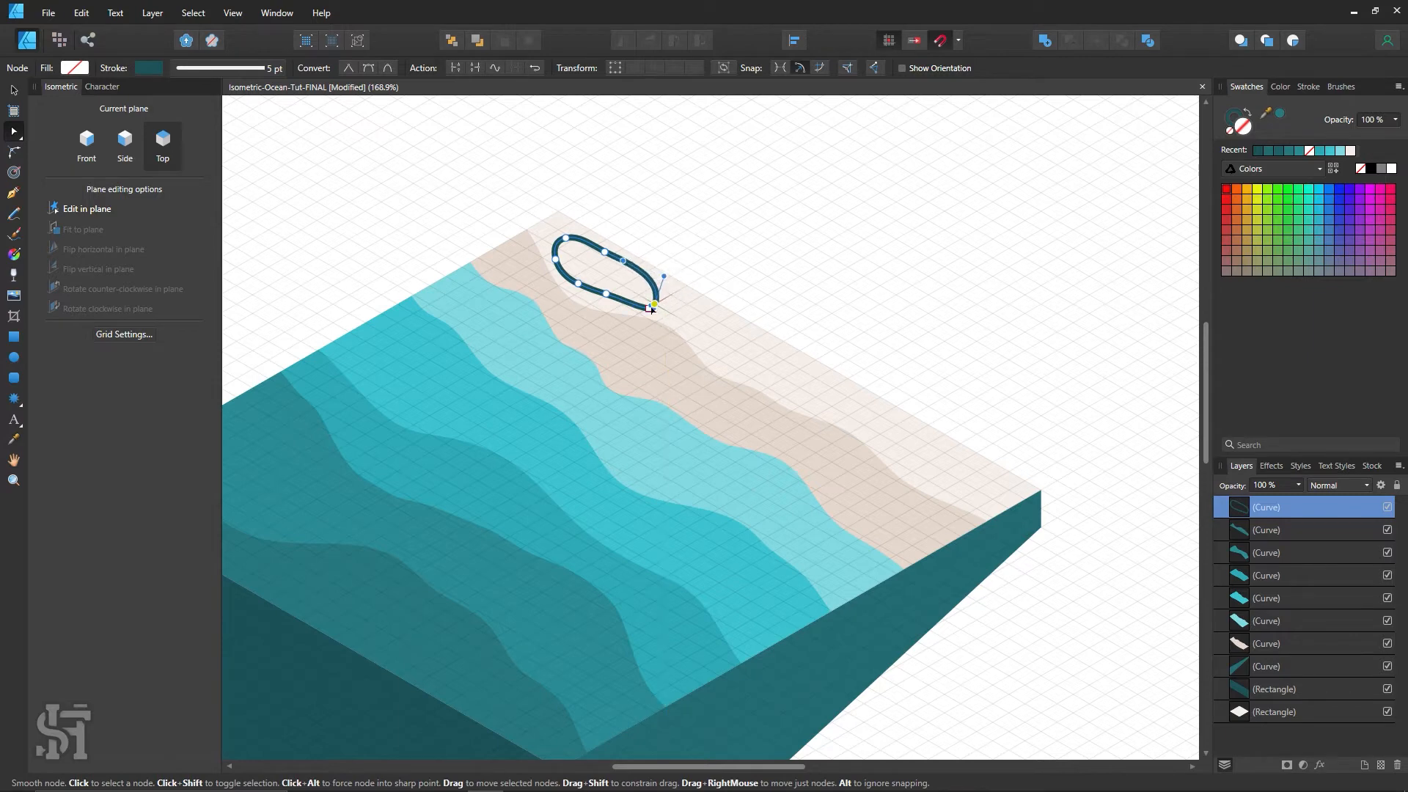
key(ctrl+d)
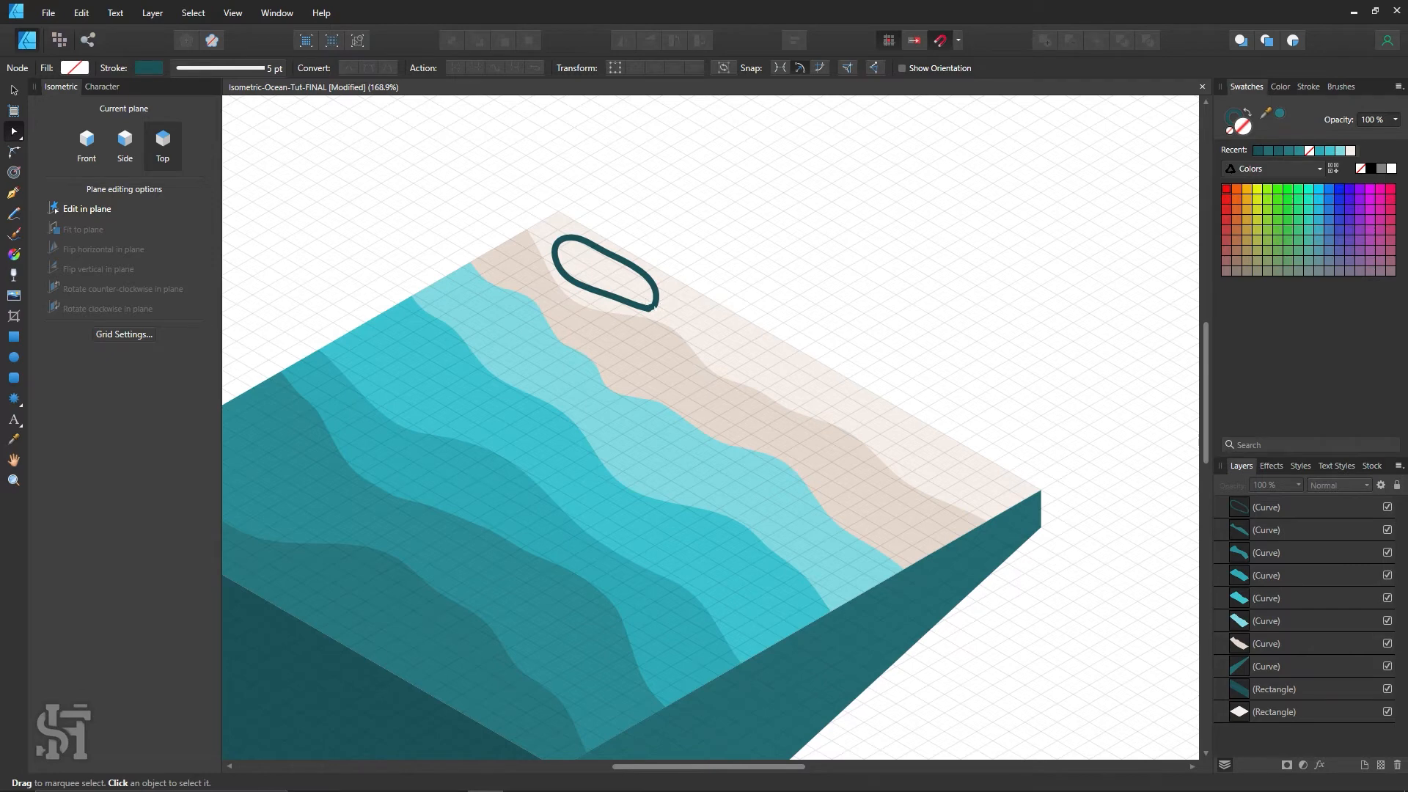
click(651, 309)
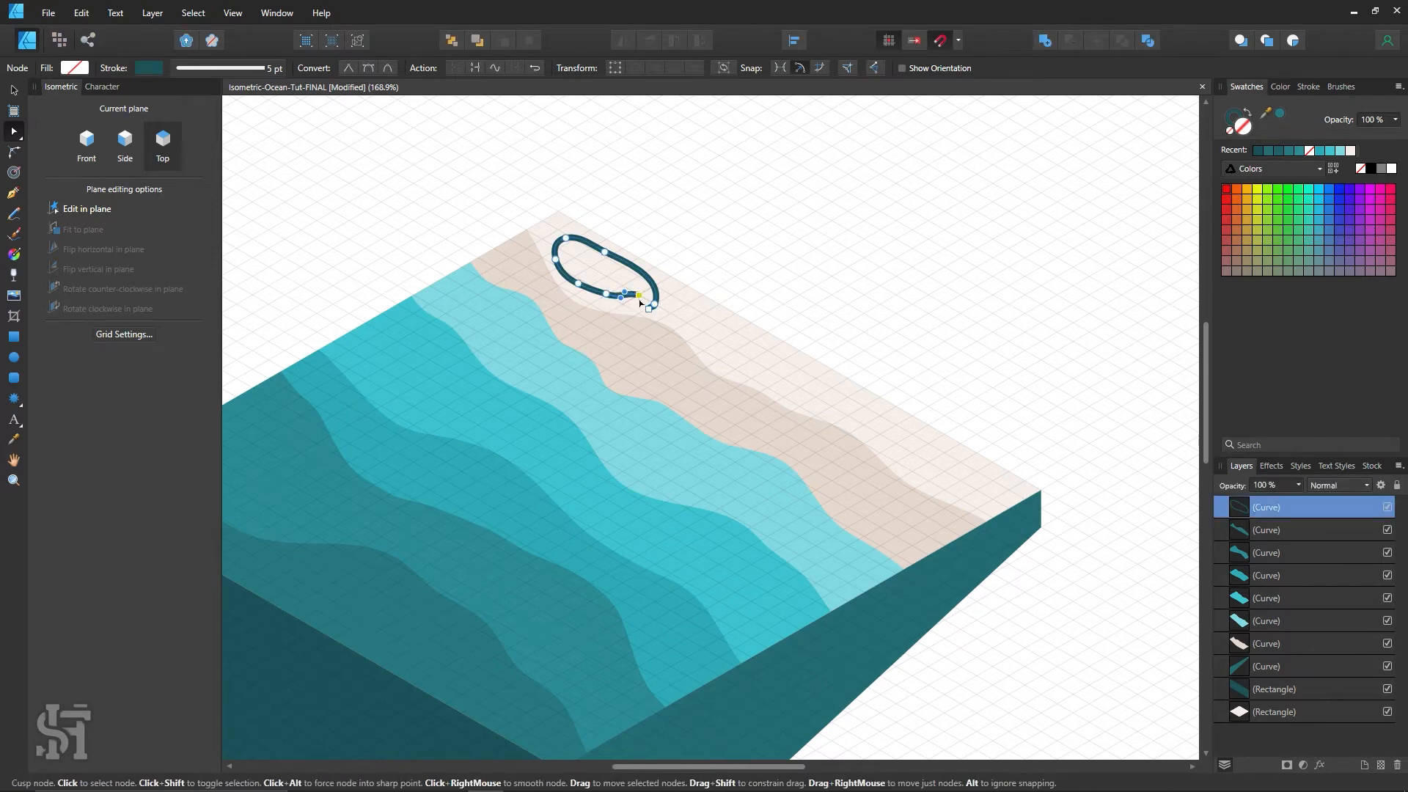
key(ctrl+d)
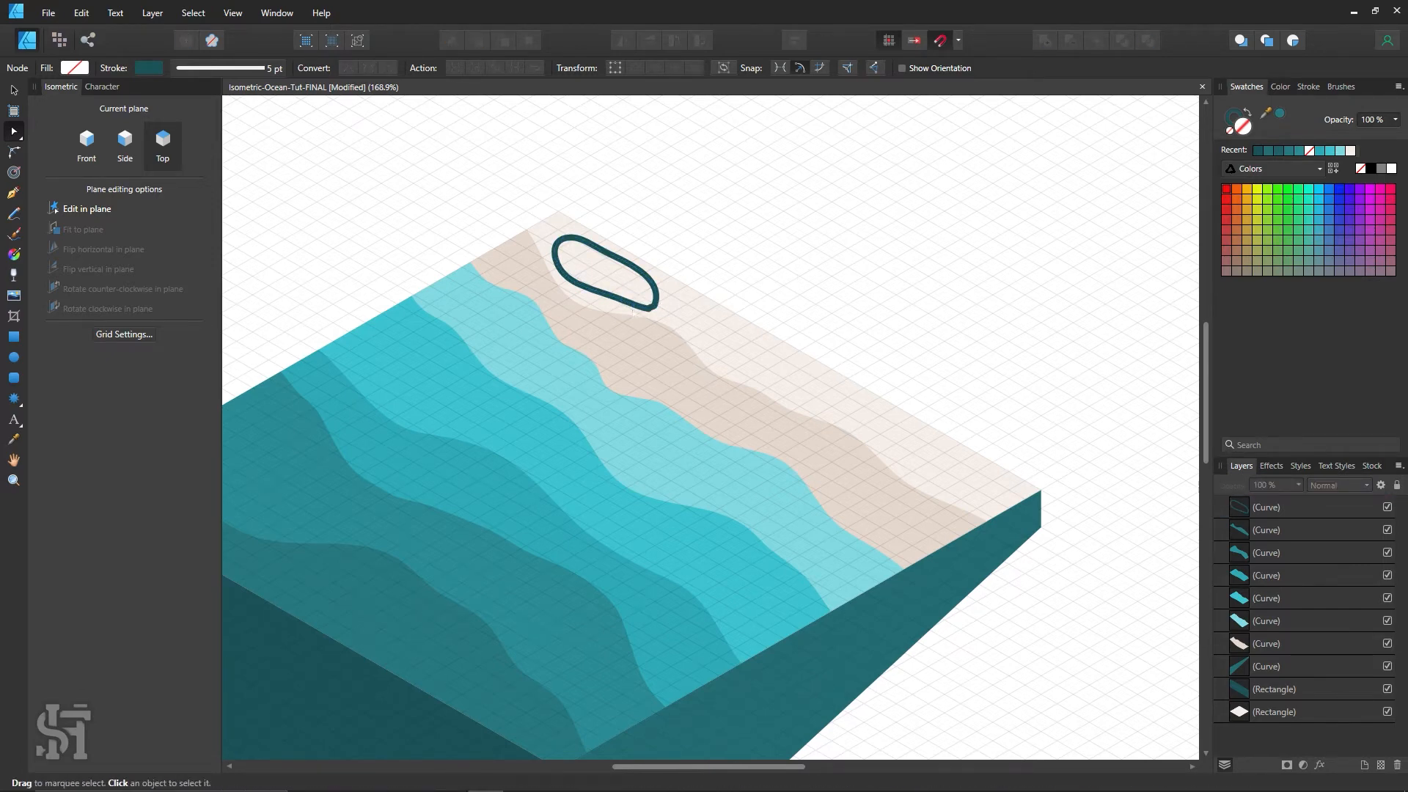
Turn the patch's stroke colour into its fill, try reshaping its end node, and delete the patch.
click(650, 309)
click(1254, 114)
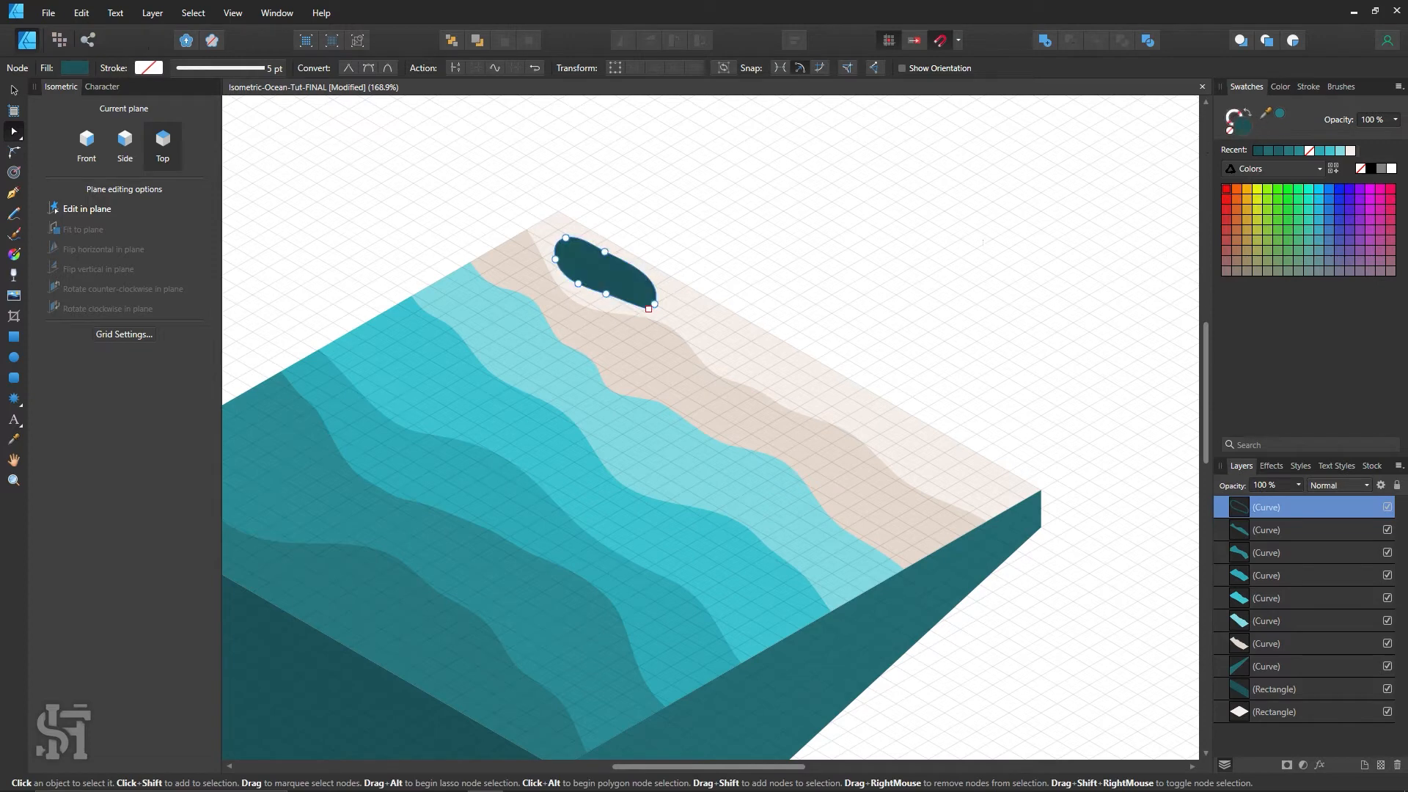
key(ctrl+d)
click(650, 308)
drag(649, 308, 655, 303)
click(724, 286)
click(646, 299)
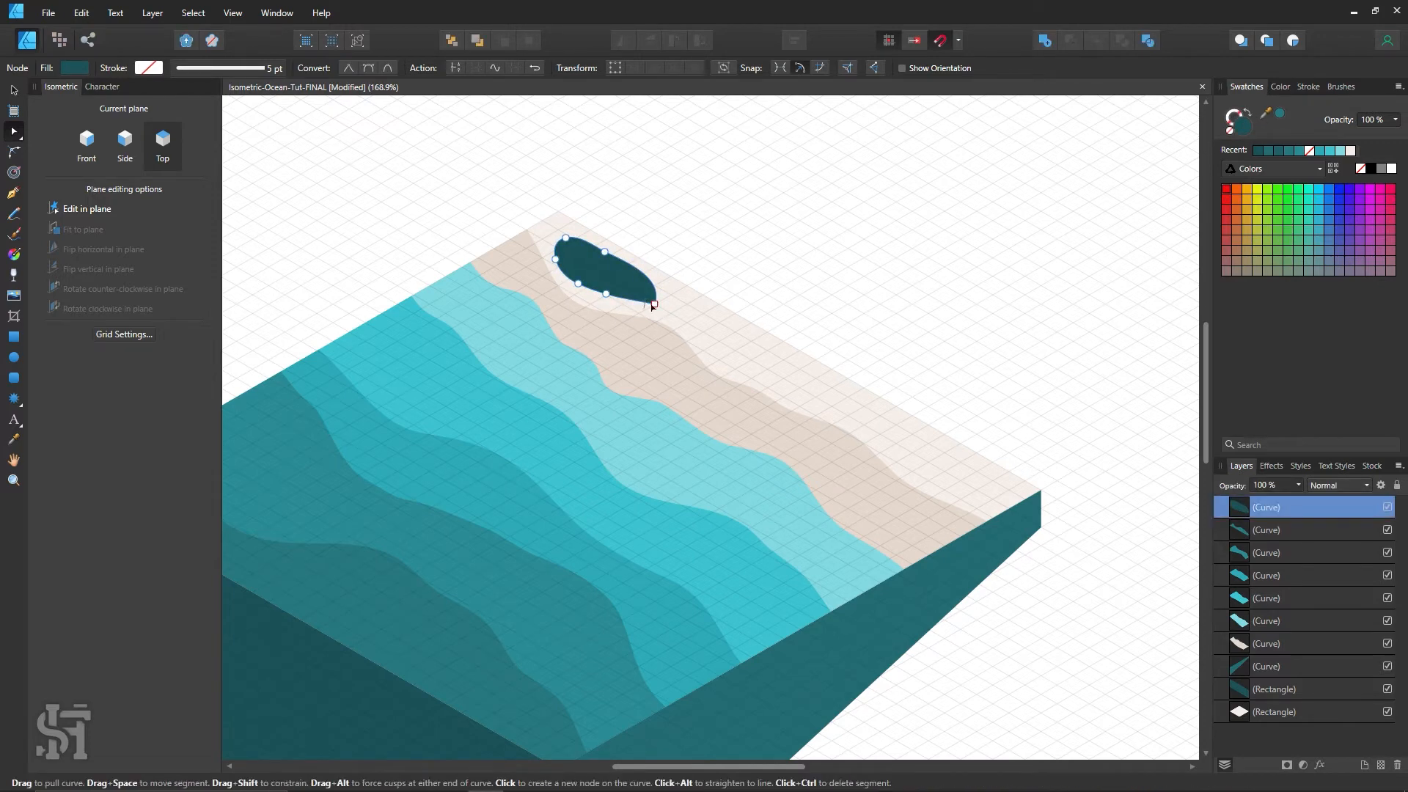
key(Delete)
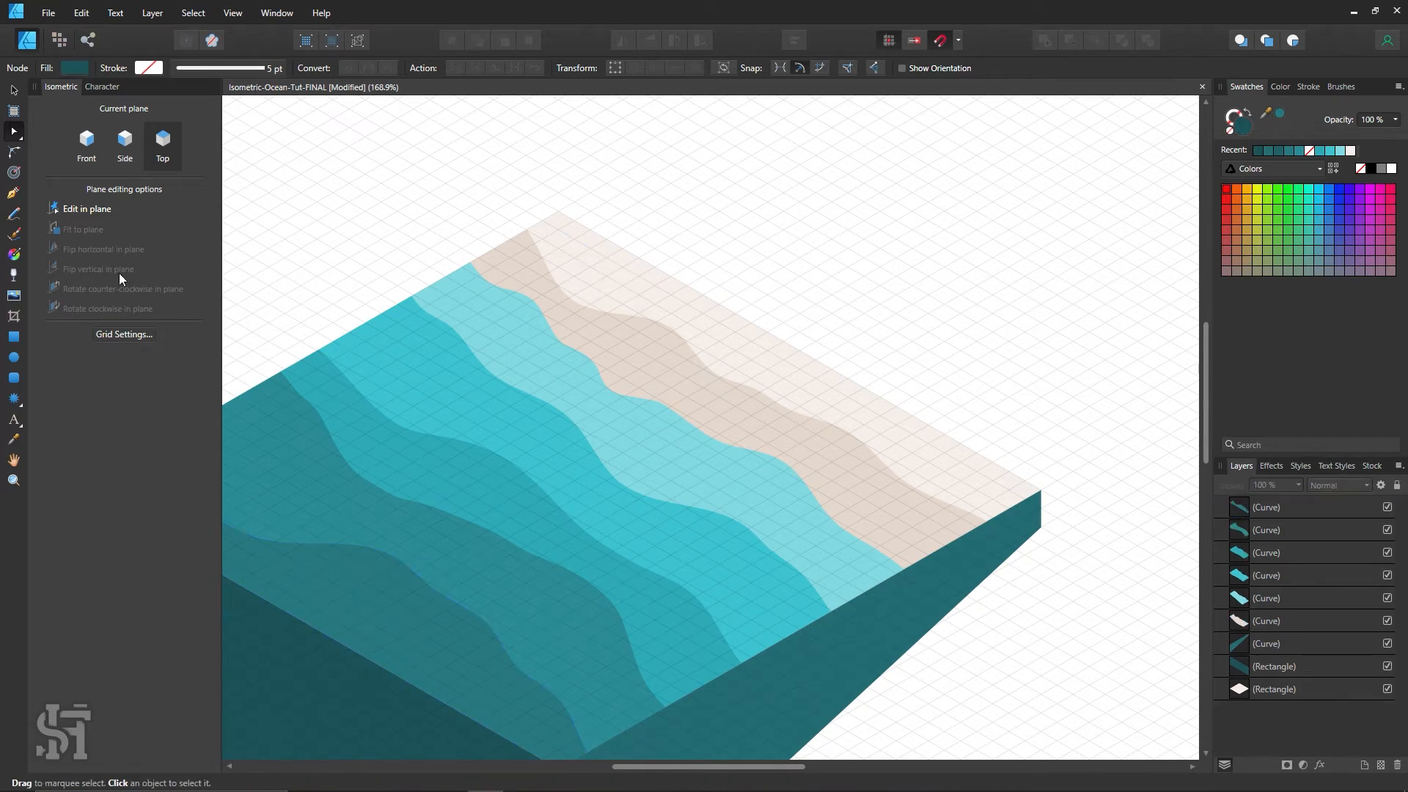
Draw three closed, elongated freehand outlines with a dark teal 5 pt Pencil stroke along the light sand strip.
click(12, 215)
click(1248, 113)
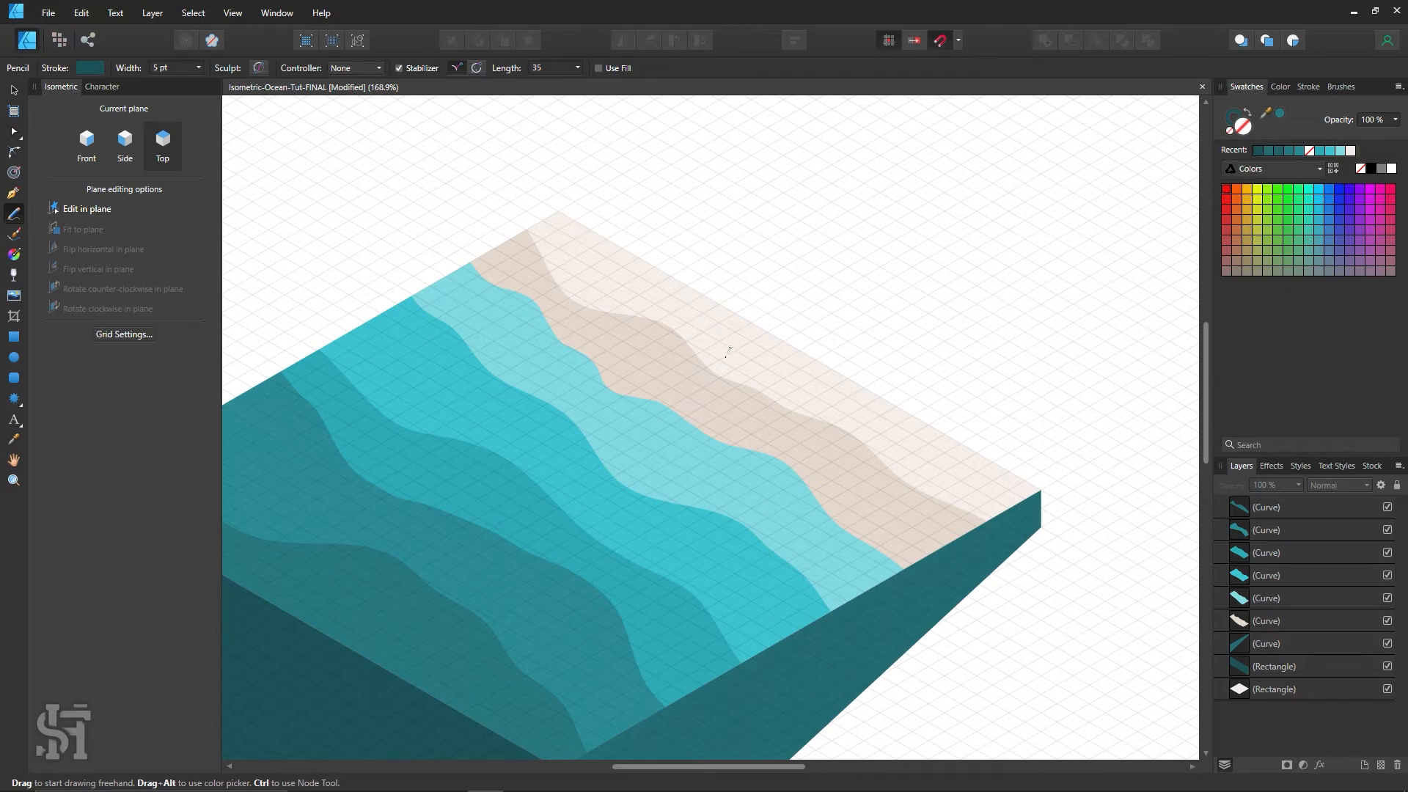
mouse_move(701, 310)
mouse_down()
mouse_move(575, 233)
mouse_move(544, 221)
mouse_move(534, 233)
mouse_move(546, 268)
mouse_move(596, 312)
mouse_move(722, 336)
mouse_move(737, 315)
mouse_move(708, 297)
mouse_move(678, 303)
mouse_up()
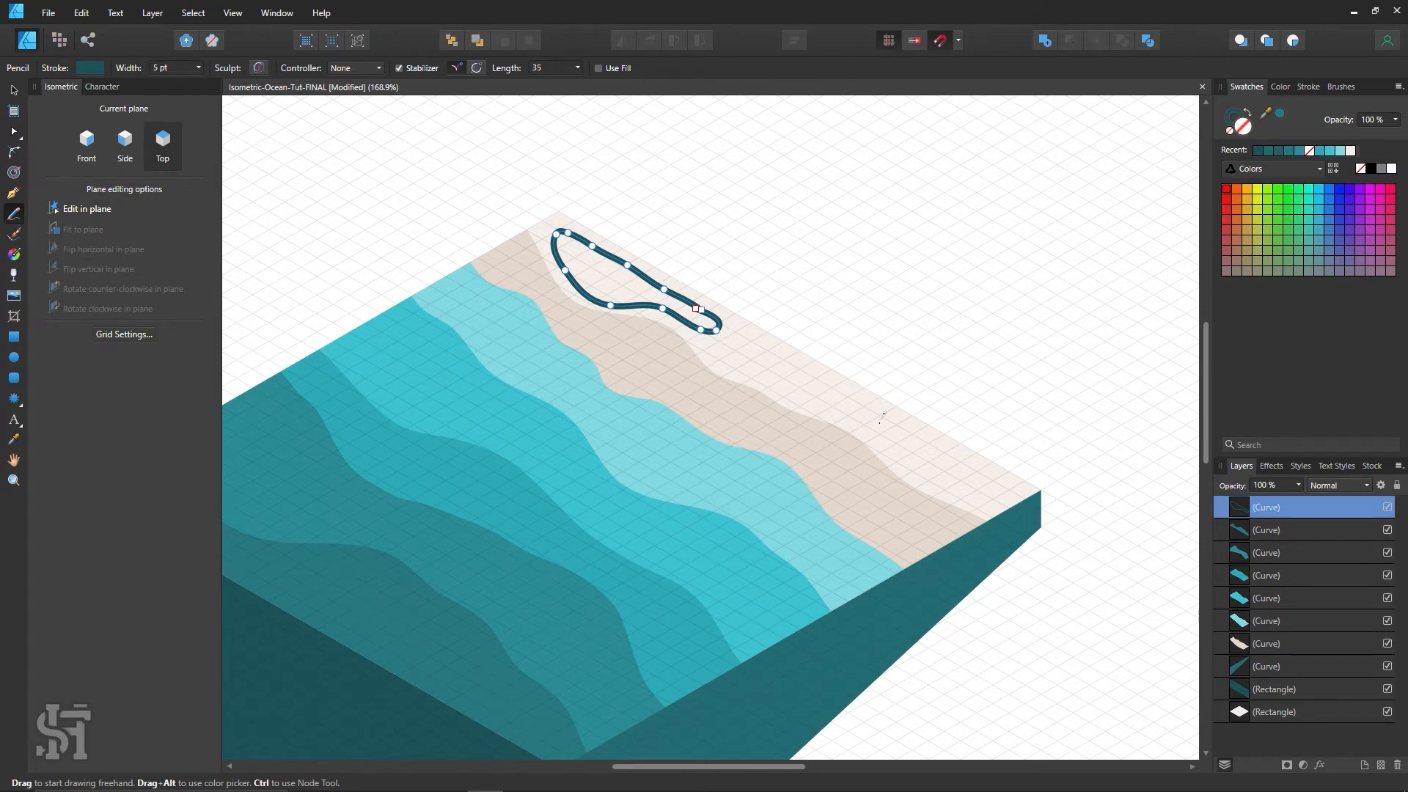
mouse_move(882, 431)
mouse_down()
mouse_move(889, 411)
mouse_move(789, 353)
mouse_move(741, 339)
mouse_move(689, 362)
mouse_move(803, 393)
mouse_move(880, 438)
mouse_move(907, 435)
mouse_up()
mouse_move(989, 511)
mouse_down()
mouse_move(1035, 480)
mouse_move(1030, 469)
mouse_move(936, 441)
mouse_up()
key(ctrl+z)
mouse_move(987, 513)
mouse_down()
mouse_move(1034, 482)
mouse_move(1029, 470)
mouse_move(961, 466)
mouse_move(877, 414)
mouse_move(909, 450)
mouse_move(900, 469)
mouse_move(988, 511)
mouse_up()
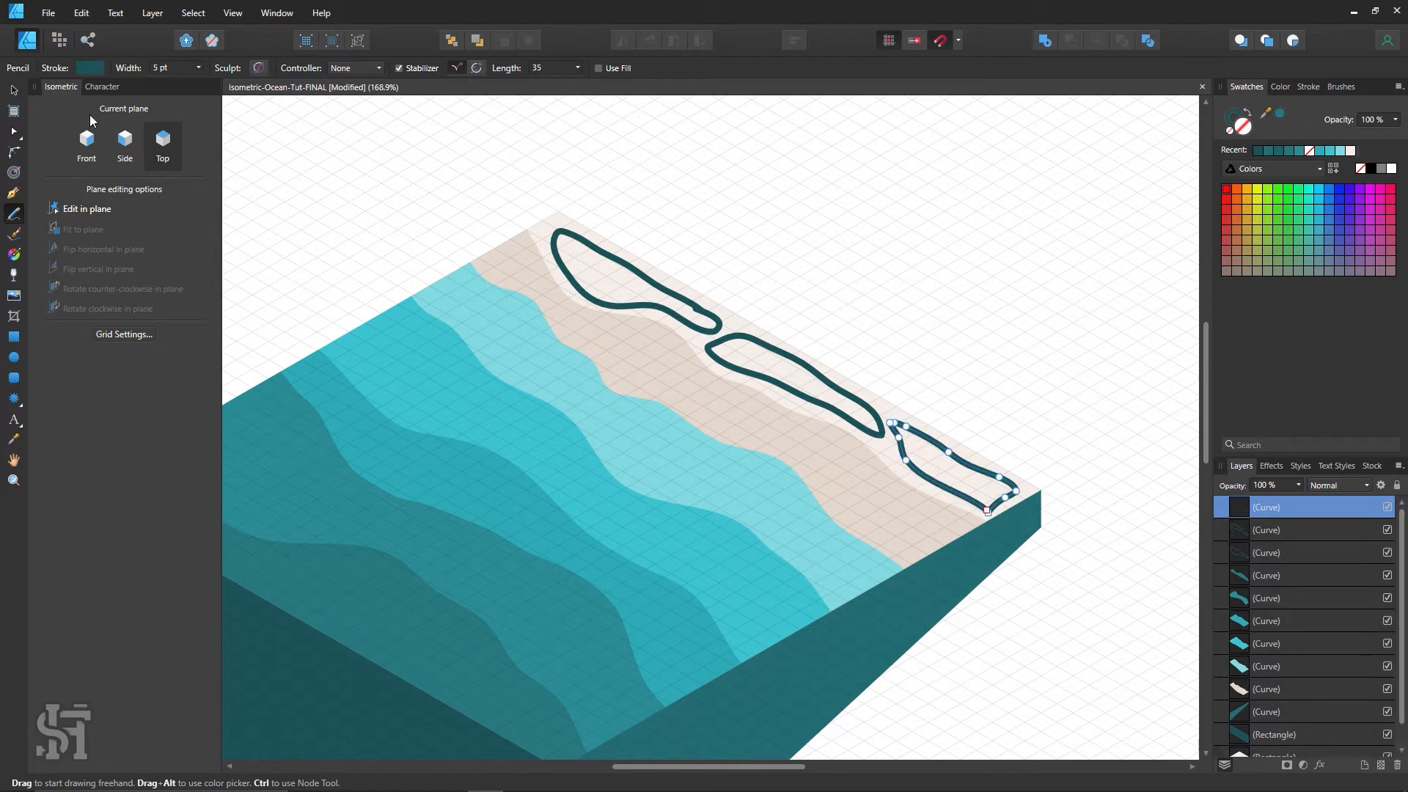
Select all three sand outlines and fill them with the light sand colour sampled from the beach.
click(14, 90)
key(Escape)
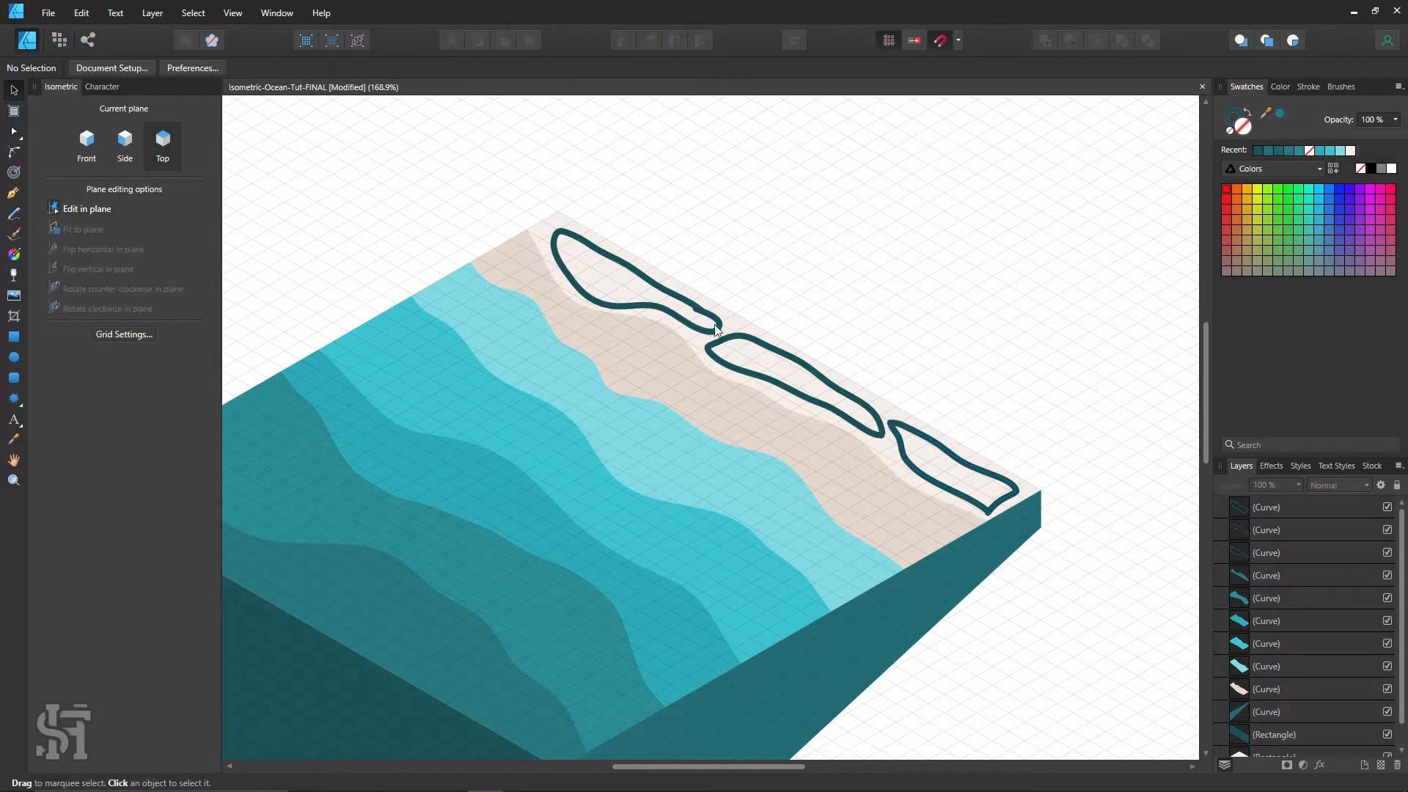
click(714, 324)
shift+click(879, 431)
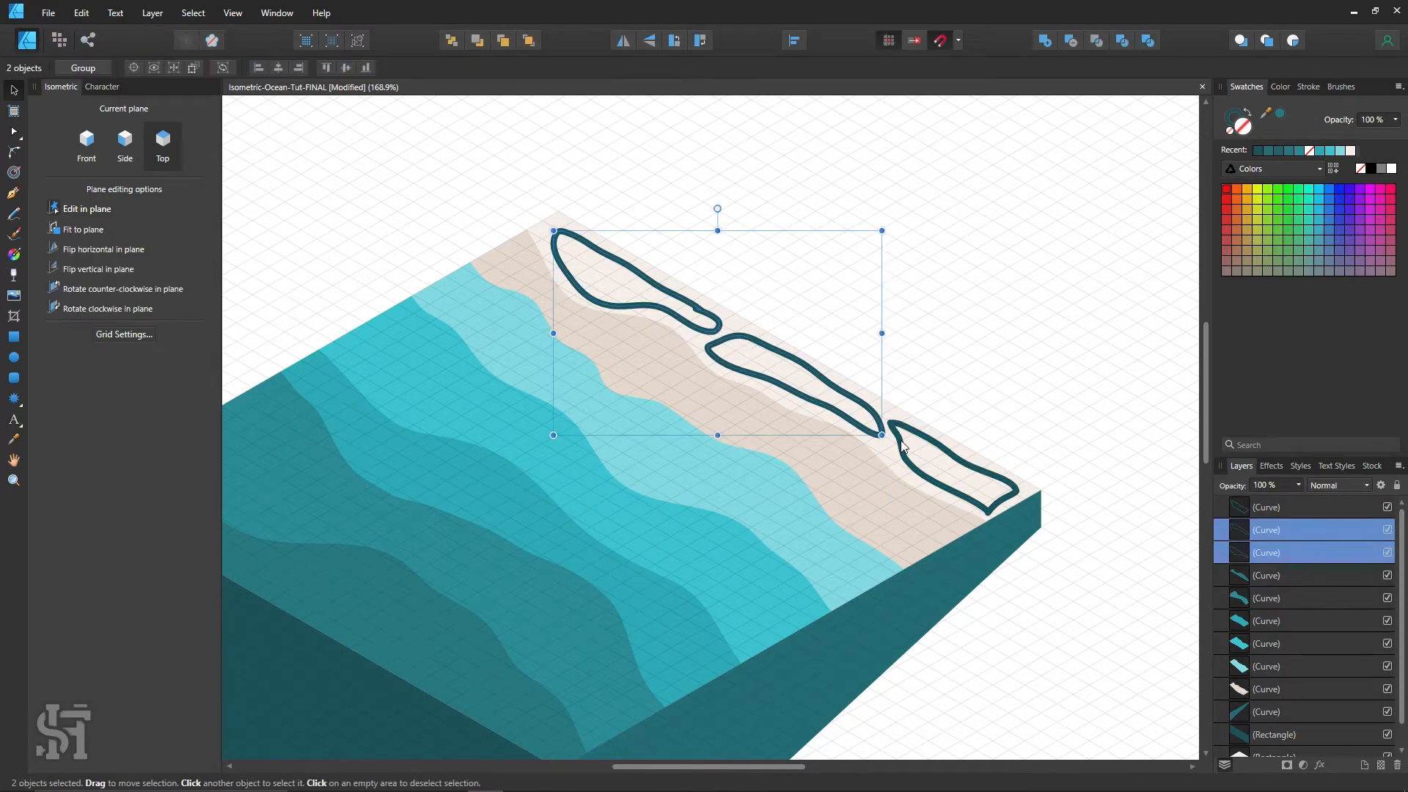
shift+click(902, 443)
key(i)
click(798, 386)
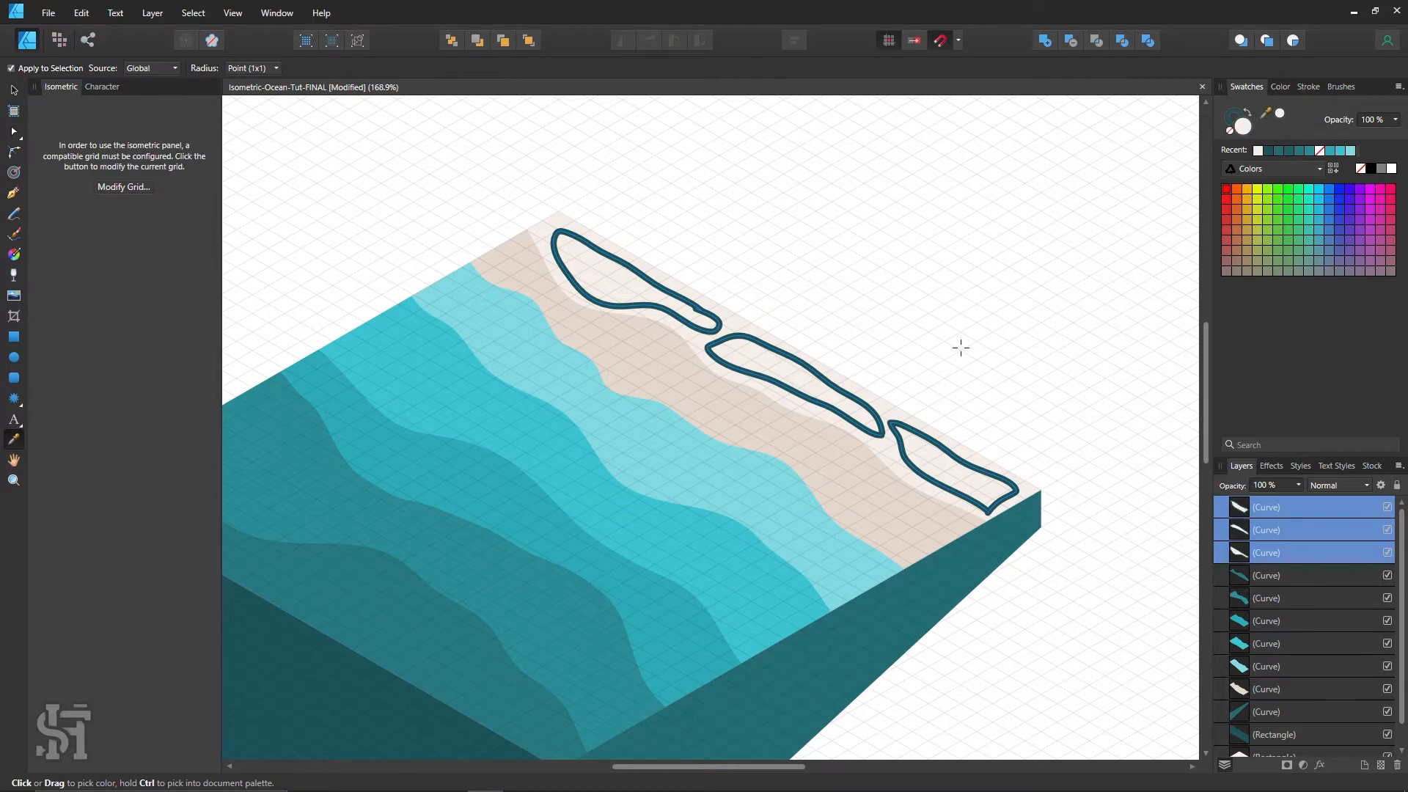
Remove the stroke from the three sand patches and lighten their fill to a paler off-white.
click(1229, 121)
click(1229, 132)
double_click(1244, 127)
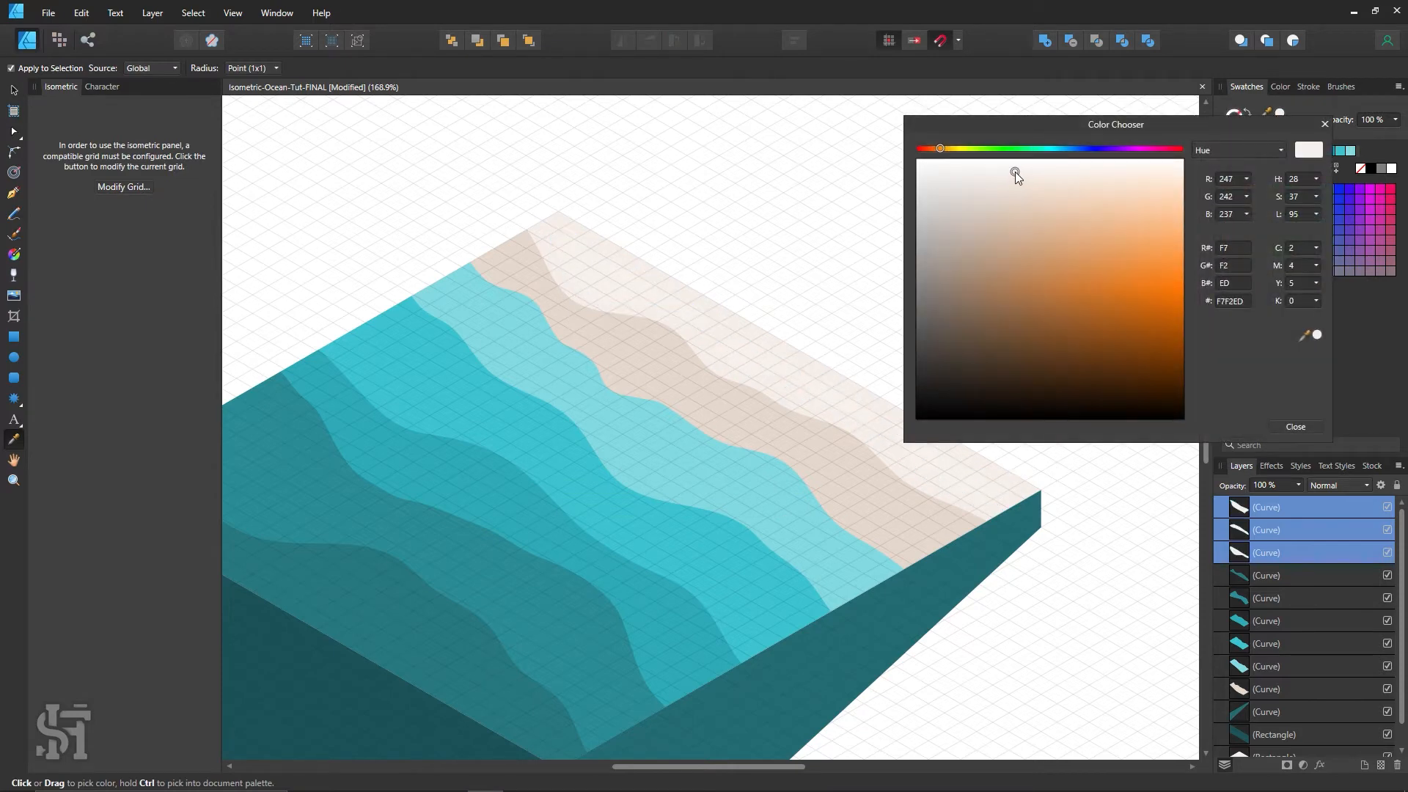
drag(1014, 172, 1008, 163)
click(1298, 424)
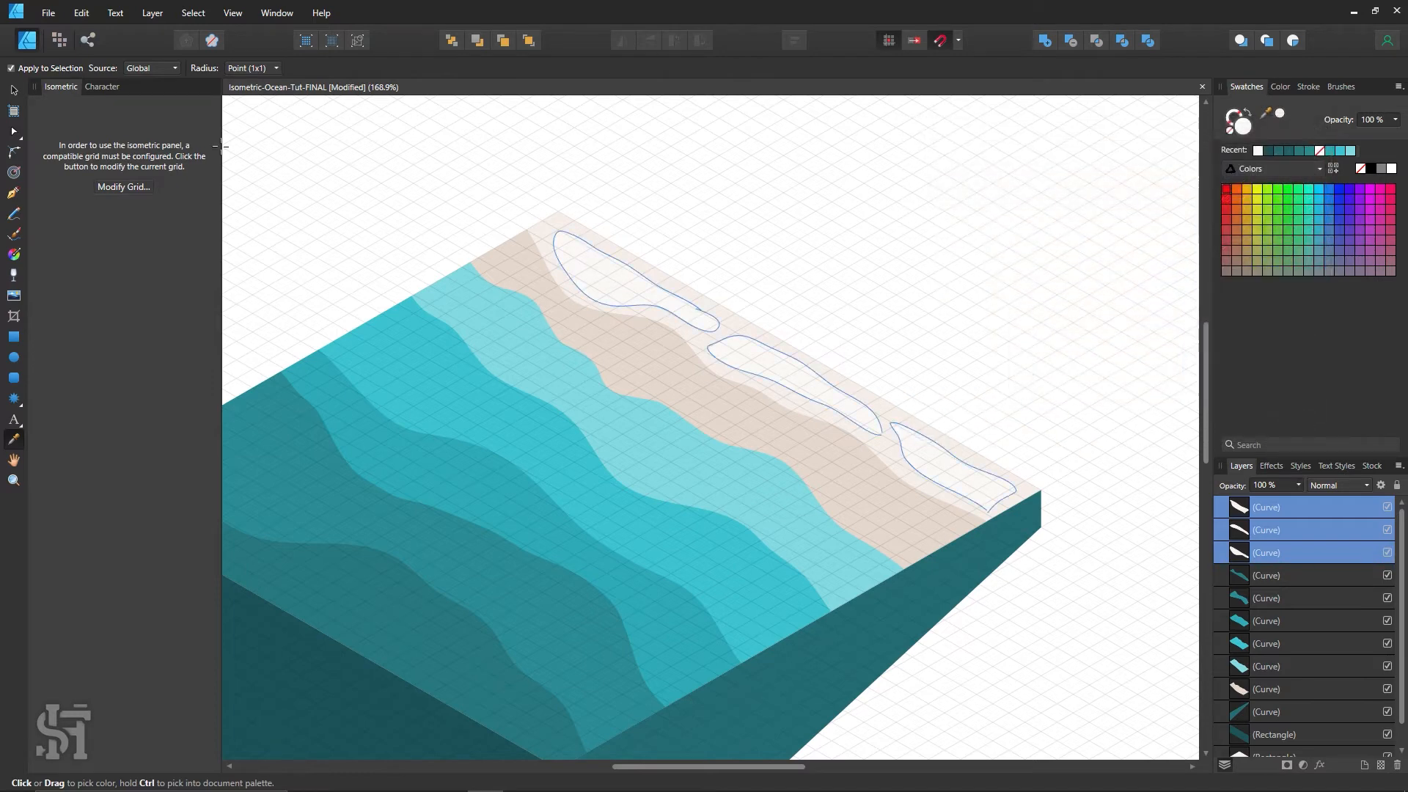
click(13, 90)
click(462, 167)
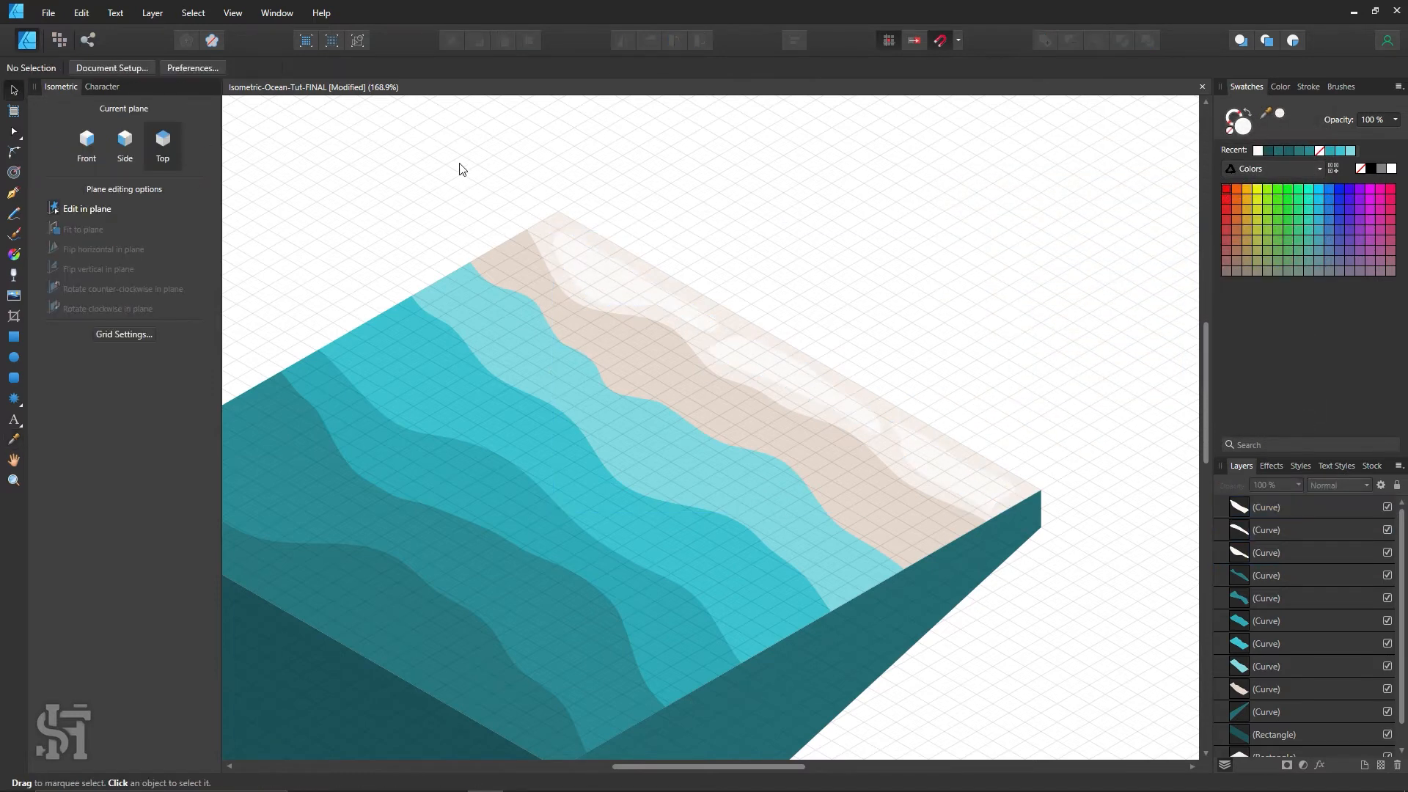
Hide the grid, draw a closed freehand outline with a dark teal 5 pt Pencil stroke inside the uppermost off-white sand patch, and adjust its end node.
key(ctrl+apostrophe)
click(13, 212)
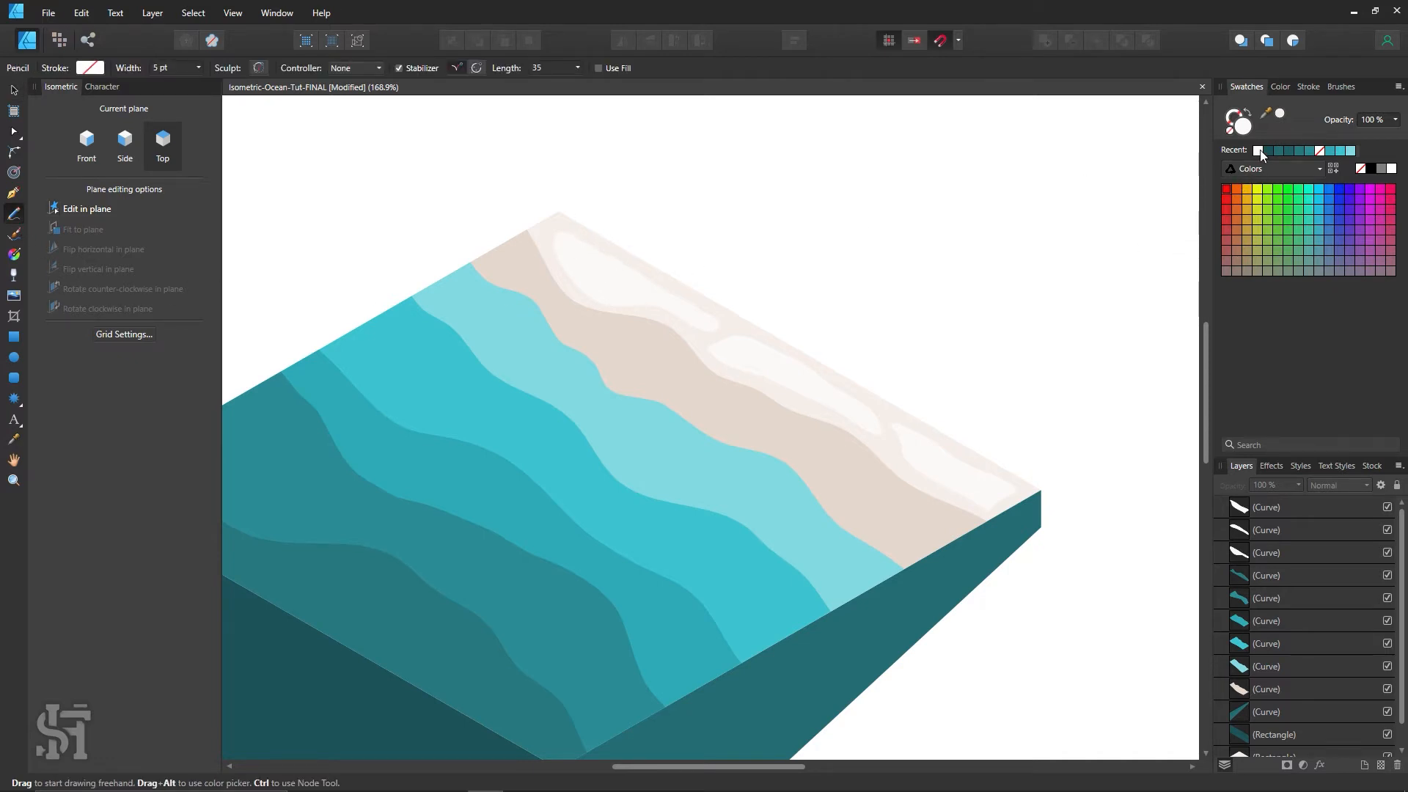
click(1230, 116)
click(1268, 150)
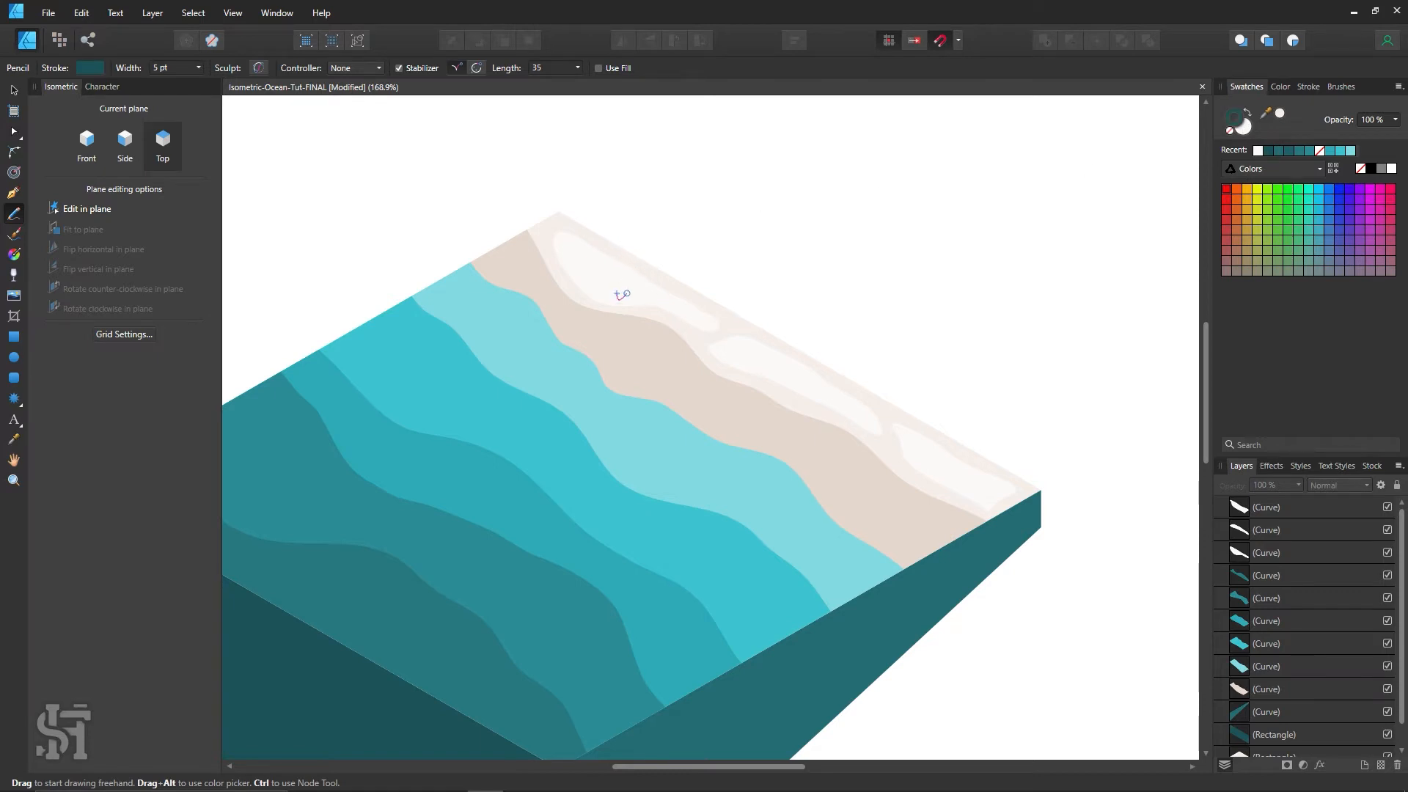
mouse_move(617, 294)
mouse_down()
mouse_move(653, 272)
mouse_move(596, 263)
mouse_move(547, 232)
mouse_move(571, 276)
mouse_move(644, 292)
mouse_up()
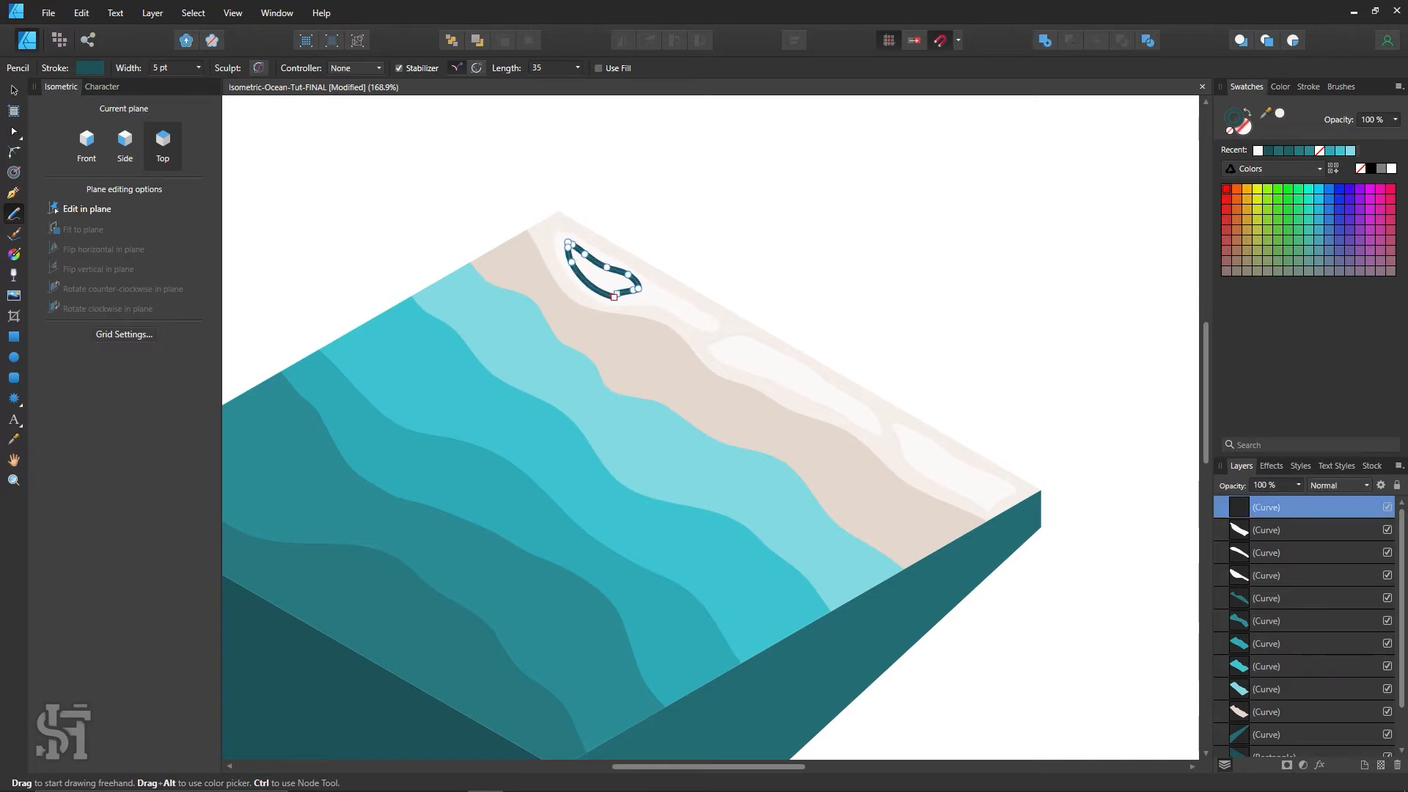
key(a)
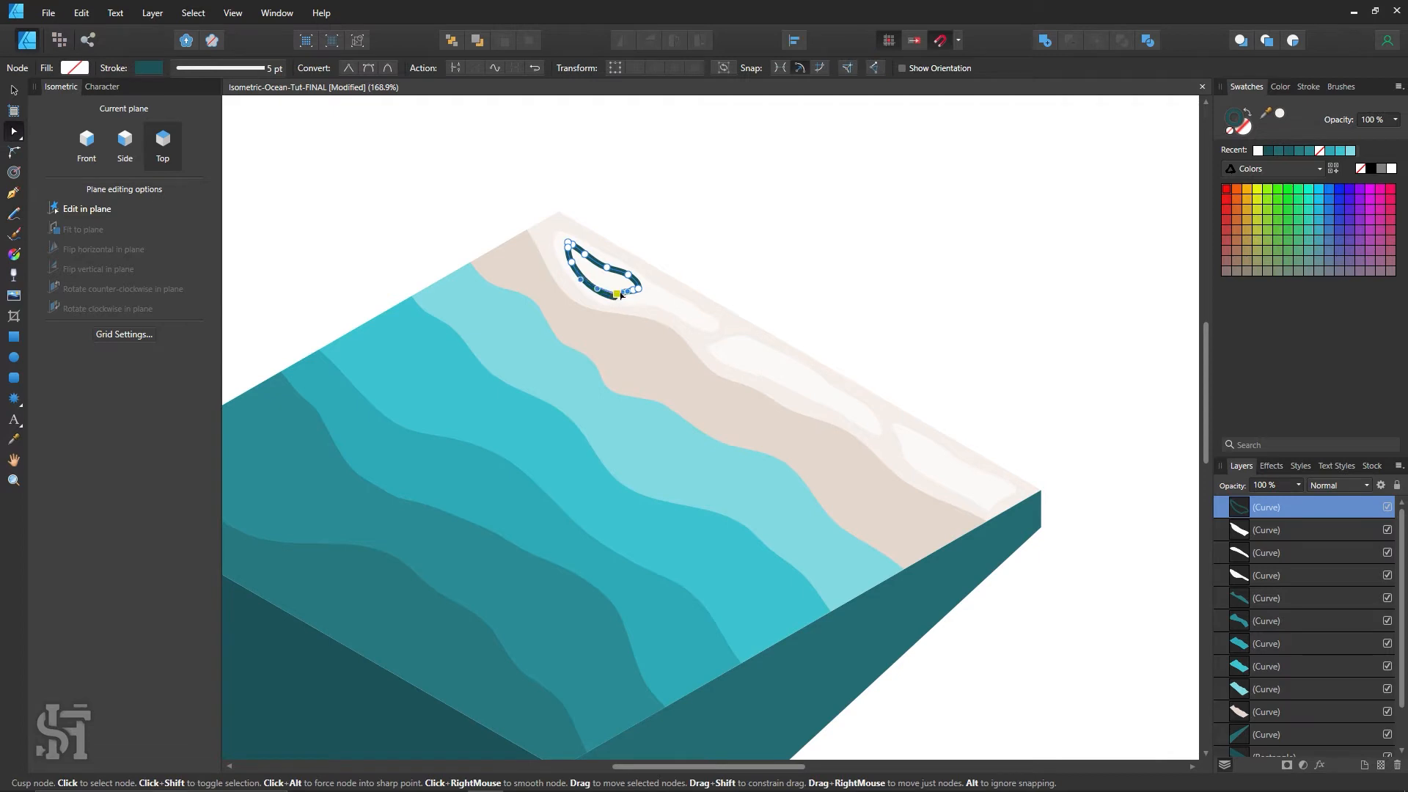
click(617, 294)
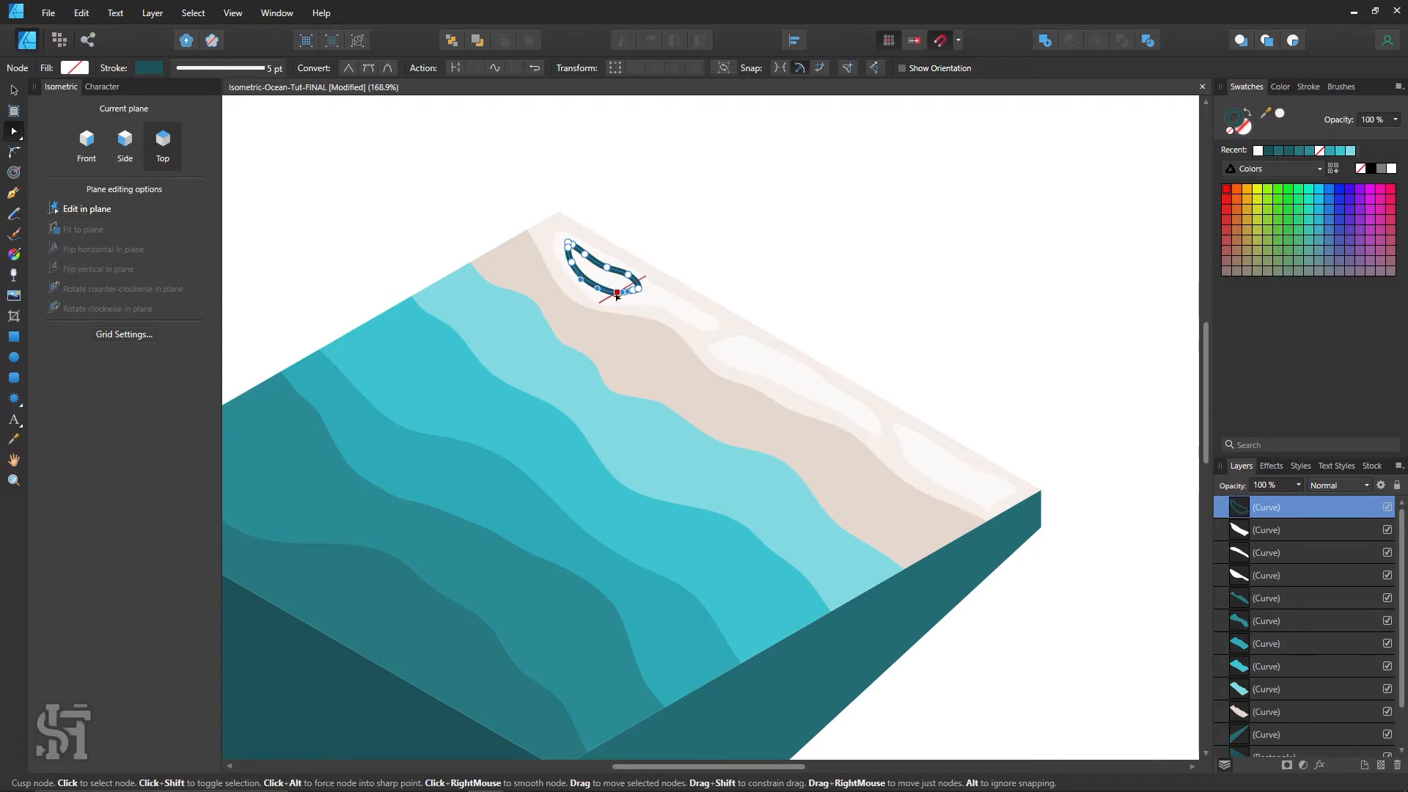
click(787, 236)
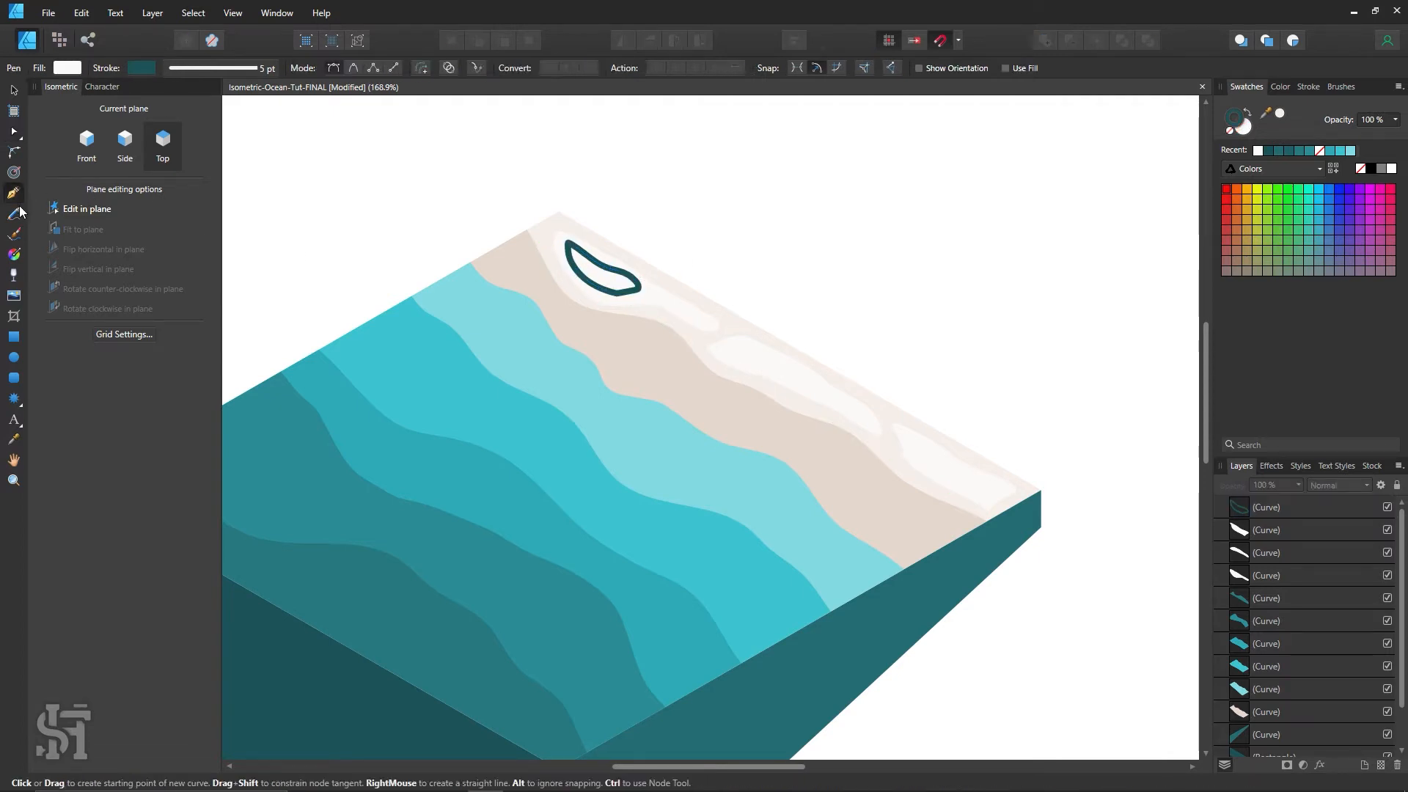
key(n)
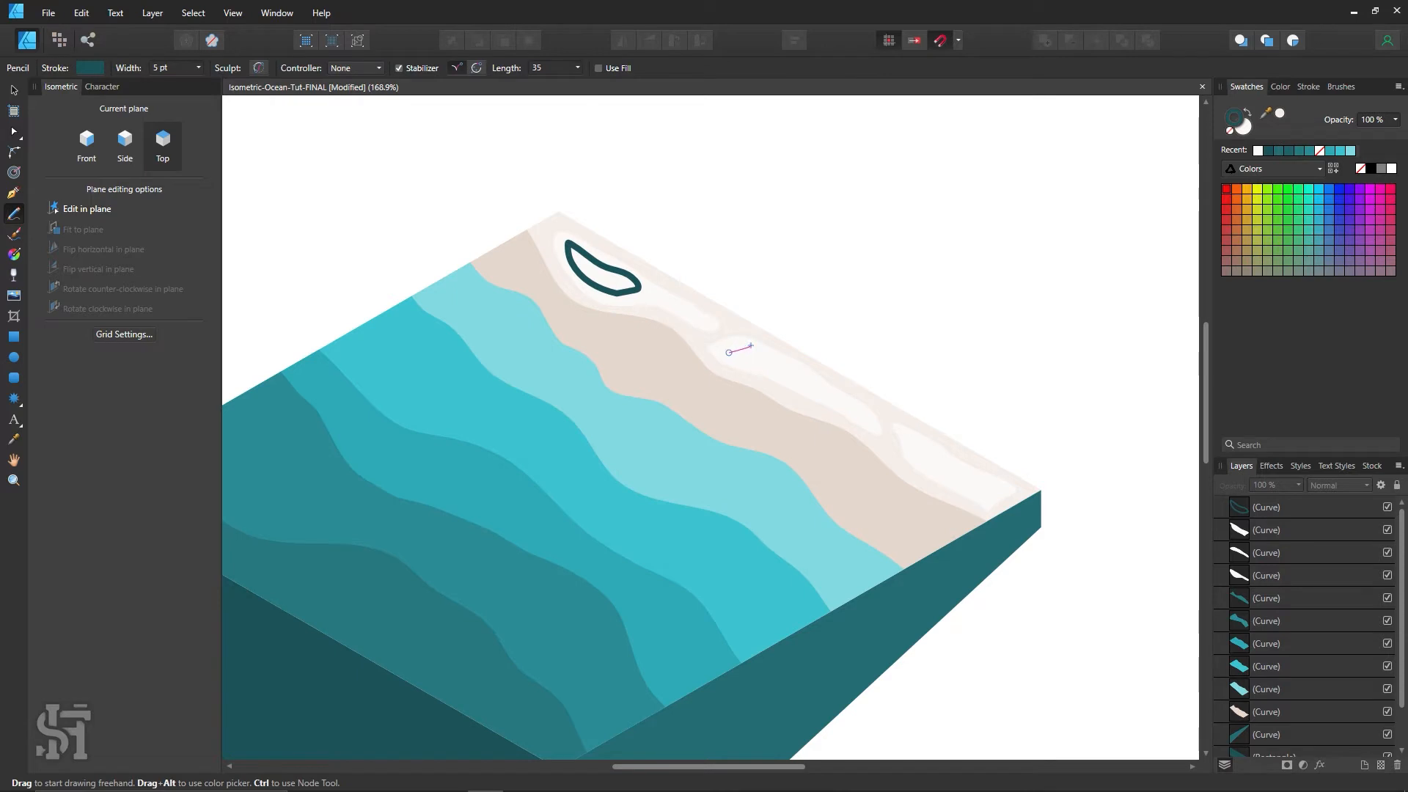
mouse_move(751, 344)
mouse_down()
mouse_move(711, 358)
mouse_move(806, 382)
mouse_up()
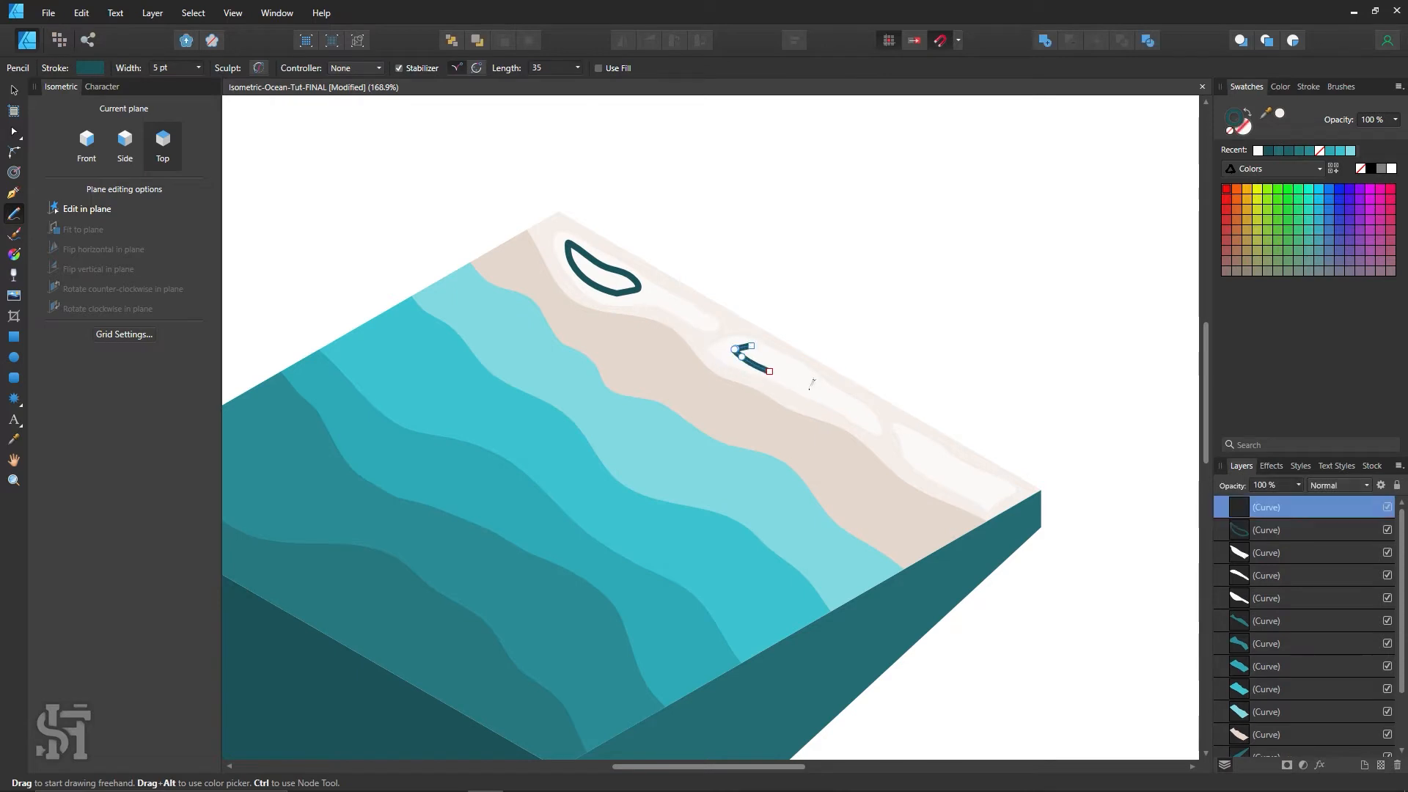
key(Delete)
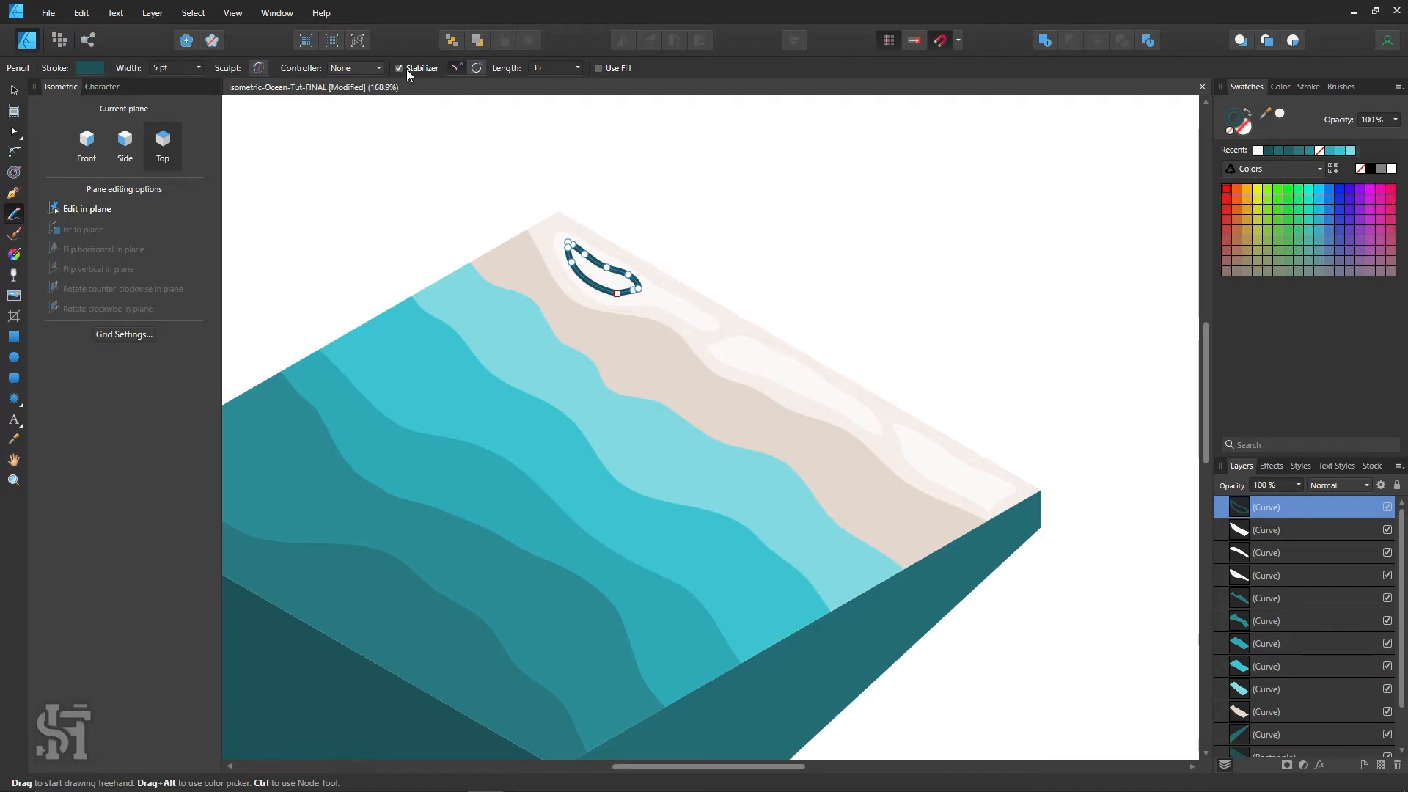
mouse_move(827, 388)
mouse_down()
mouse_move(733, 347)
mouse_move(826, 393)
mouse_up()
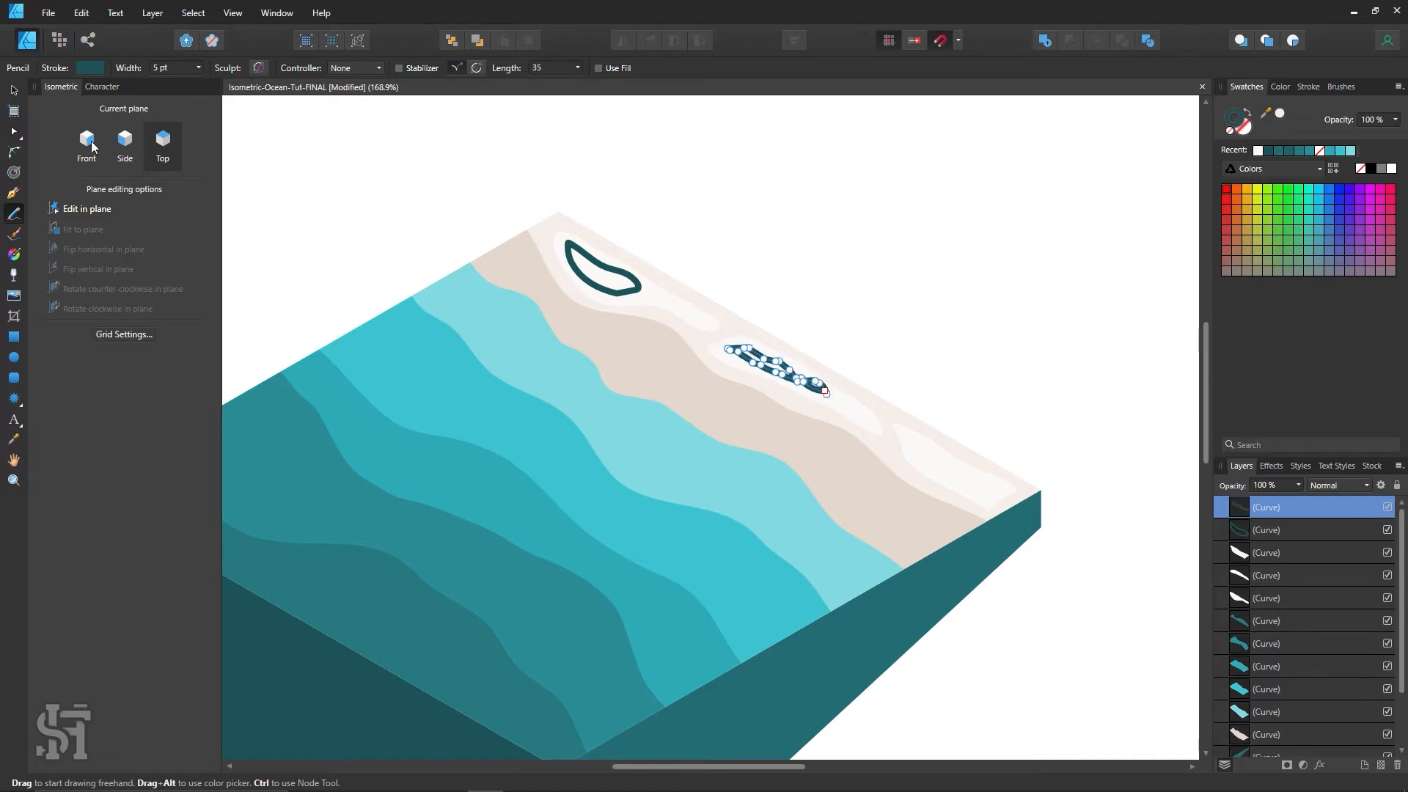
click(14, 90)
click(1250, 114)
click(938, 347)
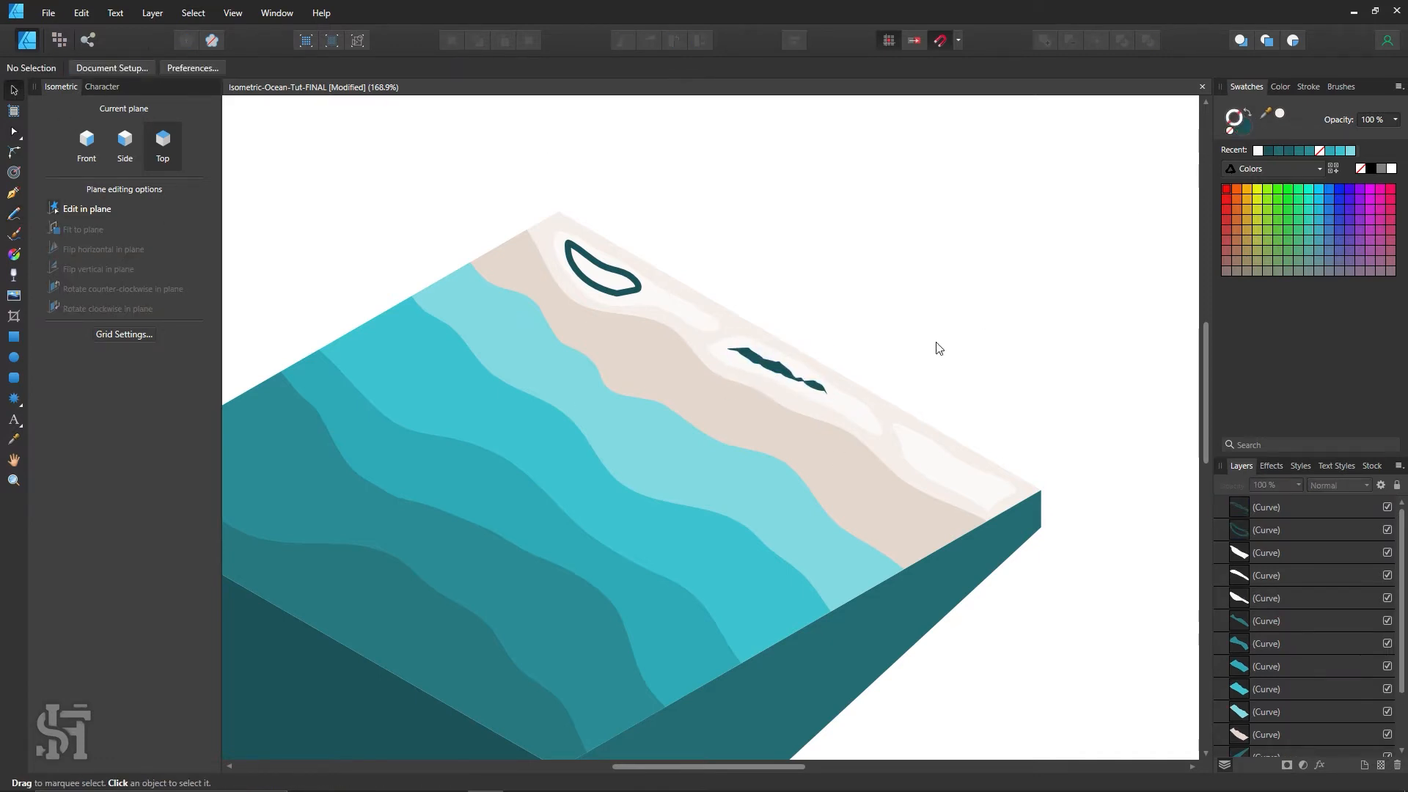
click(824, 387)
key(Delete)
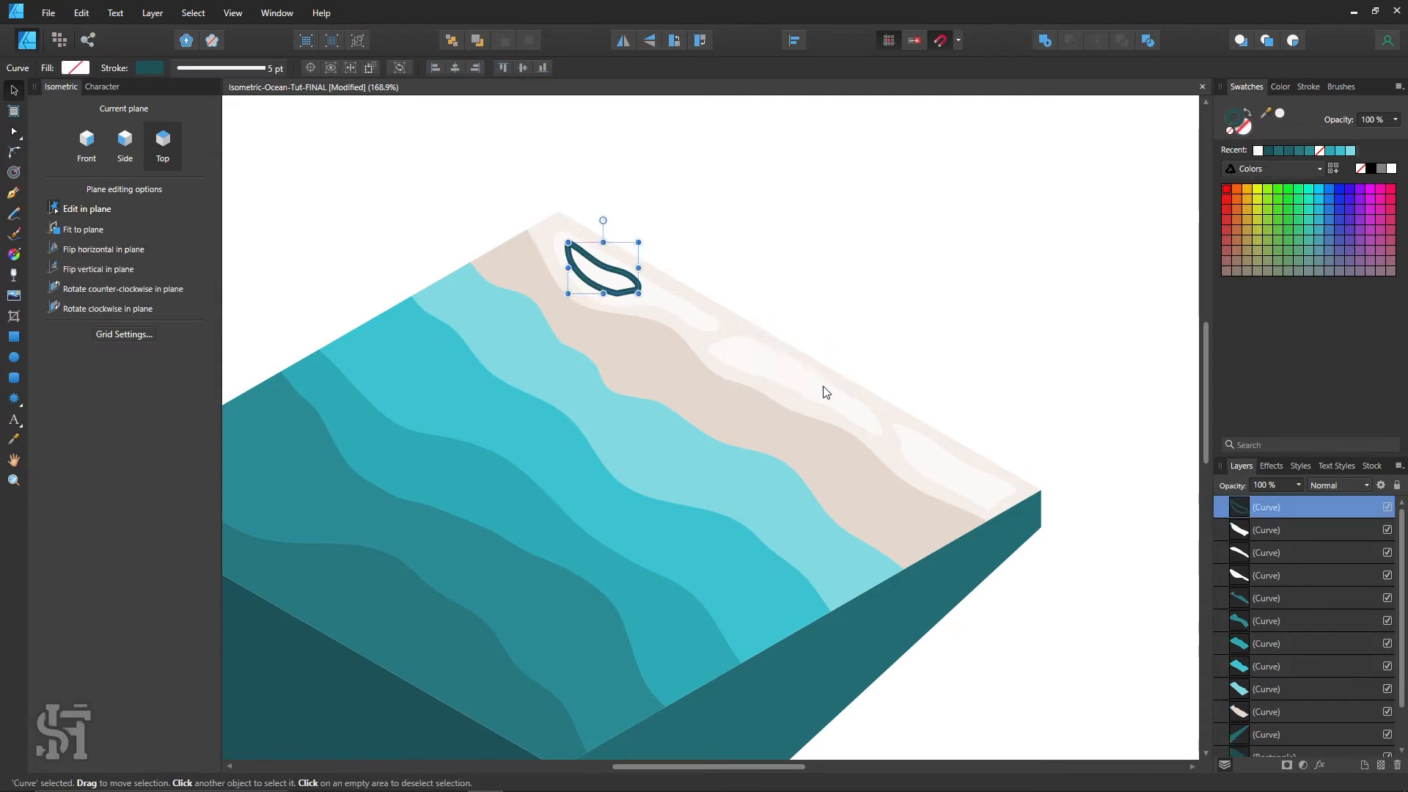
click(796, 277)
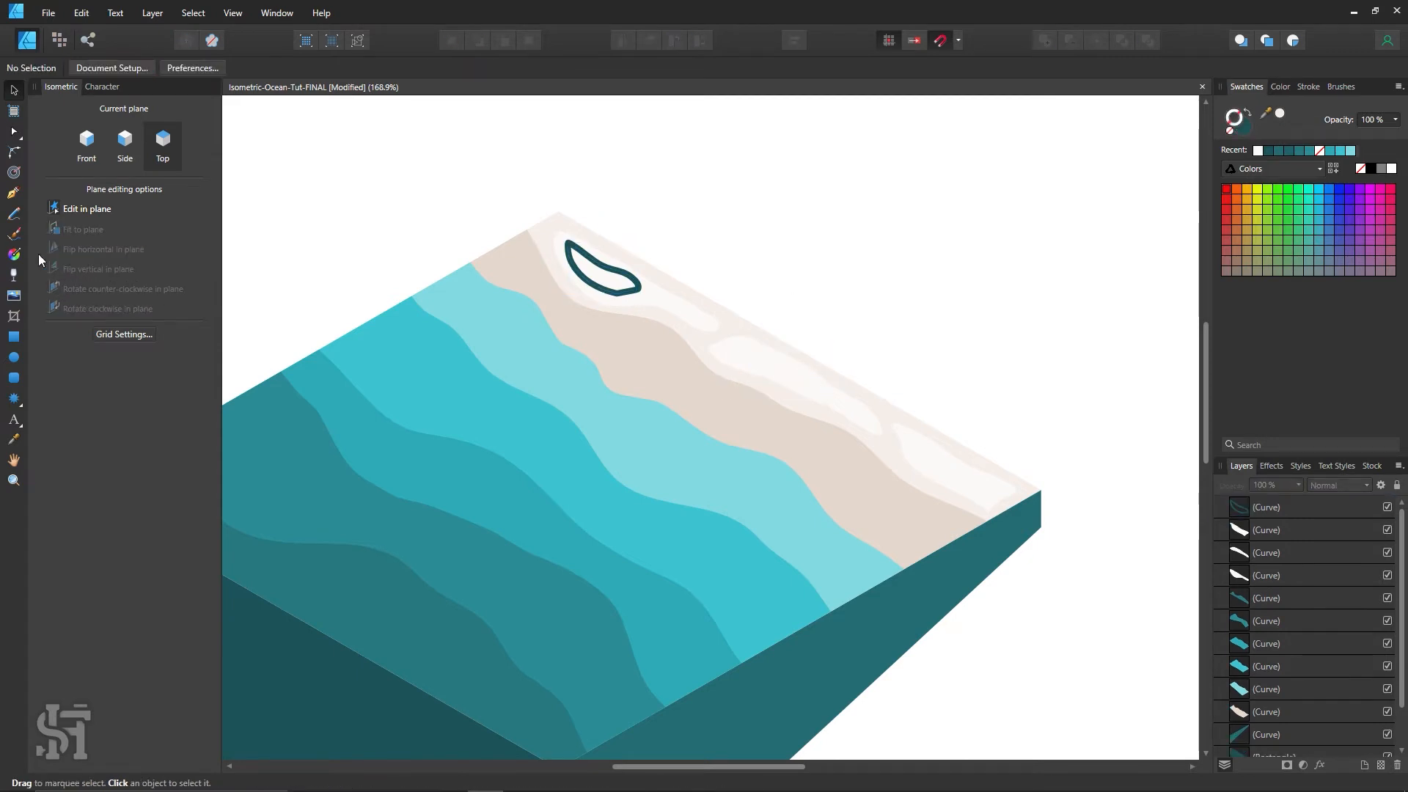
click(14, 214)
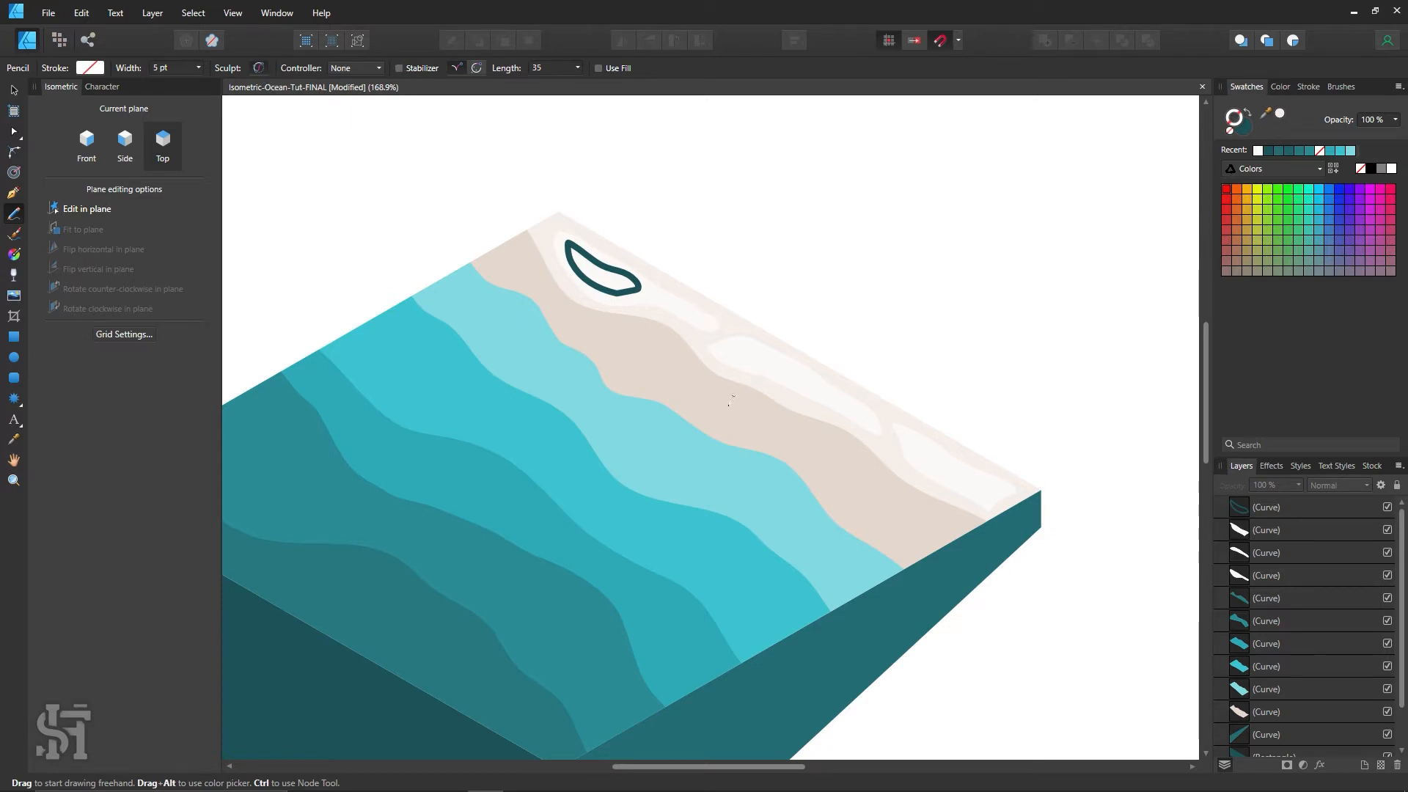
drag(728, 404, 696, 338)
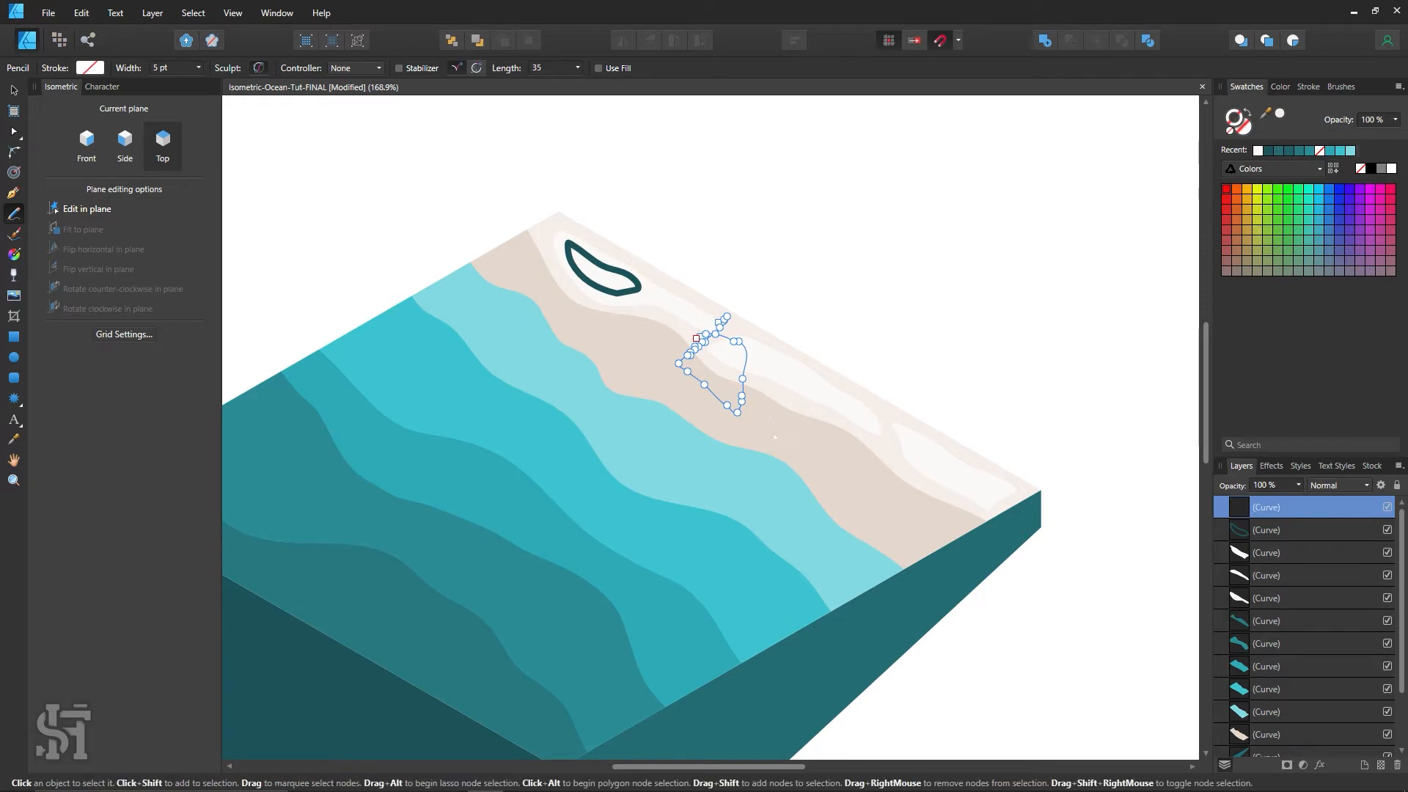
key(ctrl+z)
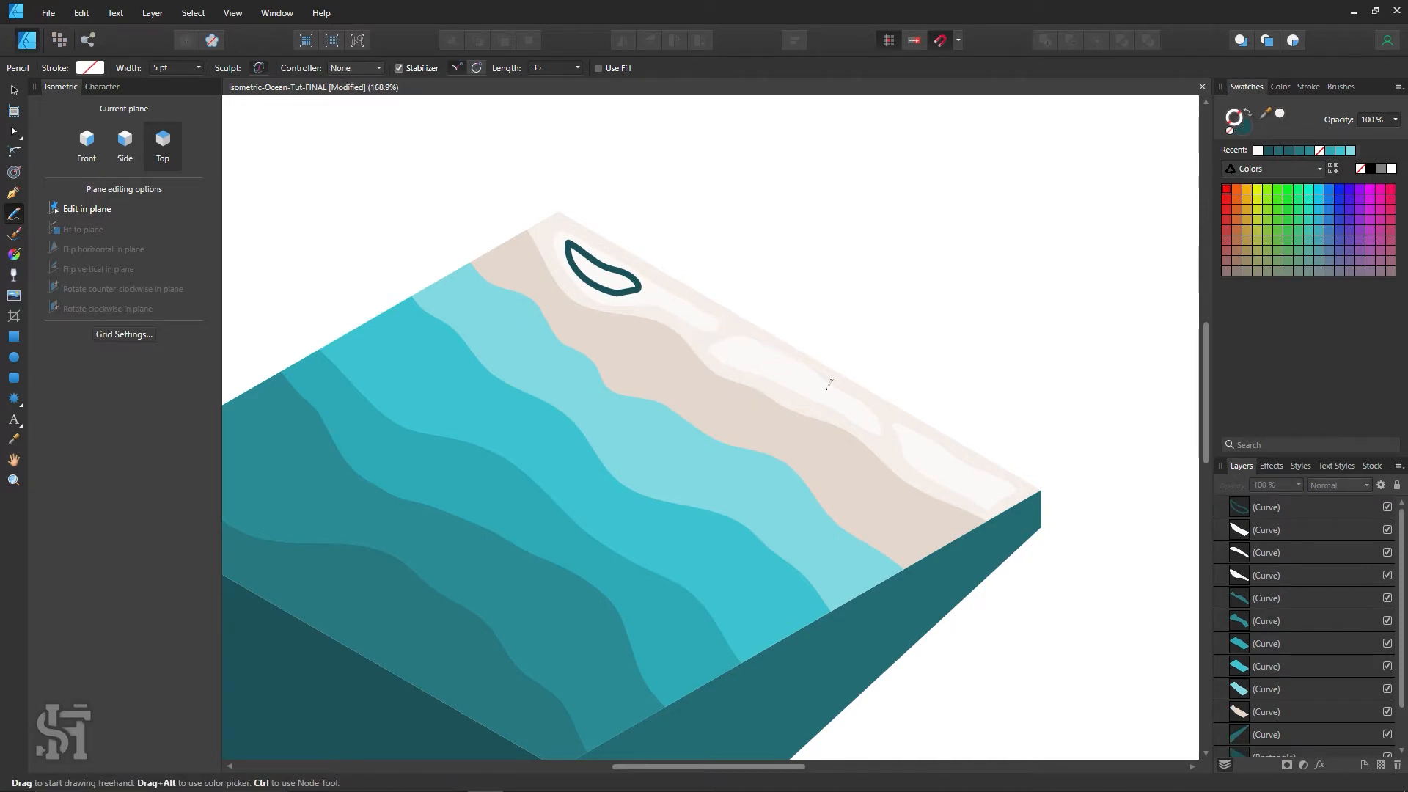
mouse_move(833, 388)
mouse_down()
mouse_move(722, 336)
mouse_move(695, 339)
mouse_move(700, 360)
mouse_move(823, 398)
mouse_up()
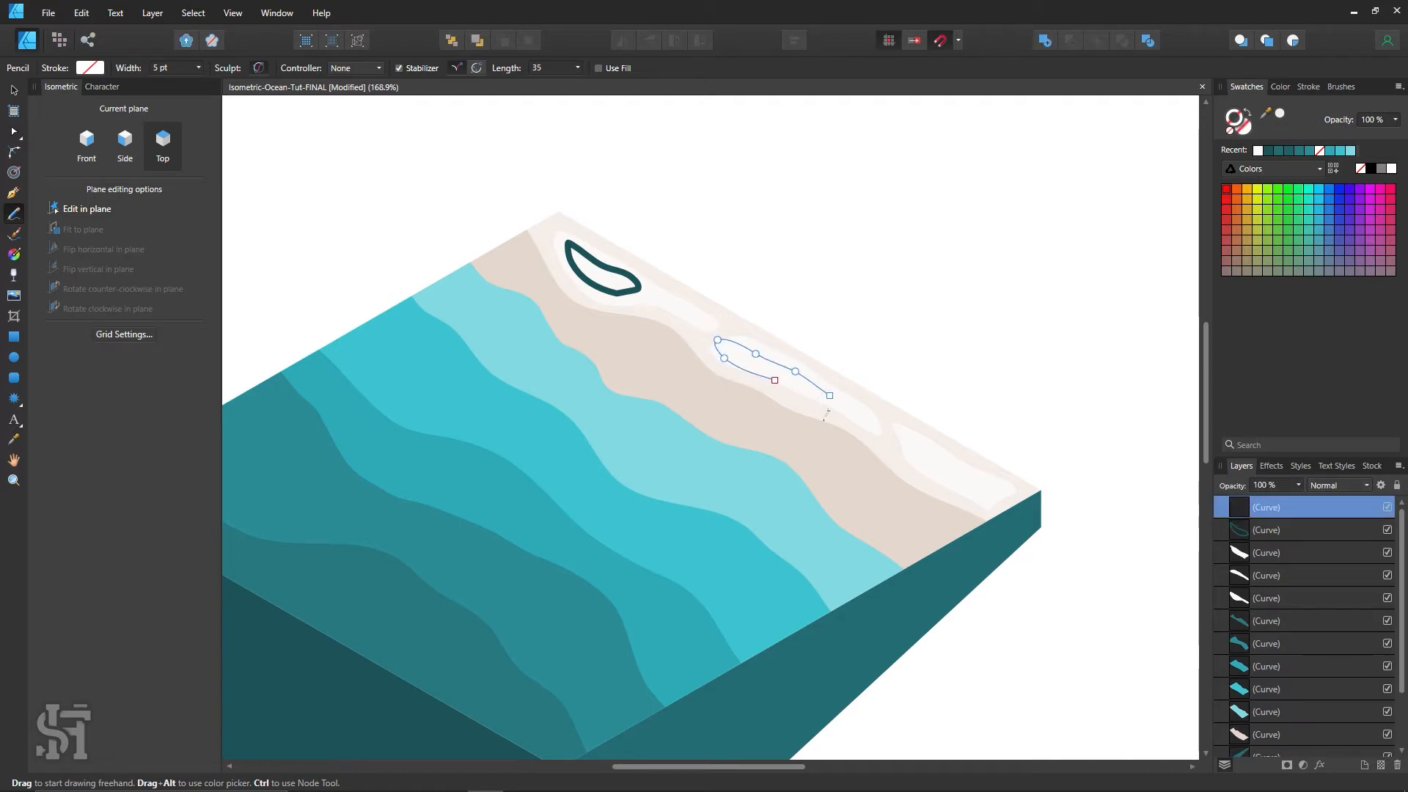
key(ctrl+z)
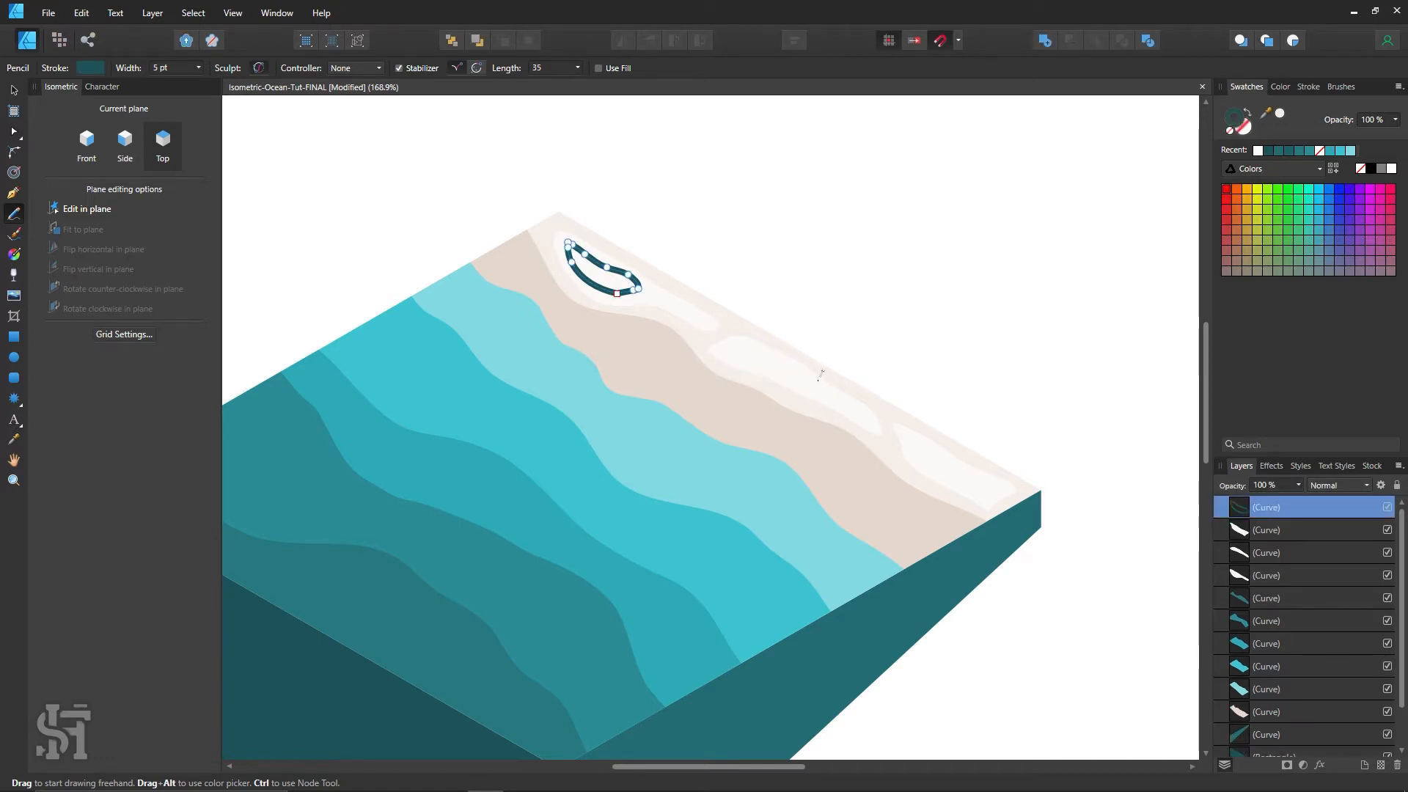
drag(827, 390, 778, 364)
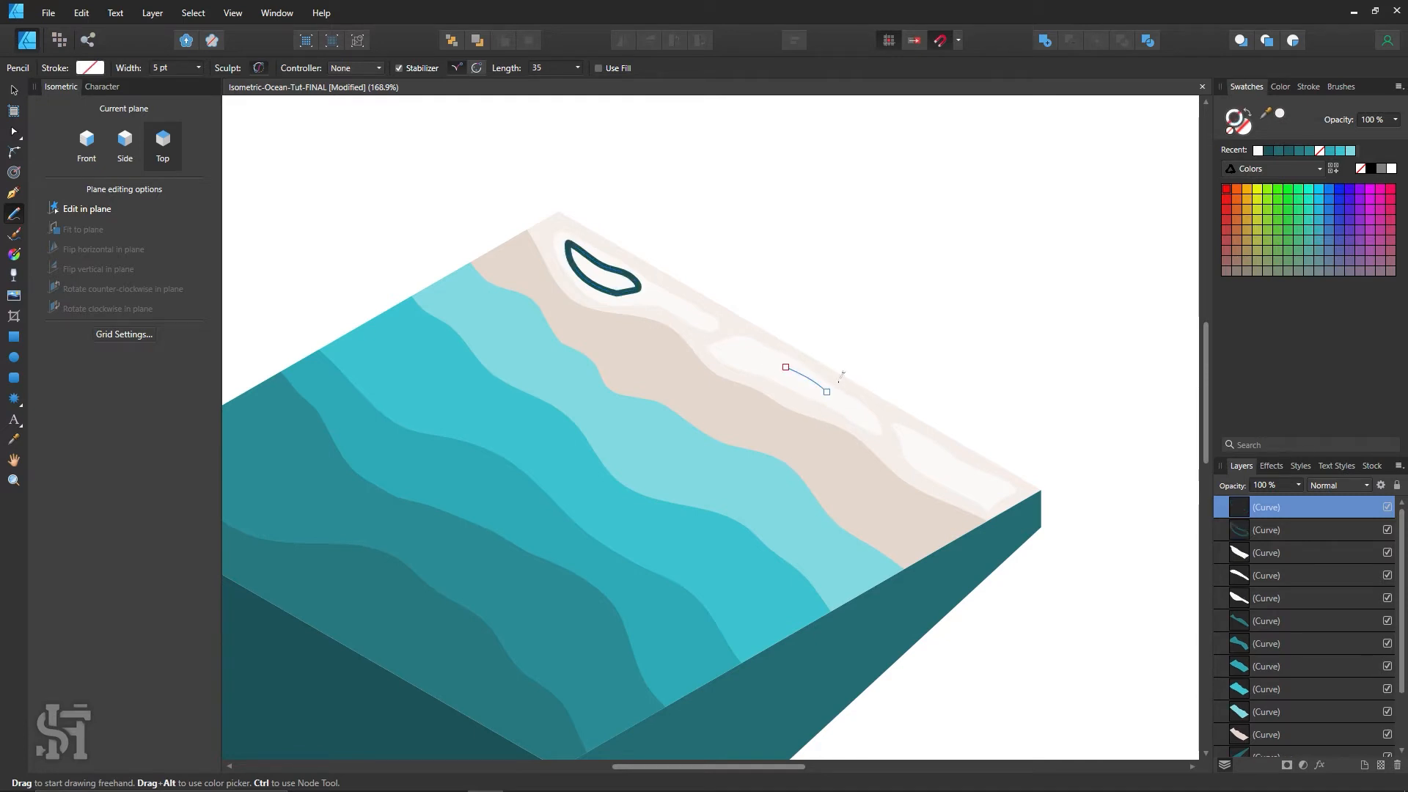
key(ctrl+z)
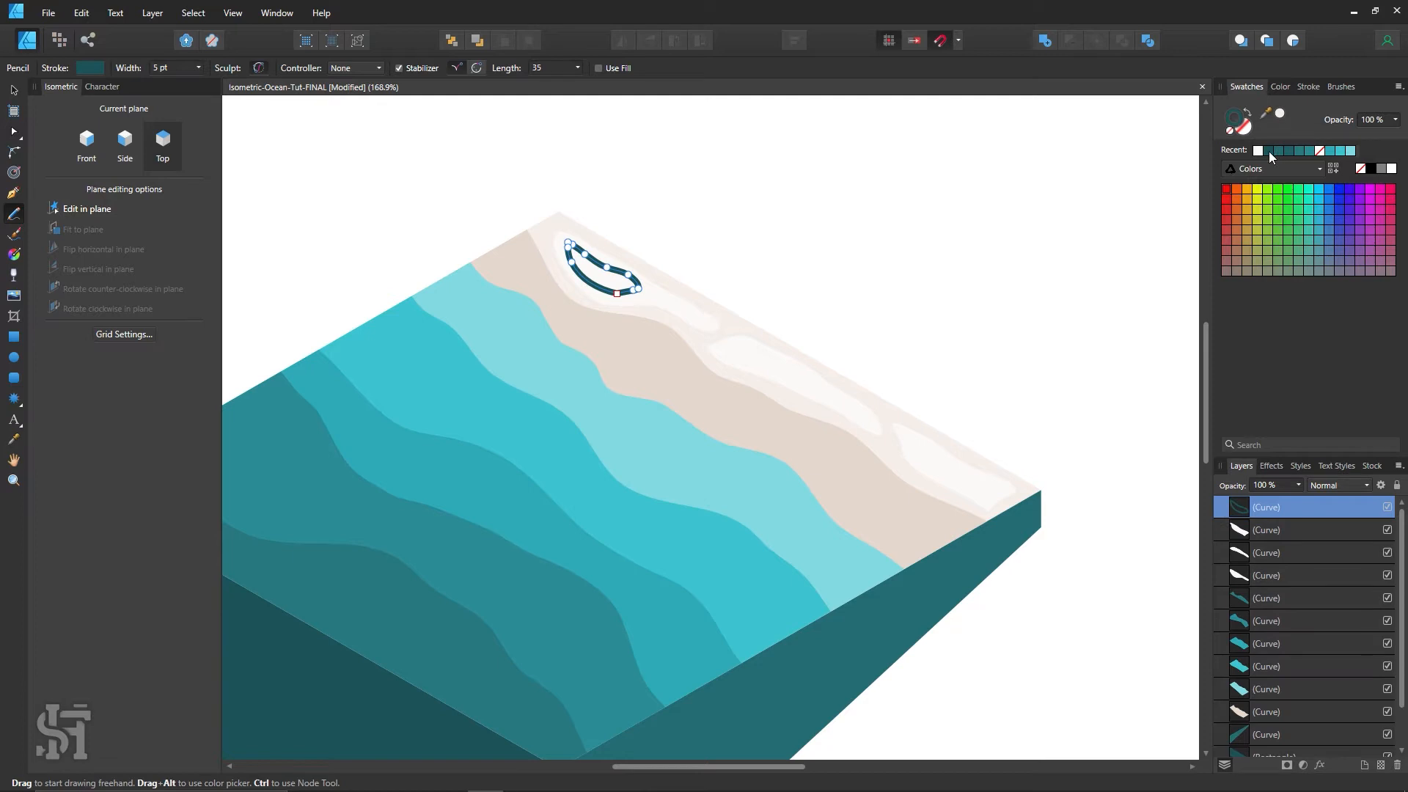
Draw a tapered freehand outline with a dark teal 5 pt Pencil stroke and the stabilizer on inside the middle off-white sand patch.
key(v)
key(ctrl+d)
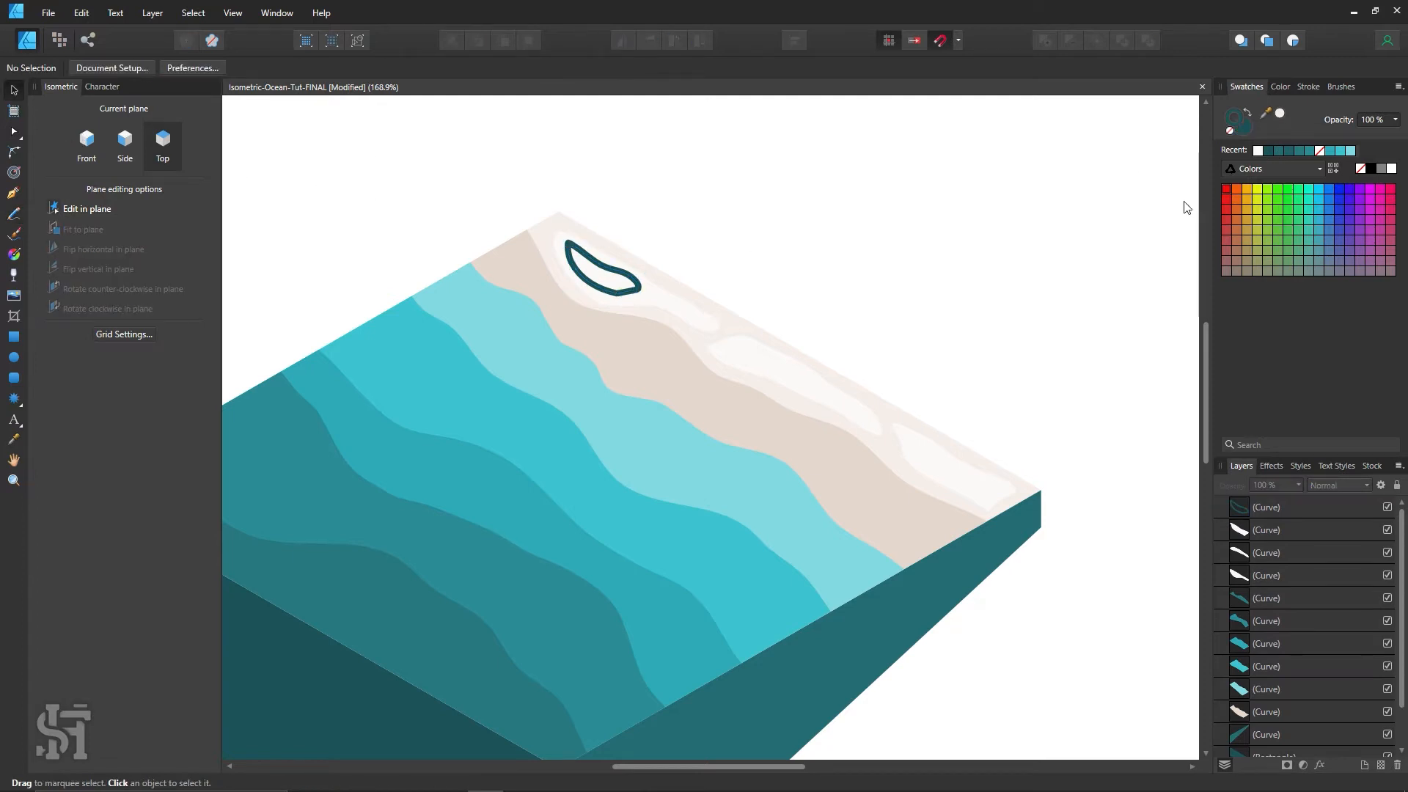
click(14, 214)
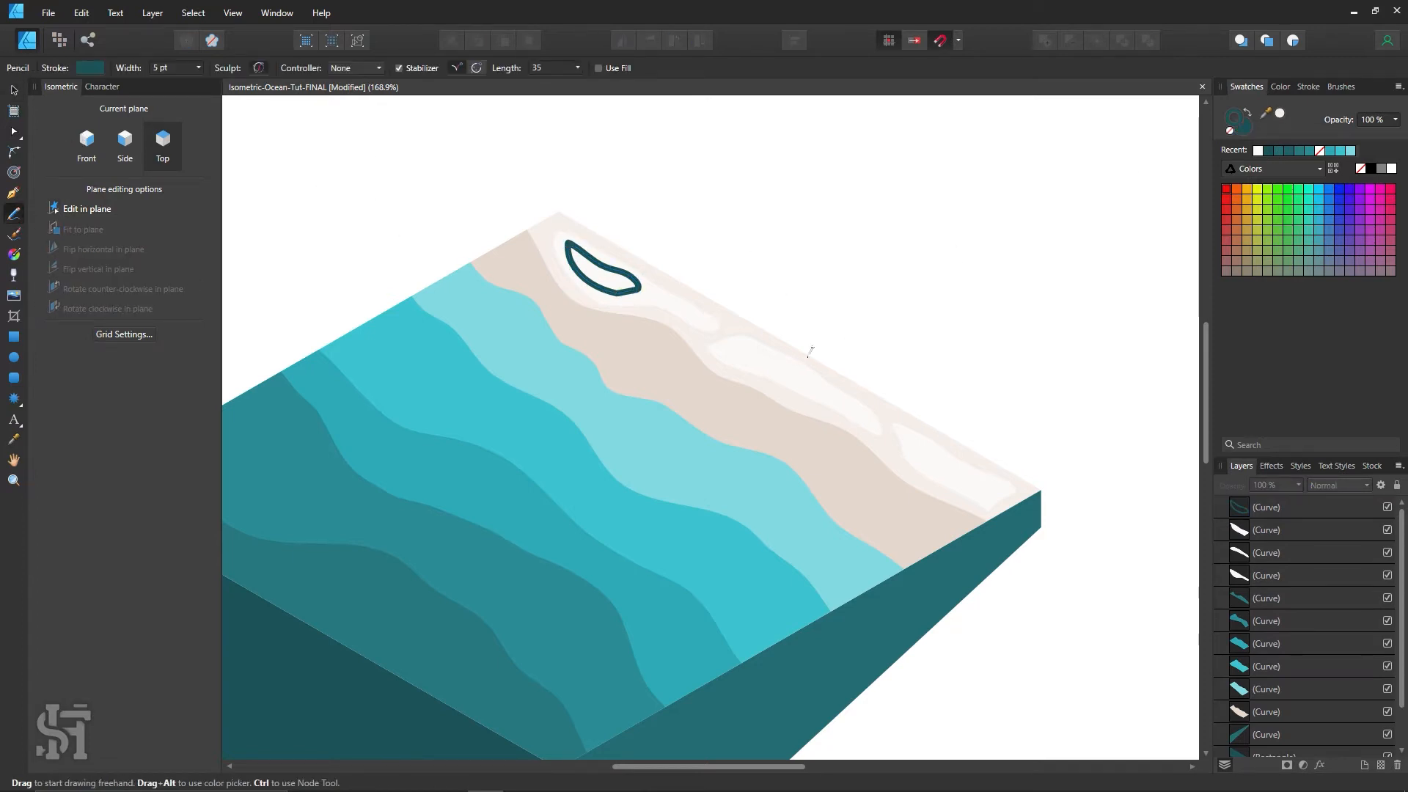
mouse_move(784, 353)
mouse_down()
mouse_move(734, 424)
mouse_move(795, 448)
mouse_up()
key(ctrl+z)
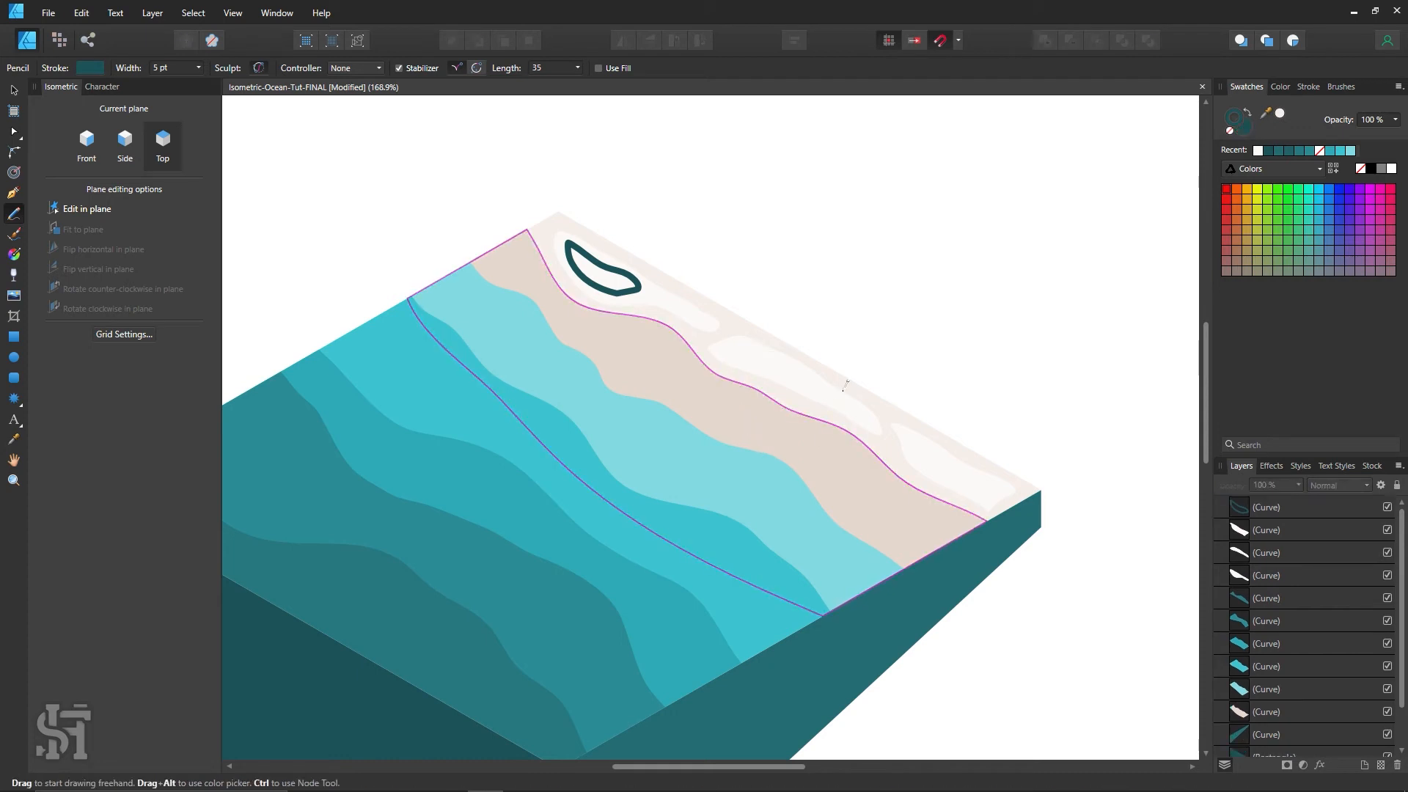
mouse_move(805, 376)
mouse_down()
mouse_move(725, 333)
mouse_move(703, 352)
mouse_move(847, 403)
mouse_up()
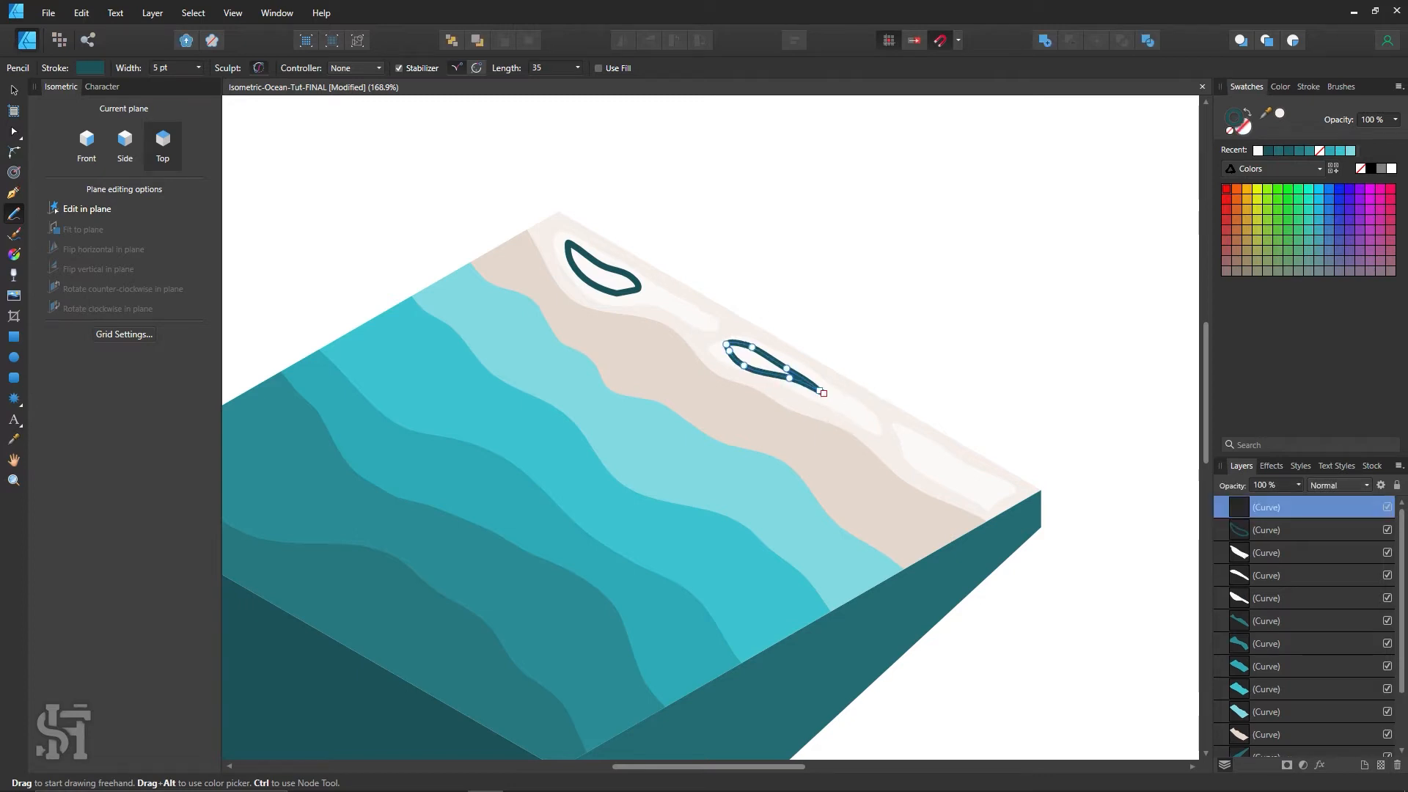
click(14, 90)
click(238, 139)
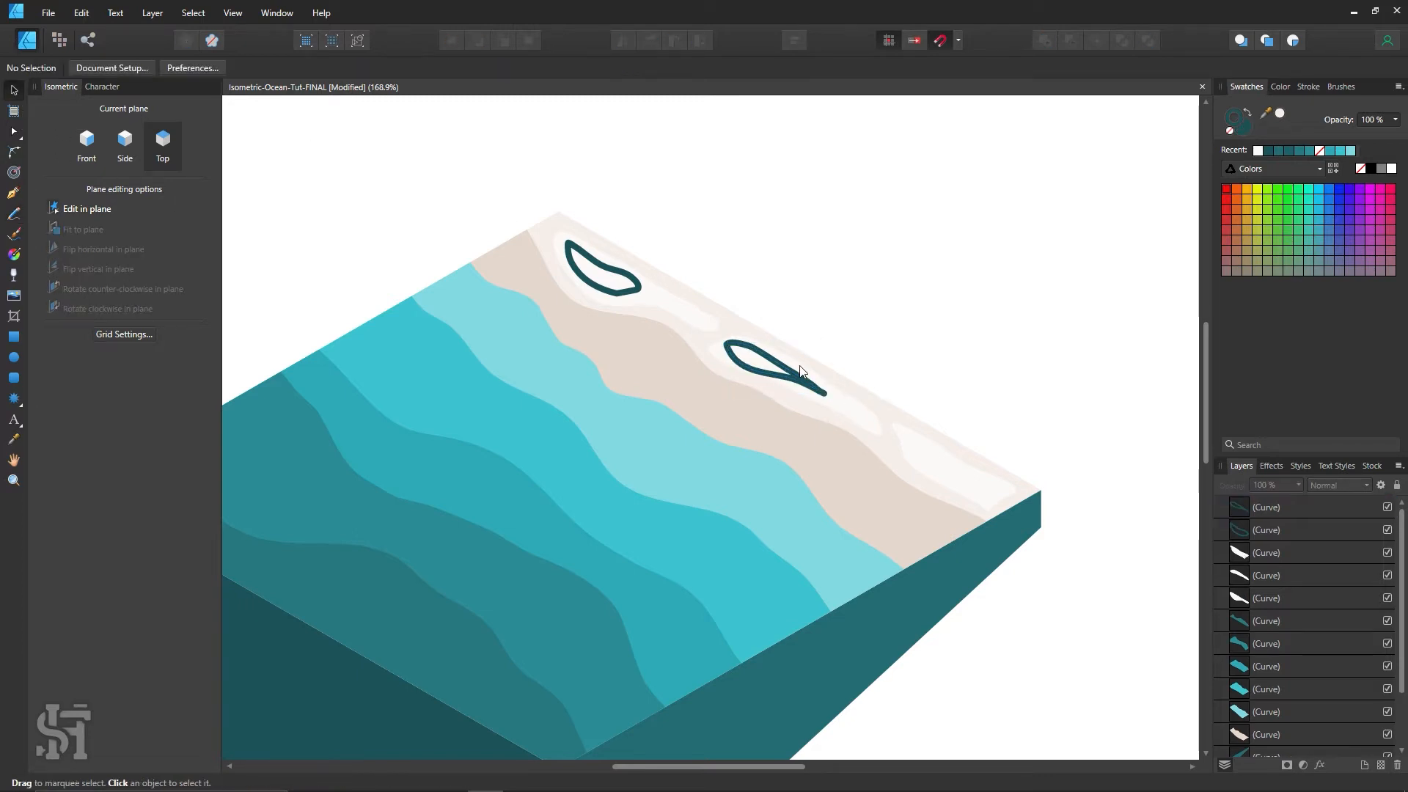
Draw a closed, elongated freehand outline in dark teal inside the off-white sand patch nearest the block's outer corner.
click(19, 214)
key(h)
scroll(1012, 499, up, 4)
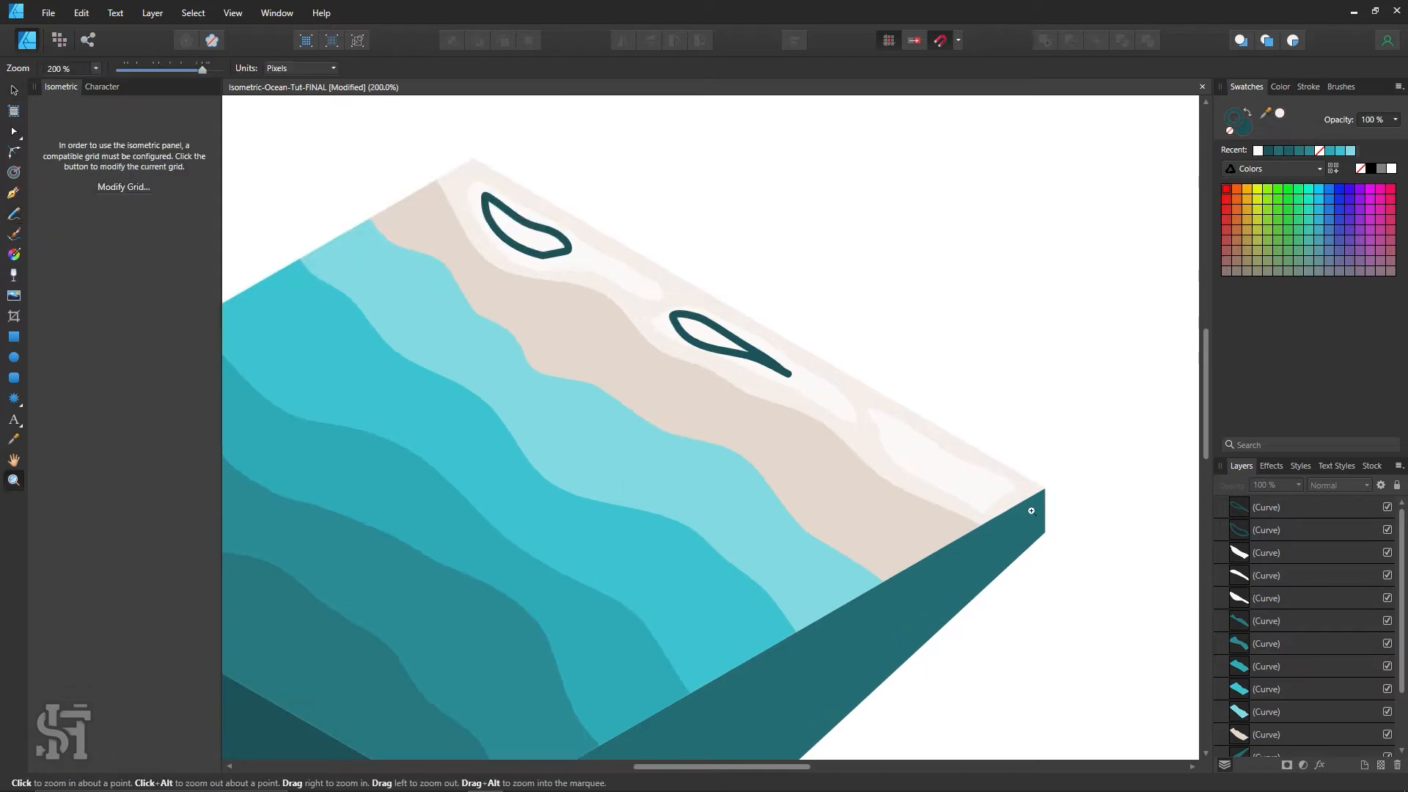
drag(944, 527, 812, 486)
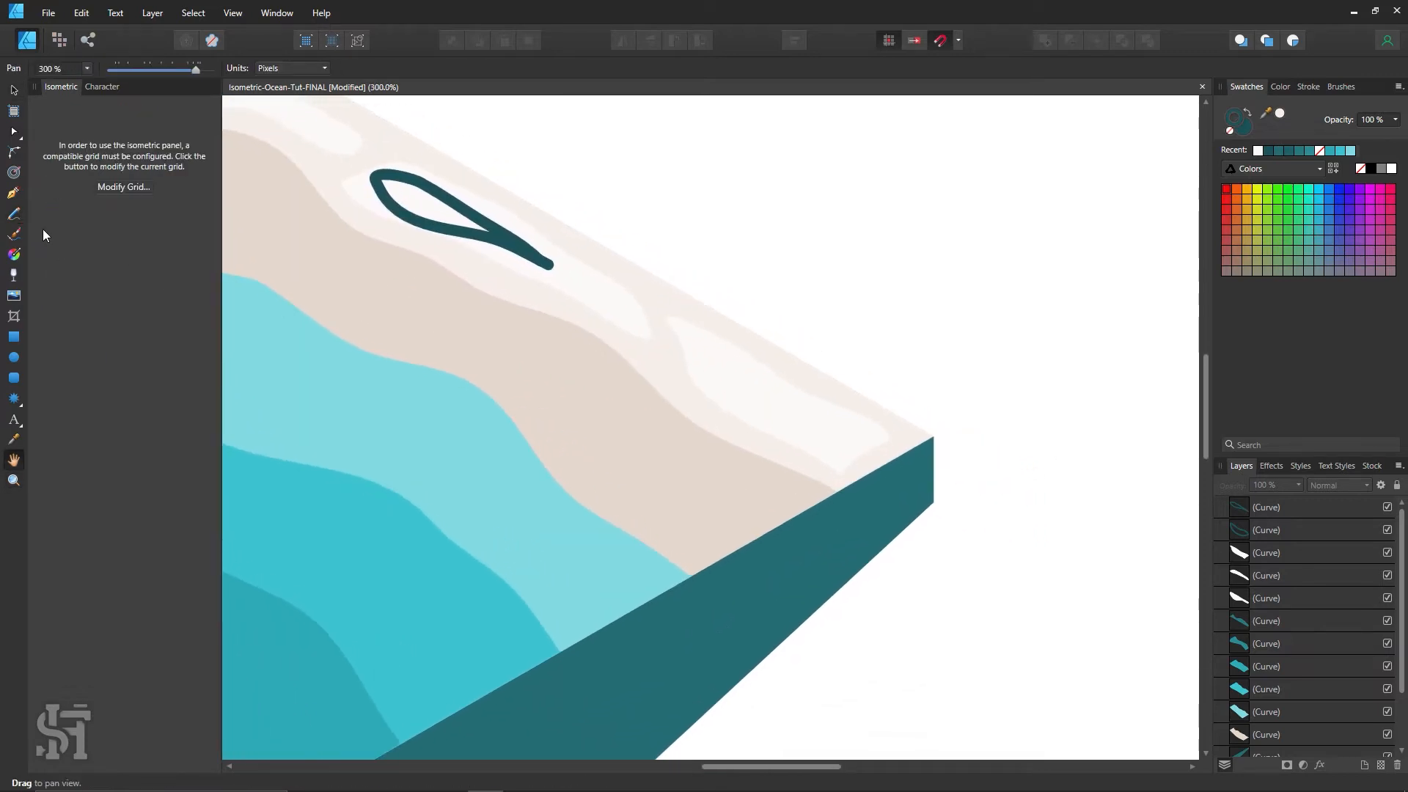
click(20, 217)
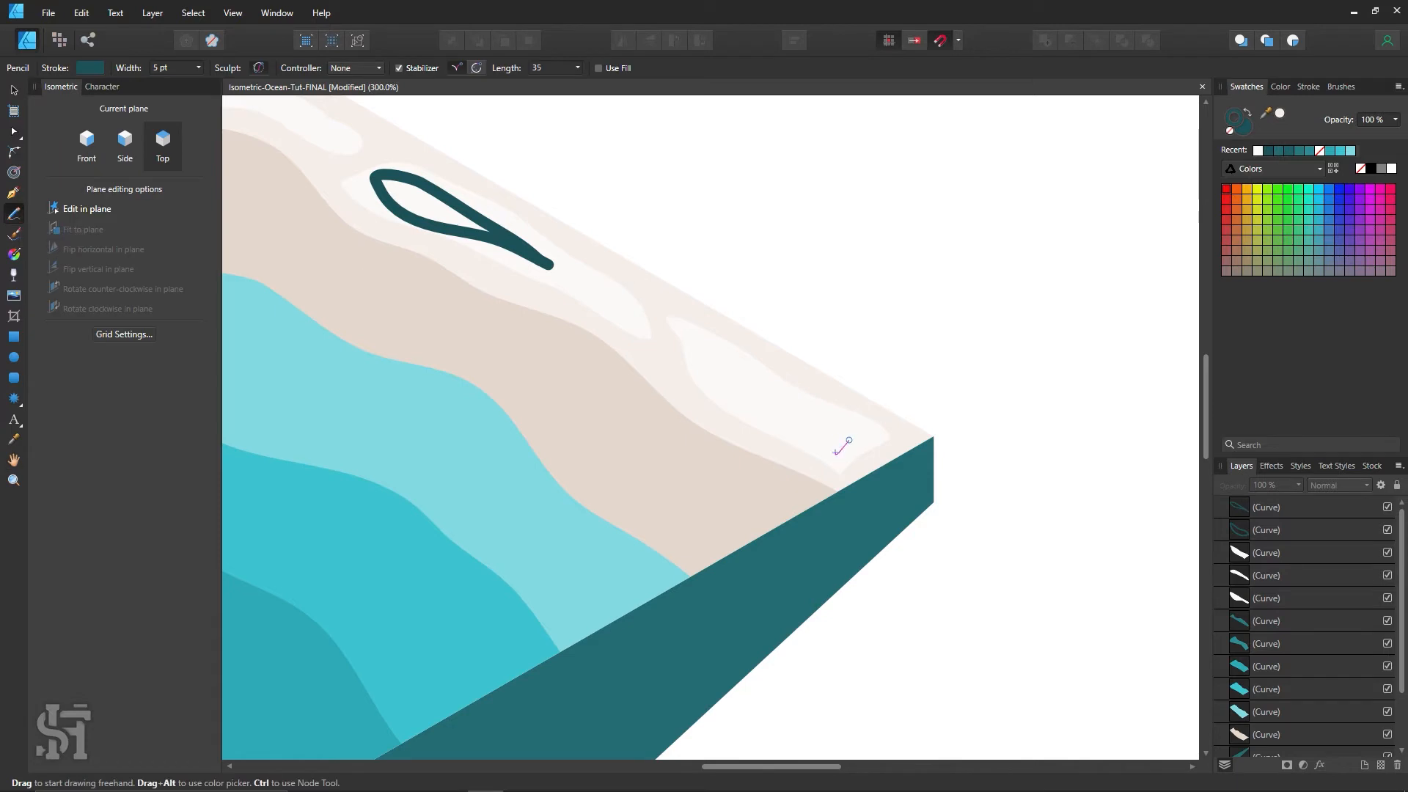
mouse_move(849, 441)
mouse_down()
mouse_move(853, 415)
mouse_move(789, 403)
mouse_up()
mouse_move(750, 370)
mouse_down()
mouse_move(709, 342)
mouse_move(686, 363)
mouse_move(709, 391)
mouse_move(857, 463)
mouse_up()
Select all three dark teal outlines and recolour their stroke with the off-white sampled from the sand patch.
key(ctrl+space)
alt+click(689, 331)
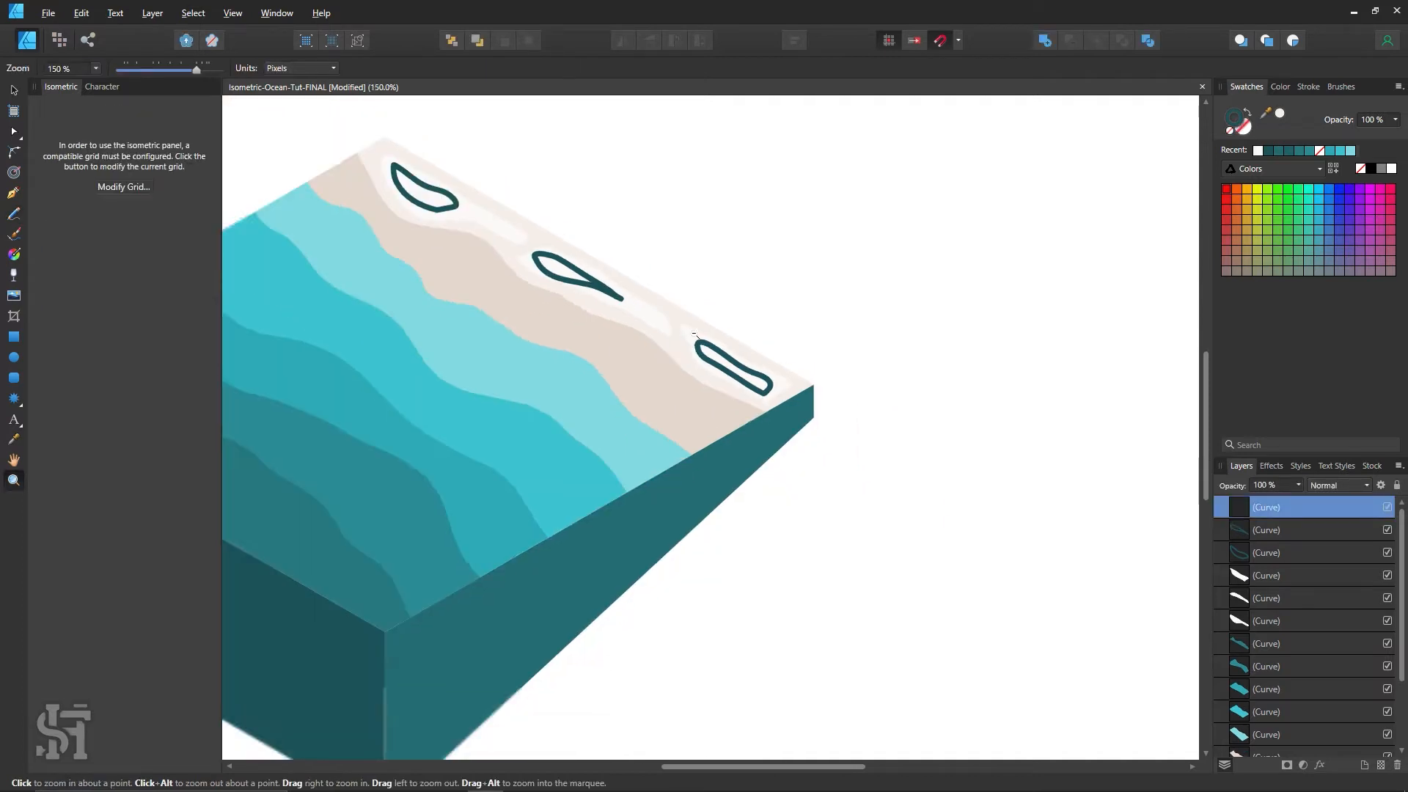
key(space)
drag(684, 329, 770, 387)
key(v)
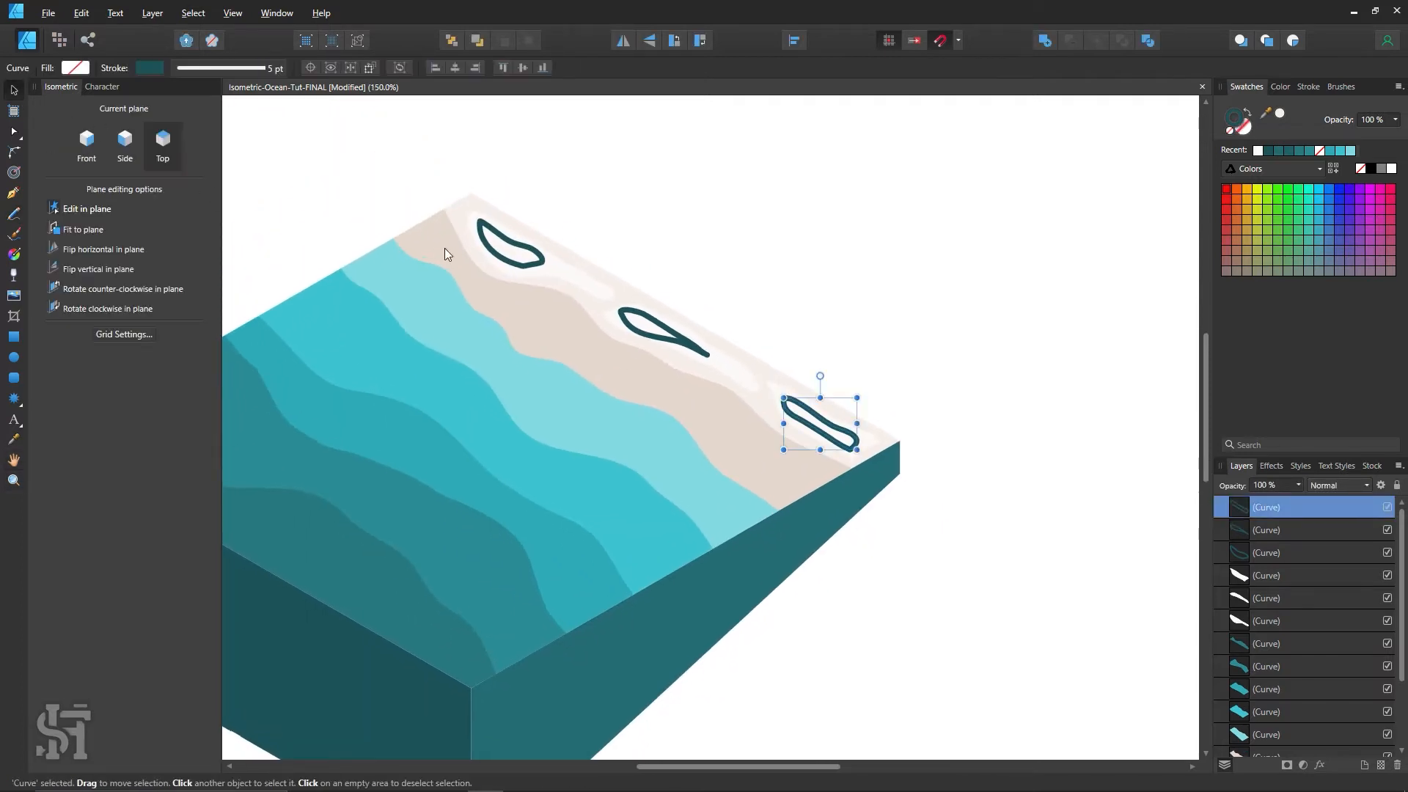
click(516, 268)
shift+click(635, 324)
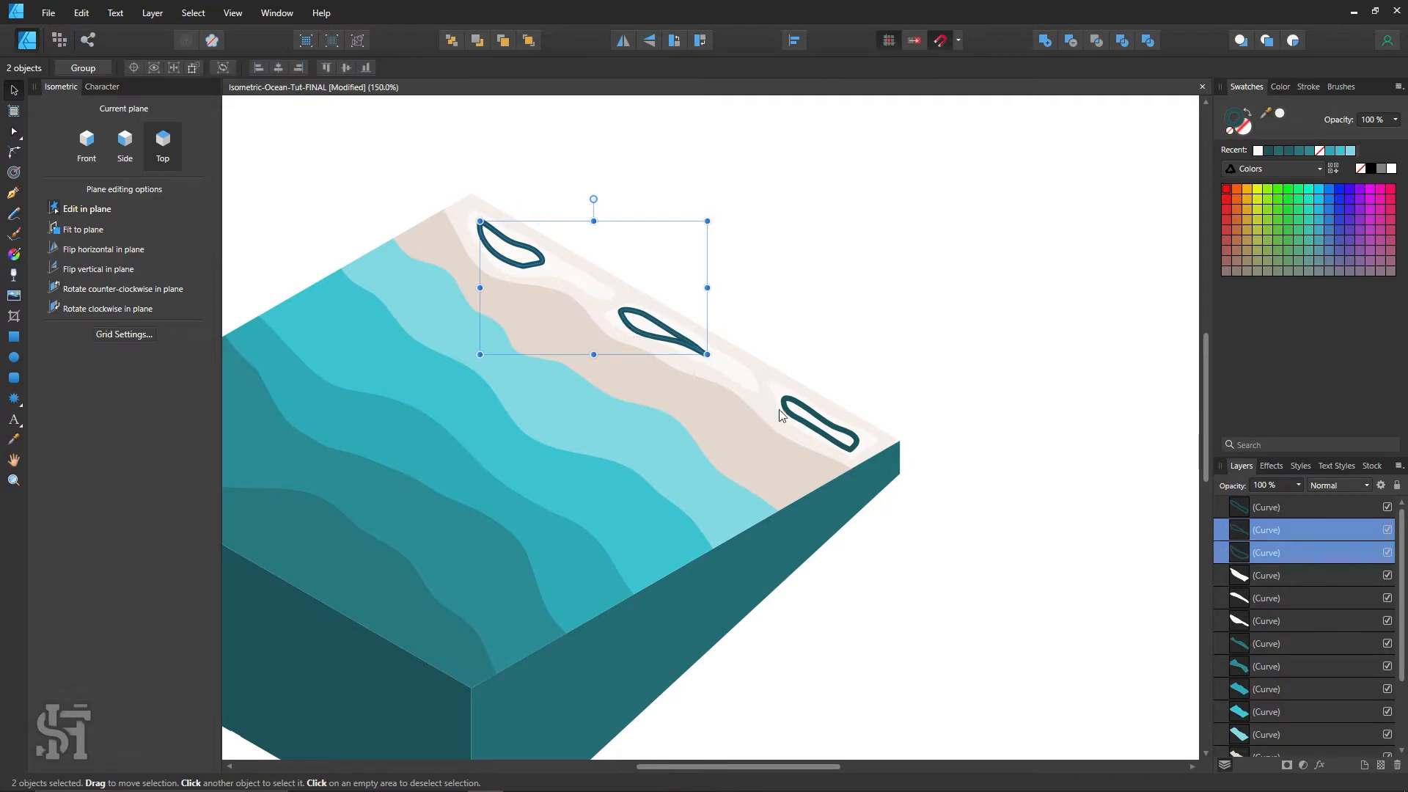
shift+click(791, 419)
key(i)
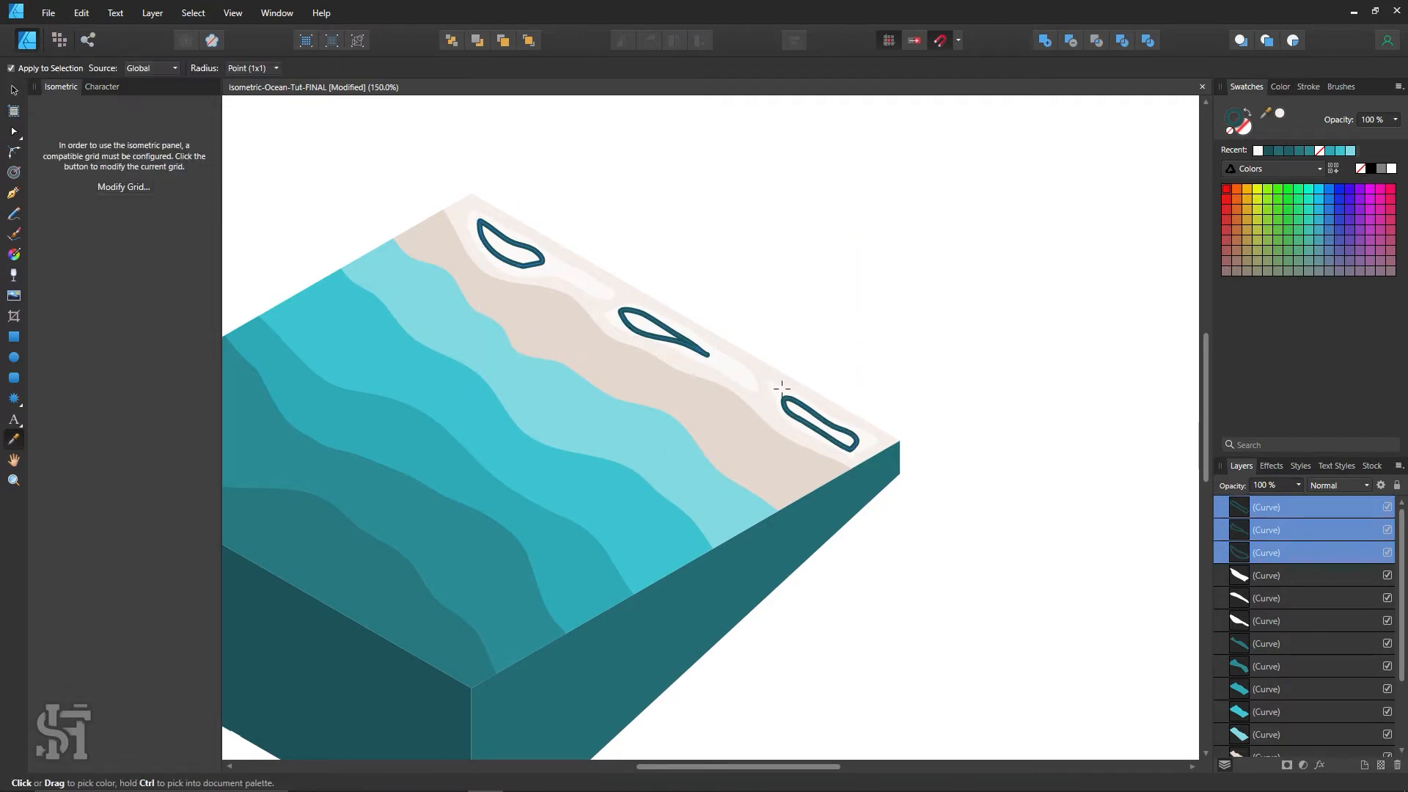
click(782, 387)
Swap the sampled colour from stroke to fill on the three small shapes and set that fill to pure white (FFFFFF).
click(1250, 118)
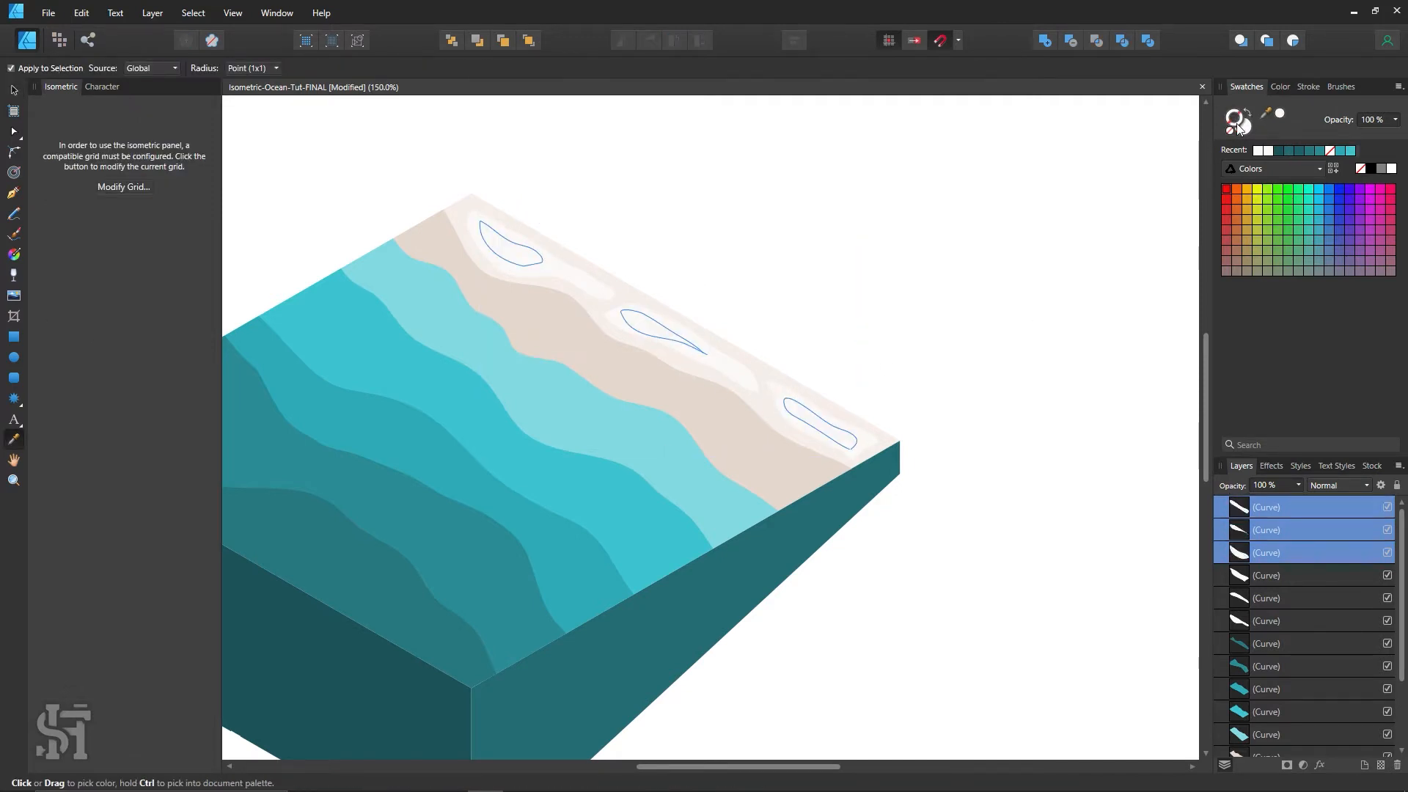
double_click(1245, 131)
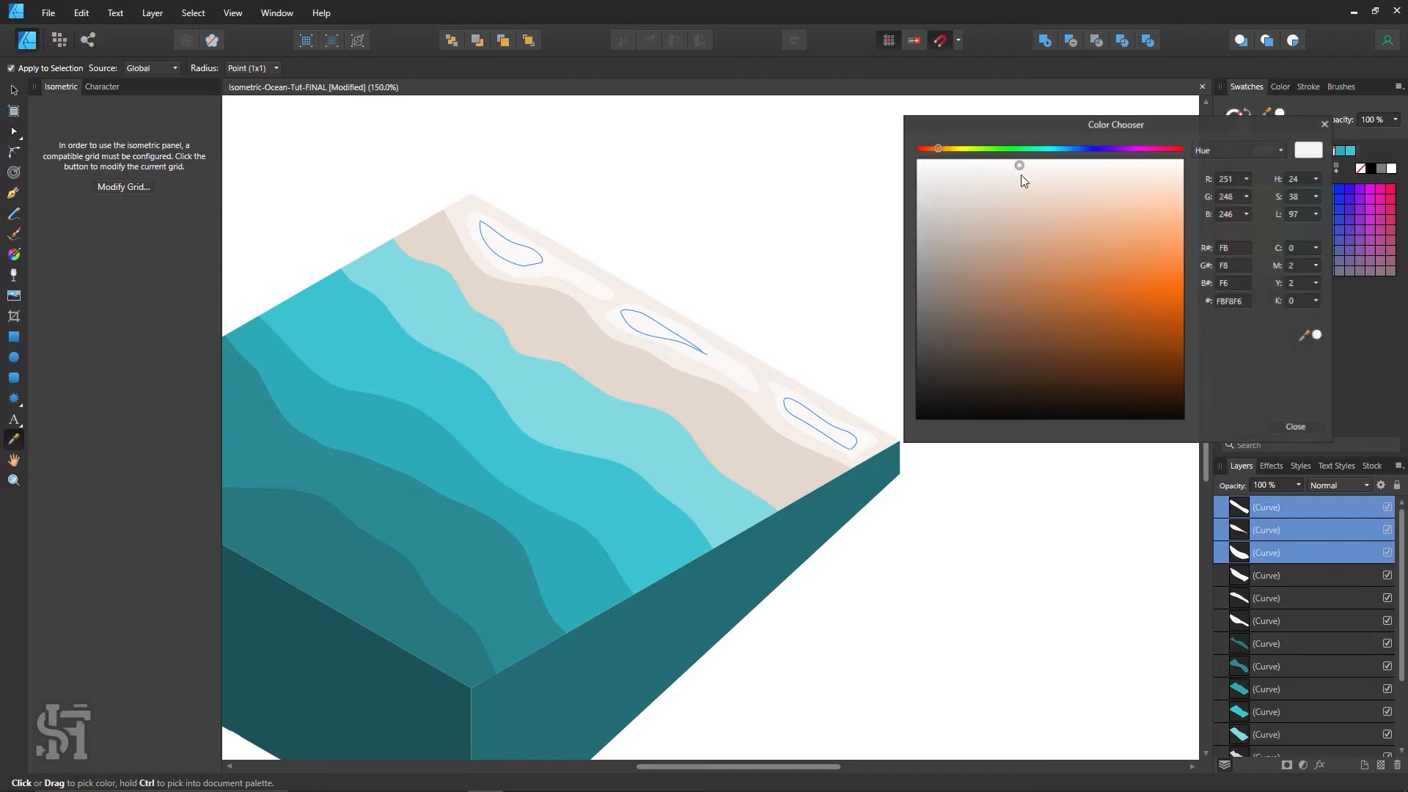
drag(989, 161, 984, 159)
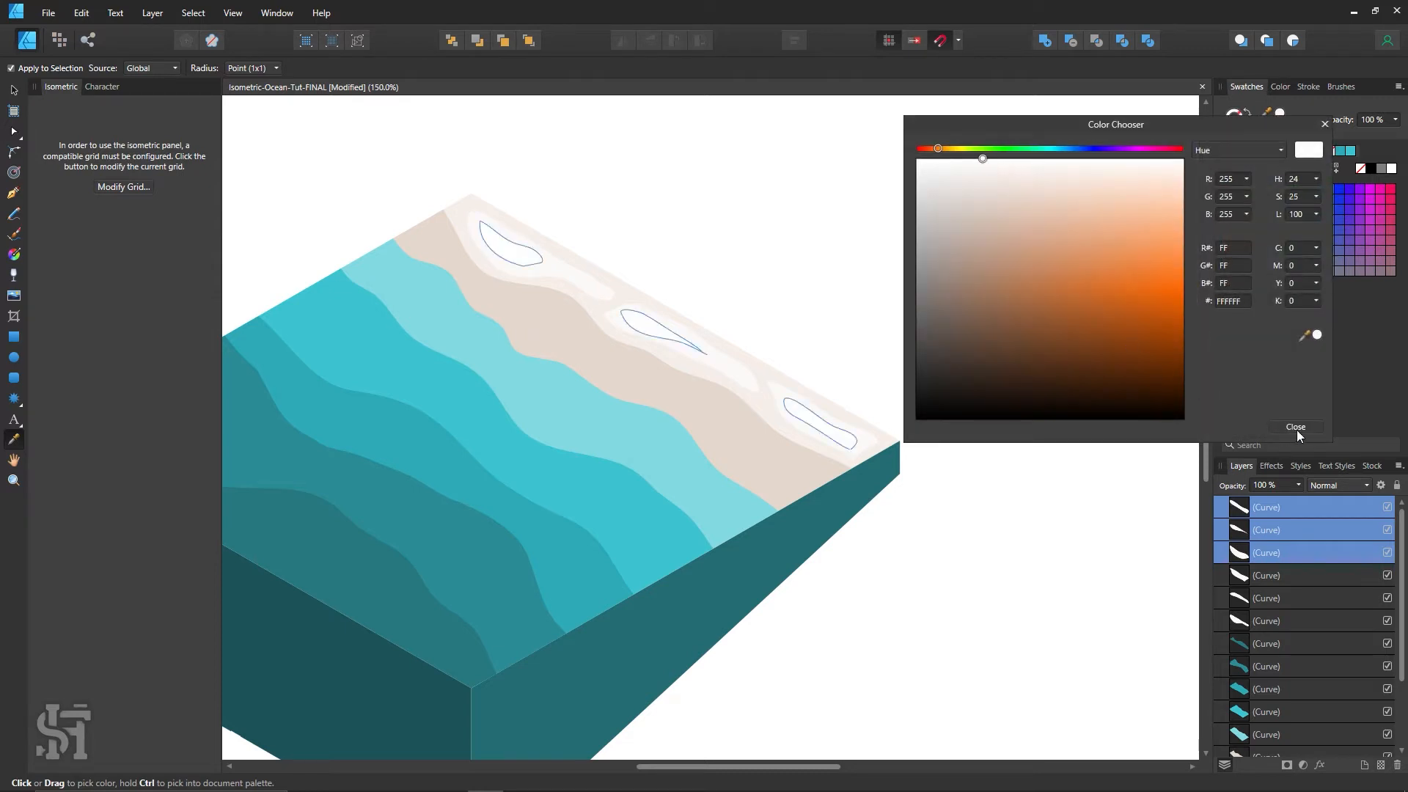
Finish the colour choice for the three small white highlight shapes and deselect them.
click(1295, 427)
click(22, 88)
key(ctrl+d)
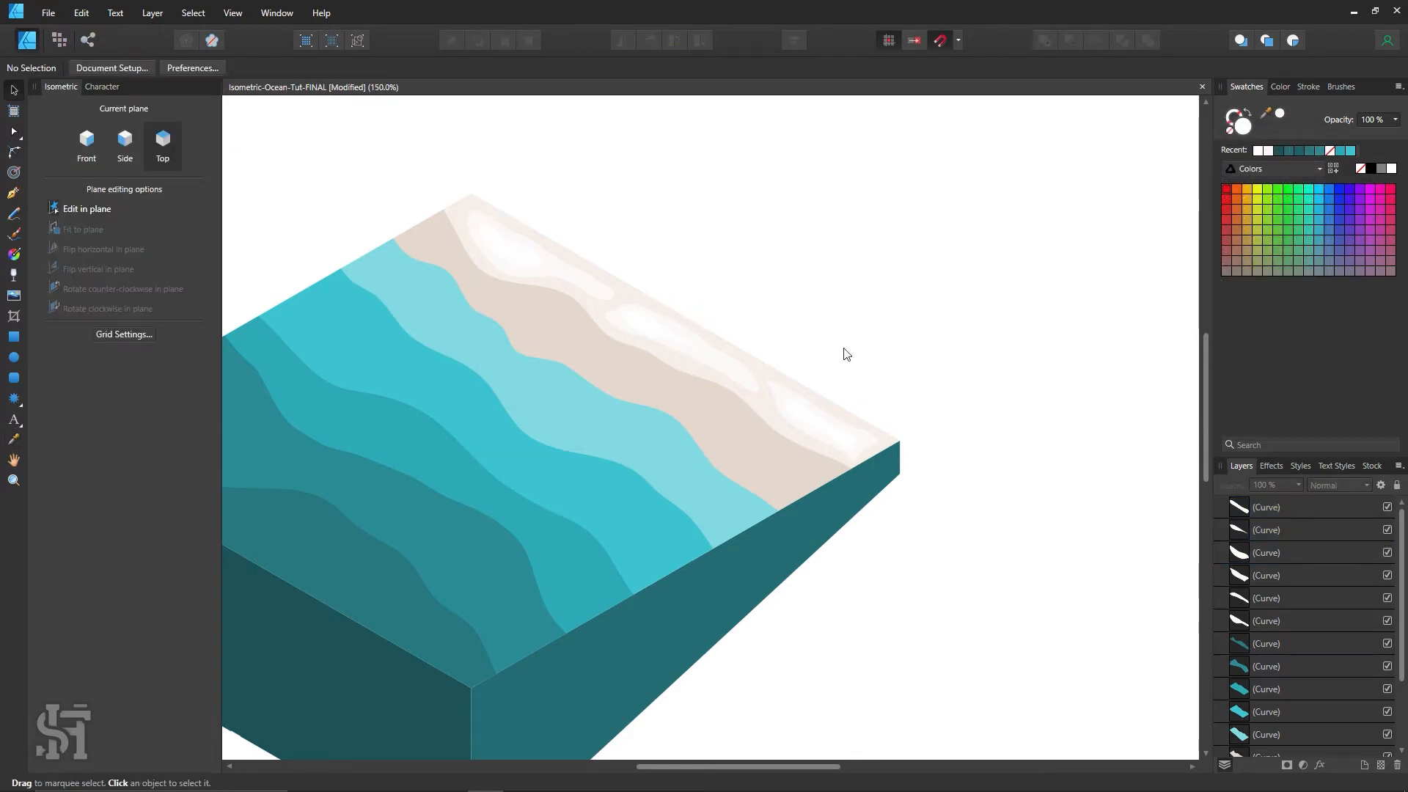
Examine the whole block with its nested white sand highlights, then closely inspect its upper surface.
key(h)
drag(639, 492, 779, 436)
key(z)
alt+click(813, 365)
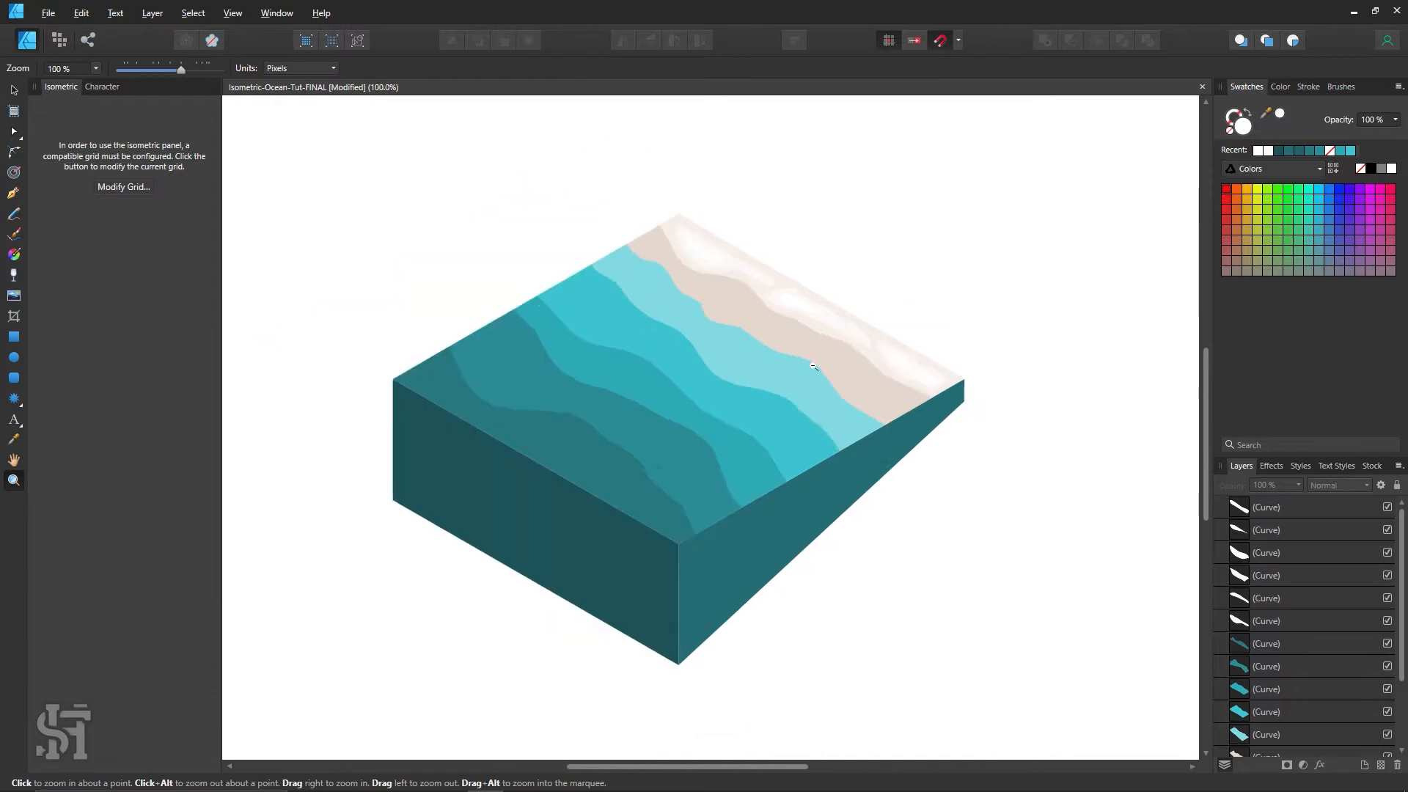
alt+click(812, 365)
drag(698, 341, 847, 410)
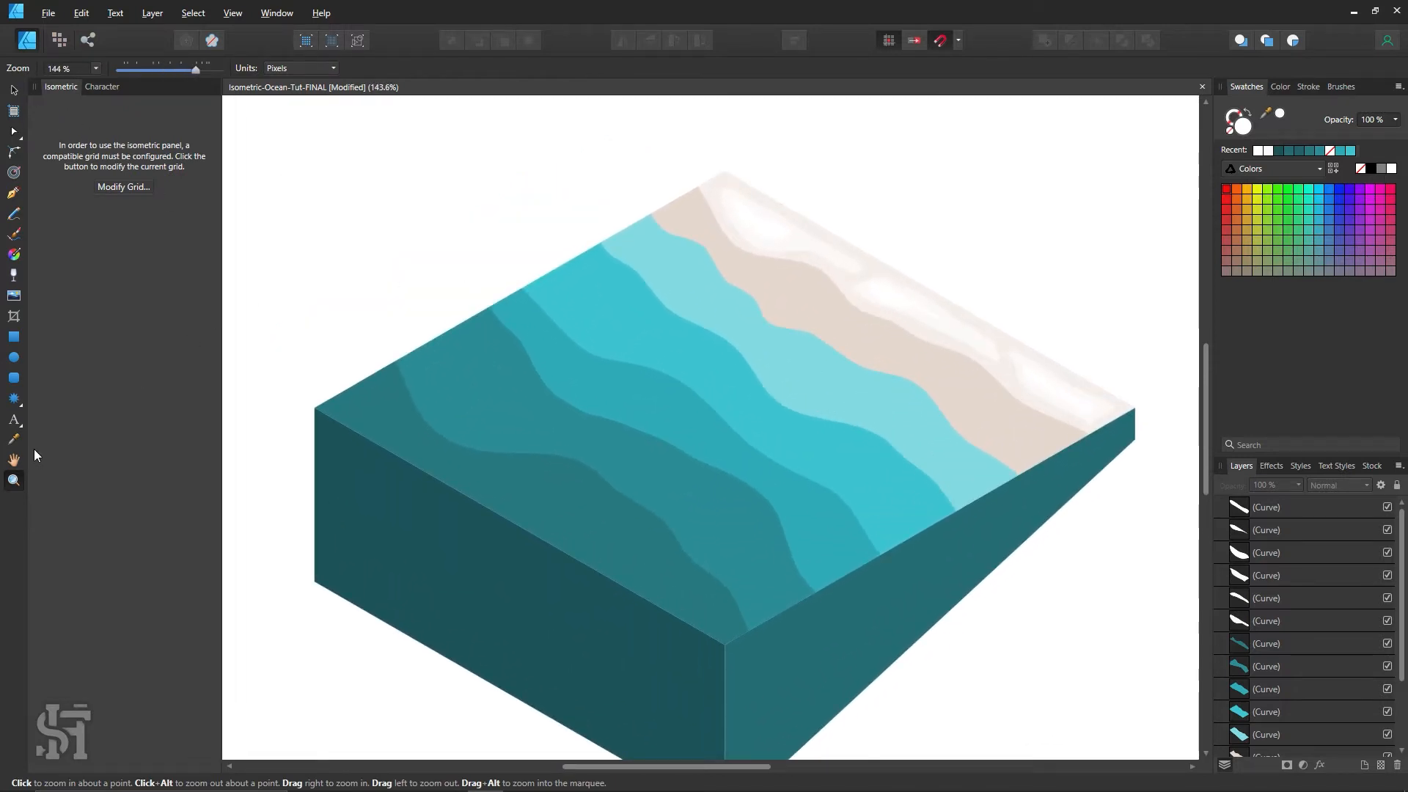
click(14, 459)
drag(792, 371, 700, 399)
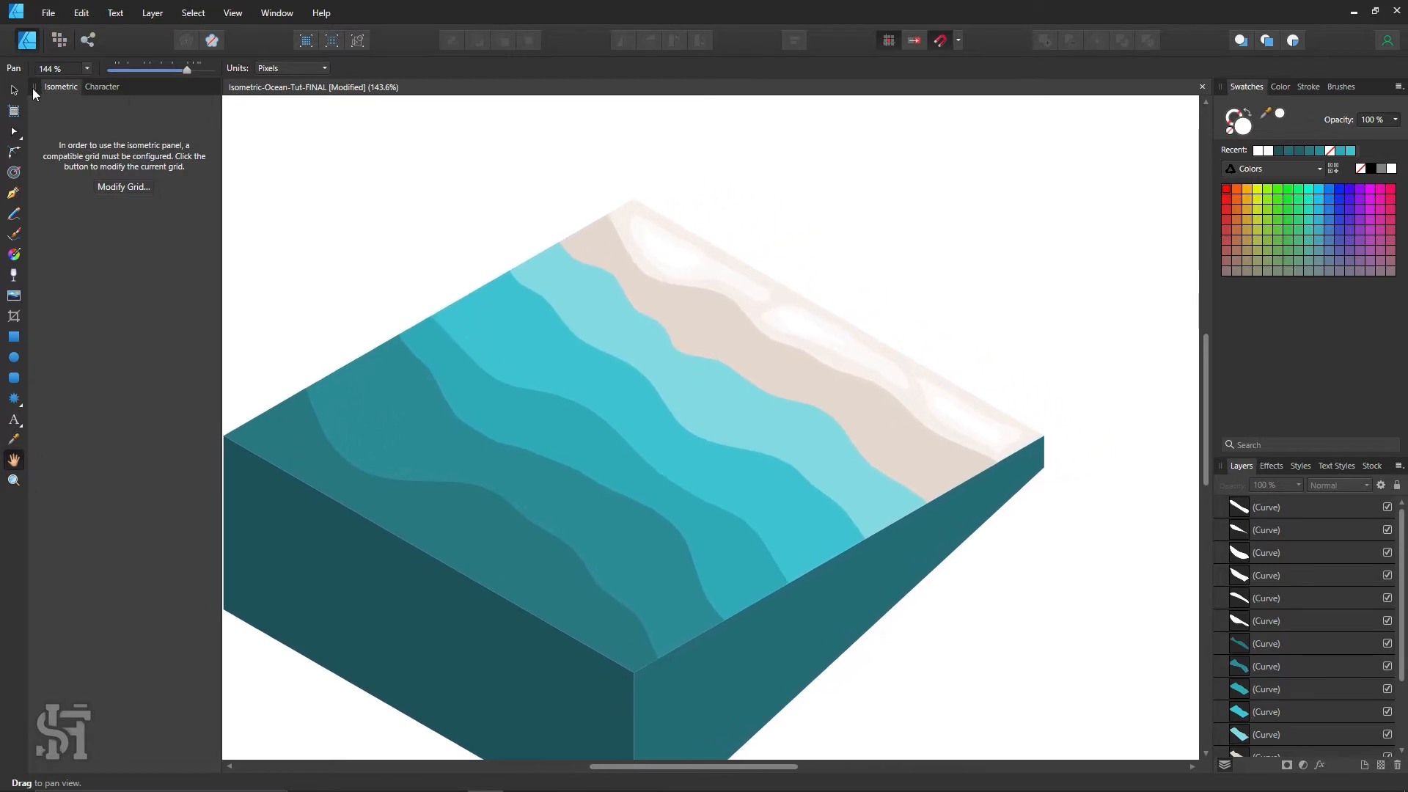
Draw two closed, wavy freehand outlines with a dark teal 5 pt Pencil stroke along the beige sand band beside the light water.
key(v)
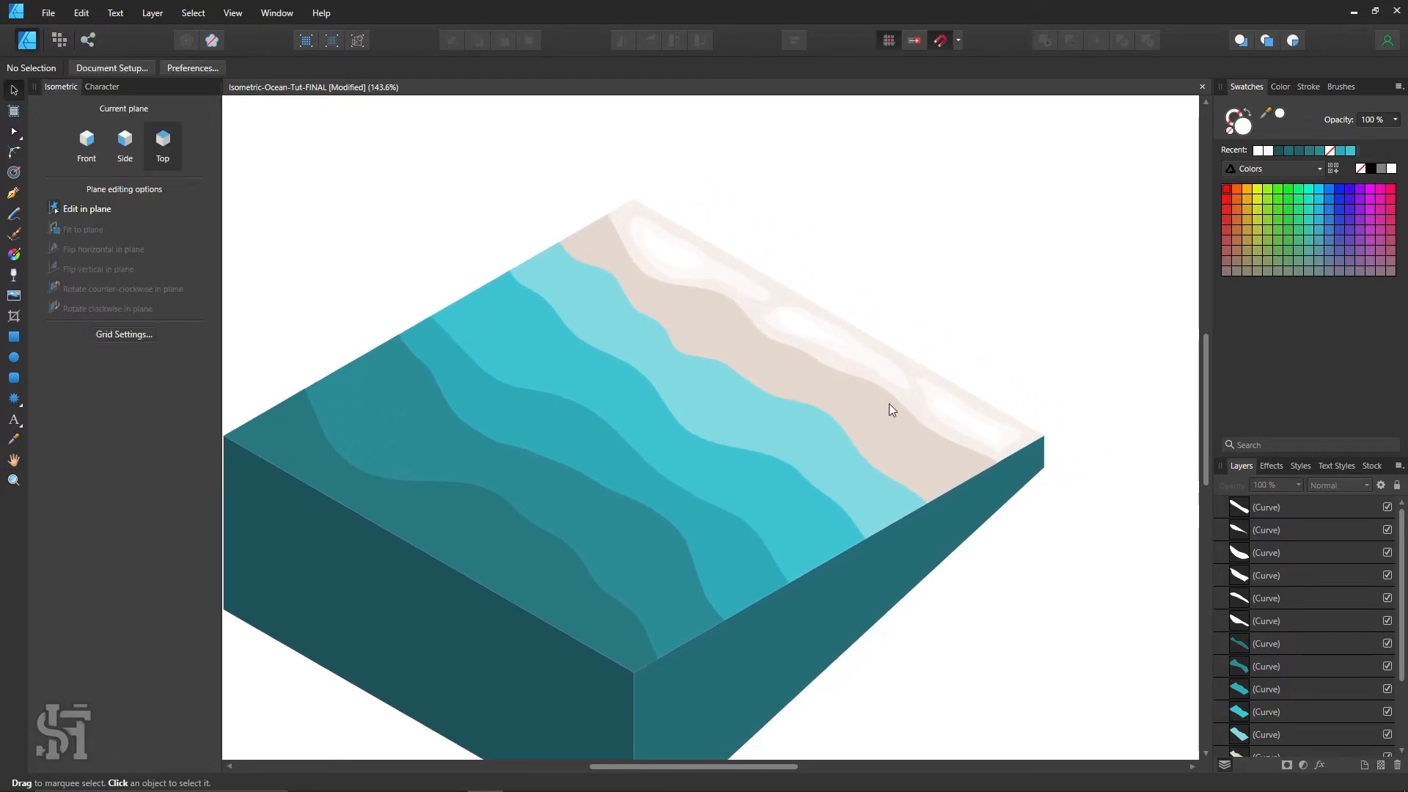
key(n)
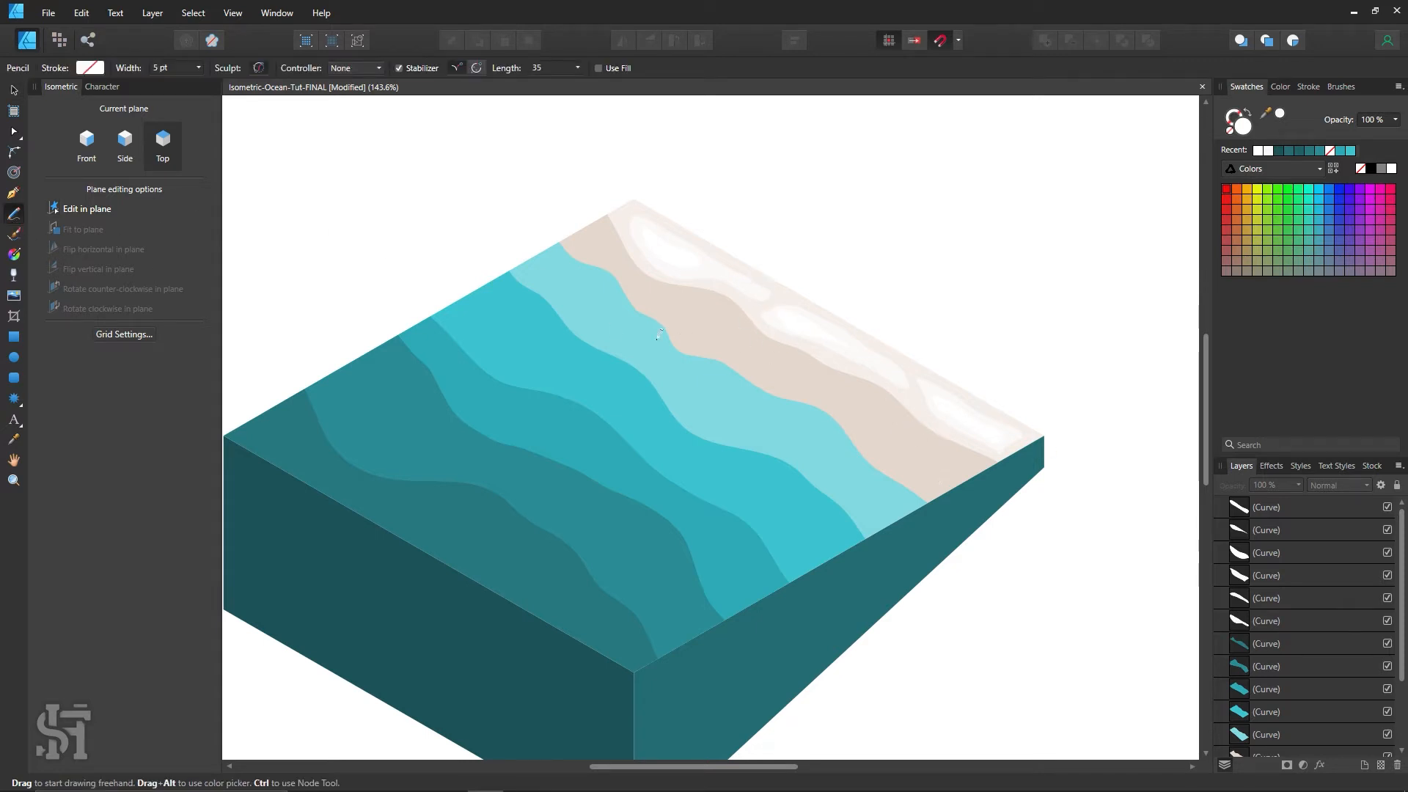
scroll(985, 462, down, 3)
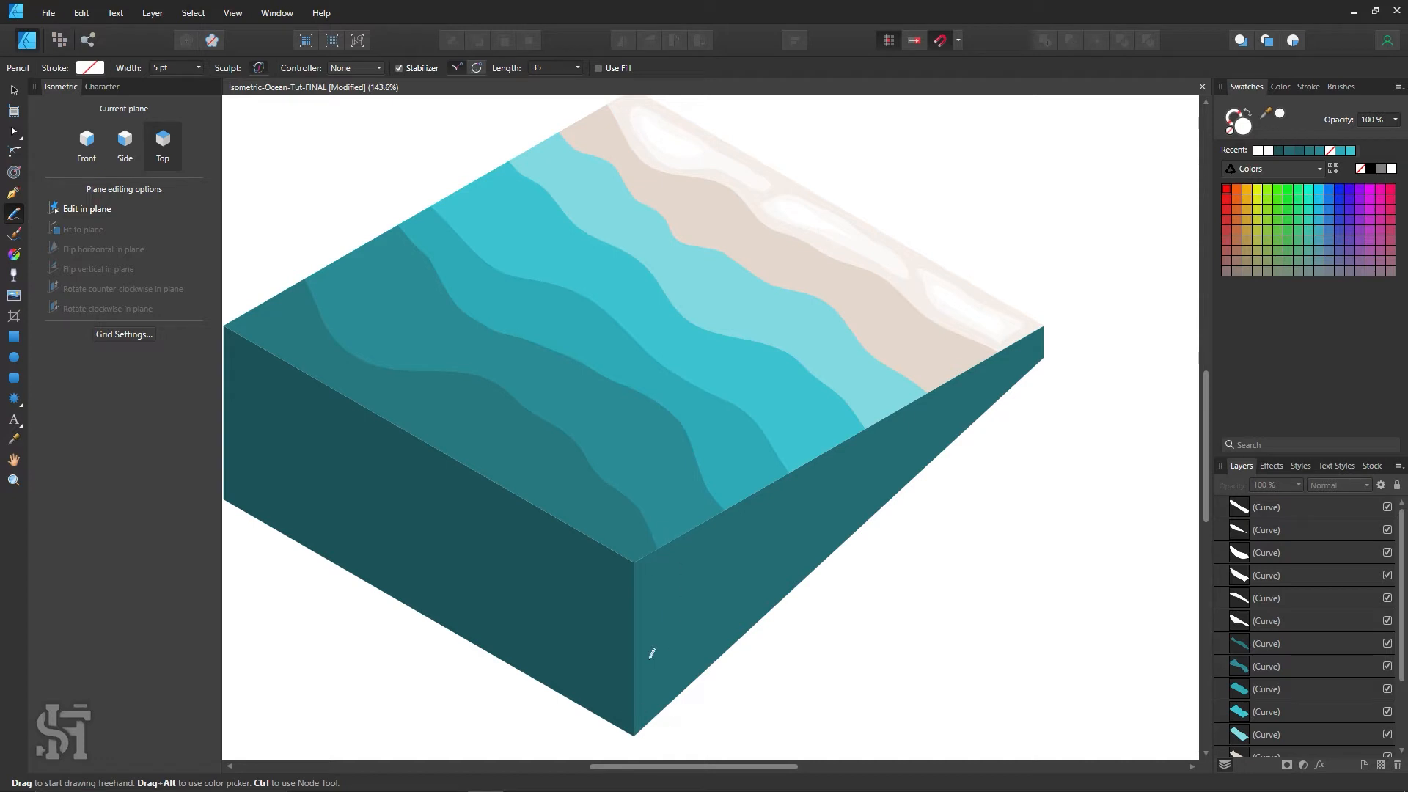
scroll(784, 598, up, 2)
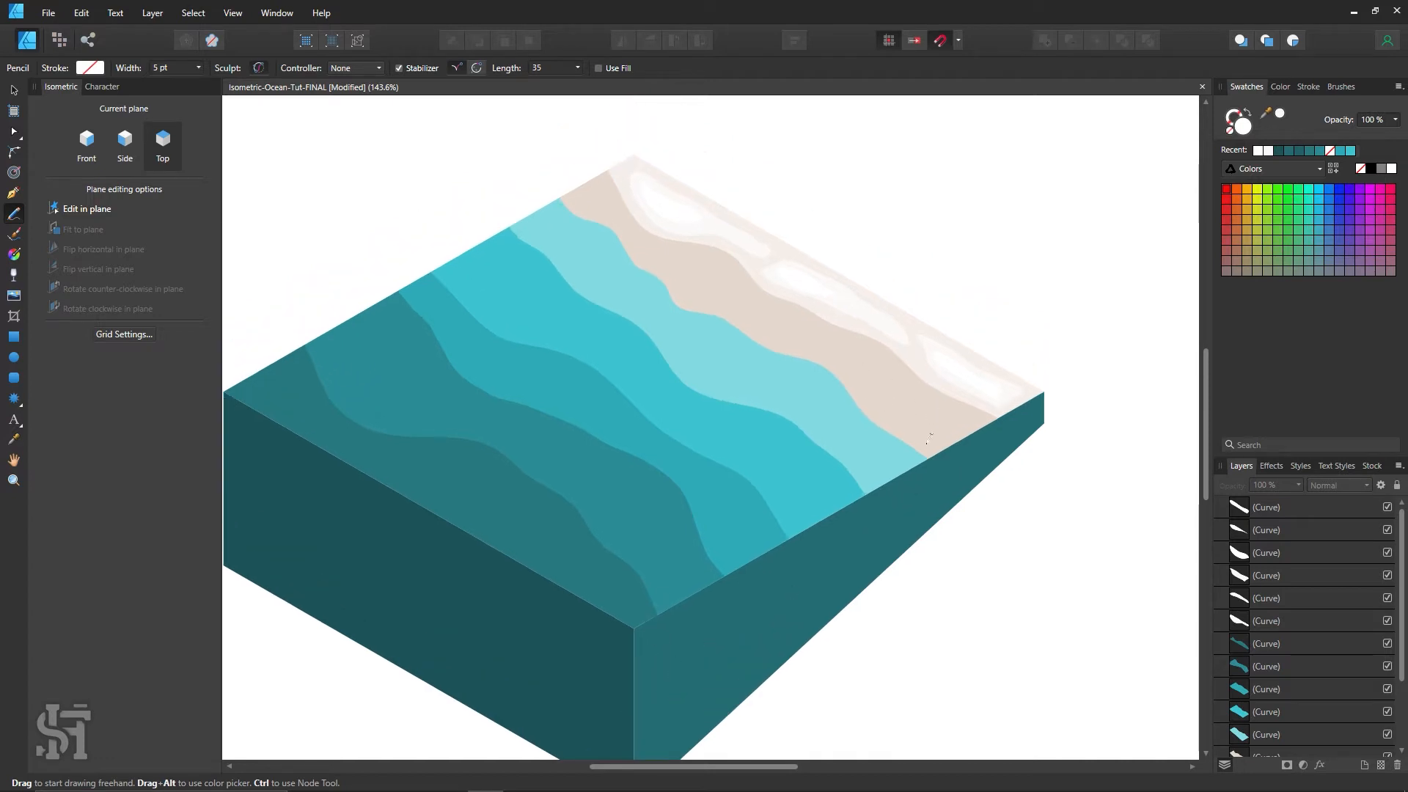
click(1276, 151)
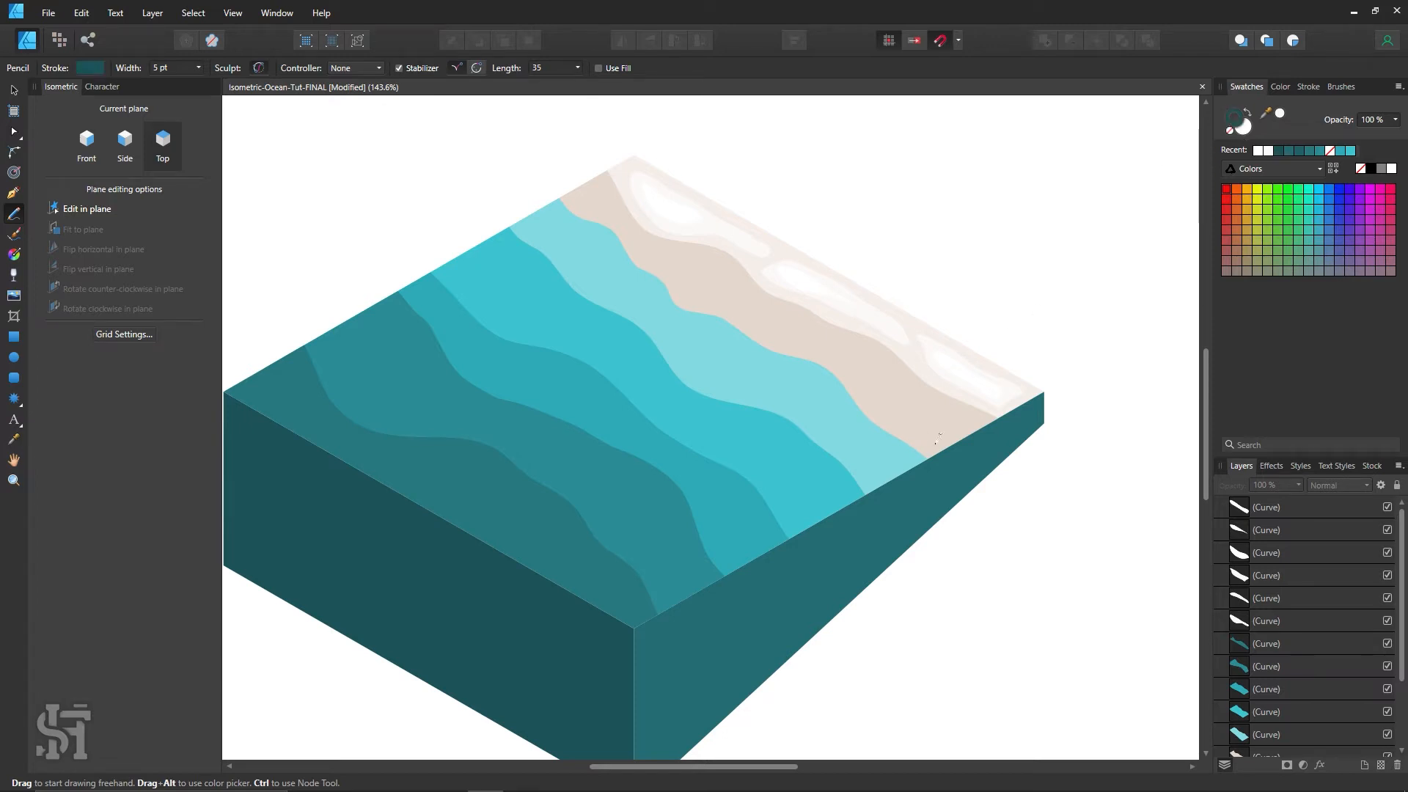
mouse_move(927, 448)
mouse_down()
mouse_move(977, 418)
mouse_move(974, 405)
mouse_move(910, 390)
mouse_move(842, 332)
mouse_move(802, 329)
mouse_move(807, 360)
mouse_move(880, 394)
mouse_move(928, 445)
mouse_up()
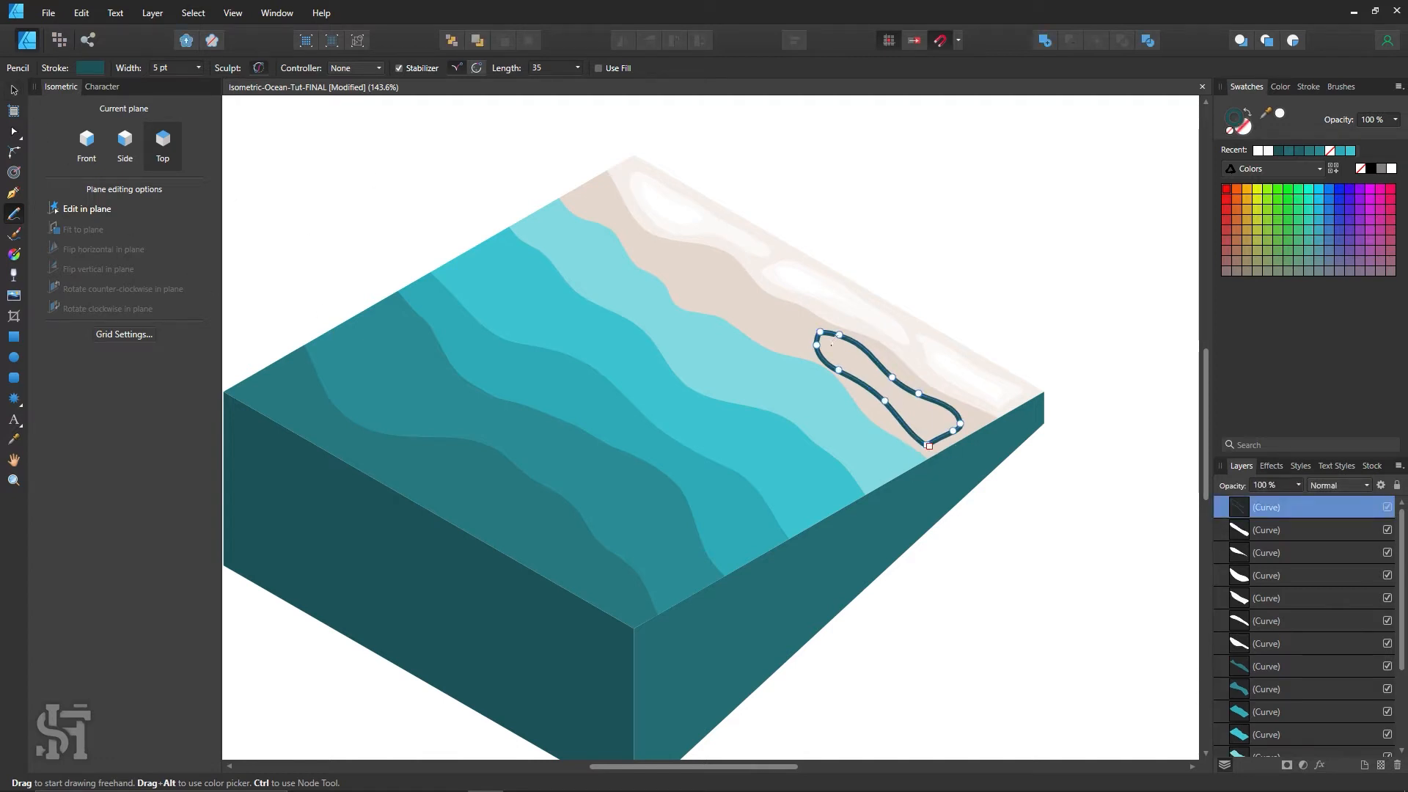
mouse_move(797, 347)
mouse_down()
mouse_move(802, 305)
mouse_move(759, 298)
mouse_move(698, 247)
mouse_move(663, 260)
mouse_move(694, 312)
mouse_move(752, 310)
mouse_move(818, 354)
mouse_up()
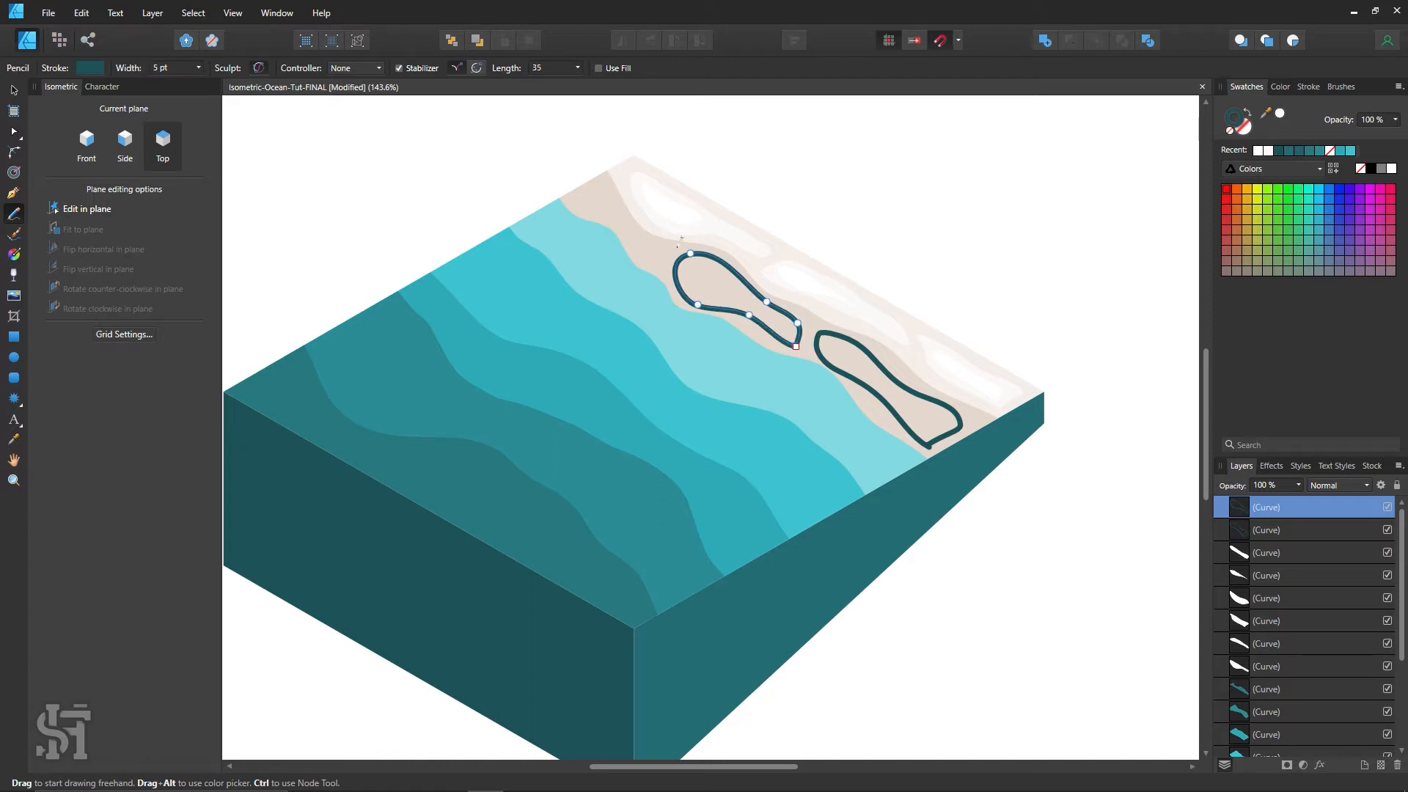
Draw two small closed Pencil outlines on the darker sand strip, toward the upper-left end of the beach.
mouse_move(659, 267)
mouse_down()
mouse_move(655, 228)
mouse_move(611, 231)
mouse_move(630, 267)
mouse_move(686, 276)
mouse_up()
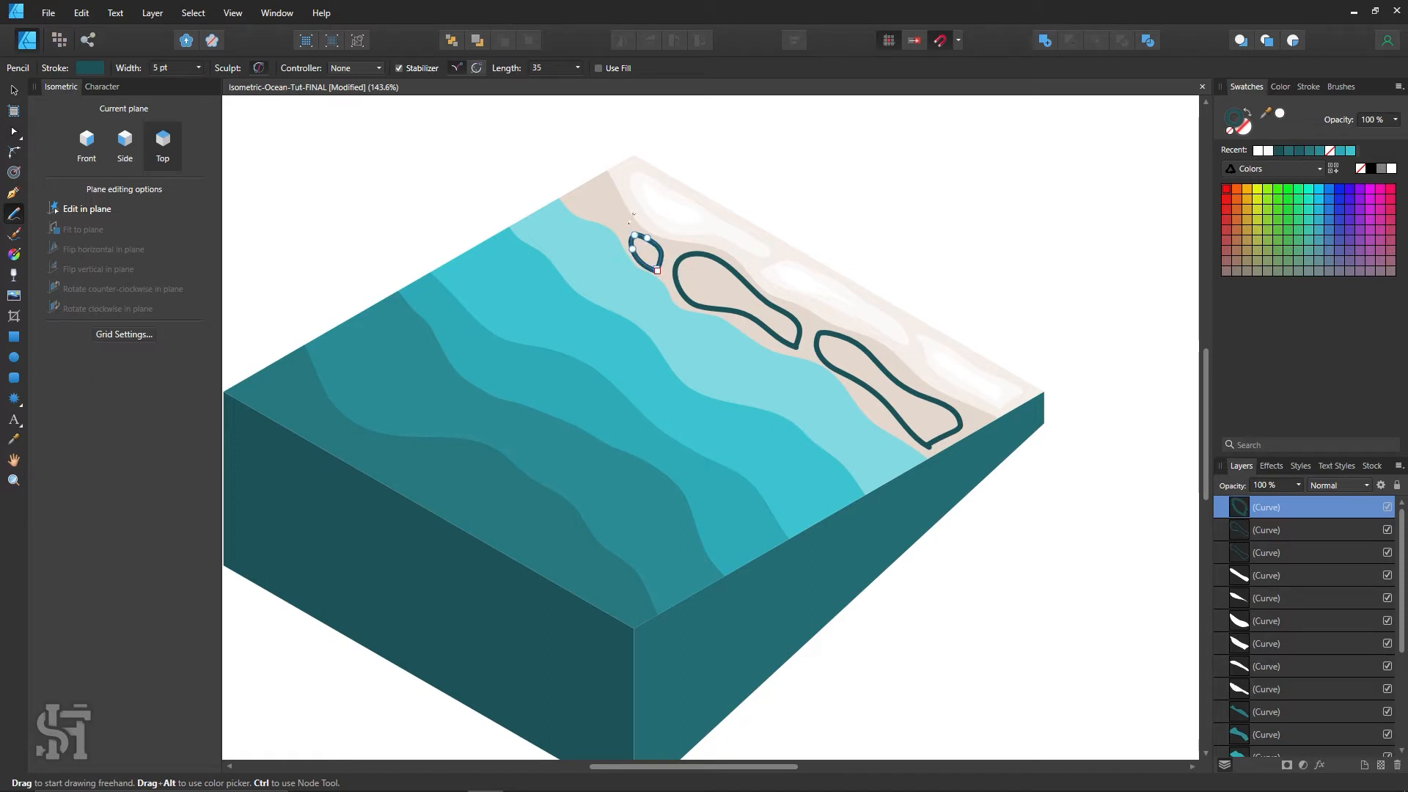
mouse_move(625, 220)
mouse_down()
mouse_move(588, 169)
mouse_move(561, 208)
mouse_move(649, 229)
mouse_up()
key(v)
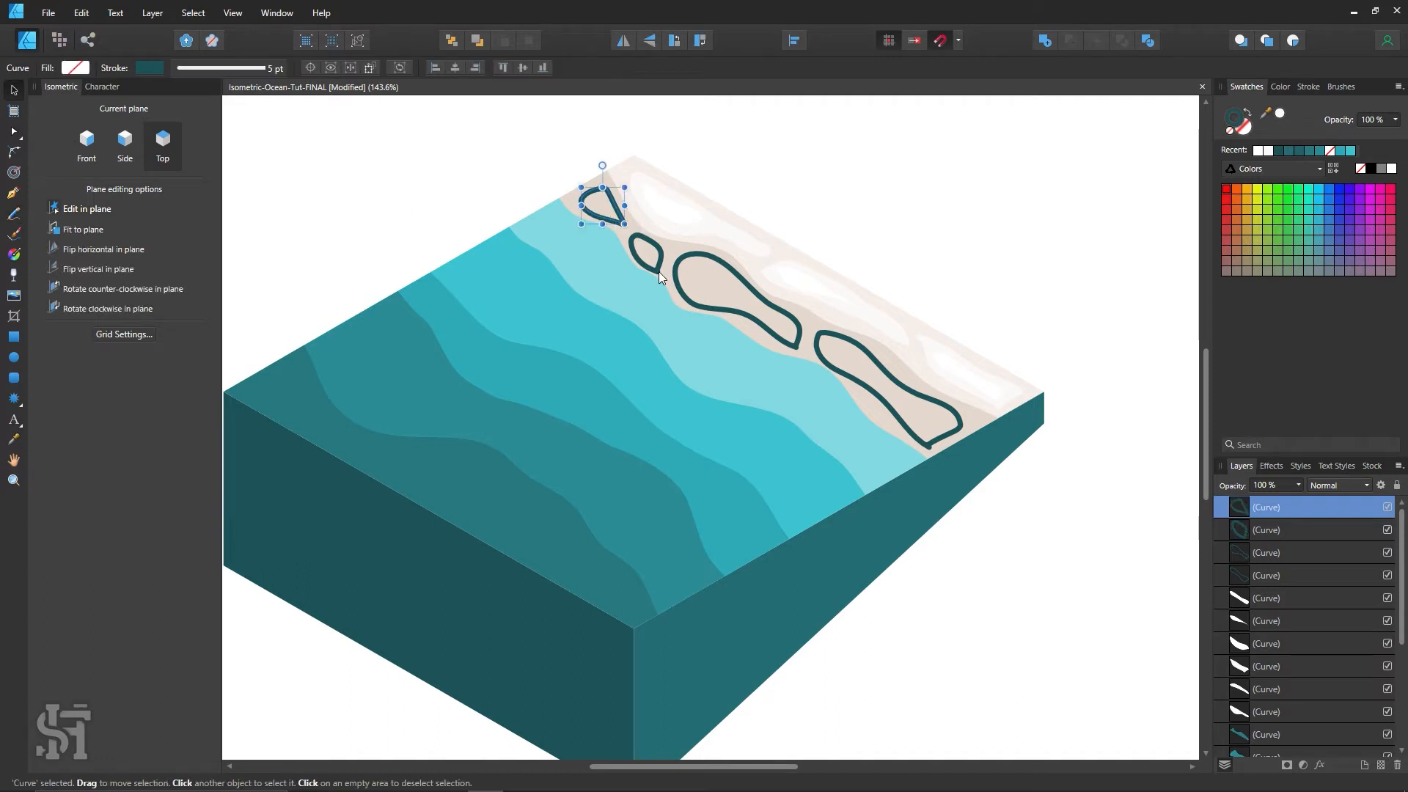
Select all four sand patch outlines and give them the sampled darker sand colour as fill, with no stroke.
shift+click(659, 271)
shift+click(695, 305)
shift+click(823, 357)
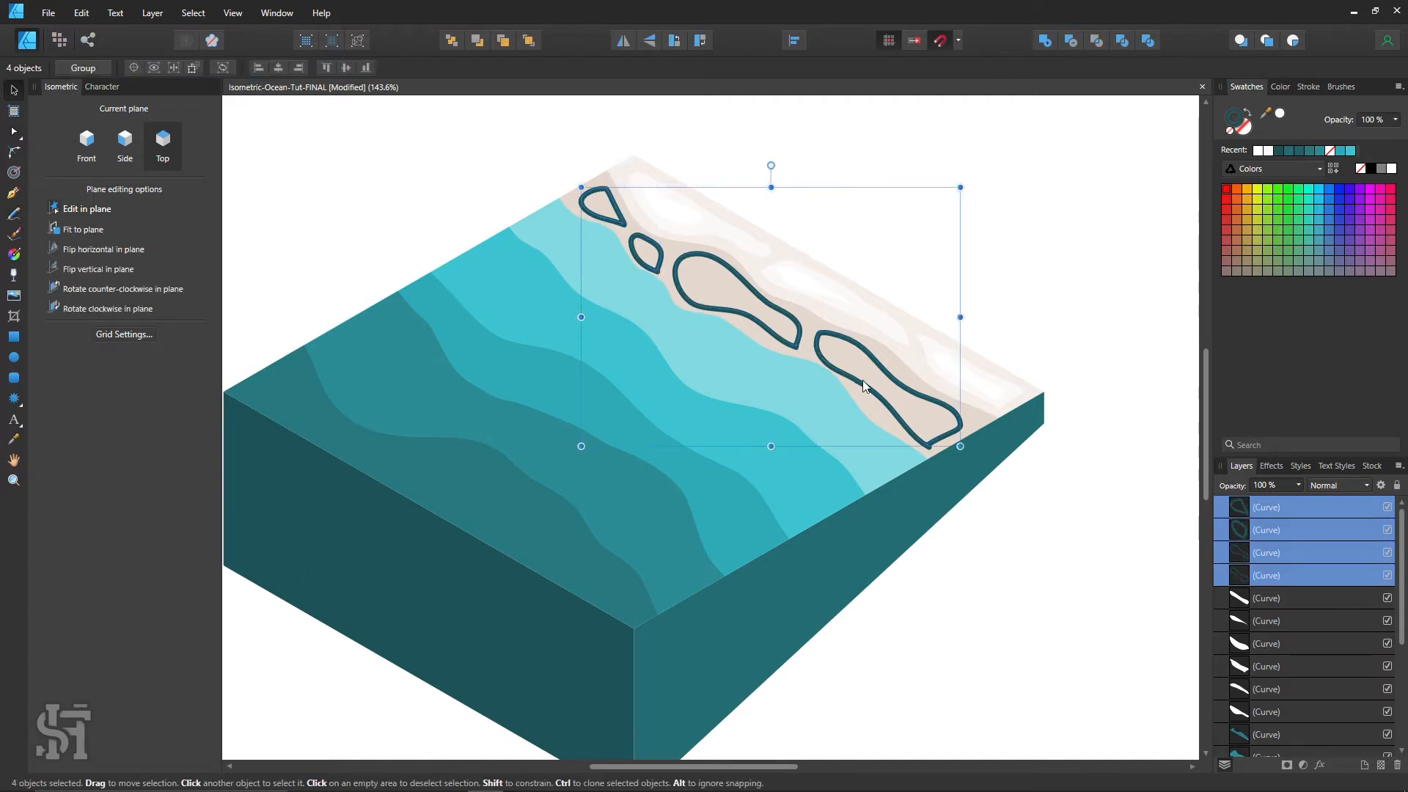
key(i)
click(861, 367)
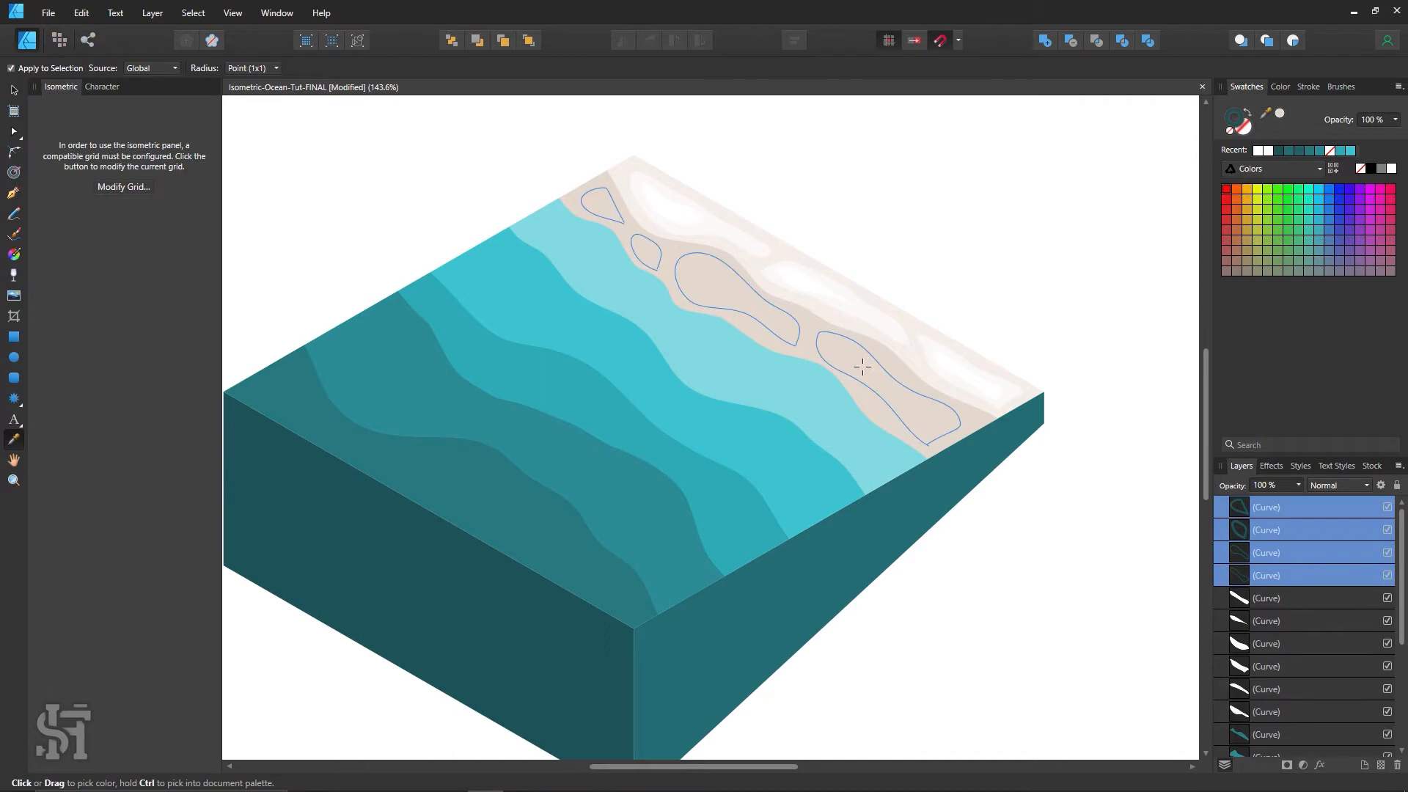
click(1246, 114)
Lighten the fill of the four sand patches to a slightly paler beige, undo the stray white fill and deselect.
double_click(1235, 117)
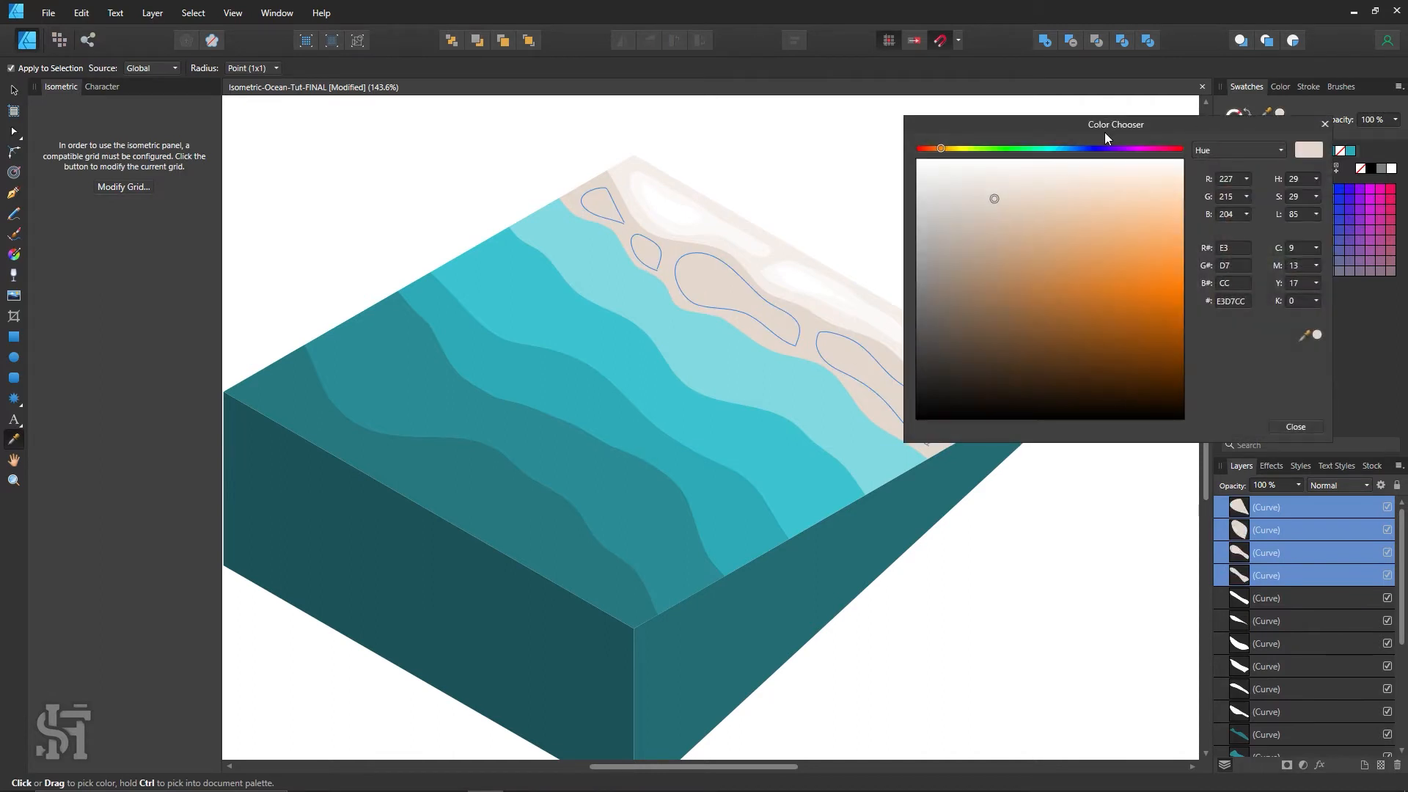
drag(1105, 132, 1166, 140)
click(1055, 202)
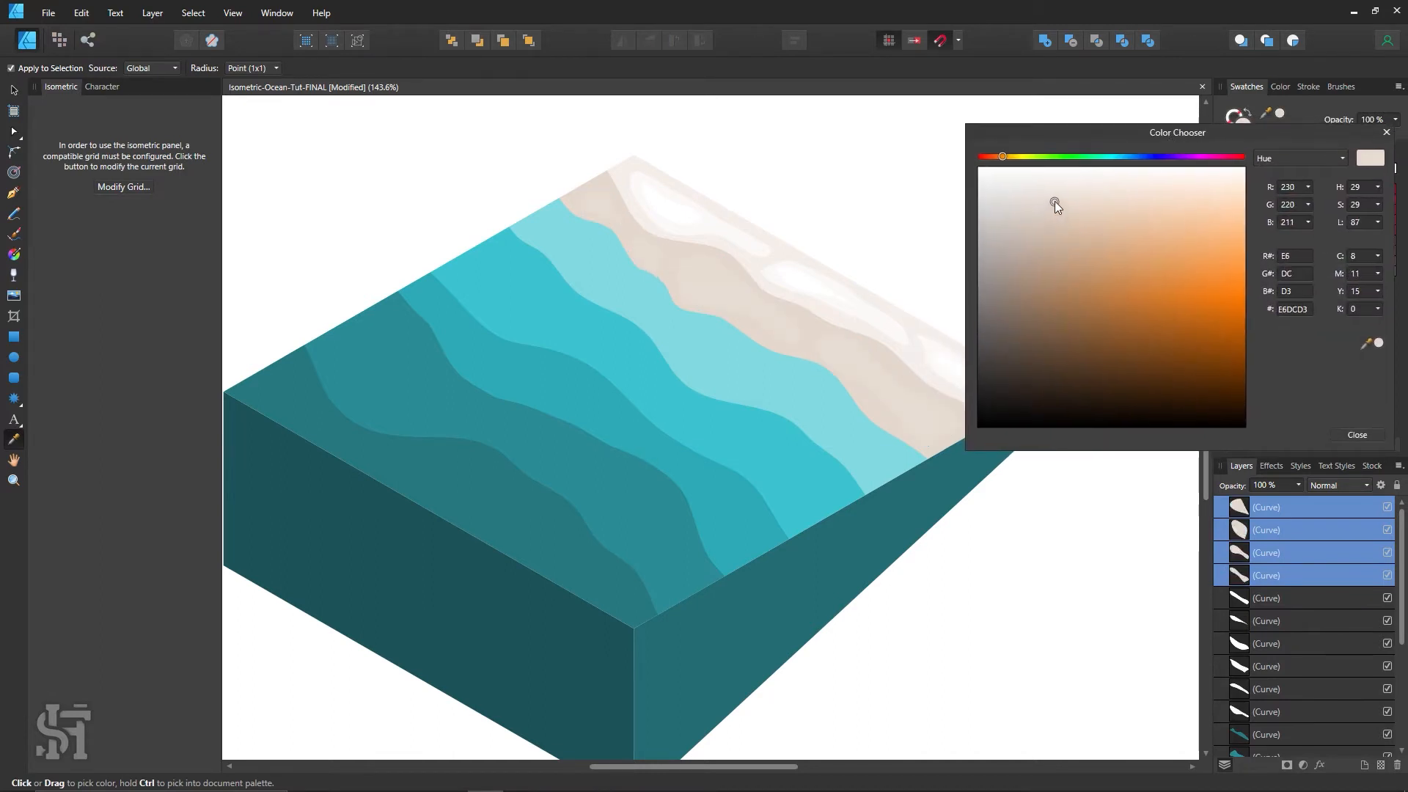
click(1055, 199)
click(1349, 434)
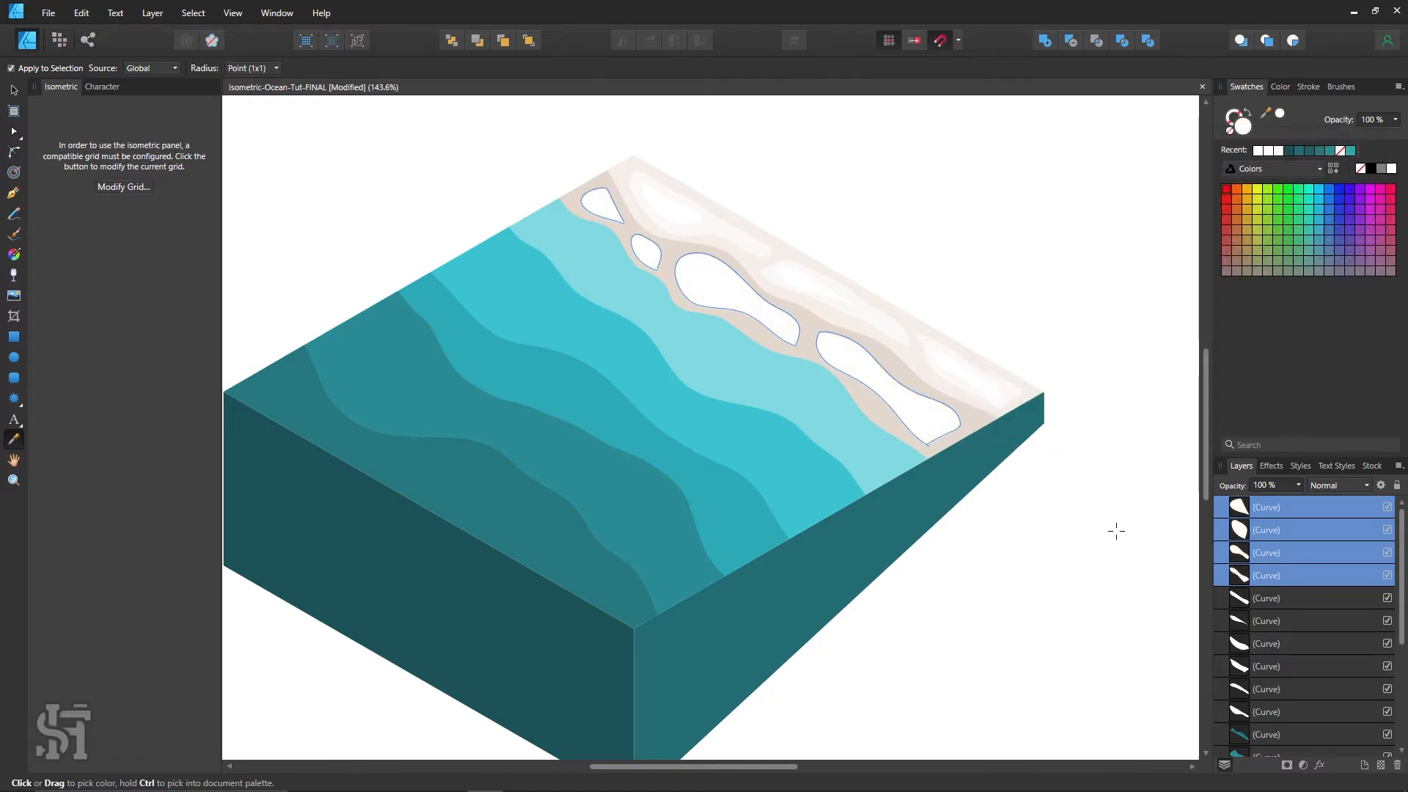
key(ctrl+z)
click(14, 90)
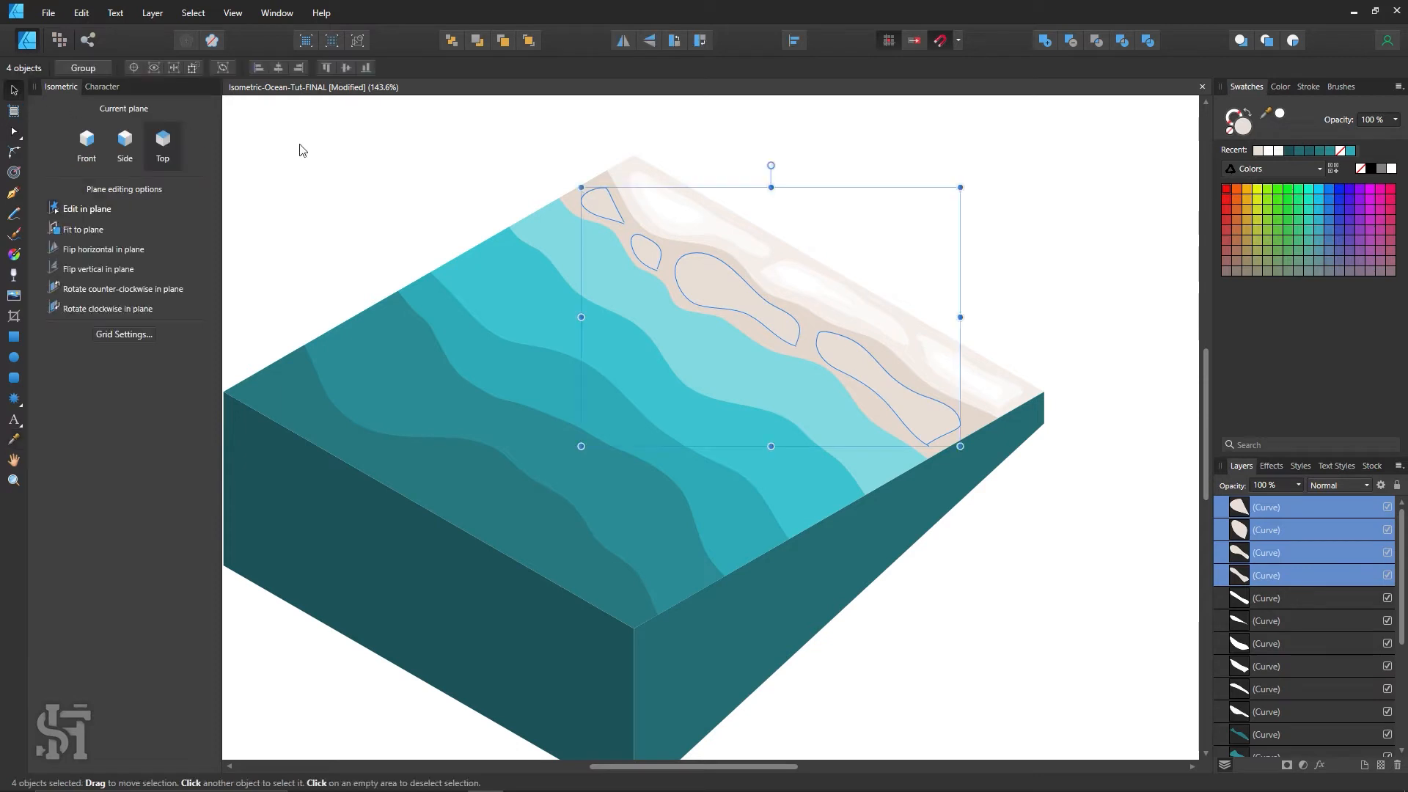
click(330, 149)
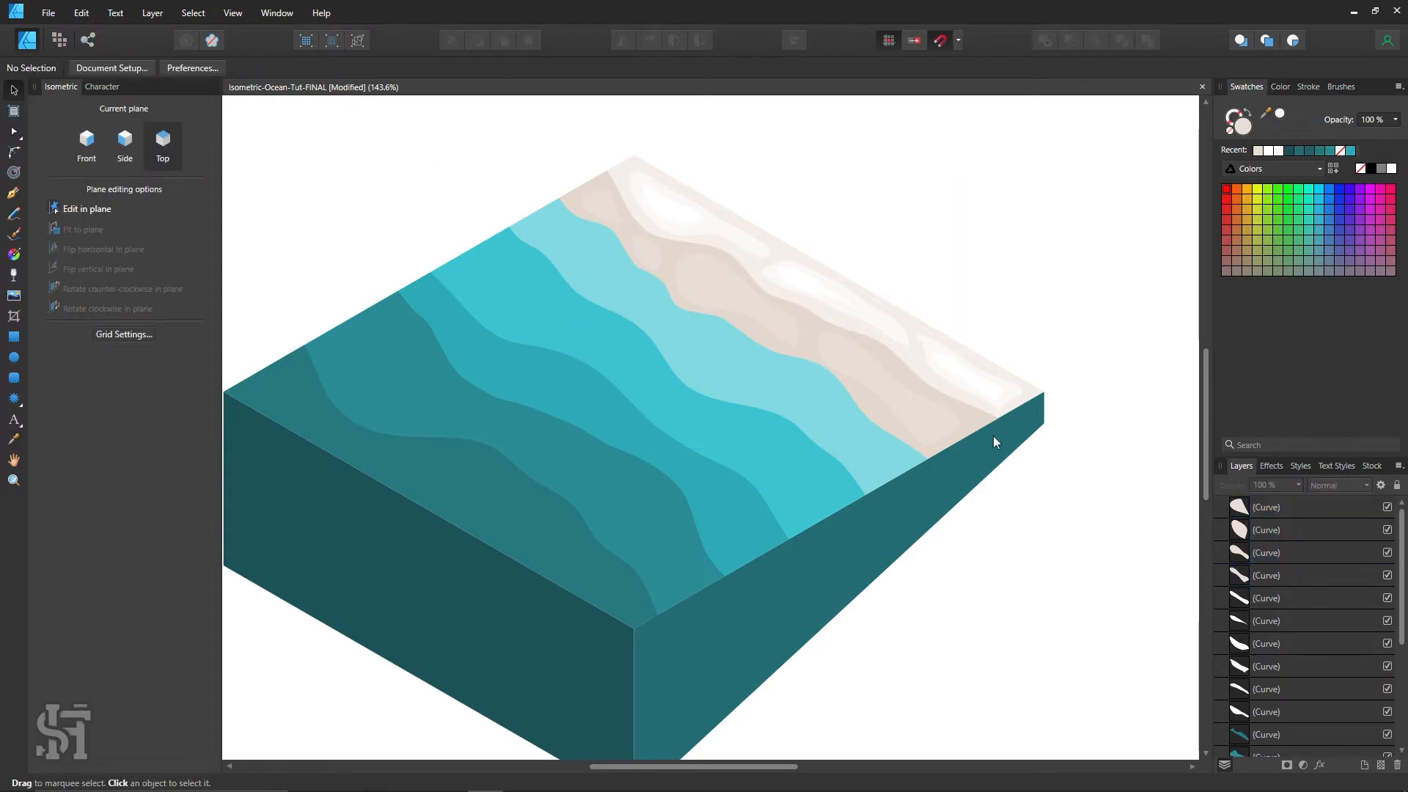
Reshape the edge of the uppermost small sand patch by adjusting its node facing the lighter sand.
key(h)
scroll(914, 305, up, 2)
drag(727, 324, 707, 408)
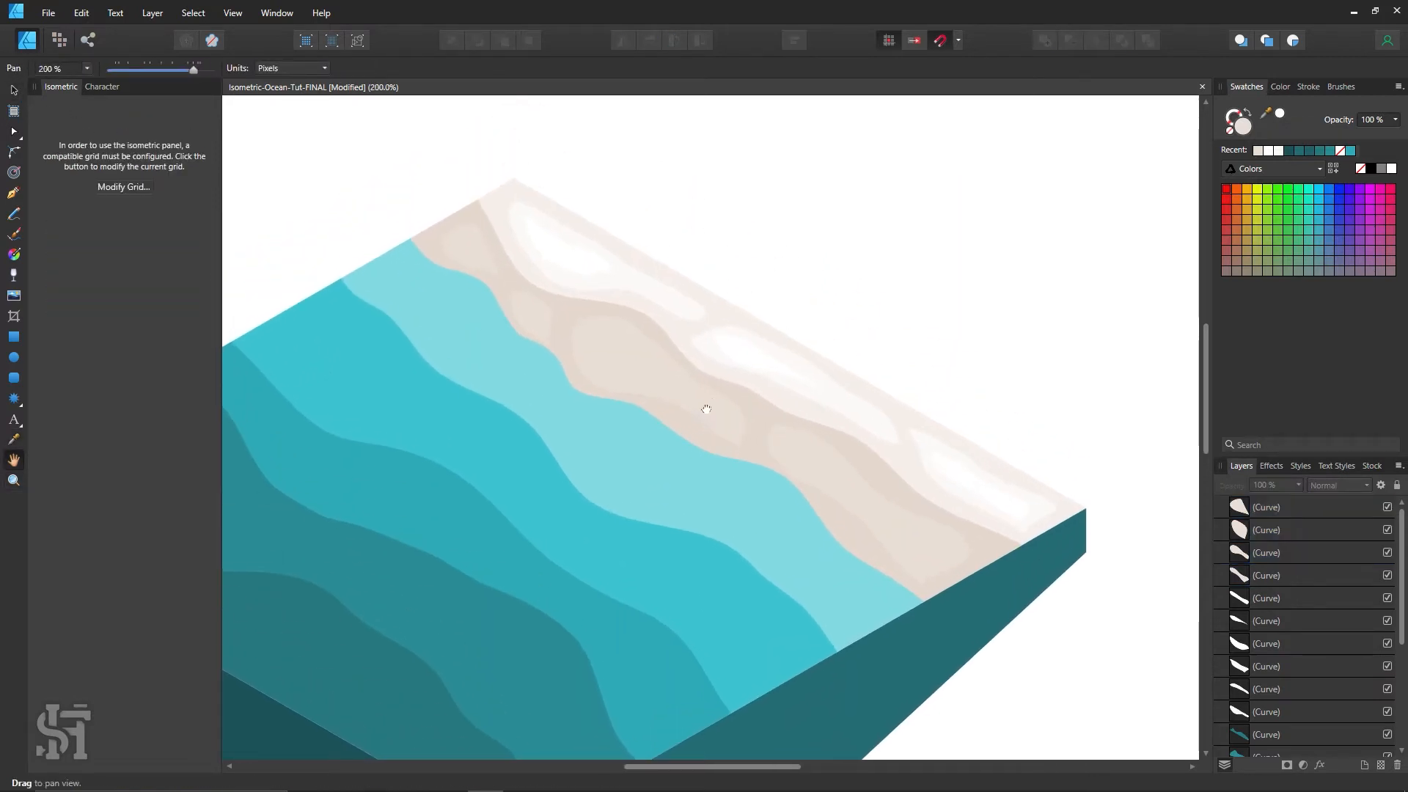
key(a)
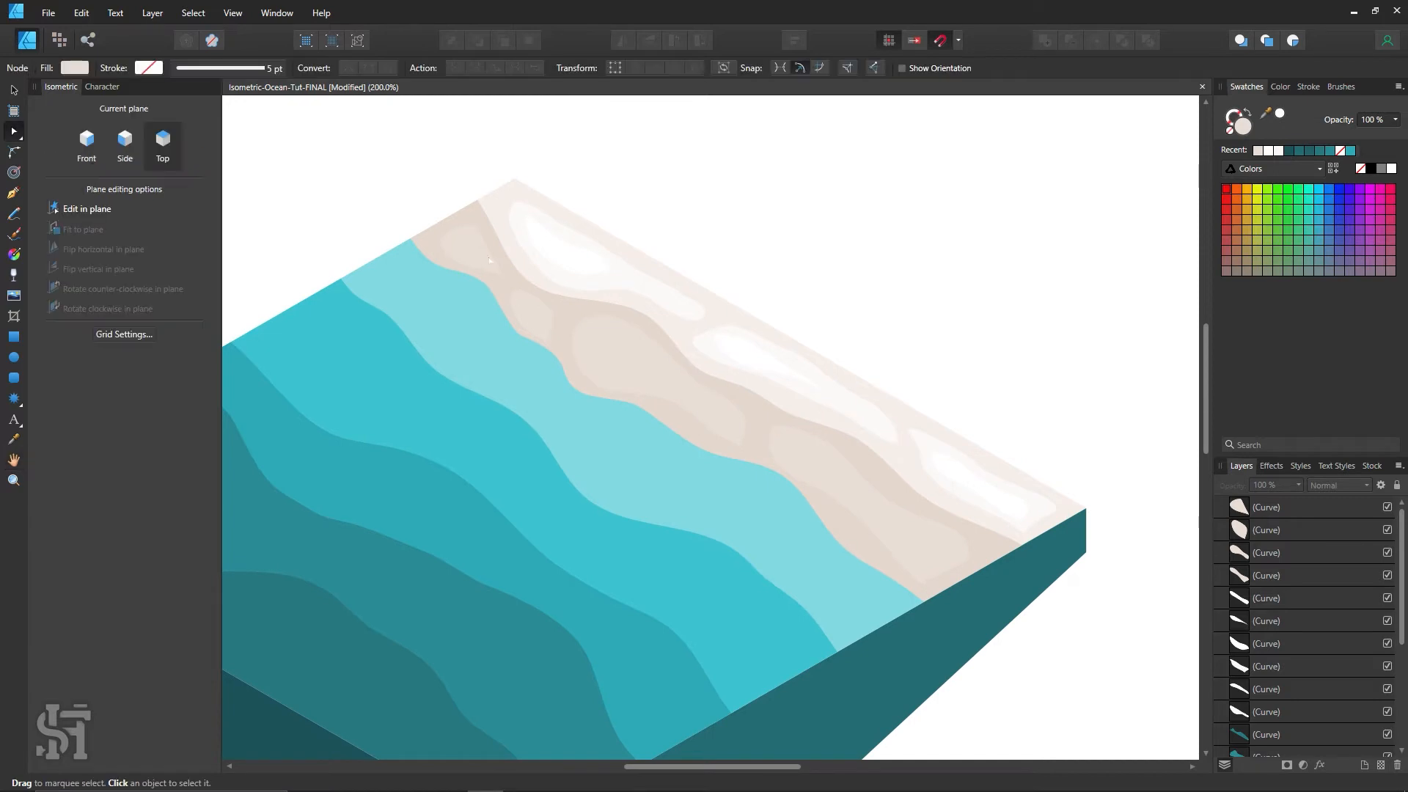
click(490, 259)
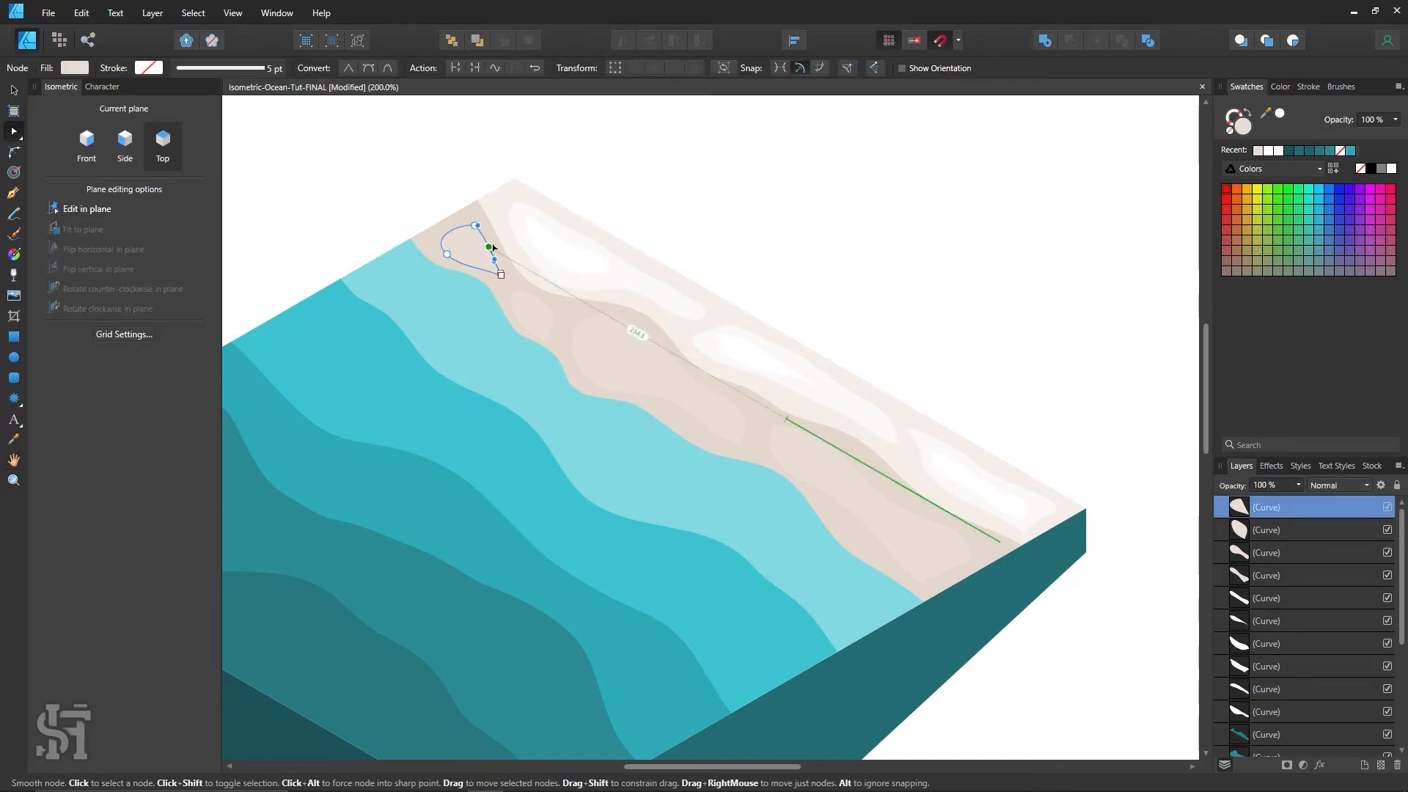
click(600, 169)
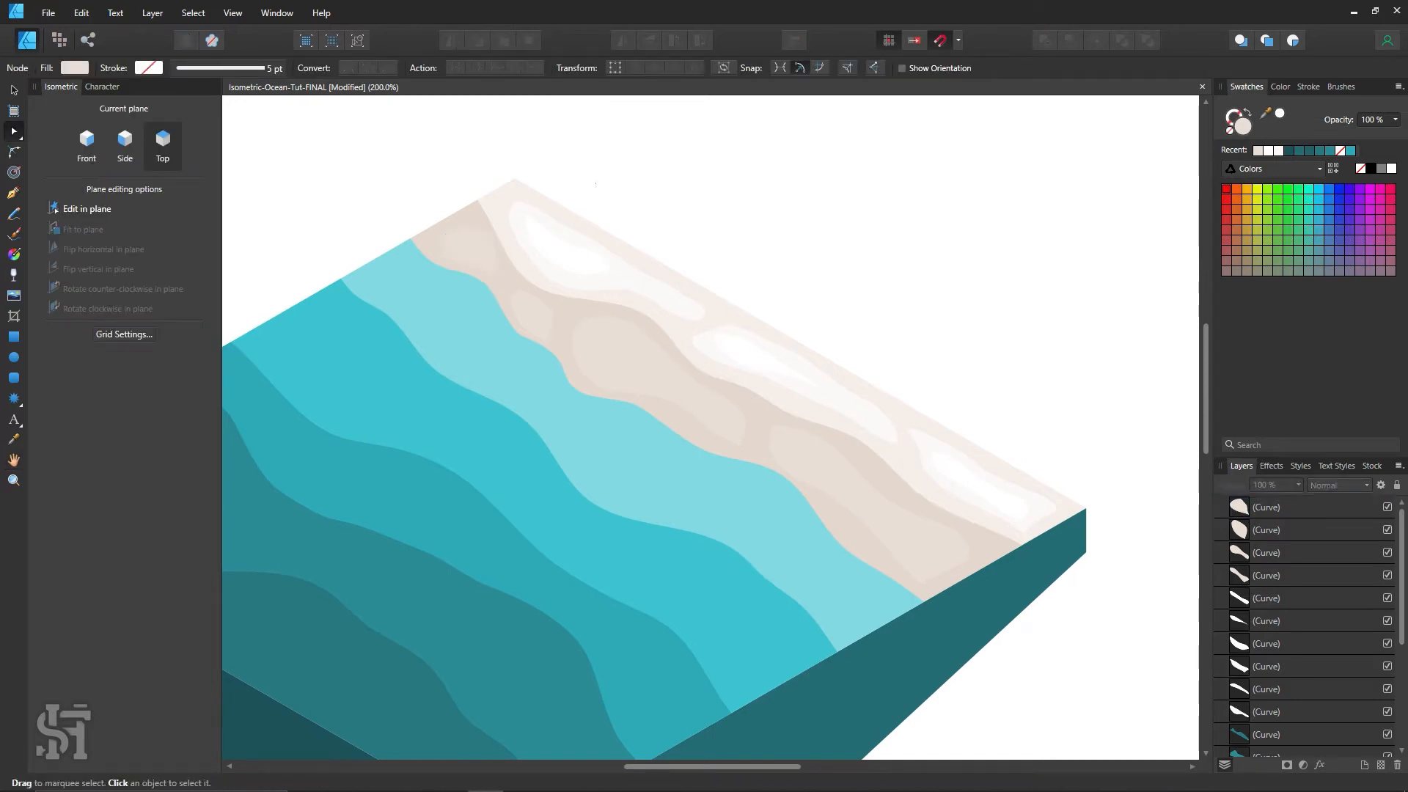
Draw a closed teardrop highlight outline with a dark teal Pencil stroke inside the upper part of the middle sand patch.
key(n)
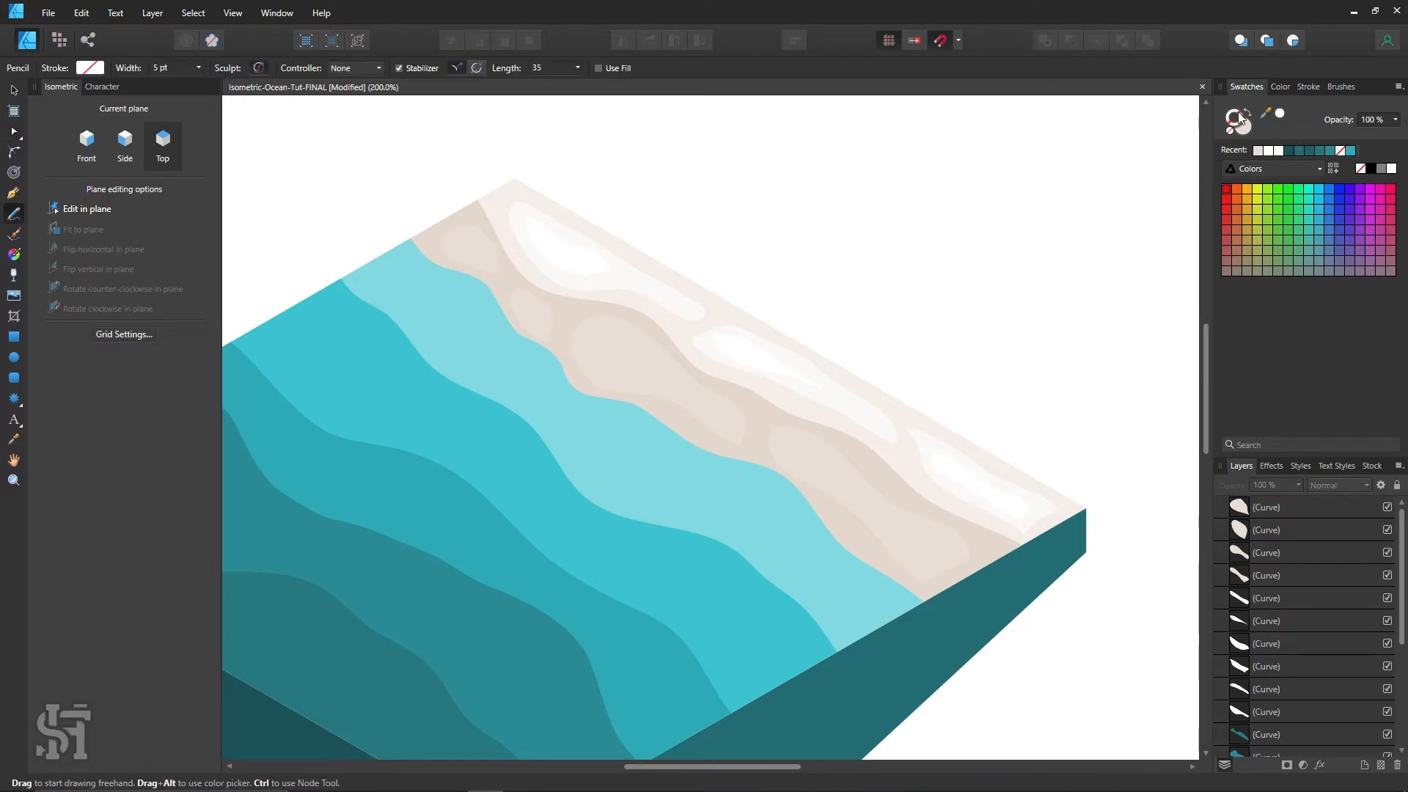
click(1296, 151)
mouse_move(675, 372)
mouse_down()
mouse_move(607, 324)
mouse_move(569, 337)
mouse_move(600, 375)
mouse_move(726, 379)
mouse_up()
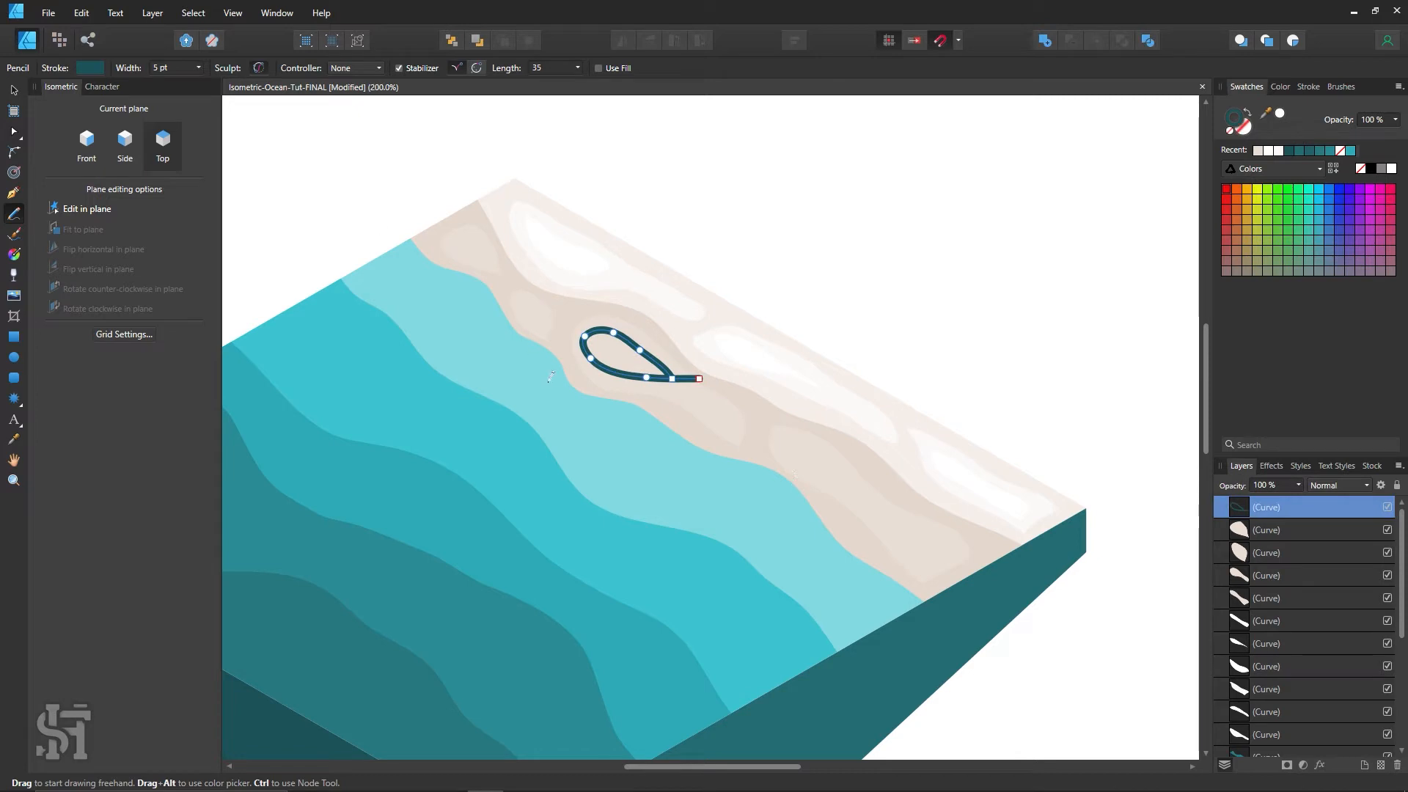
key(ctrl+z)
mouse_move(674, 378)
mouse_down()
mouse_move(595, 321)
mouse_move(570, 327)
mouse_move(586, 372)
mouse_move(646, 392)
mouse_move(698, 376)
mouse_up()
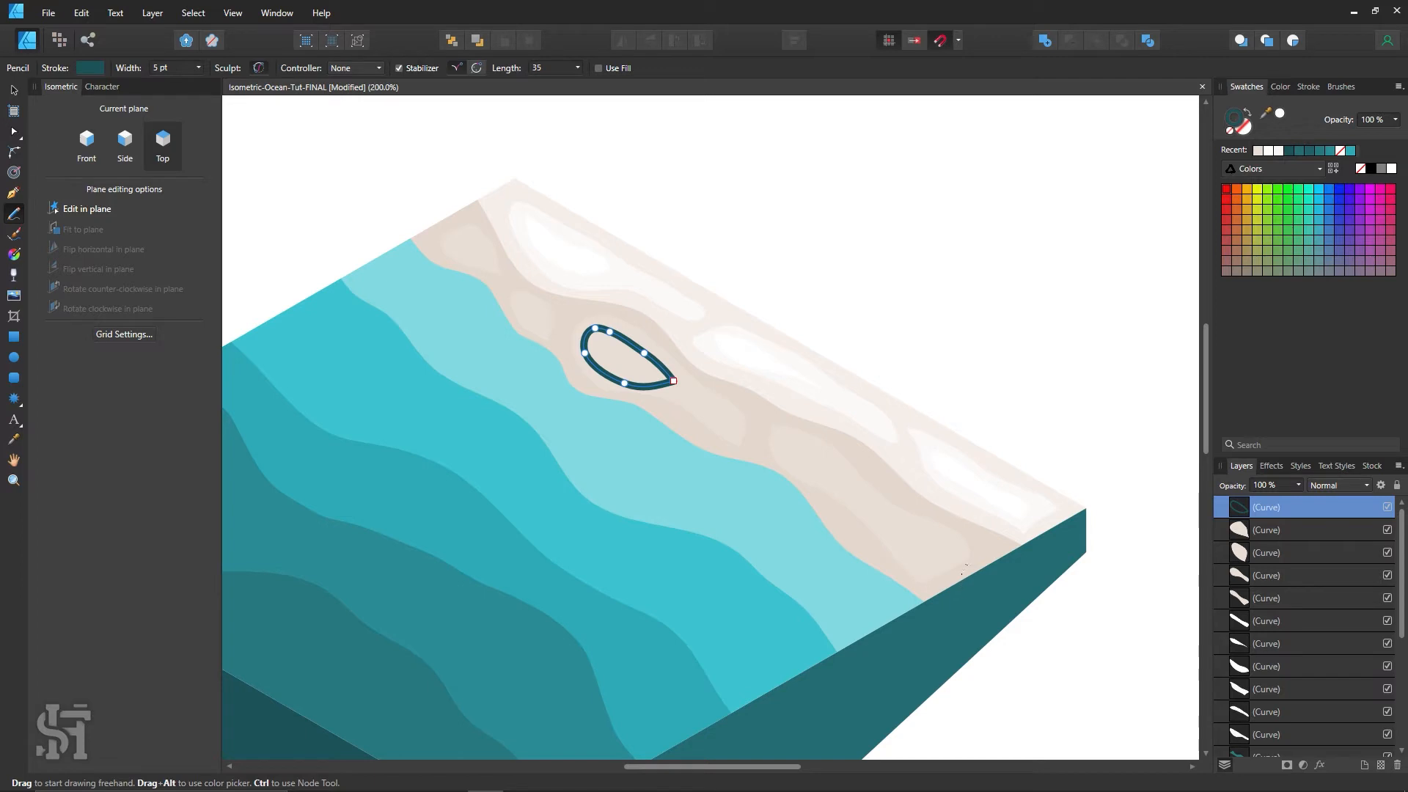
Reshape the front end of the lowest sand patch by repositioning its corner and edge nodes into a rounder contour.
click(16, 135)
click(946, 572)
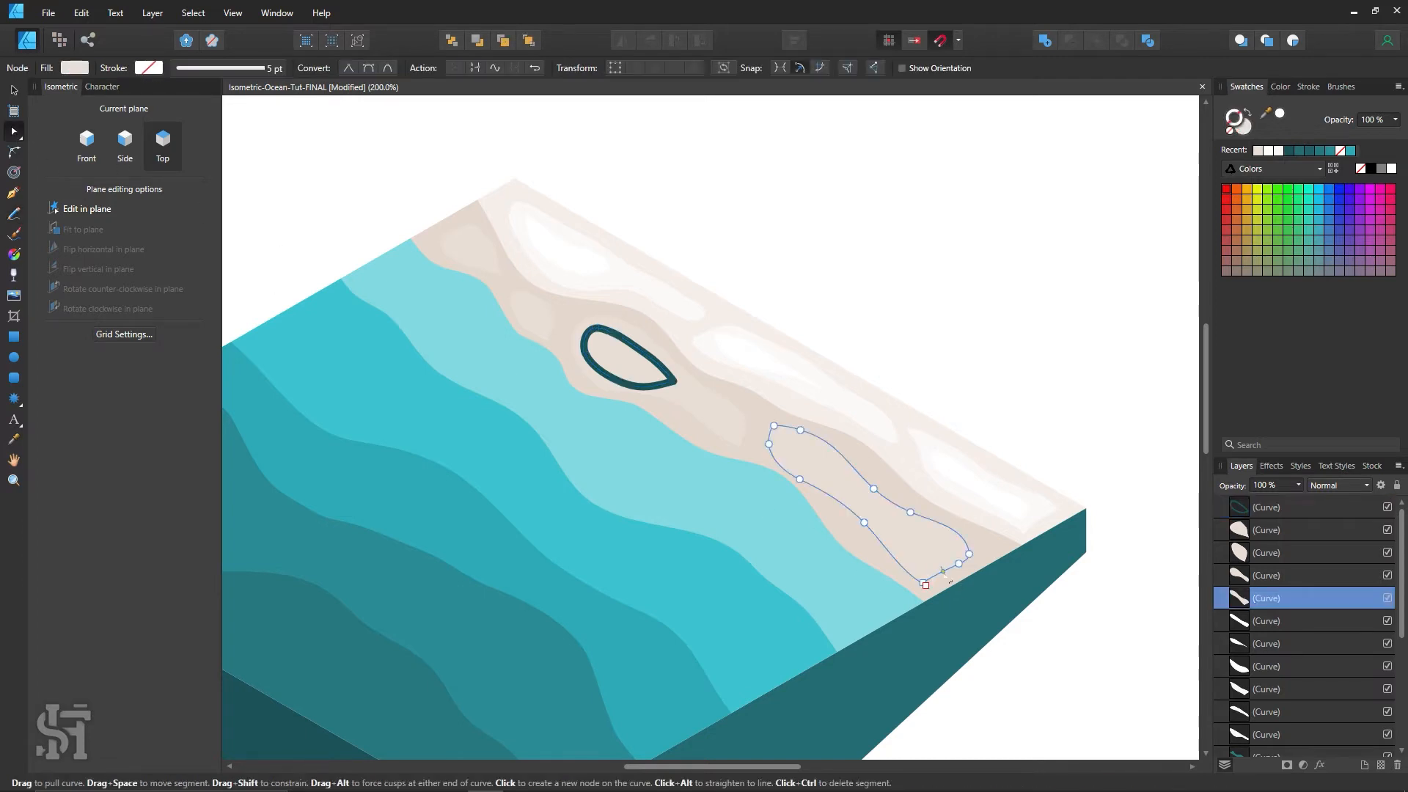
click(952, 575)
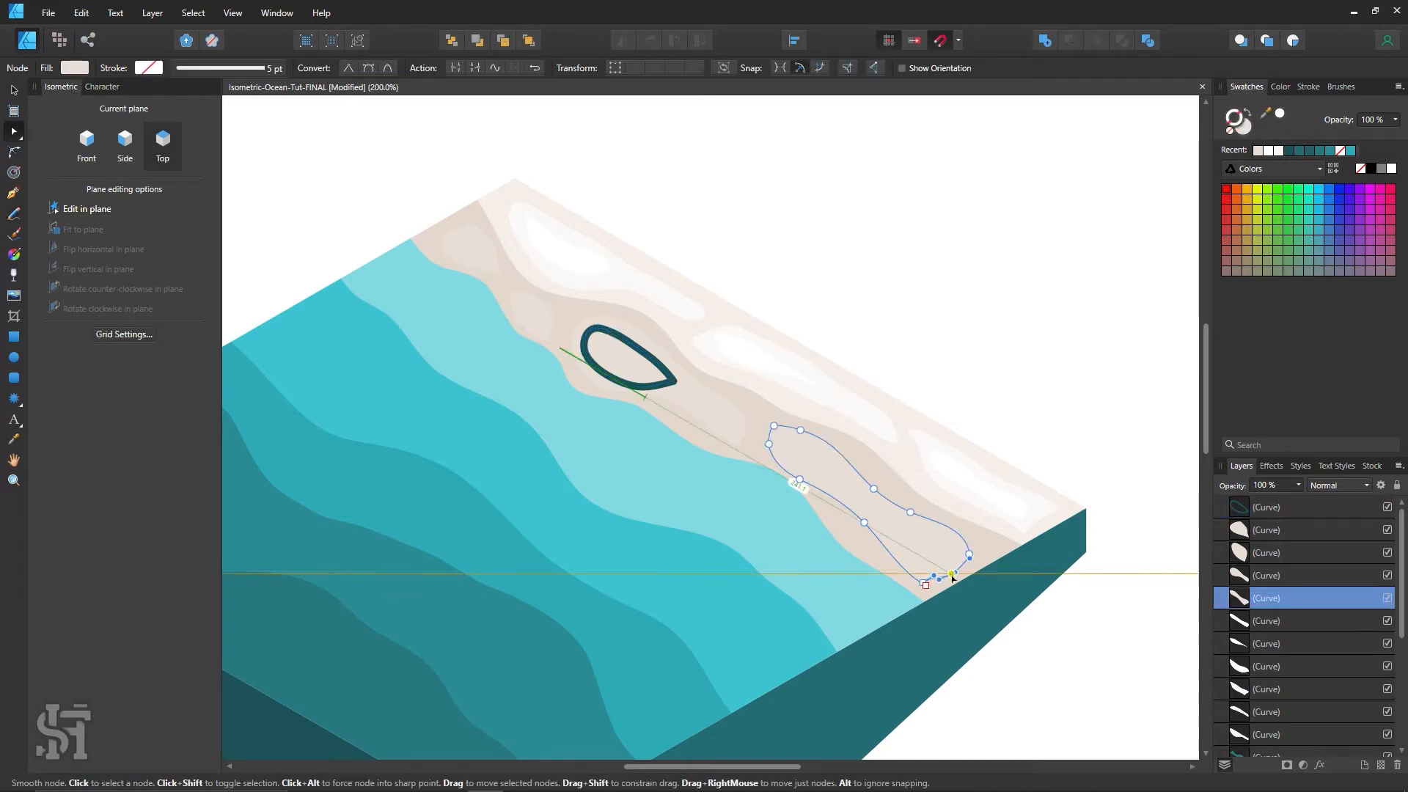
click(922, 583)
click(952, 574)
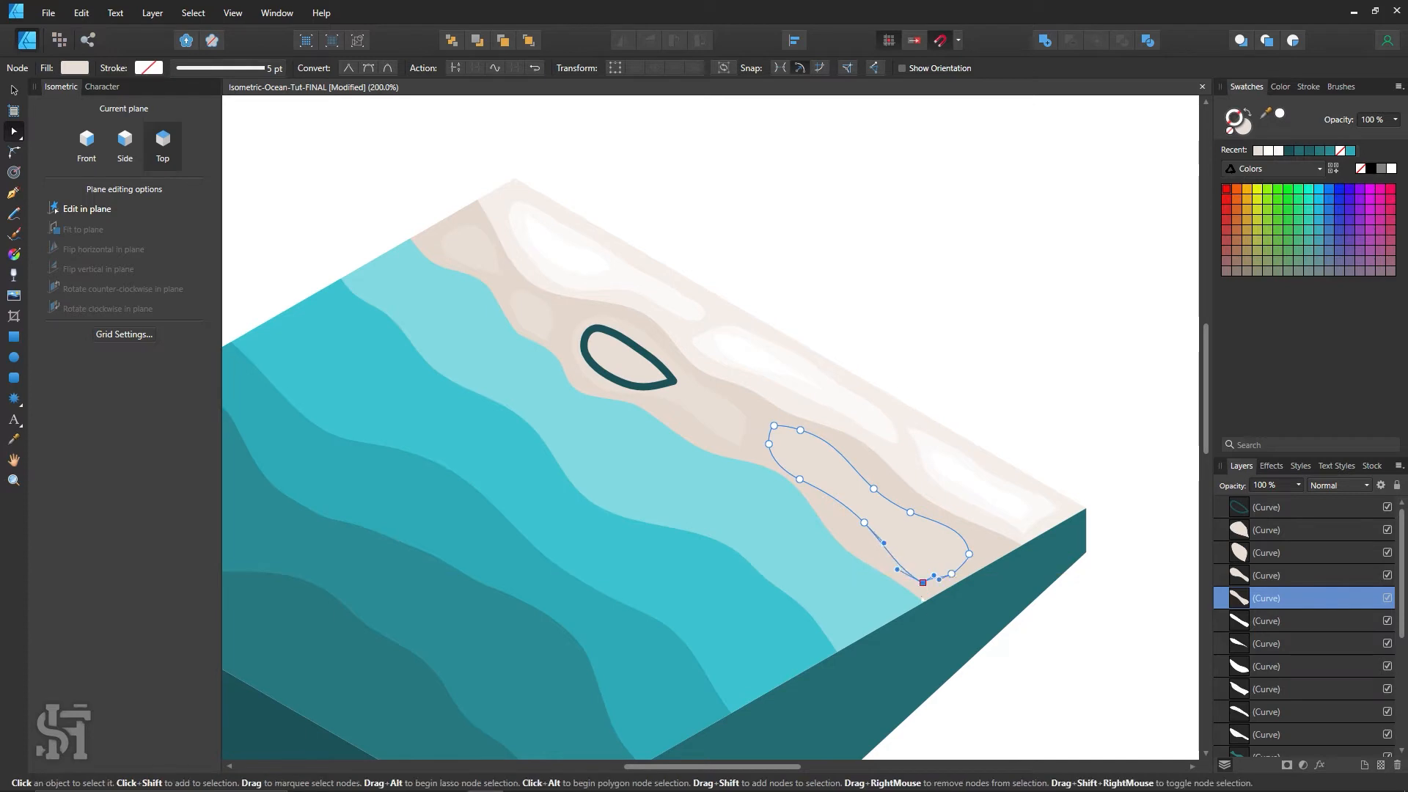
drag(981, 663, 922, 573)
click(1029, 676)
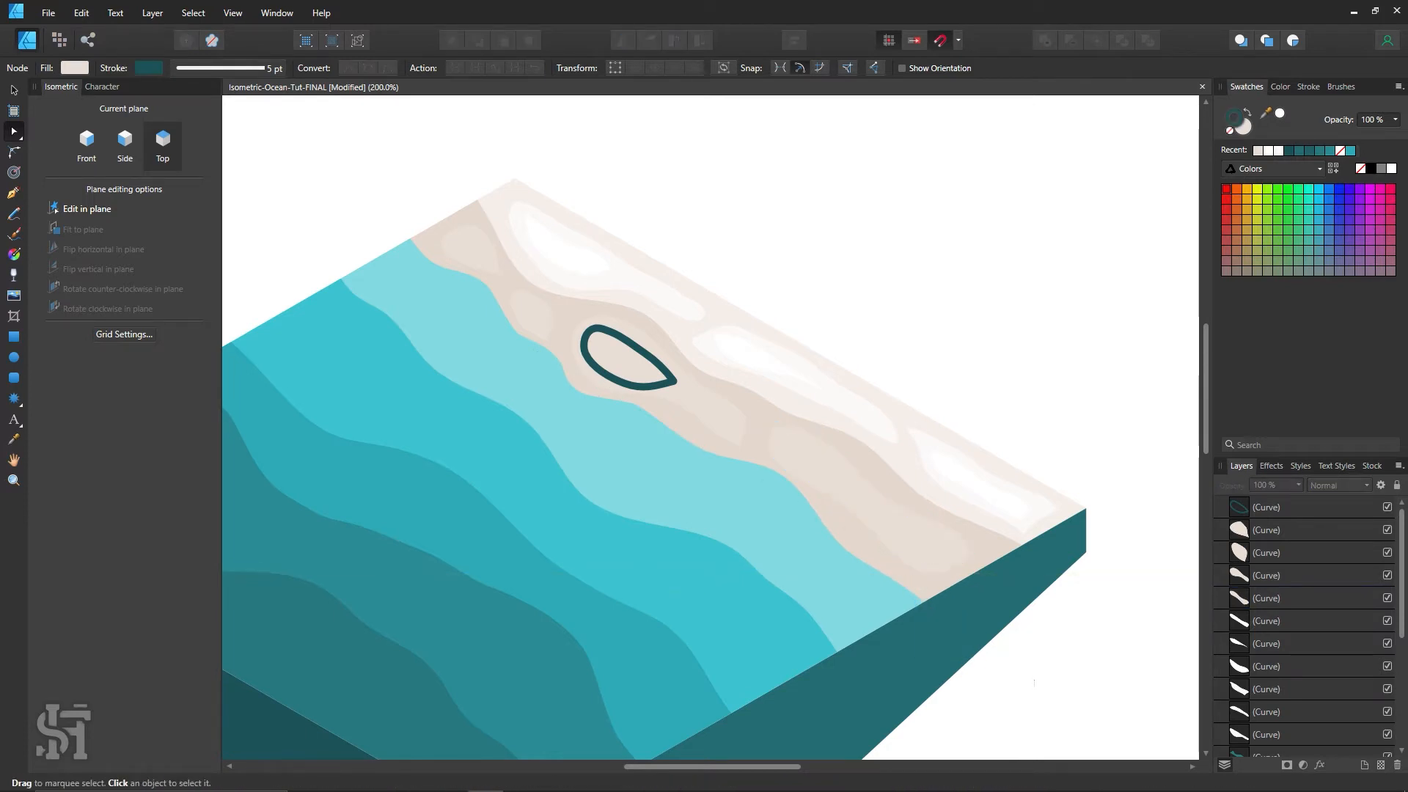
click(922, 574)
click(978, 552)
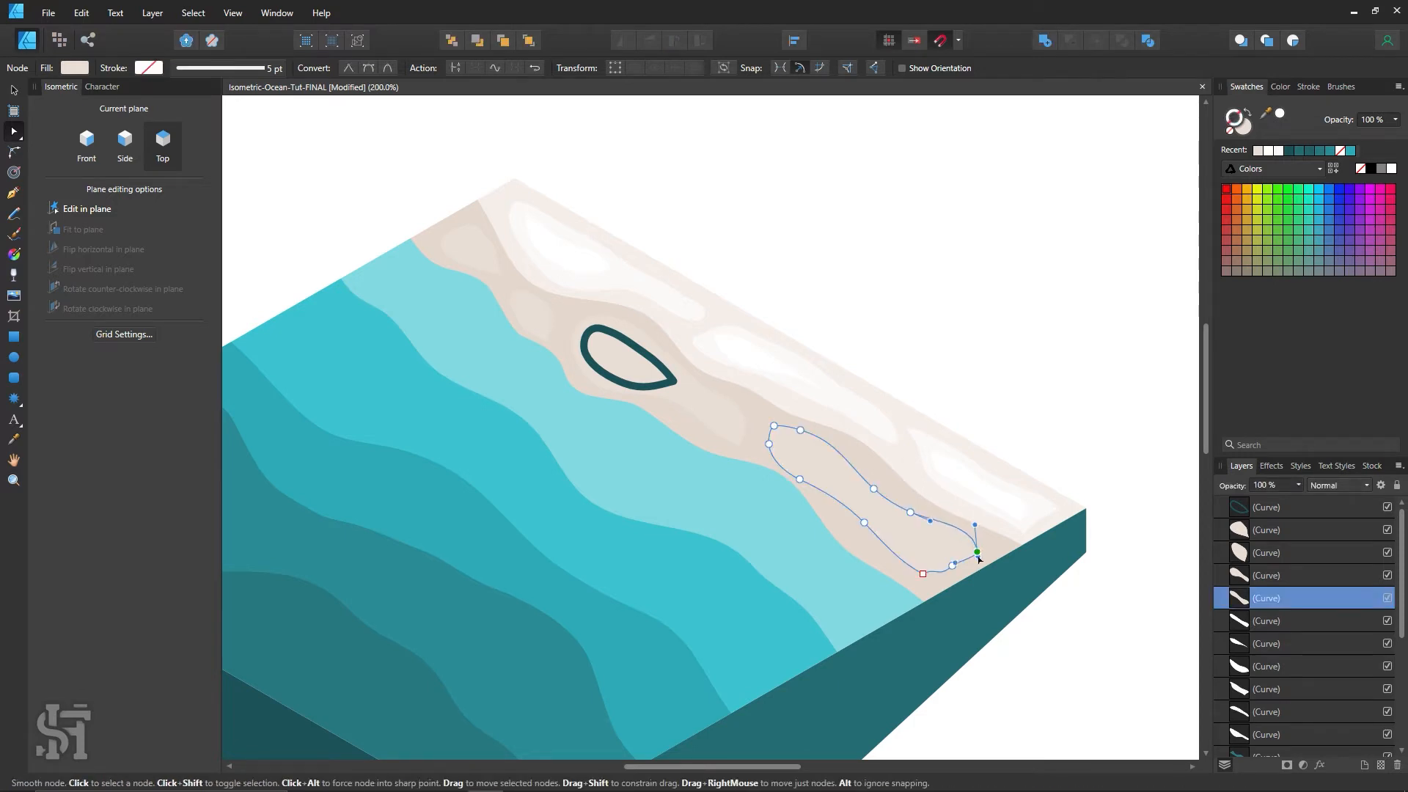
click(1100, 606)
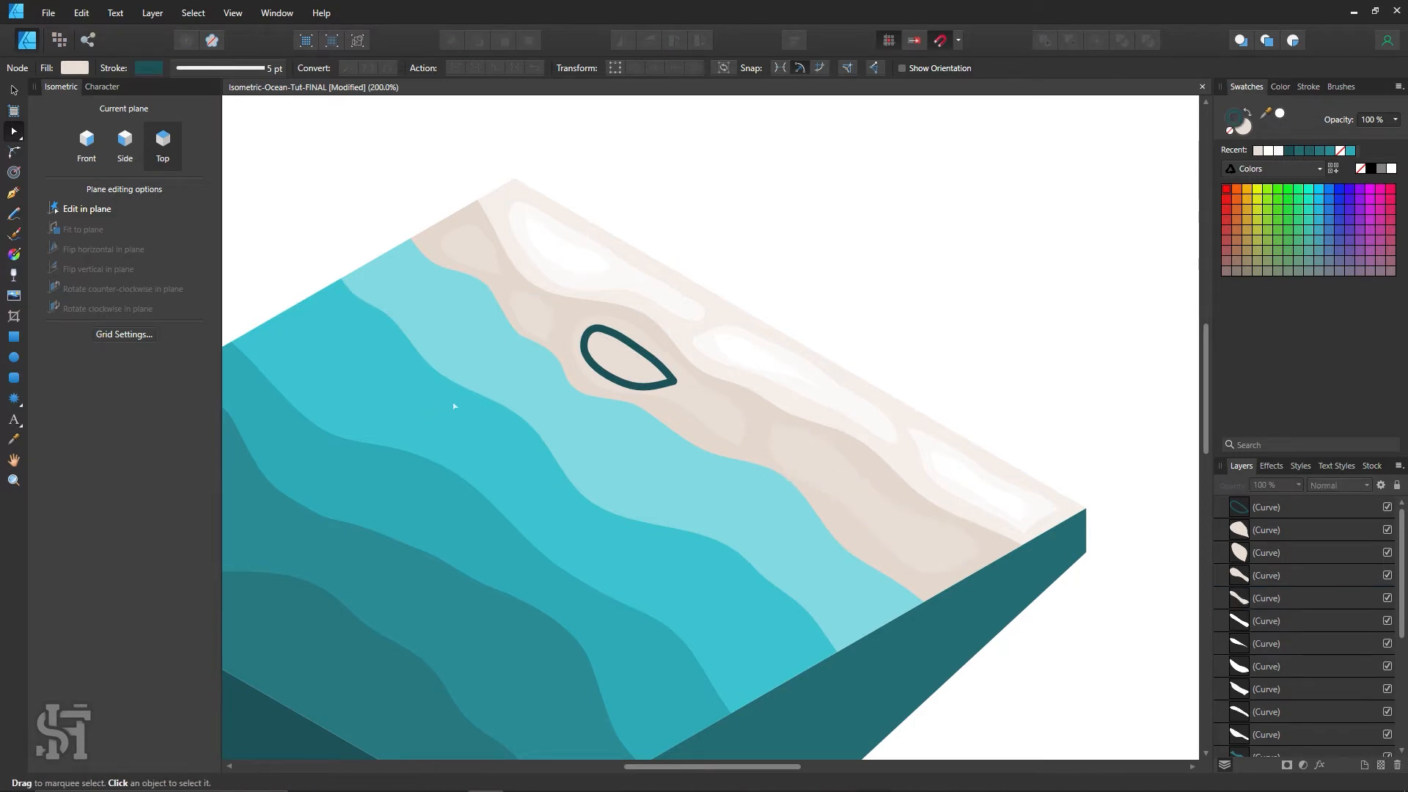
Draw two closed highlight outlines inside the lowest sand patch, a small teardrop and a longer curved one.
key(n)
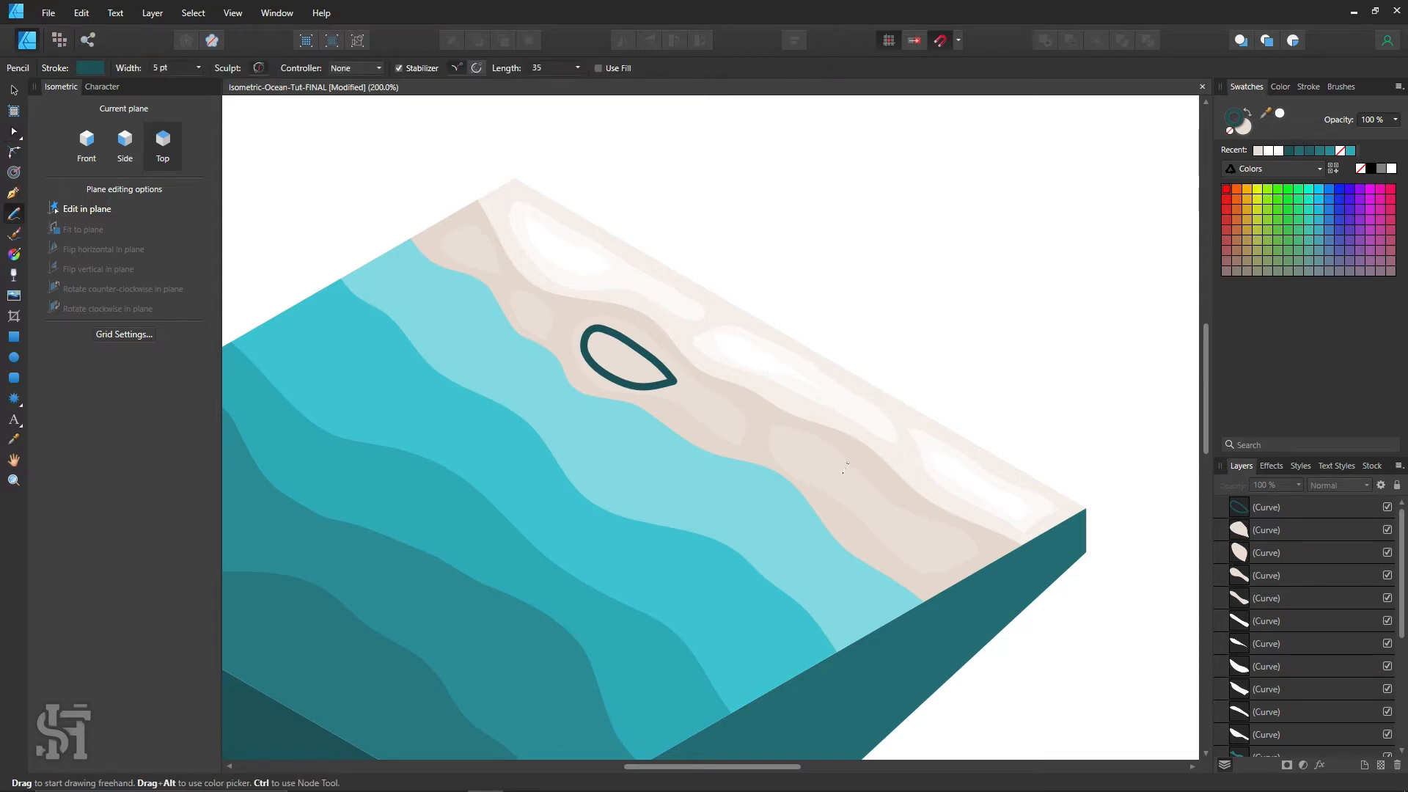
mouse_move(826, 463)
mouse_down()
mouse_move(781, 432)
mouse_move(768, 462)
mouse_move(855, 486)
mouse_move(856, 460)
mouse_move(874, 461)
mouse_up()
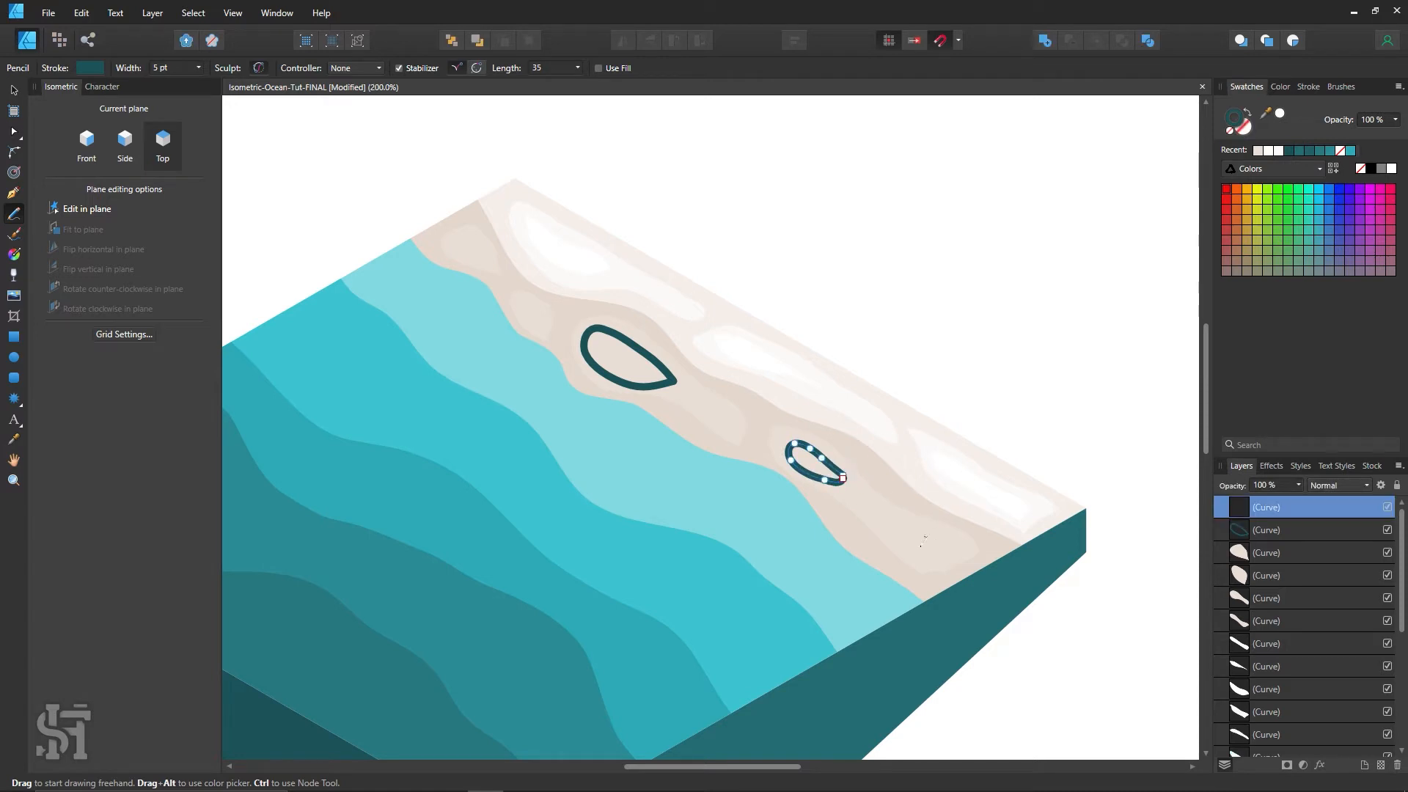
mouse_move(889, 527)
mouse_down()
mouse_move(941, 565)
mouse_move(979, 538)
mouse_move(958, 518)
mouse_move(894, 524)
mouse_move(845, 492)
mouse_move(874, 532)
mouse_move(880, 516)
mouse_move(913, 547)
mouse_up()
key(v)
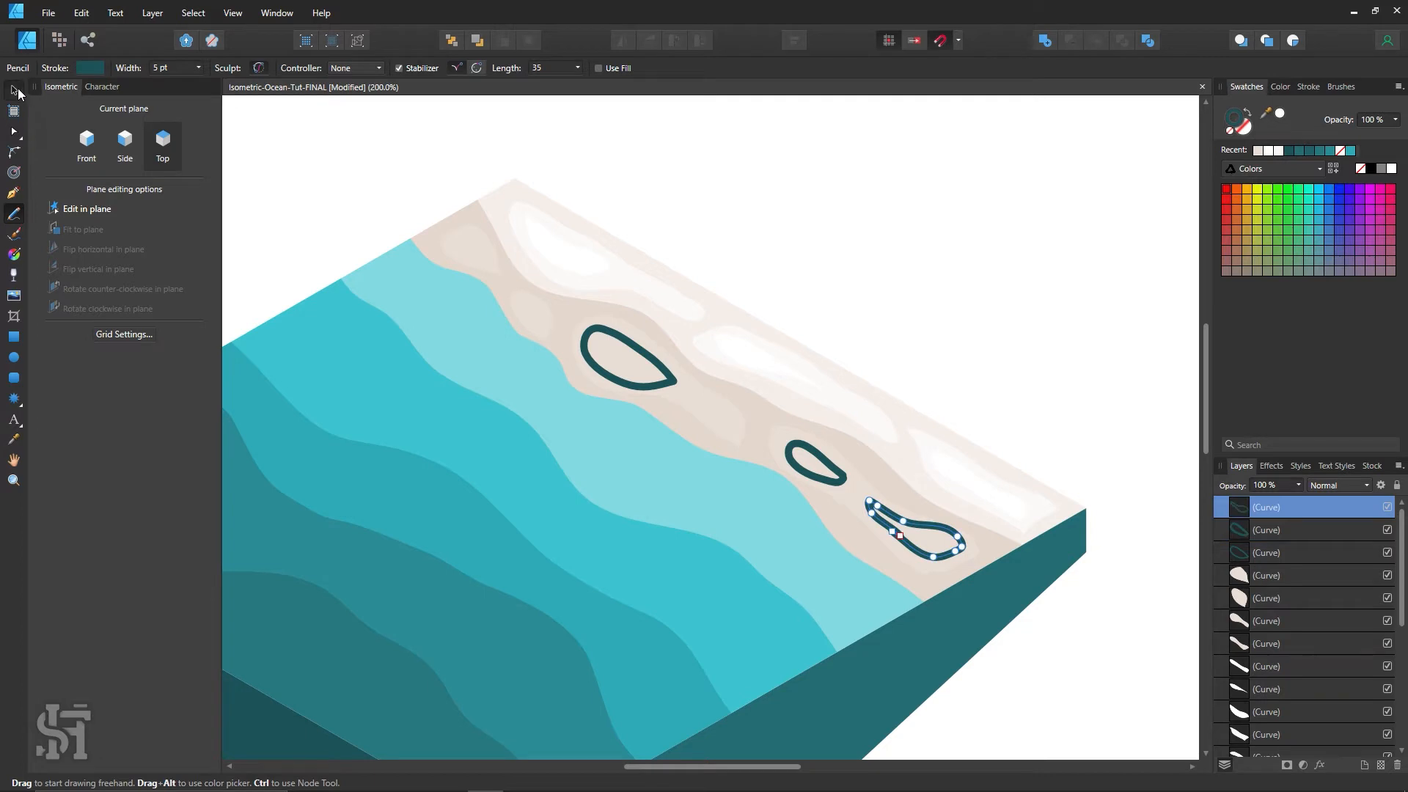
Select the three teal highlight outlines and apply the sampled beige of the sand patch to them.
click(635, 390)
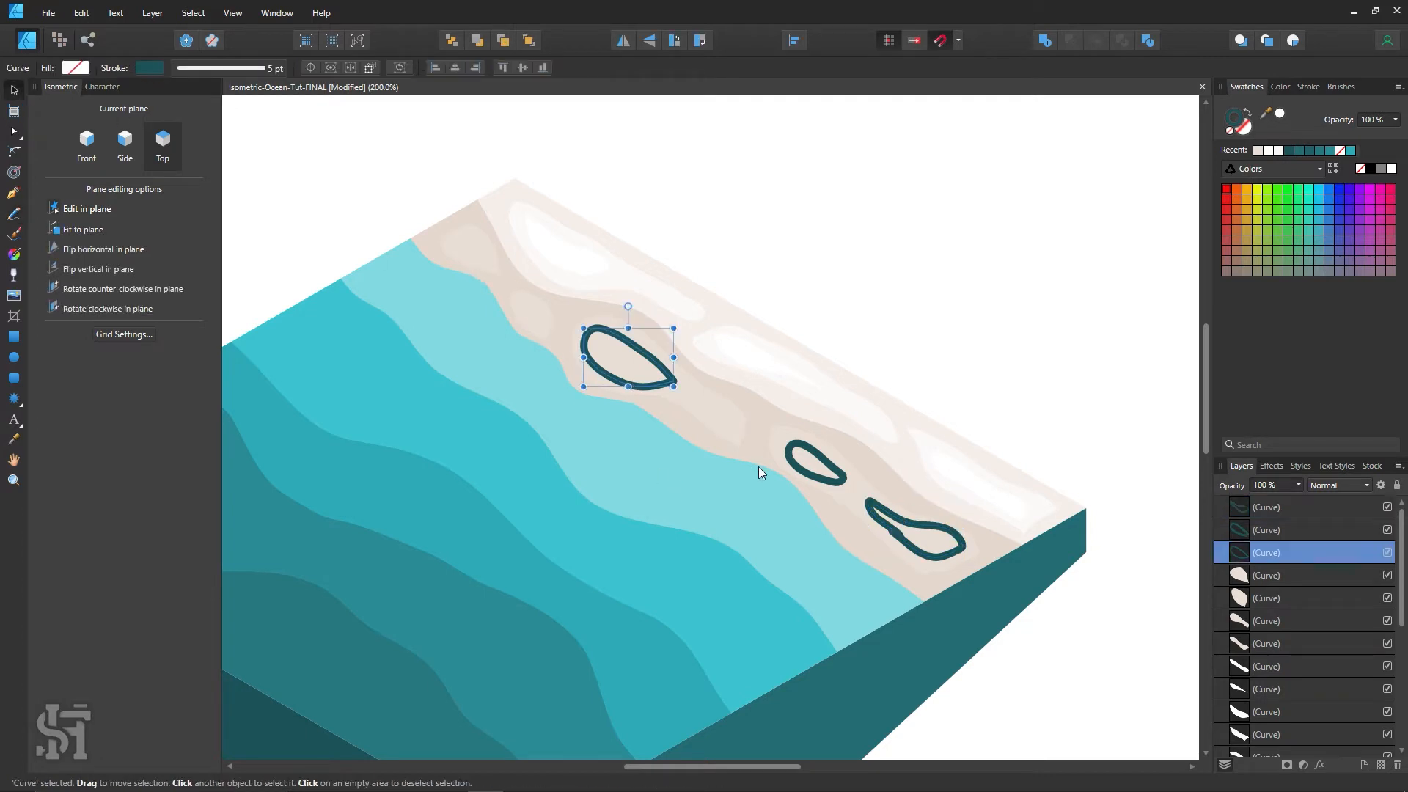
shift+click(820, 479)
key(shift+Left)
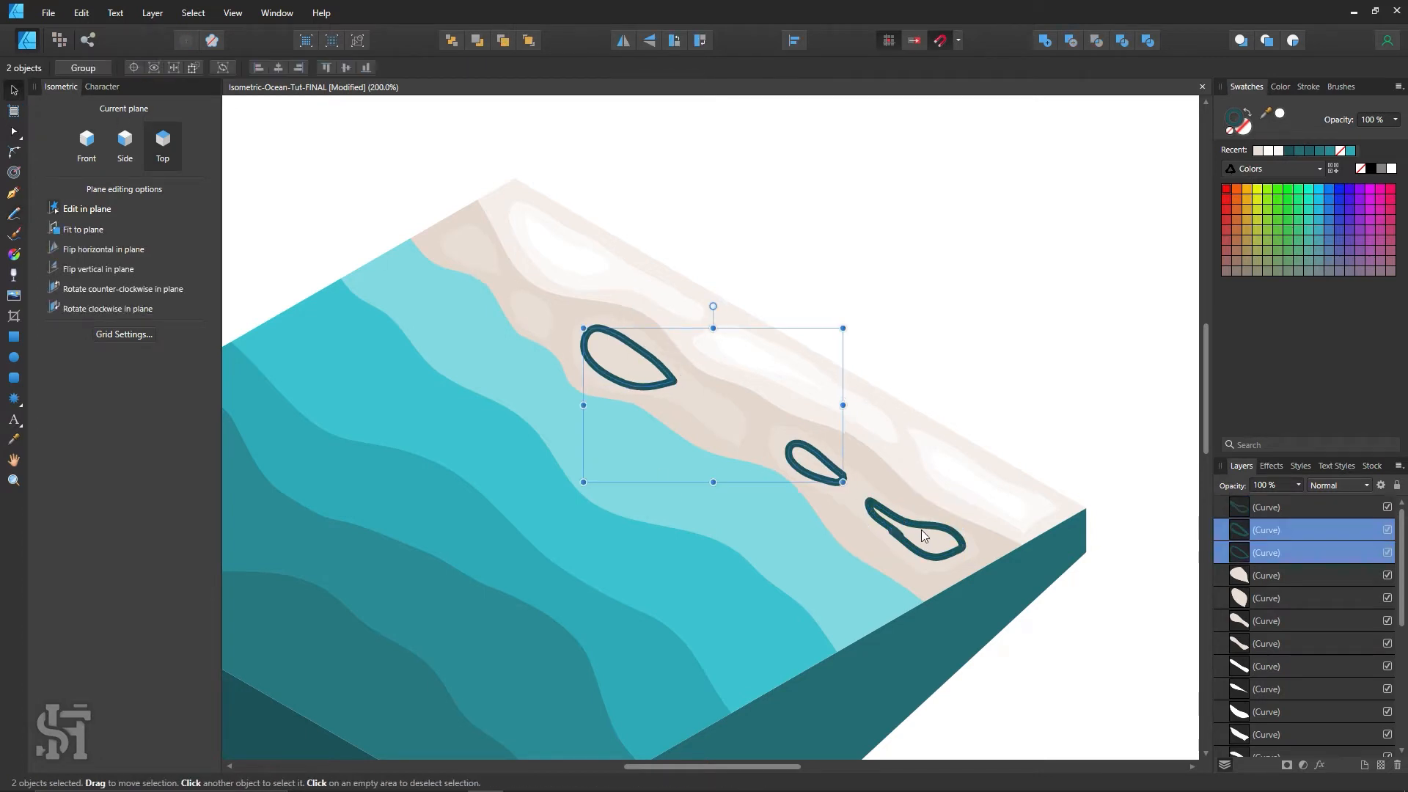
shift+click(921, 529)
key(i)
click(866, 513)
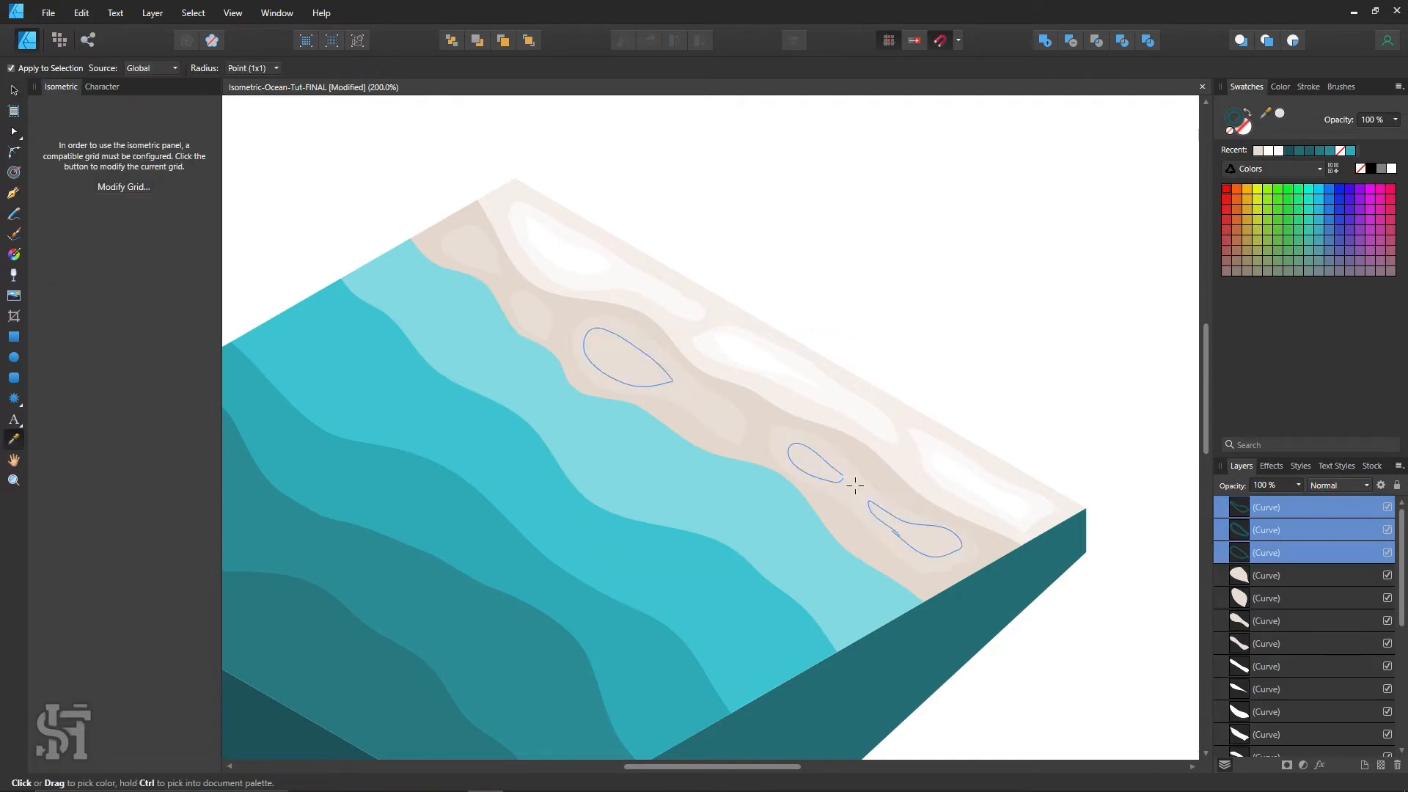
Fill the three highlights with a paler pinkish beige without a stroke, and deselect them.
double_click(1246, 126)
click(1050, 194)
drag(1050, 192, 1059, 189)
click(1375, 437)
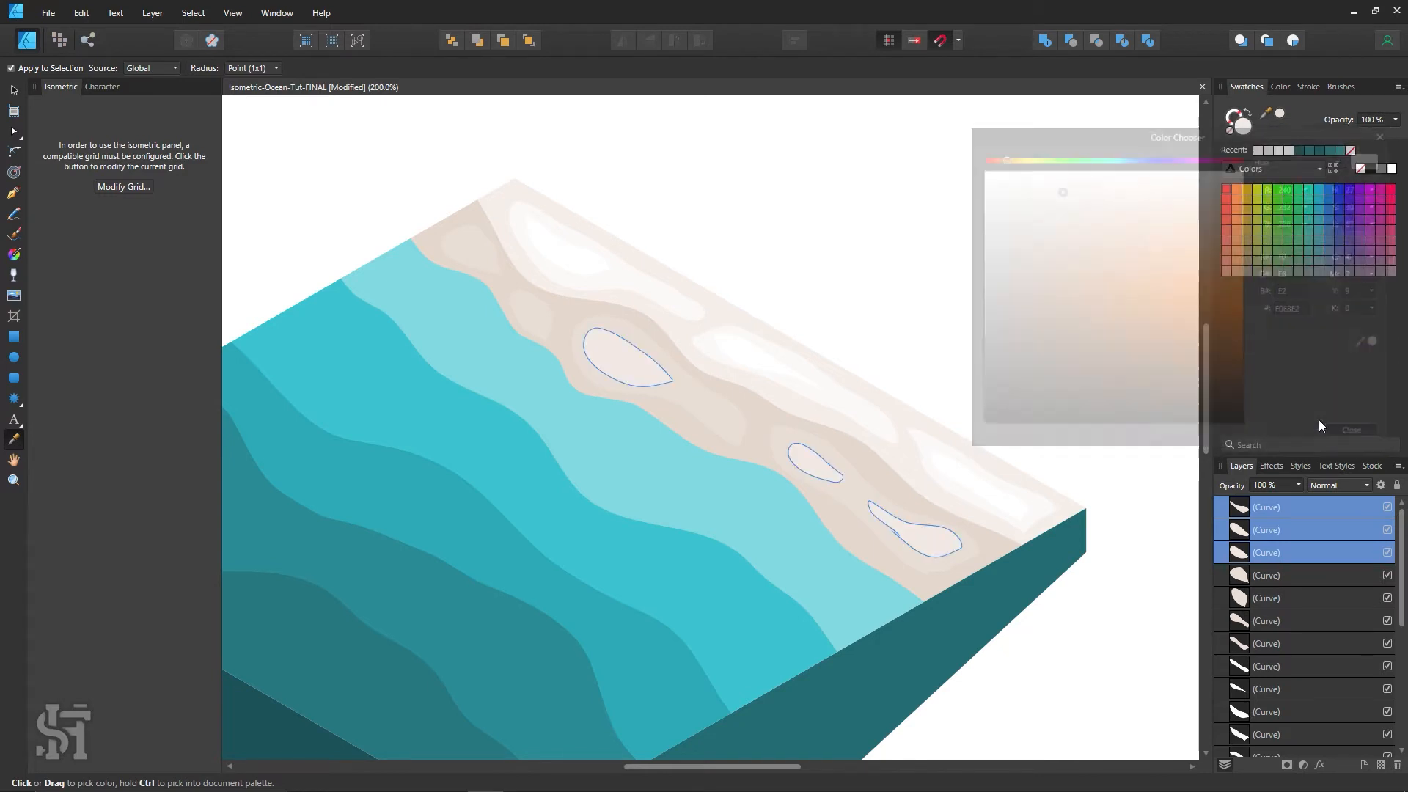
key(a)
key(ctrl+d)
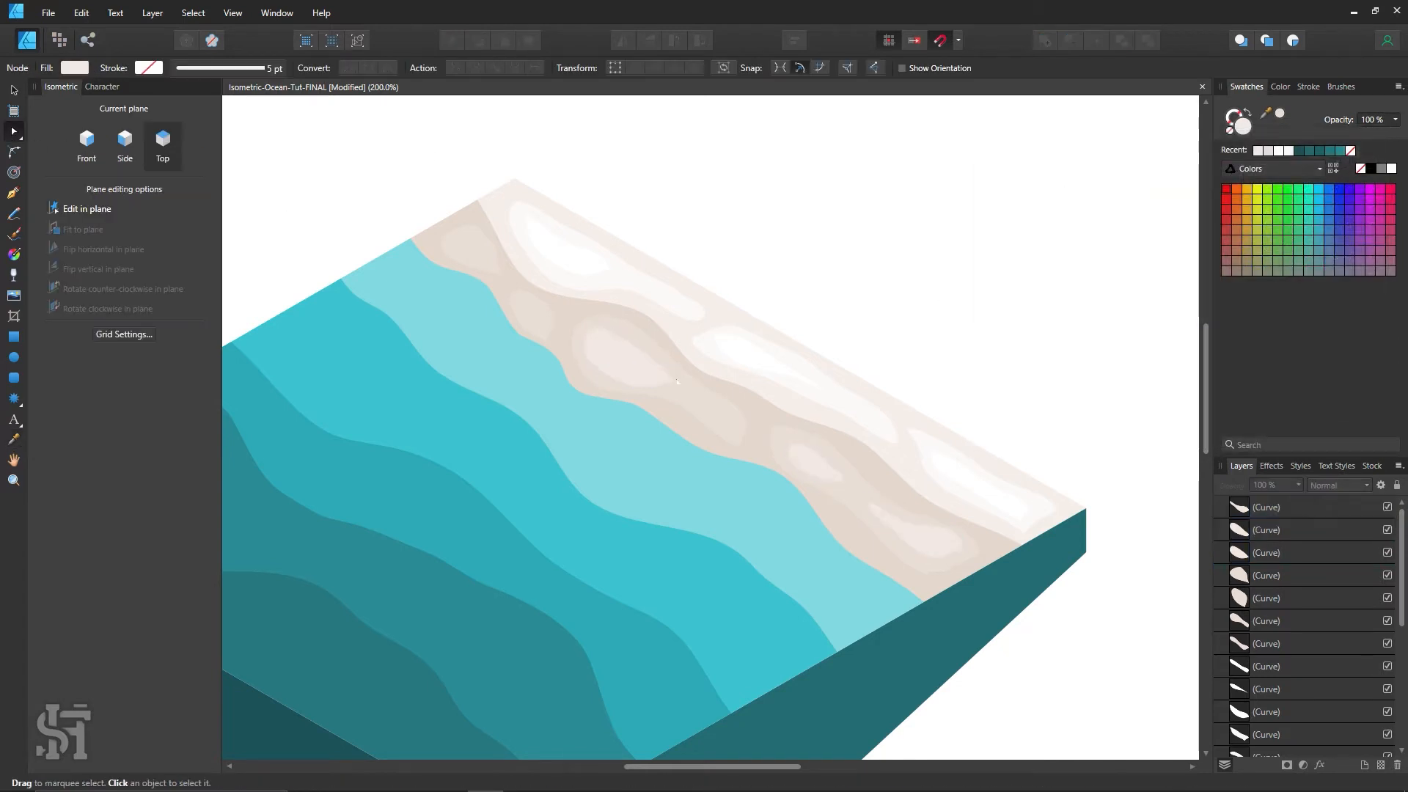
Round off the pointed end of the largest highlight by adjusting the handles of its corner node.
click(677, 380)
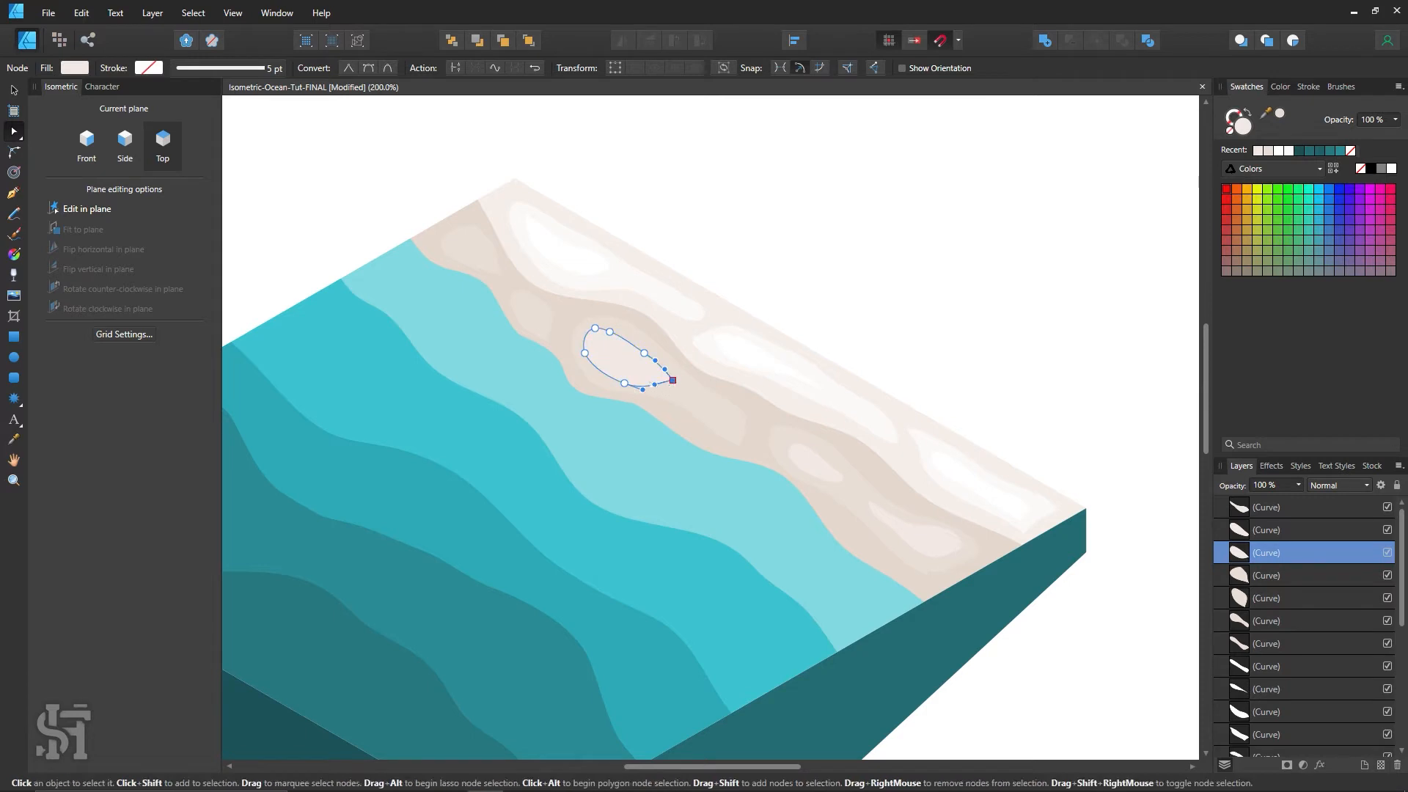
drag(654, 384, 663, 389)
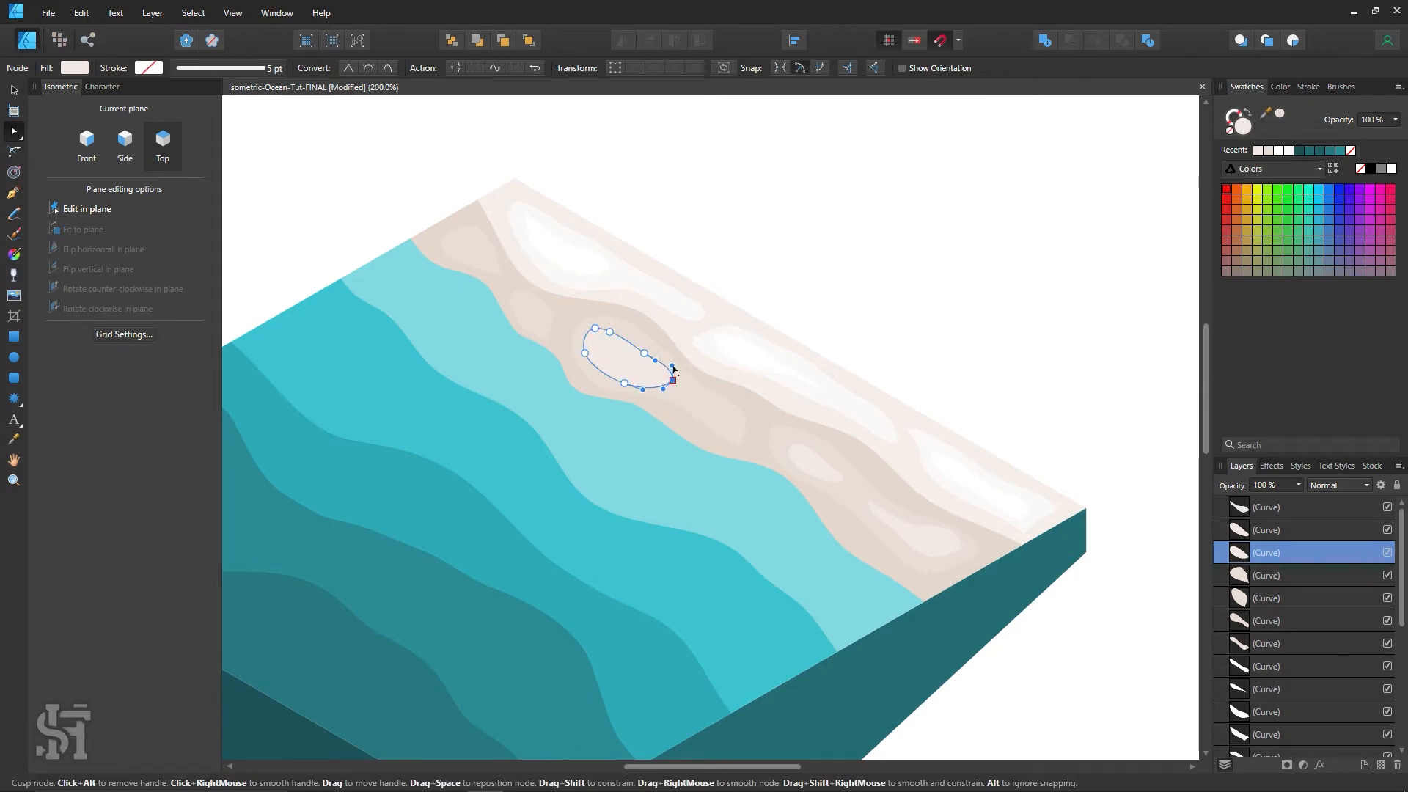
key(ctrl+d)
click(841, 478)
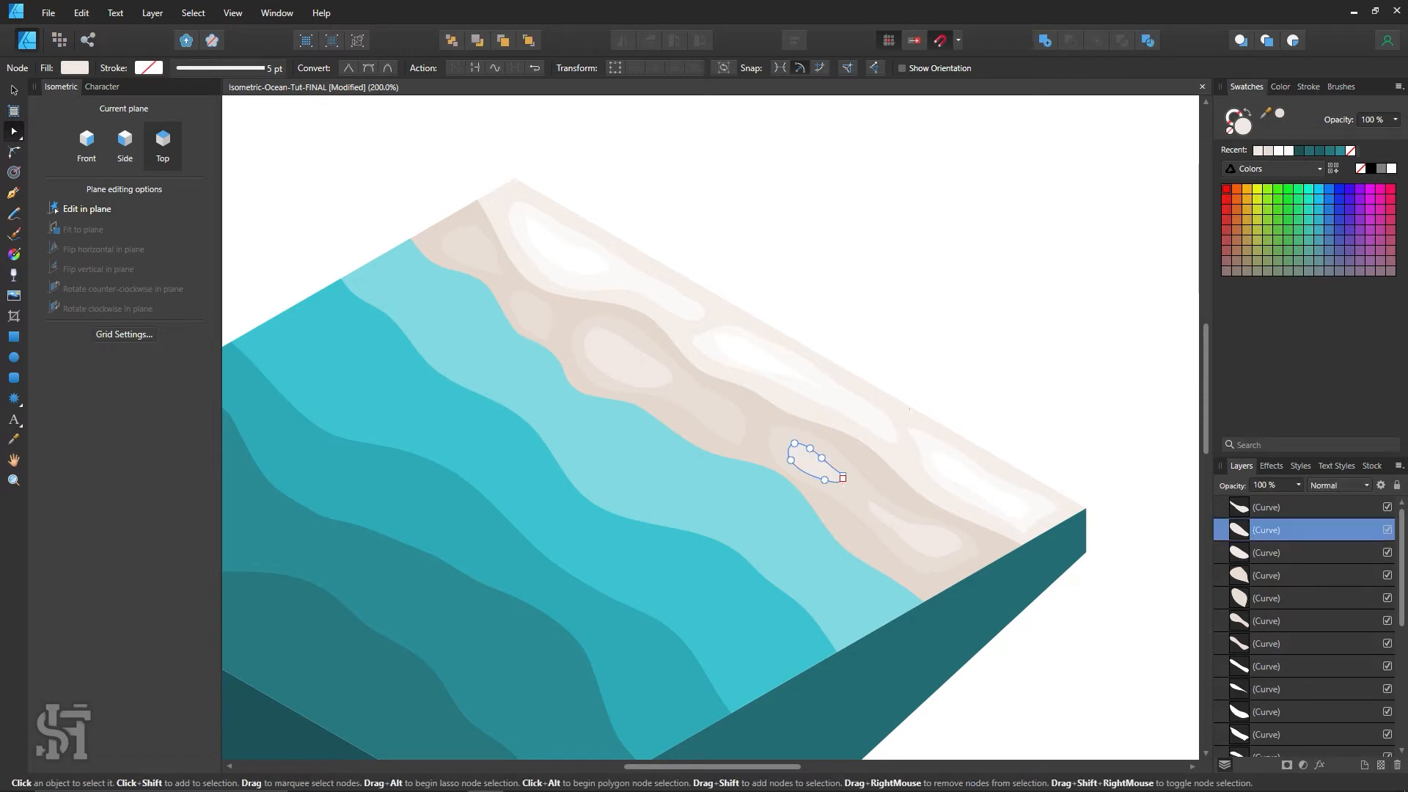
click(924, 278)
Round off the pointed end of the uppermost beige sand patch by adjusting the handles of its corner node.
key(z)
drag(482, 247, 953, 410)
click(15, 132)
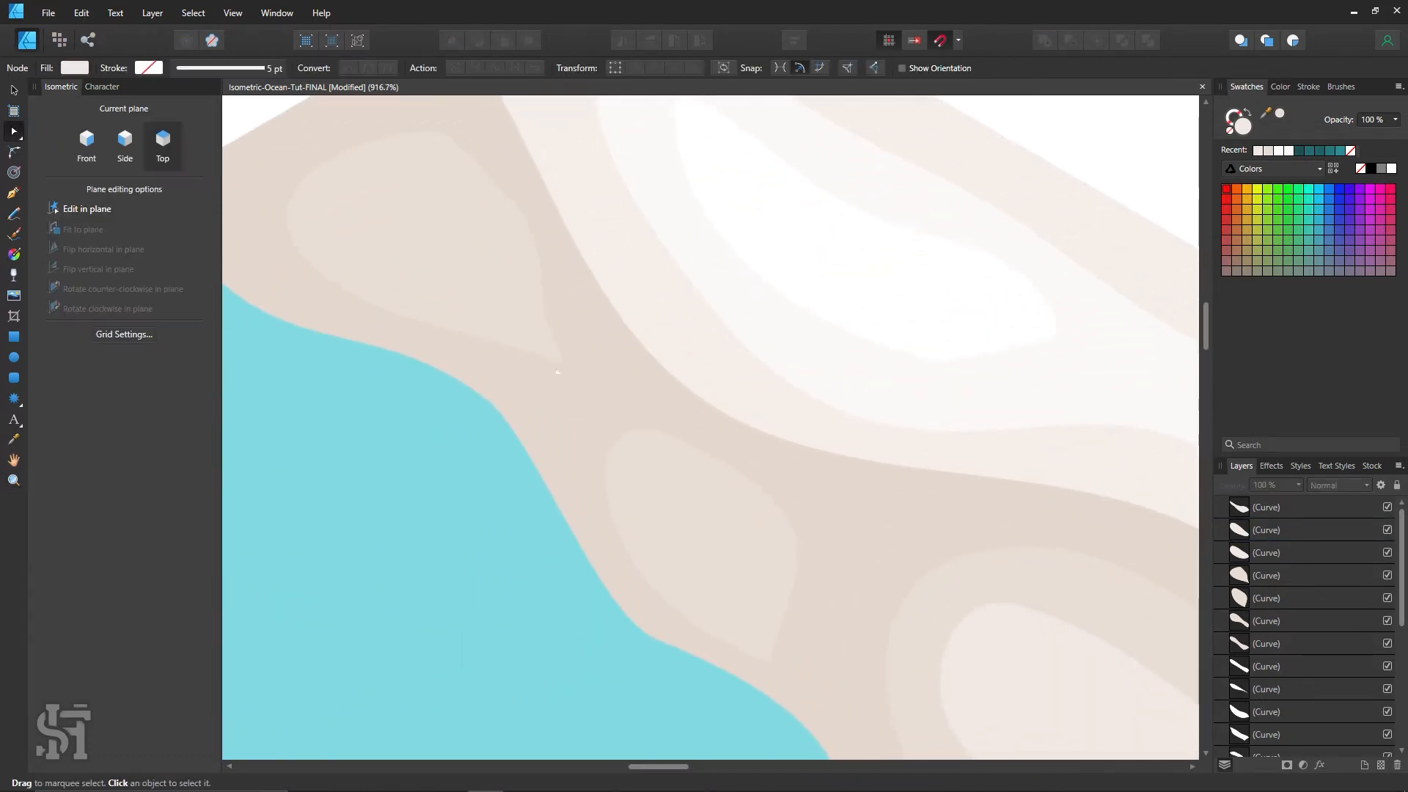
click(558, 360)
click(562, 363)
drag(566, 365, 561, 363)
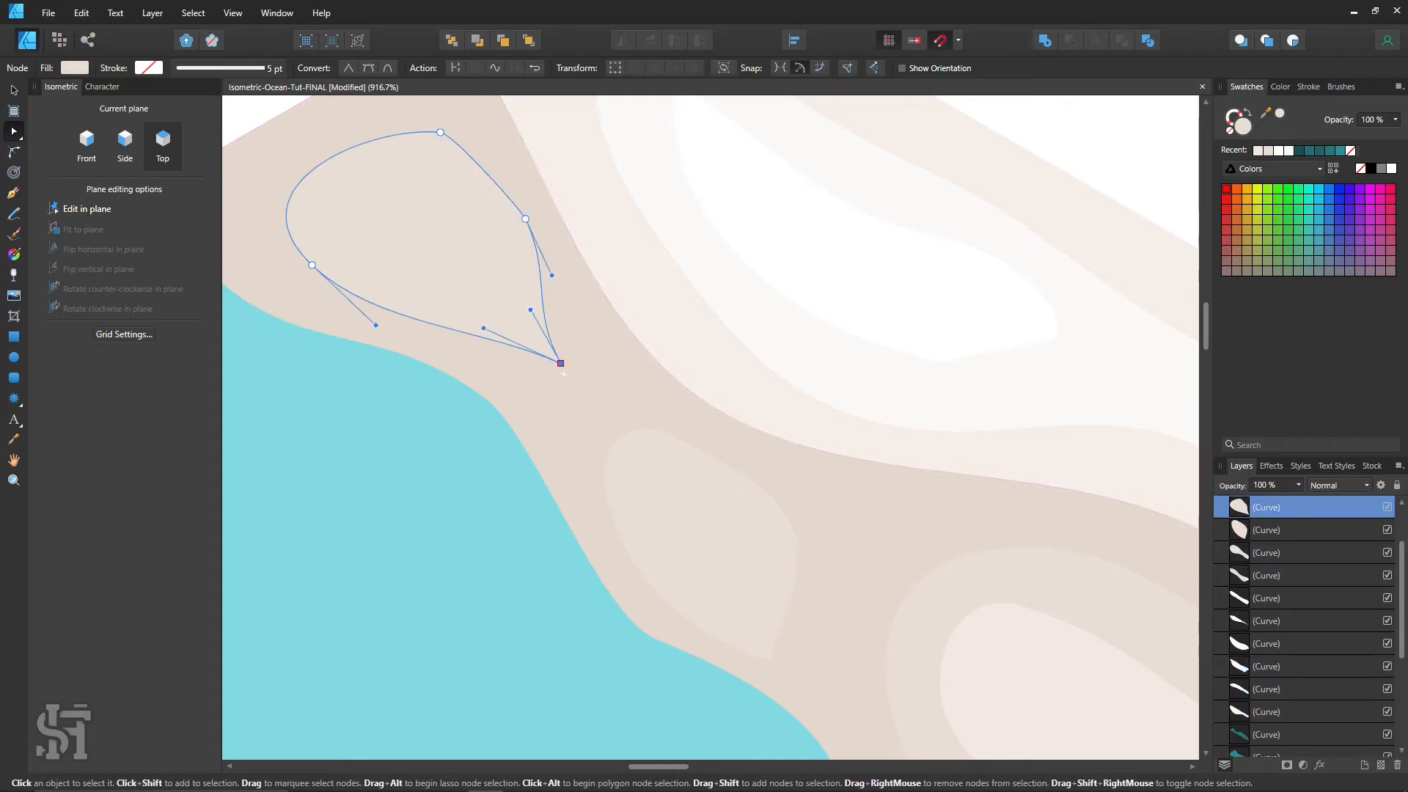
drag(530, 310, 579, 340)
drag(520, 380, 541, 385)
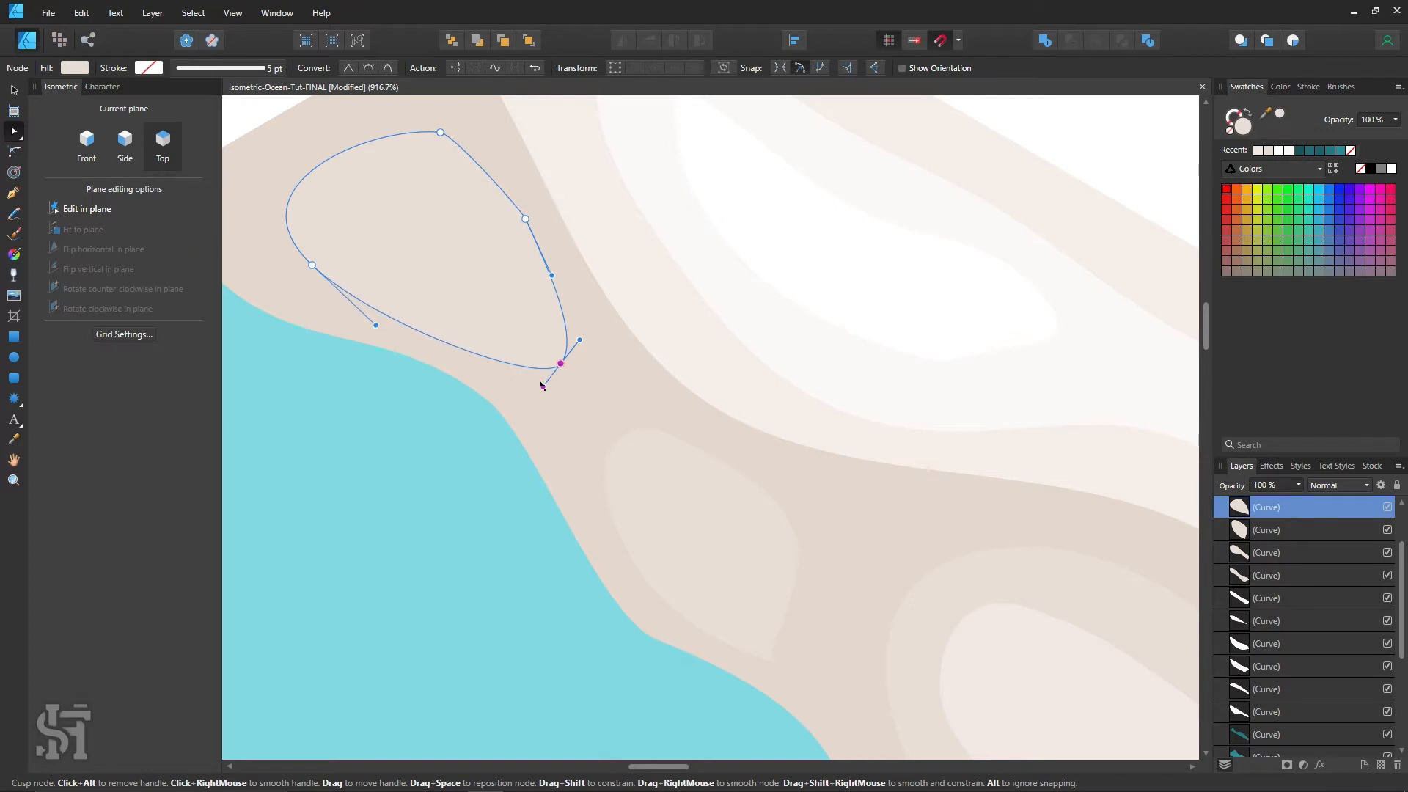
Examine the sand shading on the whole isometric block and along the beach, and deselect the edited patch.
key(z)
scroll(1042, 467, down, 3)
drag(1043, 467, 889, 406)
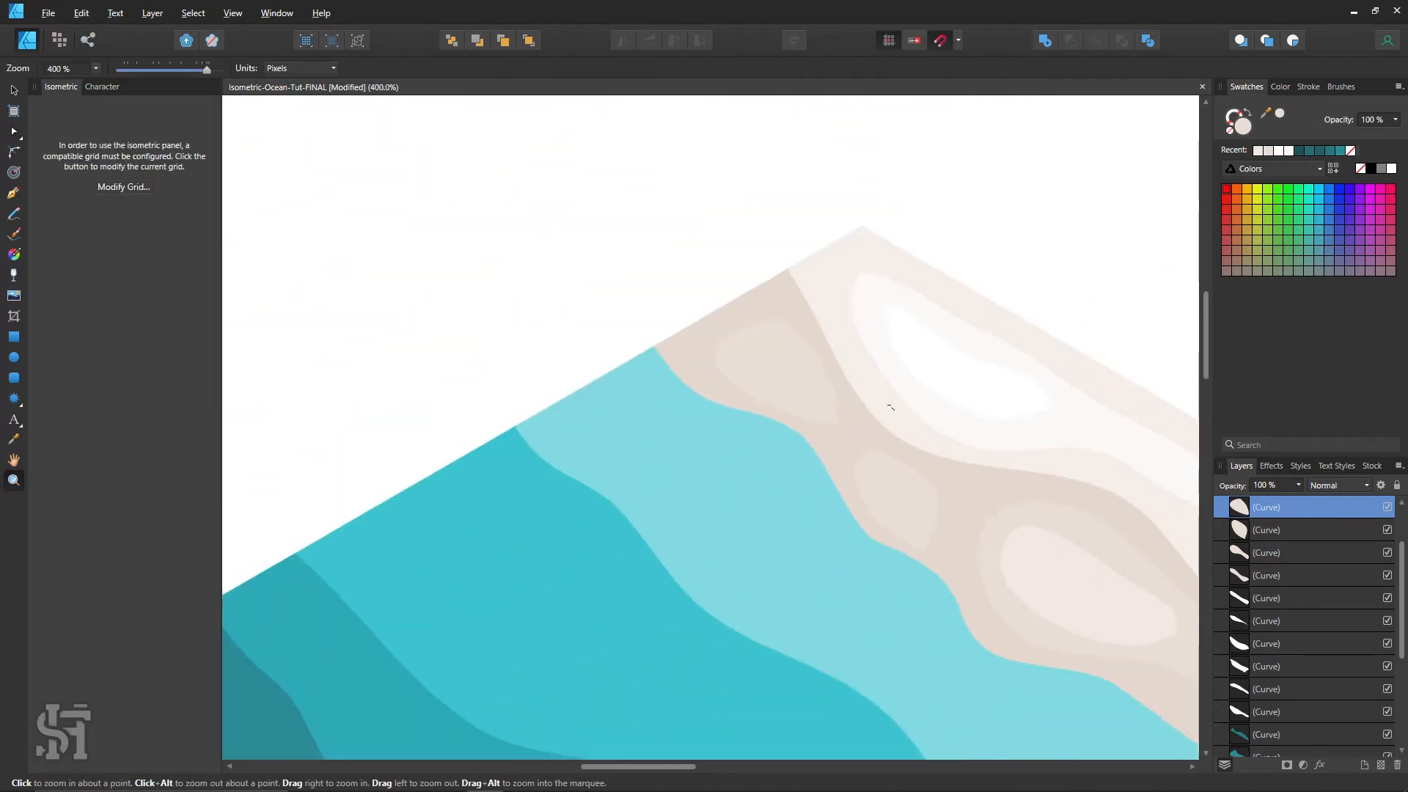
drag(1144, 576, 915, 446)
key(ctrl+0)
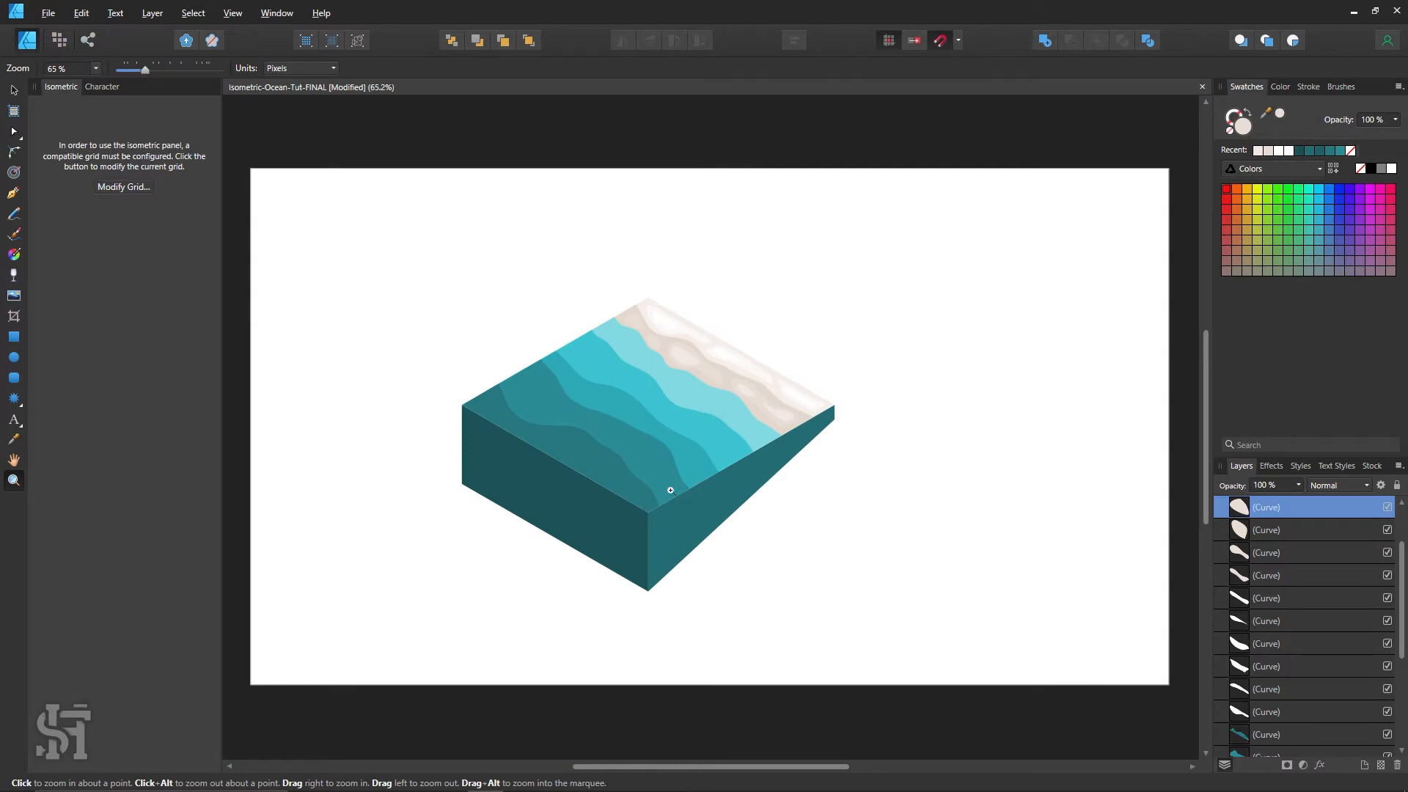
click(656, 451)
scroll(831, 465, up, 1)
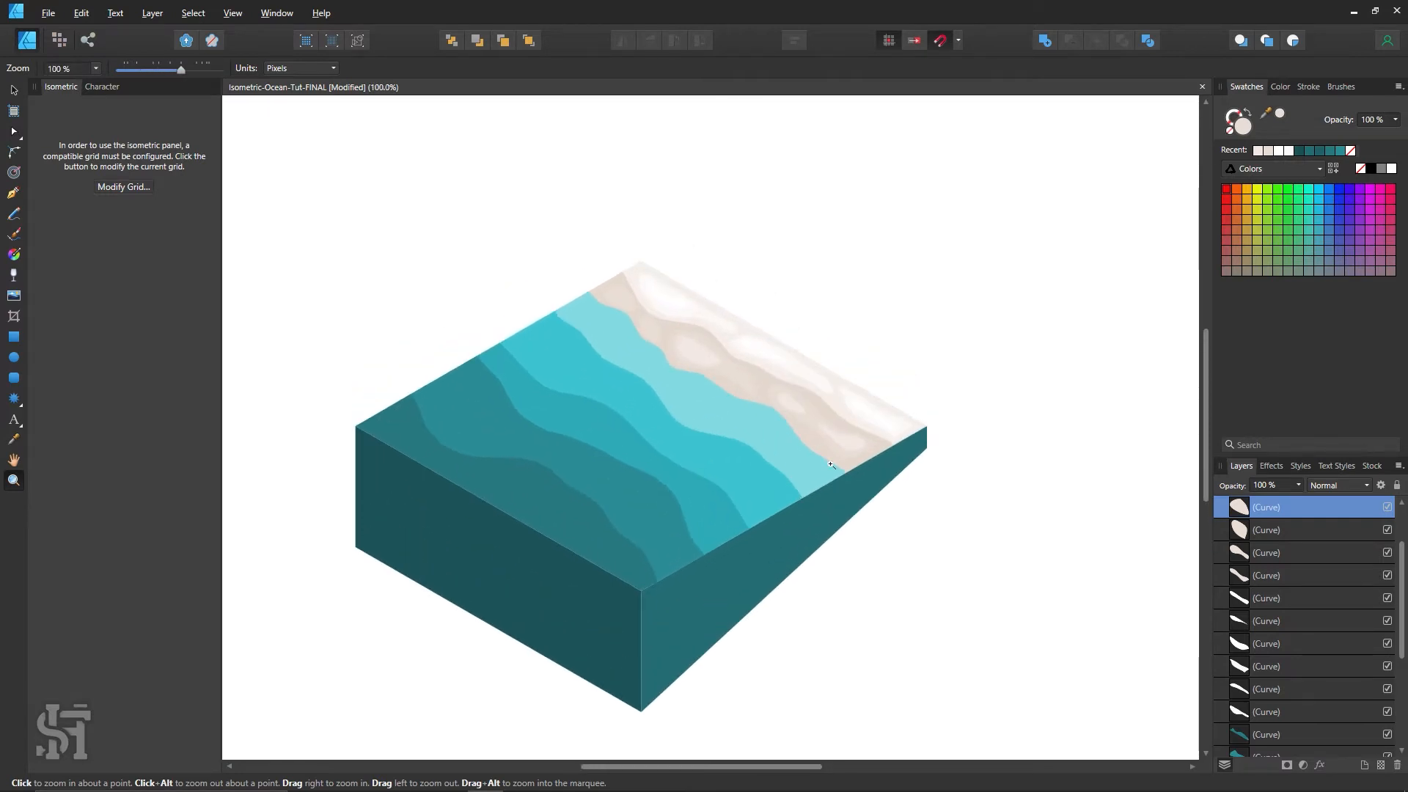
drag(793, 344, 1037, 503)
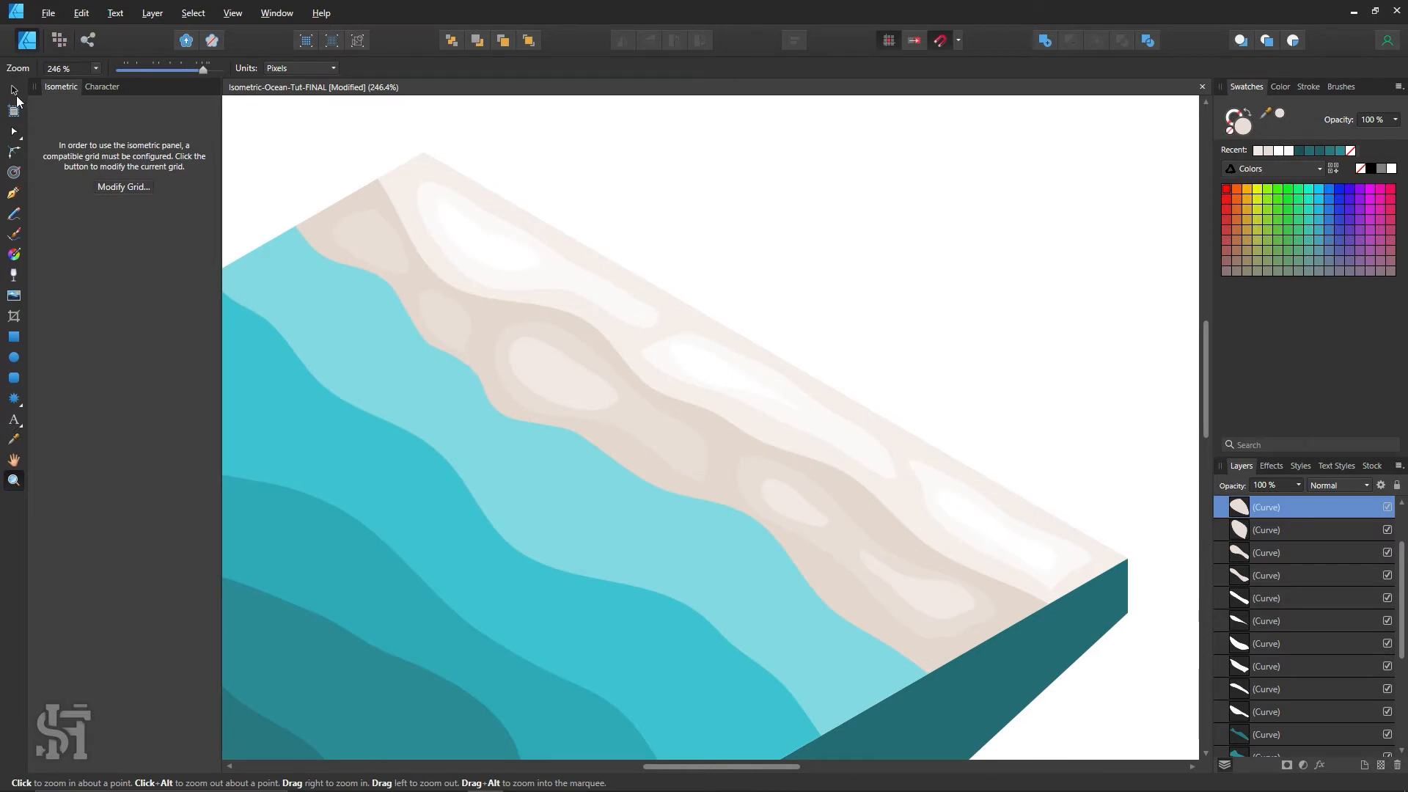
click(15, 93)
click(952, 355)
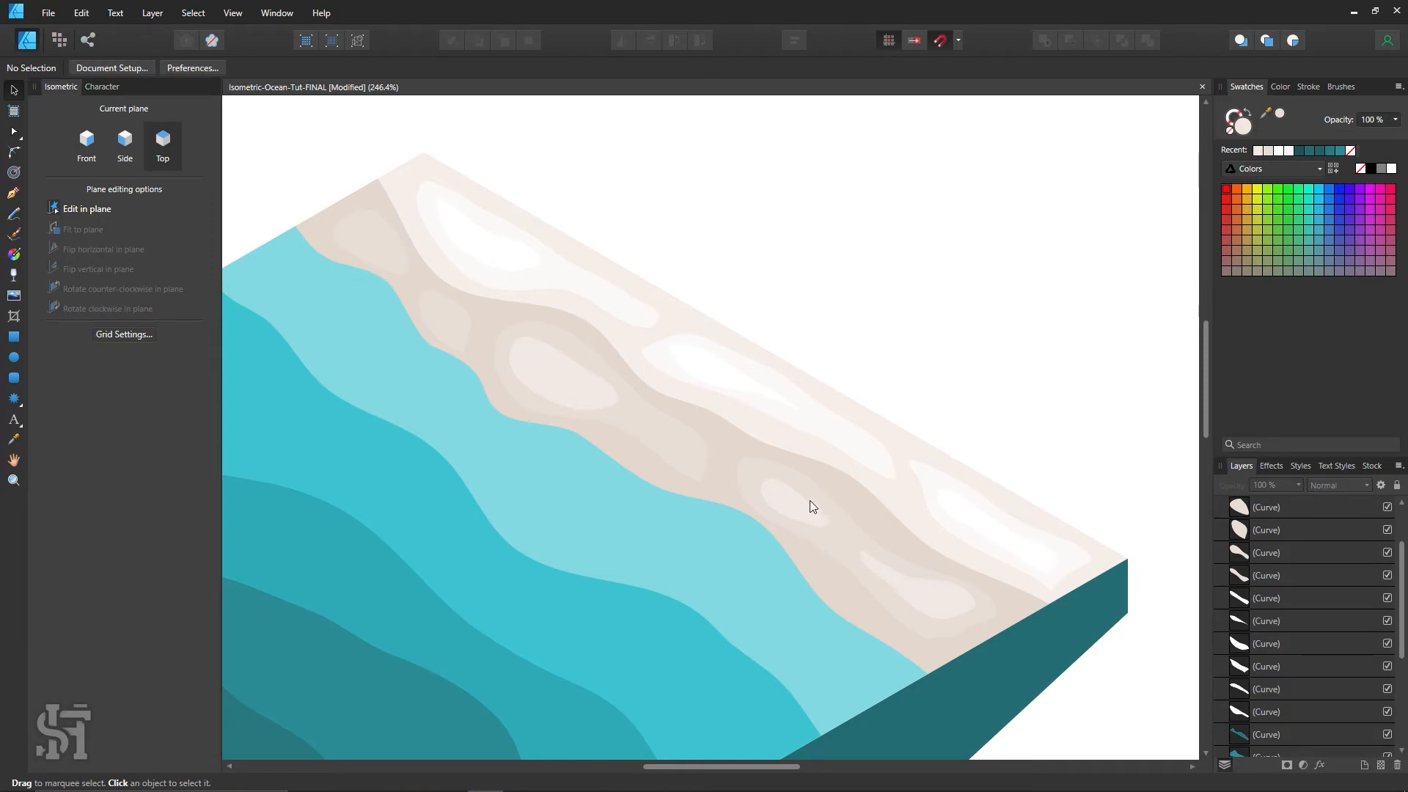
Copy a white highlight into the sand patch just below the large pinkish highlight and recolor it with that highlight's sampled pinkish beige.
drag(987, 543, 659, 432)
drag(733, 397, 713, 411)
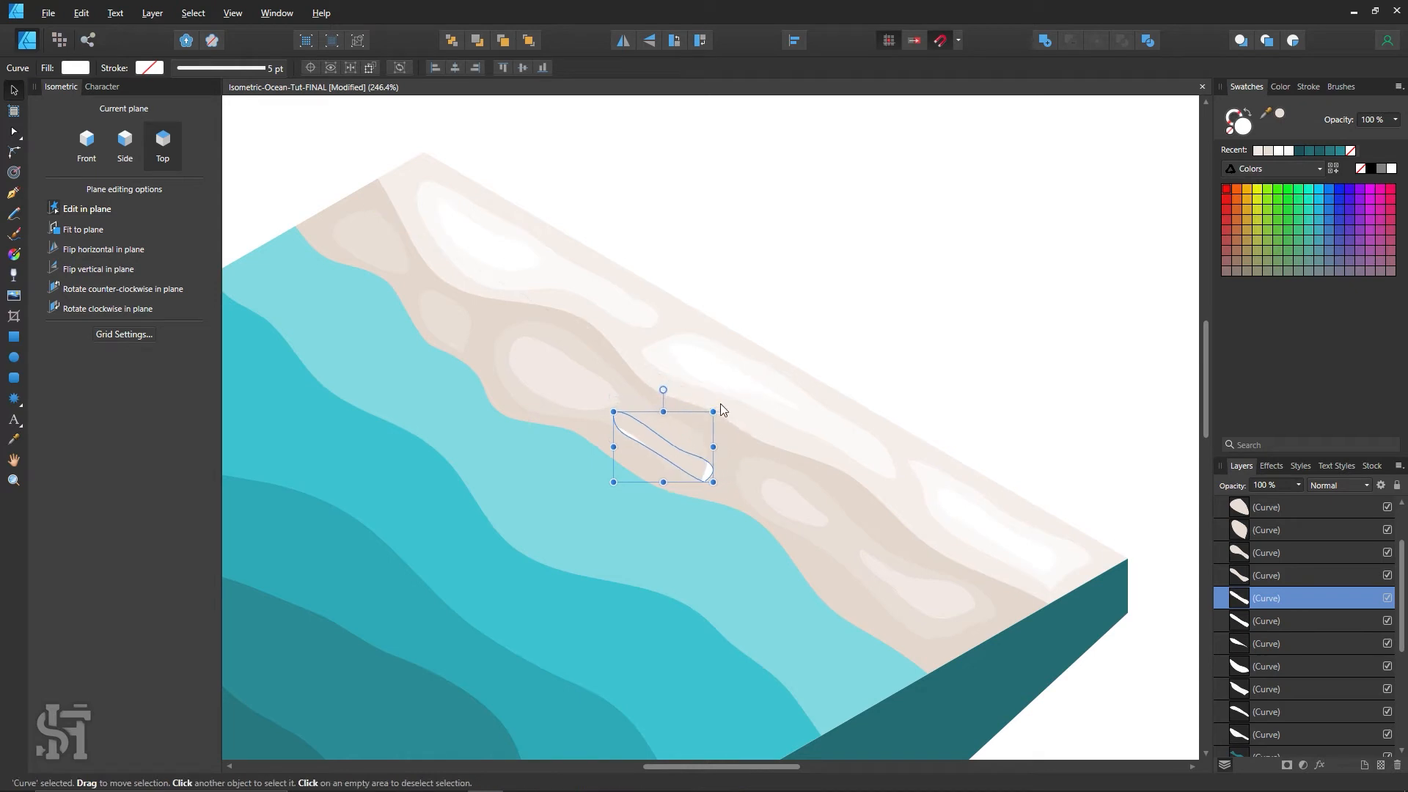
key(i)
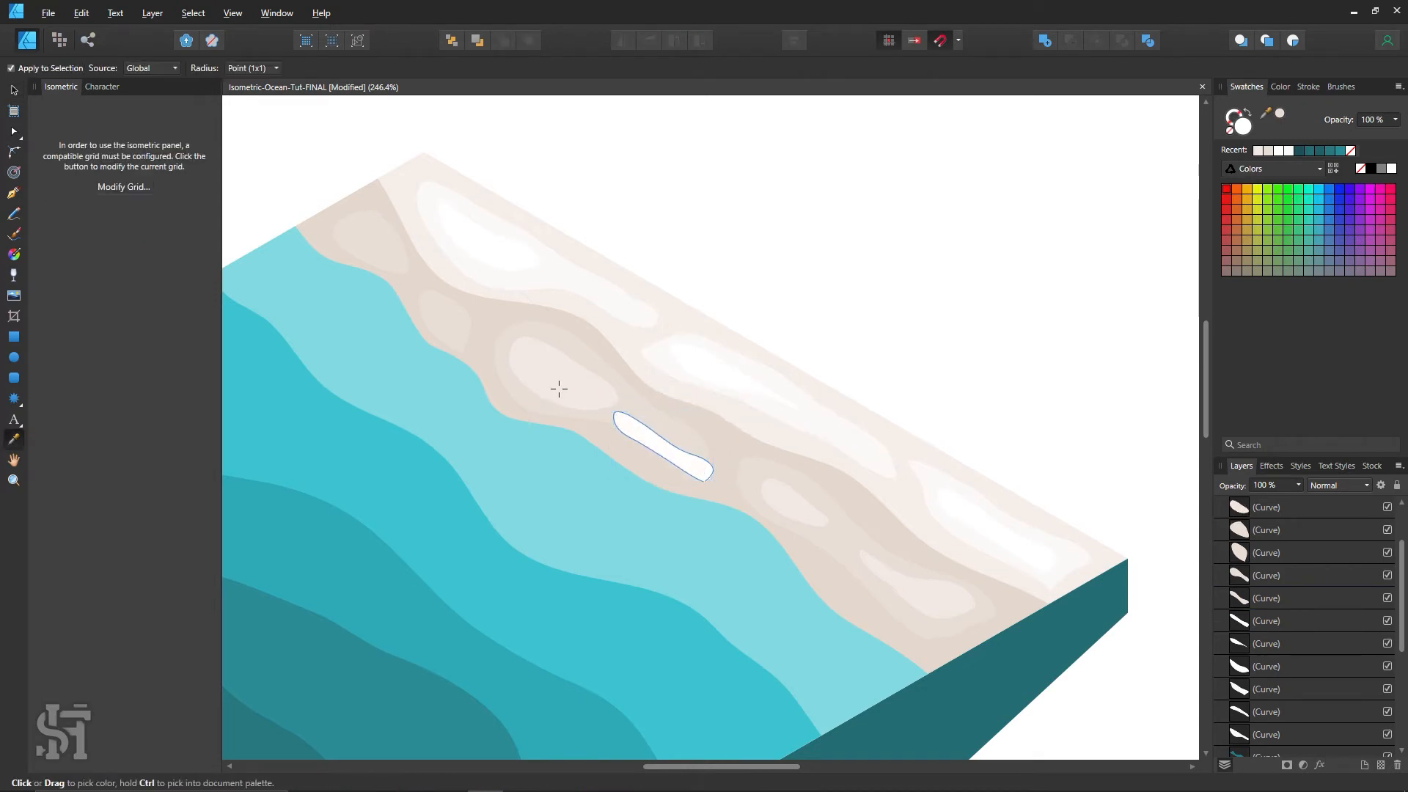
click(14, 90)
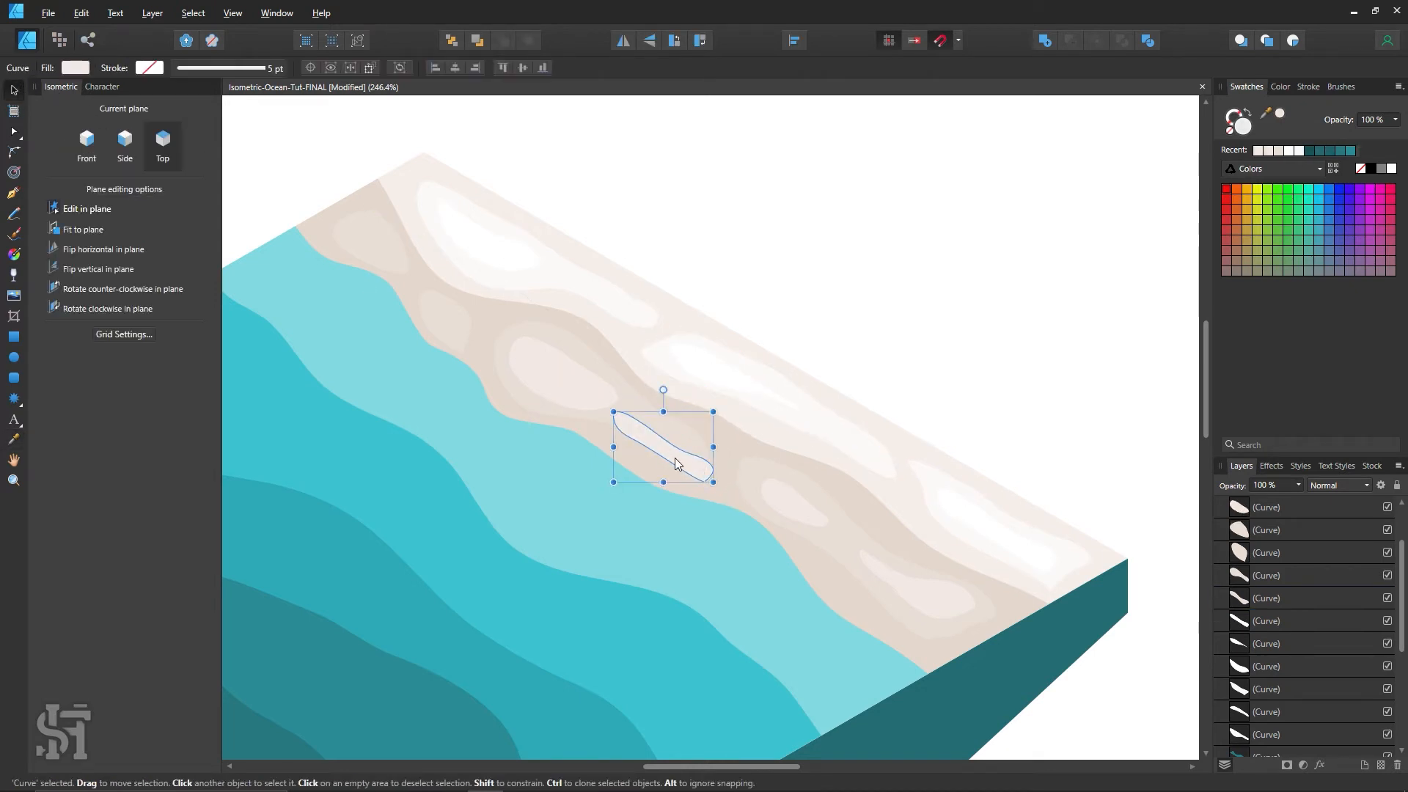
Shrink and reposition the copied highlight so it sits inside the narrow end of the sand patch, and deselect it.
drag(674, 459, 709, 472)
drag(712, 416, 705, 477)
click(828, 272)
click(687, 460)
click(872, 301)
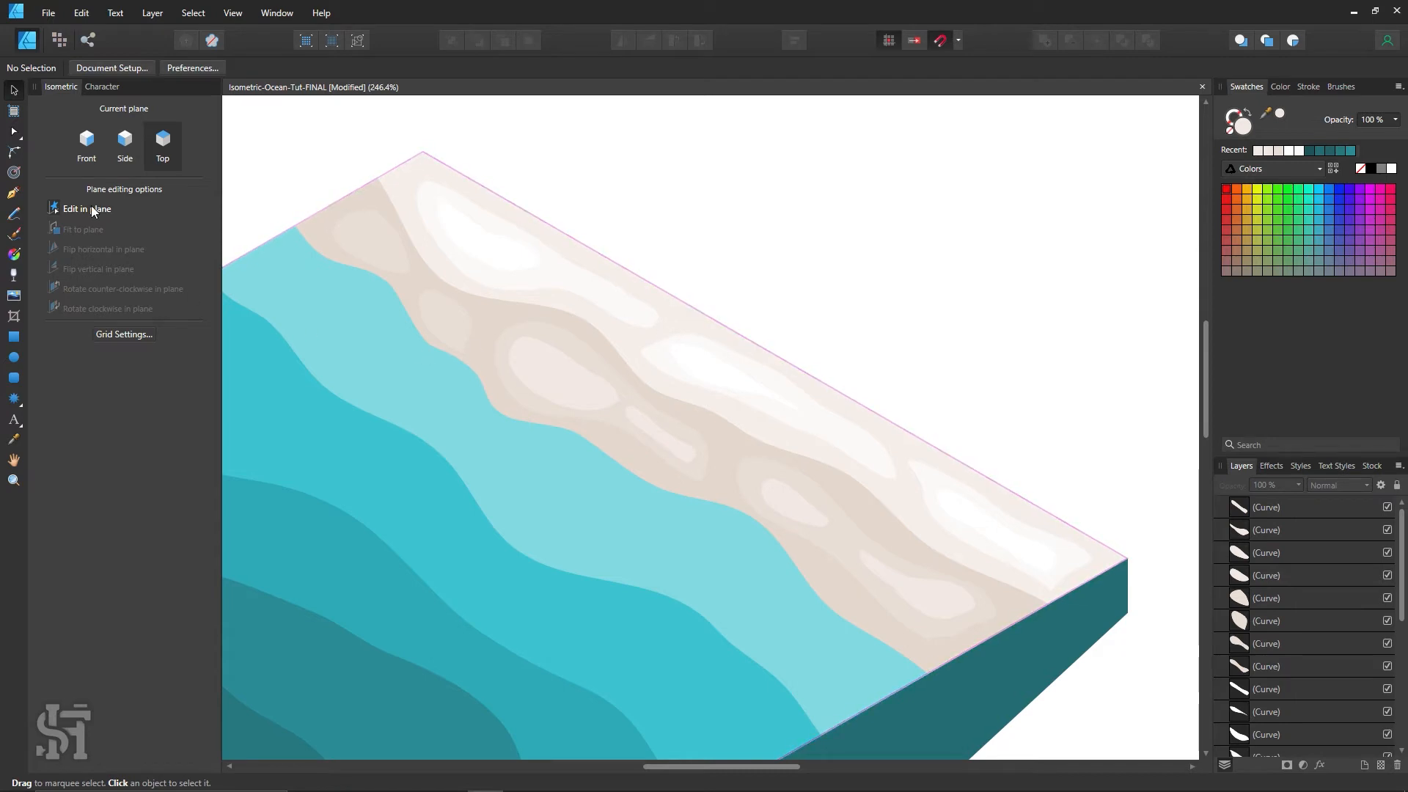
Draw a closed oval highlight outline inside the uppermost beige sand patch with the Pencil tool and select its start node.
scroll(636, 433, up, 1)
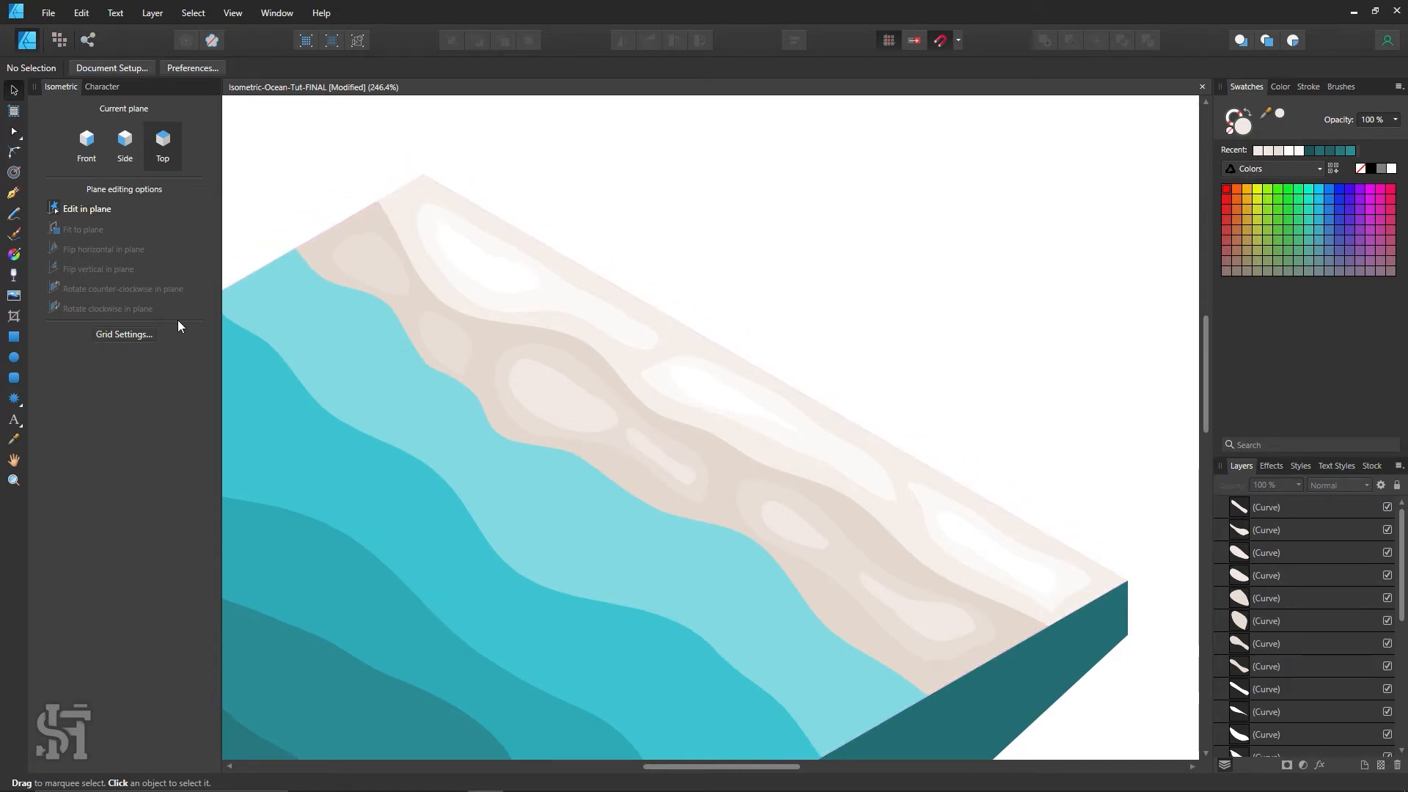
scroll(433, 382, up, 1)
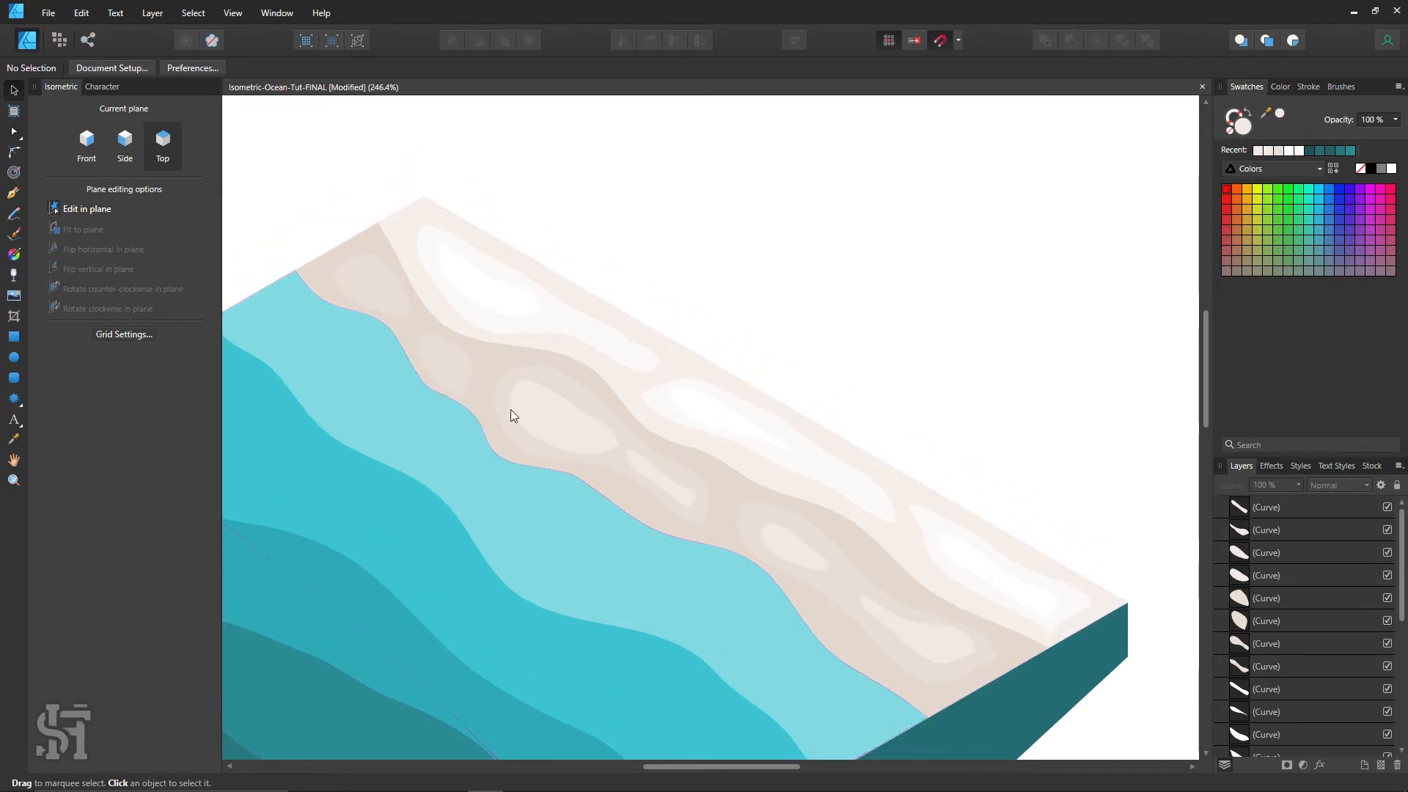
key(h)
drag(532, 405, 633, 422)
key(v)
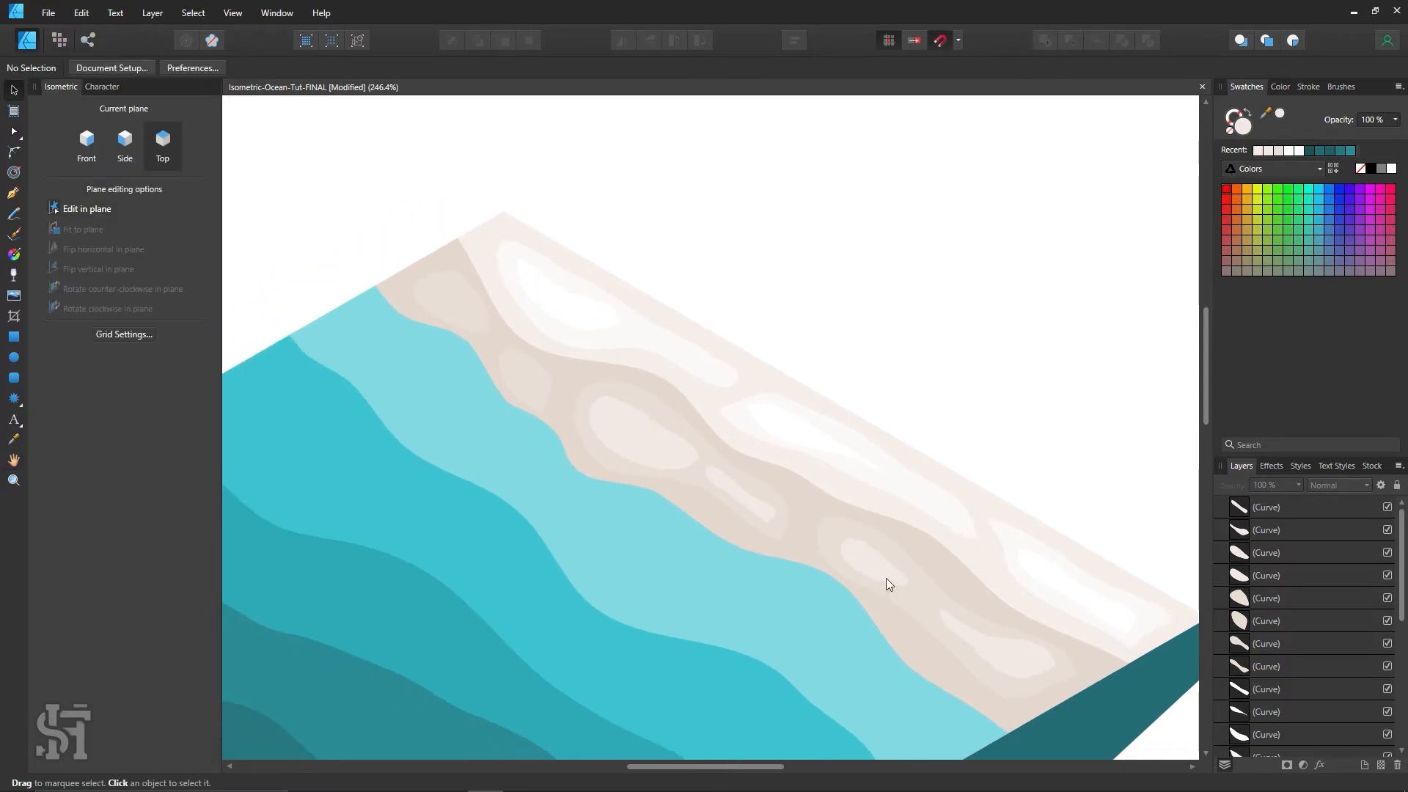
key(z)
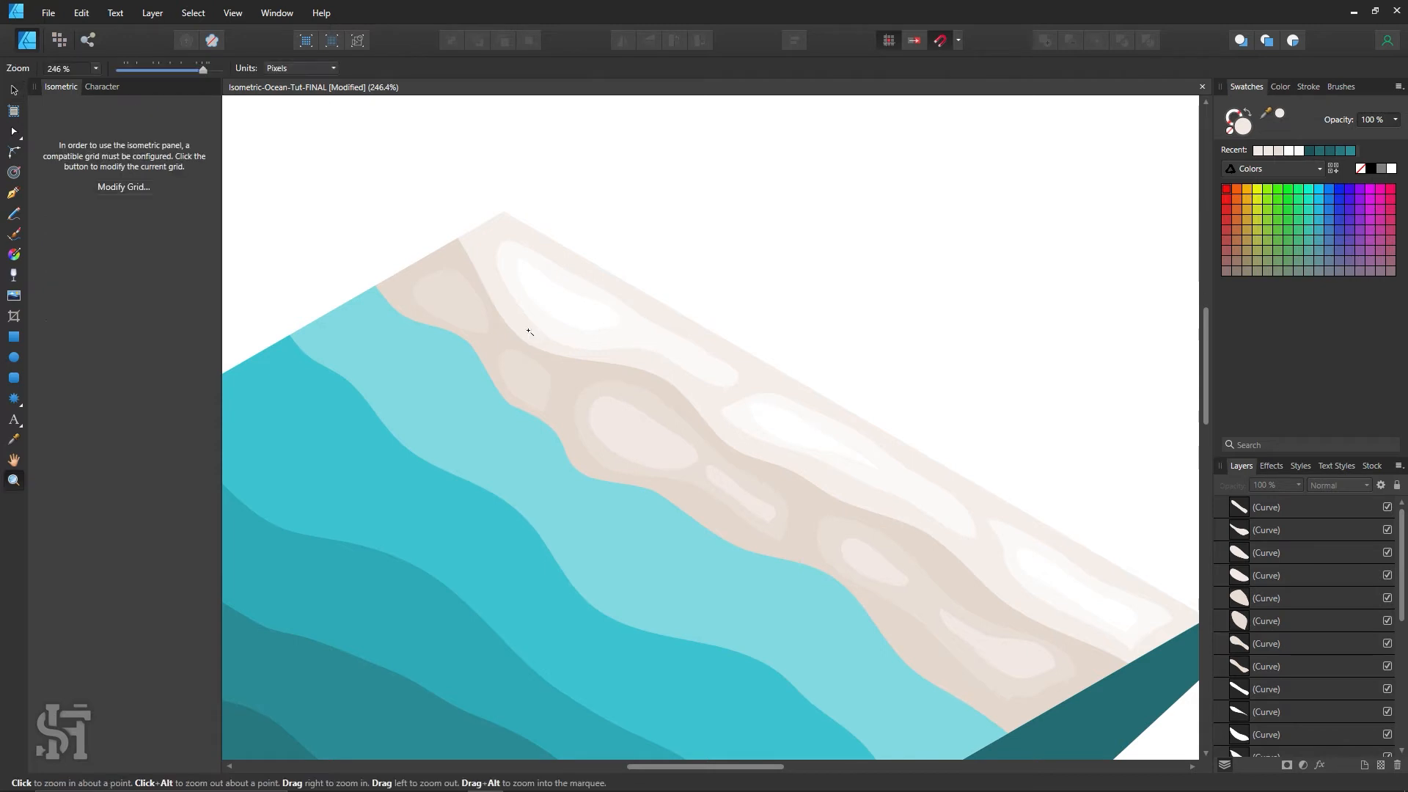
drag(411, 280, 549, 361)
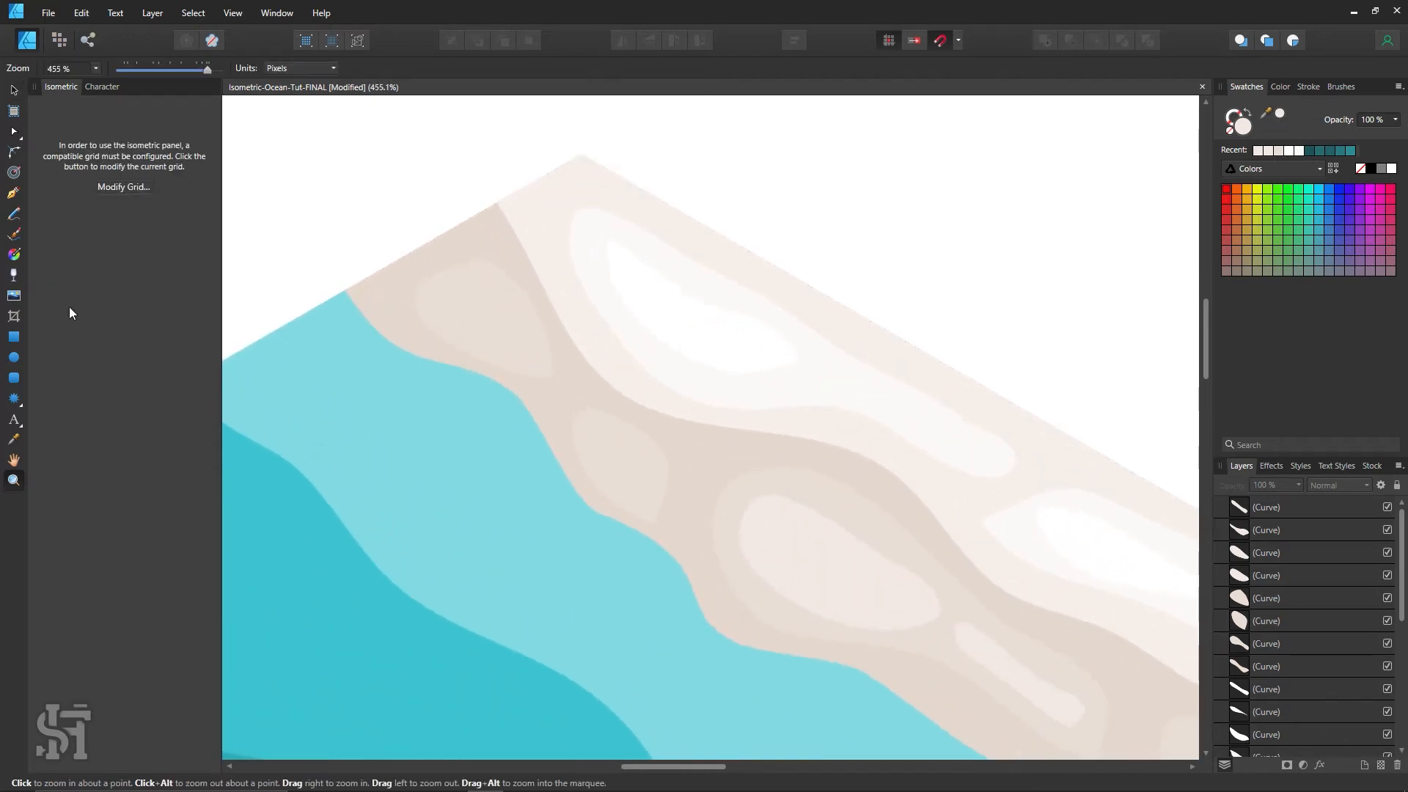
click(13, 216)
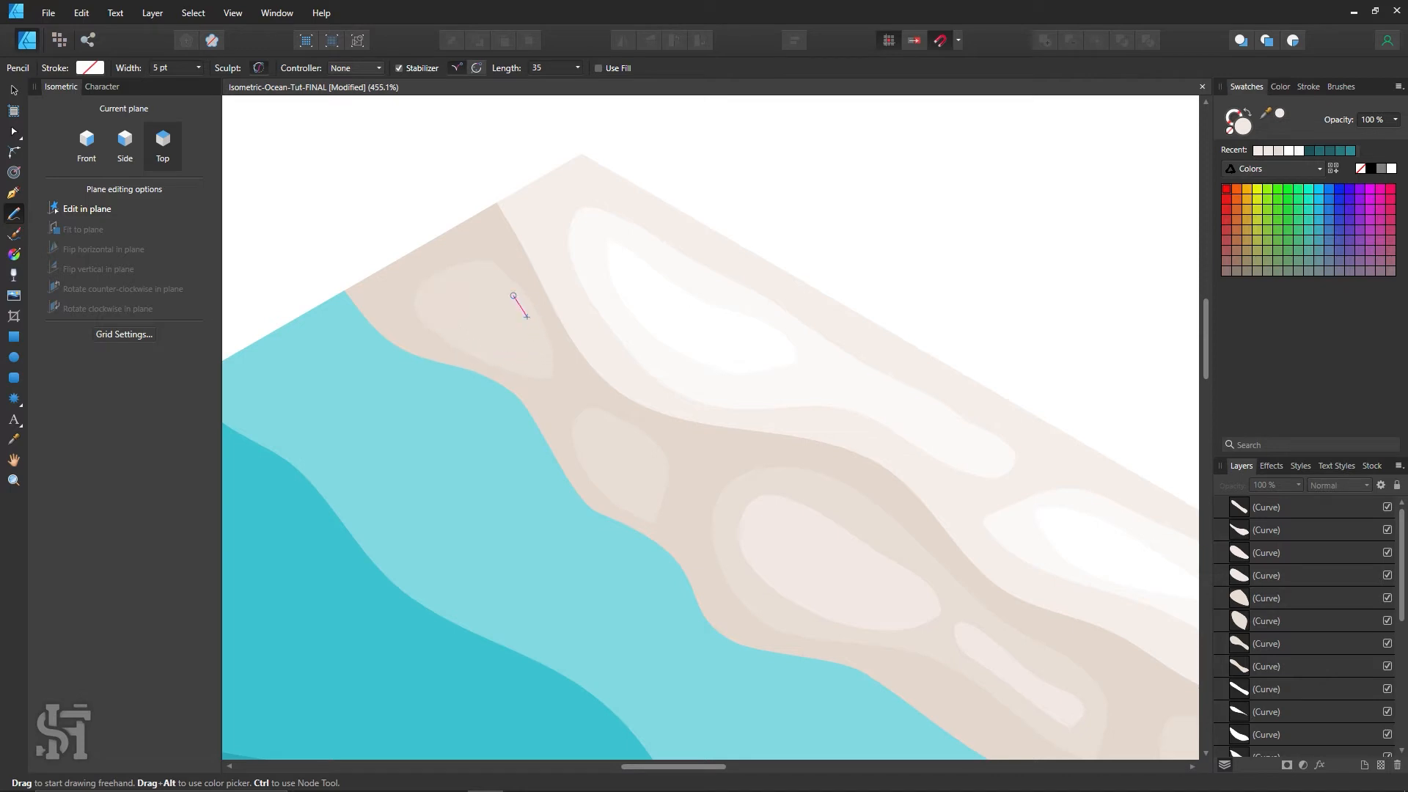
drag(513, 295, 474, 283)
click(21, 130)
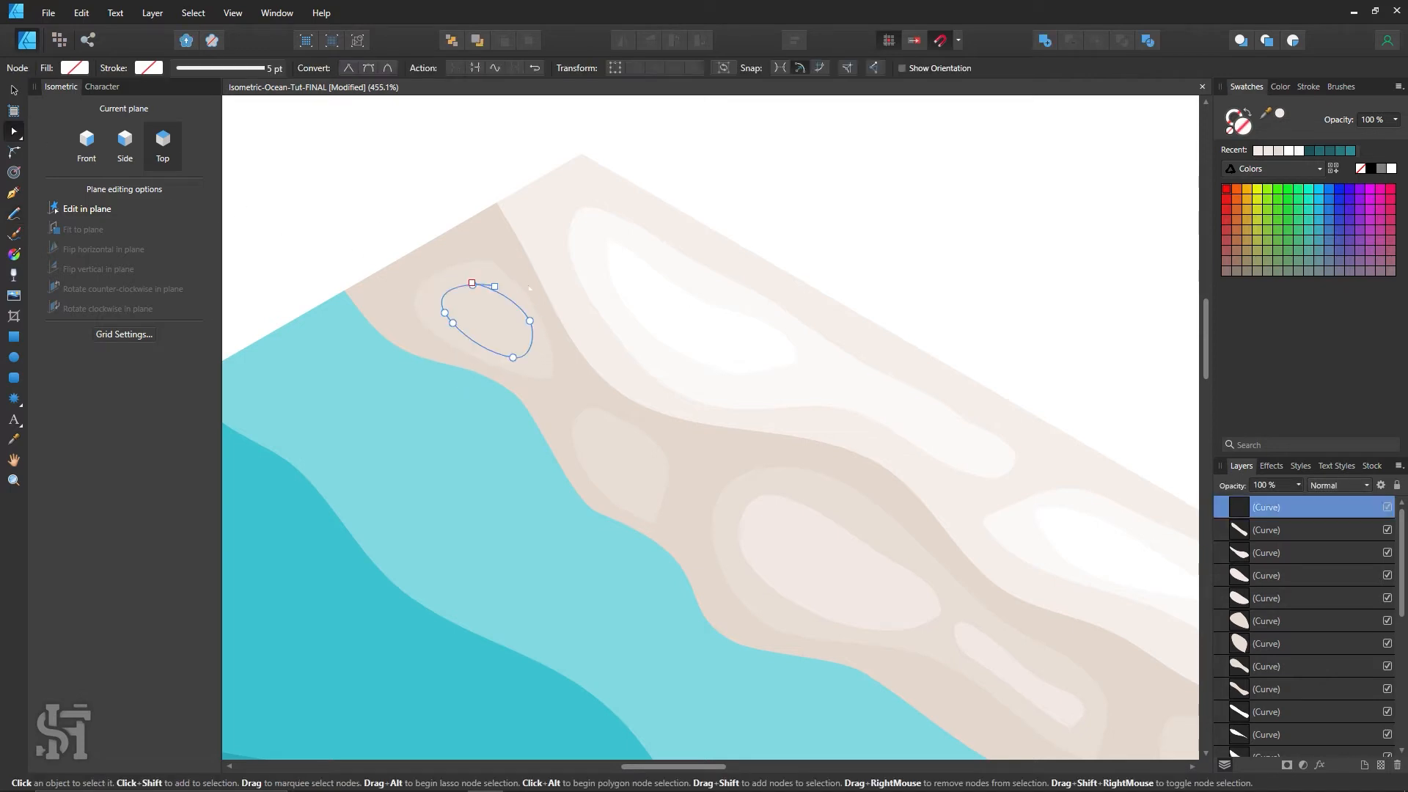
click(472, 283)
Fill the oval highlight with the pinkish beige sampled from the large highlight, check its start node, and deselect it.
key(i)
click(839, 581)
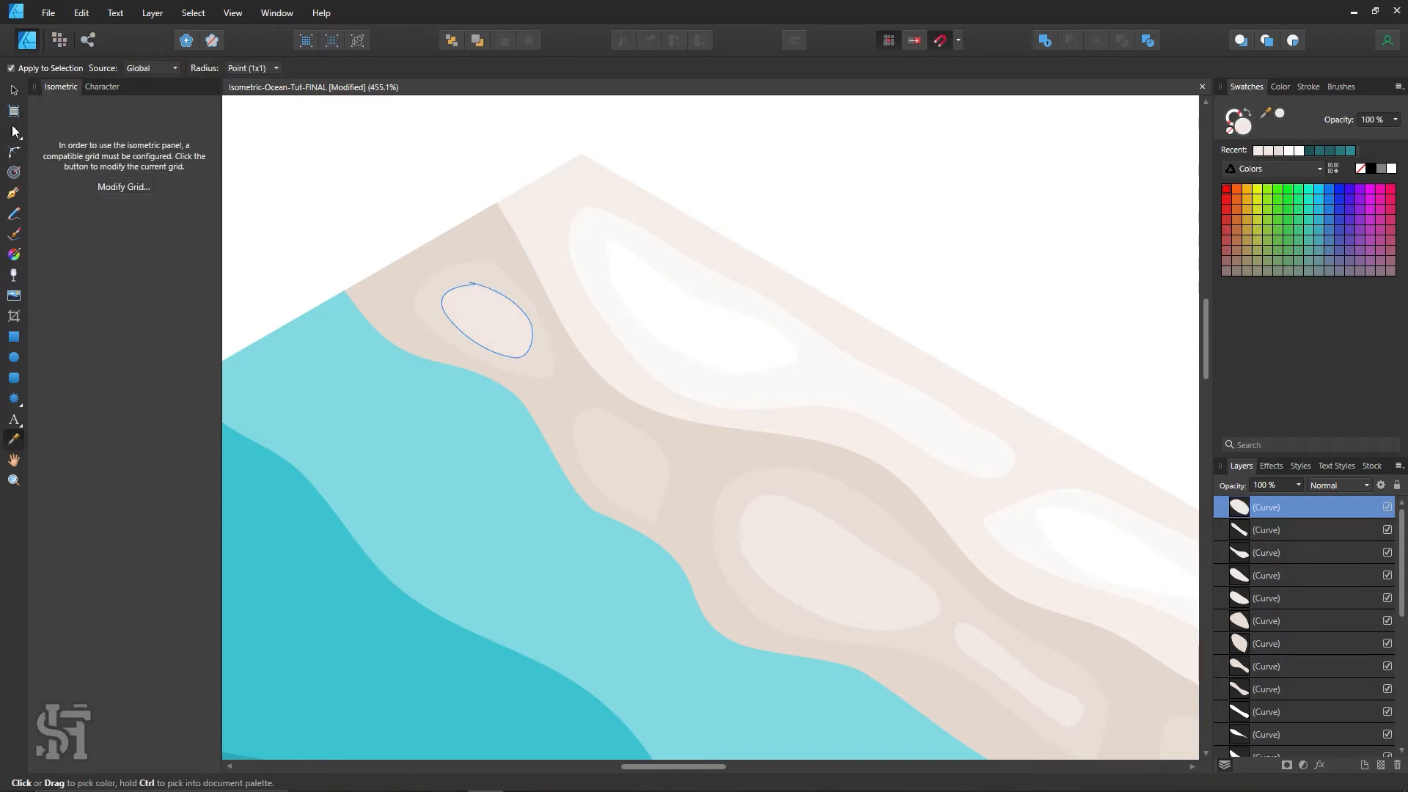
click(14, 130)
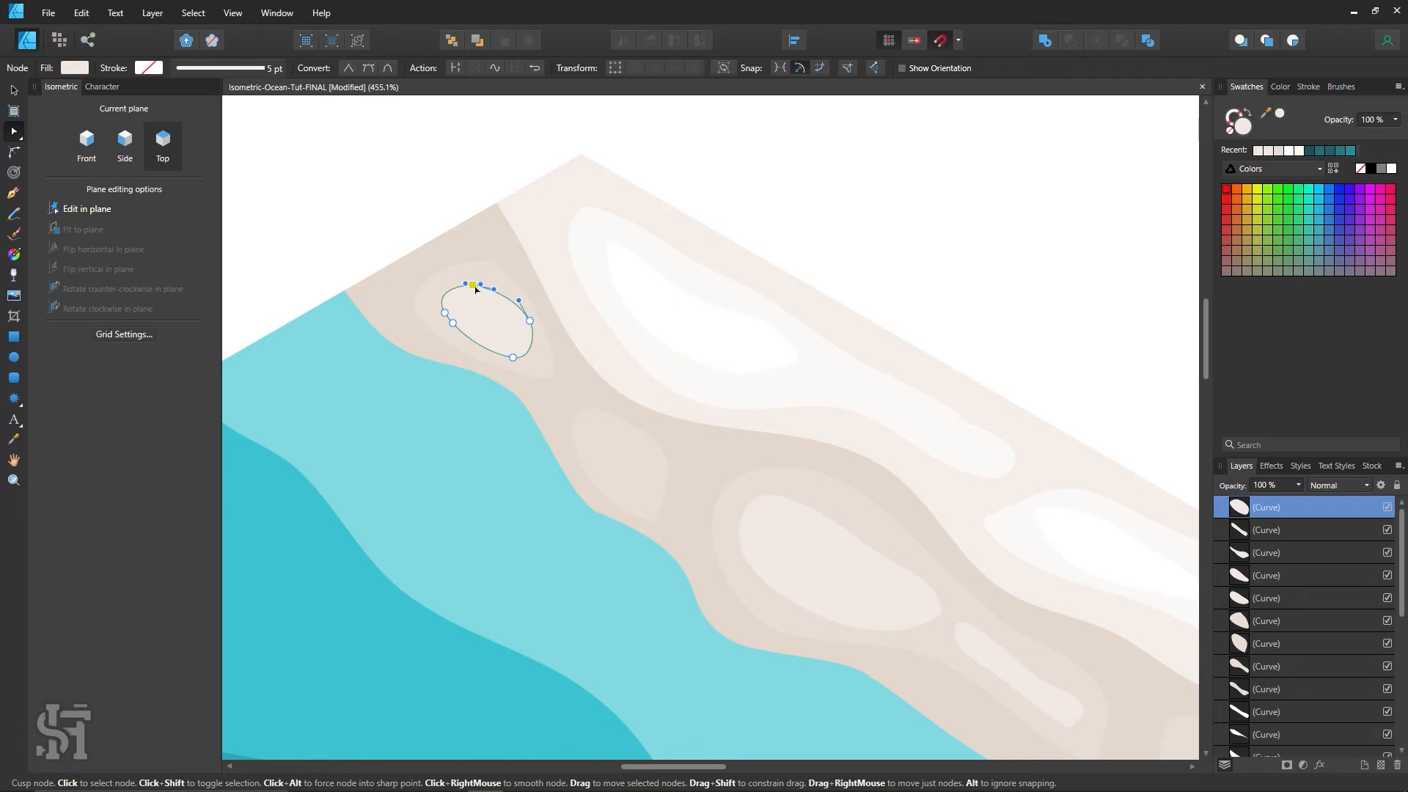
key(ctrl+d)
scroll(639, 442, down, 1)
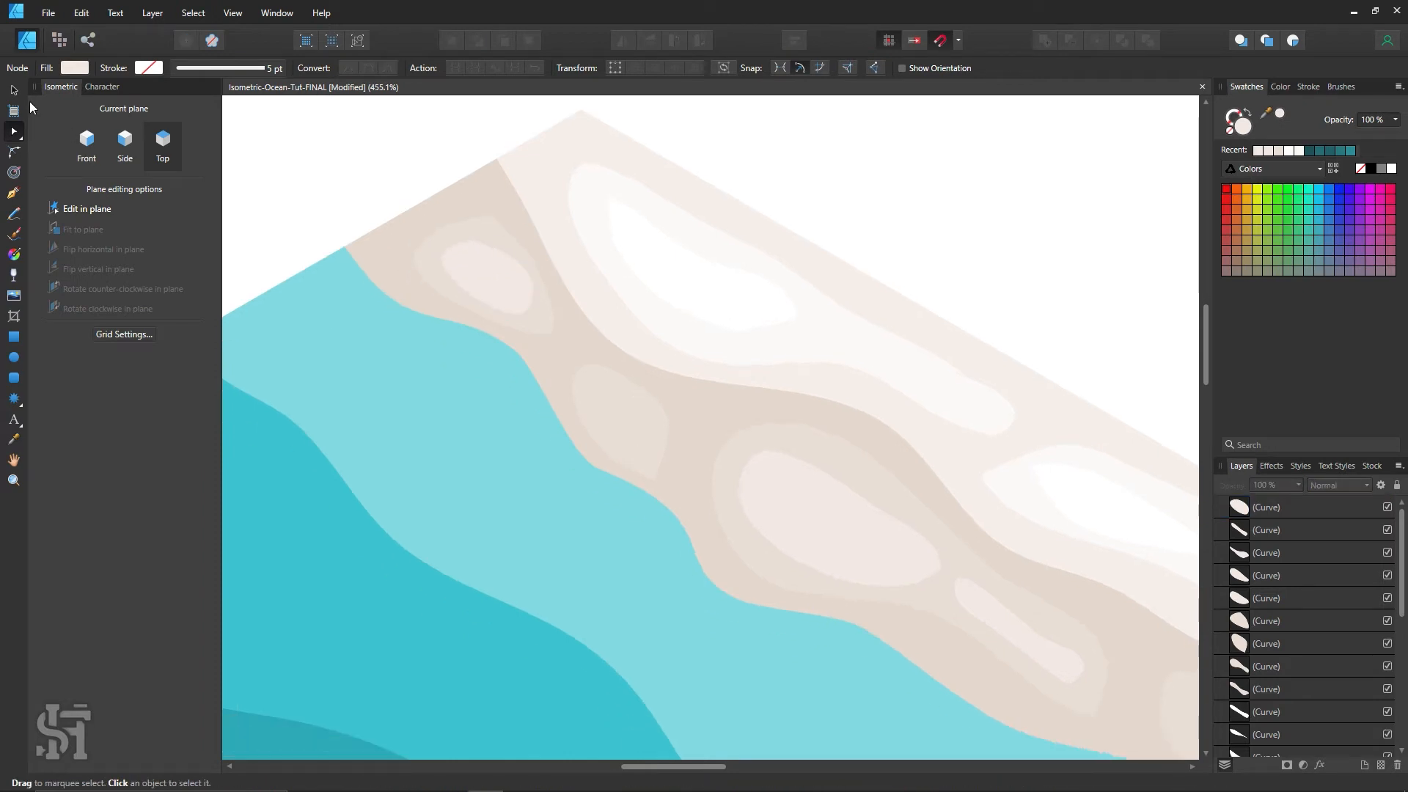
Draw a small closed oval highlight inside the second beige sand patch and give it a pinkish beige fill without a stroke.
click(14, 212)
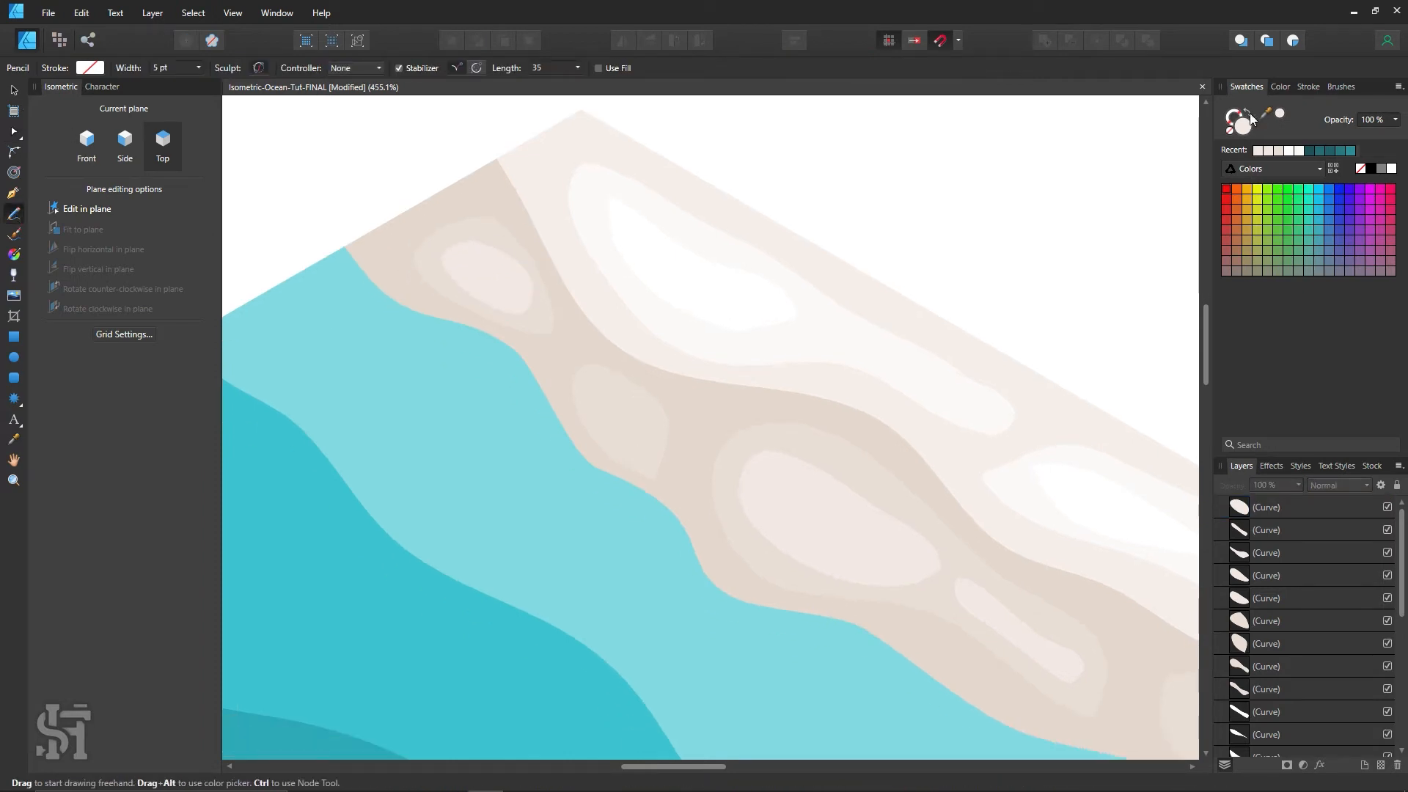
click(1248, 114)
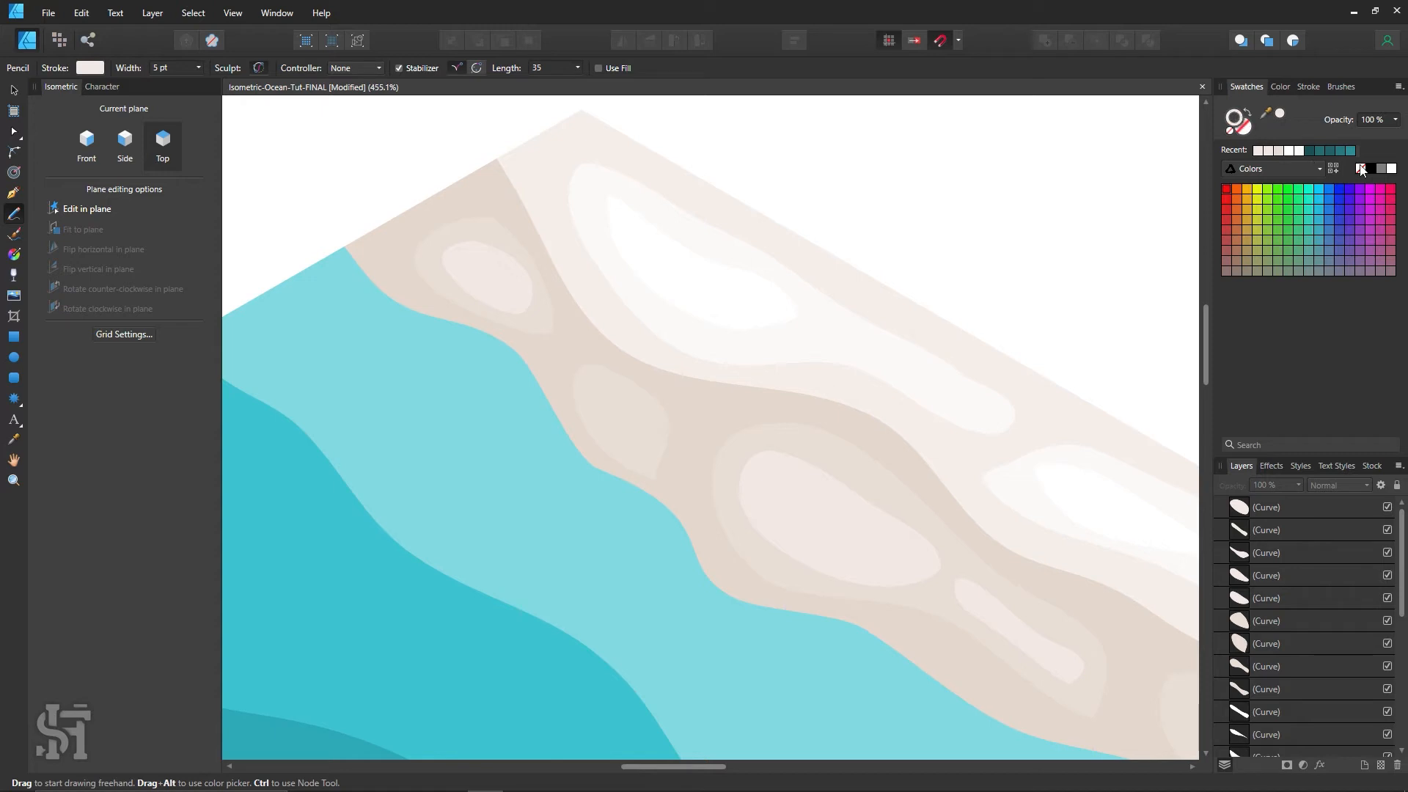
mouse_move(613, 394)
mouse_down()
mouse_move(595, 386)
mouse_move(581, 403)
mouse_move(624, 448)
mouse_move(649, 450)
mouse_move(638, 400)
mouse_move(596, 392)
mouse_up()
click(13, 91)
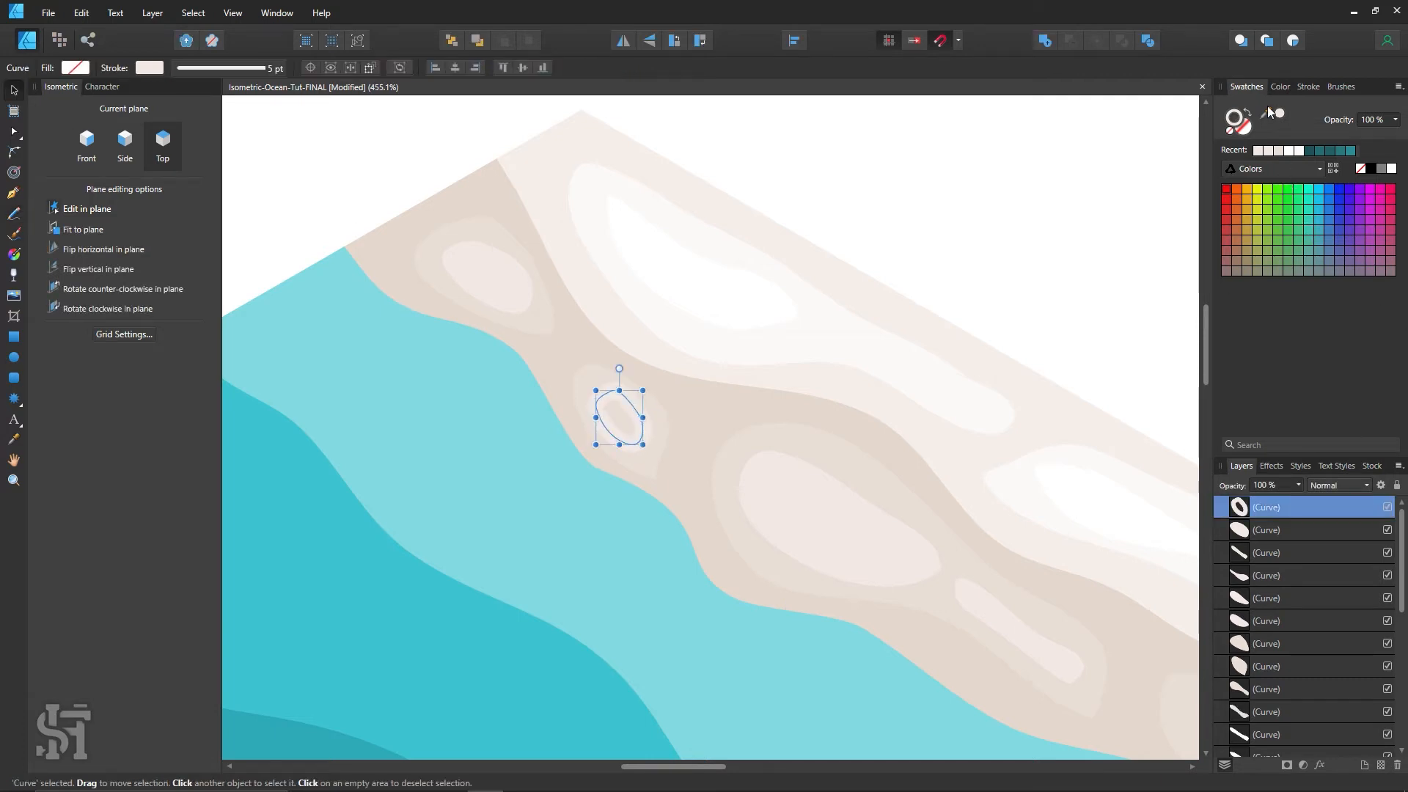
click(1250, 117)
click(939, 206)
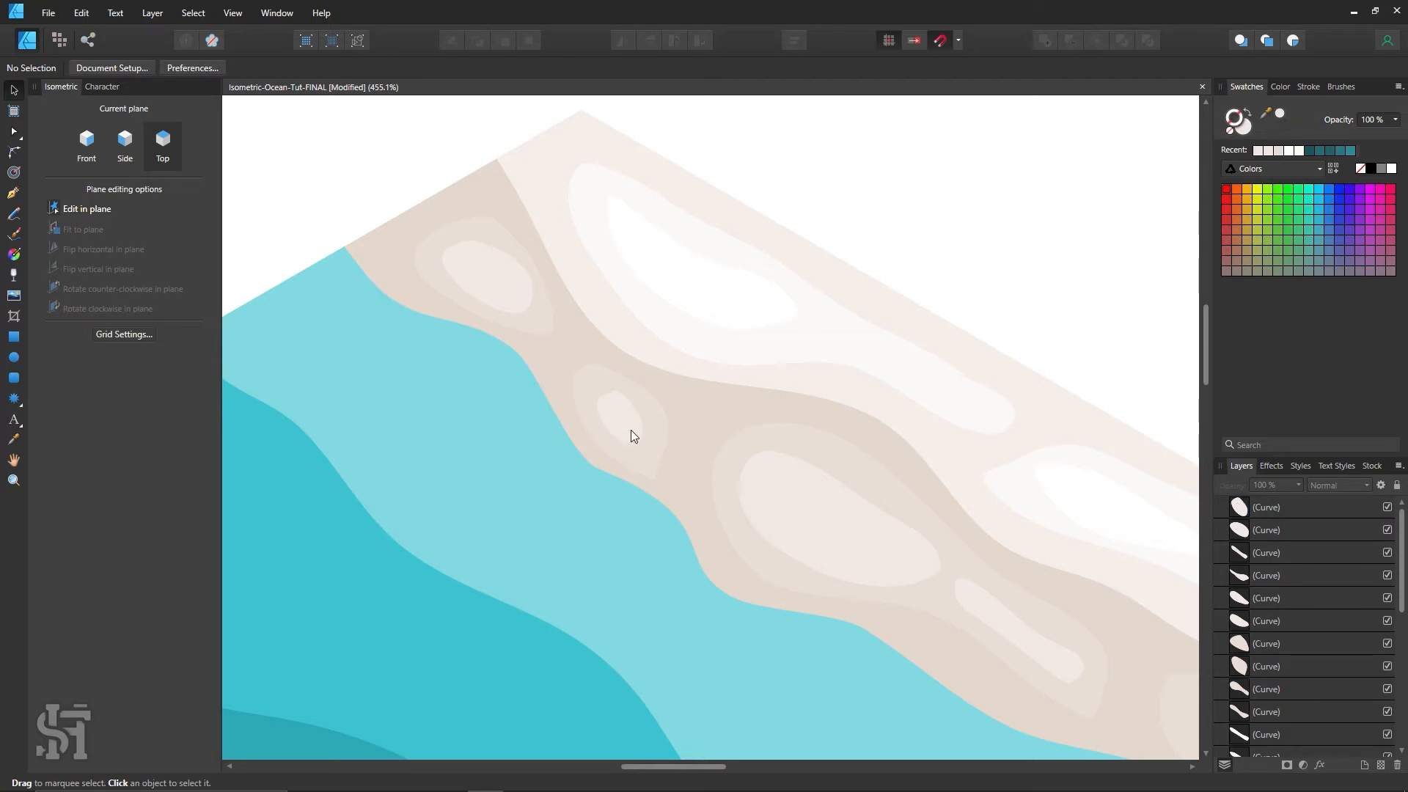
Examine the finished beach highlights against the water layers of the block.
key(h)
scroll(941, 568, down, 6)
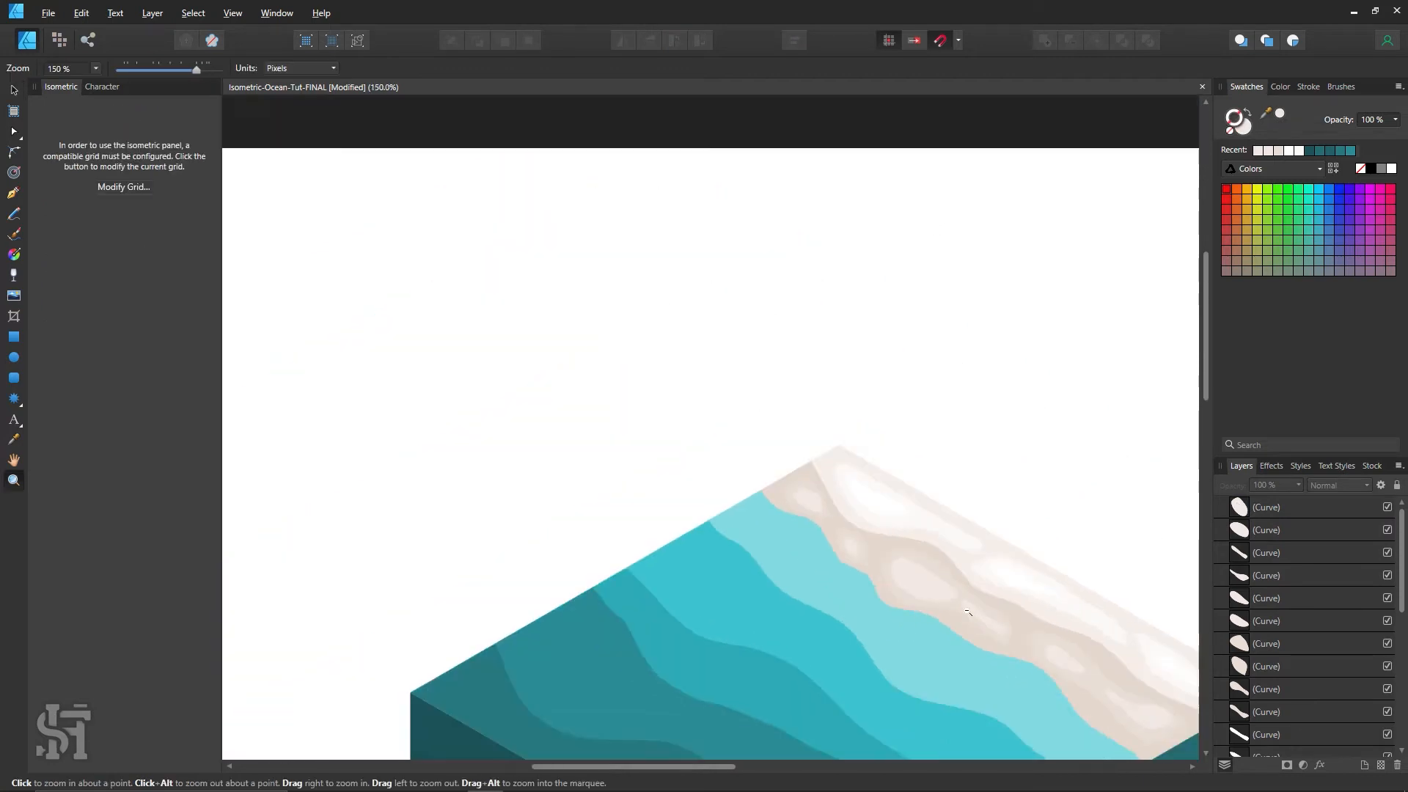
drag(923, 568, 813, 349)
key(z)
alt+click(893, 444)
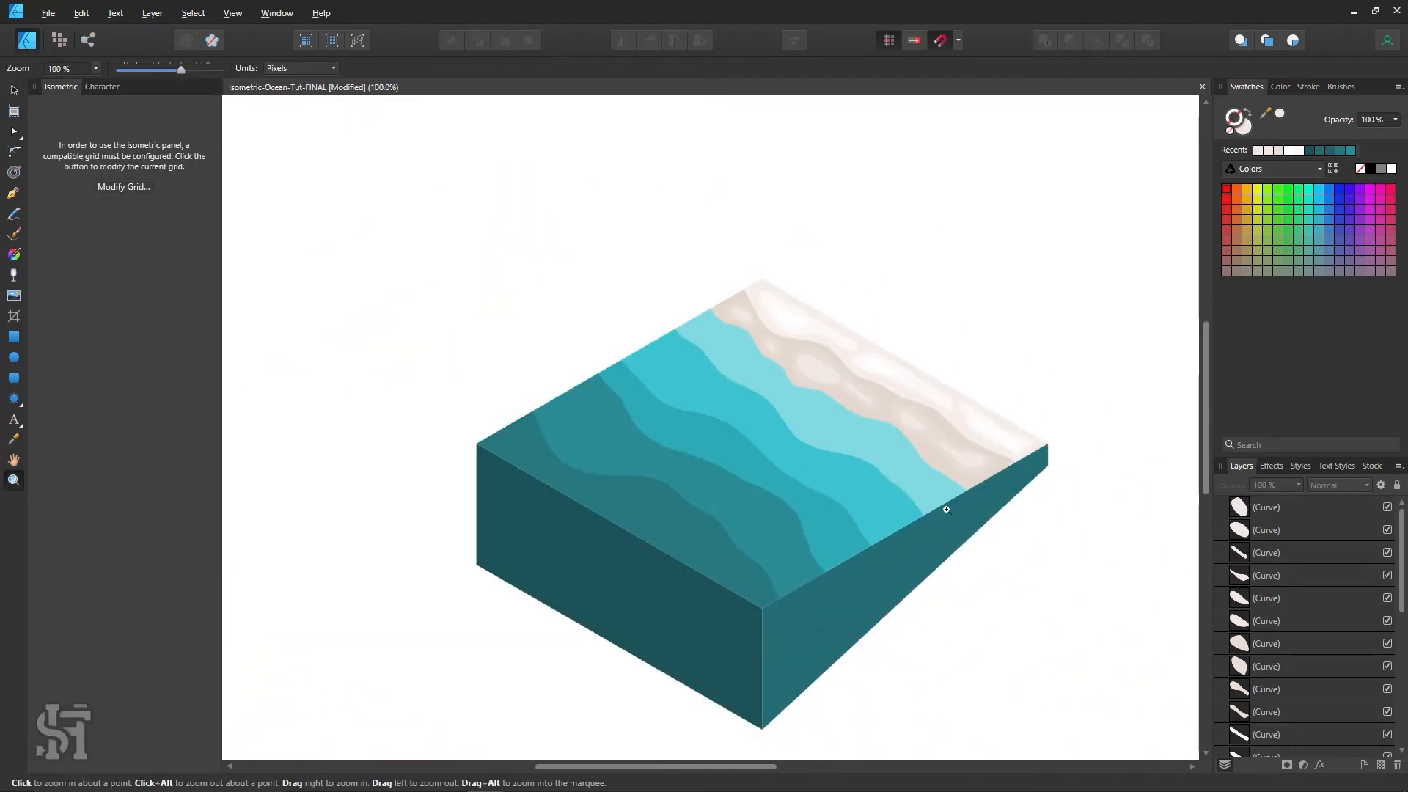
click(995, 448)
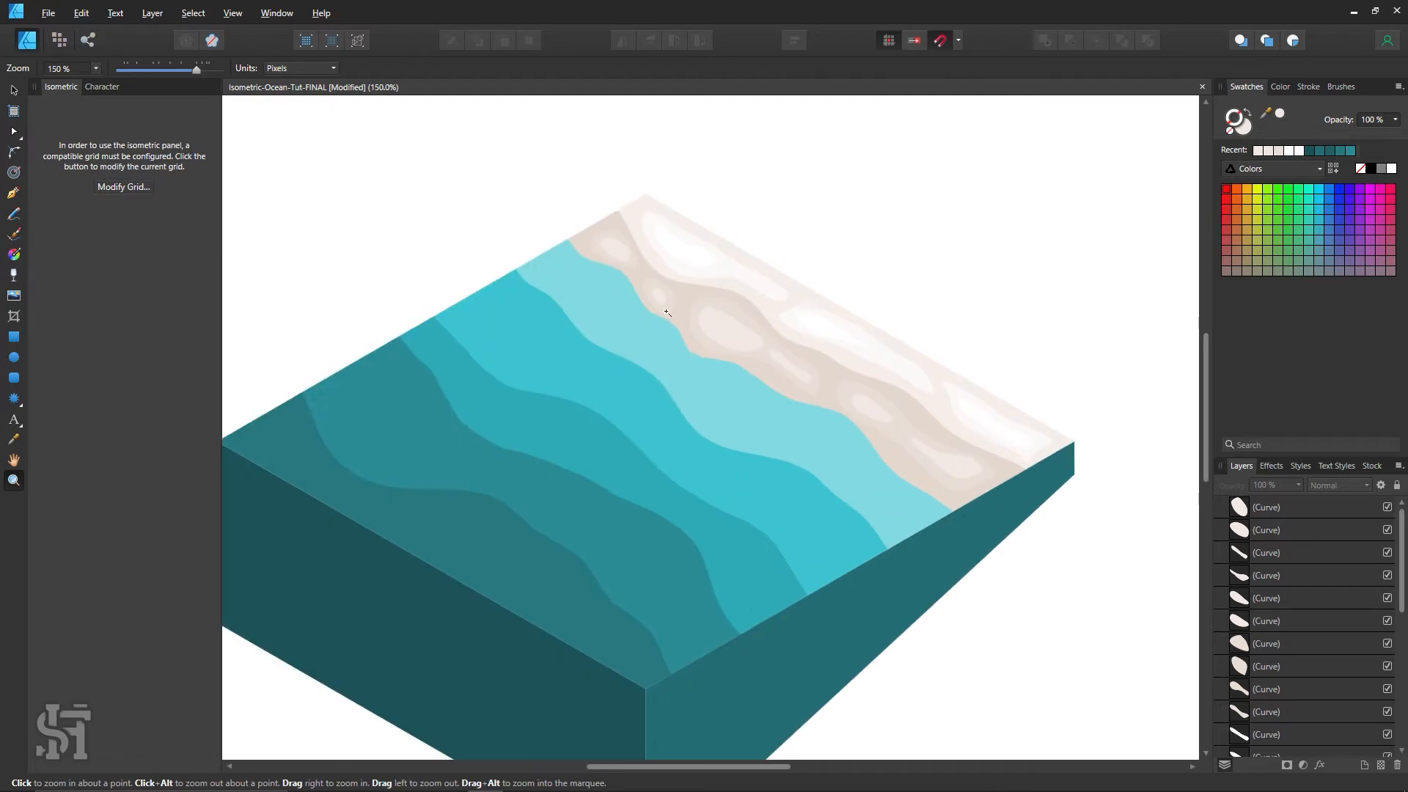
click(16, 91)
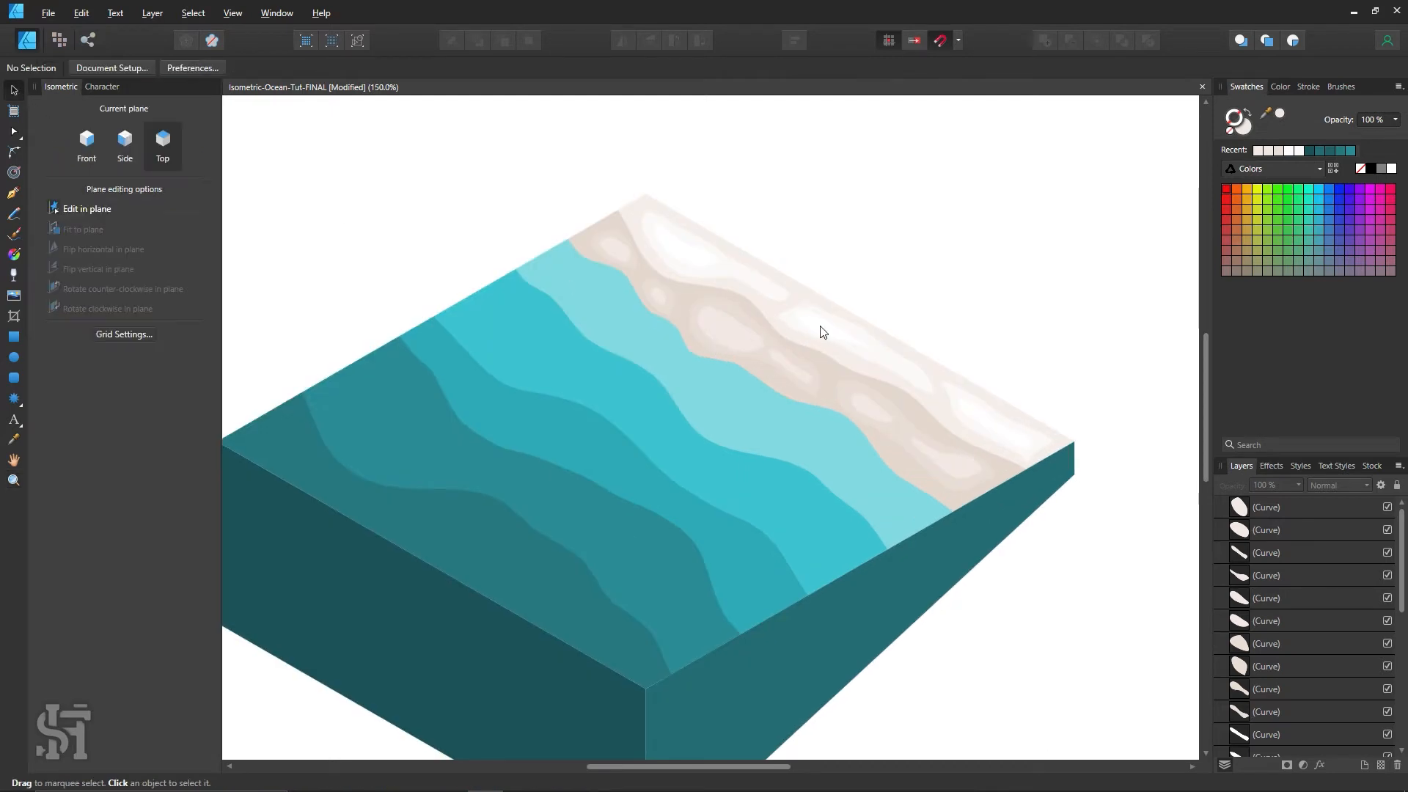
scroll(789, 387, down, 1)
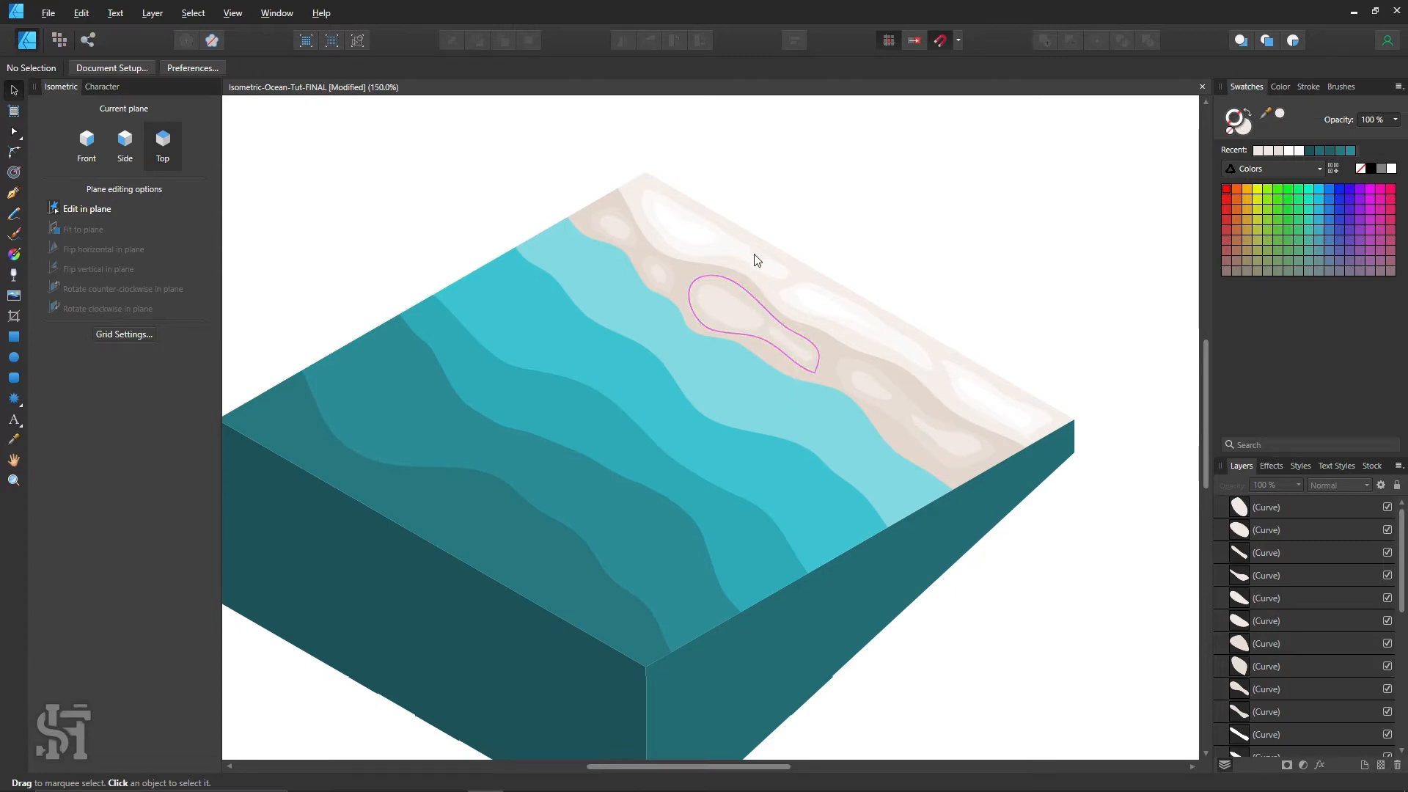
Place a copy of an off-white beach patch on the turquoise water and rotate it to follow the wave bands.
drag(903, 352, 886, 486)
drag(823, 438, 633, 389)
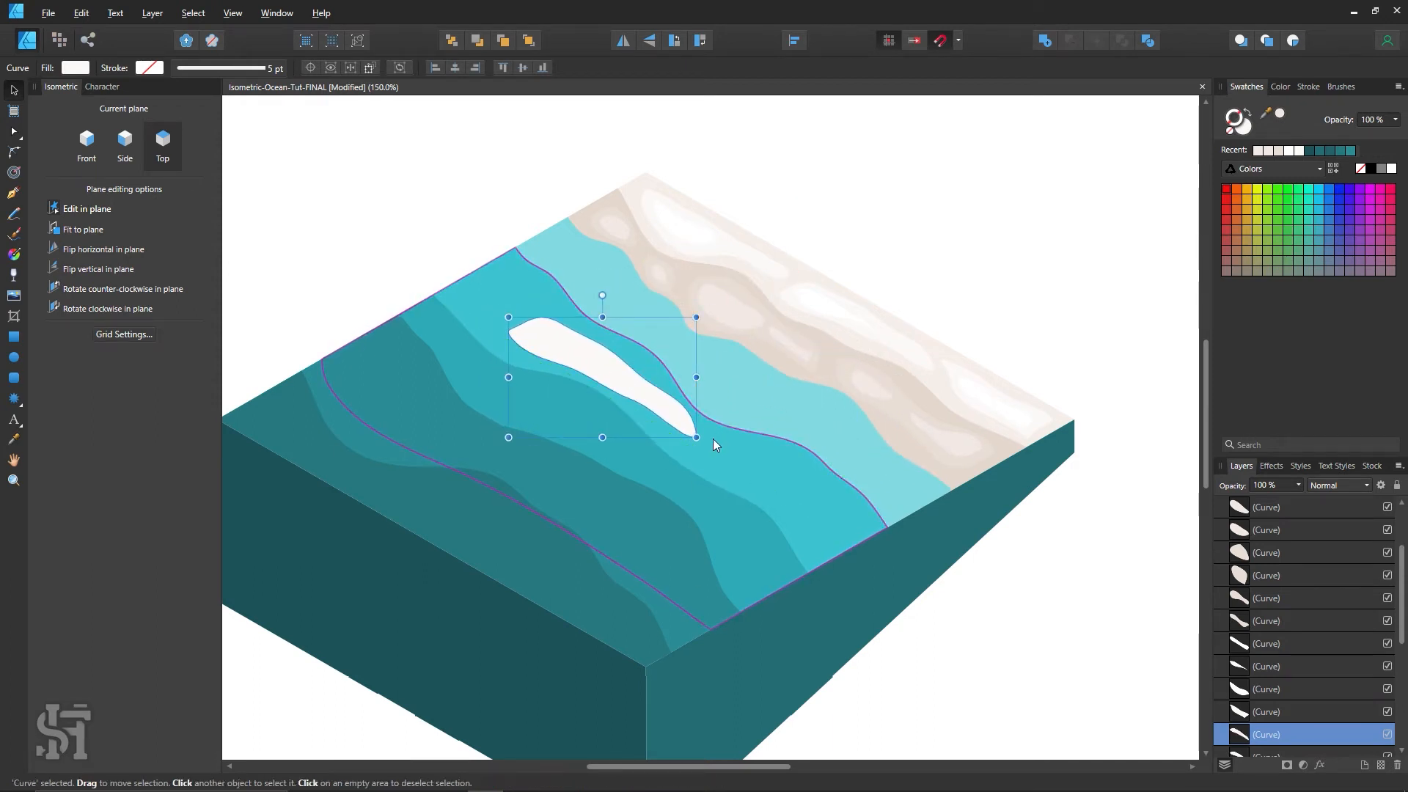
drag(701, 445, 707, 453)
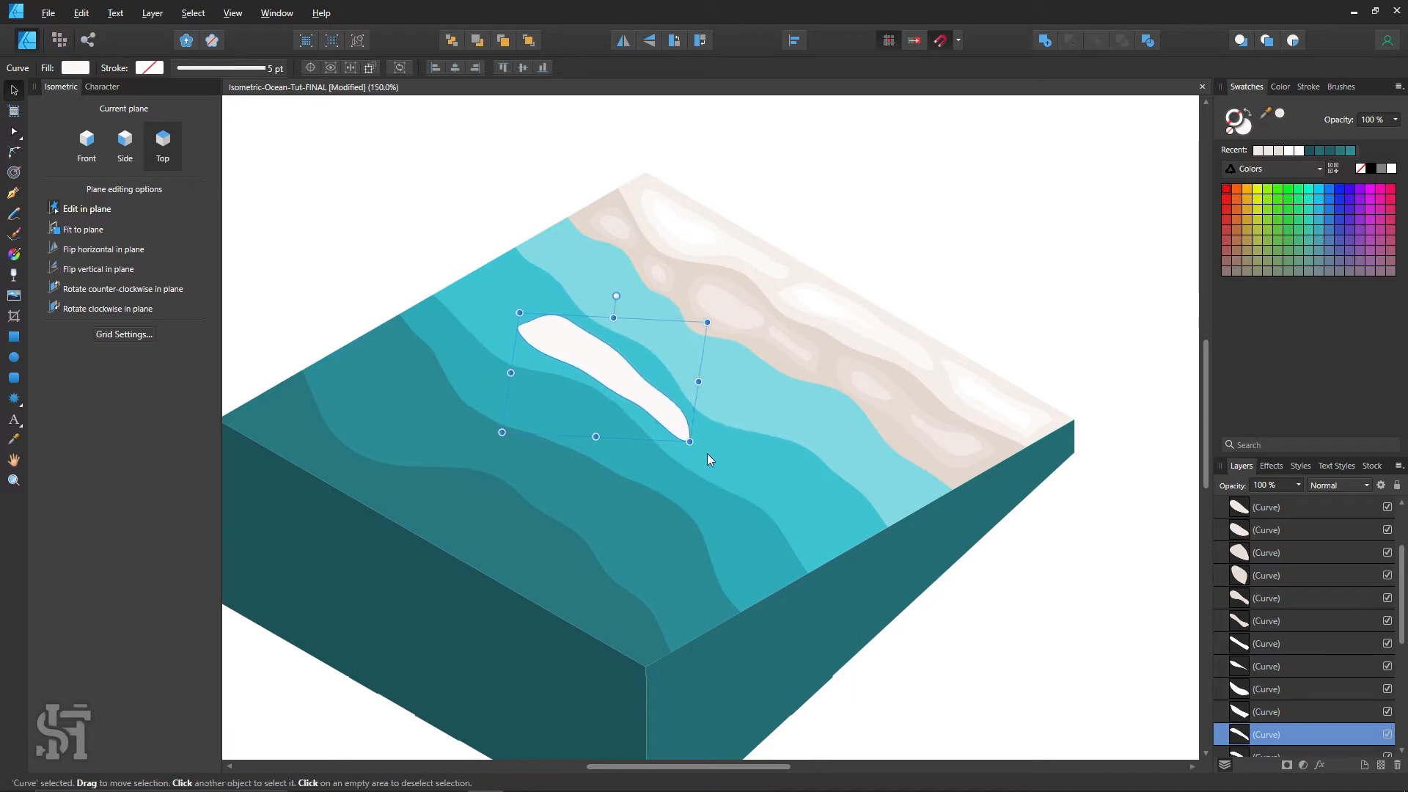
mouse_move(647, 397)
mouse_down()
mouse_move(636, 437)
mouse_move(655, 447)
mouse_move(659, 477)
mouse_move(611, 526)
mouse_move(461, 440)
mouse_move(645, 366)
mouse_move(637, 399)
mouse_up()
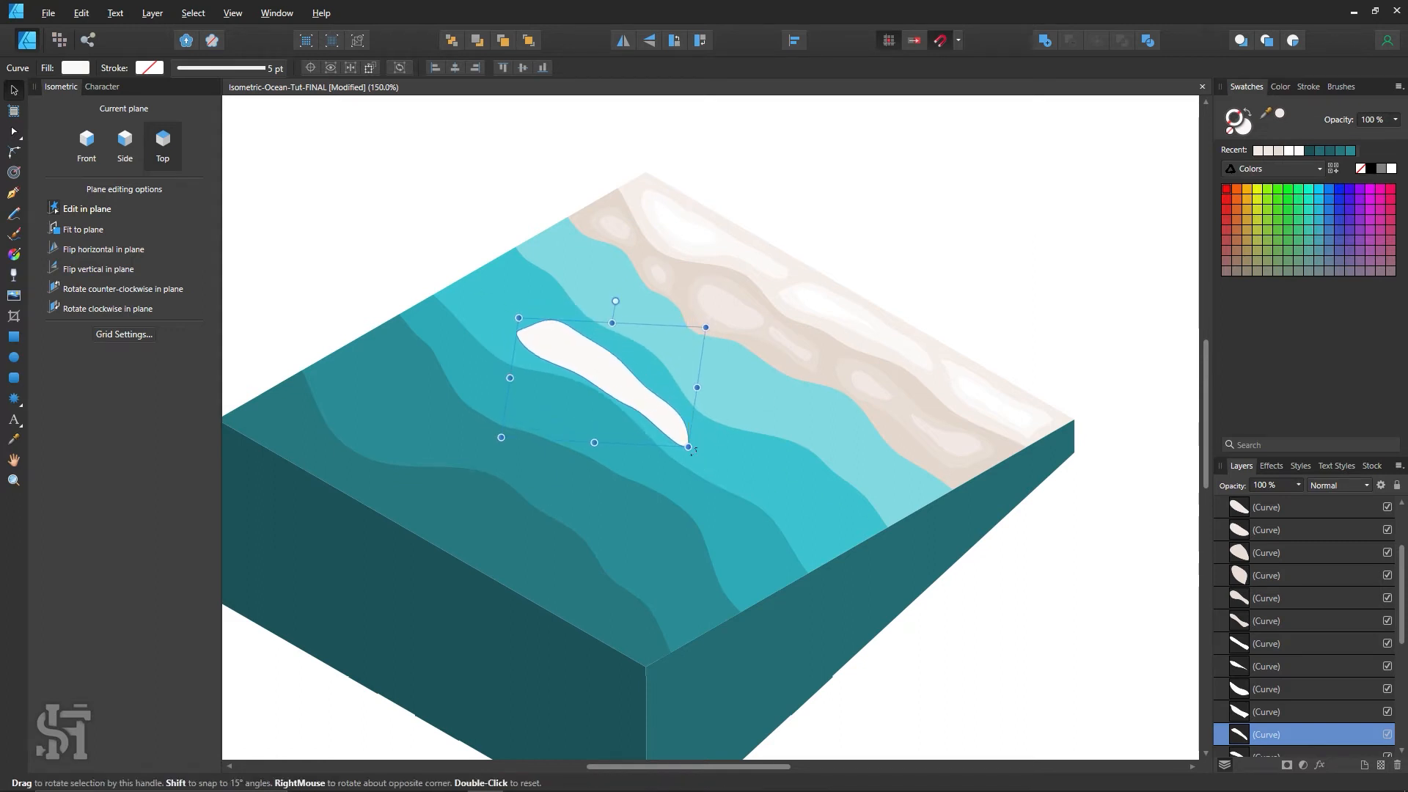
drag(694, 452, 671, 438)
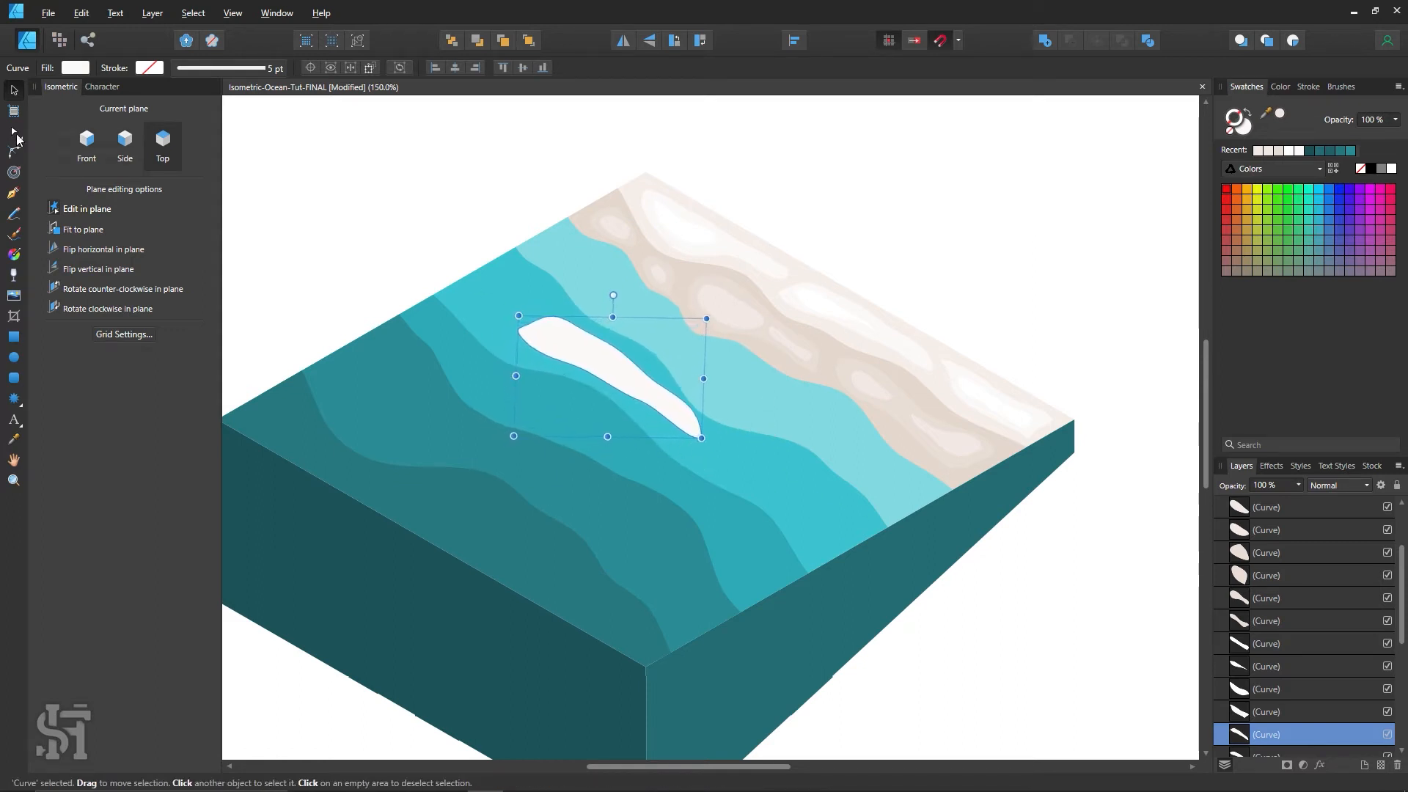
Widen the broad upper end of the off-white patch on the turquoise water by moving its edge nodes outward.
click(18, 139)
click(77, 132)
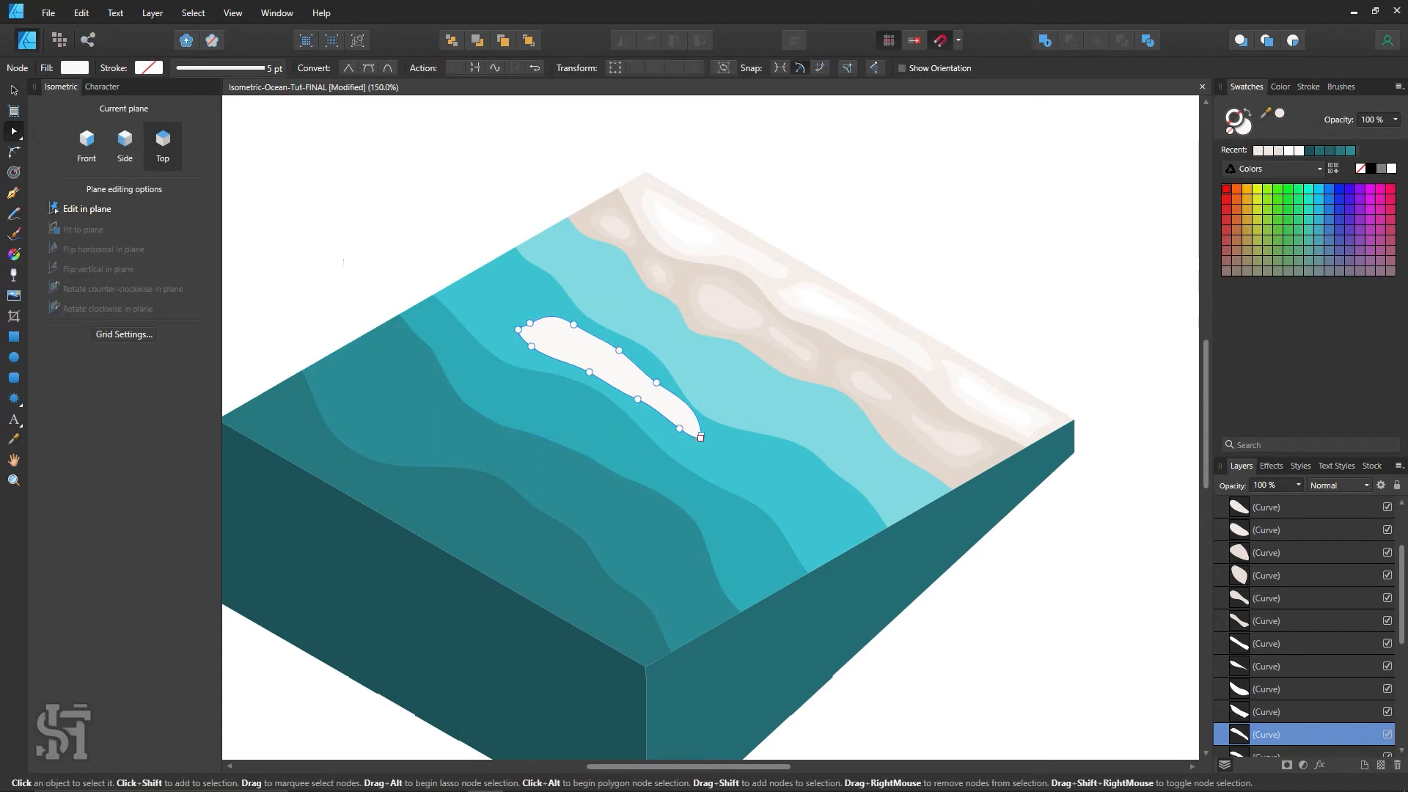
drag(531, 346, 517, 355)
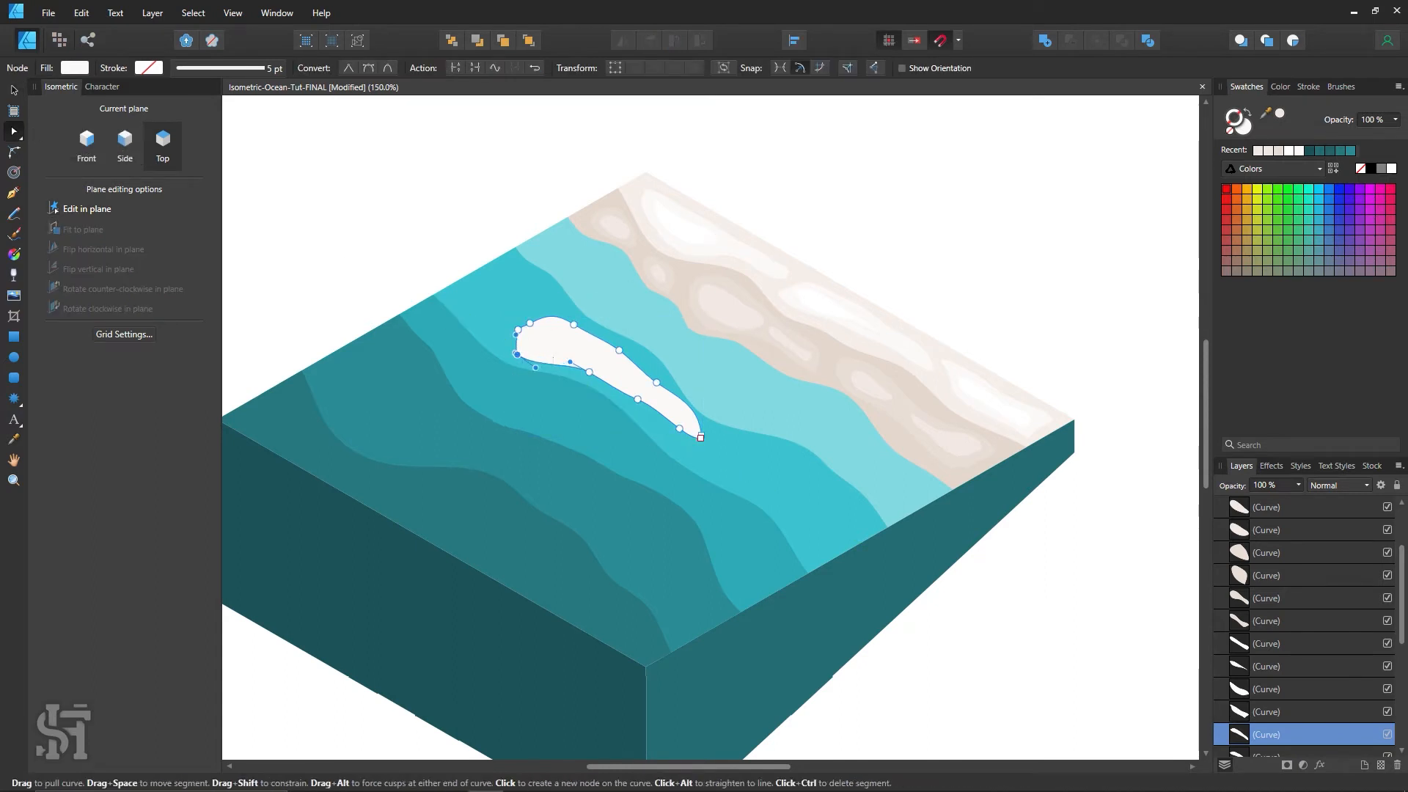
key(Escape)
click(527, 336)
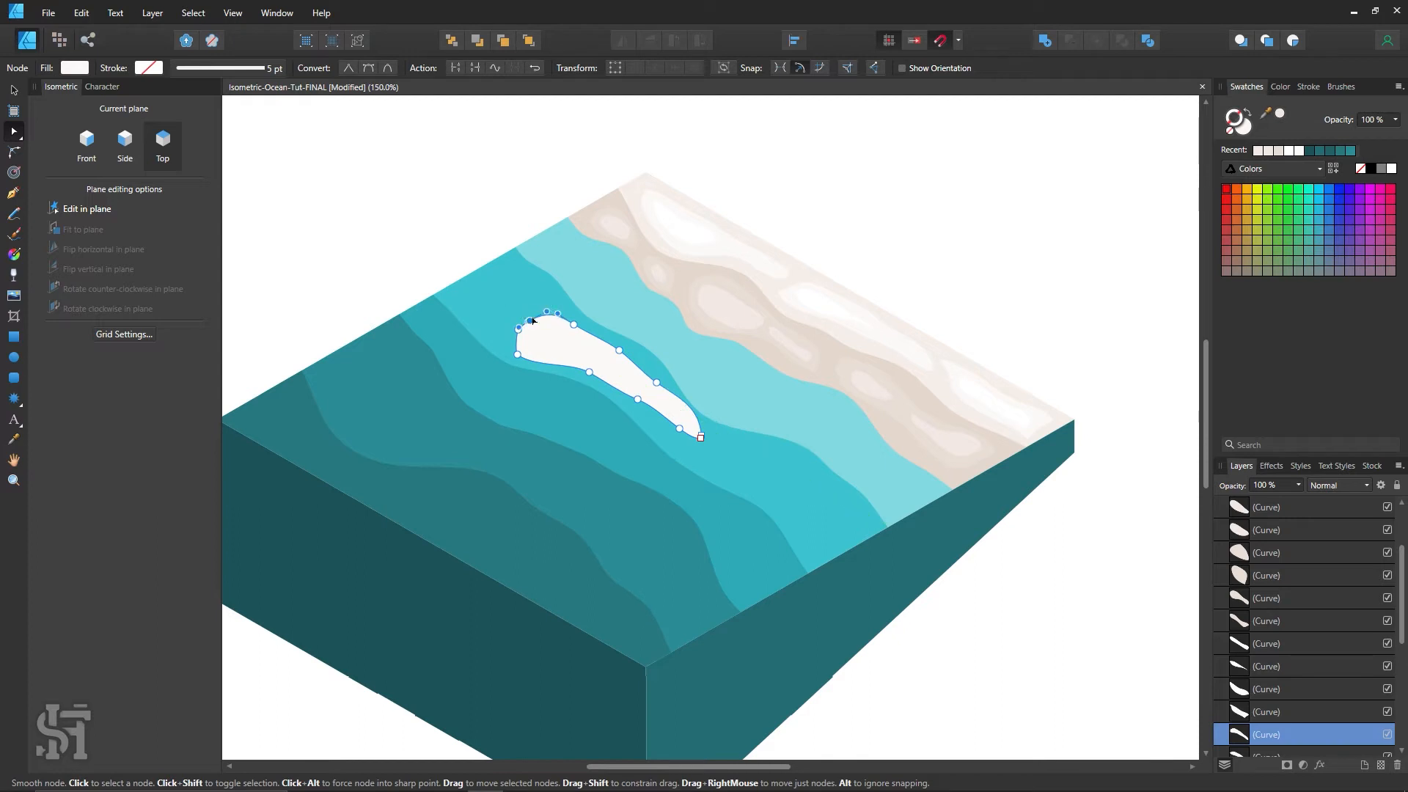
key(Escape)
Shift the two nodes at the narrow tip of the off-white patch down and to the left, away from the aqua band.
click(698, 433)
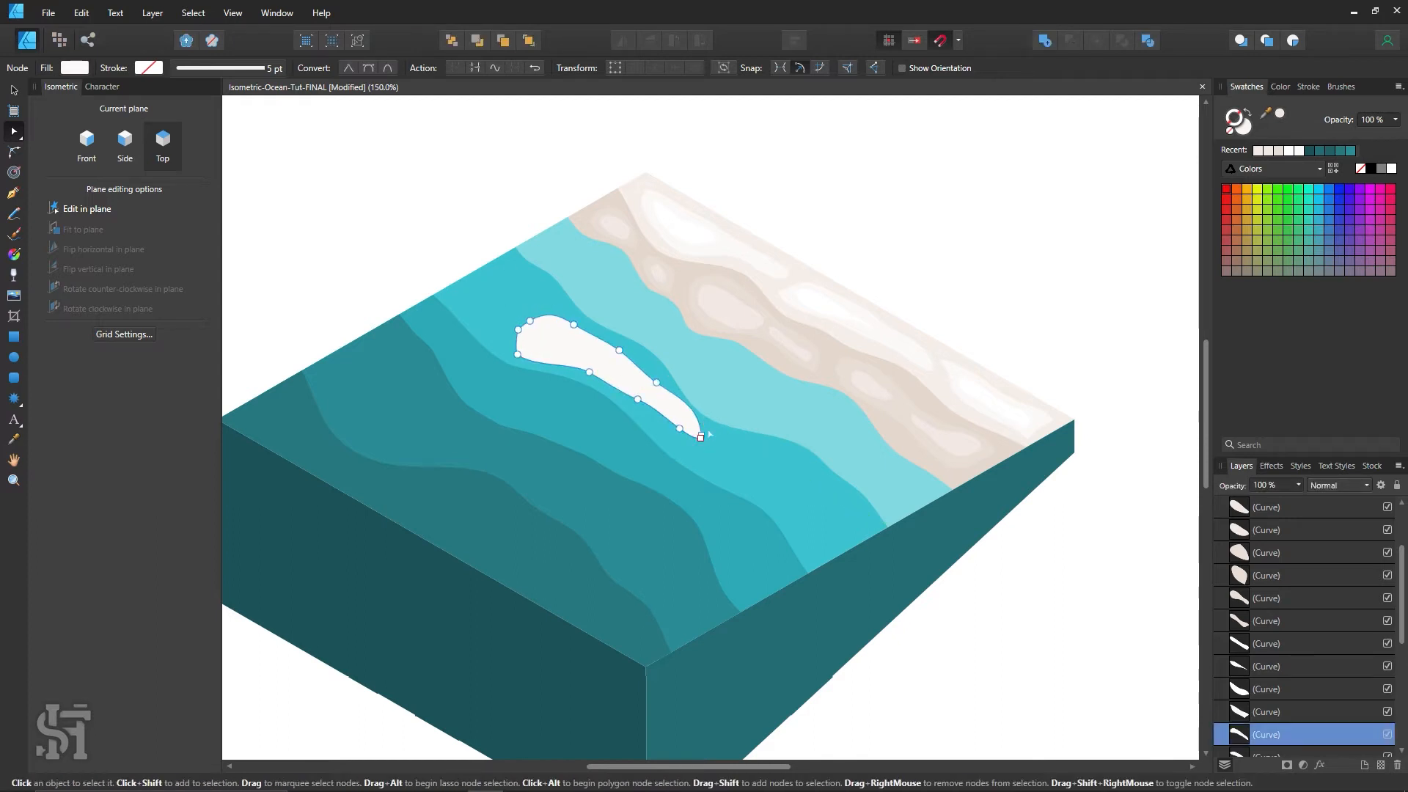
drag(926, 642, 668, 424)
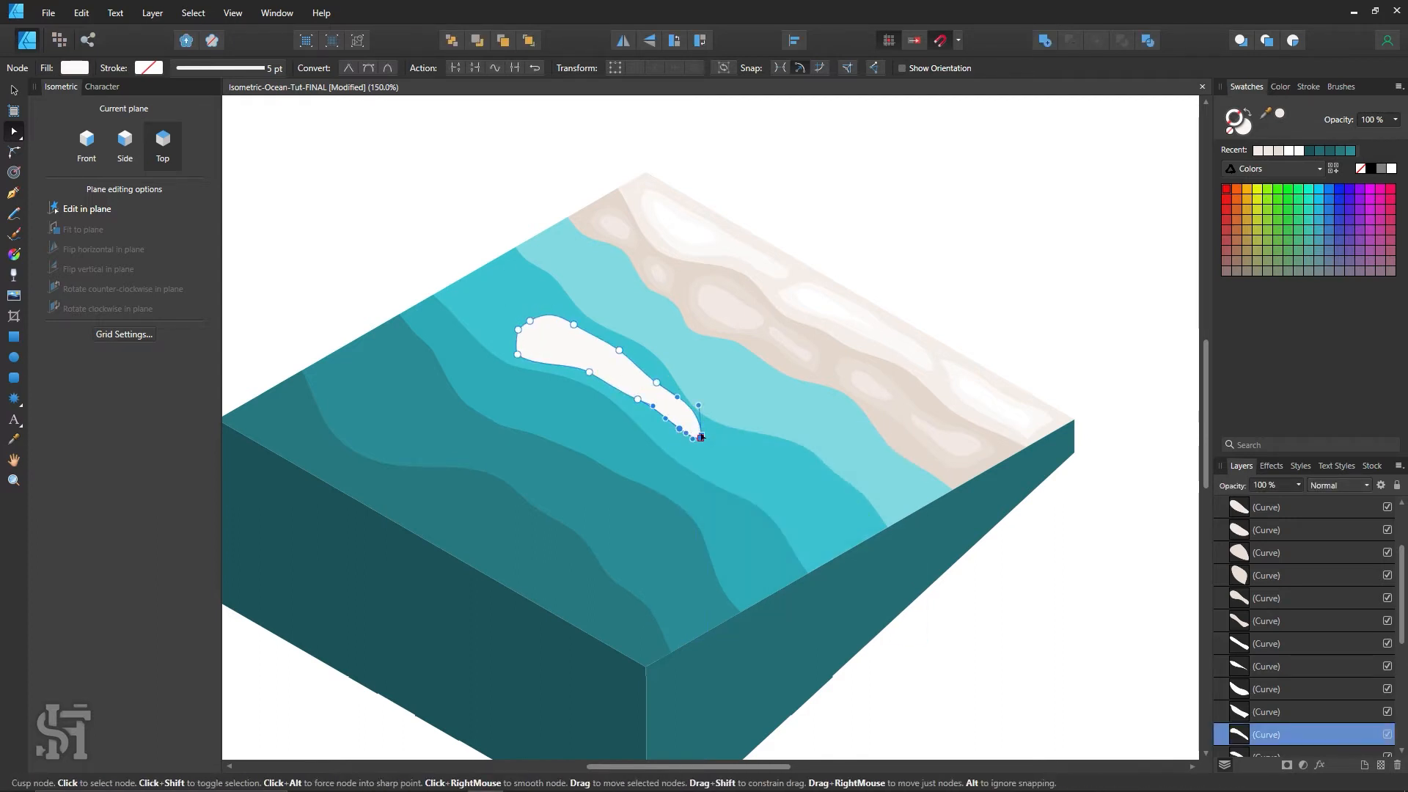
key(Down)
key(Down)
key(Down)
key(Down)
key(Left)
key(Left)
key(Left)
key(Left)
Smooth the off-white patch by nudging its middle lower-edge node, check the rounded end's node, and deselect the patch.
click(637, 400)
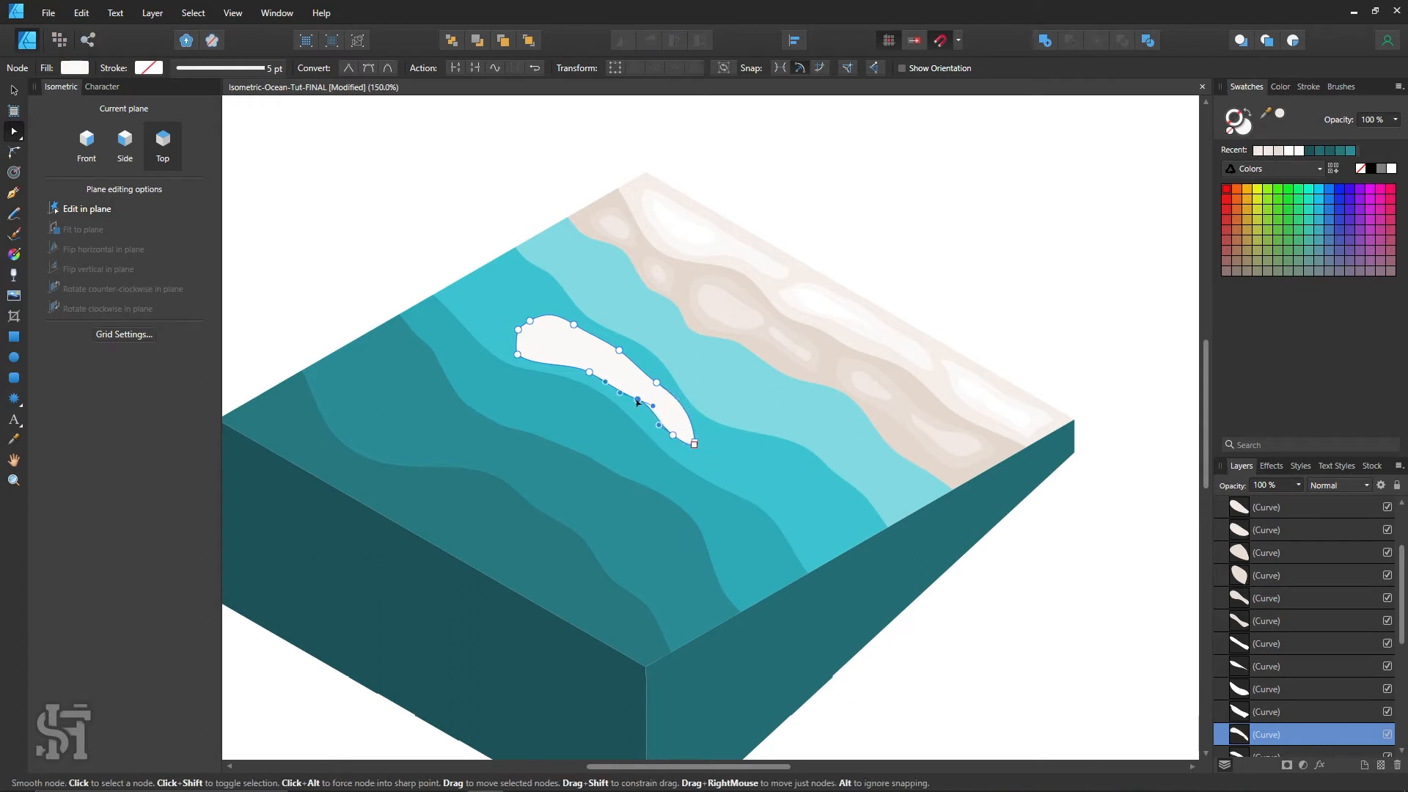
key(Down)
key(Down)
key(Left)
key(Left)
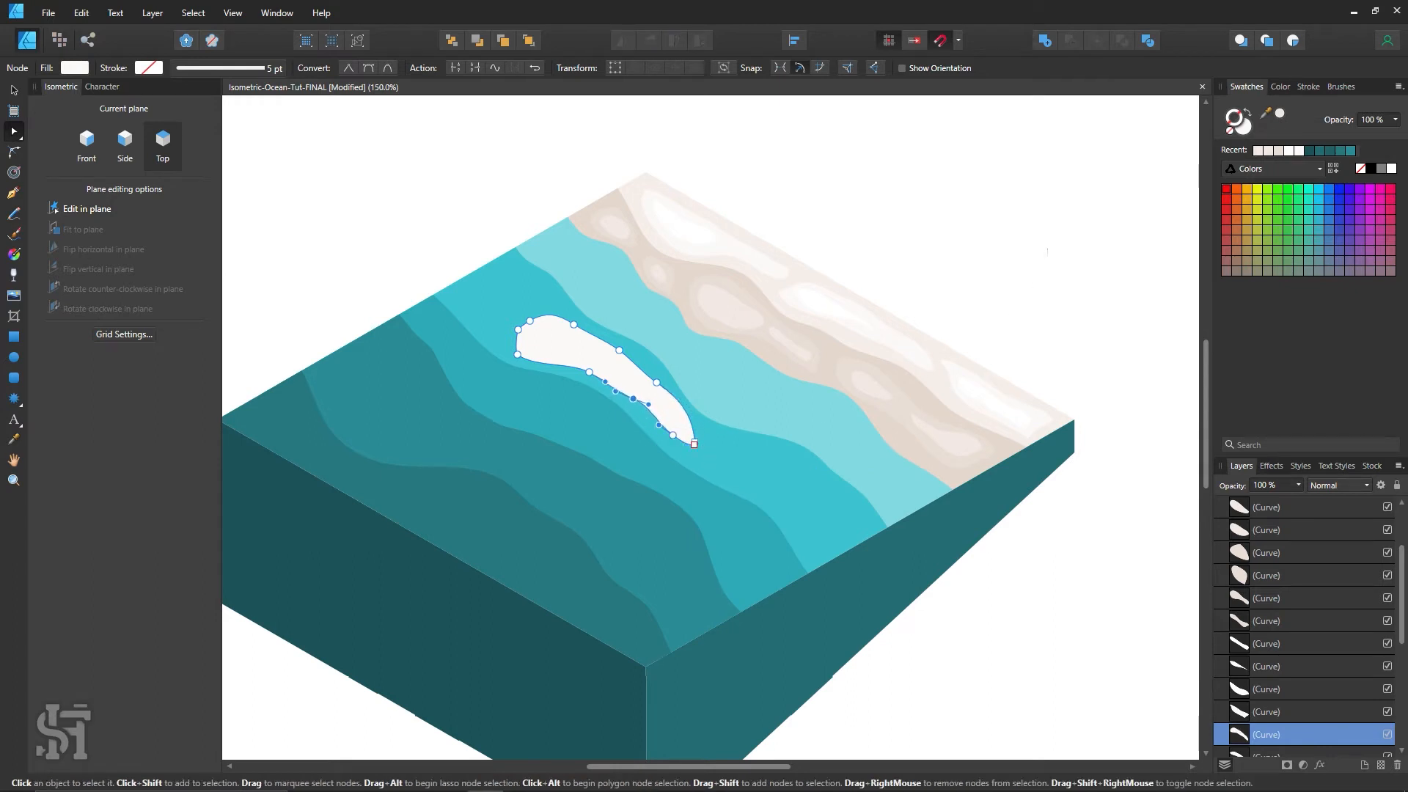
key(ctrl+d)
click(519, 330)
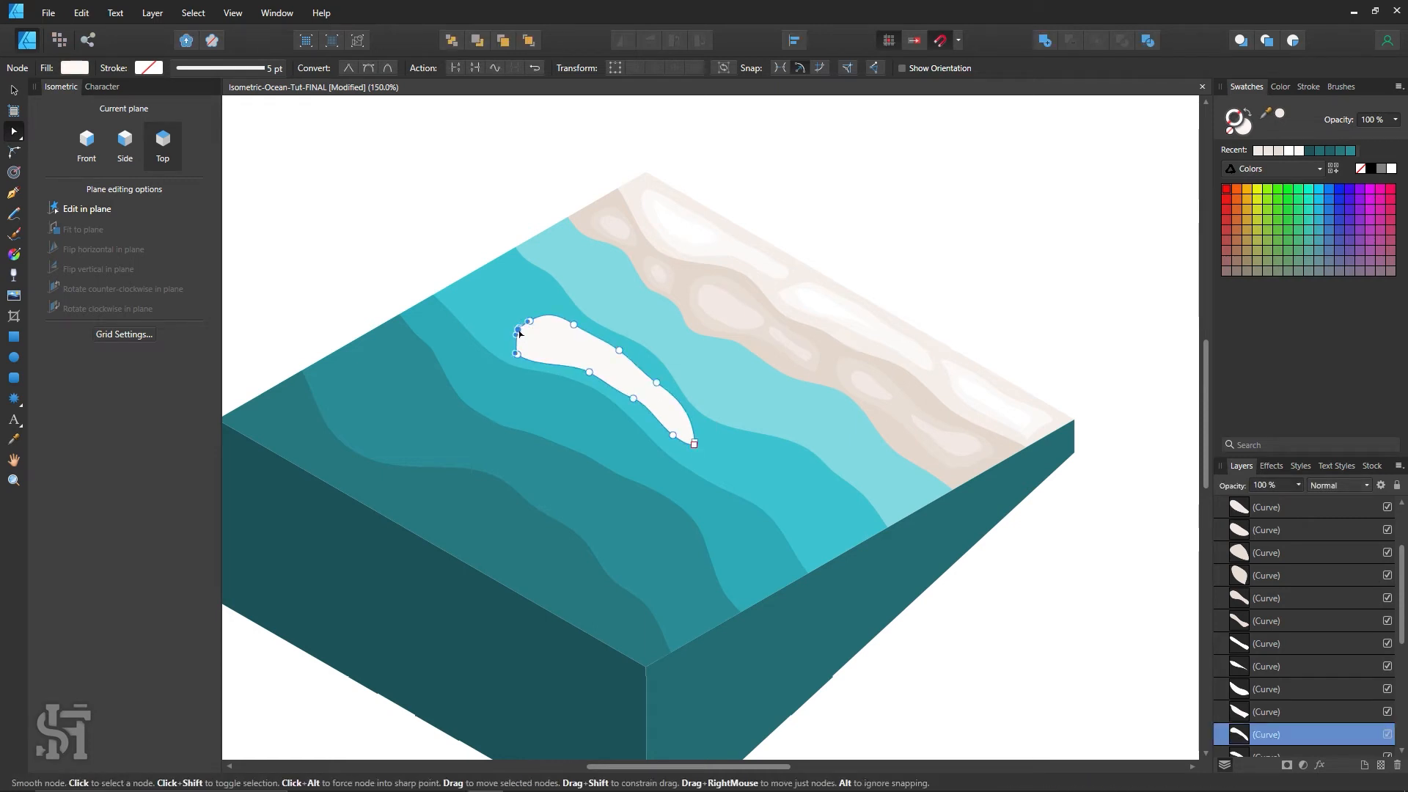
key(ctrl+d)
Place a copy of the pinkish beige oval highlight in the patch's broad end and rotate it to follow the patch.
click(13, 90)
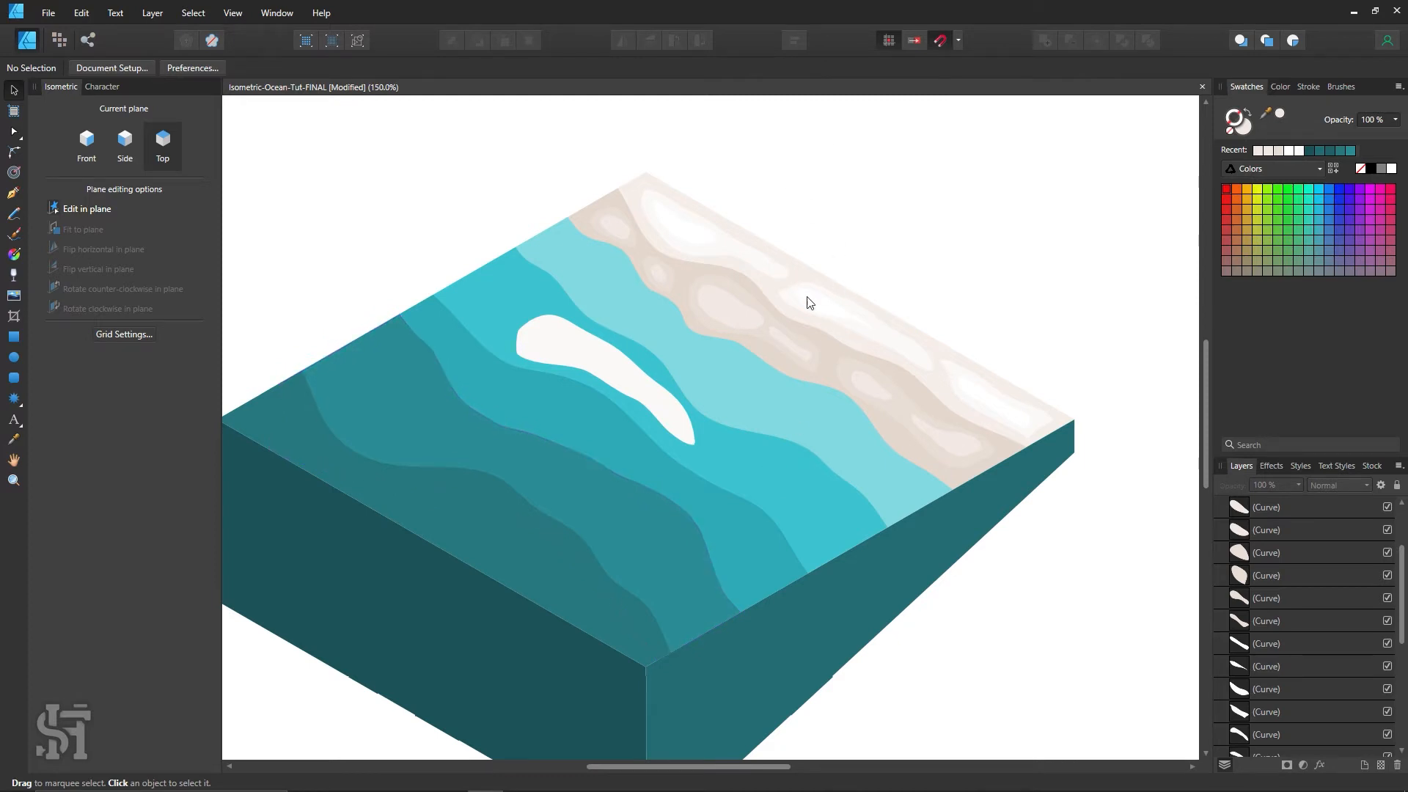
click(736, 313)
drag(736, 313, 582, 354)
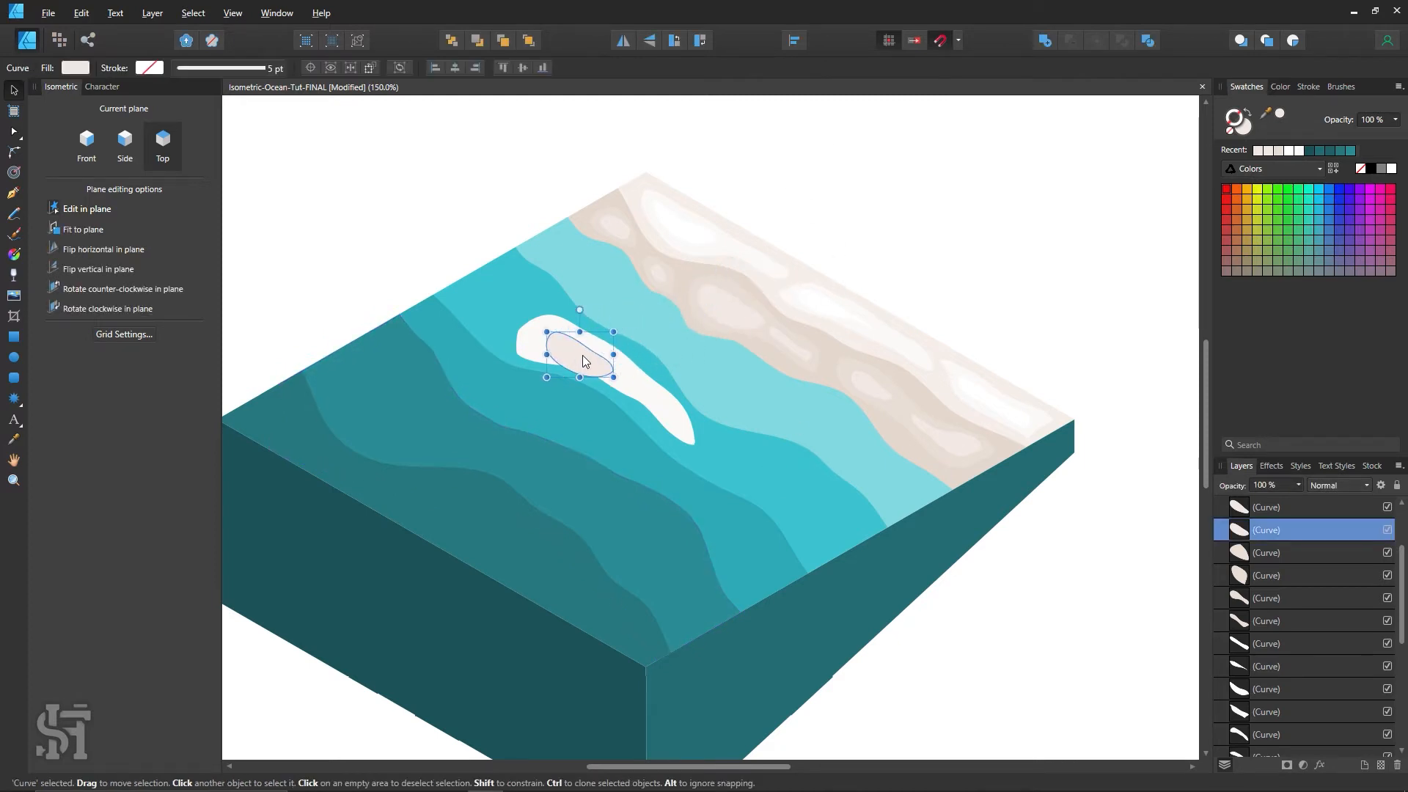
click(610, 380)
click(564, 337)
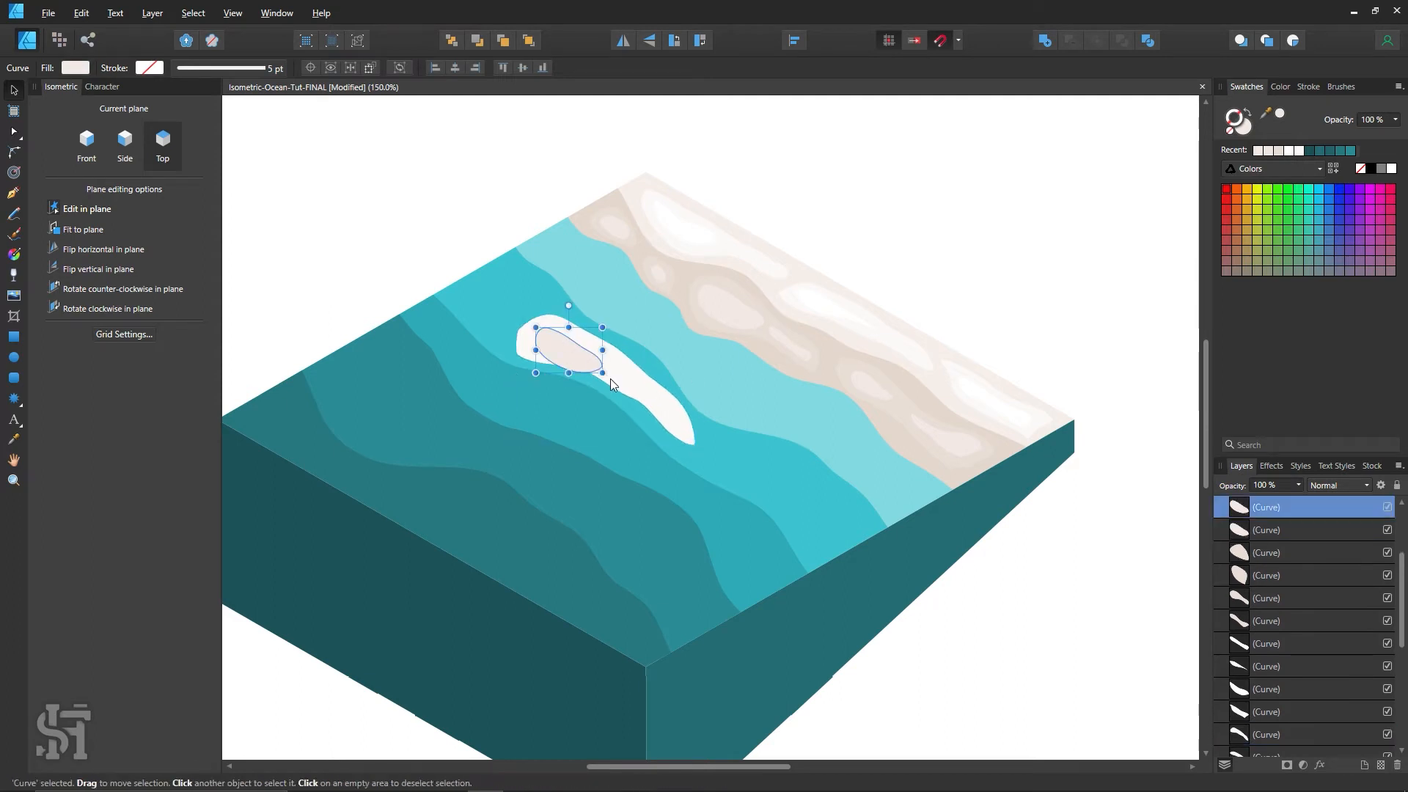
drag(607, 376, 638, 387)
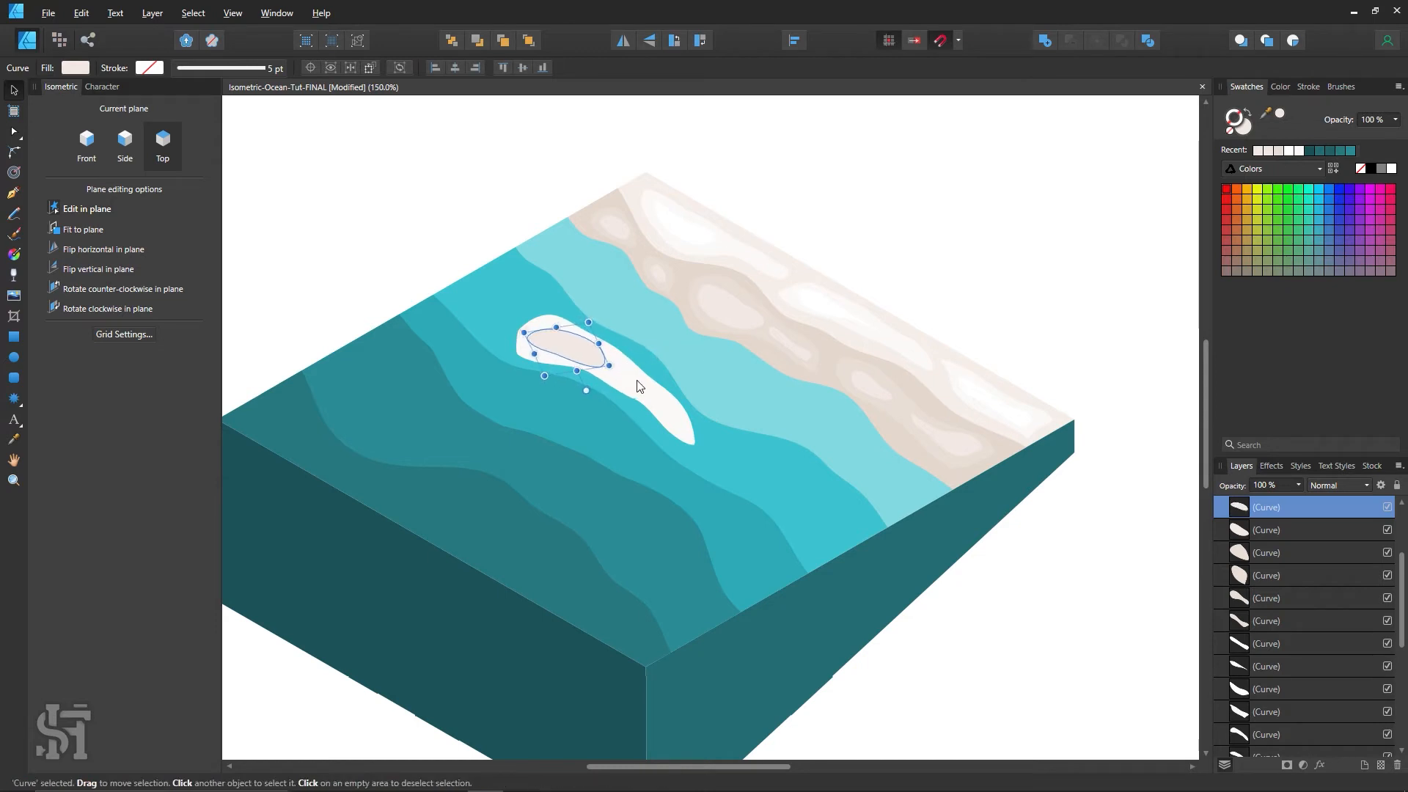
Try filling the off-white patch with the pale aqua sampled from the shallow water band, without a stroke.
click(638, 386)
key(i)
click(769, 403)
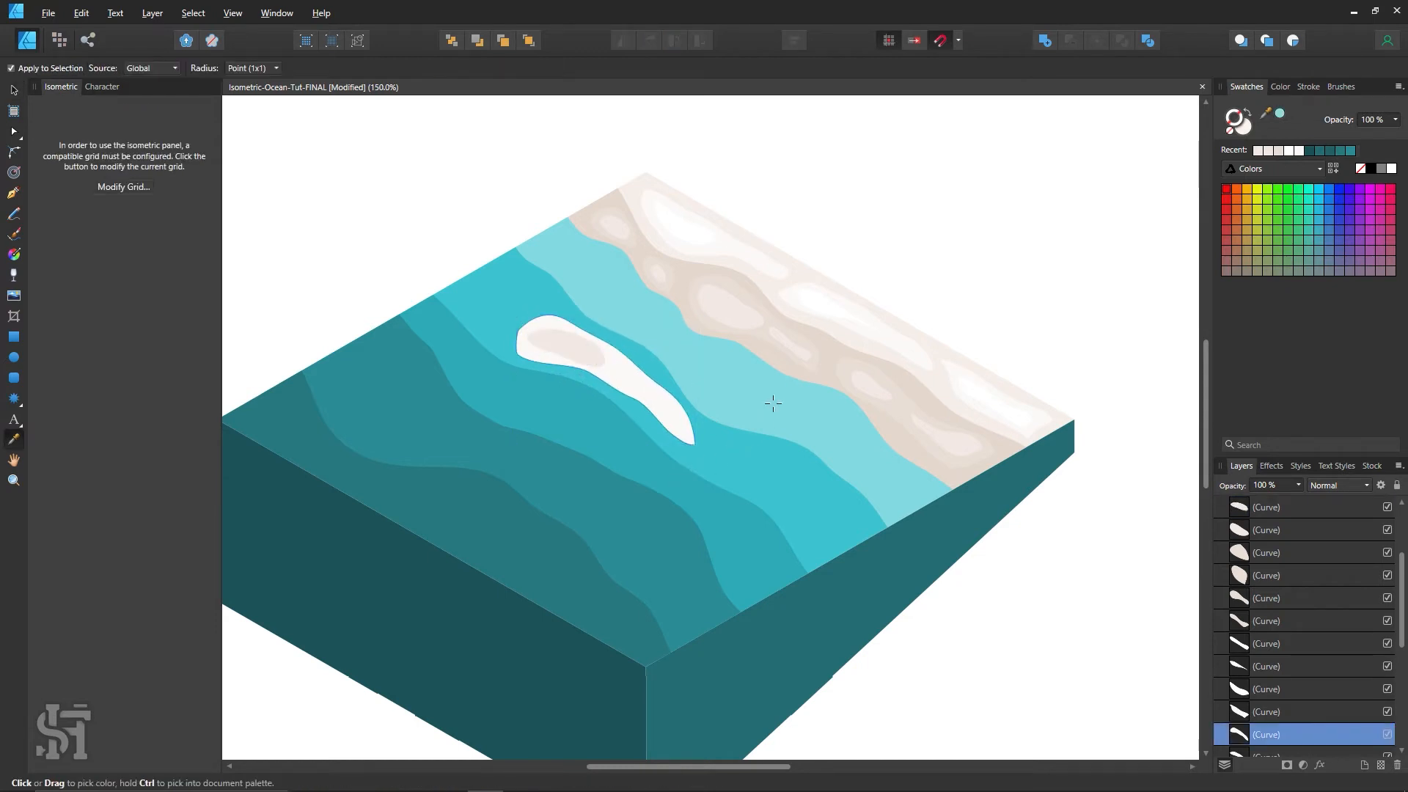
click(1247, 112)
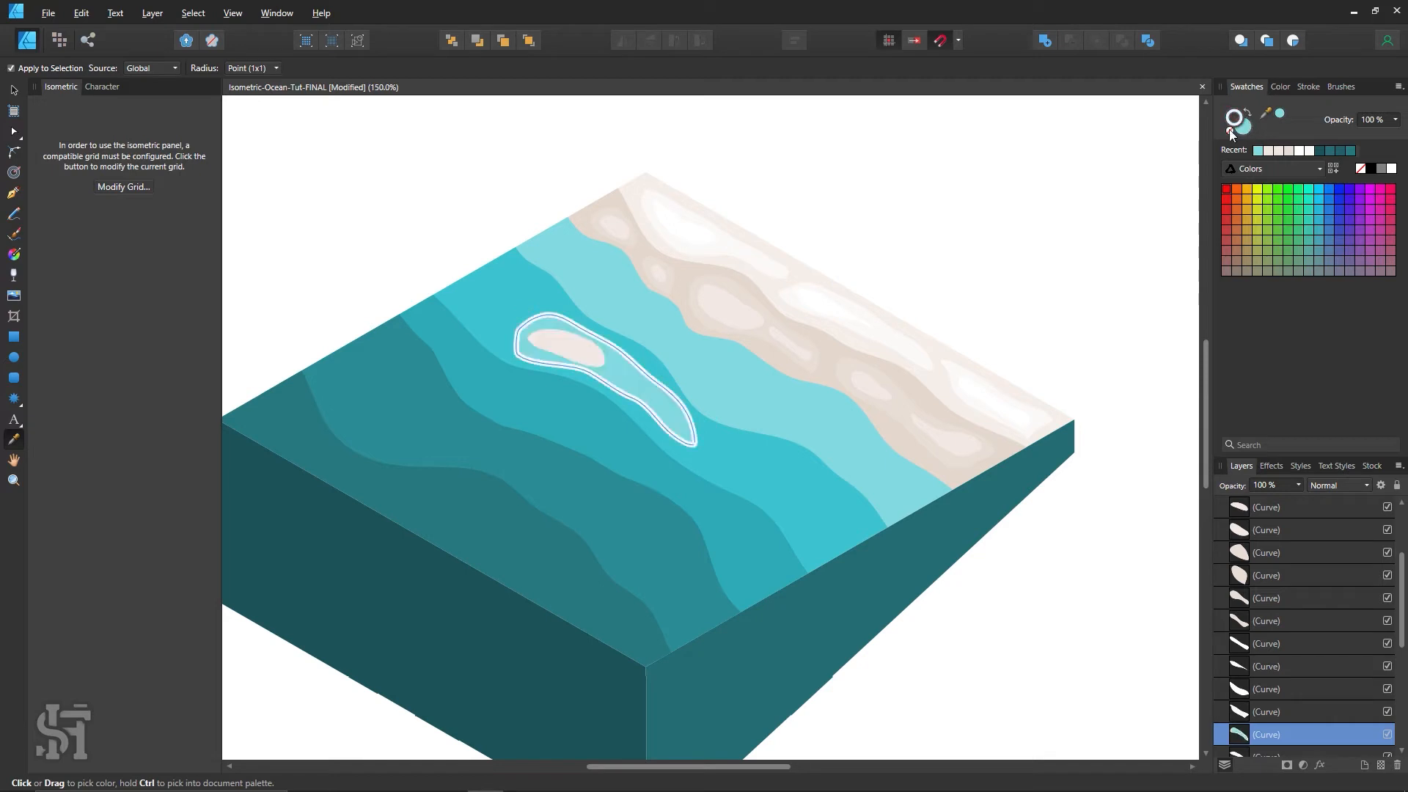
click(1232, 130)
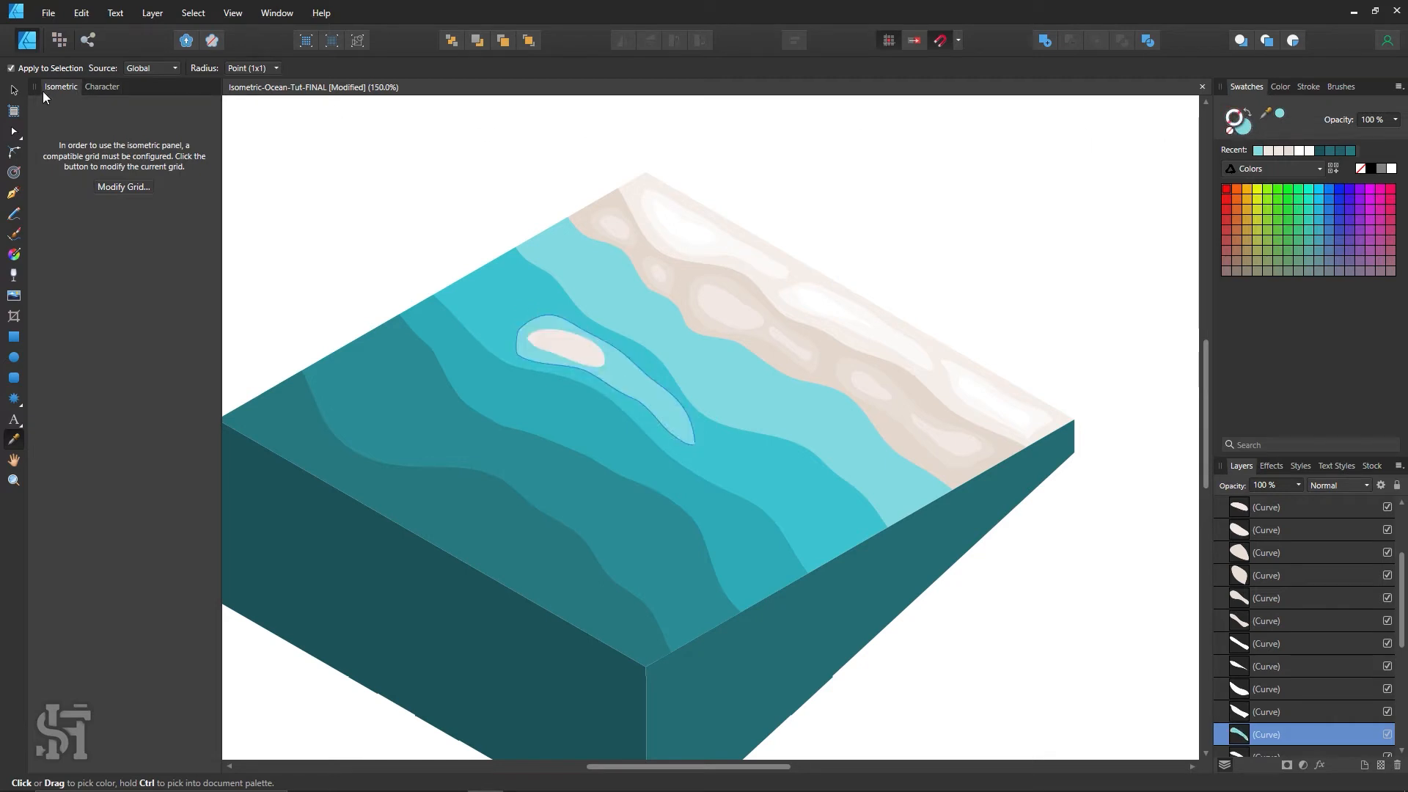
click(14, 90)
click(333, 145)
Fill the large water patch with the surrounding turquoise lightened to #56D0DB, without a stroke.
click(662, 404)
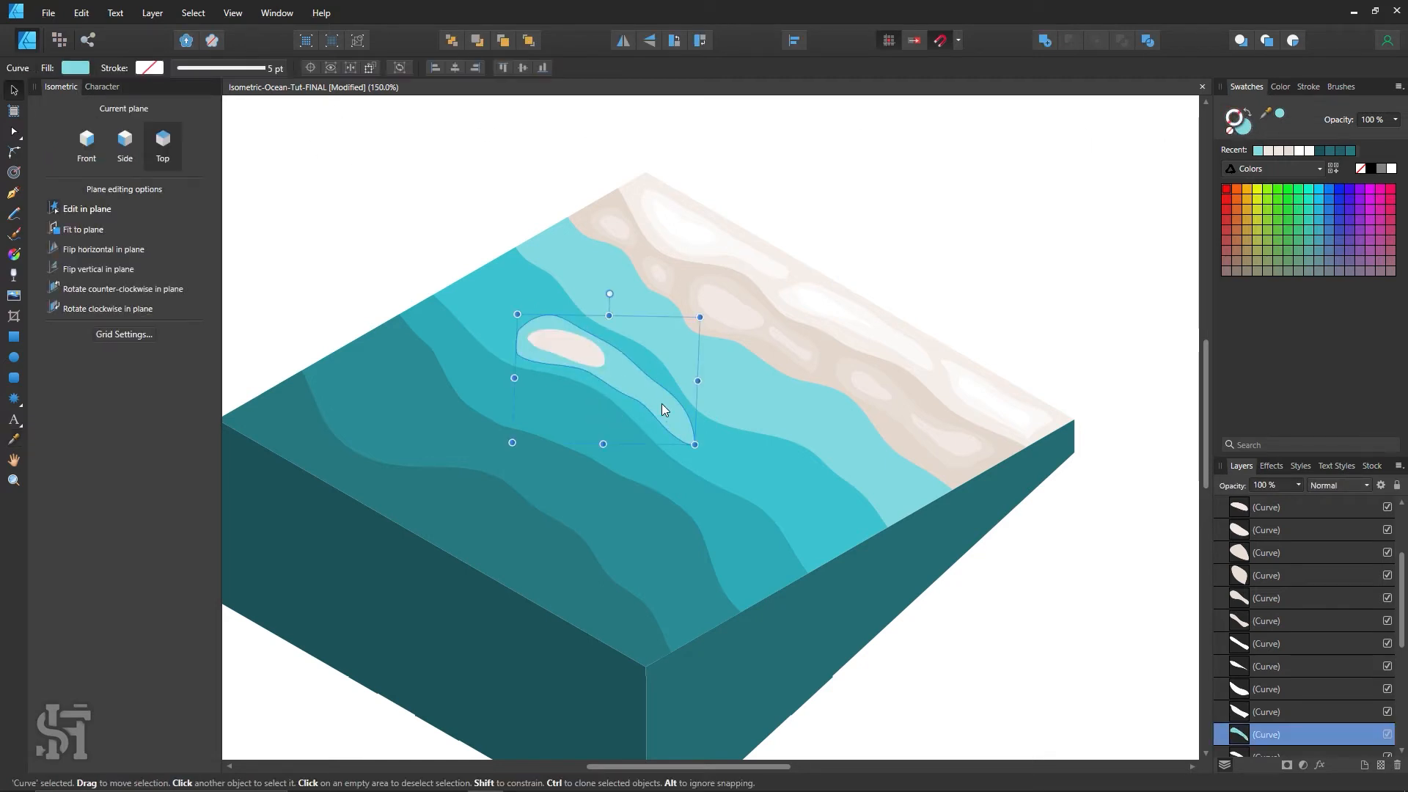
key(i)
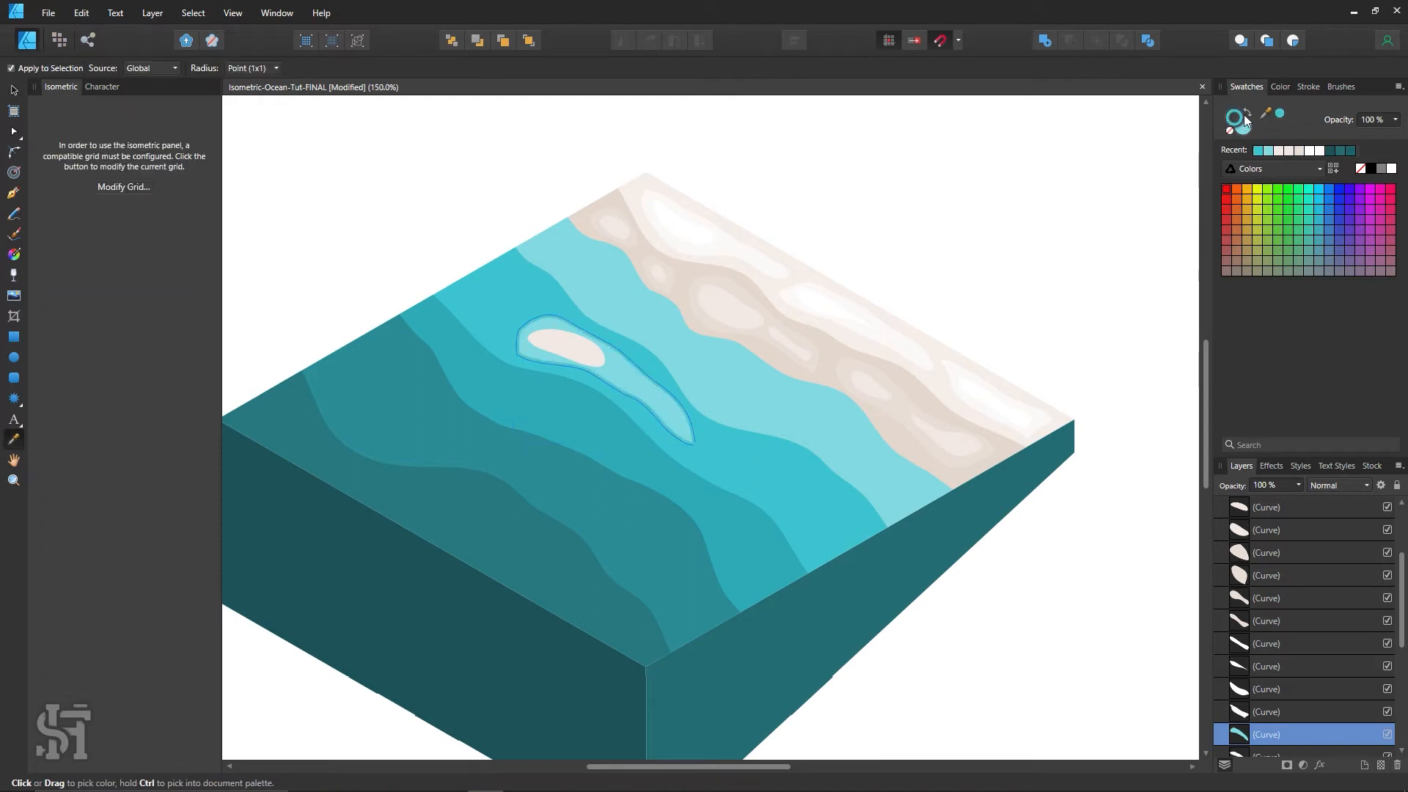
click(1247, 112)
click(1231, 130)
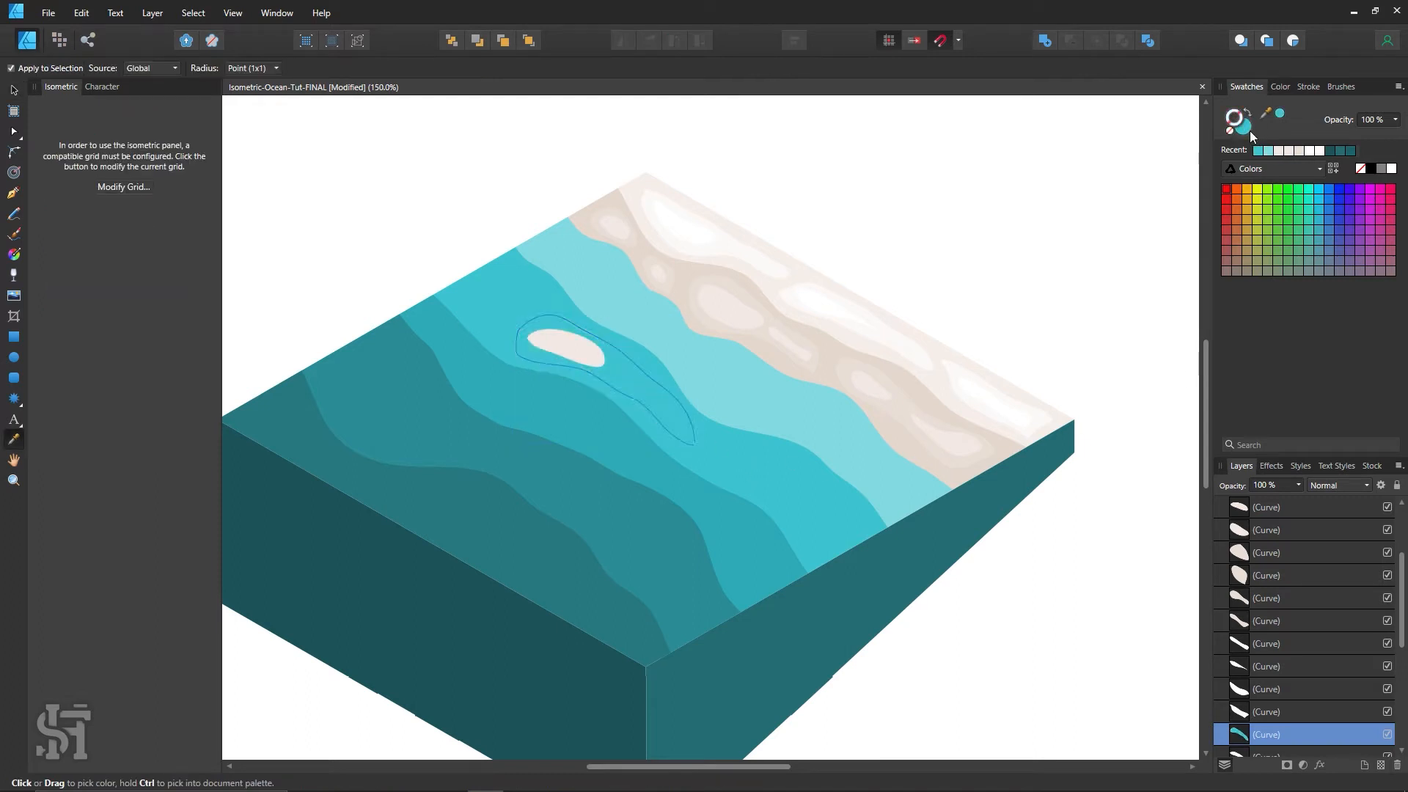
double_click(1241, 124)
drag(1141, 294, 1151, 272)
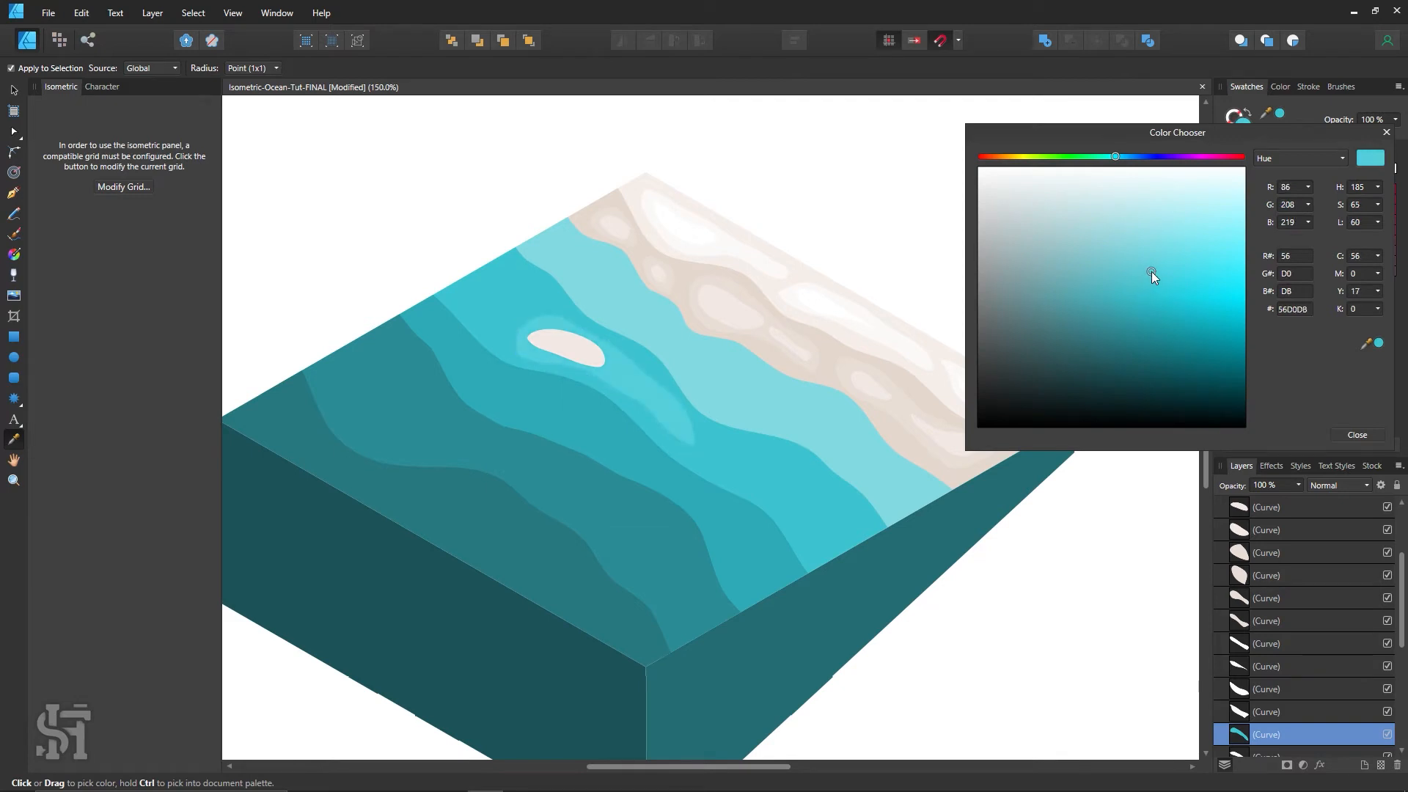
click(1357, 435)
click(14, 91)
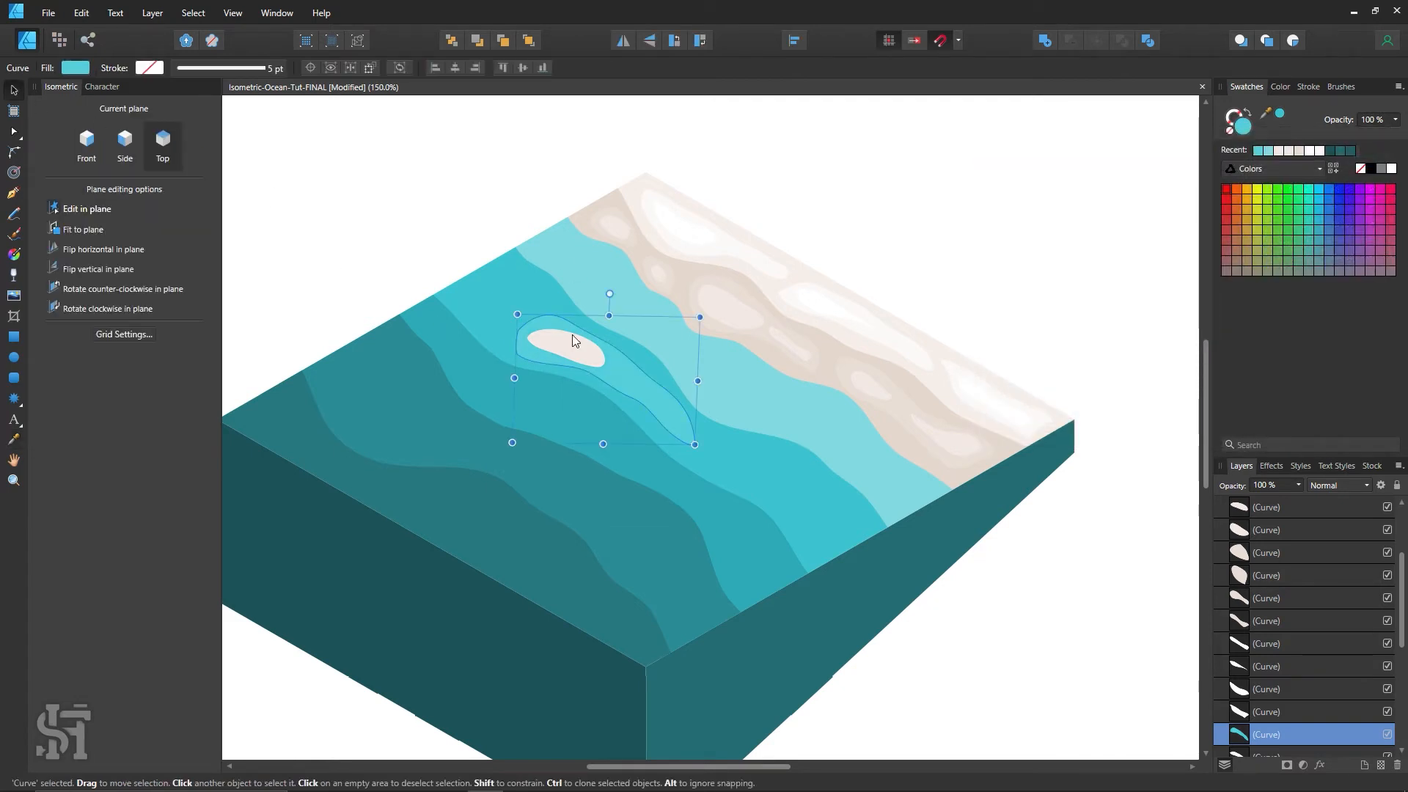
Fill the oval highlight with the large water patch's sampled colour, lightened to #74DAE4.
click(572, 336)
key(i)
click(659, 384)
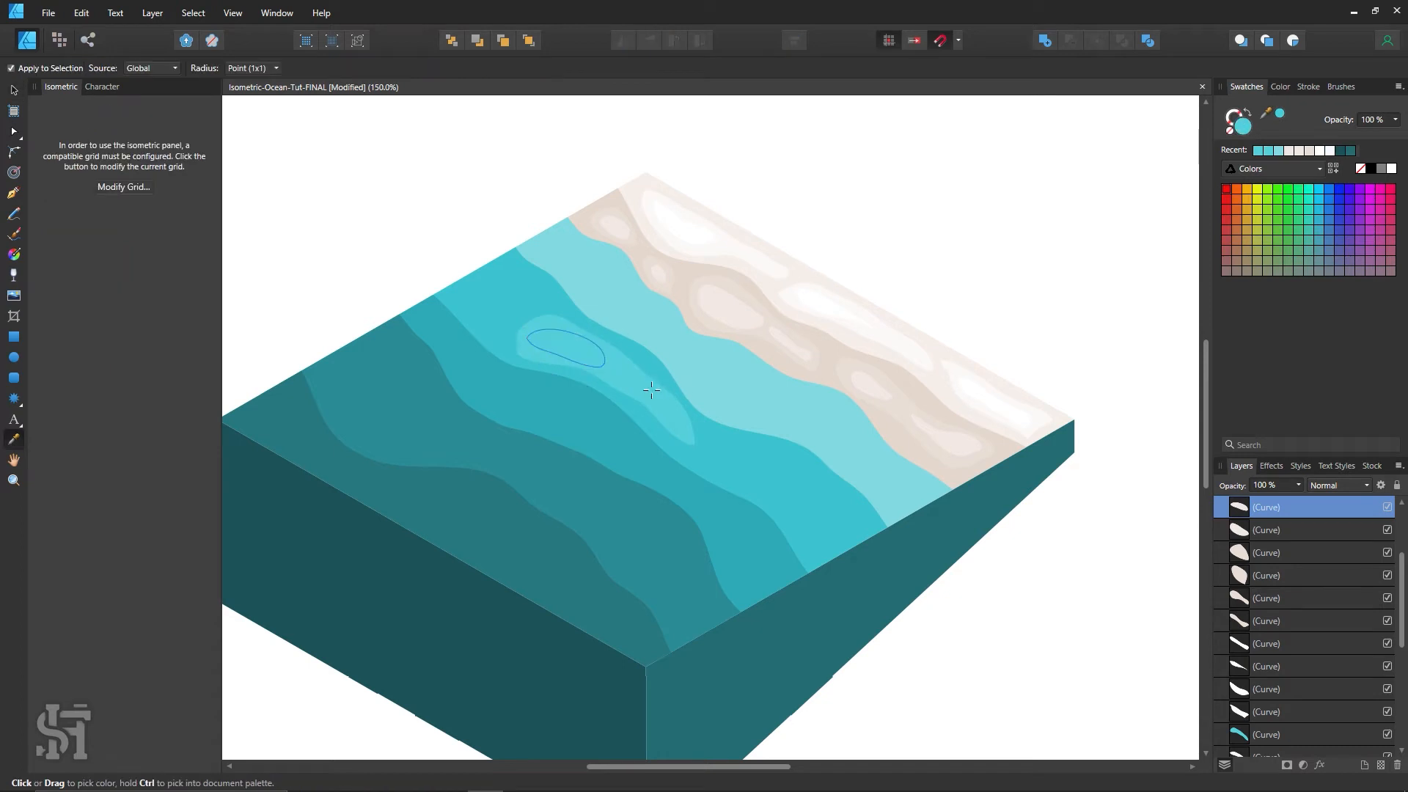
double_click(1242, 126)
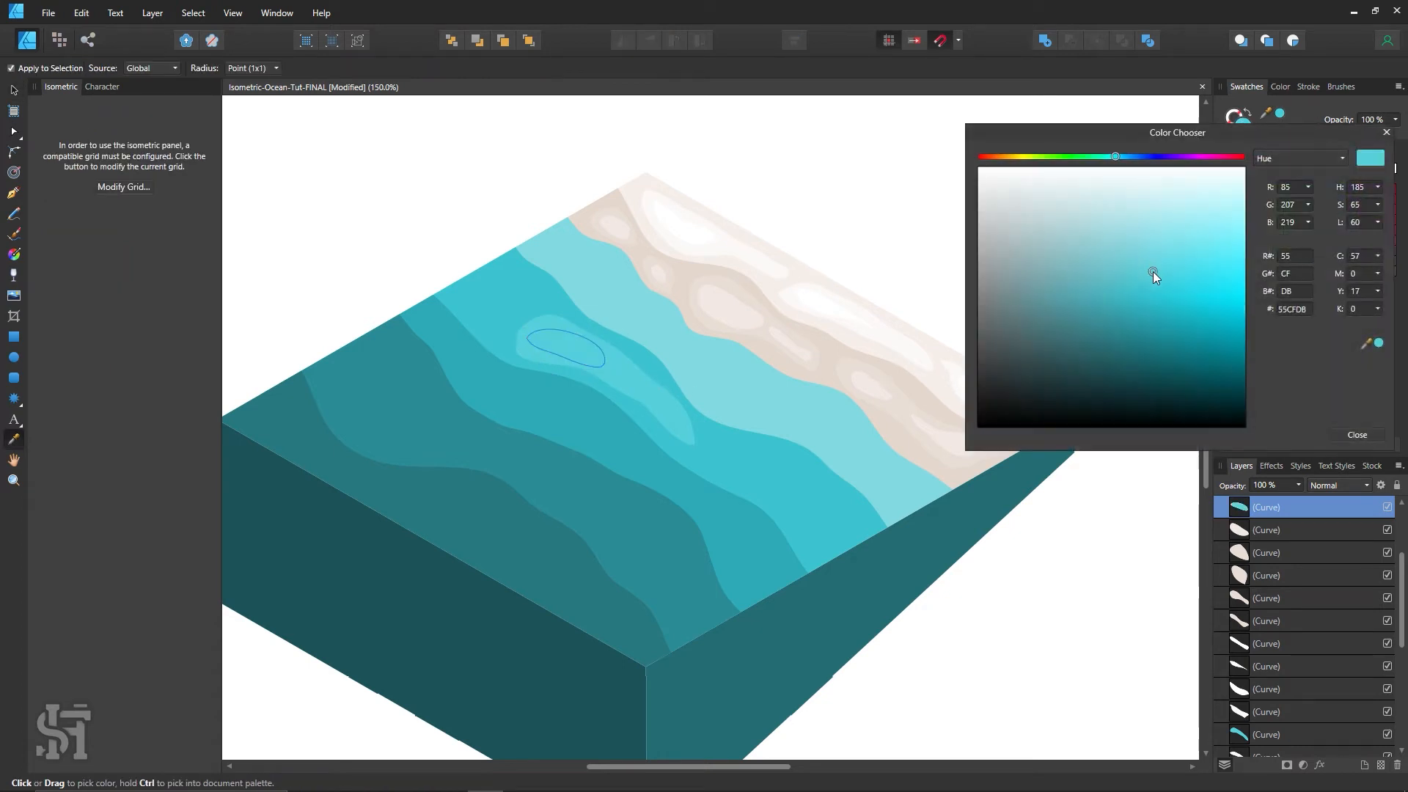
drag(1153, 271, 1157, 250)
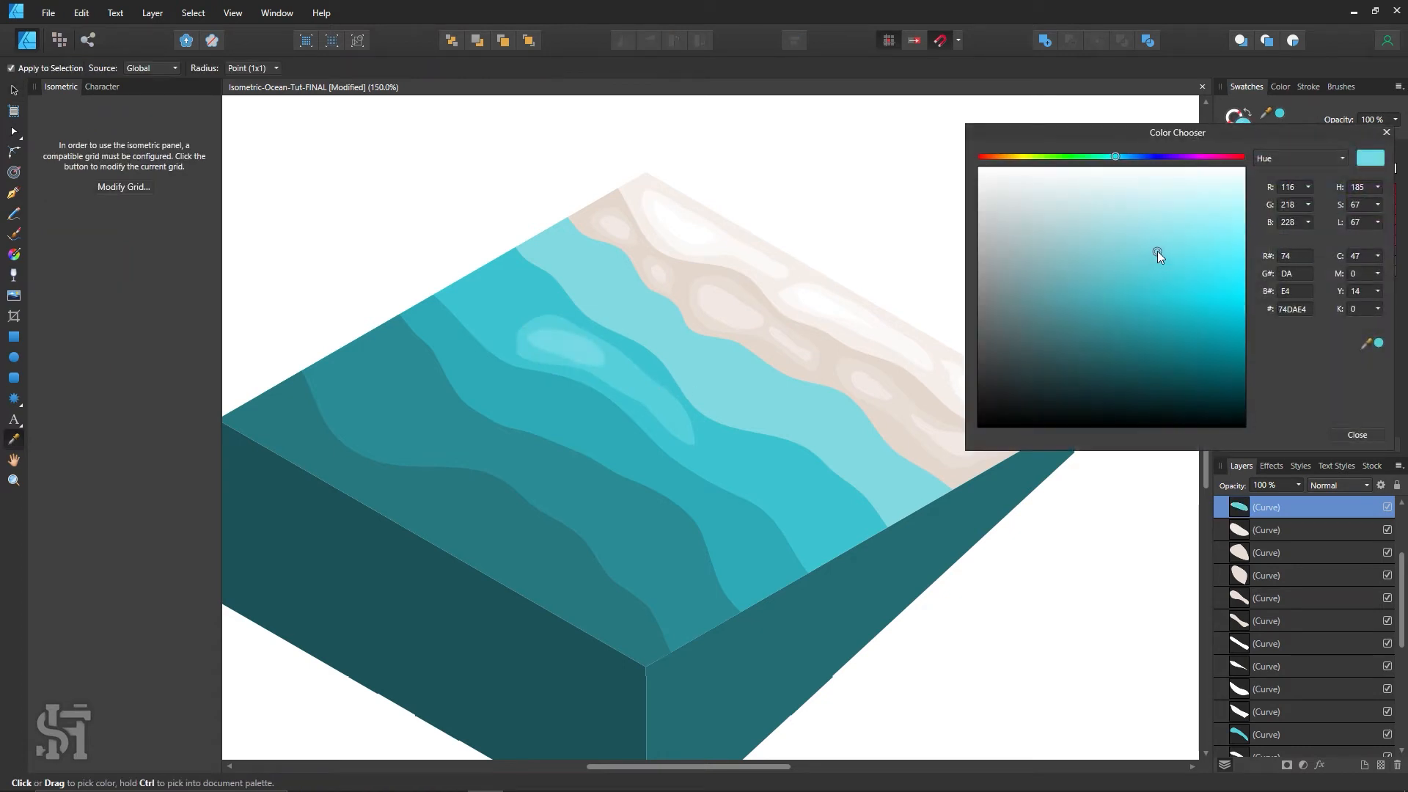
click(1355, 434)
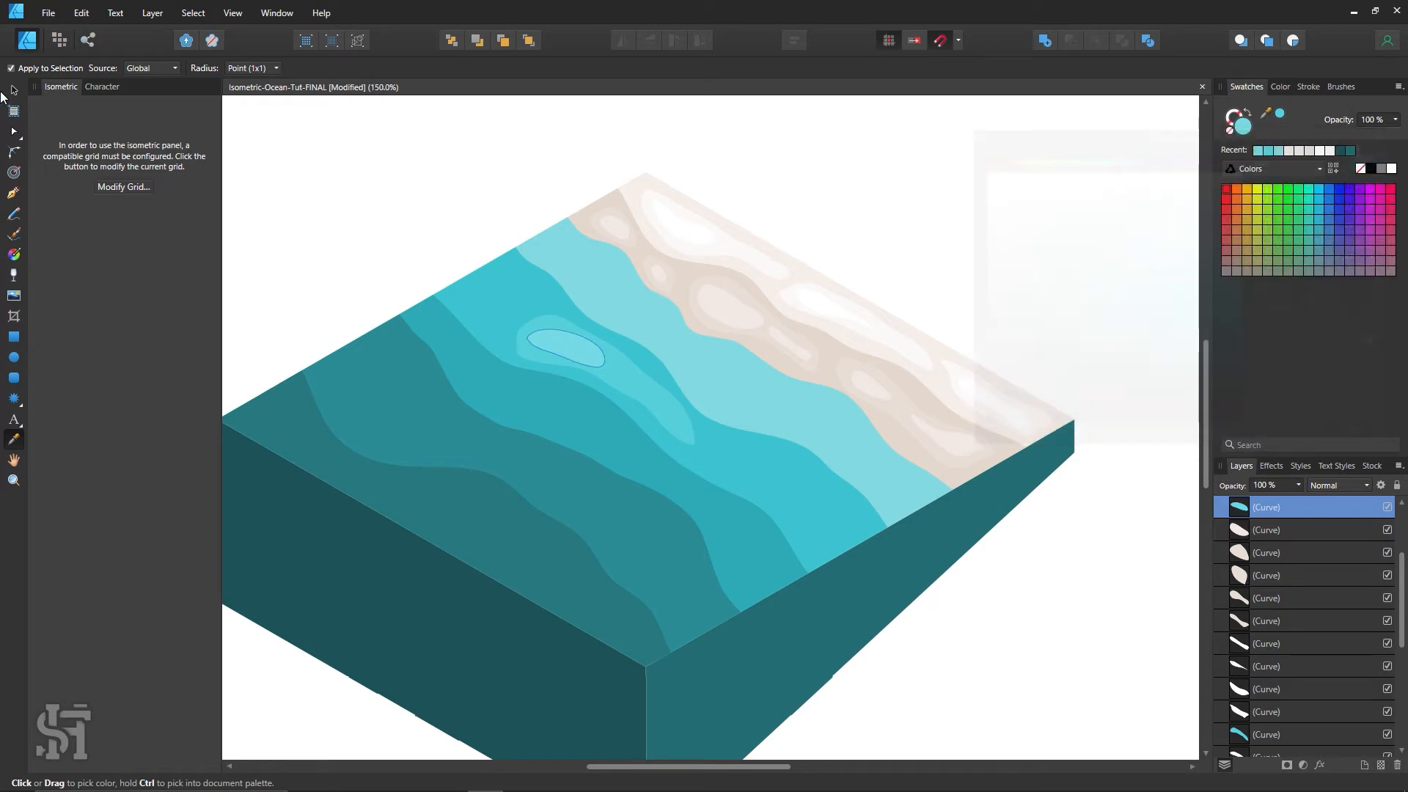
click(16, 90)
click(470, 193)
Reshape the lower edge of the oval water highlight by moving its nodes, and deselect it.
key(space)
drag(774, 321, 868, 285)
click(14, 132)
click(645, 316)
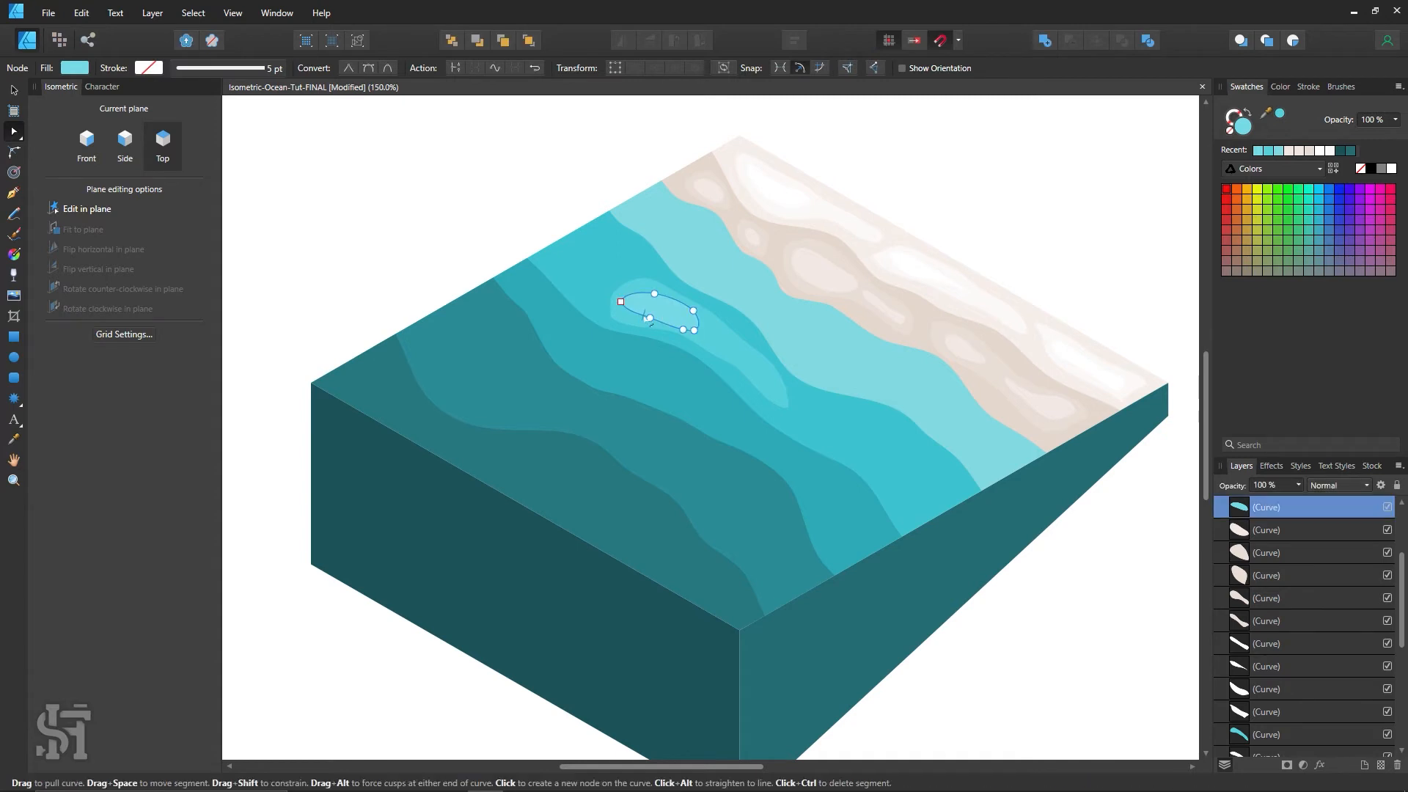
click(650, 320)
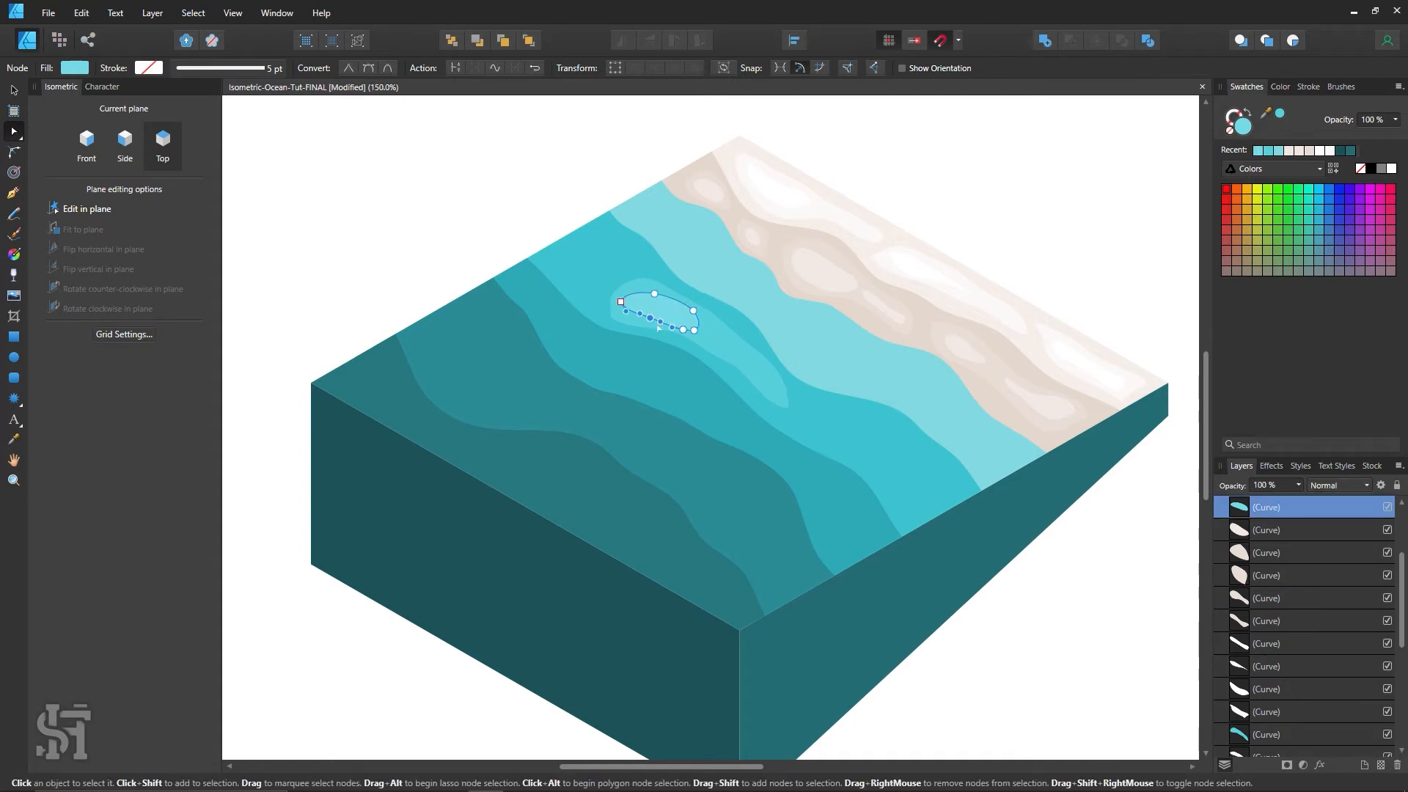
drag(638, 317, 634, 319)
click(569, 210)
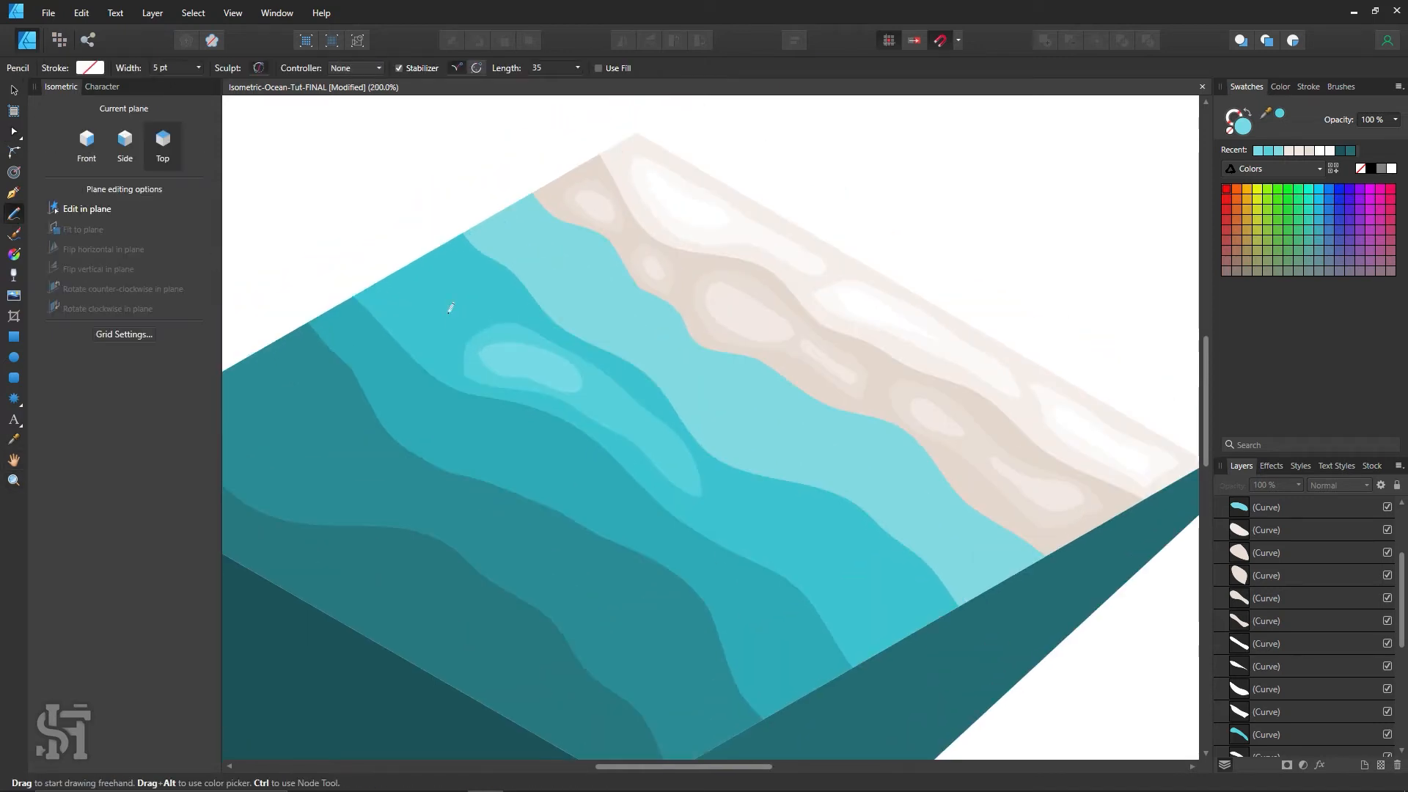
Draw closed freehand outlines with a 5 pt dark teal stroke near both ends of the turquoise water band.
click(1347, 155)
mouse_move(507, 308)
mouse_down()
mouse_move(477, 258)
mouse_move(447, 363)
mouse_move(509, 310)
mouse_up()
scroll(843, 550, down, 2)
drag(858, 583, 827, 511)
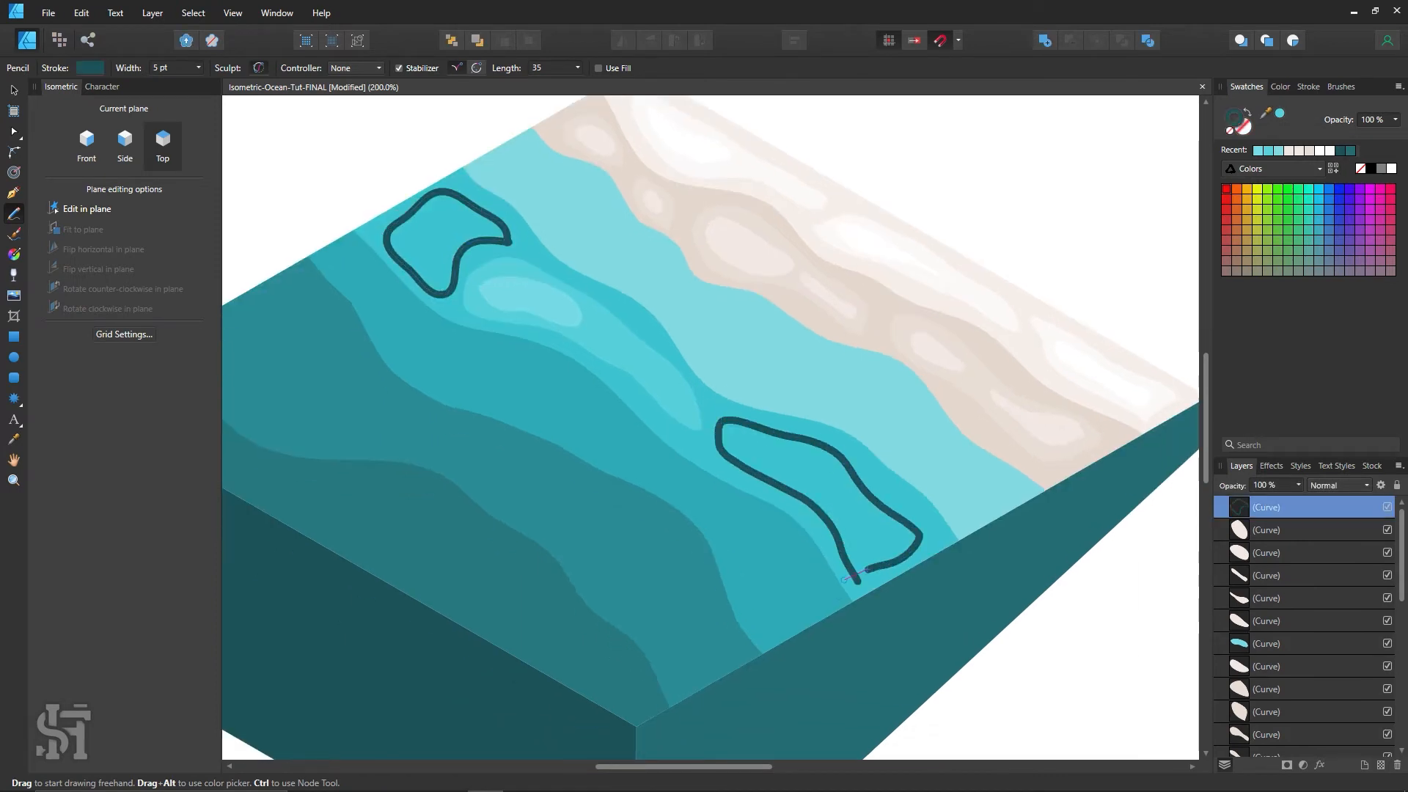
key(a)
drag(845, 580, 861, 584)
key(ctrl+d)
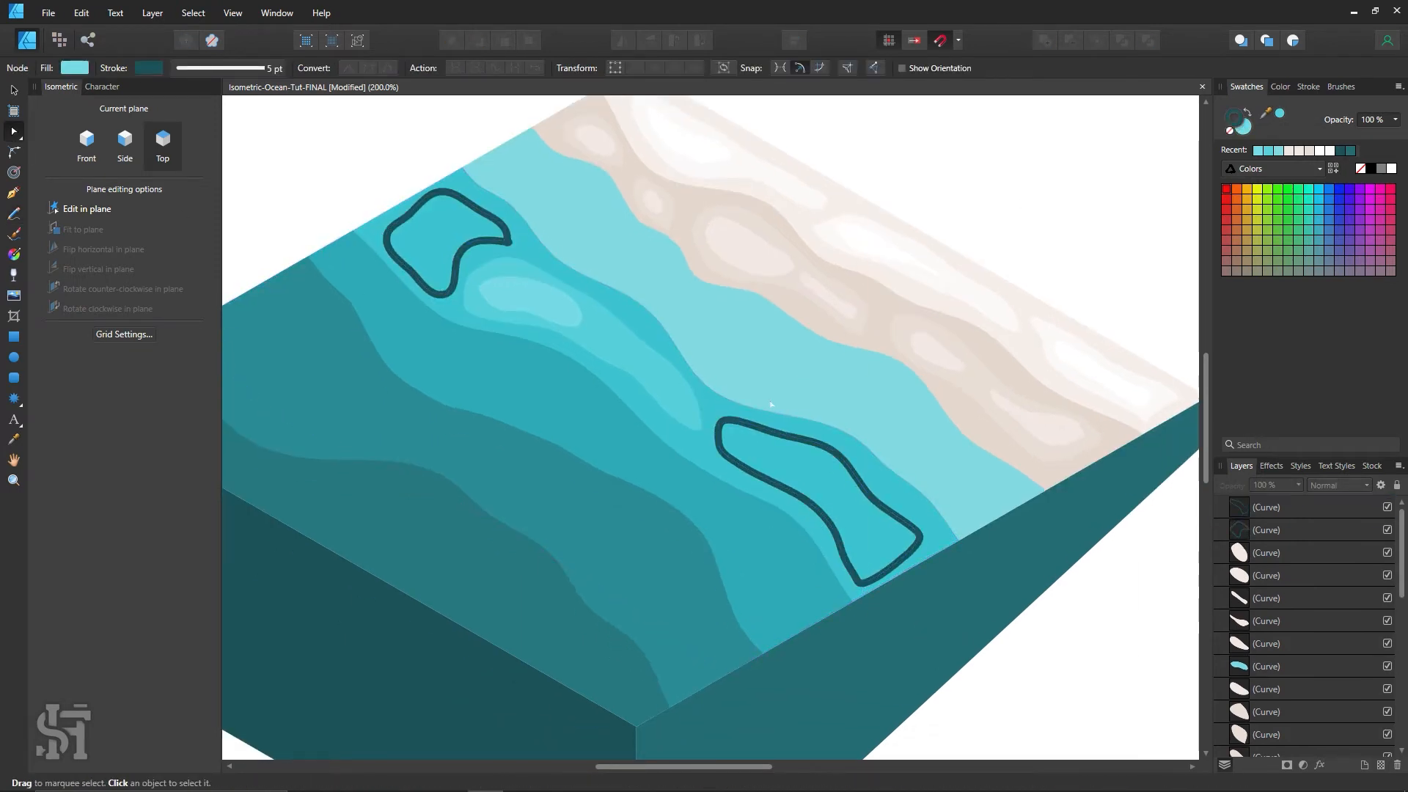
Draw a narrow closed freehand outline inside the tapering tail of the middle water patch.
key(n)
scroll(668, 450, up, 1)
drag(635, 407, 686, 456)
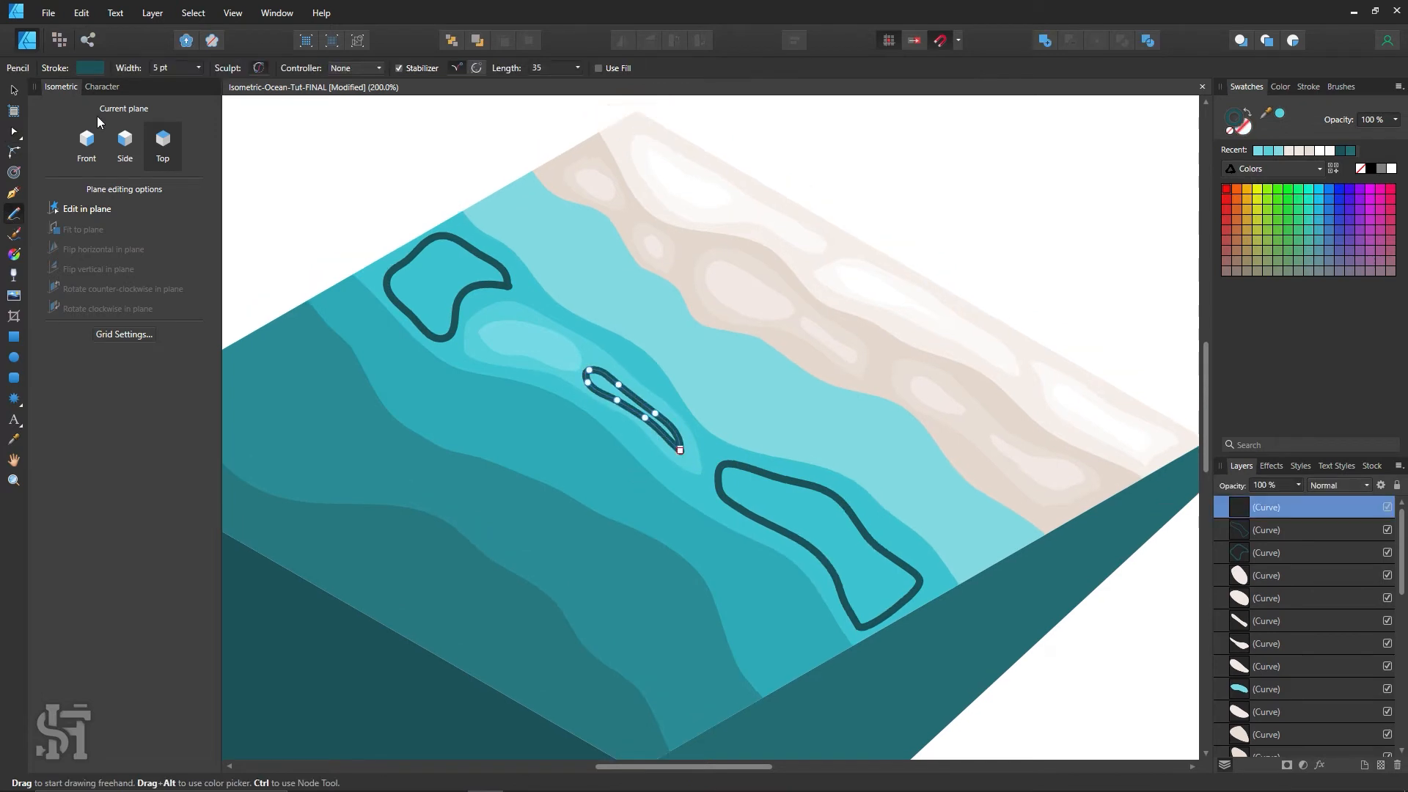
Give all three new outlines the middle water patch's light turquoise as fill and remove their strokes.
key(v)
click(484, 285)
shift+click(632, 396)
shift+click(770, 475)
key(i)
click(601, 354)
click(14, 89)
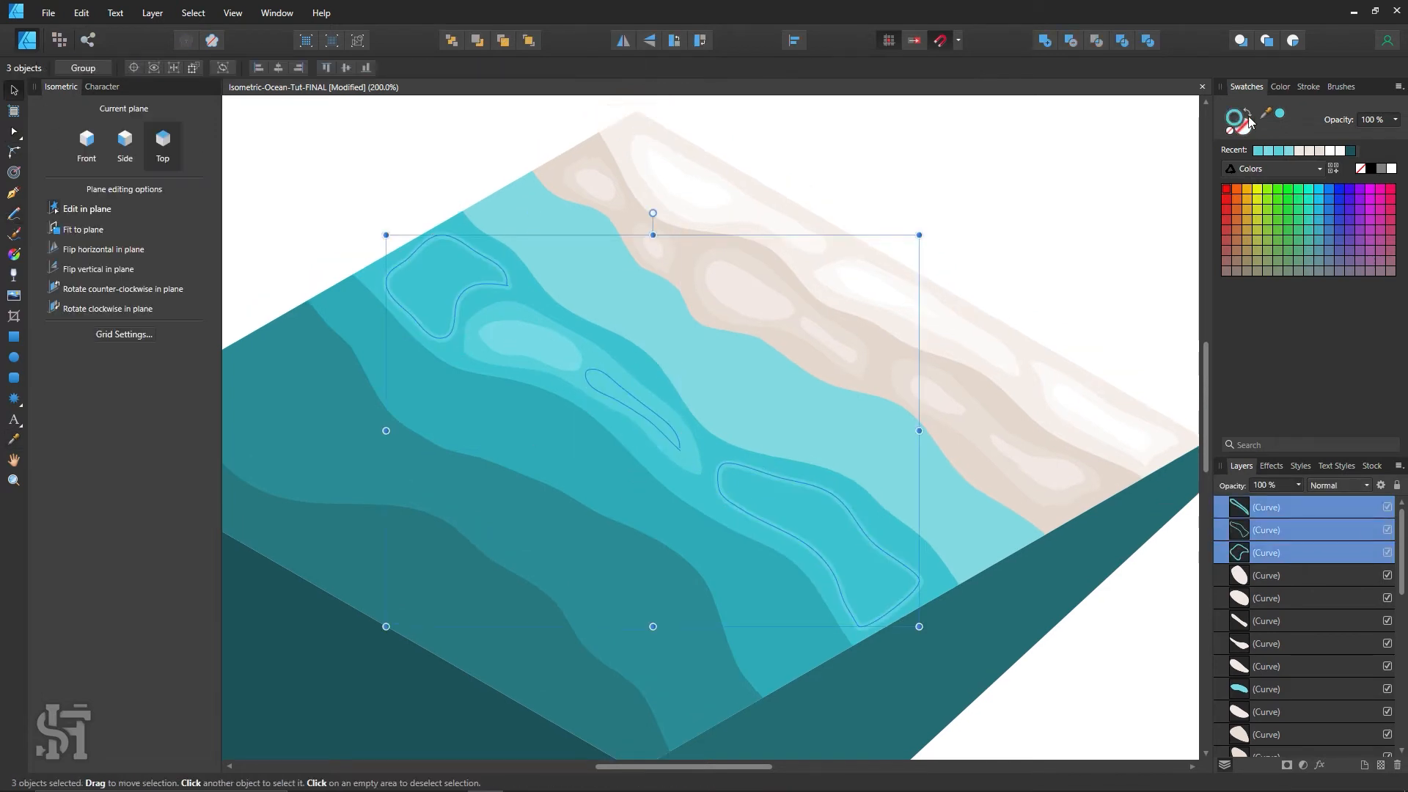
key(shift+x)
key(ctrl+d)
Fill the narrow tail highlight with the lighter turquoise sampled from the oval highlight, without a stroke.
click(632, 401)
key(i)
click(530, 346)
key(shift+x)
key(ctrl+d)
Draw a closed freehand highlight inside the upper water patch and fill it with the oval highlight's lighter turquoise, without a stroke.
key(n)
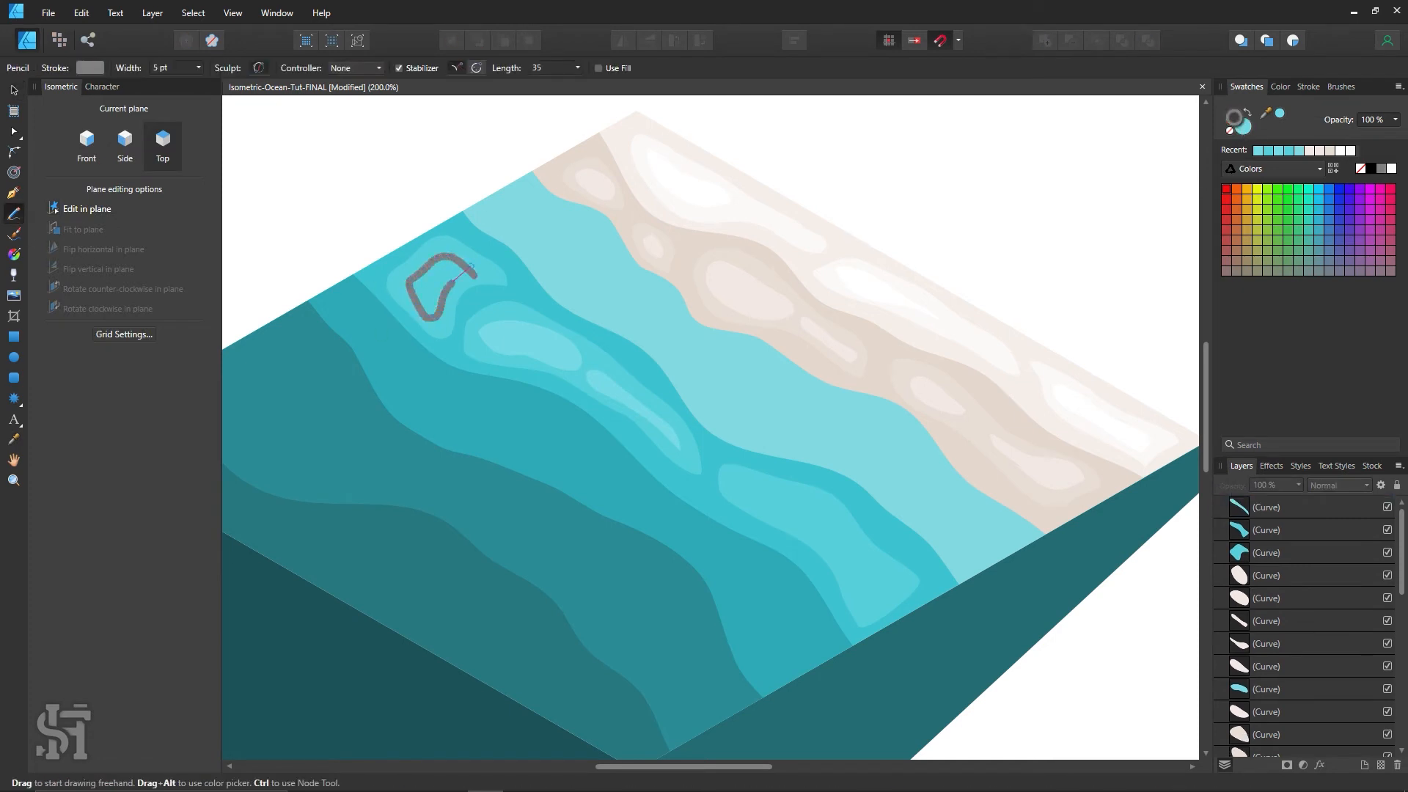
key(i)
drag(470, 270, 476, 316)
click(15, 91)
key(ctrl+d)
Refine the nodes of the upper, oval and narrow turquoise highlights, deselecting each shape.
key(a)
click(460, 277)
key(ctrl+d)
scroll(553, 433, down, 1)
click(492, 315)
key(ctrl+d)
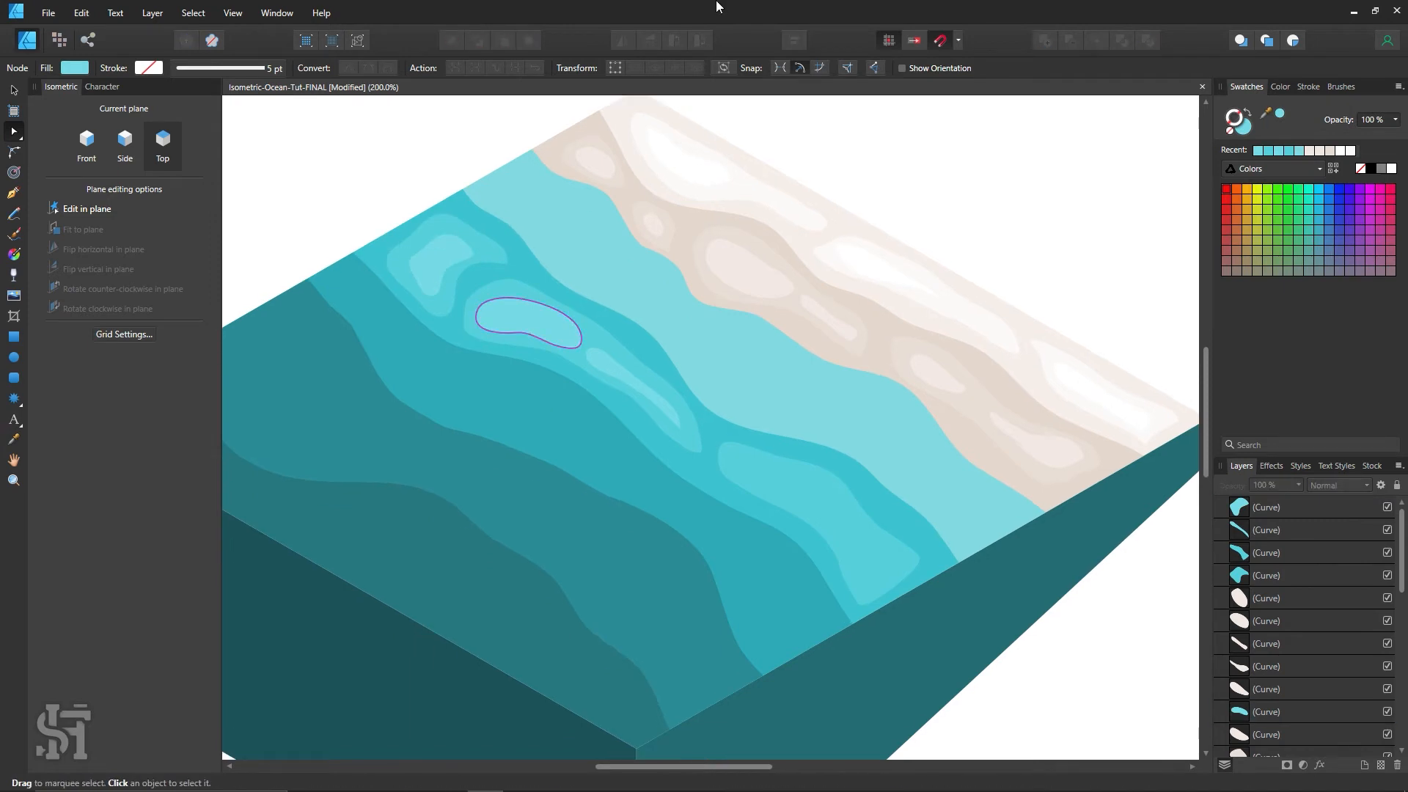
scroll(675, 352, up, 1)
click(664, 431)
click(680, 452)
key(ctrl+d)
Draw a long closed freehand outline with a 5 pt stroke along the middle of the pale aqua band beside the beach.
scroll(733, 491, up, 1)
key(n)
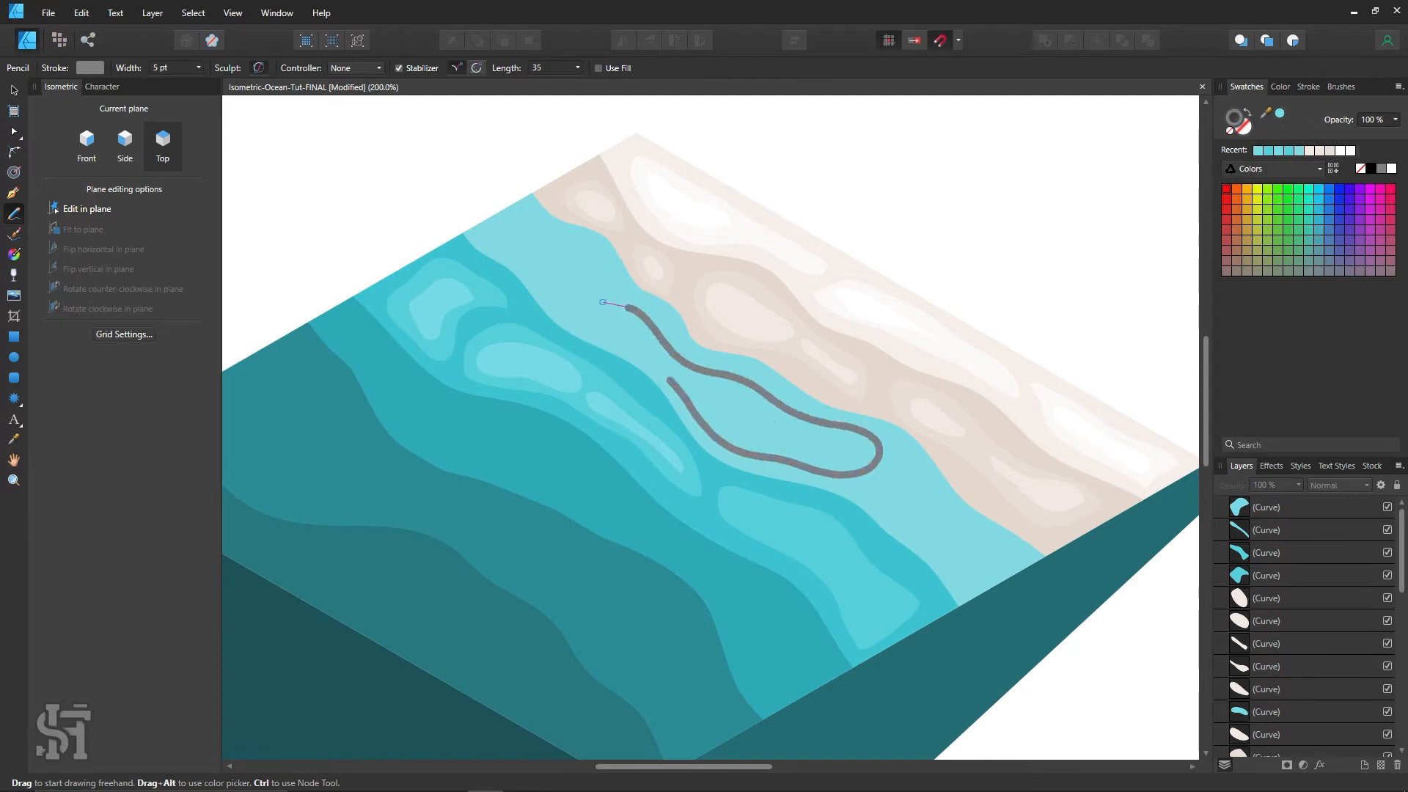
drag(687, 387, 670, 381)
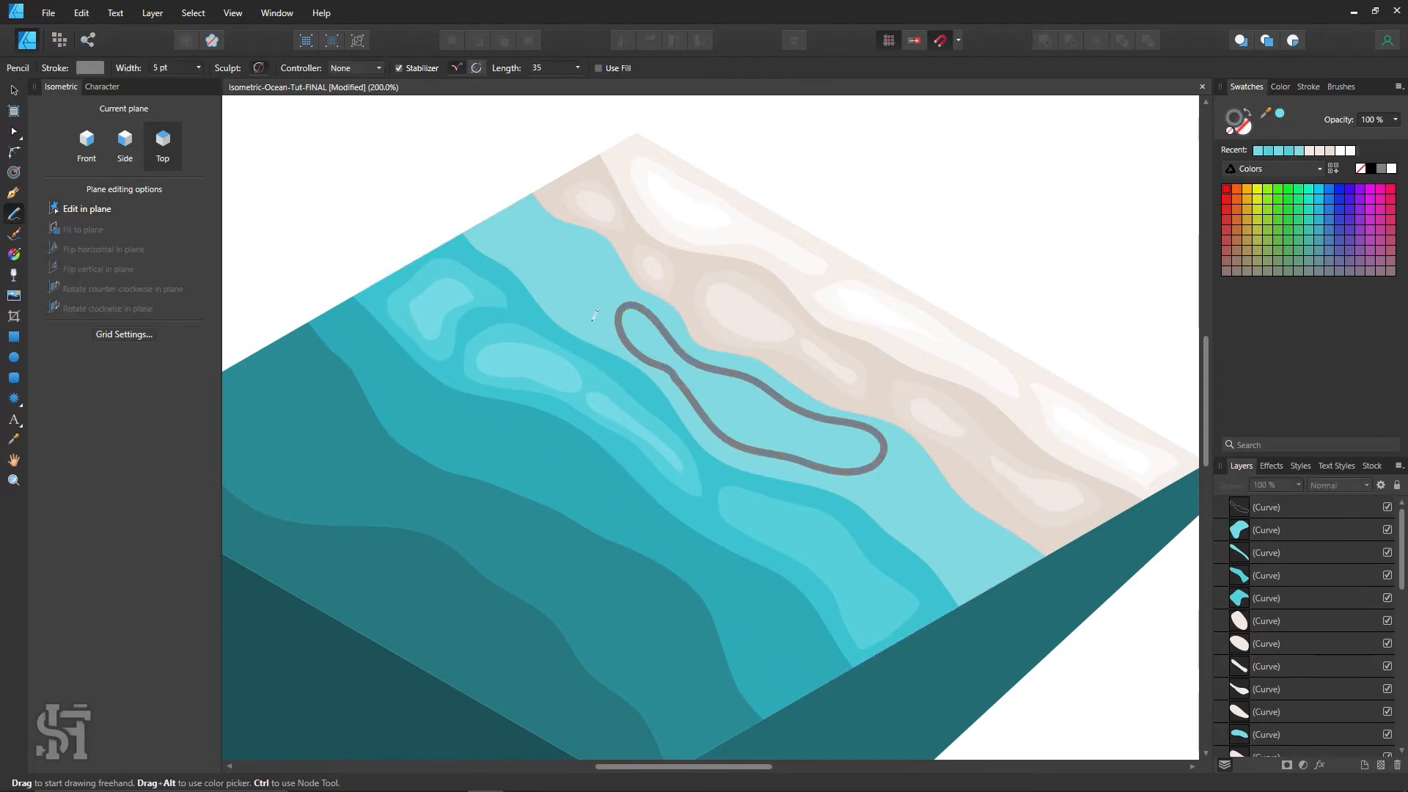
Draw three more closed freehand outlines in the pale aqua band, two at its far end and one at its near end.
drag(603, 338, 605, 338)
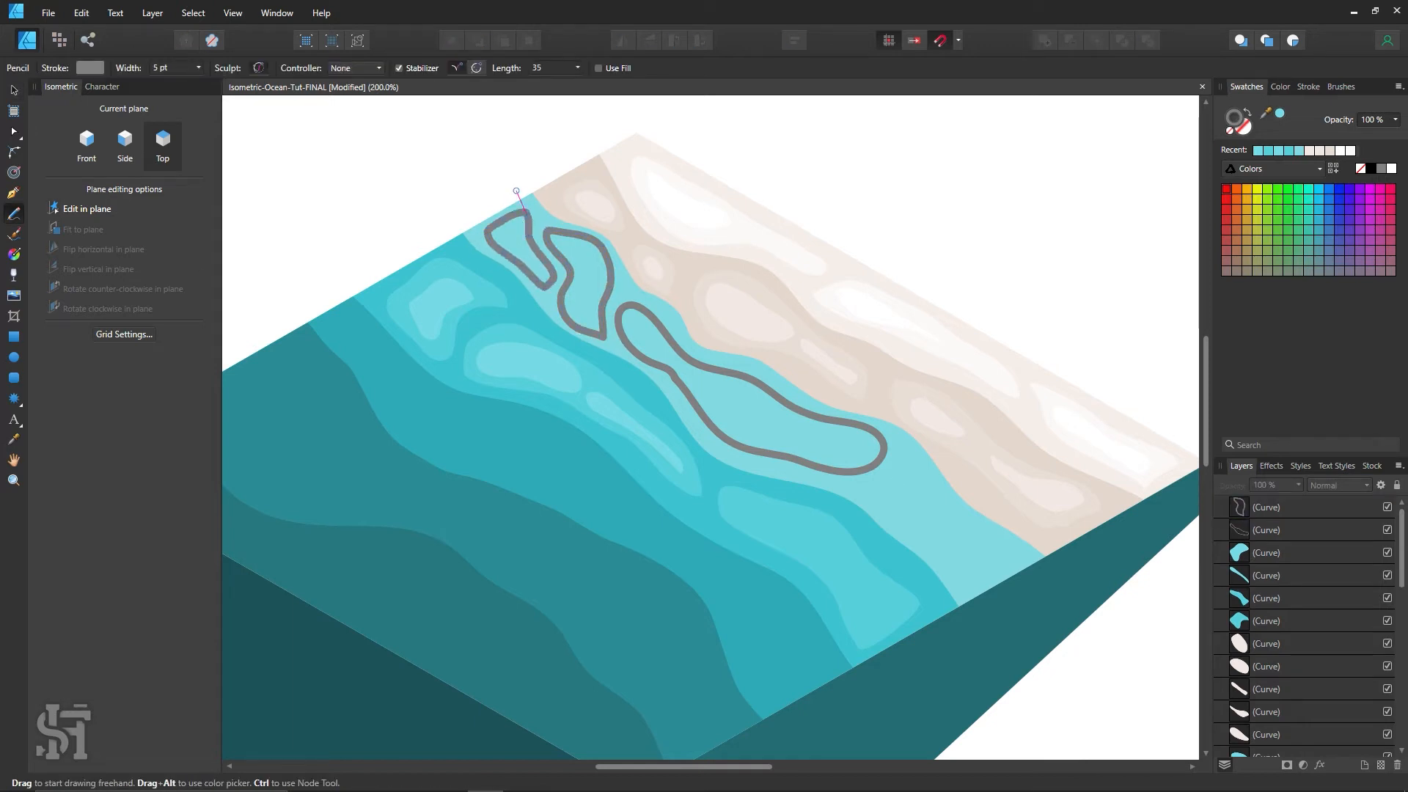
drag(516, 191, 517, 191)
scroll(968, 486, down, 2)
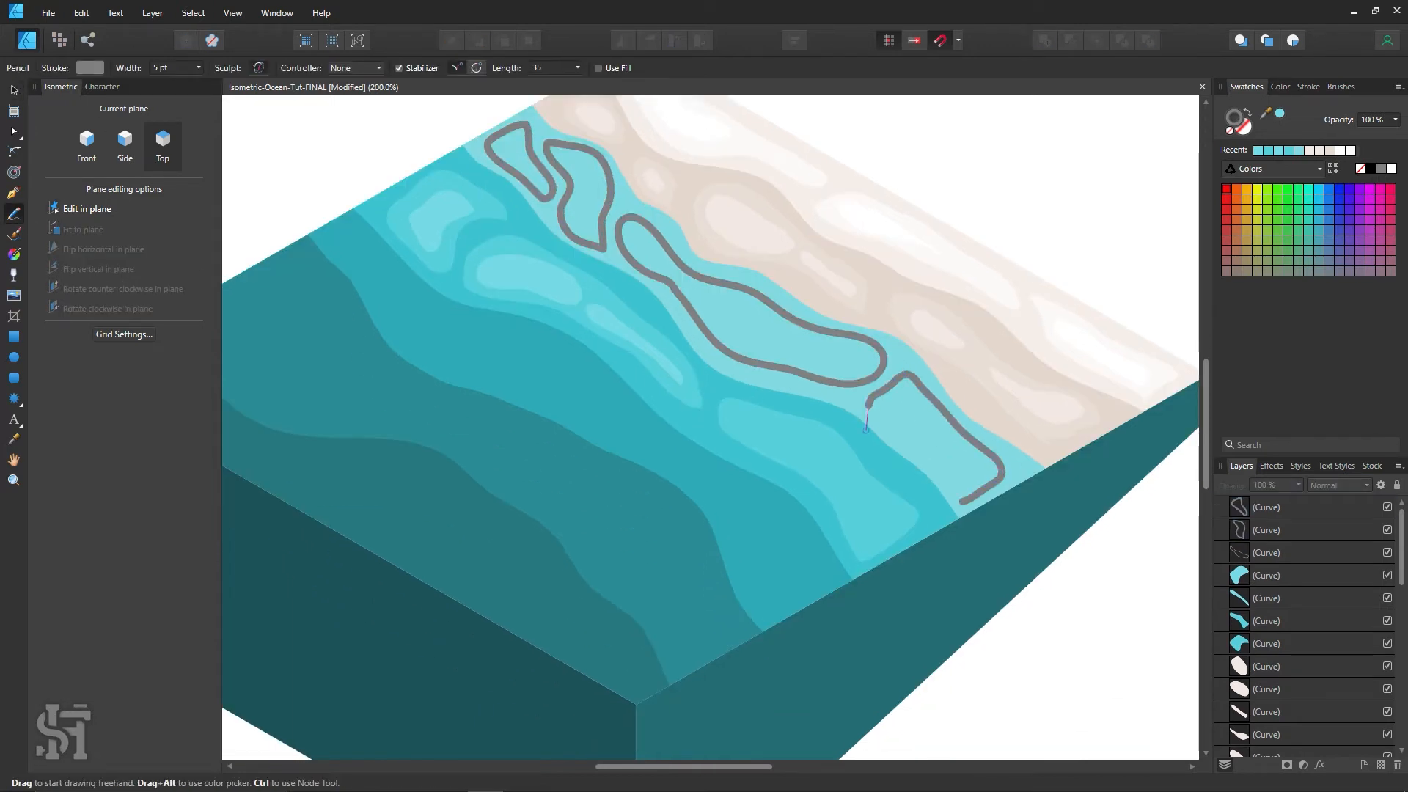
drag(965, 506, 965, 506)
Smooth the kink on the lower edge of the long aqua-band outline by repositioning its node, and deselect it.
key(a)
scroll(959, 566, up, 1)
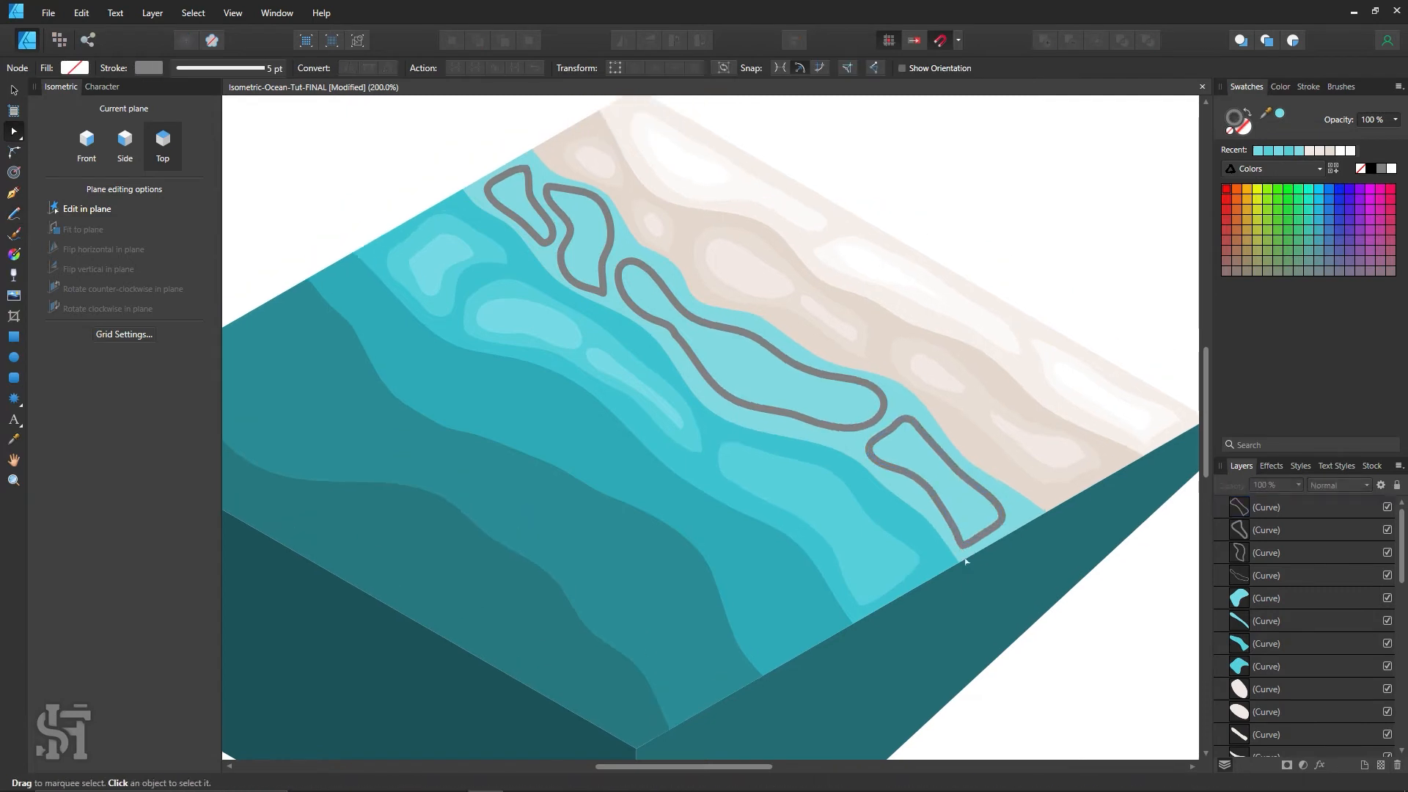
click(674, 340)
key(Escape)
click(675, 336)
drag(673, 334, 683, 350)
key(Escape)
scroll(660, 352, up, 1)
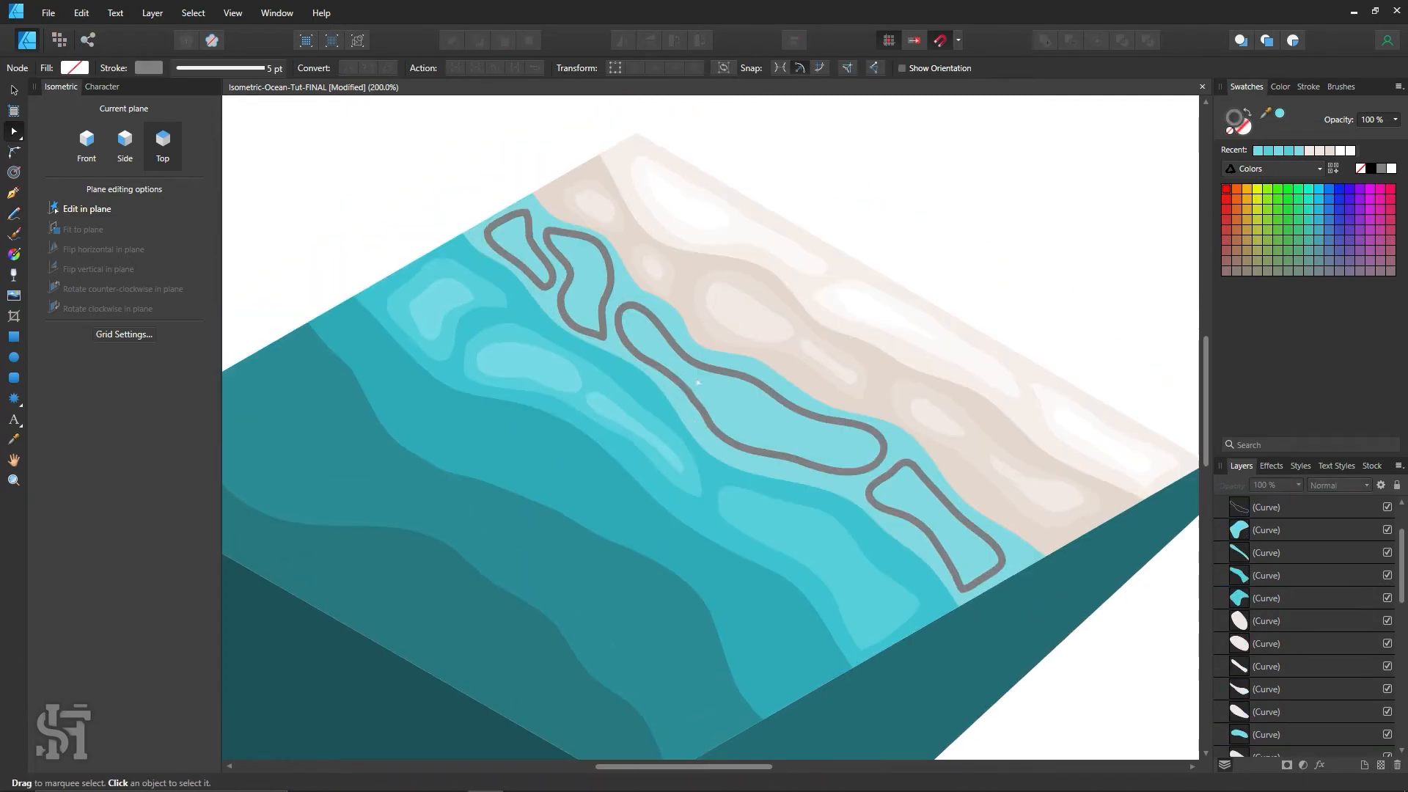
Fill the four outlines in the pale aqua band with a lighter tint of the sampled band colour, without strokes.
key(v)
click(553, 274)
shift+click(605, 316)
shift+click(621, 332)
shift+click(875, 503)
key(i)
click(909, 444)
key(shift+x)
double_click(1243, 126)
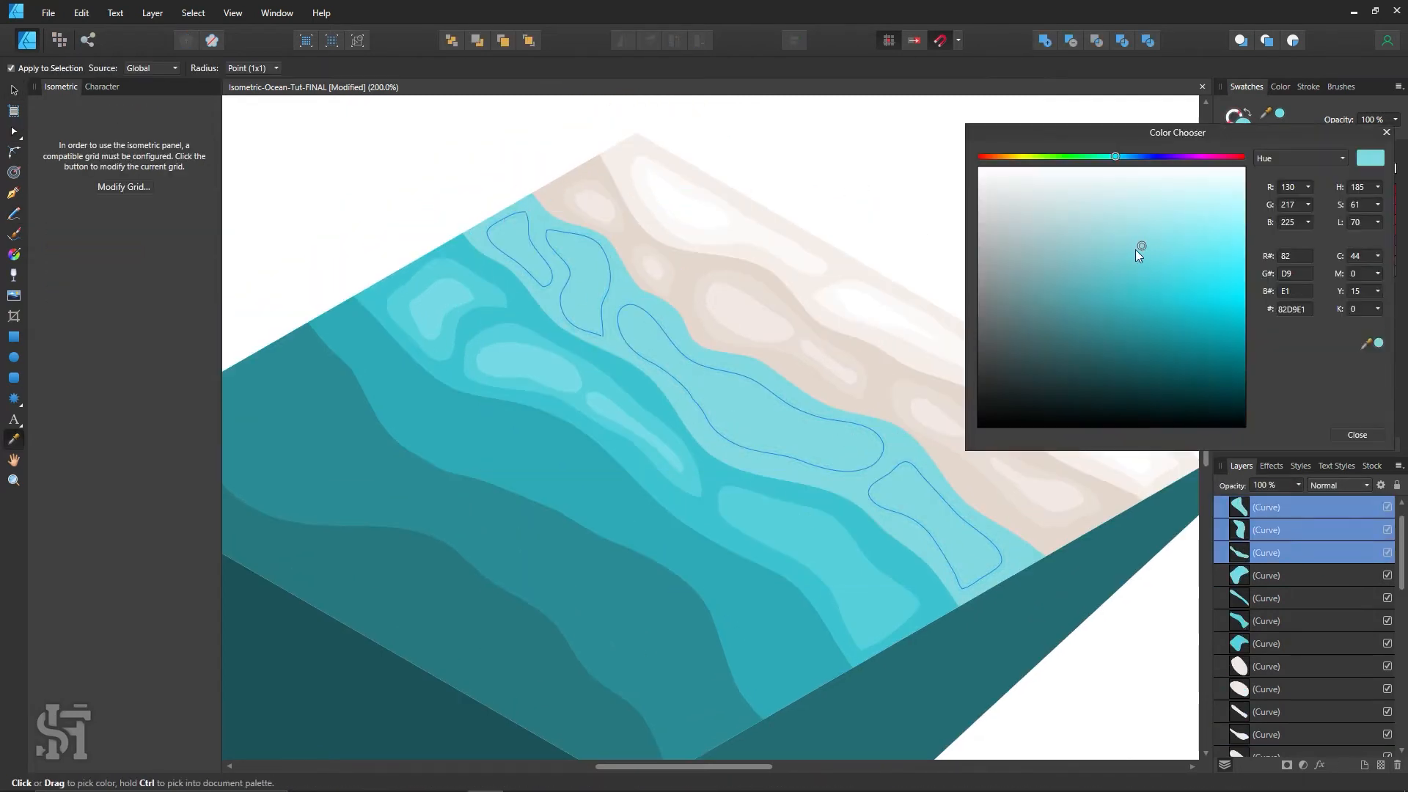
drag(1137, 249, 1156, 218)
click(1333, 438)
key(v)
key(Escape)
Bring the oval highlight on the long aqua patch to the front and fill it with a lighter tint of the patch colour.
click(773, 392)
key(ctrl+shift+bracketright)
key(i)
click(836, 442)
double_click(1244, 126)
click(1357, 436)
key(v)
click(339, 181)
Place a copy of the beach oval on the second aqua patch, in front of it, with the lightest aqua fill.
click(601, 252)
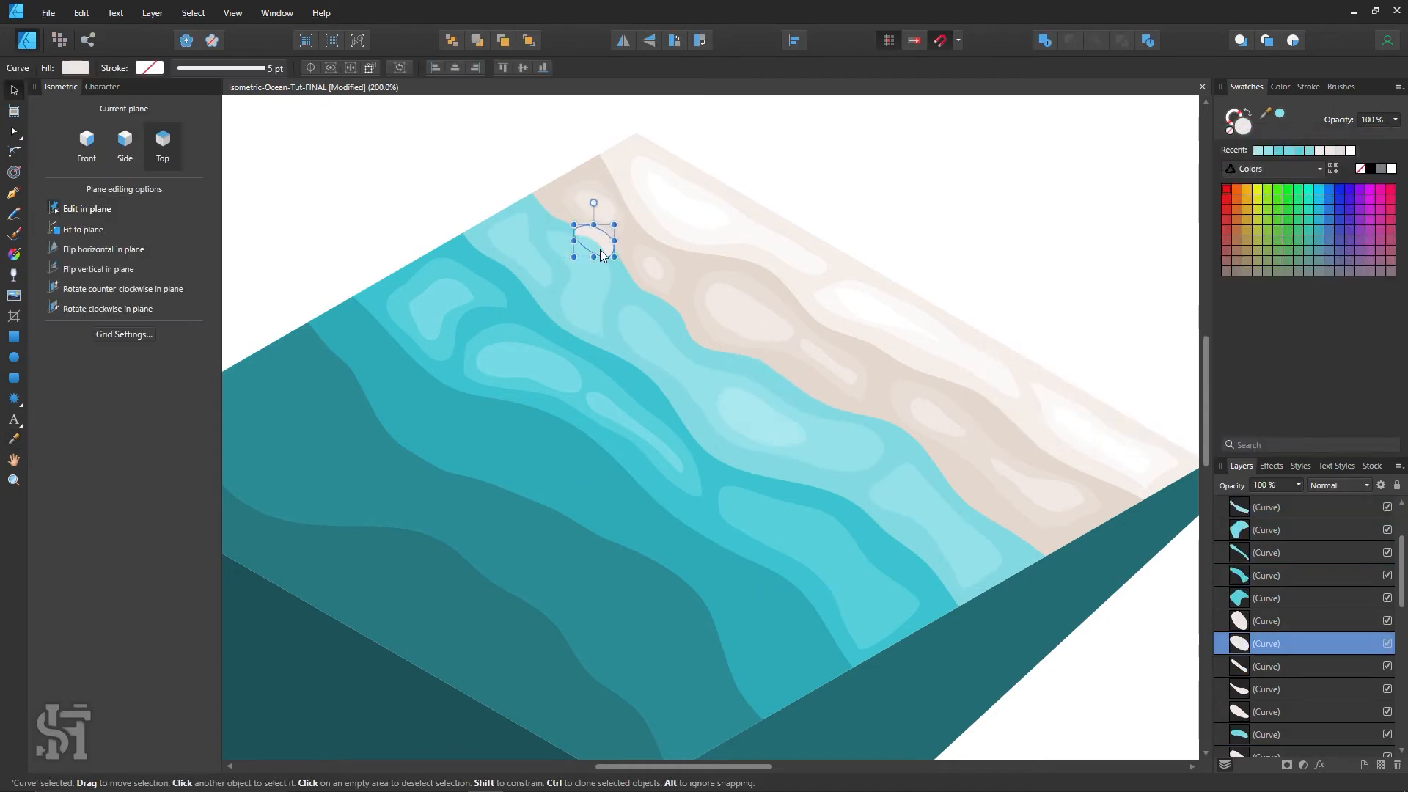
drag(600, 250, 588, 265)
key(ctrl+shift+bracketright)
click(336, 175)
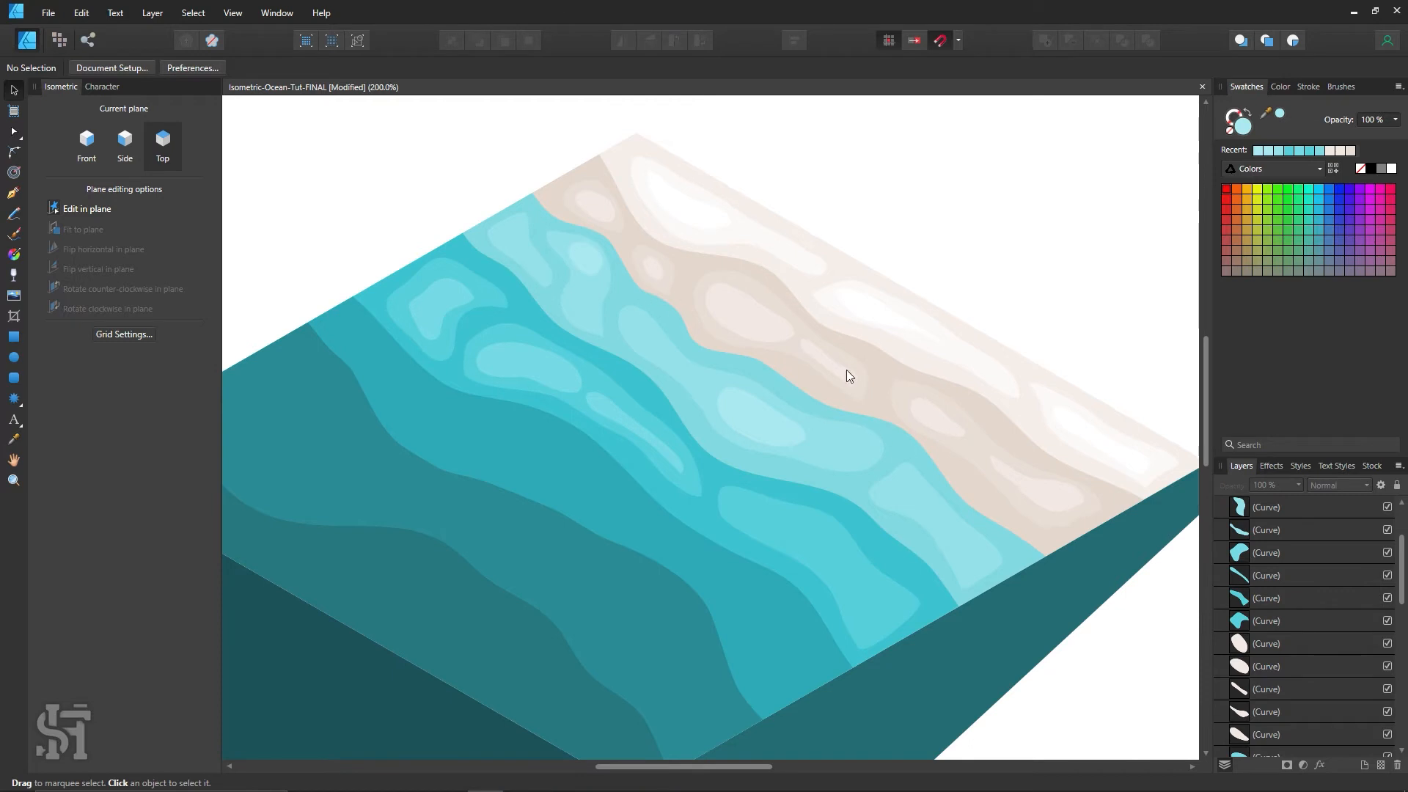
Place a narrow highlight on the farthest aqua patch and fill it with the aqua sampled from the neighbouring oval highlight.
click(538, 274)
drag(549, 285, 502, 225)
click(14, 439)
click(585, 258)
click(15, 92)
click(337, 174)
click(523, 251)
drag(543, 278, 539, 271)
click(1078, 623)
Place a copy of the elongated white beach highlight at the long aqua patch's far end, filled with the sampled light aqua.
scroll(1064, 440, down, 1)
click(1068, 412)
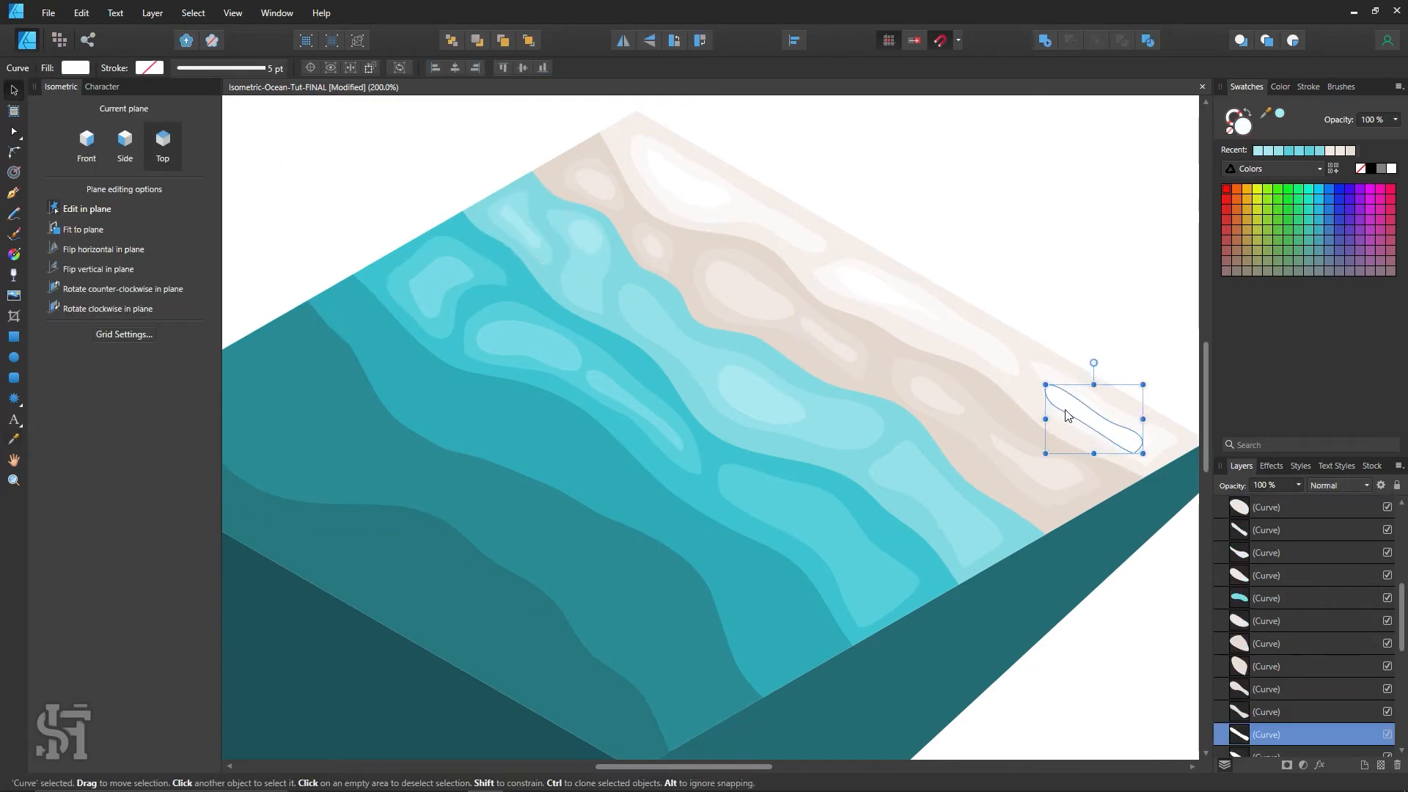
drag(1081, 411, 666, 331)
click(14, 439)
click(759, 396)
click(14, 91)
drag(723, 375, 657, 311)
click(1004, 235)
click(649, 319)
Reshape the nodes of the oval and elongated highlights on the long aqua patch to follow the patch's contour.
click(14, 132)
click(1004, 234)
click(722, 371)
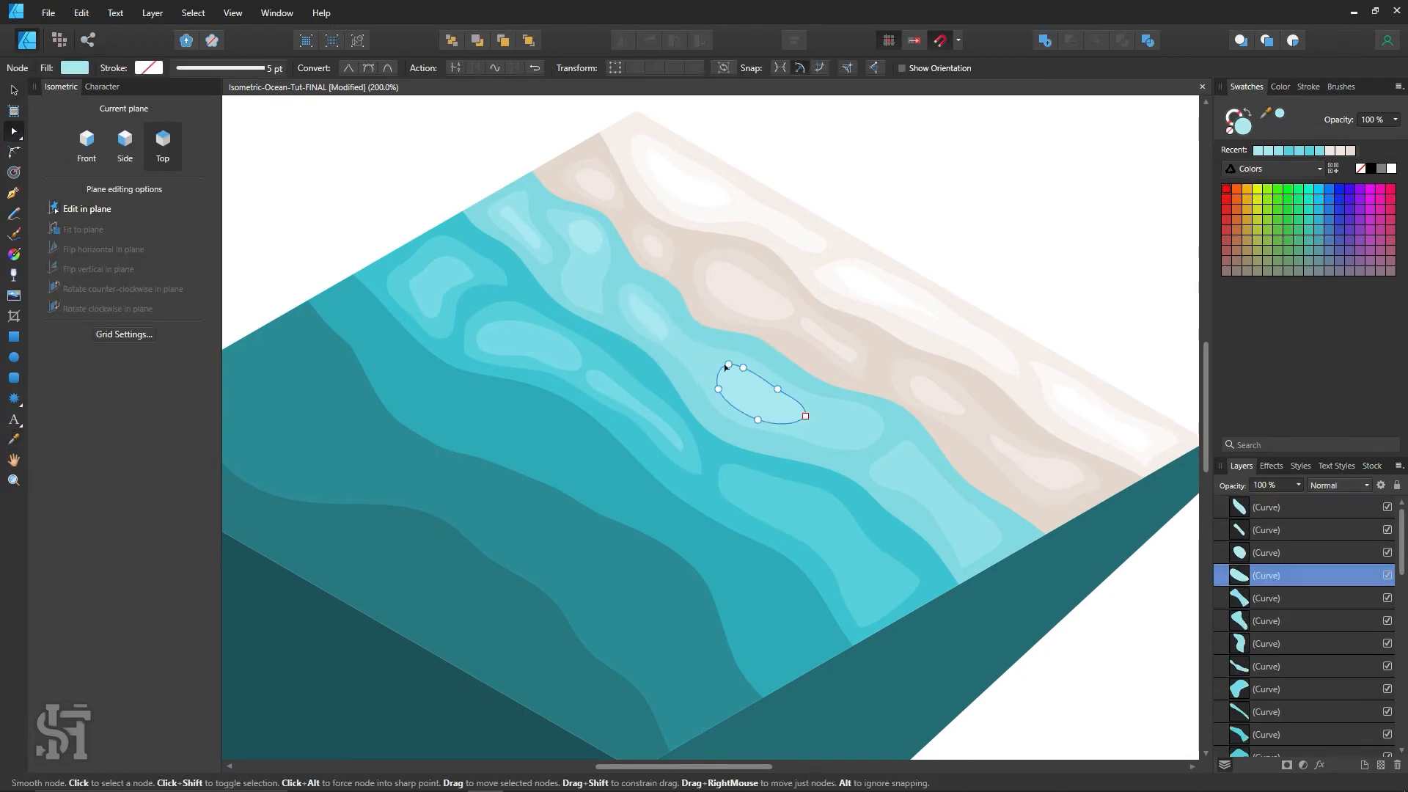
click(1036, 224)
click(649, 319)
drag(667, 333, 672, 330)
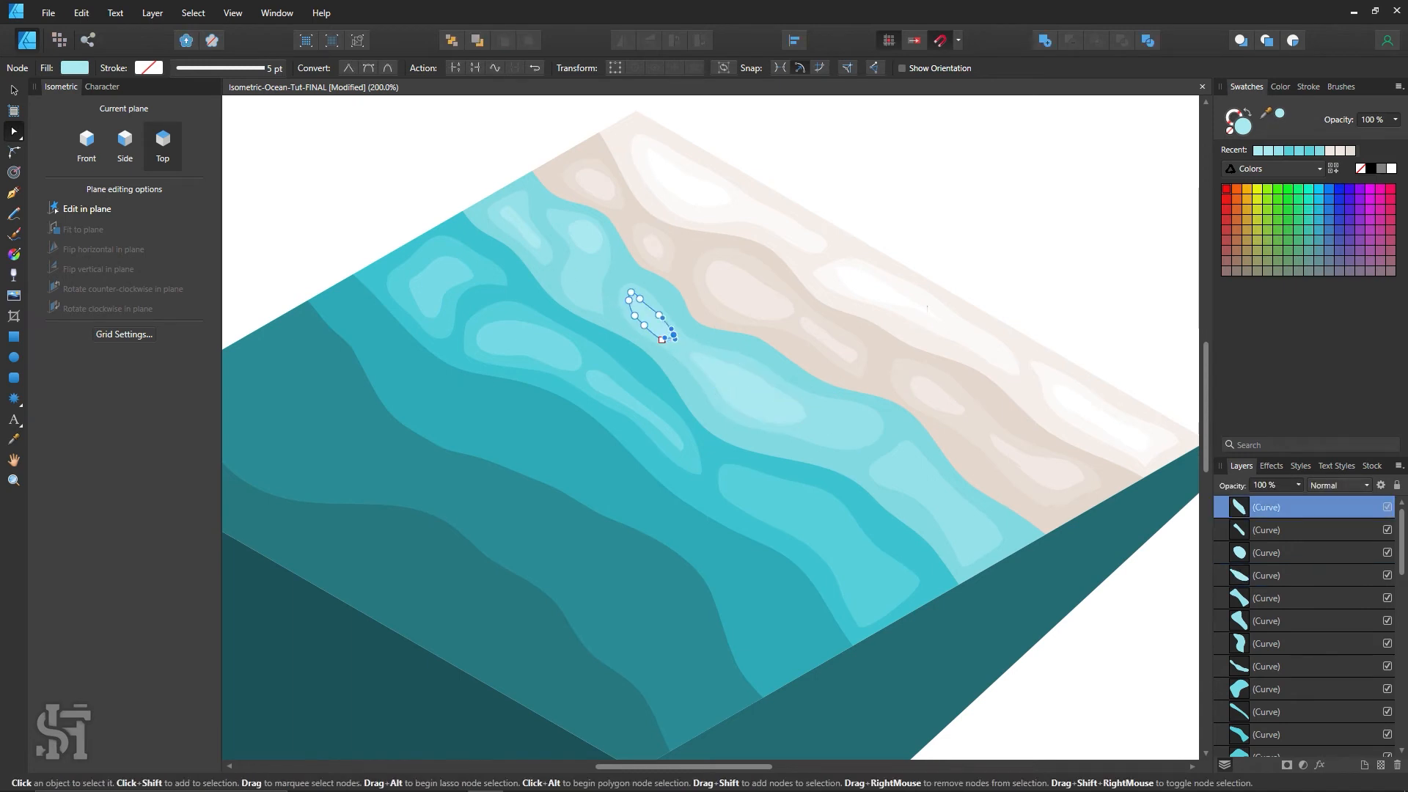
click(1026, 228)
Add a flat oval highlight about 37 × 24 px at the long aqua patch's near end, filled with the sampled light aqua.
scroll(953, 242, down, 1)
click(14, 90)
drag(603, 168, 861, 371)
key(ctrl+shift+])
key(i)
click(739, 358)
key(v)
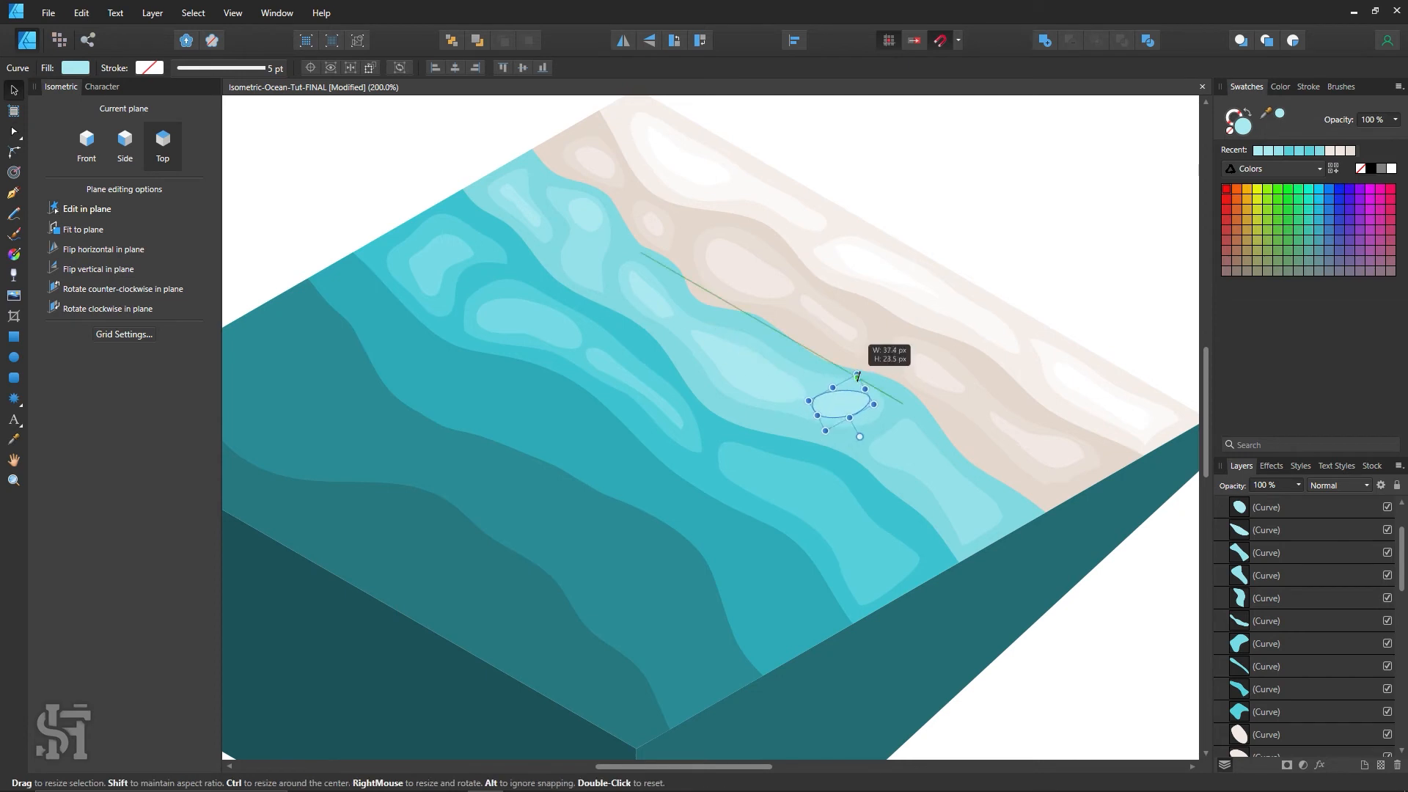
key(i)
key(v)
click(1027, 227)
scroll(855, 374, down, 1)
click(852, 367)
click(1063, 173)
Draw closed freehand outlines with a 5 pt stroke inside the nearest aqua patch and the neighbouring large turquoise patch.
click(14, 214)
scroll(954, 440, down, 1)
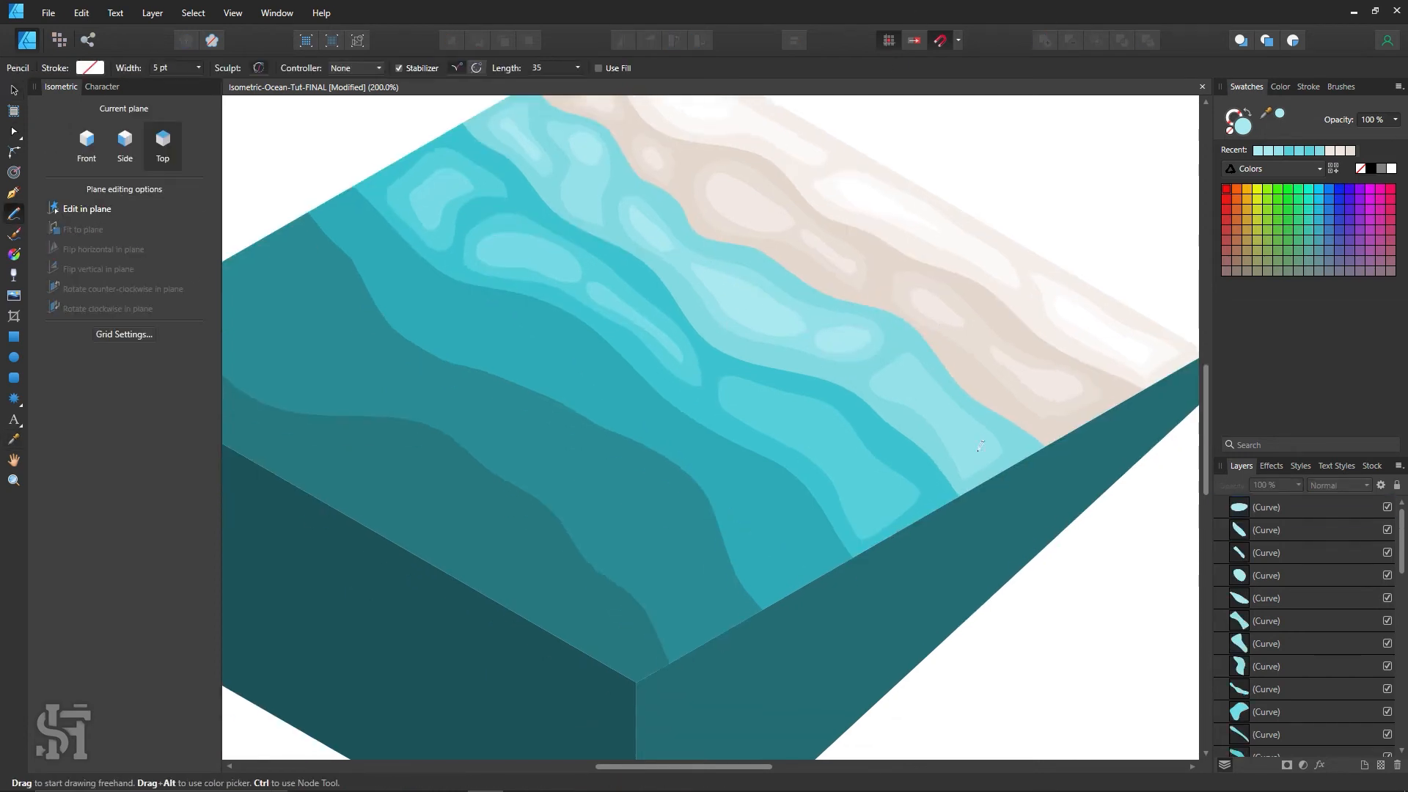
drag(966, 450, 980, 443)
key(ctrl+d)
drag(919, 405, 924, 480)
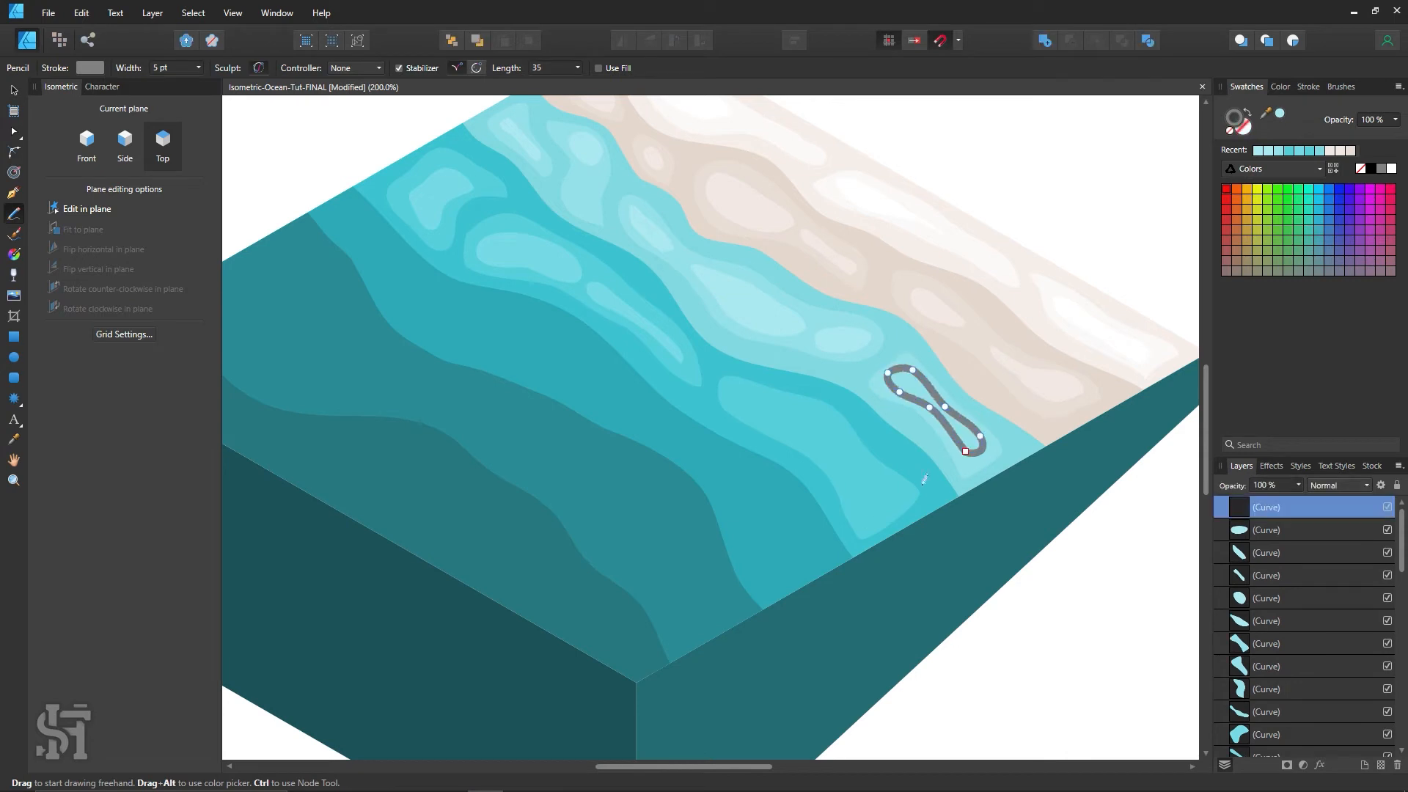
Fill the two new outlines with the lighter shades of their bands' existing highlights, without strokes.
click(14, 90)
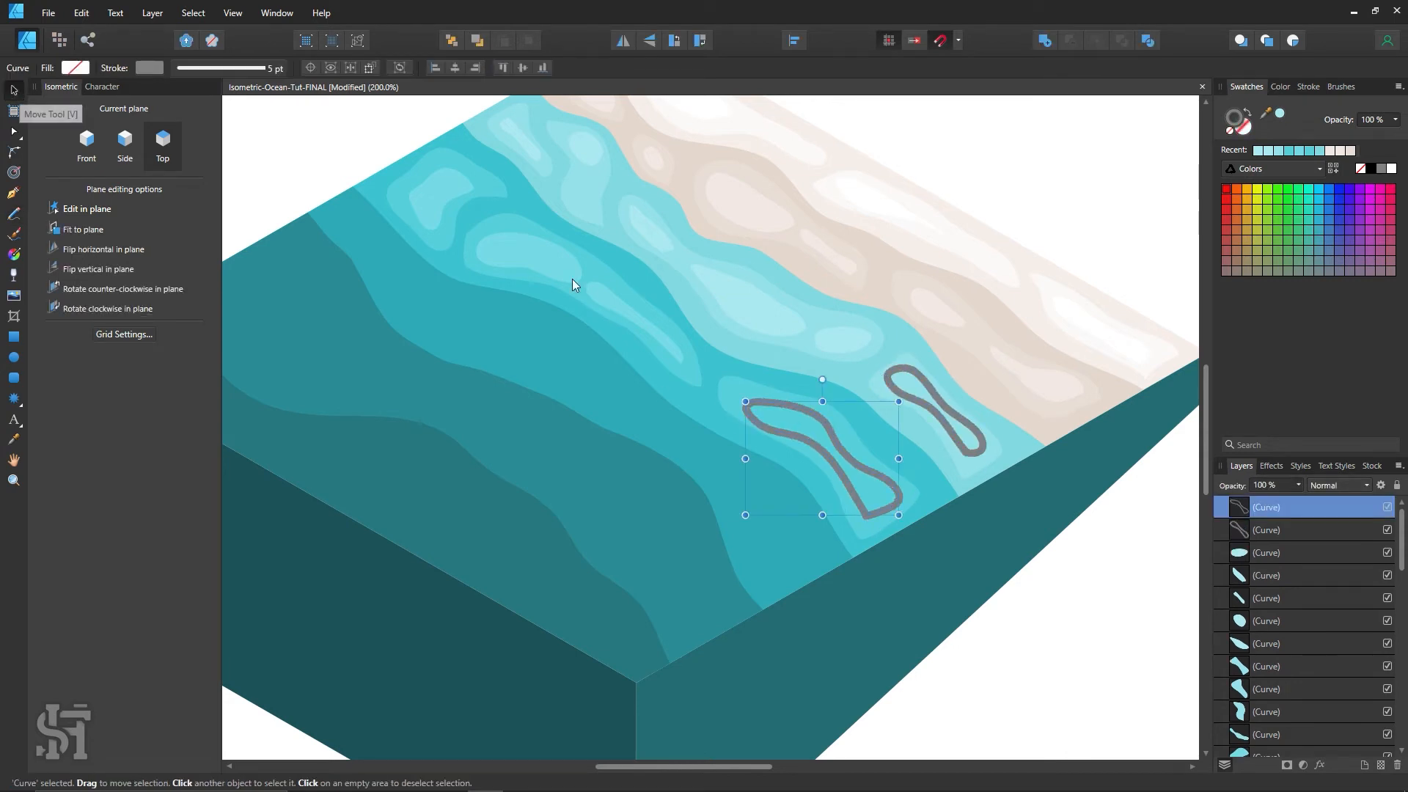
key(ctrl+z)
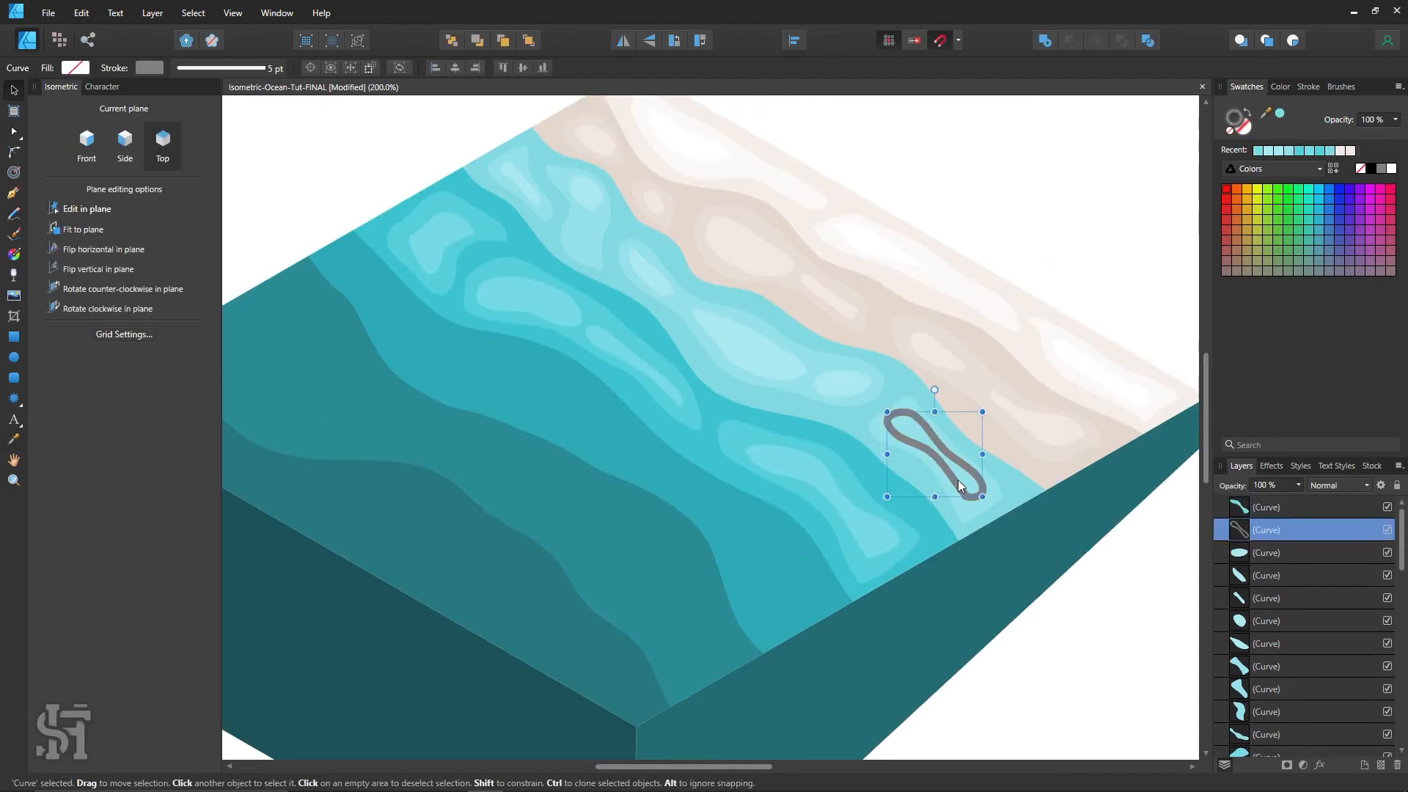
key(i)
click(843, 384)
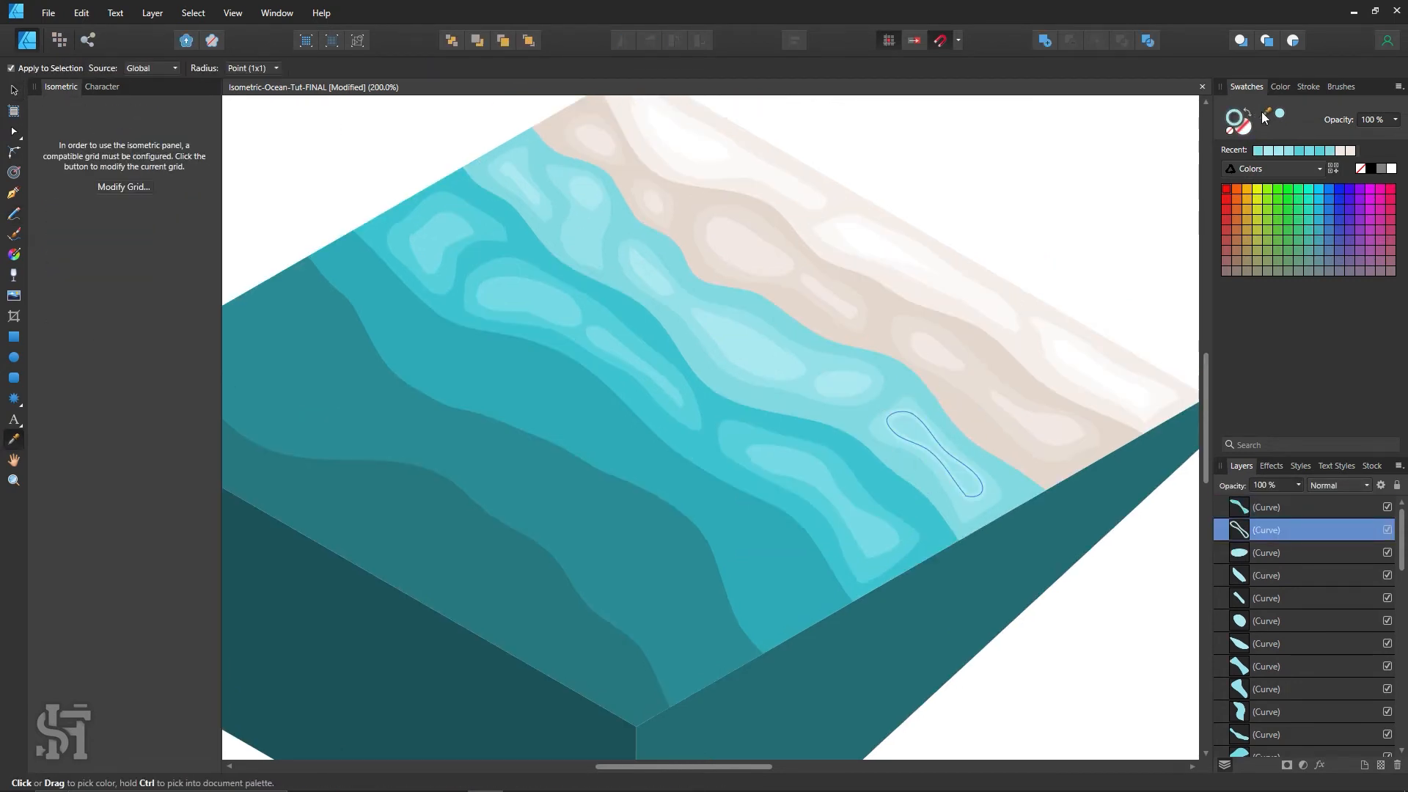
key(shift+x)
key(v)
click(233, 151)
drag(659, 417, 787, 429)
alt+click(660, 465)
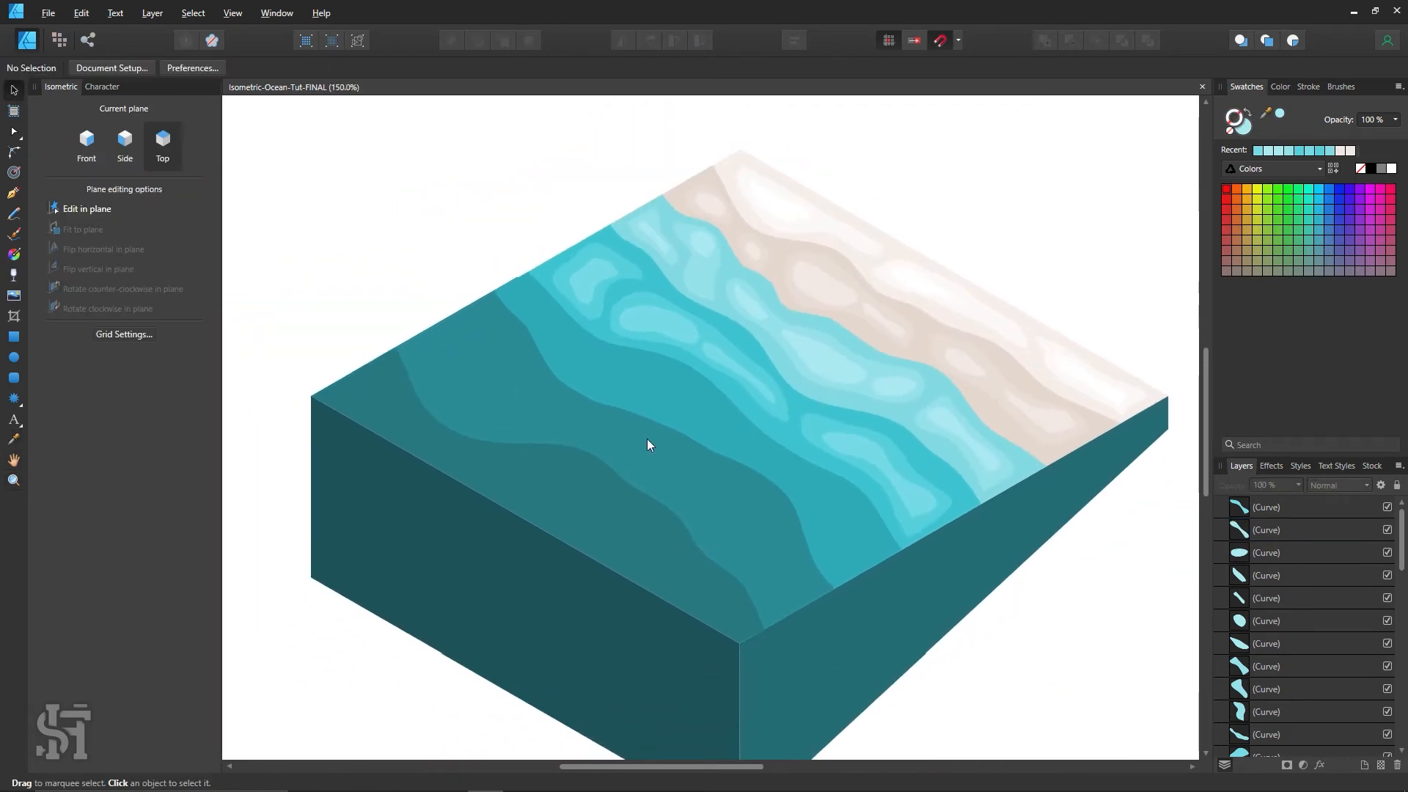
click(693, 411)
click(1280, 86)
click(1246, 129)
click(1247, 86)
click(1026, 192)
Copy the long pale aqua patch onto the near end of the dark teal band, rotate it, and reshape its nodes to fit.
drag(777, 345, 623, 389)
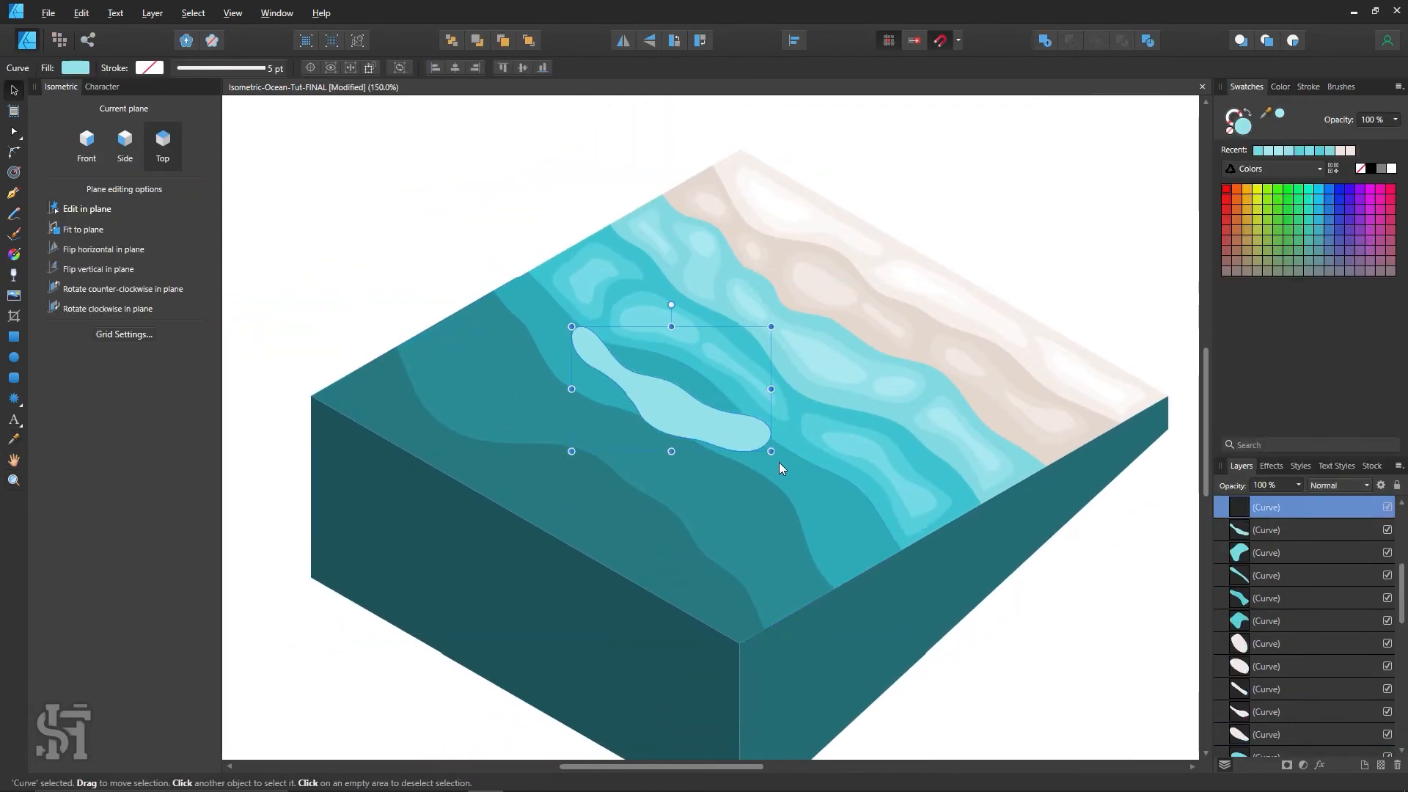
drag(779, 462, 554, 302)
drag(653, 363, 688, 495)
drag(810, 586, 780, 537)
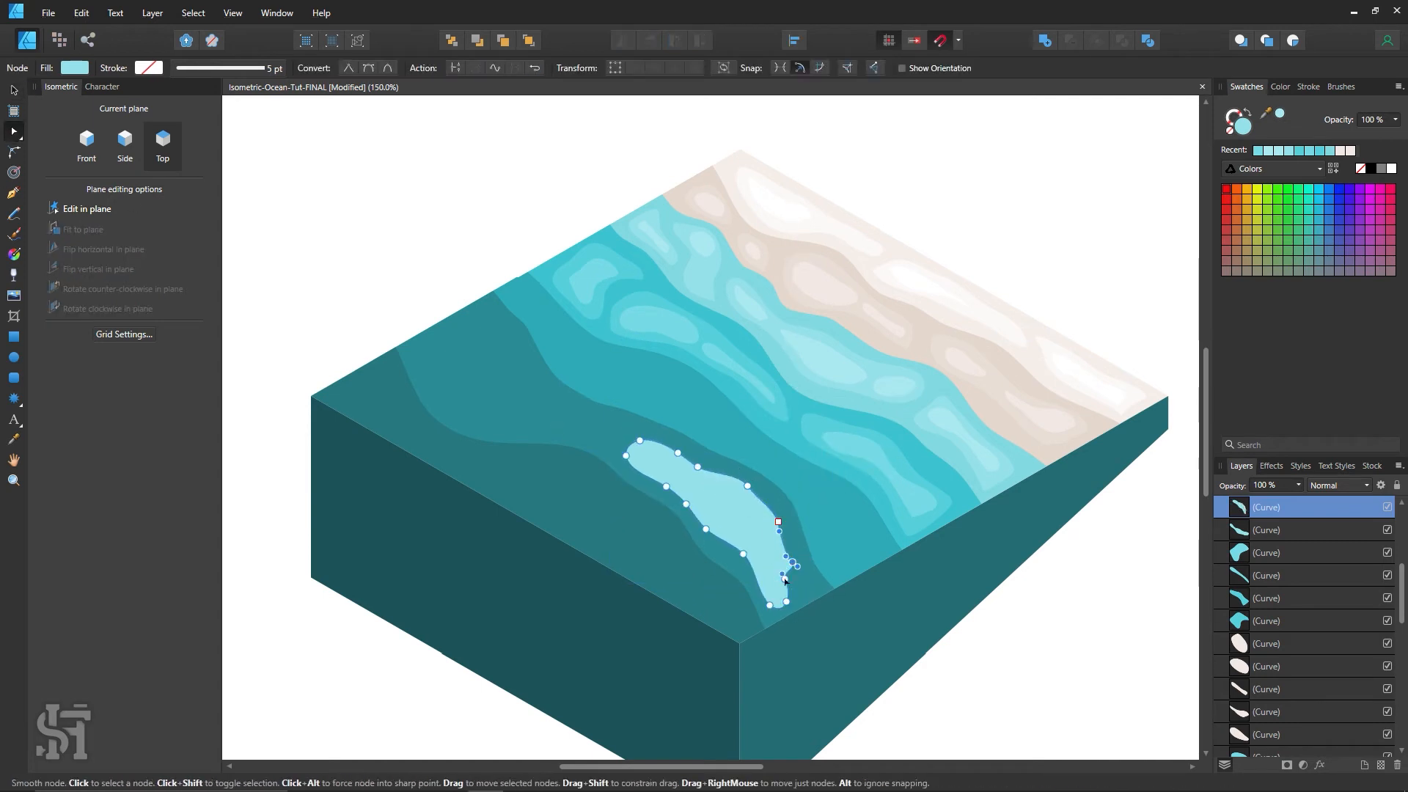
drag(772, 563, 805, 571)
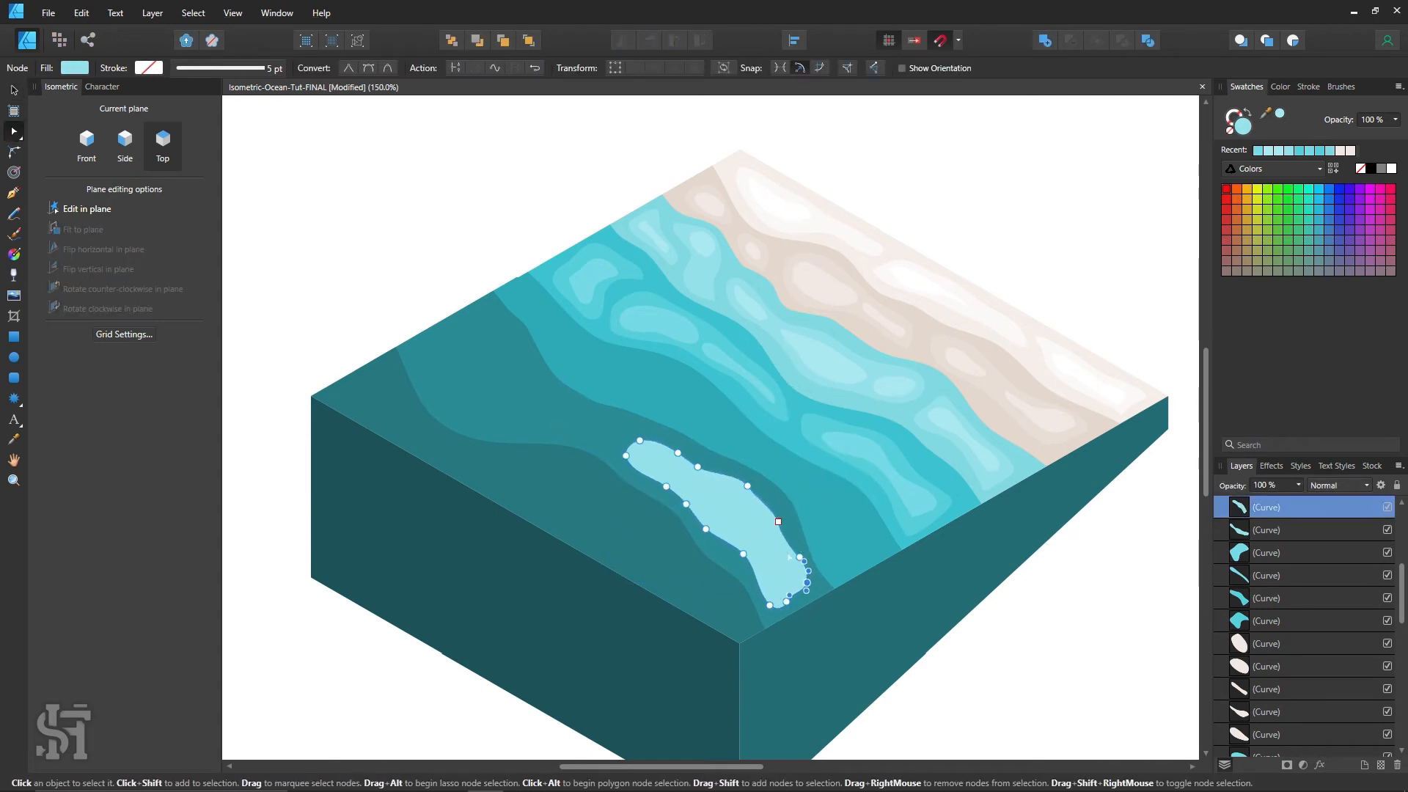
drag(778, 522, 783, 521)
key(v)
click(704, 123)
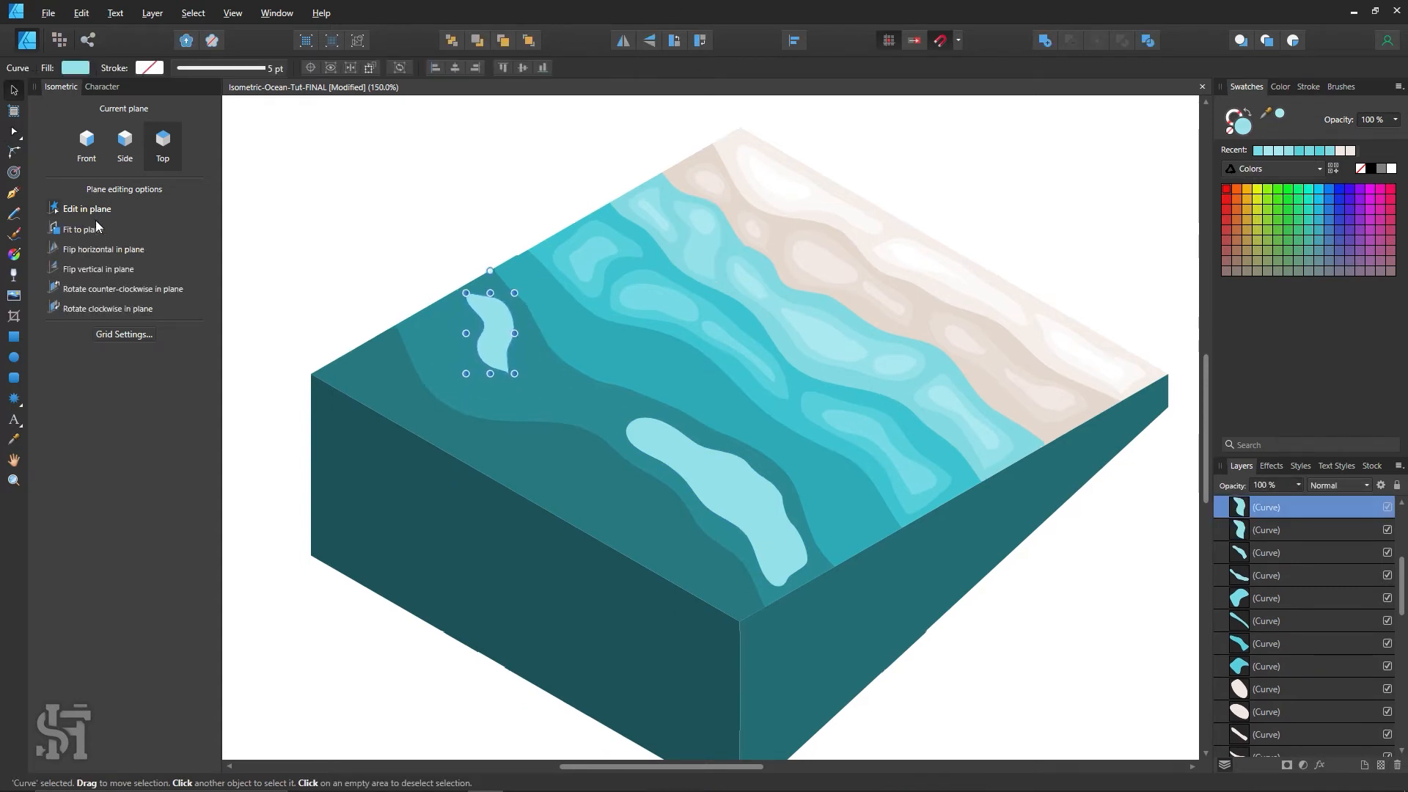
click(95, 229)
key(Delete)
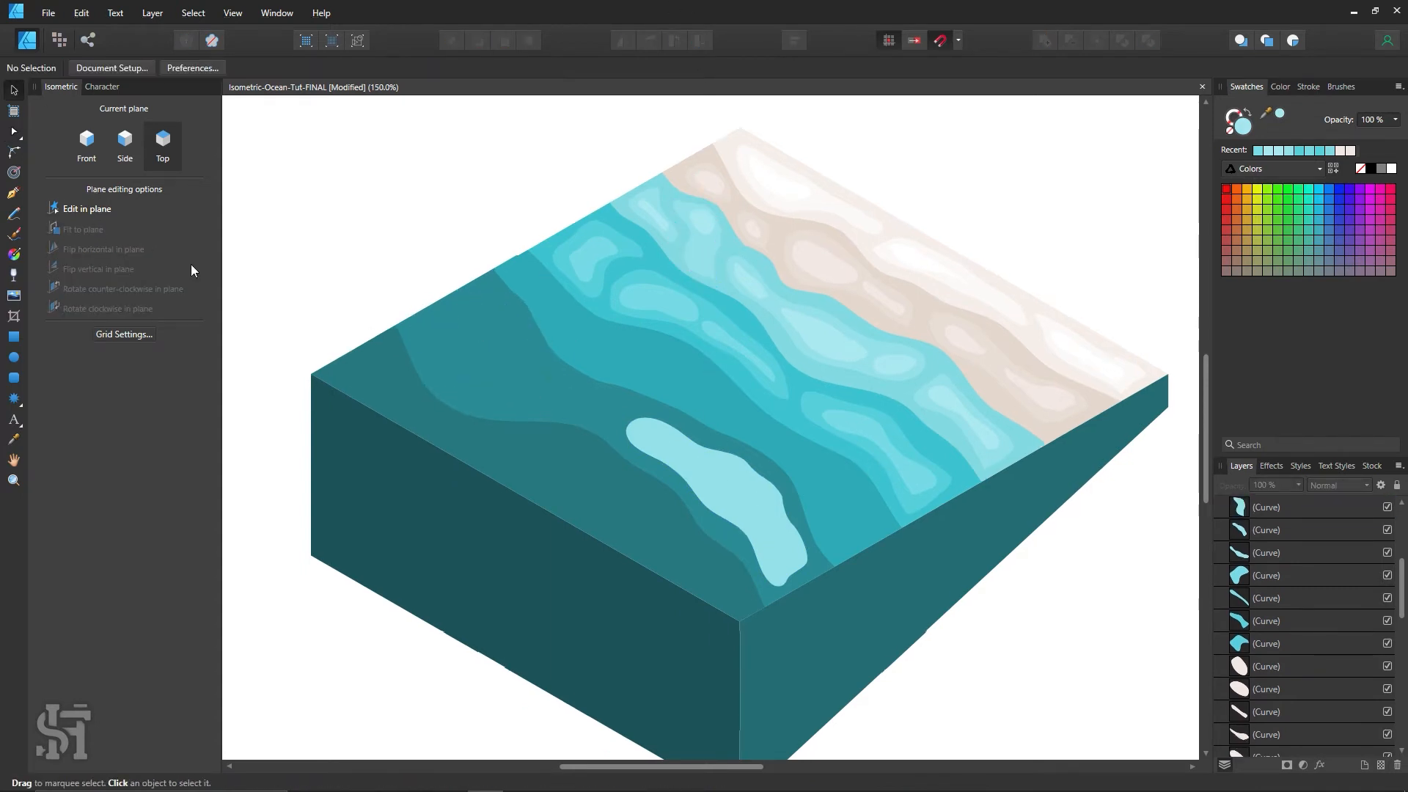
Draw two closed freehand outlines with a 5 pt stroke side by side at the dark teal band's far end.
key(n)
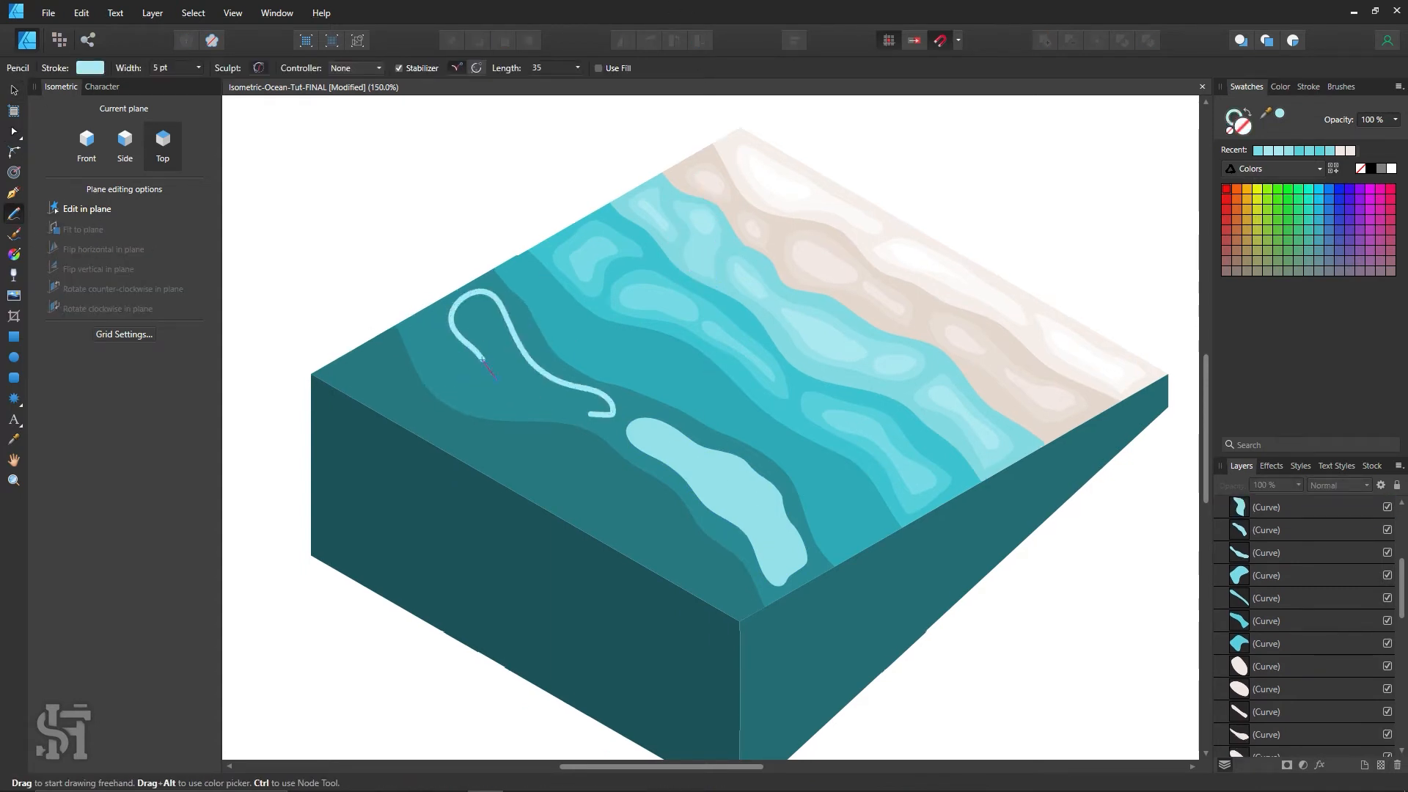
drag(601, 415, 608, 414)
mouse_move(399, 328)
mouse_down()
mouse_move(438, 326)
mouse_move(434, 303)
mouse_move(442, 333)
mouse_up()
key(v)
click(506, 206)
Draw three closed freehand outlines along the medium teal band: triangular at its near end, long in the middle, small at its far end.
key(n)
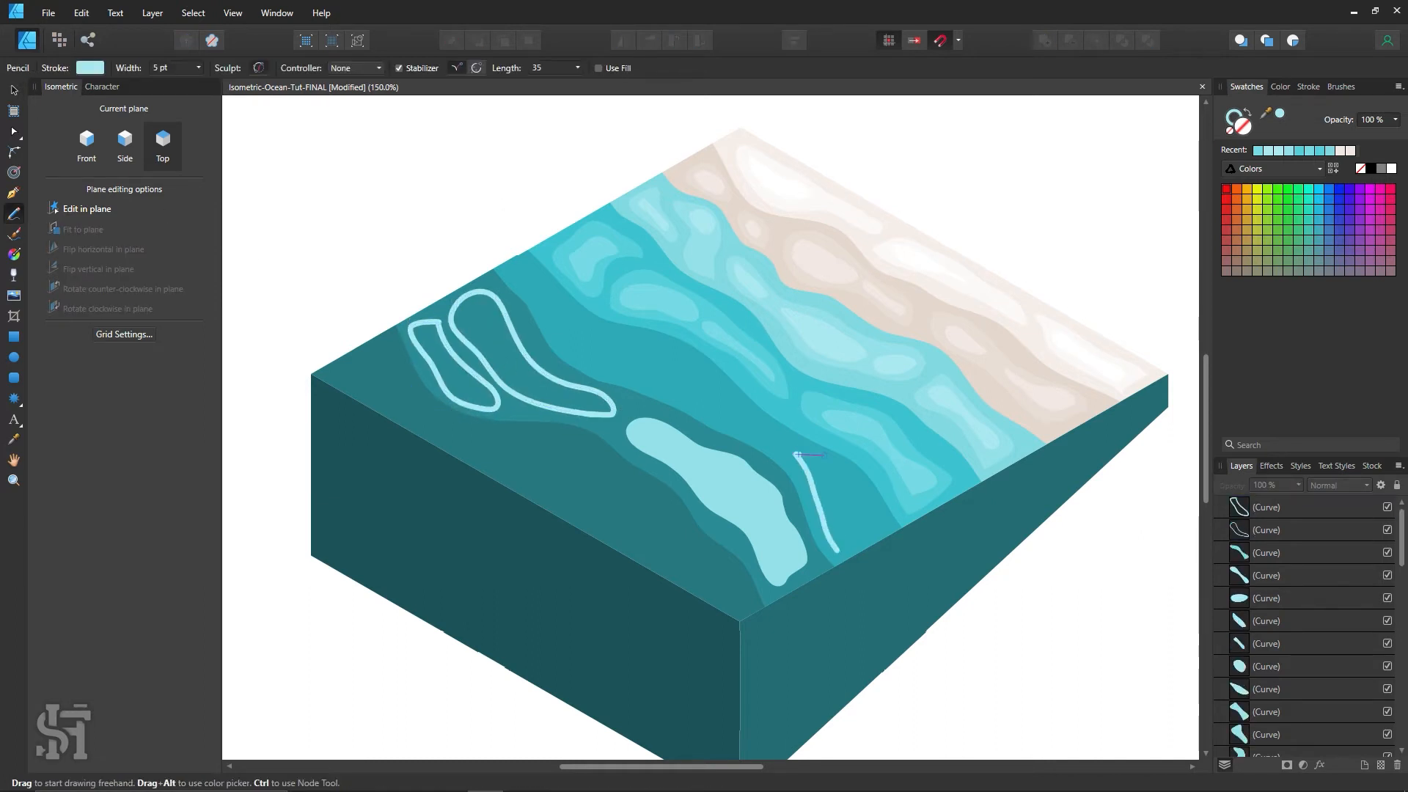
drag(841, 548, 837, 550)
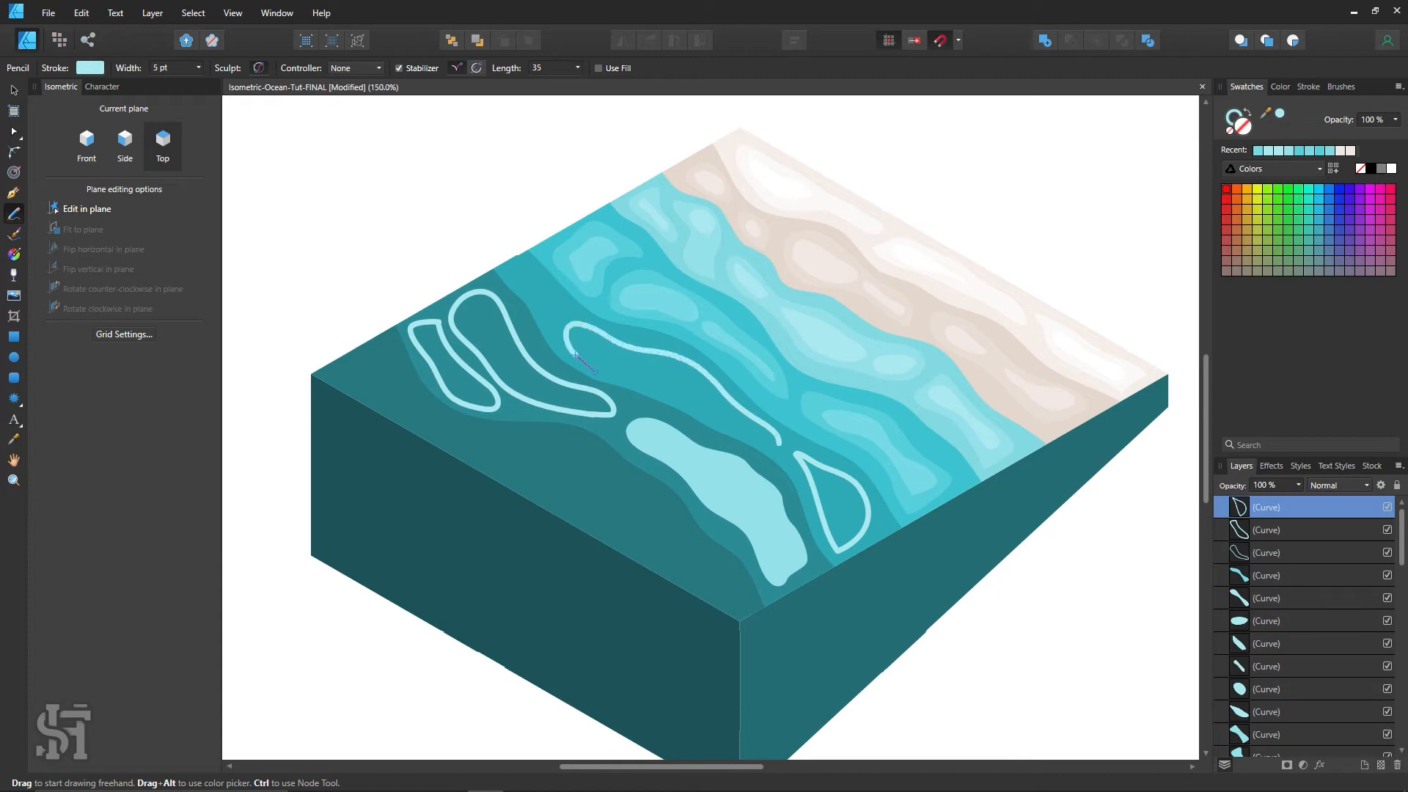
drag(799, 453, 800, 452)
drag(572, 309, 513, 255)
key(v)
drag(589, 308, 562, 303)
click(521, 185)
Draw two closed freehand outlines in the darkest teal band, a long one near the front corner and another at its far end.
key(z)
drag(431, 270, 506, 271)
scroll(752, 441, down, 1)
alt+click(753, 441)
drag(785, 487, 717, 433)
key(p)
key(n)
scroll(777, 542, down, 1)
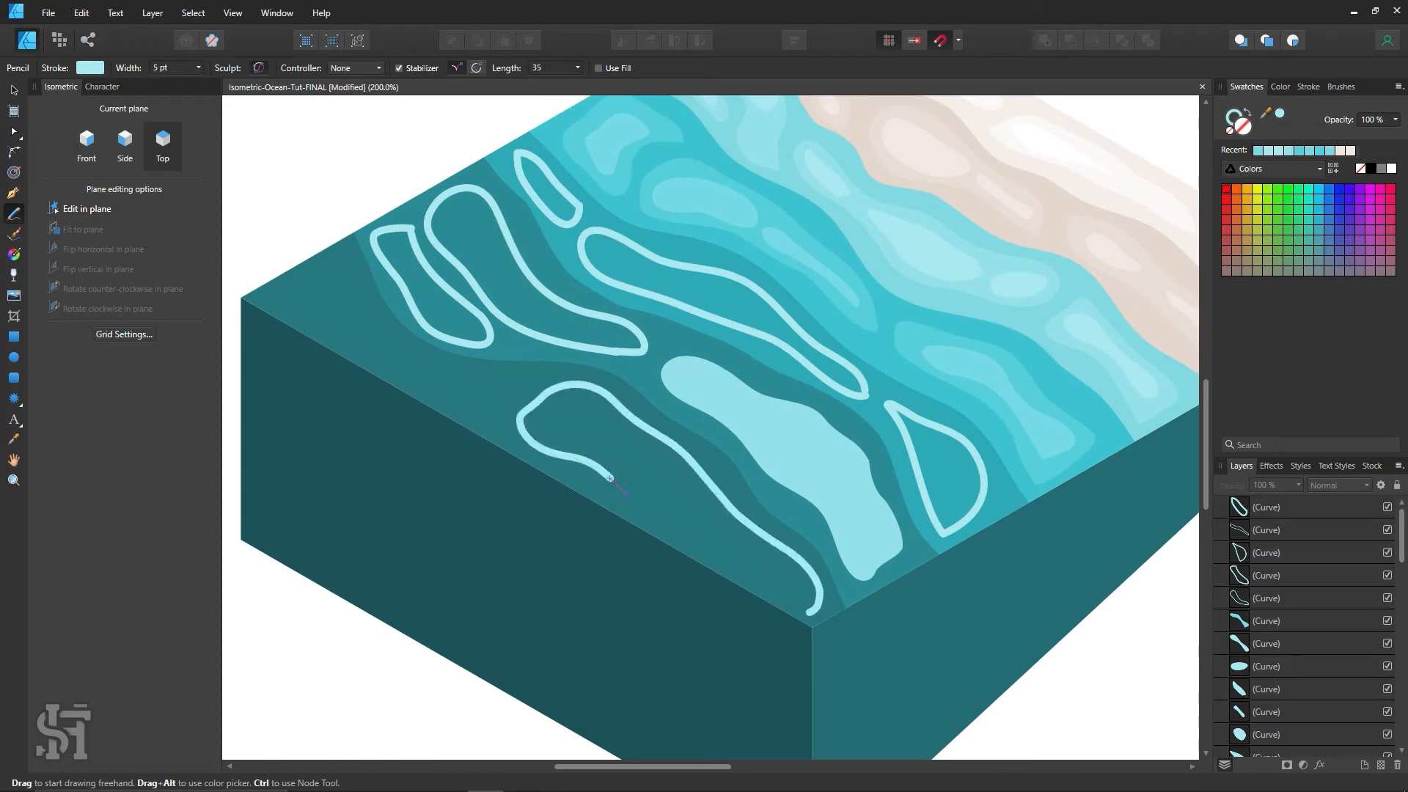
scroll(805, 611, up, 1)
mouse_move(501, 481)
mouse_down()
mouse_move(503, 407)
mouse_move(489, 457)
mouse_move(437, 426)
mouse_up()
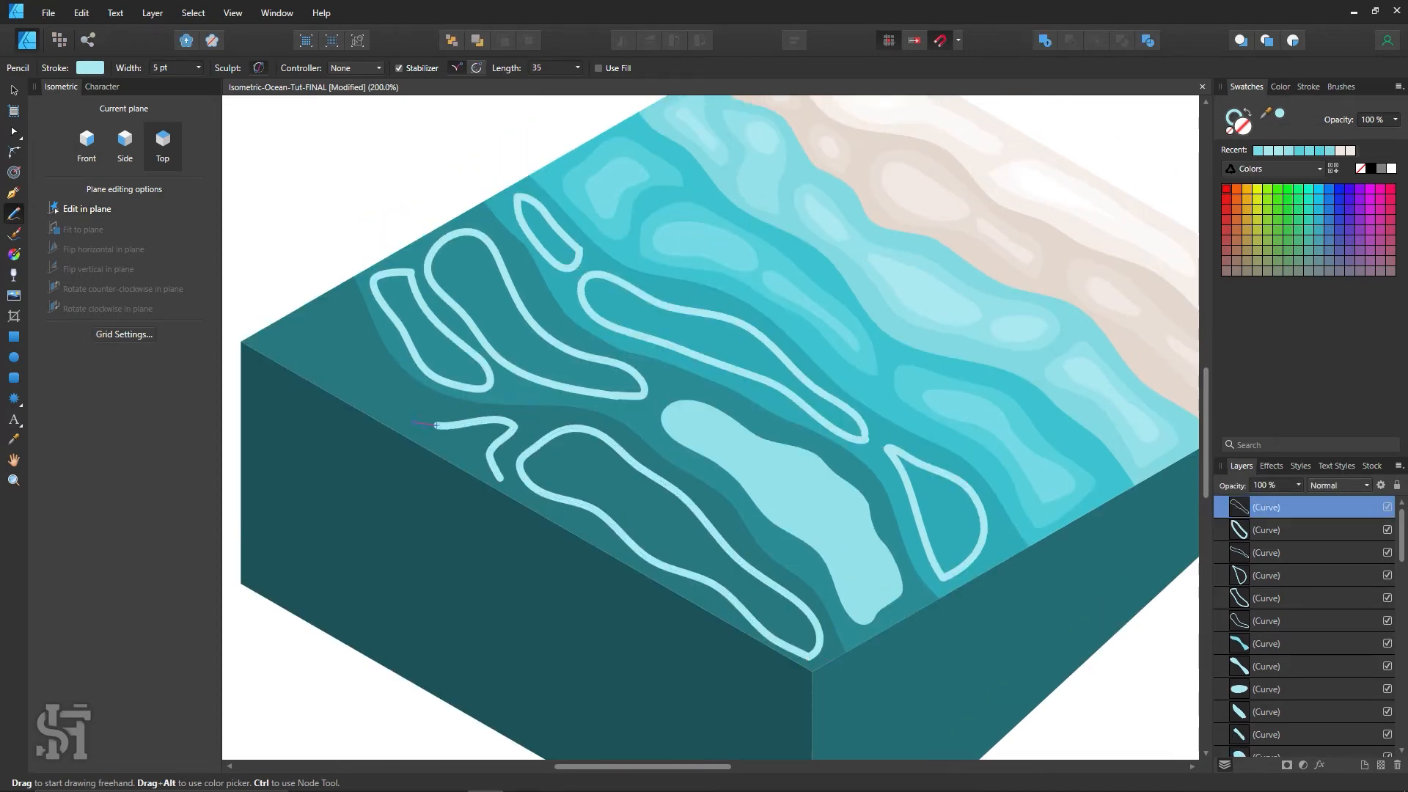
key(a)
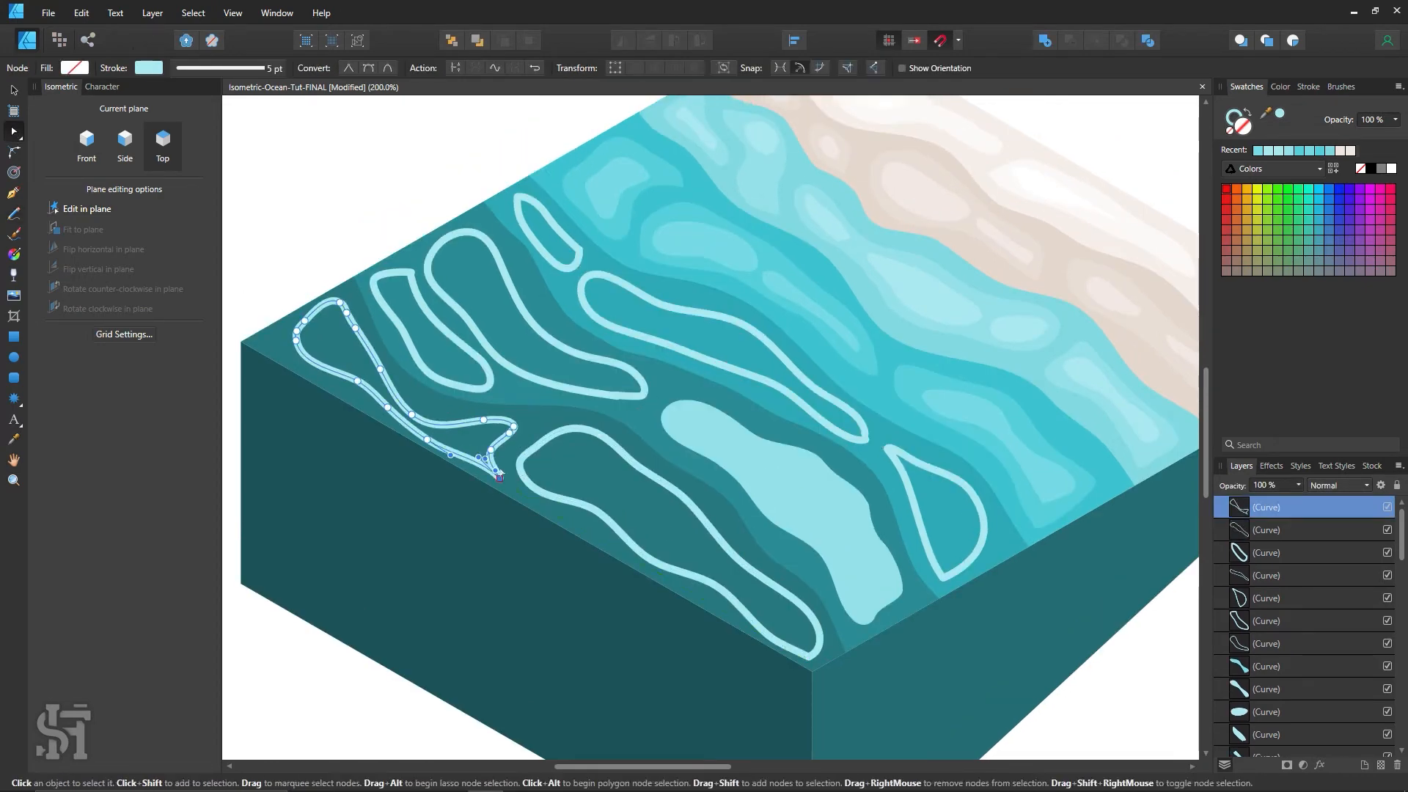
Fill the three outlines in the medium teal band with a slightly lighter tint of the sampled band colour, without strokes.
alt+click(783, 334)
key(v)
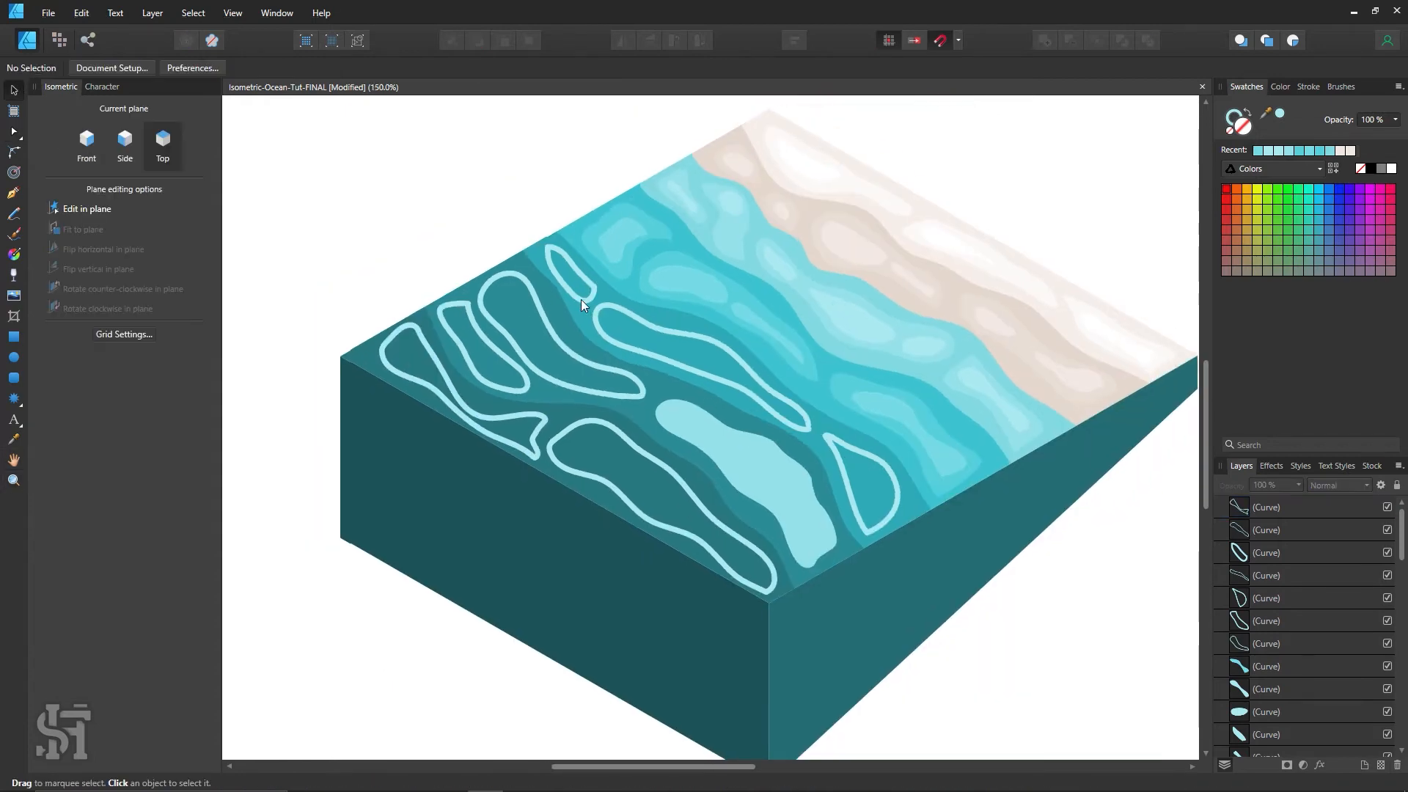
click(581, 299)
shift+click(601, 310)
shift+click(836, 444)
key(shift+x)
key(i)
click(752, 360)
double_click(1243, 126)
click(1358, 434)
drag(1141, 314, 1120, 333)
Fill the three shapes in the dark teal band with a slightly lighter tint of the band colour, without strokes.
click(14, 90)
click(520, 355)
shift+click(524, 374)
shift+click(755, 458)
click(14, 440)
click(1229, 131)
double_click(1243, 126)
click(1364, 435)
Fill the freehand shapes in the darkest teal band with a slightly lighter tint of the band colour, without strokes.
click(14, 89)
click(415, 245)
click(445, 372)
shift+click(597, 477)
click(14, 439)
click(1229, 131)
double_click(1243, 126)
click(1364, 435)
click(14, 89)
key(z)
drag(471, 413, 557, 440)
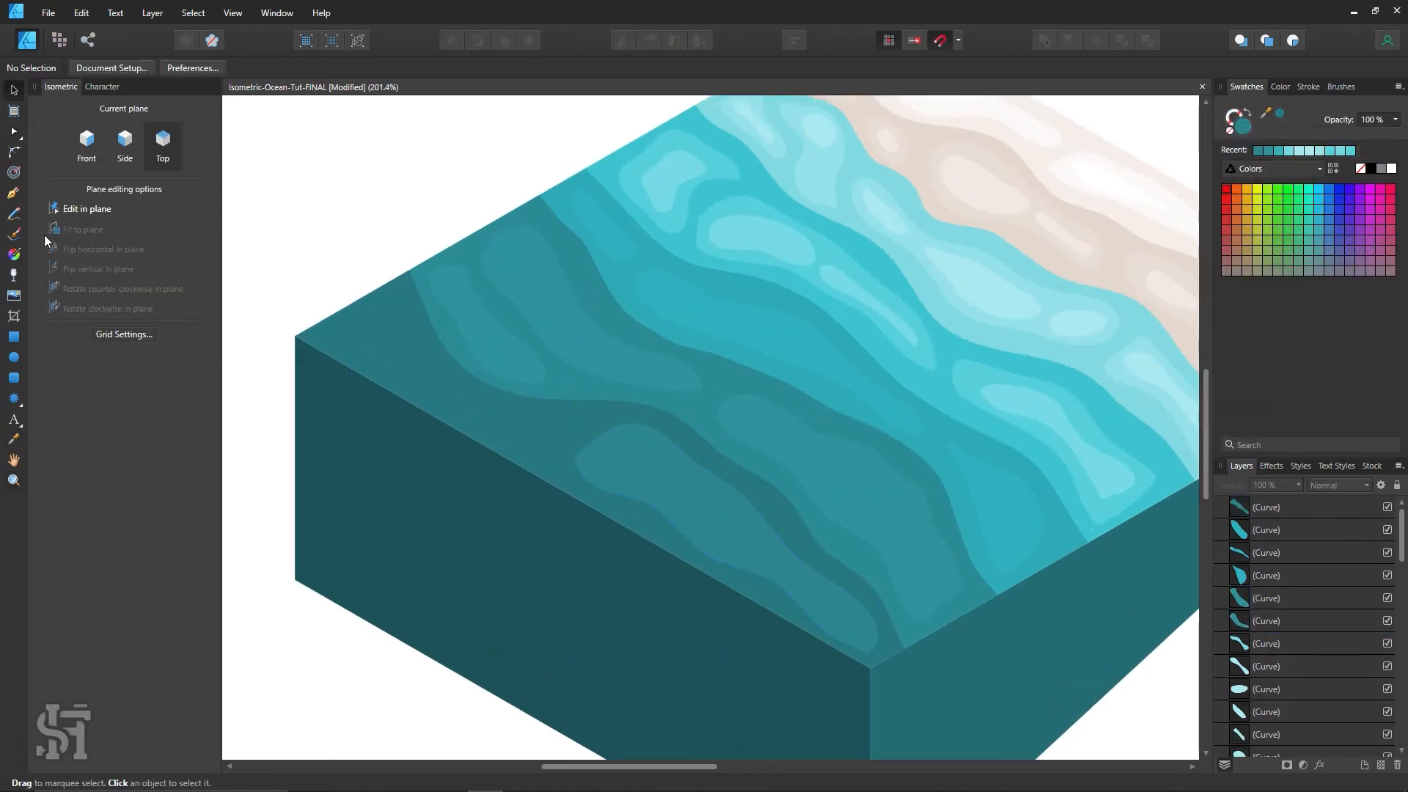
Draw two closed freehand patches at the far corner of the darkest teal band and fill them without strokes in the existing patch tint.
click(14, 213)
mouse_move(467, 436)
mouse_down()
mouse_move(437, 368)
mouse_move(367, 288)
mouse_move(330, 356)
mouse_move(440, 399)
mouse_up()
key(v)
shift+click(525, 415)
key(shift+x)
click(352, 210)
Reshape the new patches at the far corner of the darkest teal band by adjusting their nodes.
key(a)
click(425, 378)
click(440, 410)
click(720, 408)
click(425, 378)
click(860, 415)
mouse_move(860, 415)
mouse_down()
mouse_move(860, 437)
mouse_move(783, 440)
mouse_up()
Draw three closed freehand outlines inside the dark teal band's patches, a long one near the front and two toward the far end.
key(n)
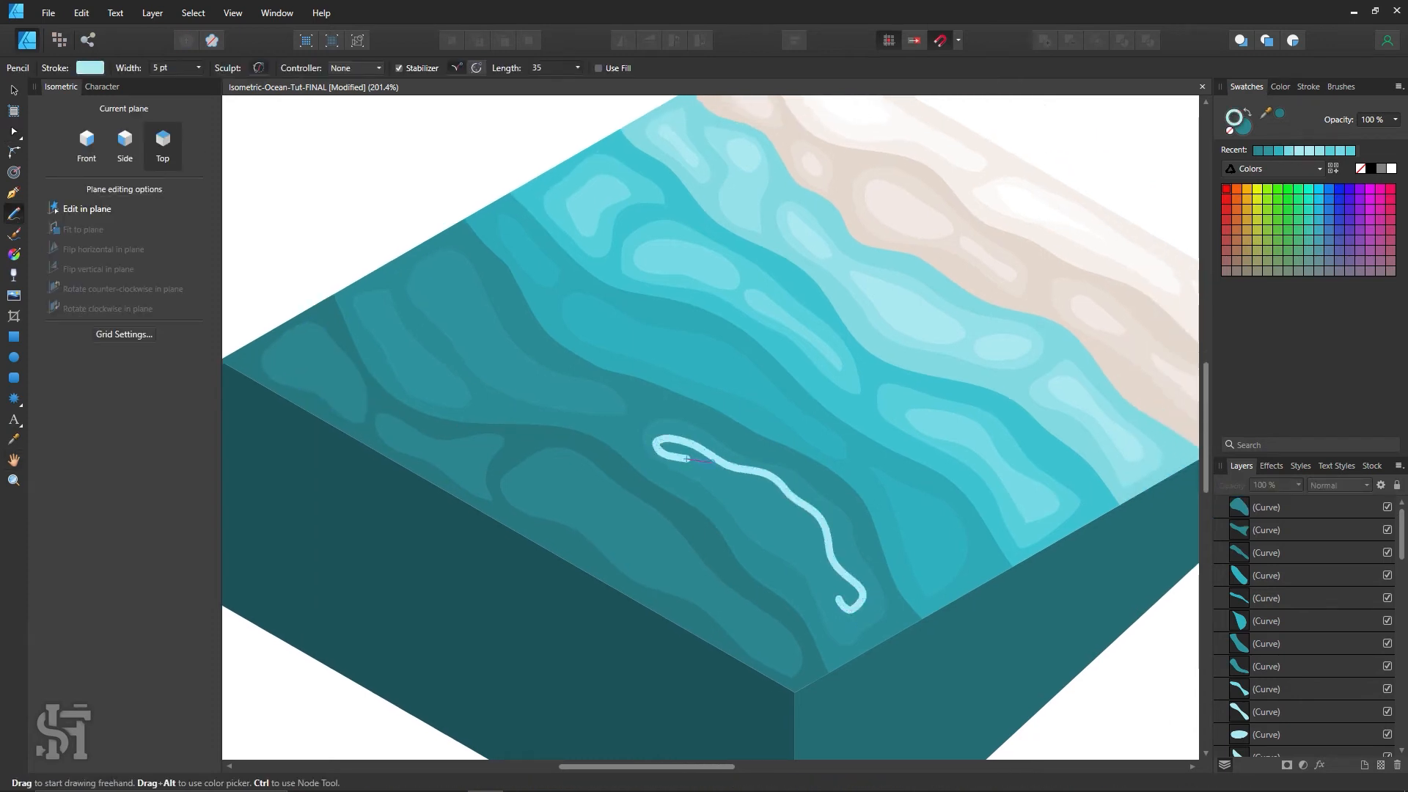
drag(838, 596, 840, 602)
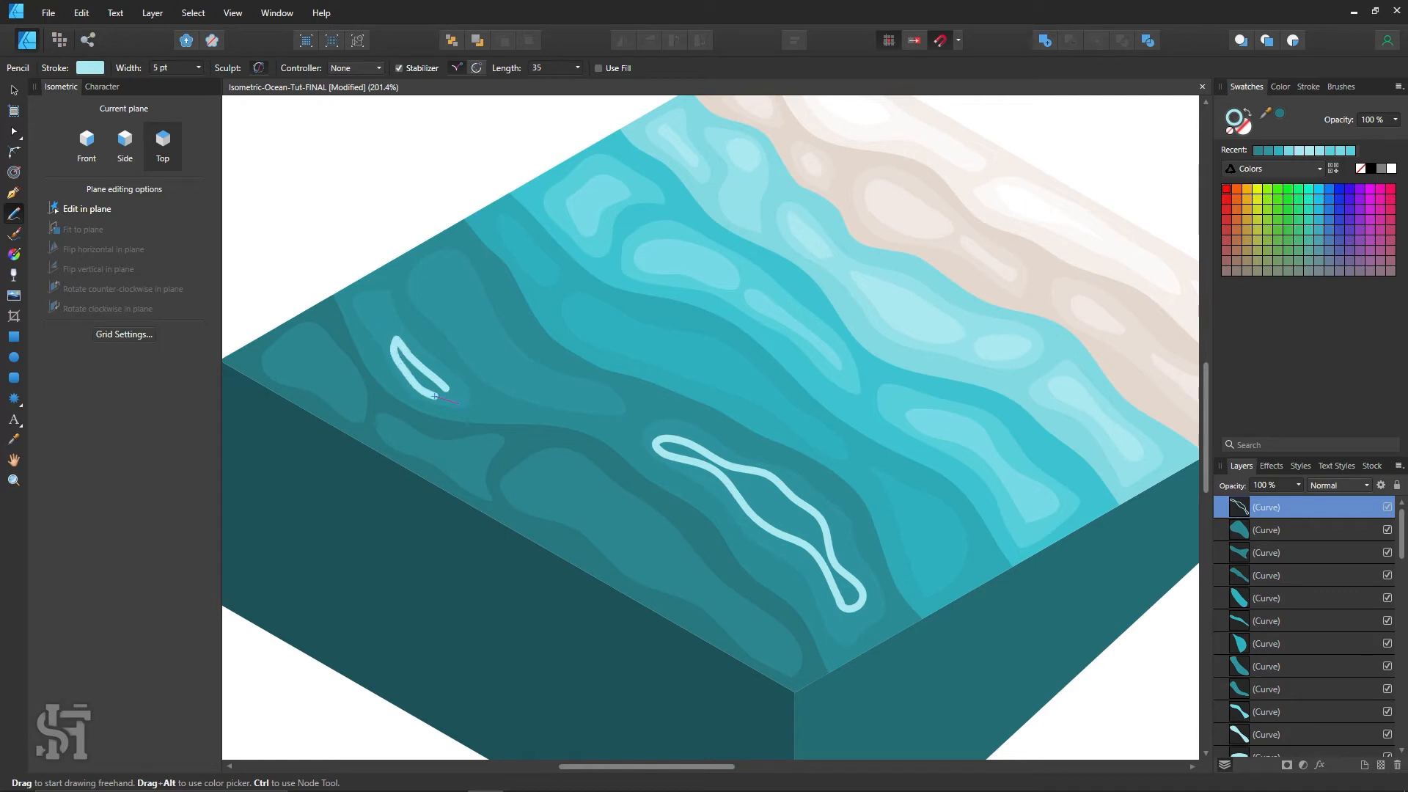
drag(573, 385, 573, 384)
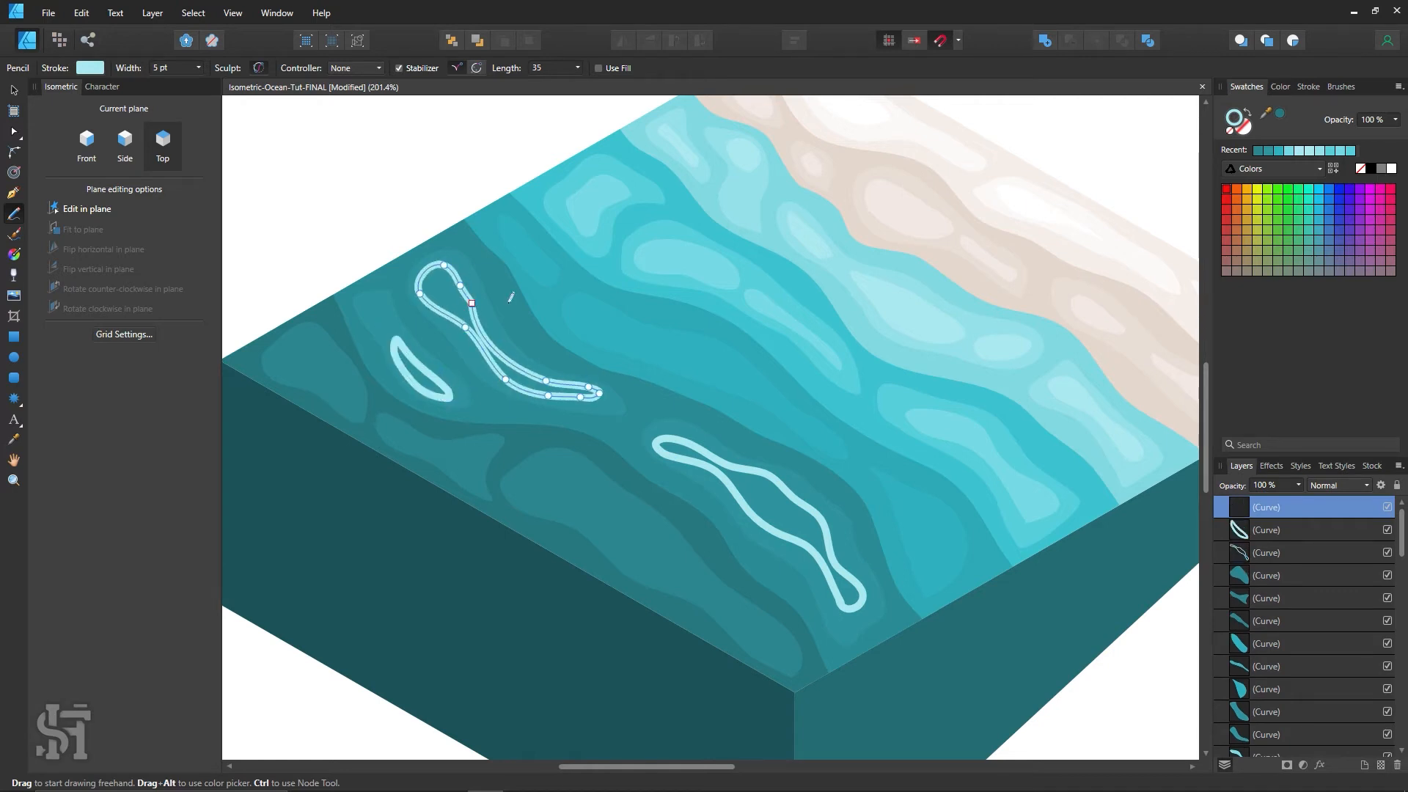
Draw three closed freehand outlines inside the medium teal band's patches, at the front, in the middle and at the far end.
scroll(509, 294, down, 1)
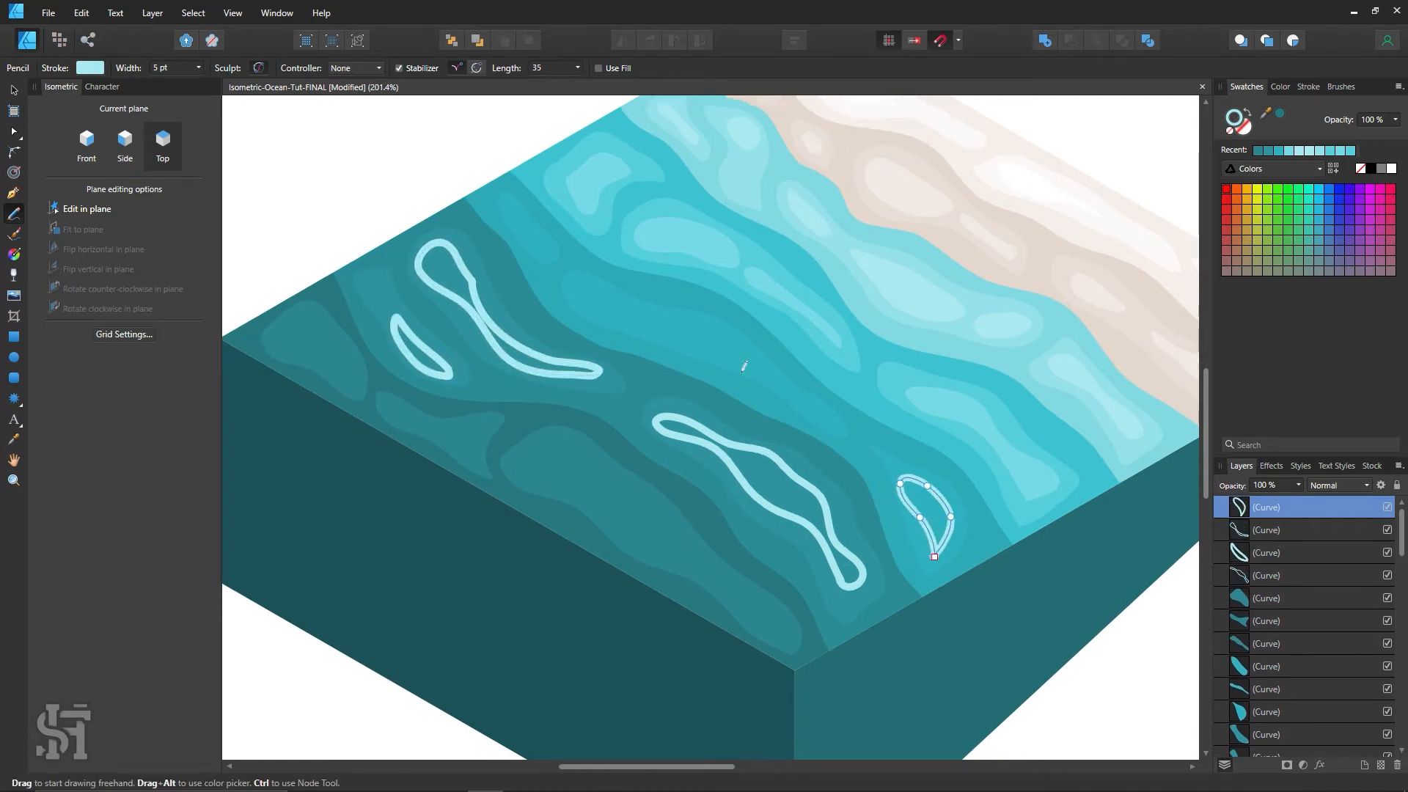
drag(749, 358, 749, 359)
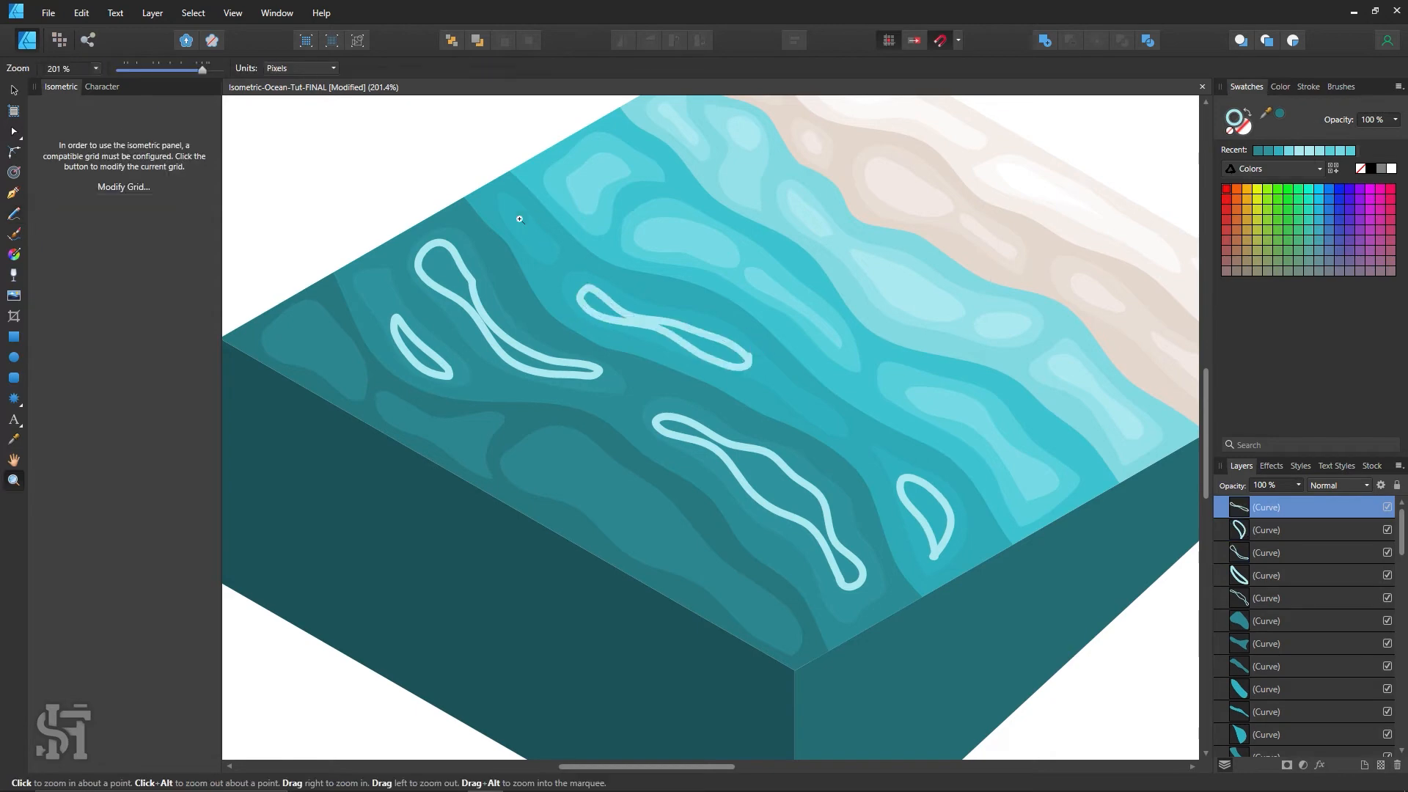
scroll(519, 212, up, 2)
drag(544, 257, 576, 288)
Smooth the kink in the long outline toward the far end of the dark teal band.
click(14, 132)
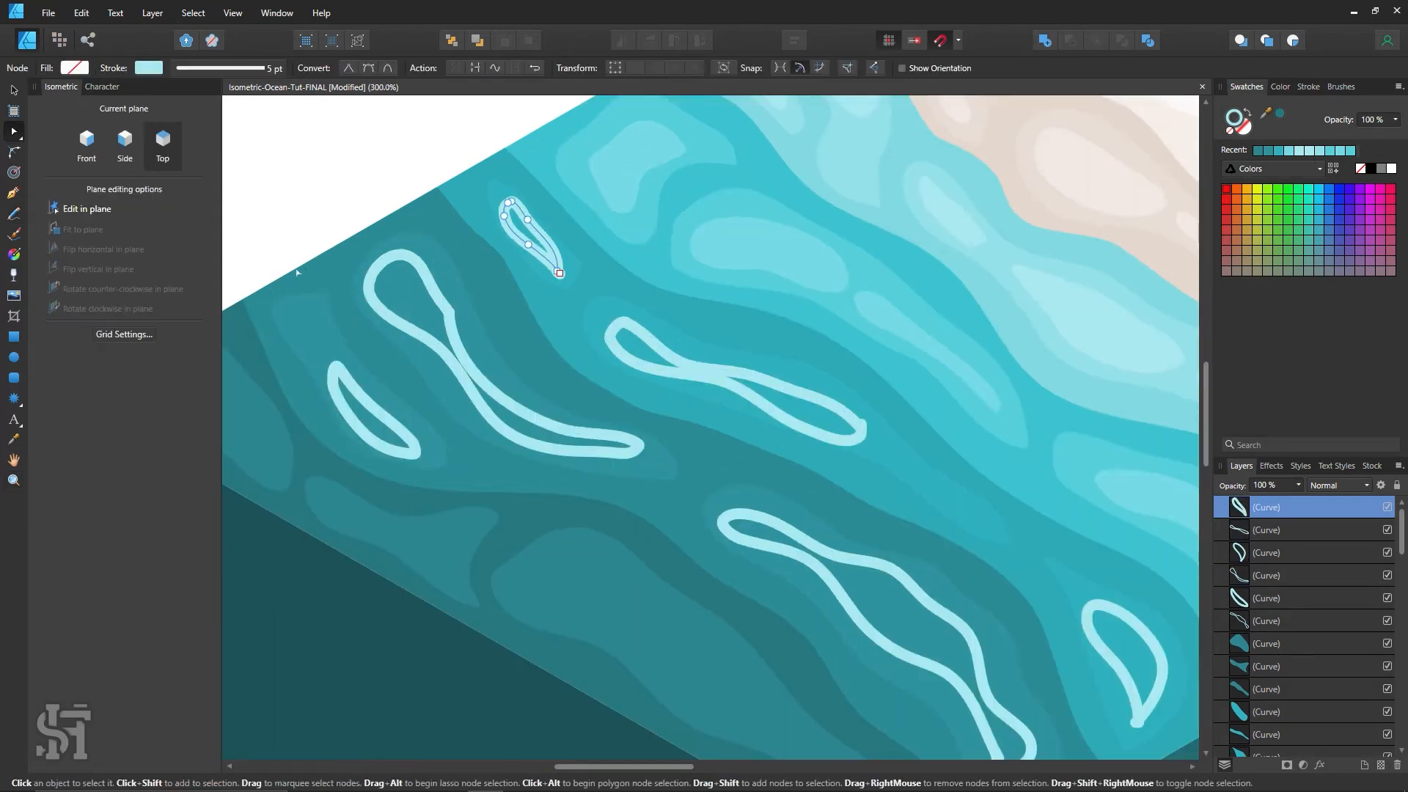
click(449, 311)
drag(431, 273, 438, 274)
key(ctrl+d)
Draw a small closed loop at the far end of the dark teal band and a larger outline inside the far corner patch.
drag(523, 408, 624, 356)
click(13, 213)
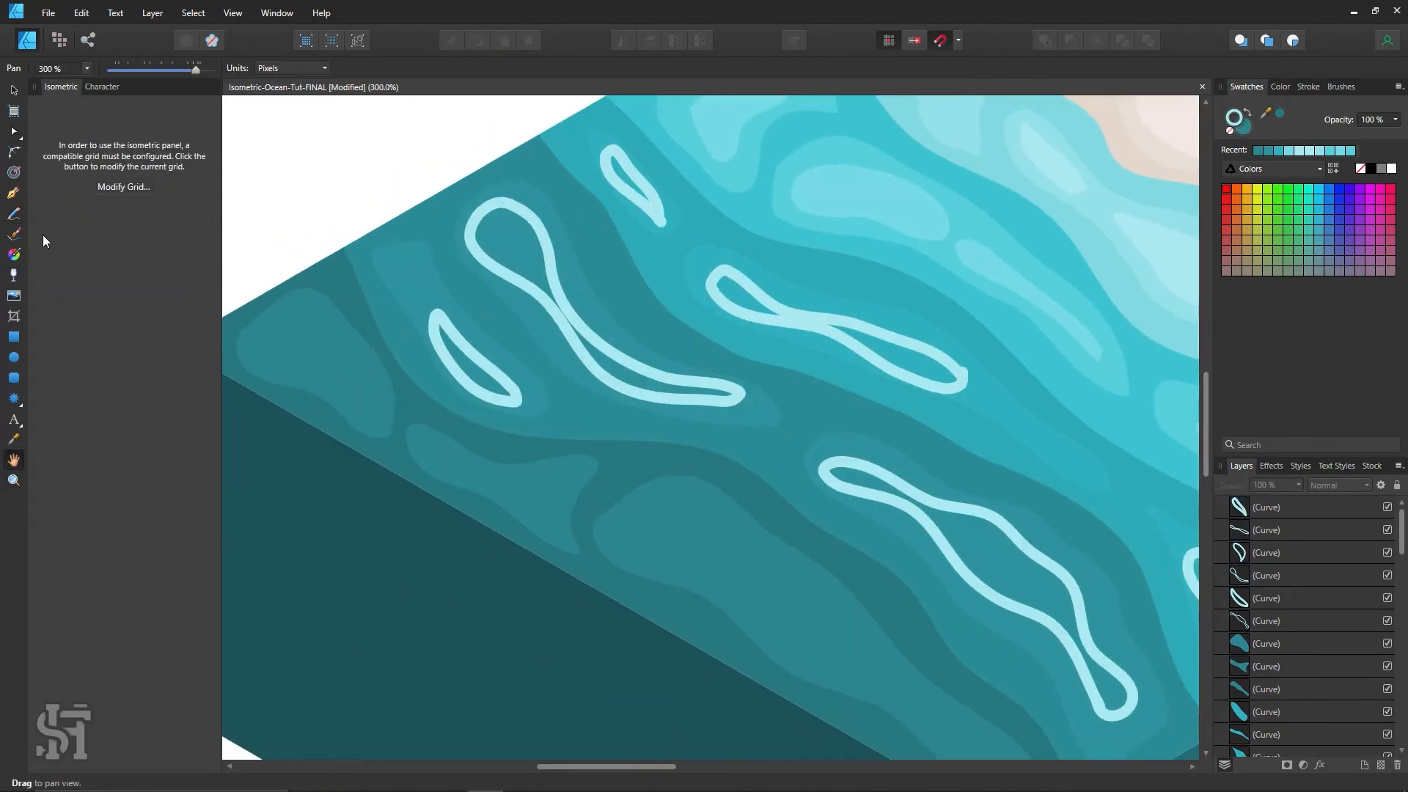
mouse_move(421, 308)
mouse_down()
mouse_move(393, 280)
mouse_move(418, 328)
mouse_up()
drag(351, 409, 384, 414)
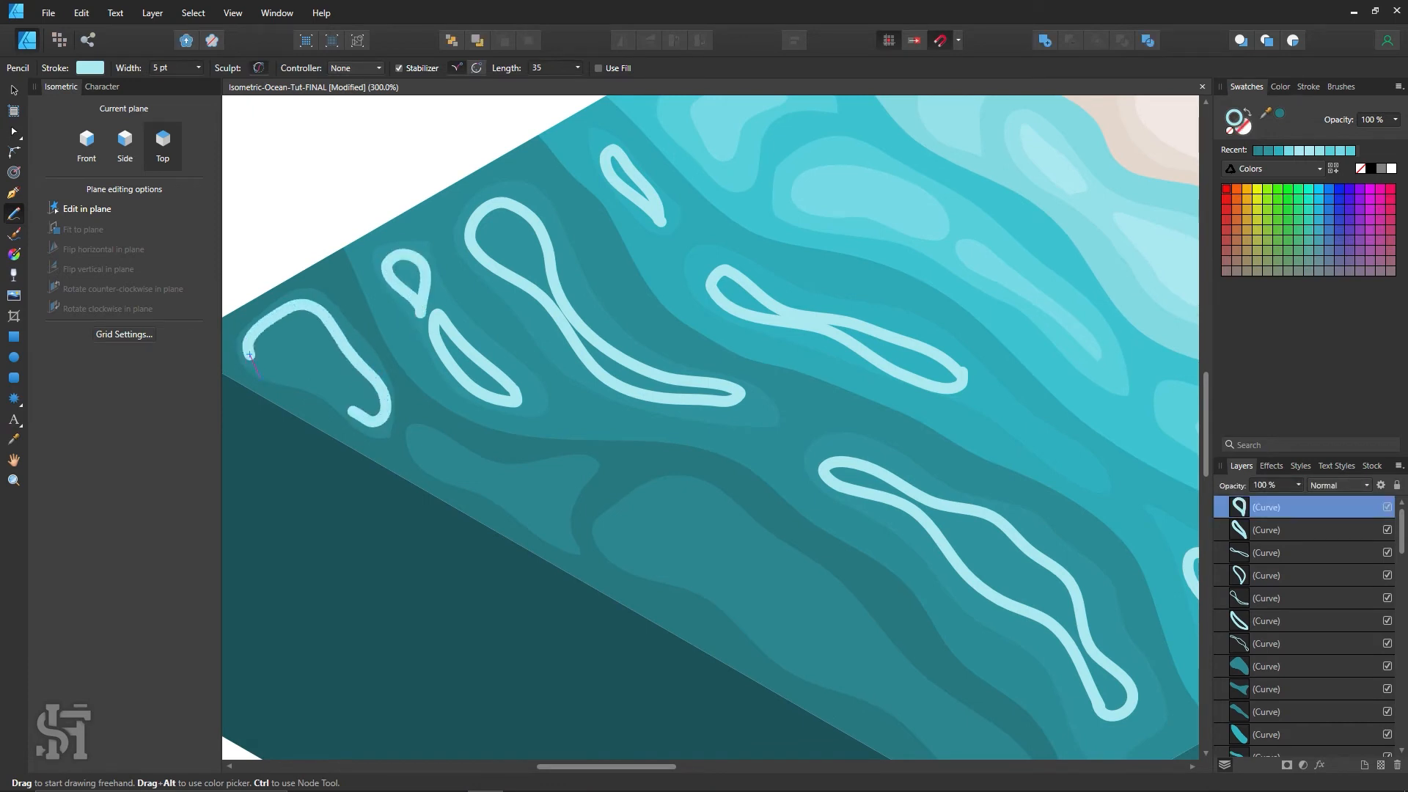
drag(250, 355, 254, 343)
key(a)
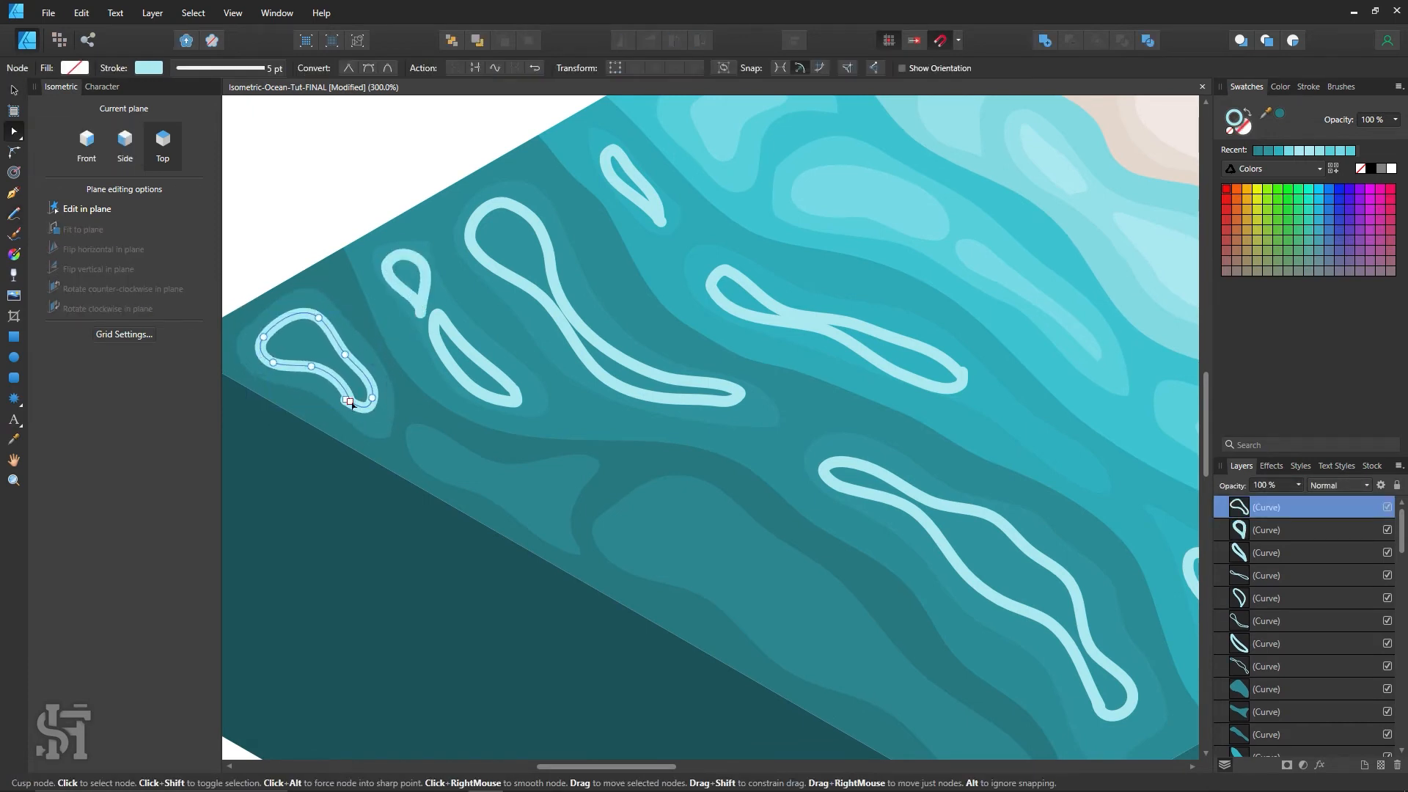
key(ctrl+d)
Fill the three outlines in the medium teal band with a lighter tint of the sampled patch colour, without strokes.
alt+click(768, 476)
drag(807, 493, 677, 465)
click(13, 90)
click(555, 254)
shift+click(748, 382)
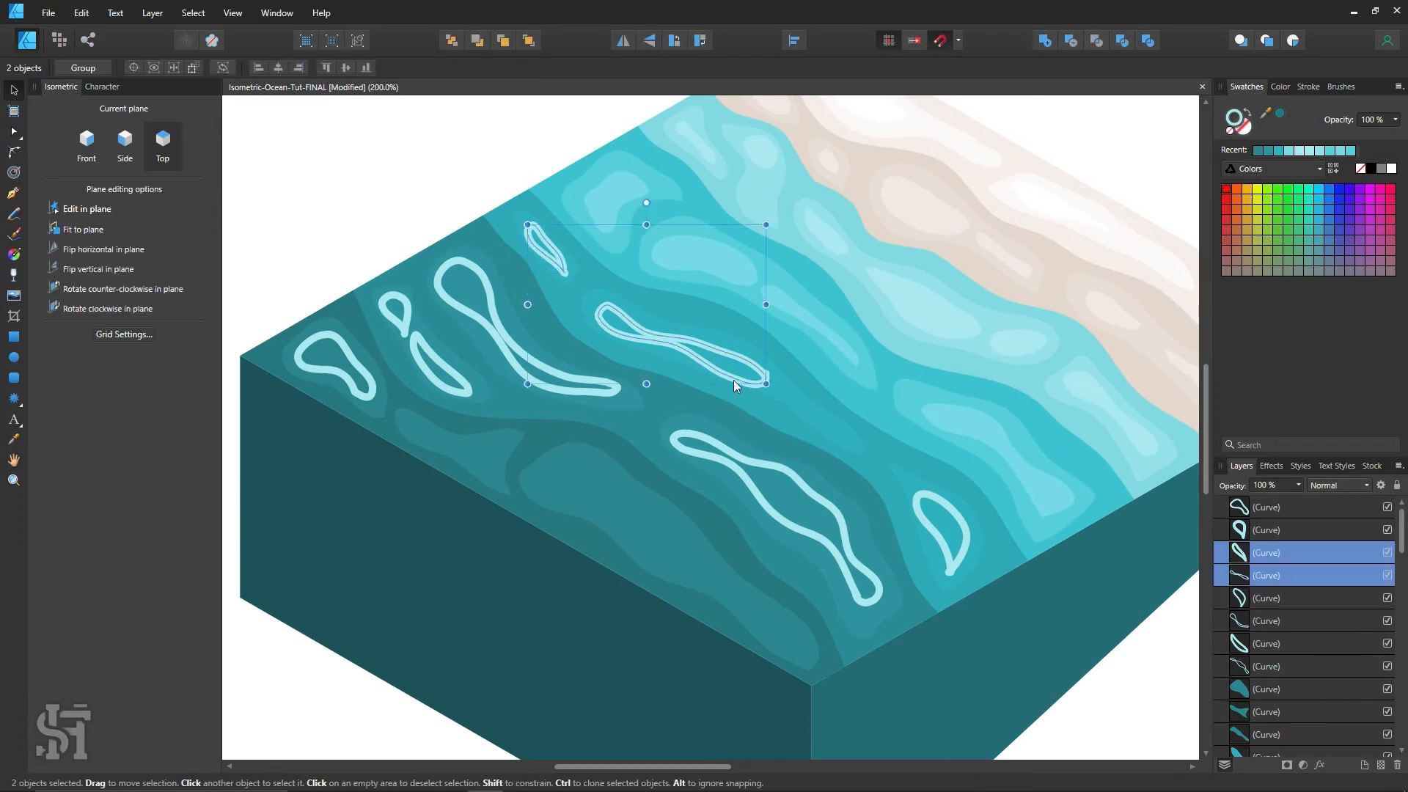
shift+click(923, 514)
click(1247, 114)
key(i)
click(733, 334)
double_click(1241, 128)
drag(1142, 309, 1146, 295)
click(1385, 132)
key(ctrl+d)
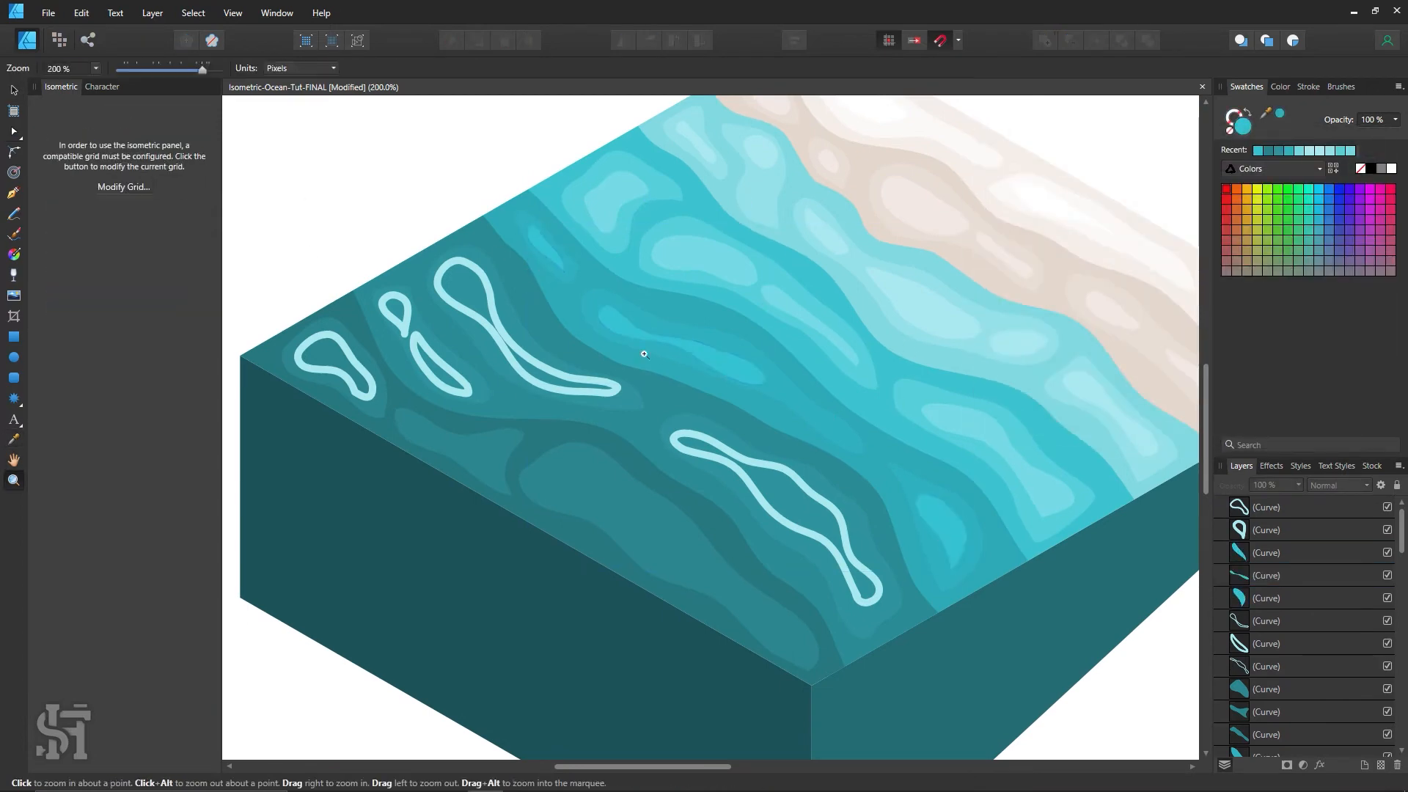
Widen and smooth the long middle highlight in the medium teal band by moving its nodes.
drag(739, 357, 799, 354)
click(678, 354)
drag(787, 265, 781, 252)
key(a)
drag(616, 333, 616, 352)
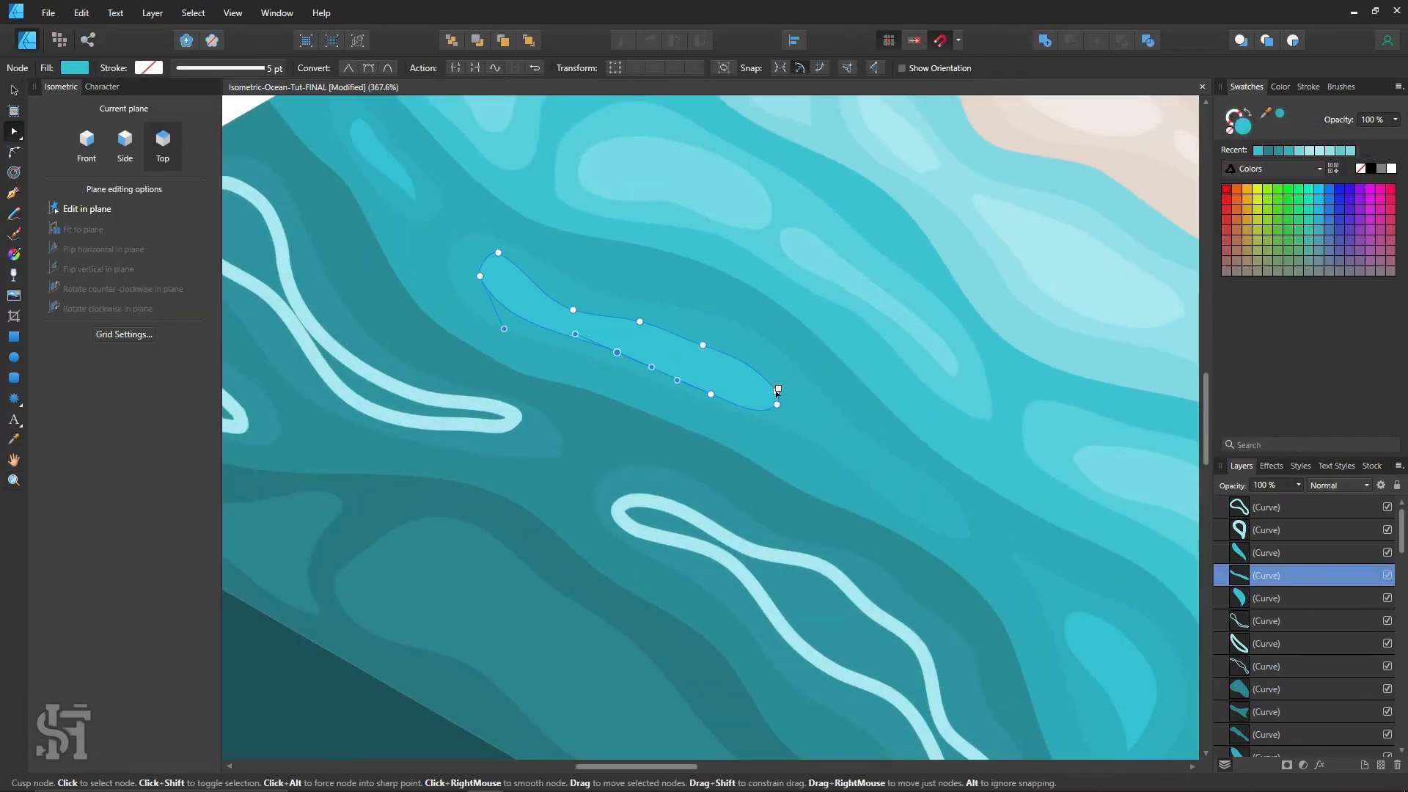
click(778, 389)
drag(778, 389, 788, 382)
drag(702, 344, 723, 340)
drag(777, 404, 774, 413)
Round off the small far-end highlight and the front highlight in the medium teal band by adjusting their nodes and handles.
scroll(455, 257, up, 1)
click(390, 211)
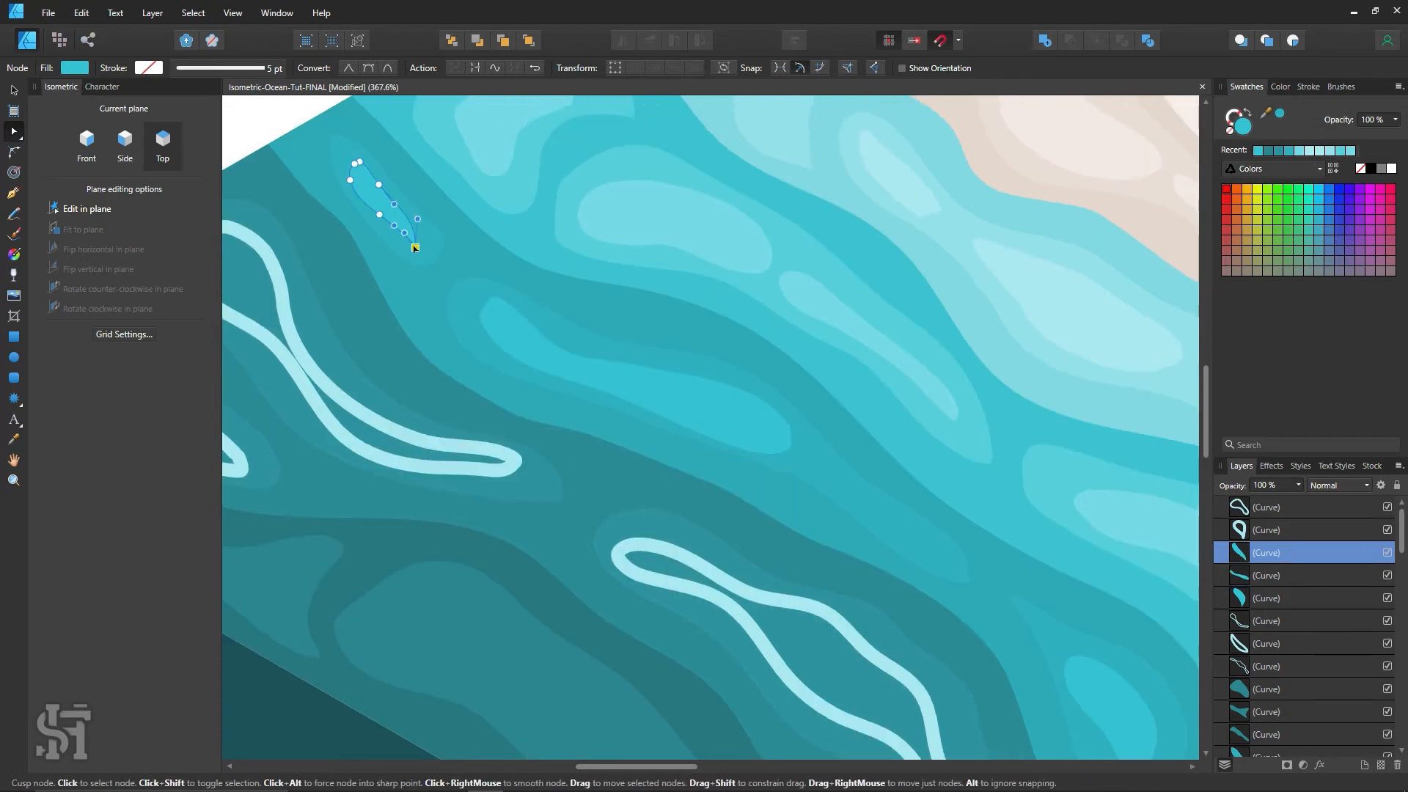
drag(415, 243, 418, 252)
drag(414, 231, 420, 223)
scroll(422, 226, down, 2)
click(790, 294)
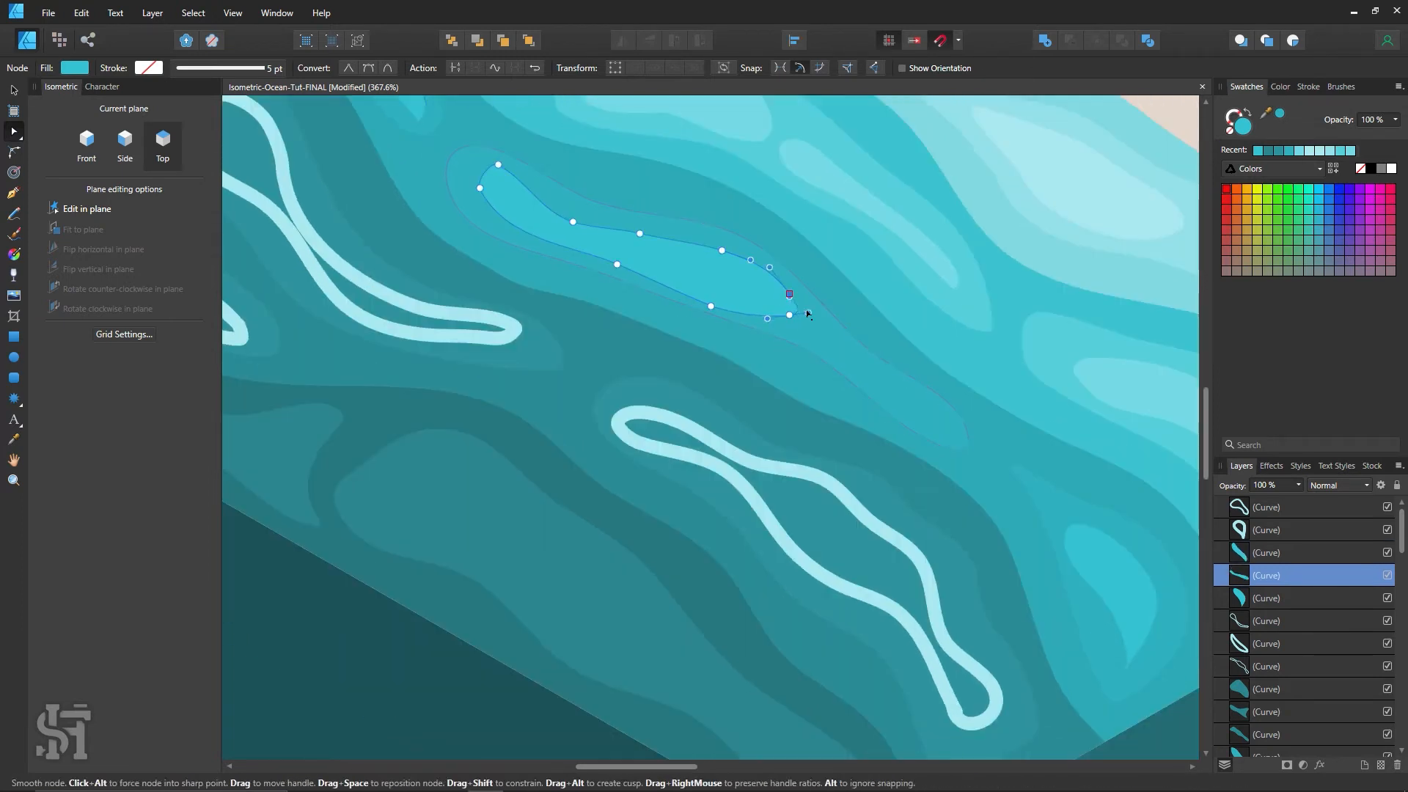
scroll(807, 314, down, 1)
click(1123, 600)
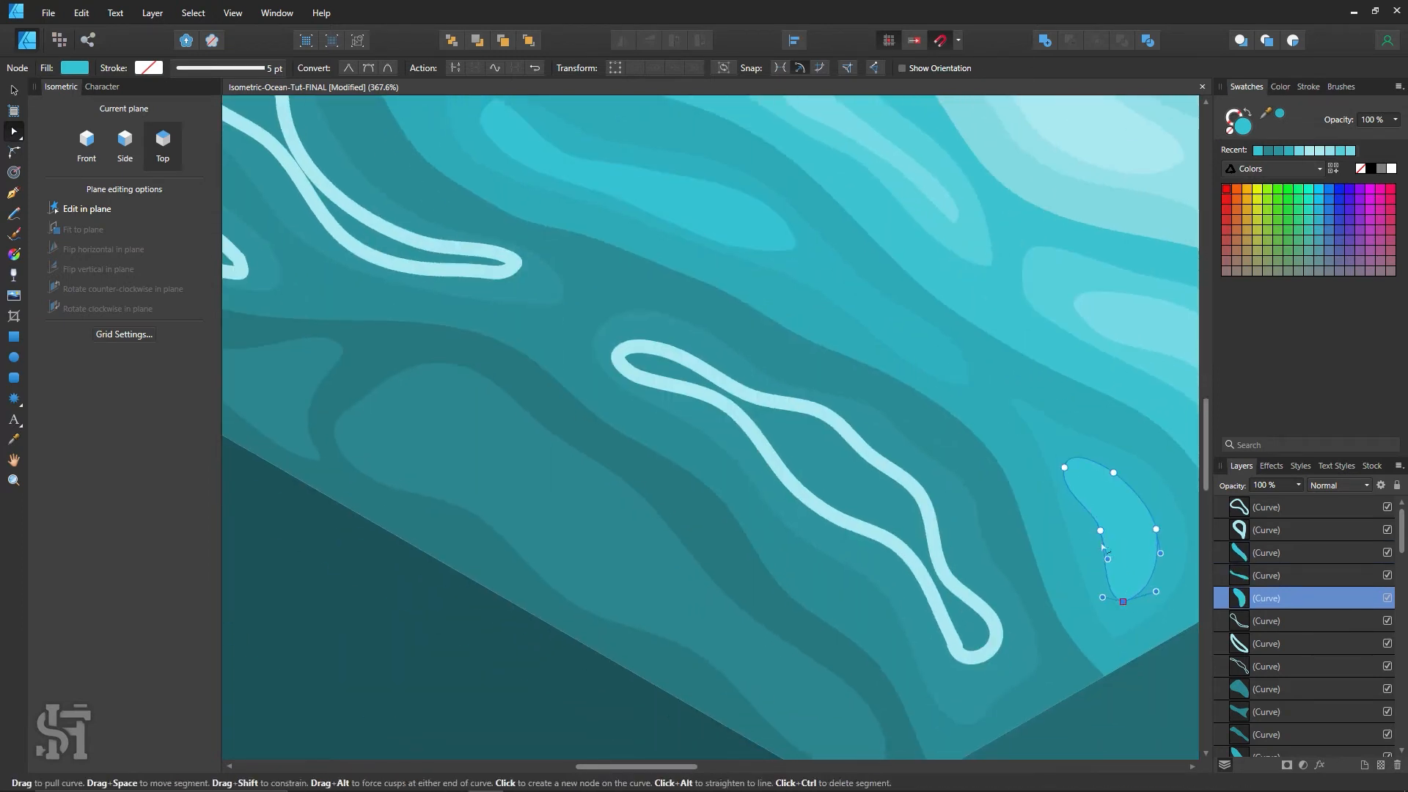
drag(1100, 530, 1089, 536)
Fill the two long outlines in the dark teal band with a lighter tint of the sampled patch colour, without strokes.
key(z)
alt+click(686, 303)
scroll(676, 301, up, 2)
click(14, 90)
click(468, 365)
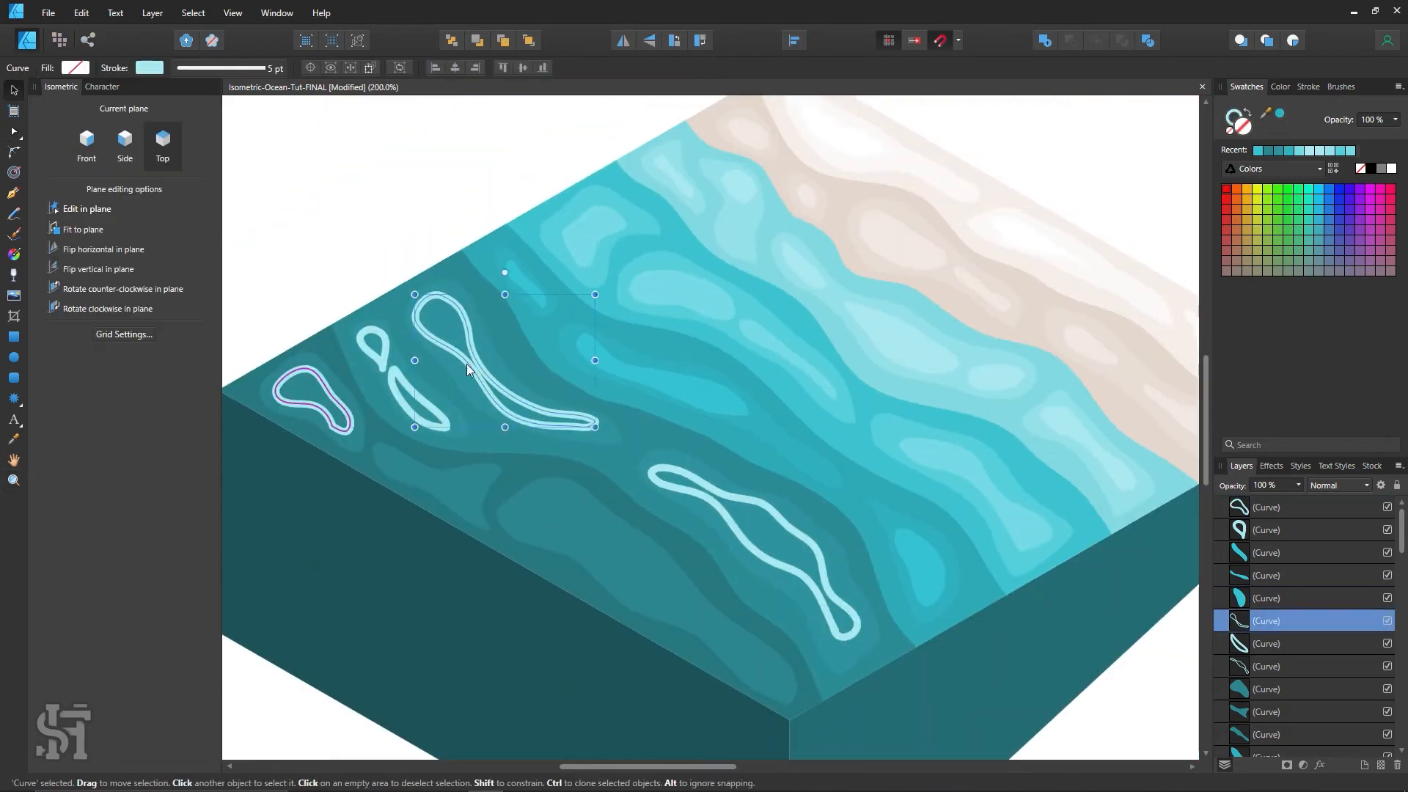
shift+click(712, 490)
click(13, 439)
click(762, 542)
click(1230, 130)
double_click(1243, 127)
drag(1129, 326, 1127, 318)
click(1355, 434)
Fill the two small outlines at the far end of the dark teal band with a lighter tint of the sampled patch colour.
click(14, 90)
click(386, 120)
click(388, 351)
shift+click(445, 426)
click(14, 439)
click(421, 402)
click(1230, 131)
double_click(1243, 127)
click(1356, 434)
Smooth the pointed end of the small loop highlight at the far end of the dark teal band.
key(z)
drag(373, 347, 469, 348)
click(14, 132)
drag(402, 407, 398, 393)
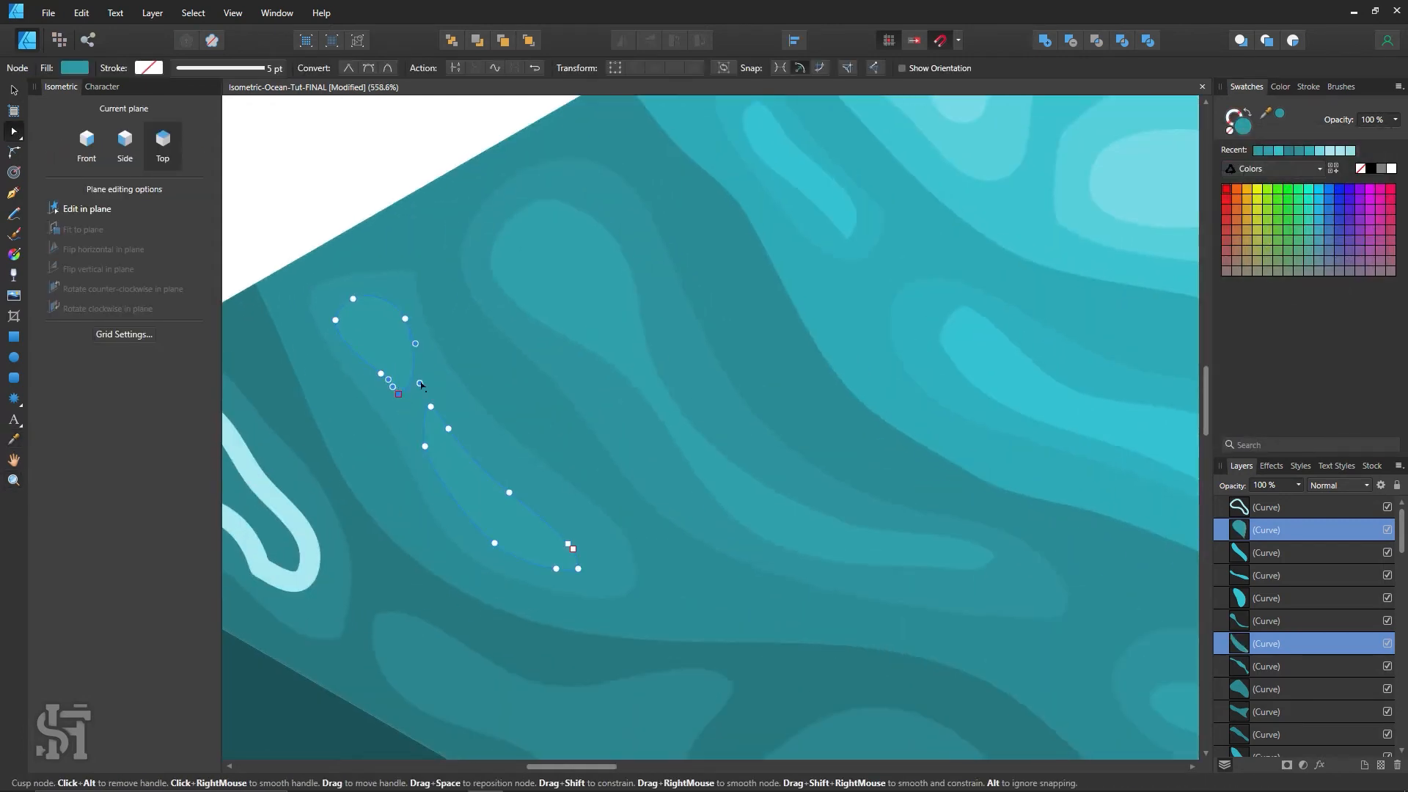
click(382, 176)
Reshape the long highlight toward the far end of the dark teal band by moving its inner nodes.
key(z)
drag(945, 481, 673, 471)
drag(605, 506, 759, 506)
click(20, 136)
click(77, 133)
click(534, 323)
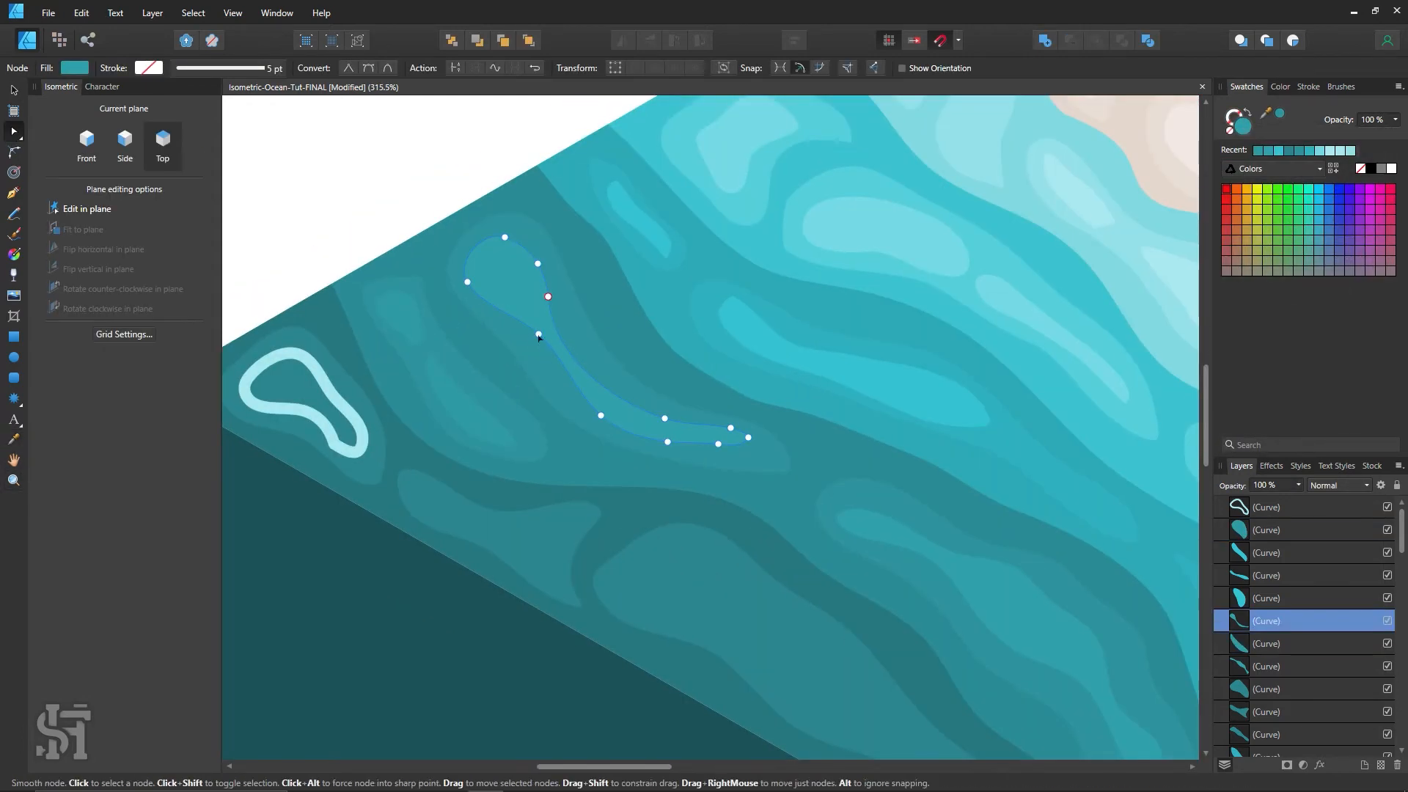
mouse_move(539, 336)
mouse_down()
mouse_move(521, 335)
mouse_move(576, 347)
mouse_up()
click(665, 418)
Draw four closed freehand outlines inside the darkest teal band's patches, two small ones near the far corner and two large ones toward the front.
key(z)
drag(553, 464, 491, 465)
key(n)
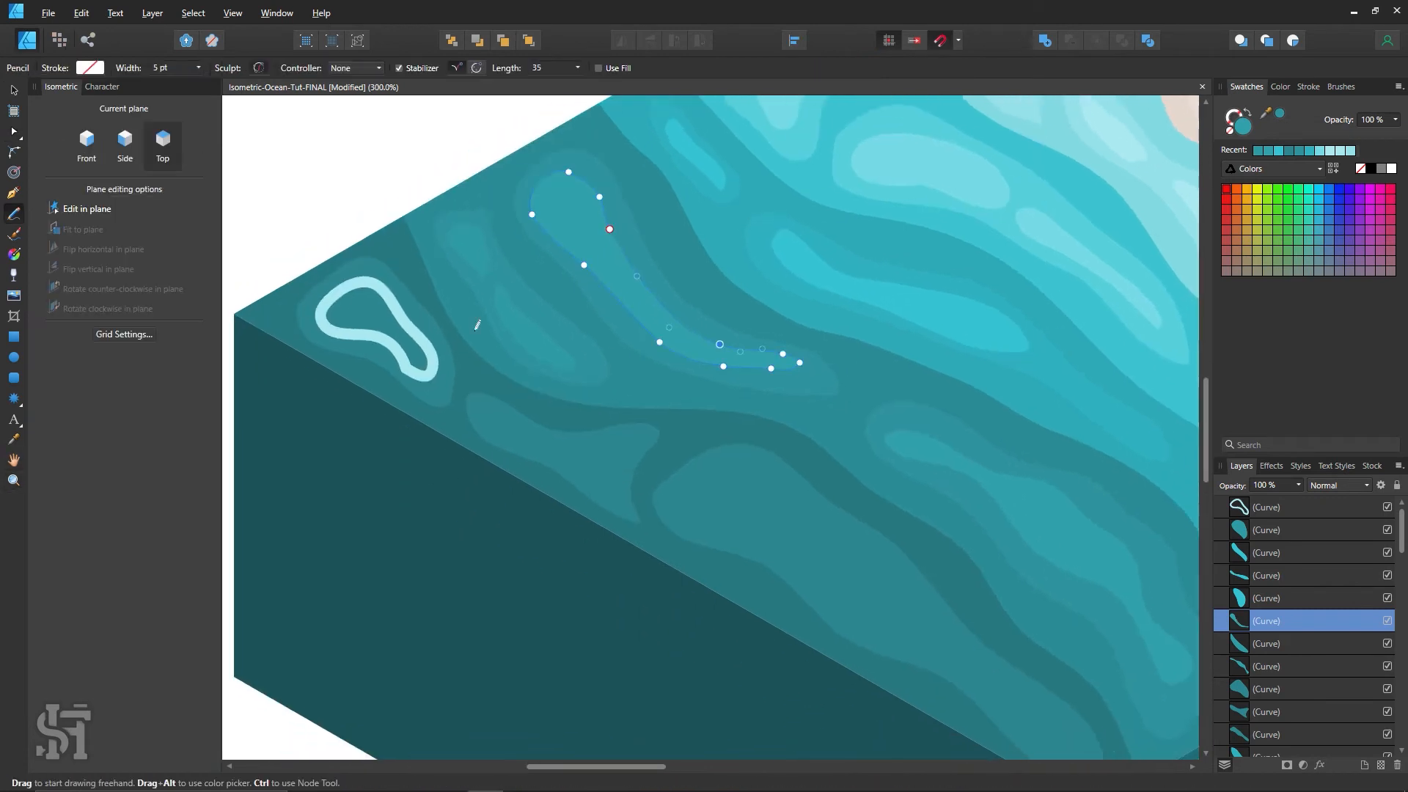
key(ctrl+d)
scroll(606, 396, down, 2)
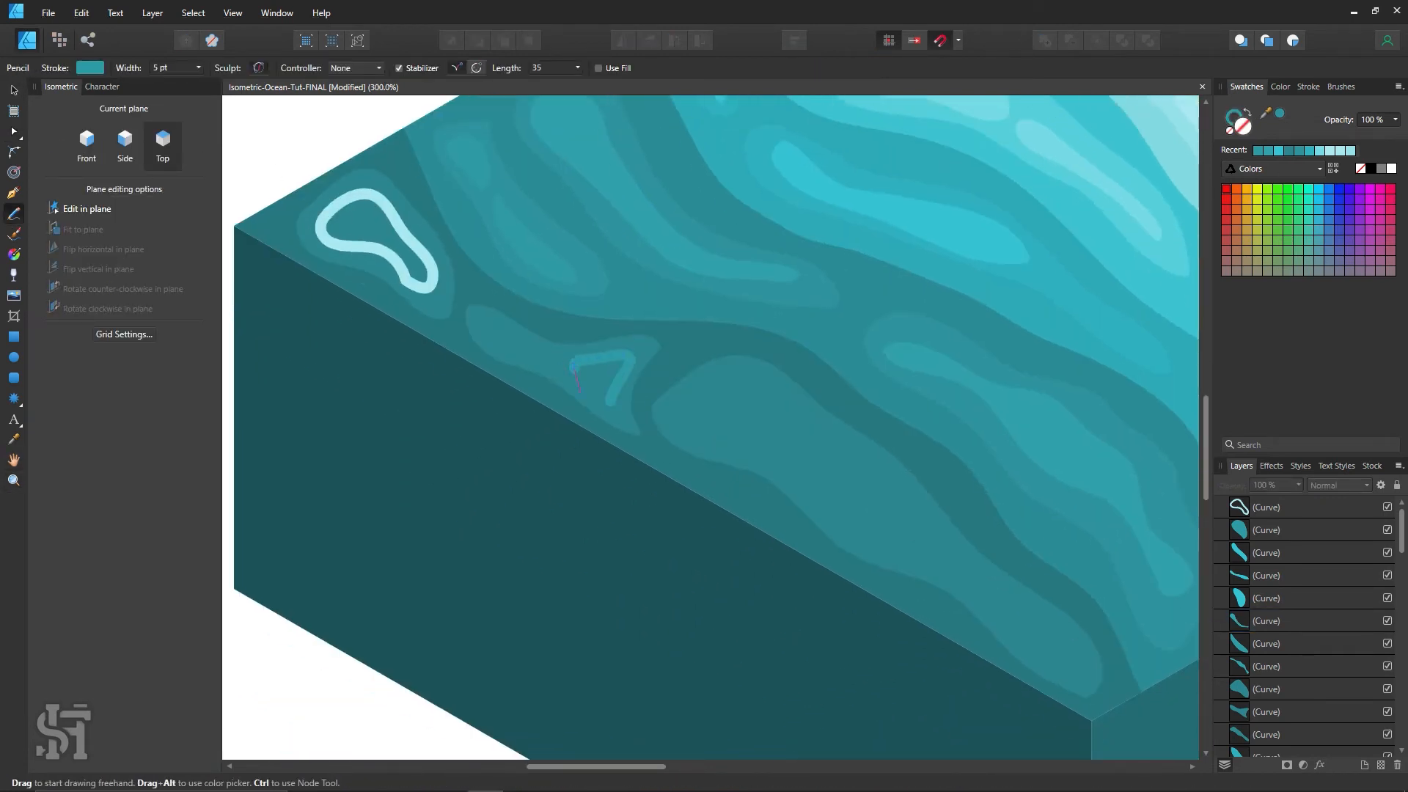
drag(579, 390, 608, 404)
drag(491, 324, 484, 321)
scroll(924, 535, down, 2)
drag(1015, 519, 1082, 566)
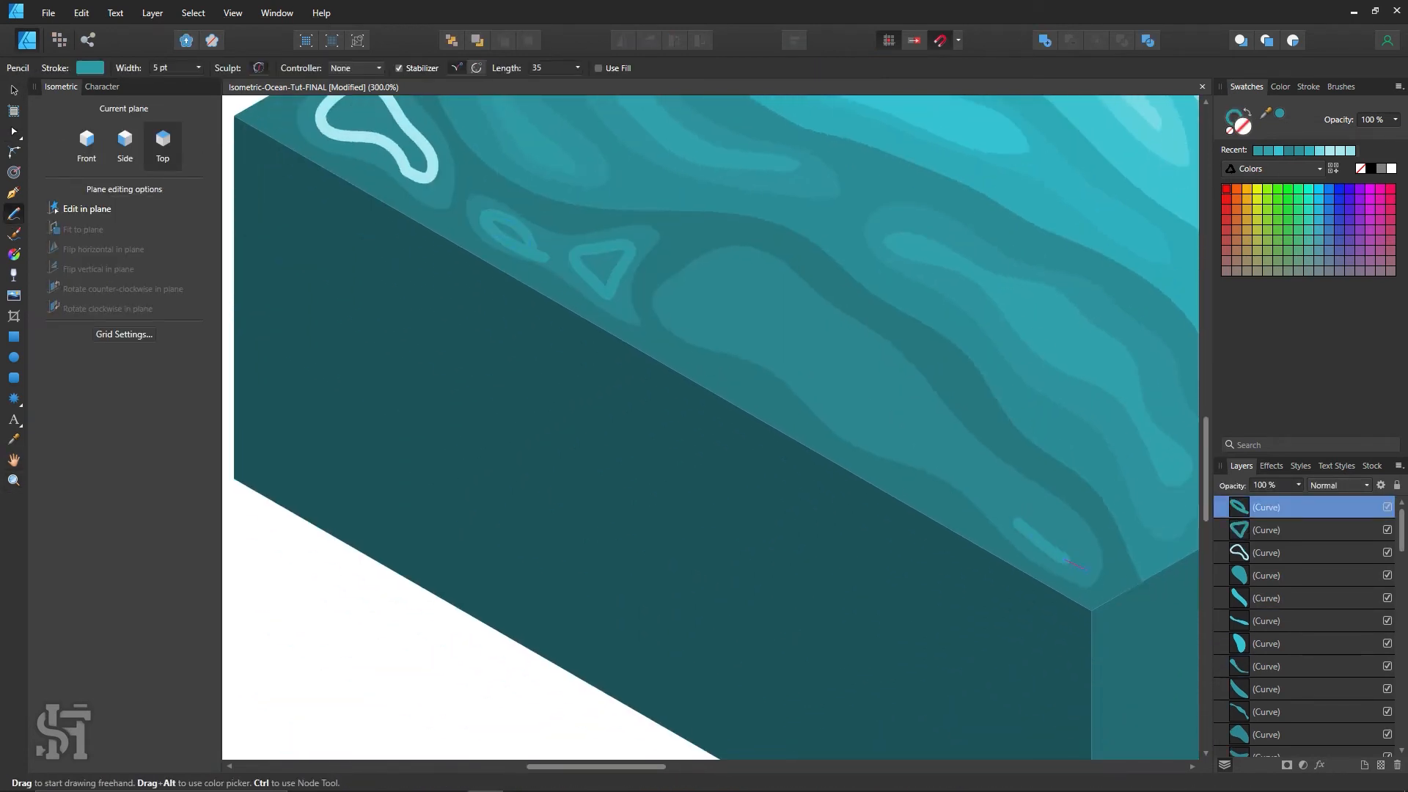
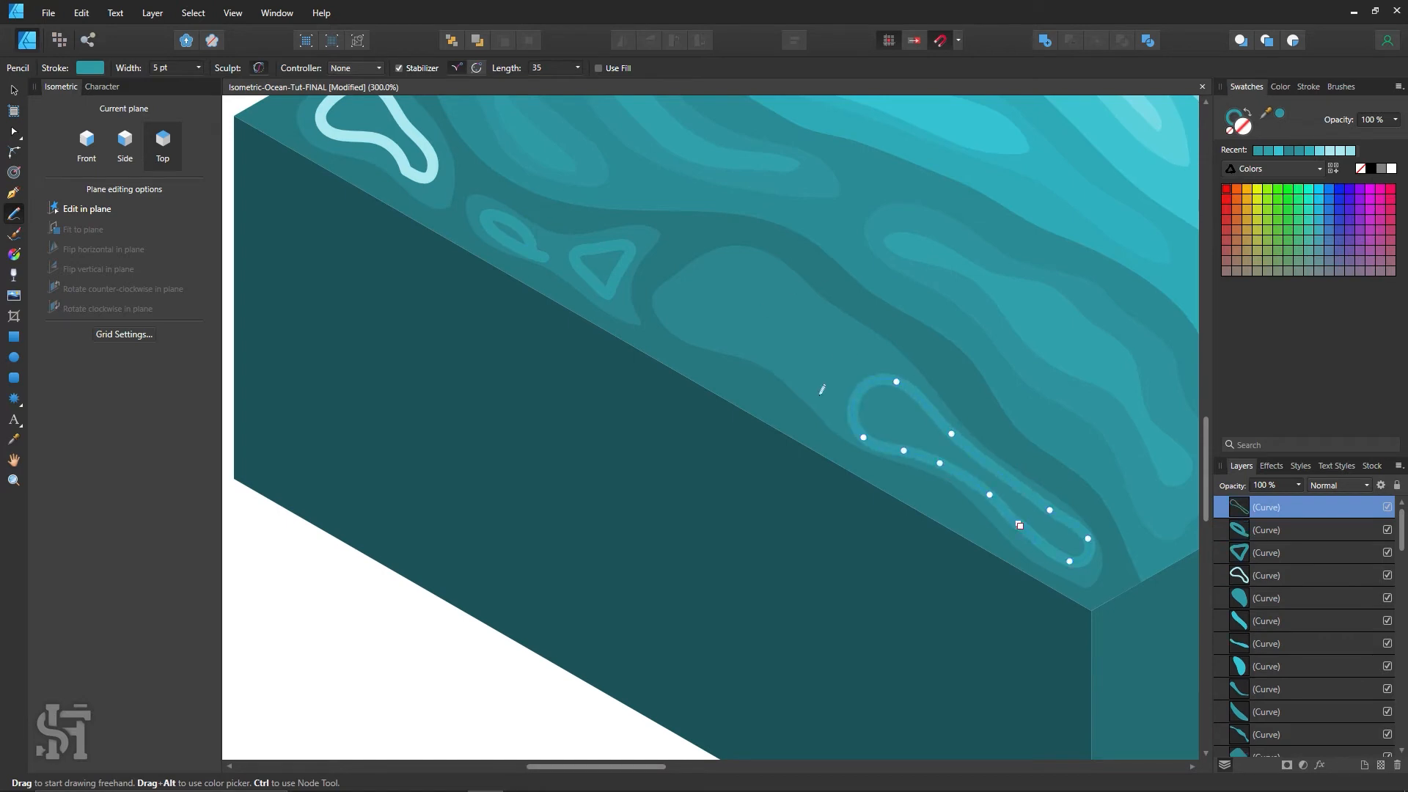
scroll(814, 388, up, 2)
Fill the five outlines in the darkest teal band with a lighter tint of the patch colour, without strokes.
key(v)
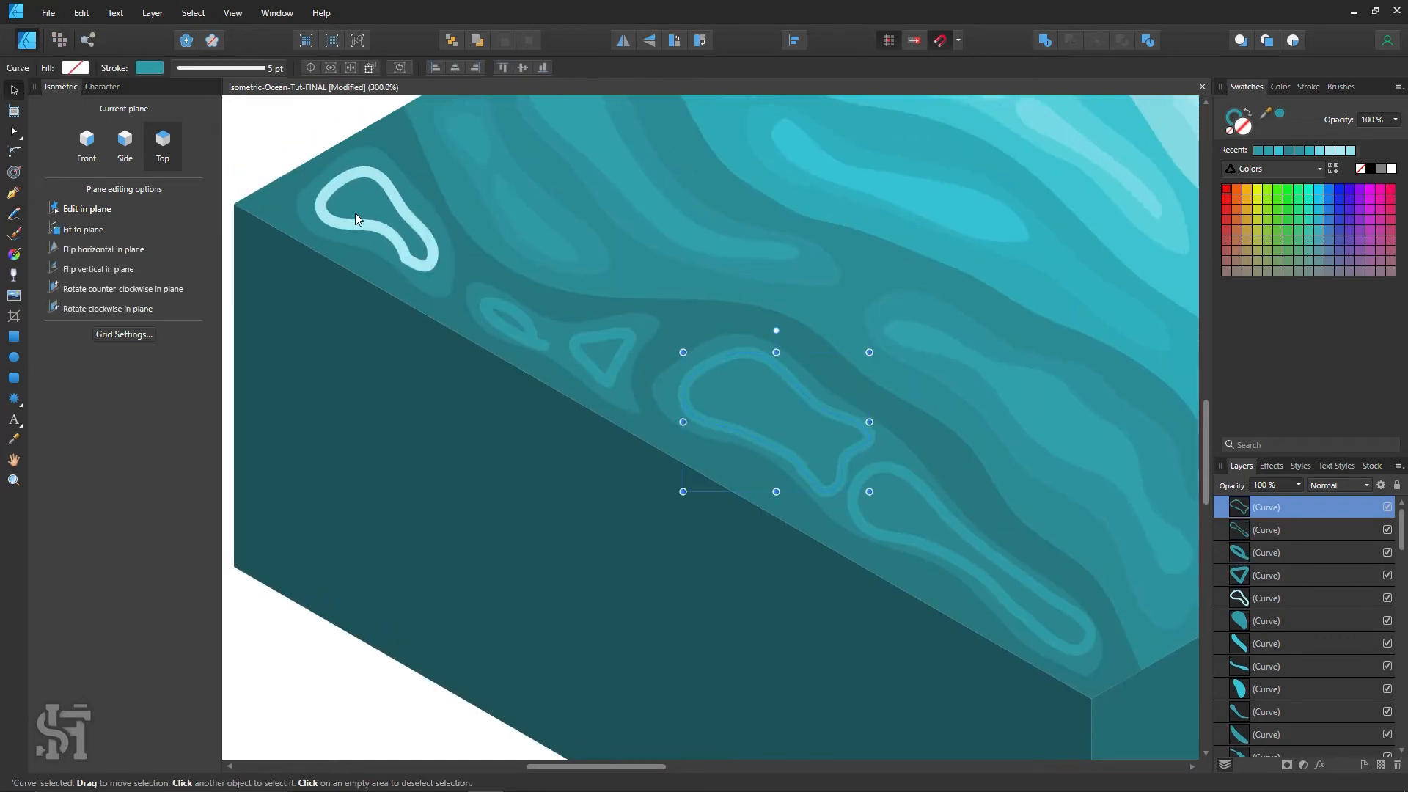
click(356, 222)
shift+click(515, 313)
shift+click(591, 364)
shift+click(695, 418)
shift+click(857, 509)
key(i)
click(1229, 132)
double_click(1243, 127)
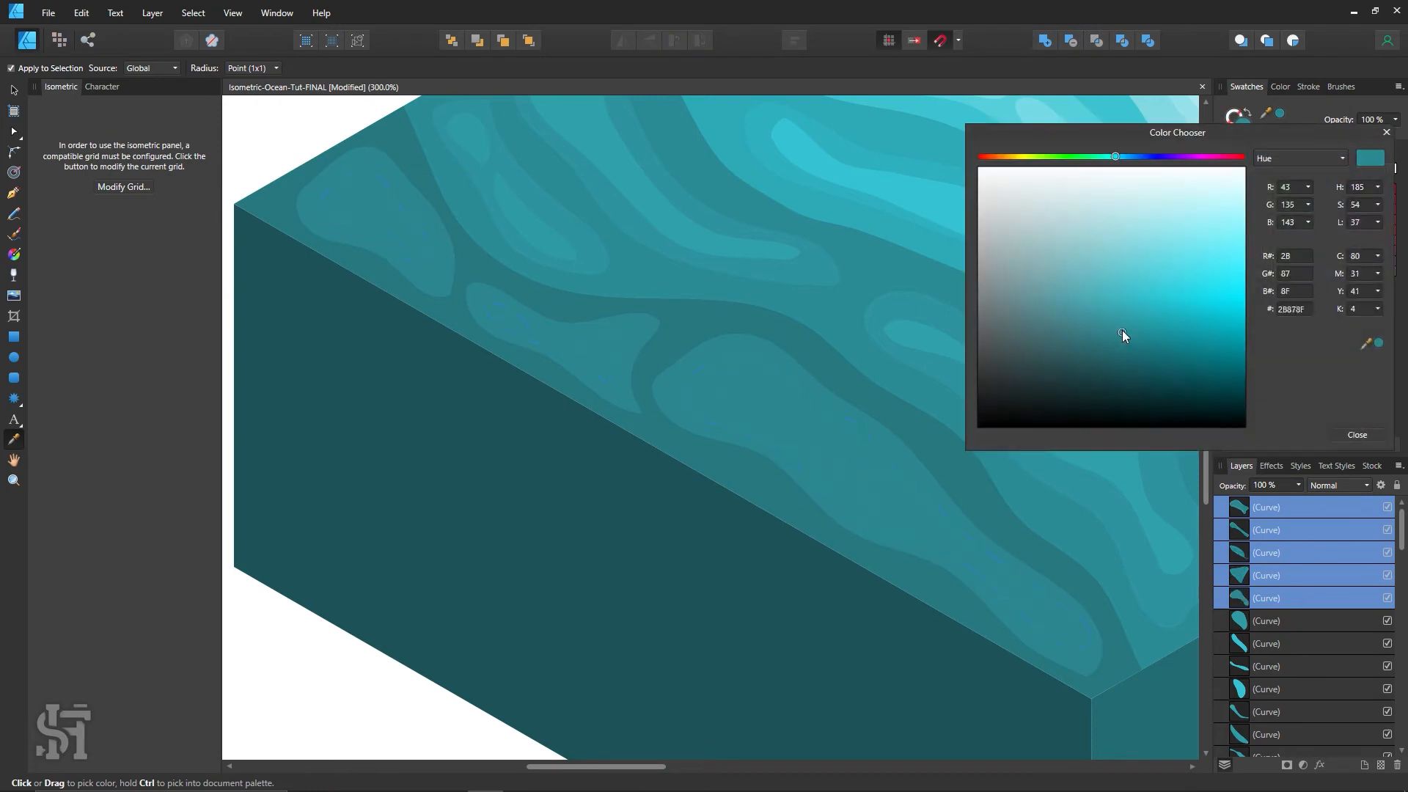
drag(1123, 334, 1125, 324)
click(1367, 438)
Smooth the corners of the small oval highlight and the large middle highlight in the darkest teal band.
click(14, 132)
click(515, 323)
drag(532, 338, 543, 345)
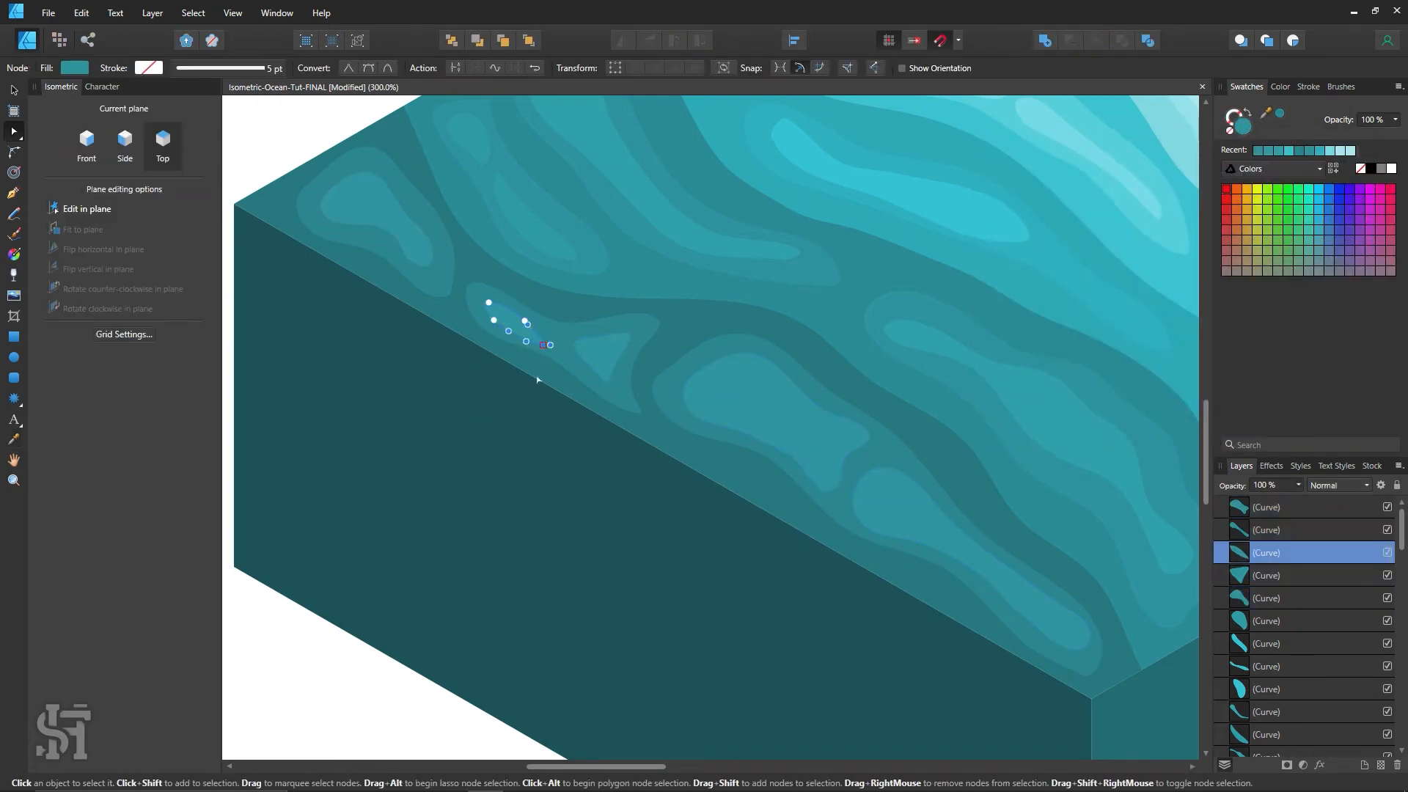
click(603, 376)
click(763, 425)
drag(801, 467, 811, 477)
click(706, 535)
key(ctrl+d)
scroll(978, 297, down, 2)
mouse_move(979, 297)
mouse_down()
mouse_move(673, 403)
mouse_move(703, 339)
mouse_up()
key(n)
scroll(462, 440, down, 1)
drag(469, 433, 462, 406)
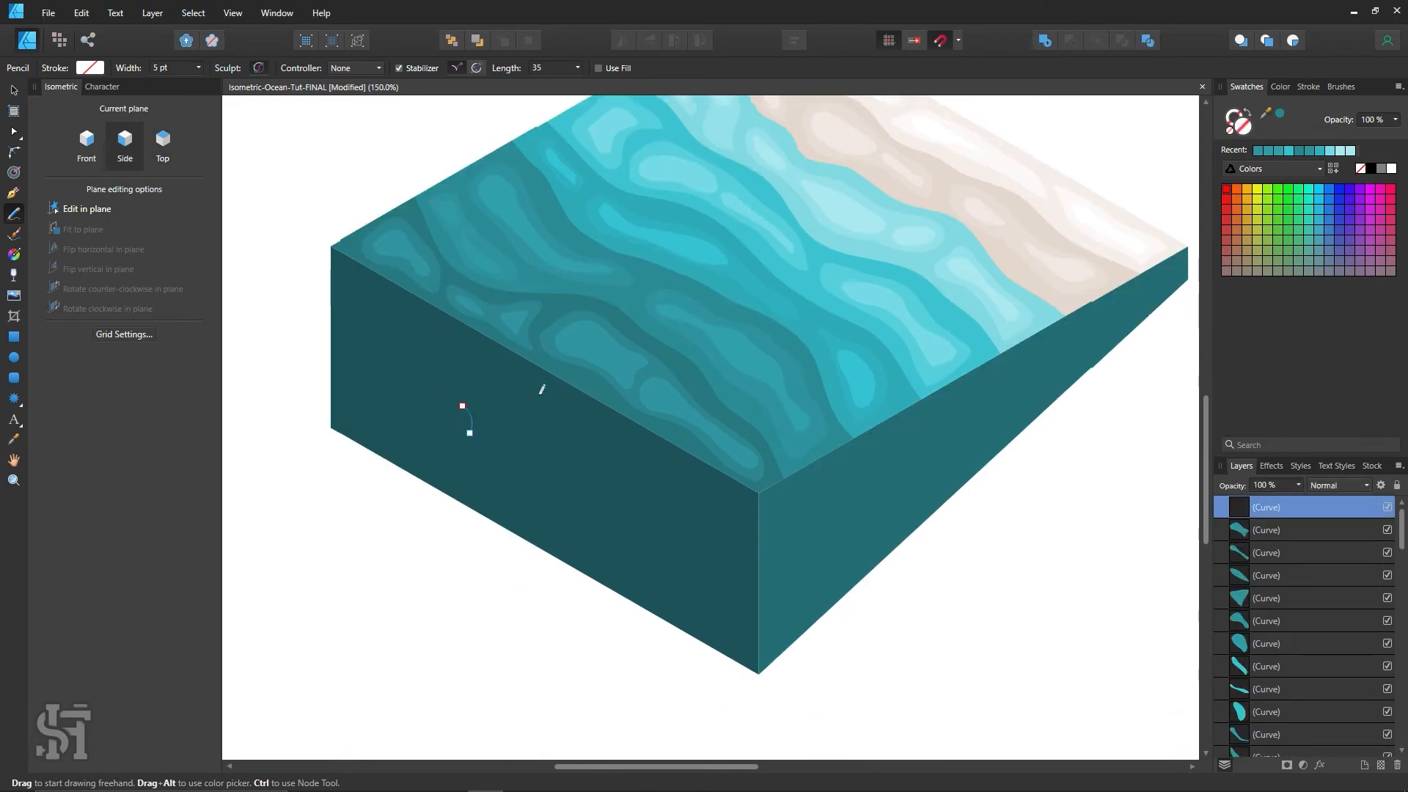
key(ctrl+d)
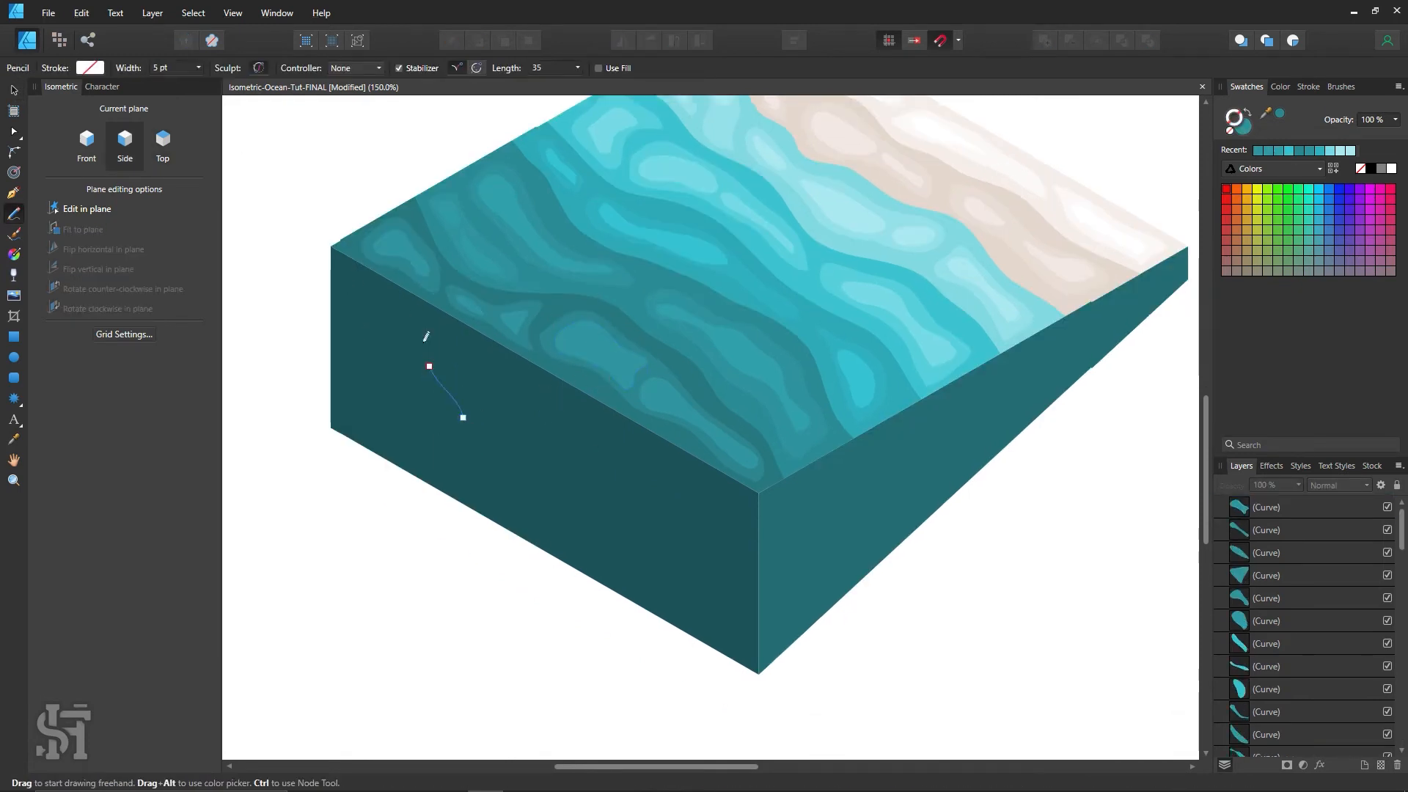
key(ctrl+z)
Draw a large closed freehand outline with a bright teal stroke at the far end of the darkest side face.
key(v)
key(ctrl+d)
click(1288, 150)
key(p)
key(n)
drag(466, 425, 415, 306)
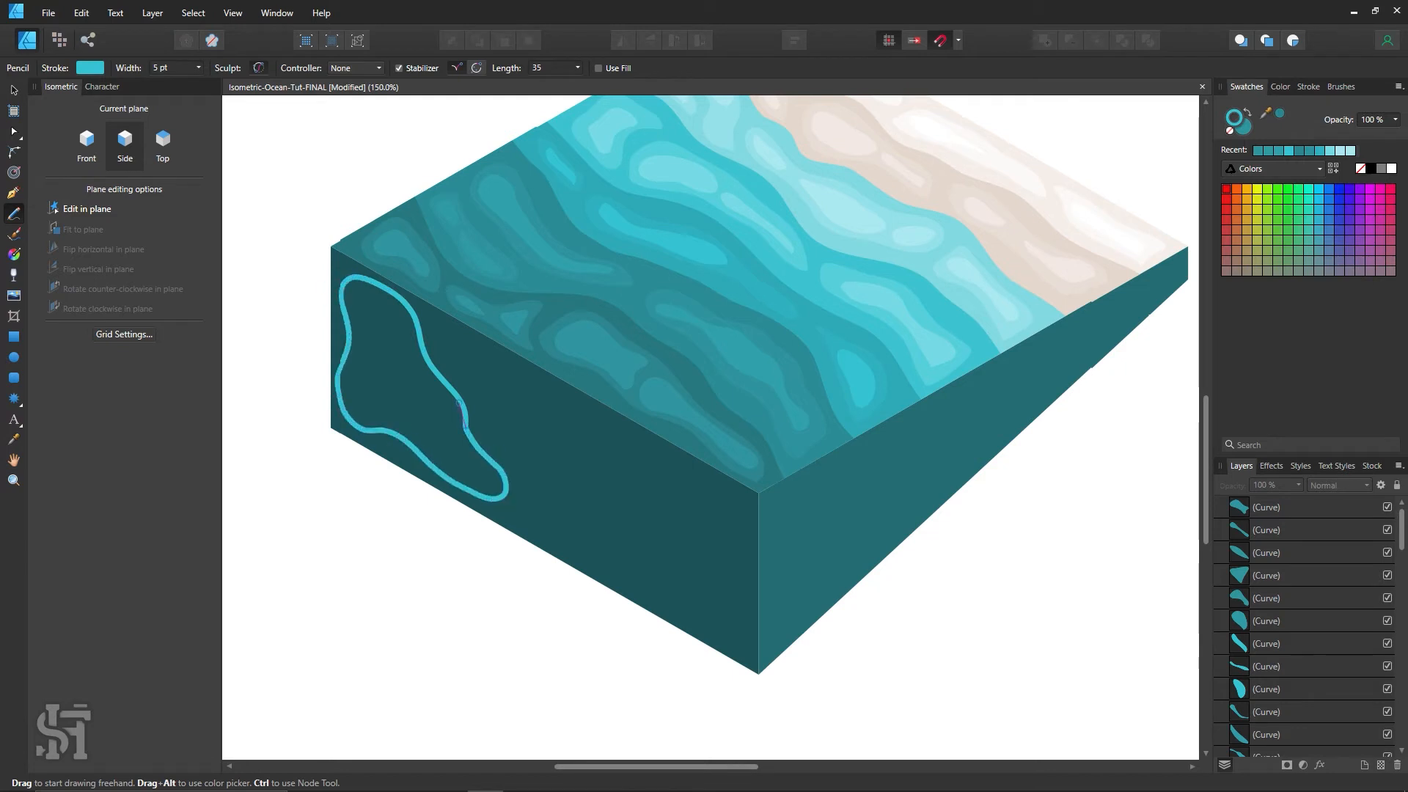
drag(459, 404, 463, 424)
Draw three more closed freehand outlines on the darkest side face, one in the middle and two stacked near the front edge.
drag(518, 513, 538, 452)
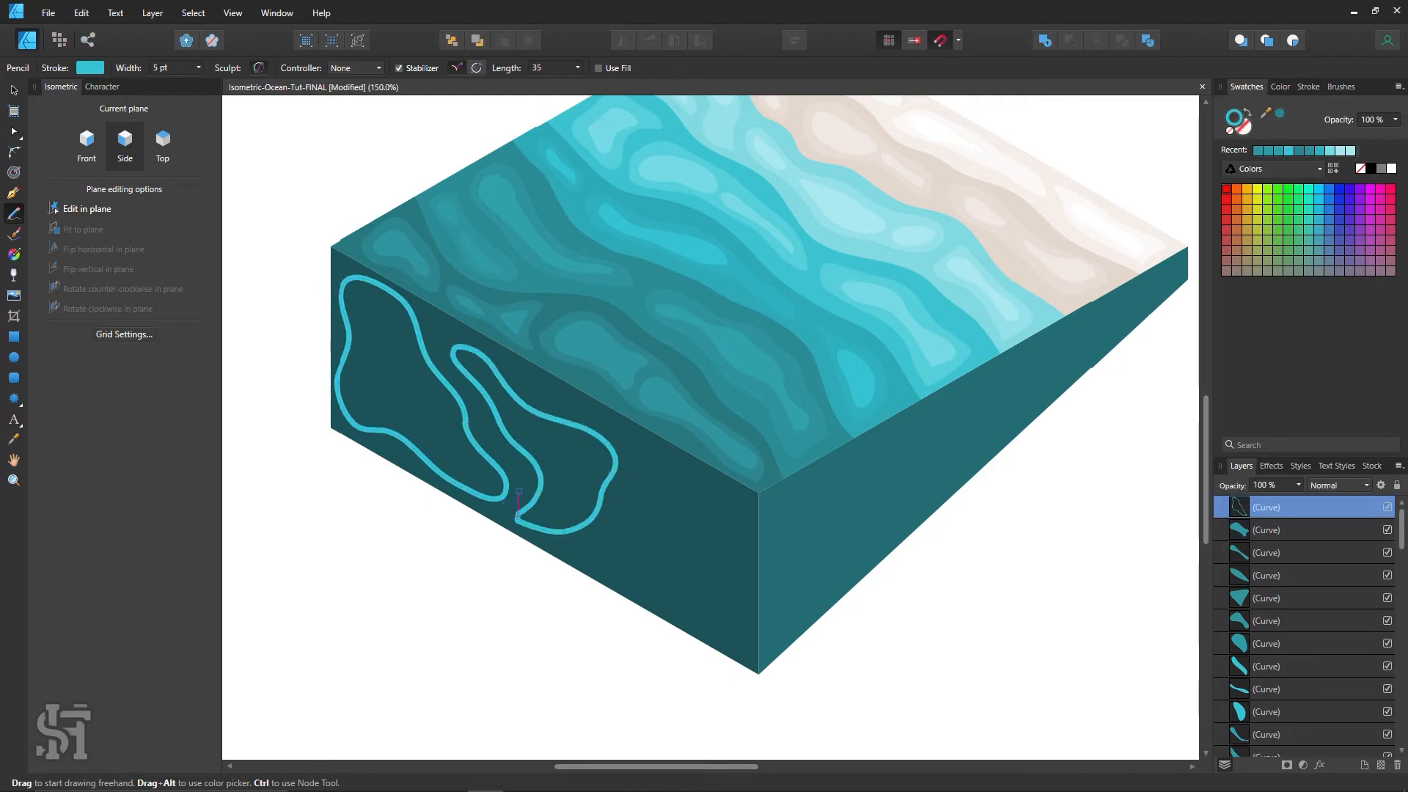
scroll(745, 453, down, 1)
drag(625, 425, 628, 452)
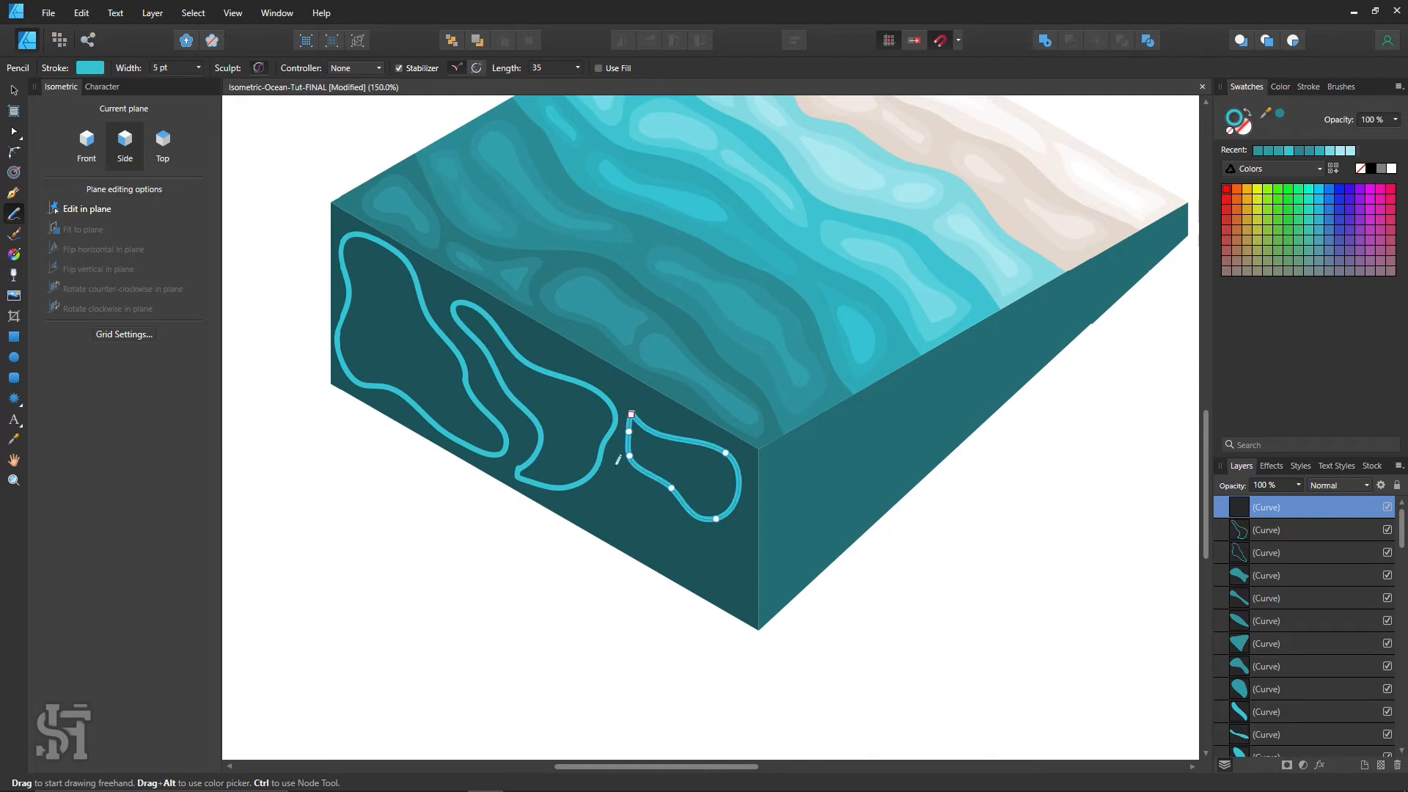
drag(699, 578, 738, 506)
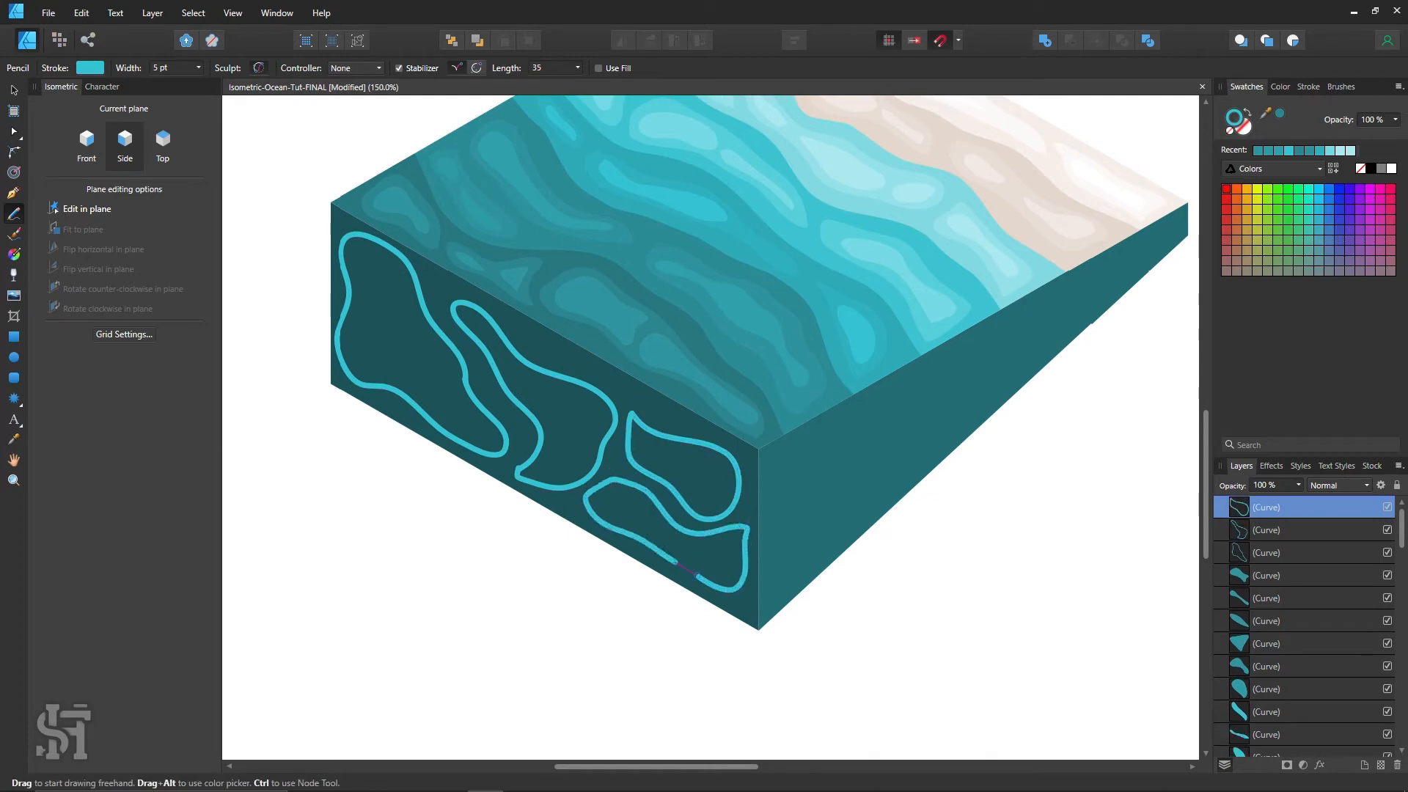
drag(697, 576, 717, 588)
Smooth the kinked nodes on the middle and far-end outlines of the darkest side face.
key(a)
click(519, 469)
drag(518, 468, 522, 466)
click(565, 448)
click(465, 381)
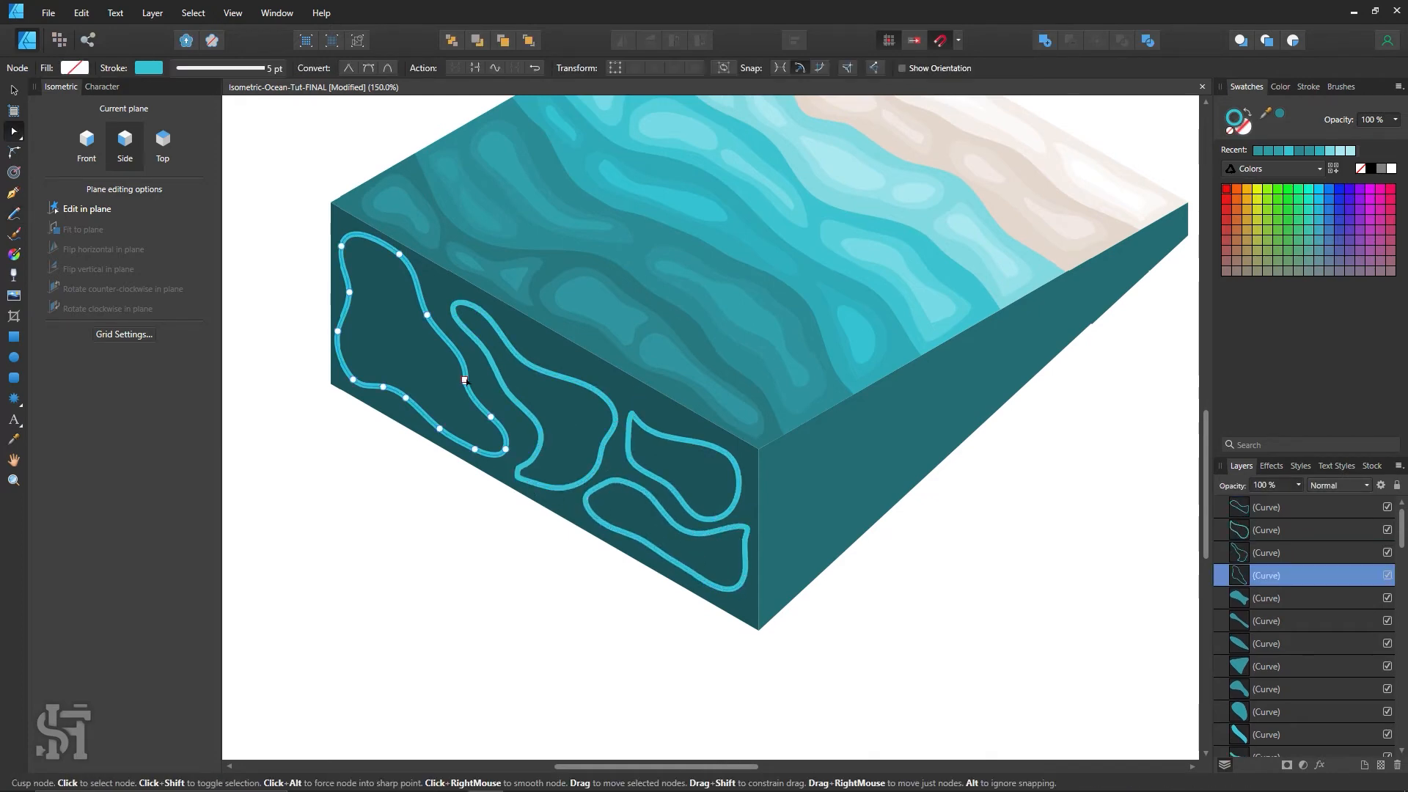
Select the four outlines on the darkest side face and turn their stroke into a fill sampled from the face's dark teal.
scroll(465, 380, up, 2)
click(14, 90)
click(427, 358)
shift+click(613, 470)
shift+click(645, 516)
shift+click(649, 532)
key(i)
click(653, 482)
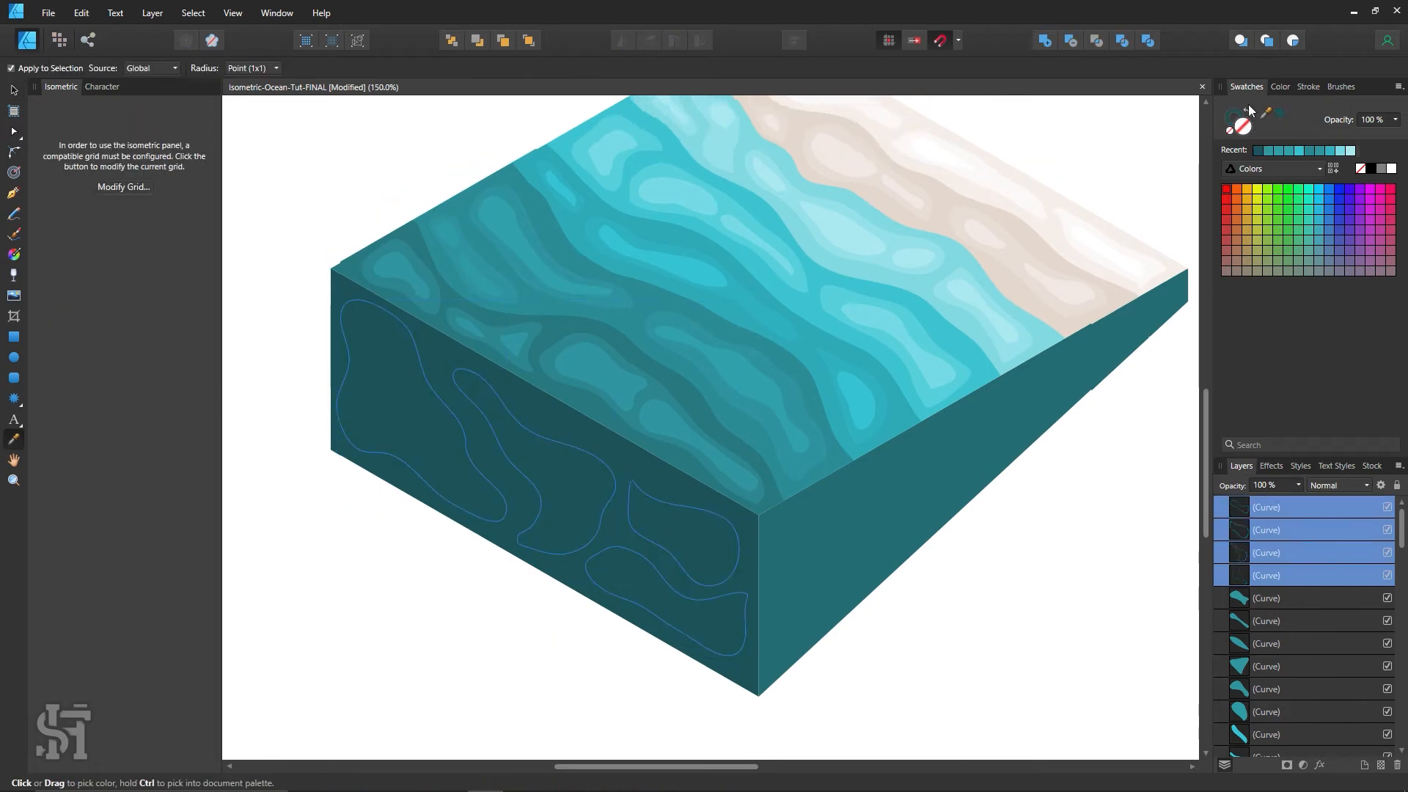
click(1248, 112)
Lighten the fill of the four patches slightly above the face's dark teal and deselect them.
double_click(1242, 127)
drag(1121, 372, 1119, 359)
click(1354, 437)
key(v)
click(396, 192)
key(space)
drag(451, 277, 406, 301)
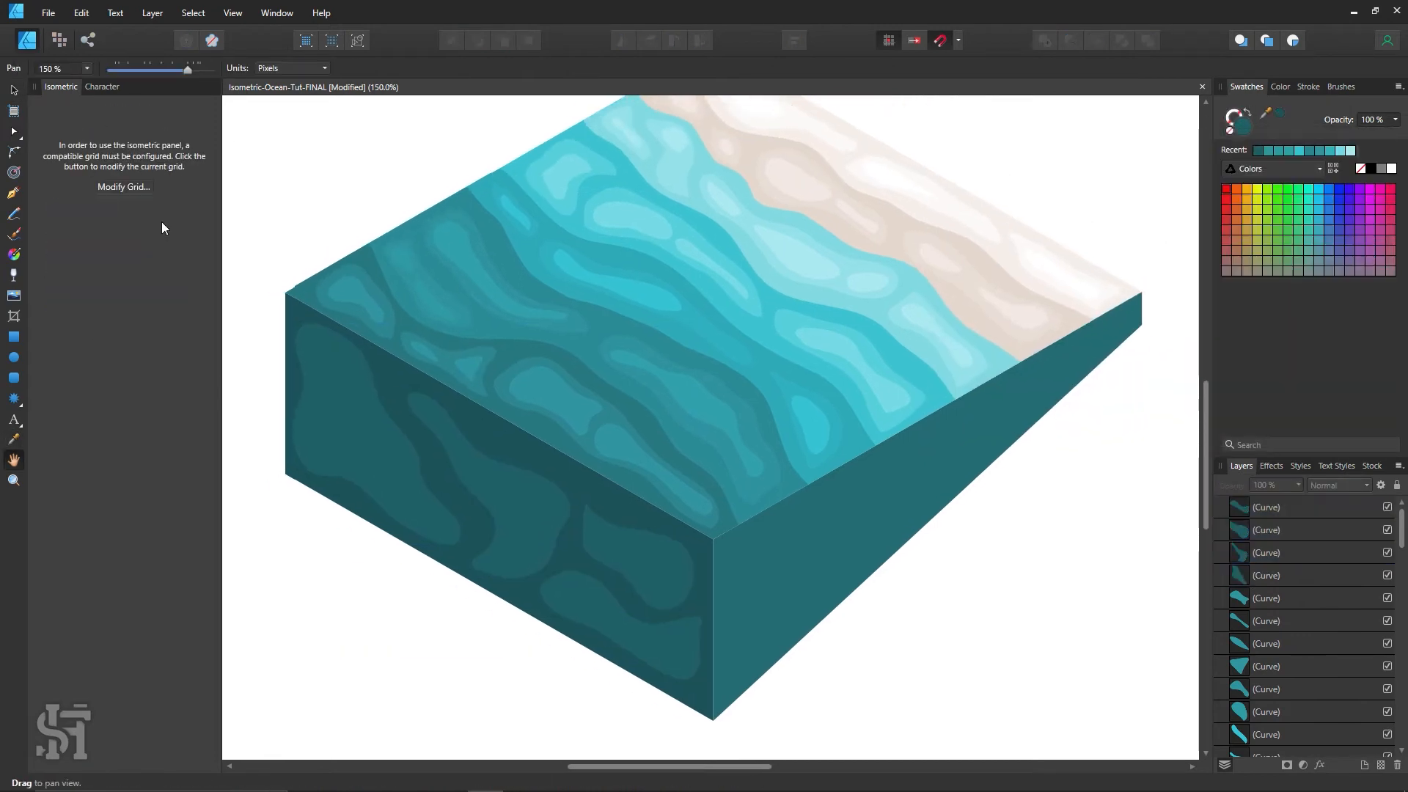
Draw five smaller closed freehand outlines inside the darkest side face's patches: far end, middle, upper front, small oval and lower front corner.
key(n)
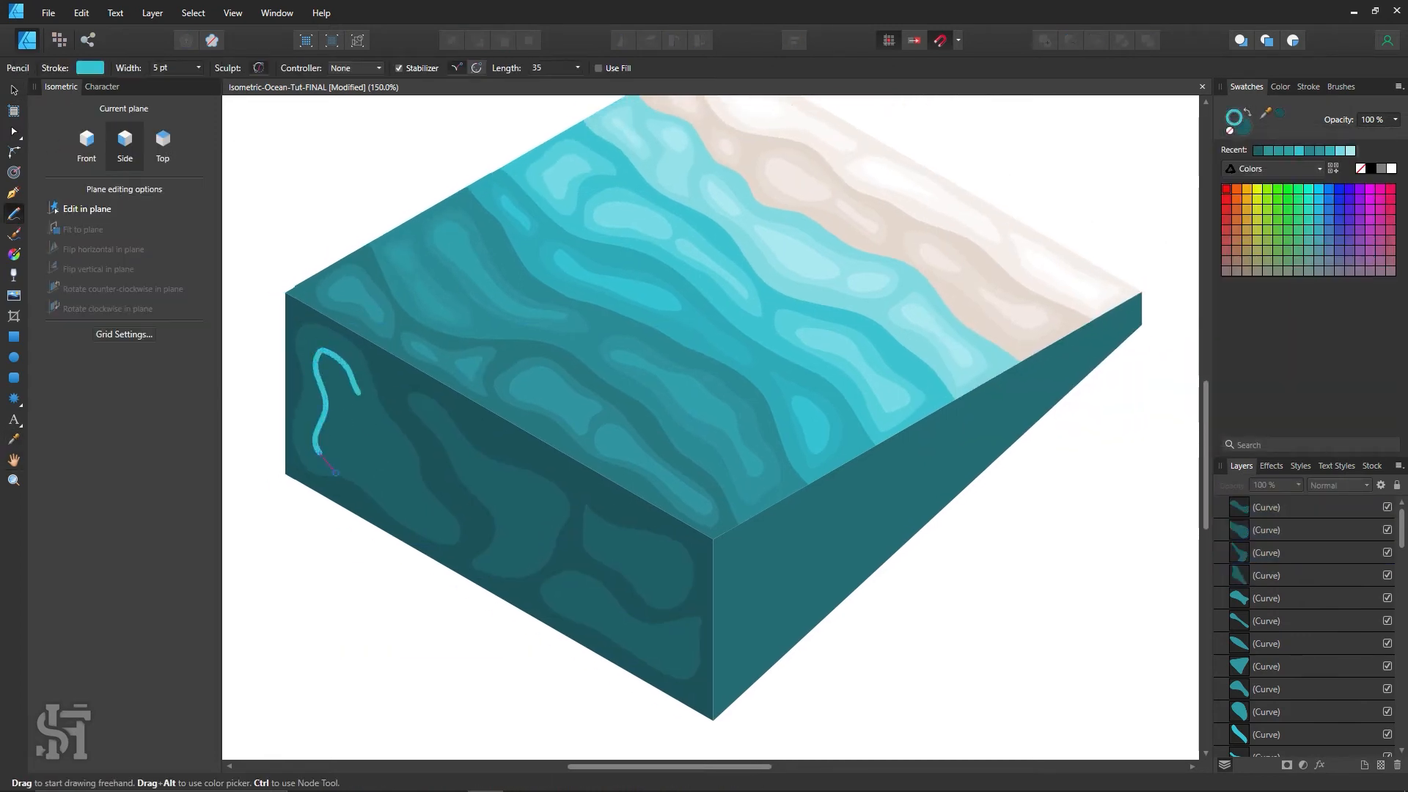
drag(430, 520, 352, 378)
scroll(599, 511, down, 1)
drag(600, 511, 605, 541)
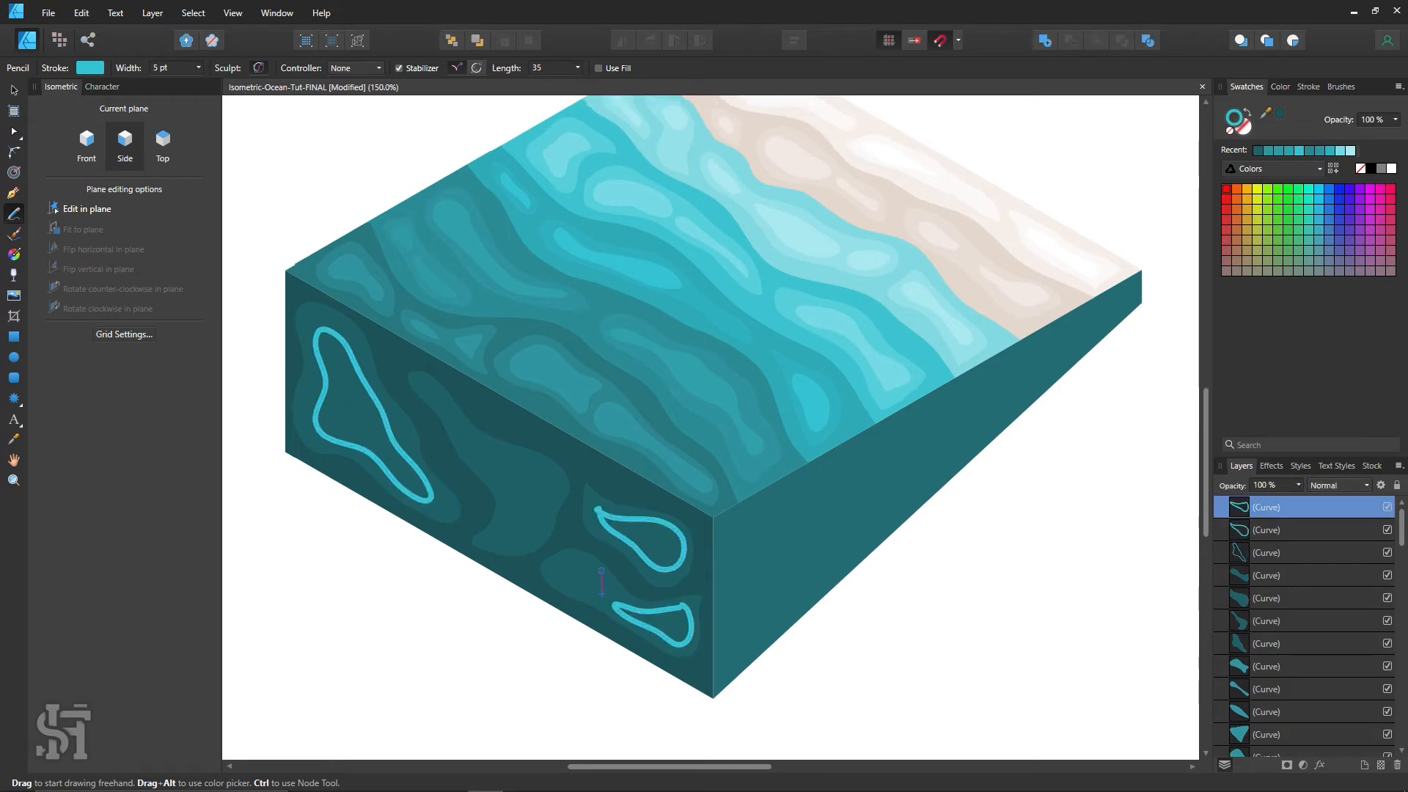
drag(585, 598, 603, 595)
scroll(502, 526, up, 2)
mouse_move(556, 528)
mouse_down()
mouse_move(472, 502)
mouse_move(502, 537)
mouse_move(477, 539)
mouse_up()
Select the five inner outlines and turn their stroke into a fill sampled from the surrounding patch.
click(14, 90)
shift+click(424, 525)
shift+click(595, 613)
shift+click(636, 589)
shift+click(640, 651)
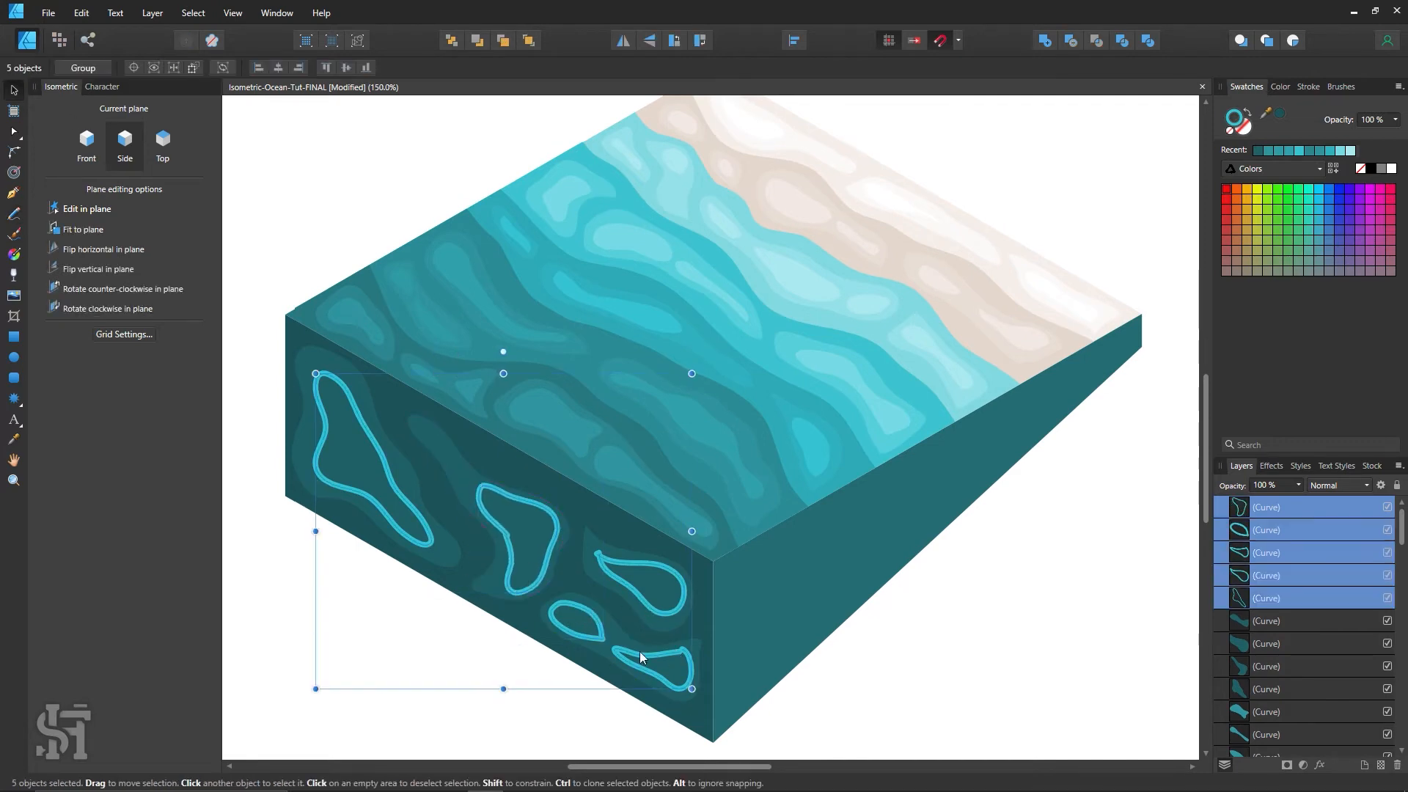
key(i)
click(653, 662)
key(shift+x)
Lighten the fill of the five inner patches so they stand out from the larger patches.
double_click(1243, 128)
click(1121, 349)
click(1355, 436)
key(v)
Smooth the nodes along the edge of the middle inner patch on the darkest side face.
click(524, 519)
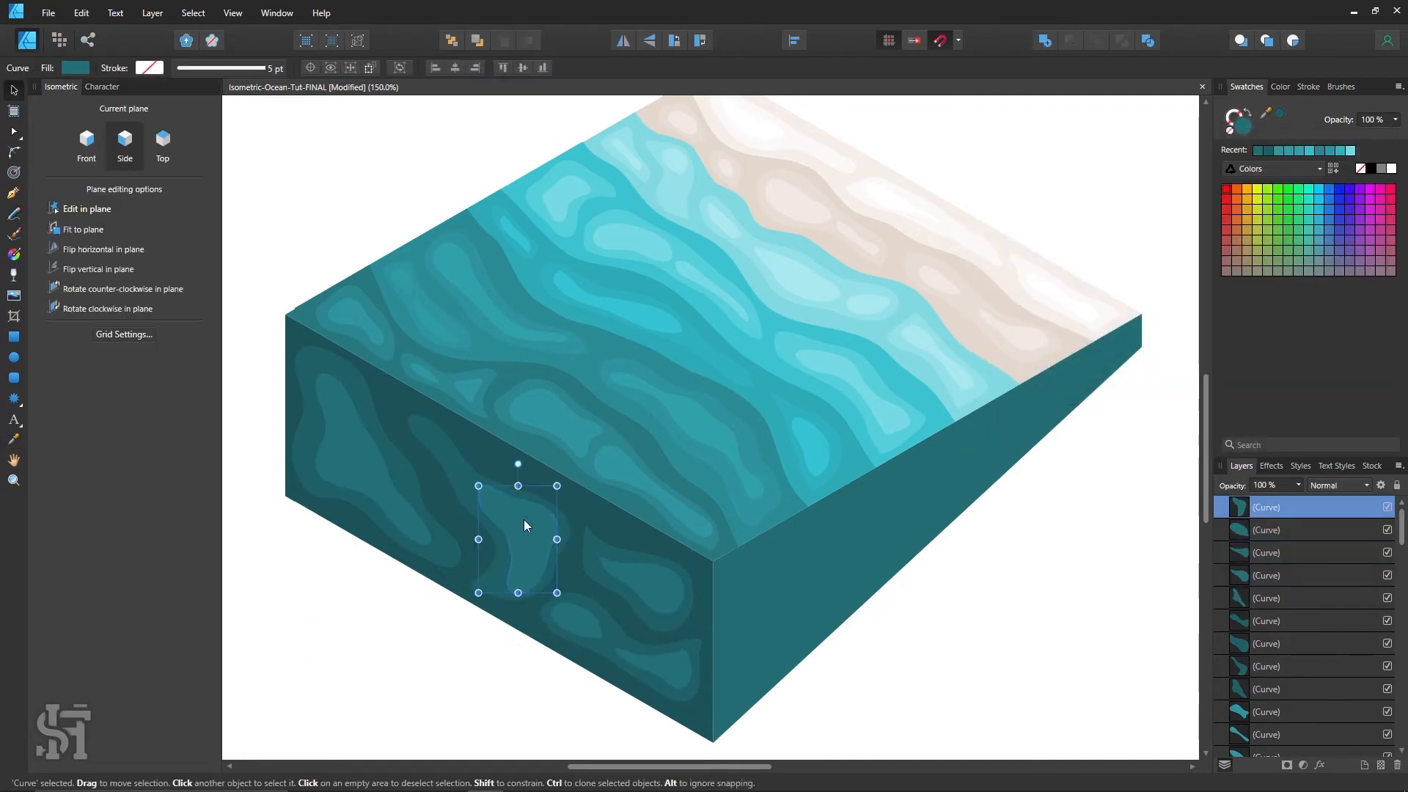
scroll(528, 587, up, 4)
click(15, 133)
click(493, 513)
click(448, 555)
drag(443, 562, 438, 567)
key(ctrl+d)
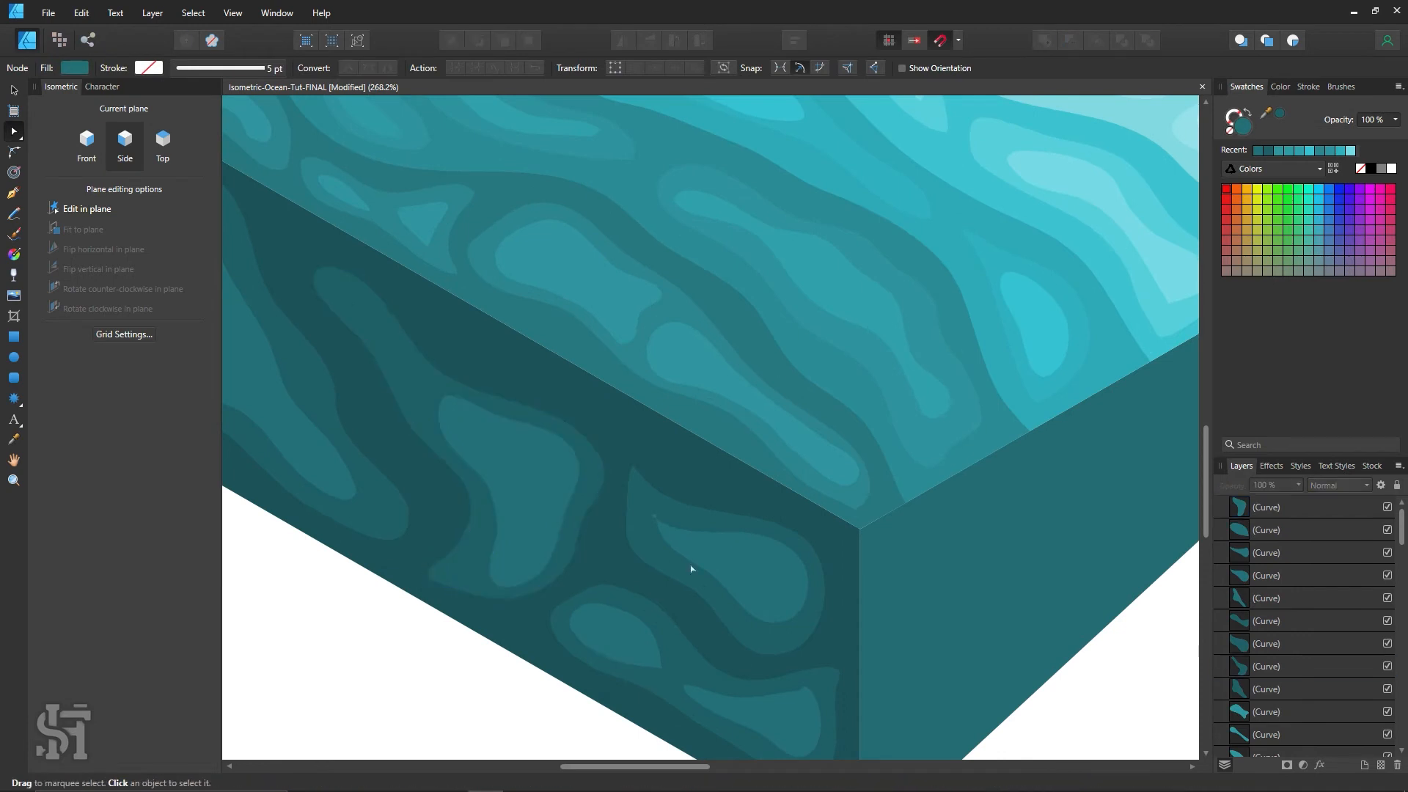
Reshape the pointed tip of the upper inner patch near the block's front edge.
click(698, 555)
click(654, 517)
drag(686, 544, 663, 517)
key(ctrl+d)
scroll(751, 608, down, 1)
Smooth the corners of the lower front inner patch and the small oval patch beside it.
drag(751, 611, 627, 457)
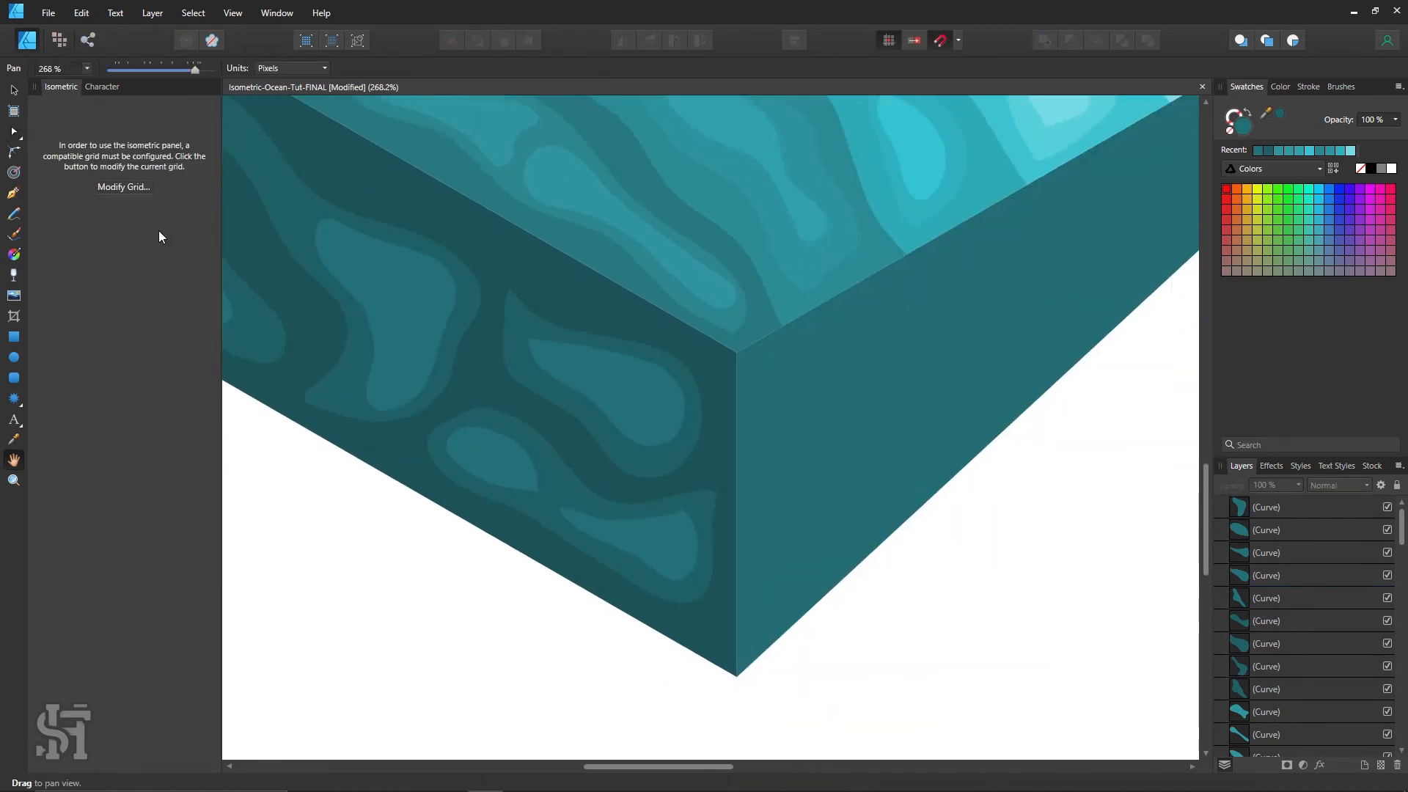
click(660, 539)
drag(674, 514, 682, 512)
click(524, 473)
click(537, 488)
key(ctrl+d)
Save the document.
drag(357, 327, 662, 542)
scroll(889, 429, down, 3)
drag(1019, 350, 745, 430)
key(ctrl+s)
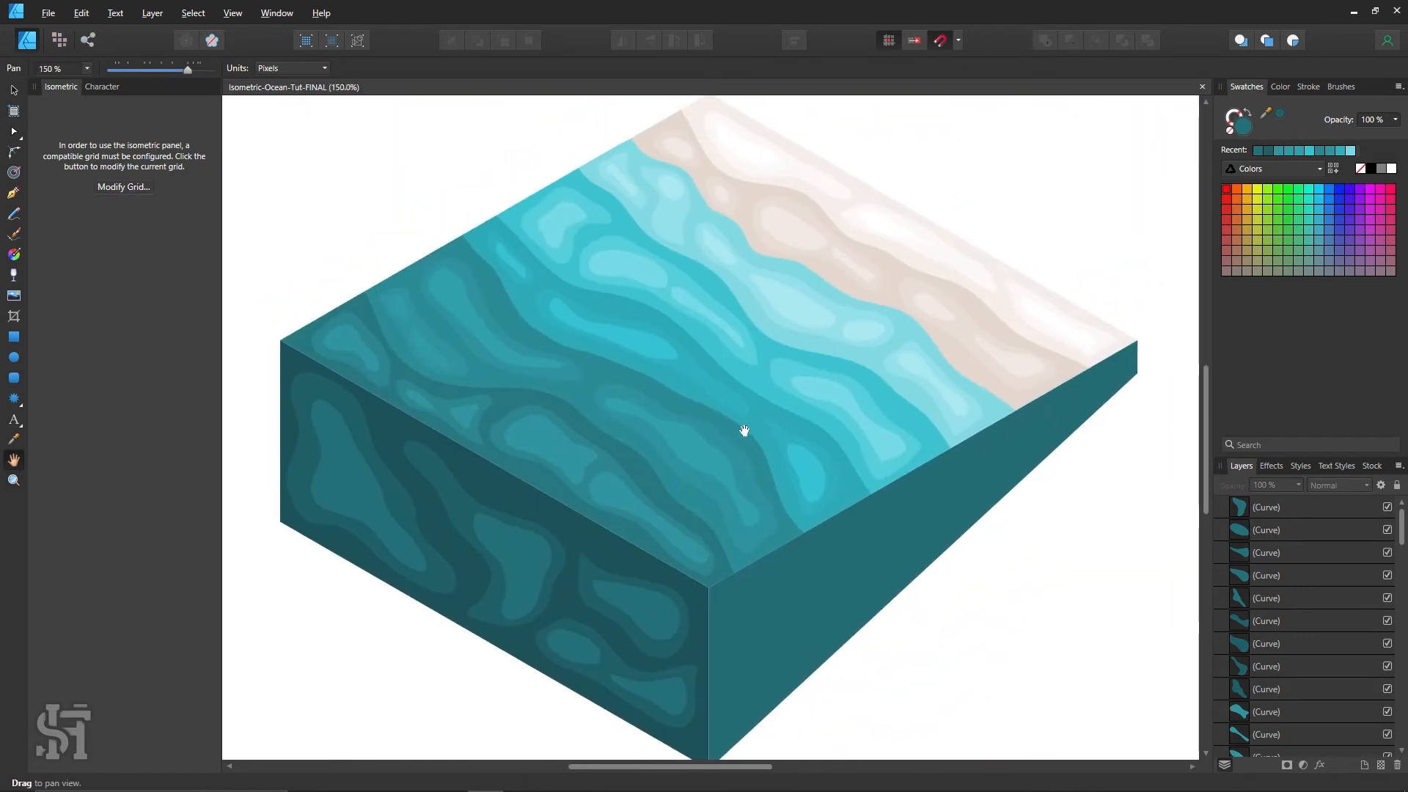
Examine the whole block to judge the contrast of the patches on the darkest side face.
key(z)
alt+click(789, 492)
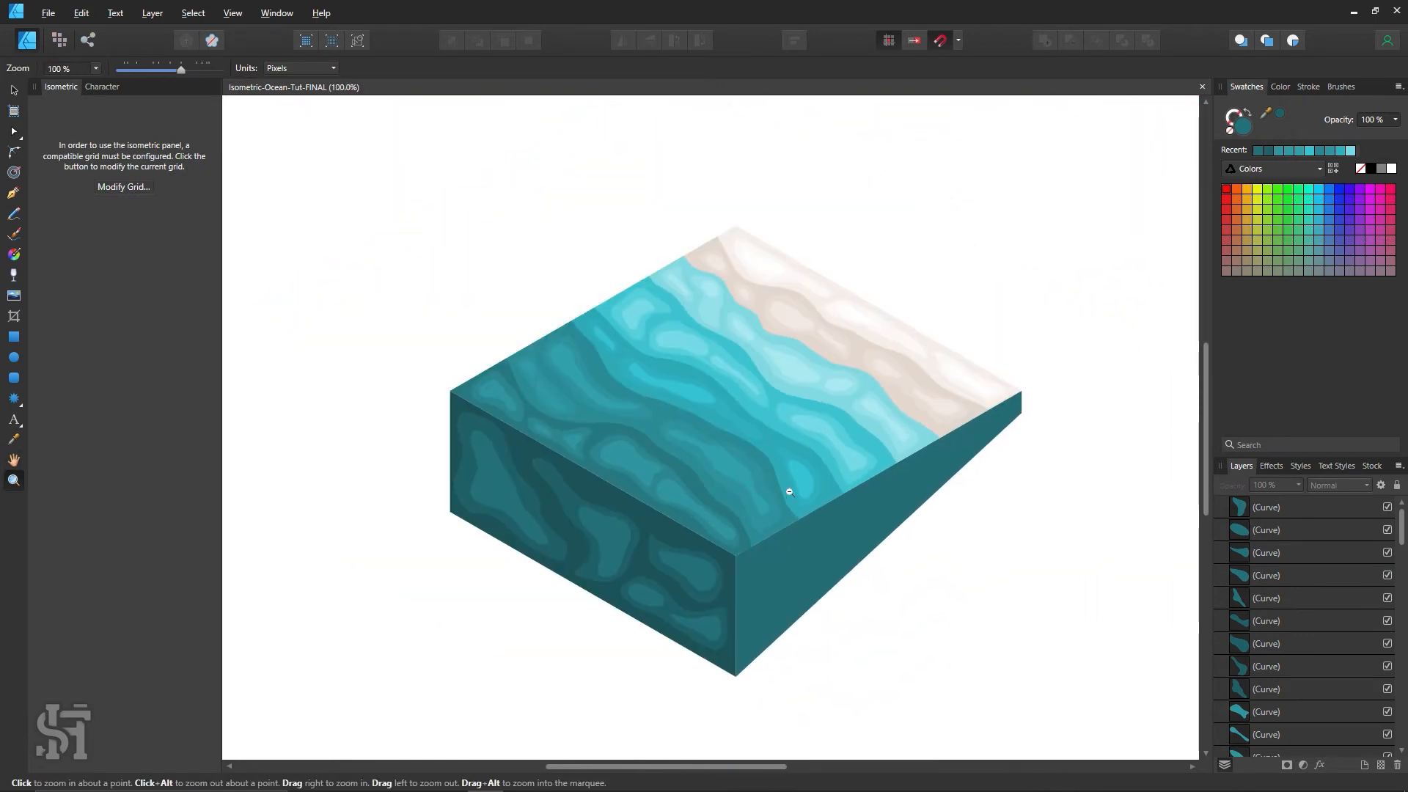
key(h)
drag(786, 489, 699, 486)
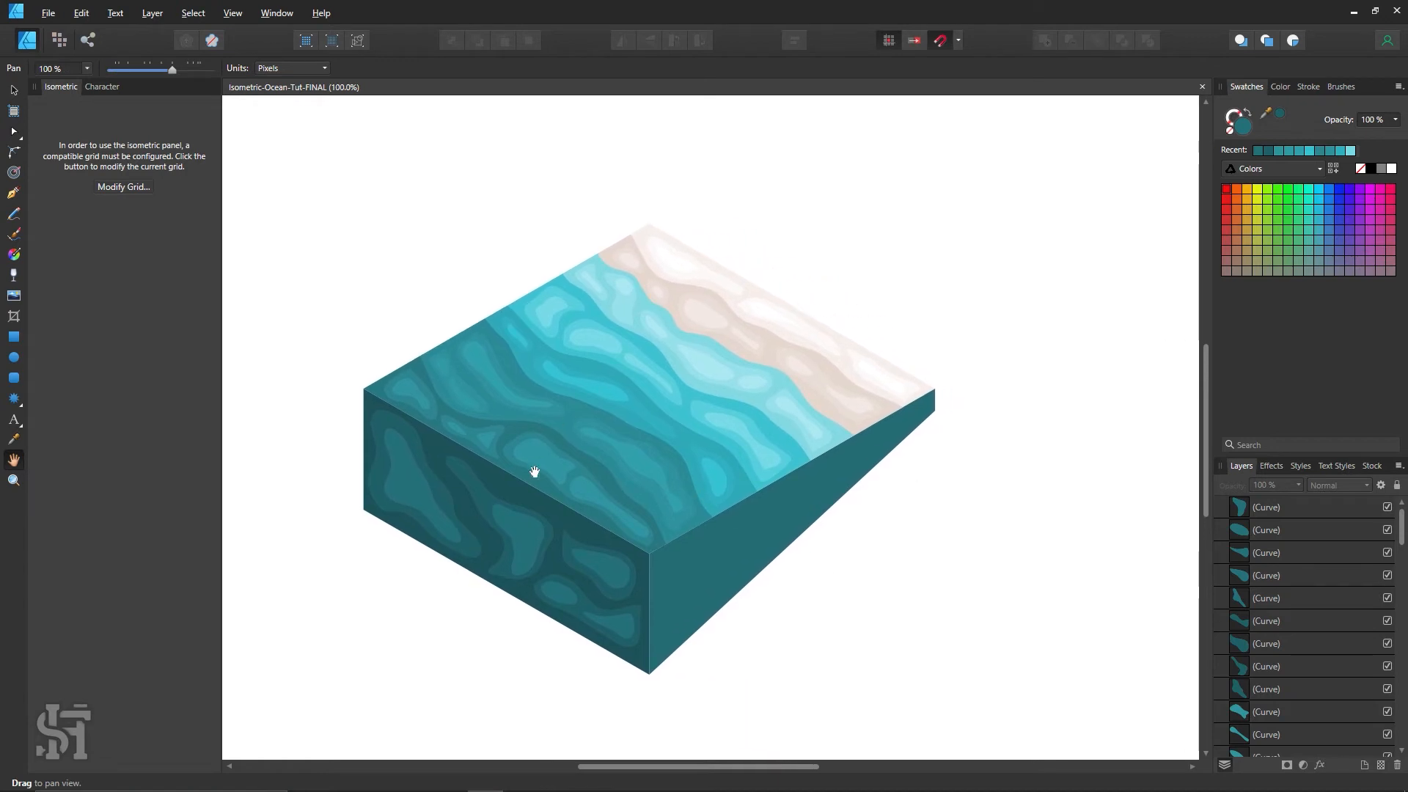
key(z)
click(499, 497)
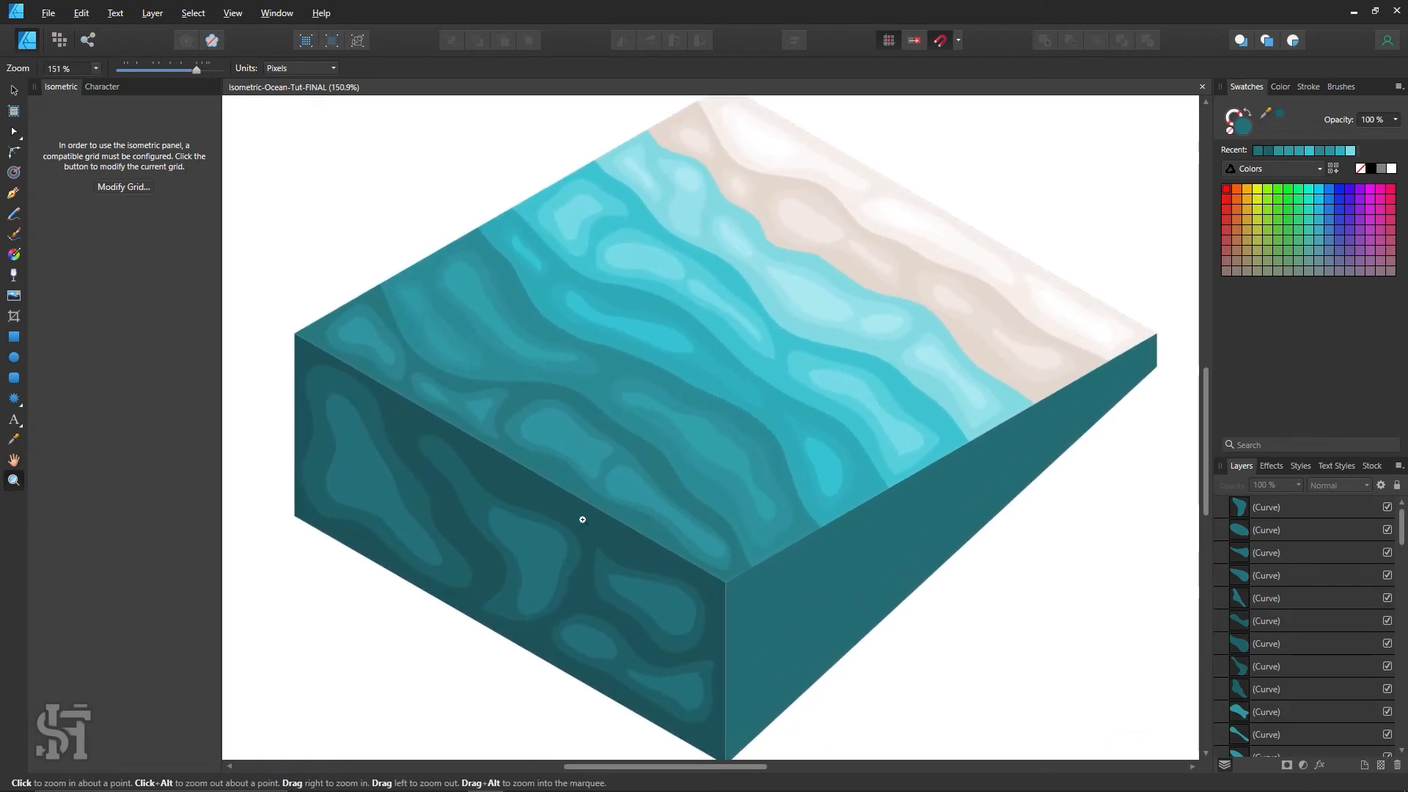
key(h)
drag(505, 463, 530, 463)
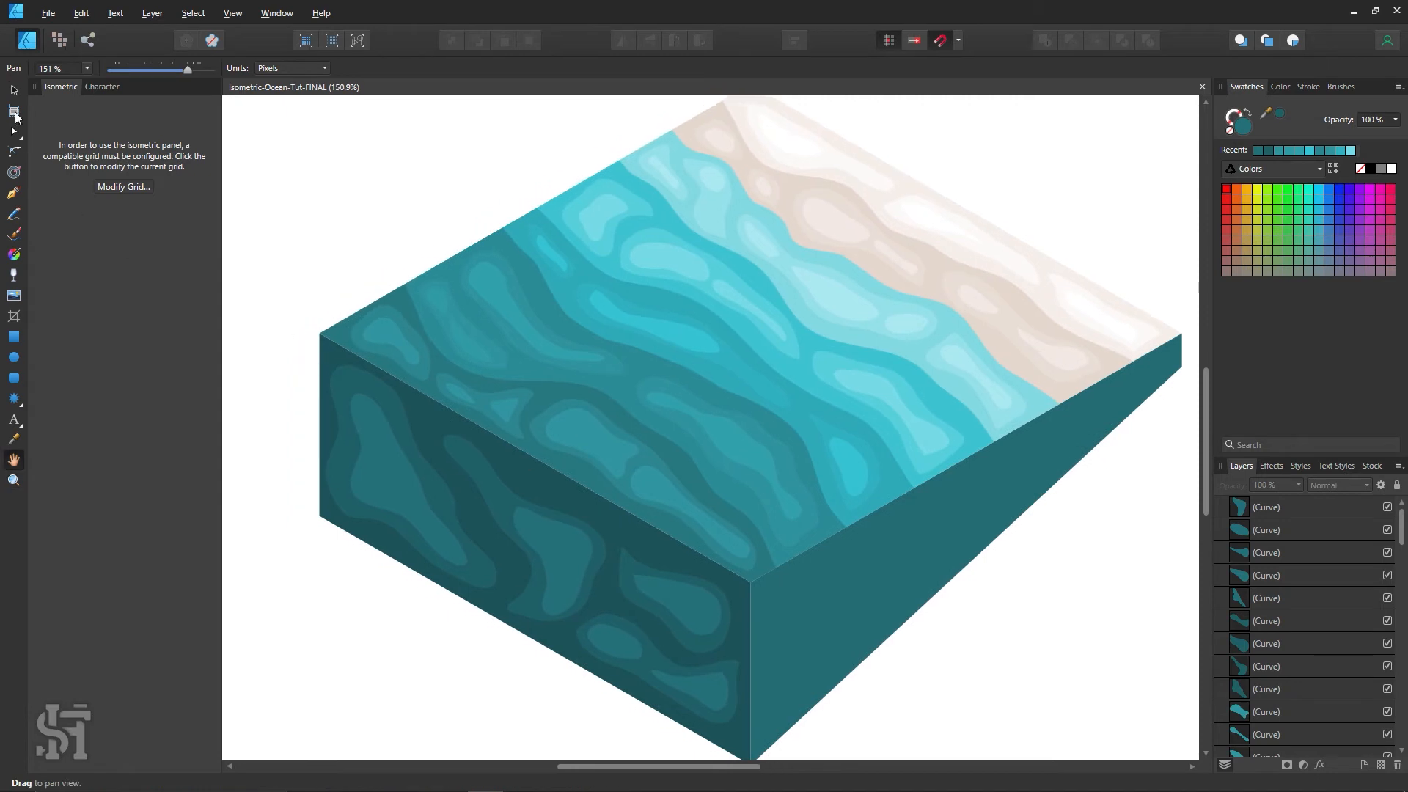
Recolor the four larger patches on the darkest side face to #1B5A60, starting from the face's sampled dark teal.
key(v)
click(371, 382)
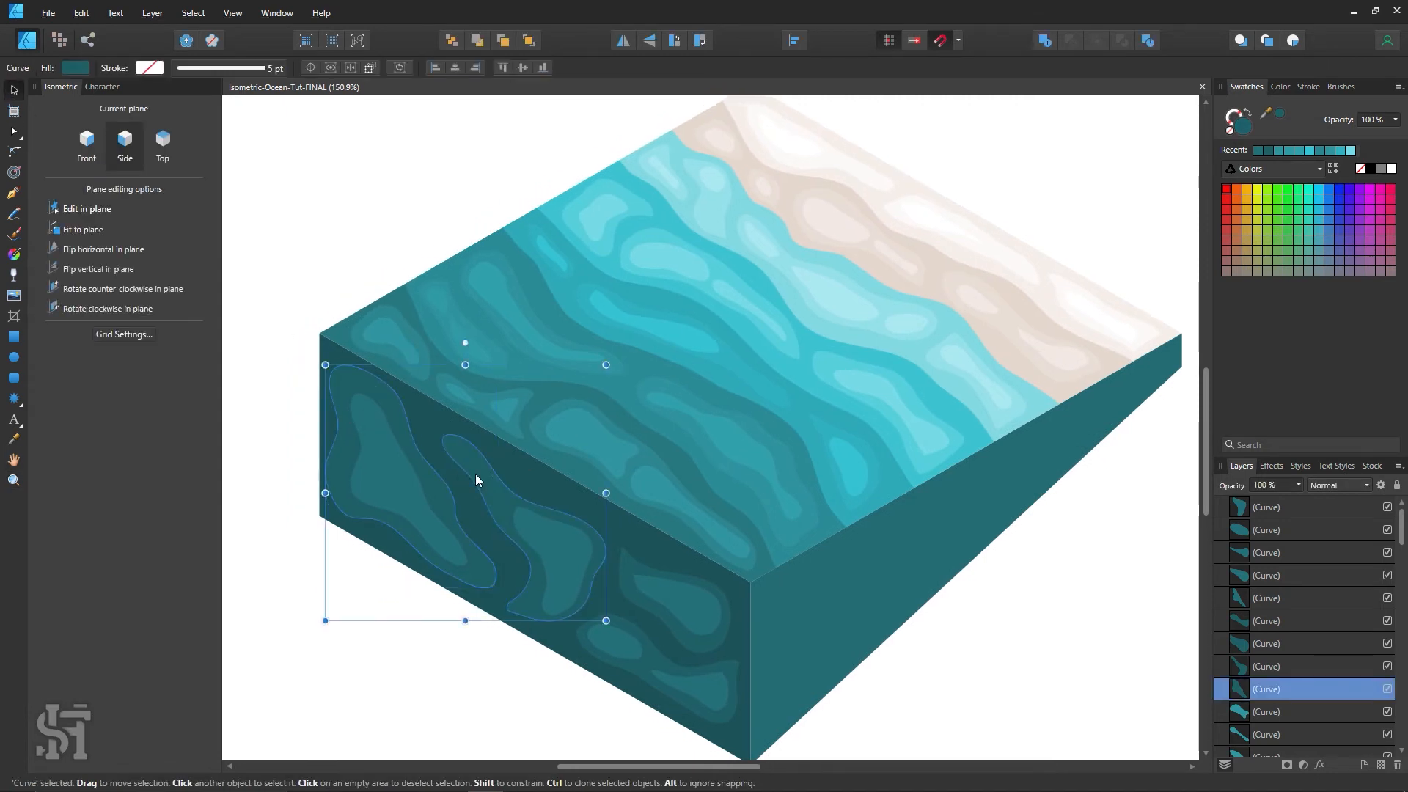
shift+click(475, 474)
shift+click(626, 593)
shift+click(639, 635)
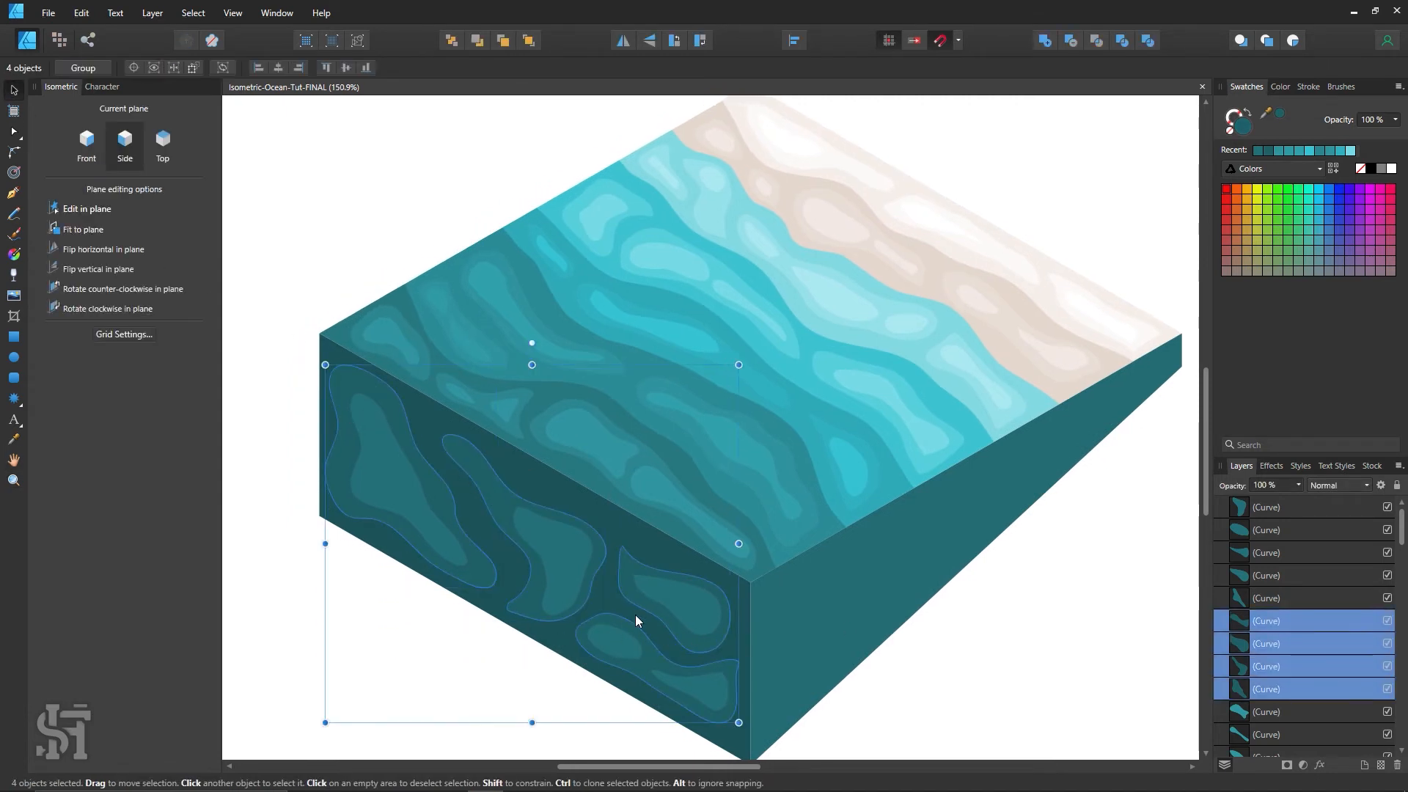
key(i)
double_click(1248, 126)
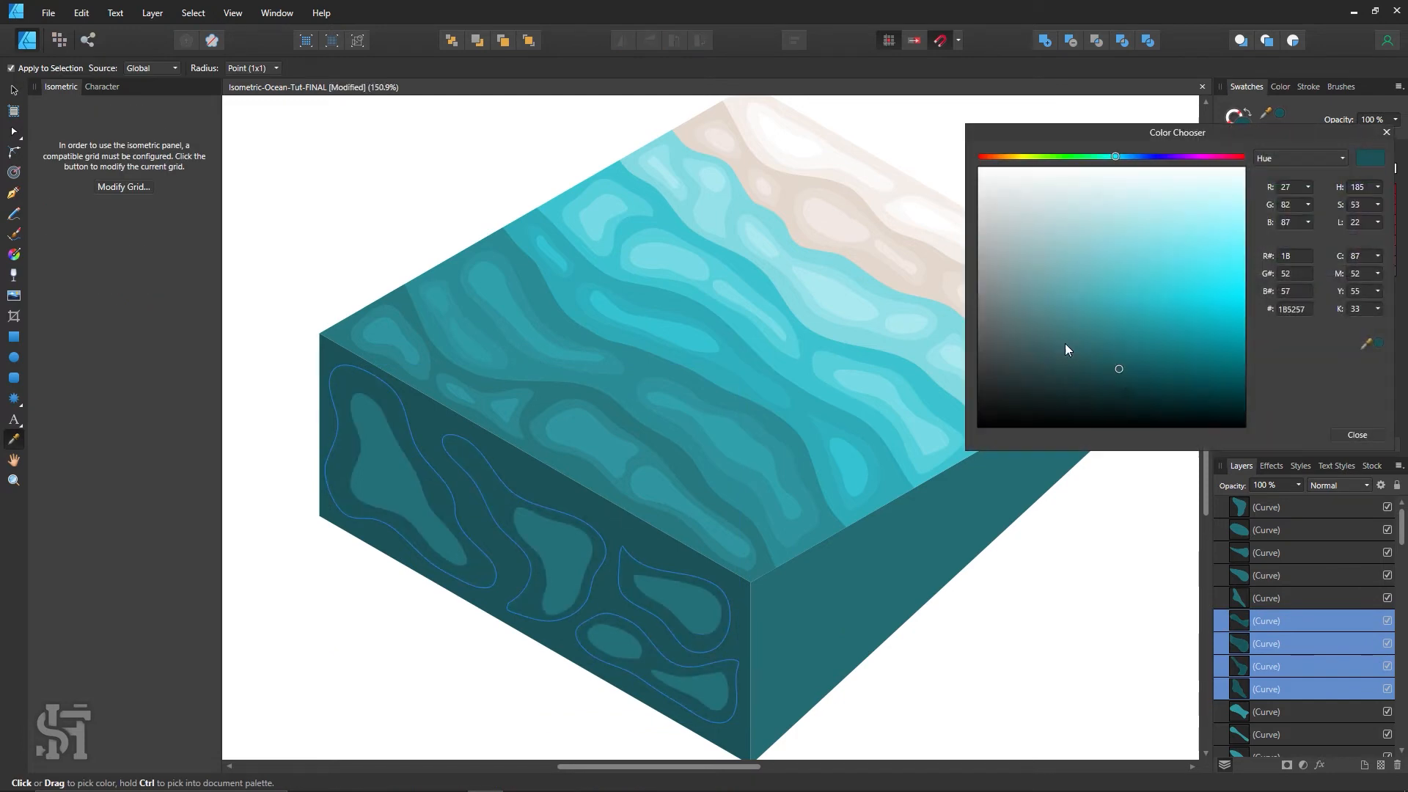
drag(1120, 368, 1126, 363)
click(1357, 435)
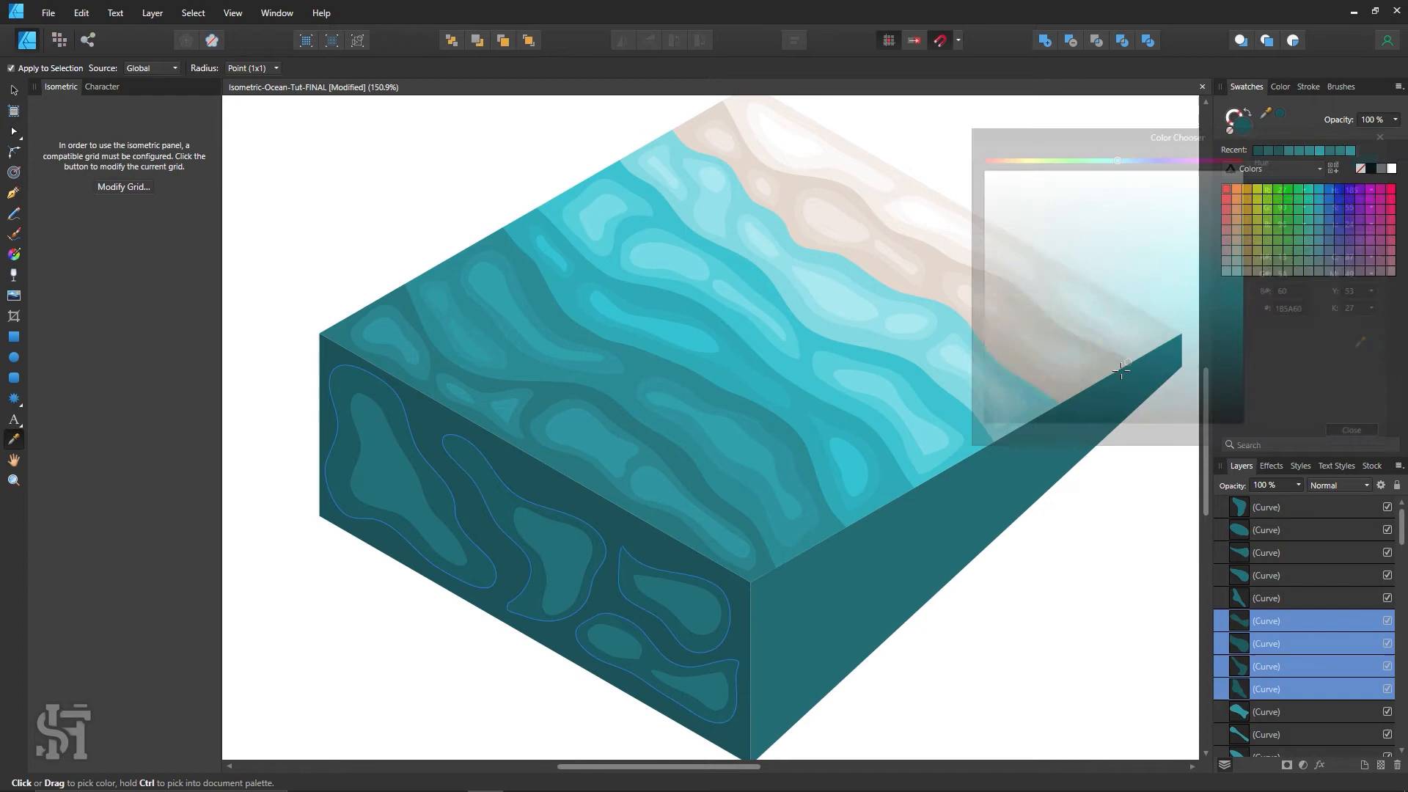
Recolor the five inner patches on the darkest side face to #1E6269, starting from the larger patches' sampled color.
click(15, 88)
click(585, 571)
shift+click(632, 589)
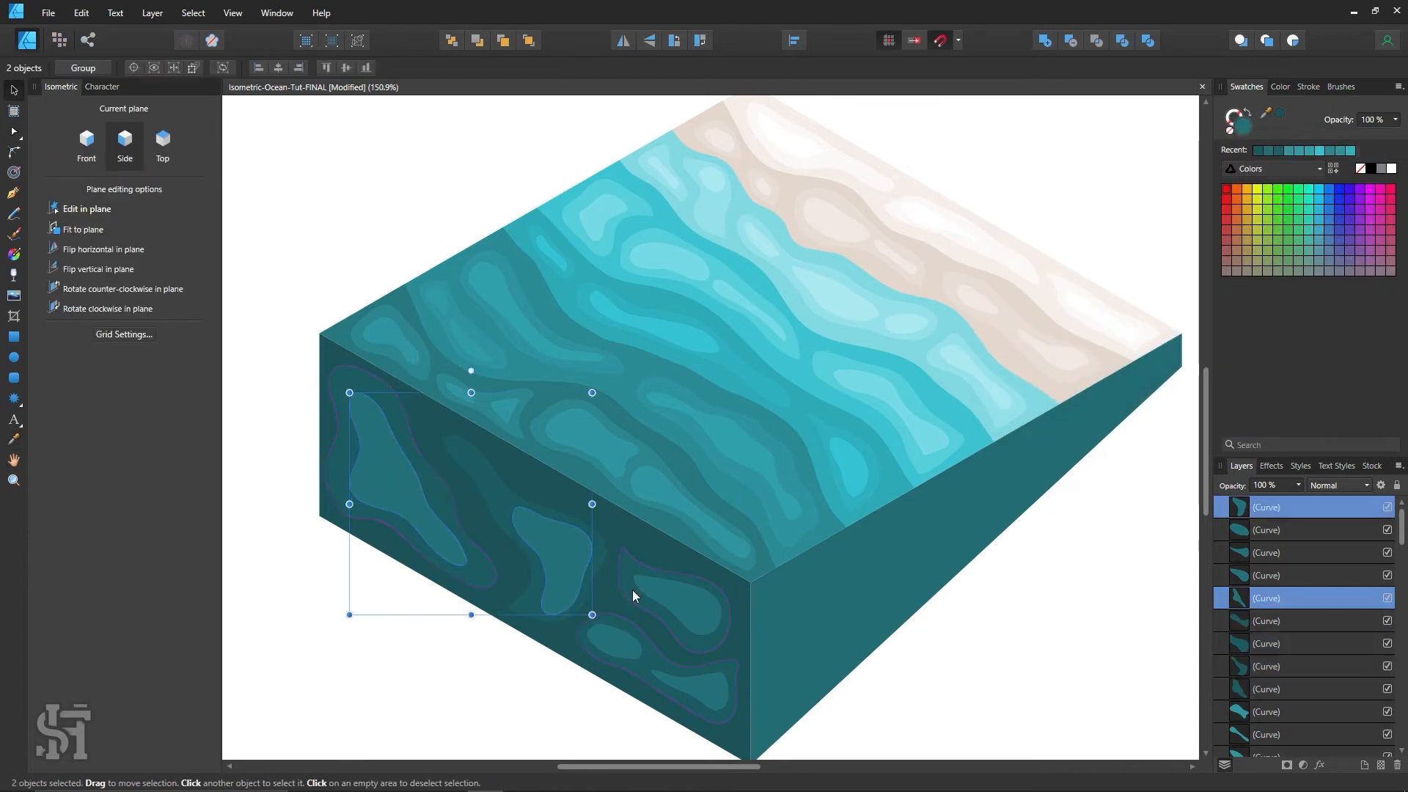
shift+click(613, 641)
shift+click(707, 689)
shift+click(706, 666)
key(i)
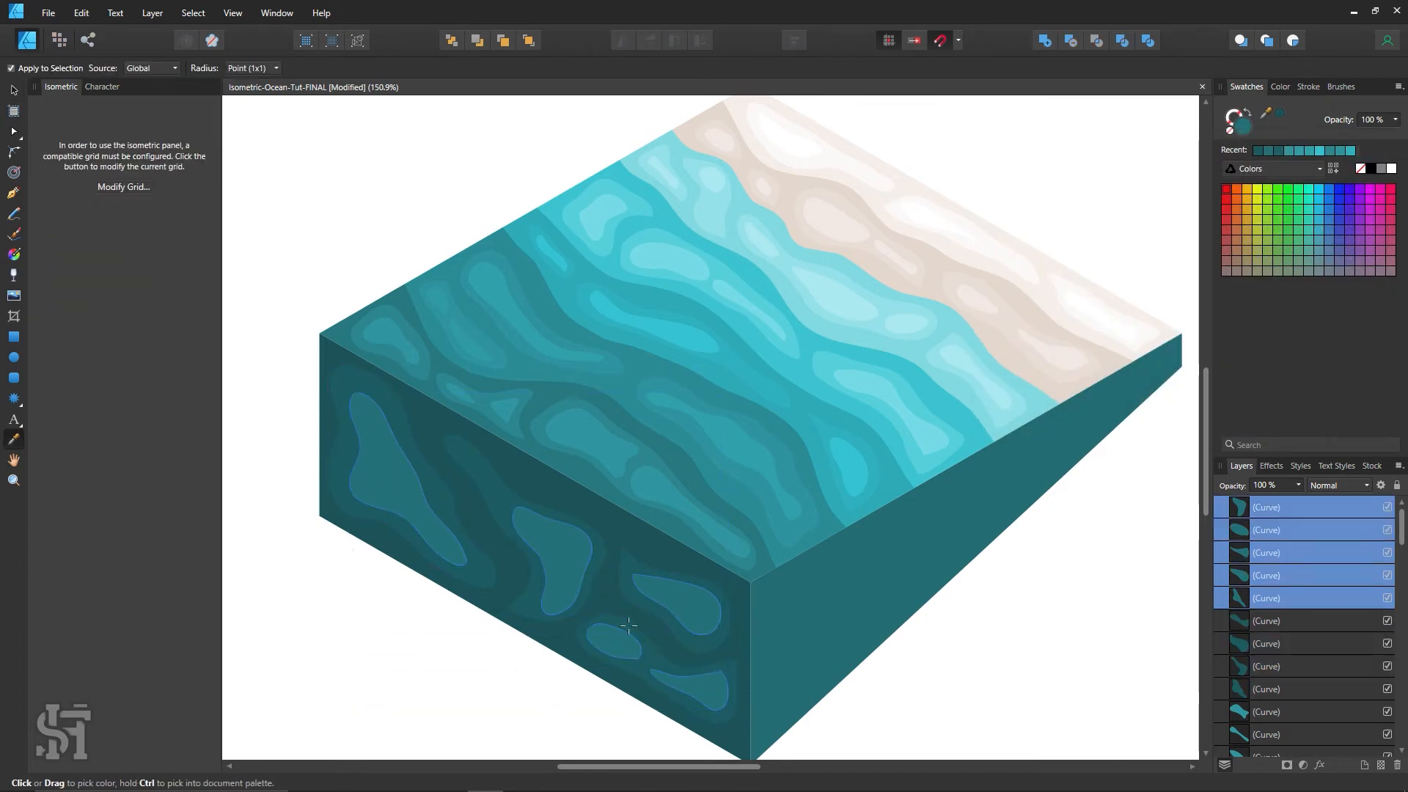
click(597, 562)
double_click(1241, 125)
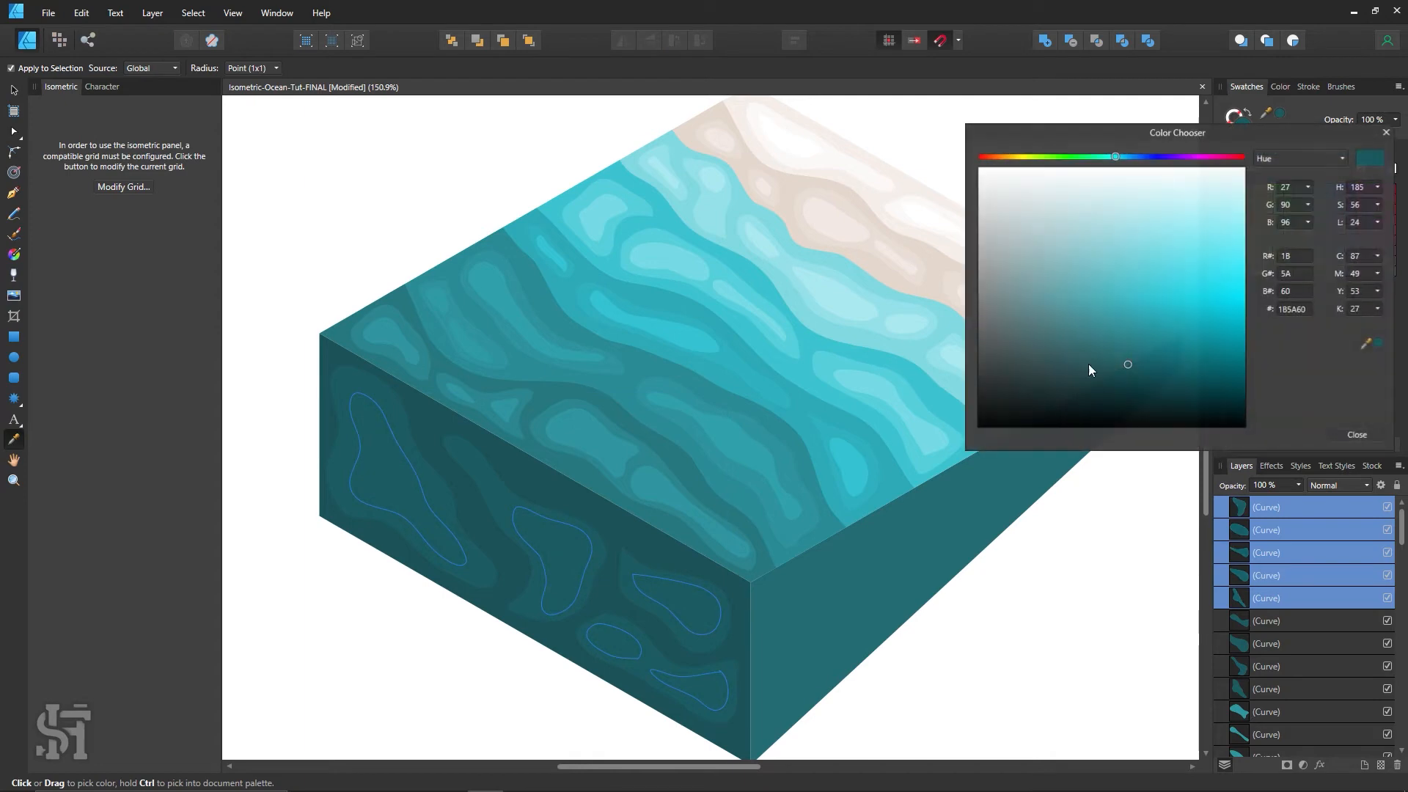
drag(1125, 360, 1127, 358)
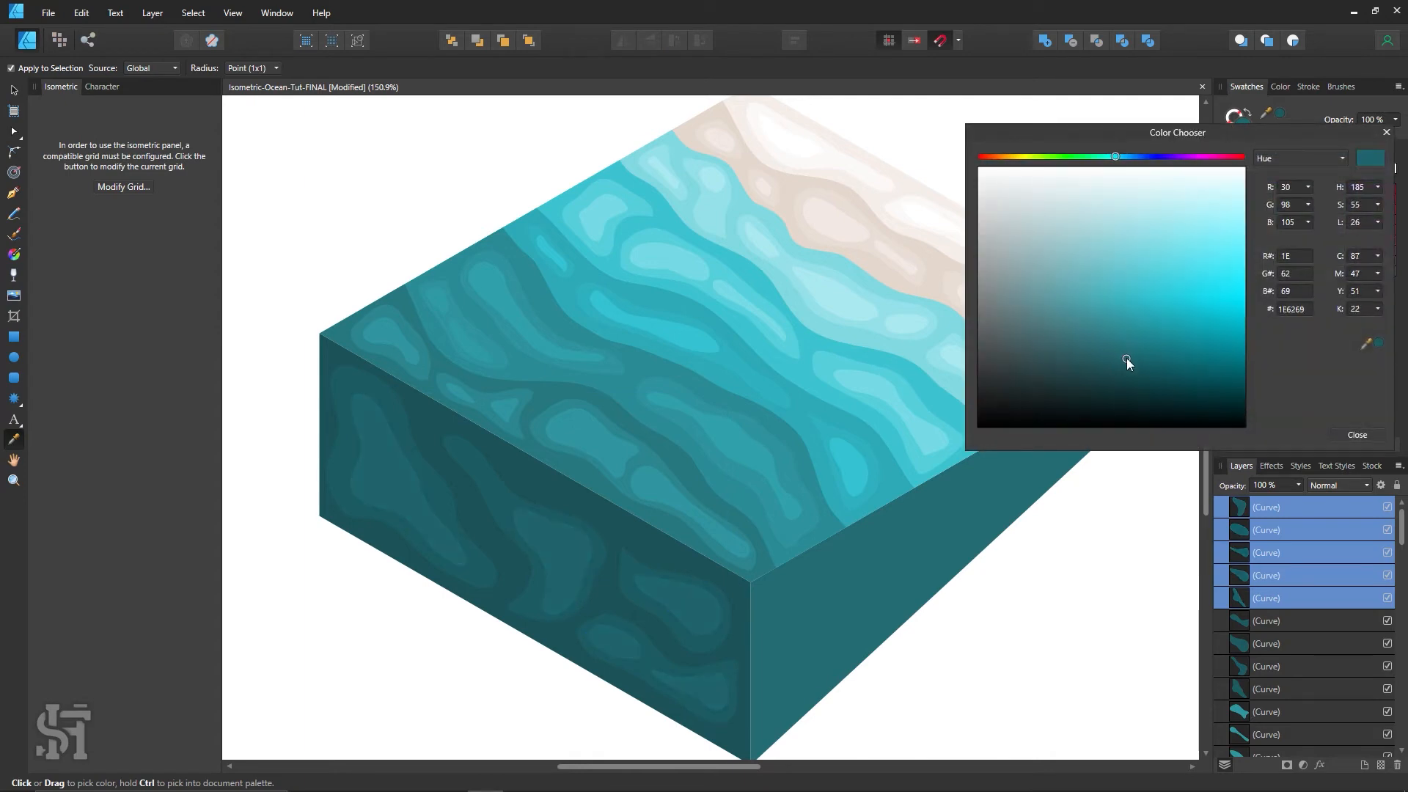
click(1356, 435)
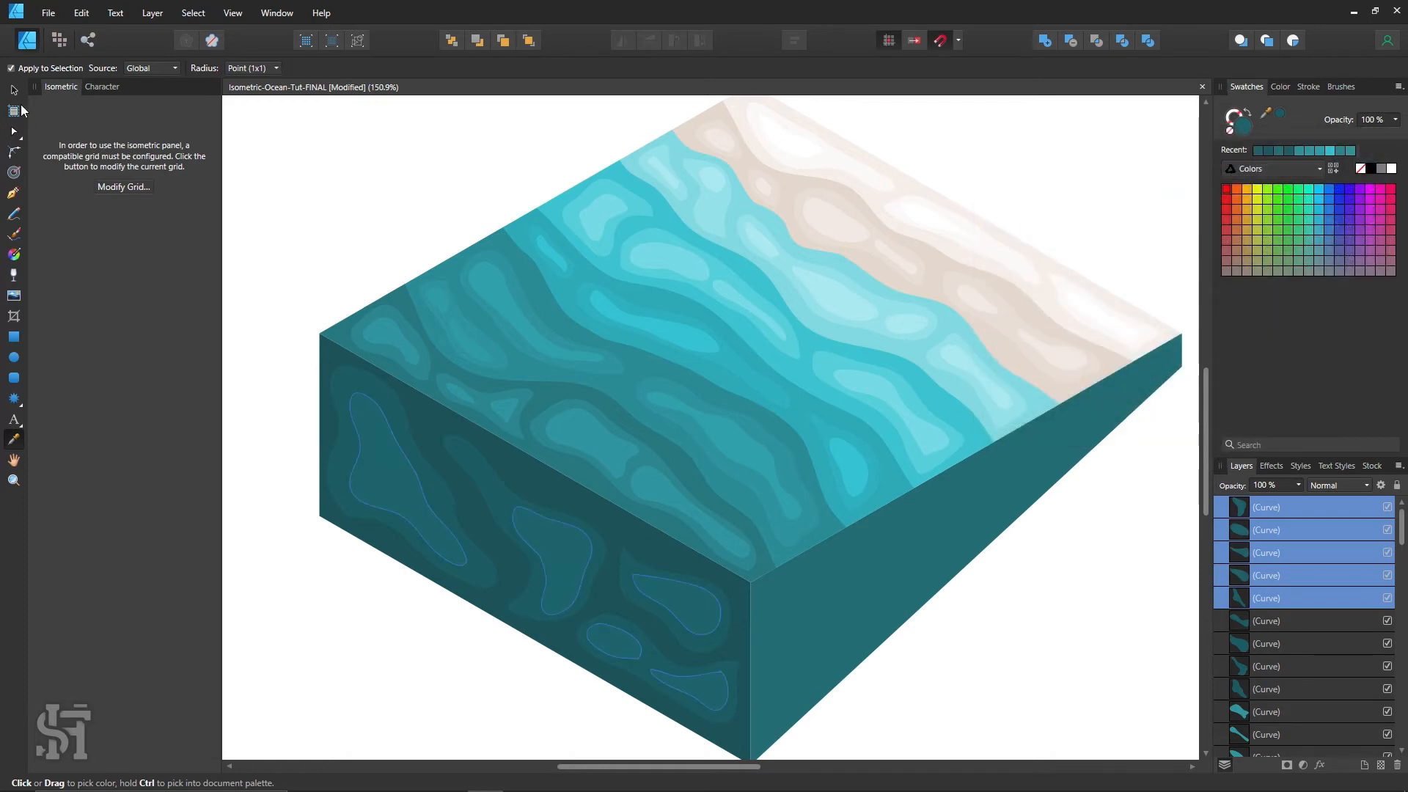
Deselect the patches, set the isometric plane to Front for the blank side face, and show the isometric grid.
click(14, 90)
click(343, 206)
key(z)
alt+click(911, 421)
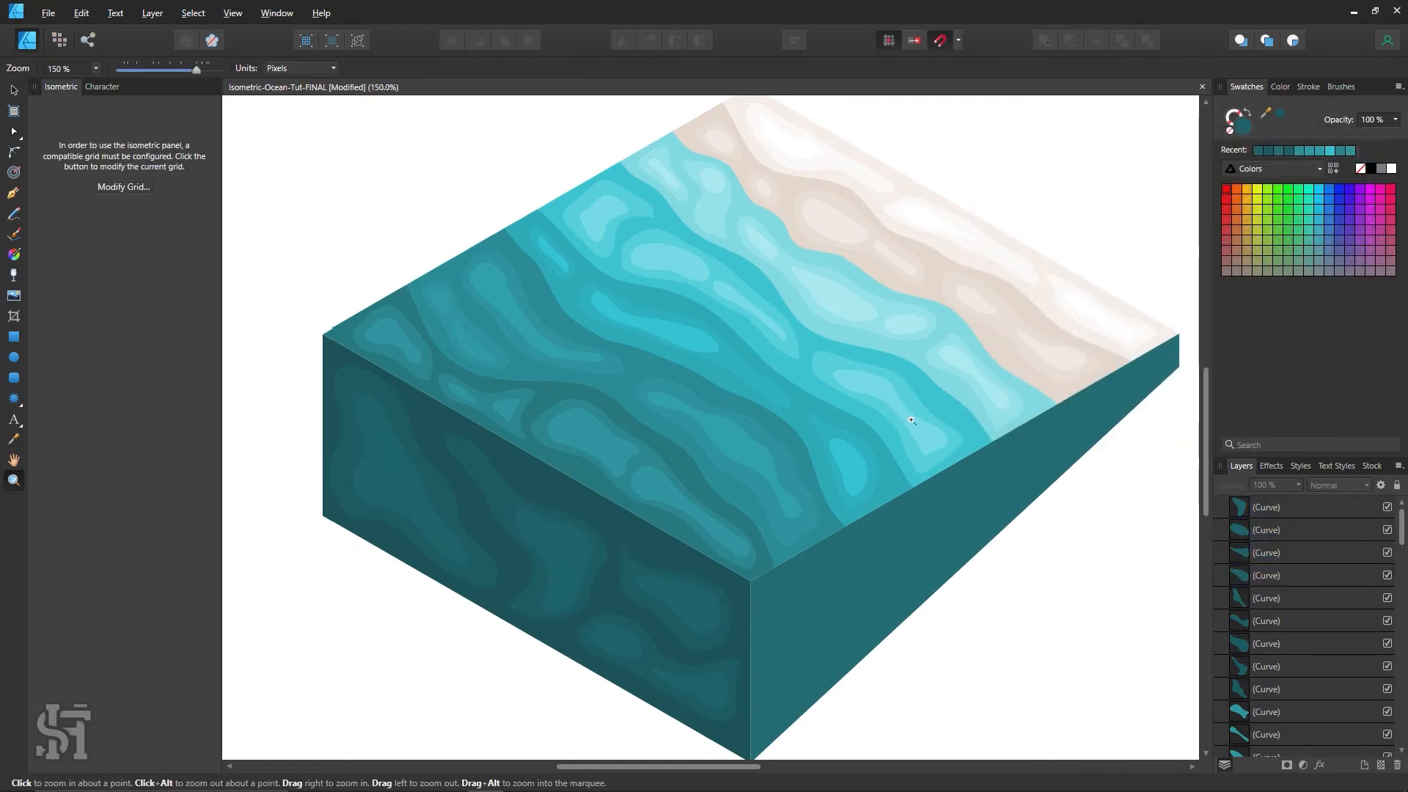
key(h)
drag(804, 493, 698, 464)
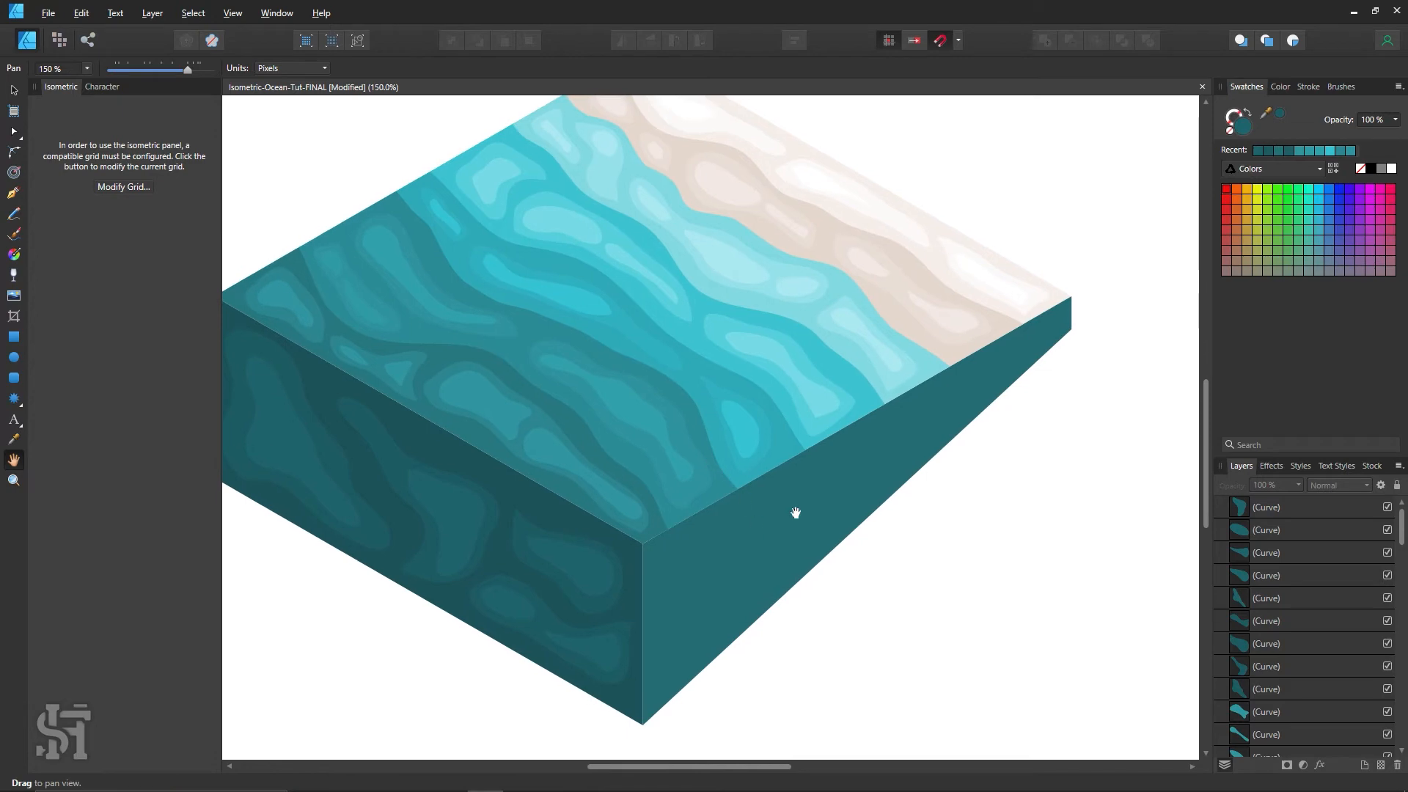
scroll(718, 557, down, 2)
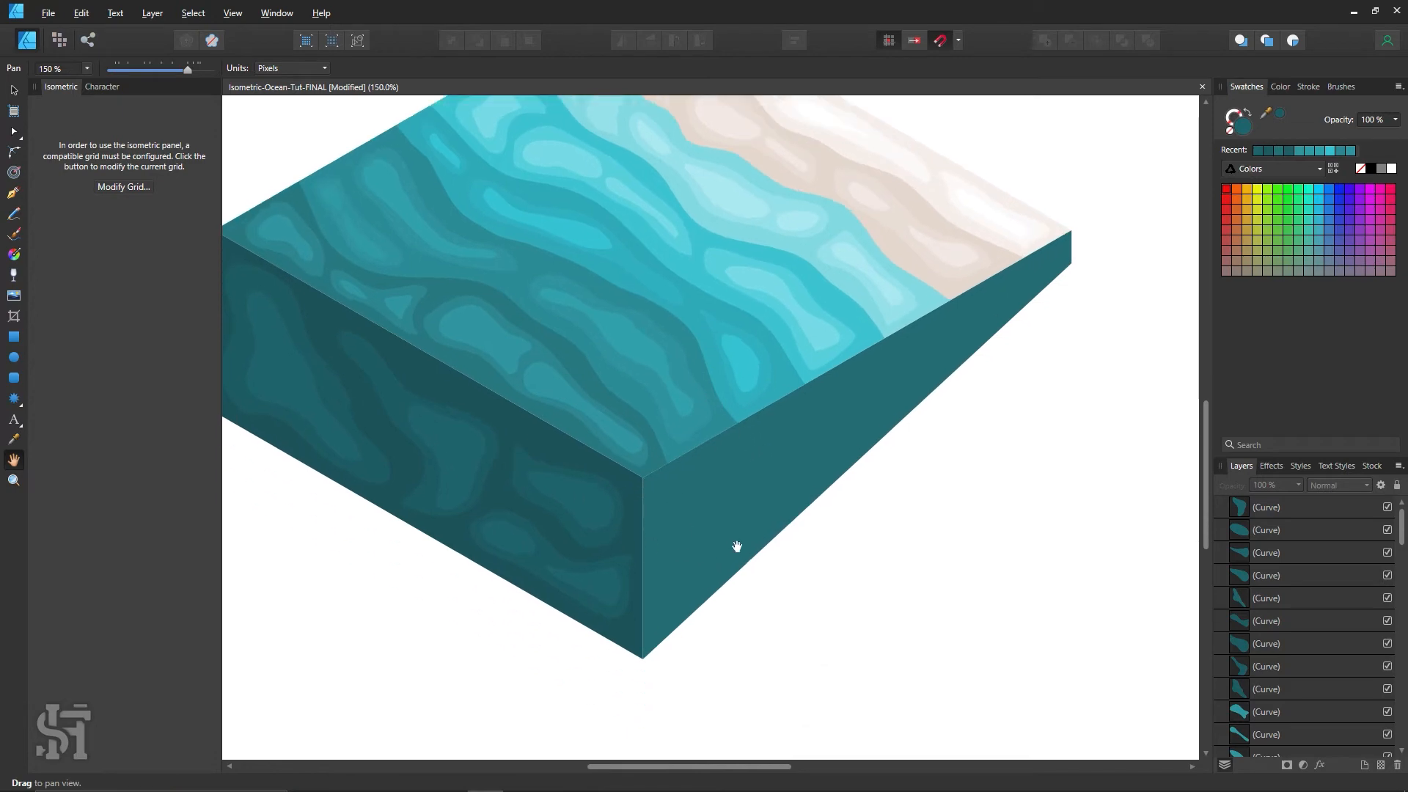
scroll(389, 445, up, 1)
click(16, 337)
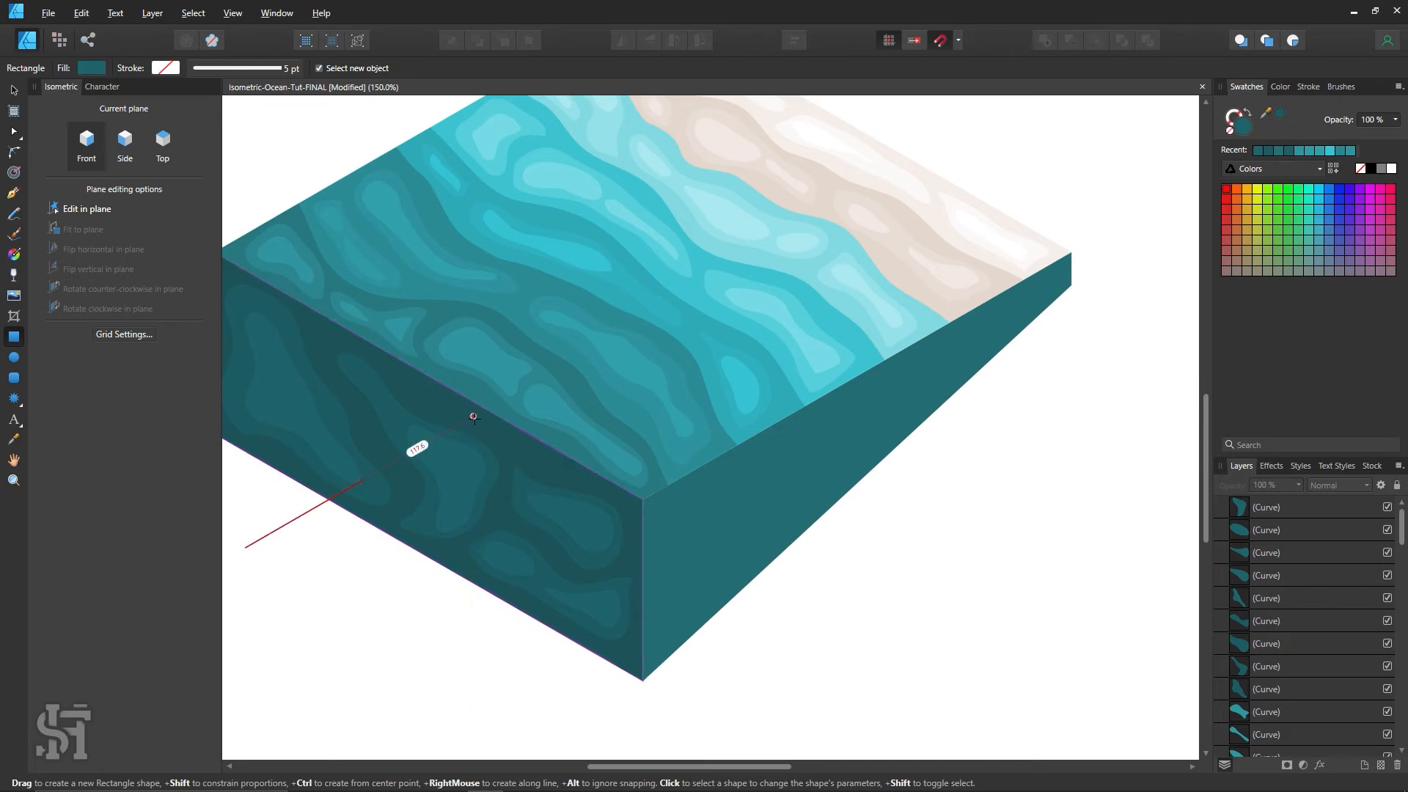
key(ctrl+apostrophe)
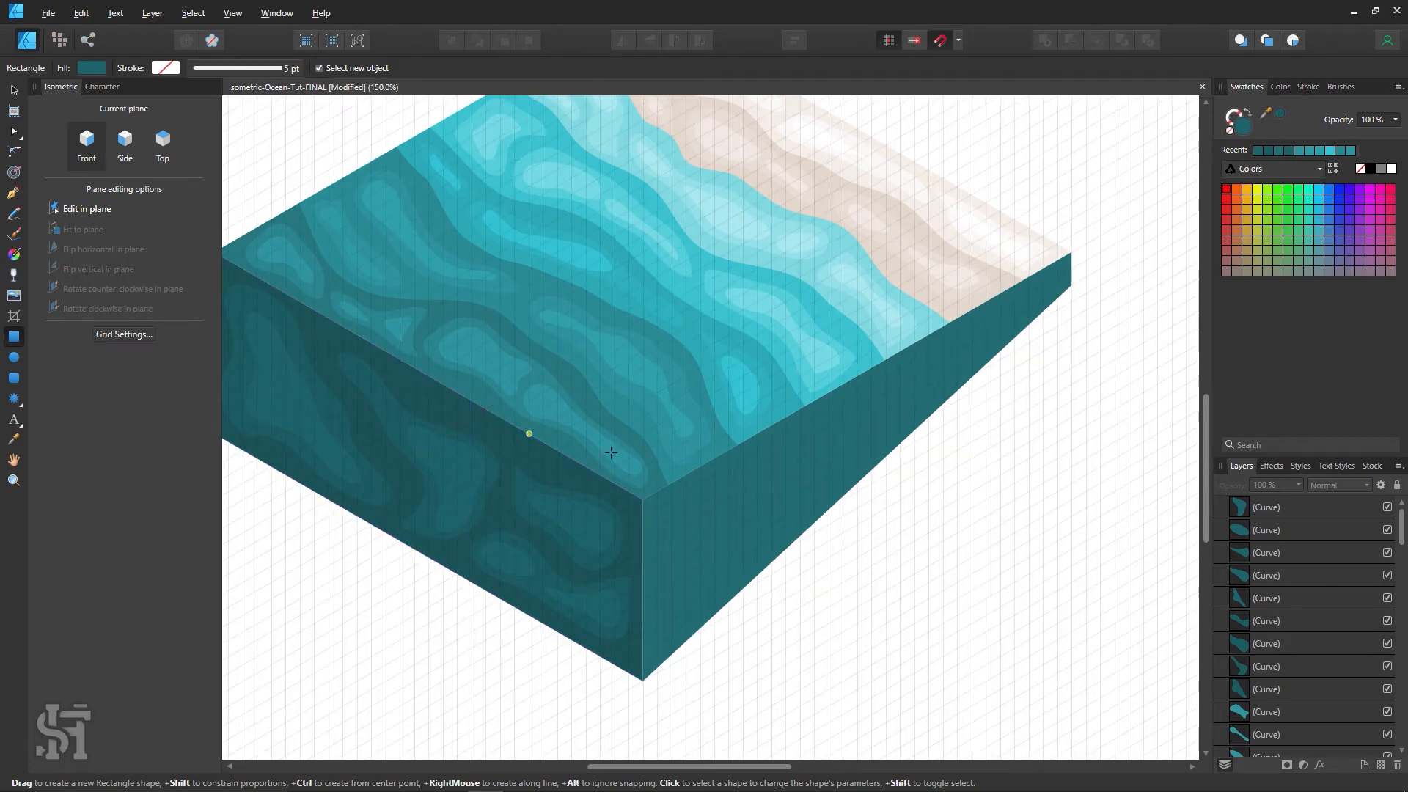
scroll(611, 452, down, 3)
drag(670, 416, 670, 613)
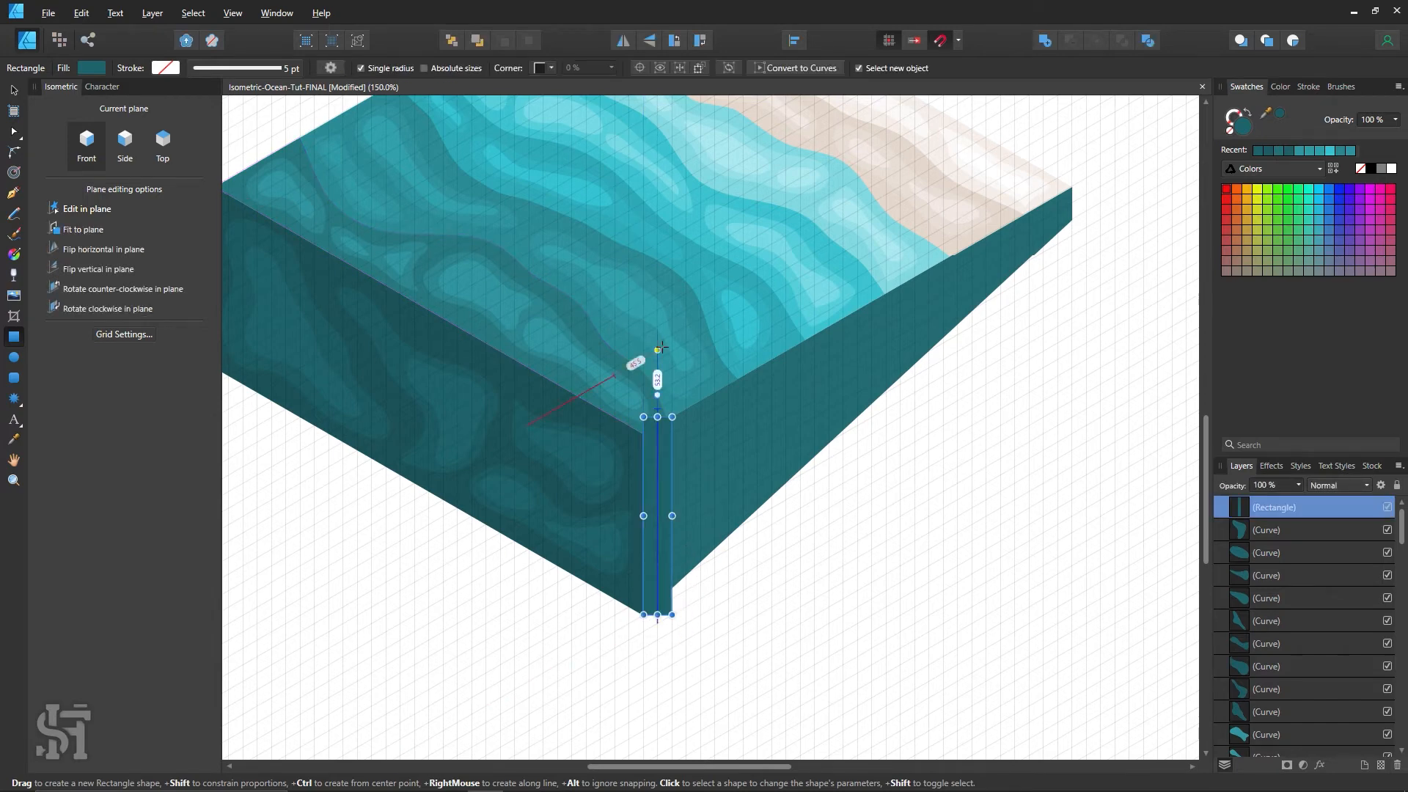
key(ctrl+z)
scroll(713, 472, up, 2)
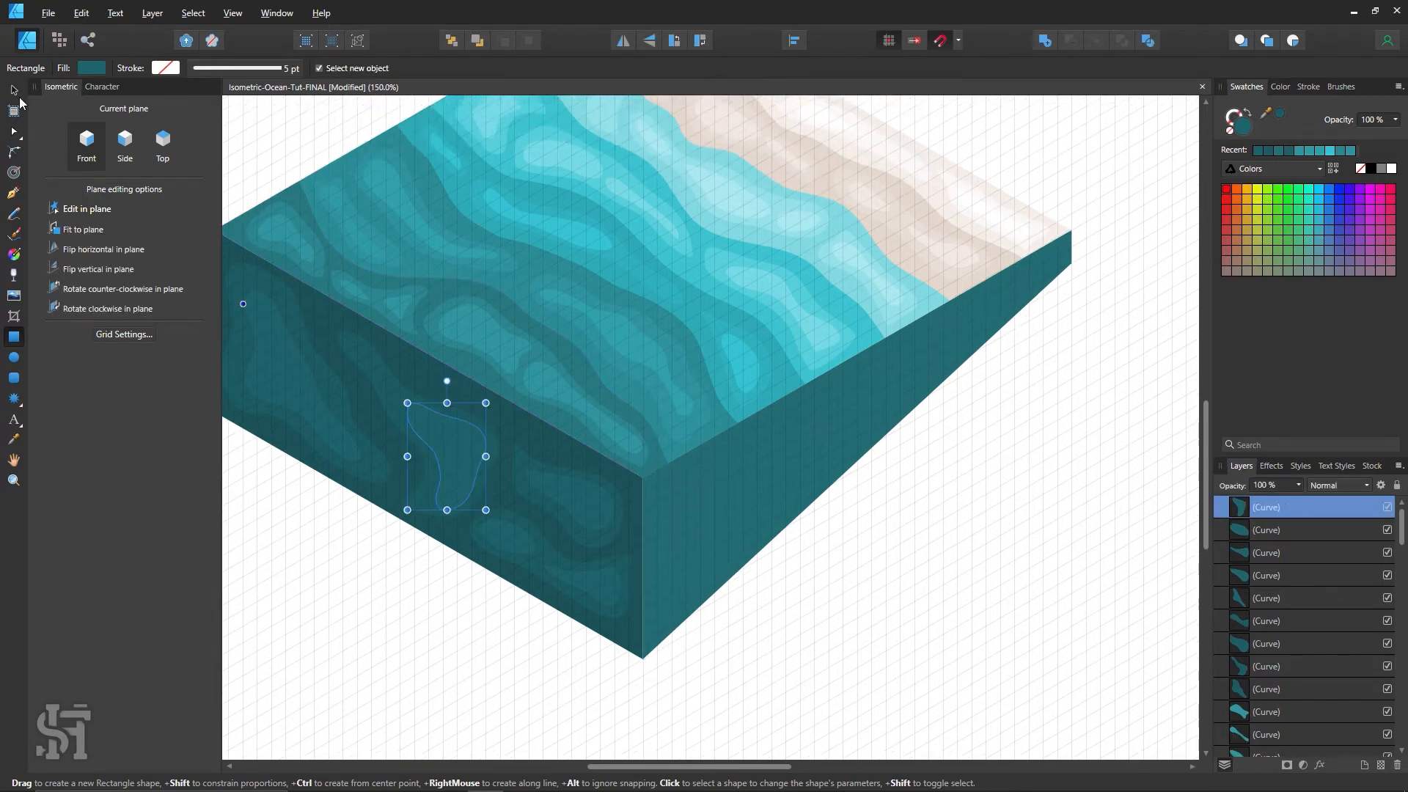
click(15, 91)
click(1013, 543)
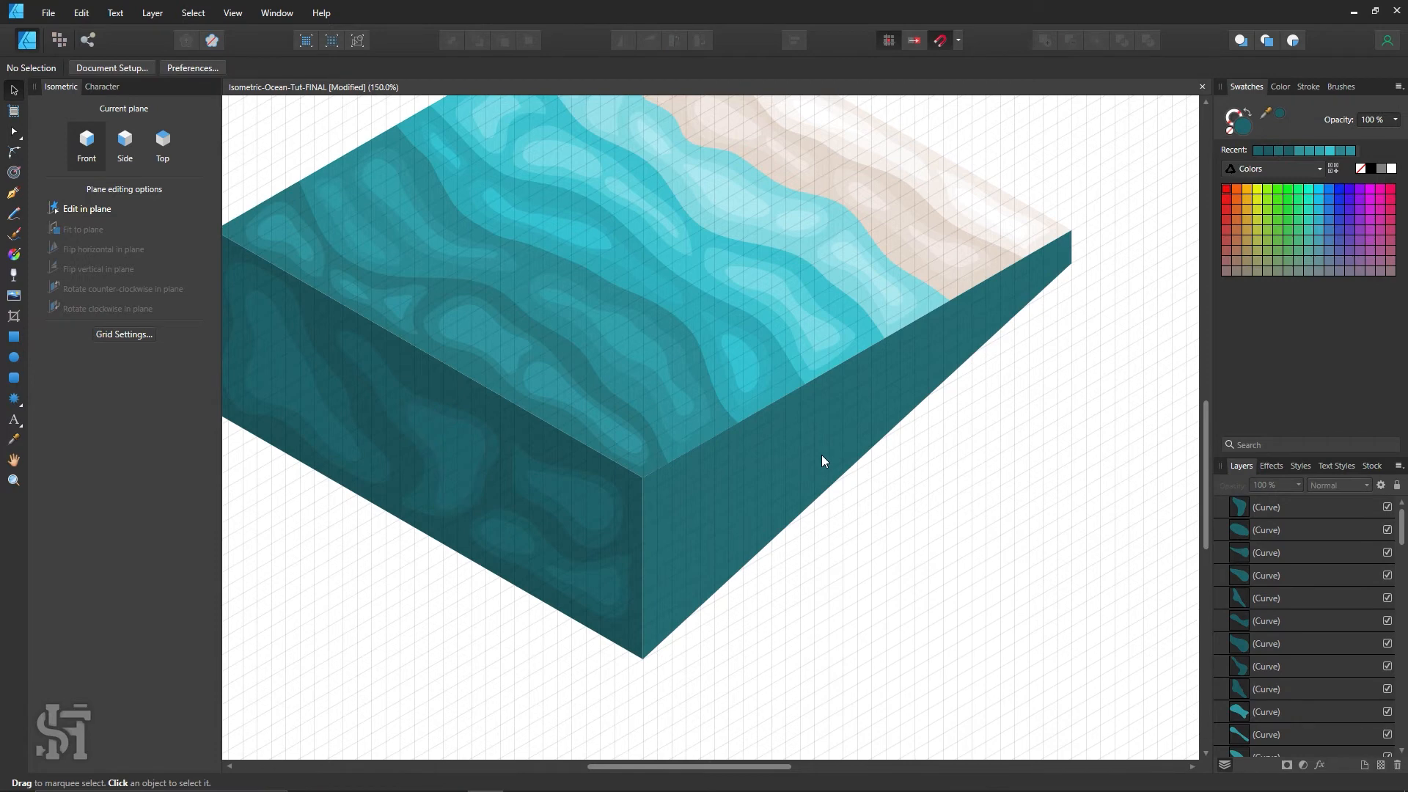
key(z)
click(783, 472)
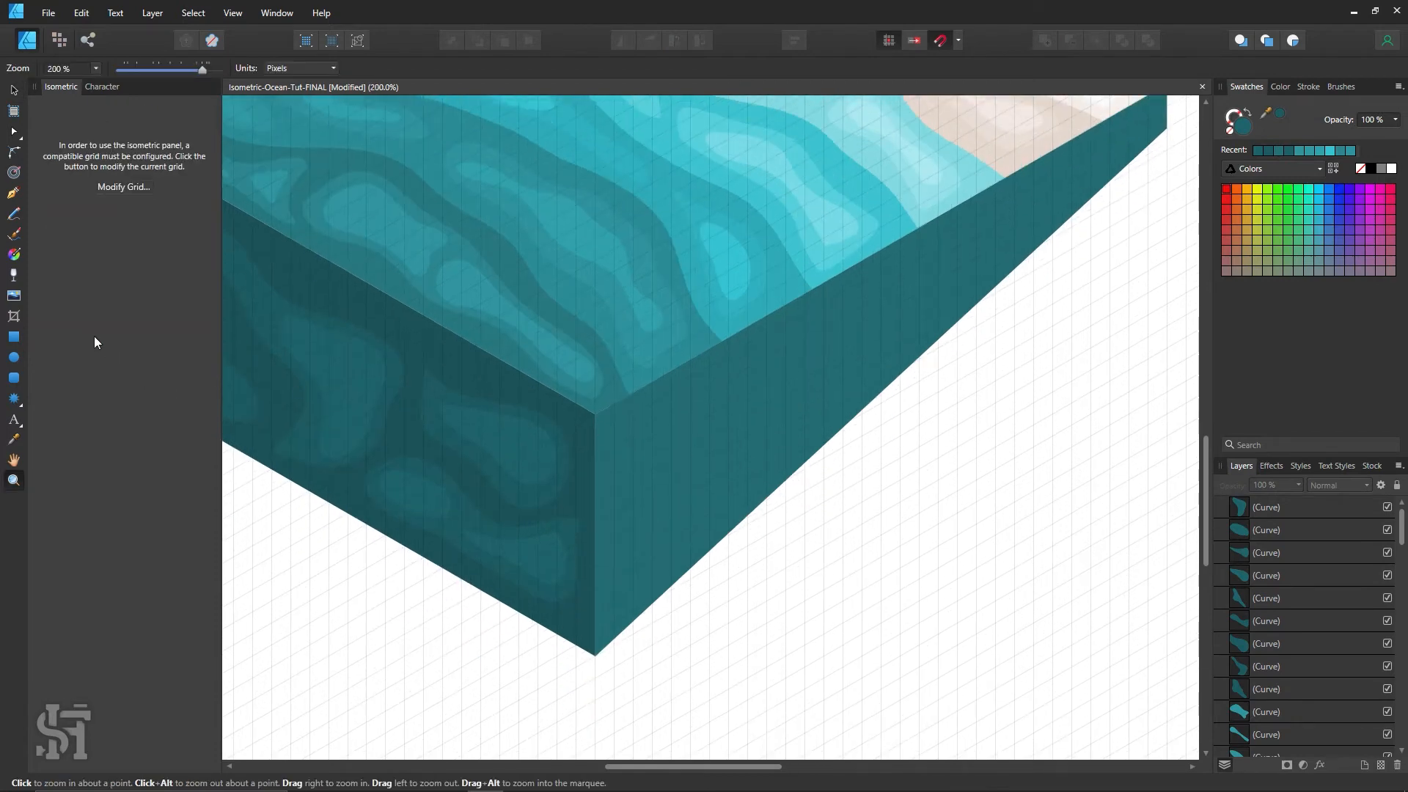
click(16, 214)
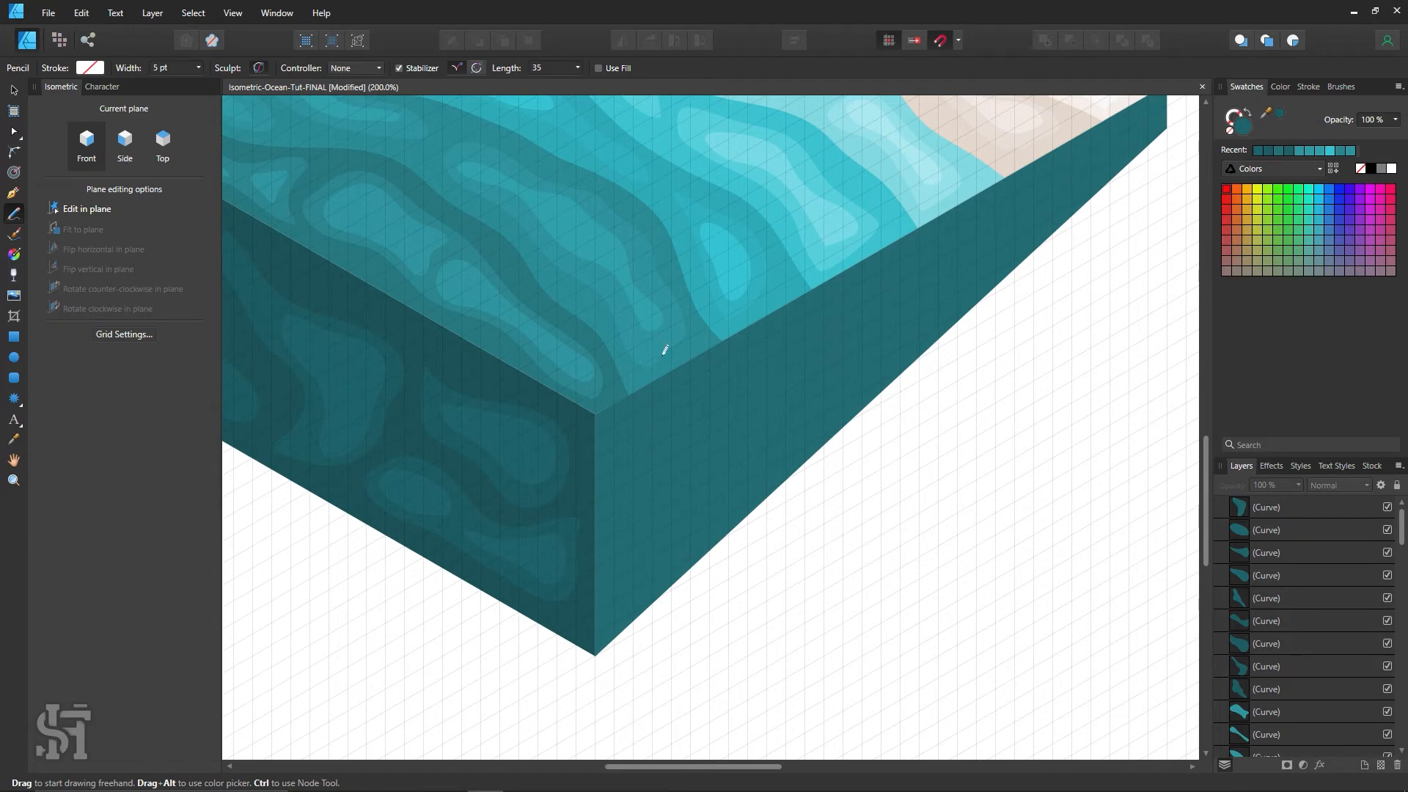
scroll(665, 350, down, 2)
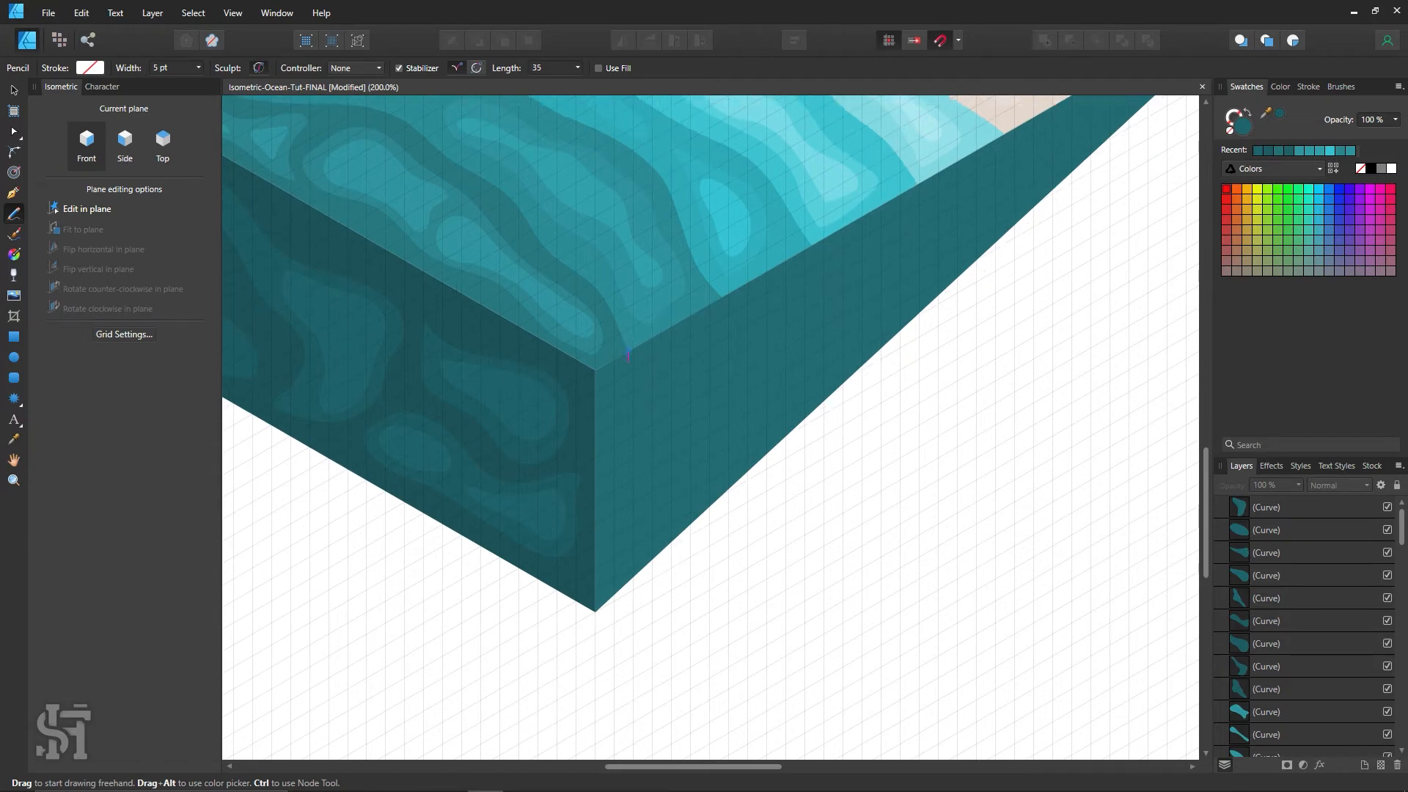
drag(649, 407, 636, 424)
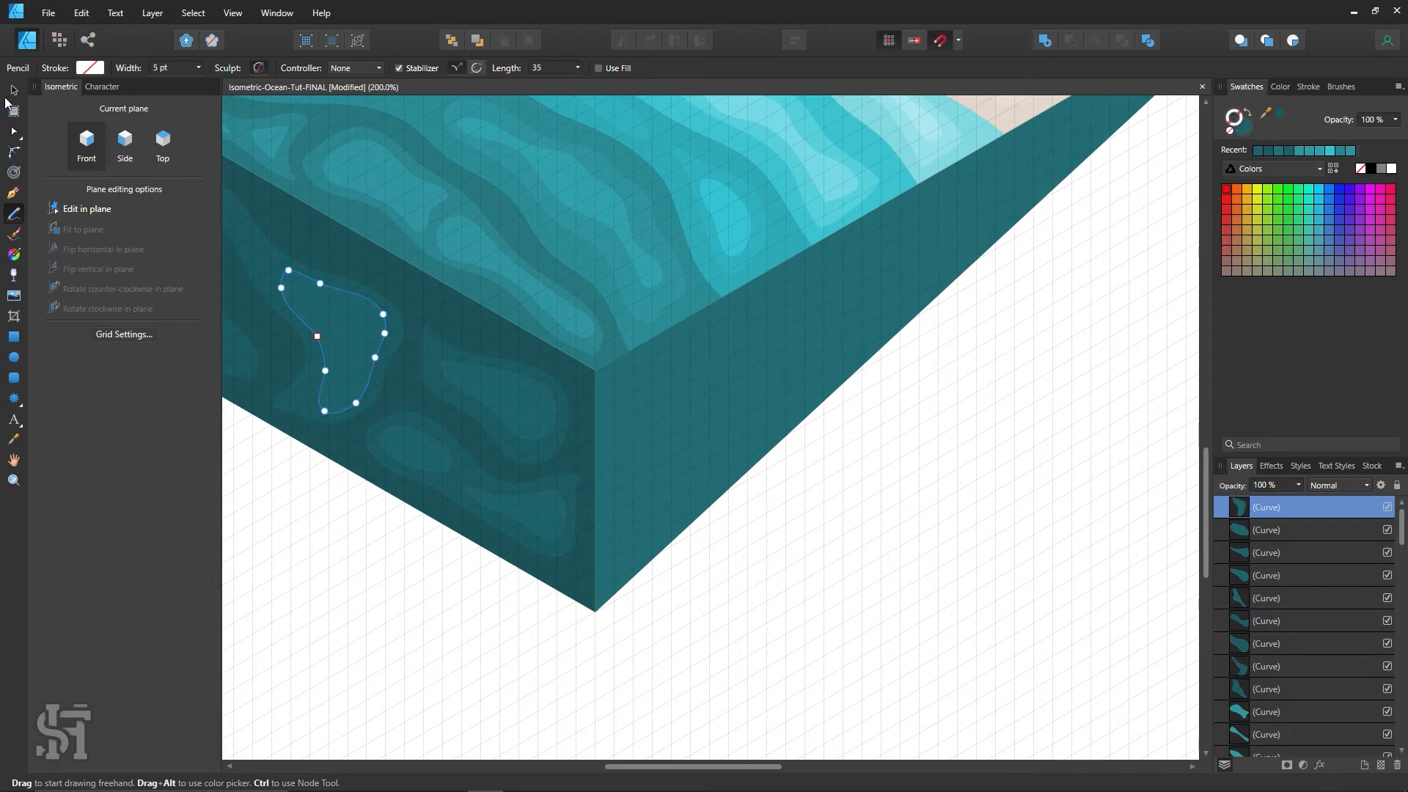
click(13, 90)
key(ctrl+d)
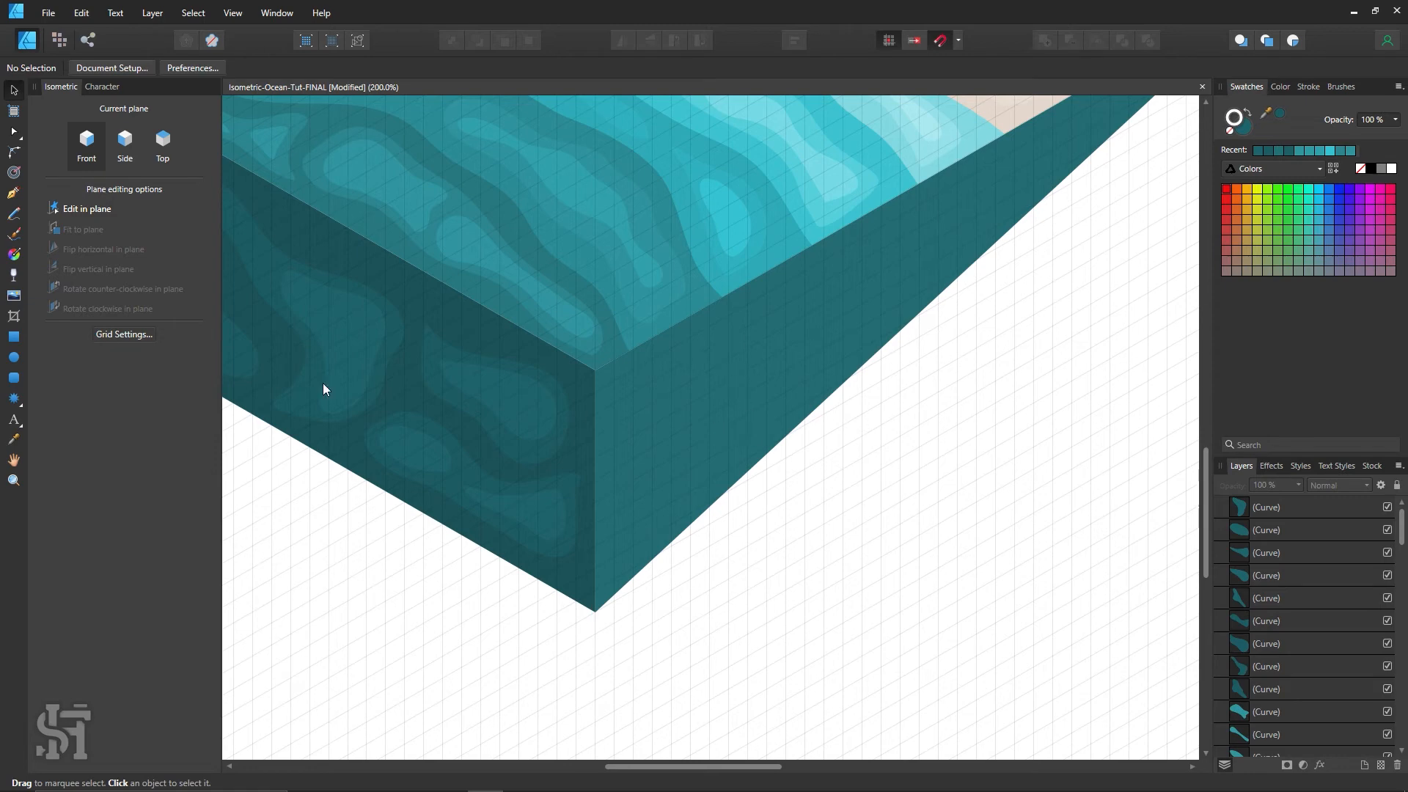
Draw a closed wavy curve with the Pencil around the block's front corner, its wavy side crossing the blank side face from top to bottom edge.
click(14, 214)
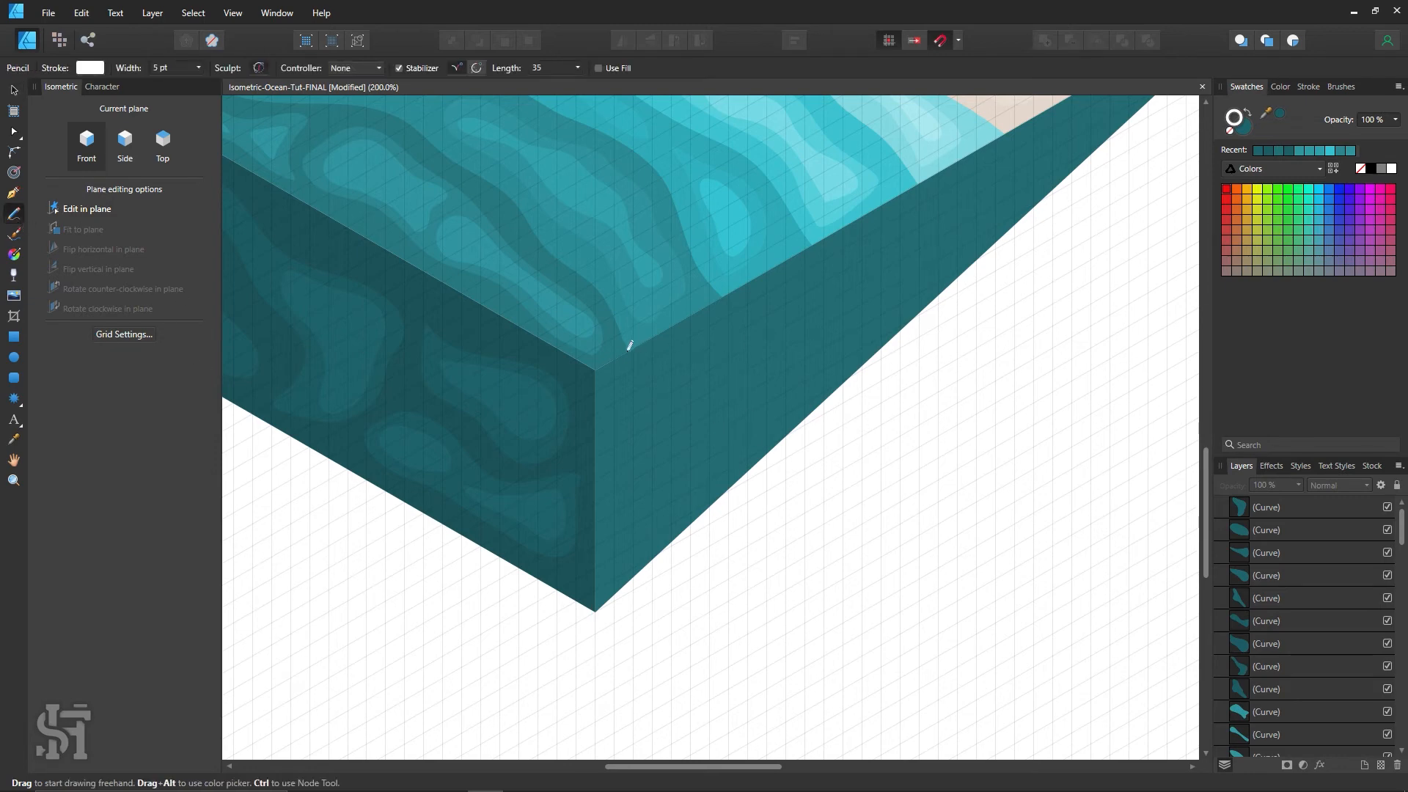
mouse_move(632, 380)
mouse_down()
mouse_move(650, 427)
mouse_move(635, 531)
mouse_move(669, 575)
mouse_up()
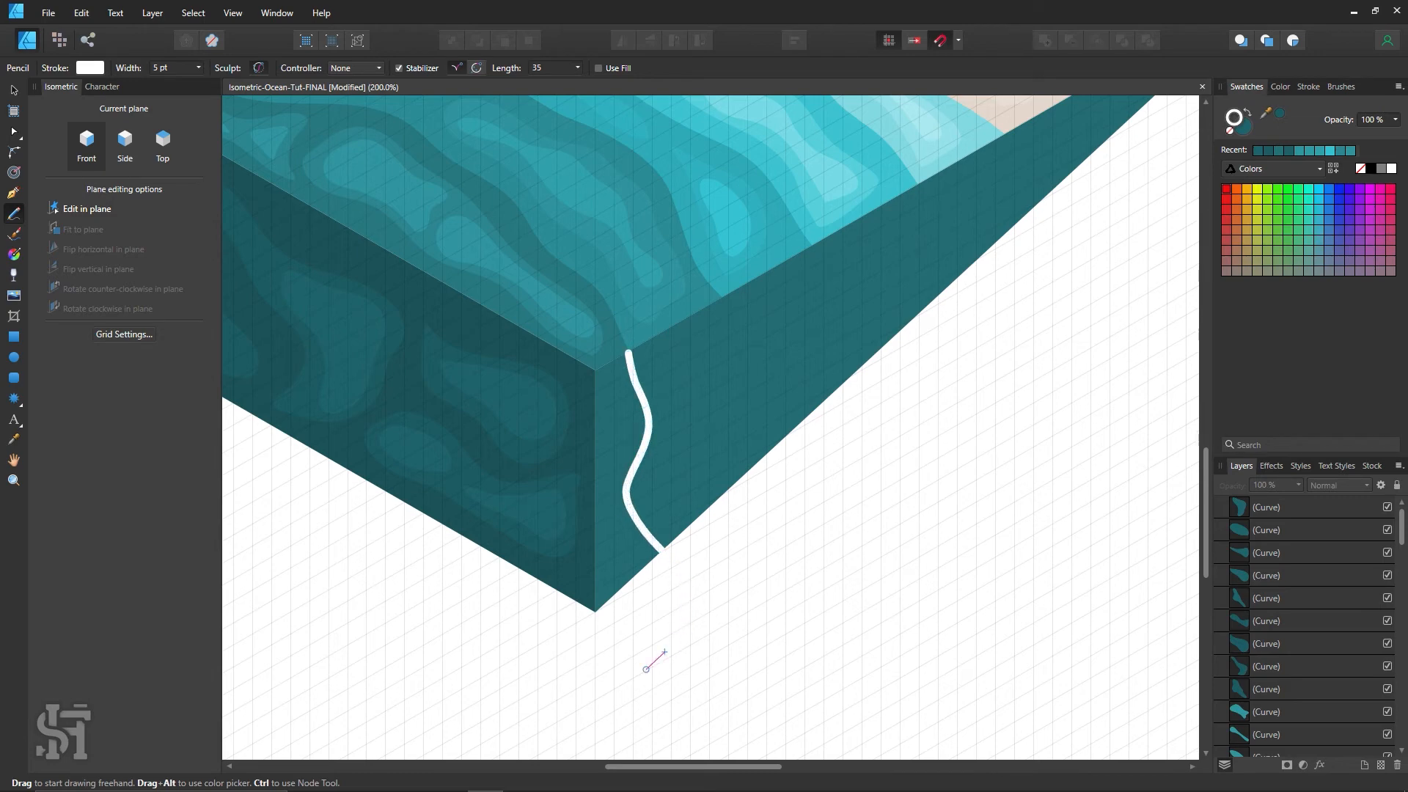
mouse_move(525, 570)
mouse_down()
mouse_move(534, 507)
mouse_move(567, 449)
mouse_move(569, 344)
mouse_move(629, 353)
mouse_up()
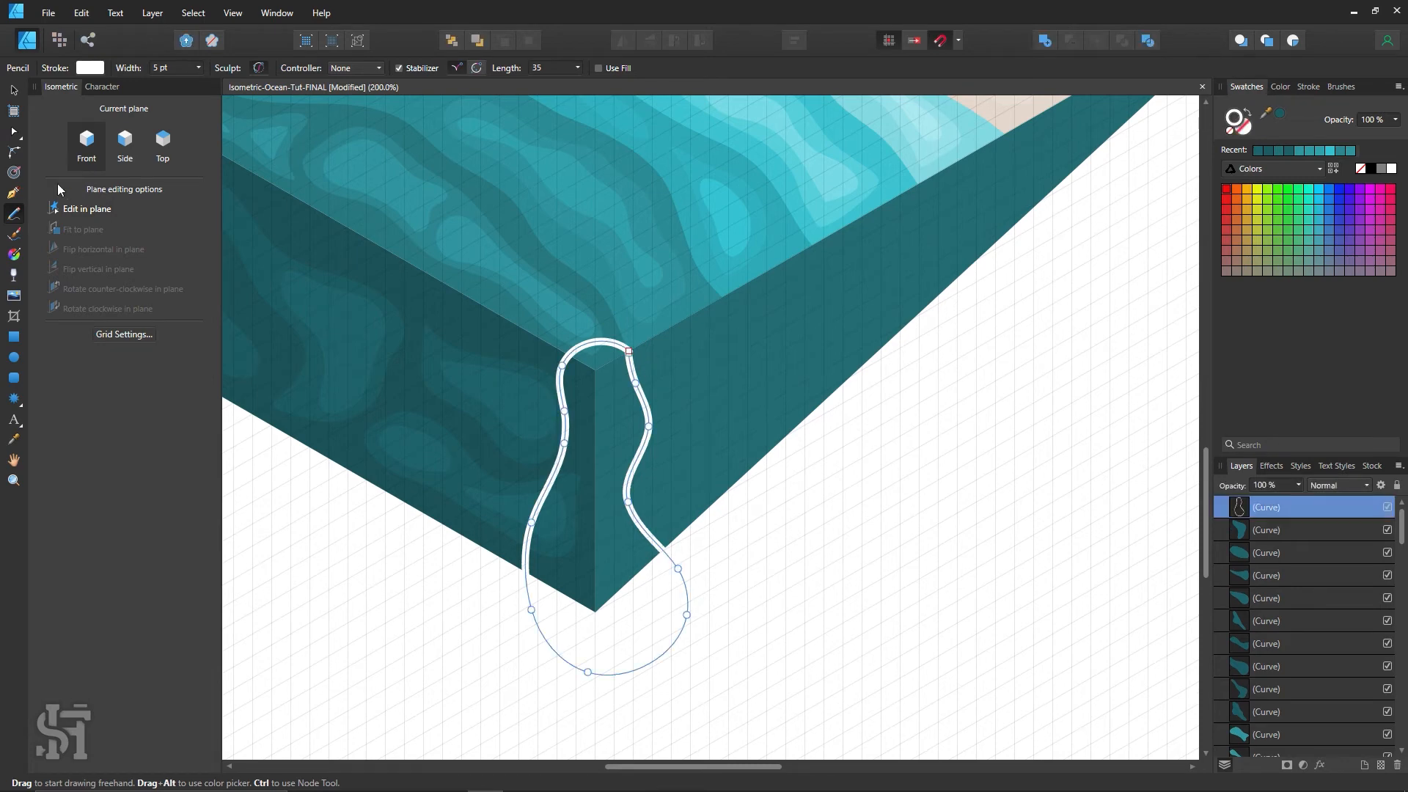
key(v)
click(1056, 559)
scroll(1049, 559, up, 2)
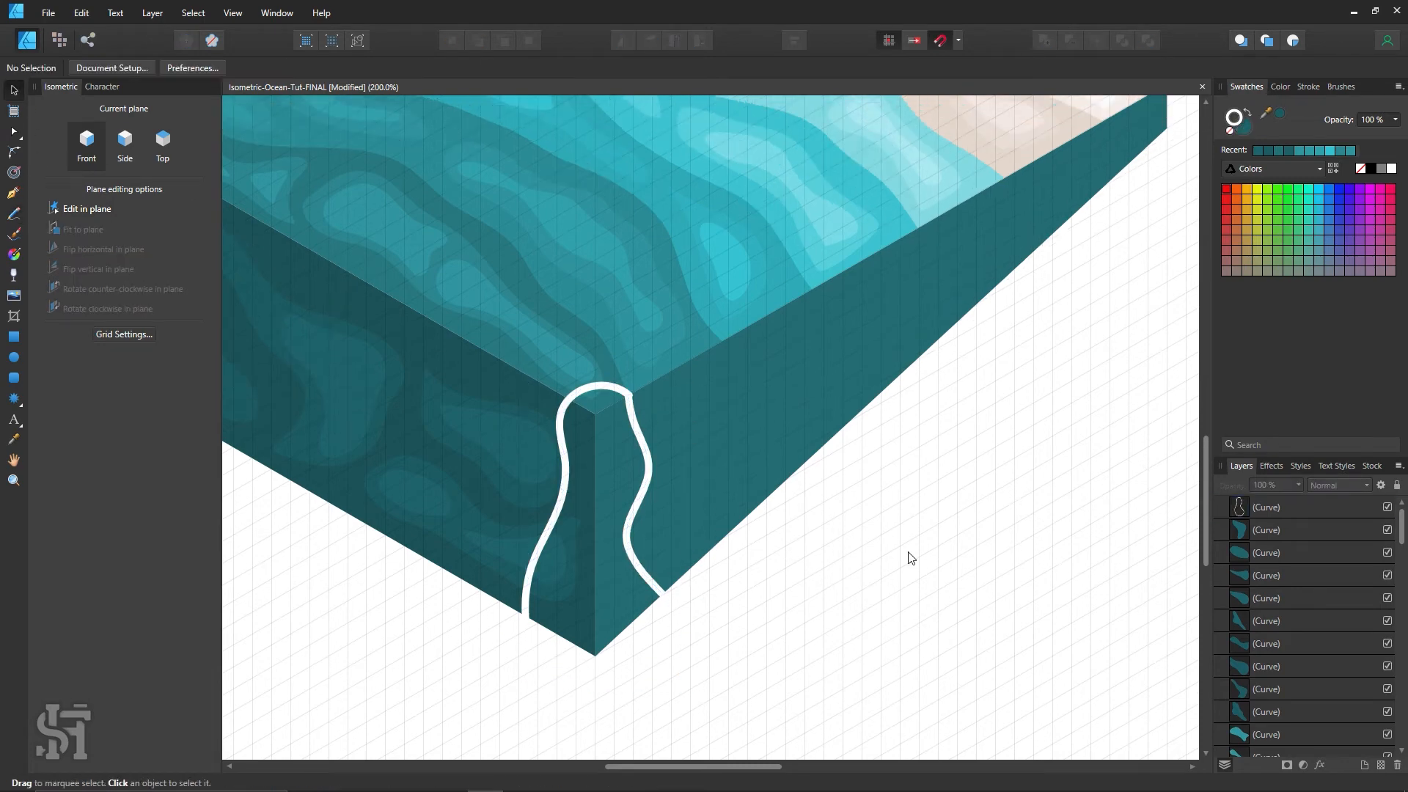
scroll(910, 559, up, 1)
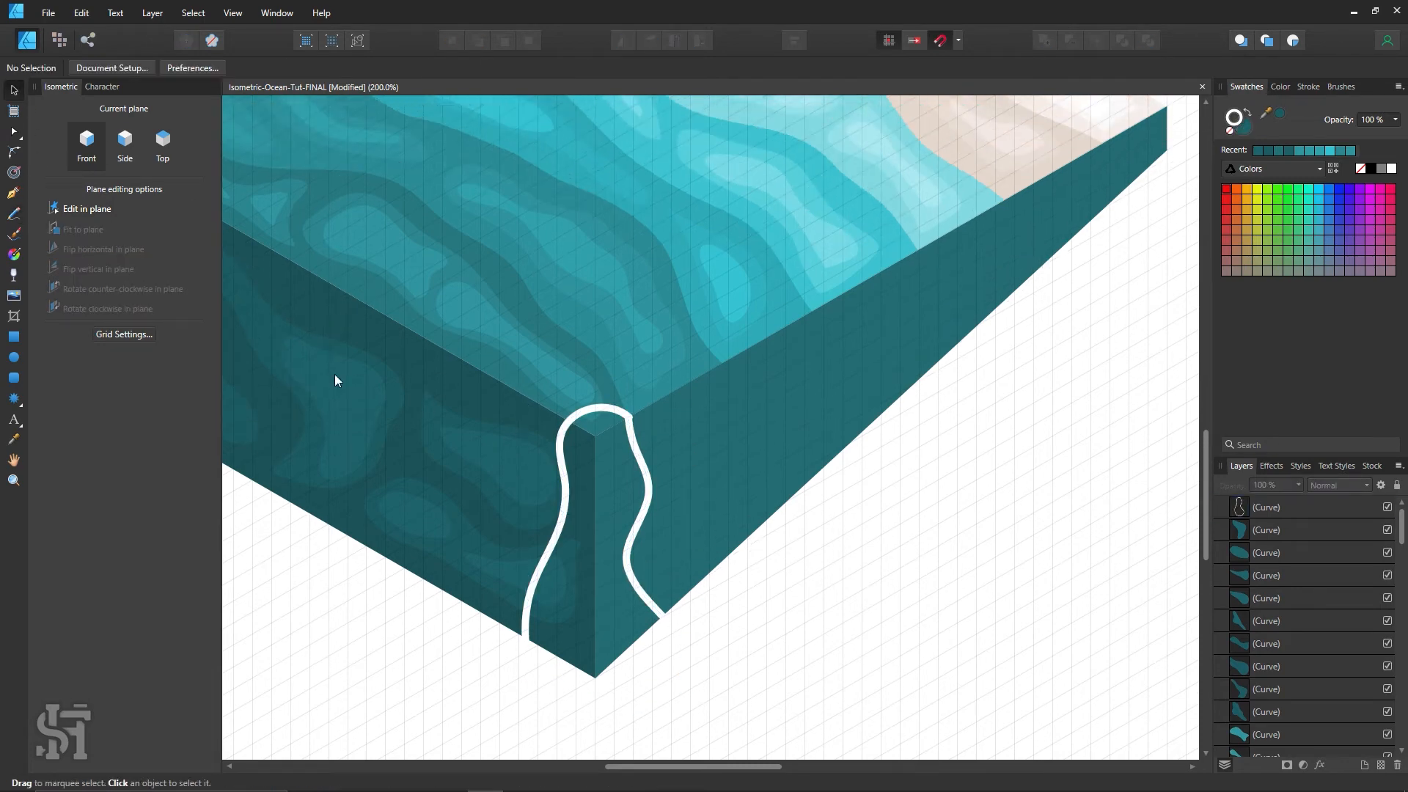
Swap the corner curve's white stroke into its fill, leaving it without a stroke.
click(646, 508)
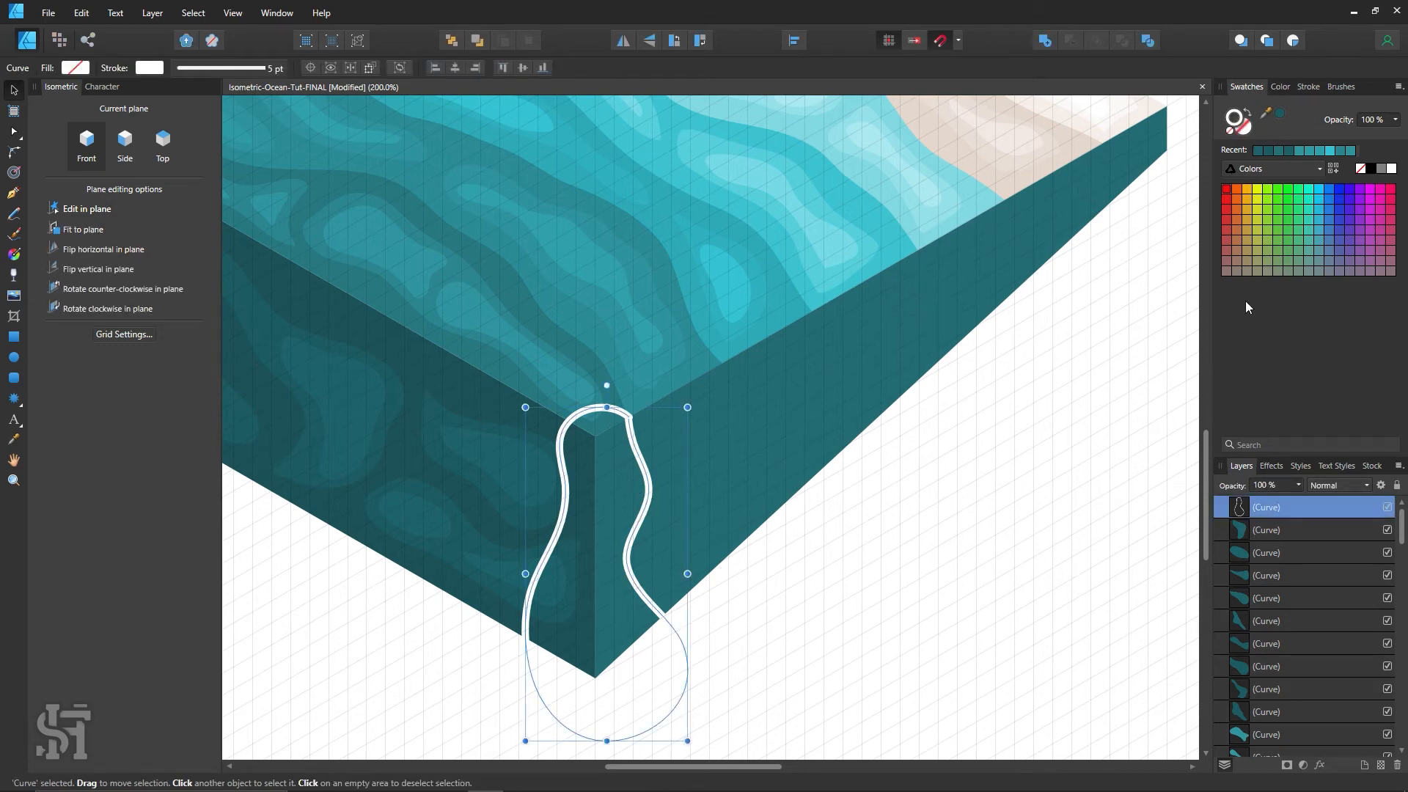
click(1246, 118)
click(802, 552)
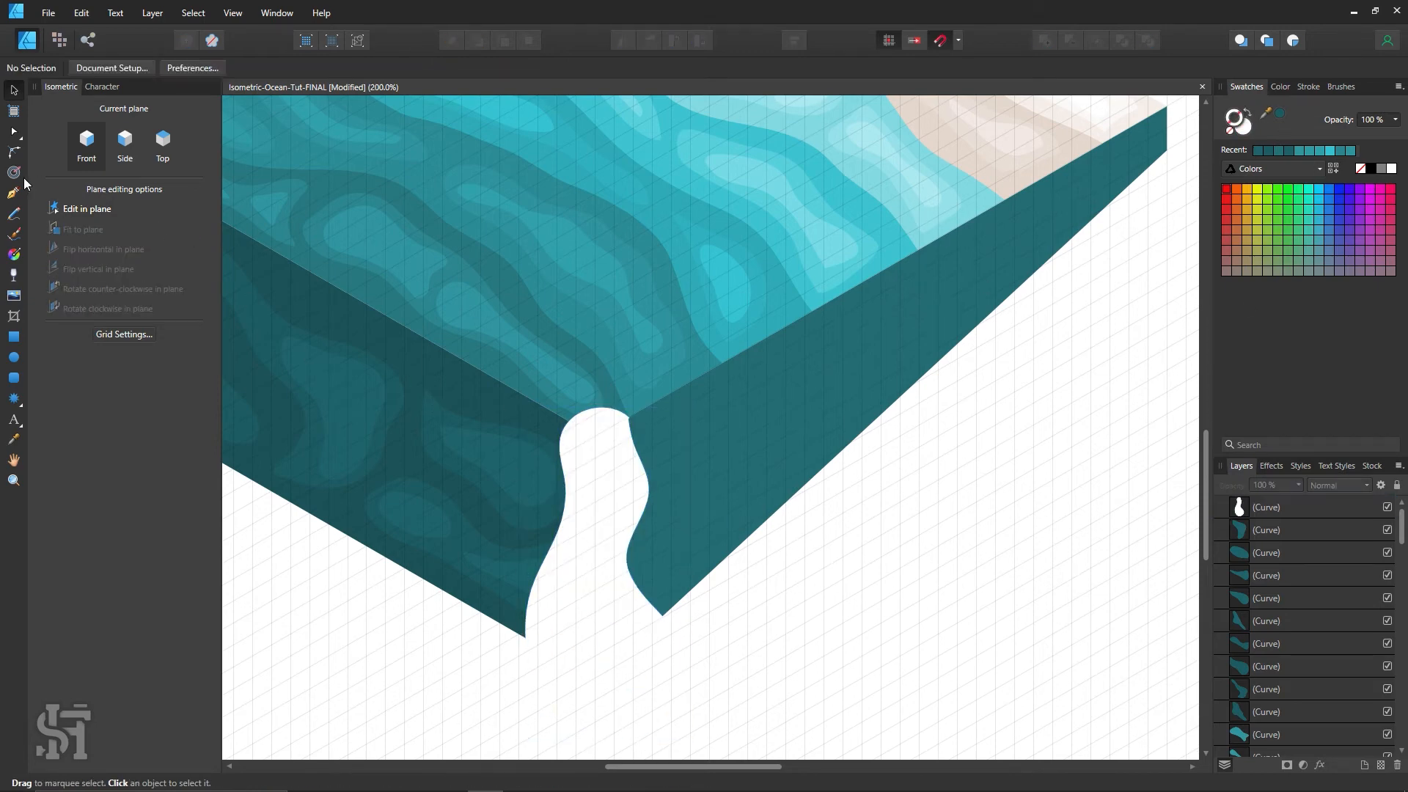
Draw a white rectangle in the Top isometric plane, its long side following the blank face's upper edge and covering the curve's top.
click(20, 339)
click(160, 157)
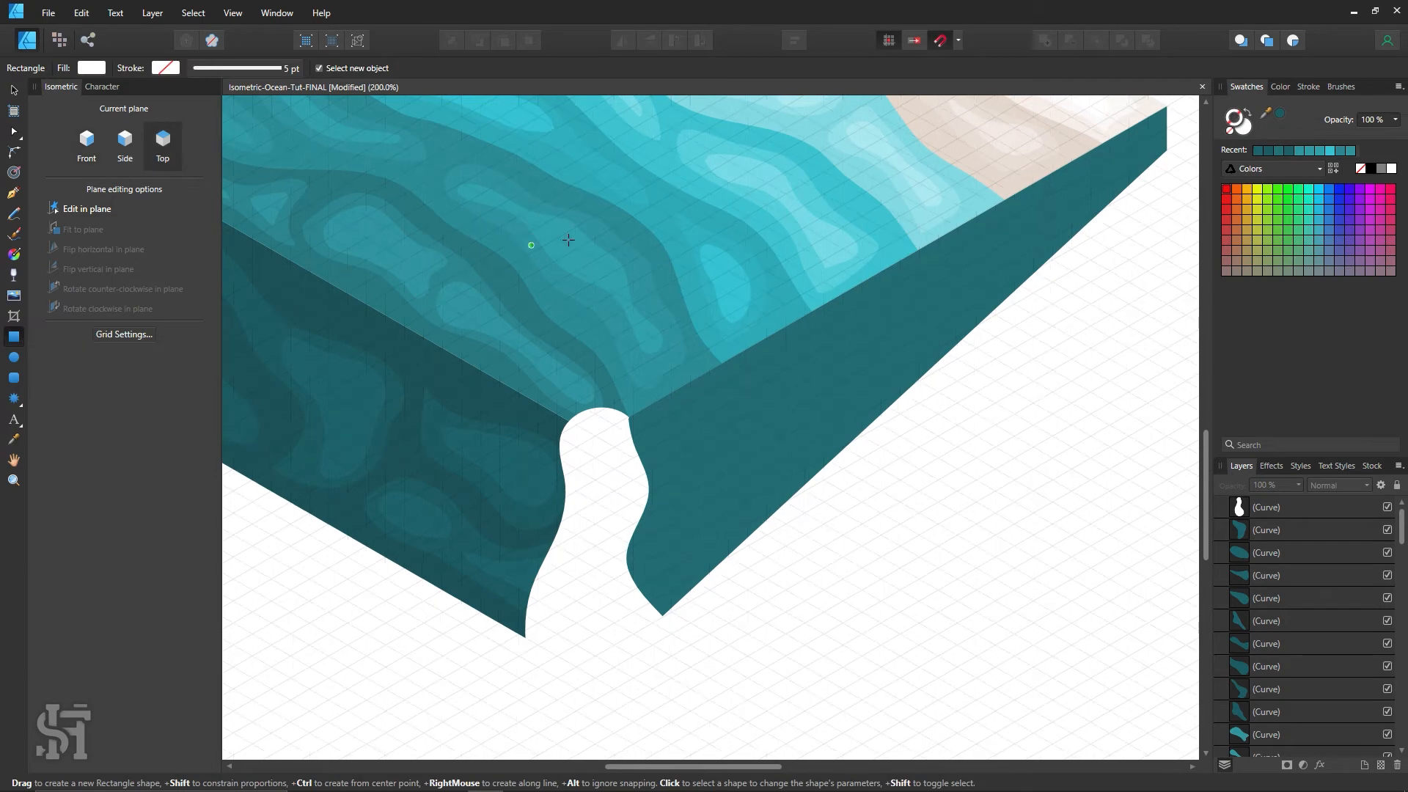
drag(716, 198, 416, 454)
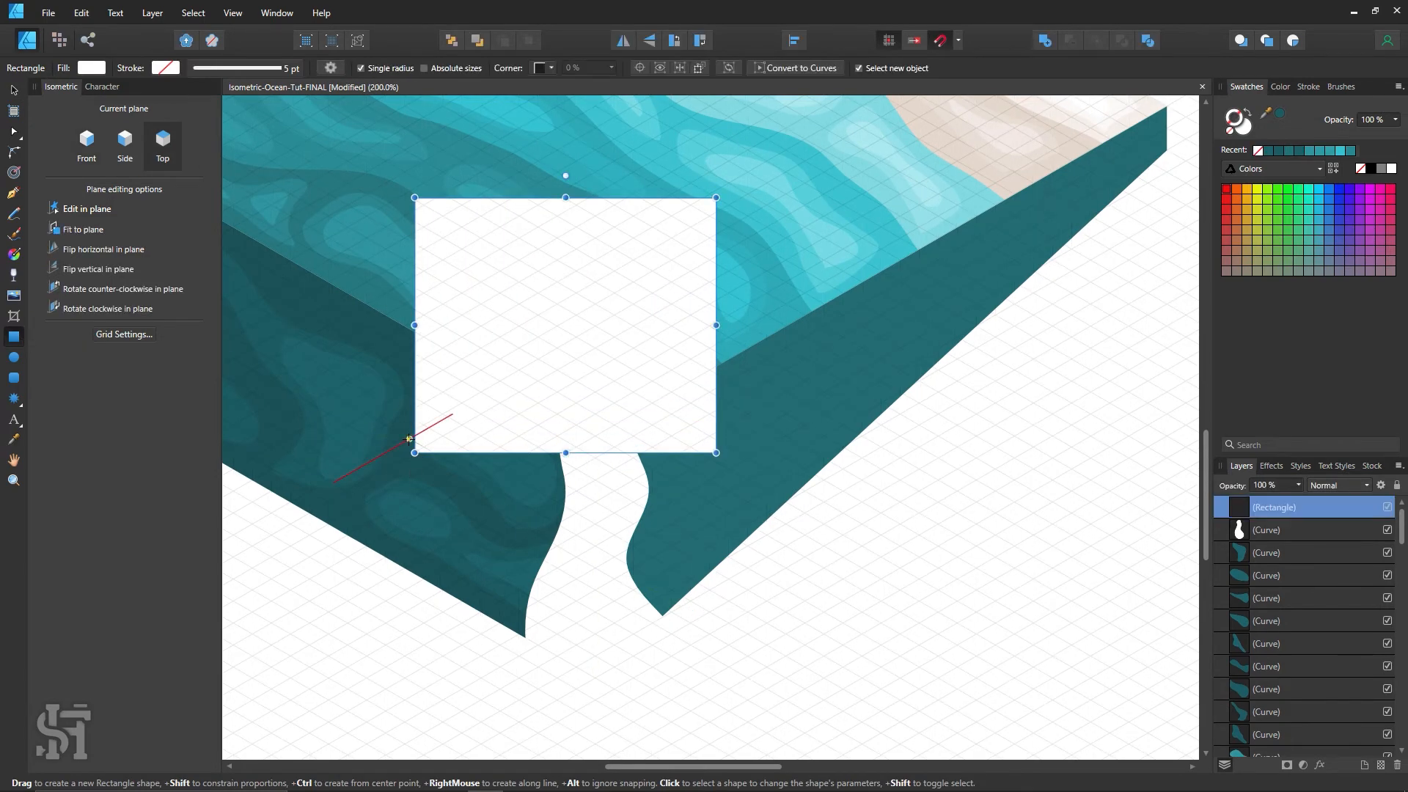
key(Delete)
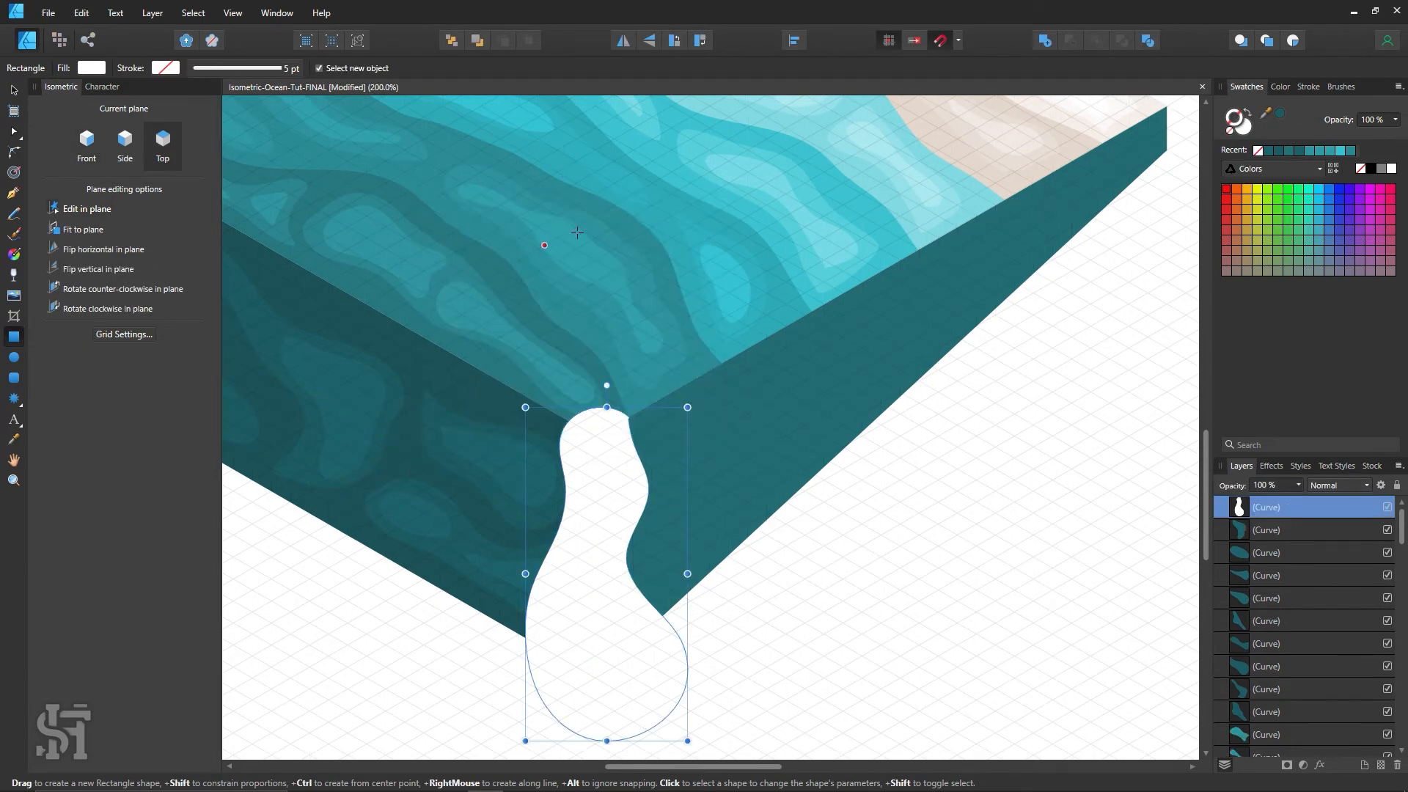
drag(710, 215, 458, 508)
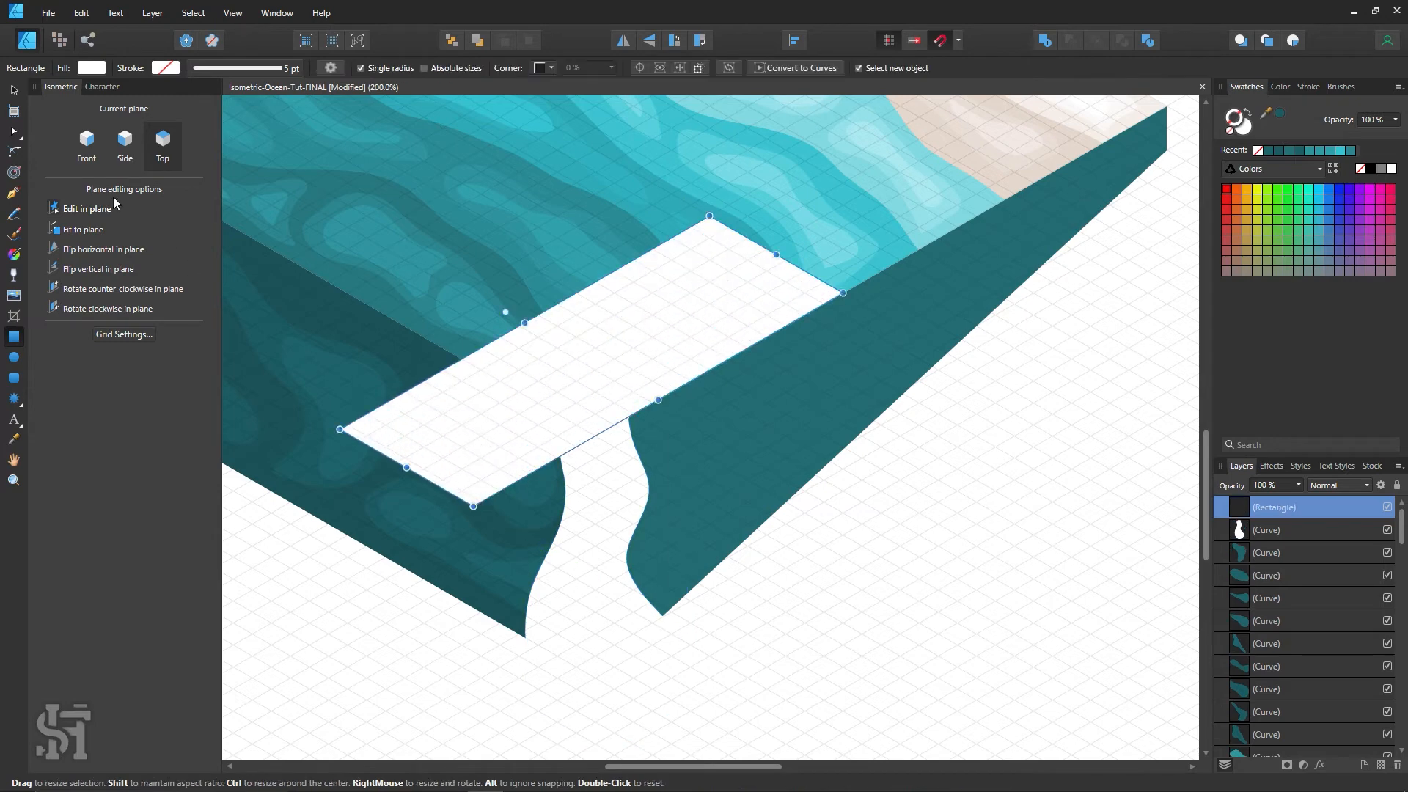
scroll(423, 439, down, 2)
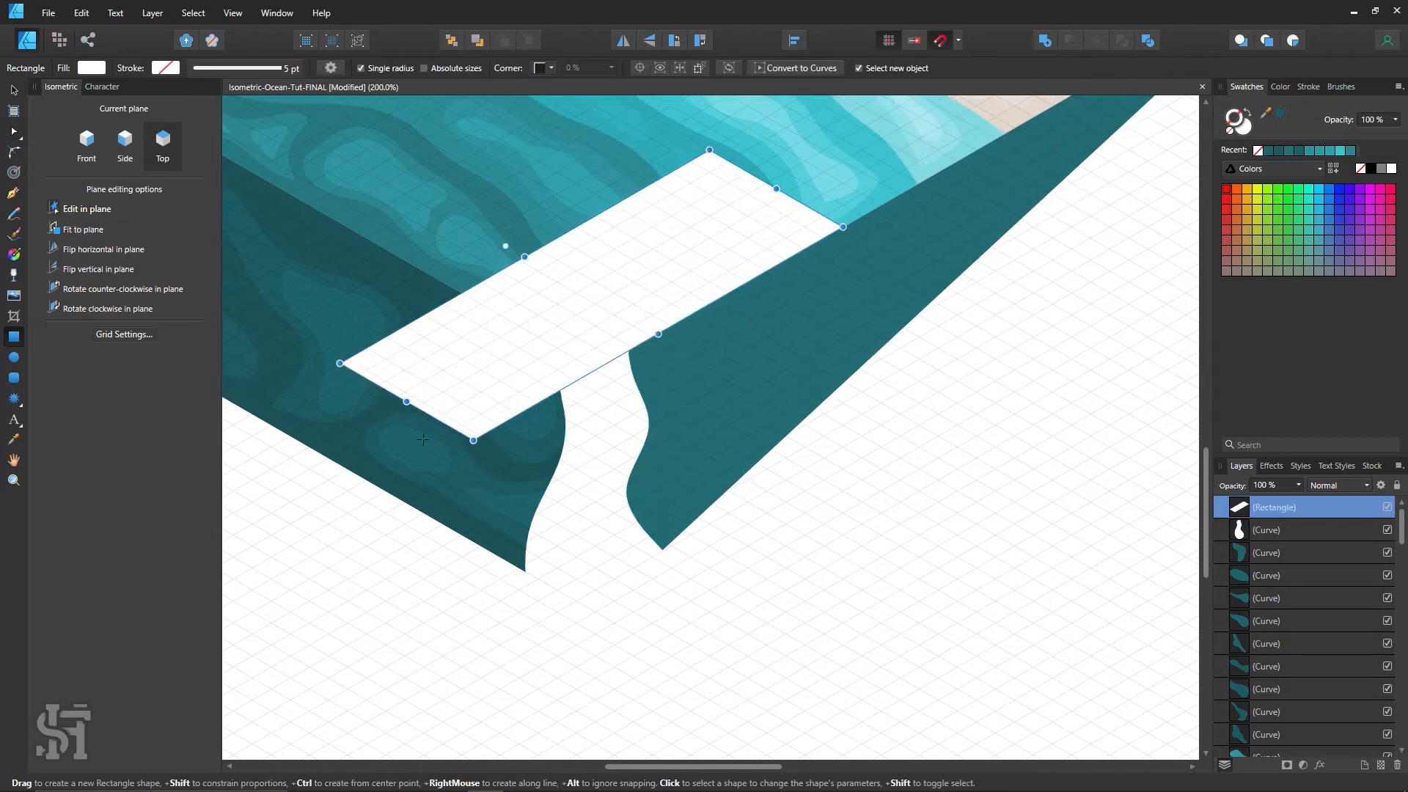
Fill the corner curve with the recently used bright turquoise so it stands out from the white rectangle.
click(13, 89)
click(558, 469)
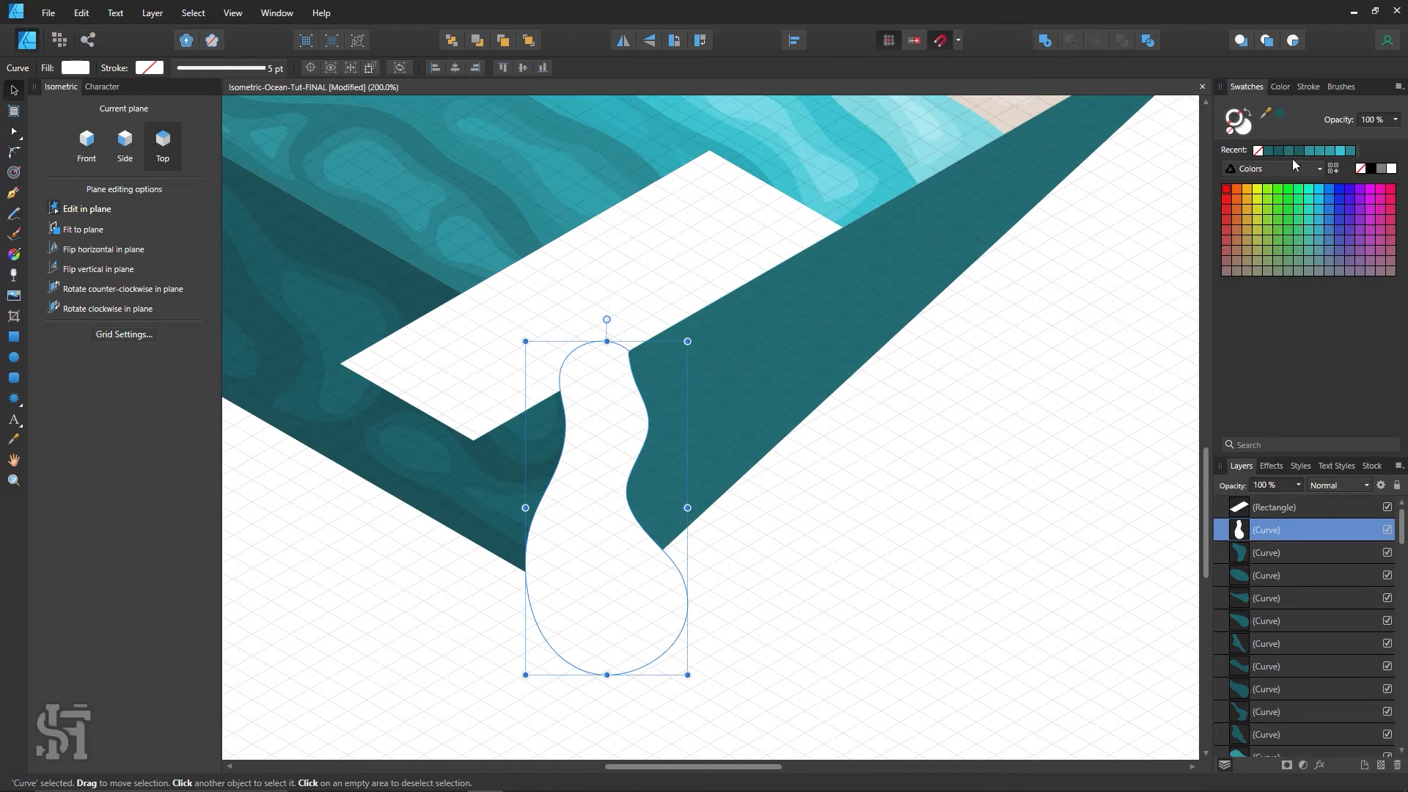
click(1341, 154)
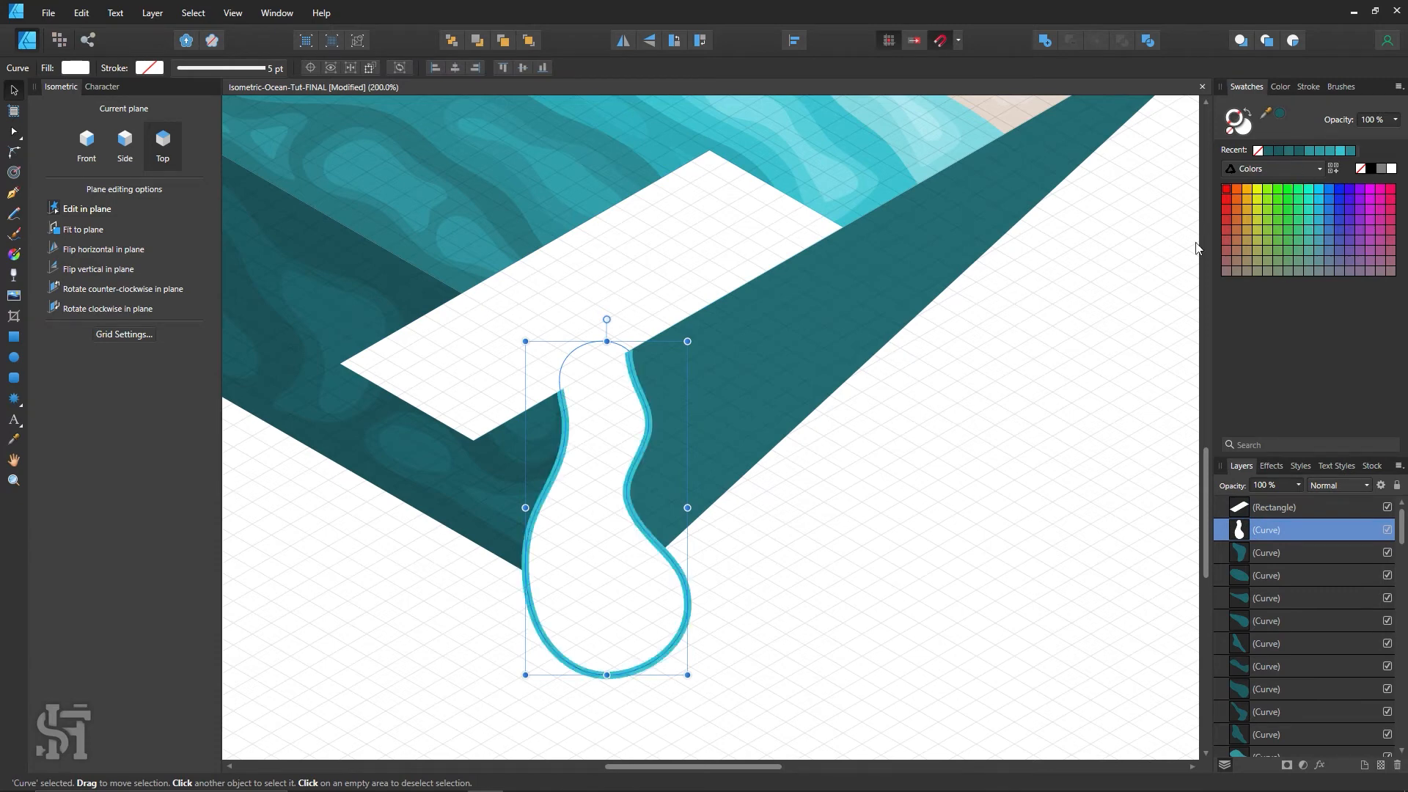
click(1249, 120)
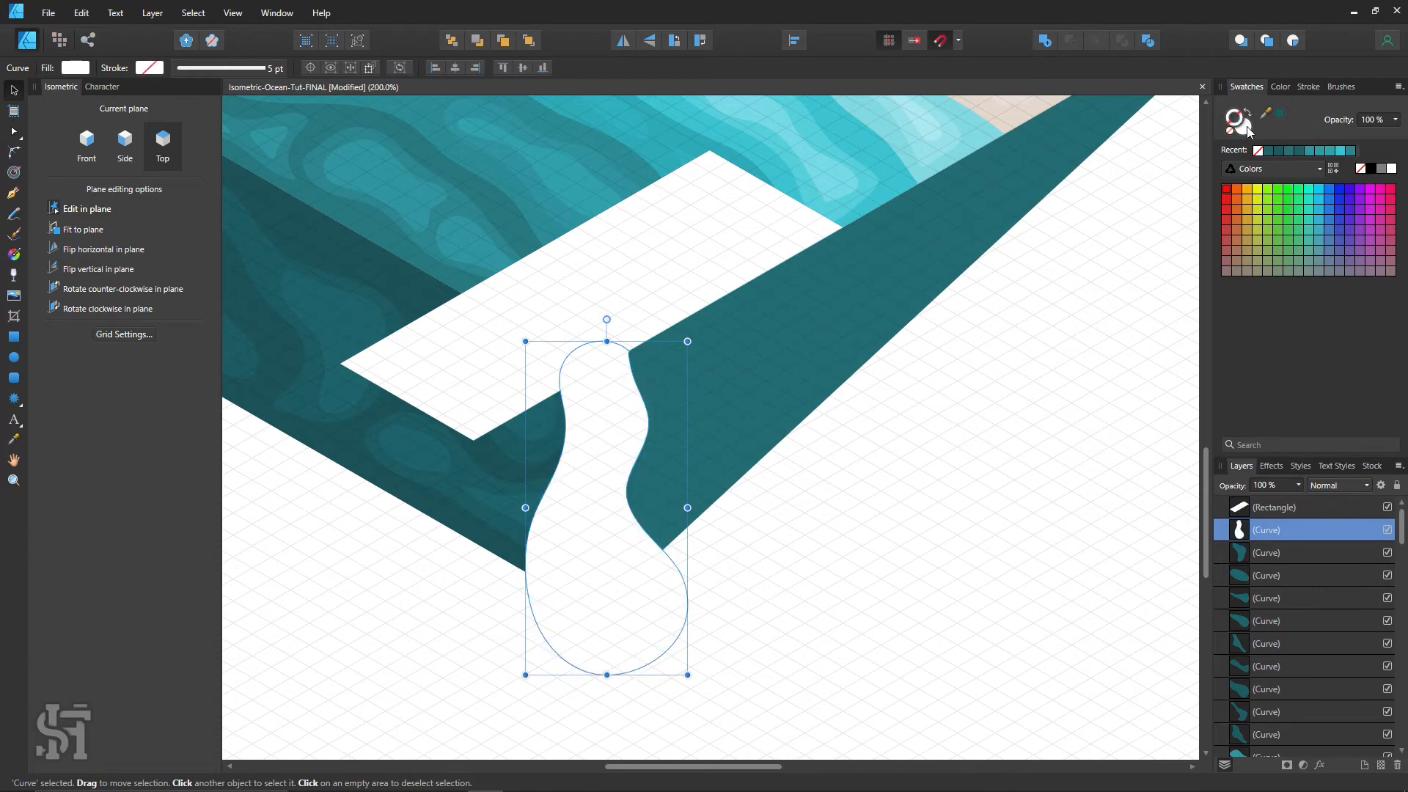
click(1343, 155)
click(934, 521)
Subtract the Top-plane rectangle from the turquoise curve to trim it along the face's upper edge.
click(647, 312)
shift+click(621, 426)
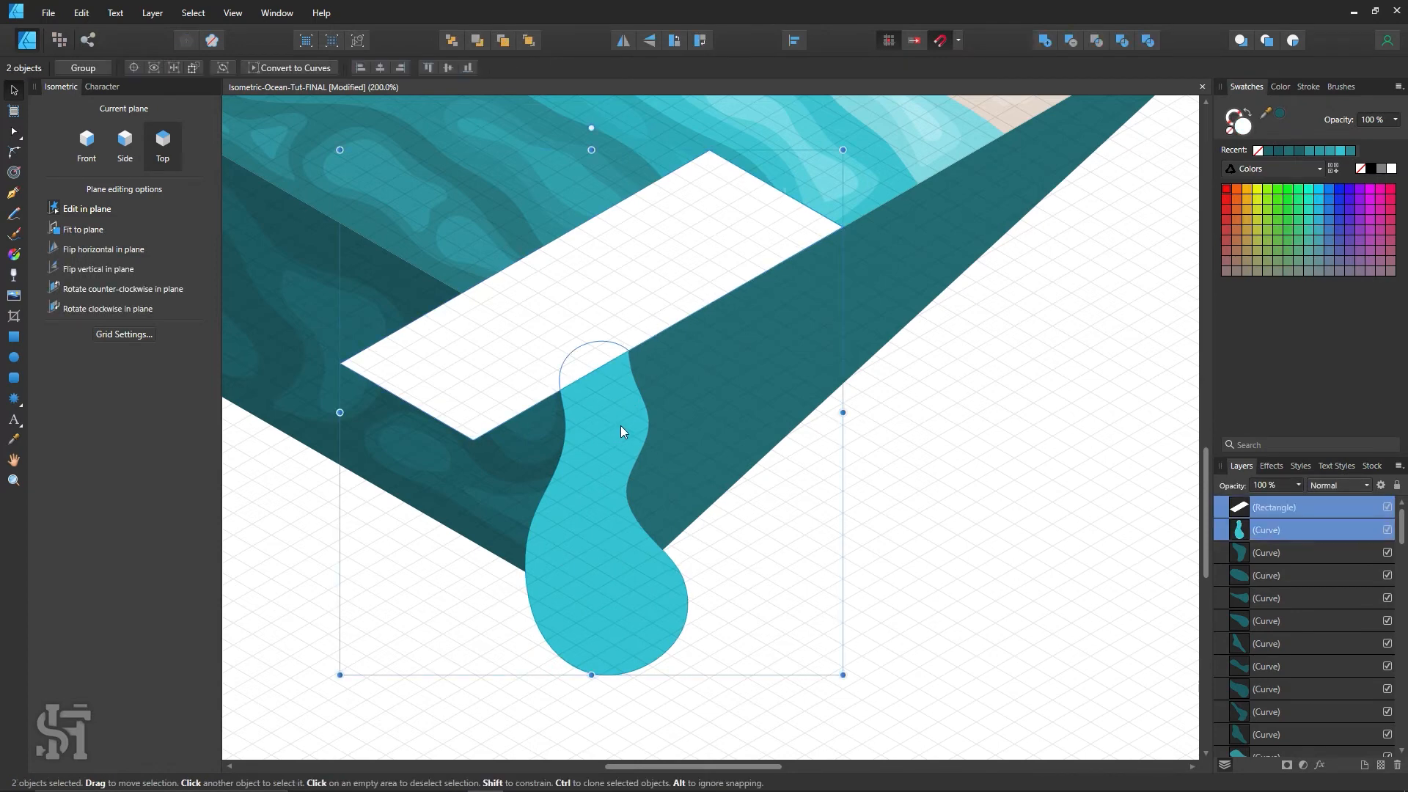
click(1070, 40)
click(968, 440)
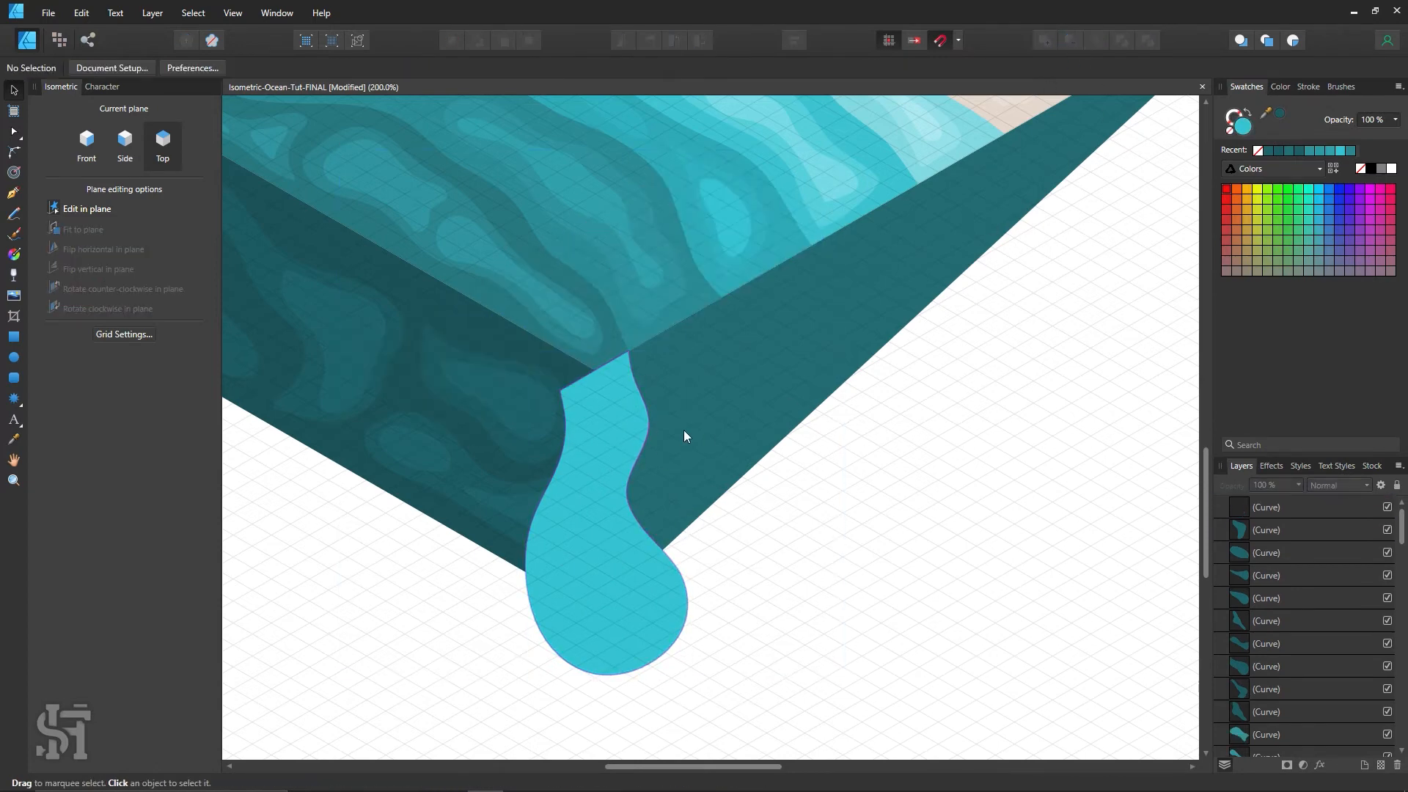
Draw a Side-plane rectangle ending at the block's vertical front edge and subtract it from the turquoise curve.
key(m)
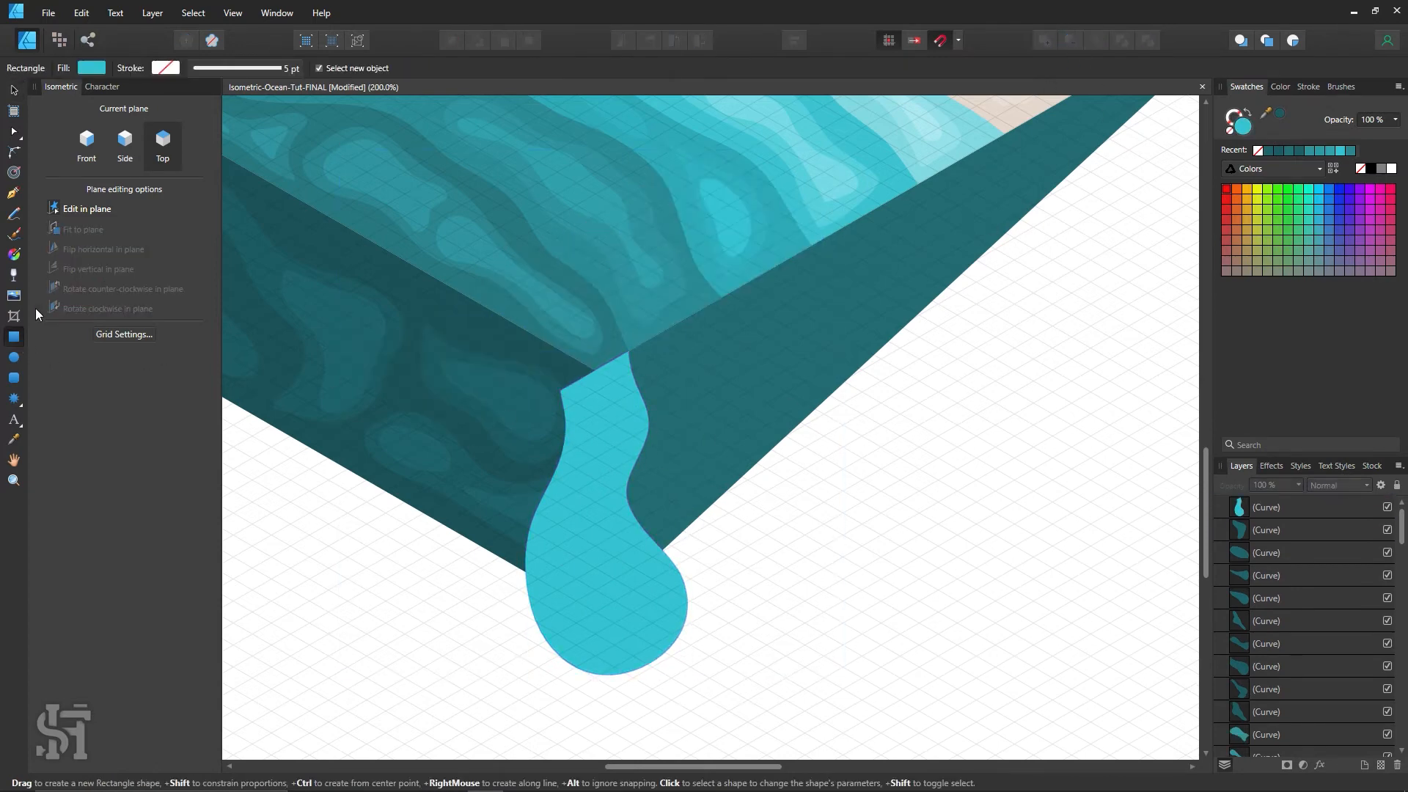
click(117, 148)
drag(404, 248, 594, 679)
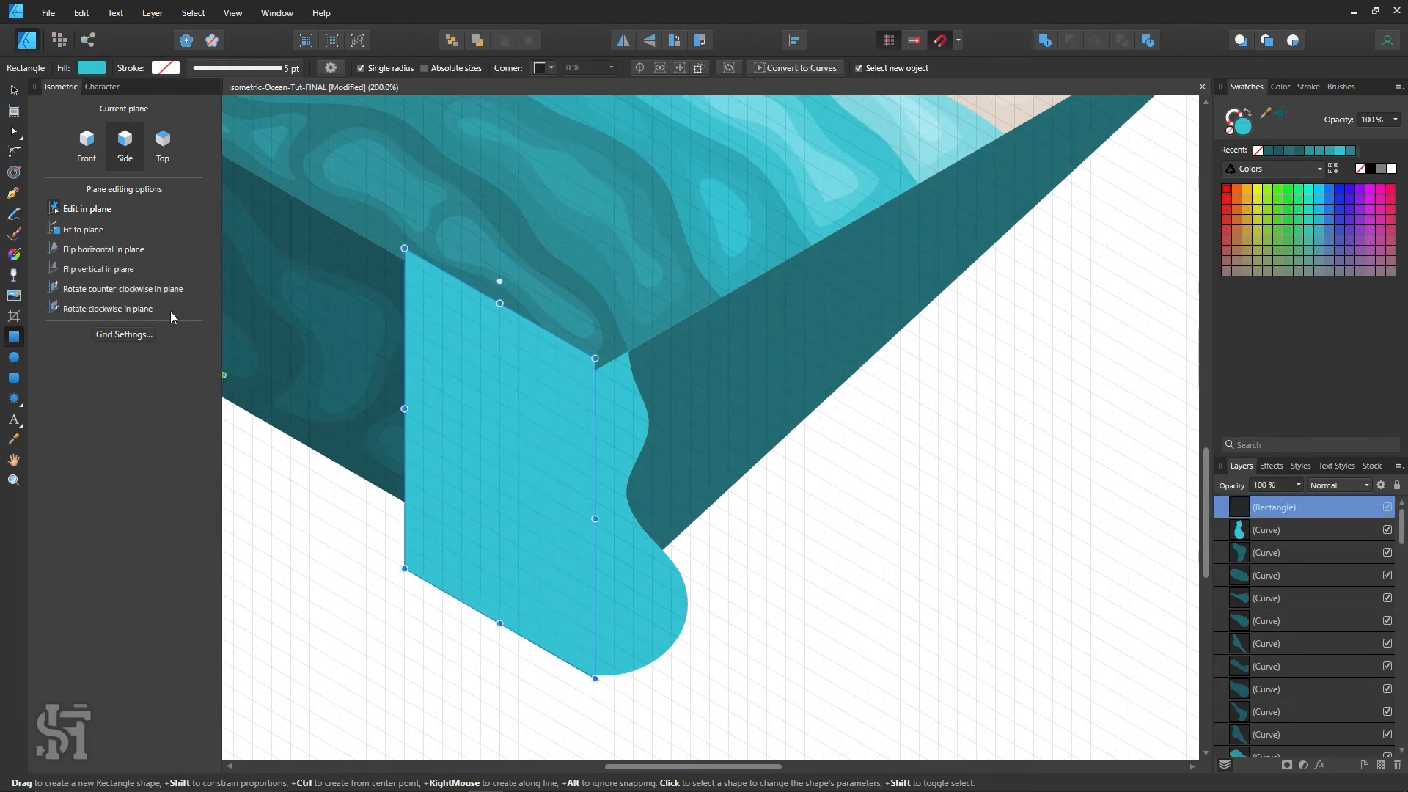
click(14, 89)
shift+click(642, 563)
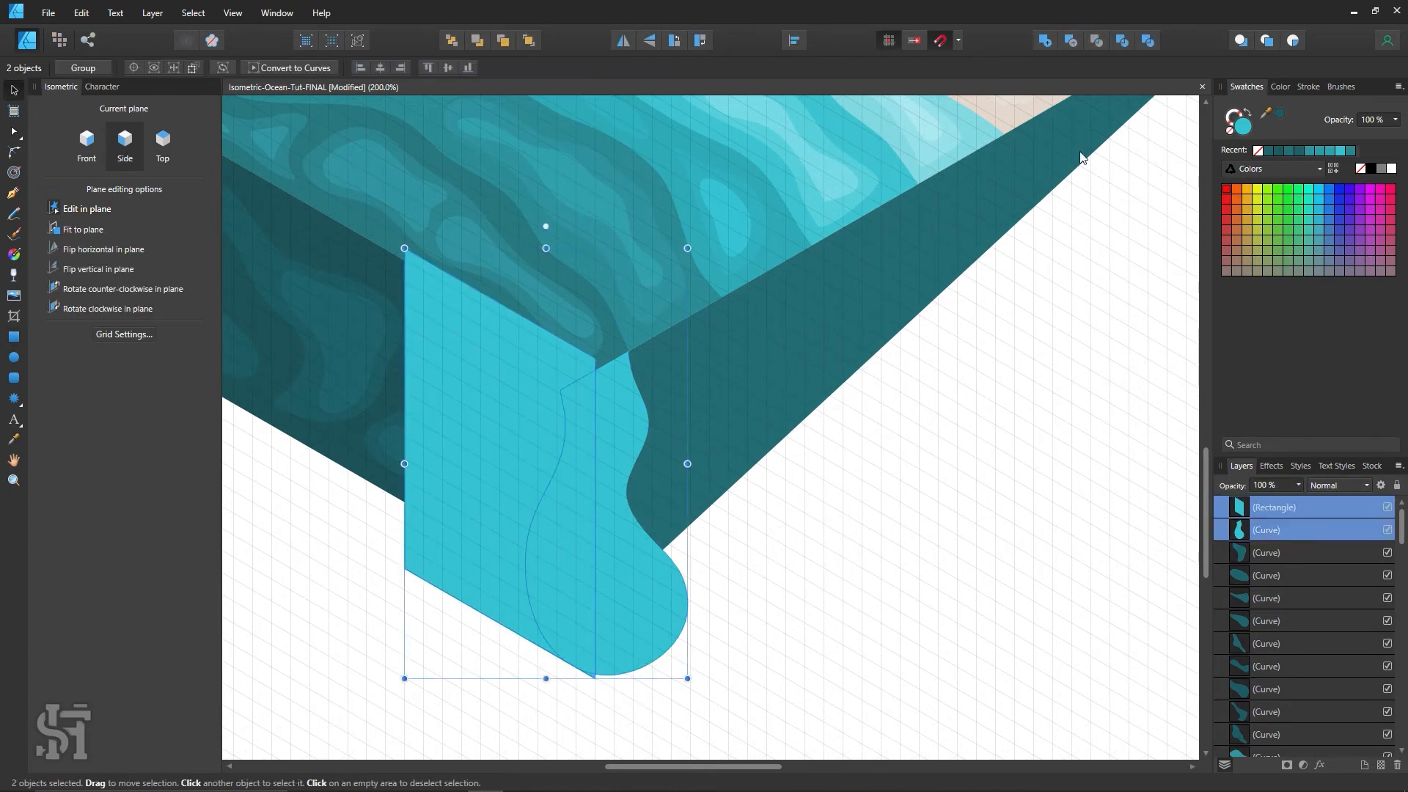
click(1079, 42)
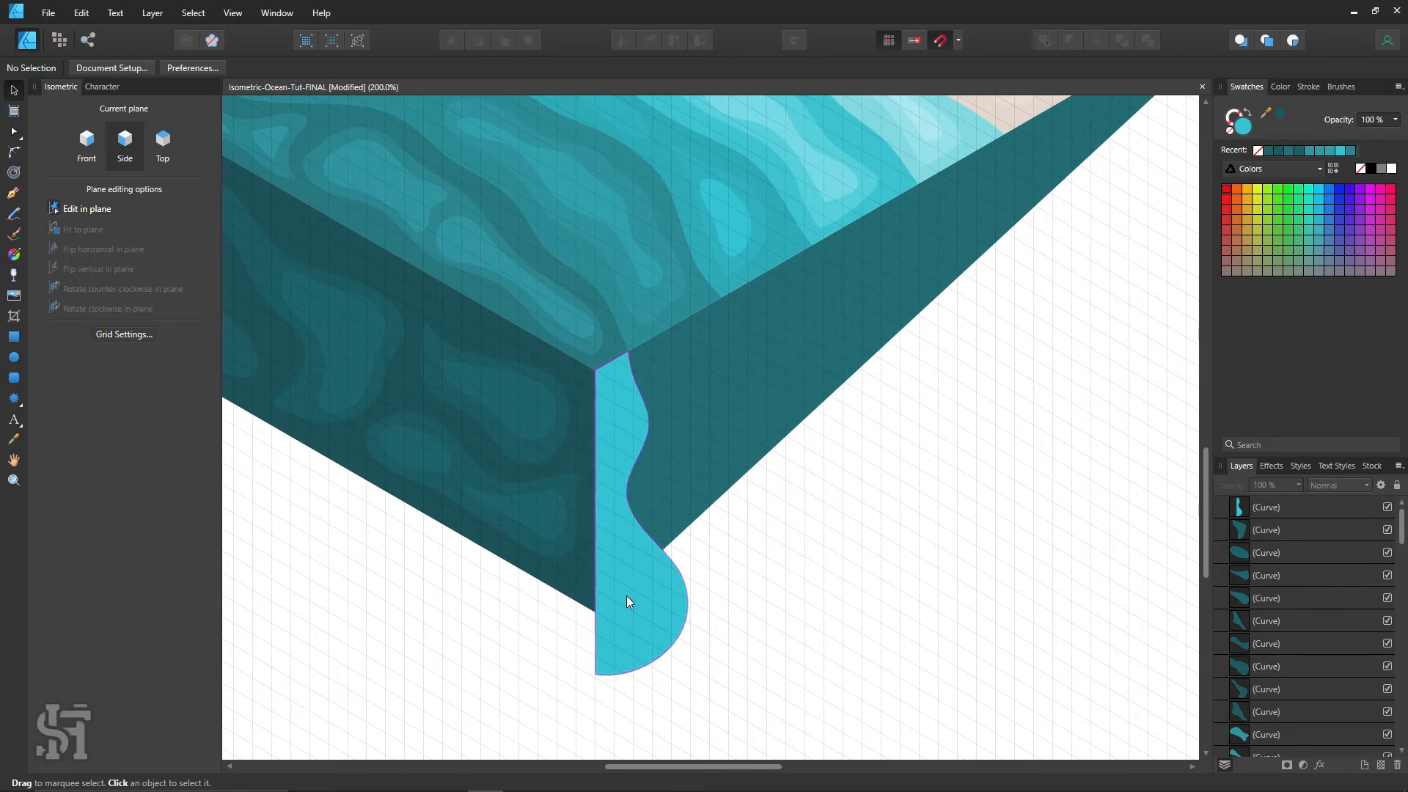
drag(627, 598, 735, 596)
key(ctrl+z)
scroll(739, 597, down, 2)
click(739, 597)
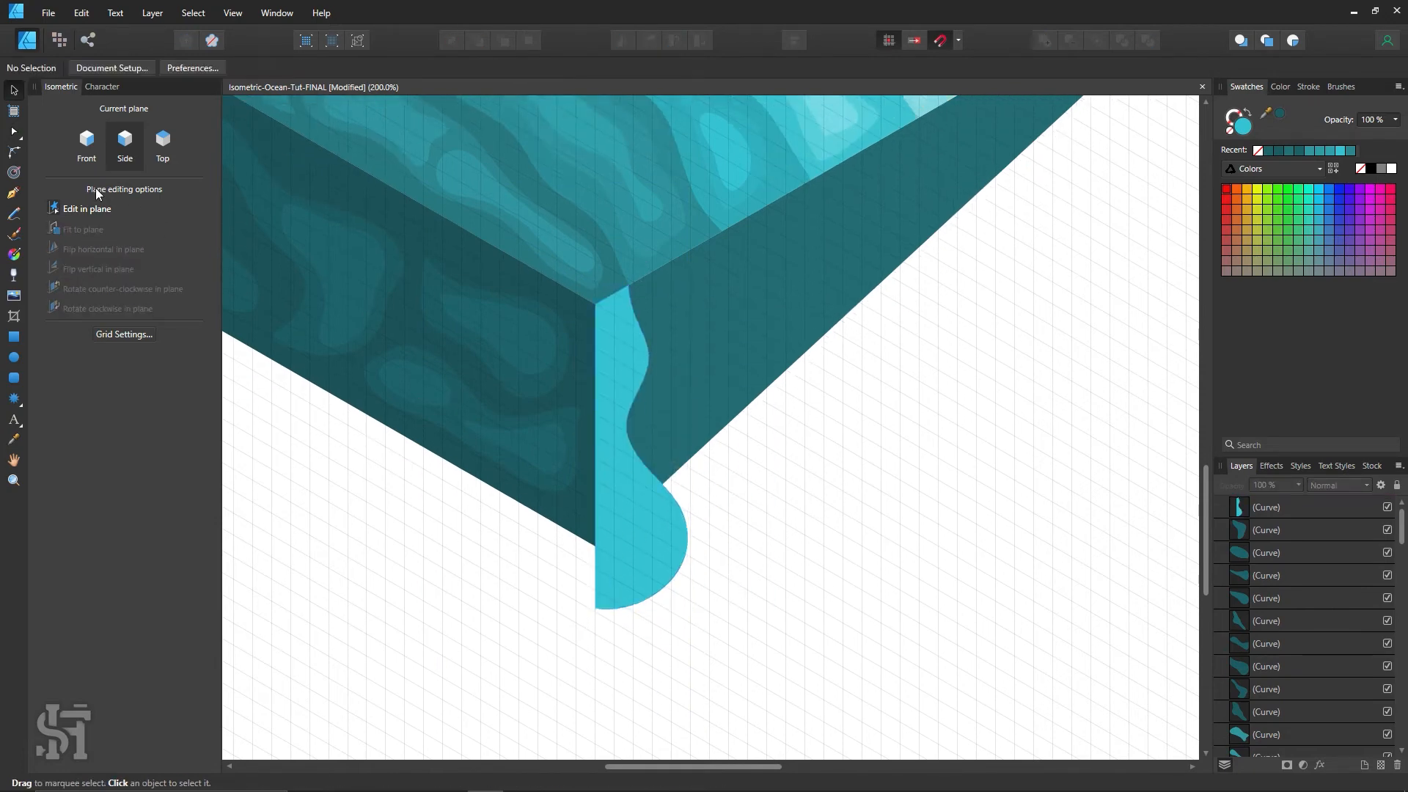
click(15, 341)
click(86, 142)
scroll(675, 506, down, 2)
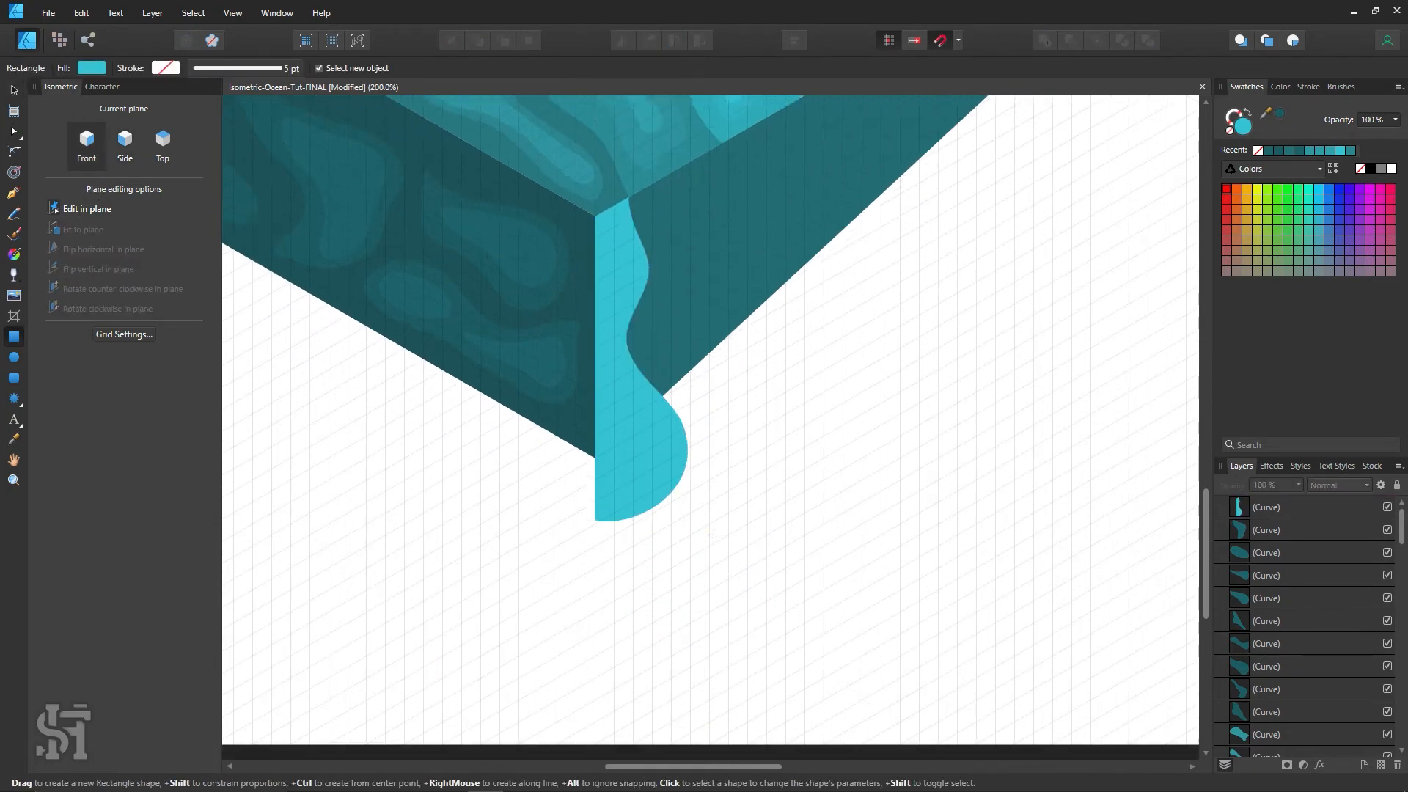
drag(575, 644, 949, 231)
key(Delete)
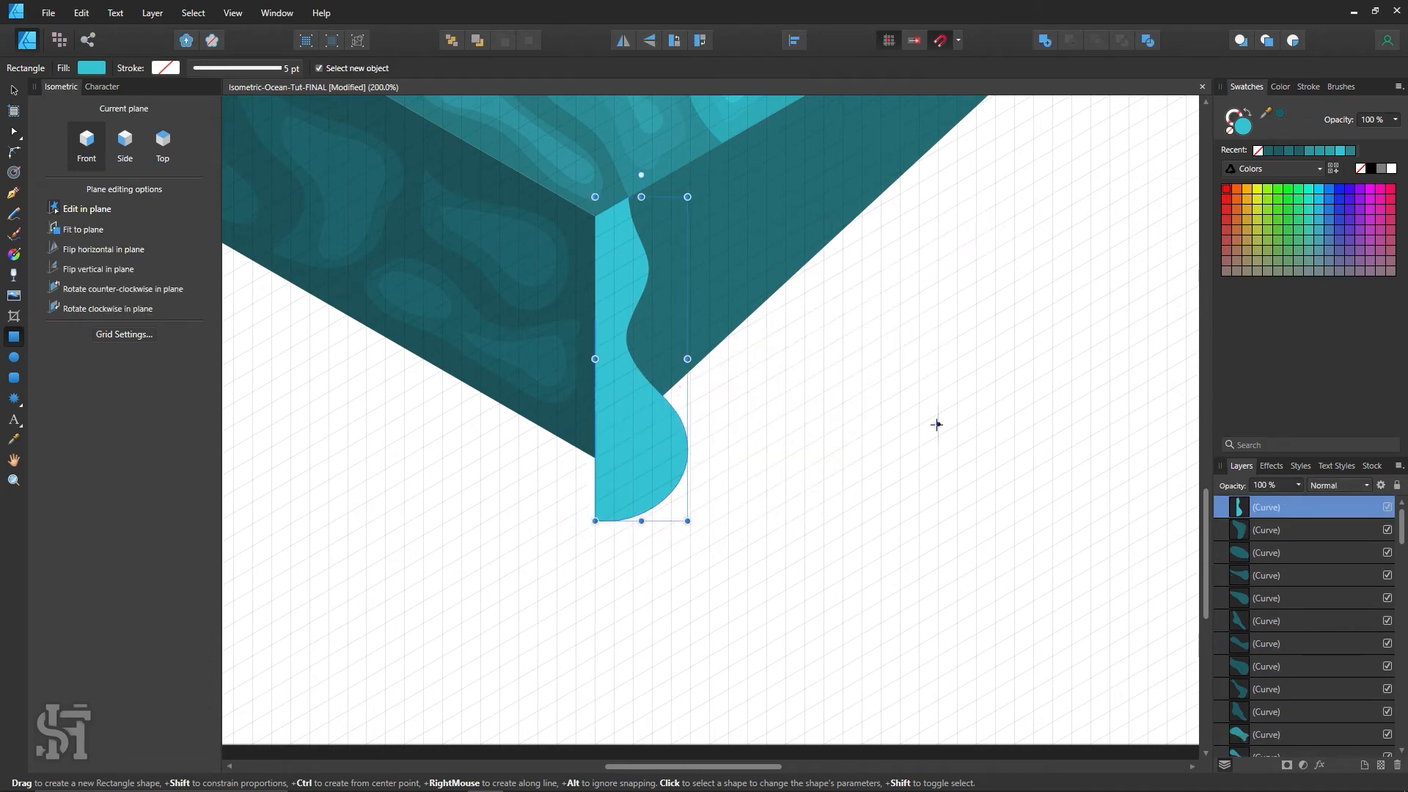
click(13, 94)
click(282, 315)
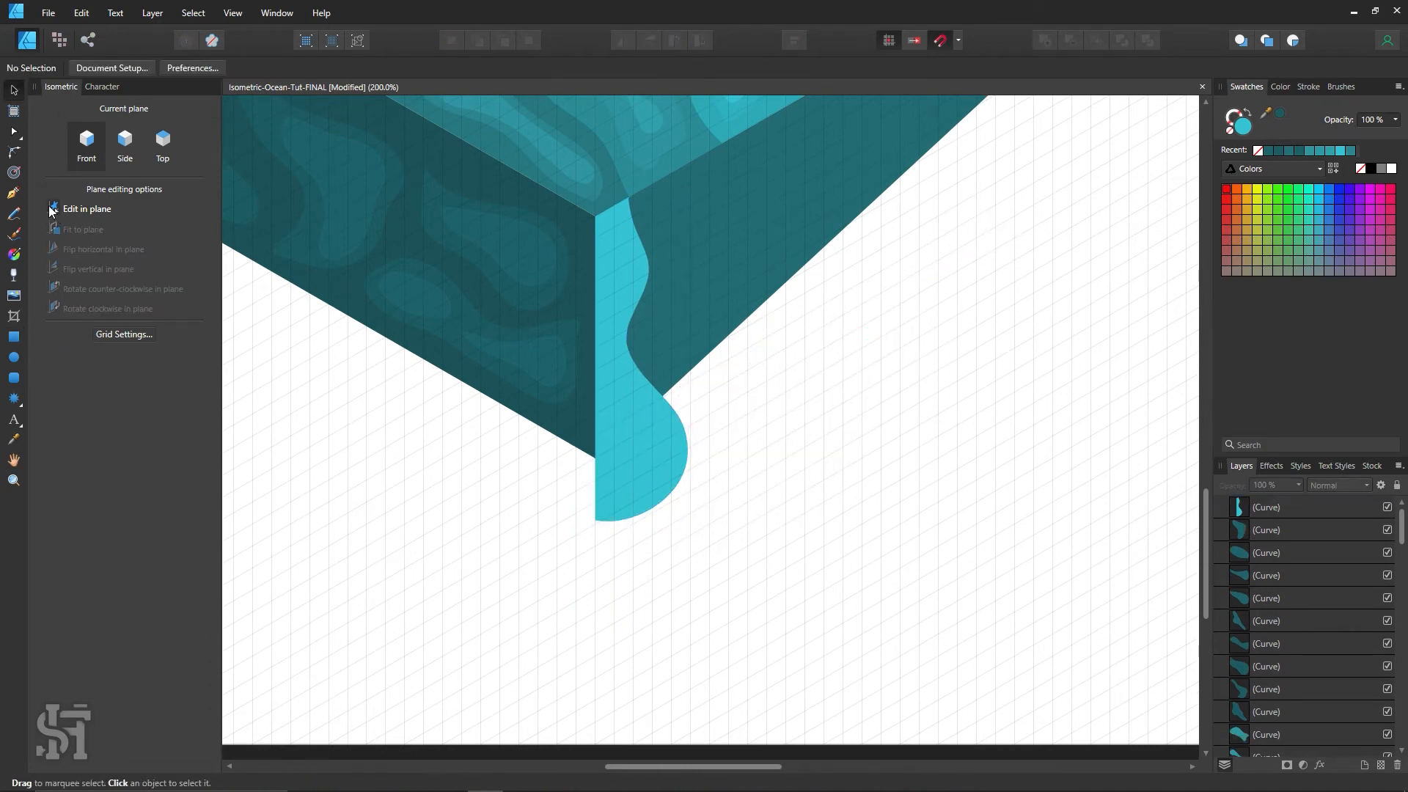
click(14, 194)
click(597, 458)
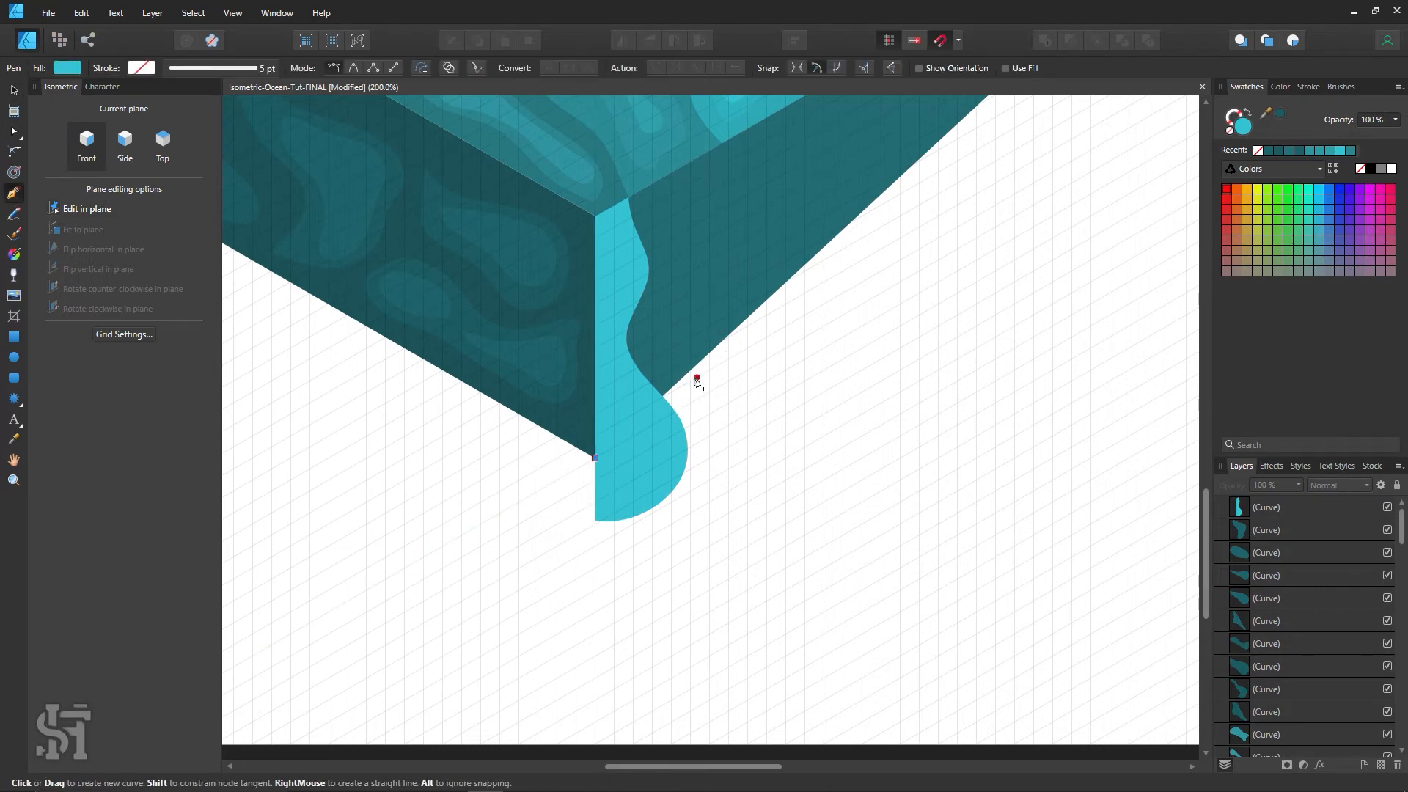
scroll(806, 396, up, 3)
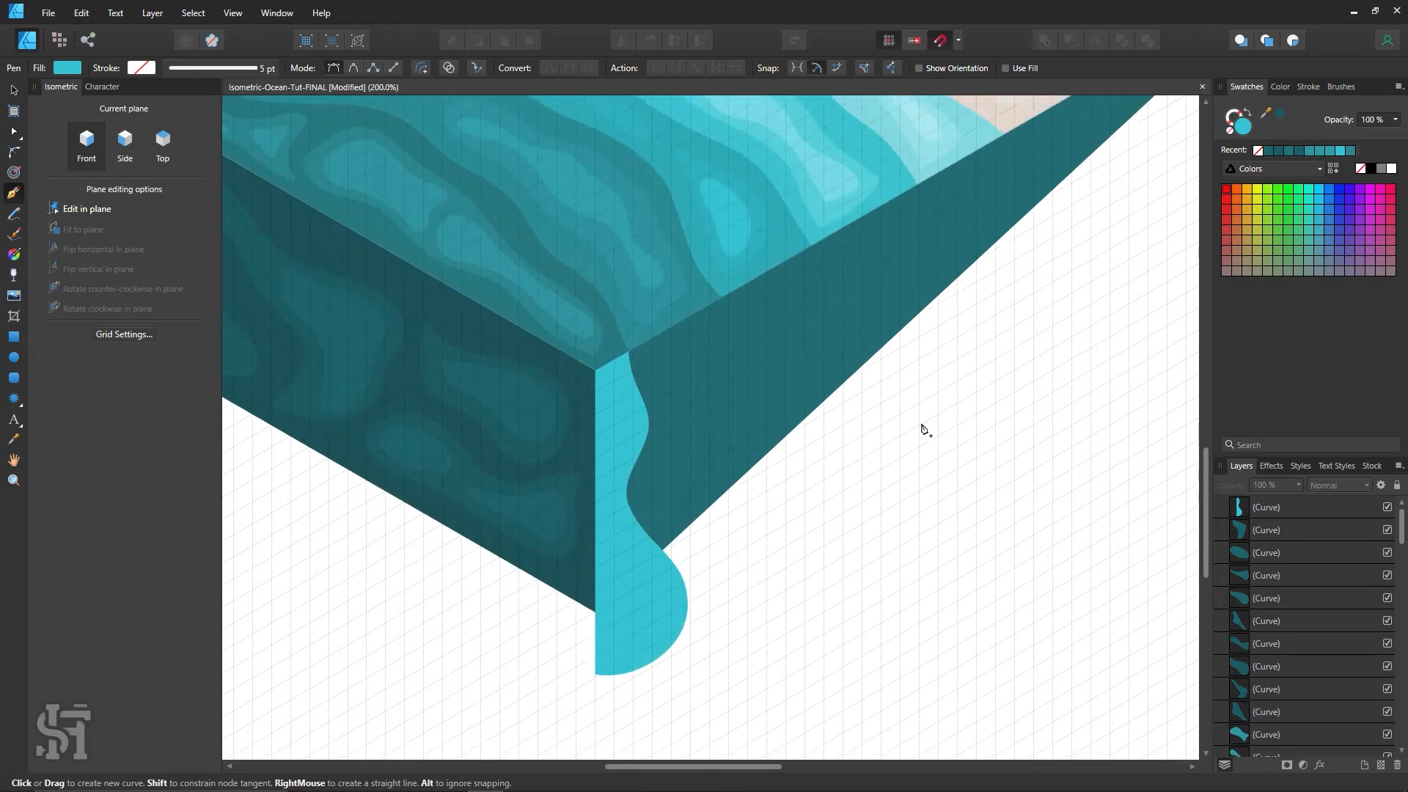
Divide the turquoise curve and the blank side face against each other, and delete the piece hanging below the block.
key(v)
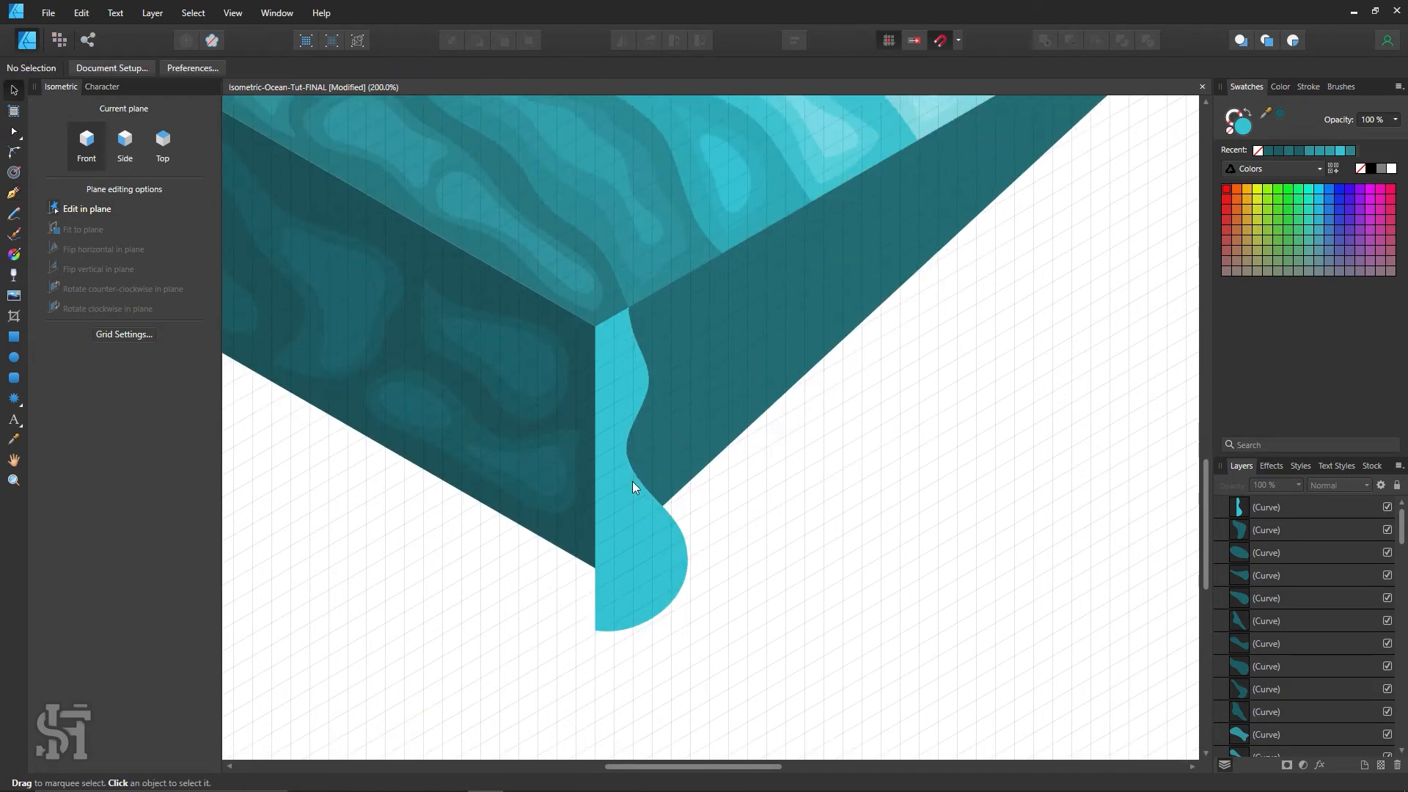
click(671, 523)
shift+click(713, 423)
scroll(1049, 250, up, 2)
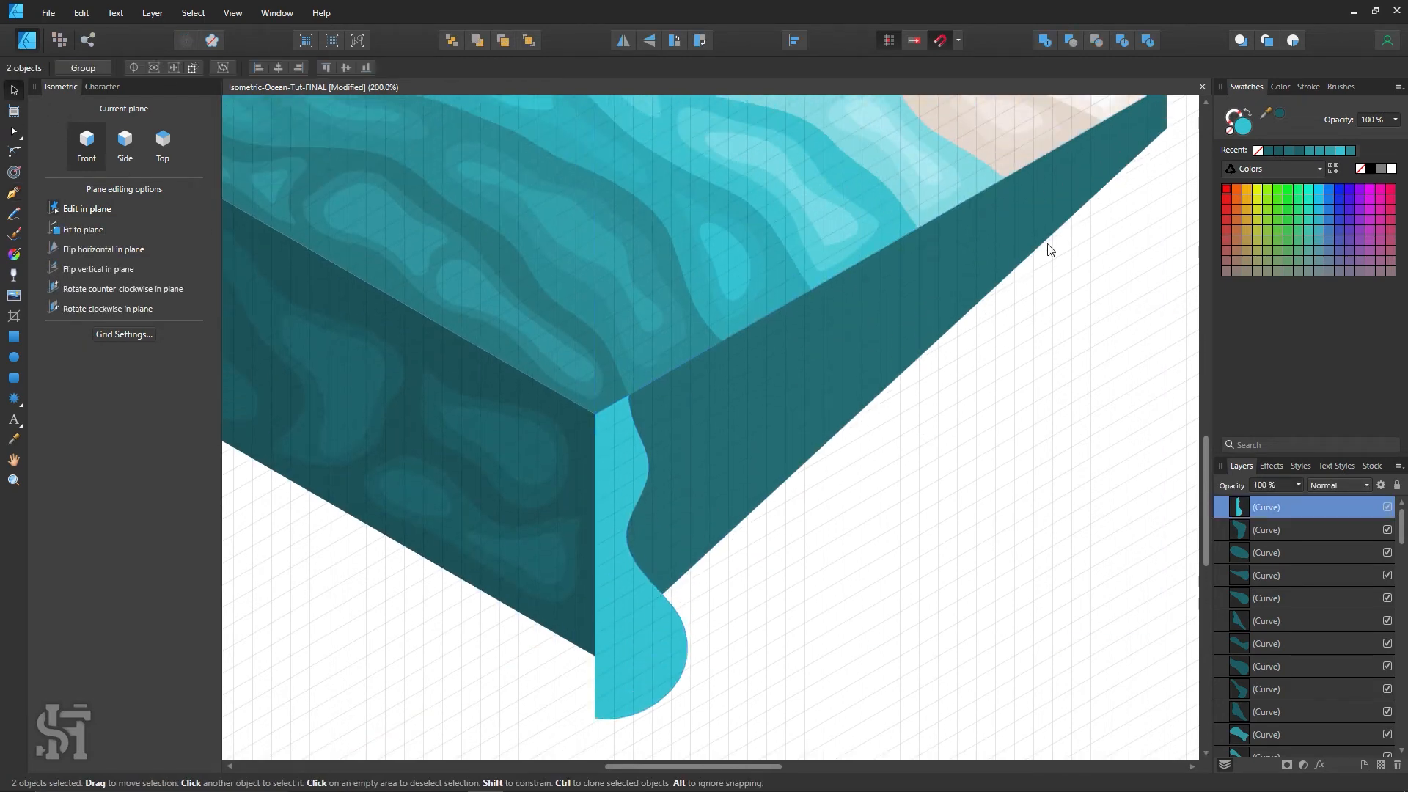
click(1148, 40)
click(668, 664)
key(Delete)
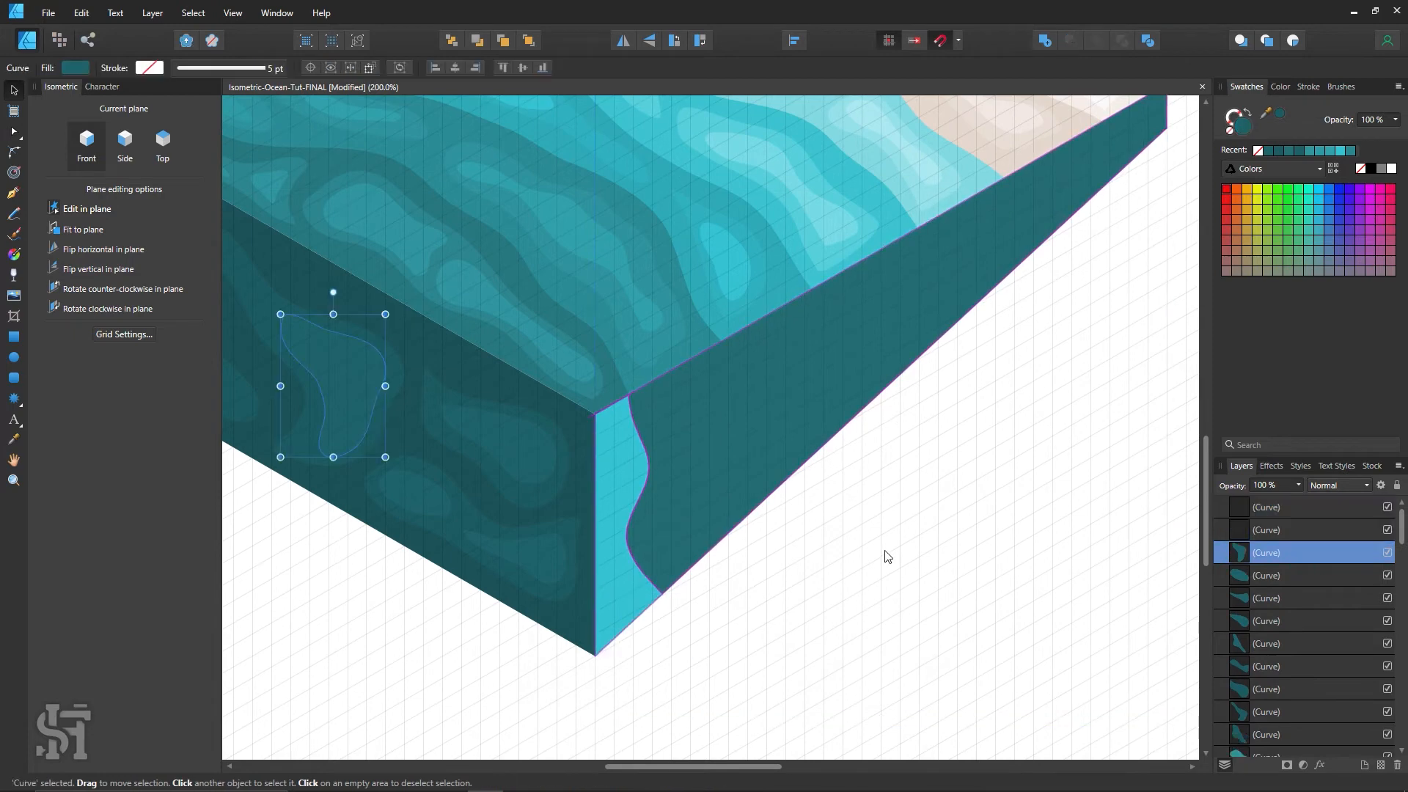
key(ctrl+d)
Examine the trimmed turquoise strip at the front corner against the whole side face, up close and from farther out.
key(z)
alt+click(918, 373)
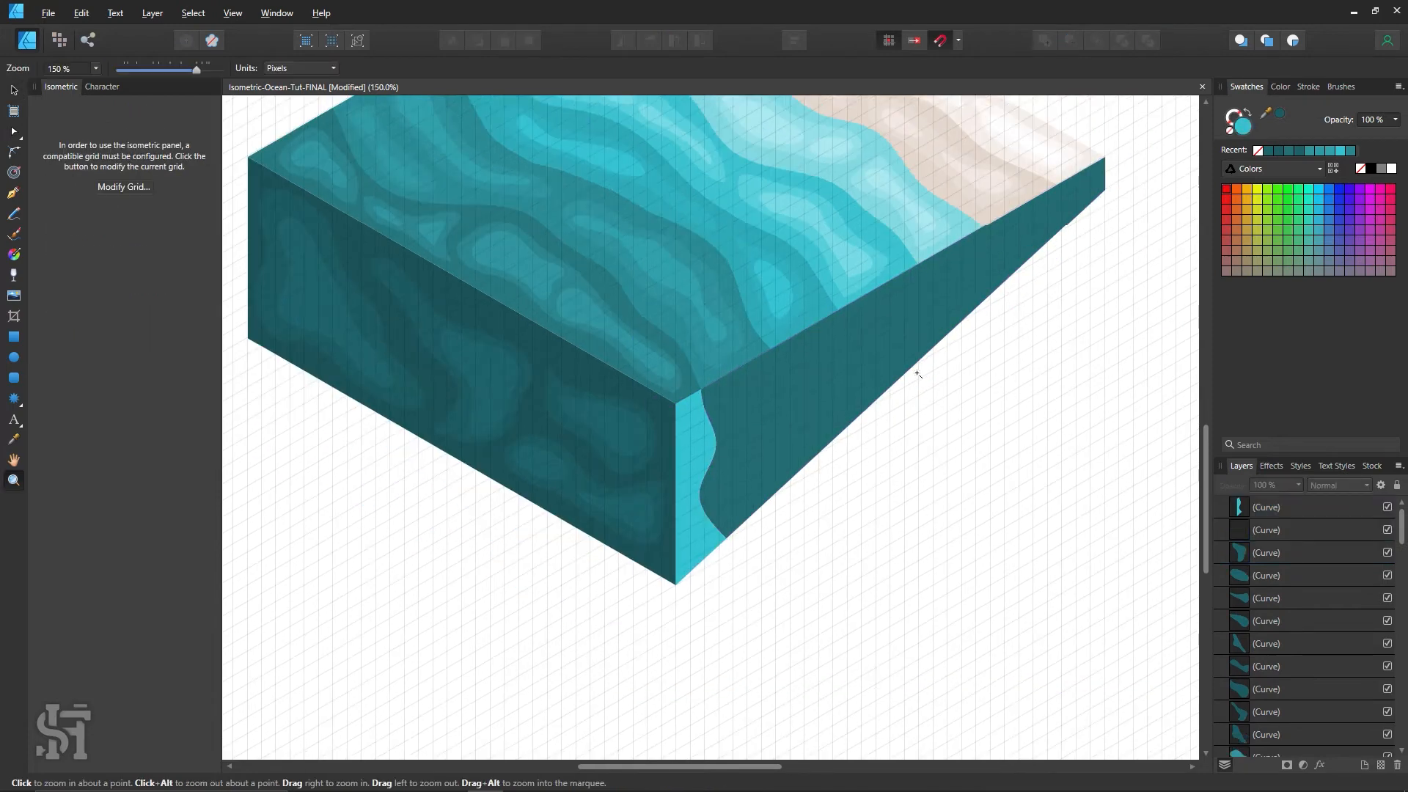
key(h)
drag(919, 373, 815, 459)
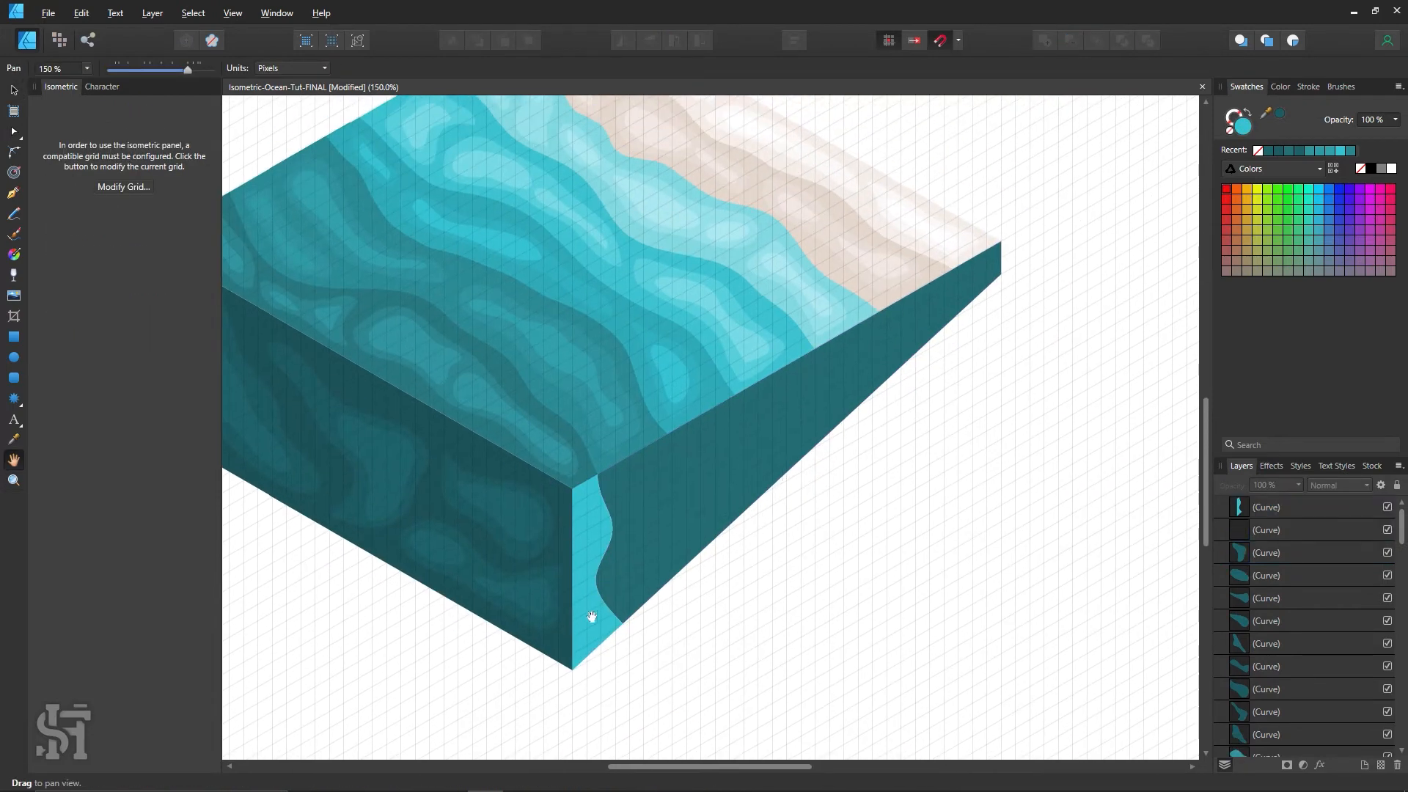
drag(632, 588, 665, 490)
key(z)
click(664, 488)
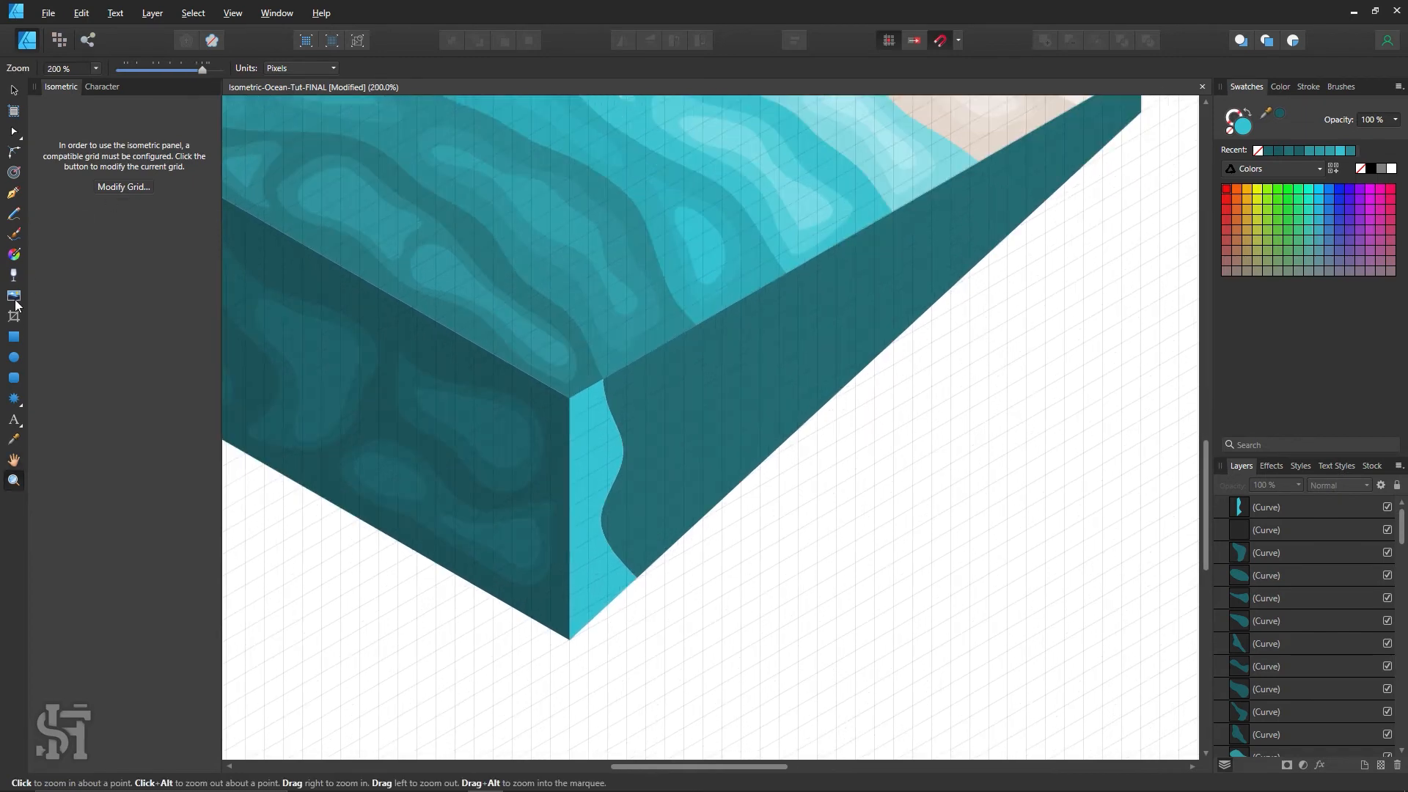
click(15, 90)
click(594, 505)
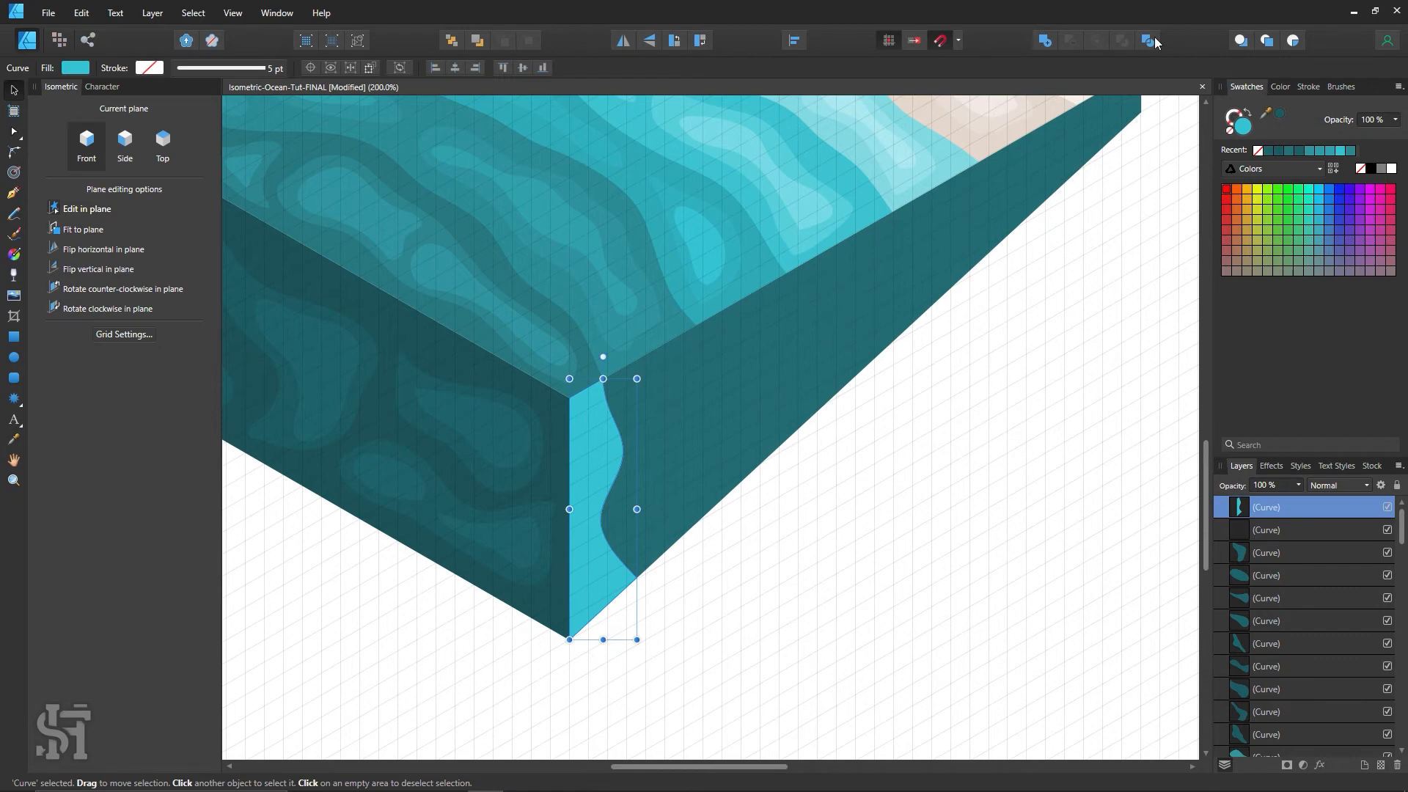
click(1012, 431)
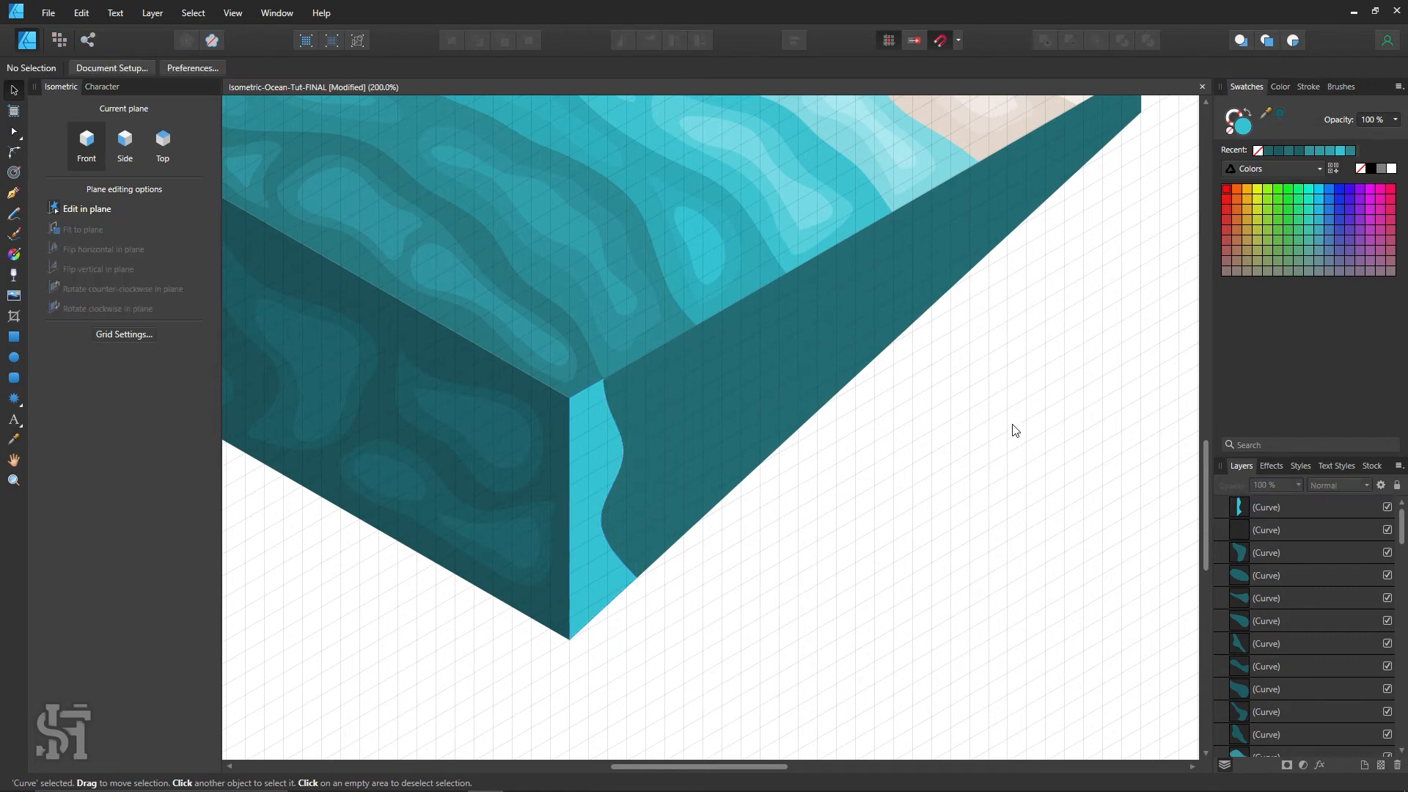
Recolor the turquoise front-corner strip with the teal sampled from the adjoining top water band, and darken it slightly.
click(578, 481)
key(i)
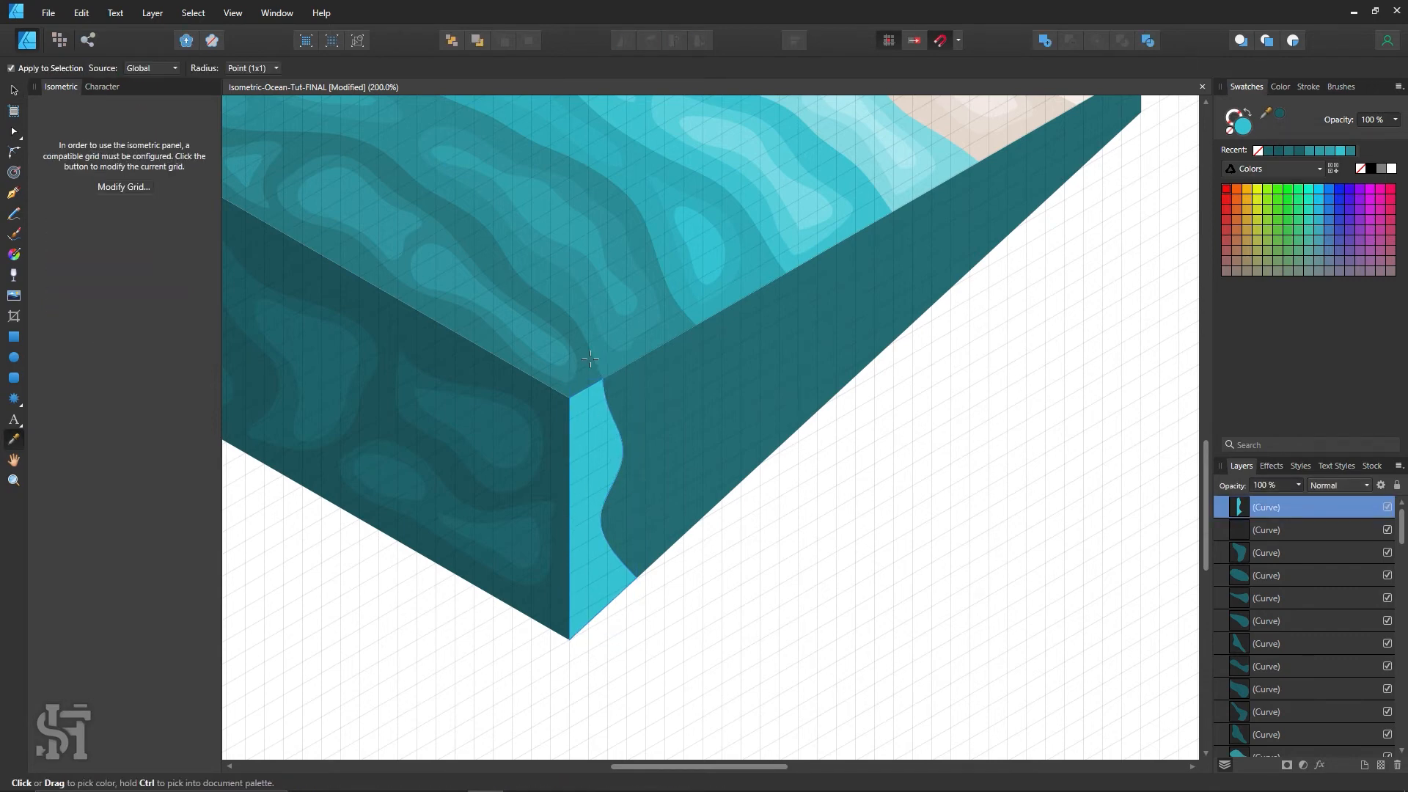
click(589, 355)
double_click(1242, 126)
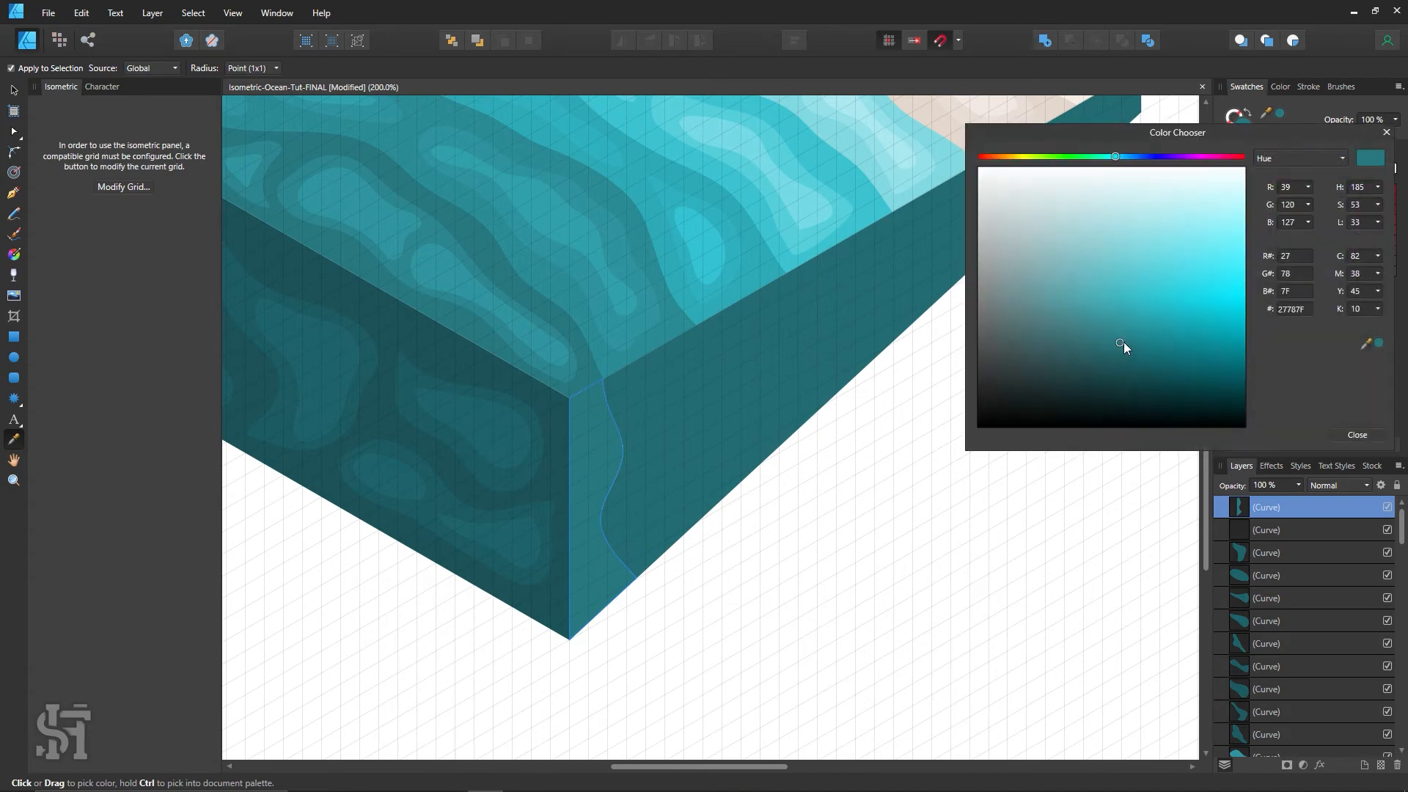
drag(1120, 344, 1122, 356)
click(1347, 436)
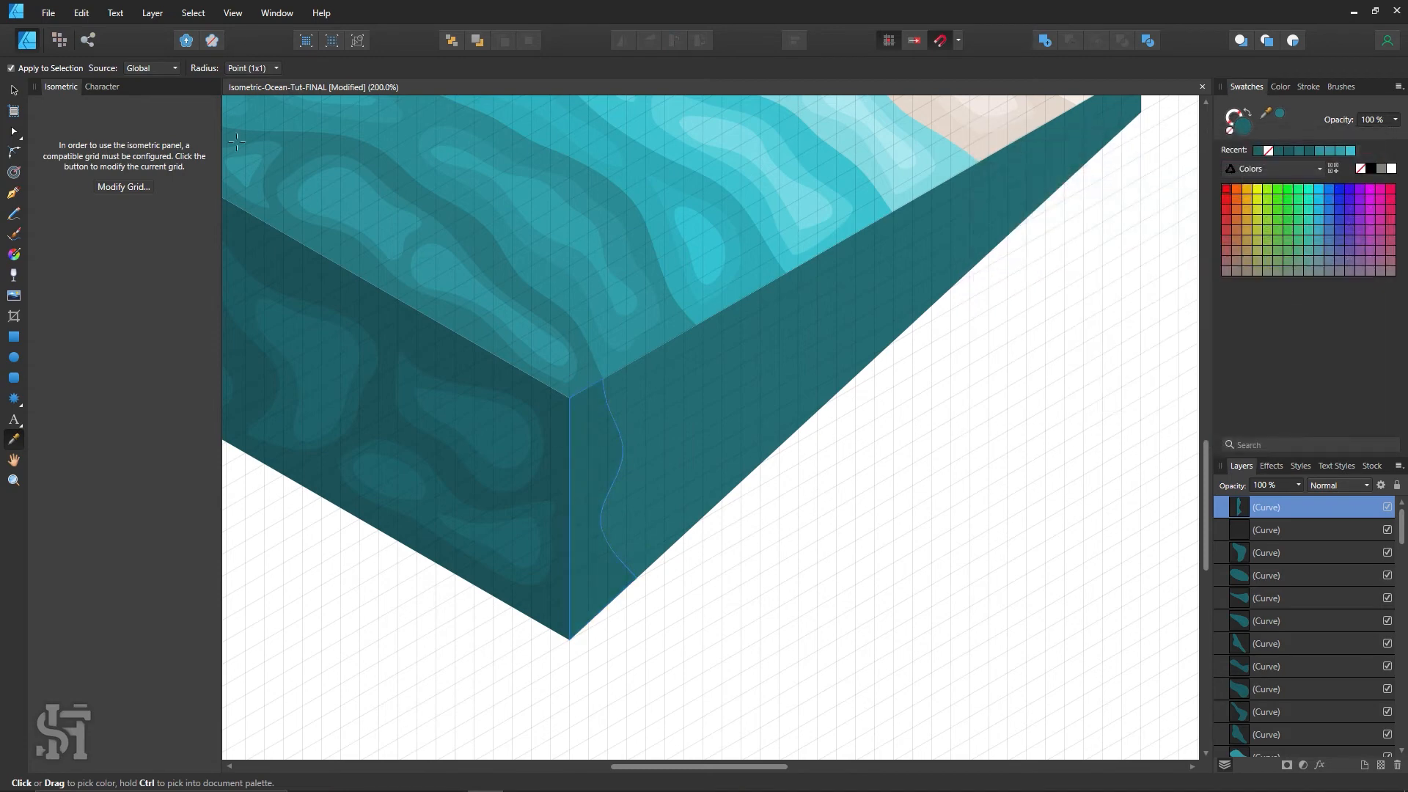
click(14, 90)
click(935, 586)
Examine the plain side face from the front corner strip to its narrow far end beside the sand bands.
scroll(814, 519, up, 2)
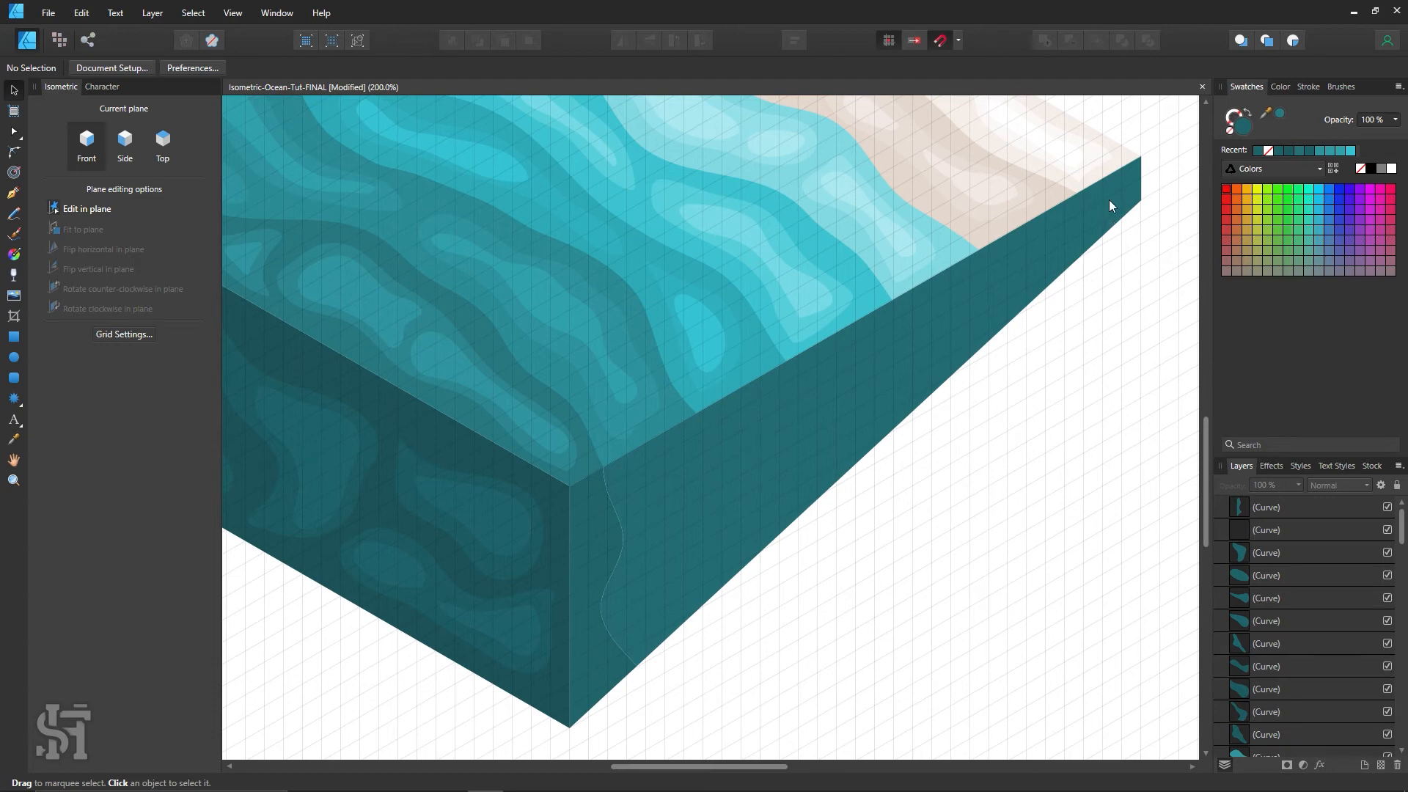
key(h)
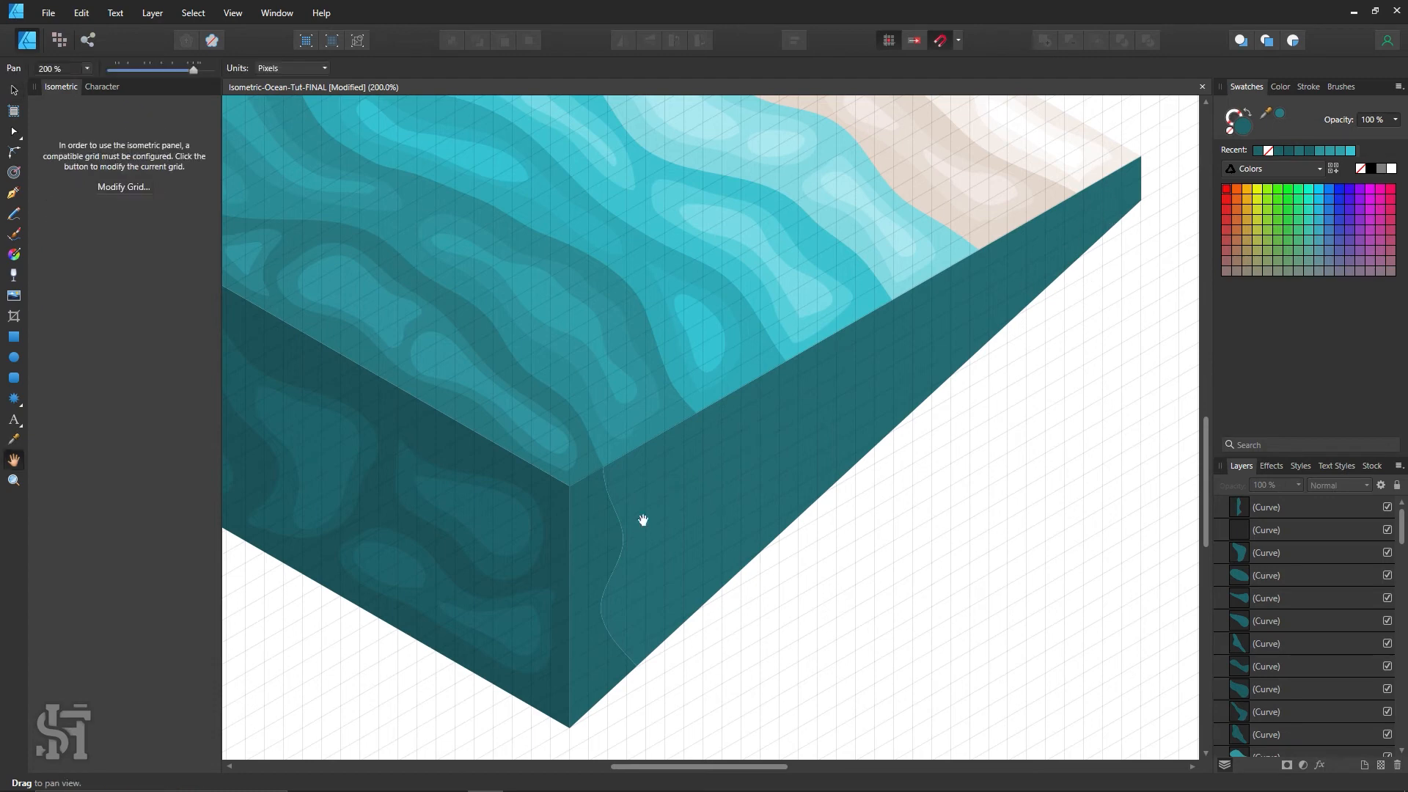
drag(961, 359, 908, 399)
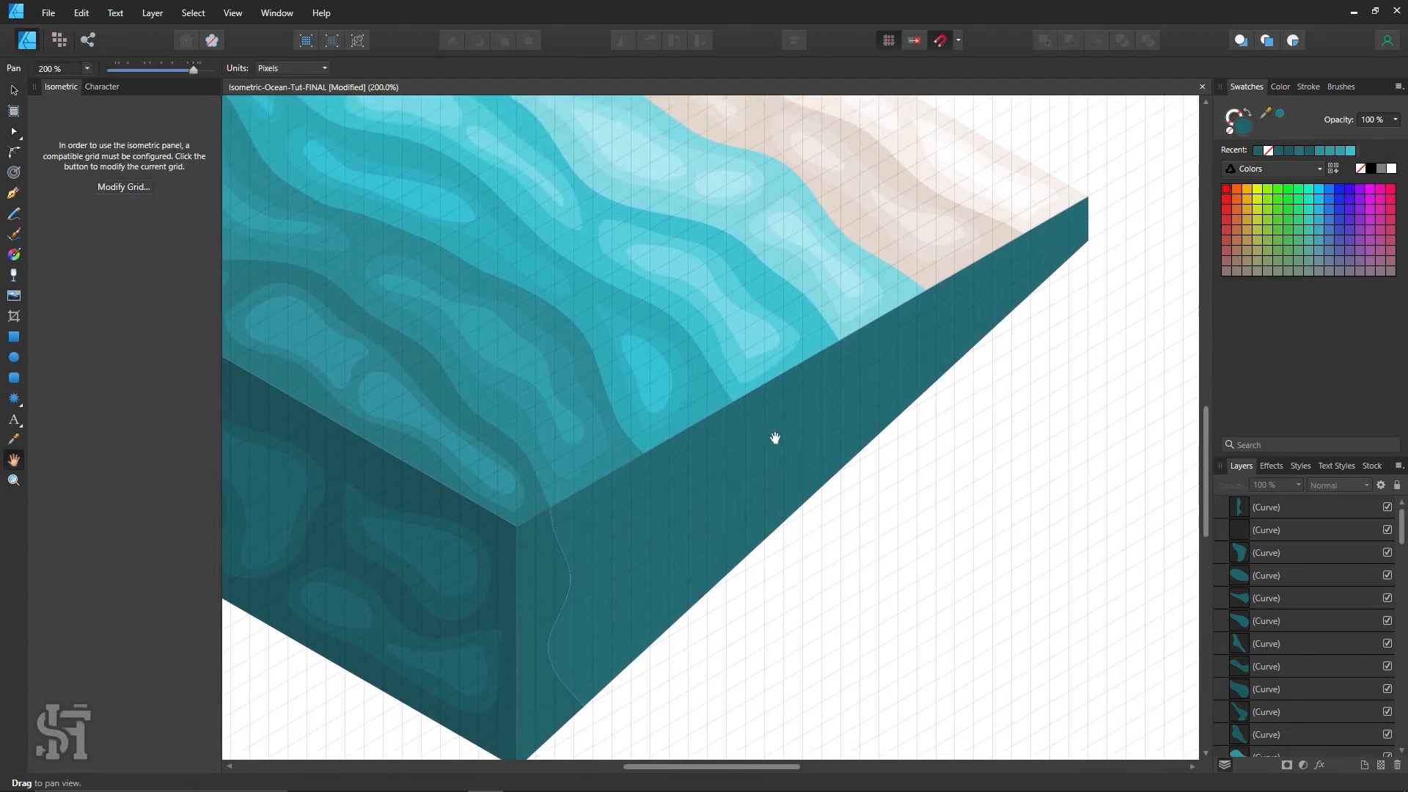
drag(770, 437, 770, 471)
drag(720, 402, 527, 461)
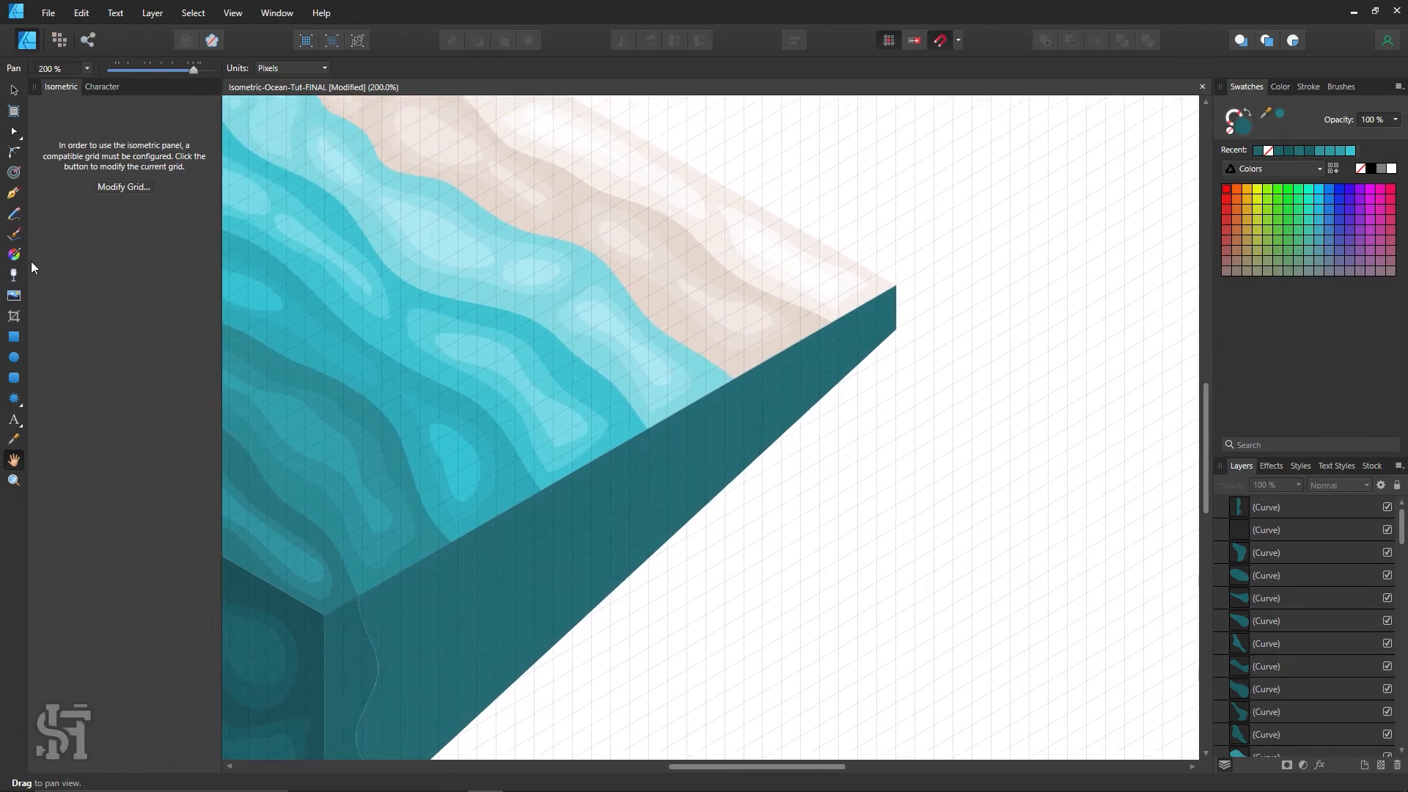
click(16, 91)
scroll(572, 616, down, 2)
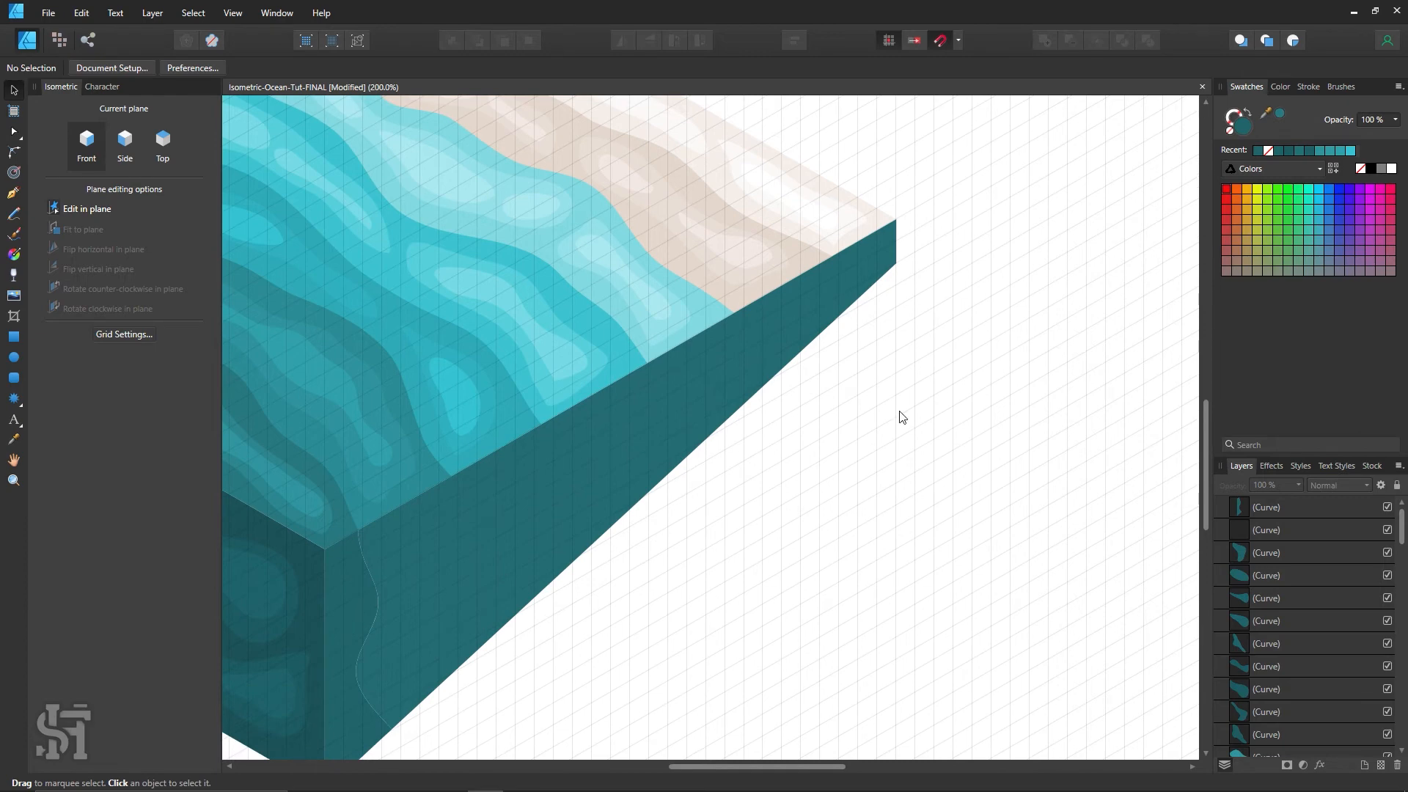
scroll(816, 367, up, 1)
click(810, 356)
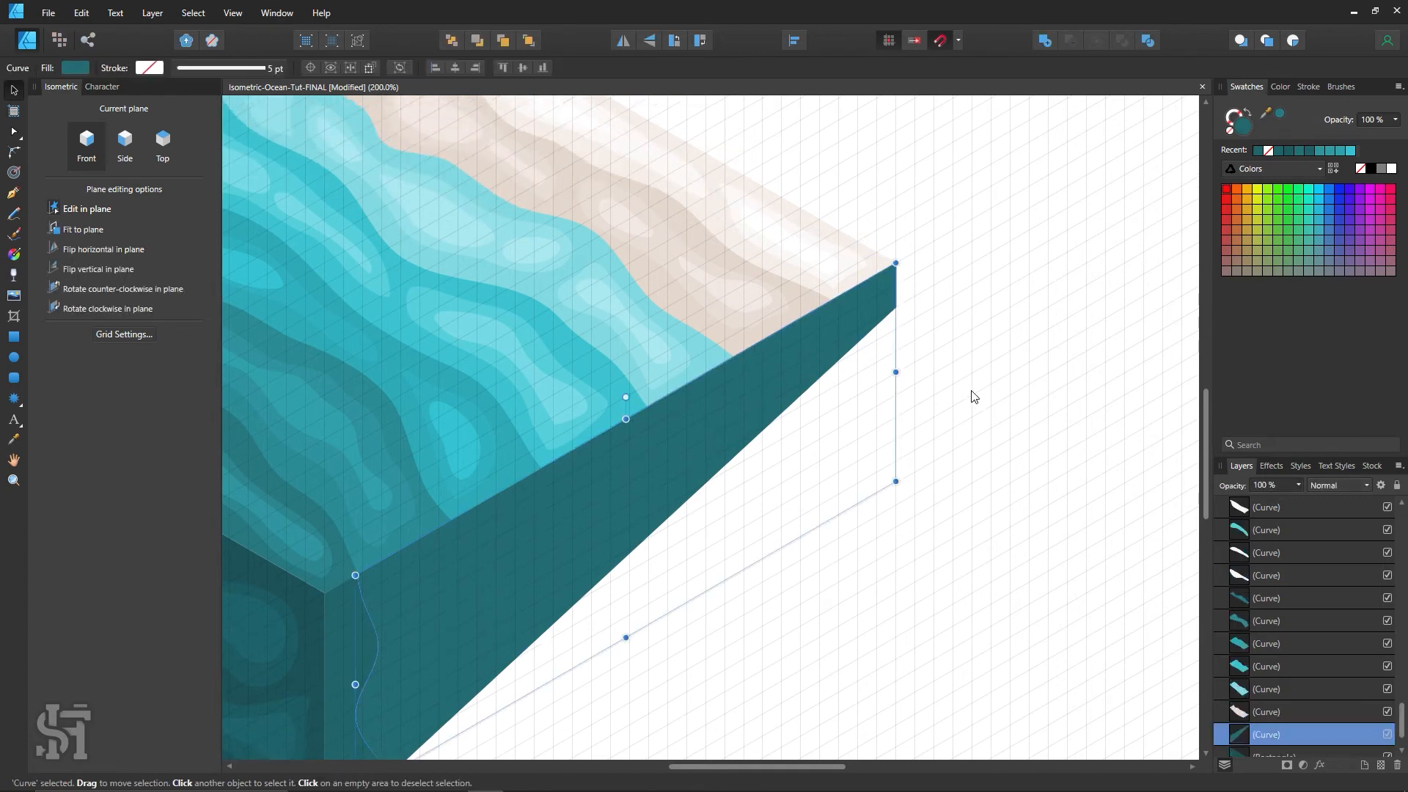
click(1108, 291)
Sketch a closed freehand shape in the Front plane over the side face's narrow far end and fill it orange.
click(9, 217)
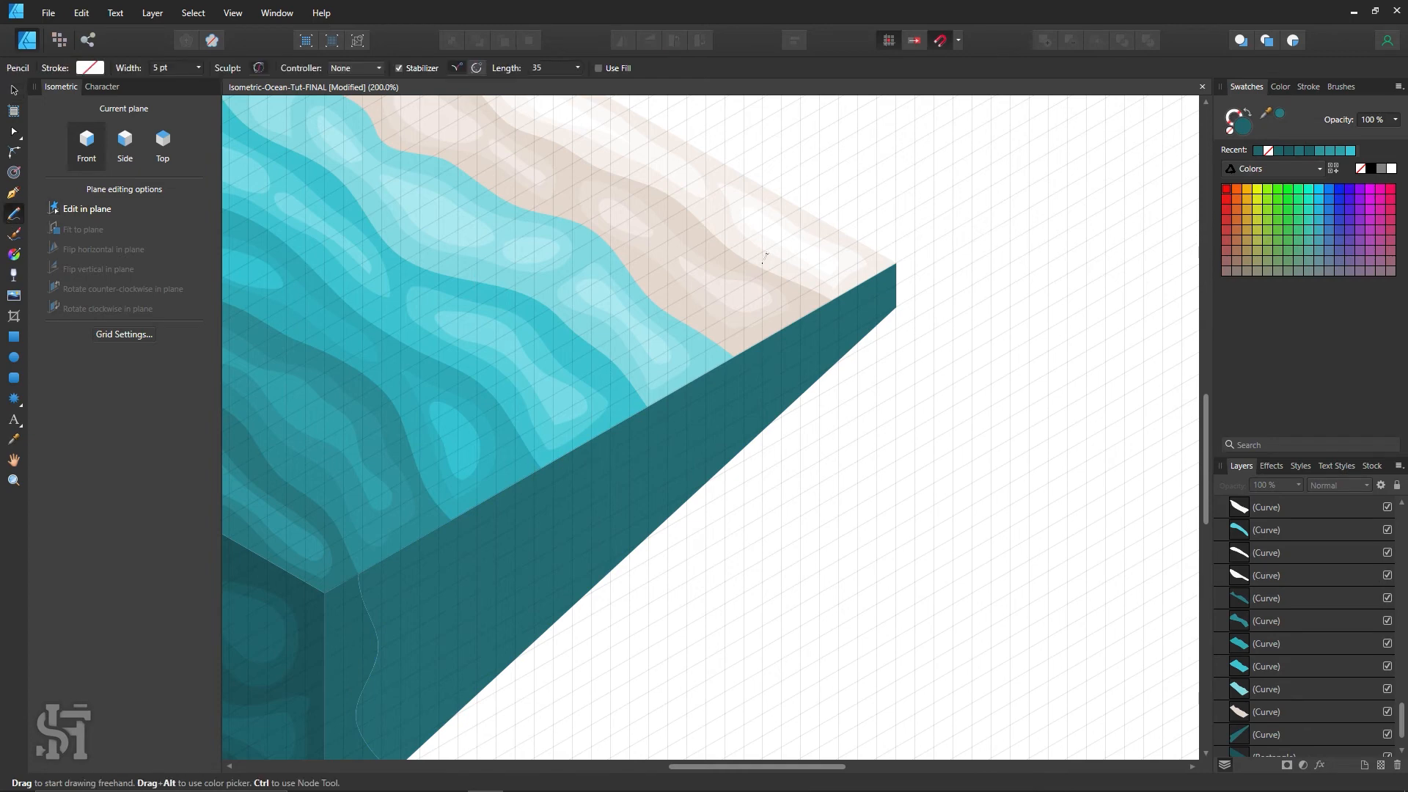
scroll(833, 238, down, 1)
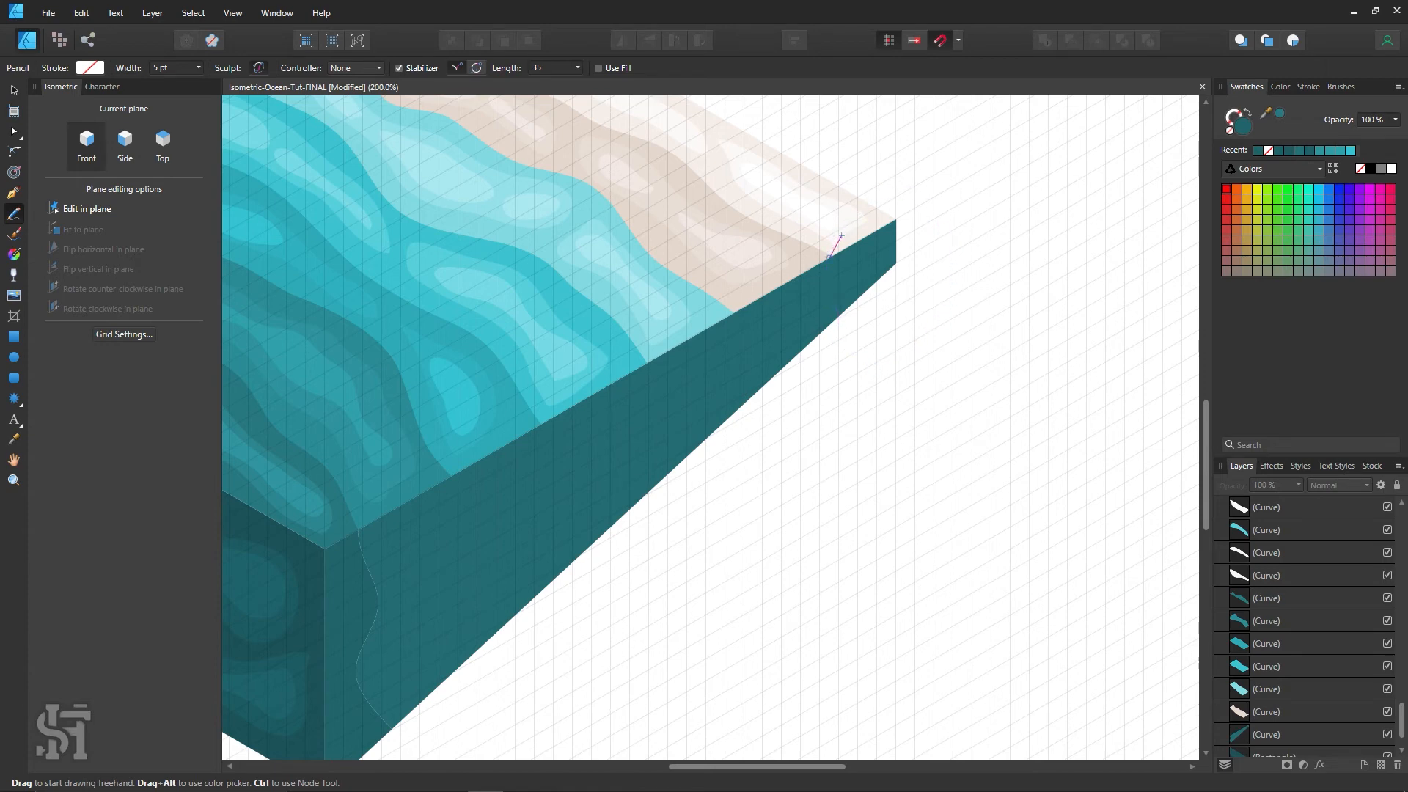
drag(834, 253, 833, 257)
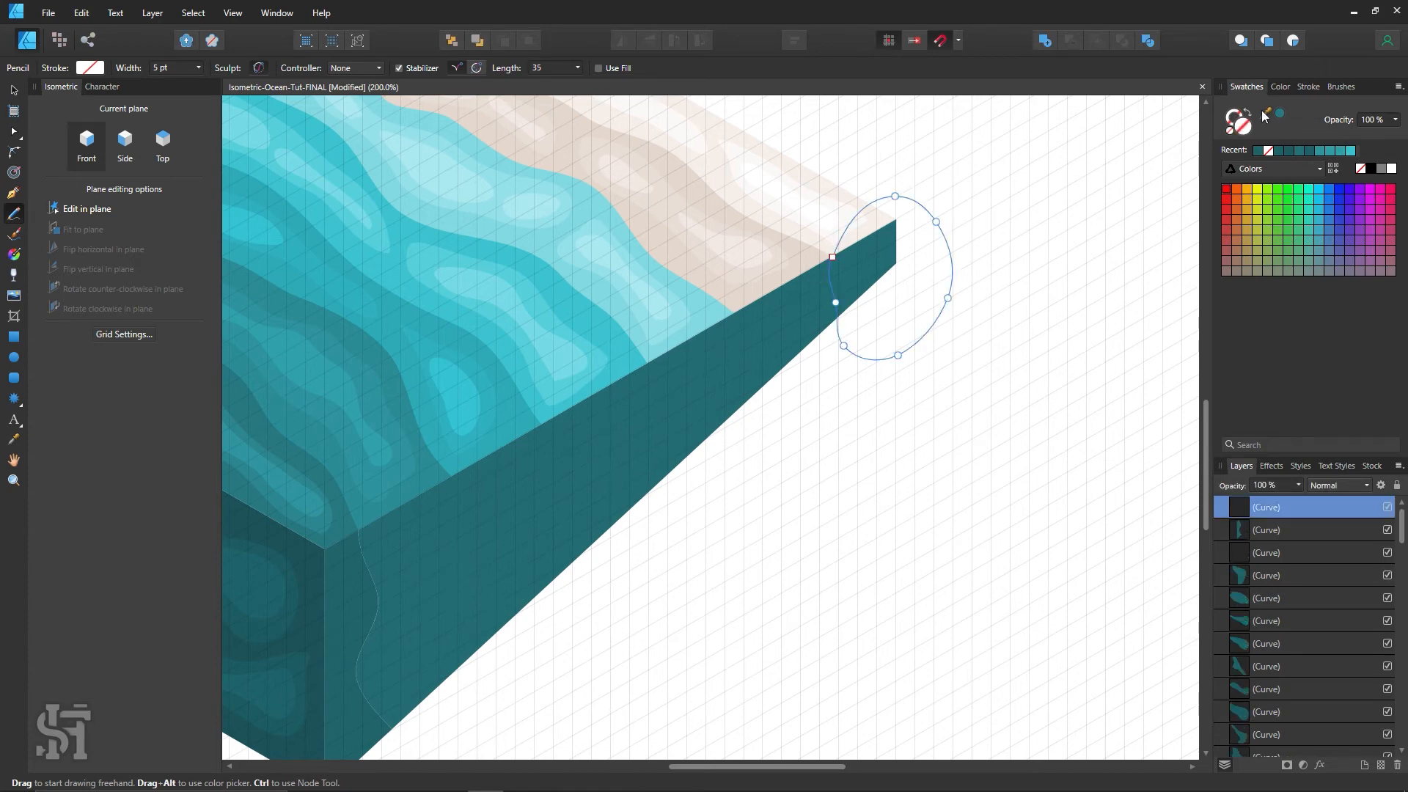
click(1248, 189)
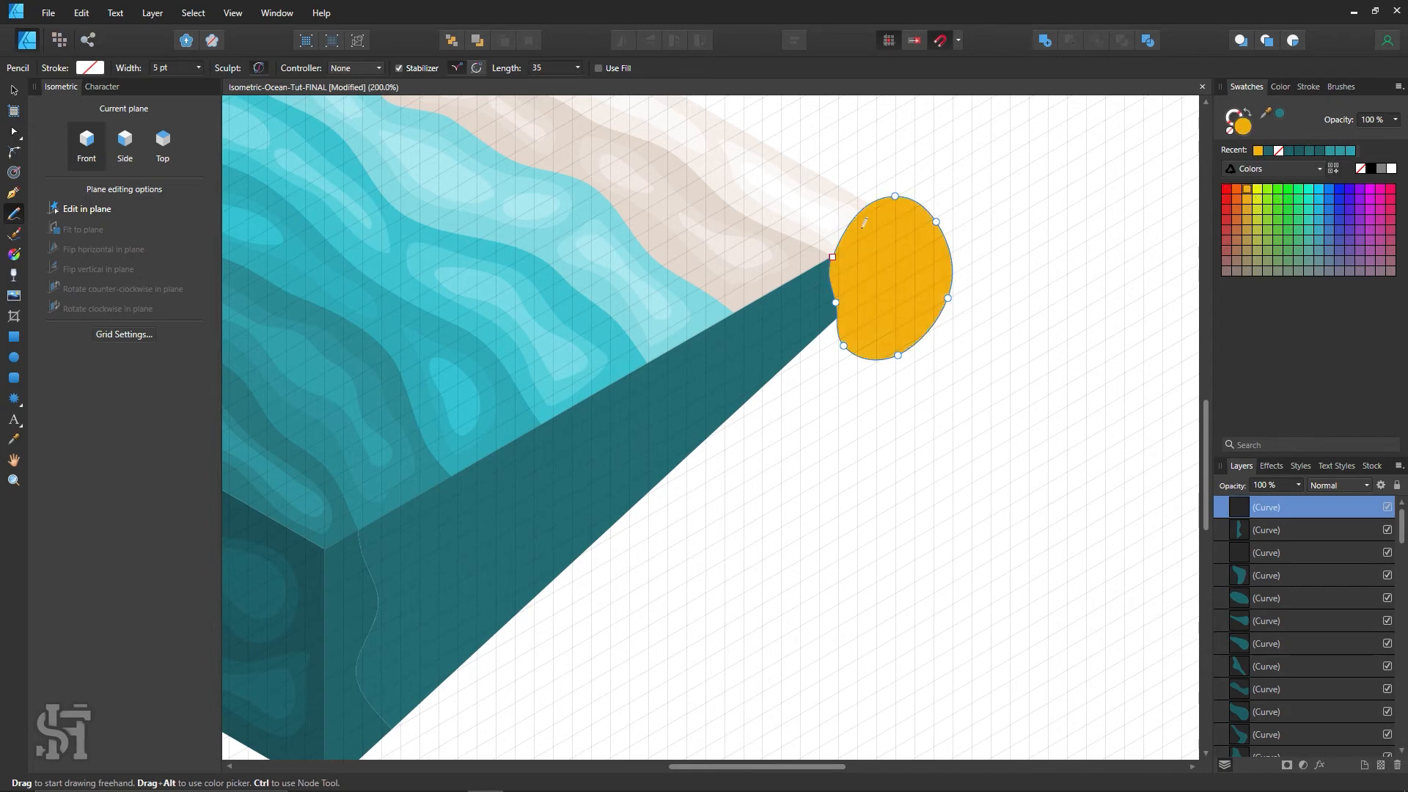
key(v)
click(855, 482)
scroll(726, 493, up, 3)
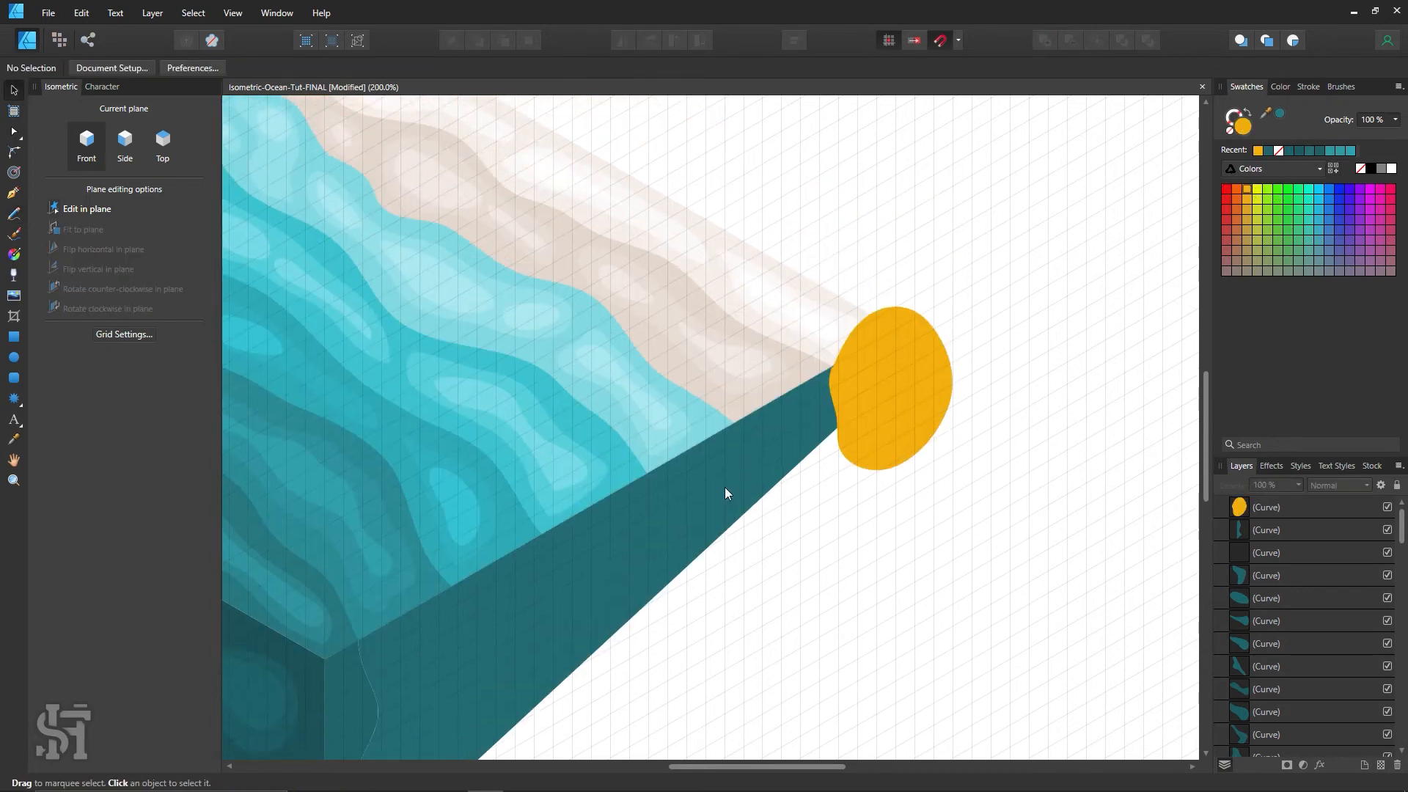
Try to adjust the orange shape's outline nodes where it meets the side face's upper edge.
click(867, 369)
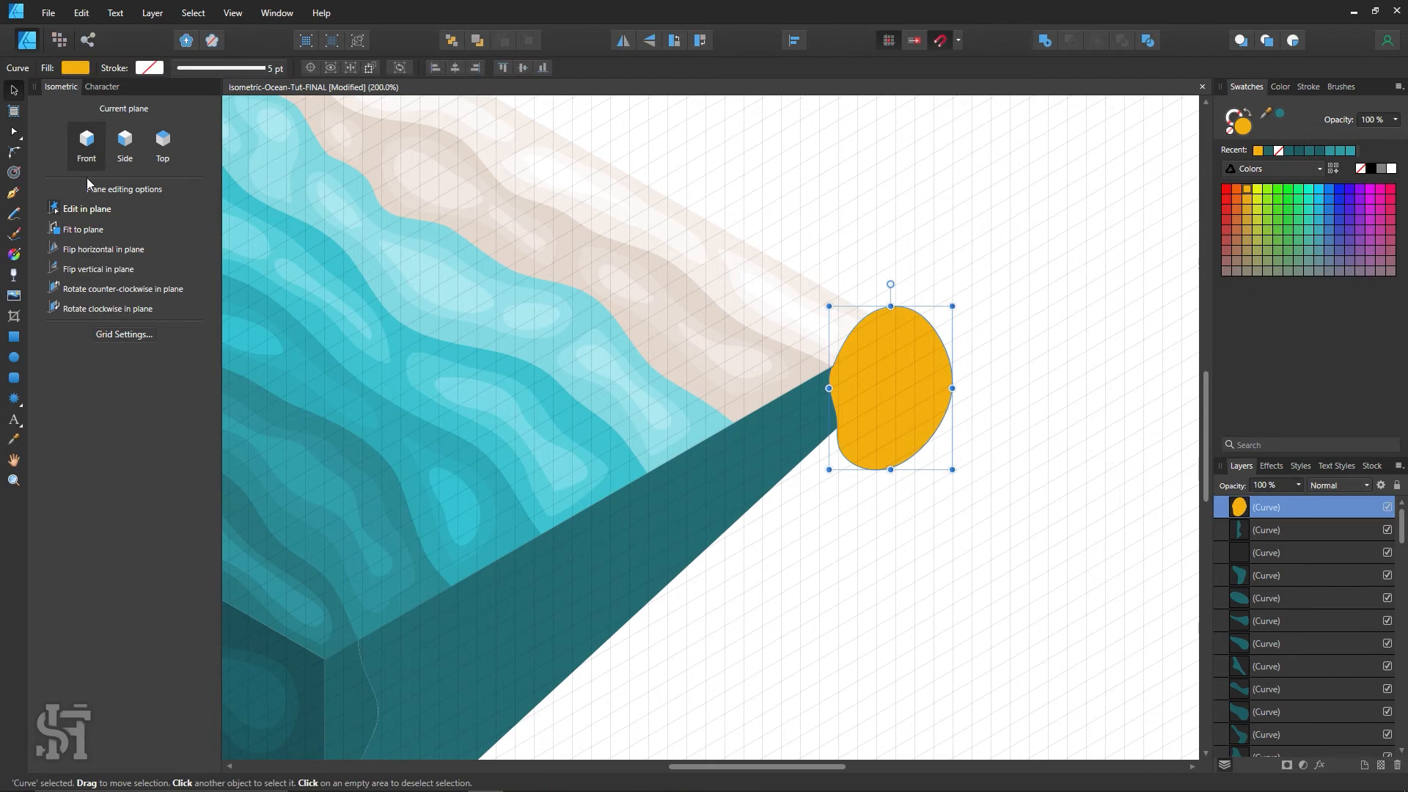
click(13, 132)
click(834, 369)
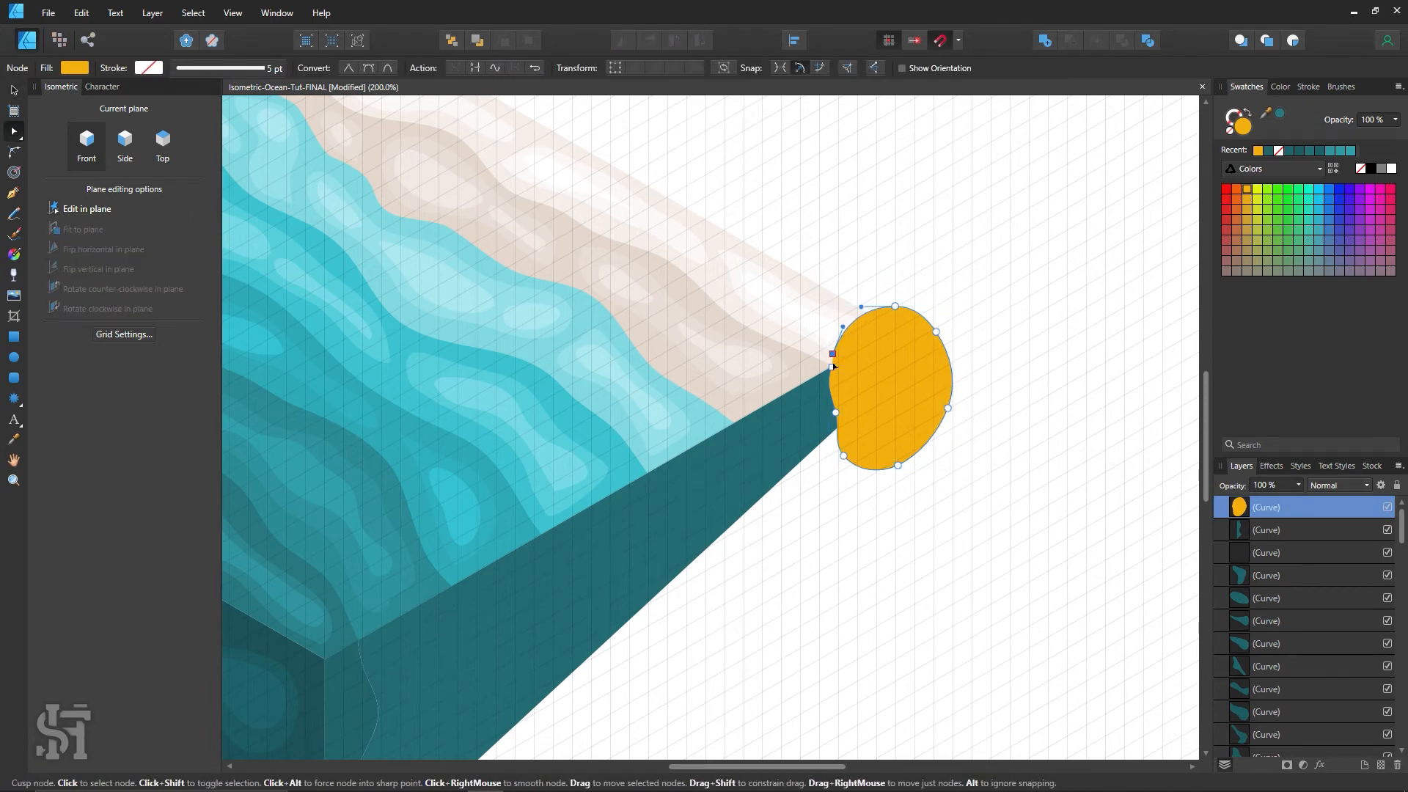
drag(833, 367, 979, 354)
click(901, 241)
click(856, 386)
click(949, 336)
Draw a Top-plane rectangle over the orange shape's upper part, aligned with the side face's upper edge.
key(z)
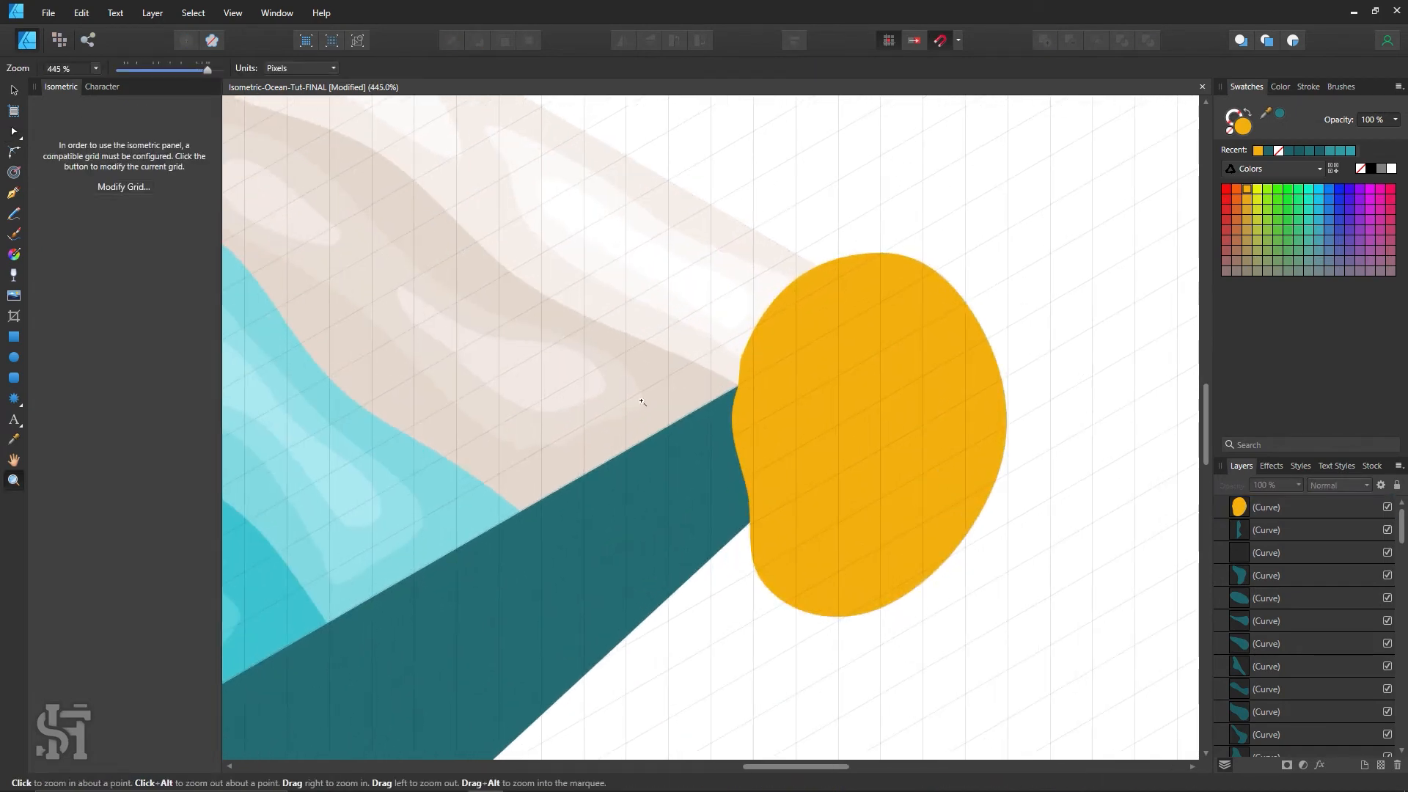
click(14, 340)
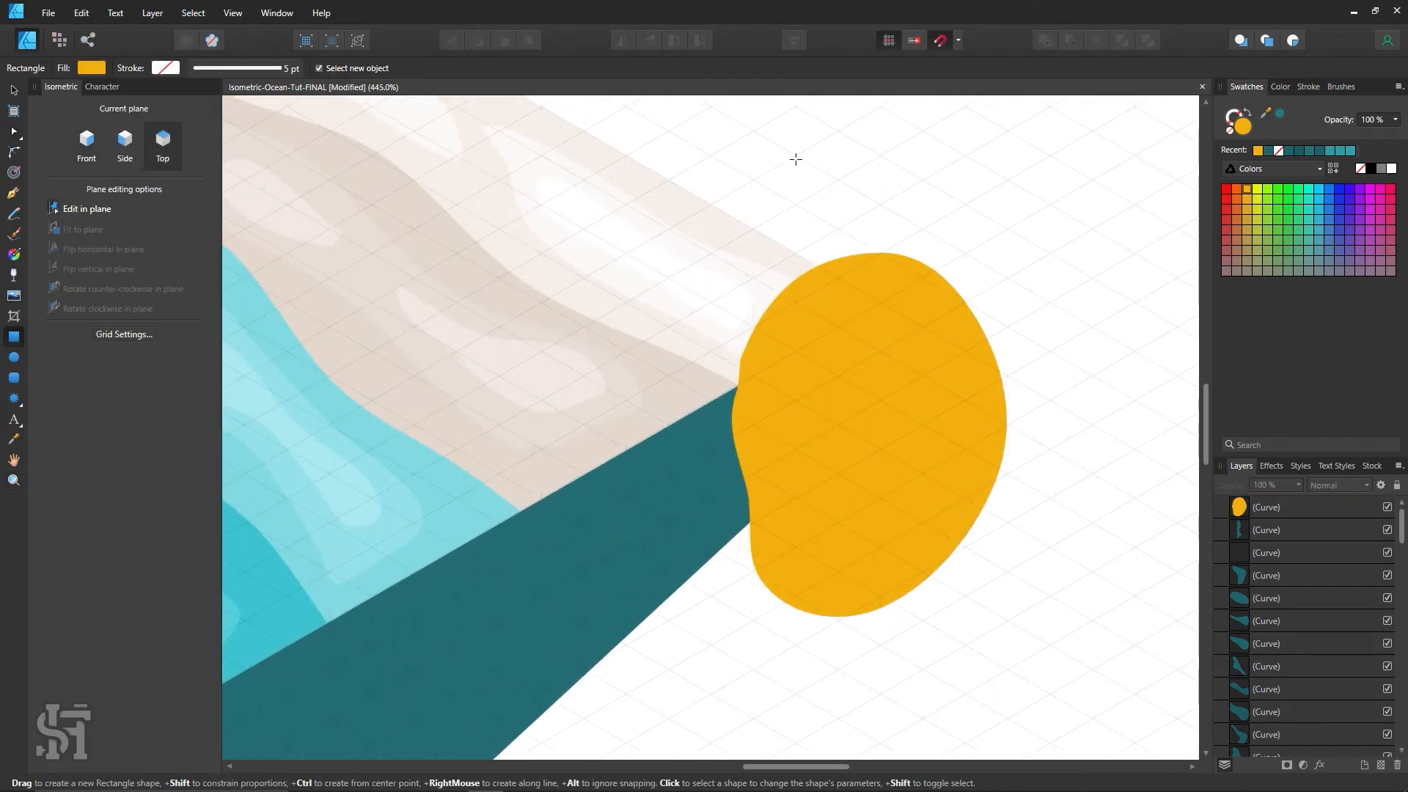
drag(437, 290, 1024, 219)
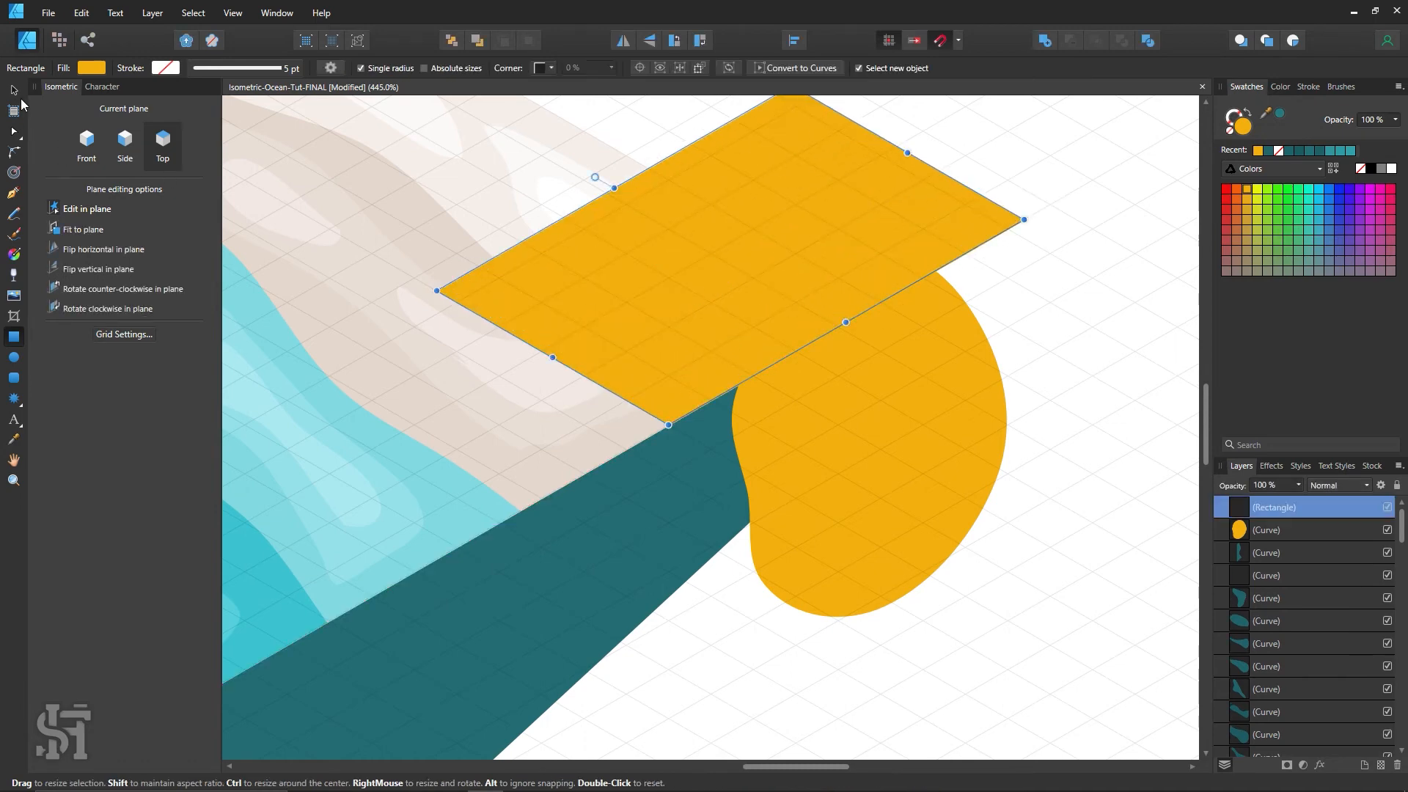
key(z)
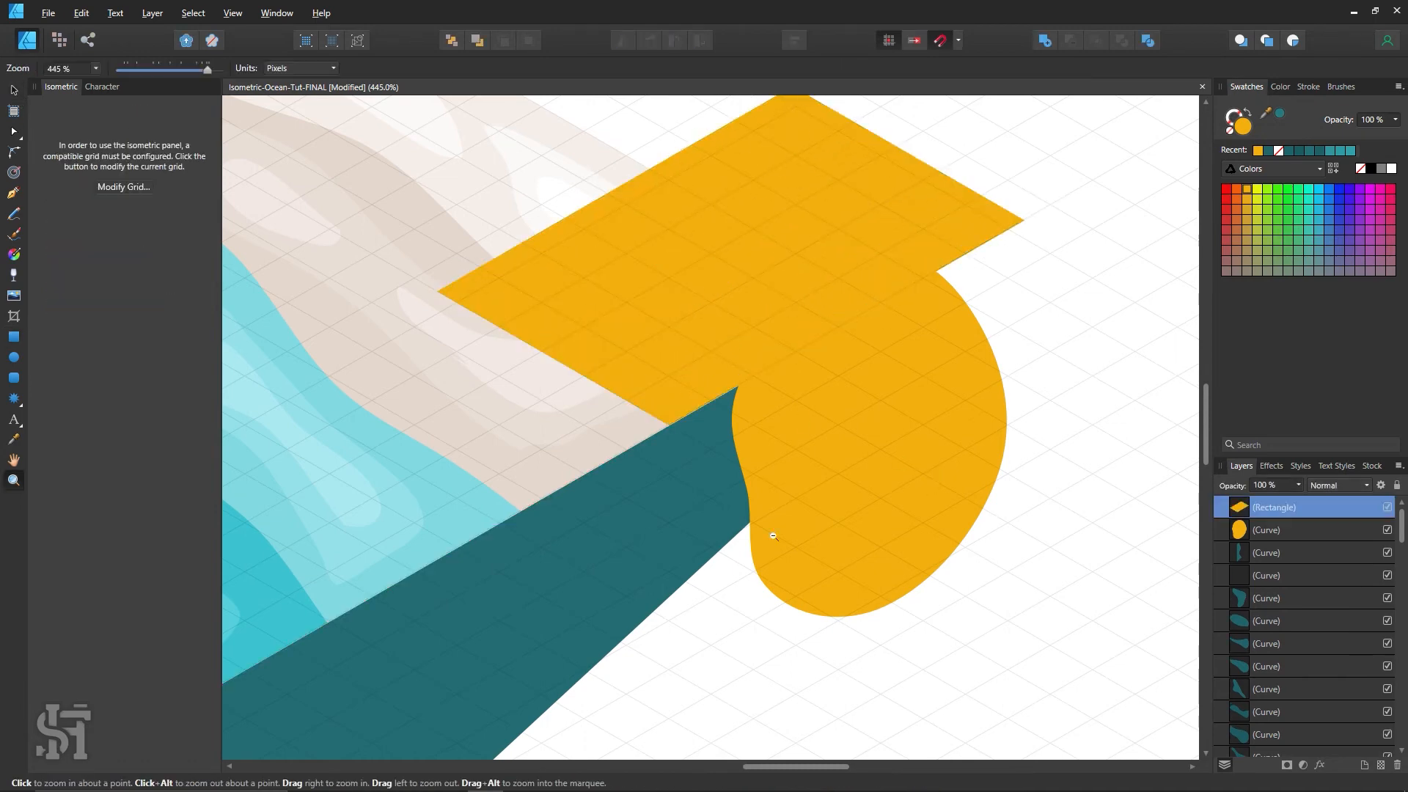
alt+click(773, 536)
alt+click(774, 541)
alt+click(776, 558)
alt+click(728, 605)
key(space)
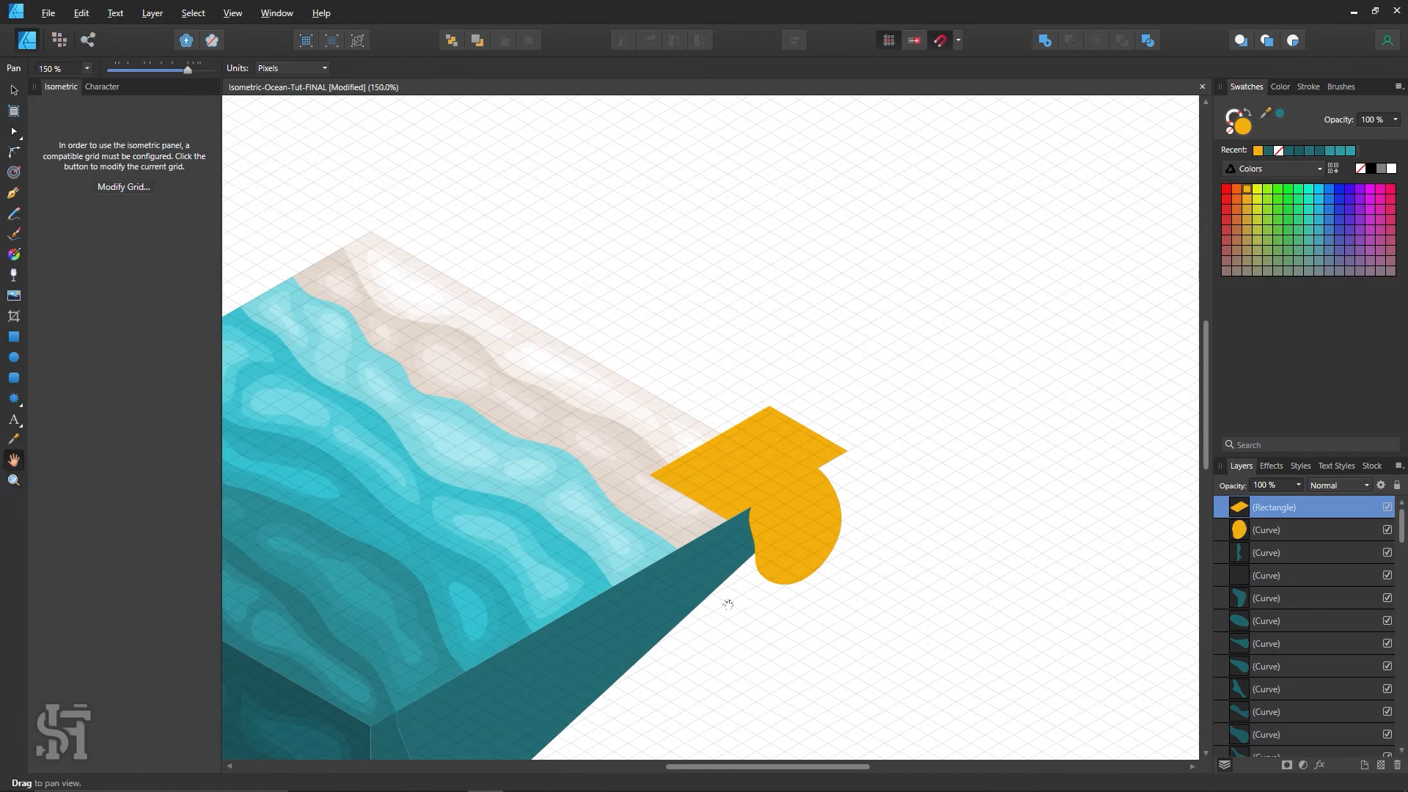
drag(728, 605, 810, 412)
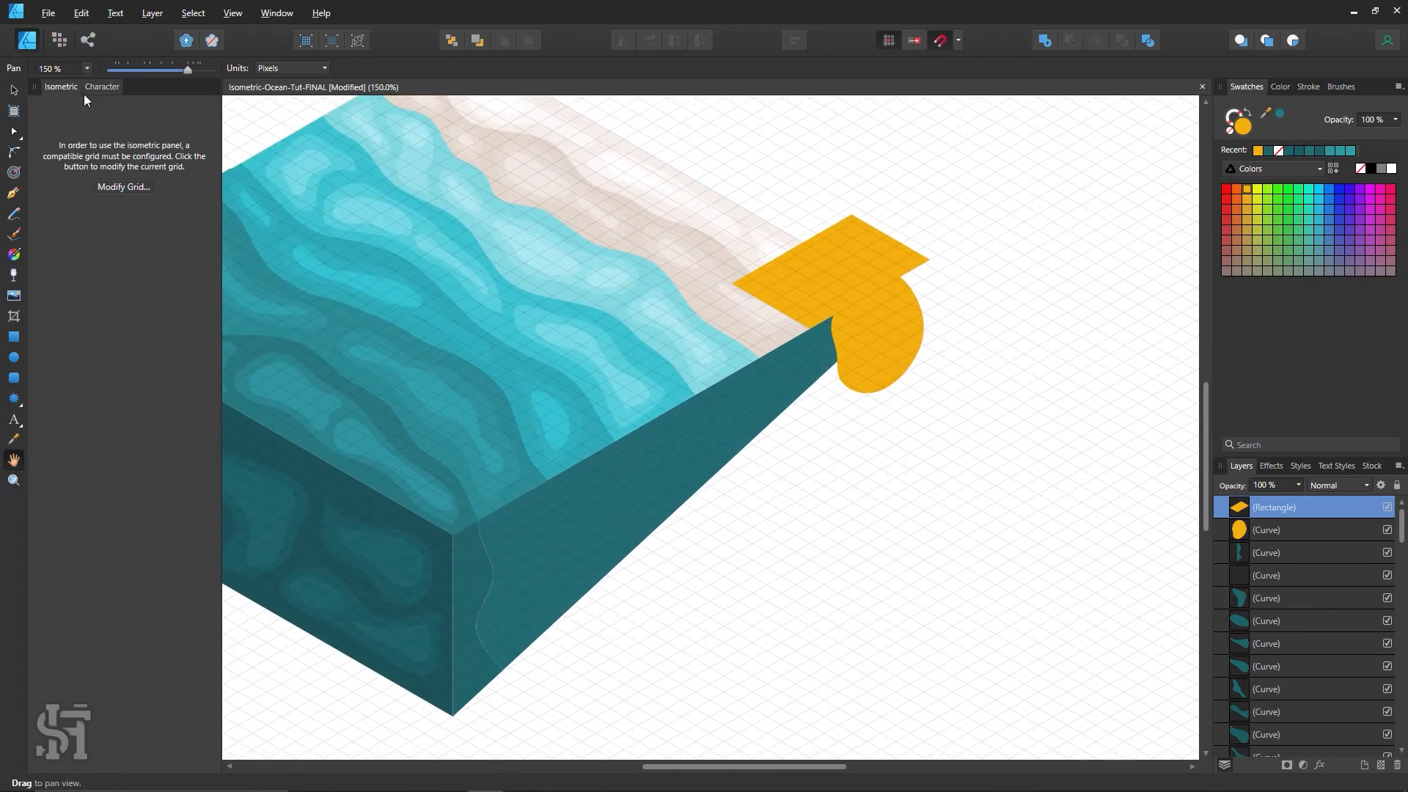
click(13, 90)
click(1034, 466)
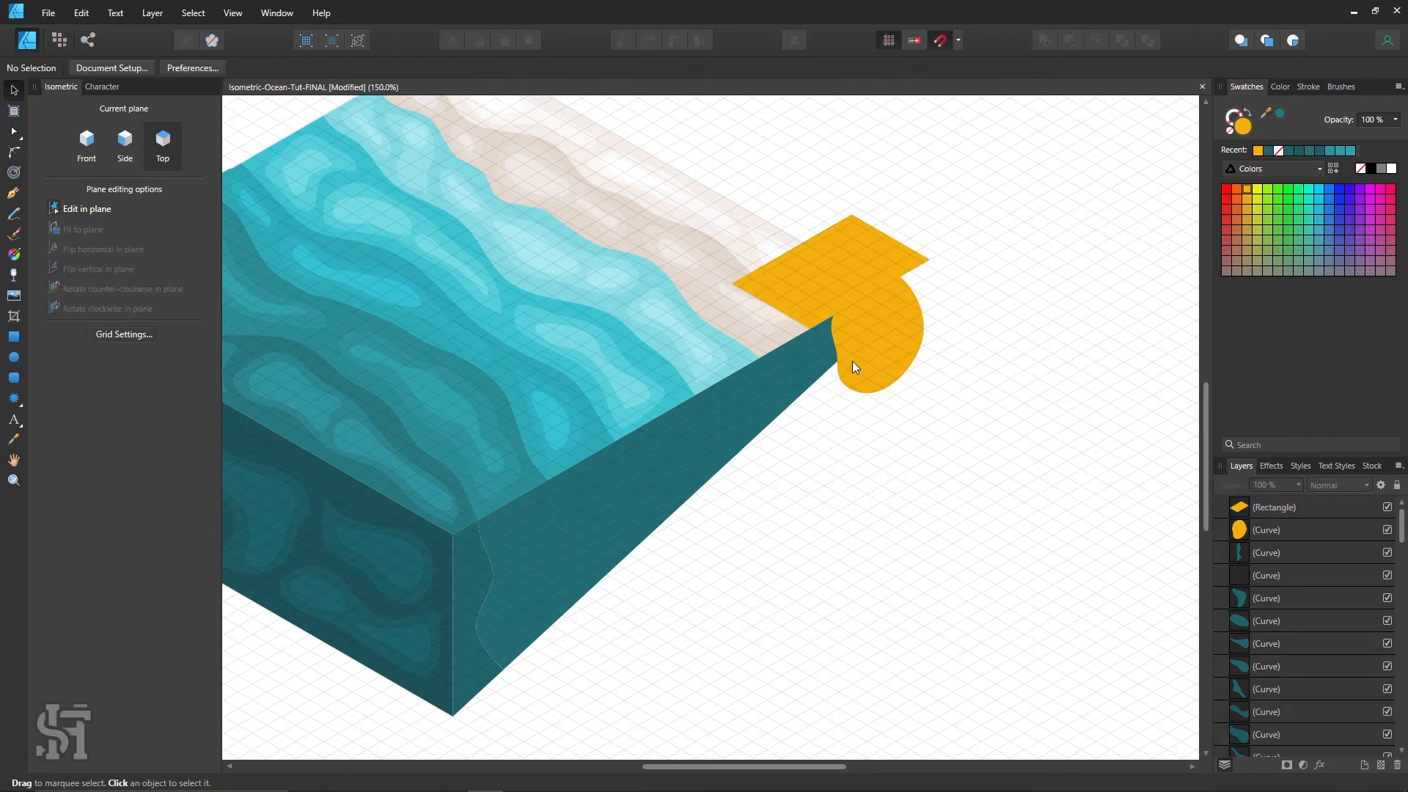
Move the orange rectangle and the orange freehand shape off the block together, into the empty area below it.
click(822, 285)
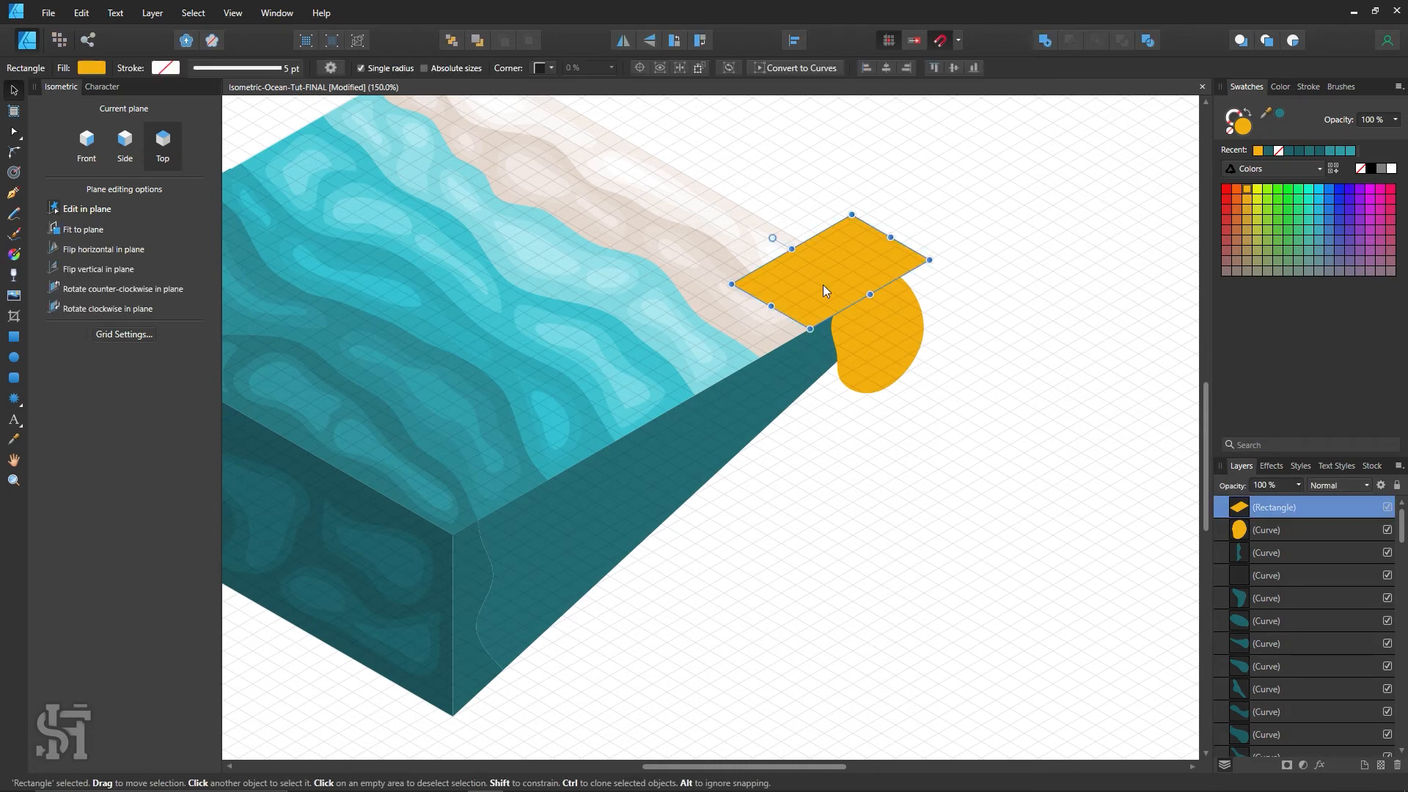
shift+click(859, 354)
drag(859, 353, 956, 553)
Recolor the large side-face piece with the light sand color sampled from the top corner, darkened to F1E6DD.
click(840, 352)
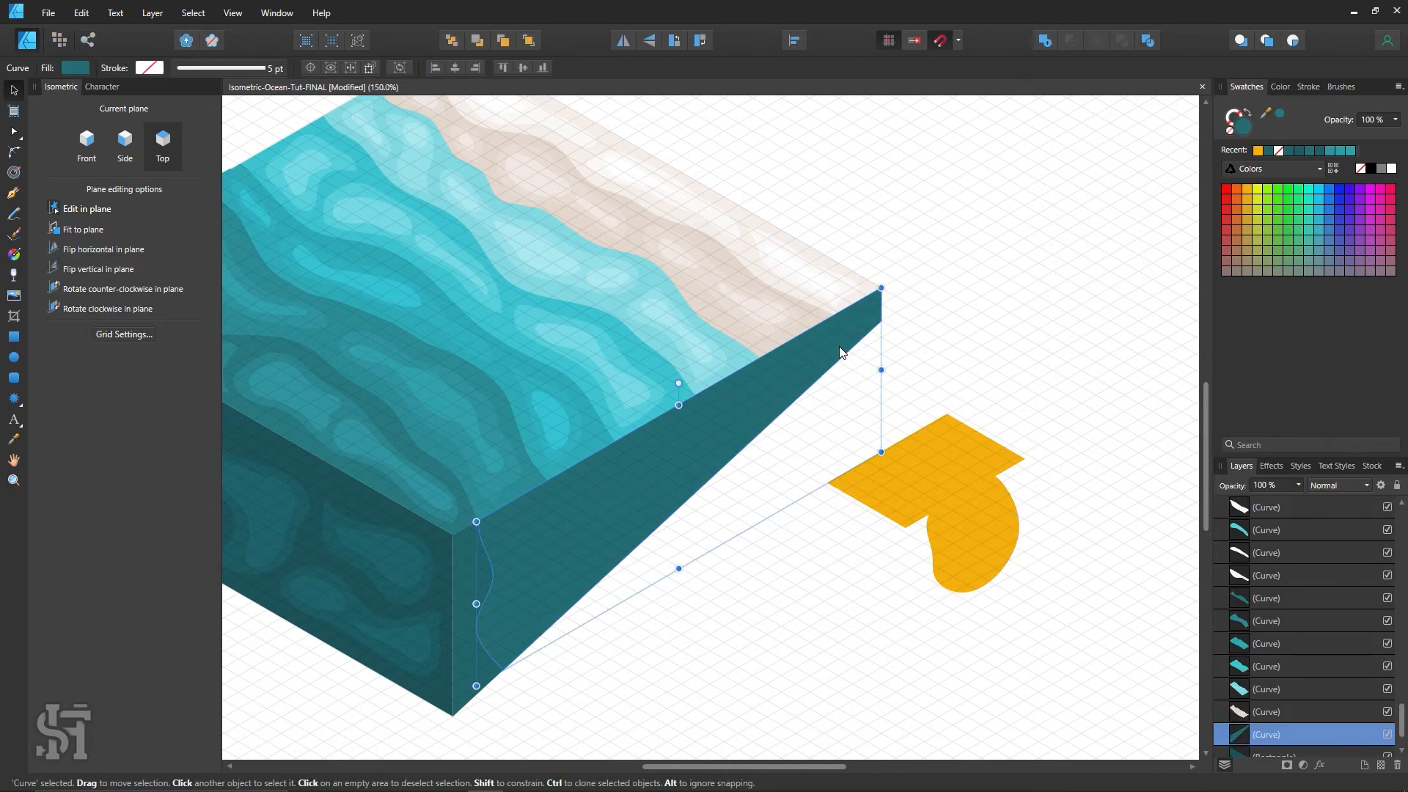
key(i)
click(808, 316)
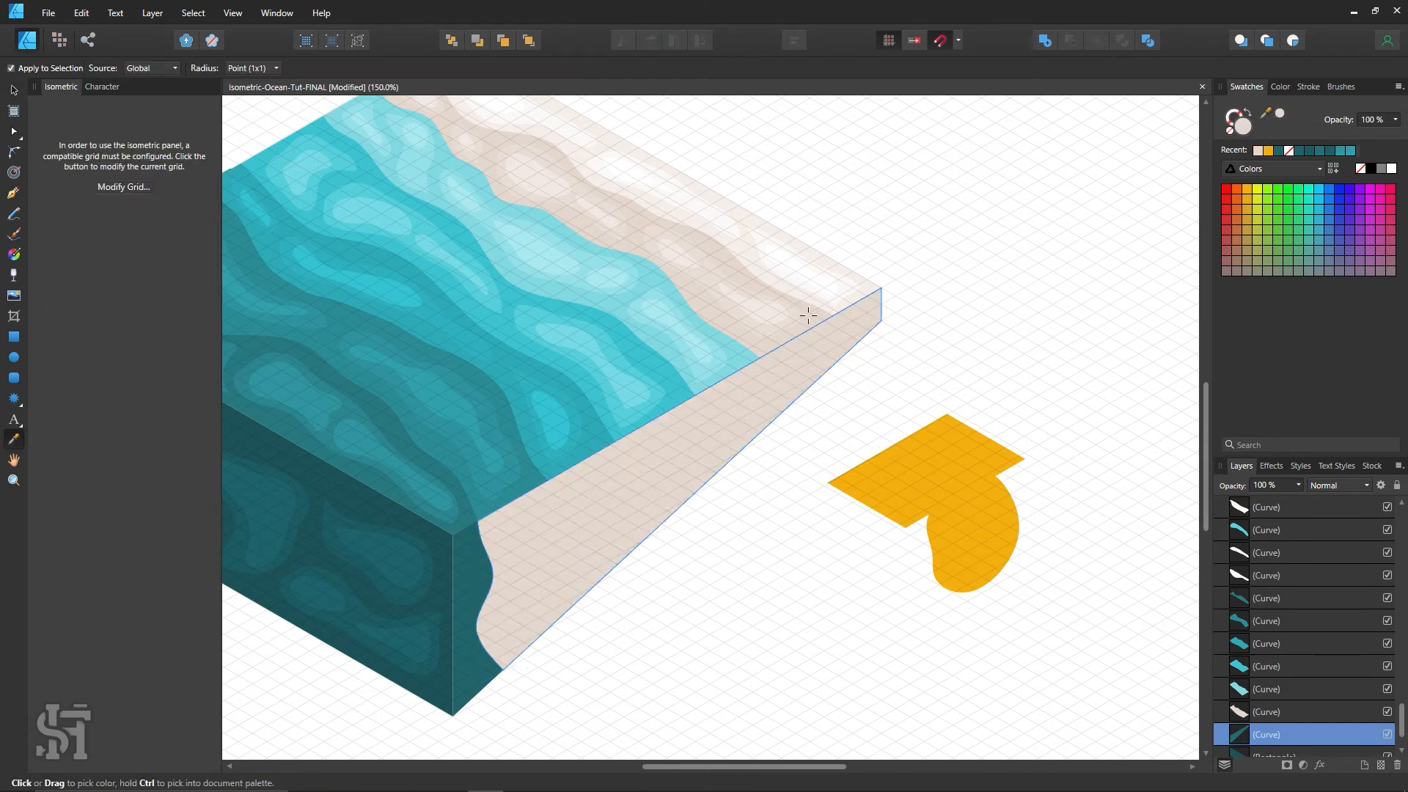
click(861, 284)
double_click(1239, 121)
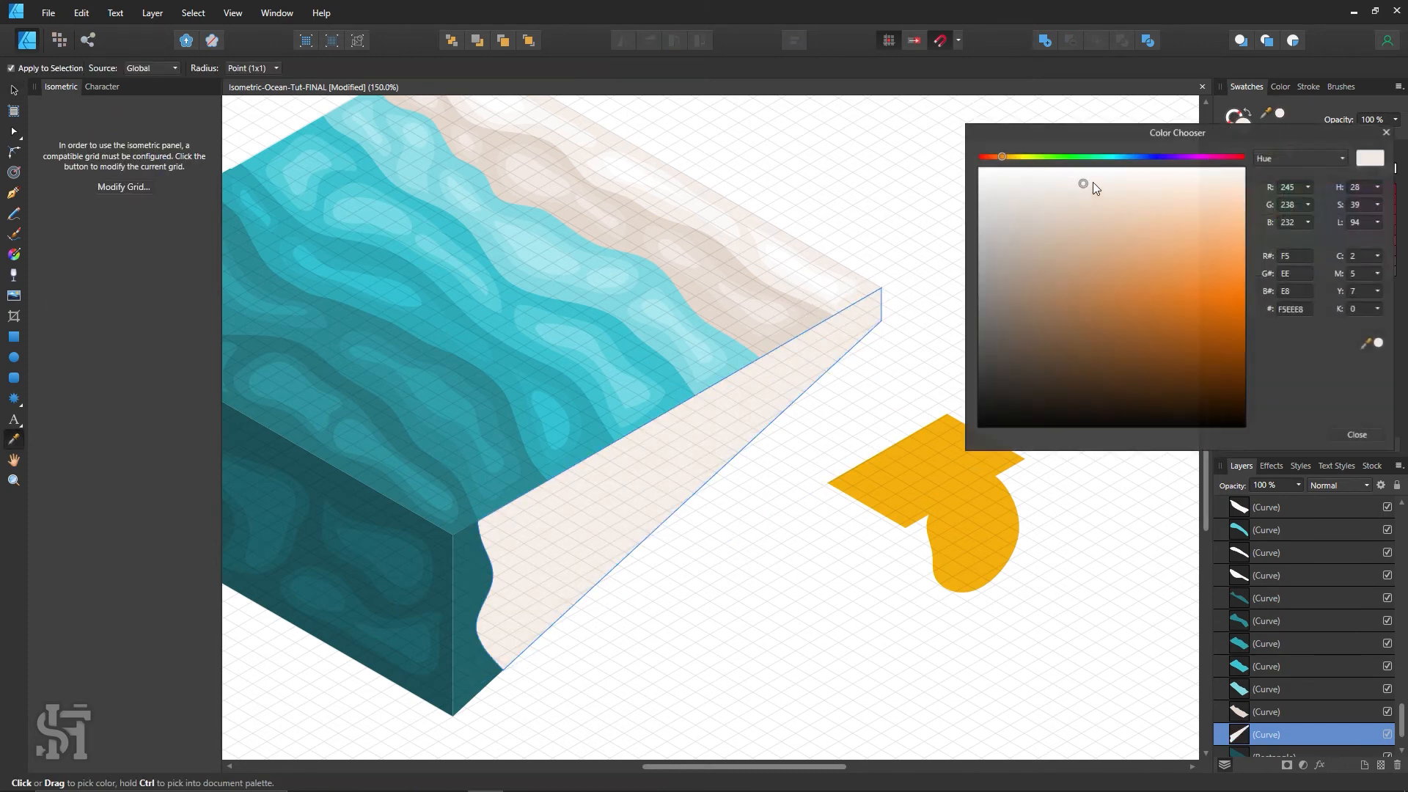
click(1358, 435)
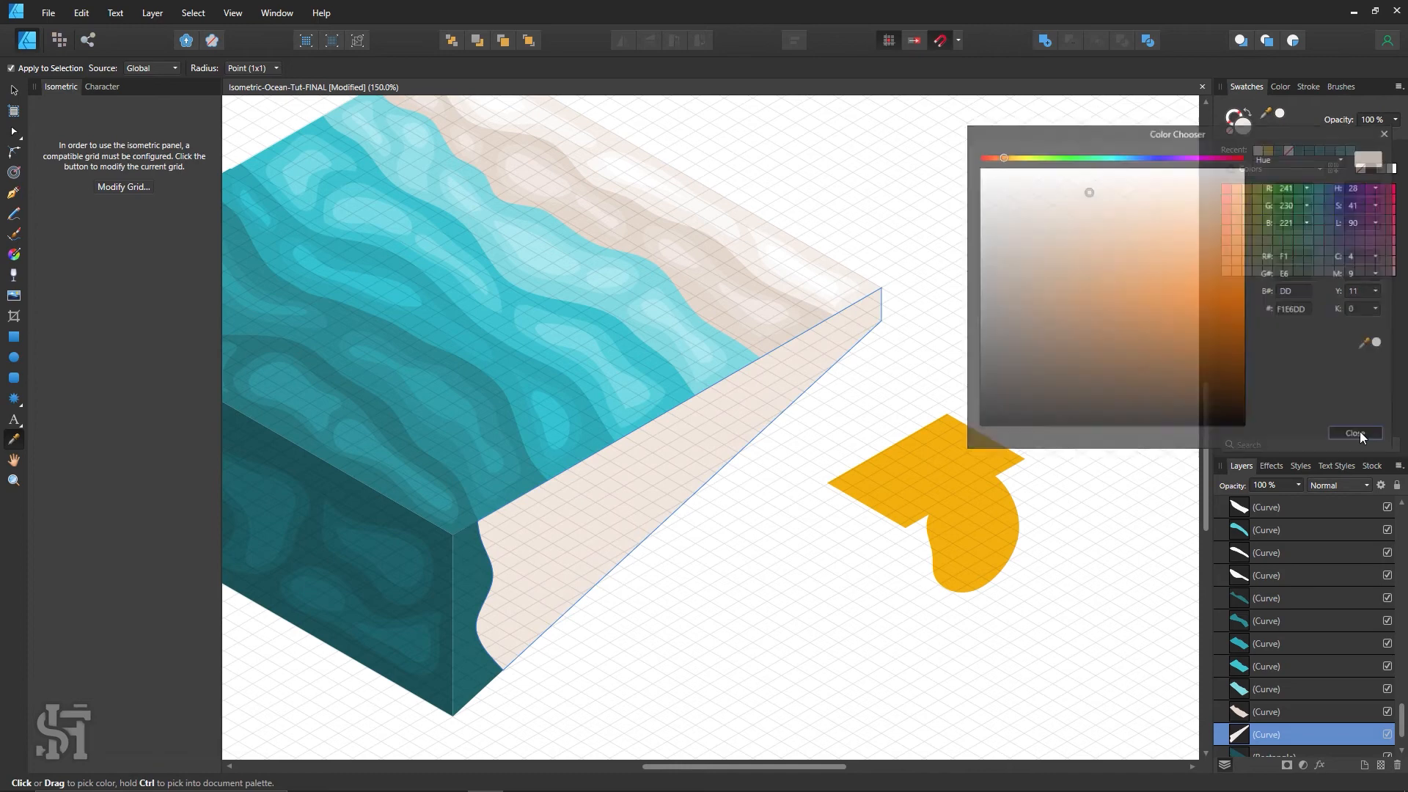
key(v)
click(943, 226)
Delete the orange freehand shape and the orange rectangle beside the block.
click(936, 446)
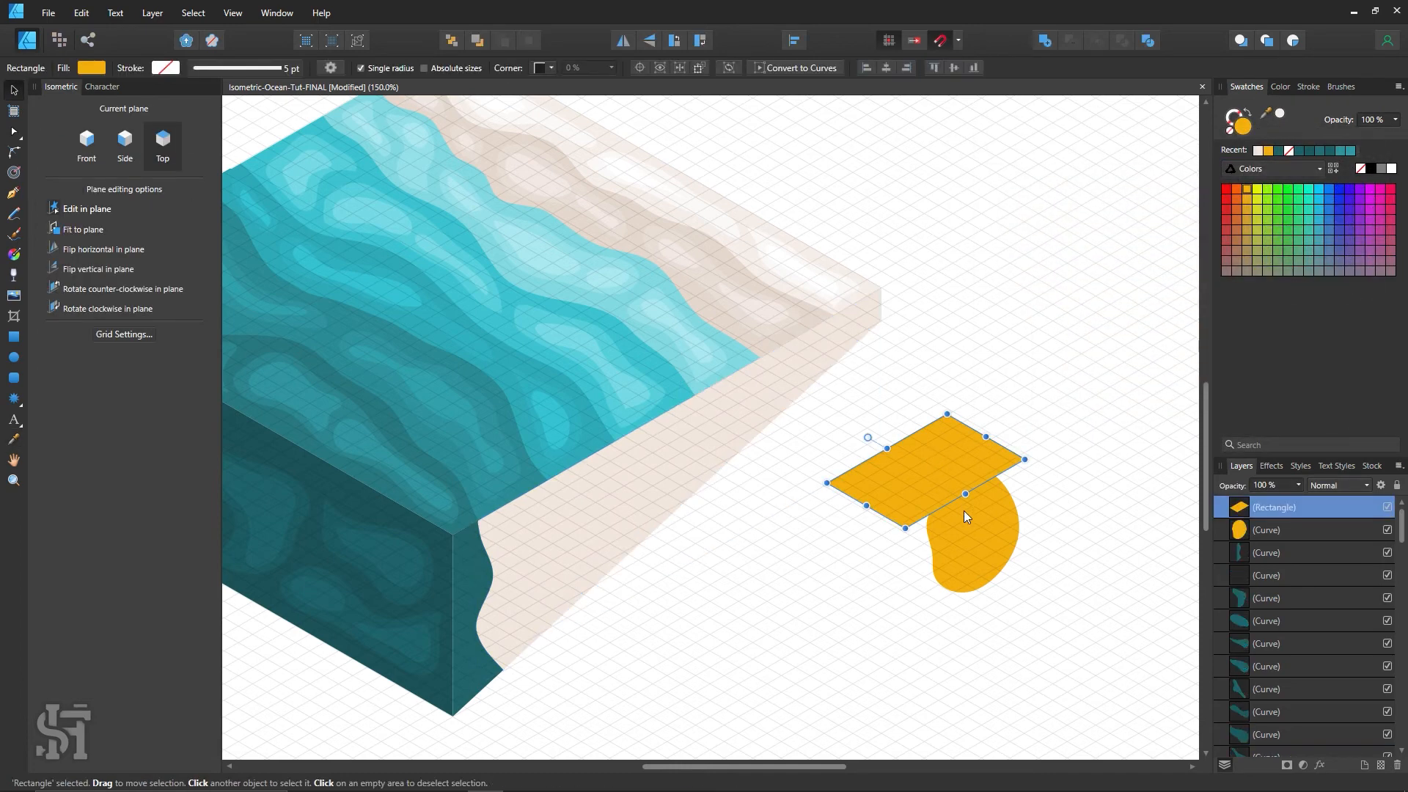
click(992, 548)
drag(993, 548, 893, 441)
key(Delete)
click(941, 468)
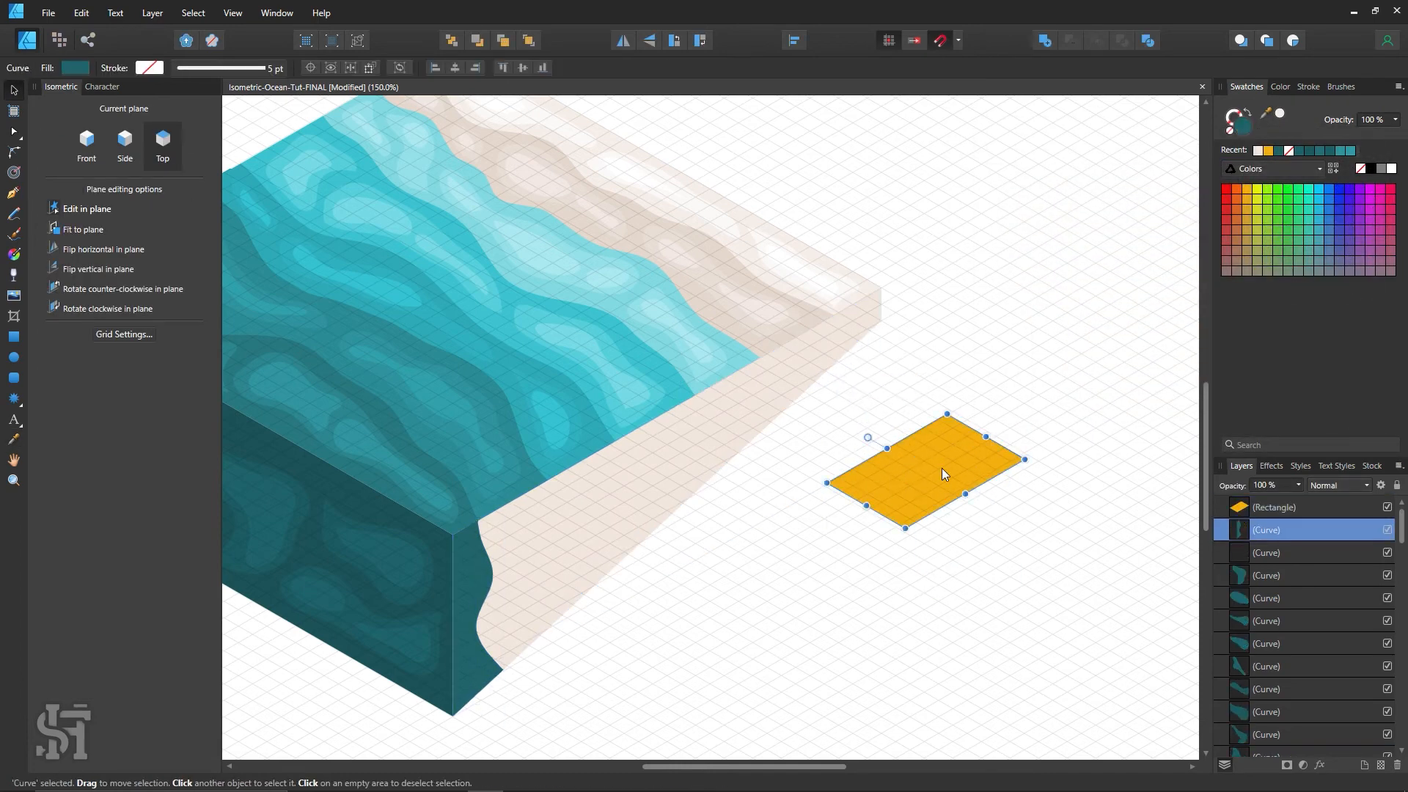
key(Delete)
click(938, 380)
Sketch a closed wavy freehand shape in the Front plane across the side face, starting where the two sand bands meet its edge.
key(z)
drag(816, 323, 916, 370)
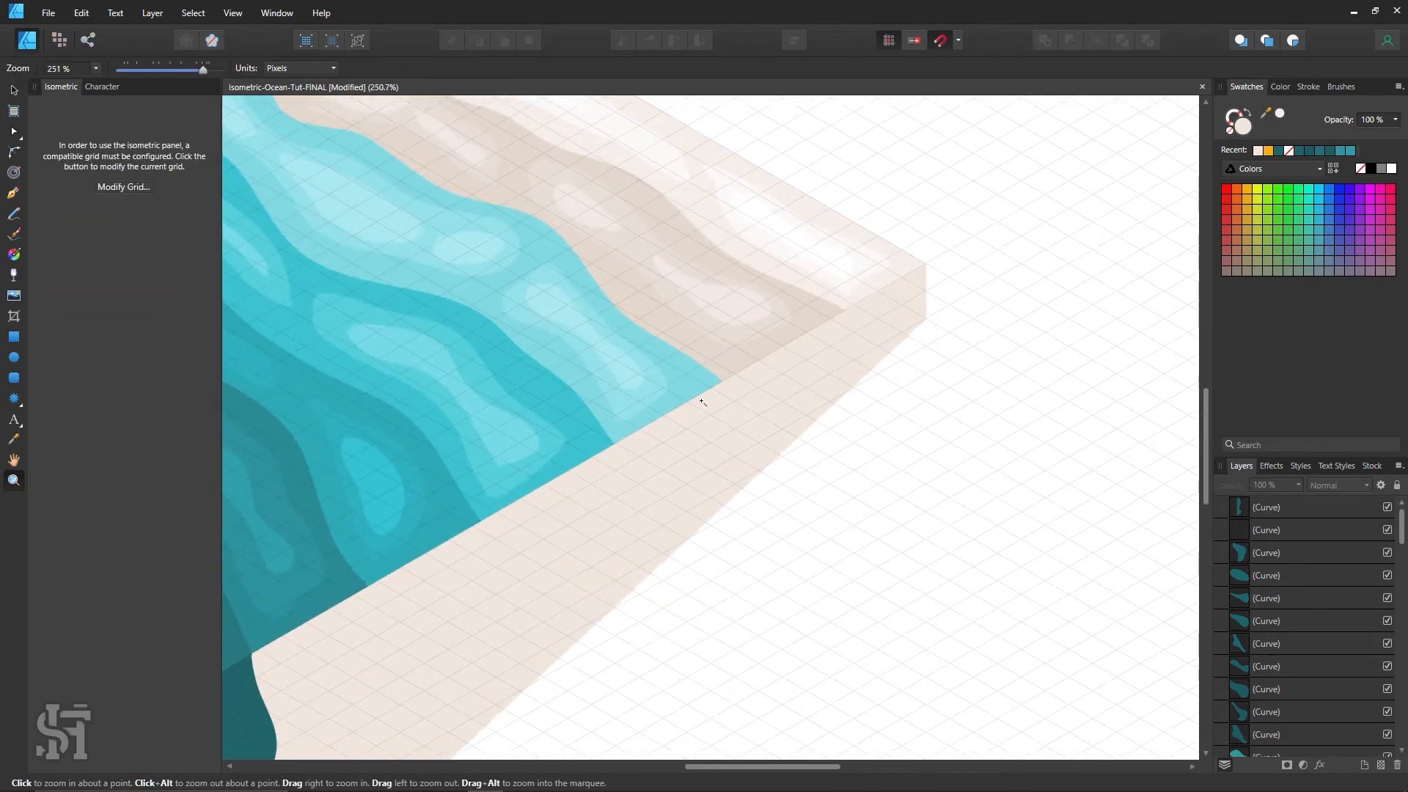
click(15, 213)
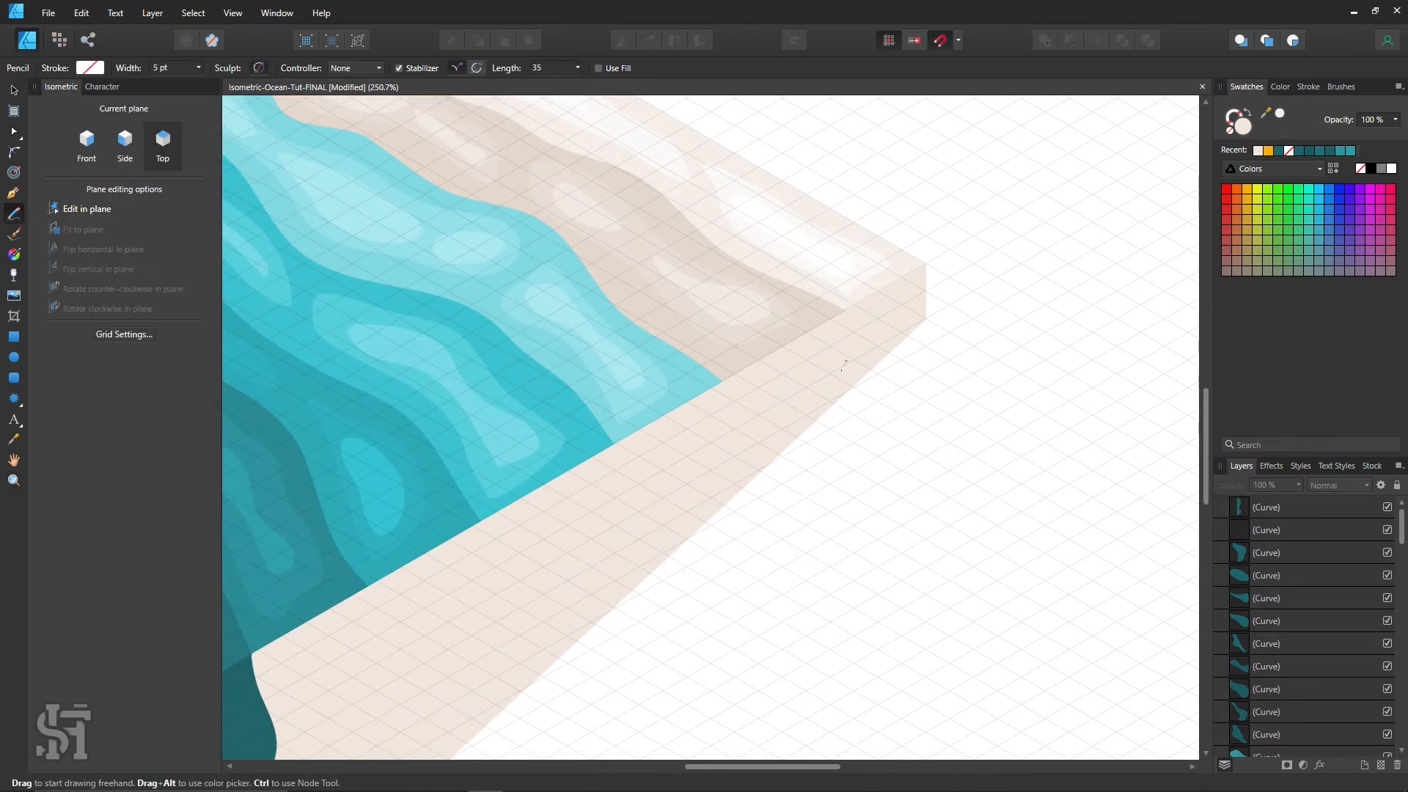
click(87, 143)
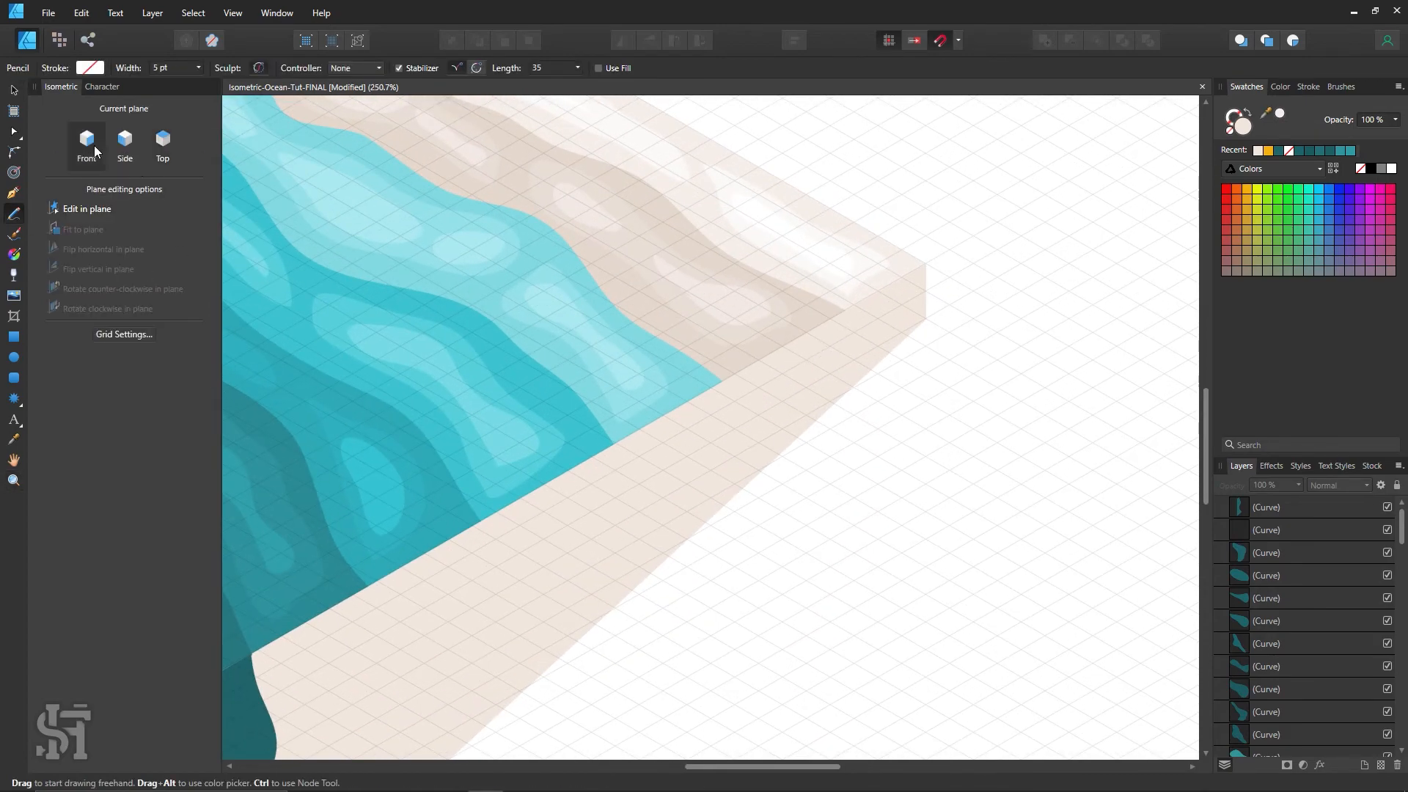
scroll(734, 315, down, 1)
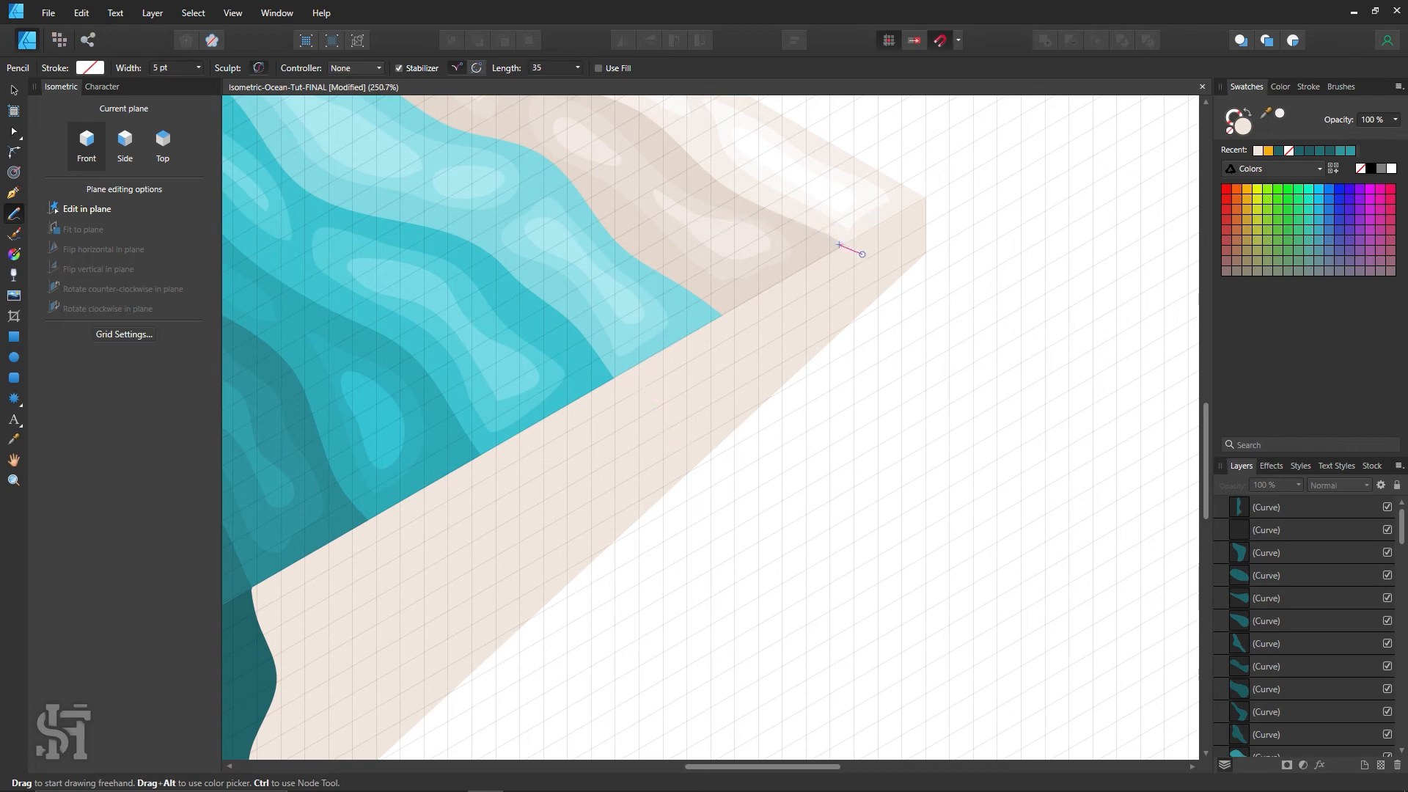
drag(839, 244, 843, 246)
click(13, 132)
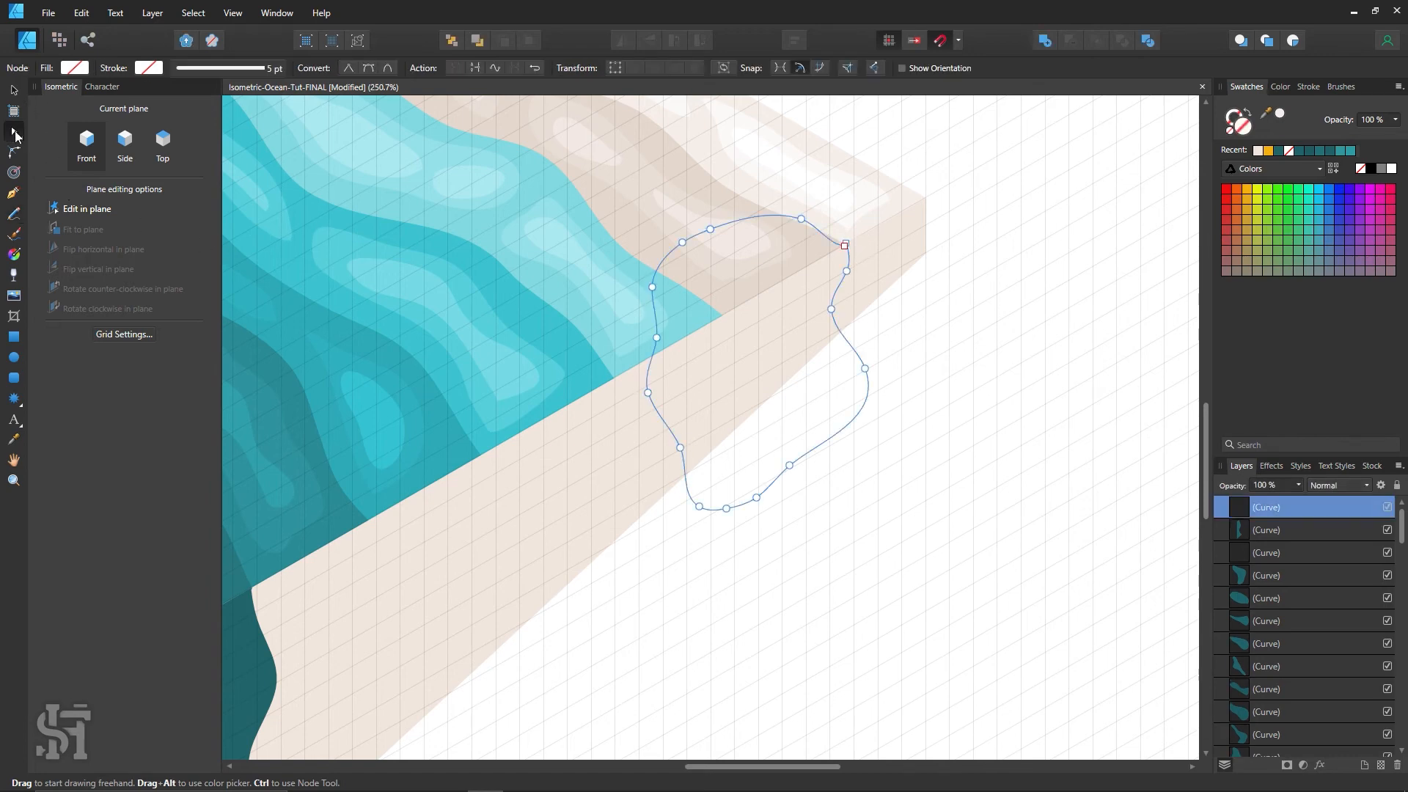
Fill the wavy shape across the side face with the darker sand color sampled from the top surface, then darken it slightly.
click(846, 244)
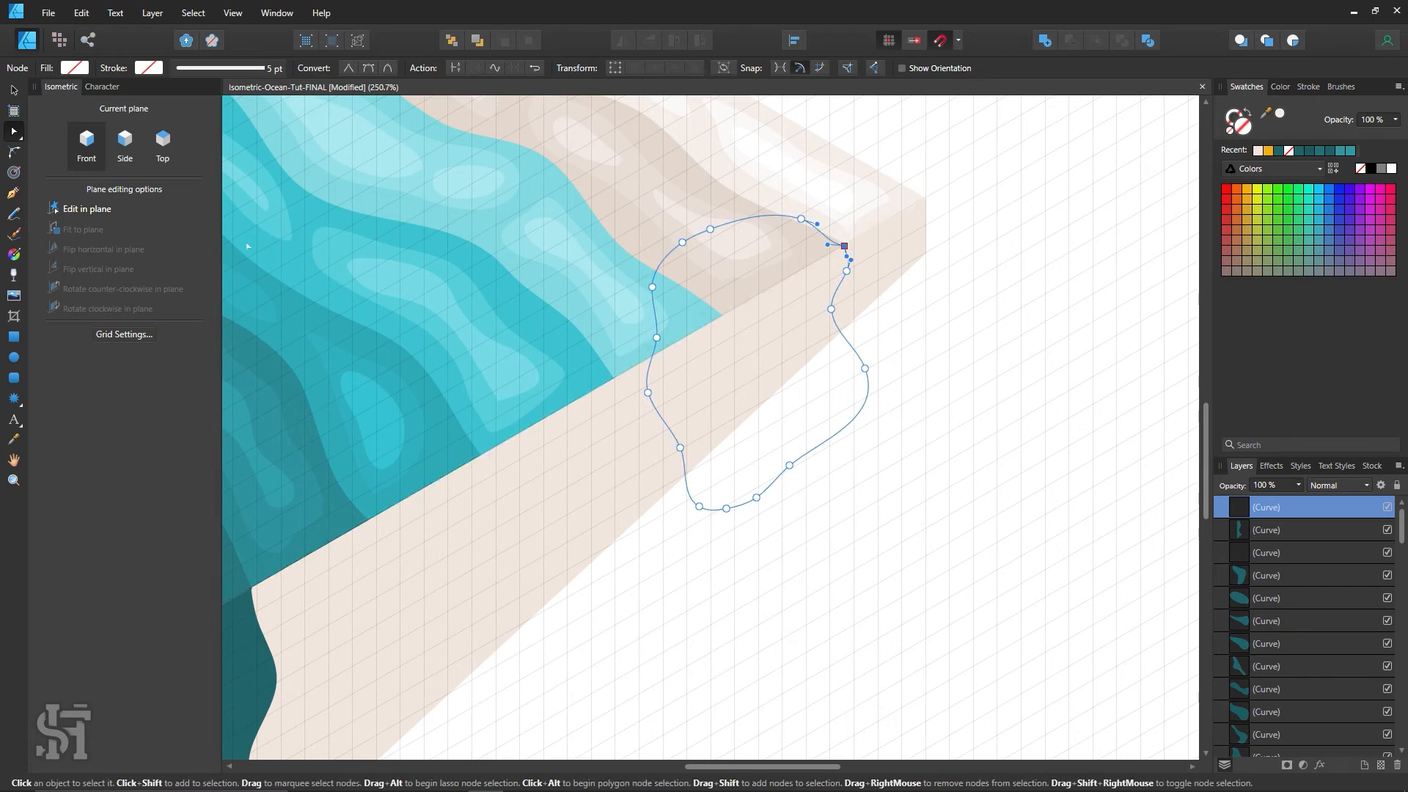
key(i)
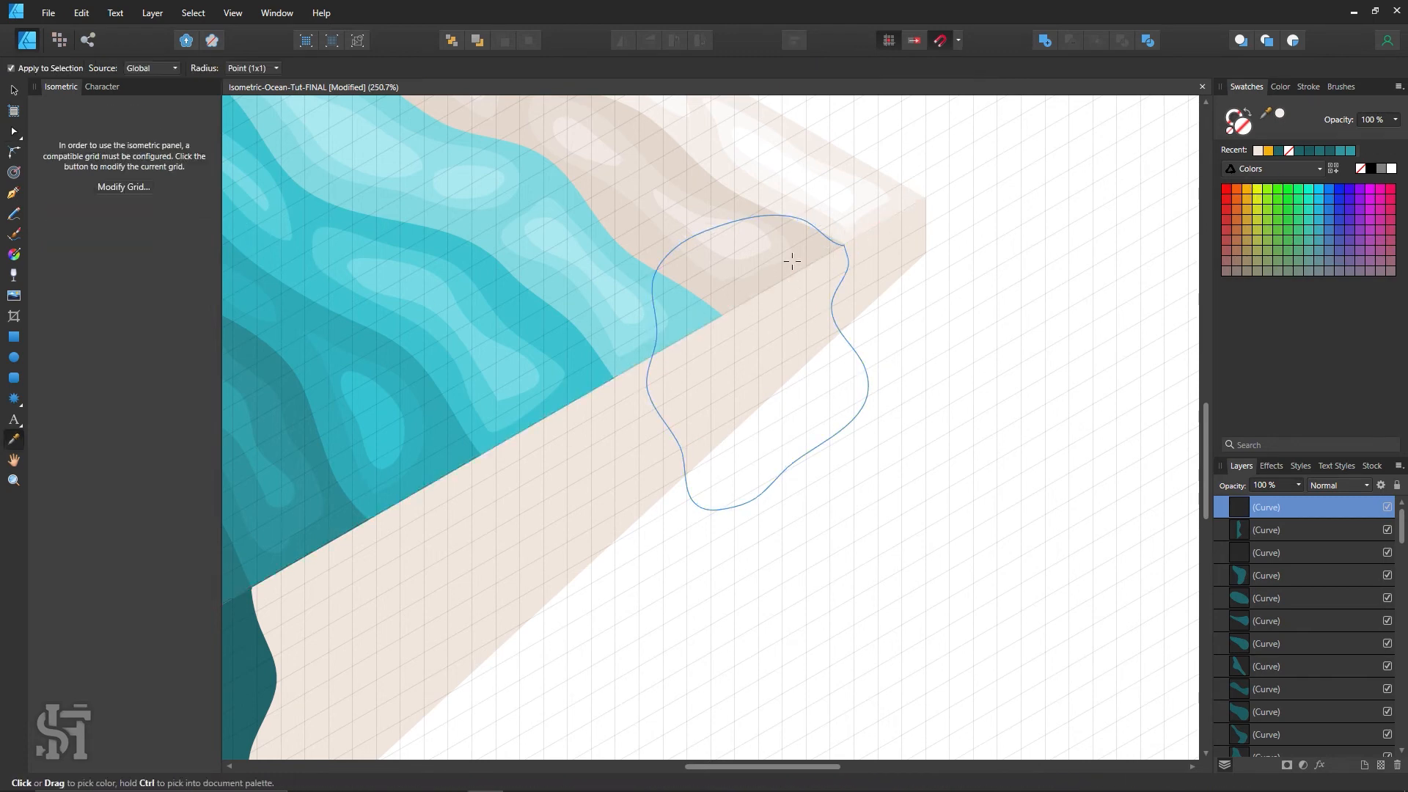
click(794, 261)
double_click(1244, 126)
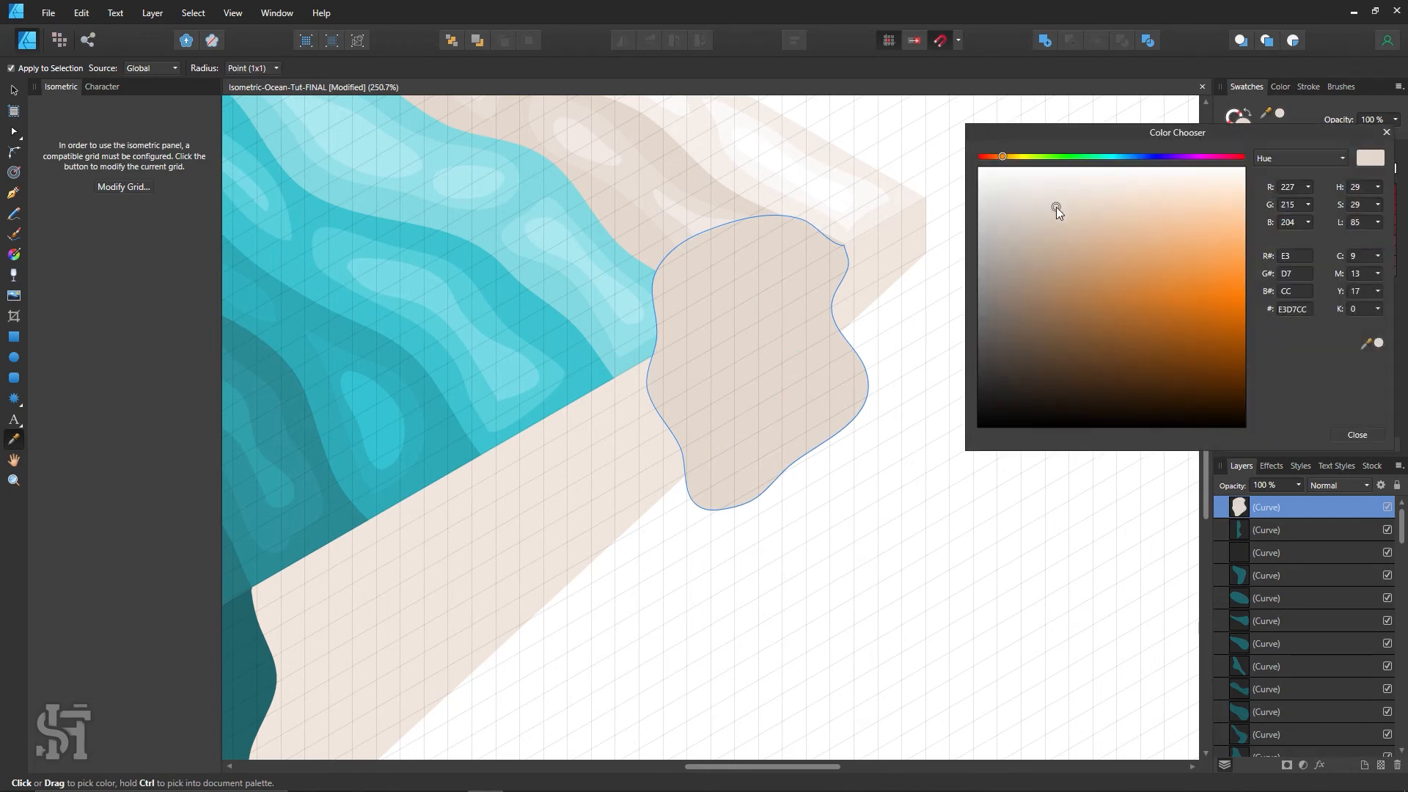
click(1356, 434)
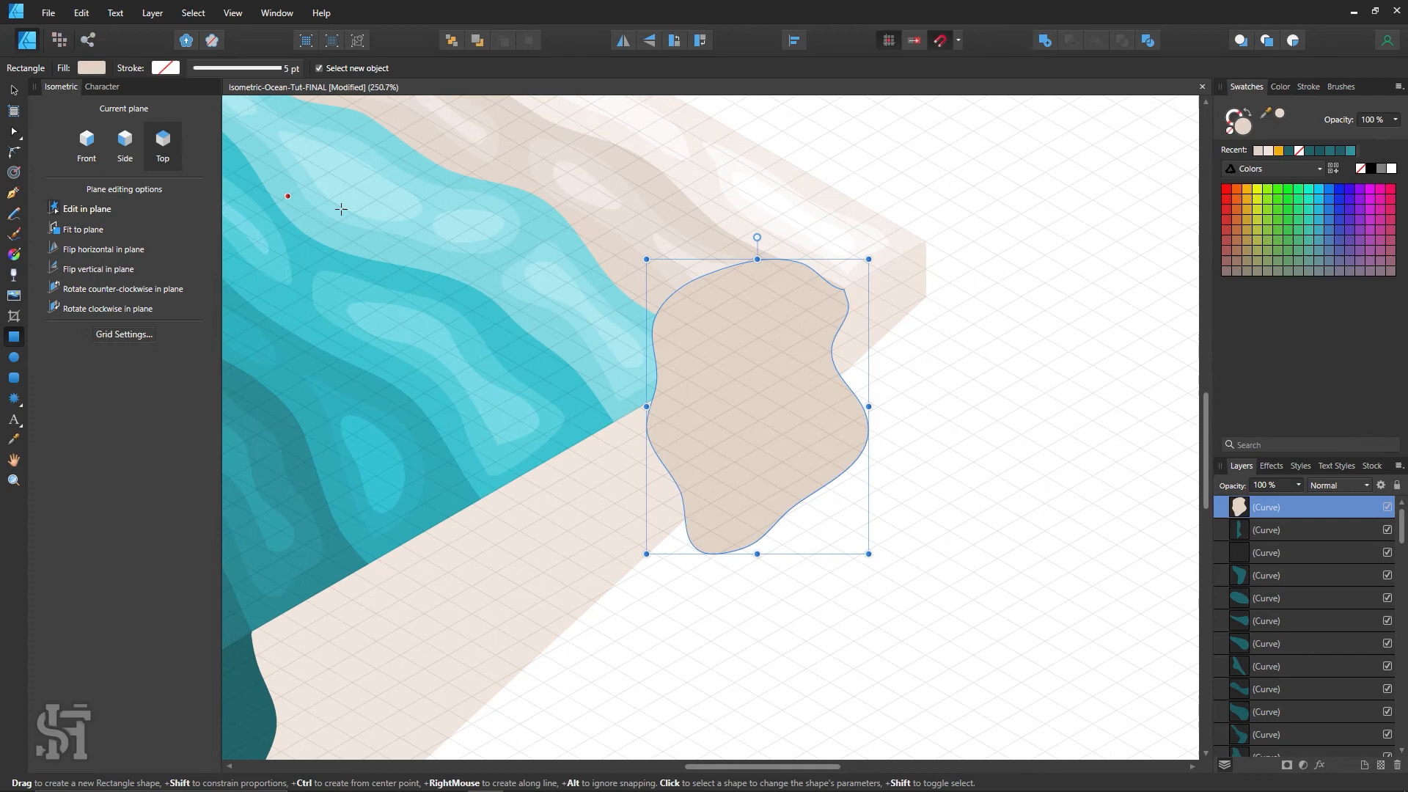
Draw a Top-plane rectangle along the block's upper front edge and subtract it from the sand-colored wavy shape.
drag(316, 424, 926, 242)
click(14, 92)
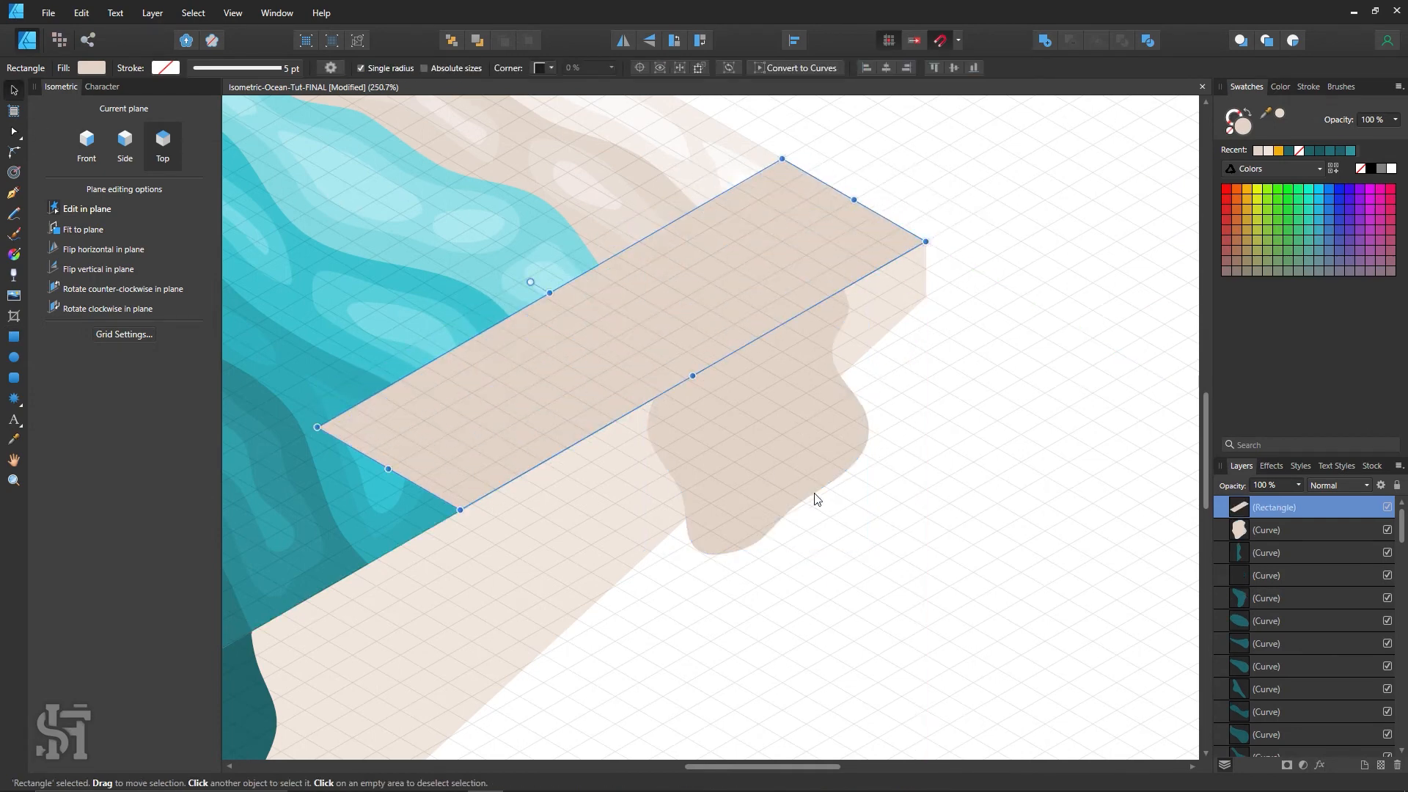
shift+click(812, 495)
click(1111, 42)
click(952, 412)
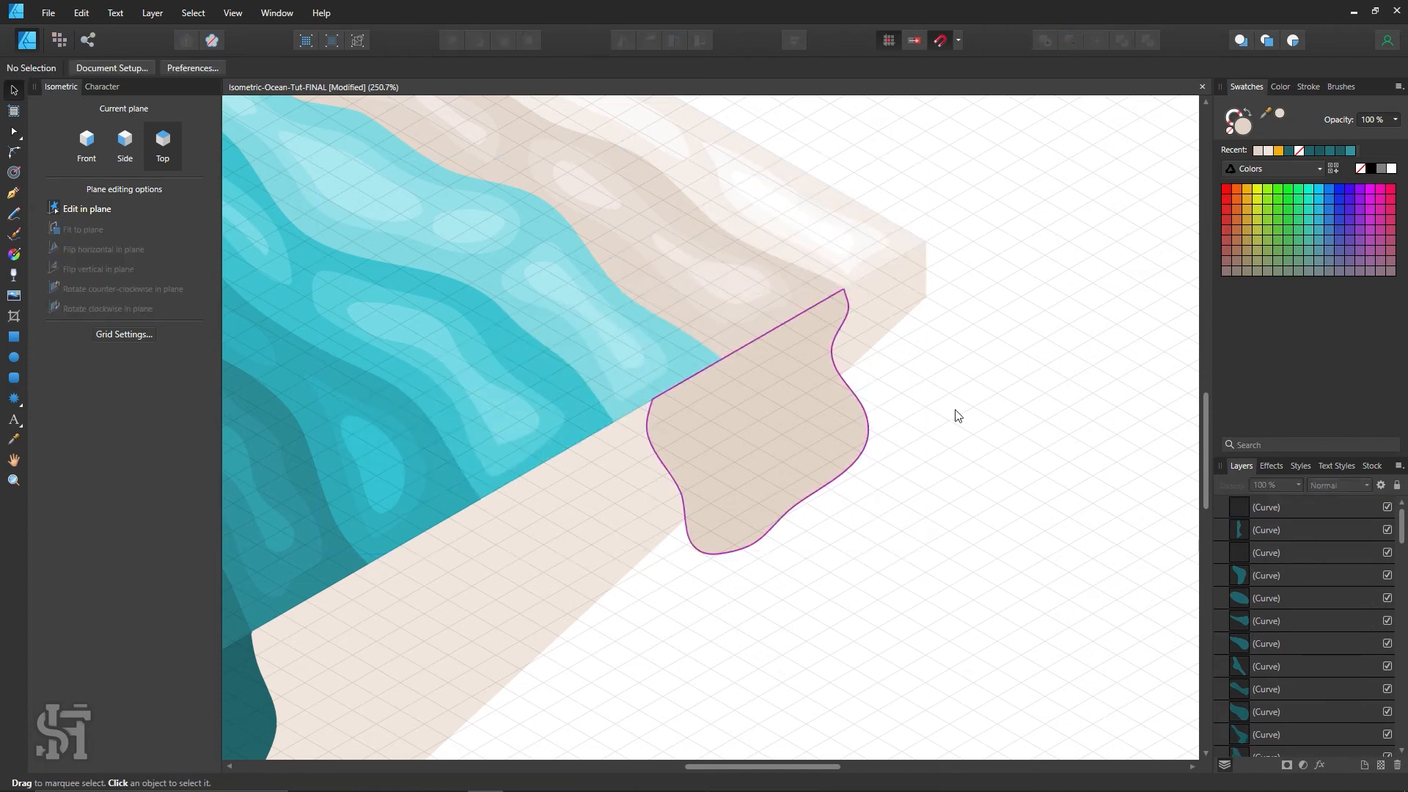
Divide the light sand side face with the wavy shape and delete the leftover piece outside the block.
scroll(664, 505, down, 2)
click(608, 471)
shift+click(735, 418)
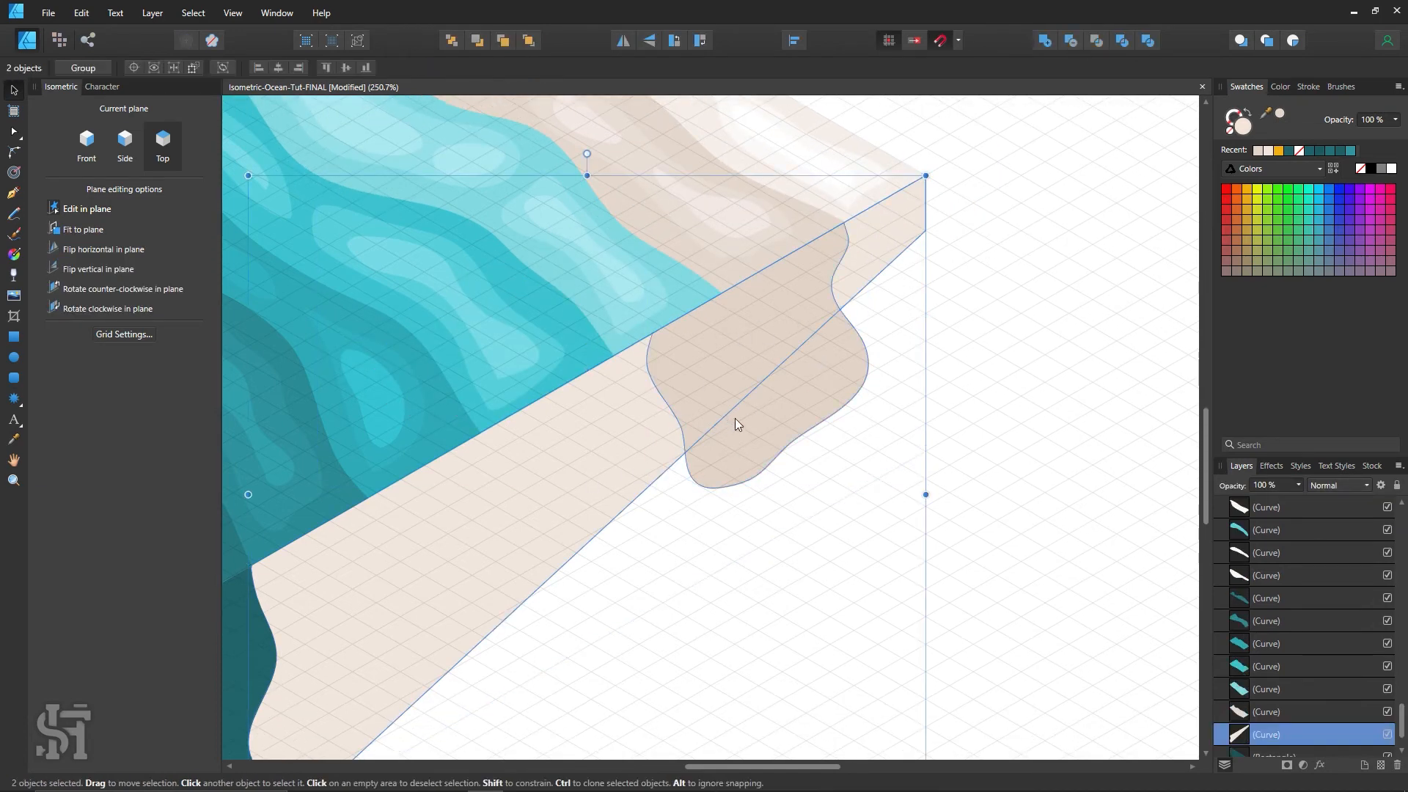
click(1148, 40)
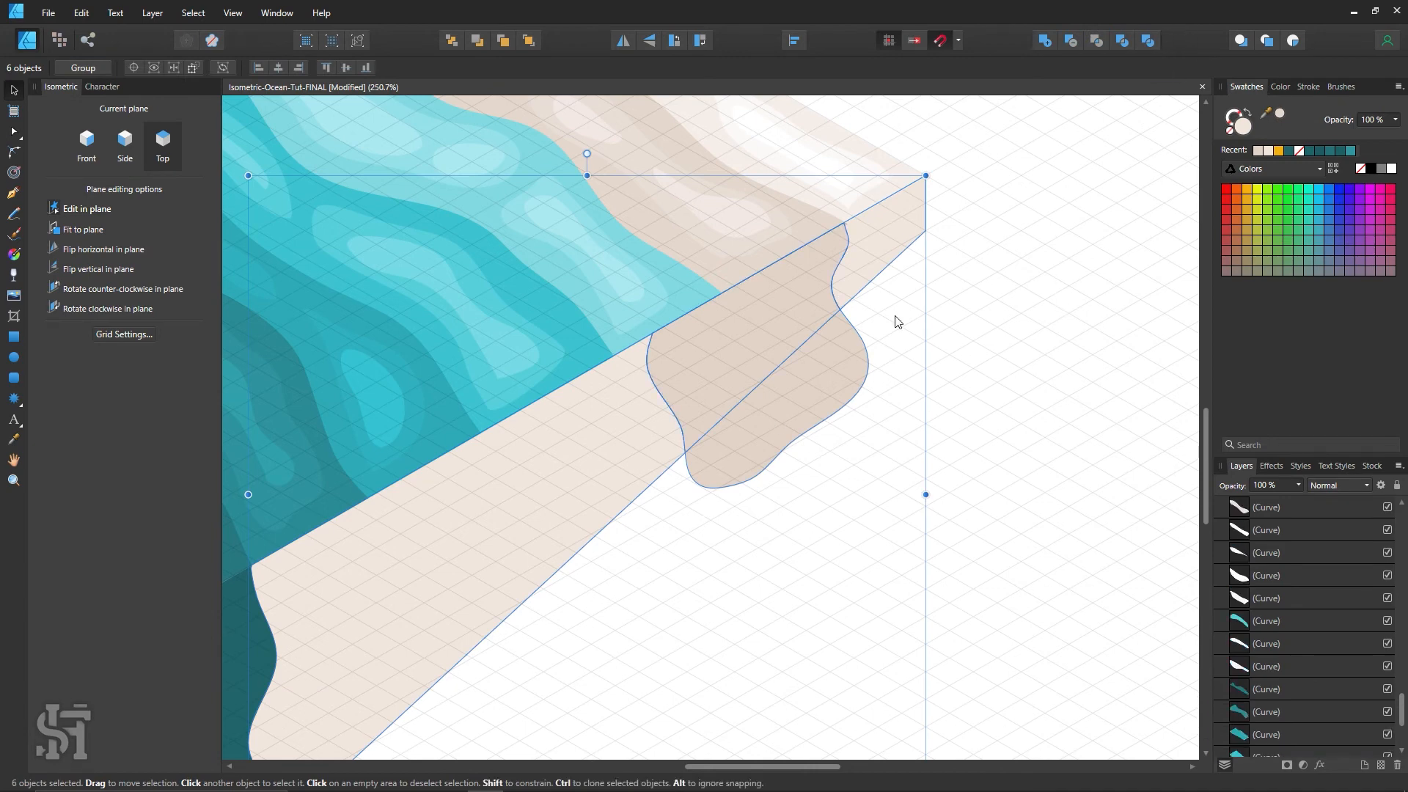
click(783, 409)
key(Delete)
click(850, 400)
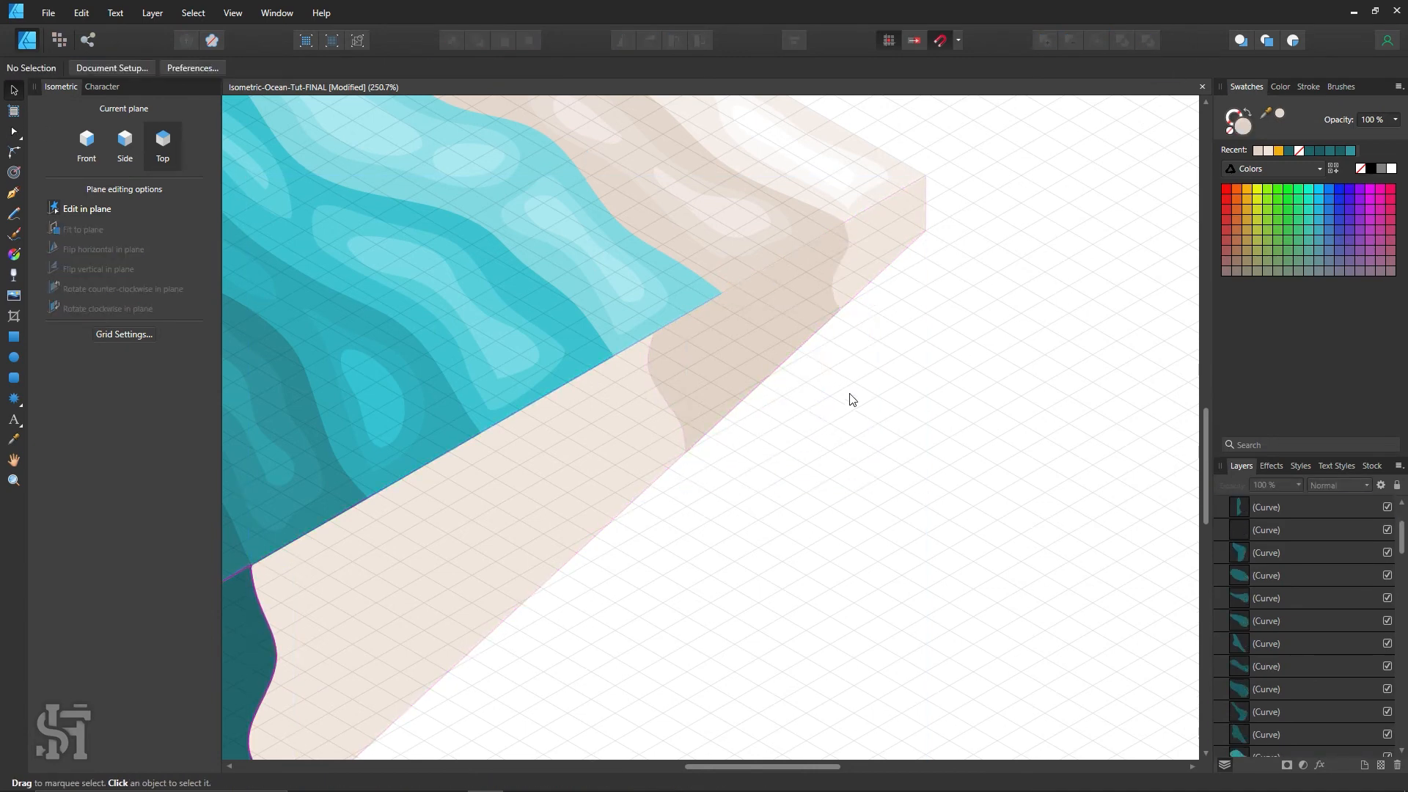
Reshape the darker side band's upper corner nodes so it meets the junction of the two top sand bands.
scroll(868, 281, up, 2)
key(z)
drag(868, 281, 931, 355)
drag(789, 301, 813, 382)
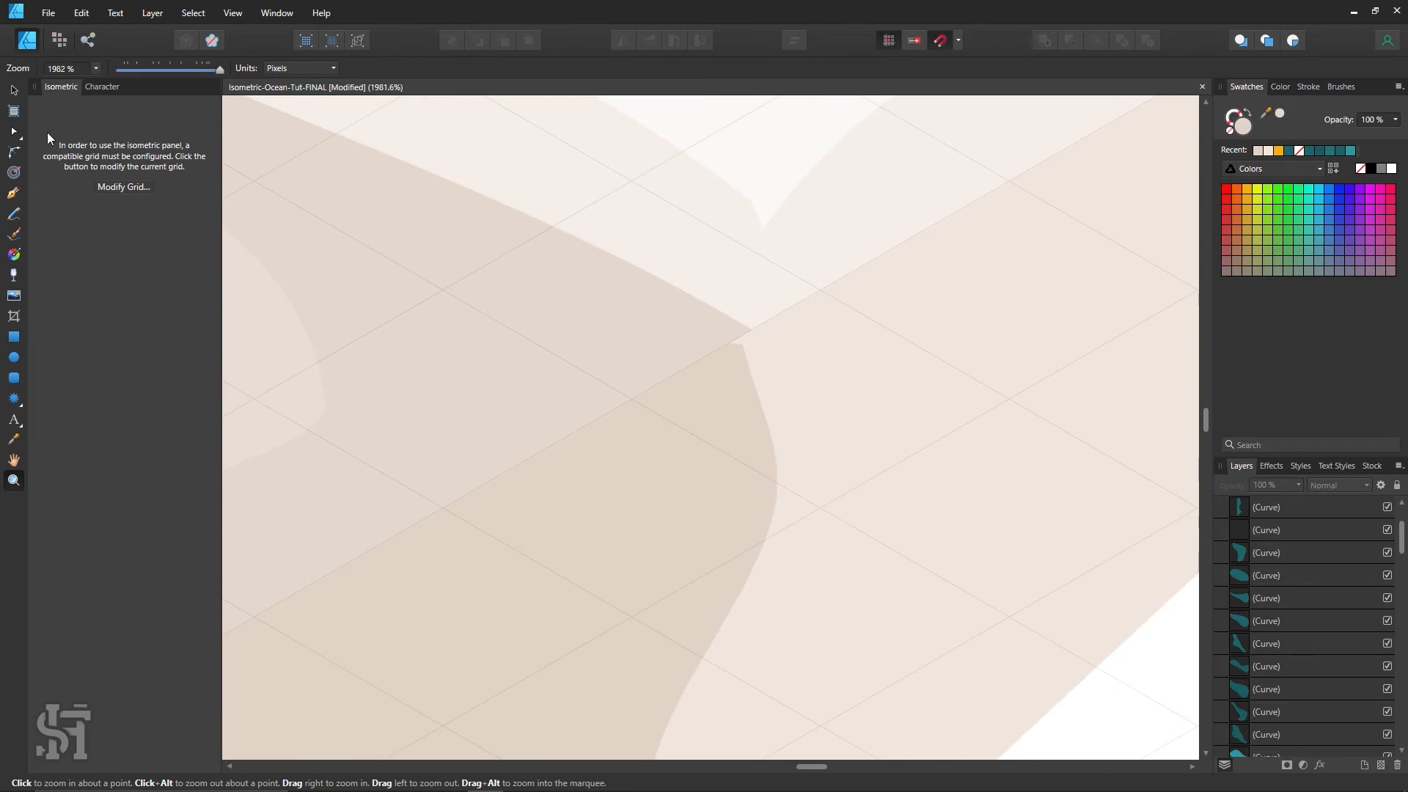
click(14, 132)
click(740, 340)
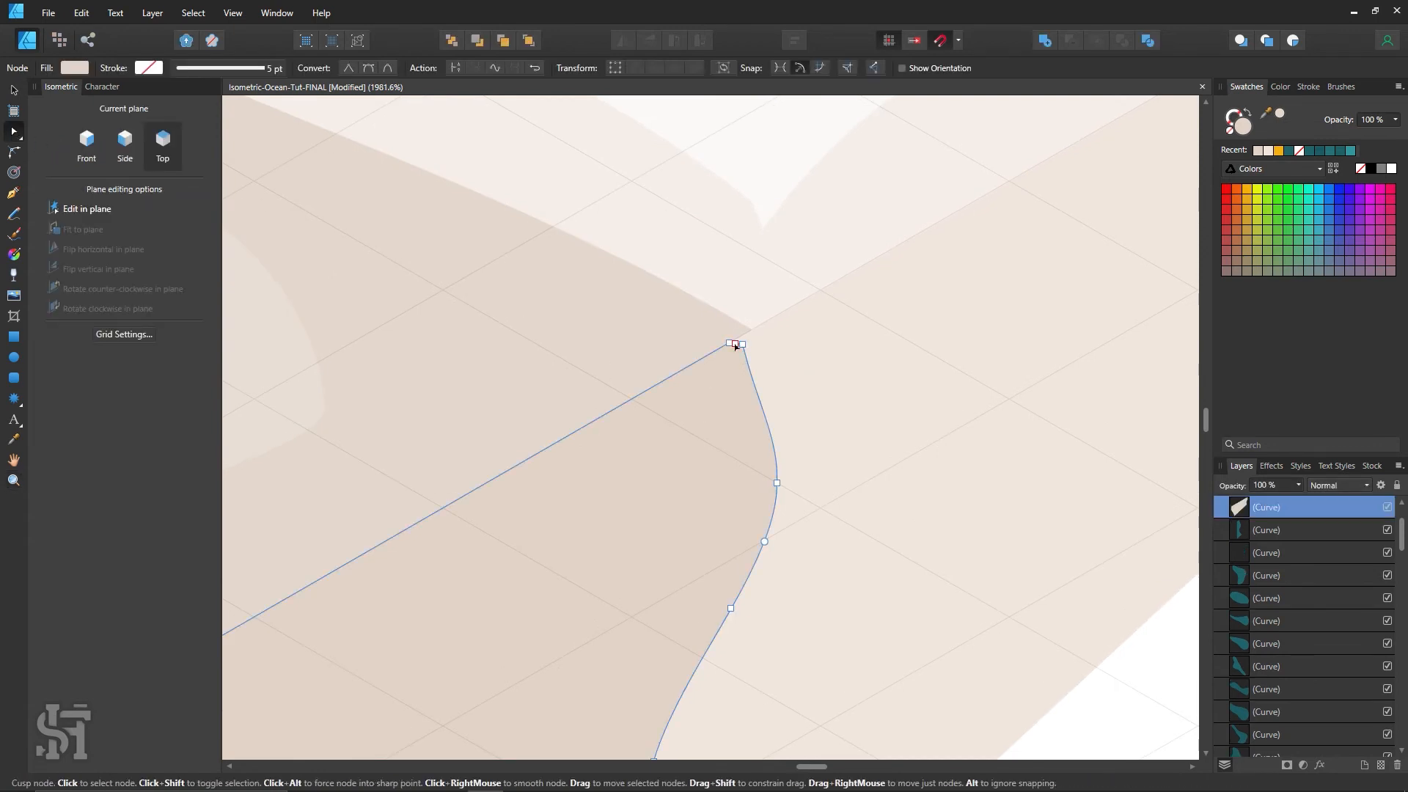
drag(752, 334, 775, 366)
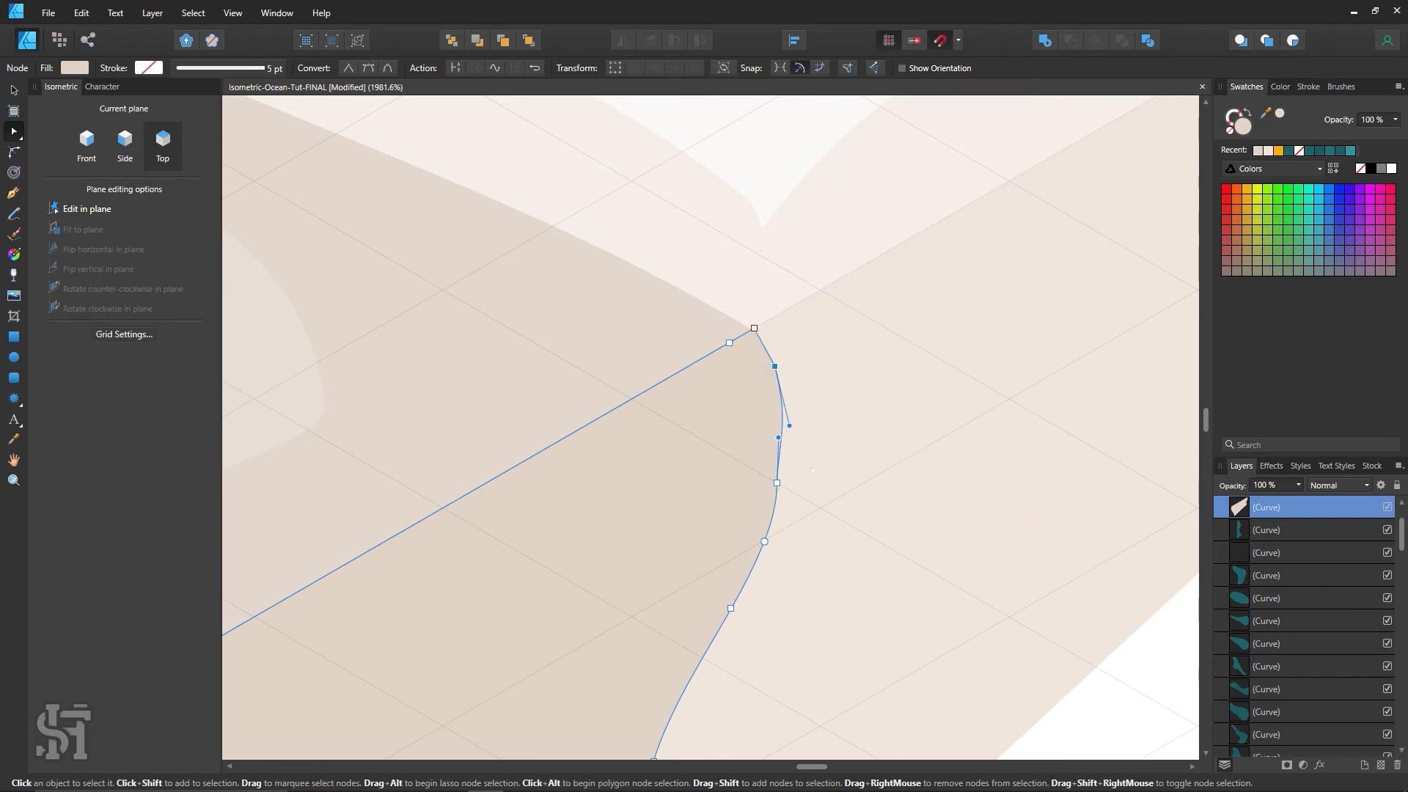
drag(789, 426, 783, 415)
alt+click(788, 414)
click(1134, 703)
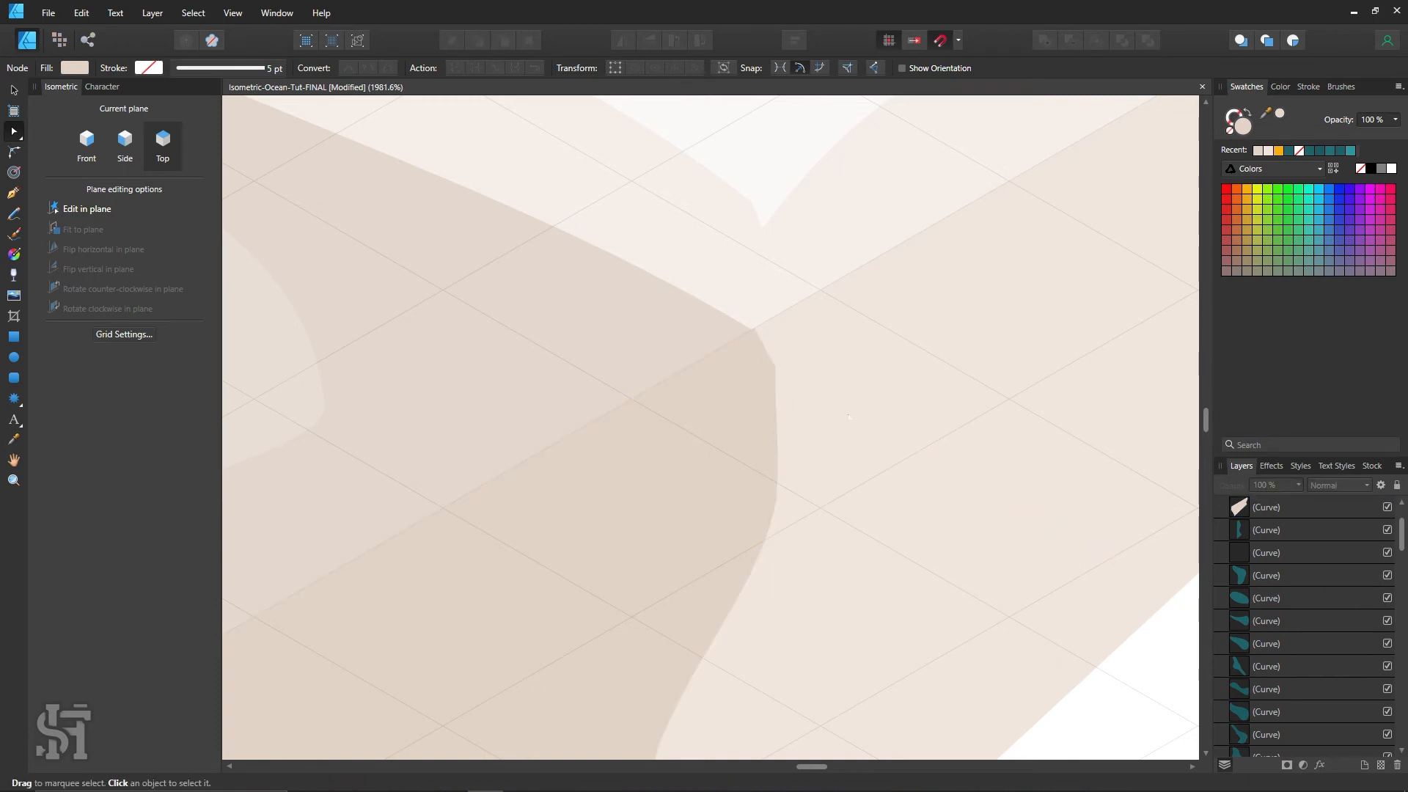
Move the darker sand side shape's top corner node onto the point where the block's faces meet, with snapping turned off.
click(742, 381)
key(z)
drag(765, 292, 1136, 587)
click(19, 132)
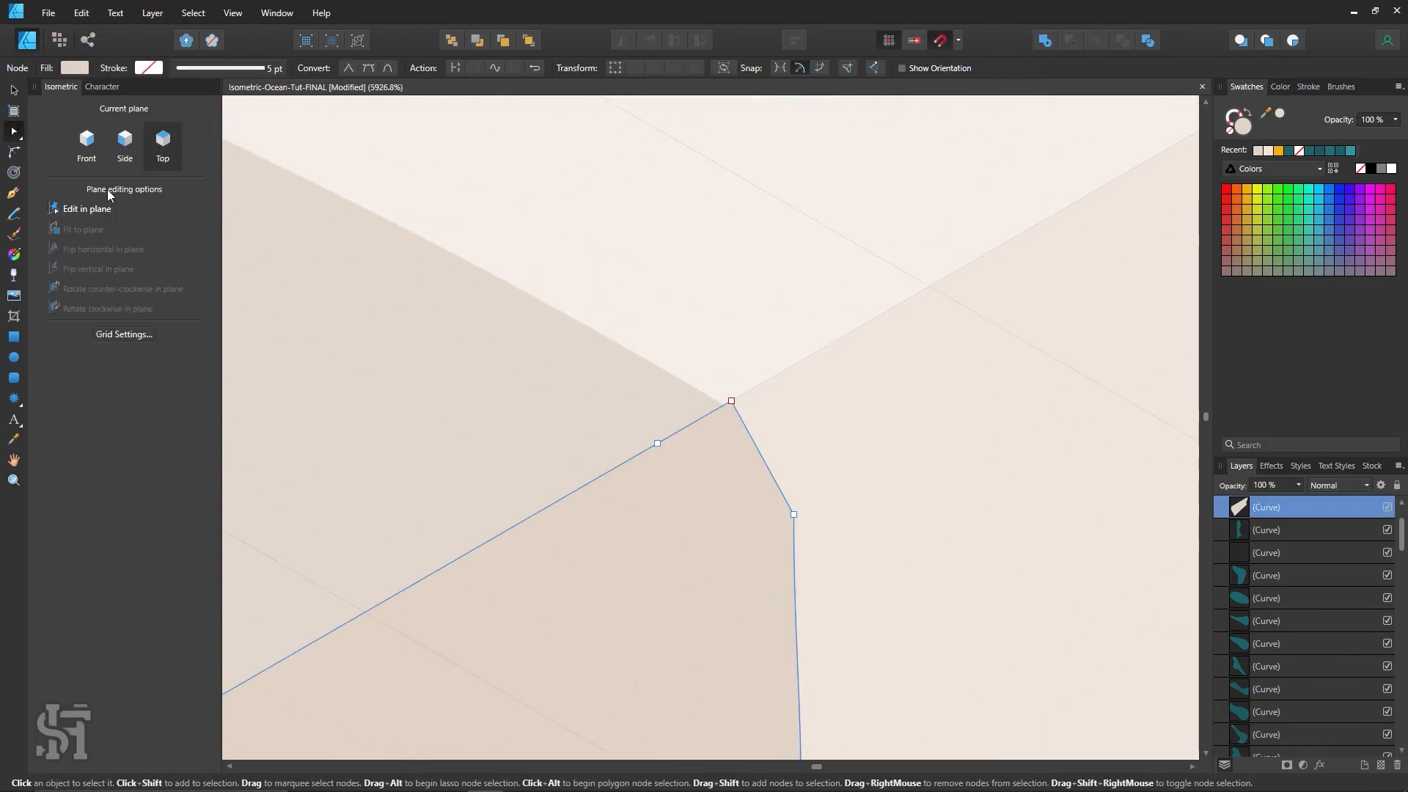
drag(731, 401, 724, 410)
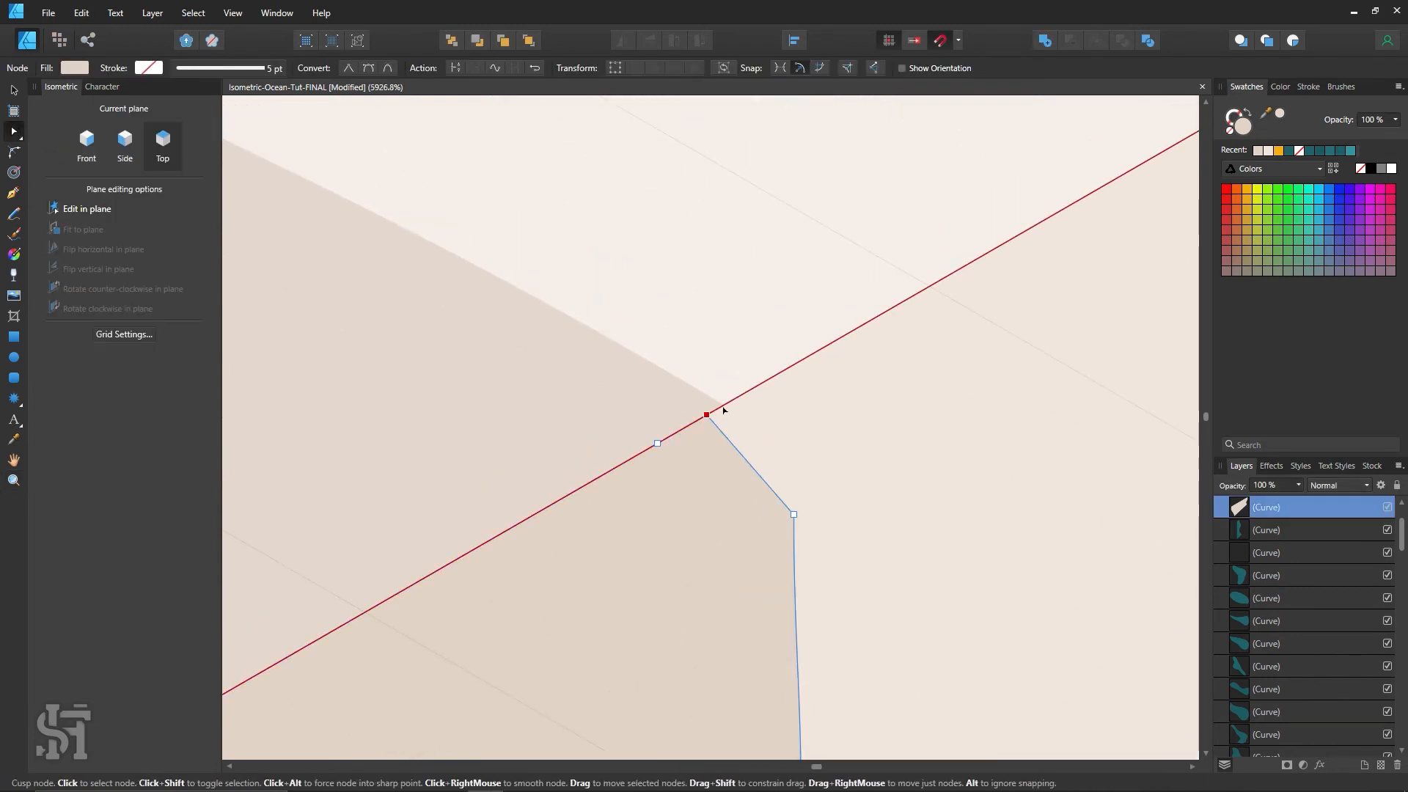
click(887, 40)
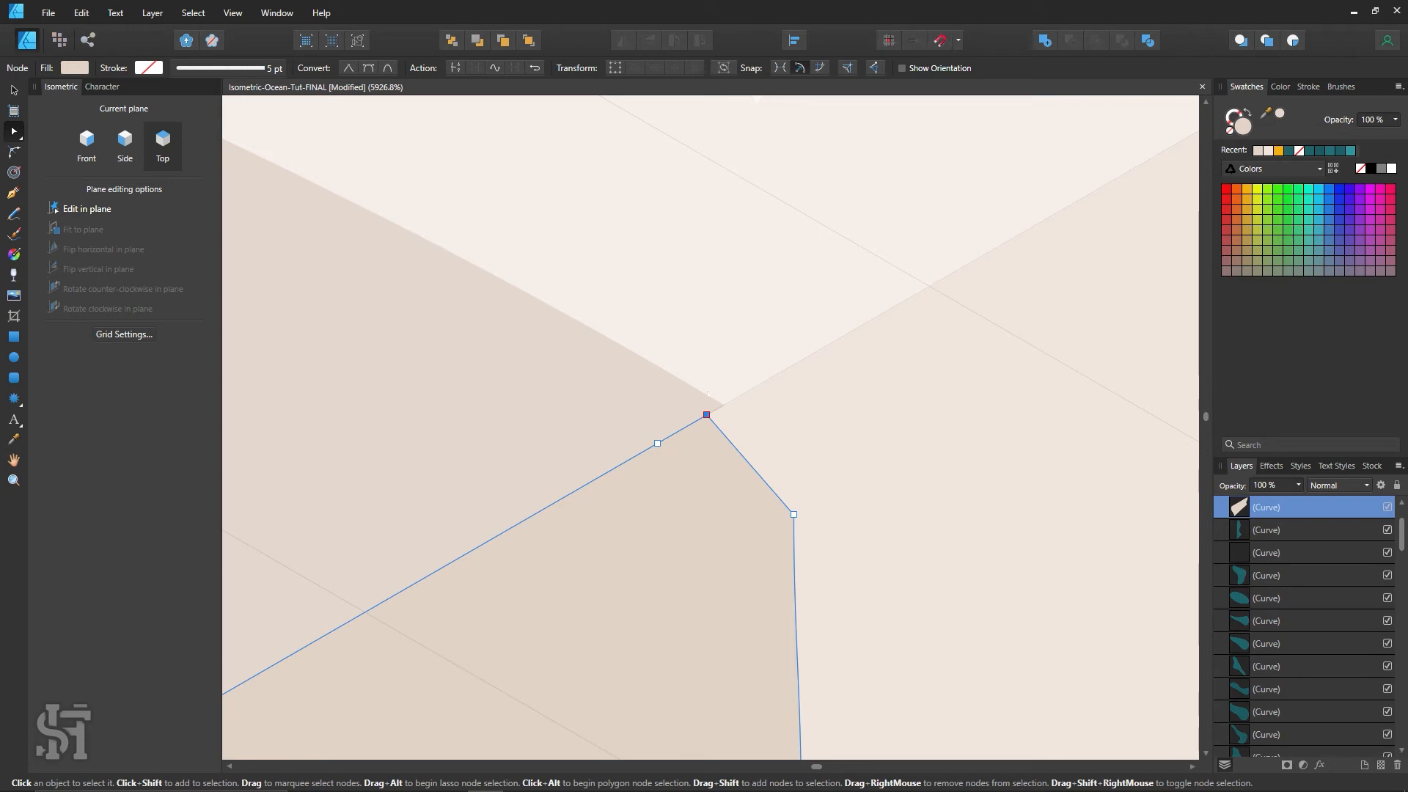
drag(707, 415, 726, 407)
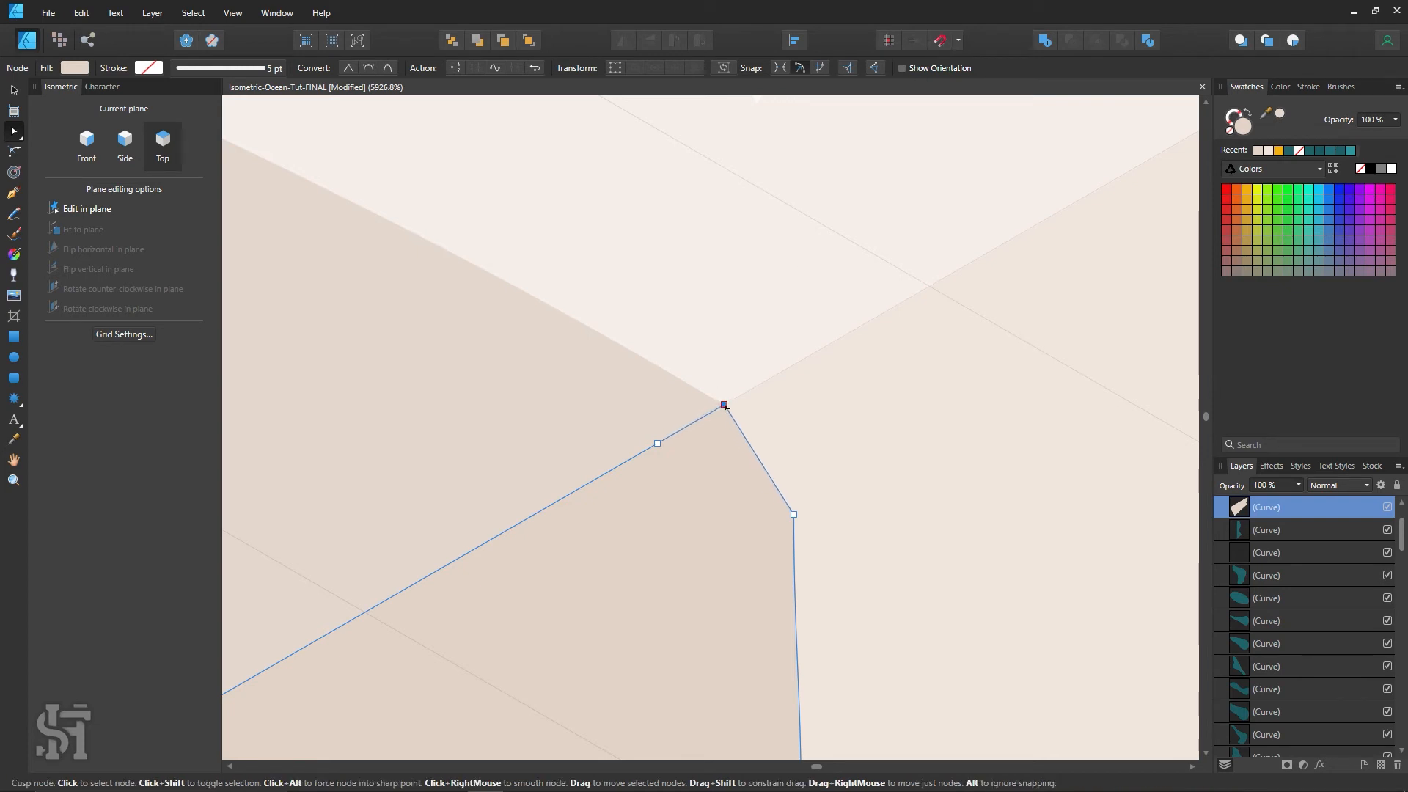
Bend the segment below the darker sand shape's second corner node outward into a smooth curve.
click(794, 514)
scroll(797, 522, down, 2)
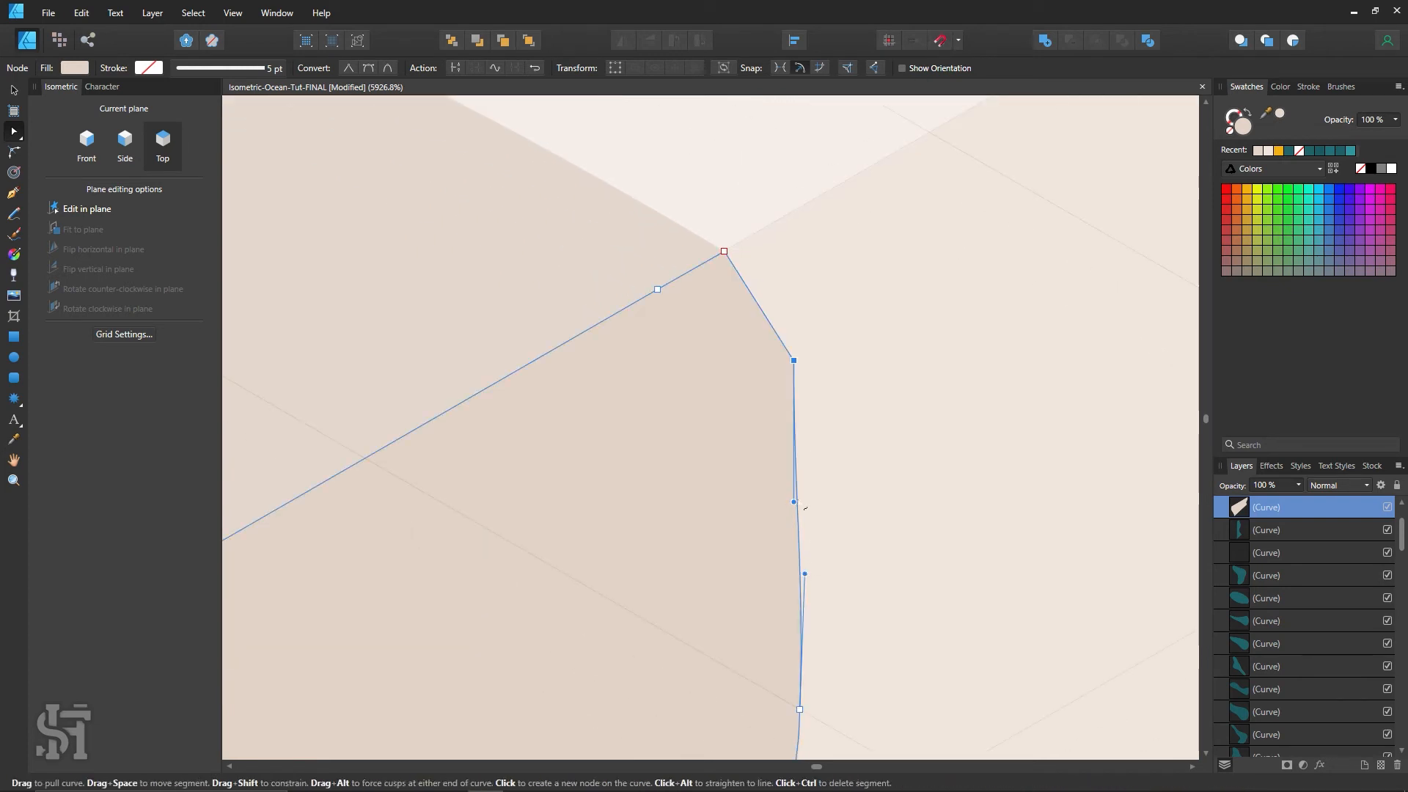
drag(805, 508, 831, 448)
Draw a closed freehand drip shape with the Pencil in the Front plane, starting at the light turquoise water's corner and extending past the block's lower edge.
key(z)
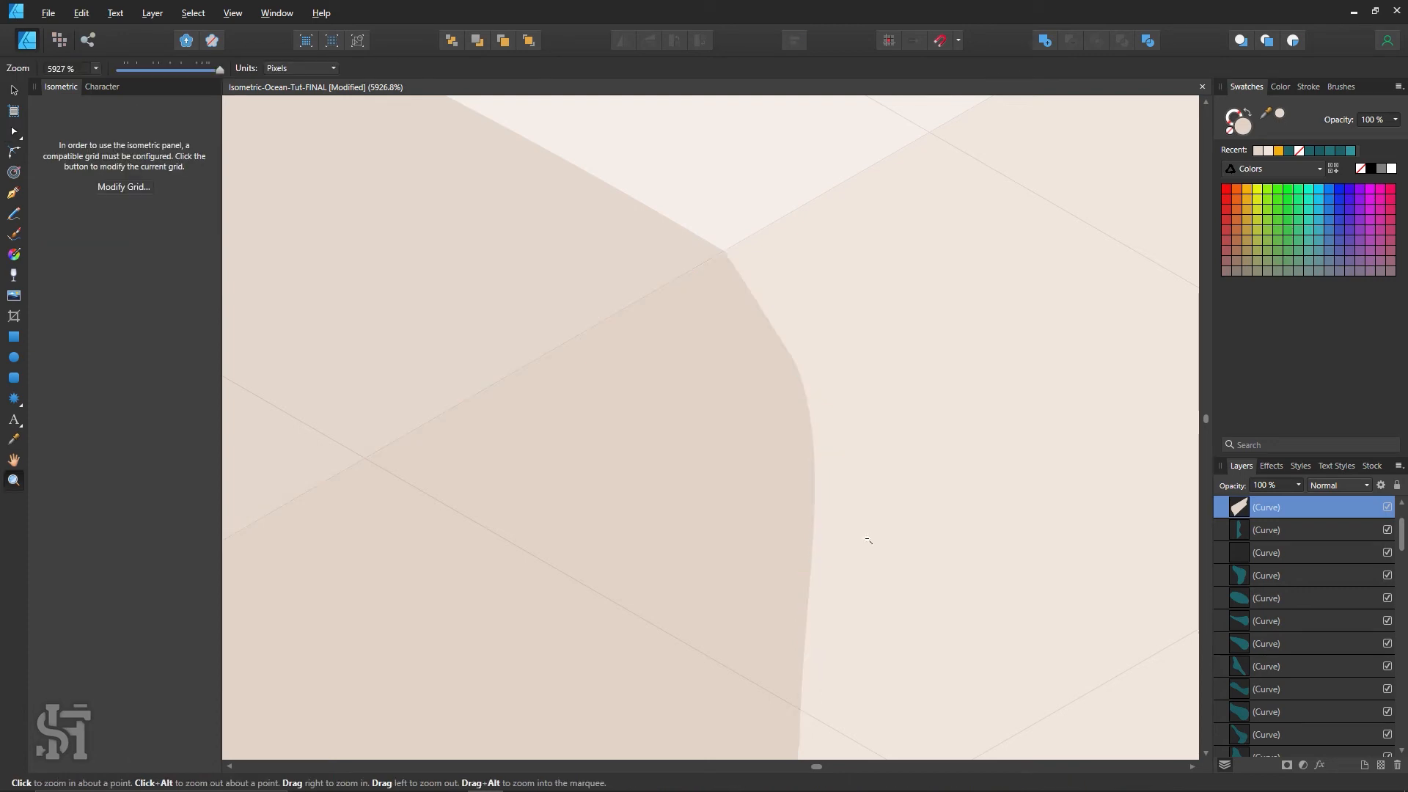
scroll(868, 541, down, 10)
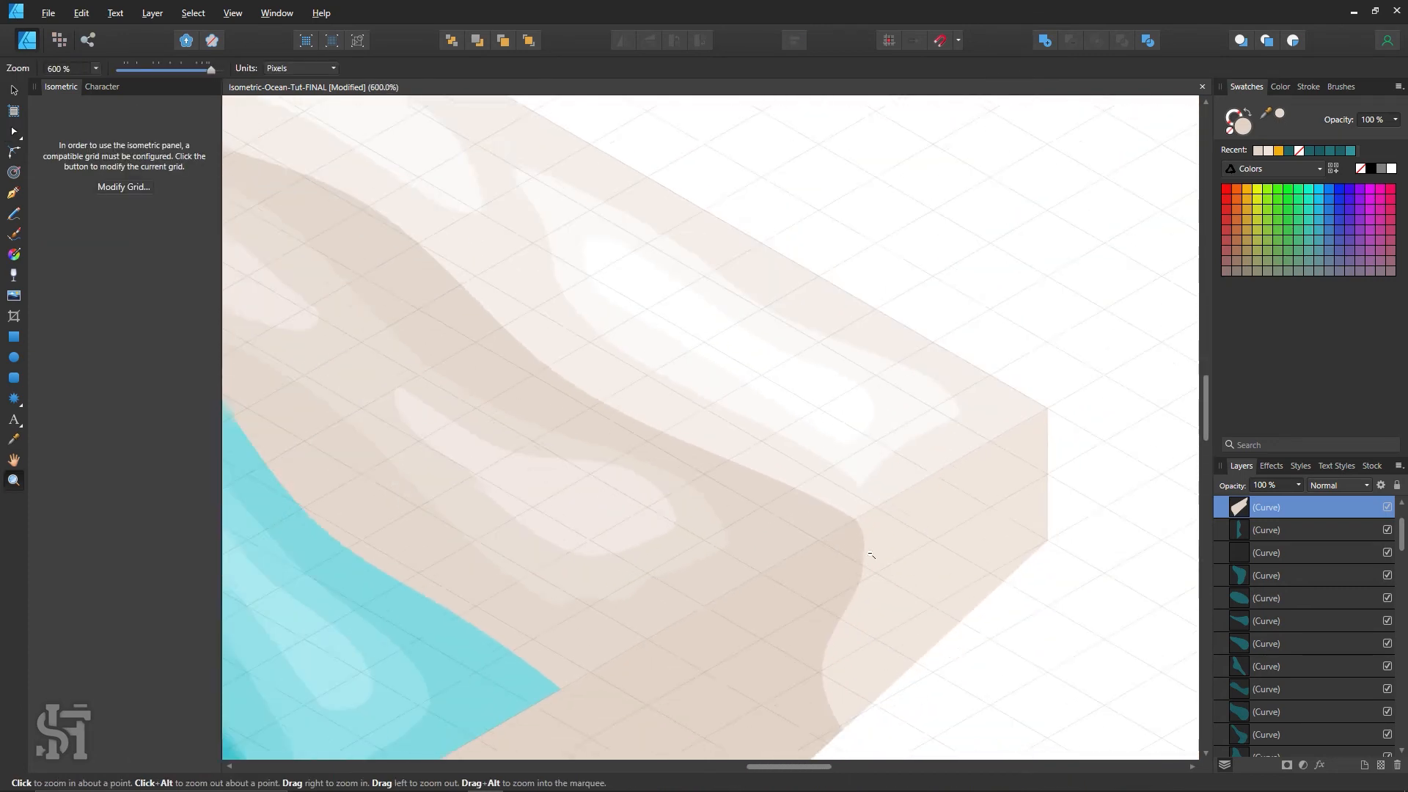
scroll(871, 555, down, 3)
scroll(832, 616, down, 5)
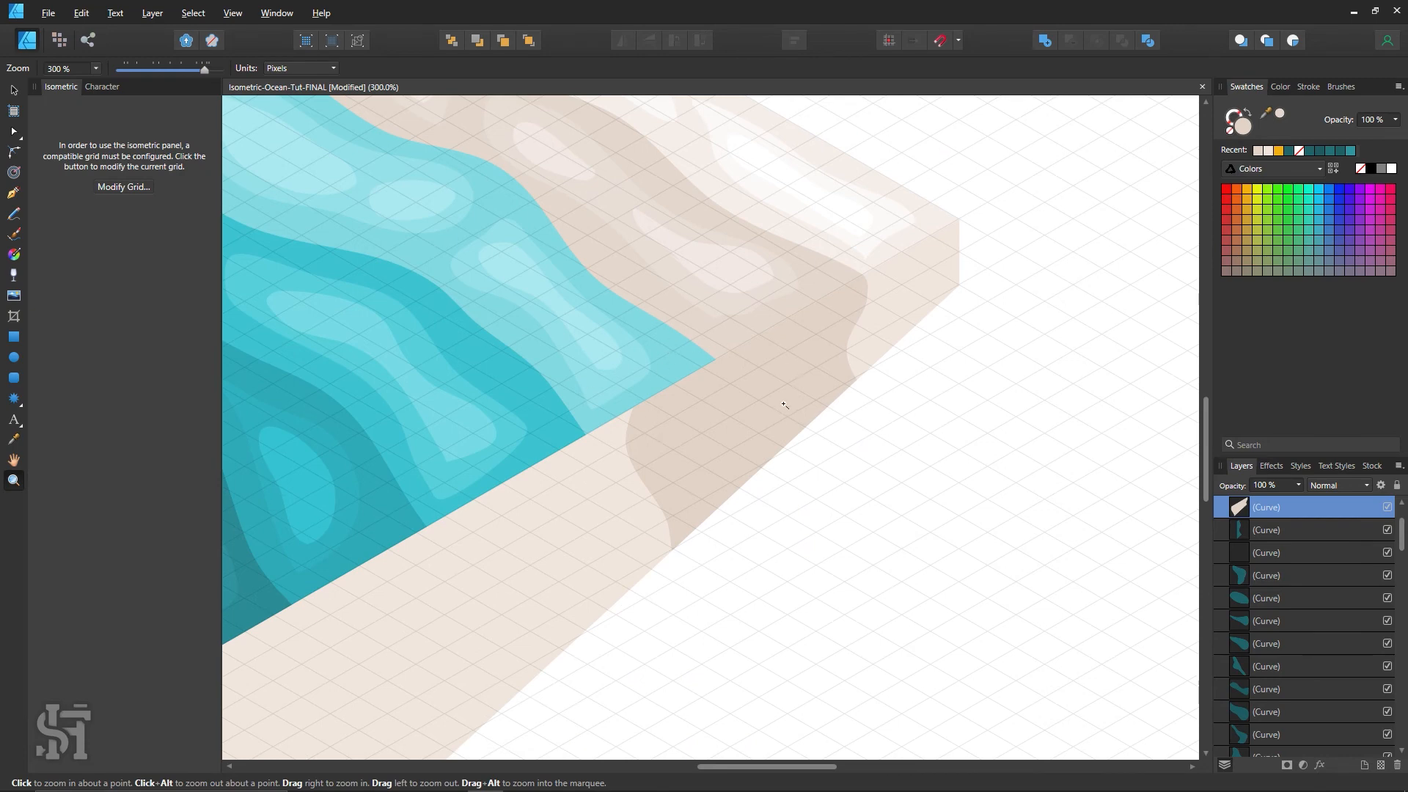
scroll(379, 405, up, 1)
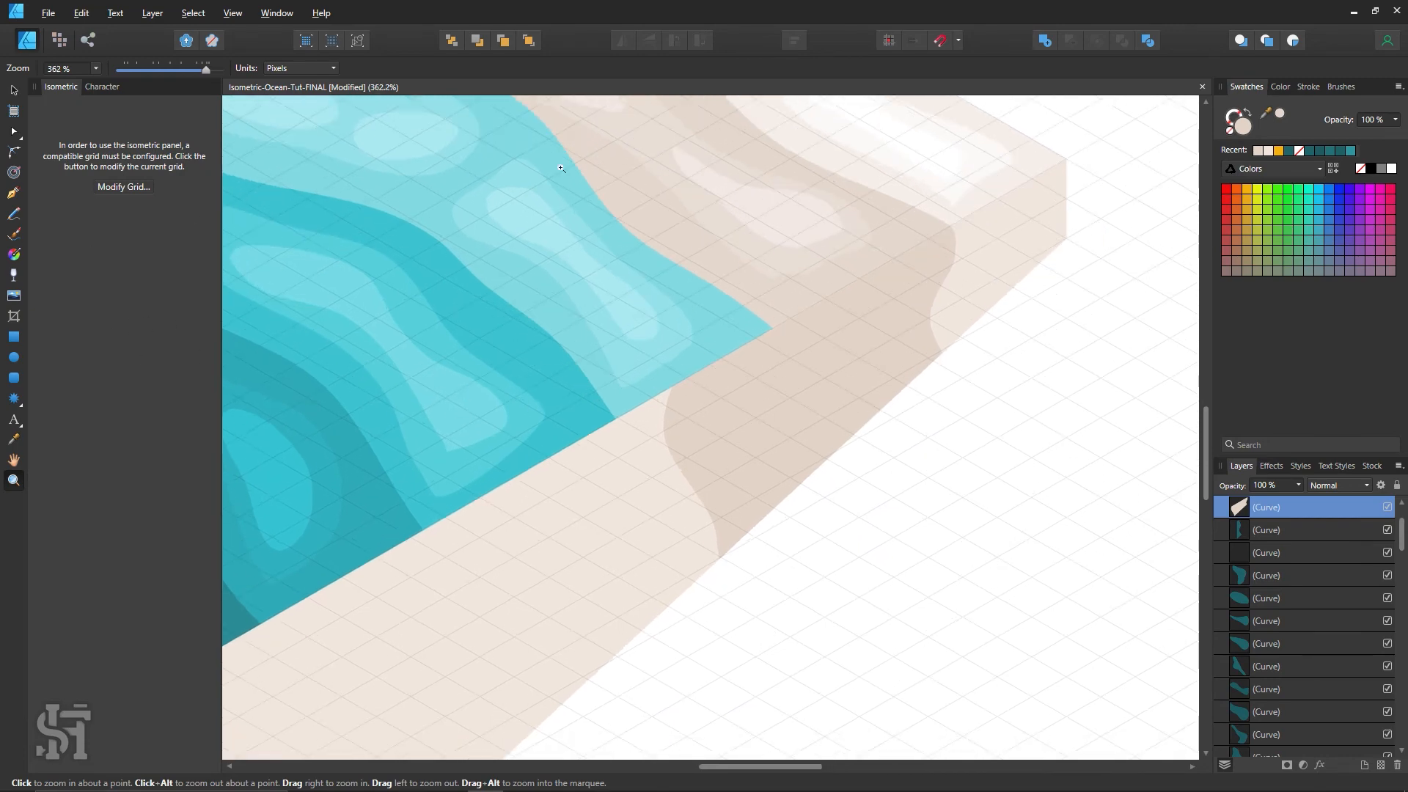
click(15, 213)
scroll(579, 404, down, 2)
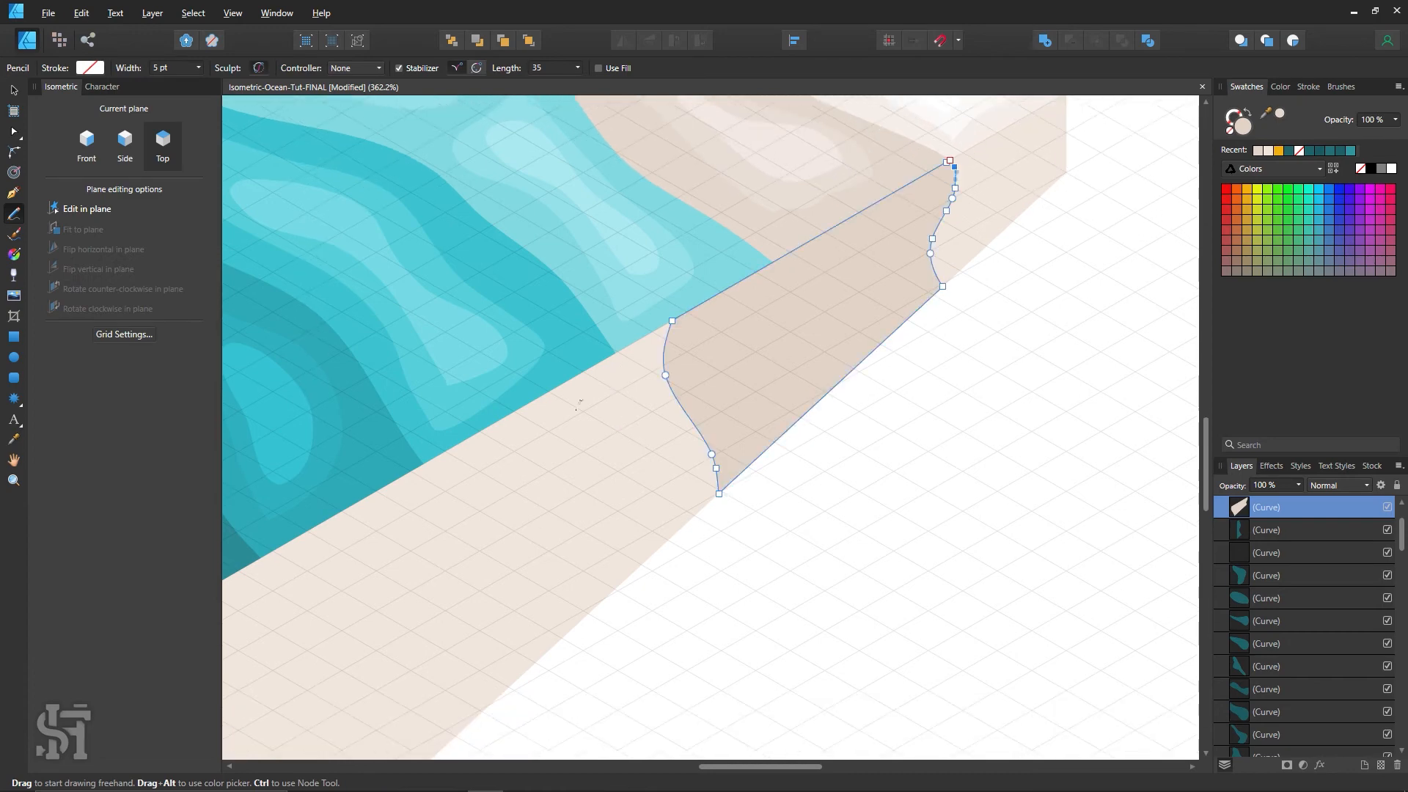
click(13, 89)
click(874, 510)
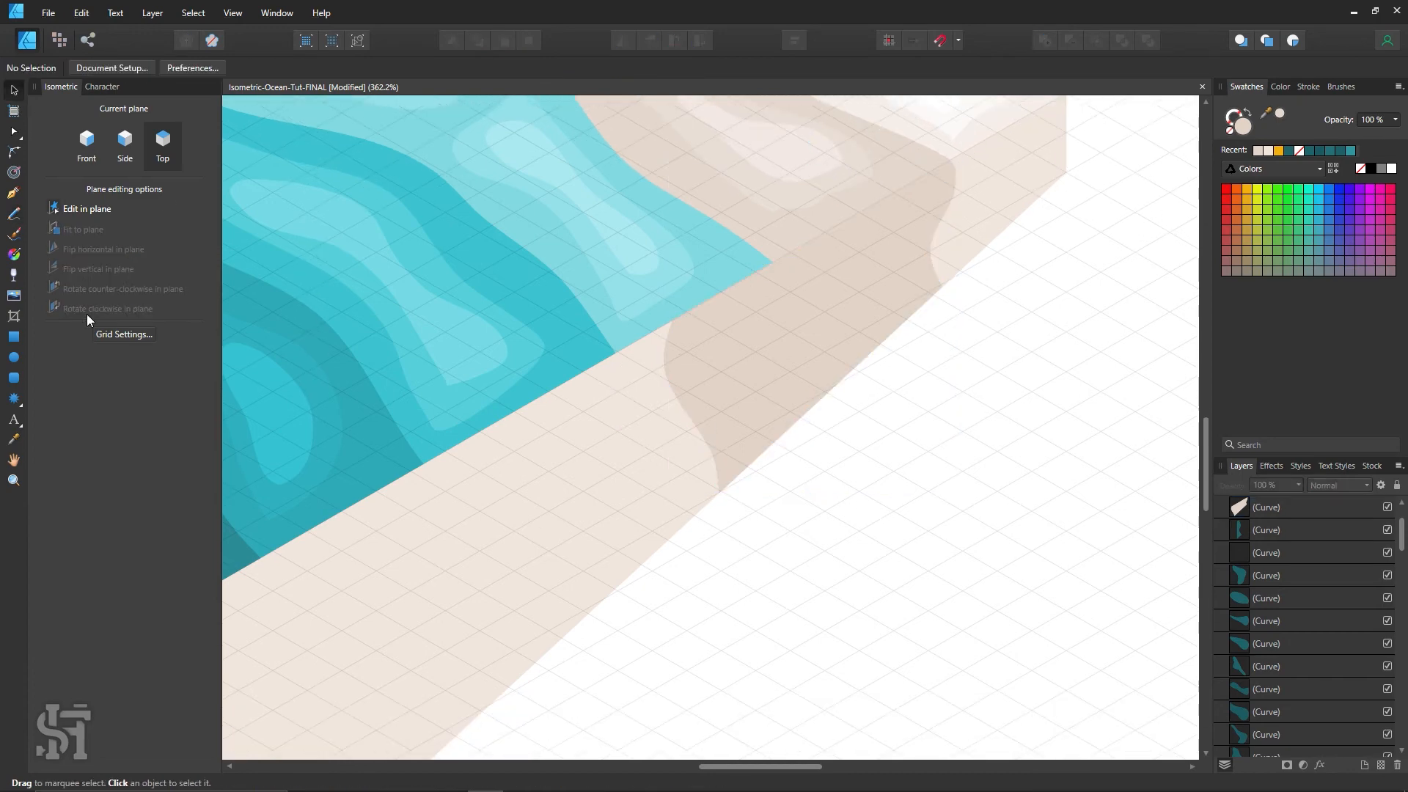
click(15, 215)
scroll(583, 400, up, 1)
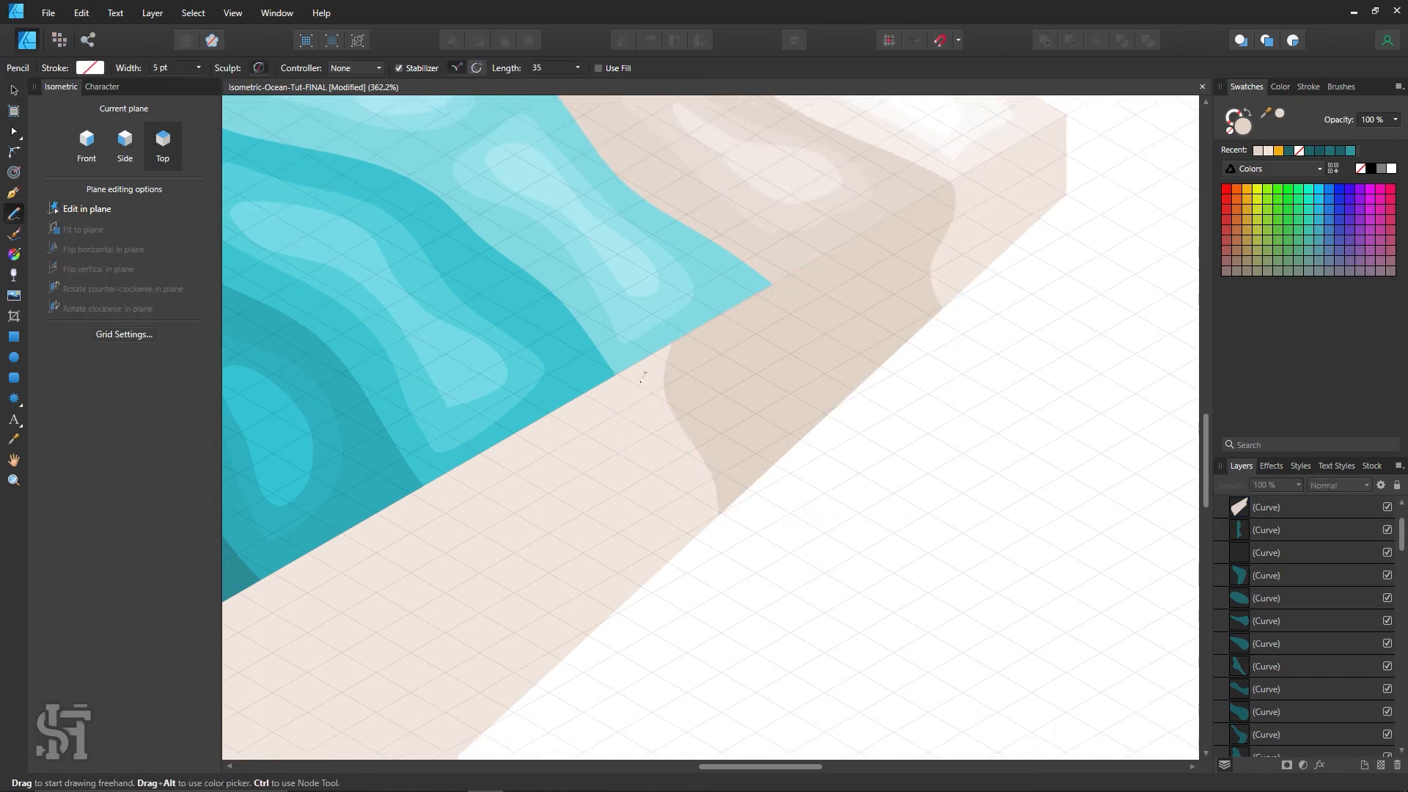
scroll(629, 378, up, 3)
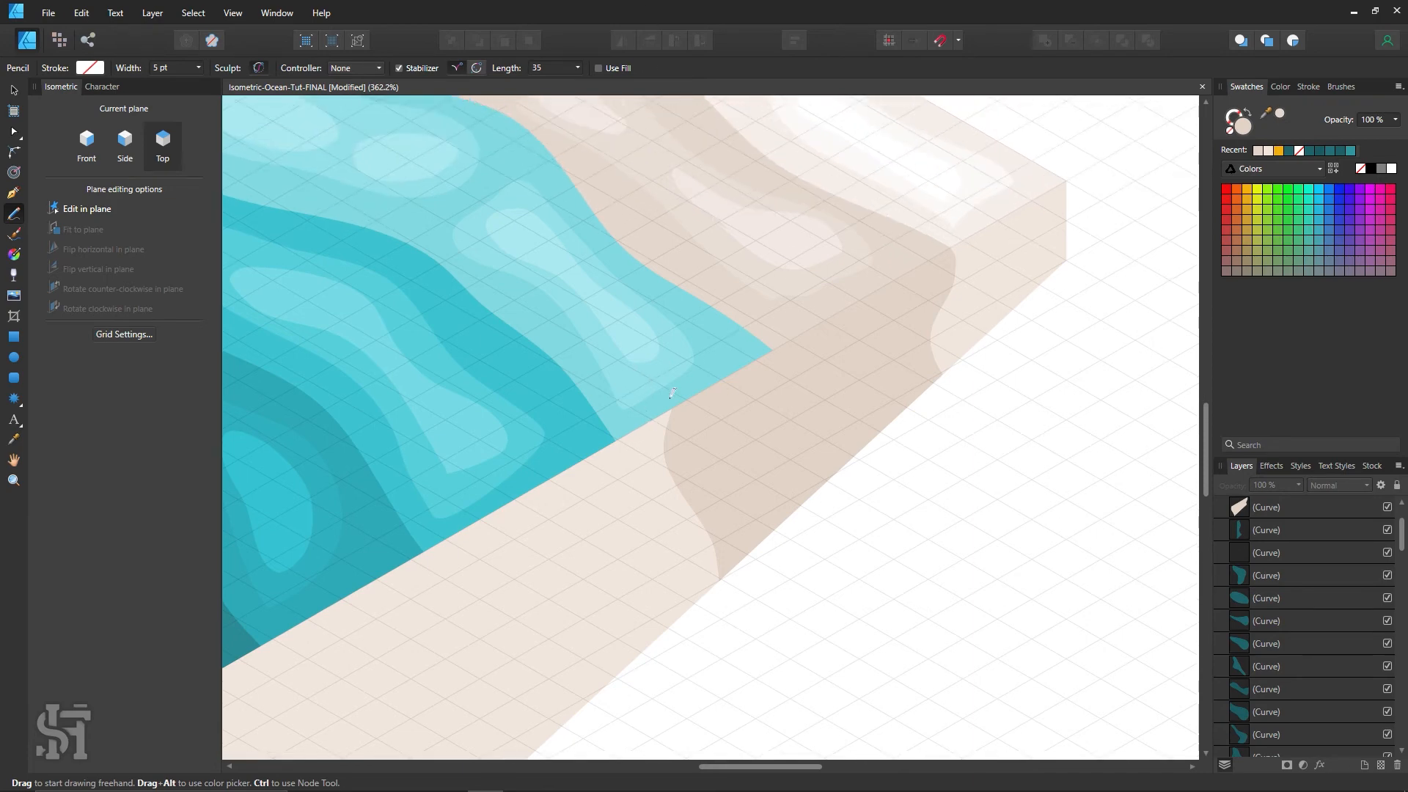
scroll(672, 393, down, 2)
click(95, 152)
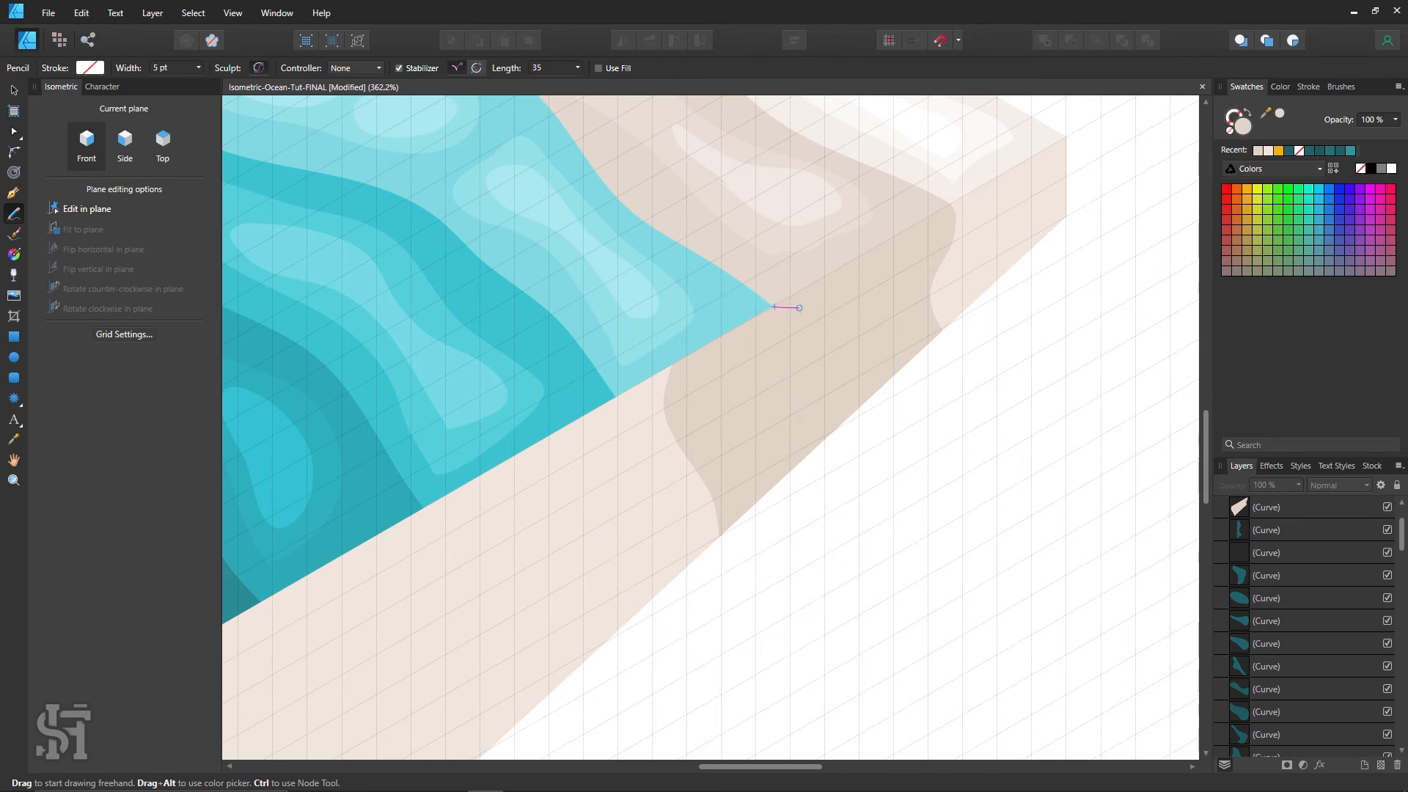
drag(774, 306, 774, 307)
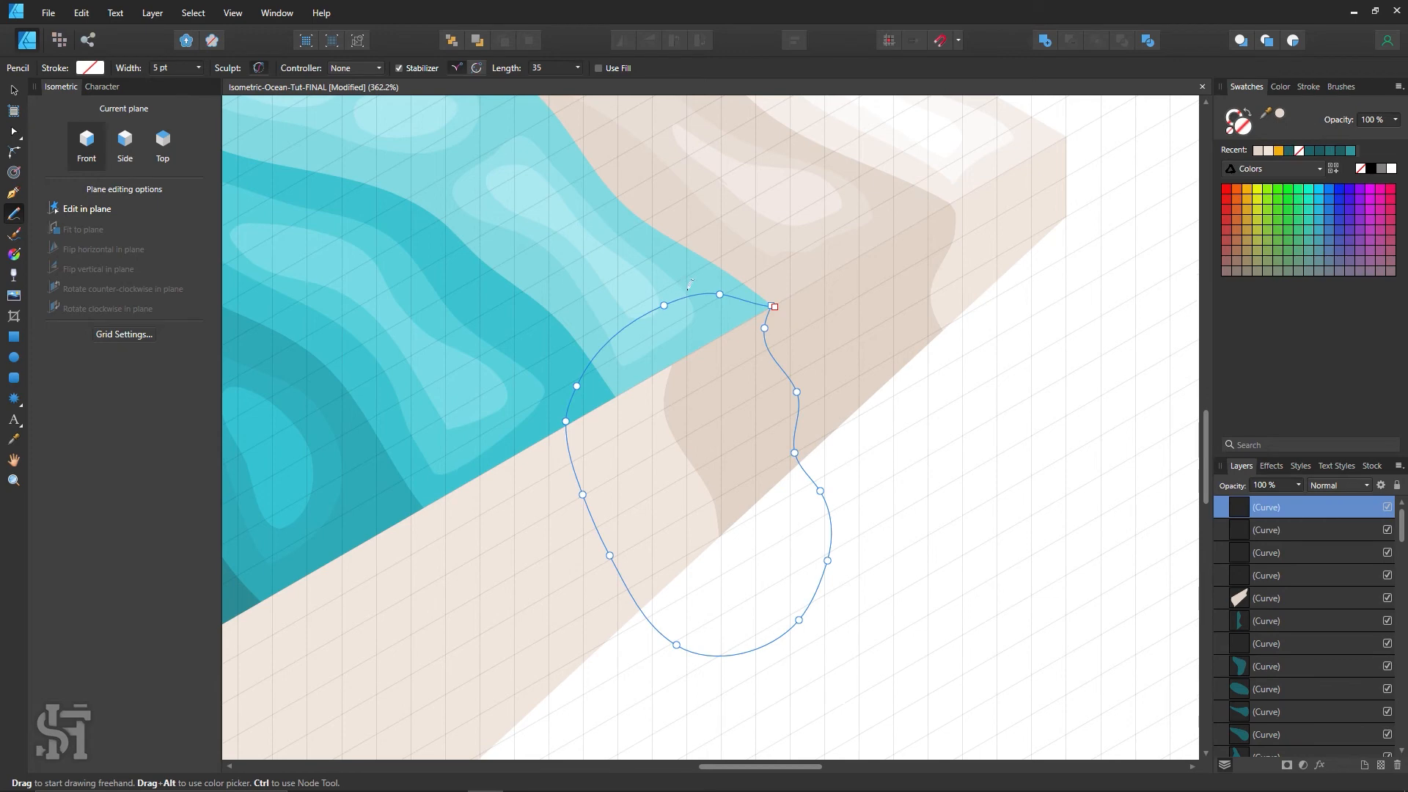
Fill the drip shape with the light turquoise sampled from the water surface, darkened slightly to about #77D5DE.
key(i)
click(707, 276)
double_click(1246, 129)
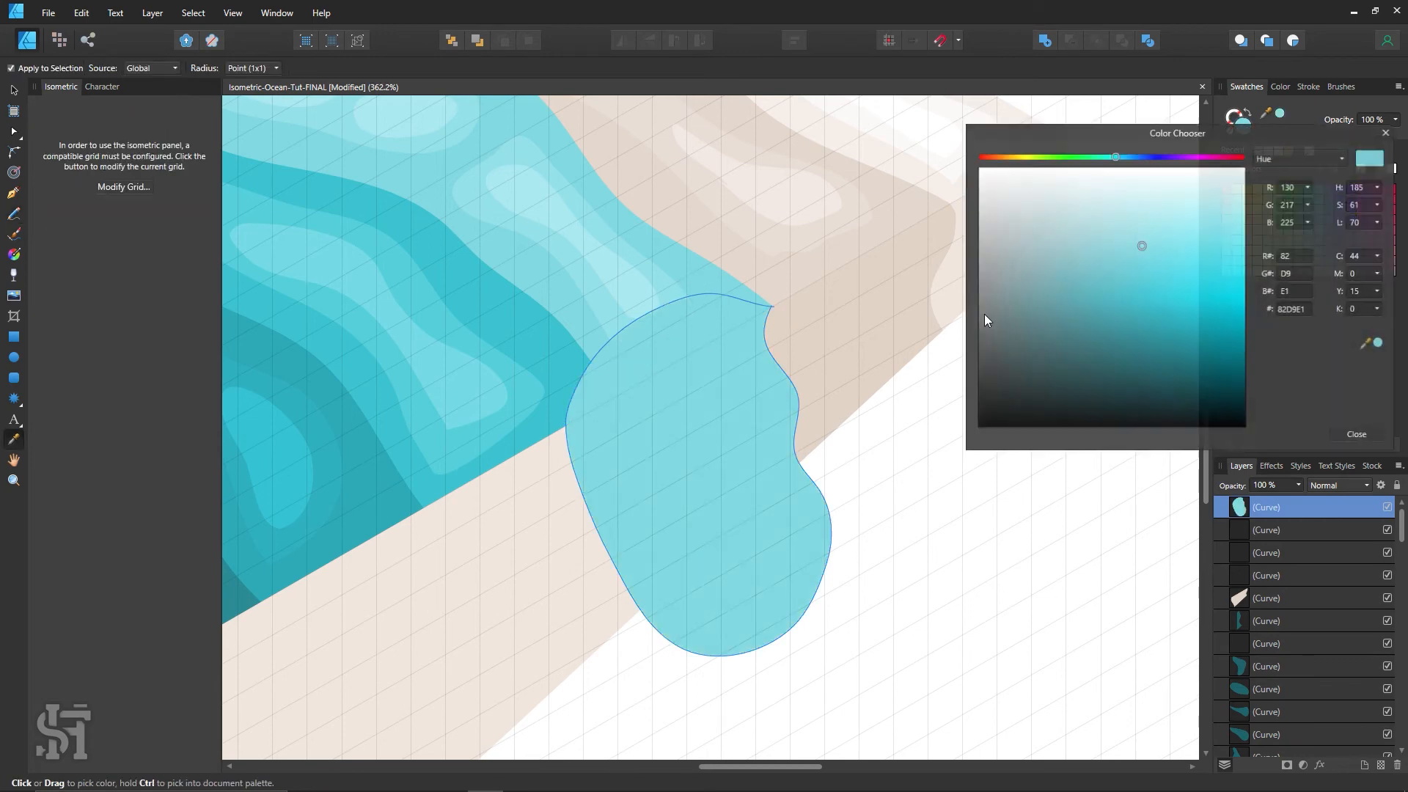
click(1141, 251)
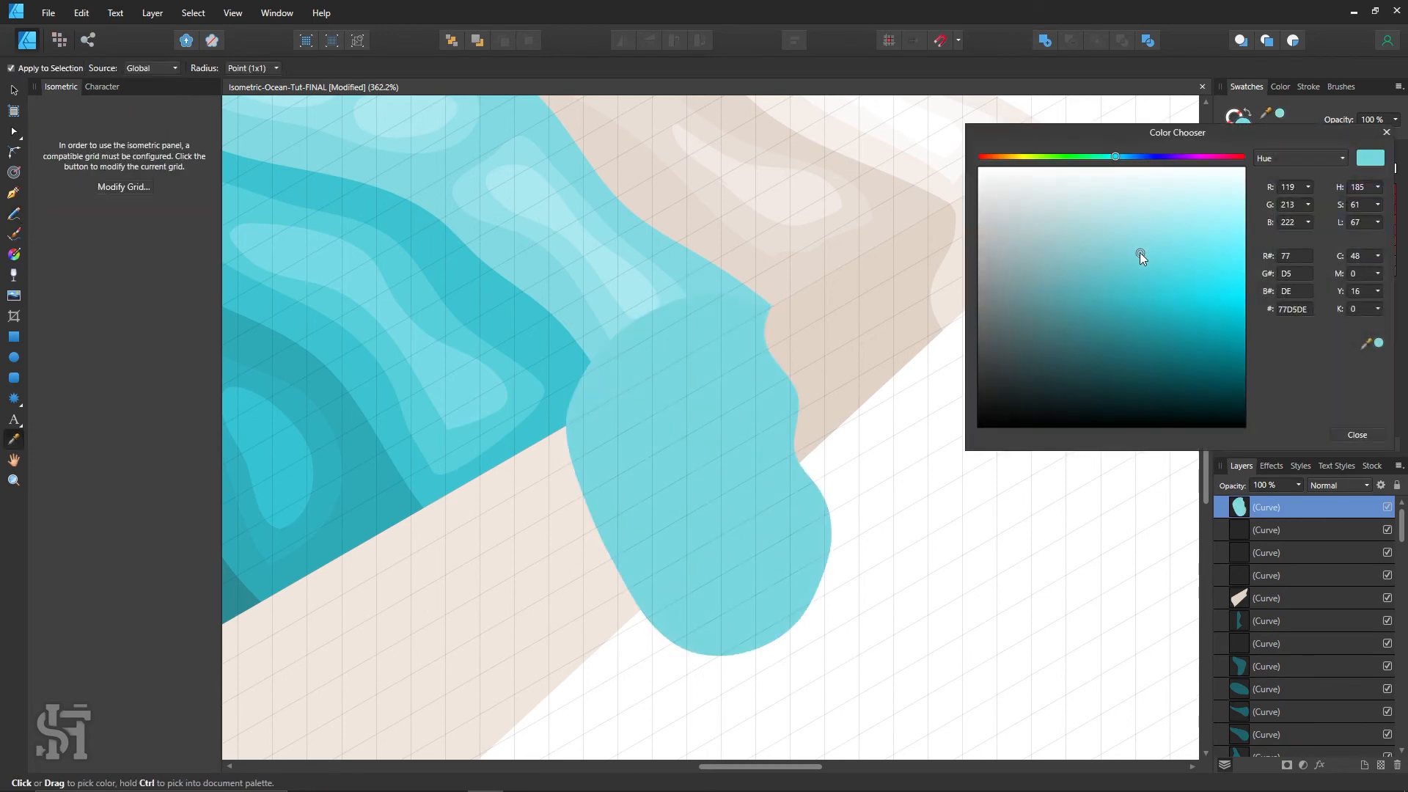
click(1363, 436)
Draw a rectangle in the Top plane over the drip's upper part and align its lower edge with the block's upper front edge.
key(z)
alt+click(674, 518)
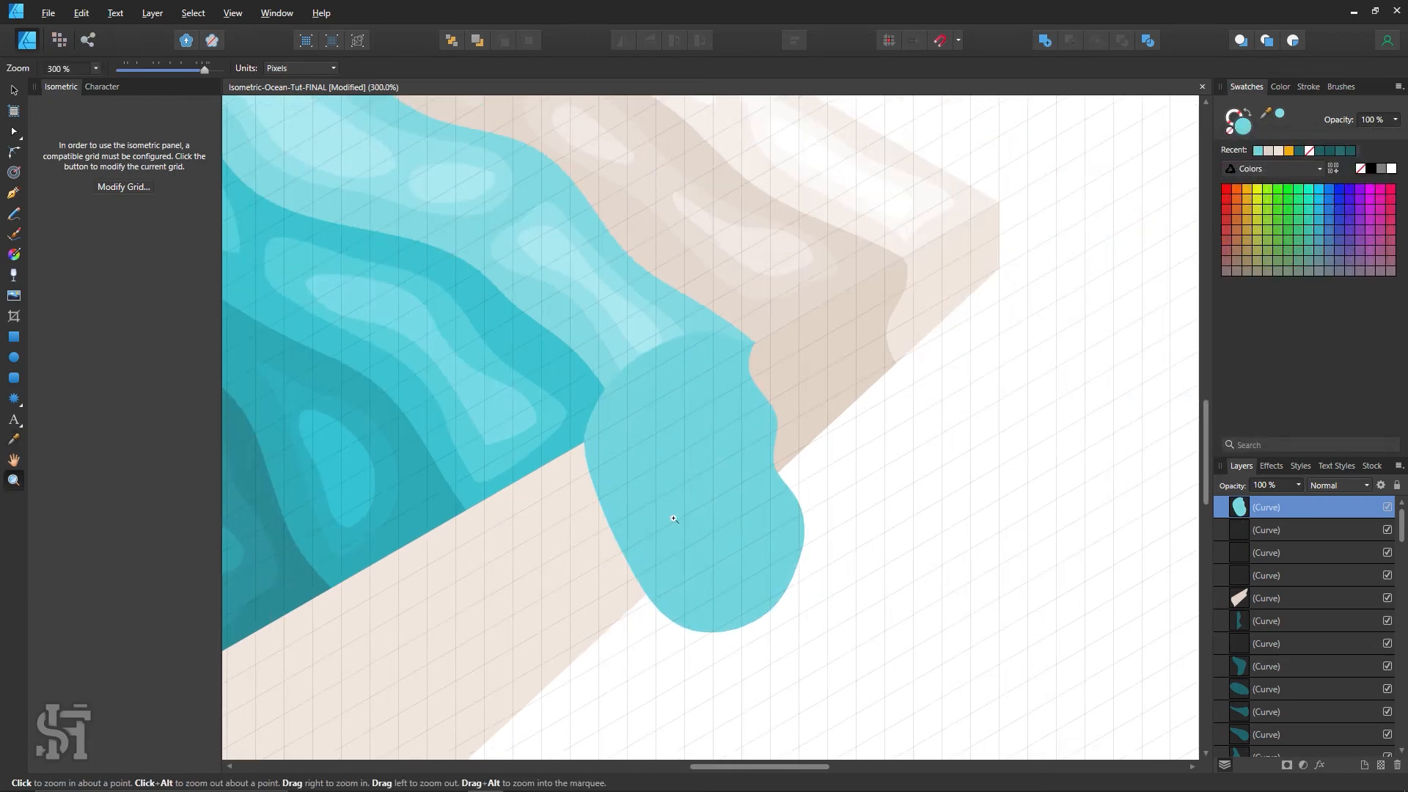
key(h)
drag(675, 519, 708, 410)
click(16, 92)
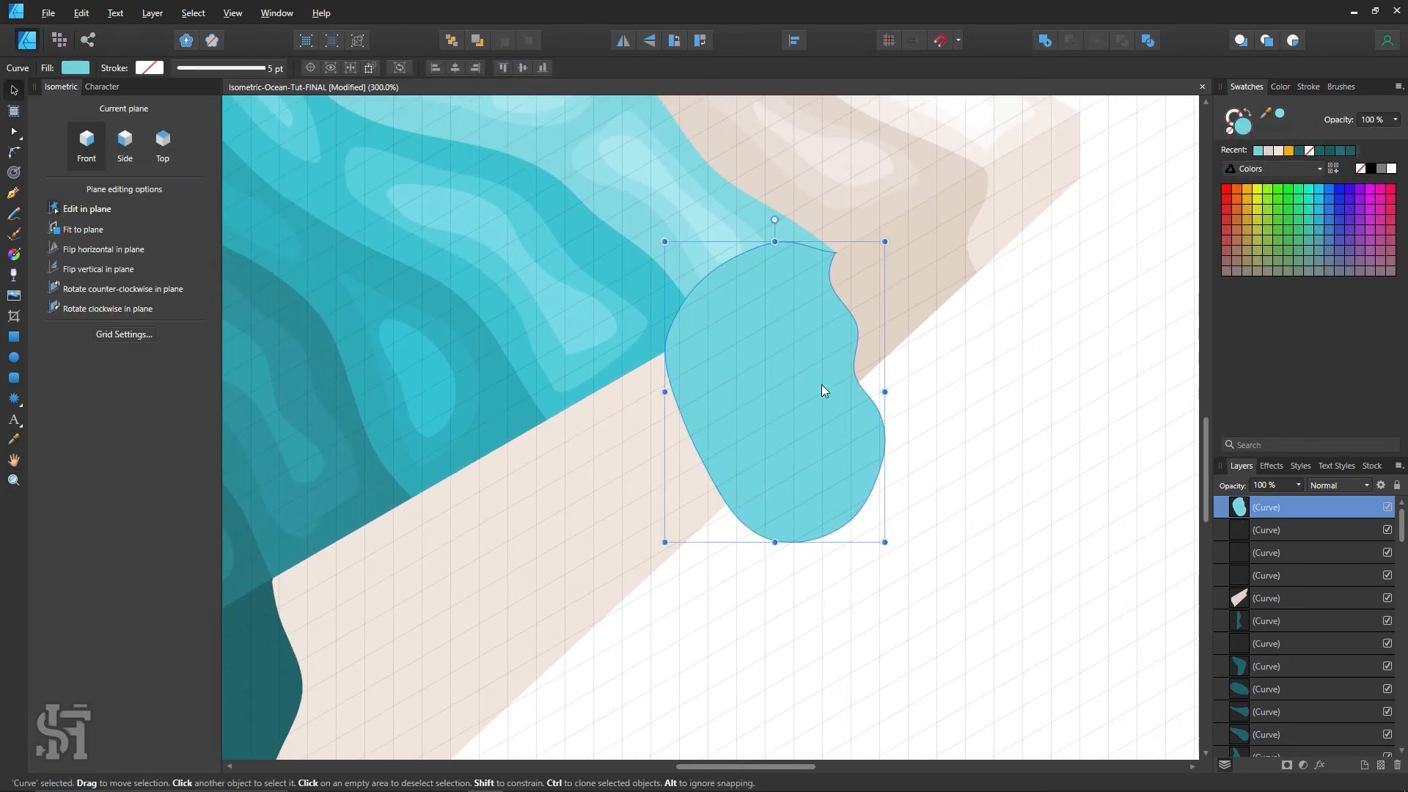
scroll(821, 384, up, 1)
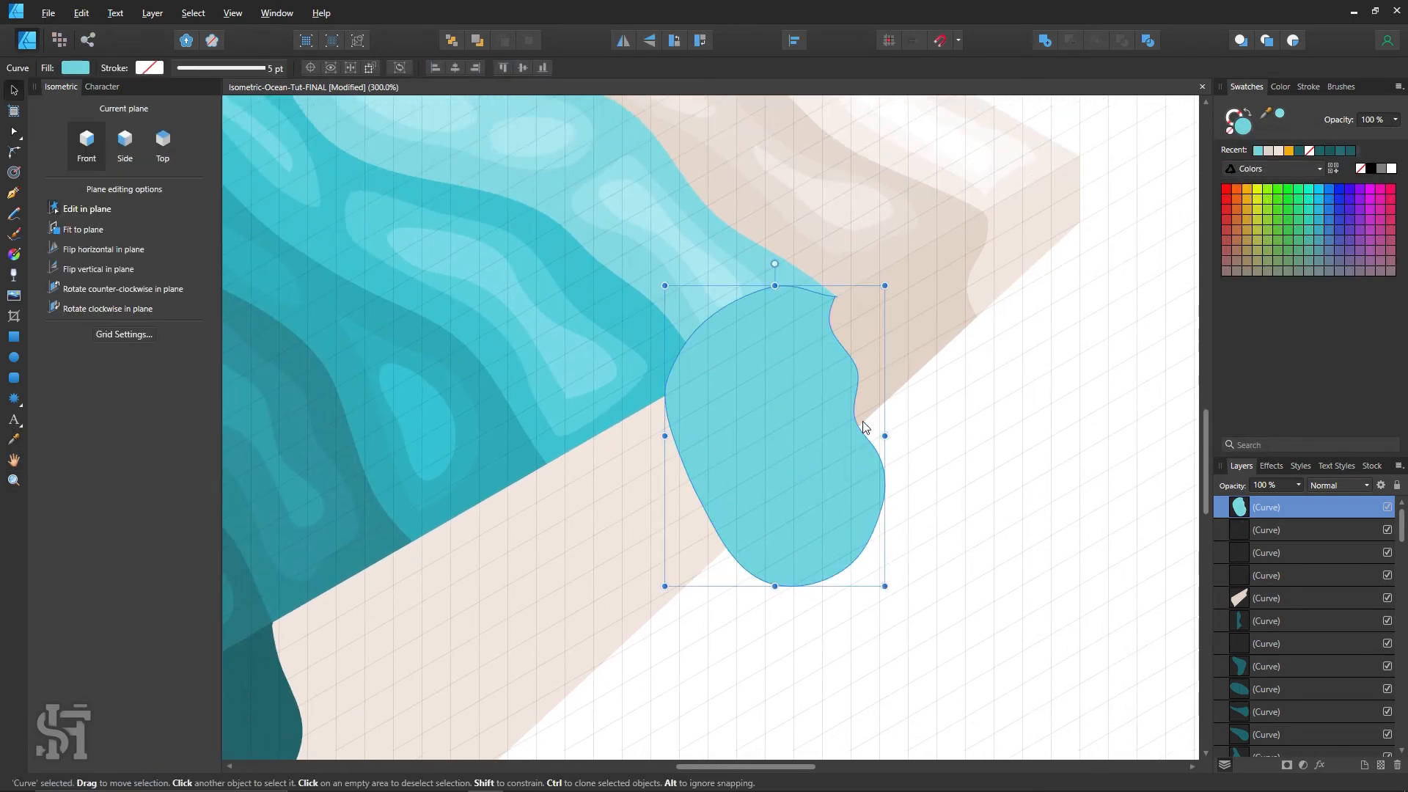
click(13, 337)
click(163, 141)
drag(429, 363, 945, 232)
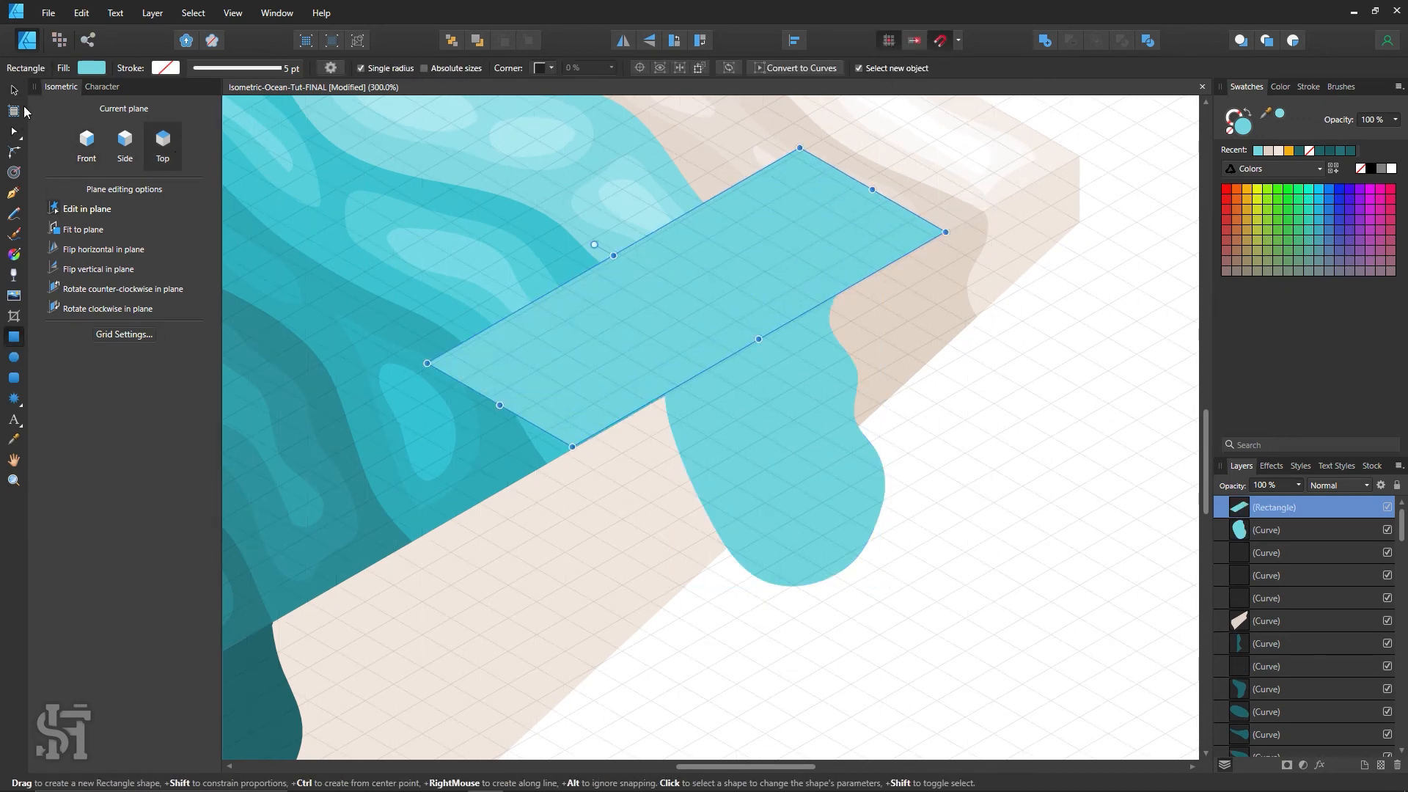
click(15, 90)
drag(627, 336, 596, 355)
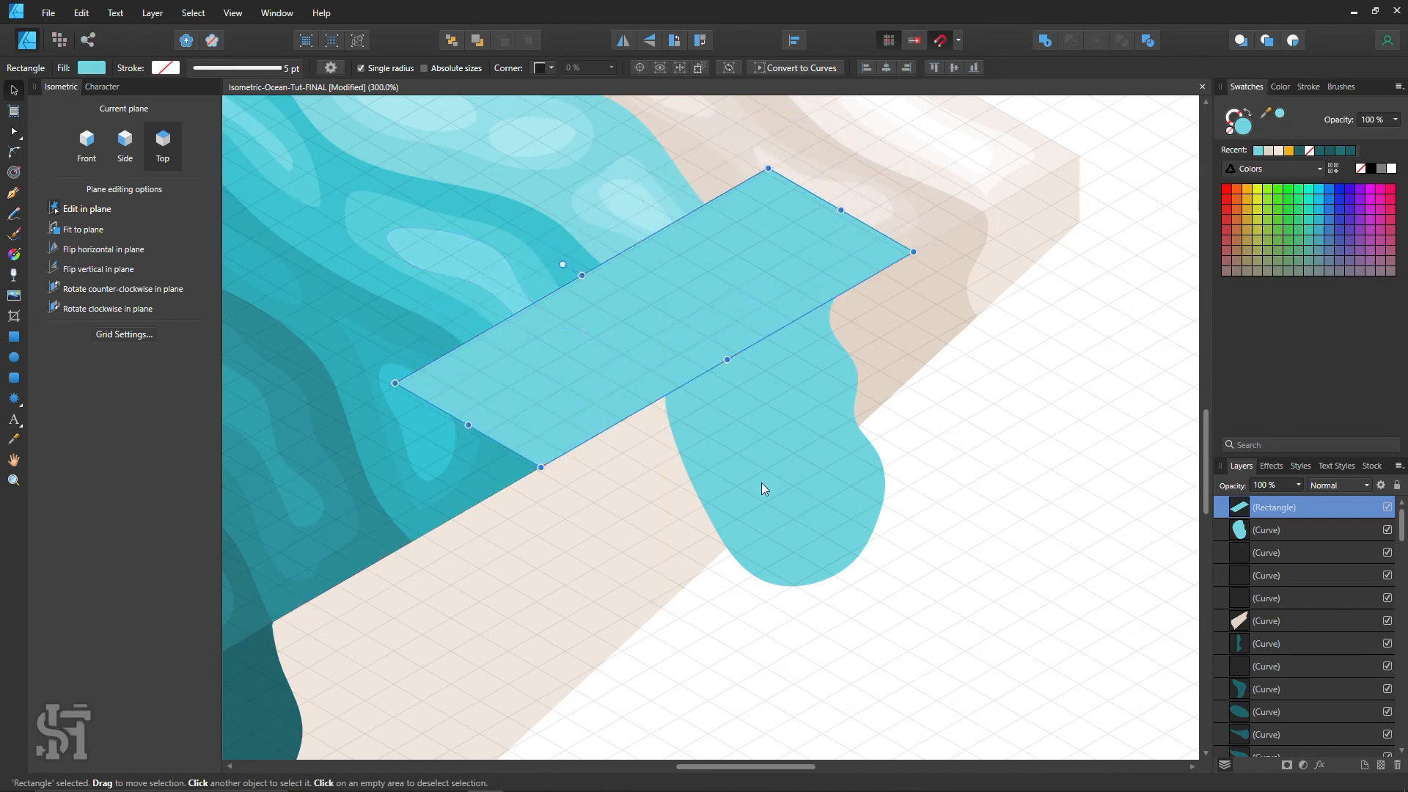
Try to divide the rectangle, the turquoise drip and the light sand side face into separate pieces.
shift+click(762, 484)
shift+click(656, 560)
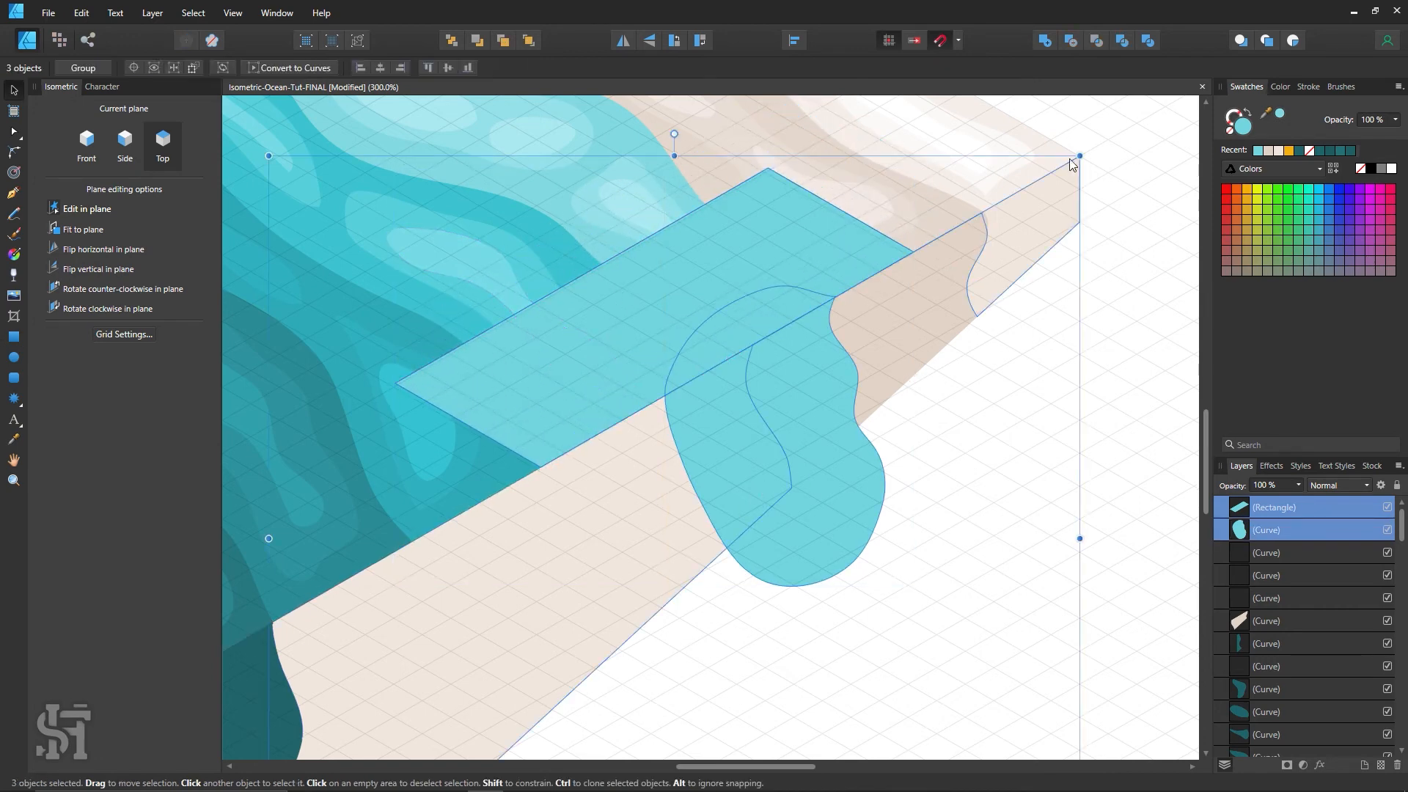
click(1148, 40)
click(1109, 290)
Delete the divided rectangle piece and the surplus turquoise pieces around the drip.
click(853, 263)
key(Delete)
click(830, 525)
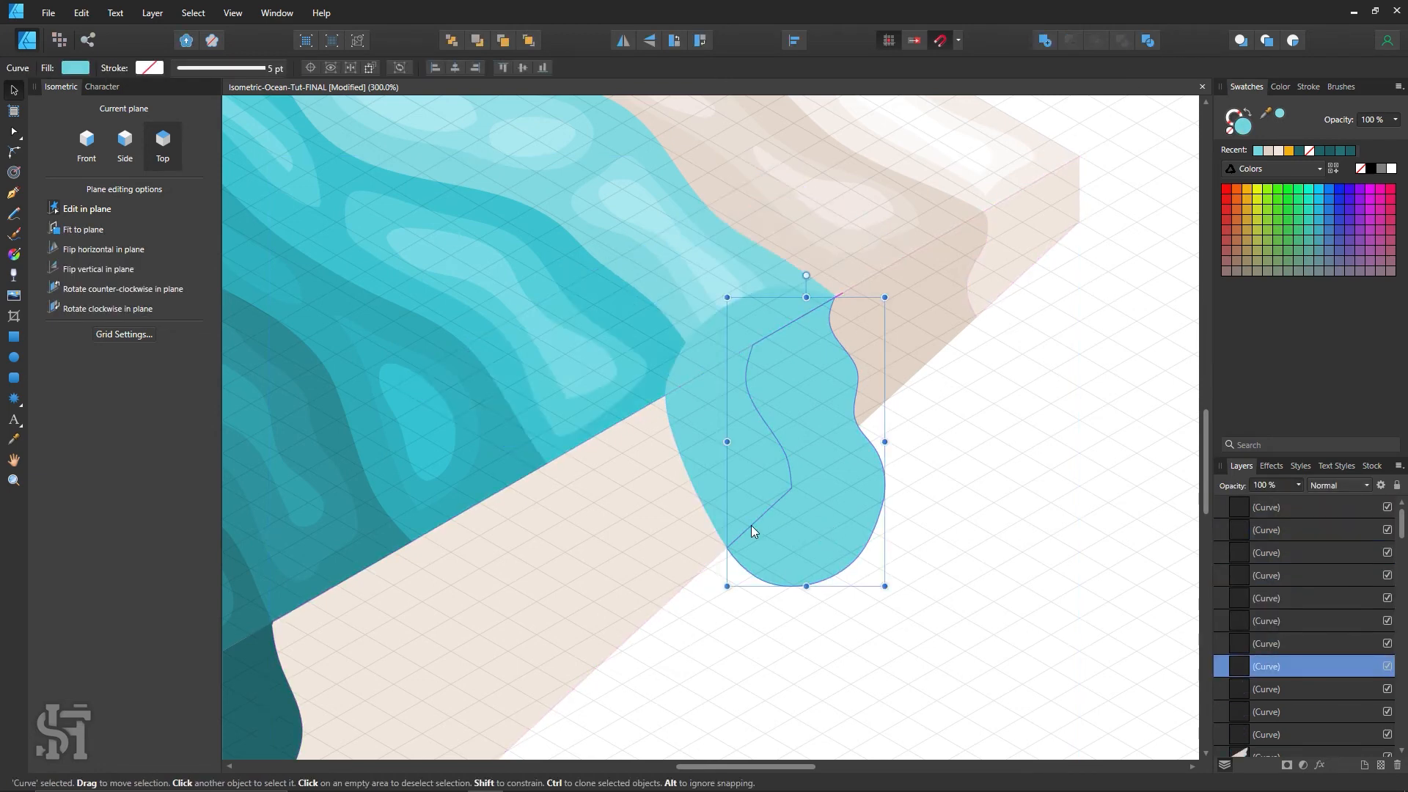
click(726, 505)
key(Delete)
click(727, 343)
key(Delete)
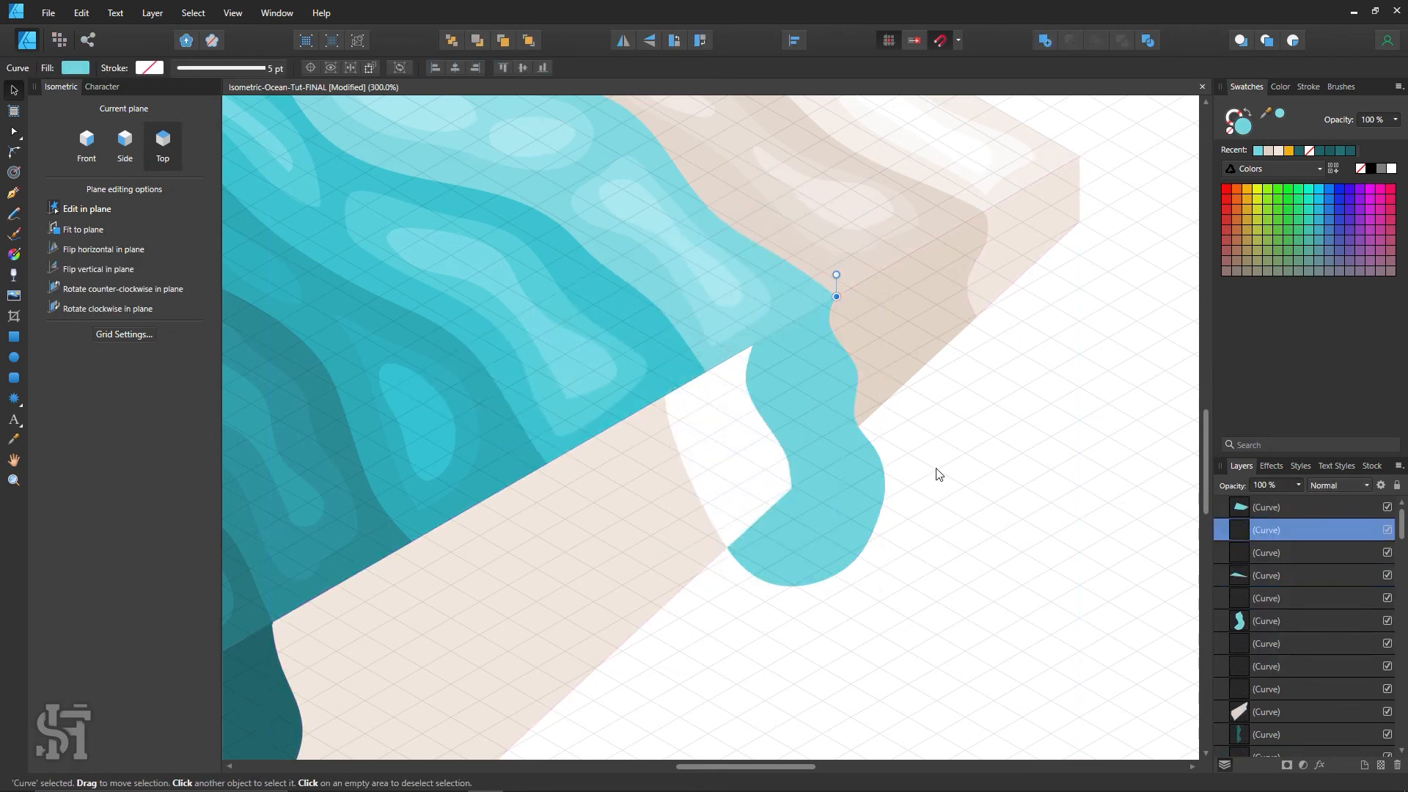
Undo the piece deletions and the division of the rectangle, drip and sand face.
key(ctrl+z)
key(ctrl+z)
key(ctrl+z)
key(ctrl+z)
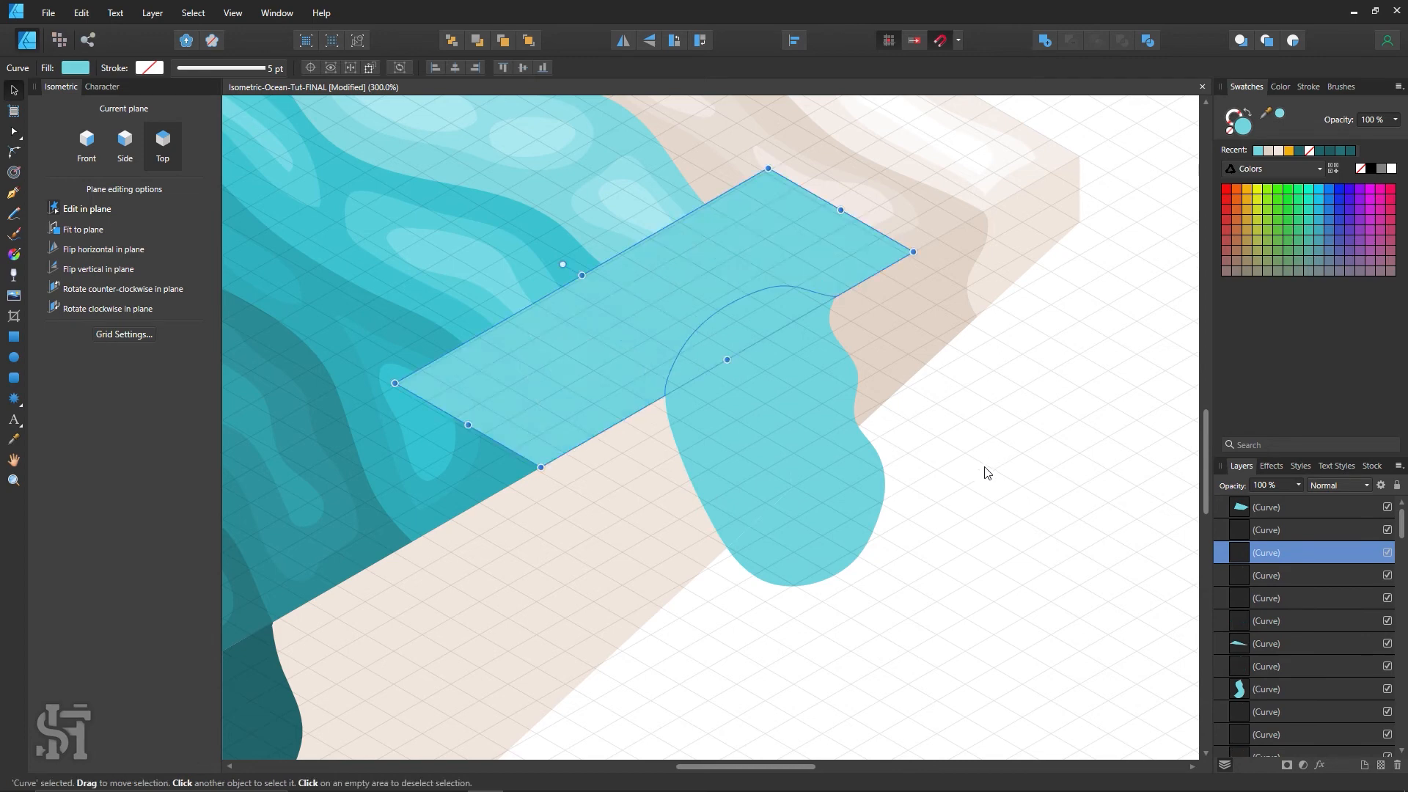
click(982, 472)
click(773, 424)
key(ctrl+z)
key(ctrl+z)
key(ctrl+z)
key(ctrl+z)
key(ctrl+z)
key(ctrl+z)
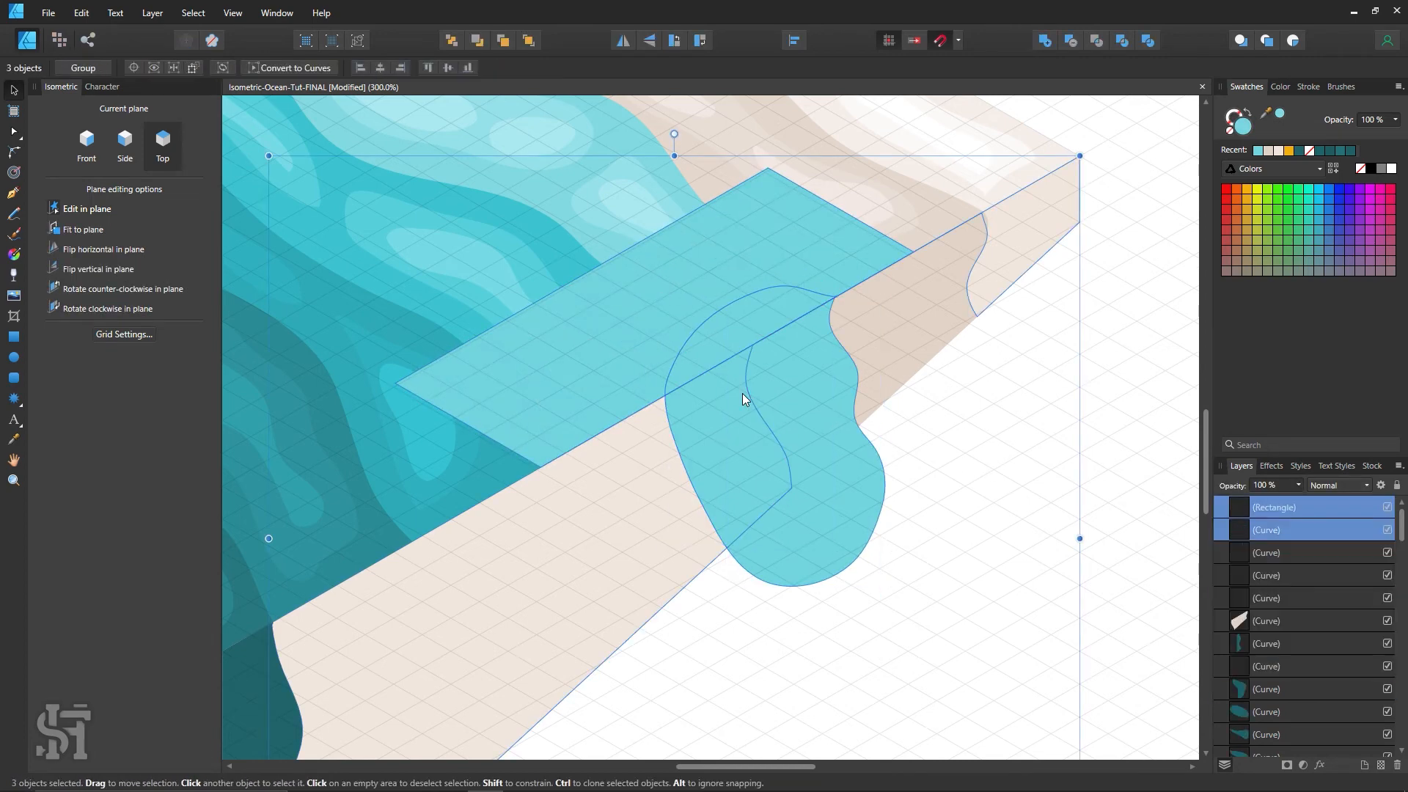
Try to subtract the rectangle from the turquoise drip so it is cut along the block's upper front edge.
click(832, 431)
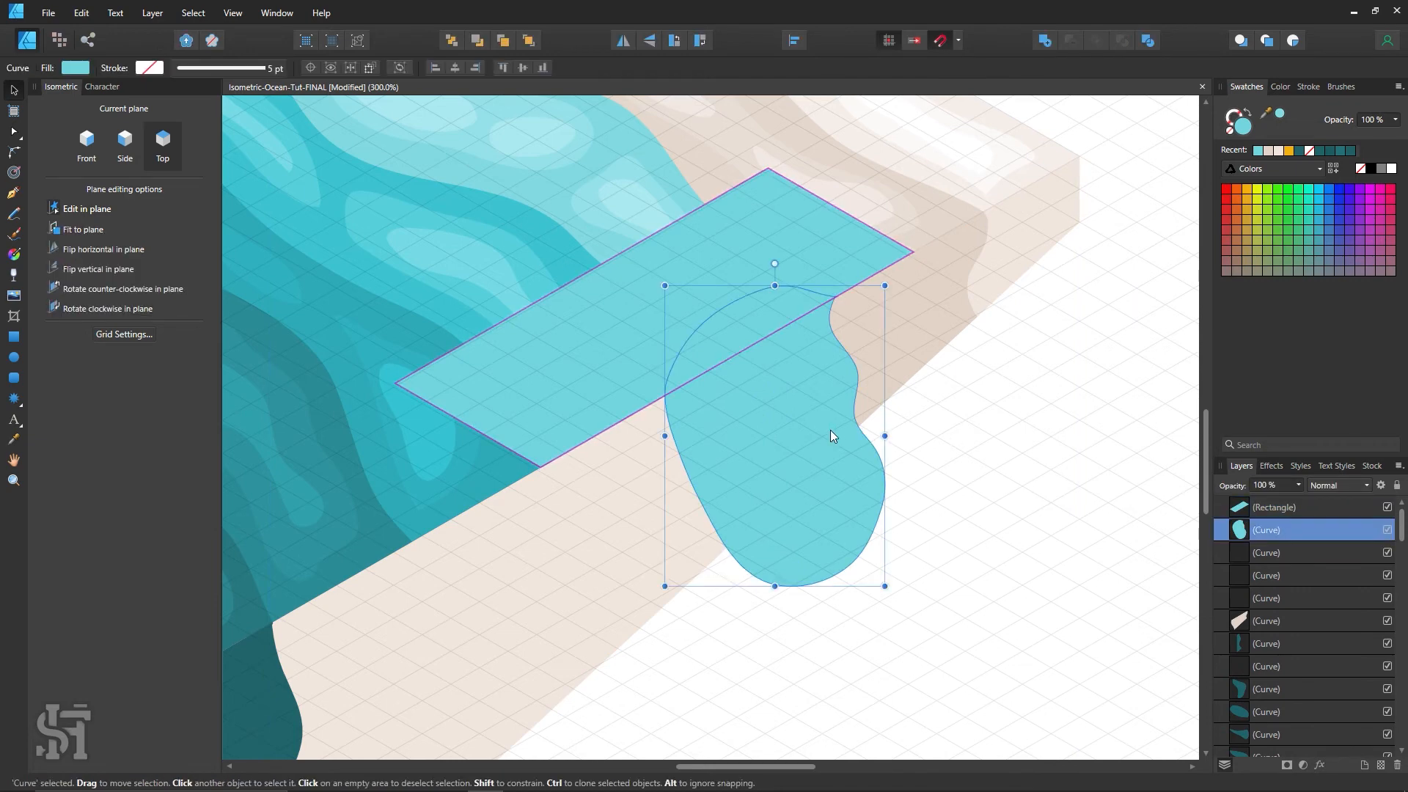
shift+click(769, 239)
click(1071, 40)
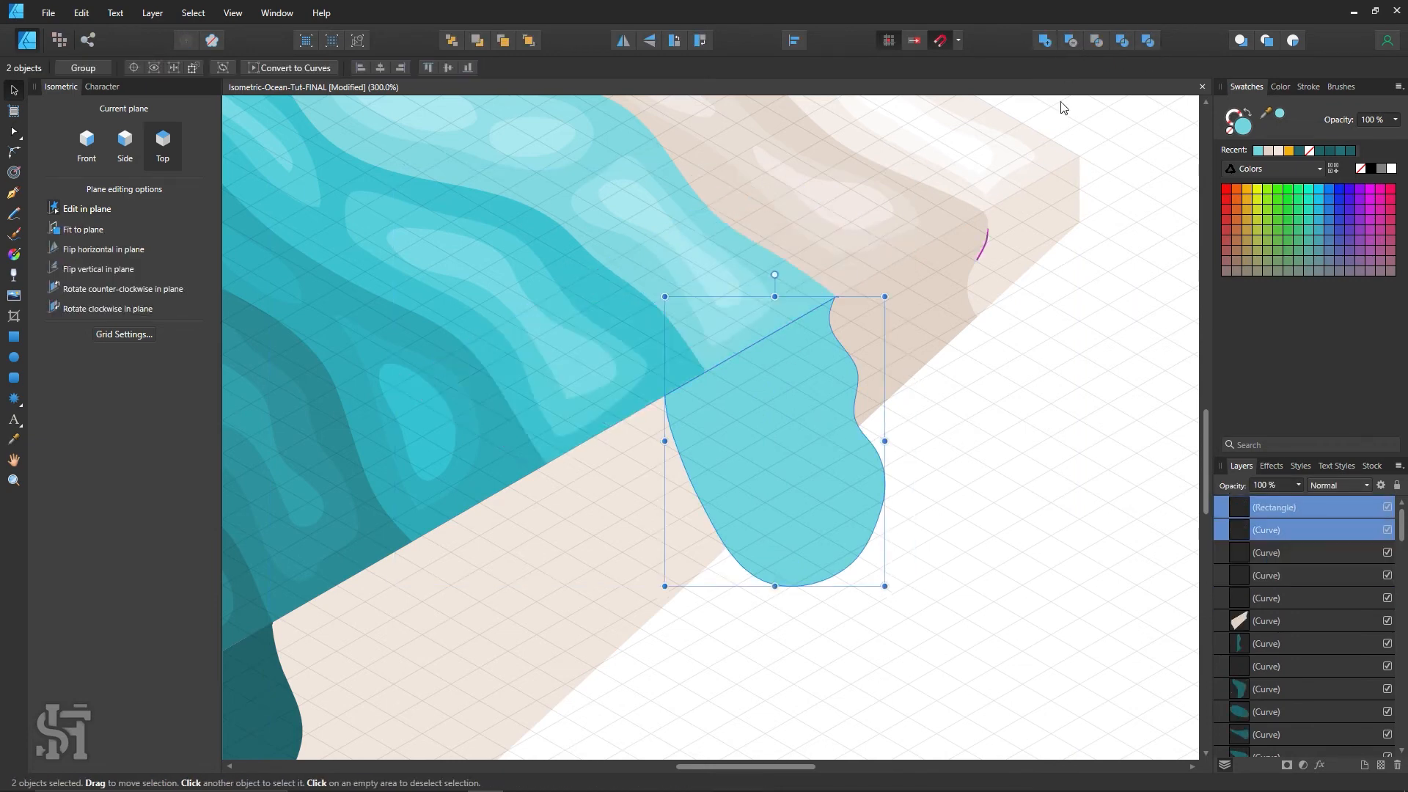
click(1037, 446)
Try to delete the stray curves lying along the darker sand side shape's edges.
click(985, 243)
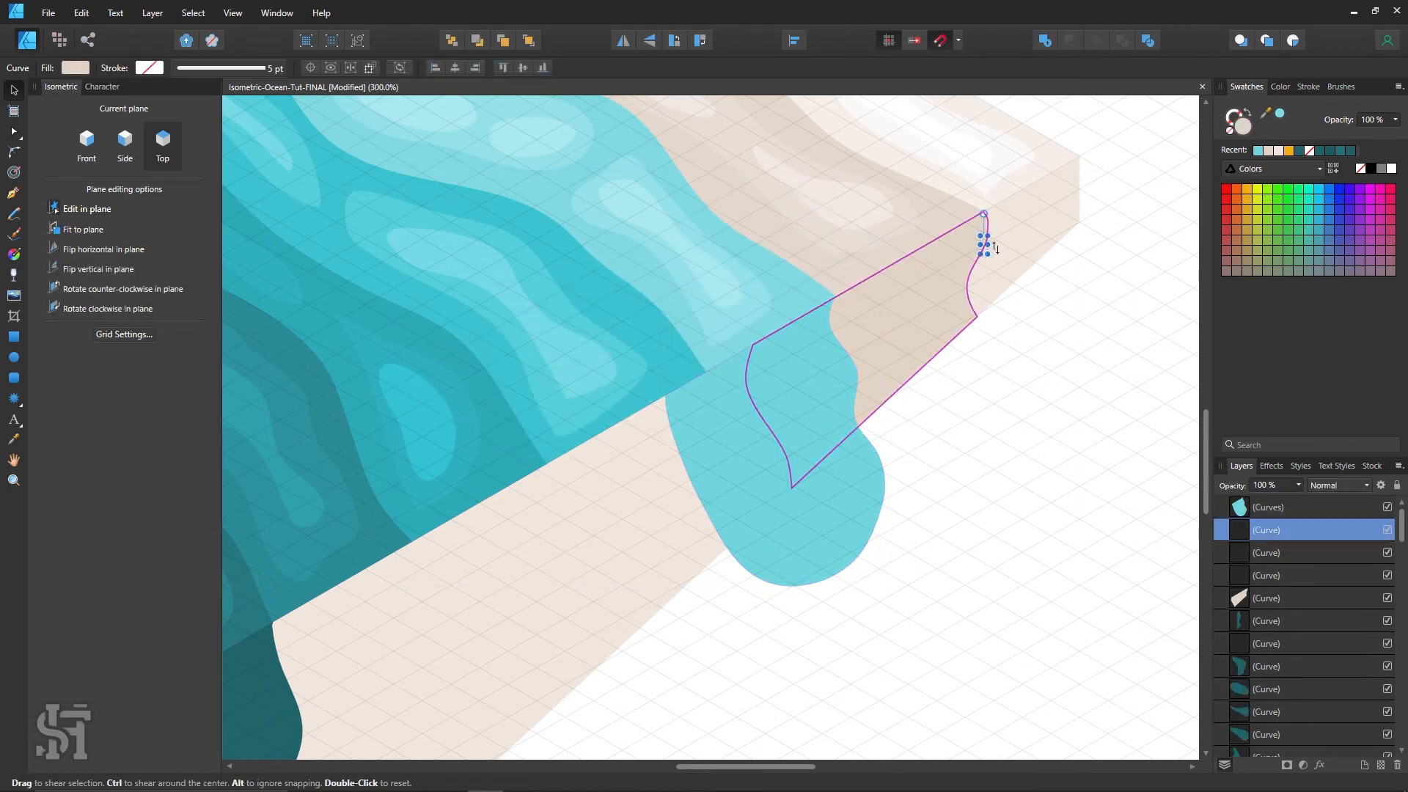
key(Delete)
click(972, 293)
key(Delete)
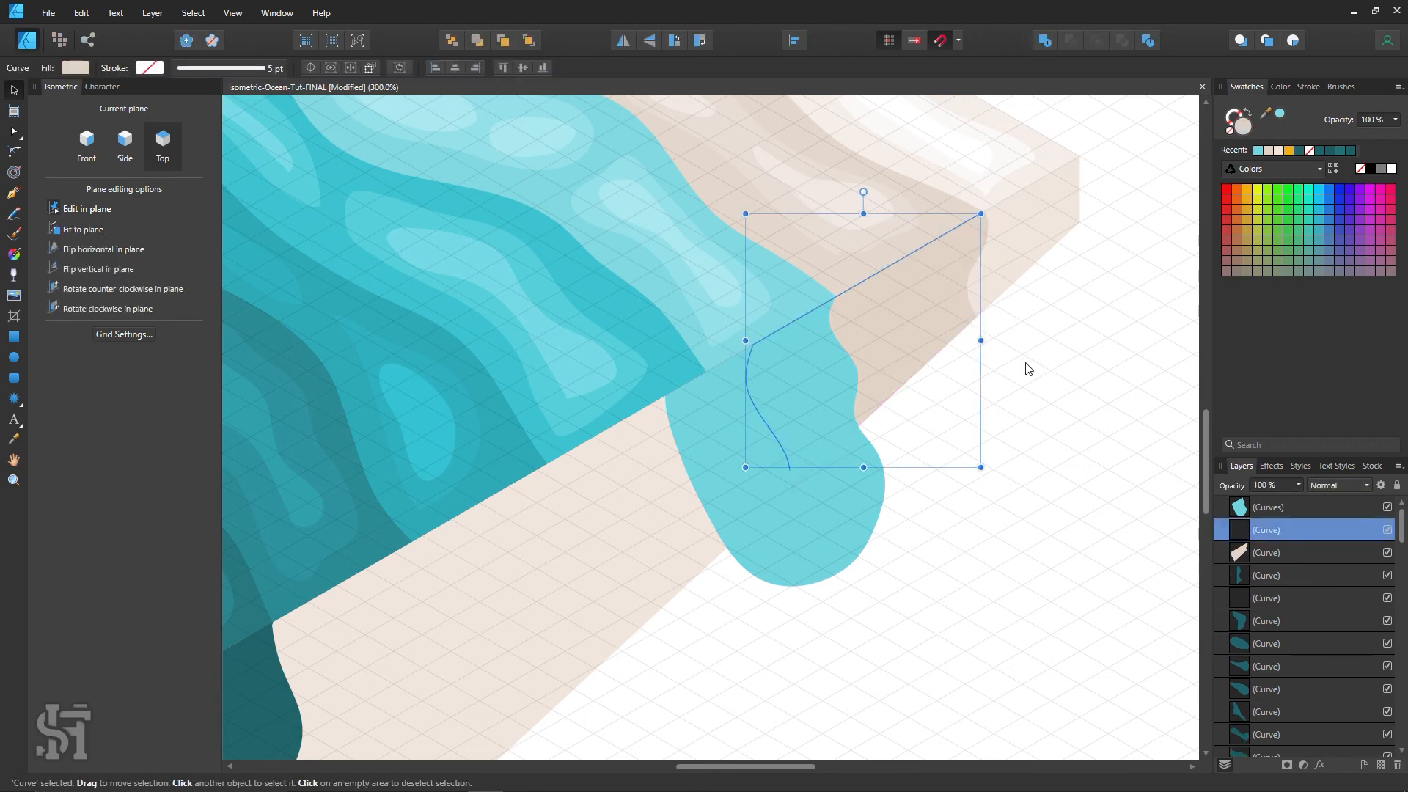
click(1034, 370)
click(883, 267)
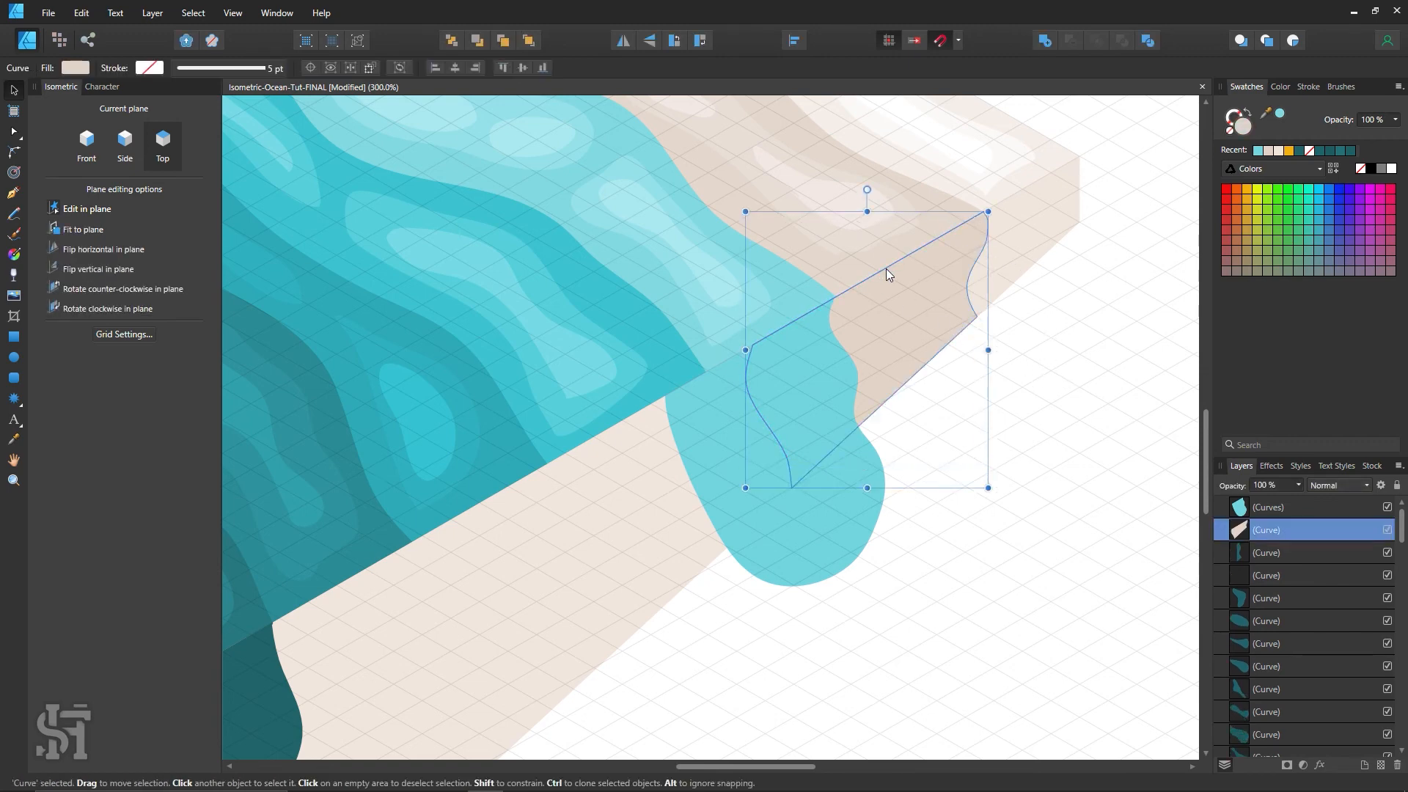
key(Delete)
click(1020, 360)
key(Delete)
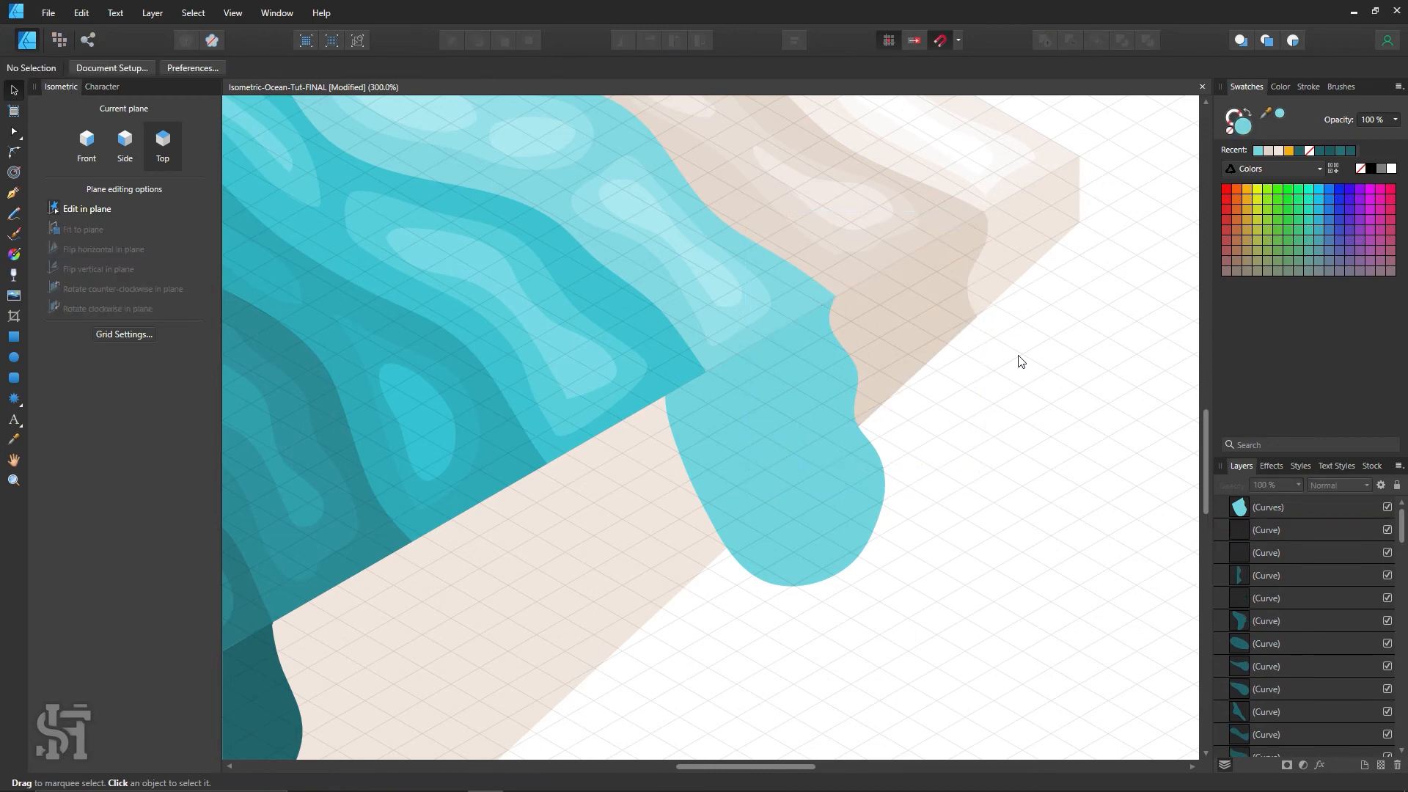
Undo the stray-curve deletions and the rectangle's subtraction from the drip, and select the darker sand side shape.
key(ctrl+z)
key(ctrl+z)
key(ctrl+z)
key(ctrl+z)
key(ctrl+z)
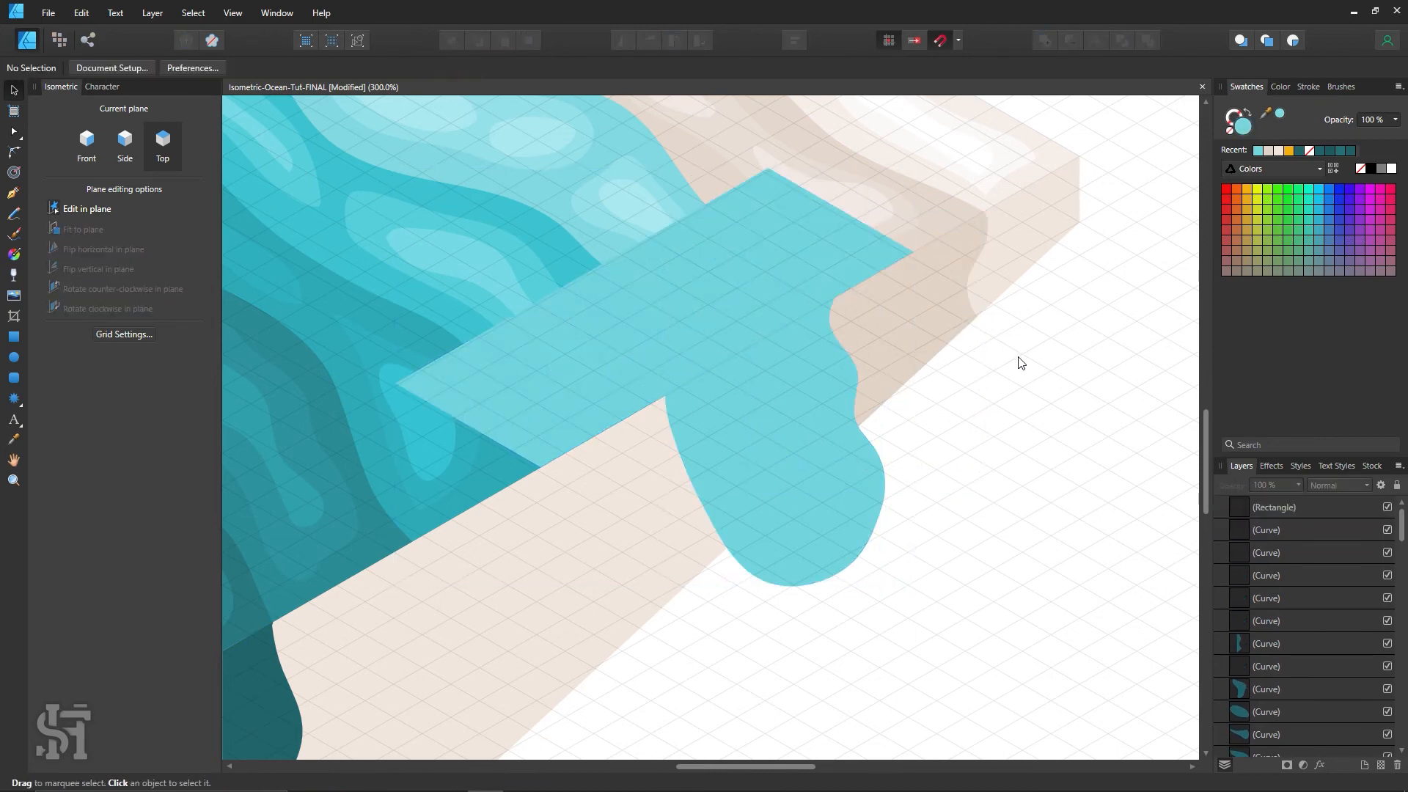
click(1016, 366)
click(948, 296)
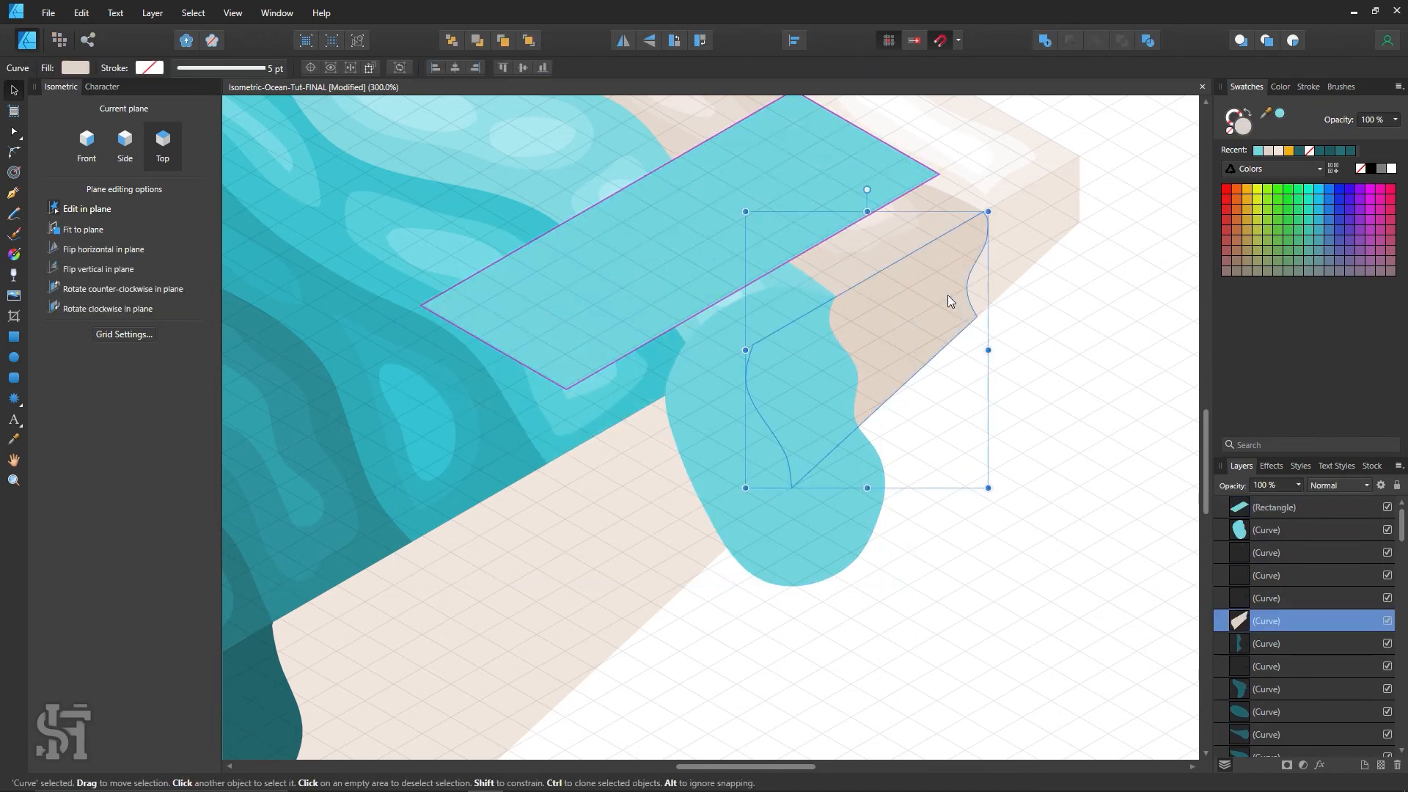
Move the darker sand side shape and the turquoise drip aside to check what lies beneath, undoing each move.
click(1052, 388)
drag(905, 351, 992, 393)
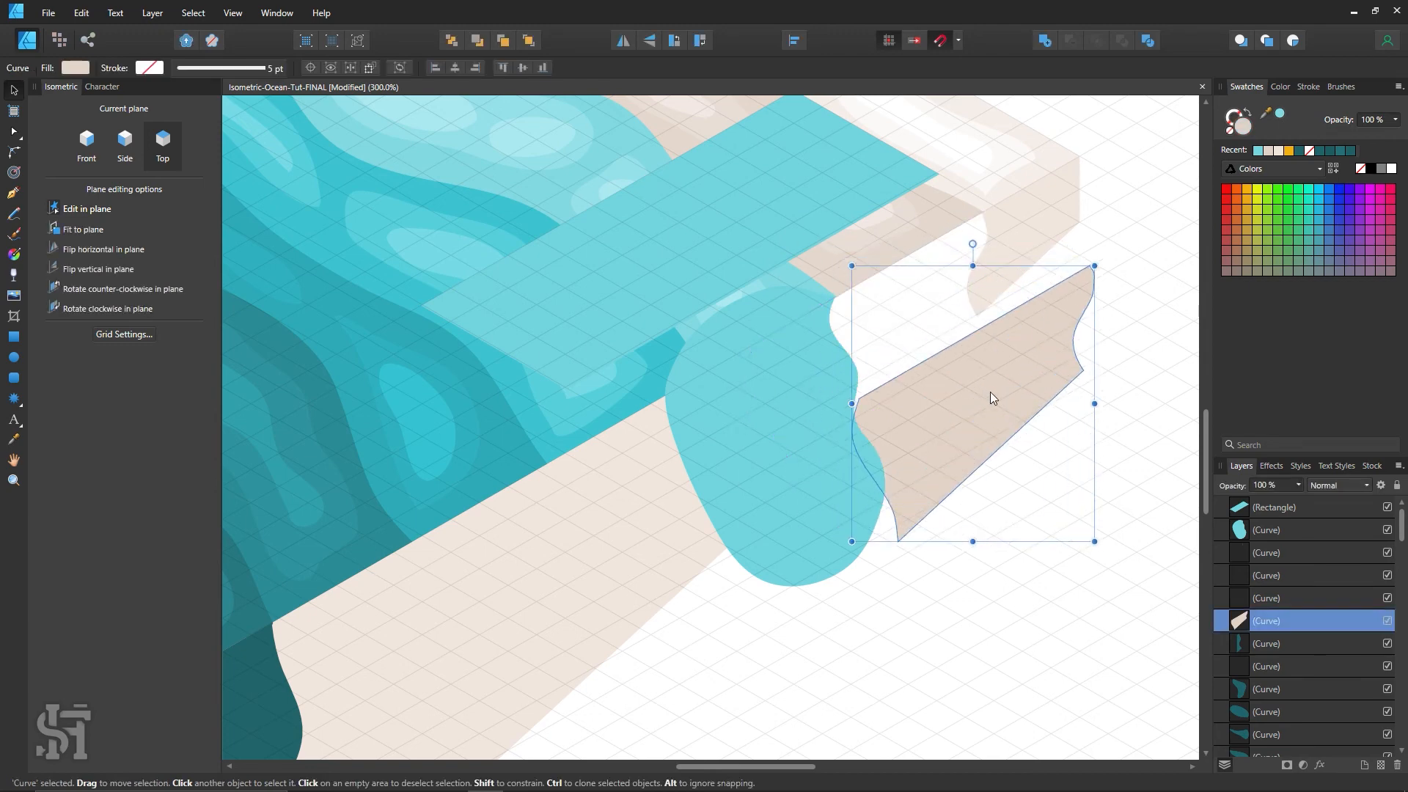
key(ctrl+z)
click(672, 481)
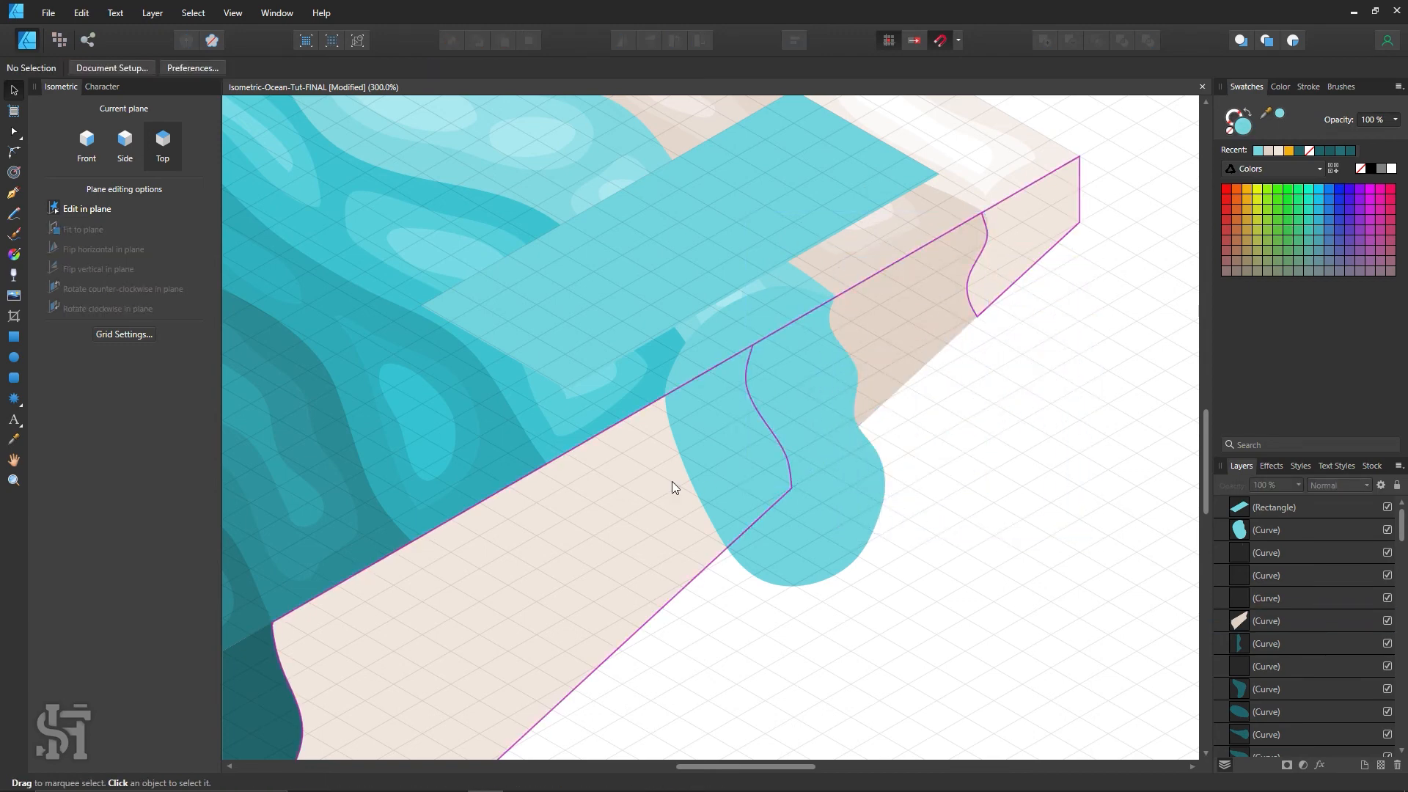
key(ctrl+z)
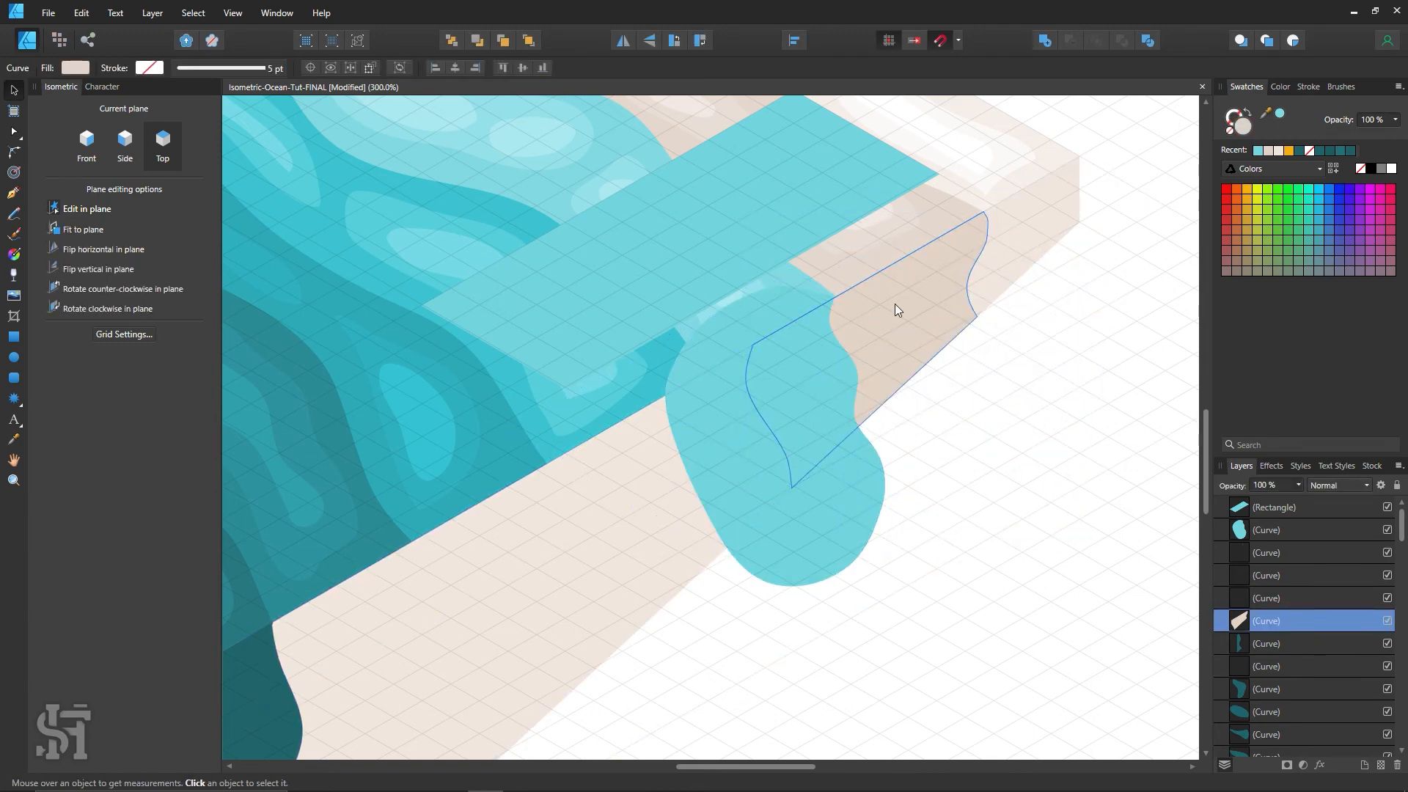
click(1016, 430)
drag(756, 432, 887, 522)
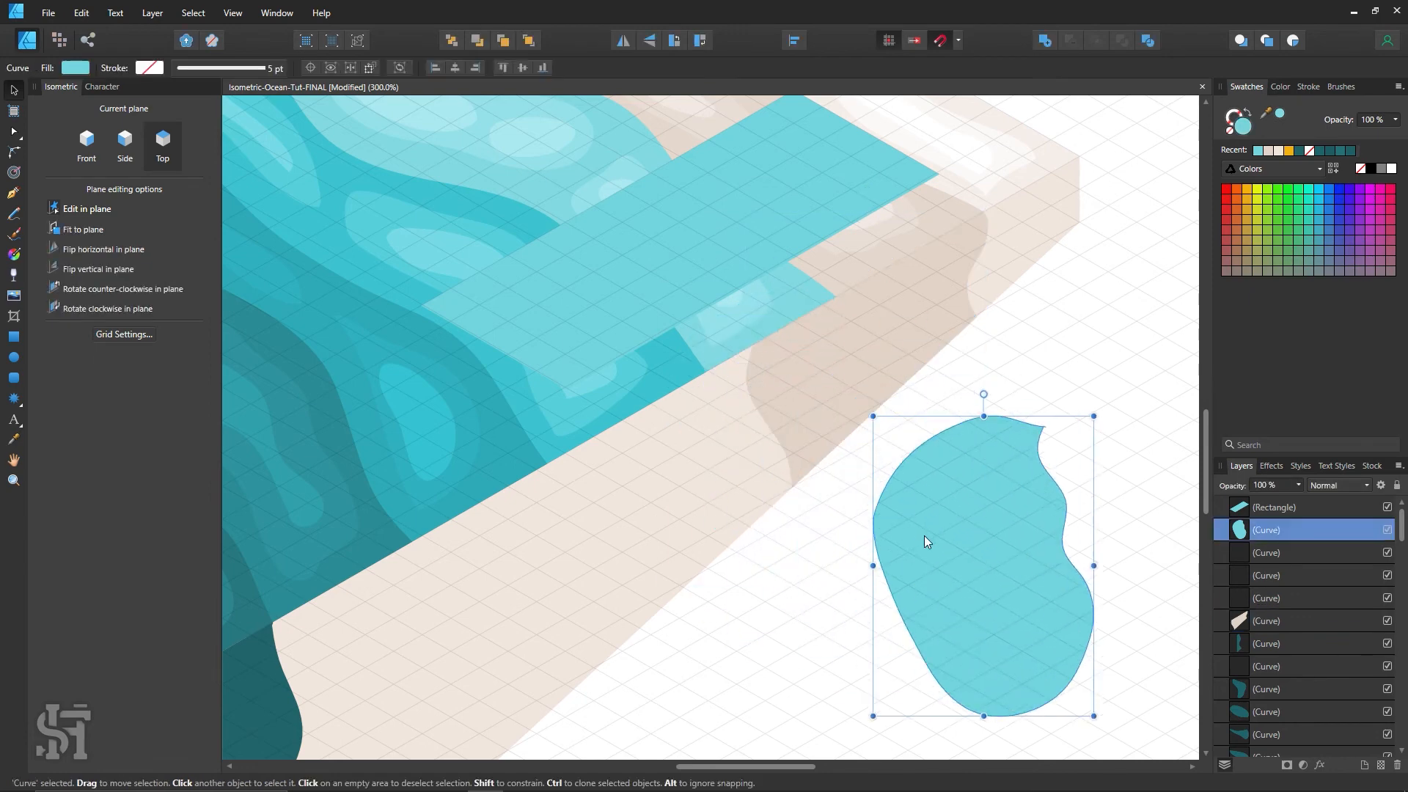
key(ctrl+z)
Undo back through the turquoise rectangle, the drip's fill and the drip outline itself.
key(ctrl+z)
key(ctrl+z)
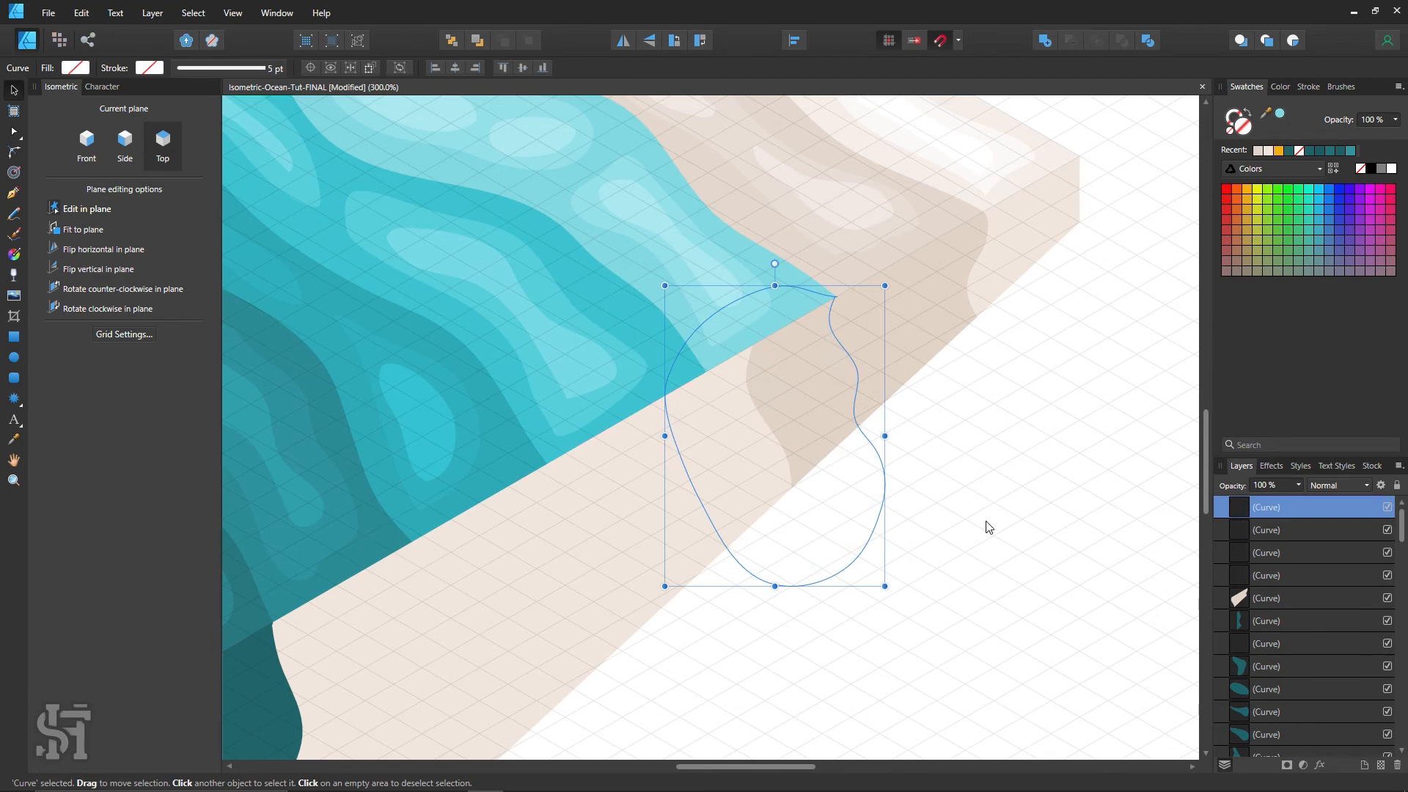
key(Delete)
key(ctrl)
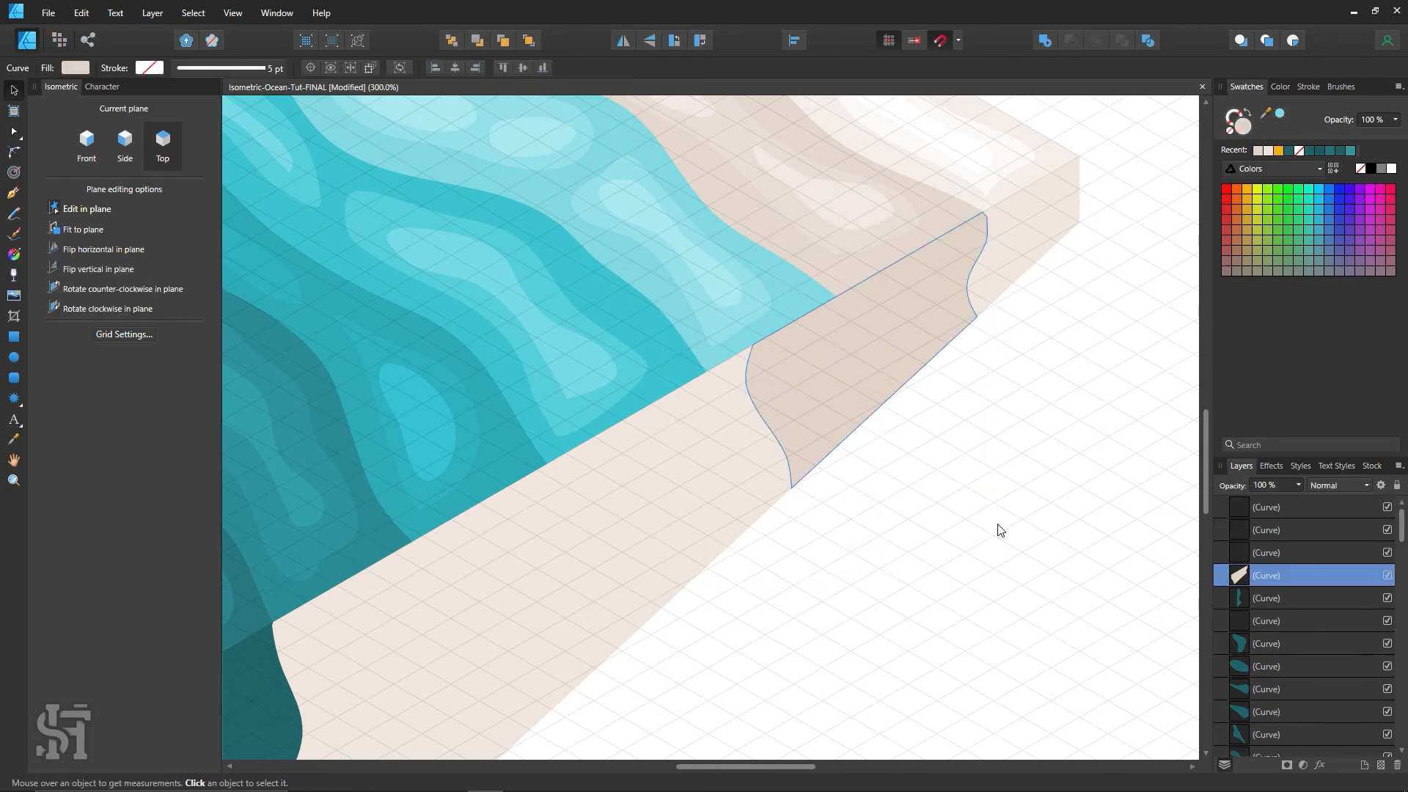
key(ctrl+d)
key(ctrl+v)
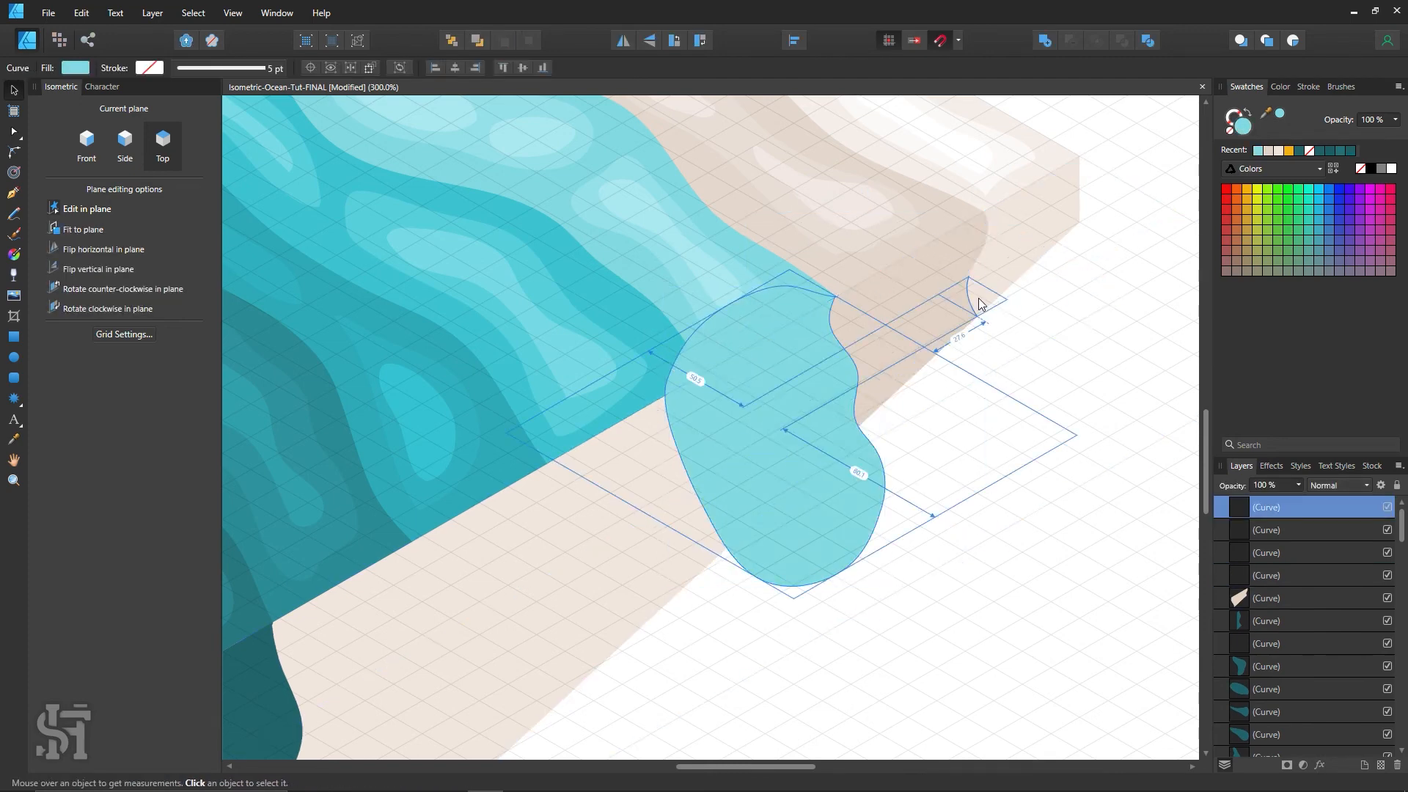
key(ctrl+z)
key(ctrl+z)
key(ctrl+z)
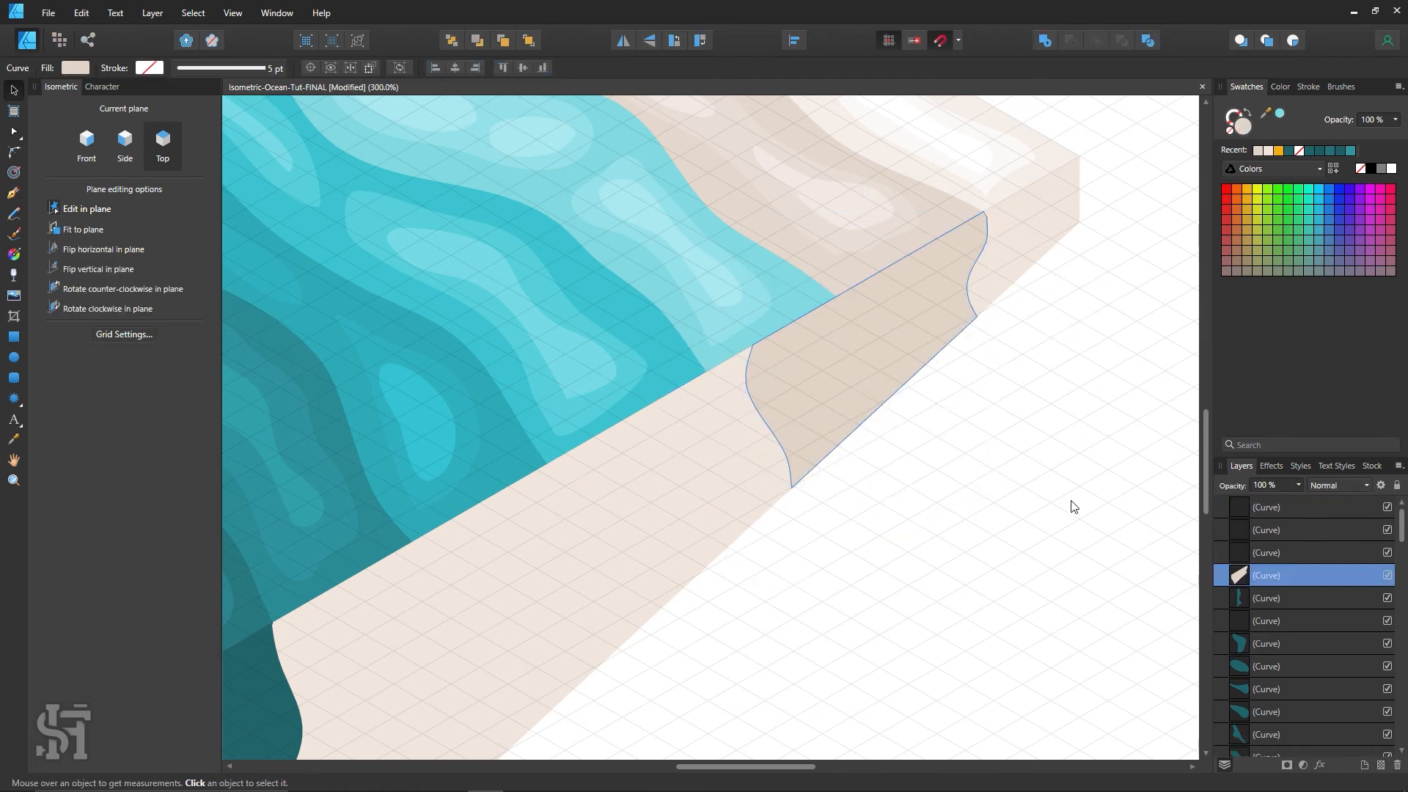
Redo the drip outline, its turquoise fill and the rectangle drawn above it.
key(ctrl+shift+z)
key(ctrl+shift+z)
key(ctrl+shift+z)
key(ctrl+shift+z)
key(ctrl+shift+z)
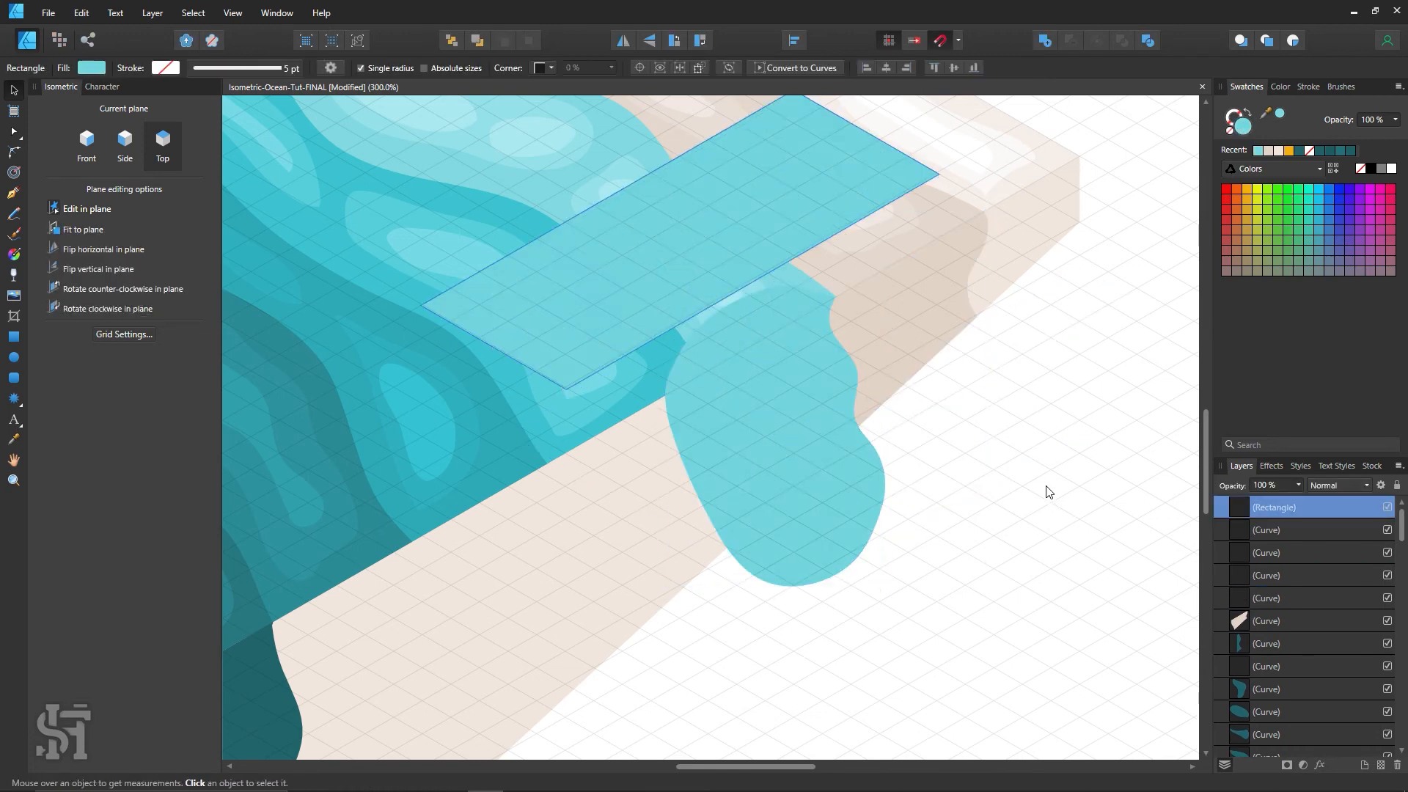
Align the rectangle with the block's upper front edge and subtract it from the turquoise drip.
click(899, 412)
drag(711, 307, 689, 327)
shift+click(807, 327)
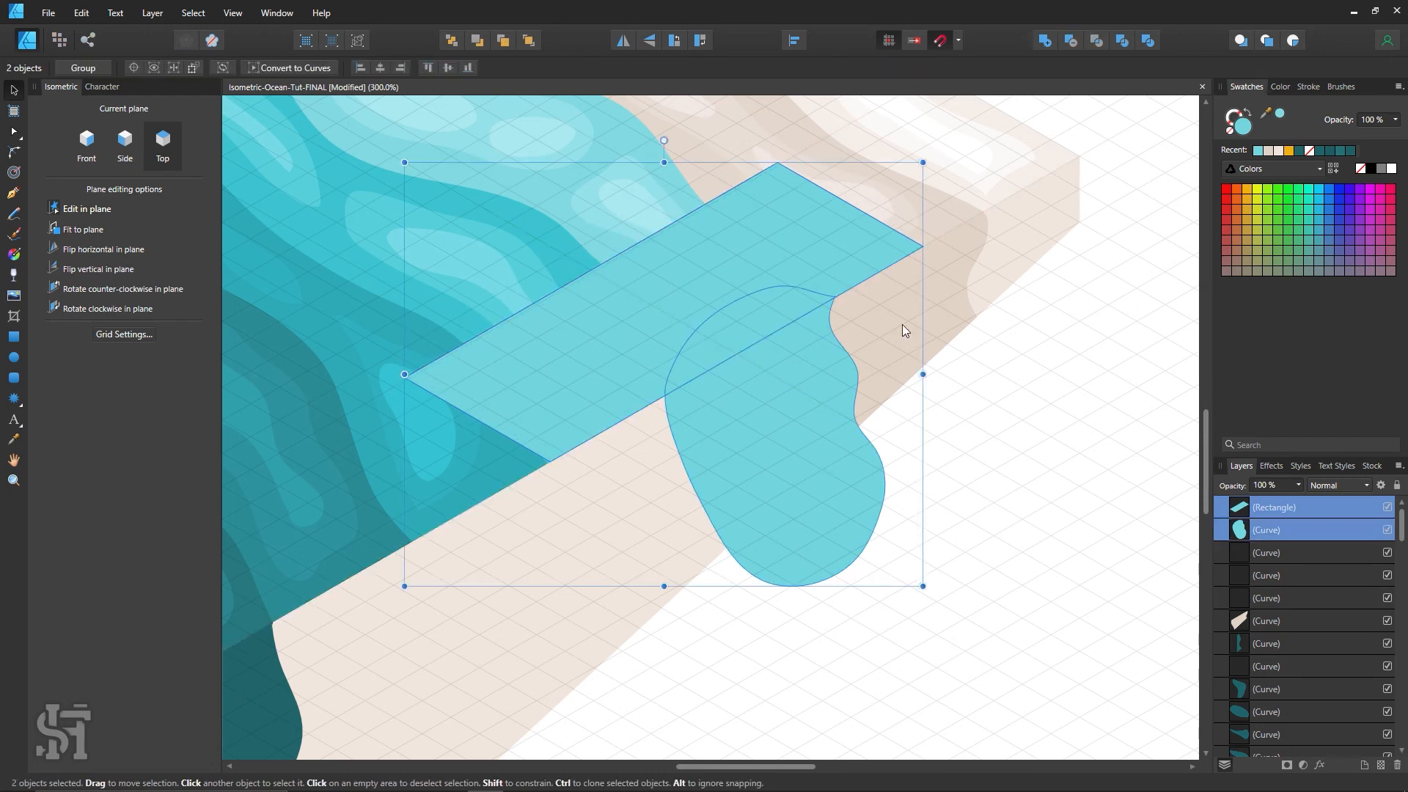
click(1065, 42)
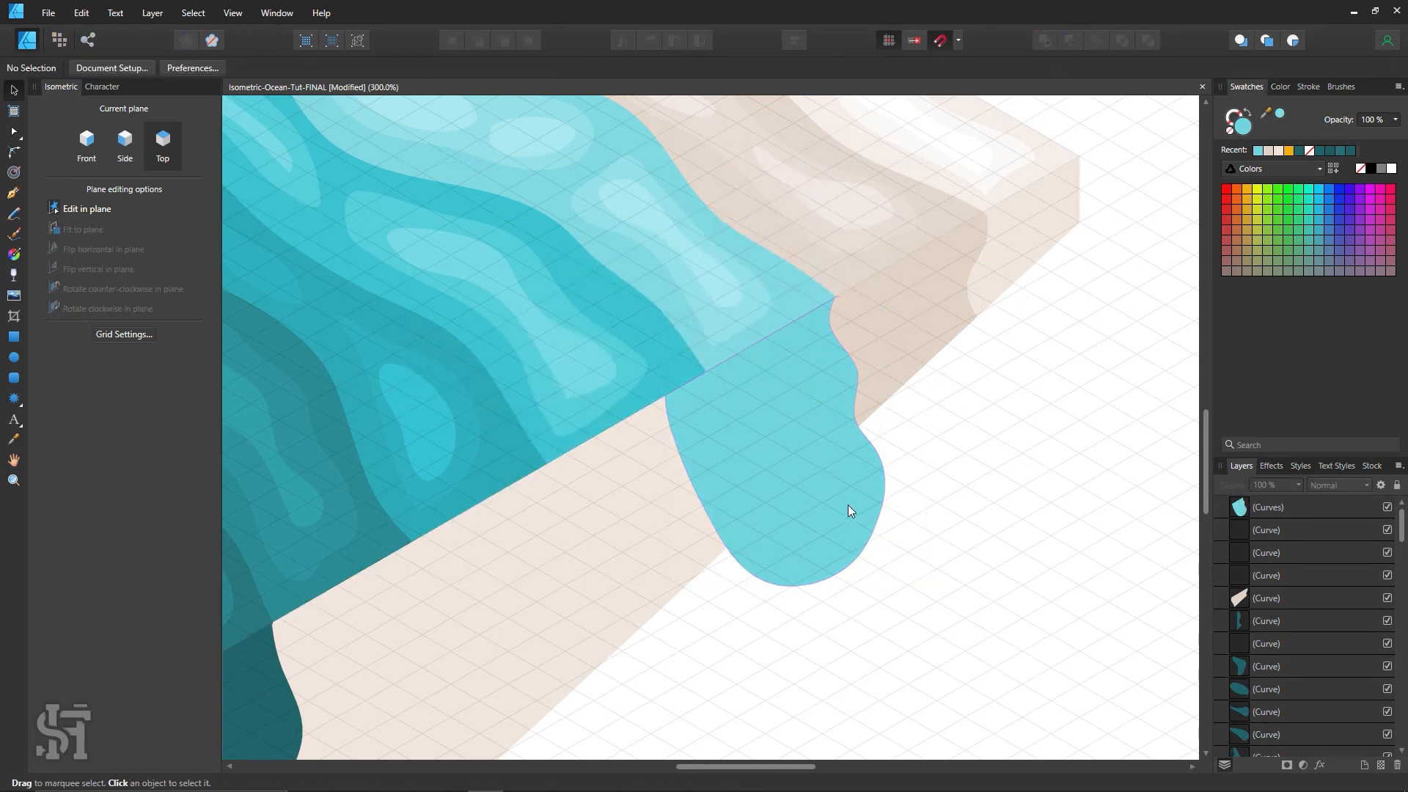
Try to subtract the turquoise drip from the light sand front face.
shift+click(918, 309)
click(996, 565)
click(811, 522)
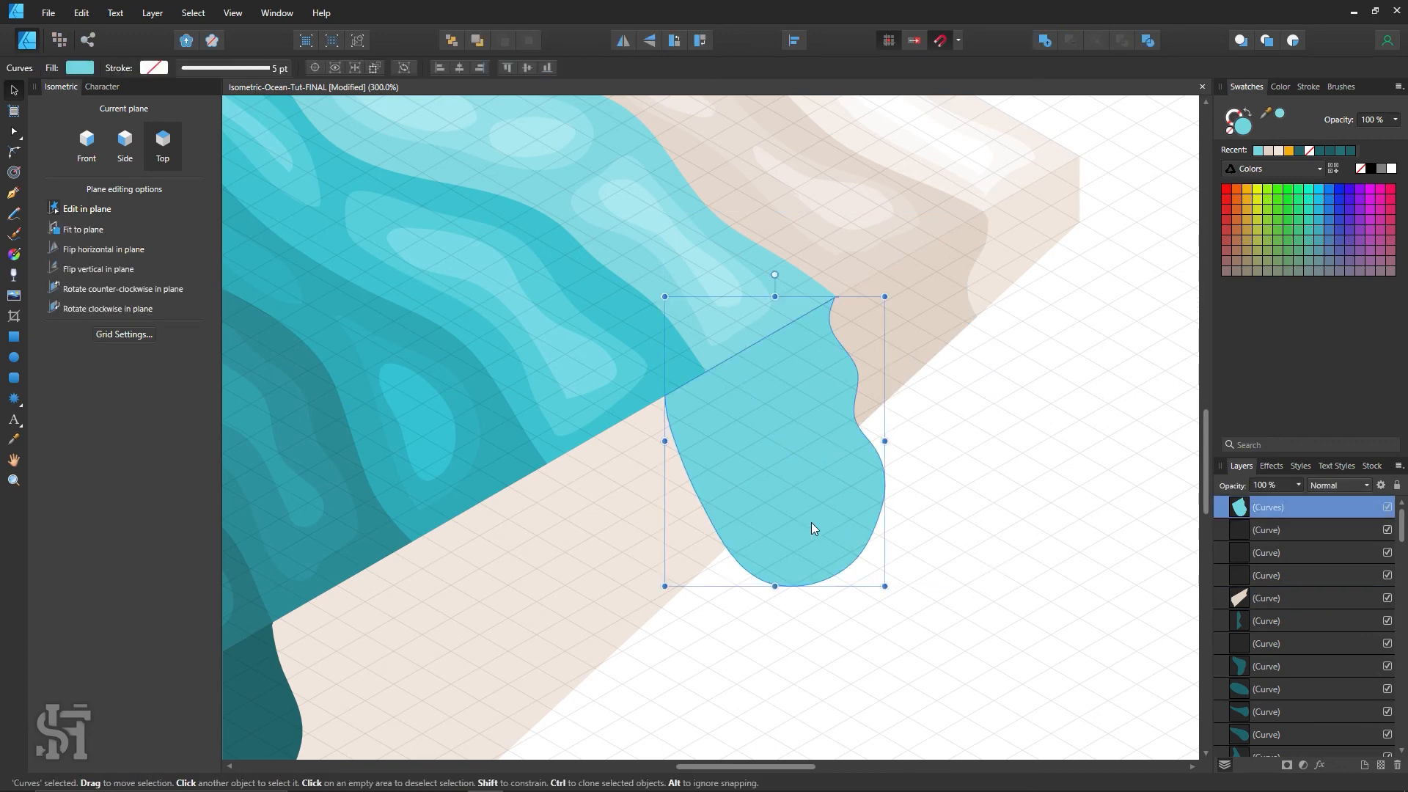
shift+click(592, 539)
shift+click(593, 538)
click(1072, 42)
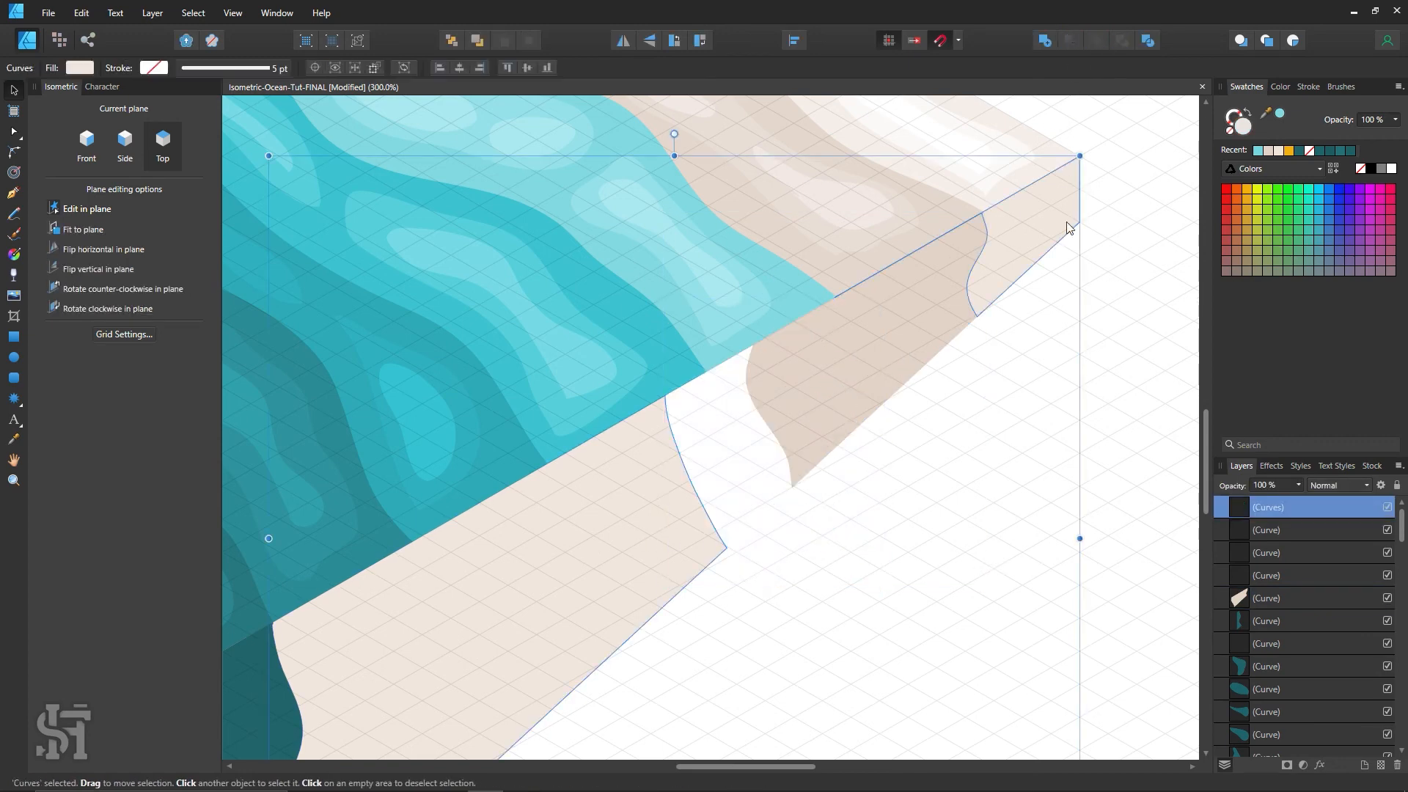
key(ctrl+z)
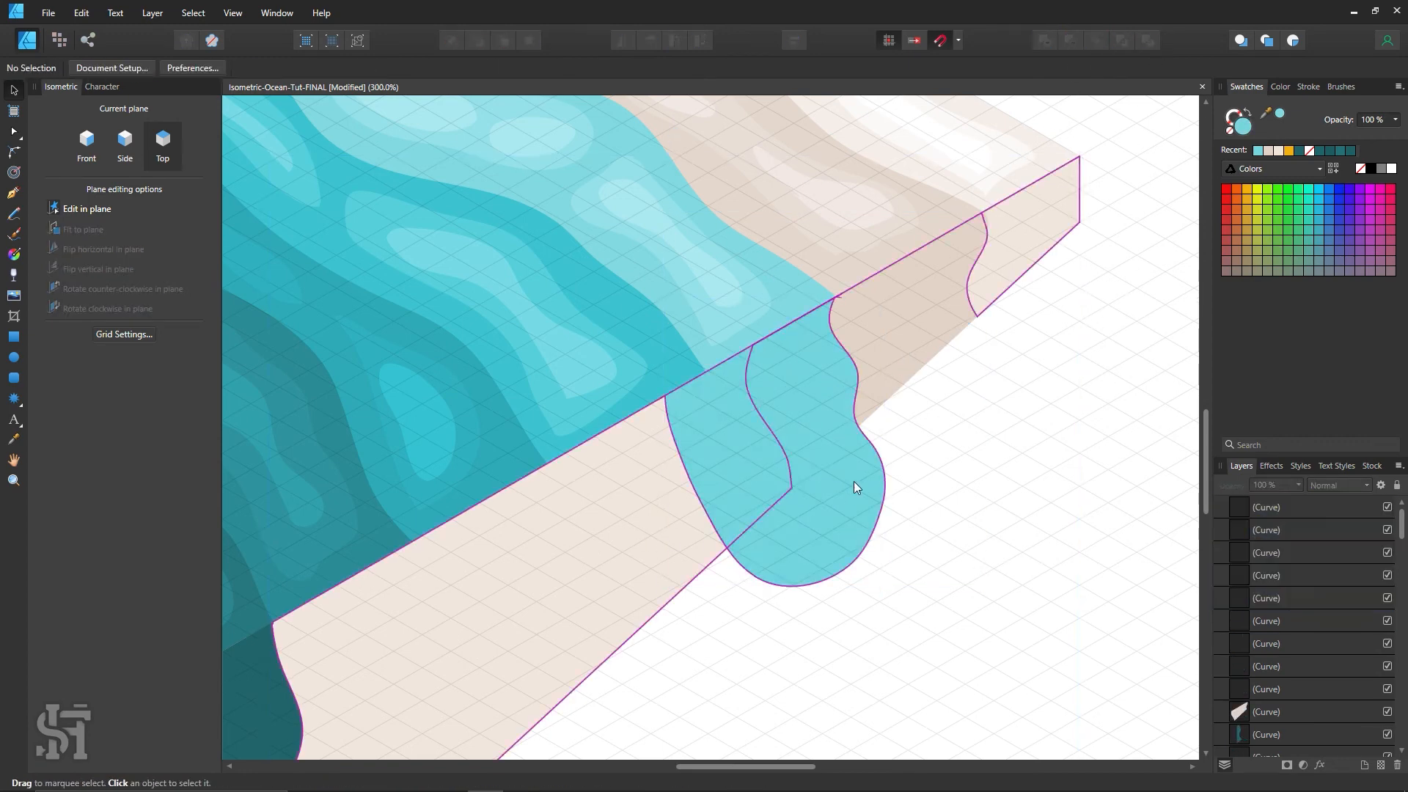
Divide the drip's outer piece with the darker sand side shape and delete the part hanging below the block.
click(822, 529)
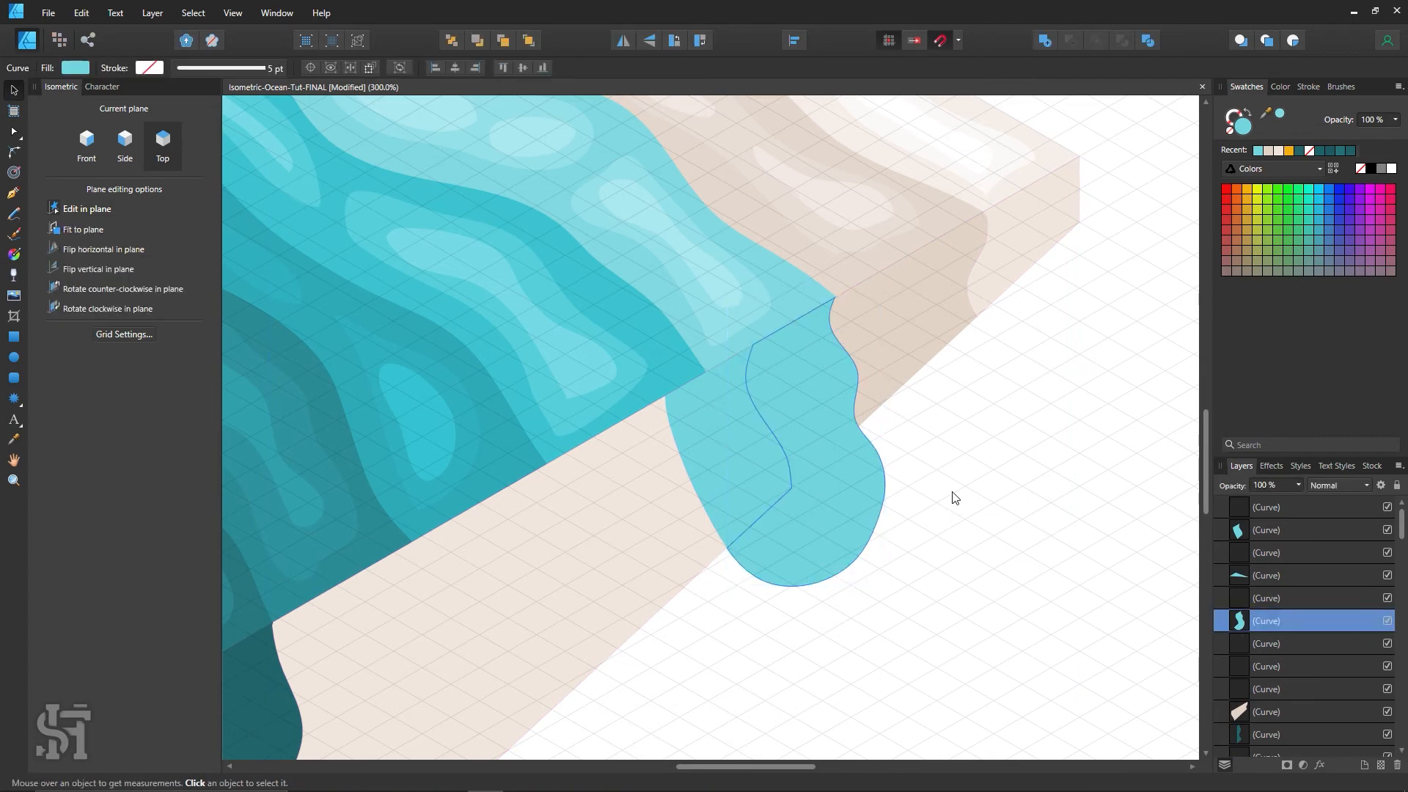
shift+click(904, 357)
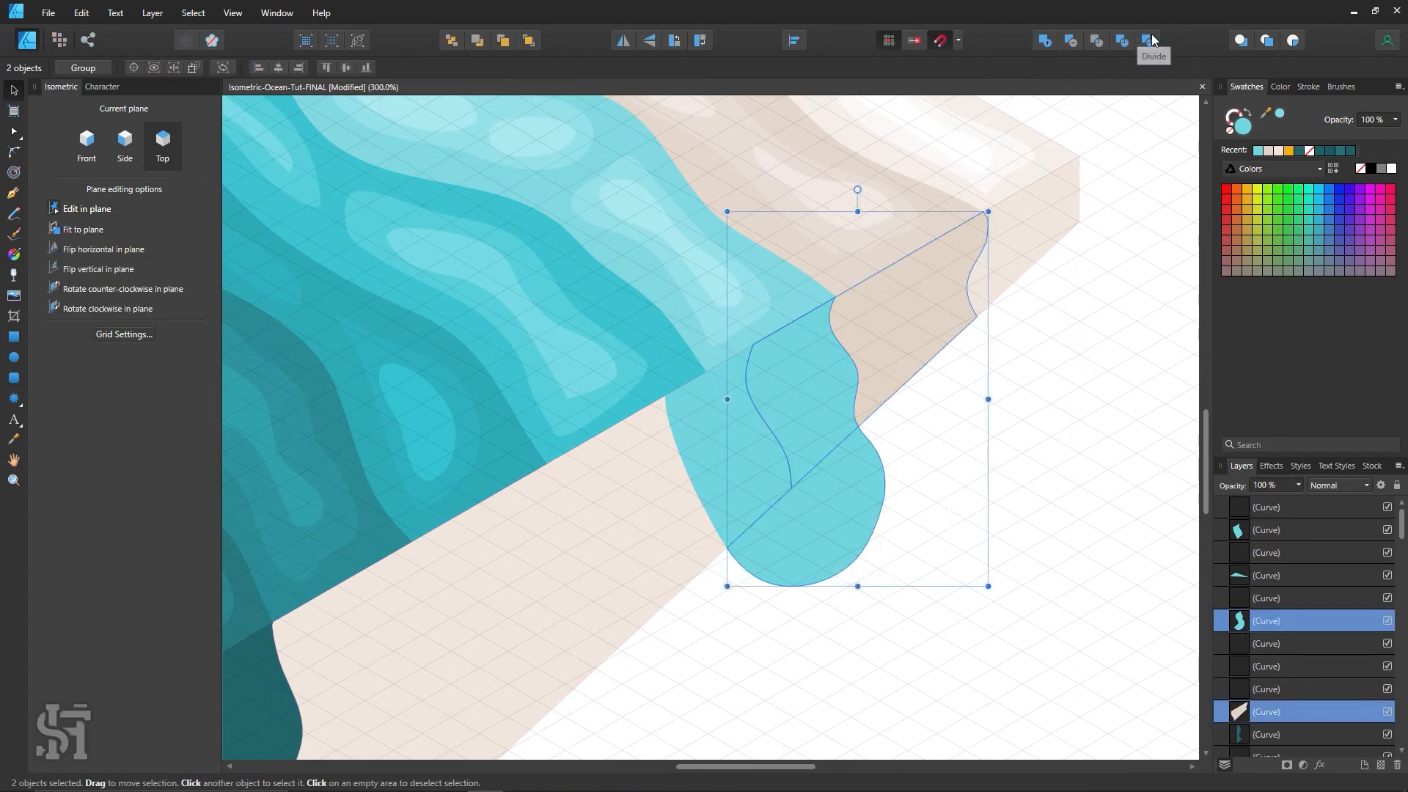
click(1149, 42)
click(1070, 387)
click(775, 527)
key(Delete)
Delete the stray curves around the boundary between the darker sand shape and the light sand end.
click(752, 475)
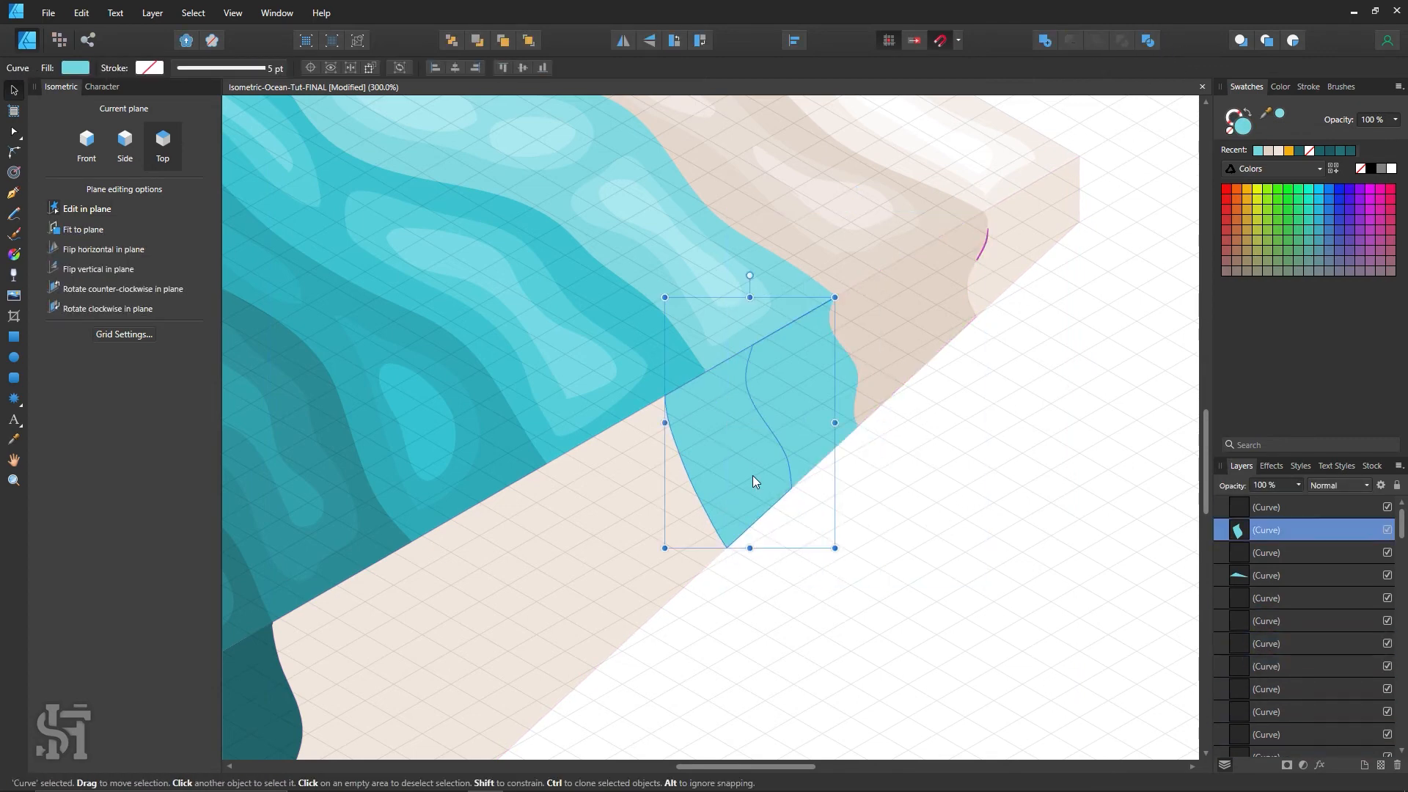
click(973, 429)
drag(1075, 378, 937, 193)
key(Delete)
Merge the two turquoise front-face pieces with Add and delete the leftover nodes near the lower edge.
scroll(877, 400, down, 1)
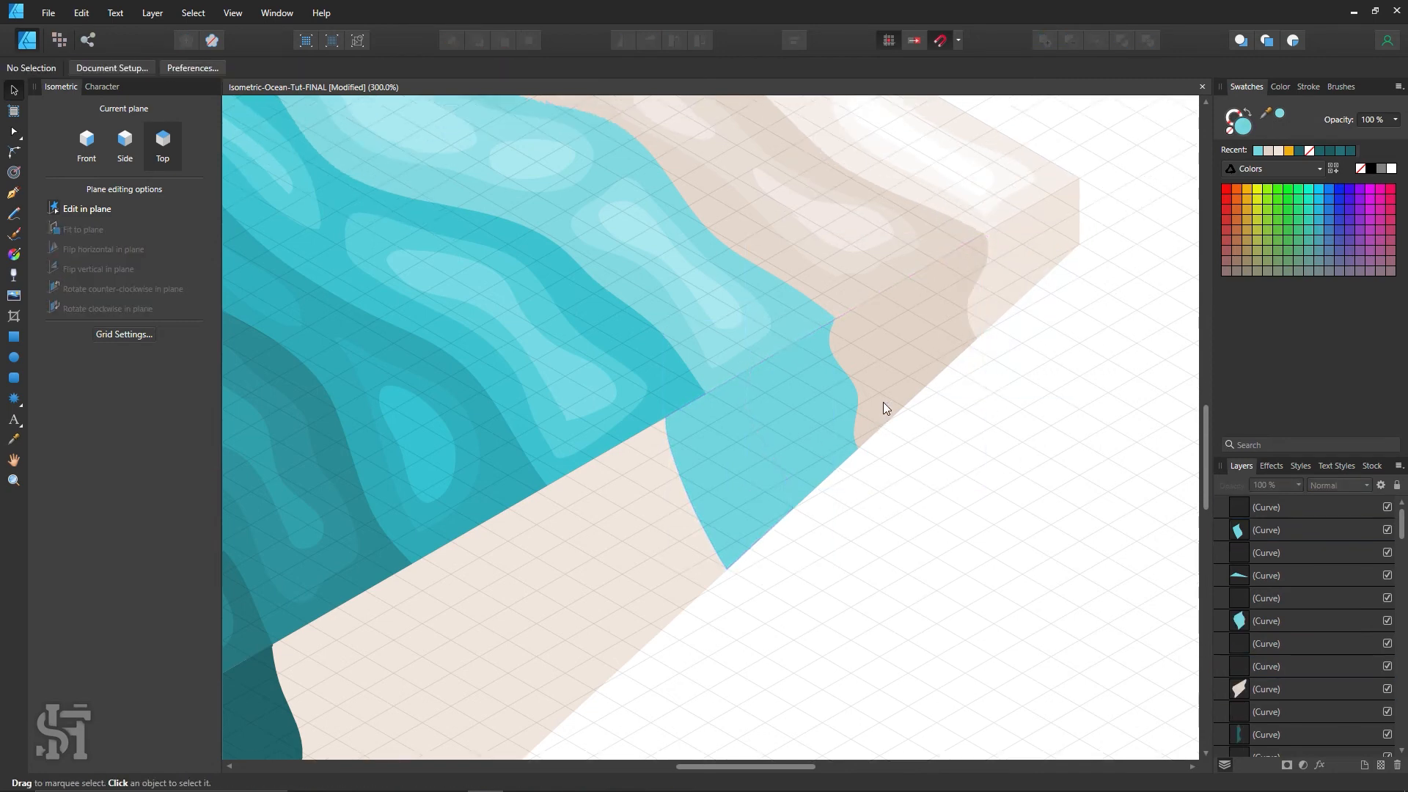
key(z)
drag(805, 467, 873, 467)
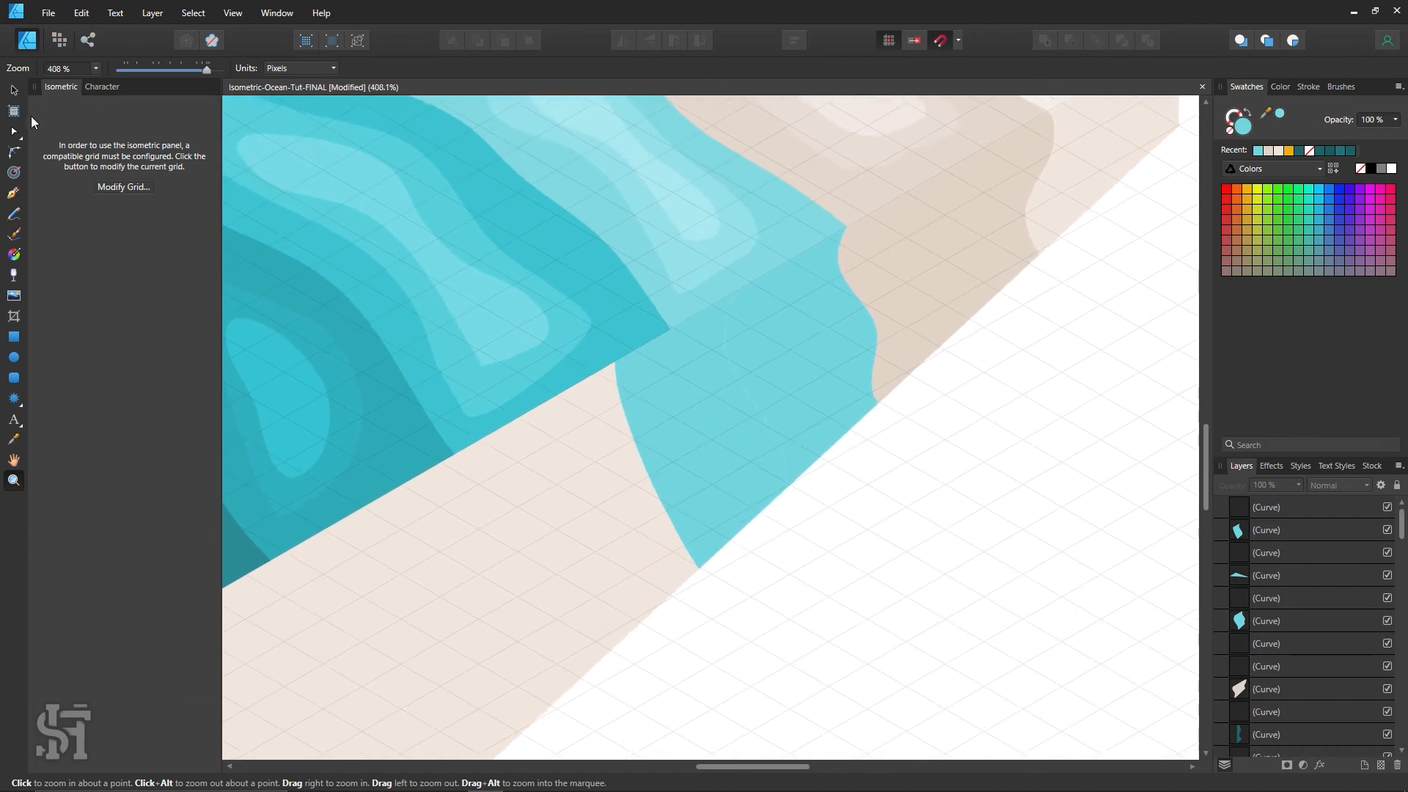
key(a)
click(739, 378)
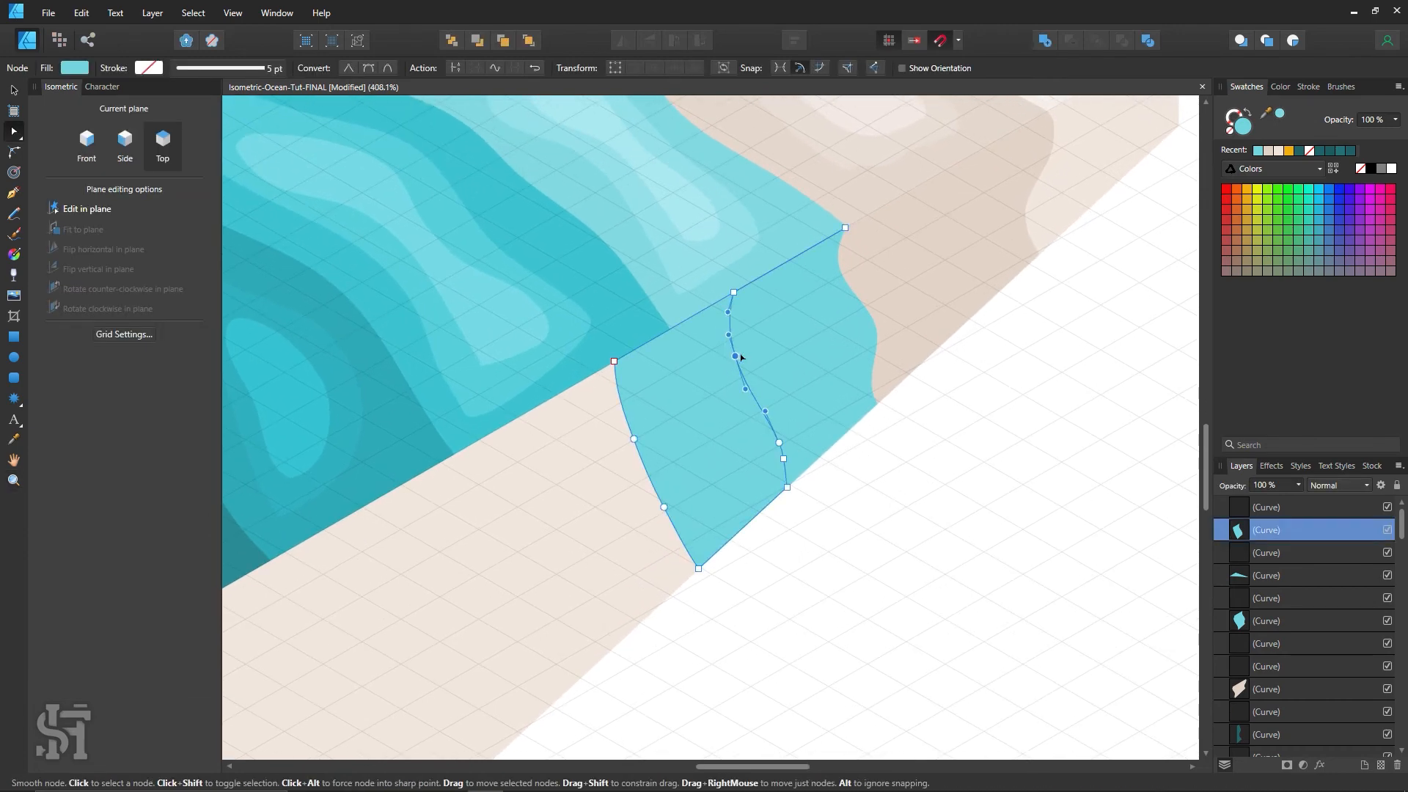
shift+click(810, 345)
click(1047, 40)
drag(780, 447, 825, 535)
key(Delete)
click(826, 535)
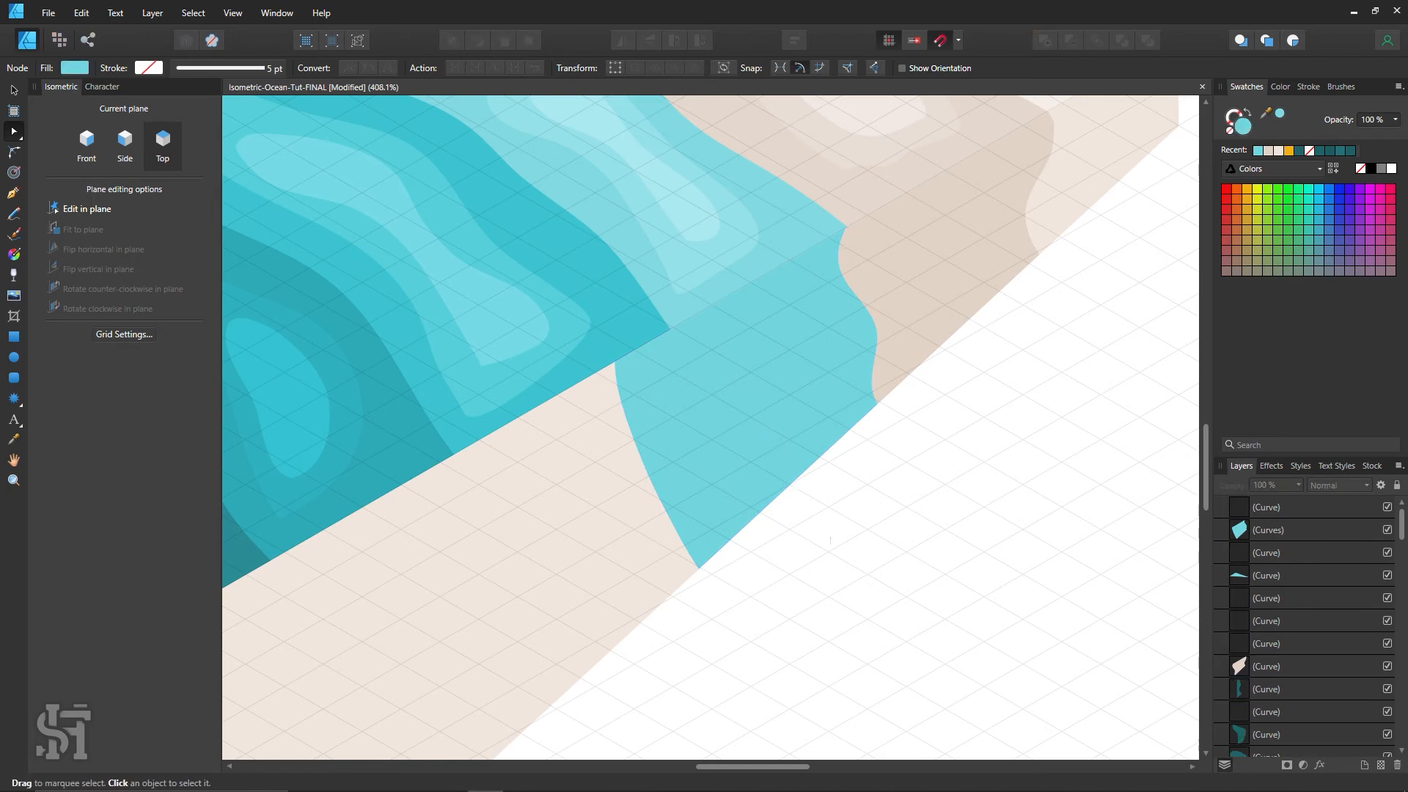
Delete the thin turquoise sliver protruding at the corner where the ocean top meets the sand.
scroll(844, 454, up, 2)
key(z)
drag(856, 289, 1034, 292)
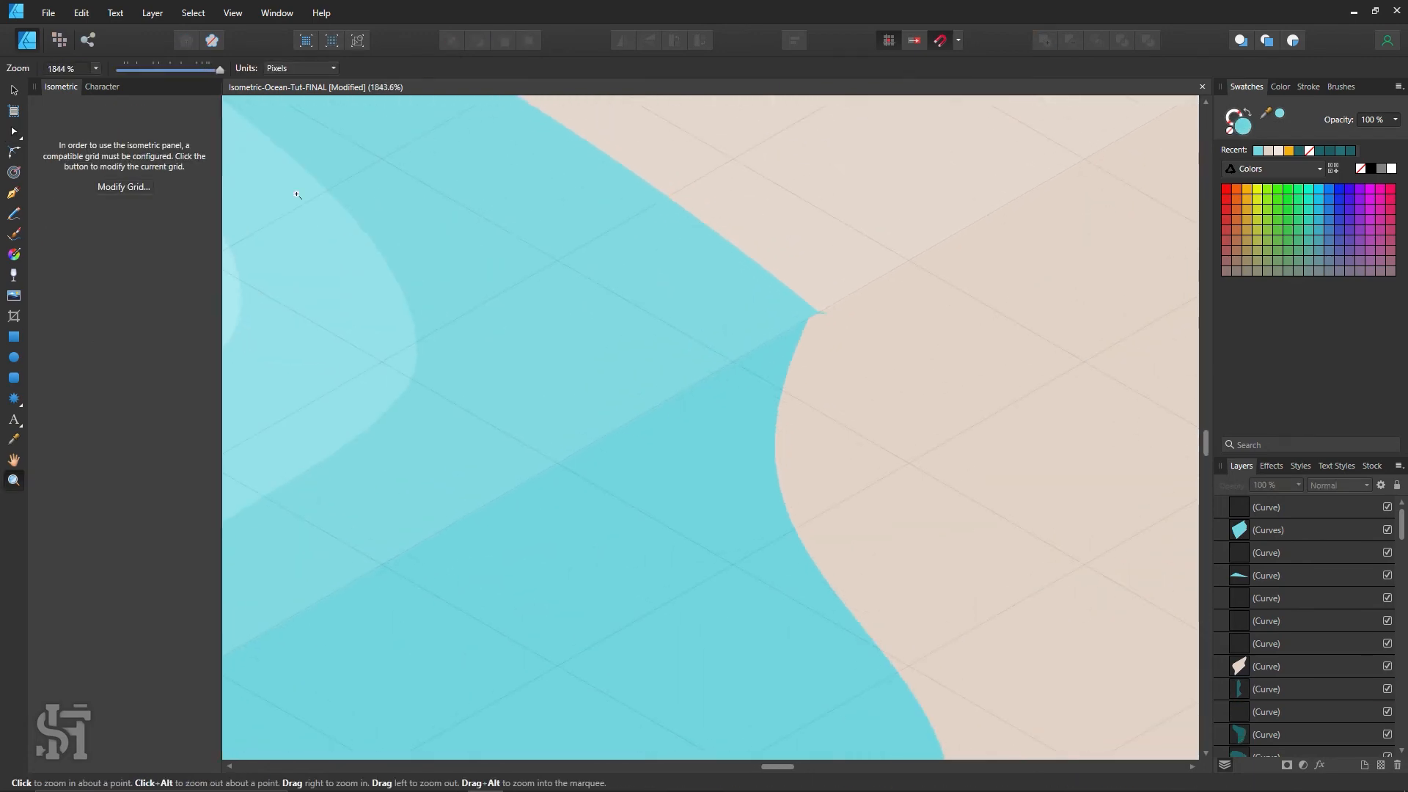
click(16, 134)
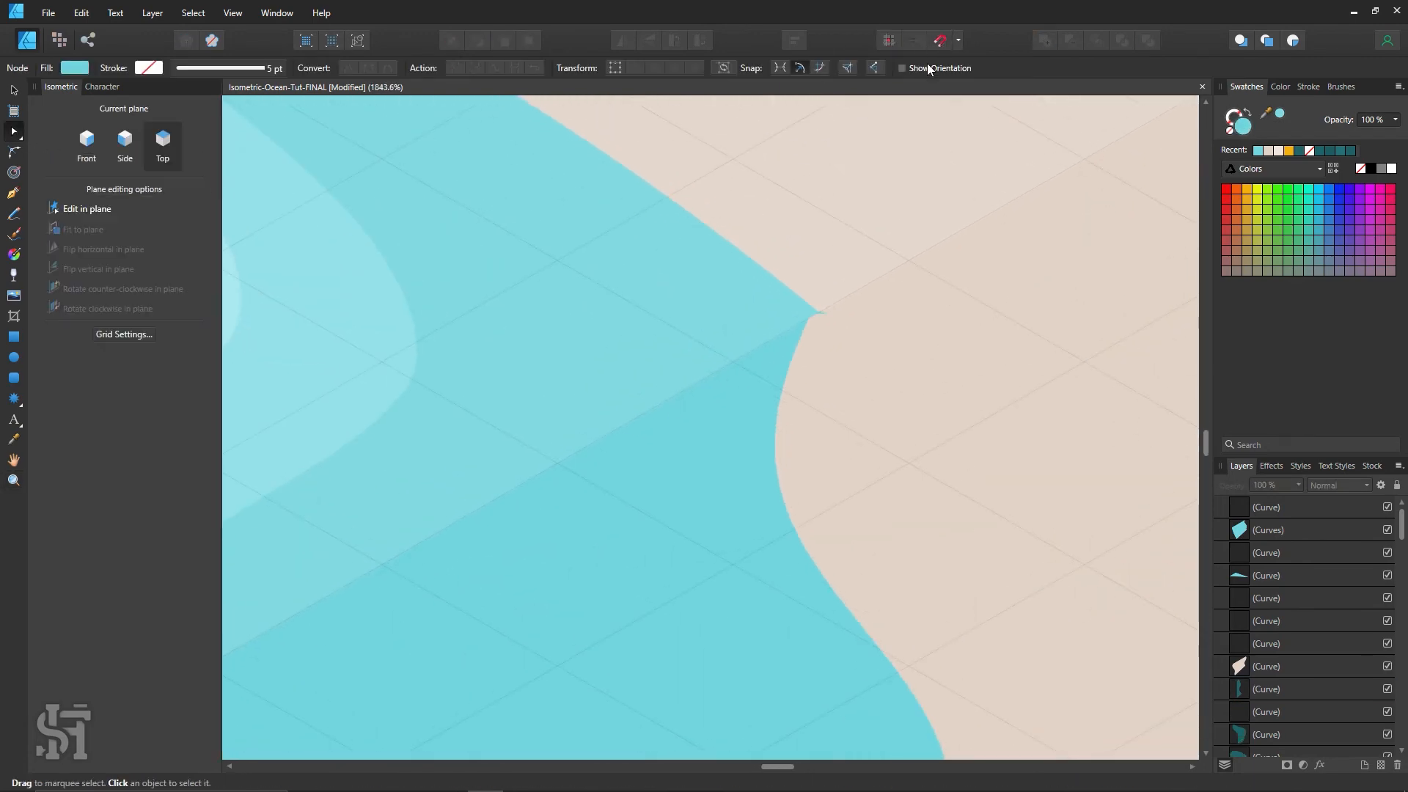
click(823, 314)
click(827, 314)
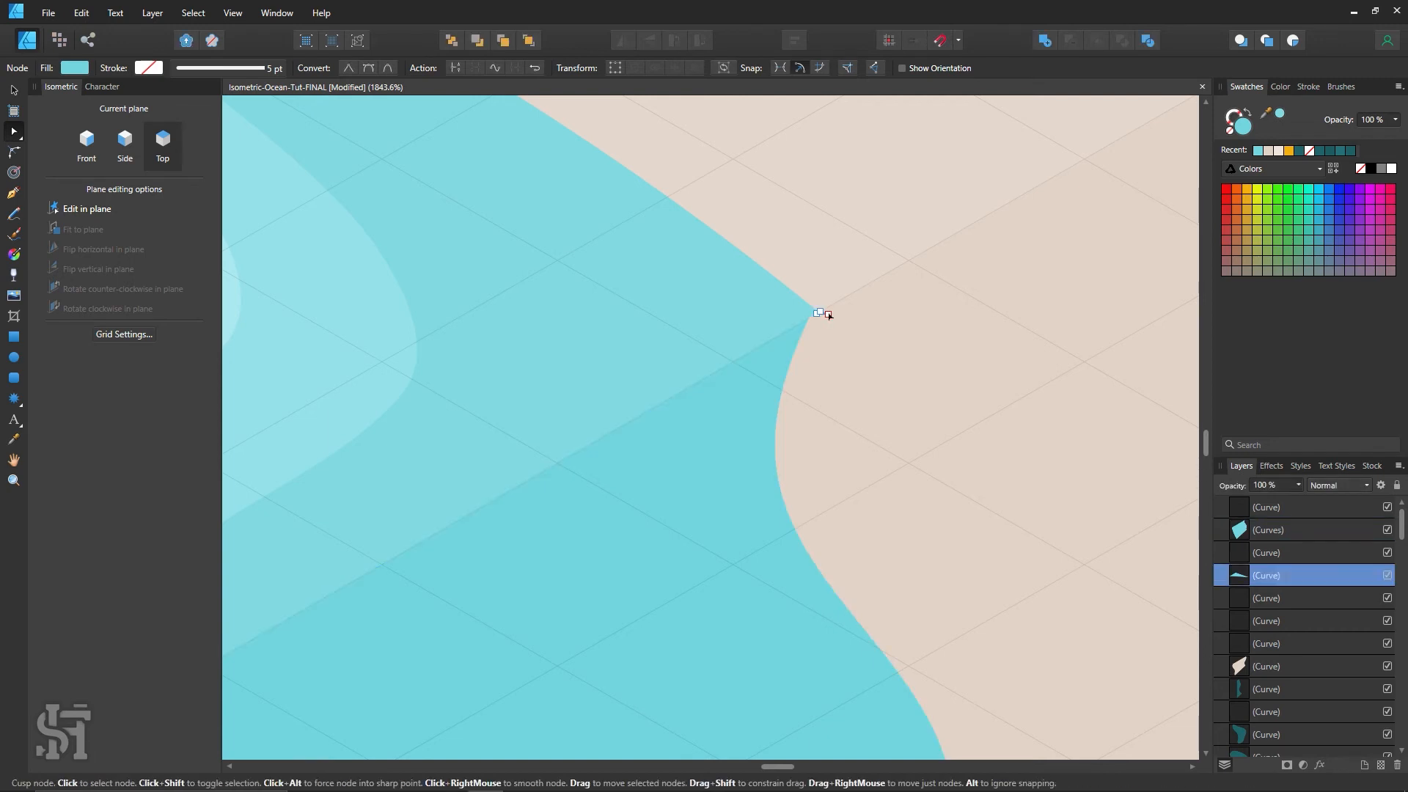
key(Delete)
drag(811, 317, 824, 374)
key(Delete)
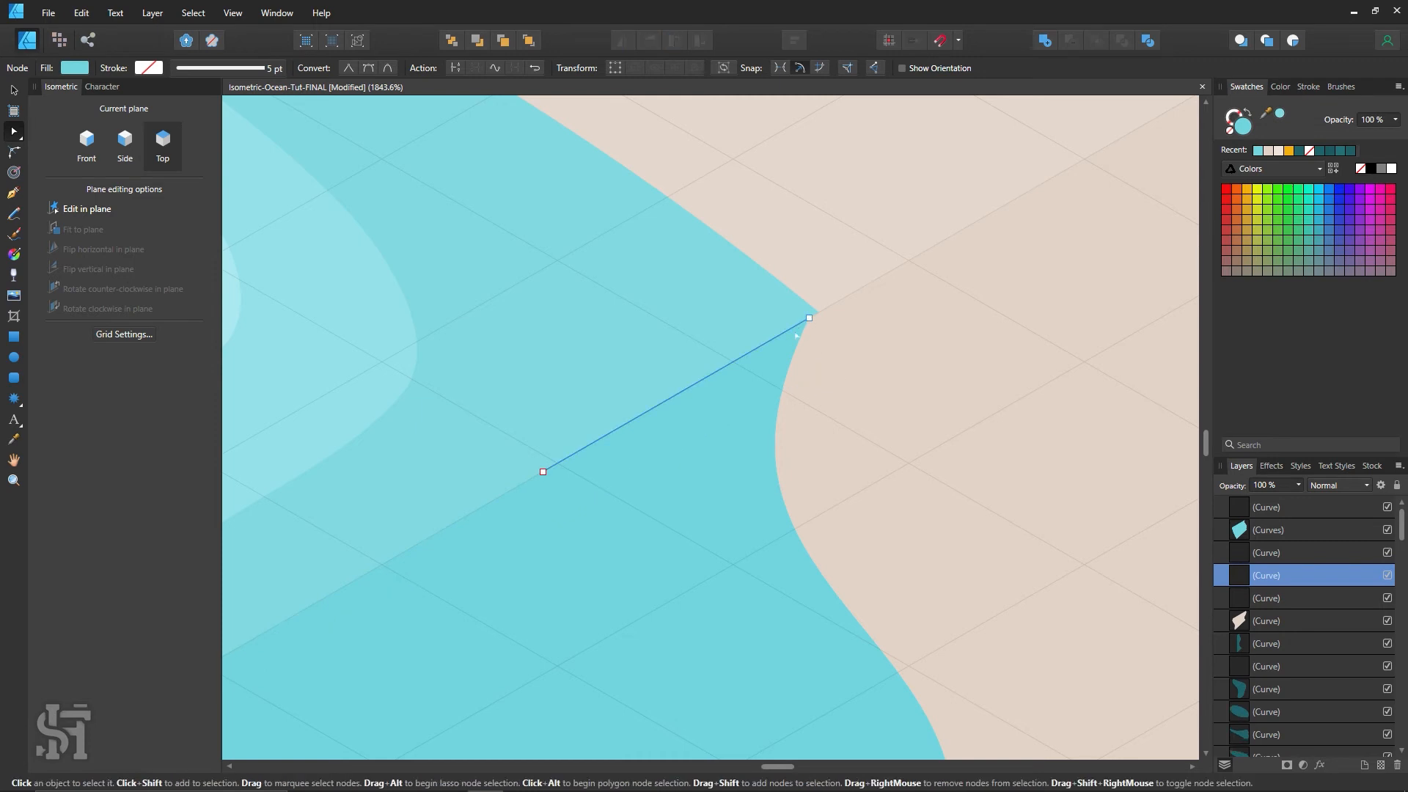
key(Delete)
Delete the extra node sticking out at the merged turquoise shape's upper corner.
click(803, 326)
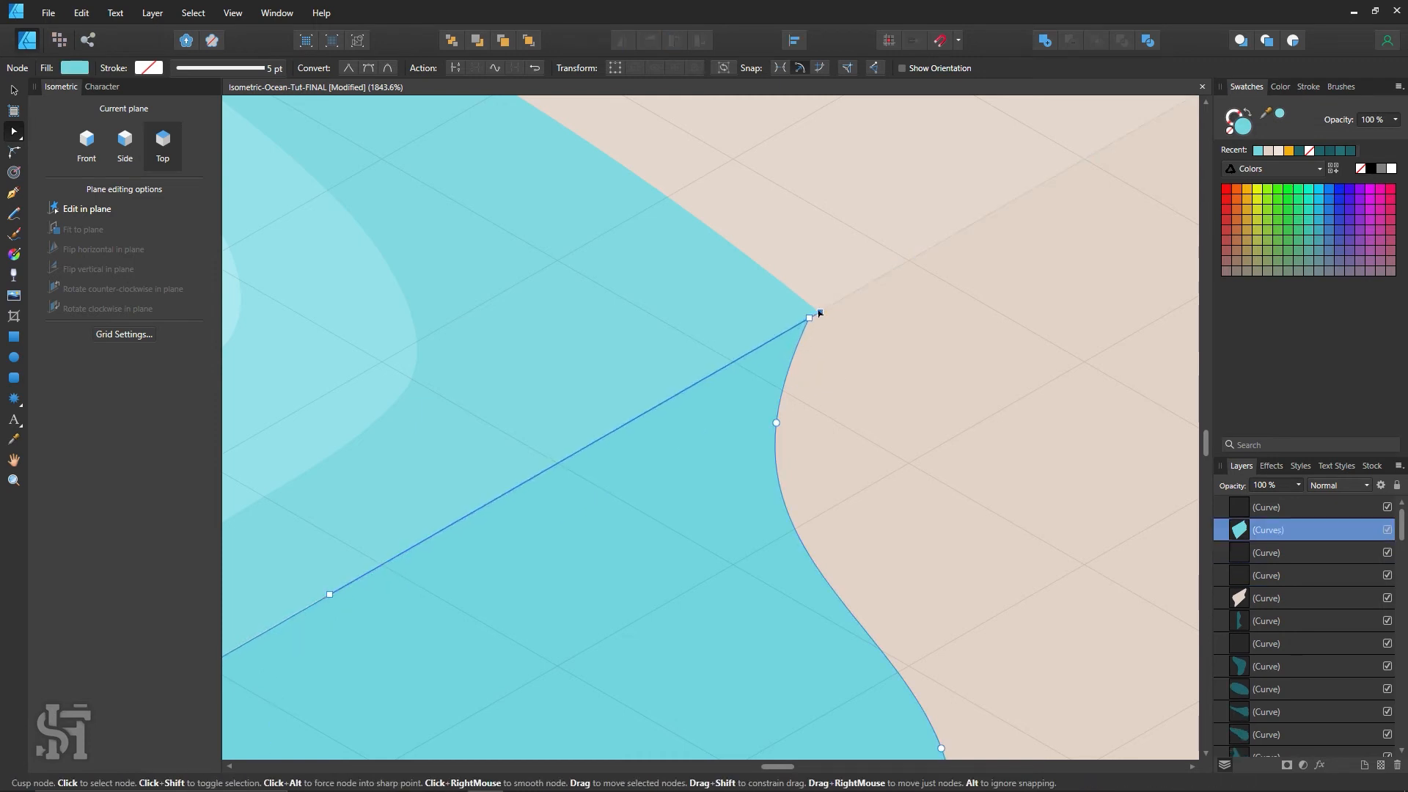
mouse_move(819, 313)
mouse_down()
mouse_move(795, 292)
mouse_move(818, 313)
mouse_up()
key(Delete)
Examine the turquoise section's edges where it meets the ocean top and the sand faces.
scroll(754, 442, down, 3)
key(z)
alt+click(753, 443)
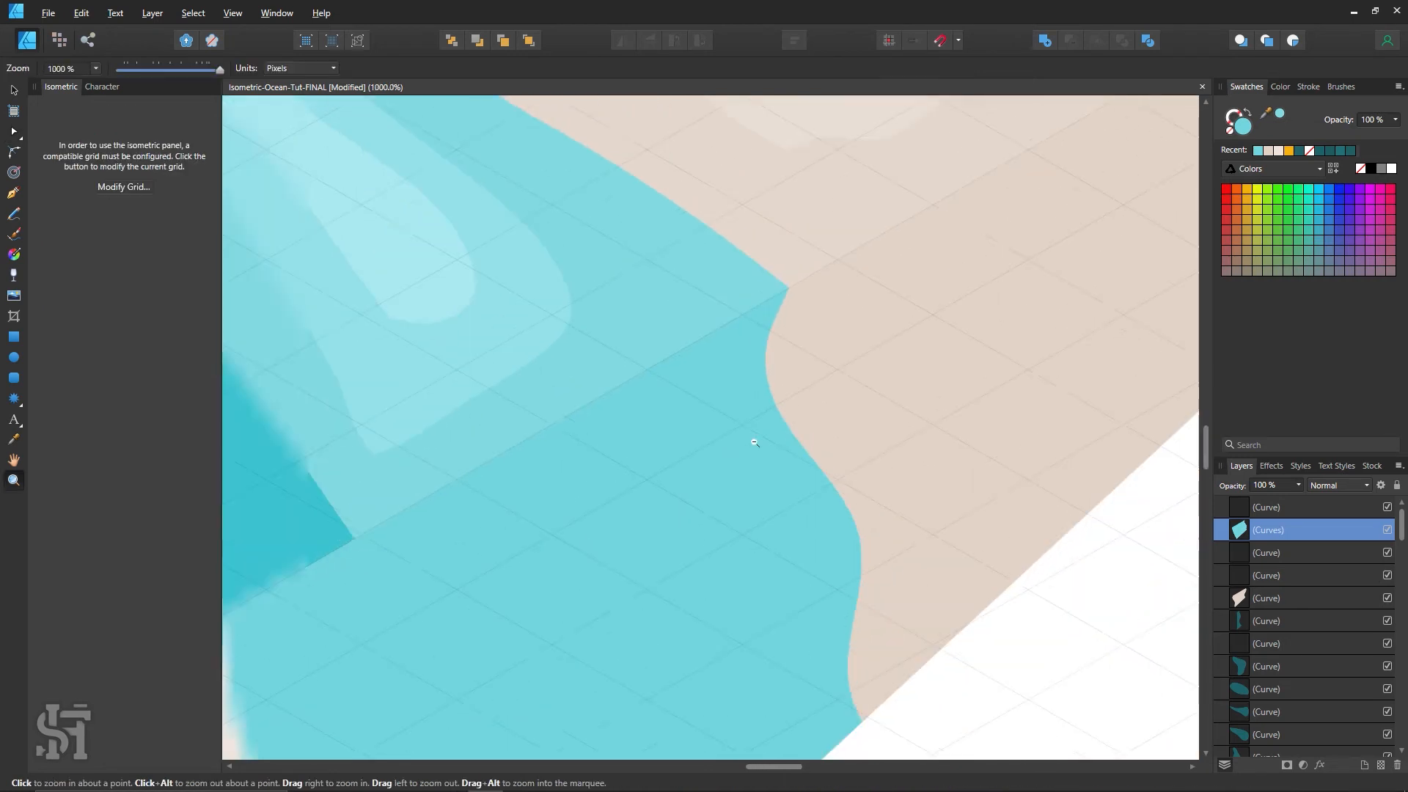
alt+click(754, 443)
drag(499, 549, 585, 433)
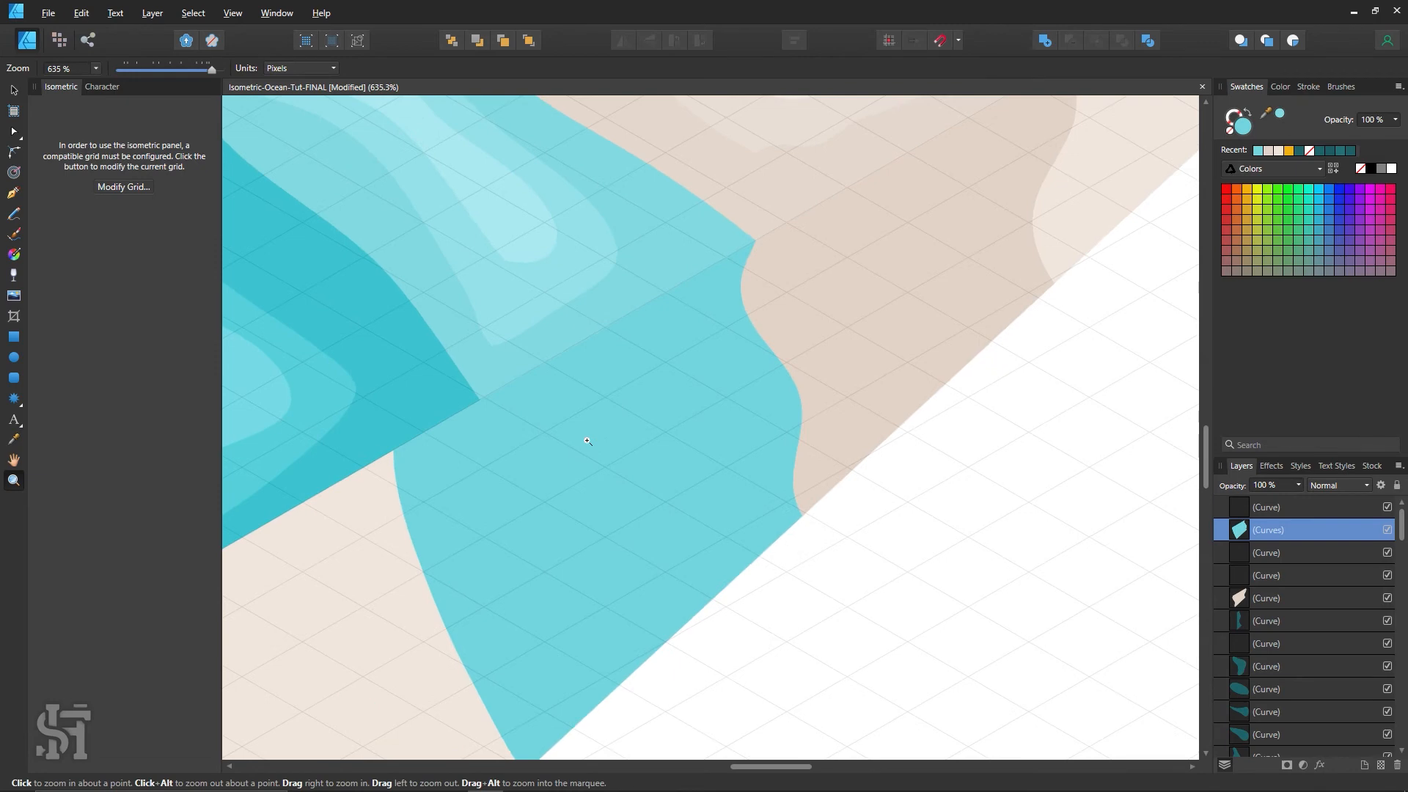
drag(684, 434, 930, 296)
alt+click(732, 428)
alt+click(731, 428)
alt+click(731, 429)
alt+click(731, 429)
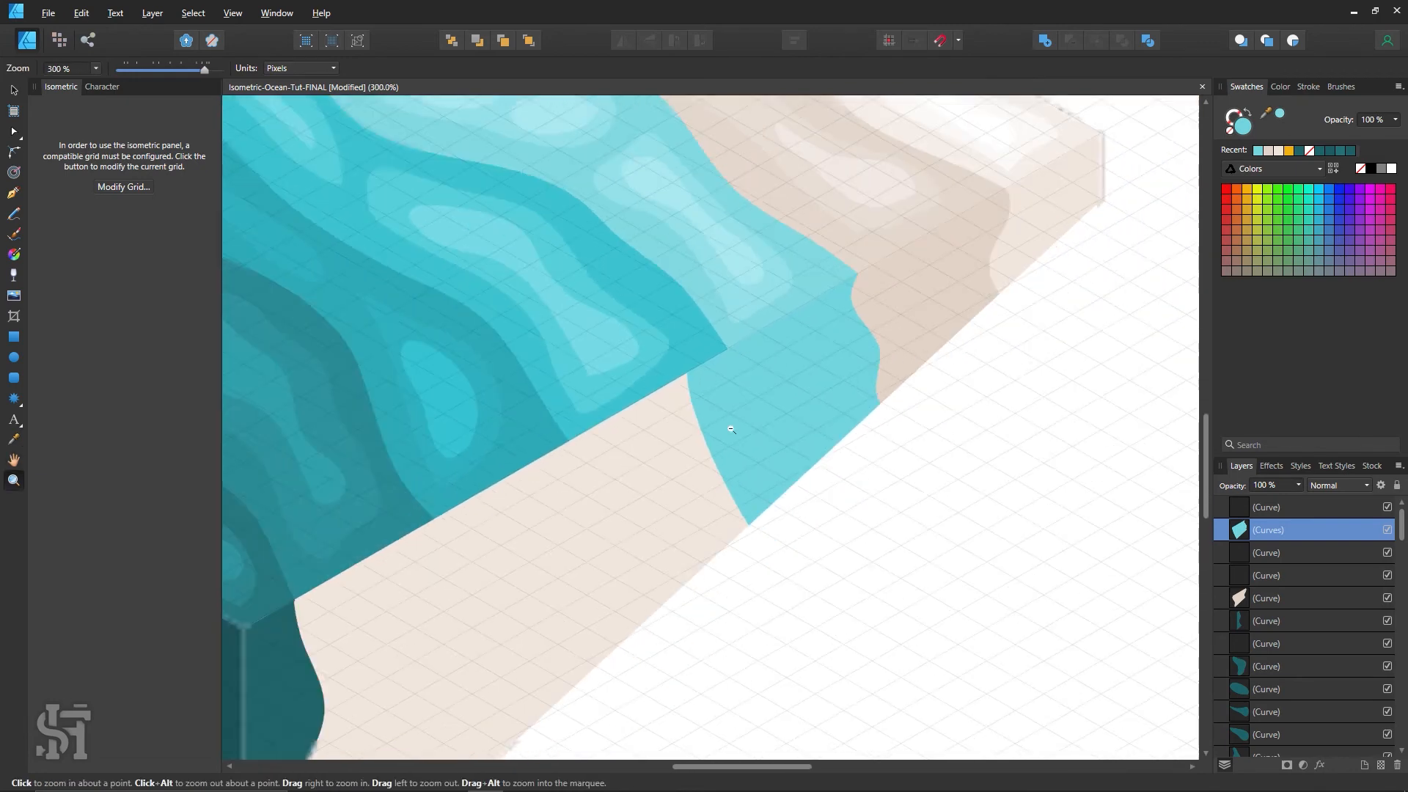
drag(731, 429, 778, 427)
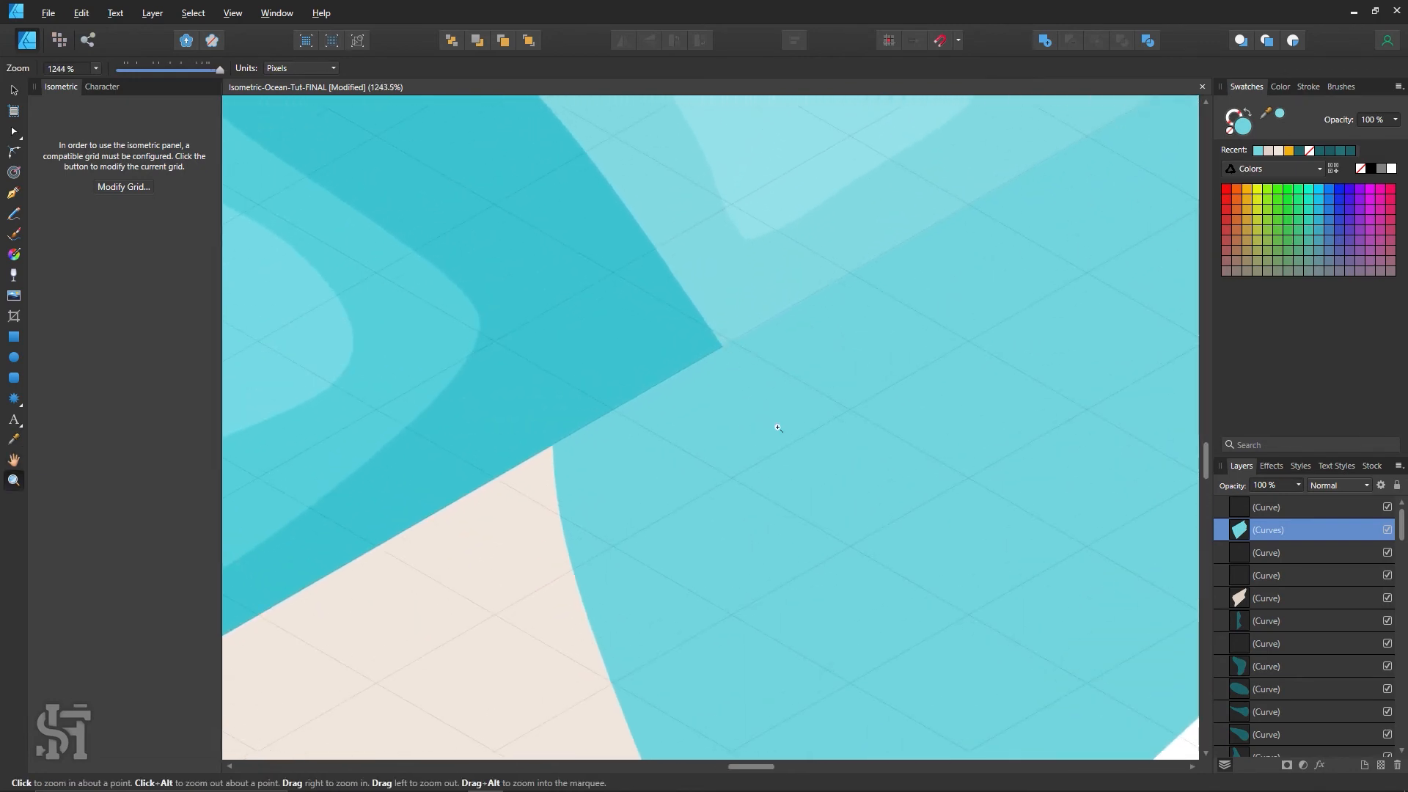
scroll(803, 471, down, 9)
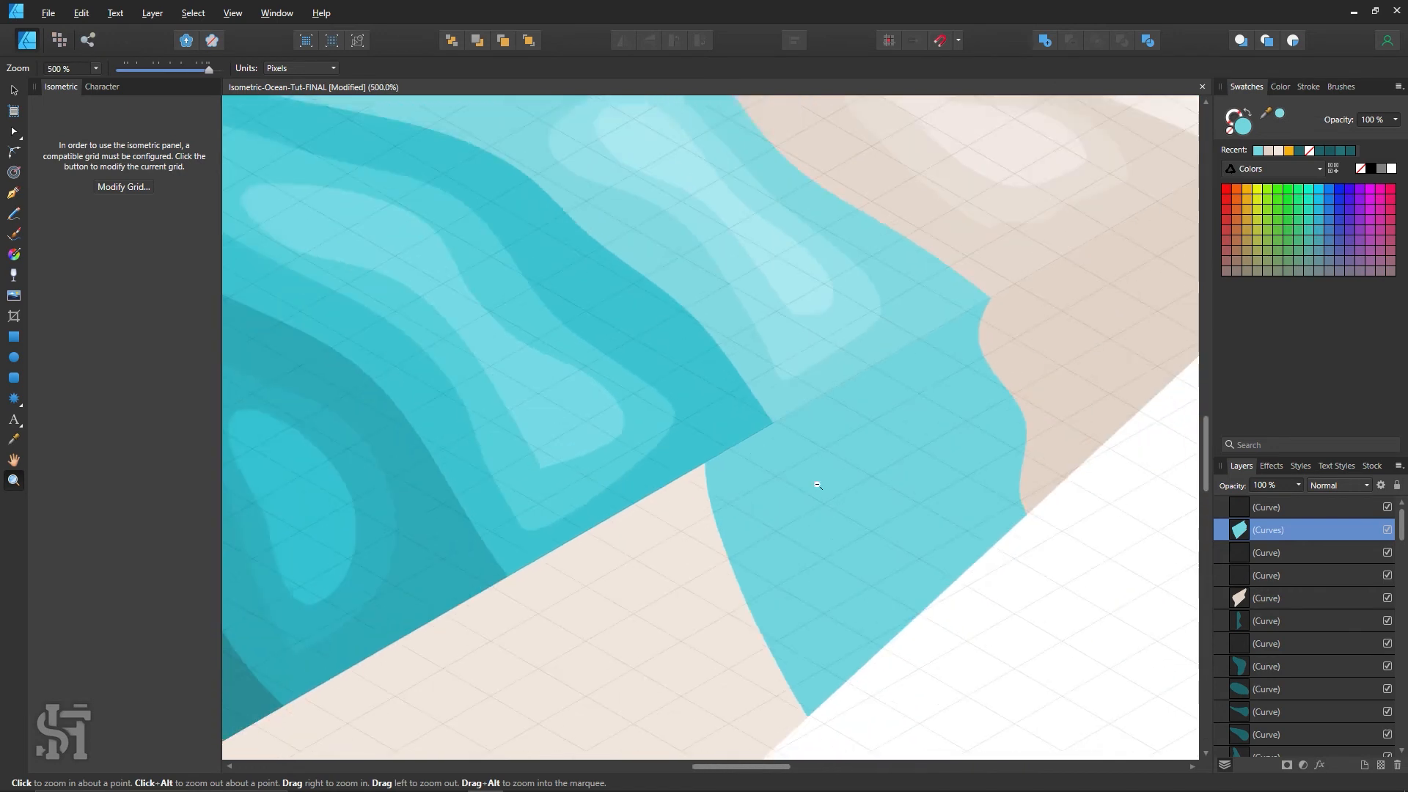
scroll(705, 443, down, 3)
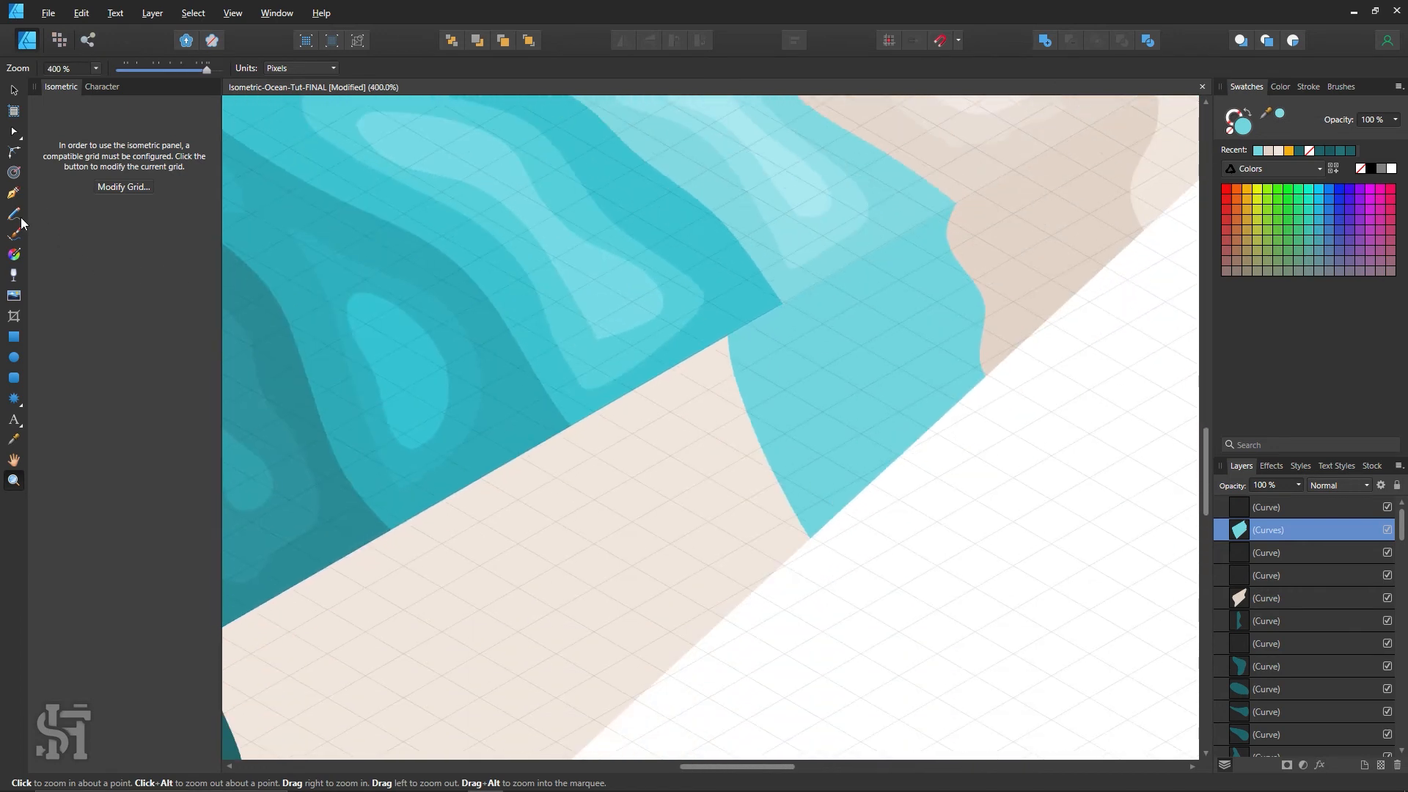
Remove the short leftover line inside the turquoise section near its lower edge by deleting its nodes.
click(21, 217)
click(14, 90)
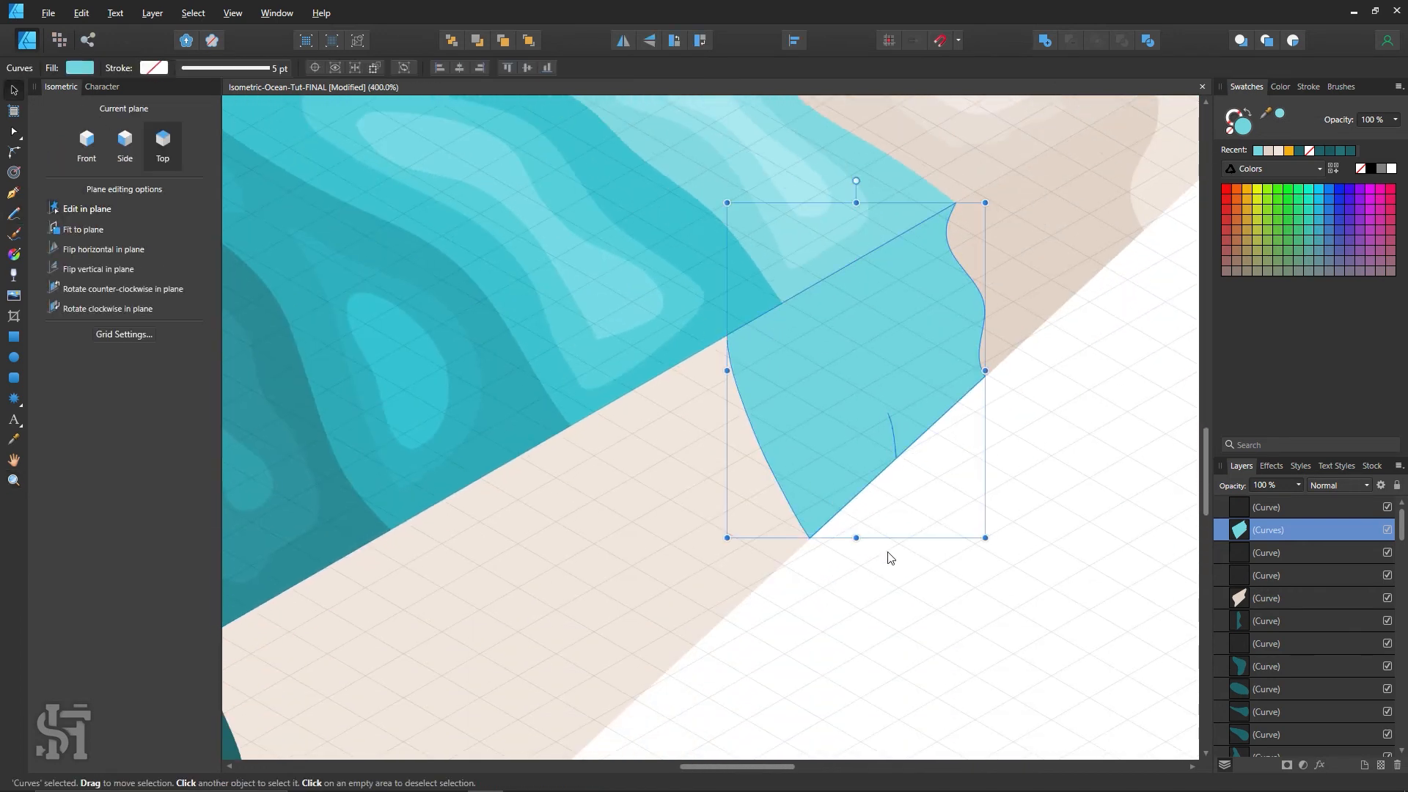
click(15, 132)
drag(933, 517, 875, 398)
click(941, 547)
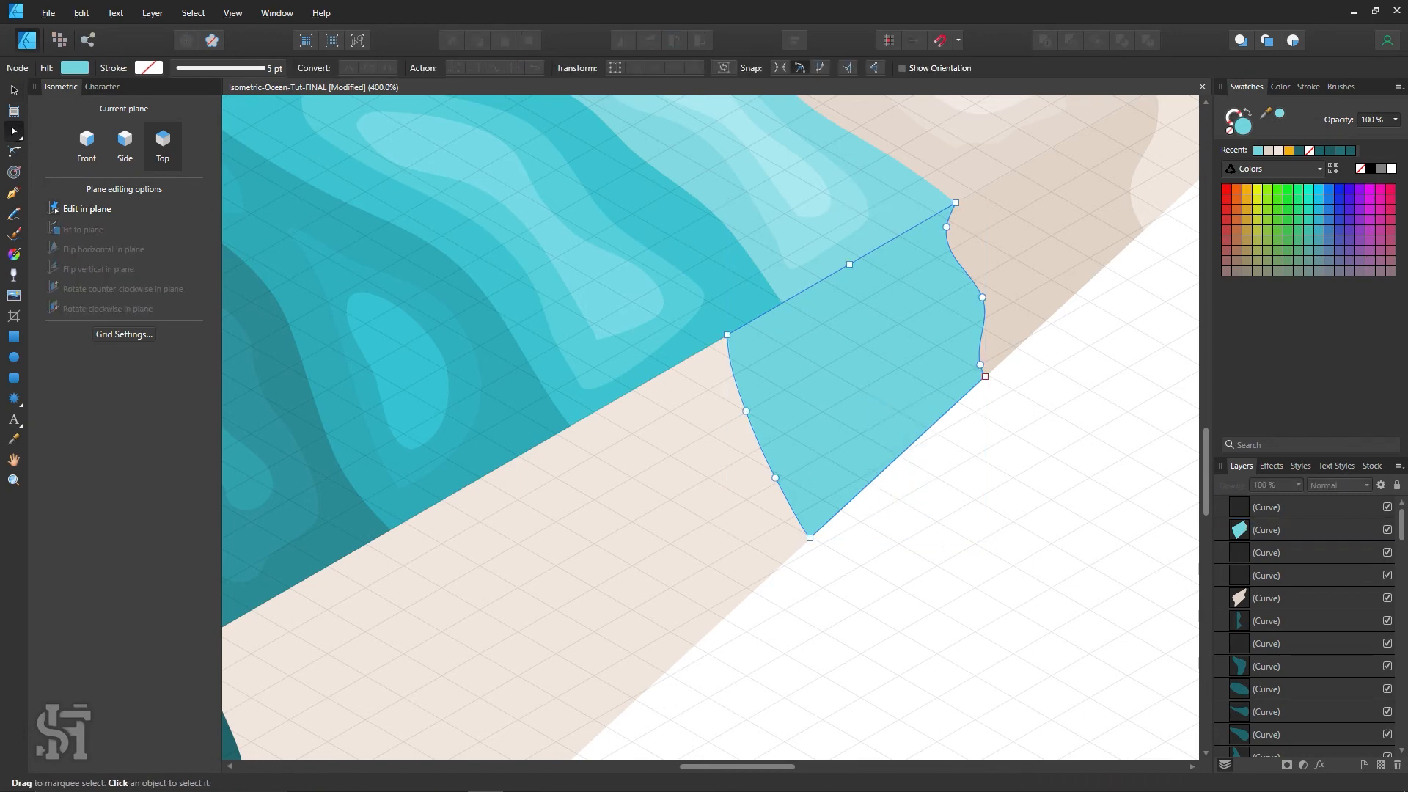
key(z)
drag(783, 421, 797, 446)
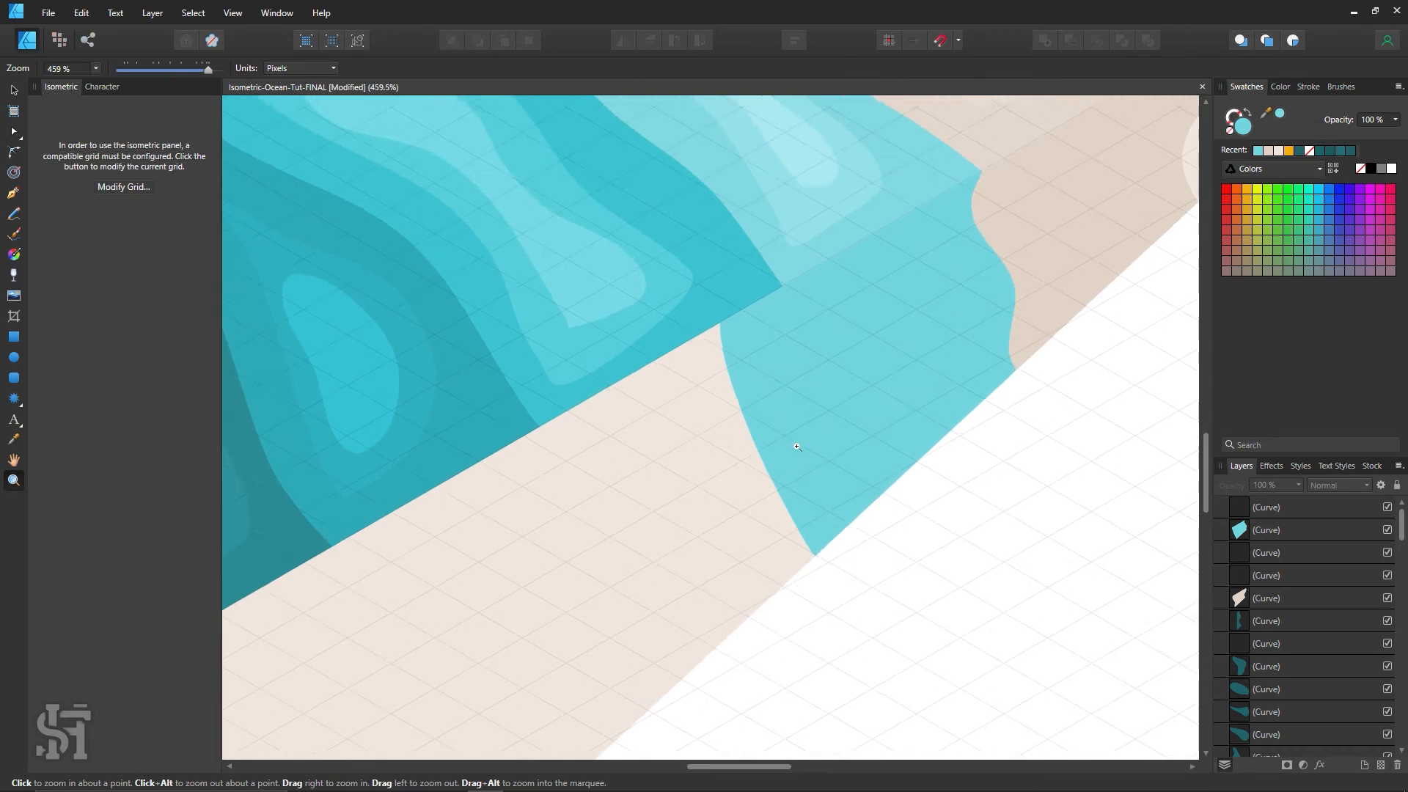
Draw a closed freehand Pencil shape across the front sand face beside the light turquoise section, joining its end nodes at the ocean band's corner.
click(15, 213)
scroll(789, 200, down, 2)
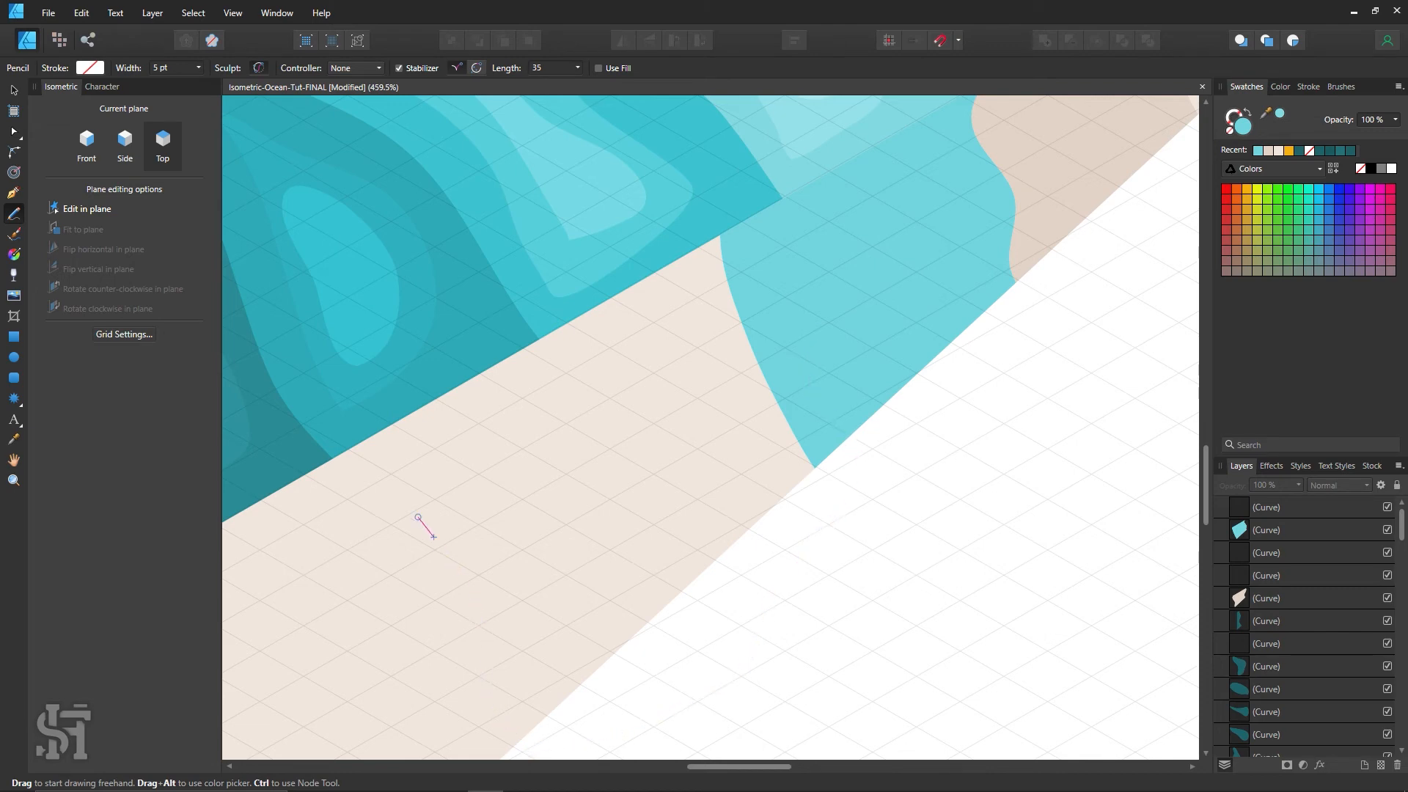
drag(800, 191, 779, 188)
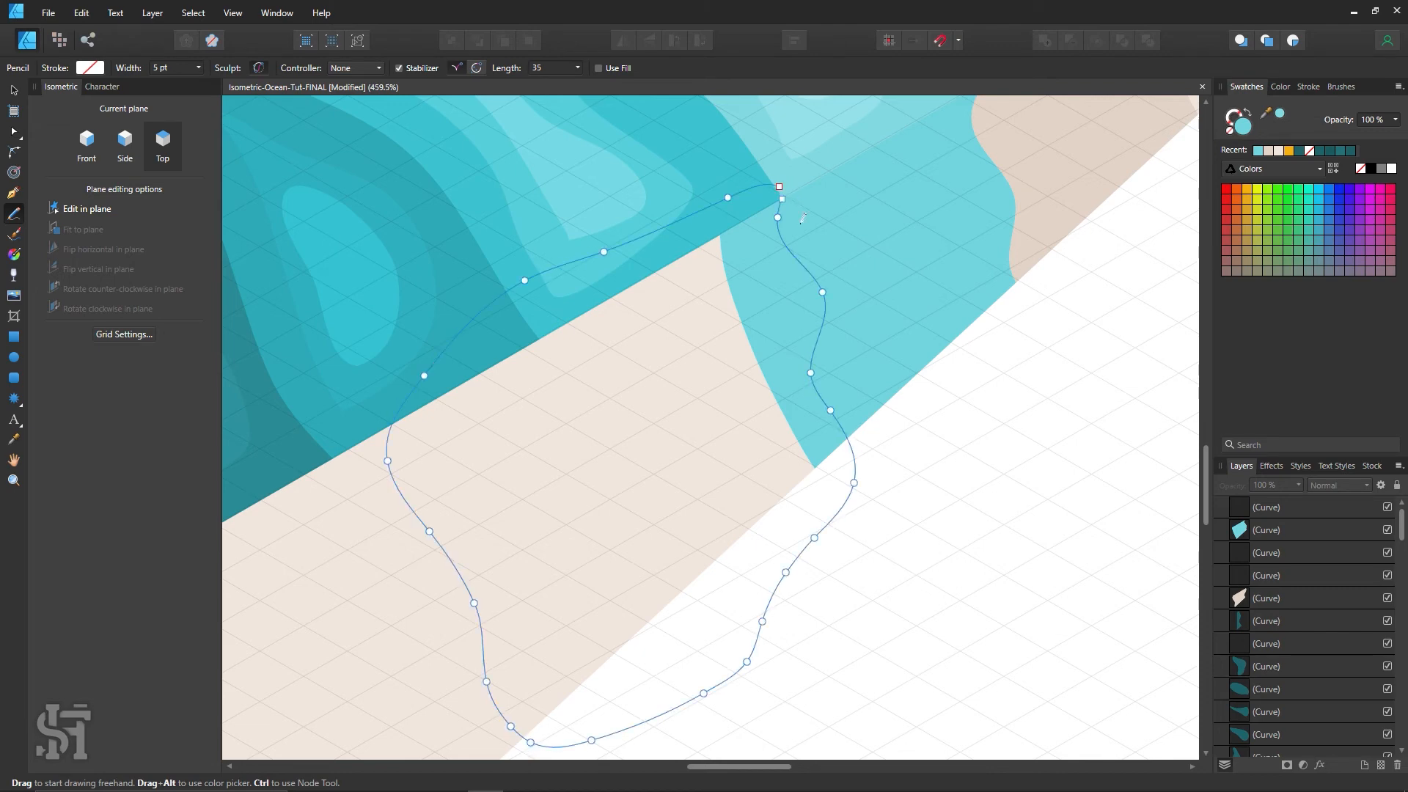
click(16, 133)
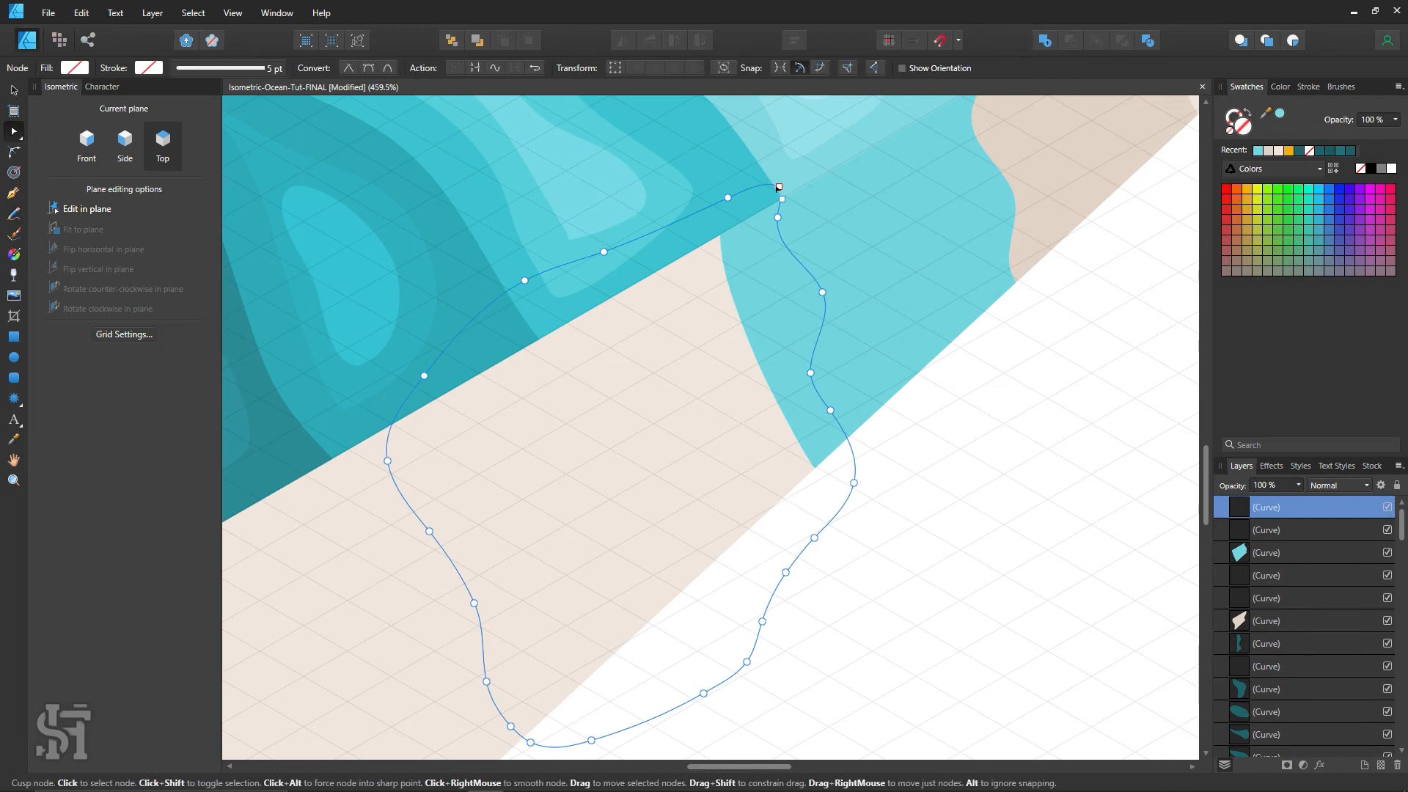
drag(760, 201, 782, 201)
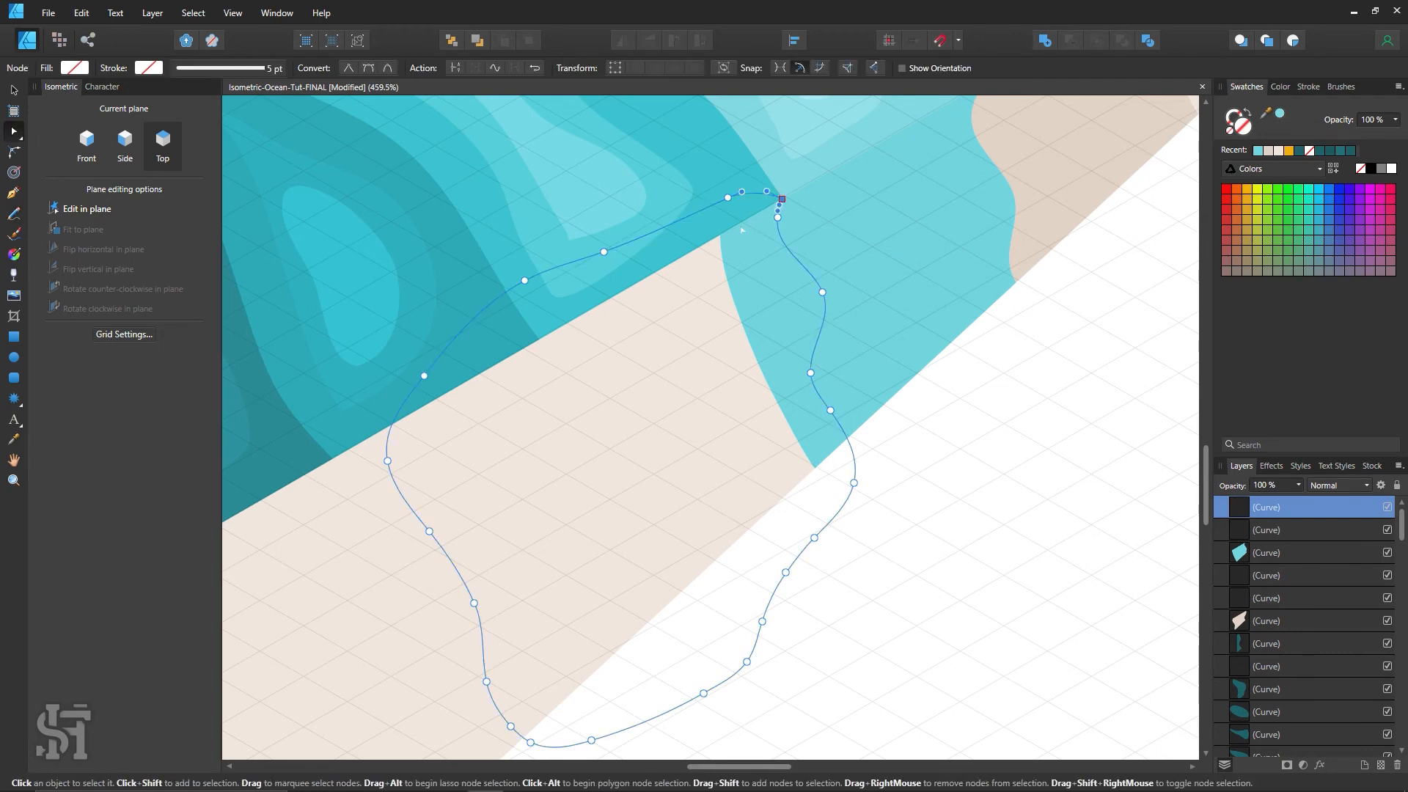
Fill the freehand shape with the neighbouring ocean band's colour, darkened slightly to #31BBC8.
key(i)
click(733, 166)
double_click(1242, 127)
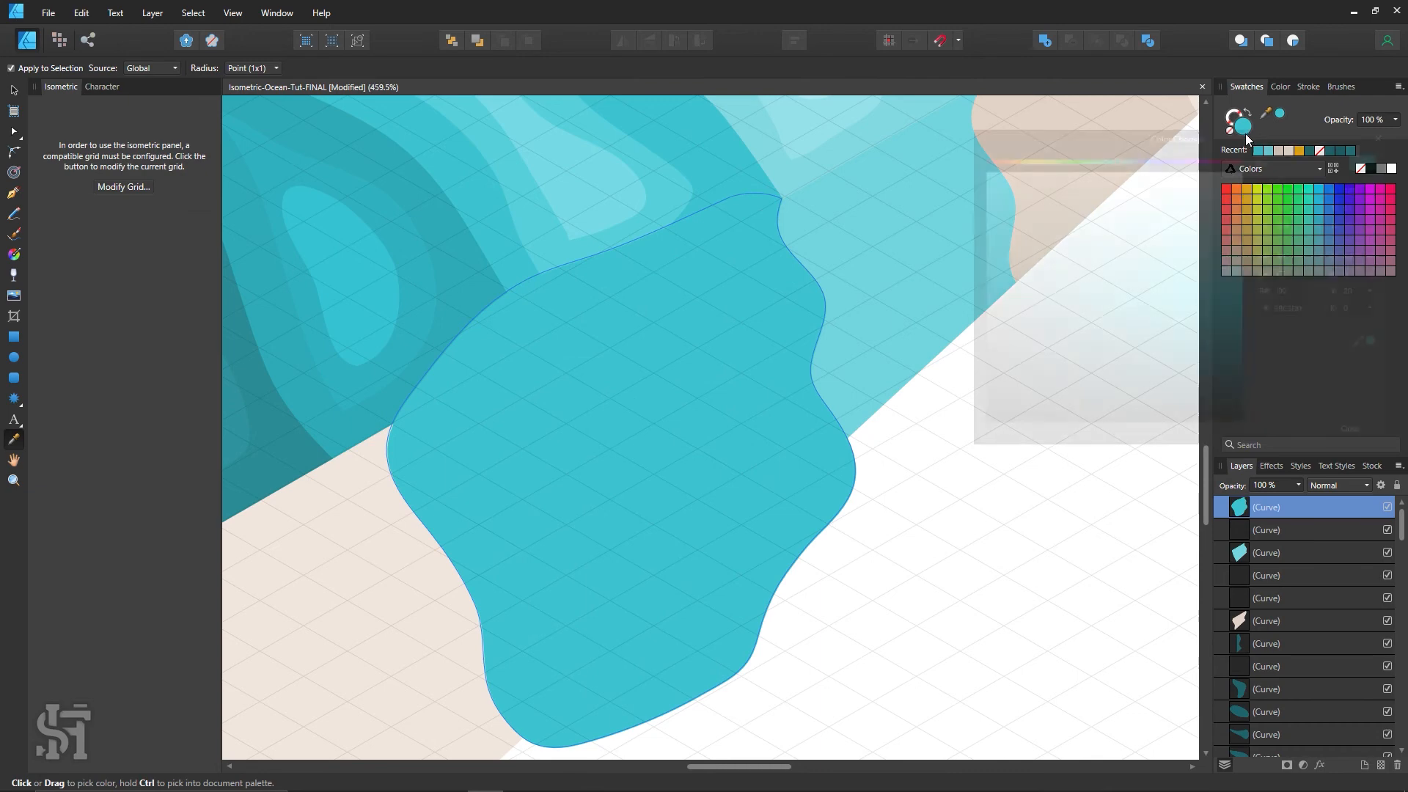
click(1140, 299)
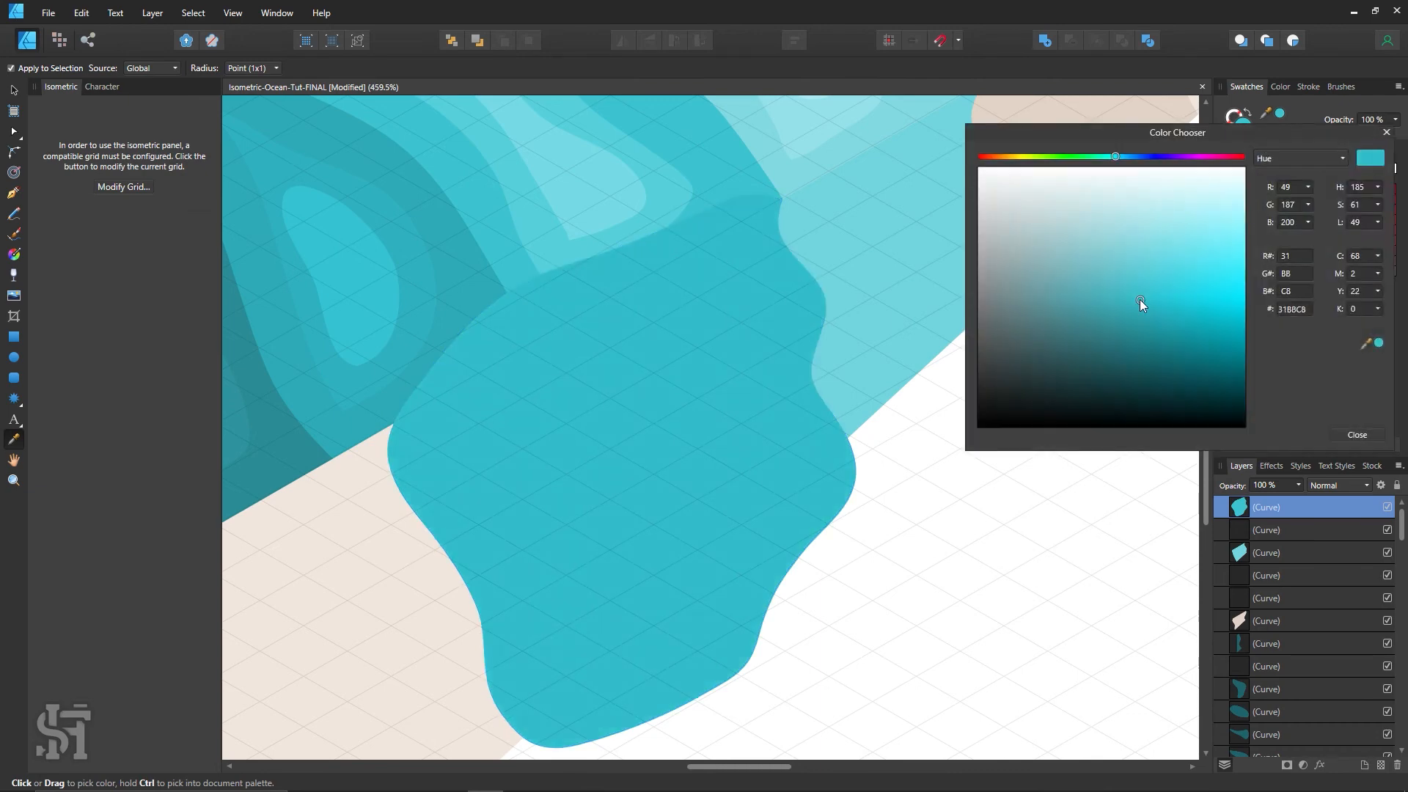
click(1357, 435)
click(14, 90)
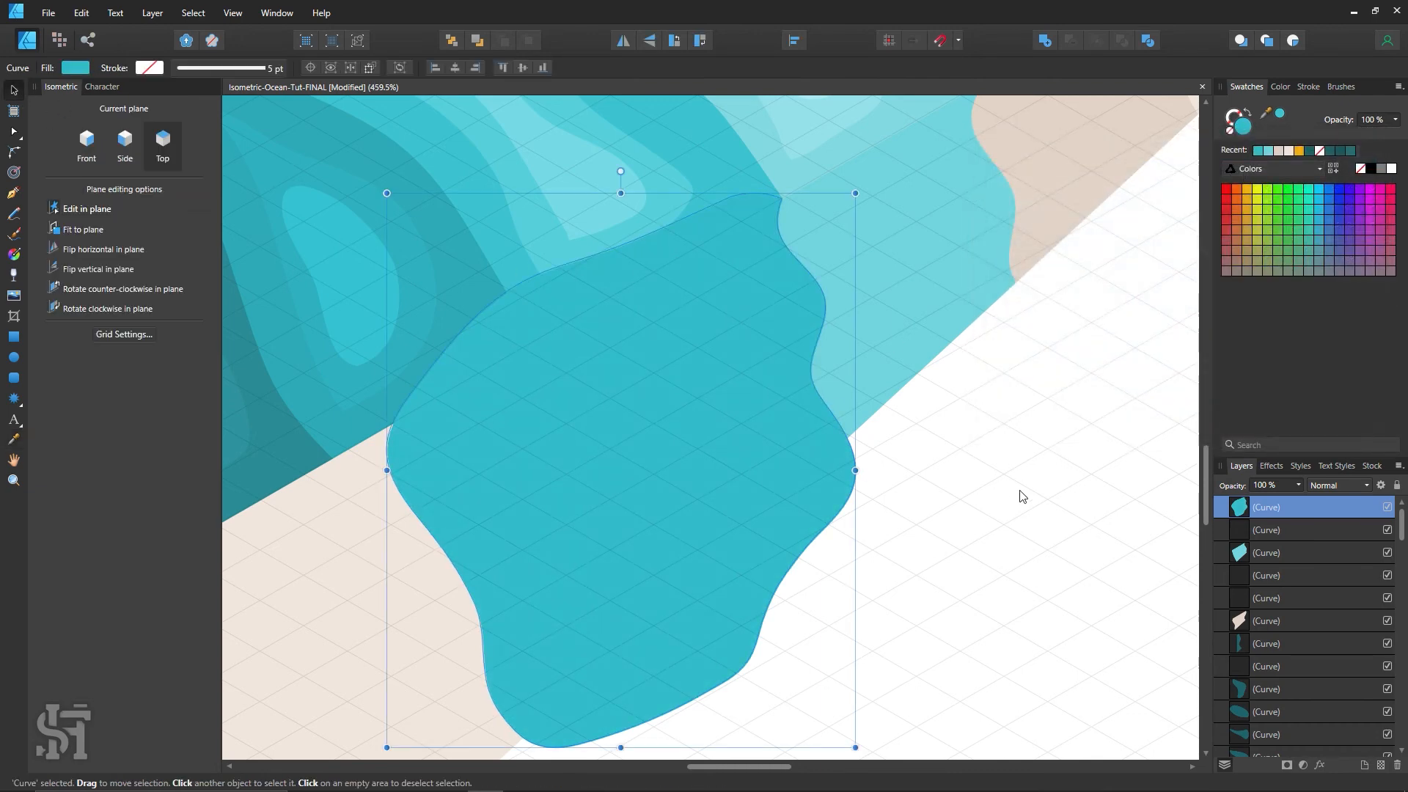
click(1027, 498)
Draw a rectangle in the top plane over the shape's overlap with the ocean top and align it to the block's front edge with snapping enabled.
key(z)
alt+click(947, 478)
alt+click(941, 466)
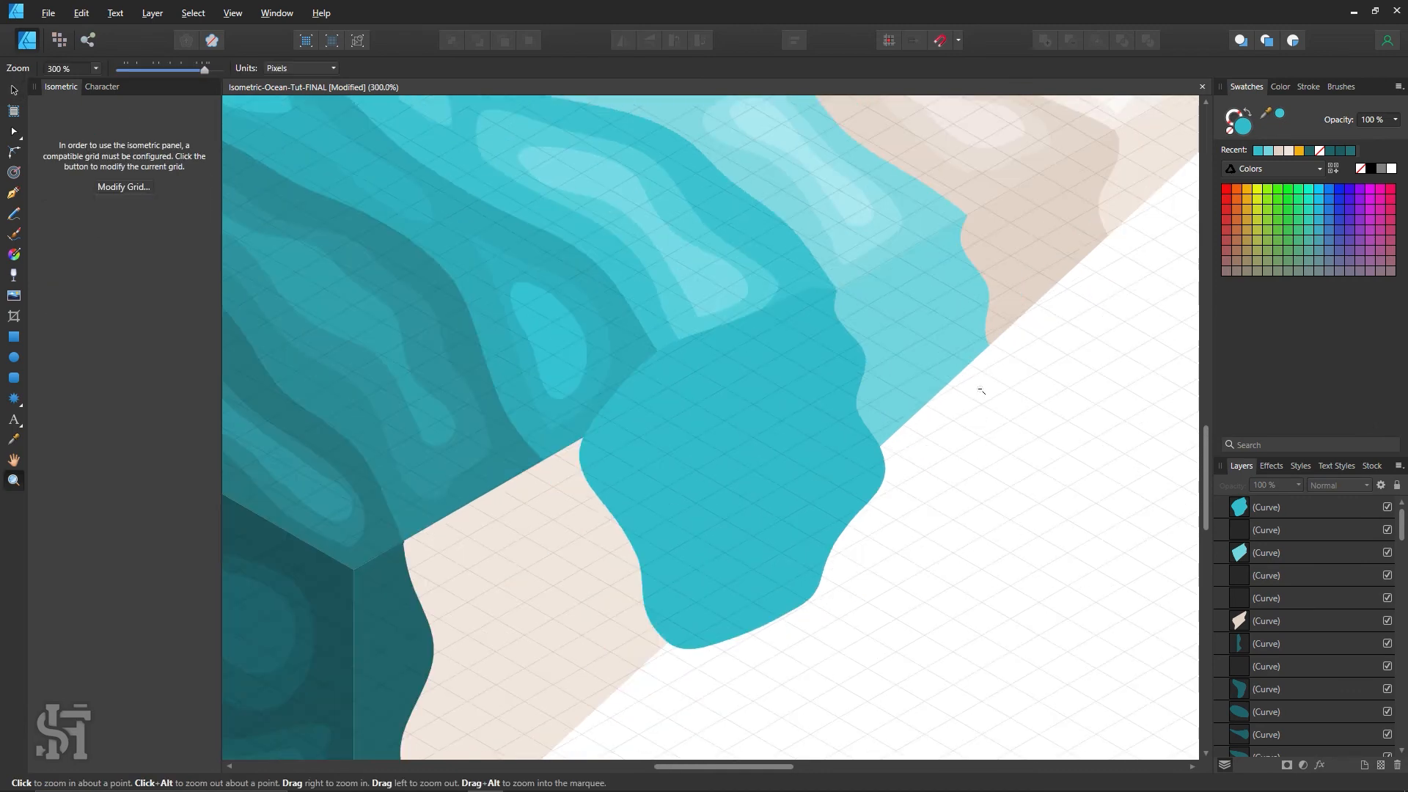
alt+click(981, 389)
alt+click(980, 390)
key(space)
drag(957, 440, 795, 445)
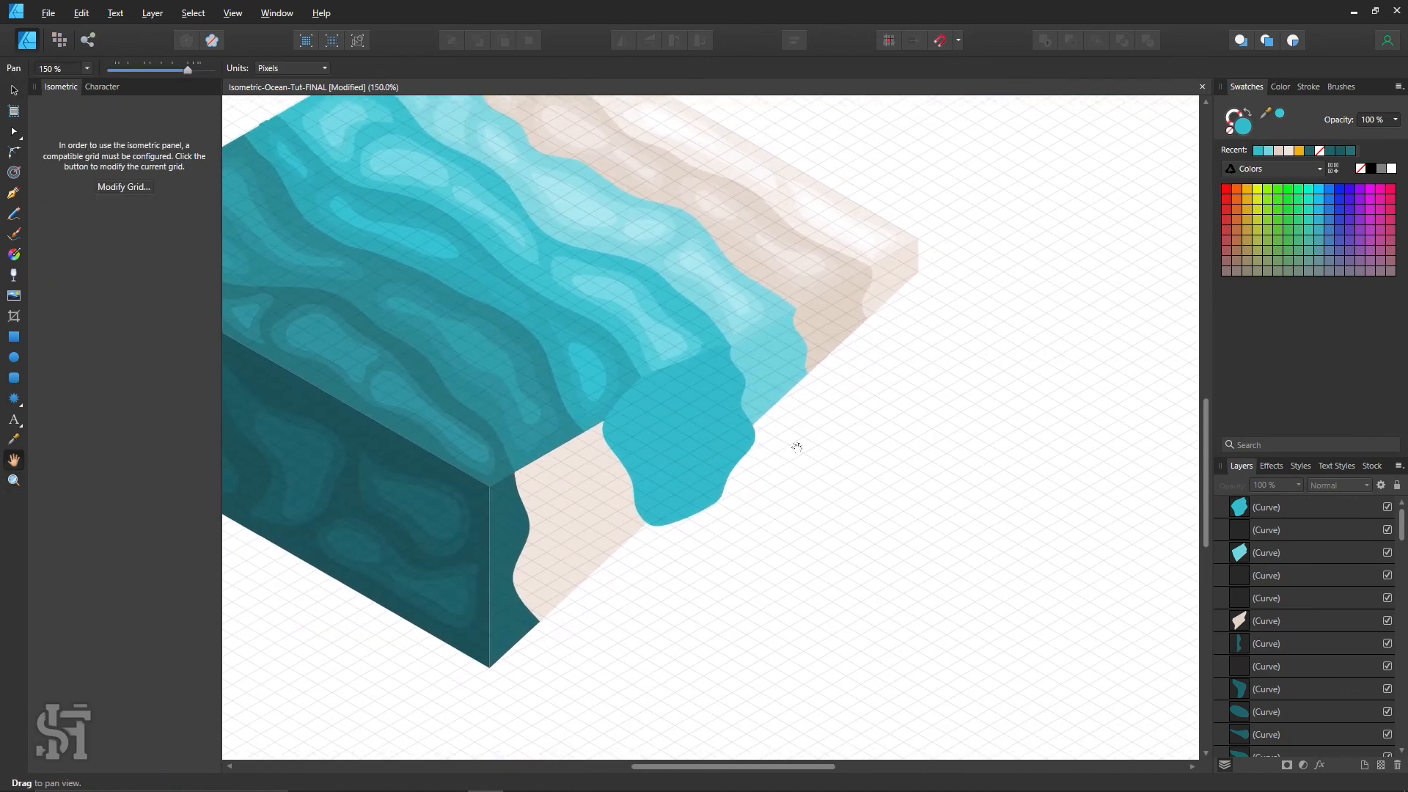
drag(688, 398, 924, 227)
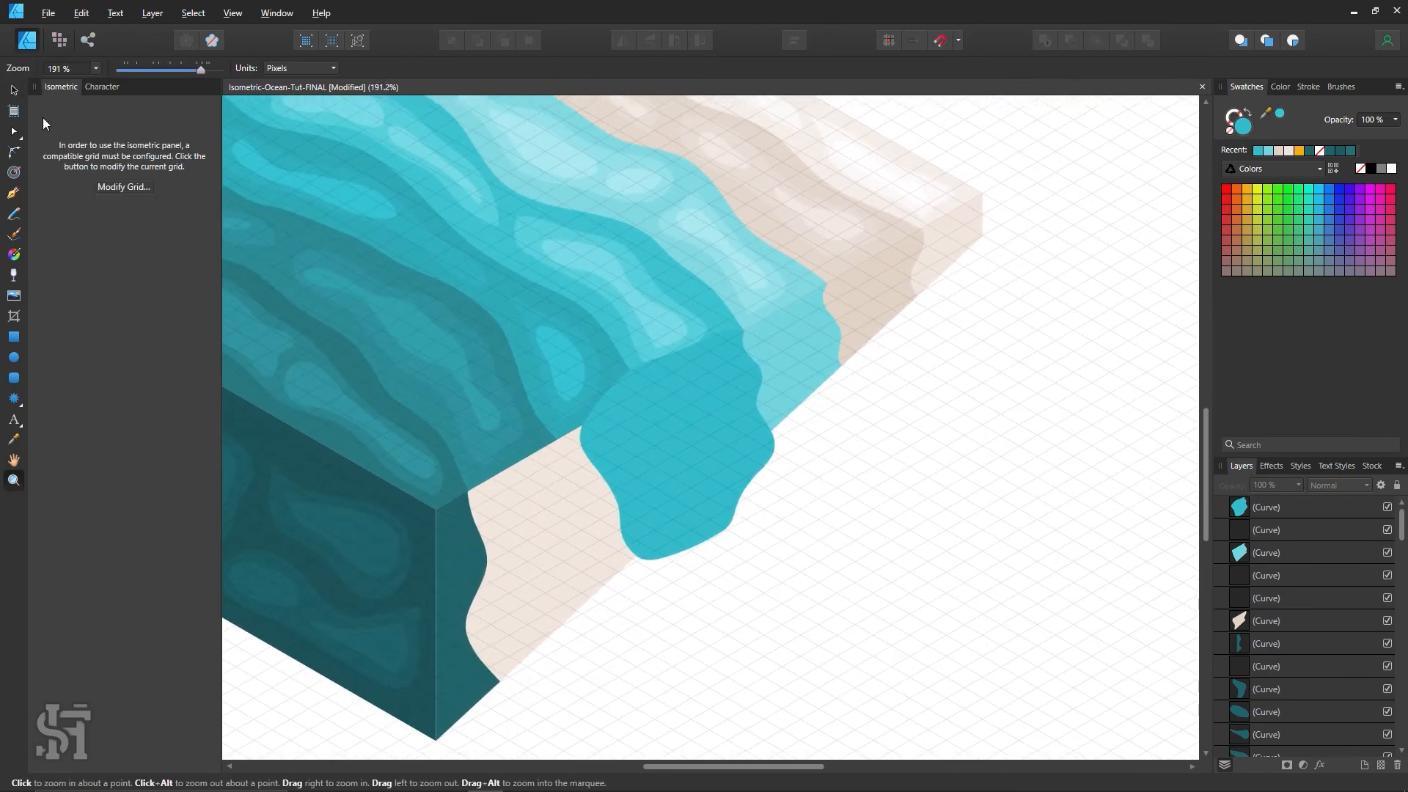
key(v)
click(13, 341)
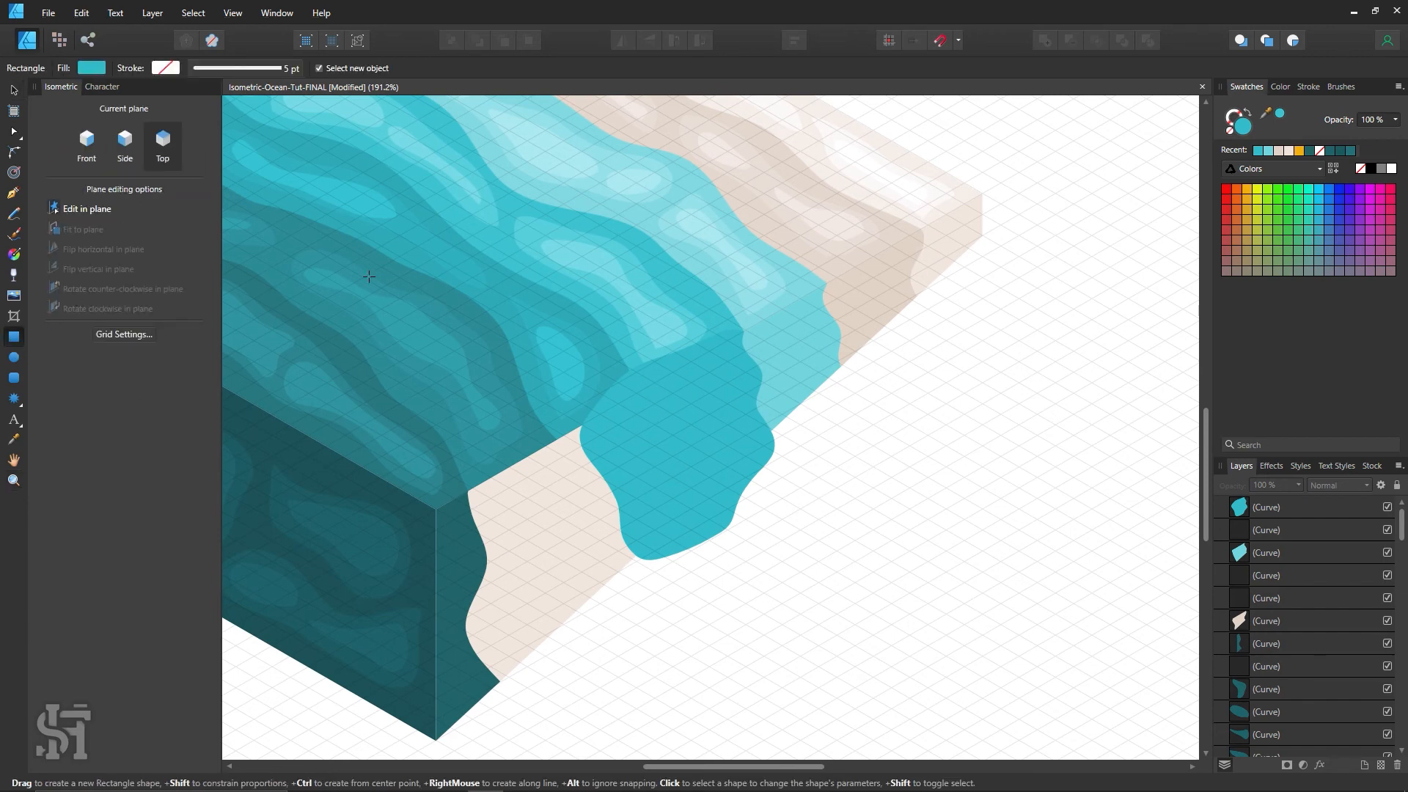
drag(396, 368, 794, 302)
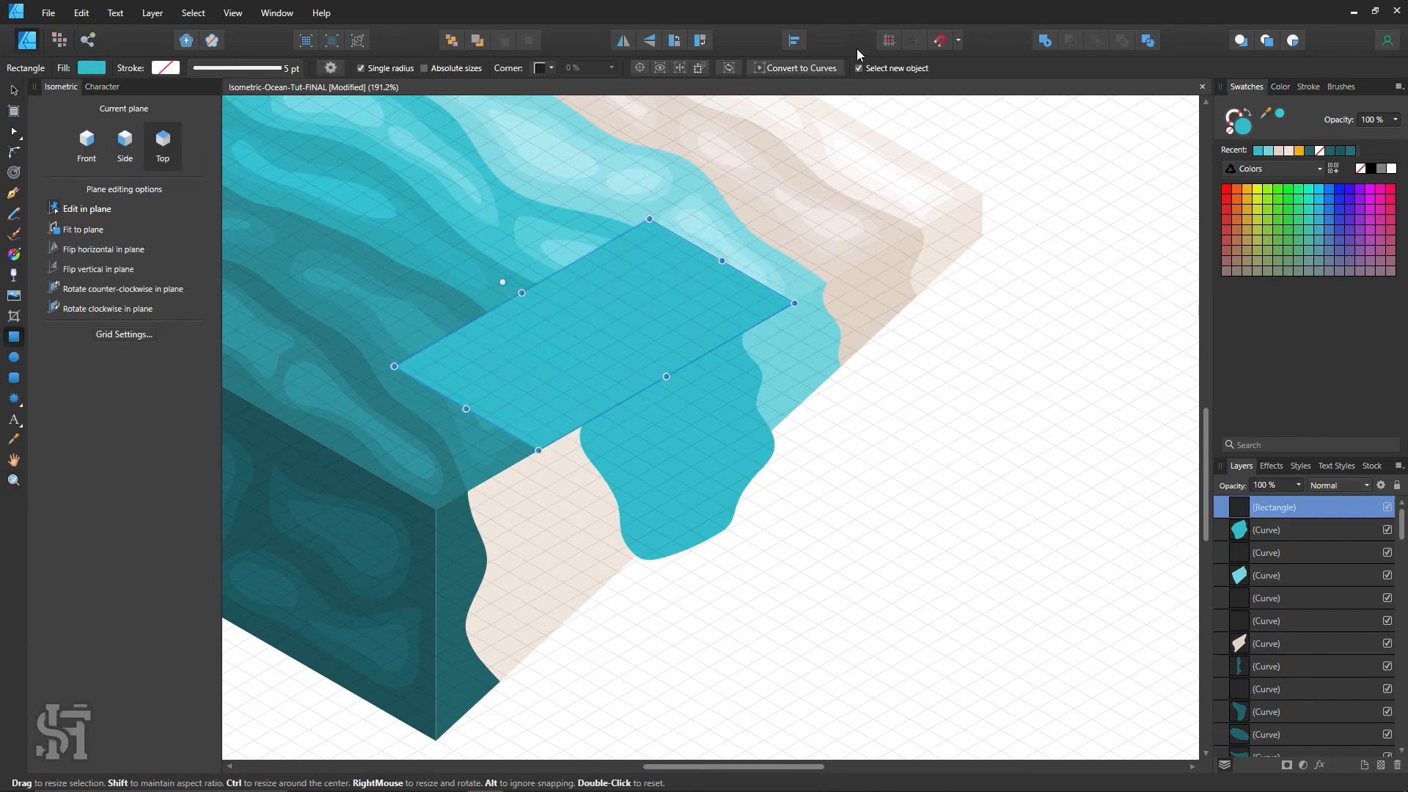
click(940, 42)
key(v)
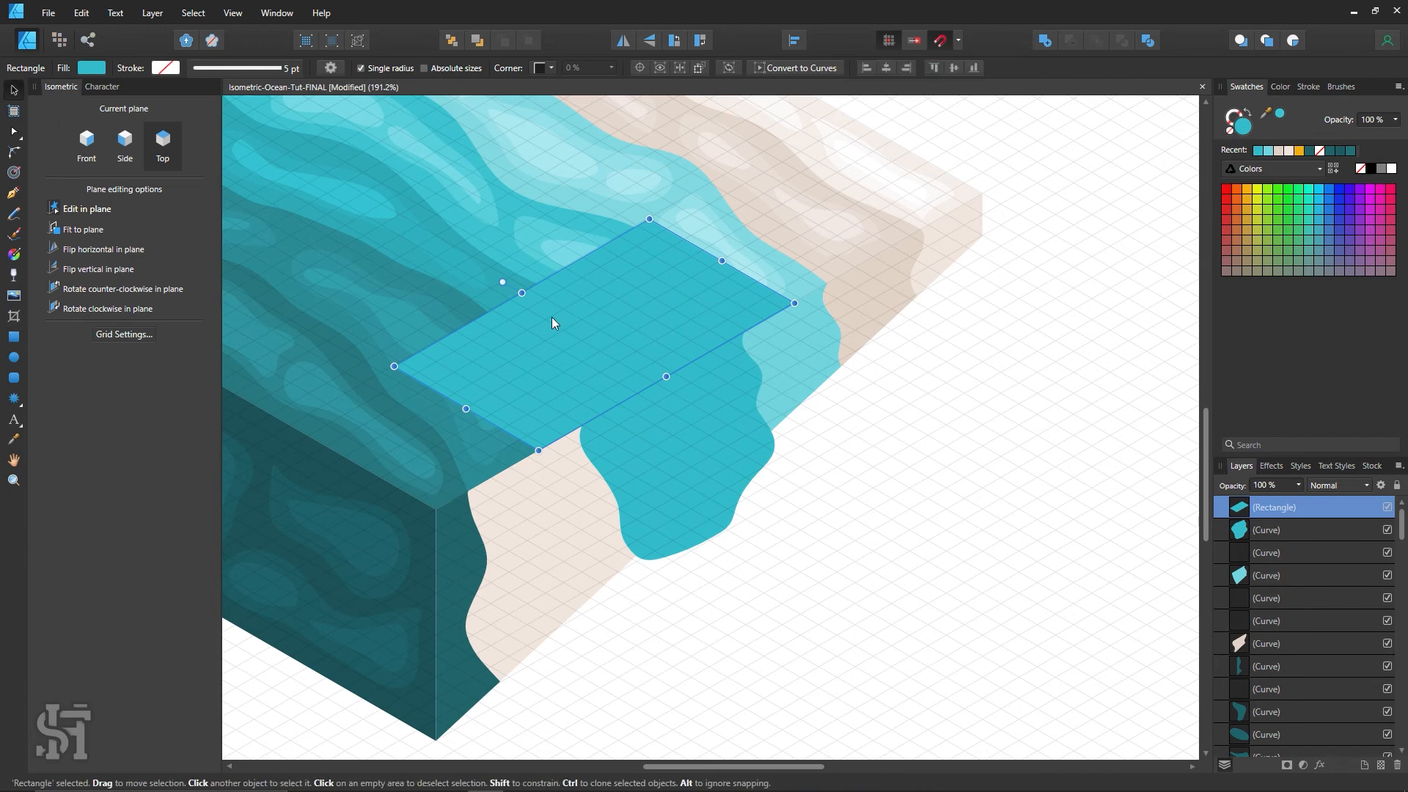
drag(552, 316, 605, 362)
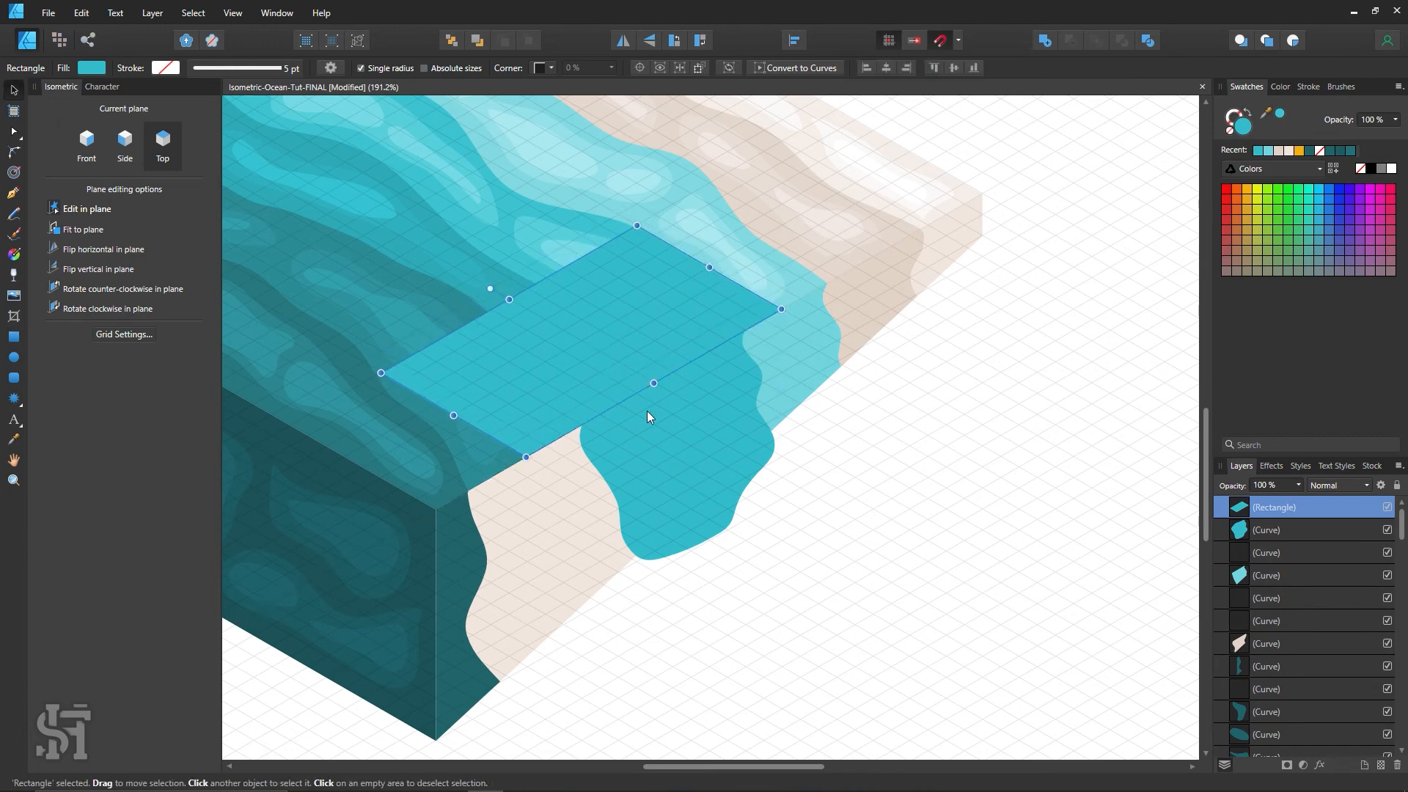
Subtract the rectangle from the freehand teal shape to trim it along the ocean top's edge.
shift+click(708, 452)
click(1071, 41)
click(944, 414)
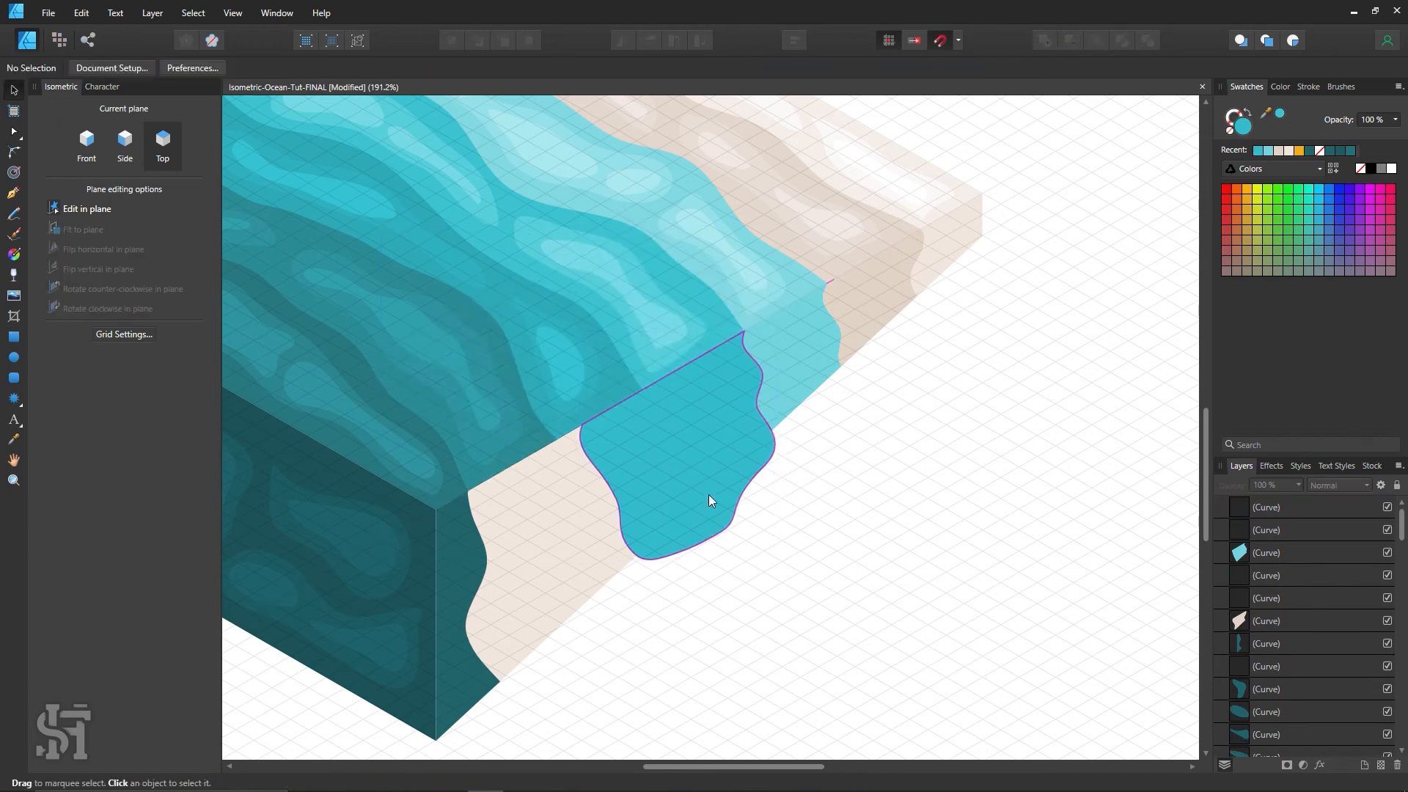
Try to select the stray line at the light turquoise section's upper corner.
click(708, 495)
key(a)
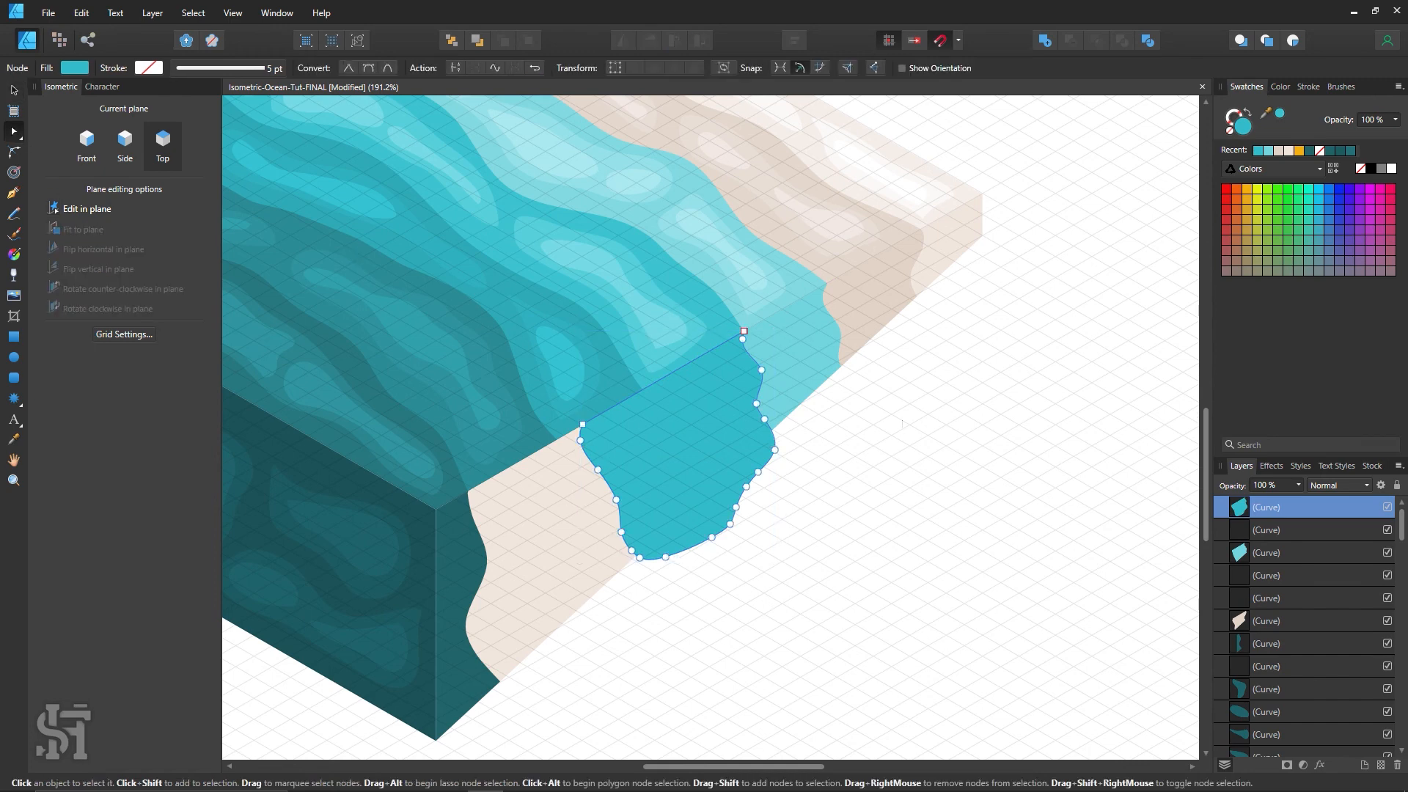
drag(902, 424, 800, 249)
click(758, 291)
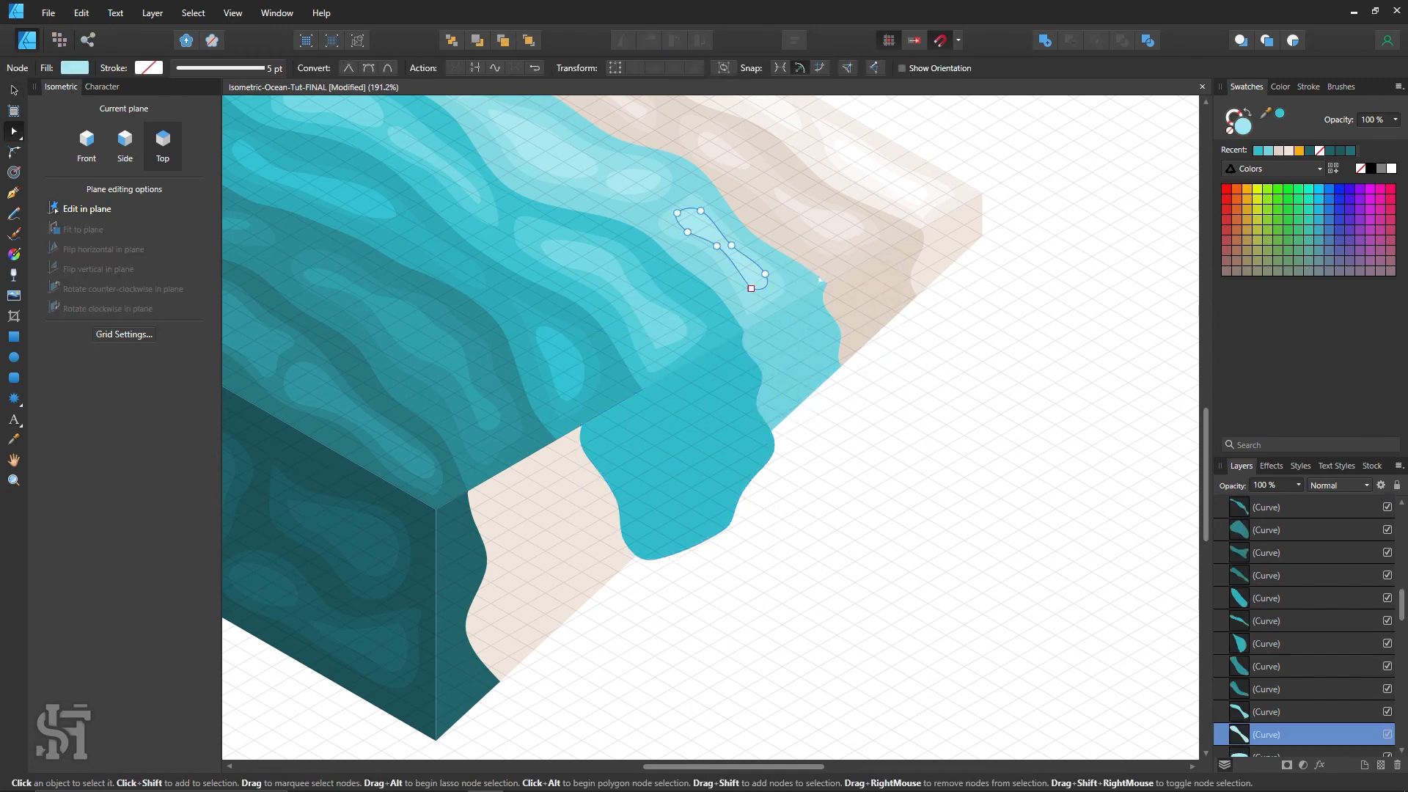
click(791, 286)
drag(1024, 363, 782, 210)
click(977, 469)
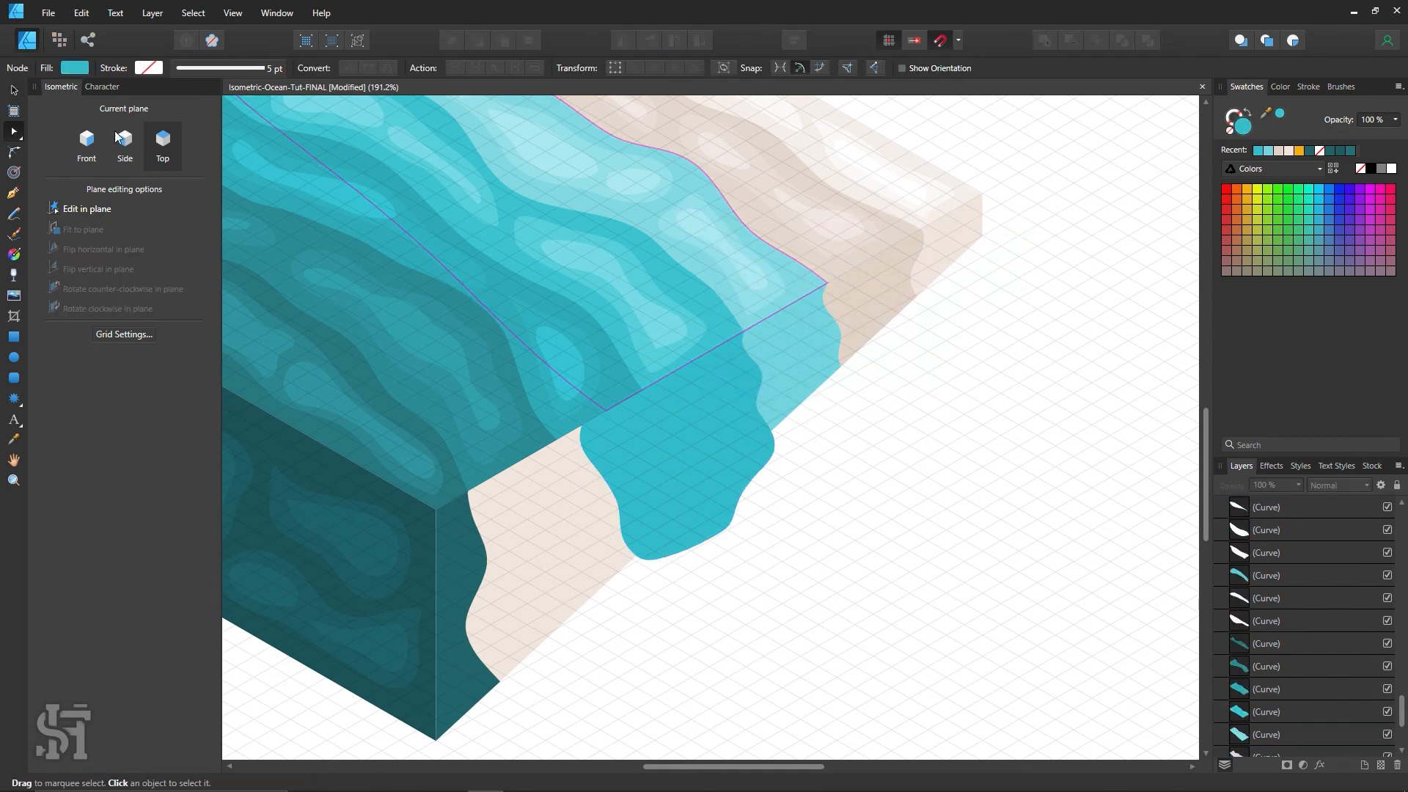
Divide the teal shape and the front sand face where they overlap.
key(v)
click(642, 508)
click(564, 559)
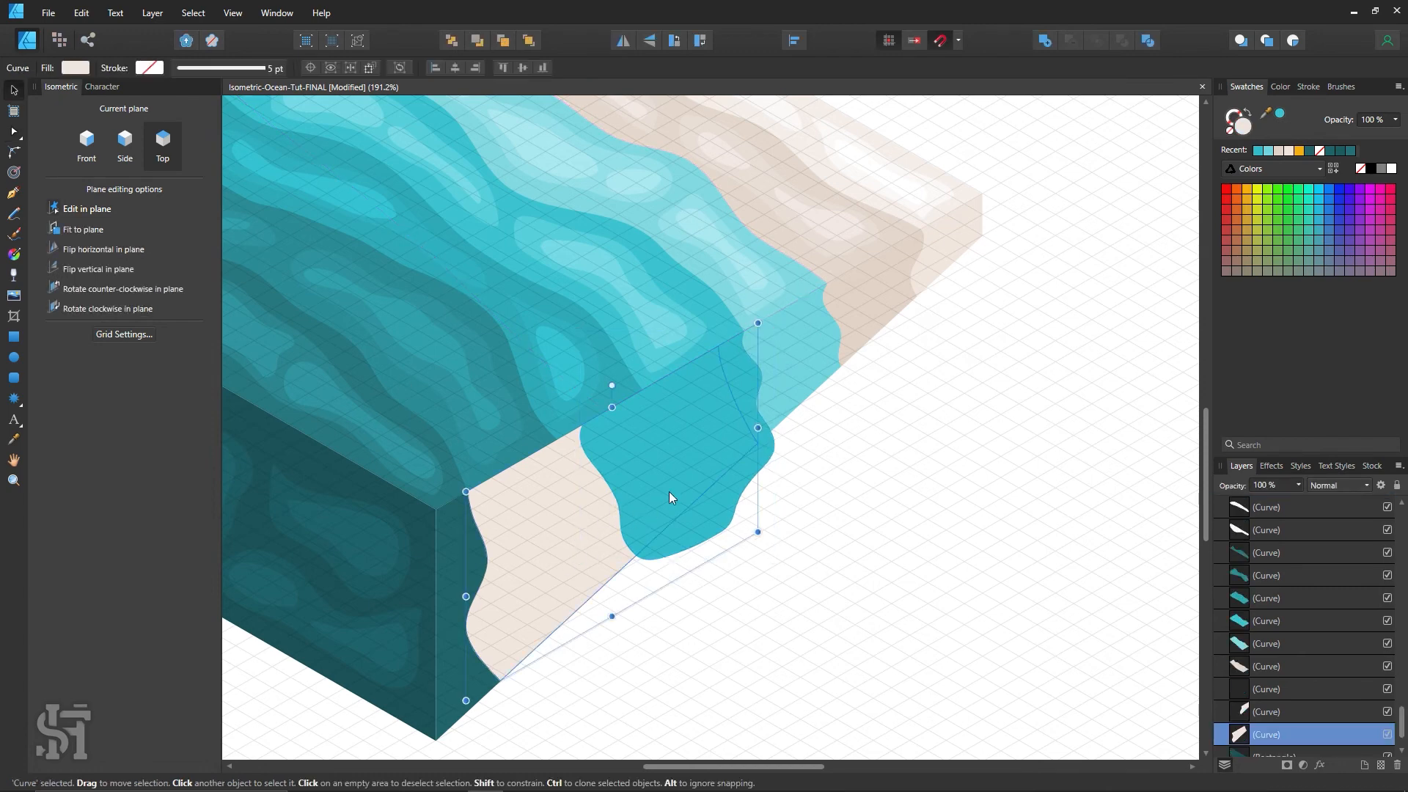
click(740, 455)
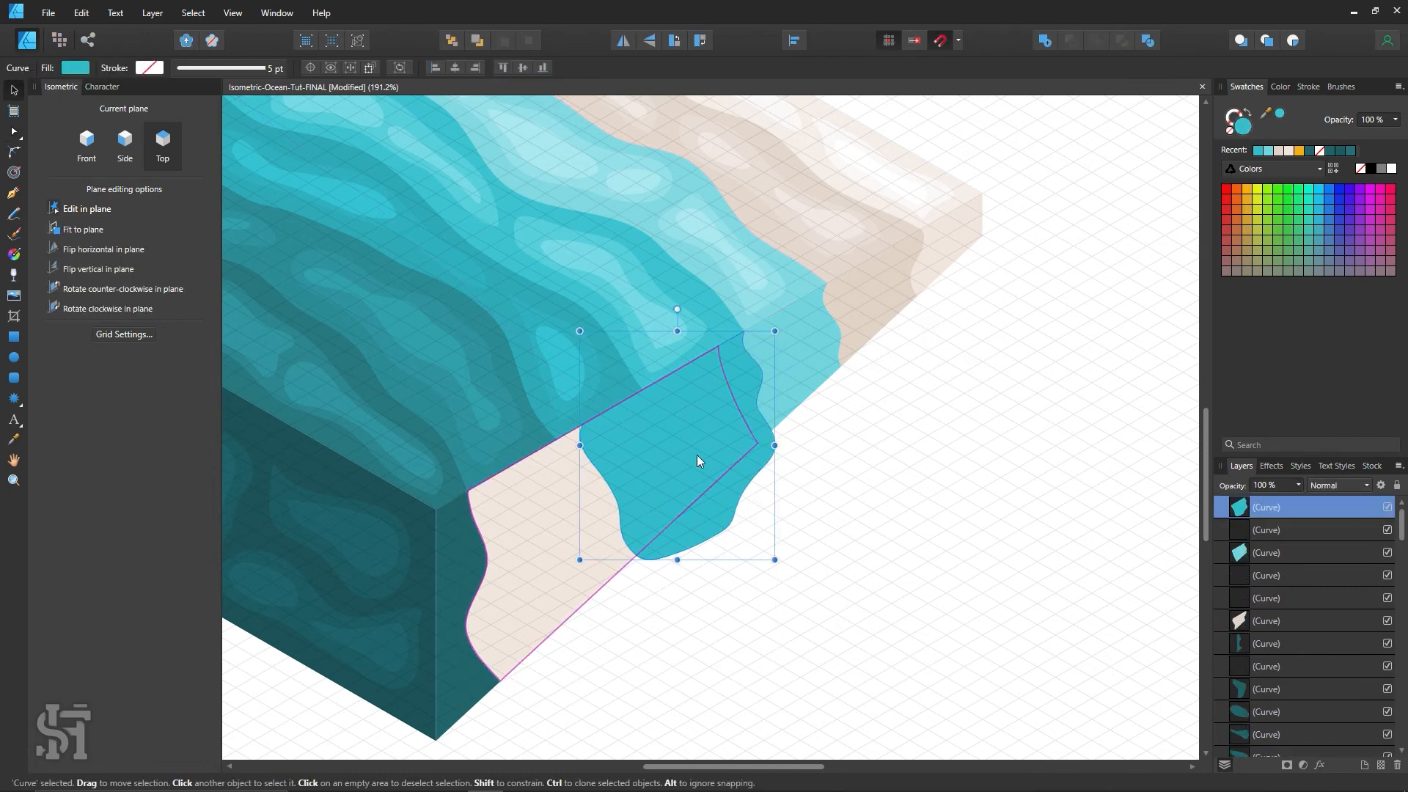
shift+click(571, 575)
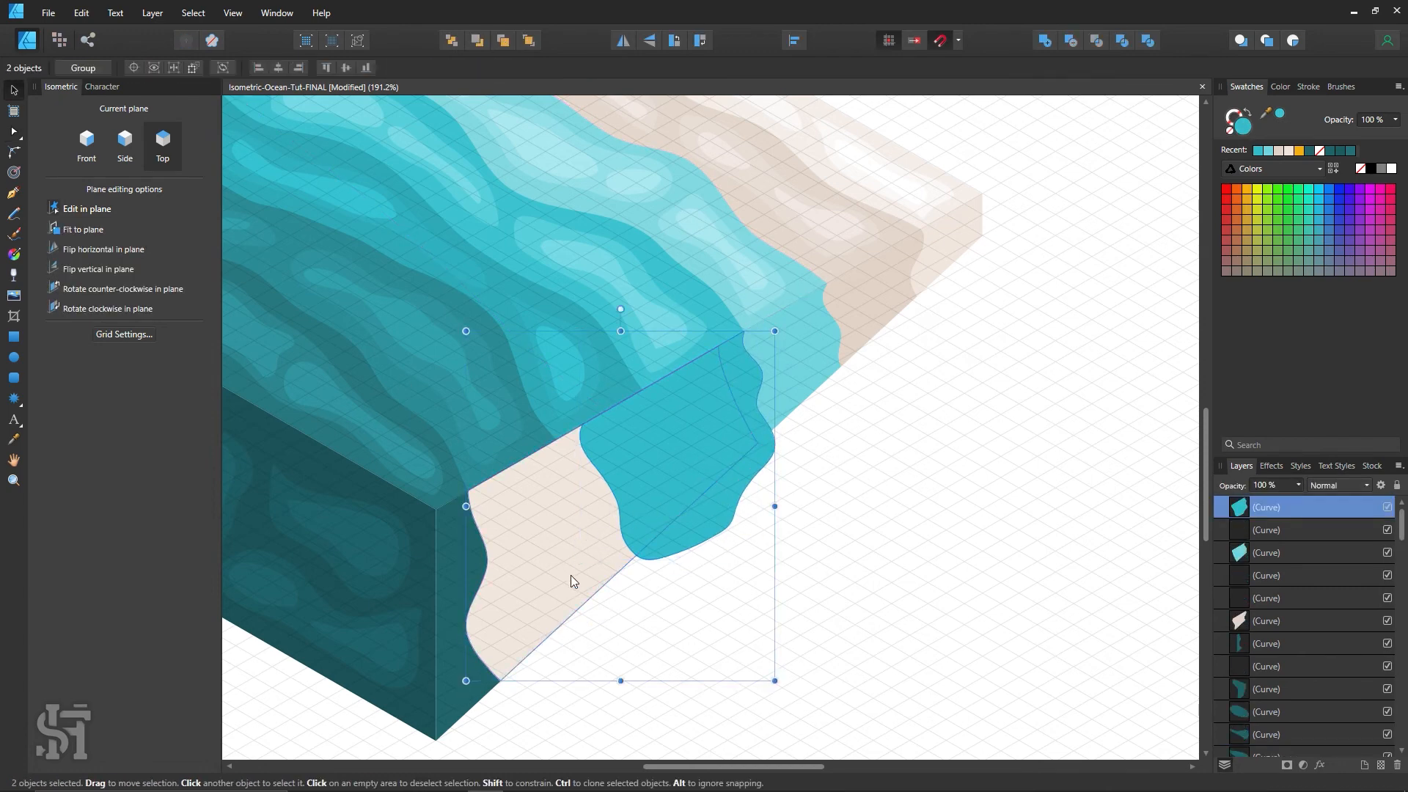
click(1149, 41)
Delete the divided teal piece that extends past the block's lower edge.
click(737, 494)
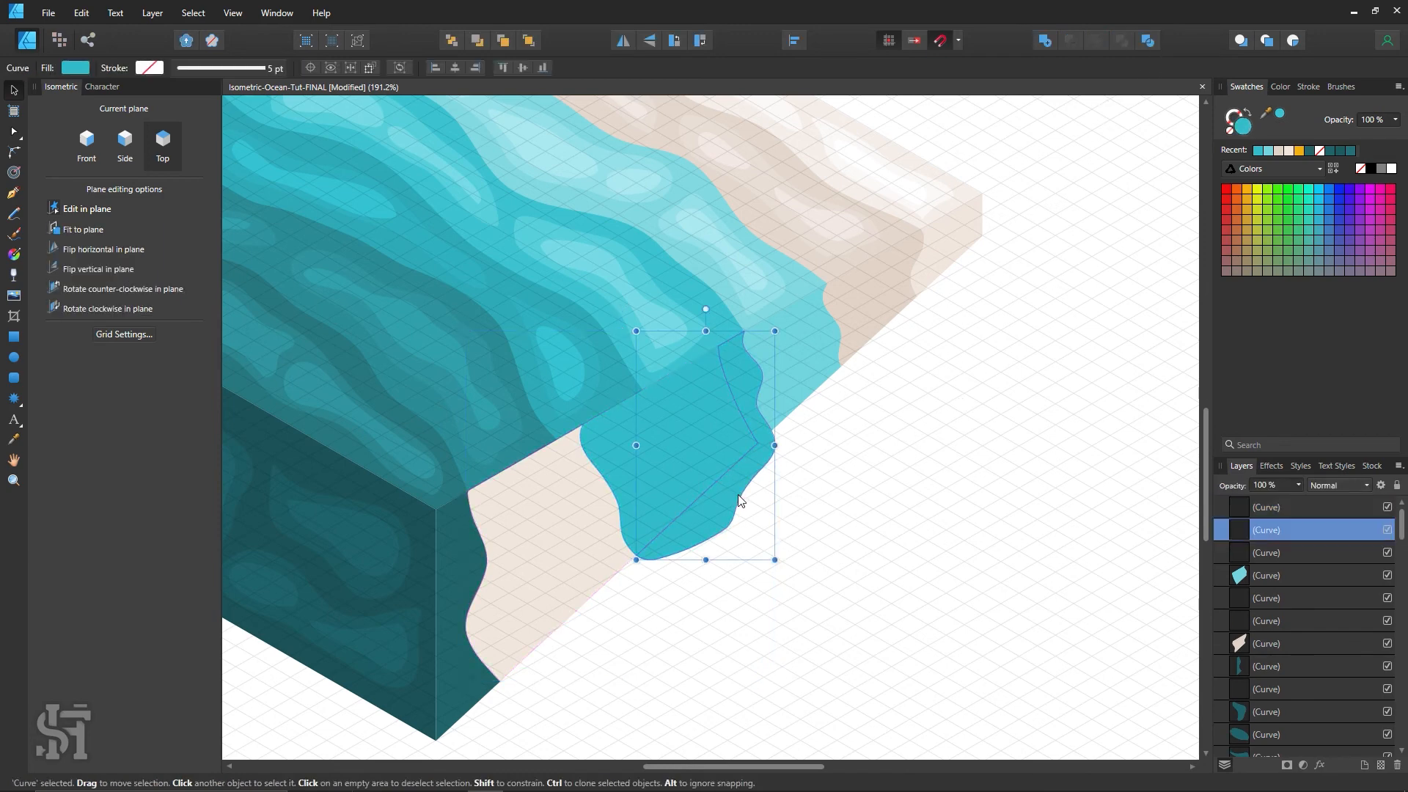
shift+click(797, 376)
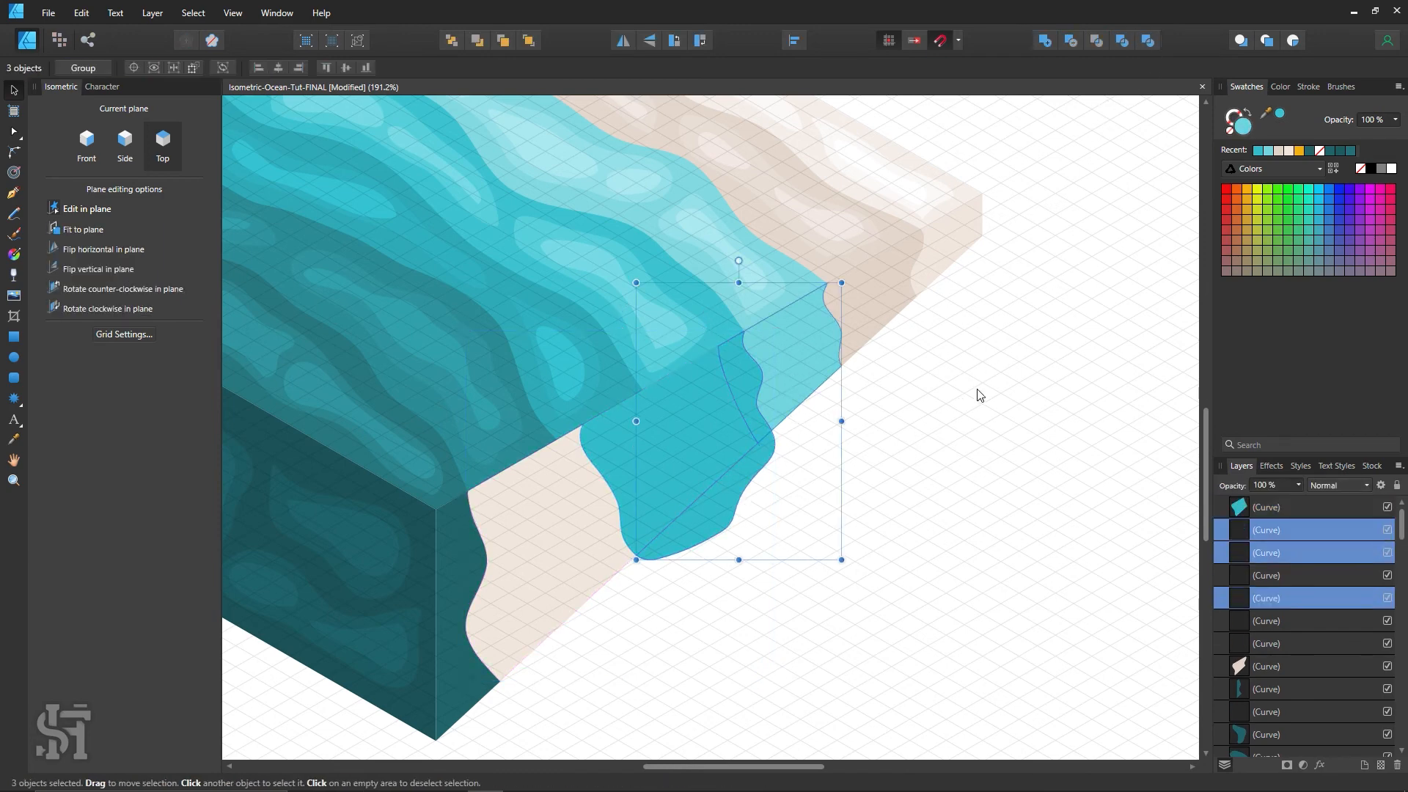
click(748, 490)
key(Delete)
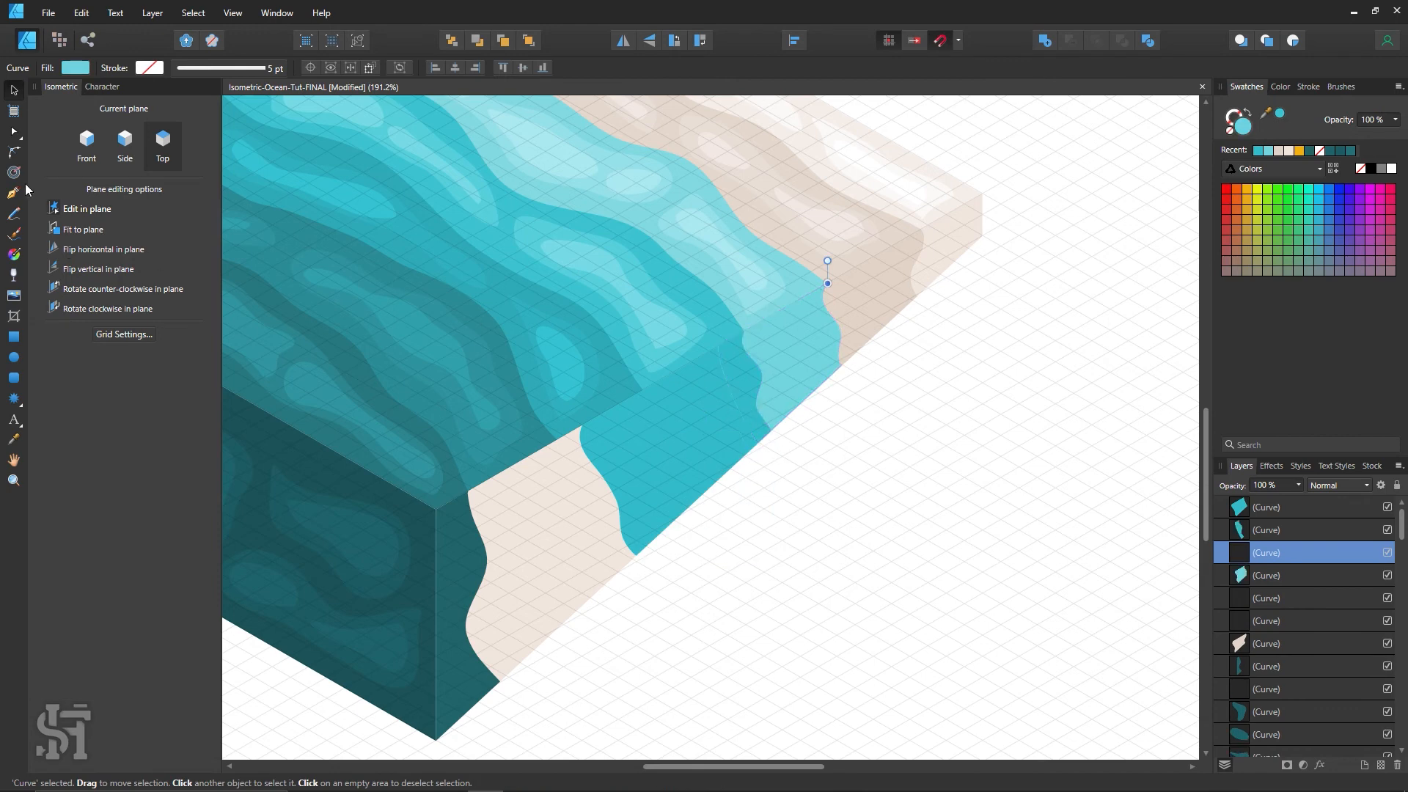
Merge the two remaining teal pieces on the front face into one shape with Add.
key(a)
click(727, 375)
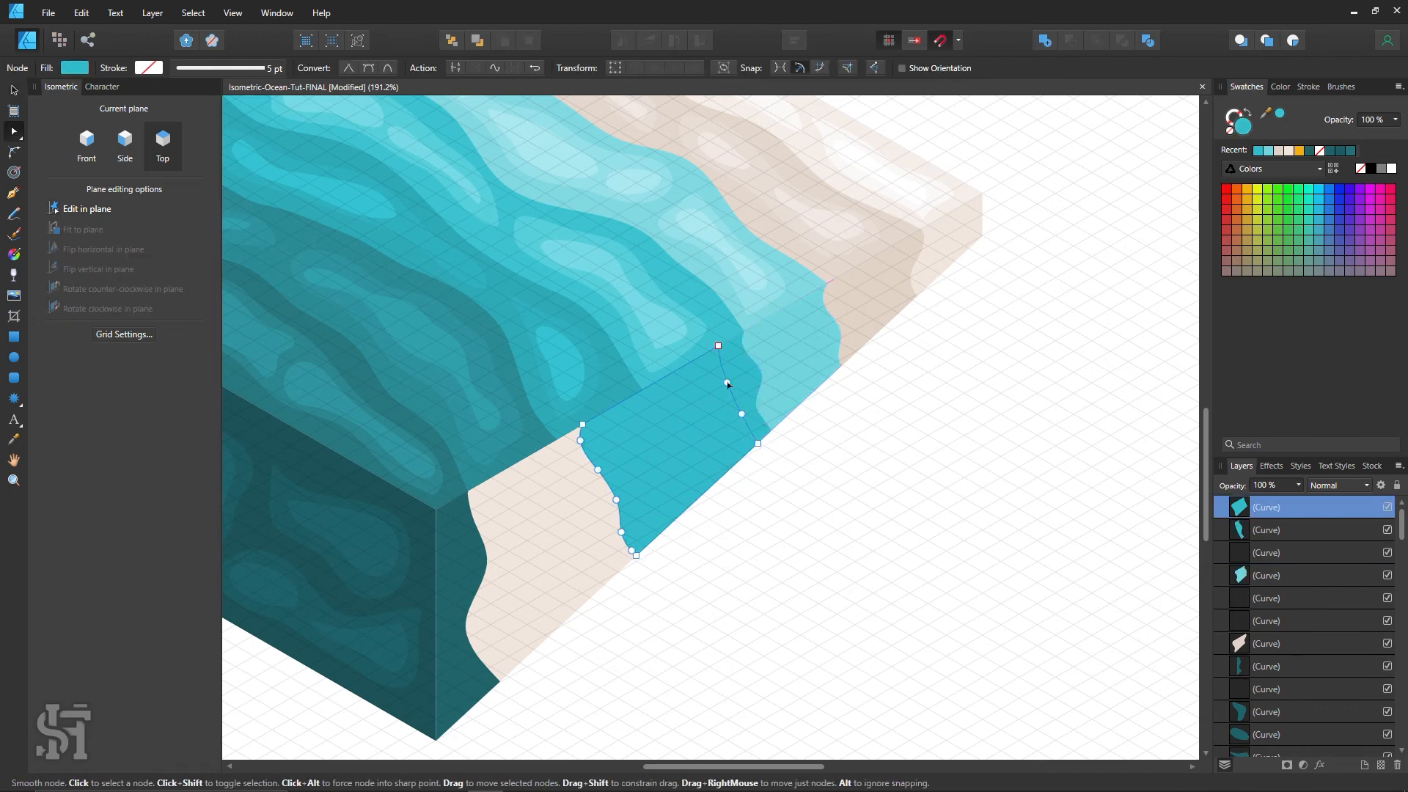
shift+click(745, 383)
click(1045, 41)
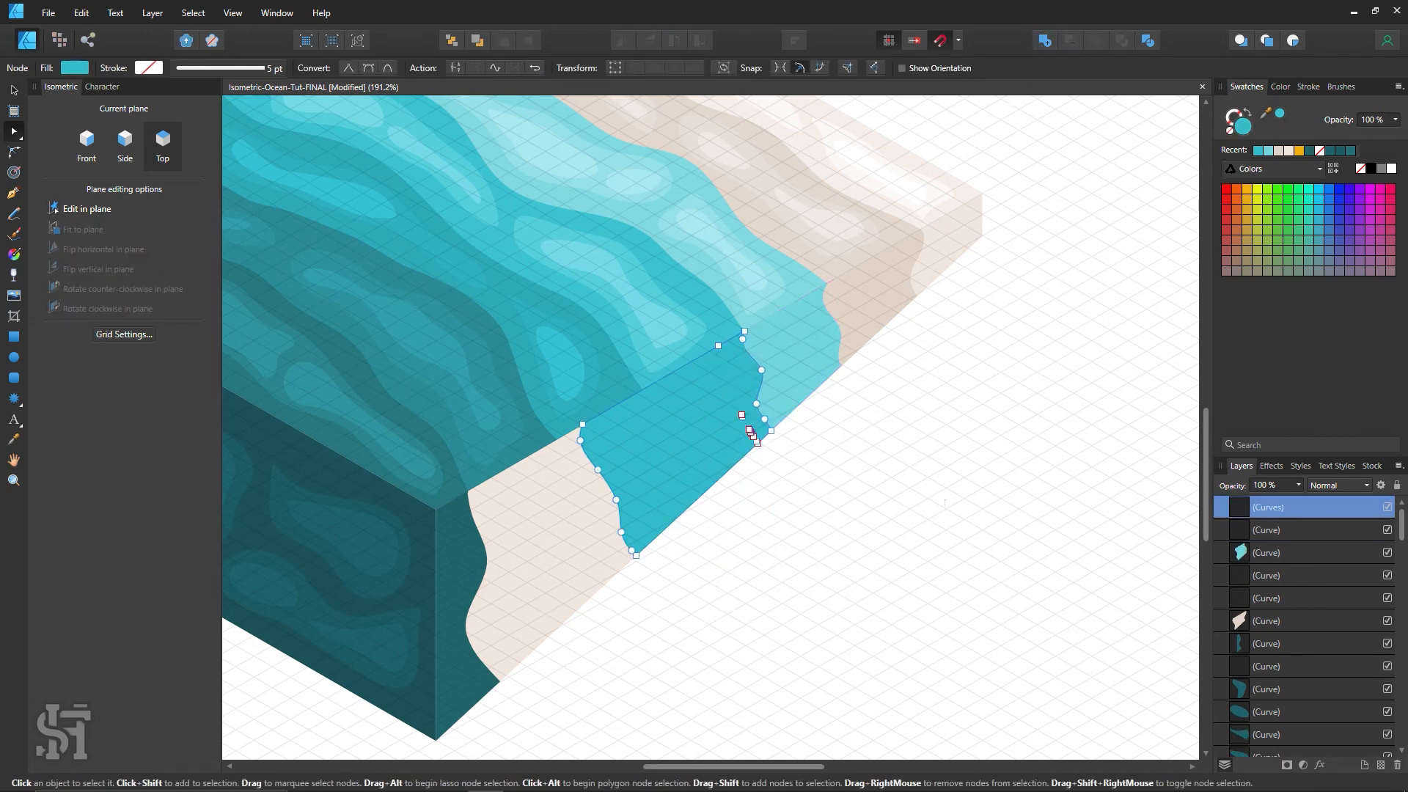
Delete the leftover inner nodes near the merged teal section's lower corner.
click(797, 511)
drag(793, 513, 719, 396)
drag(719, 528, 751, 414)
key(Delete)
drag(735, 492, 767, 428)
key(Delete)
click(811, 535)
key(z)
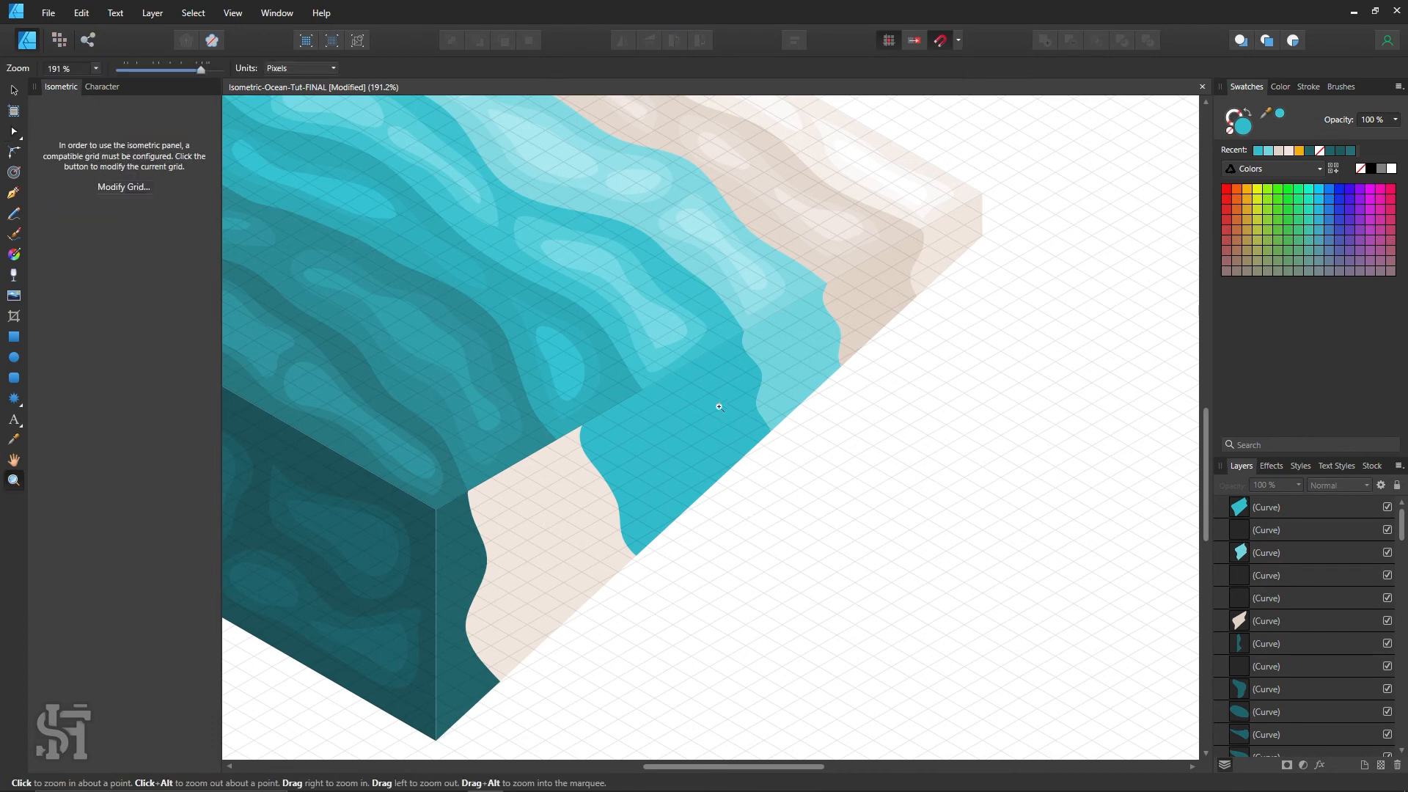
Move the teal section's upper corner node onto the point where the two ocean bands meet, with pixel alignment turned off.
drag(722, 381, 865, 374)
drag(776, 381, 795, 395)
click(16, 132)
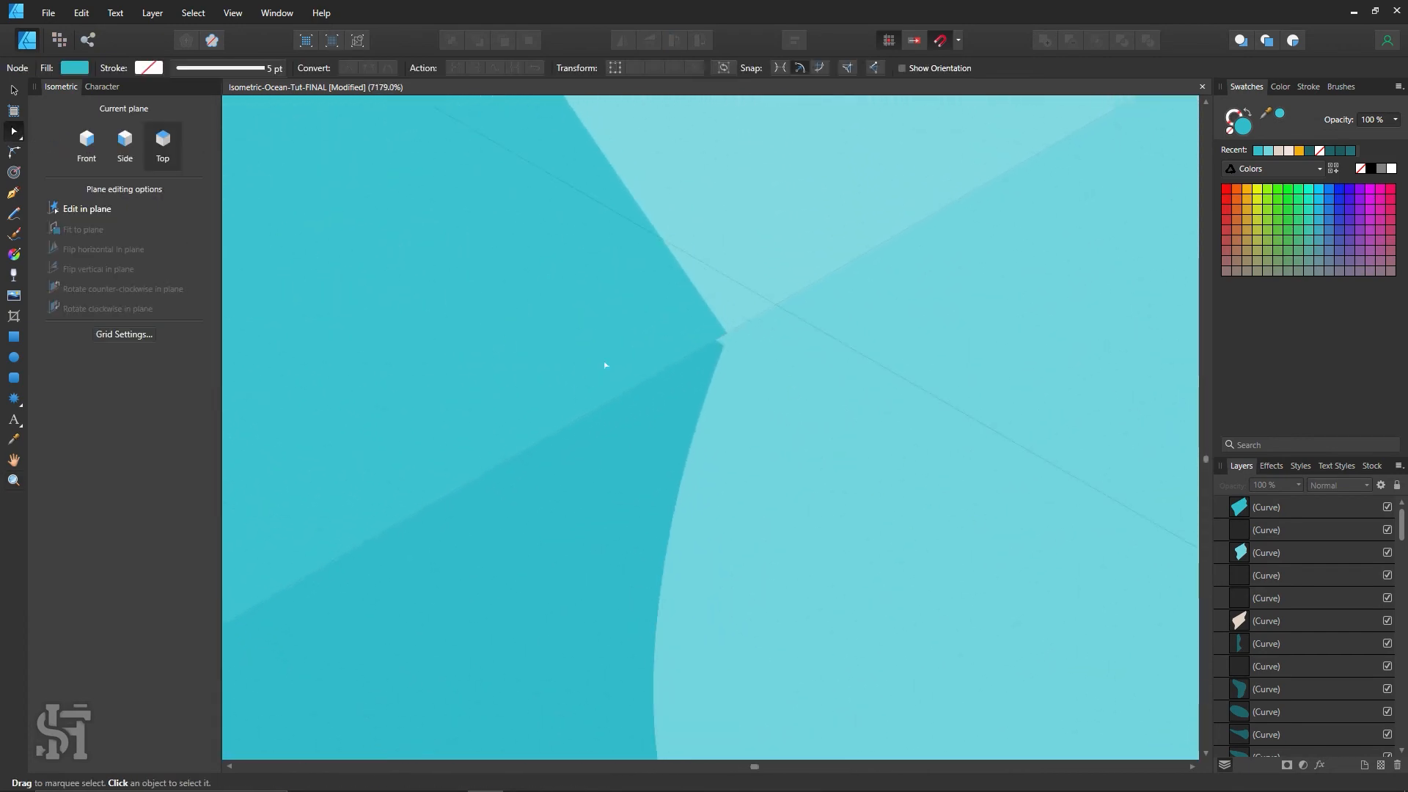
click(720, 341)
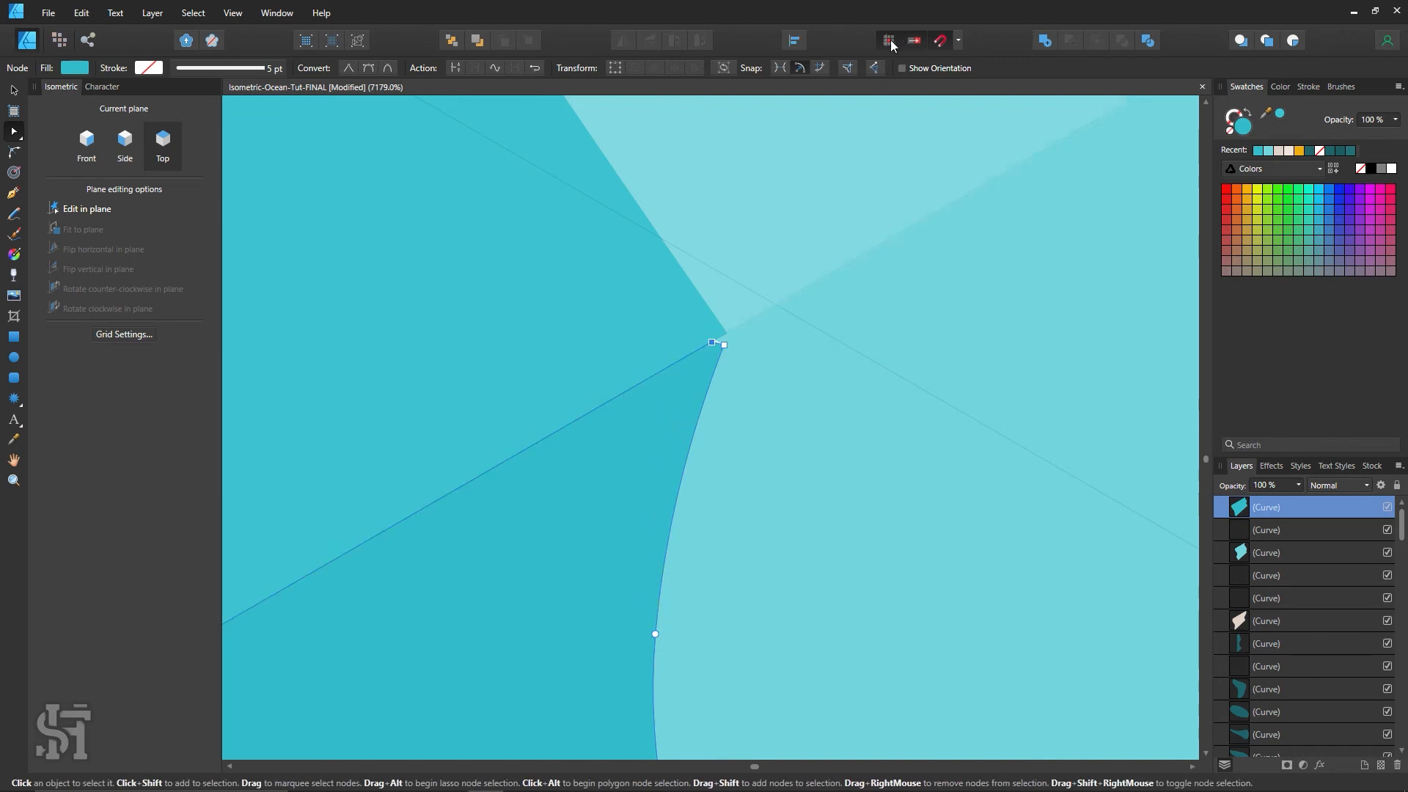
click(914, 40)
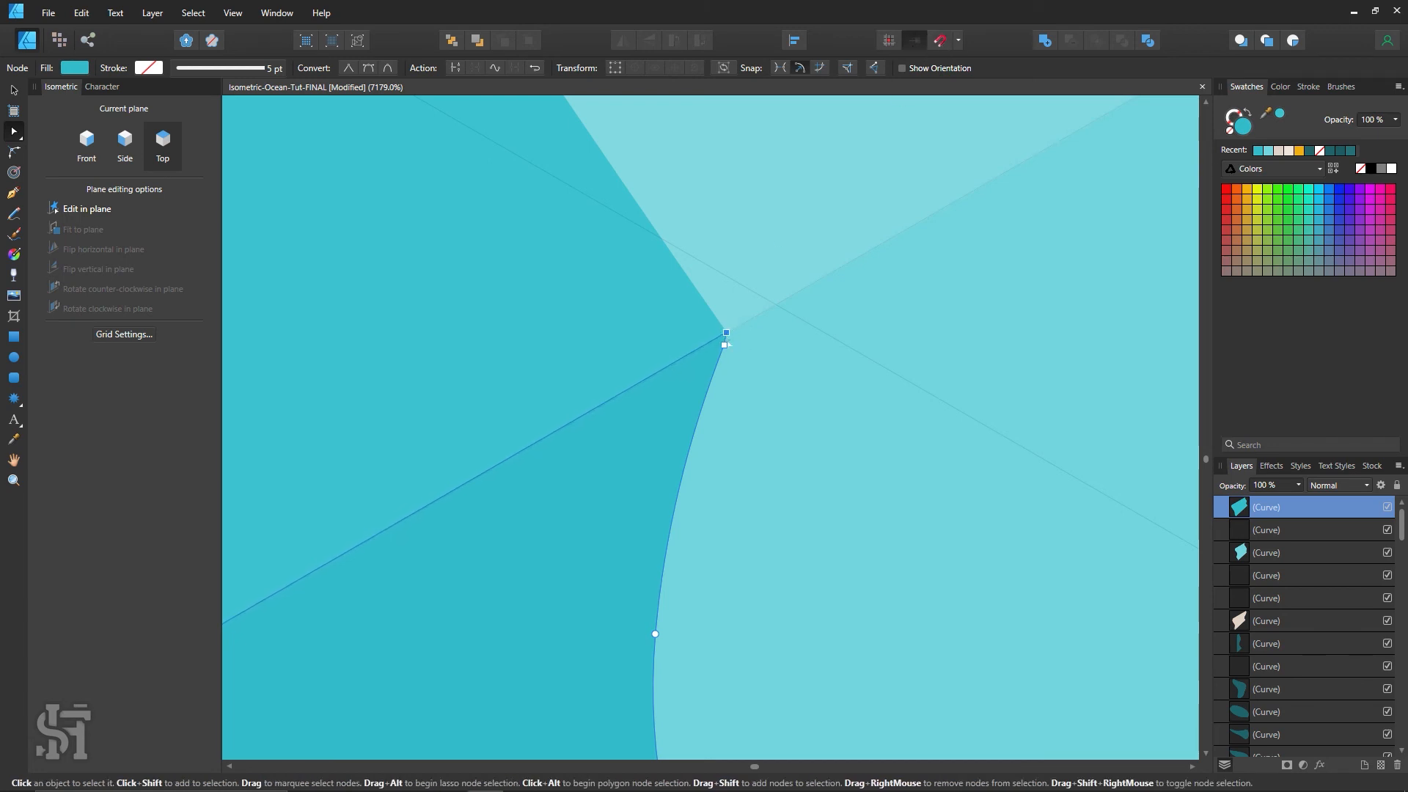
Examine the teal section's edges against the ocean top, the light turquoise section and the sand face.
key(z)
alt+click(900, 631)
alt+click(899, 633)
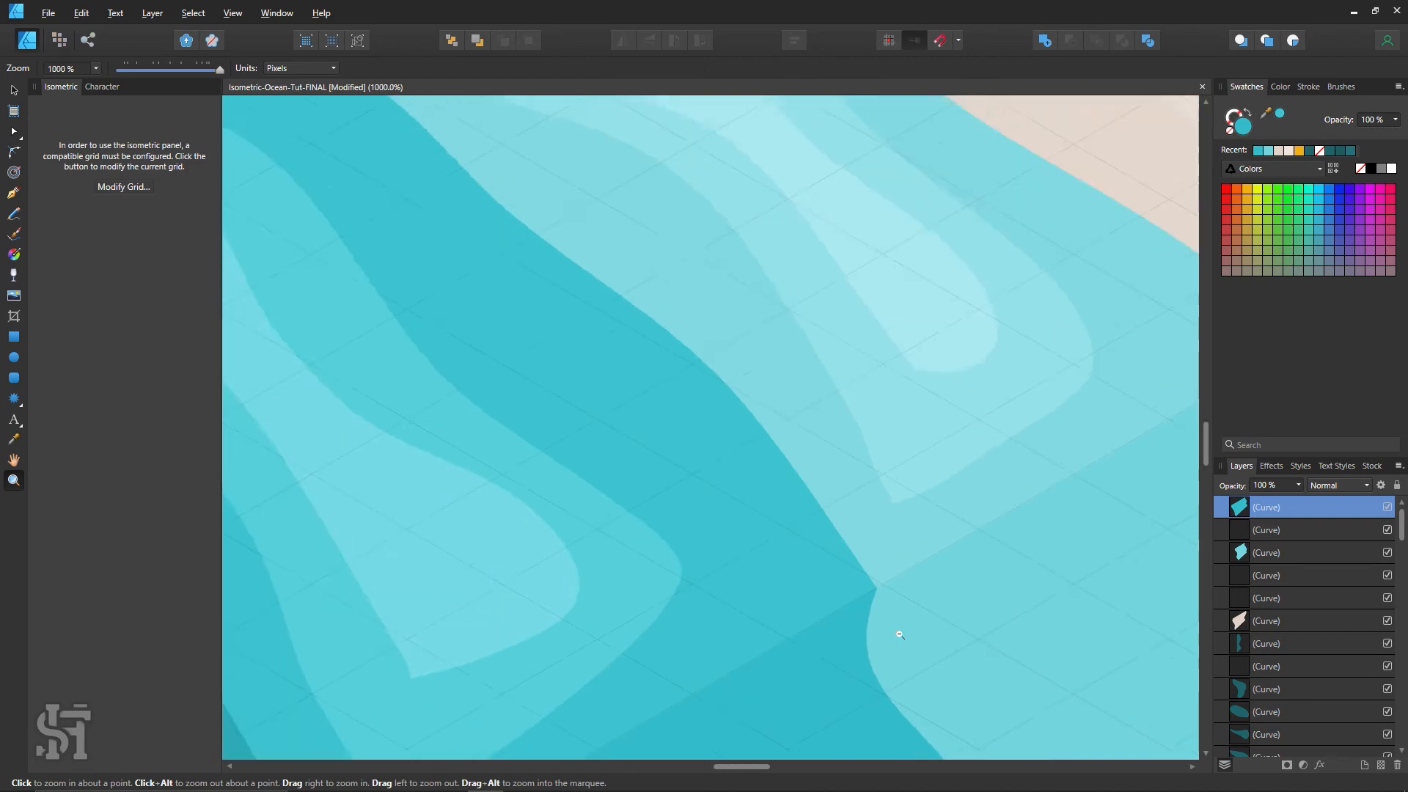
alt+click(896, 636)
alt+click(893, 637)
key(space)
drag(891, 636, 864, 82)
alt+click(840, 420)
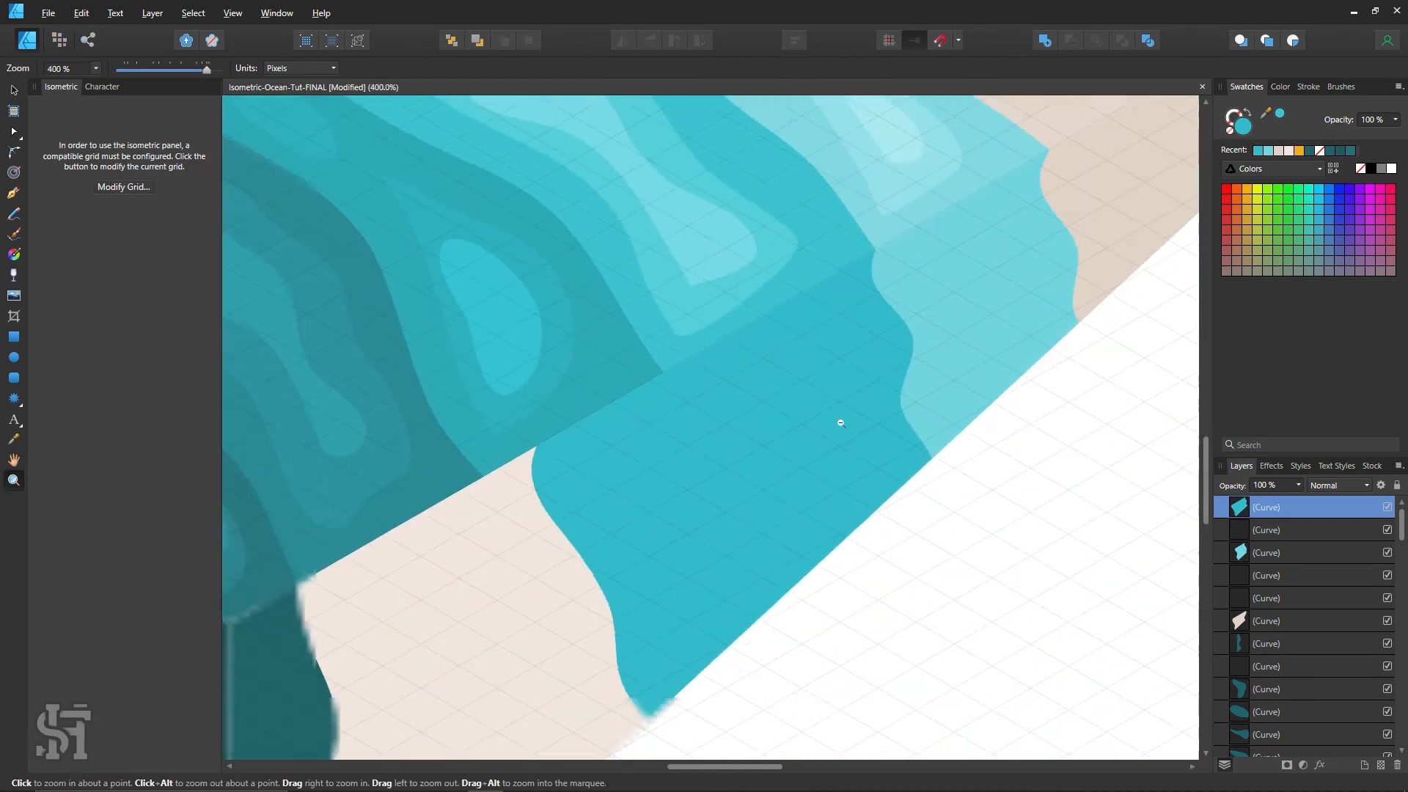
alt+click(841, 421)
alt+click(841, 421)
Examine the sand area's upper edge and the corner where it meets the dark teal strip and the ocean top.
click(653, 511)
scroll(653, 512, down, 3)
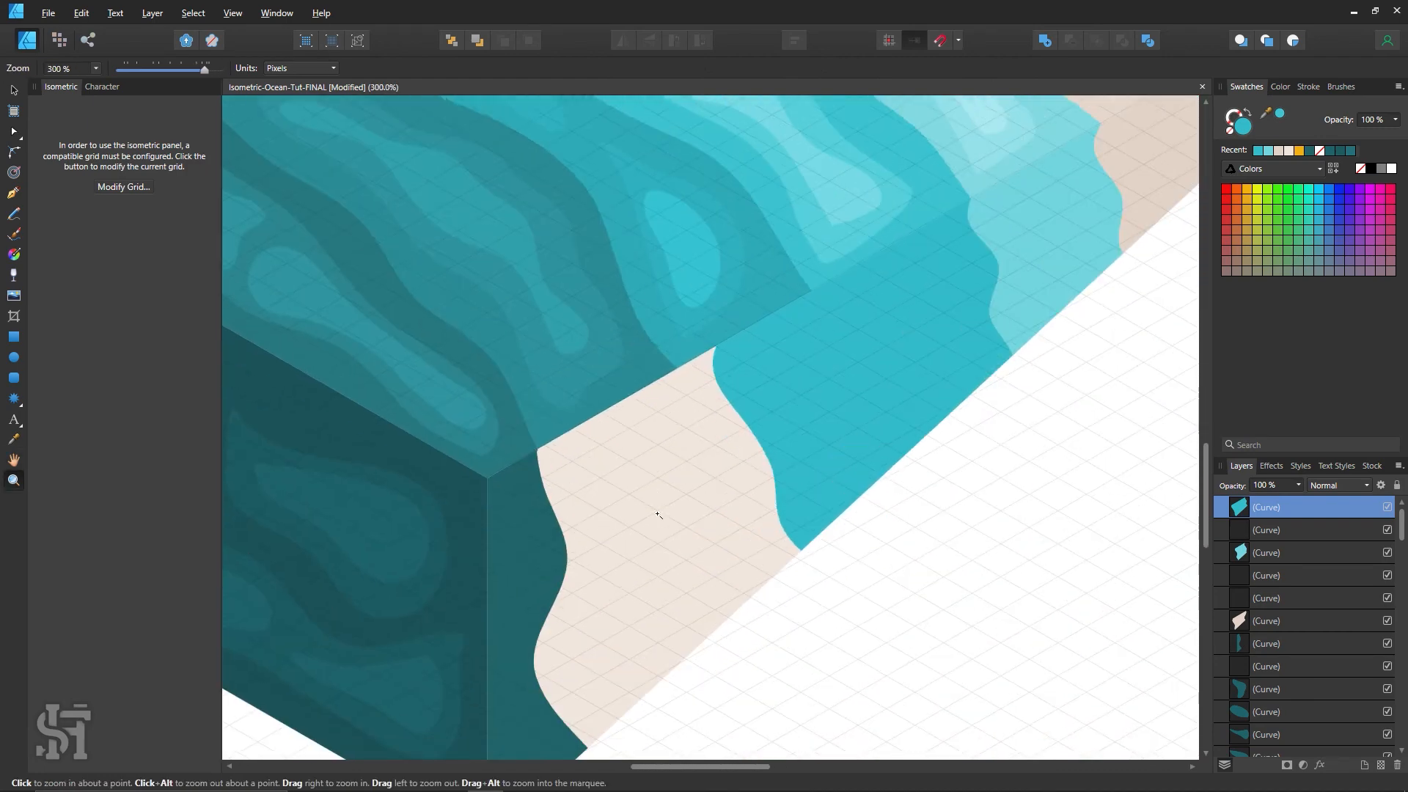
click(14, 89)
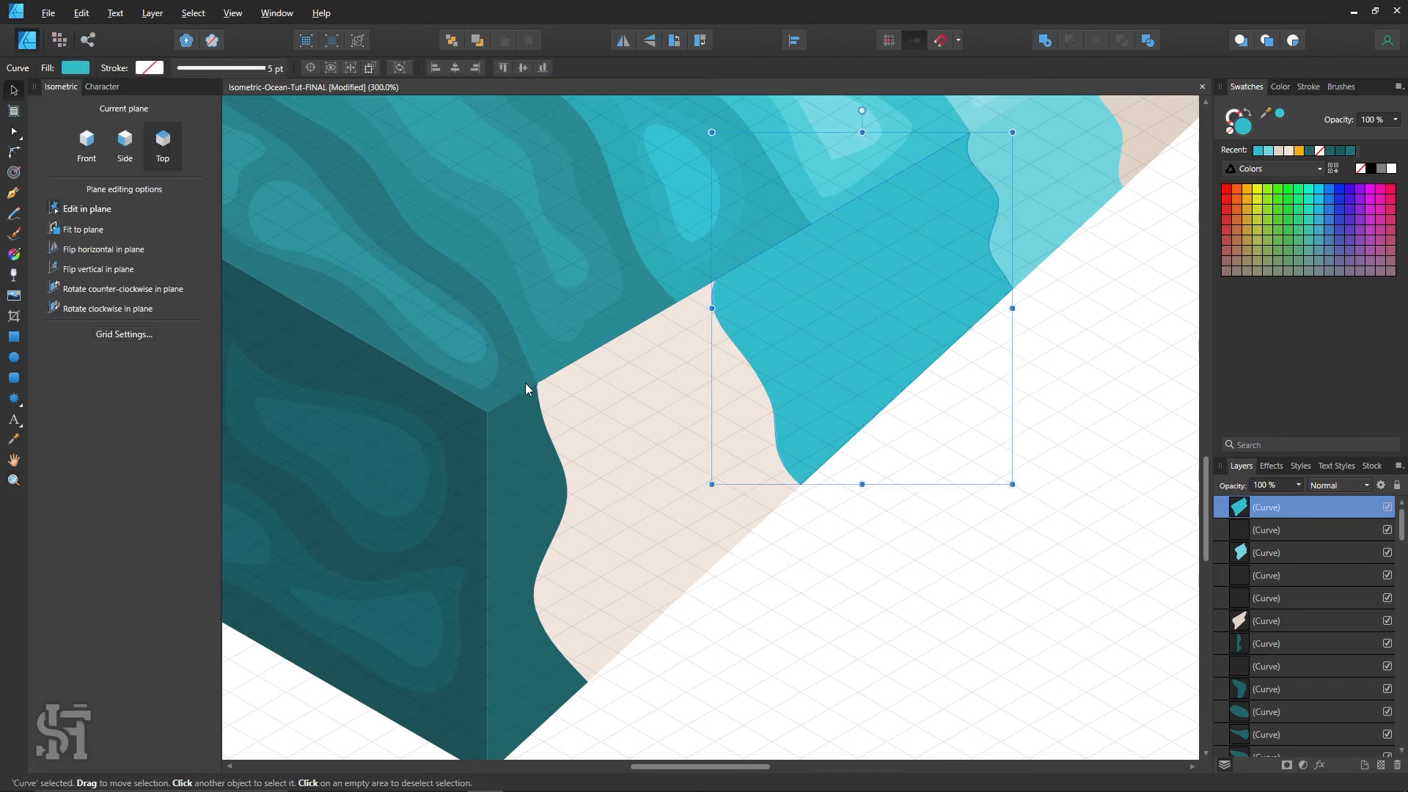
key(z)
drag(532, 387, 815, 523)
drag(1067, 492, 625, 349)
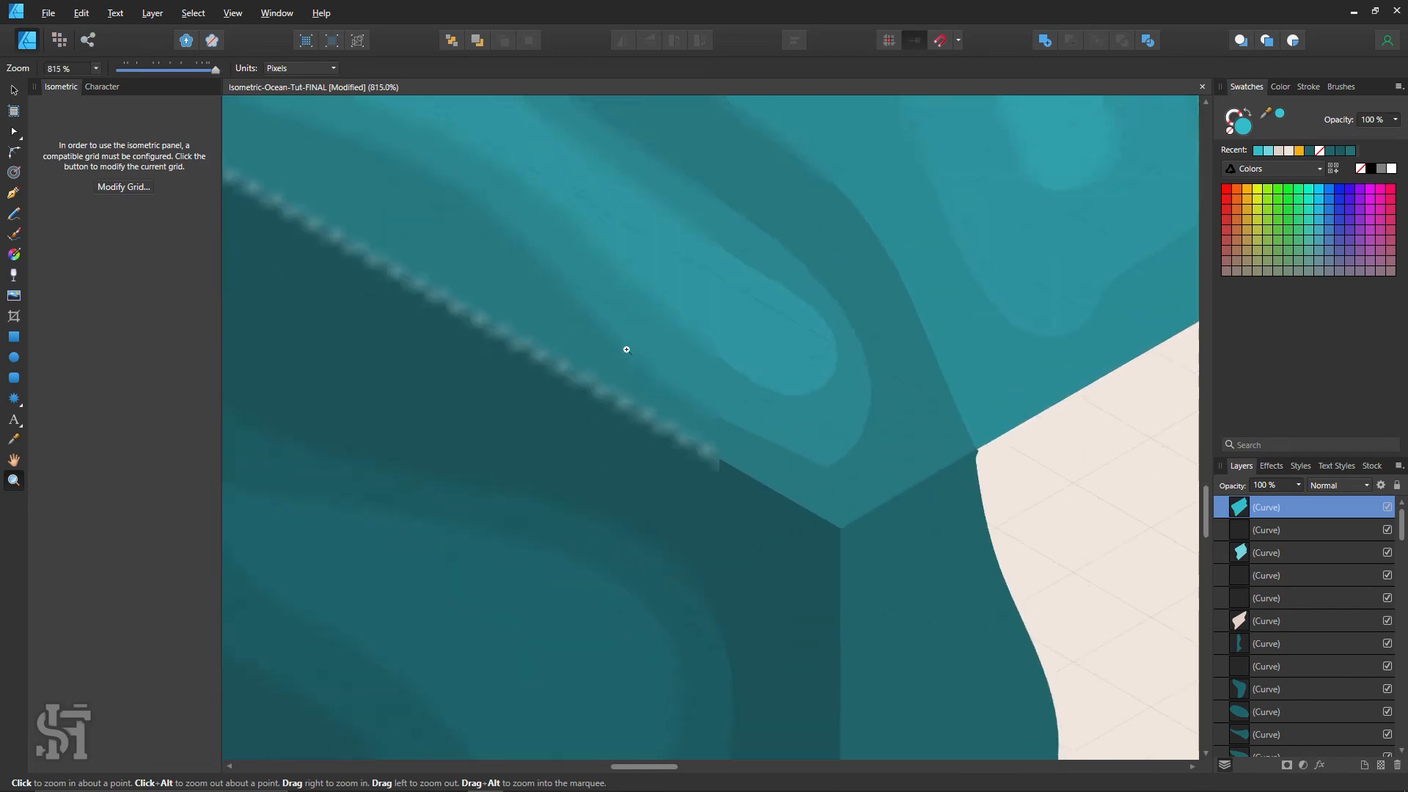
drag(1057, 544, 546, 333)
key(space)
drag(963, 430, 878, 446)
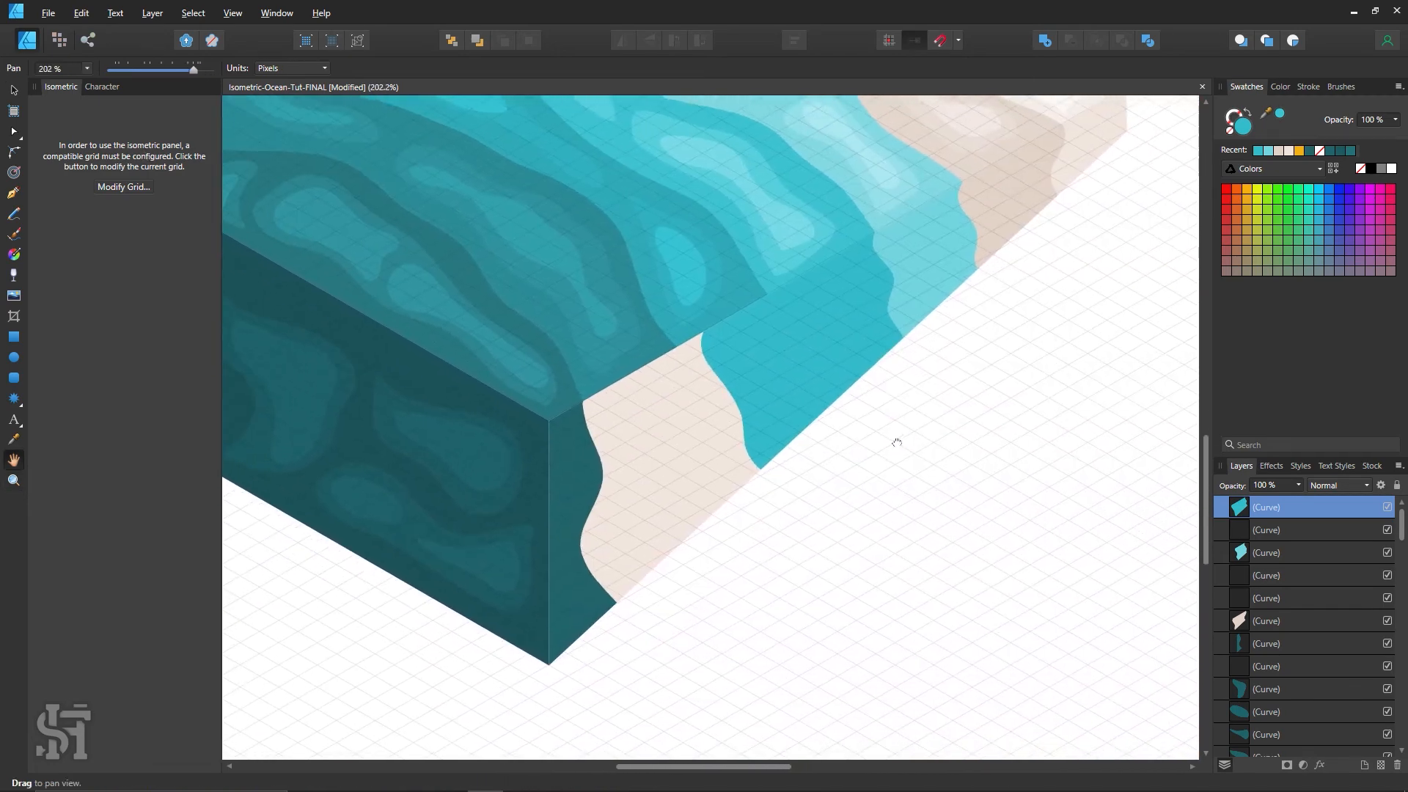
click(774, 342)
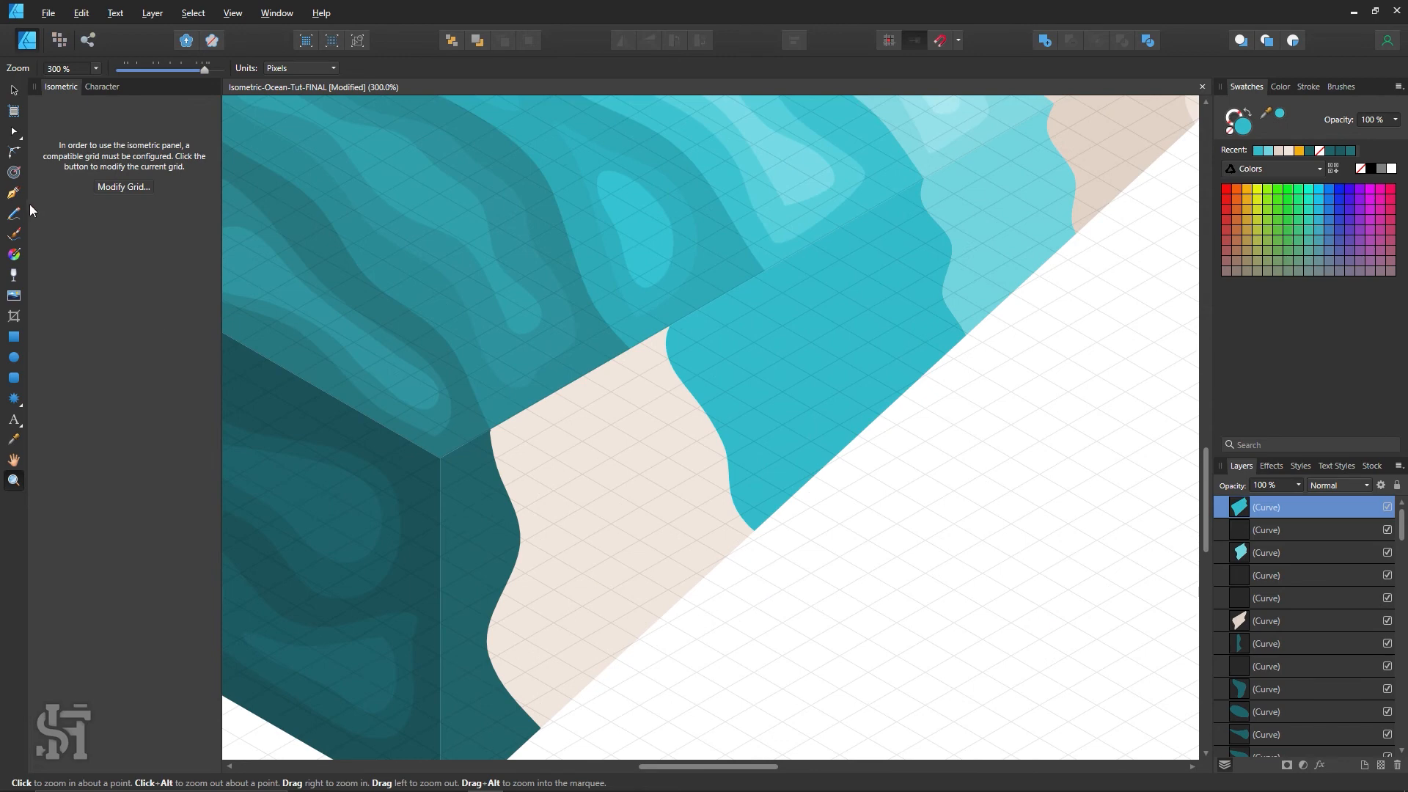
Deselect the teal section and draw a closed wavy freehand shape with the Pencil, starting where two ocean bands meet and overlapping the sand area.
key(n)
key(v)
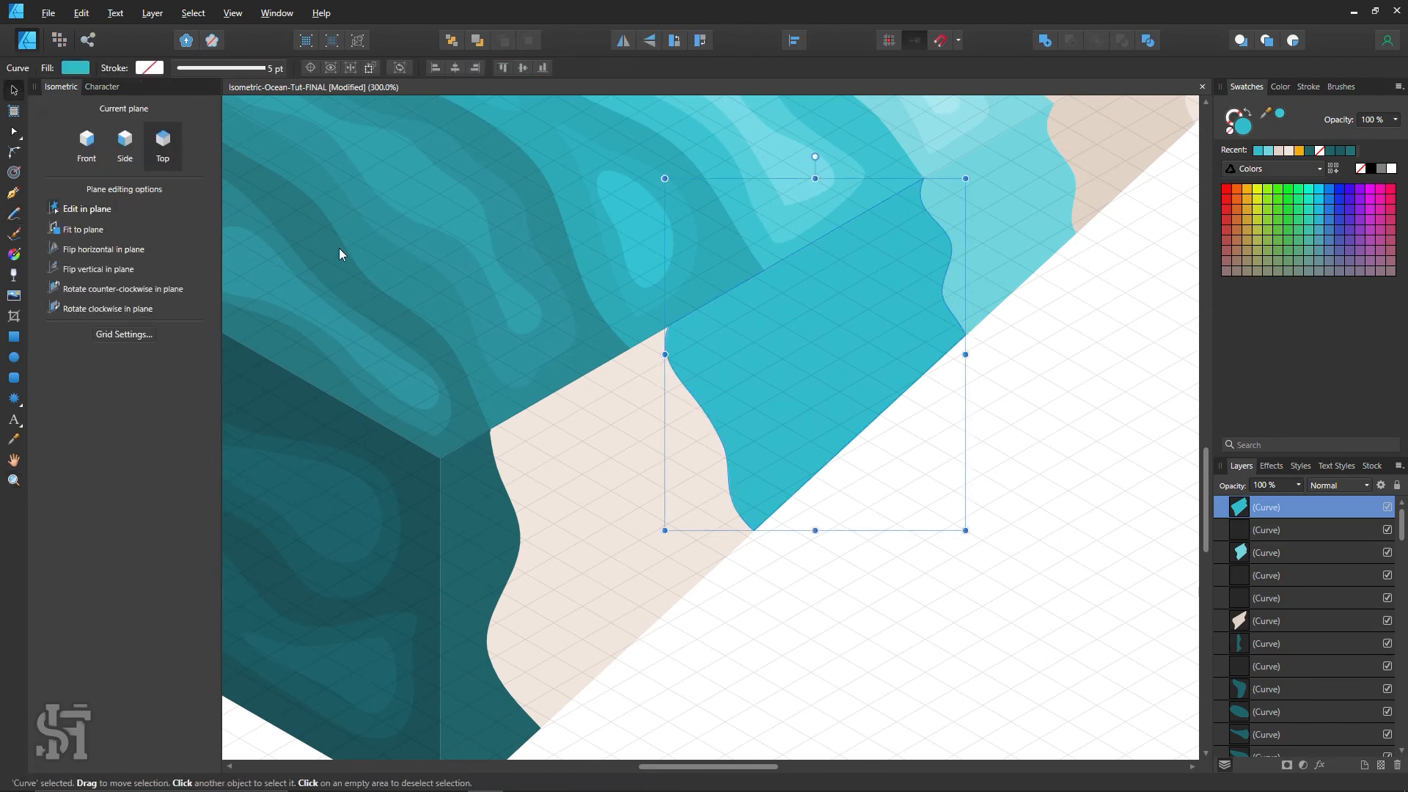
key(ctrl+d)
click(21, 216)
scroll(777, 308, up, 2)
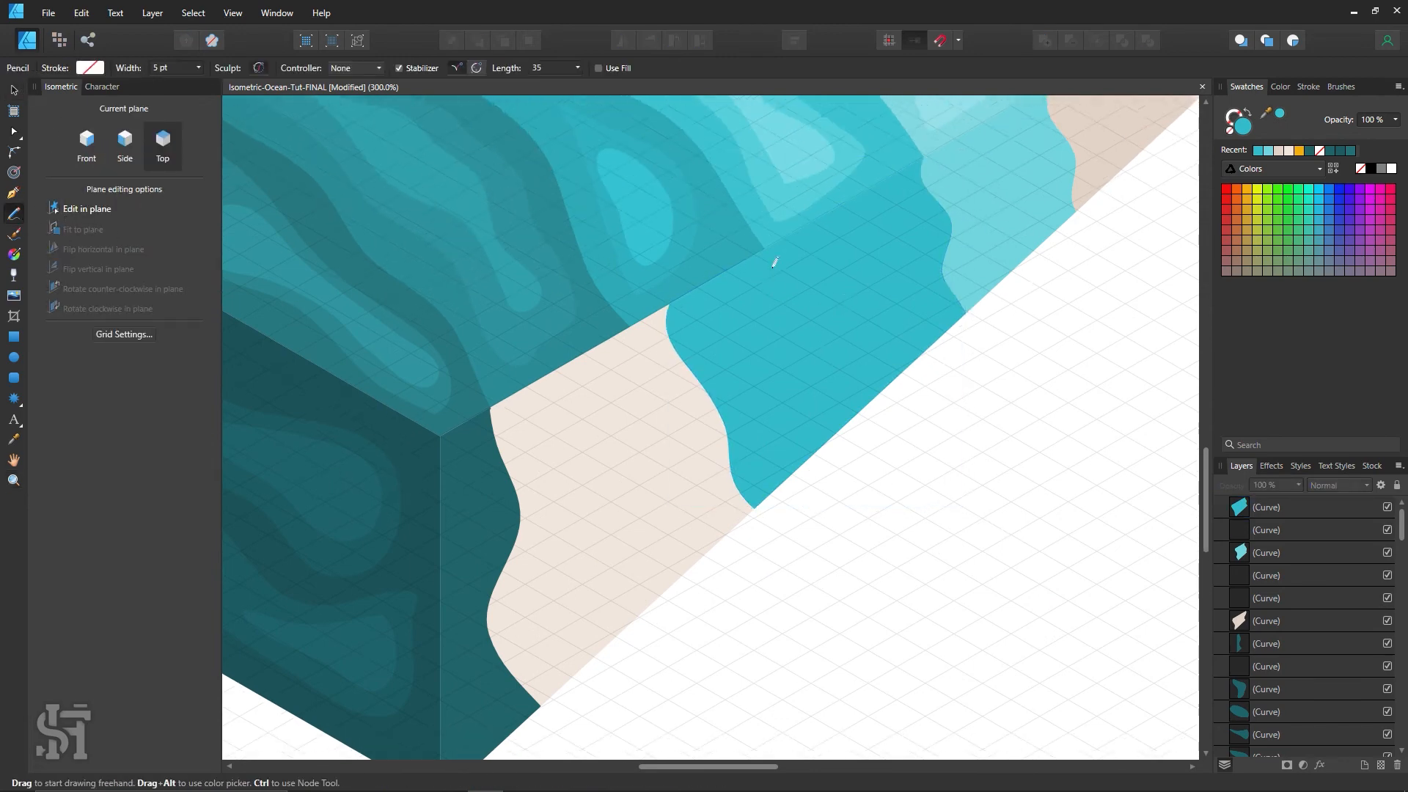
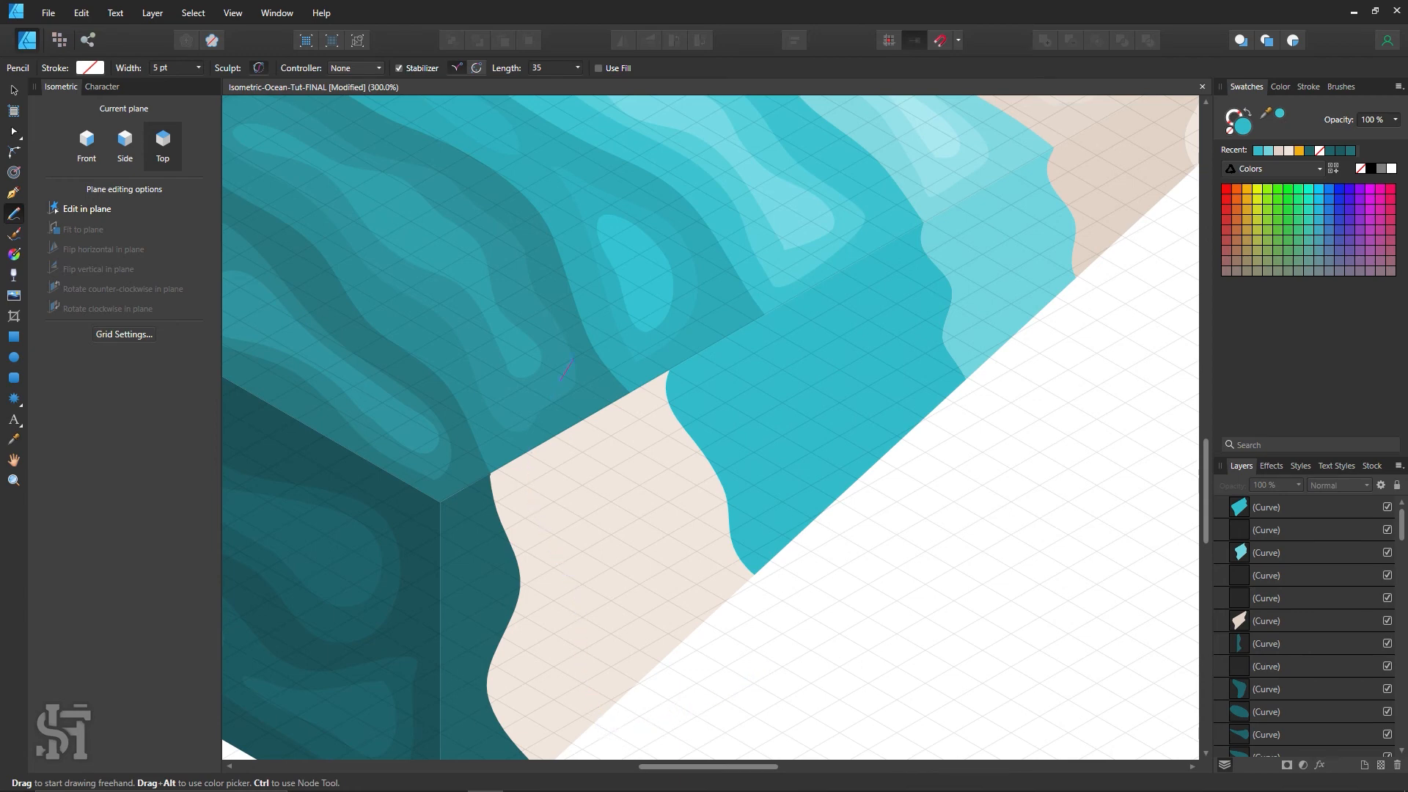
drag(784, 324, 766, 315)
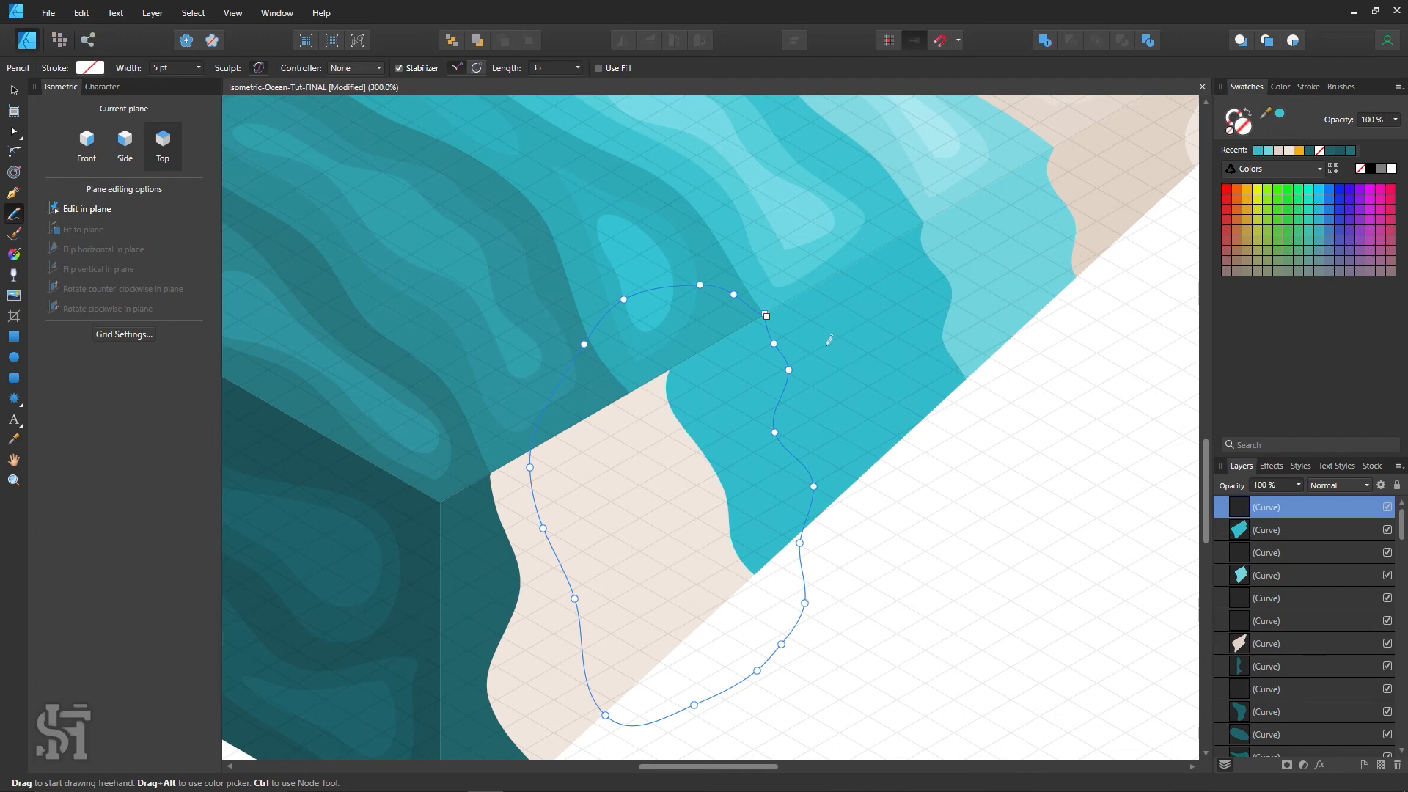
Fill the new wavy shape with the teal sampled from the adjoining ocean band, darkened slightly to #29A2AE.
key(i)
click(730, 265)
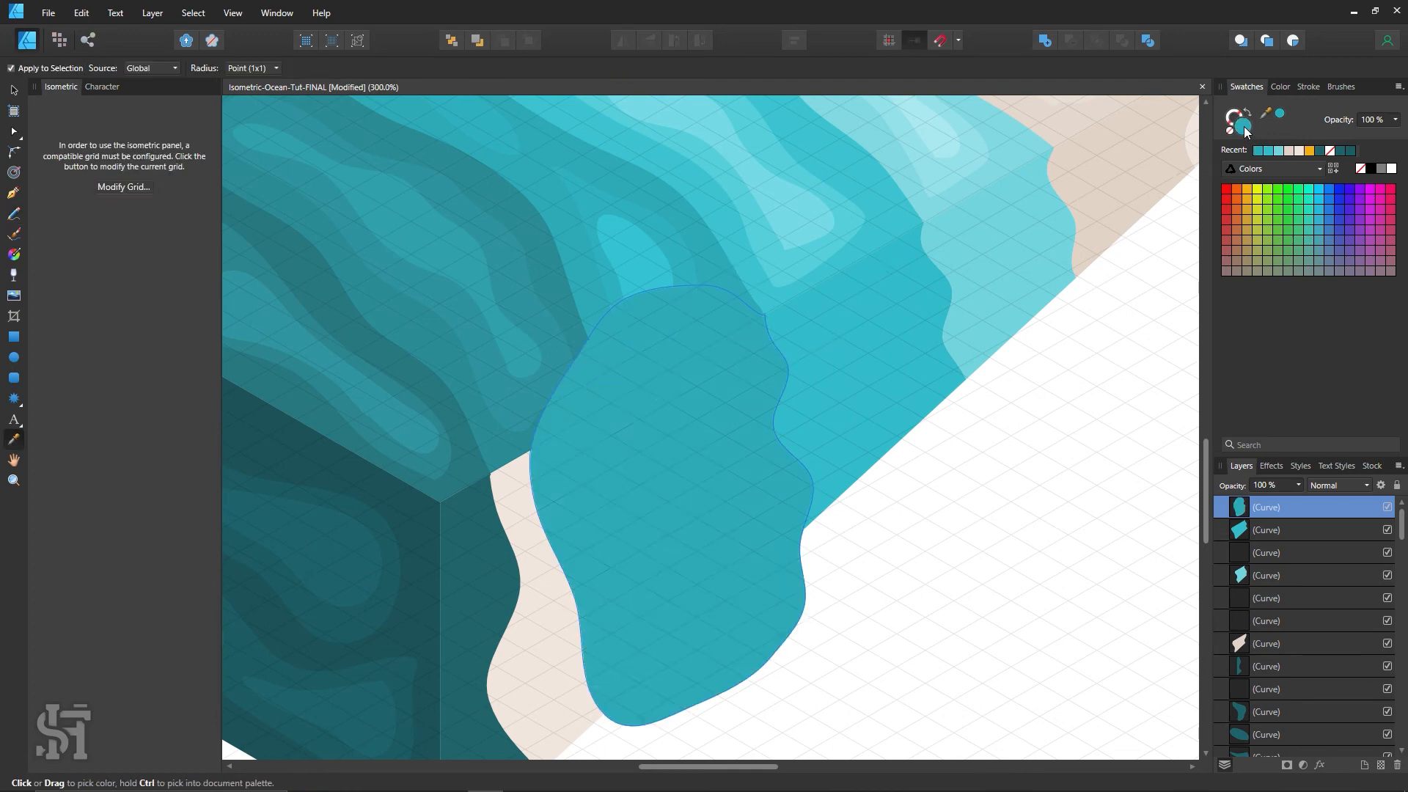
double_click(1244, 127)
click(1140, 315)
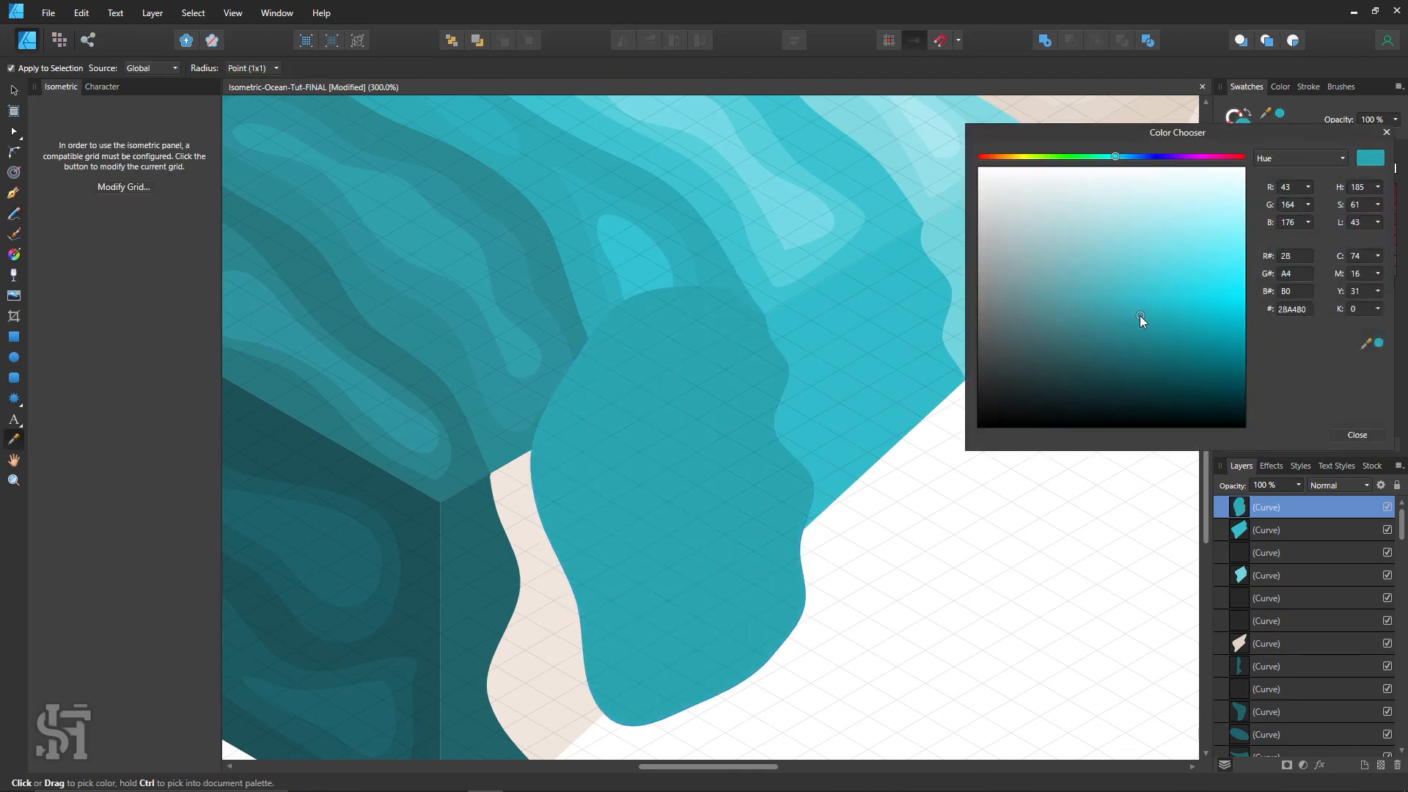
drag(1141, 315, 1142, 317)
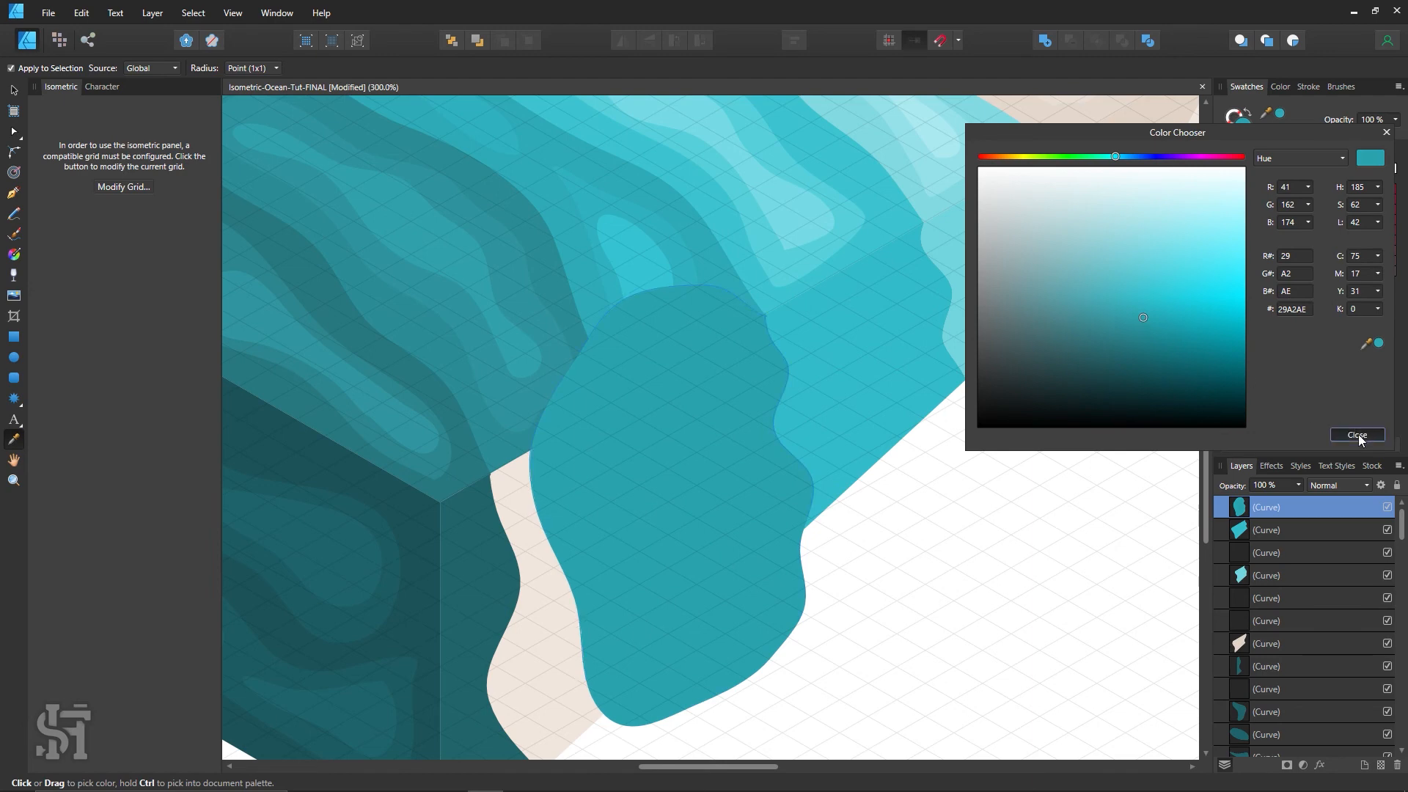
click(1357, 436)
Move the new teal shape's upper corner node onto the point where the two ocean bands meet.
key(z)
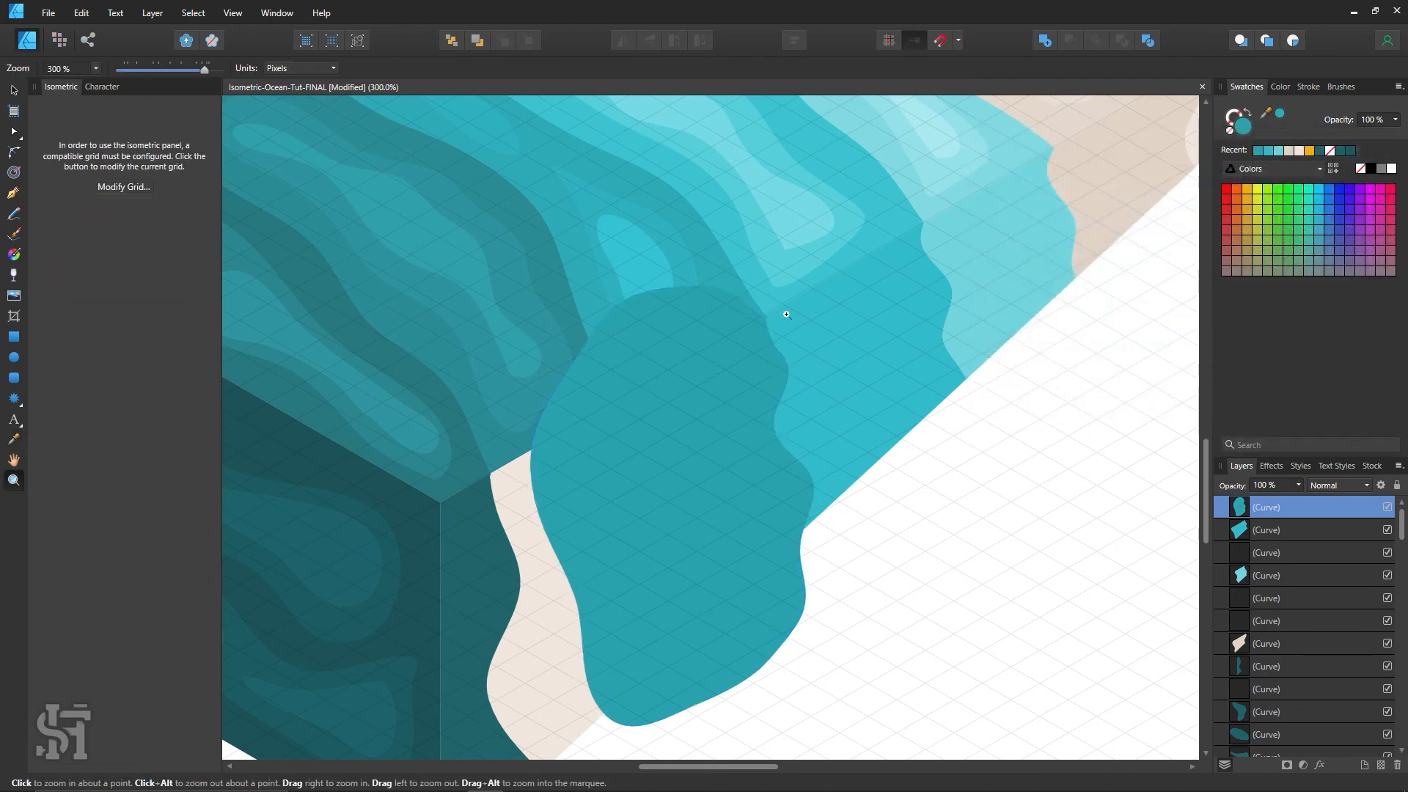
drag(785, 313, 1082, 462)
click(14, 133)
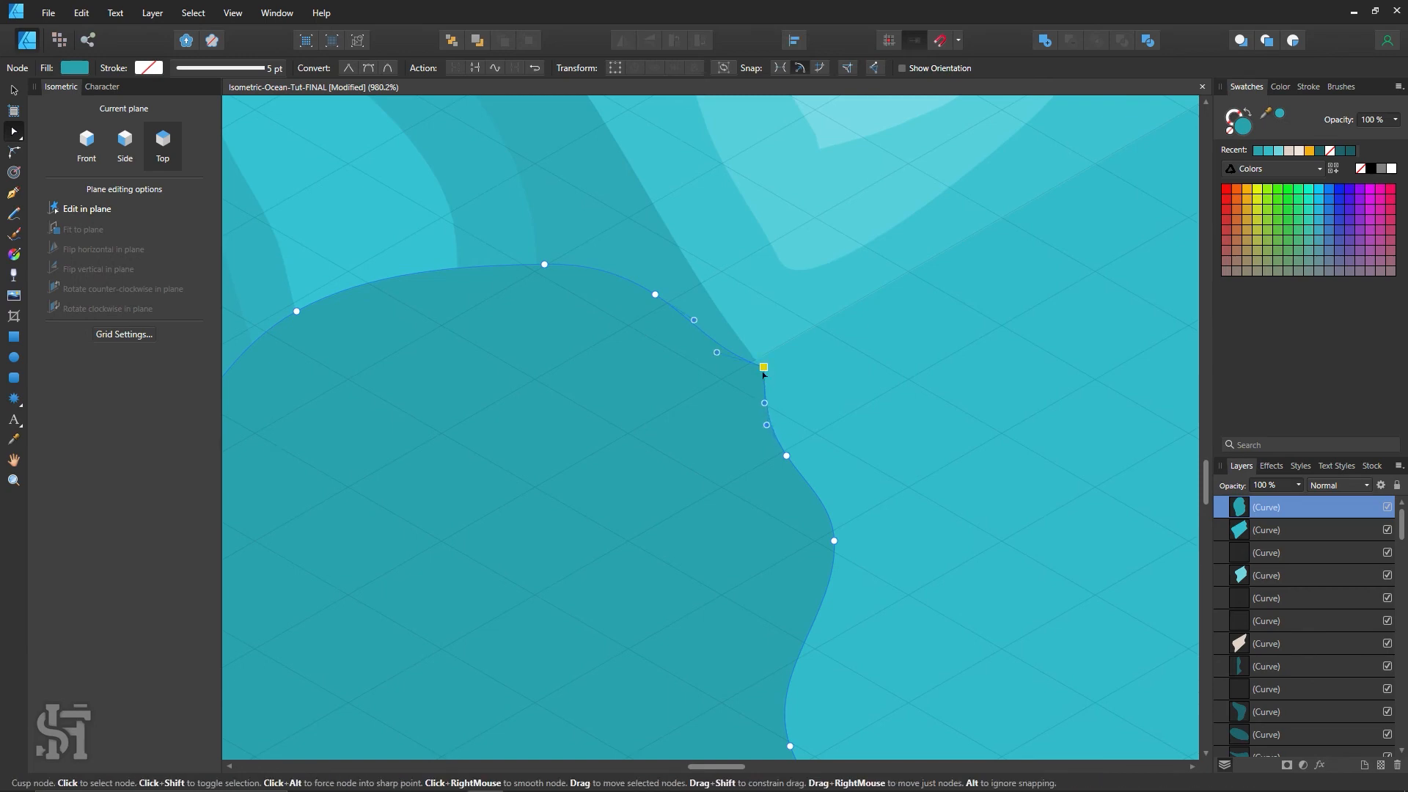
key(z)
drag(756, 347, 965, 455)
click(10, 137)
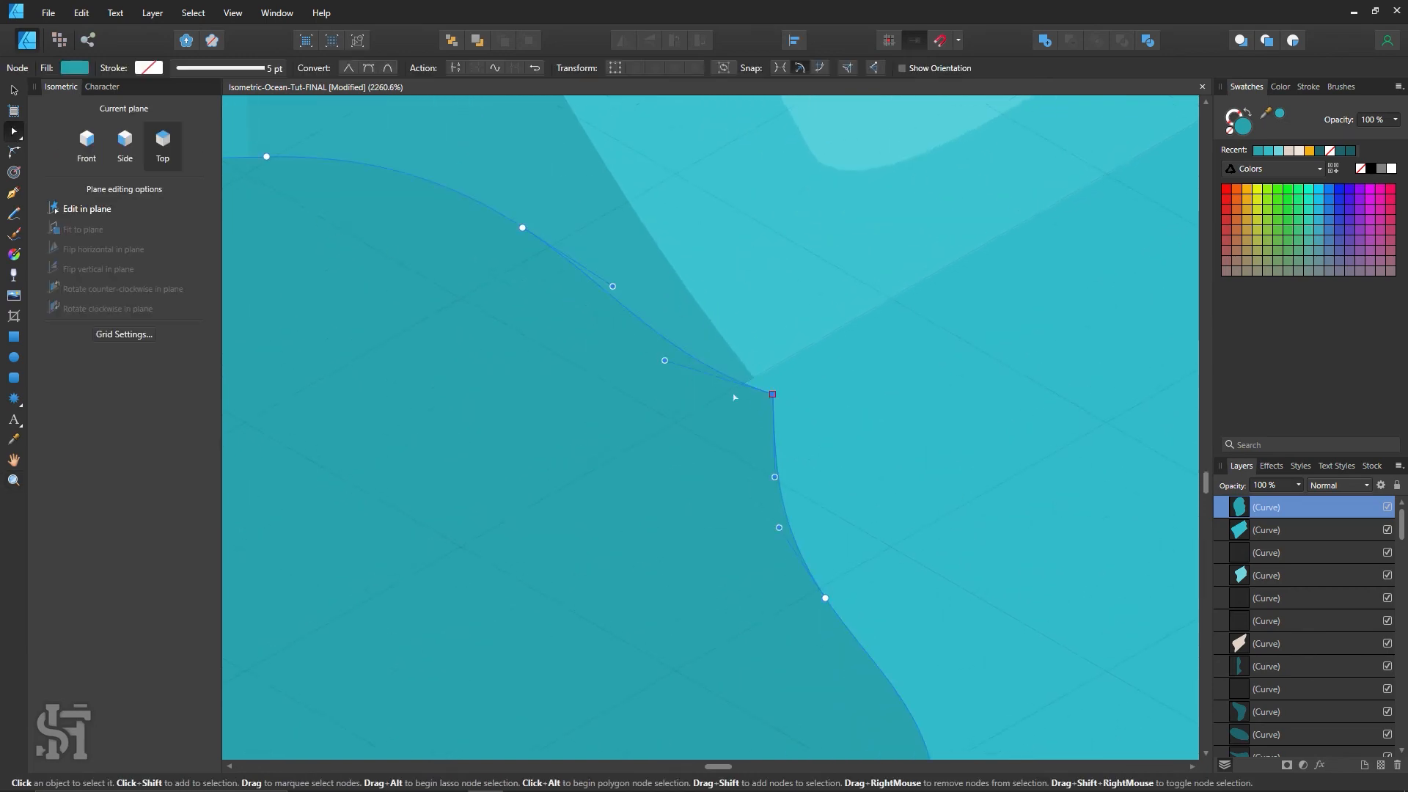
drag(772, 395, 687, 468)
key(z)
drag(938, 520, 798, 484)
key(space)
drag(883, 561, 722, 401)
click(675, 388)
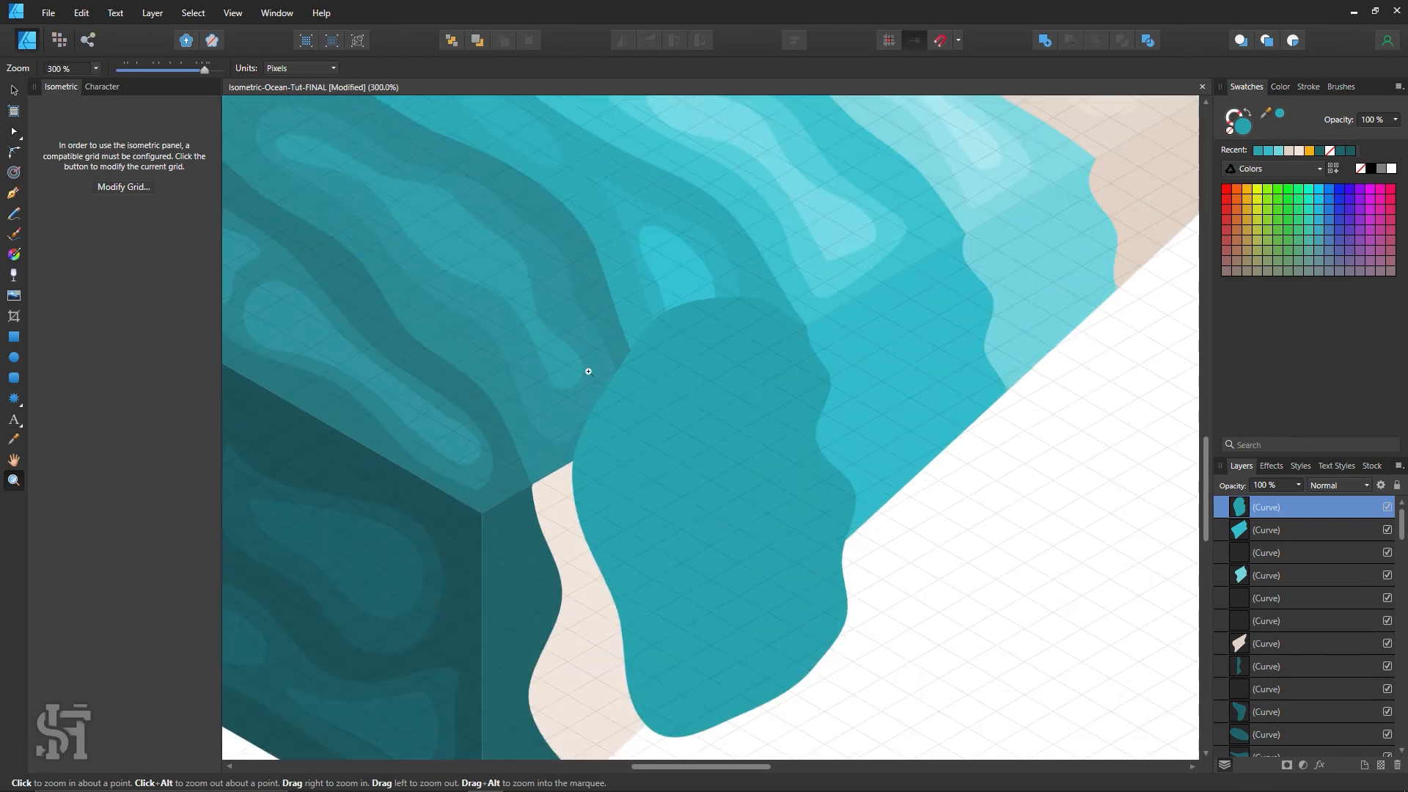
alt+click(832, 398)
Turn pixel alignment back on and draw a top-plane rectangle over the new shape's overlap on the ocean top, extended past the shape's outer side.
click(14, 90)
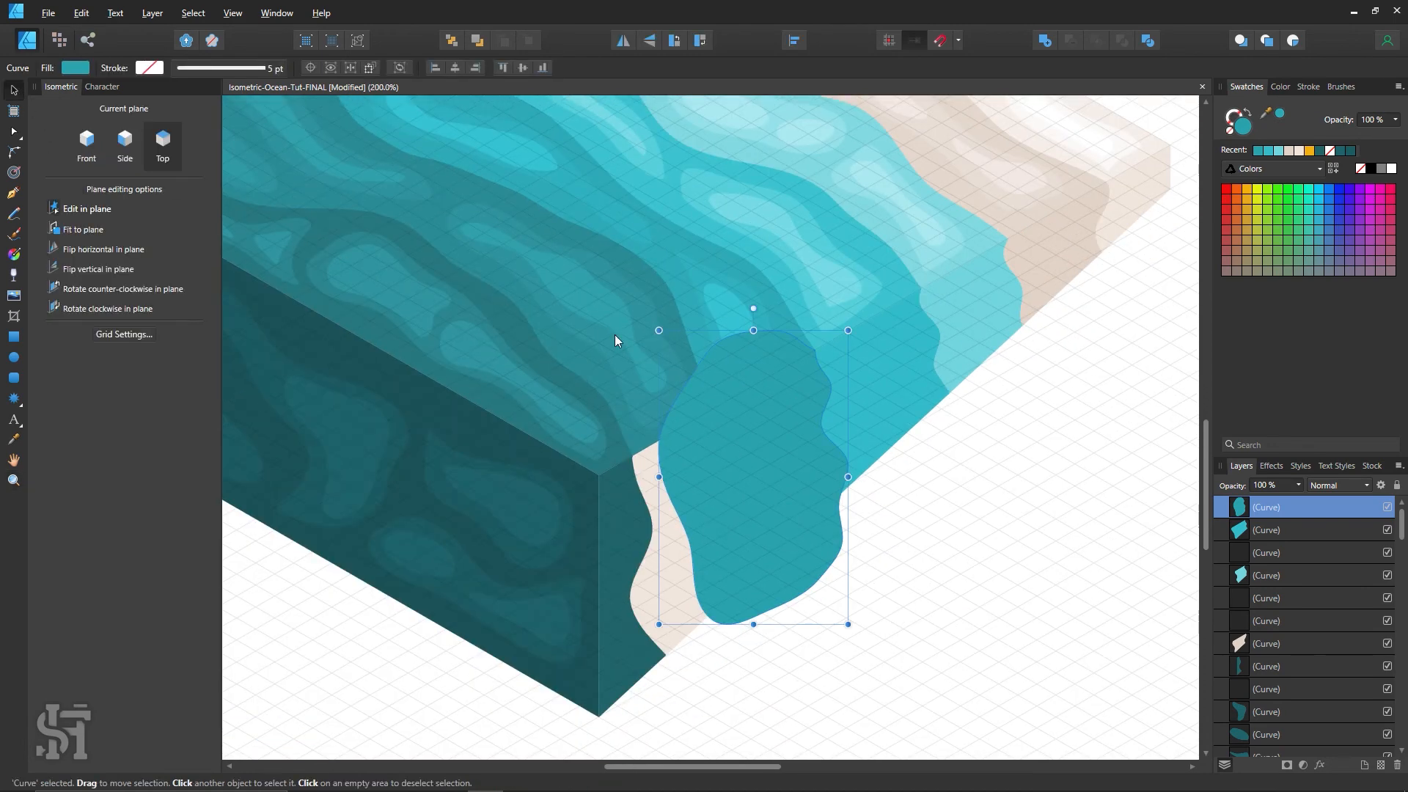
scroll(754, 423, down, 1)
scroll(614, 302, up, 1)
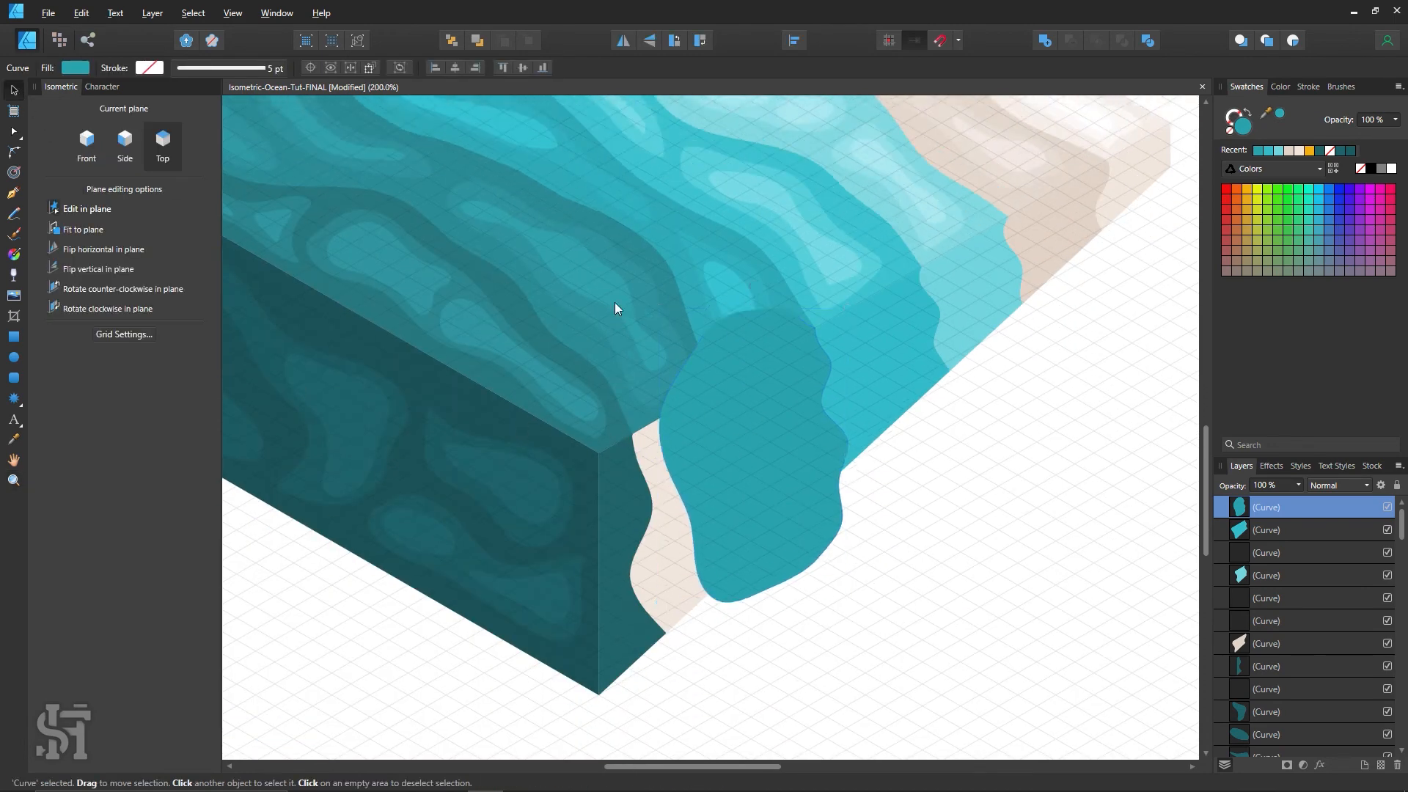
click(1026, 441)
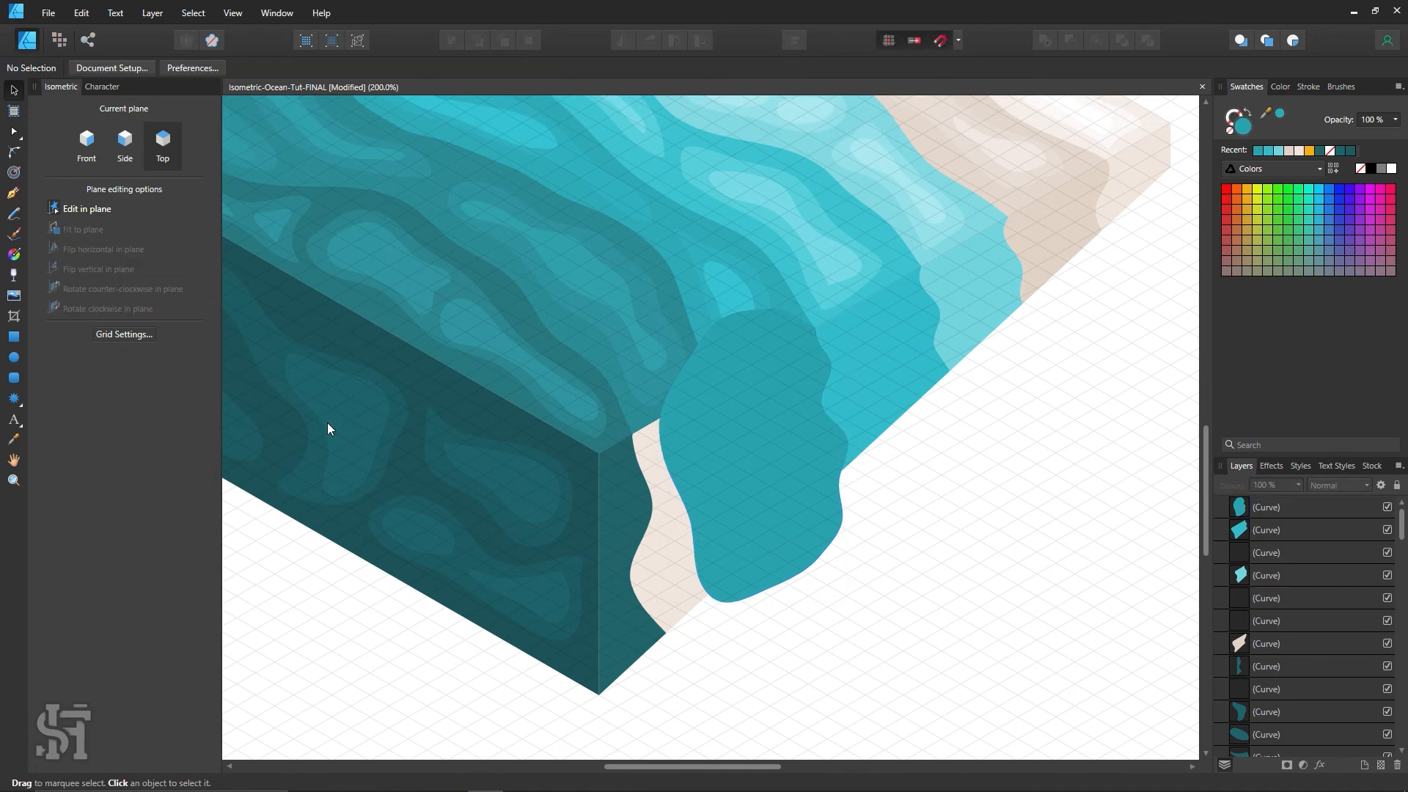
click(16, 341)
scroll(459, 325, up, 1)
drag(456, 326, 903, 320)
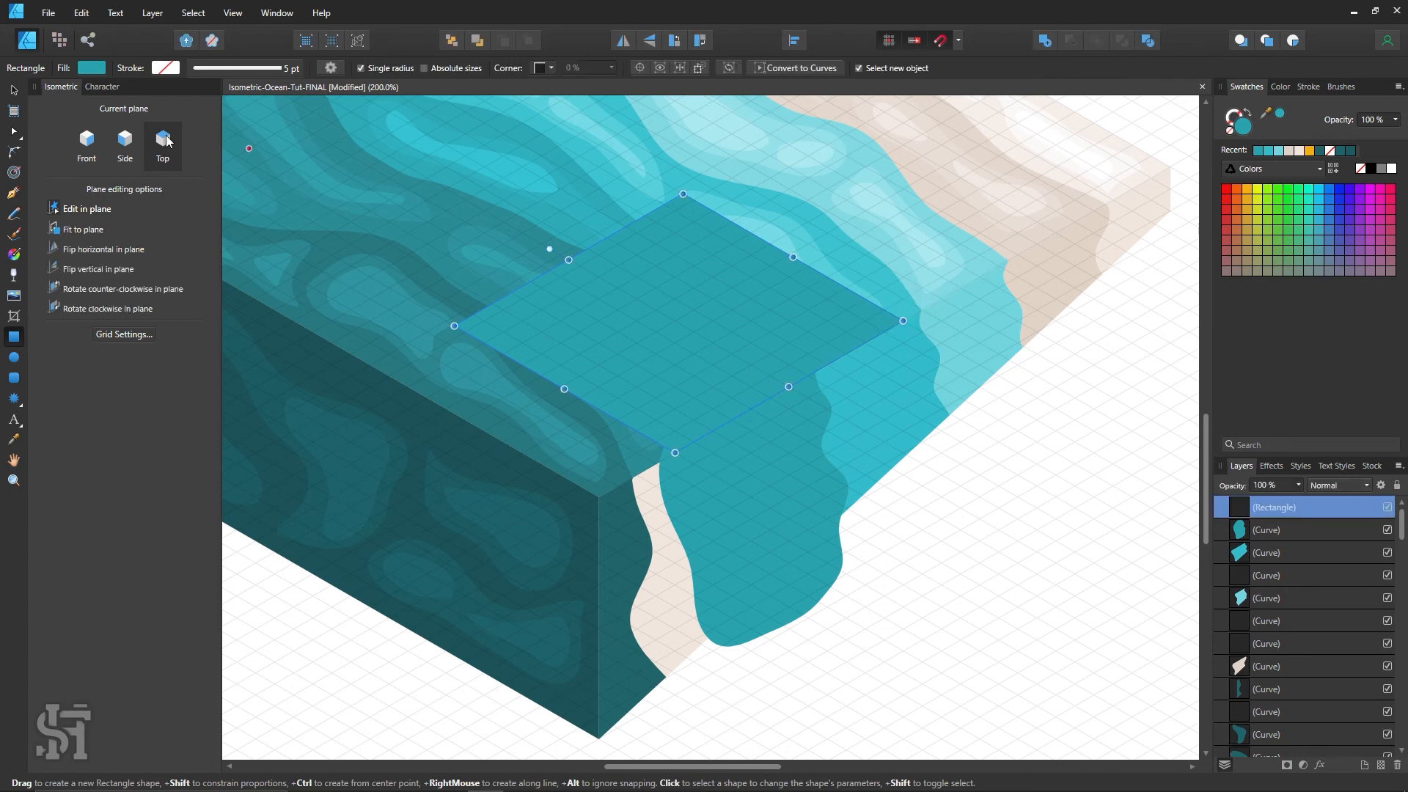
drag(456, 326, 481, 406)
Subtract the rectangle from the new teal shape so it is trimmed along the ocean top's edge.
key(v)
shift+click(728, 517)
click(1070, 41)
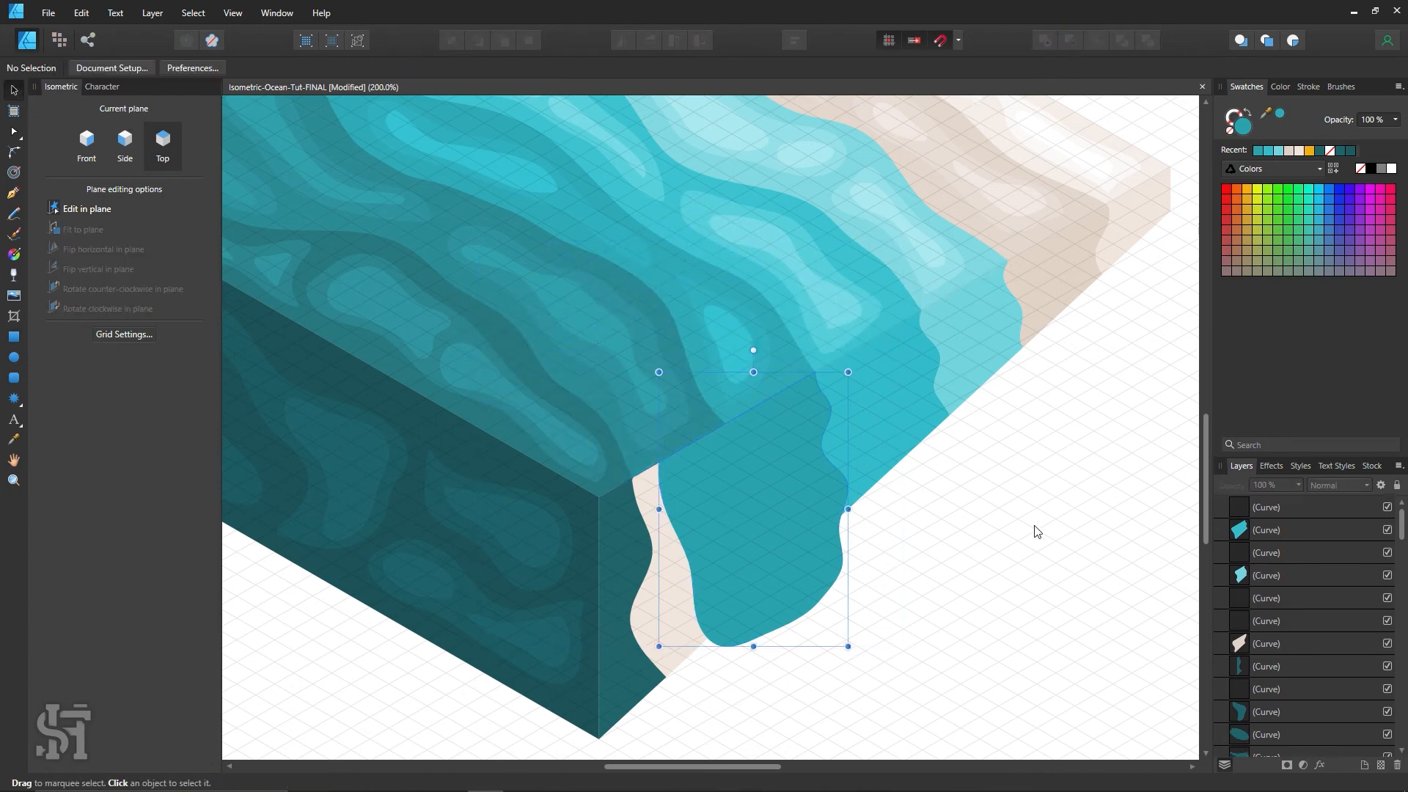
click(1000, 561)
Draw another closed wavy freehand shape from the next ocean band boundary, covering the remaining sand and overlapping the dark teal corner strip.
key(z)
scroll(802, 525, up, 1)
scroll(811, 513, up, 3)
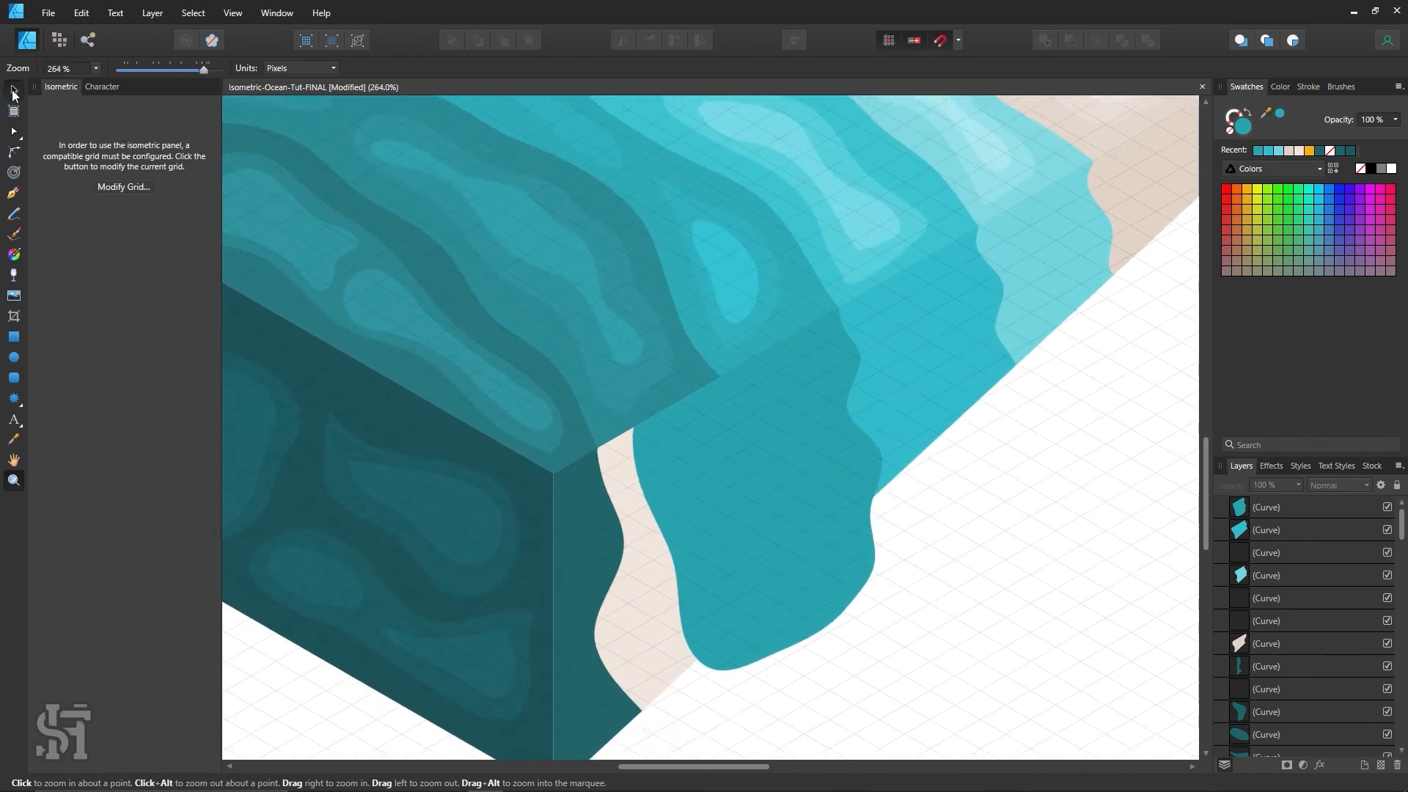
click(13, 90)
click(816, 534)
click(1002, 539)
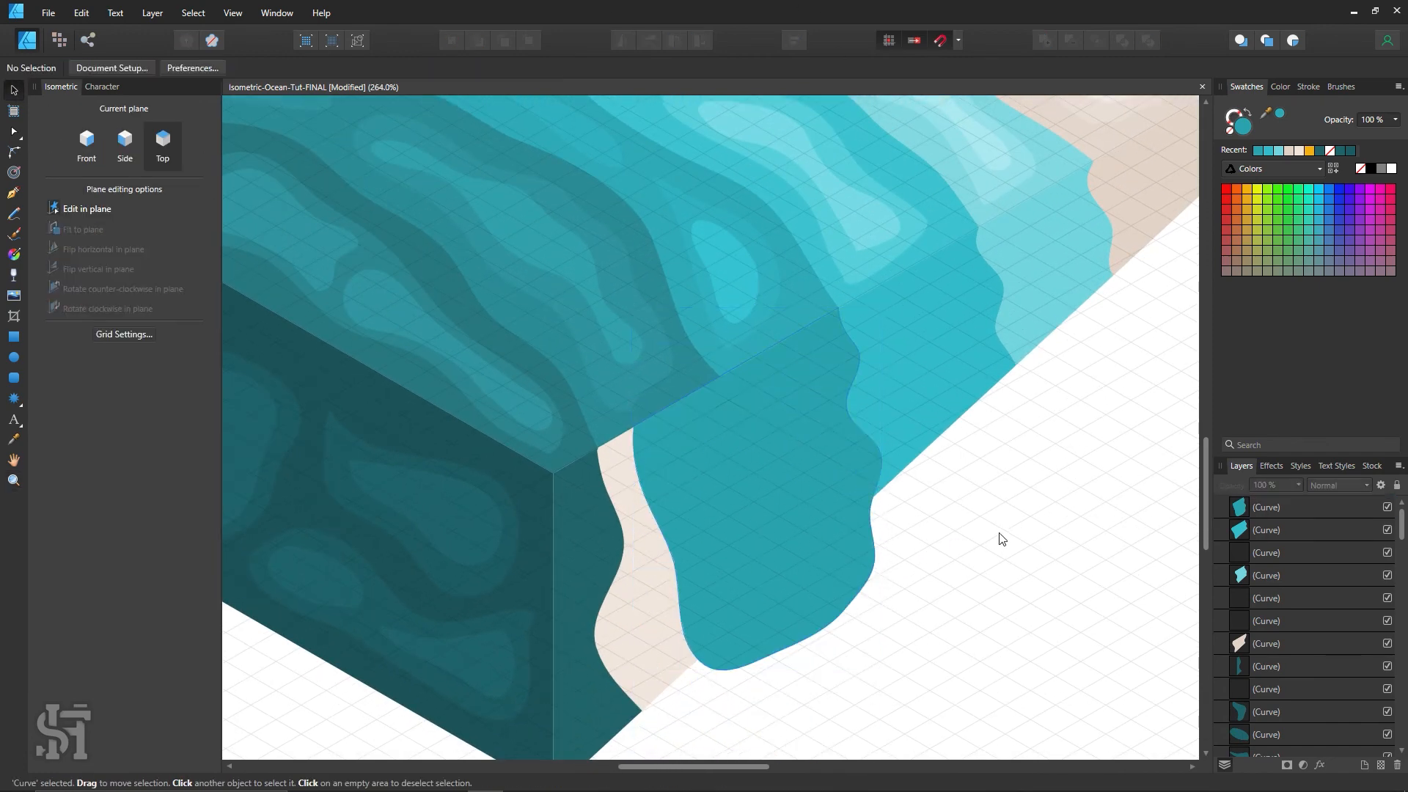
scroll(1001, 539, down, 1)
key(z)
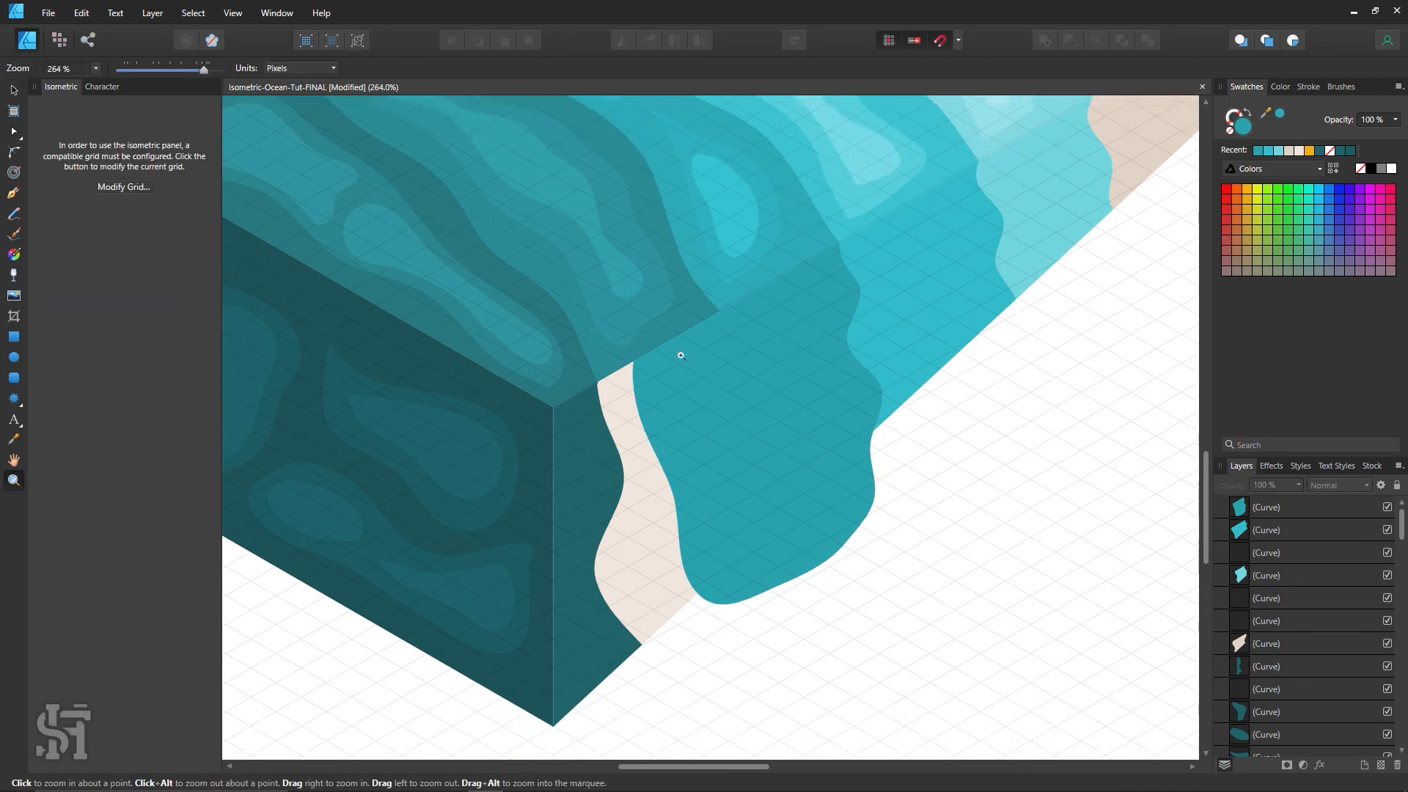
drag(694, 357, 744, 393)
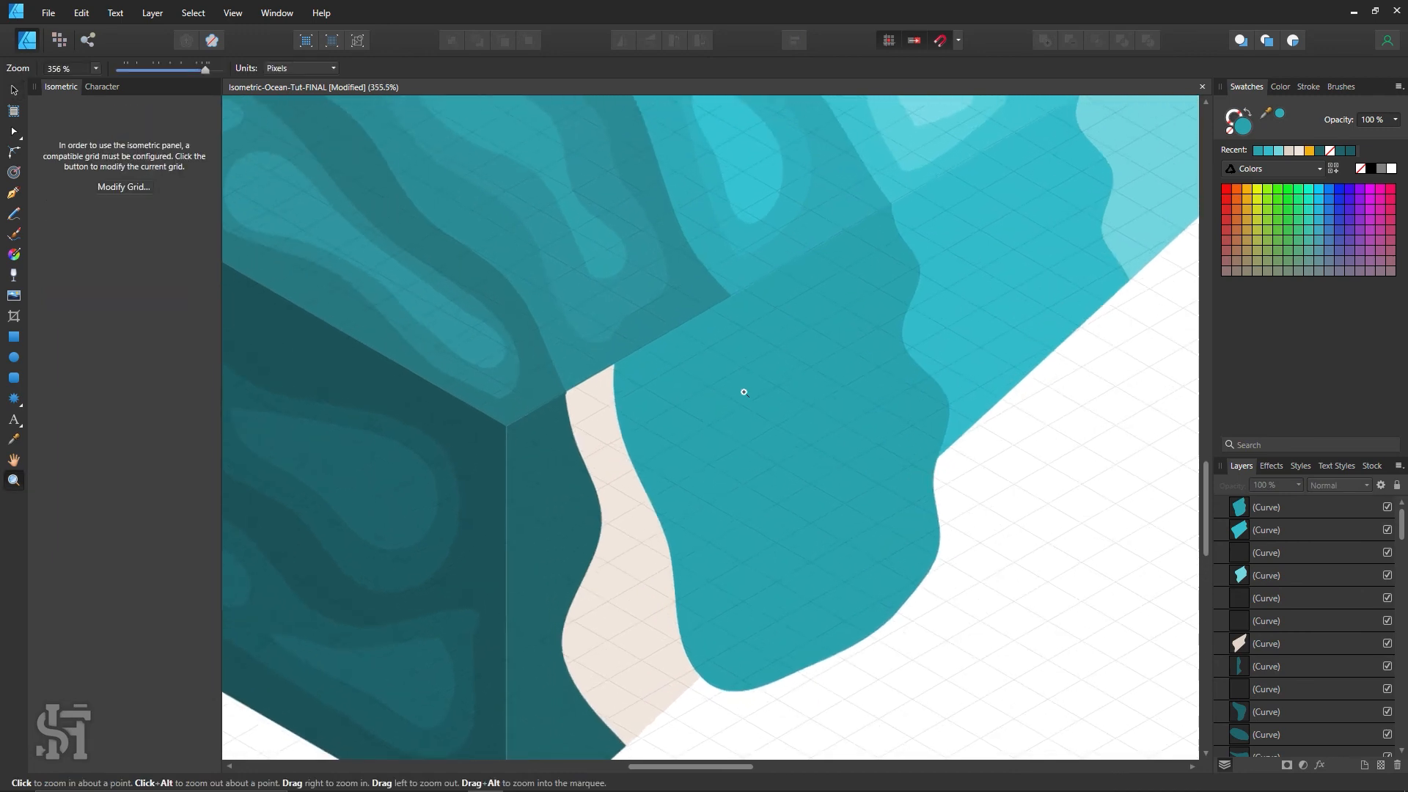
click(14, 214)
scroll(762, 308, down, 2)
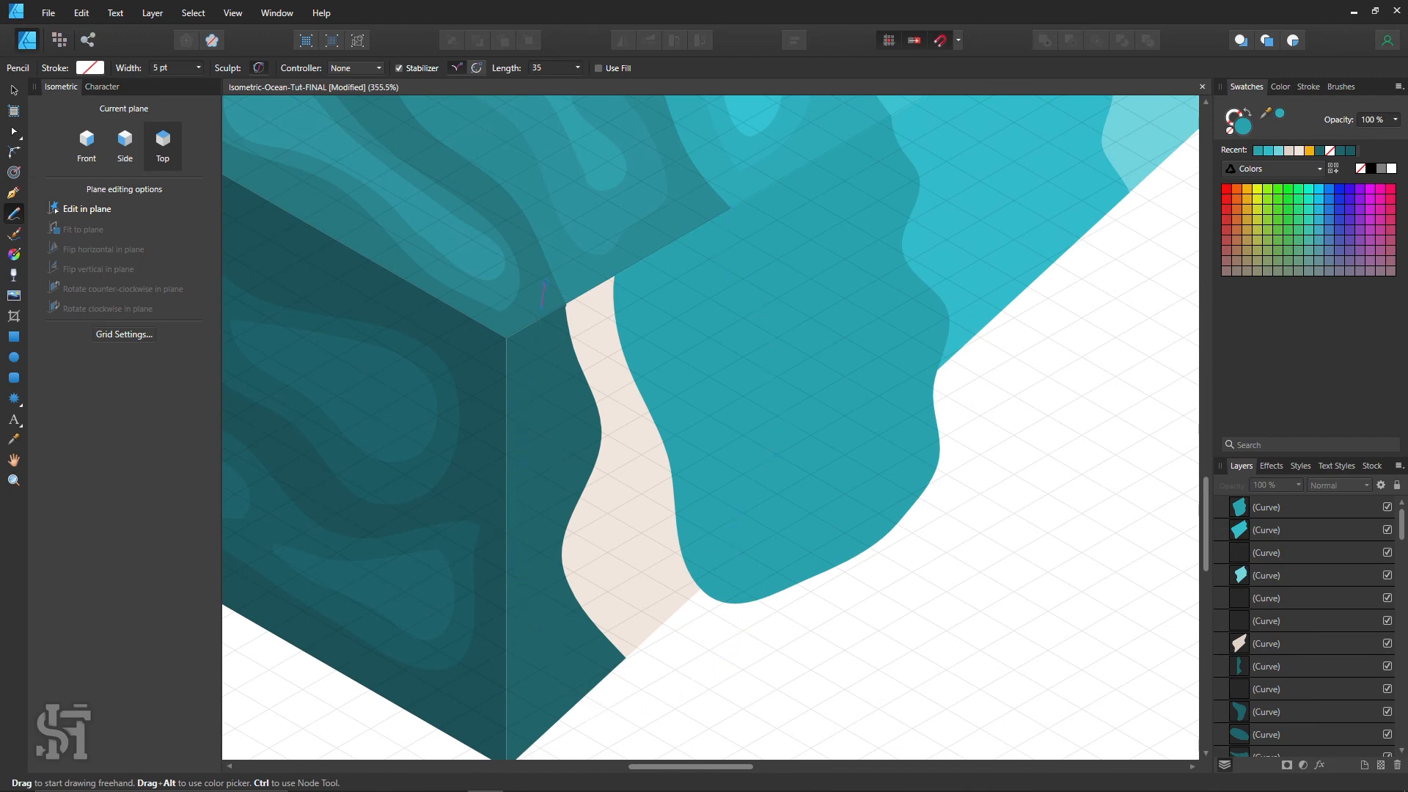
drag(728, 209, 725, 207)
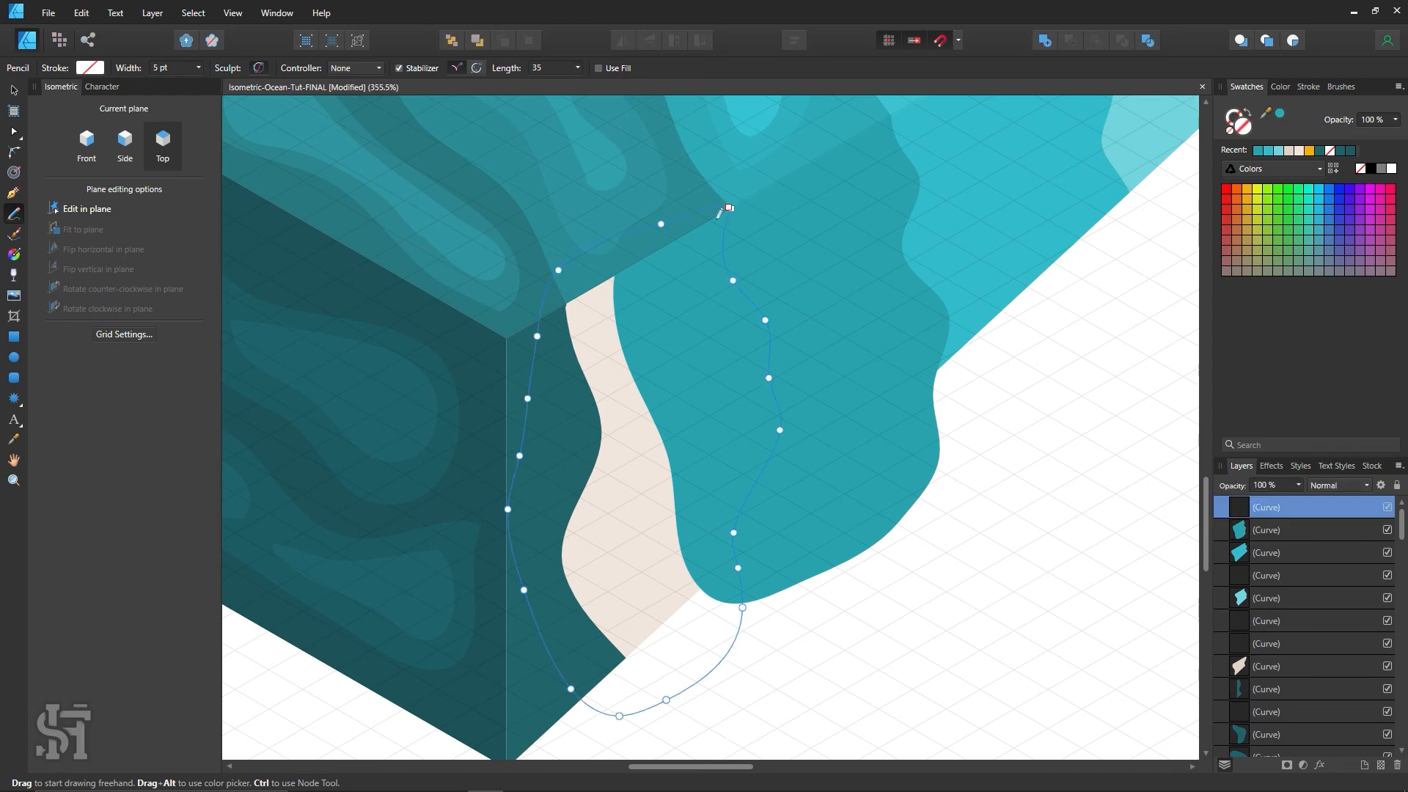
Fill the second wavy shape with the darker teal sampled from the adjoining ocean band, made slightly darker.
key(i)
click(701, 210)
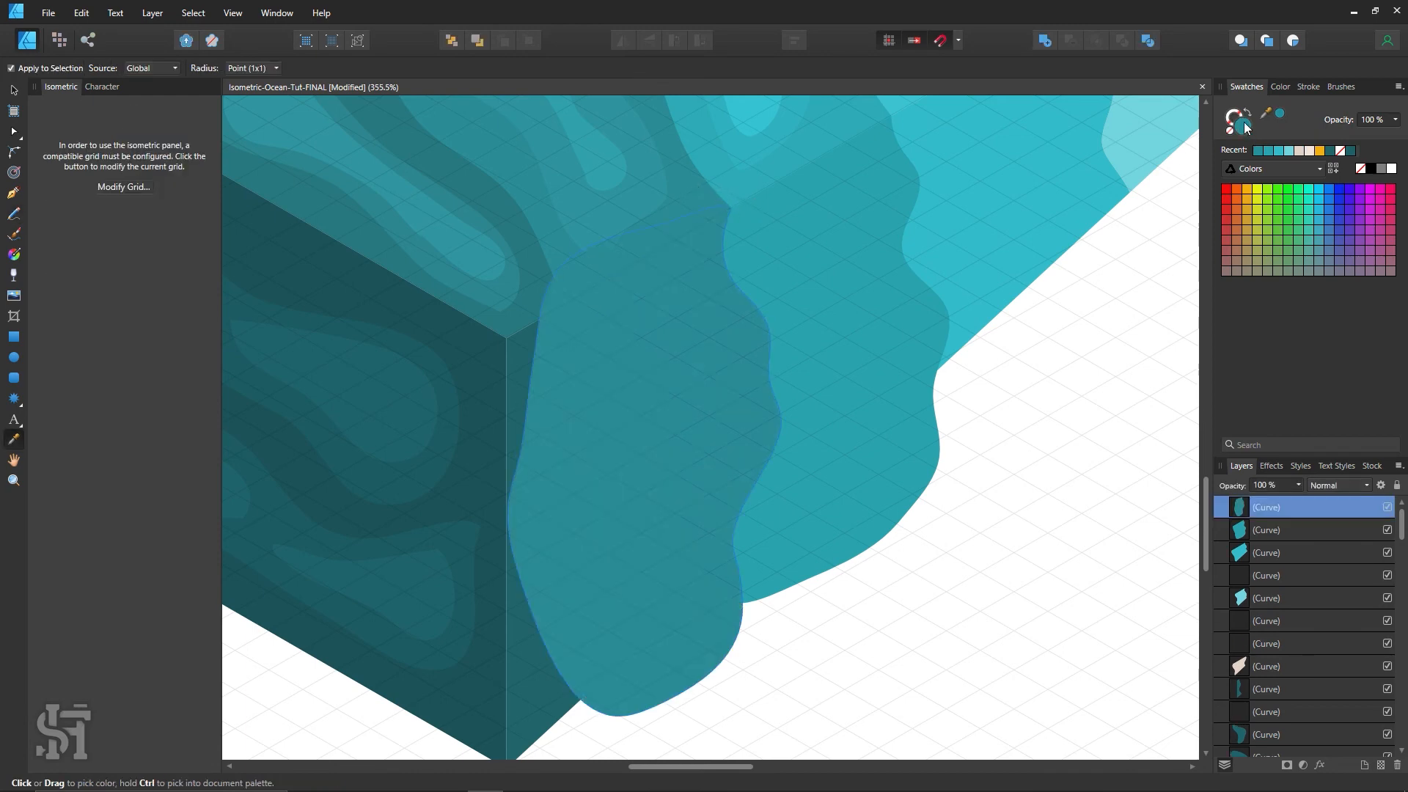
double_click(1240, 121)
drag(1131, 330, 1129, 335)
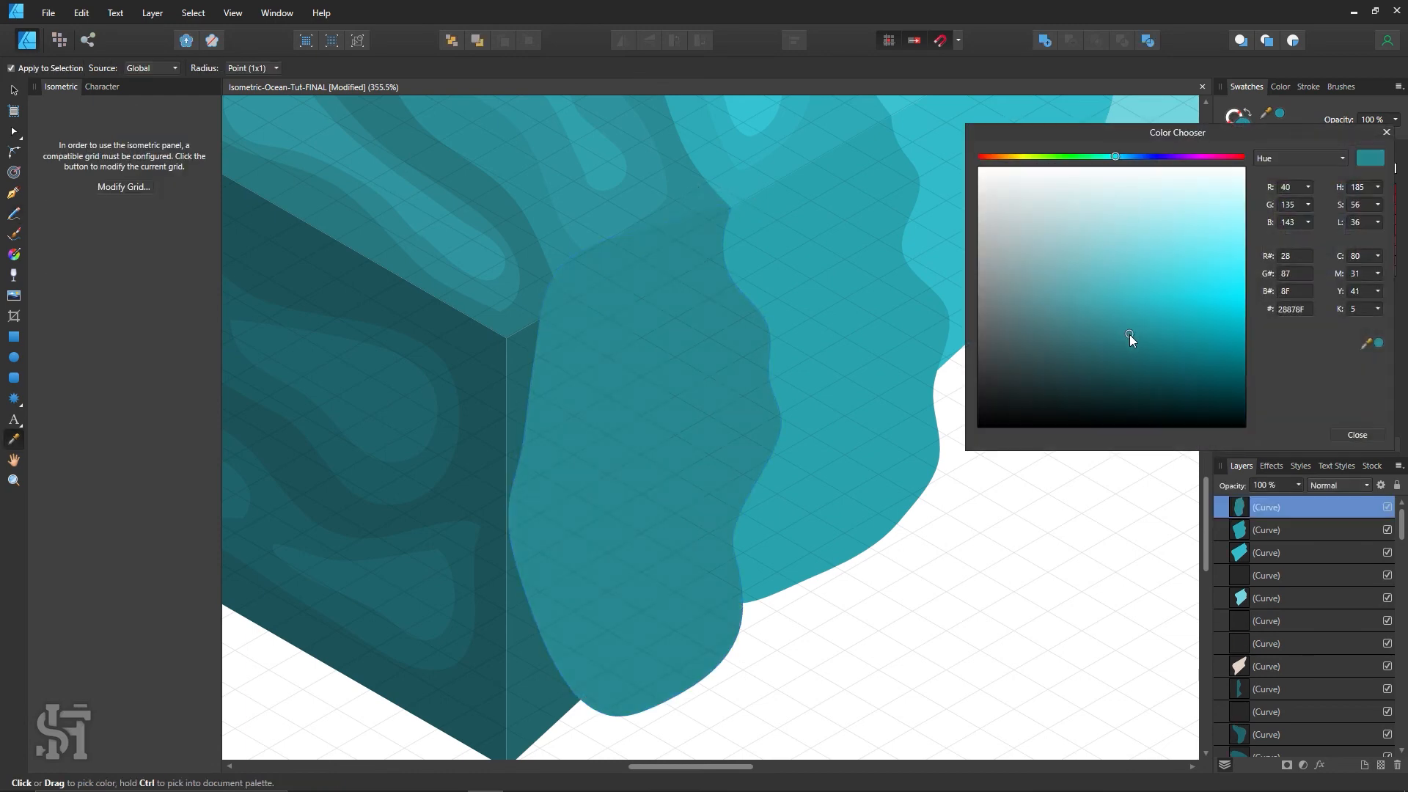
click(1350, 436)
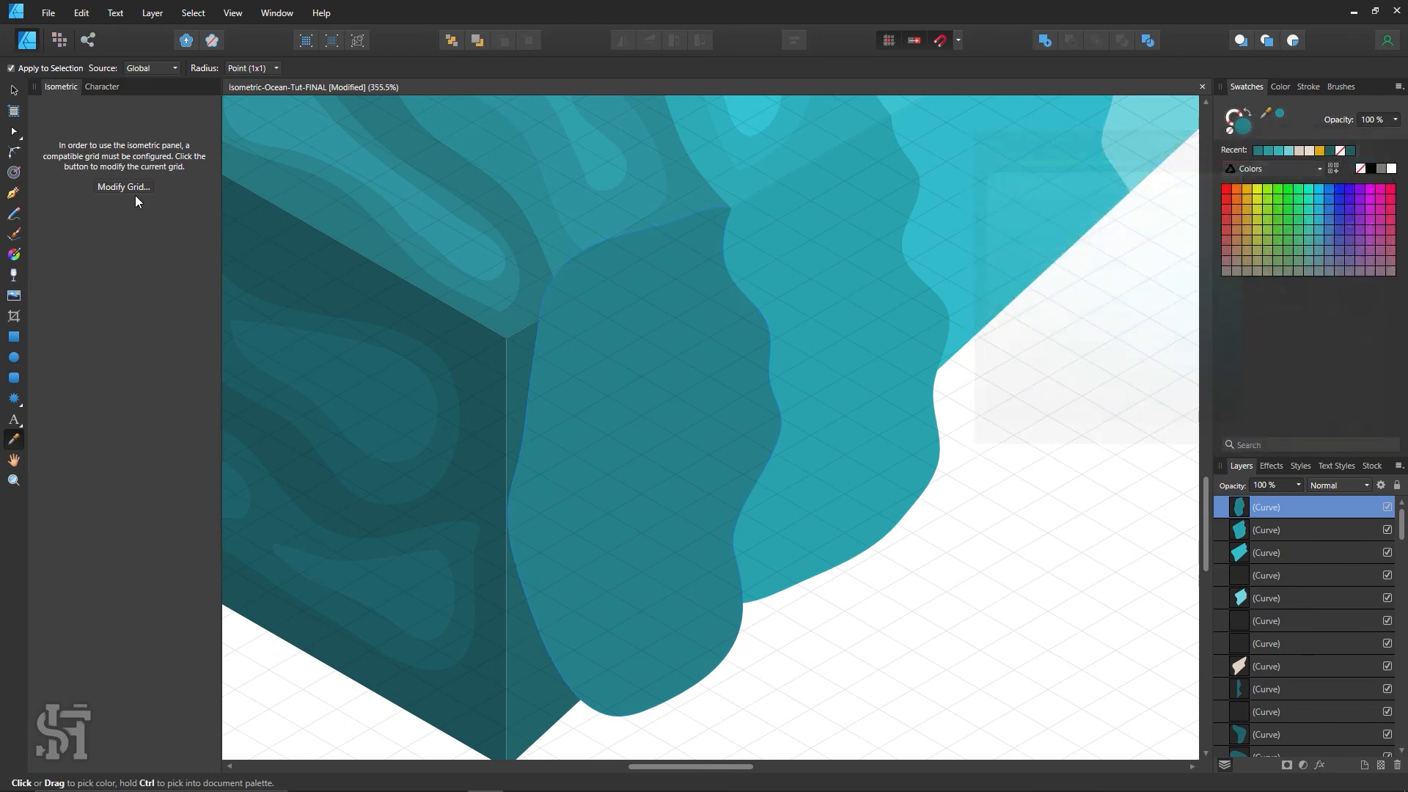
Bring the dark teal strip at the block's front corner to the front of the layer order.
click(14, 90)
click(525, 363)
key(ctrl+shift+bracketright)
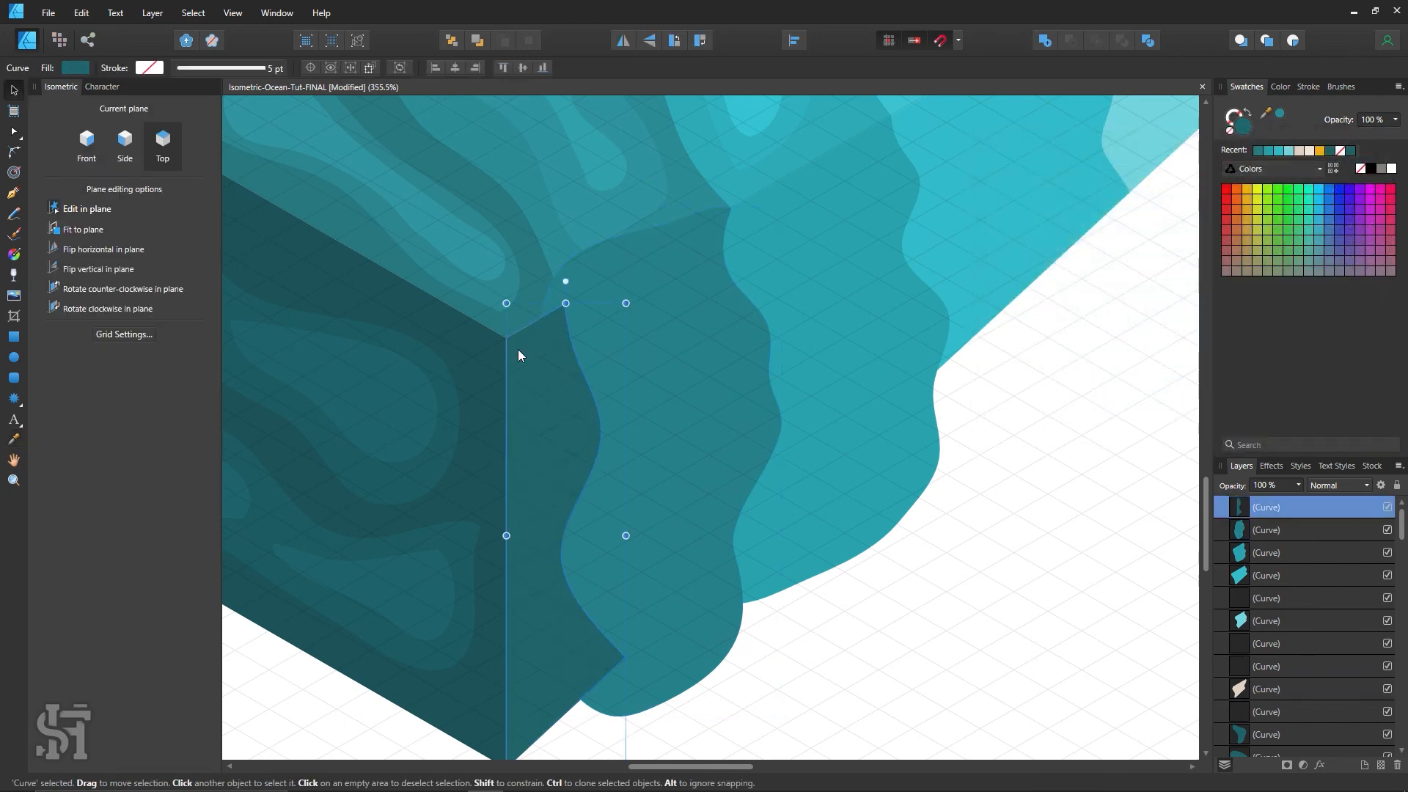
click(1027, 587)
Draw a rectangle in the top plane over the ocean top and extend it across the upper end of the second wavy shape.
key(z)
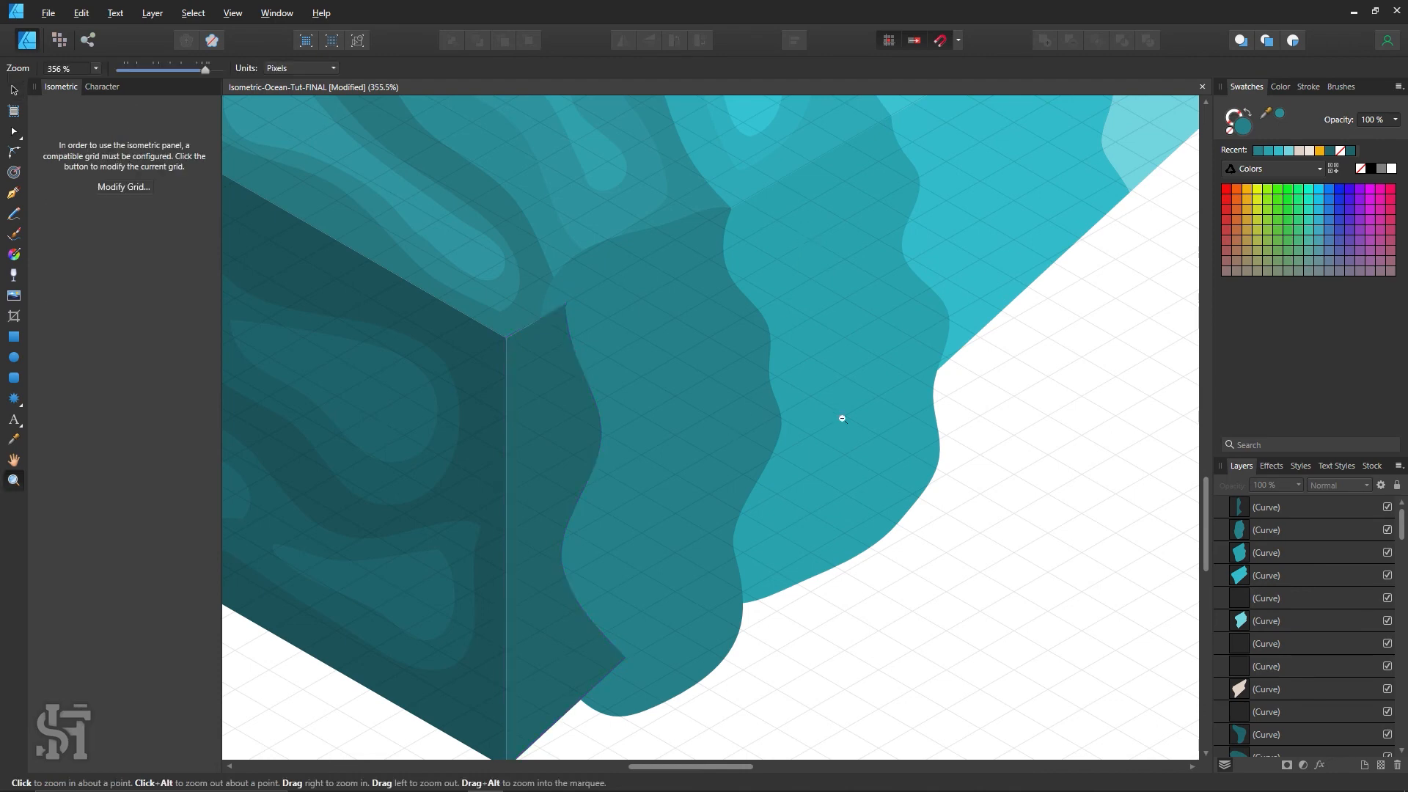
alt+click(840, 417)
key(h)
drag(887, 401, 751, 437)
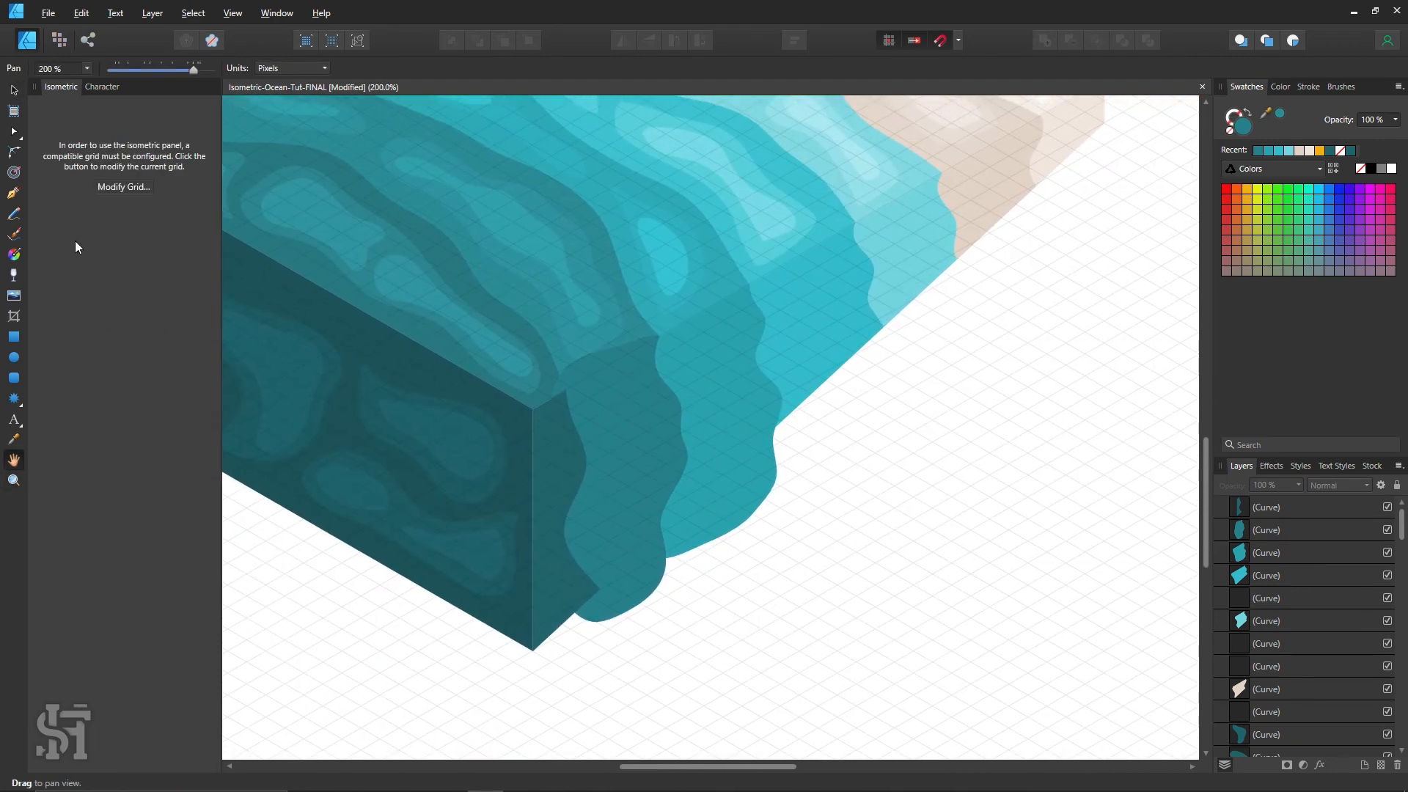
click(14, 336)
drag(375, 279, 741, 288)
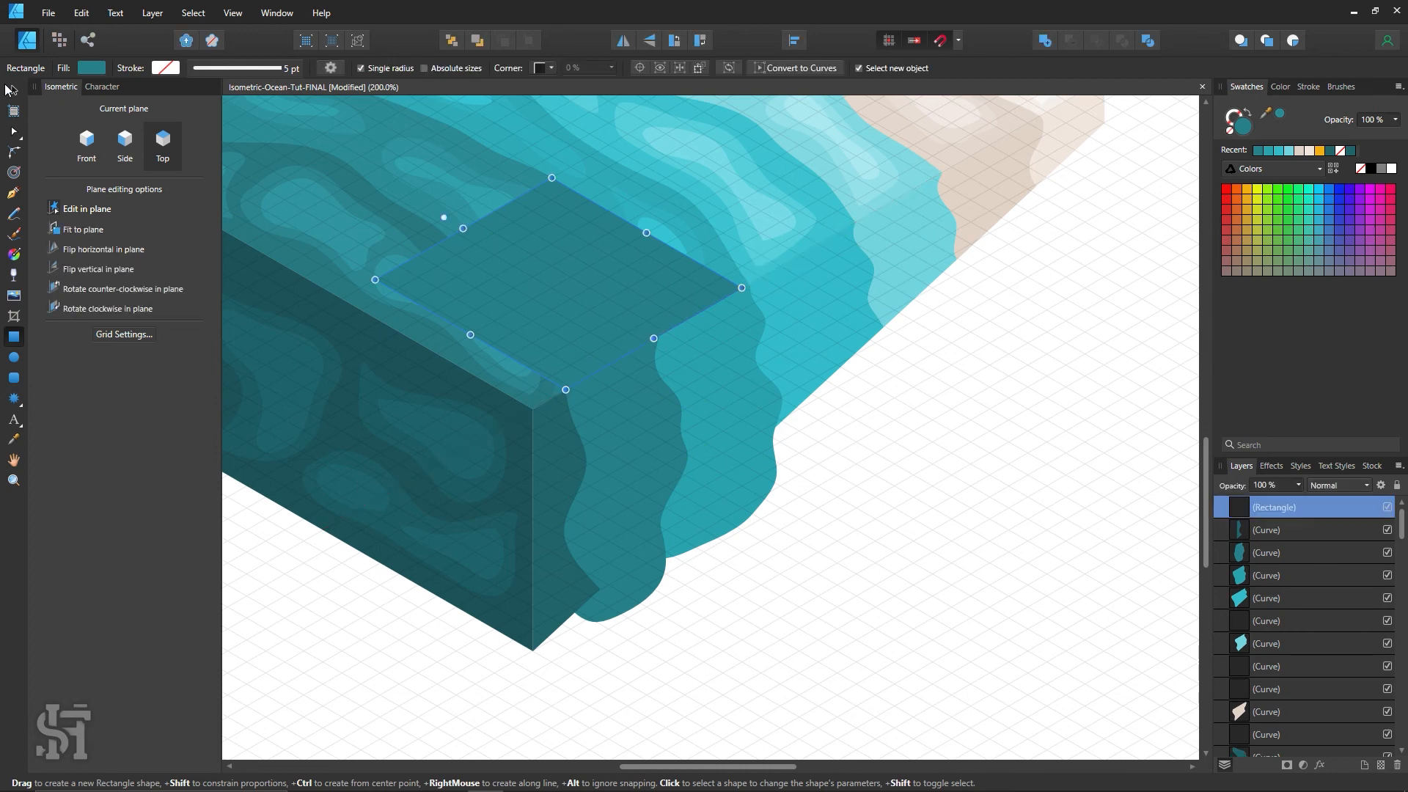
drag(375, 279, 372, 338)
Subtract the rectangle from the second wavy teal shape and bring the dark corner strip back to the front.
key(v)
shift+click(645, 415)
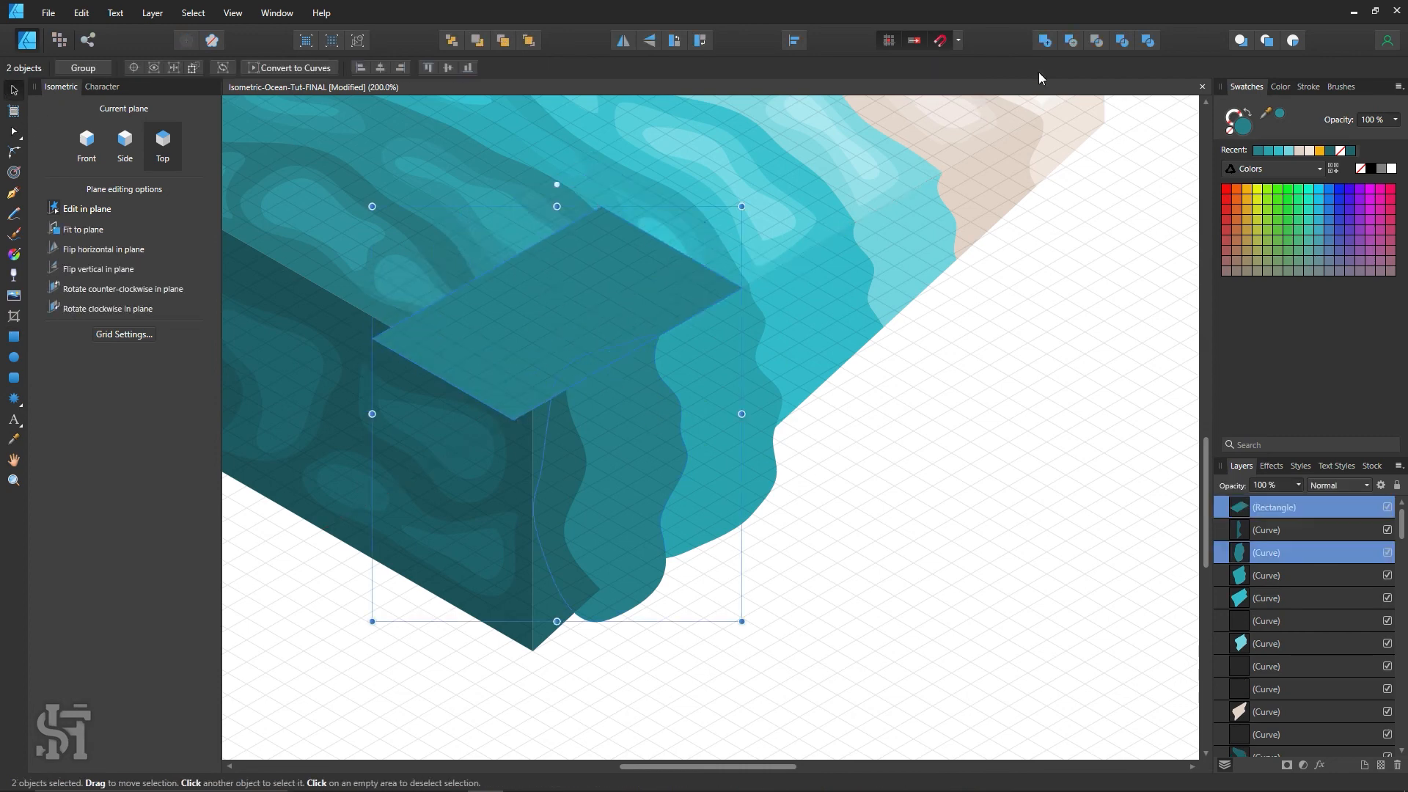
click(1071, 42)
key(ctrl+[)
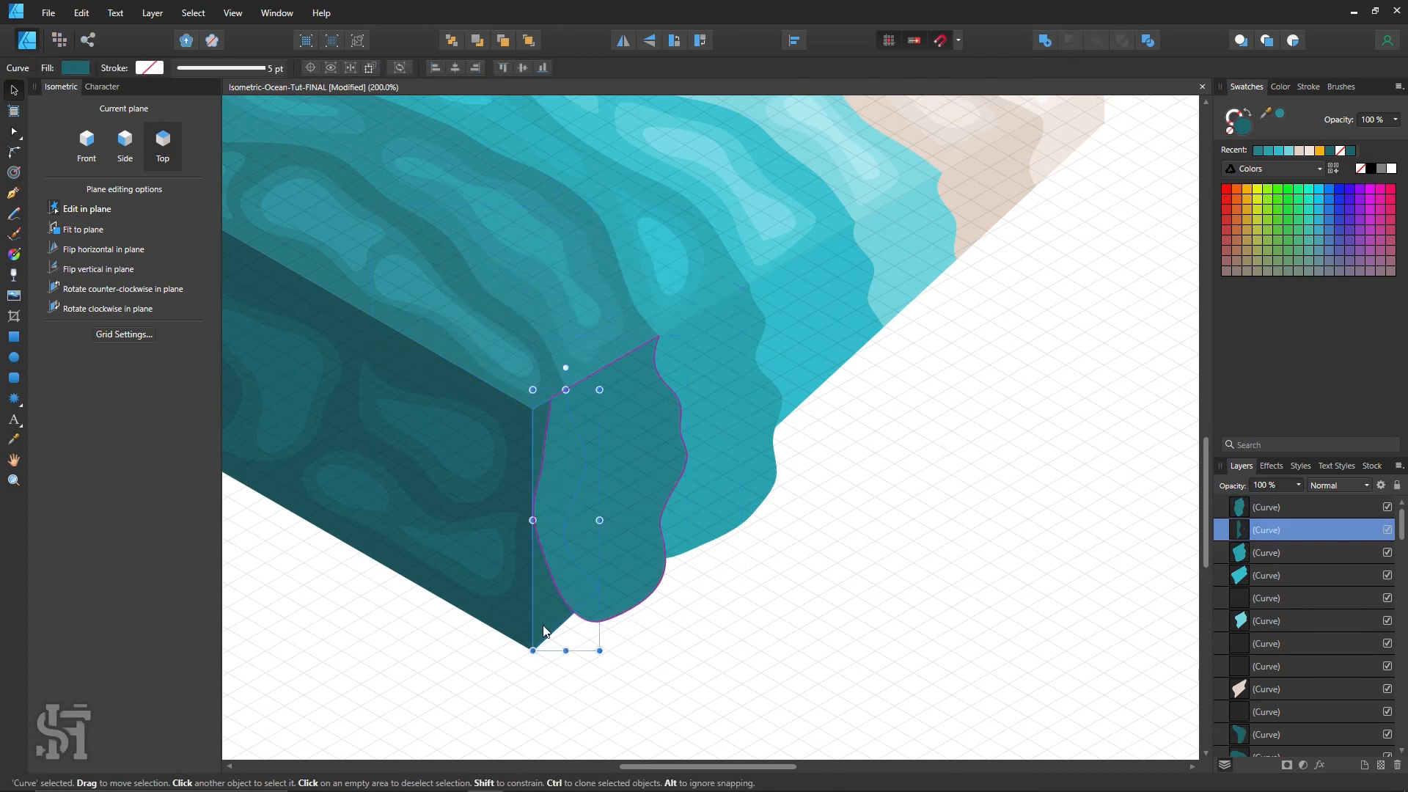
click(610, 636)
scroll(738, 644, down, 2)
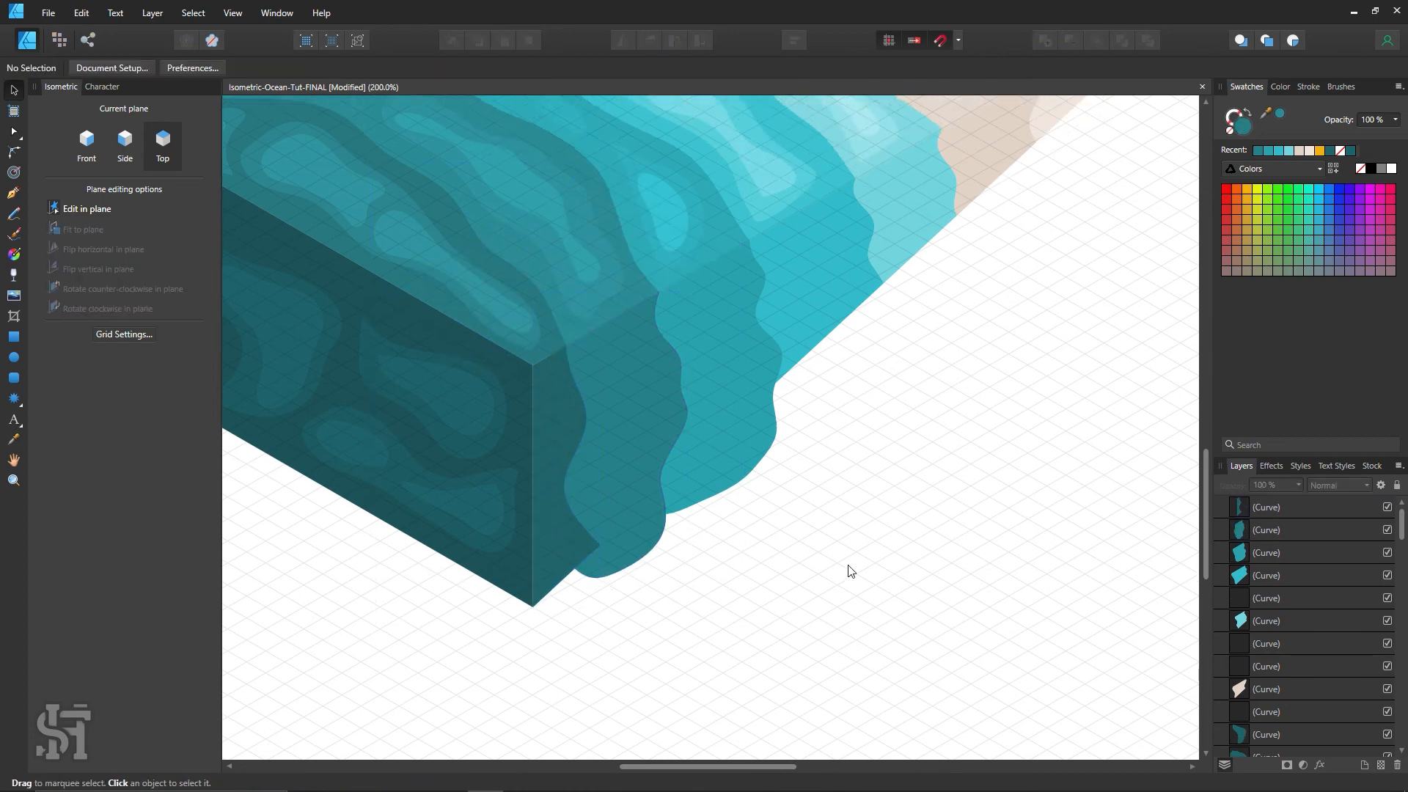
scroll(805, 373, up, 2)
click(1052, 170)
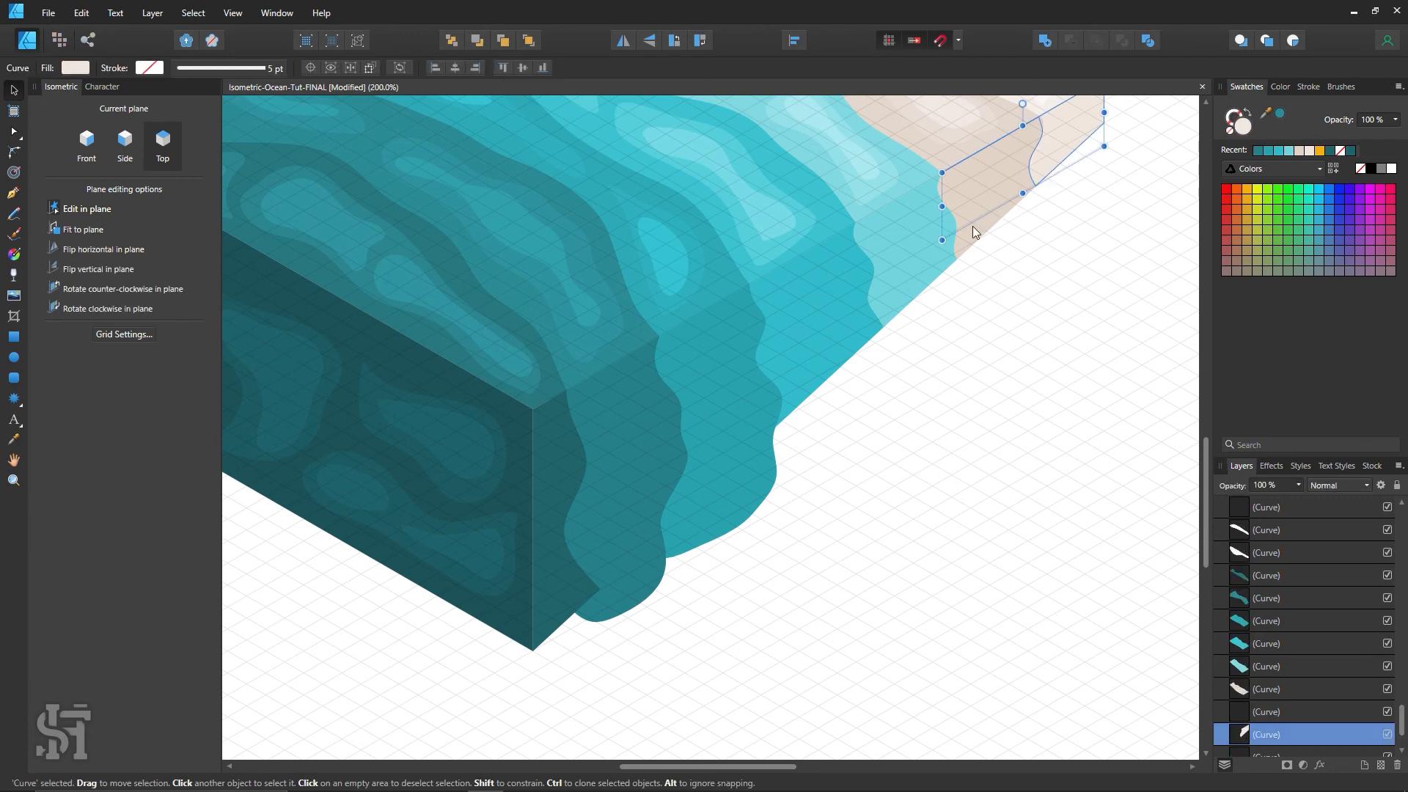
click(815, 342)
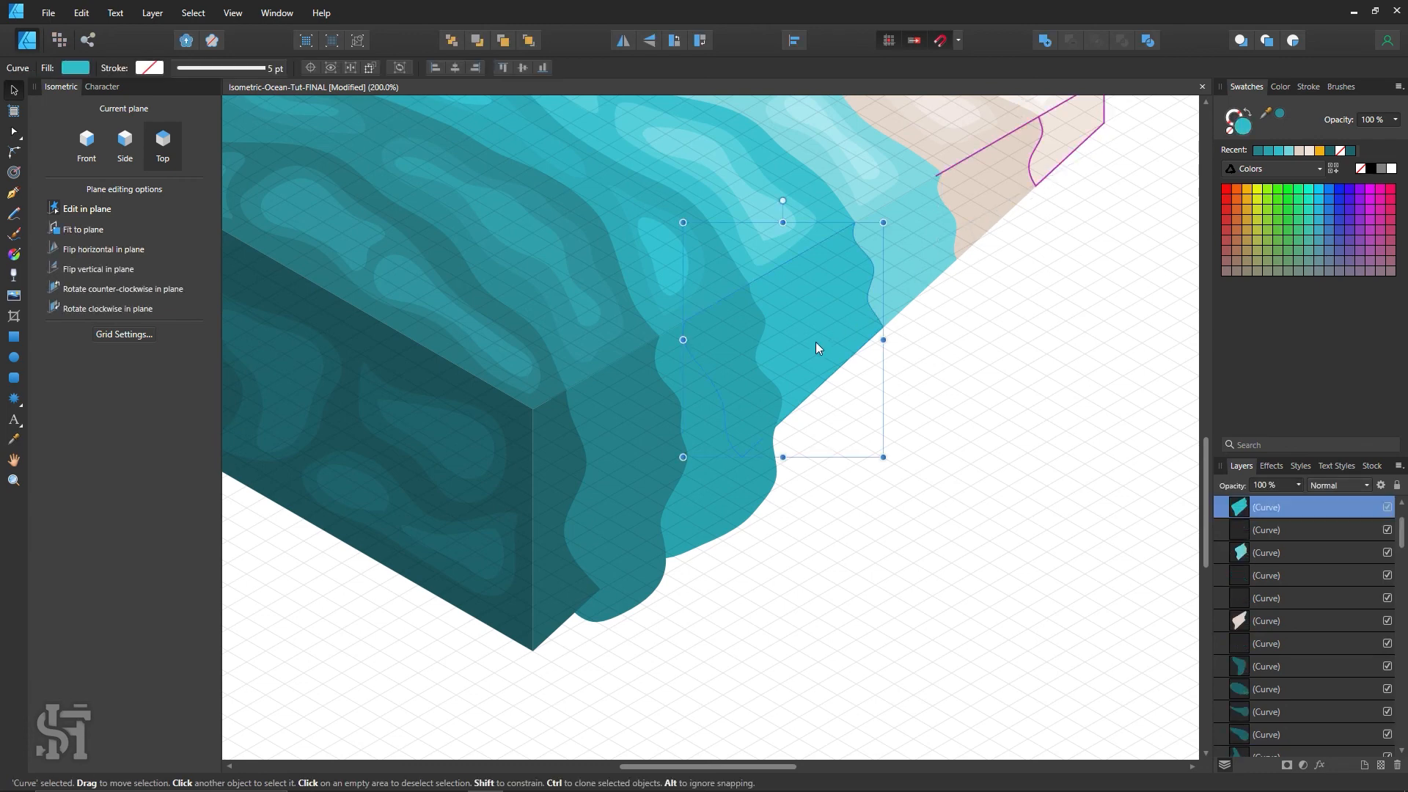
click(564, 594)
drag(550, 464, 598, 600)
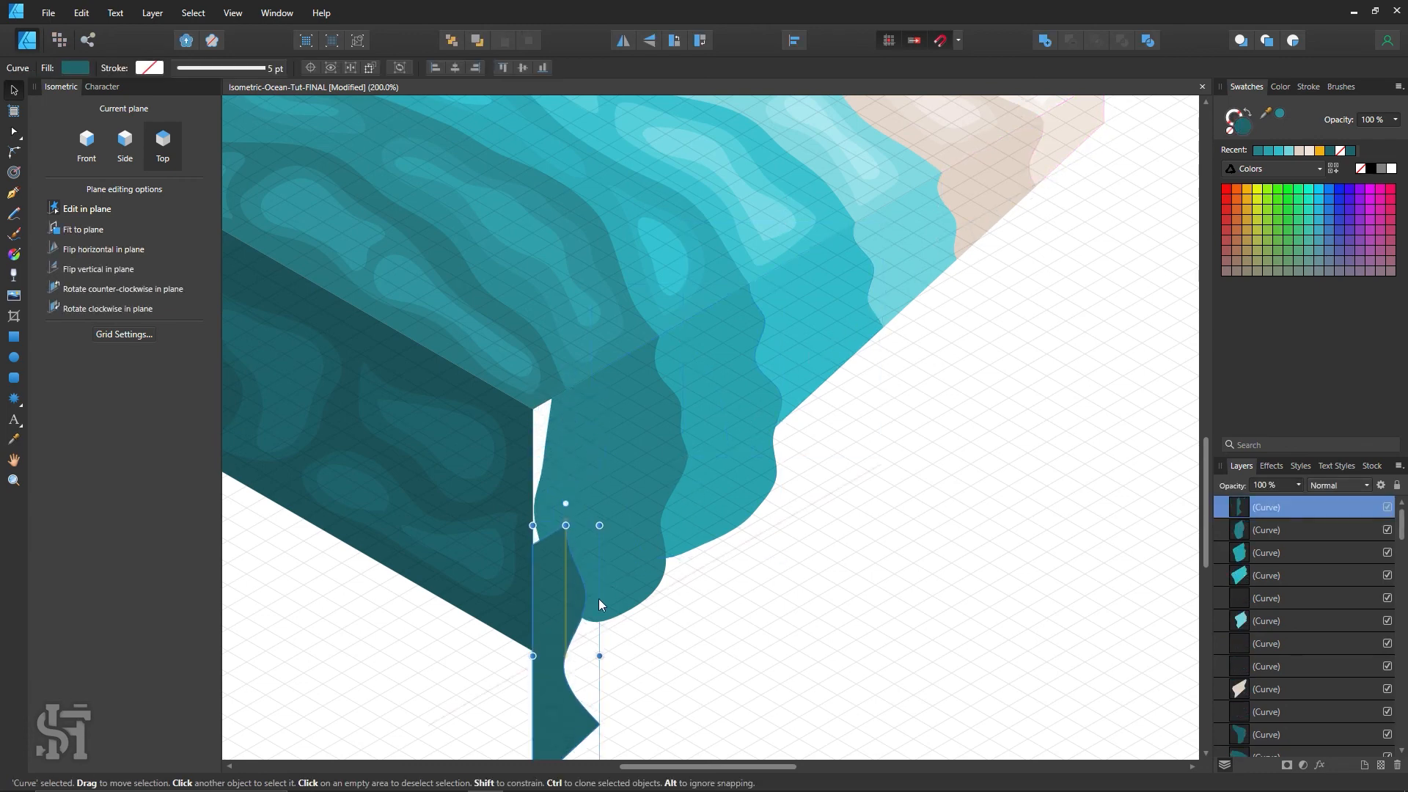
key(ctrl+z)
click(795, 600)
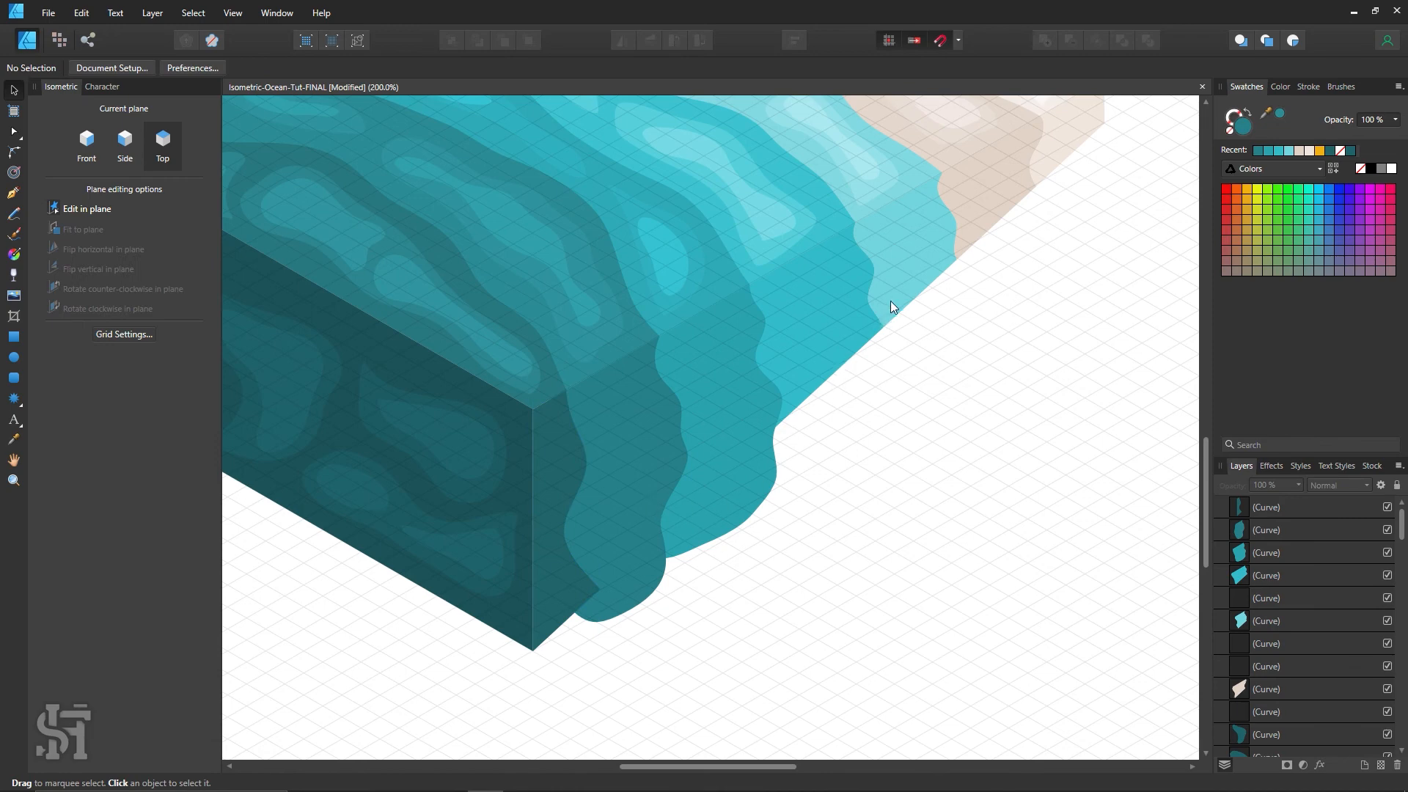
drag(891, 300, 934, 450)
key(ctrl+z)
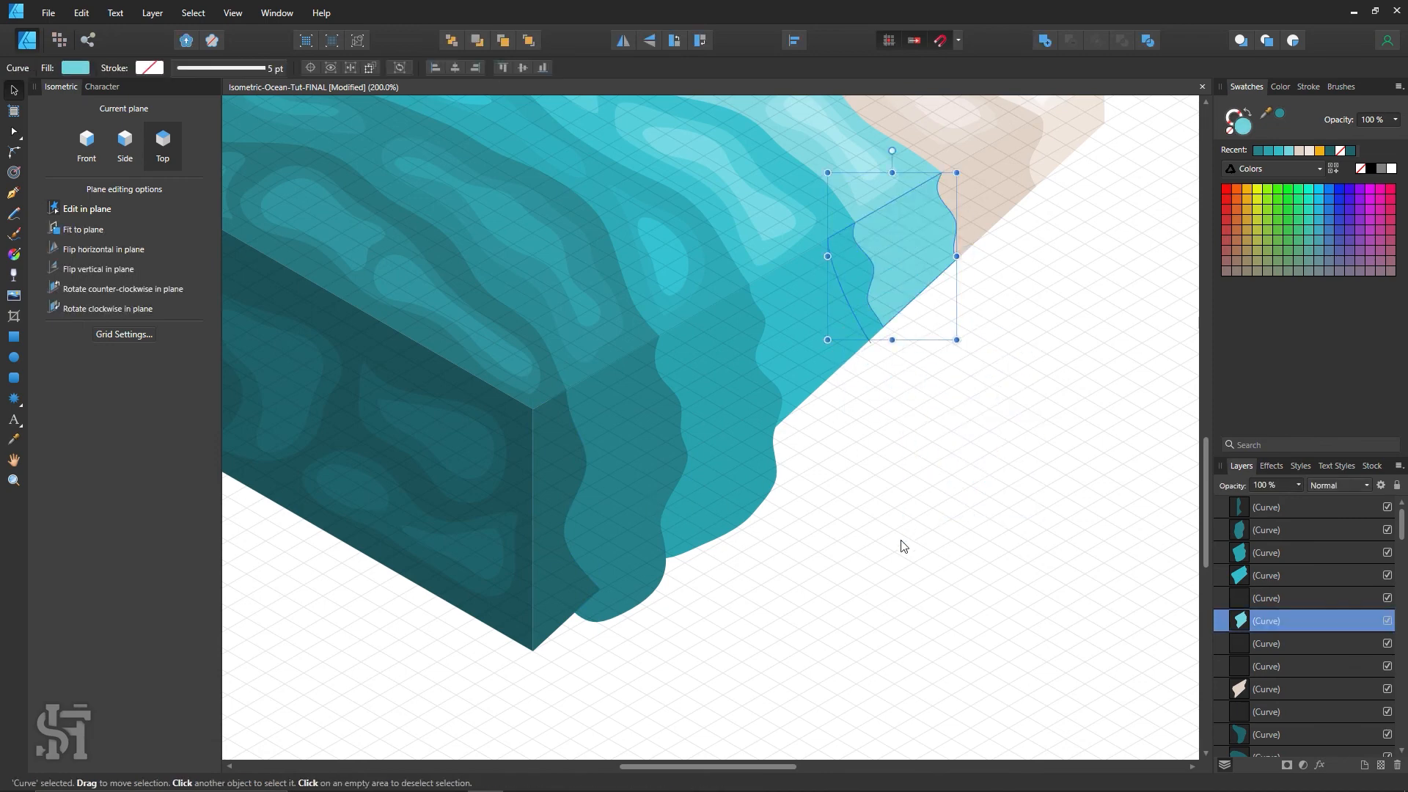
click(902, 546)
Draw a closed straight-sided Pen shape along the block's lower side edge, enclosing the overhanging teal sections, and fill it with the recent orange.
click(13, 194)
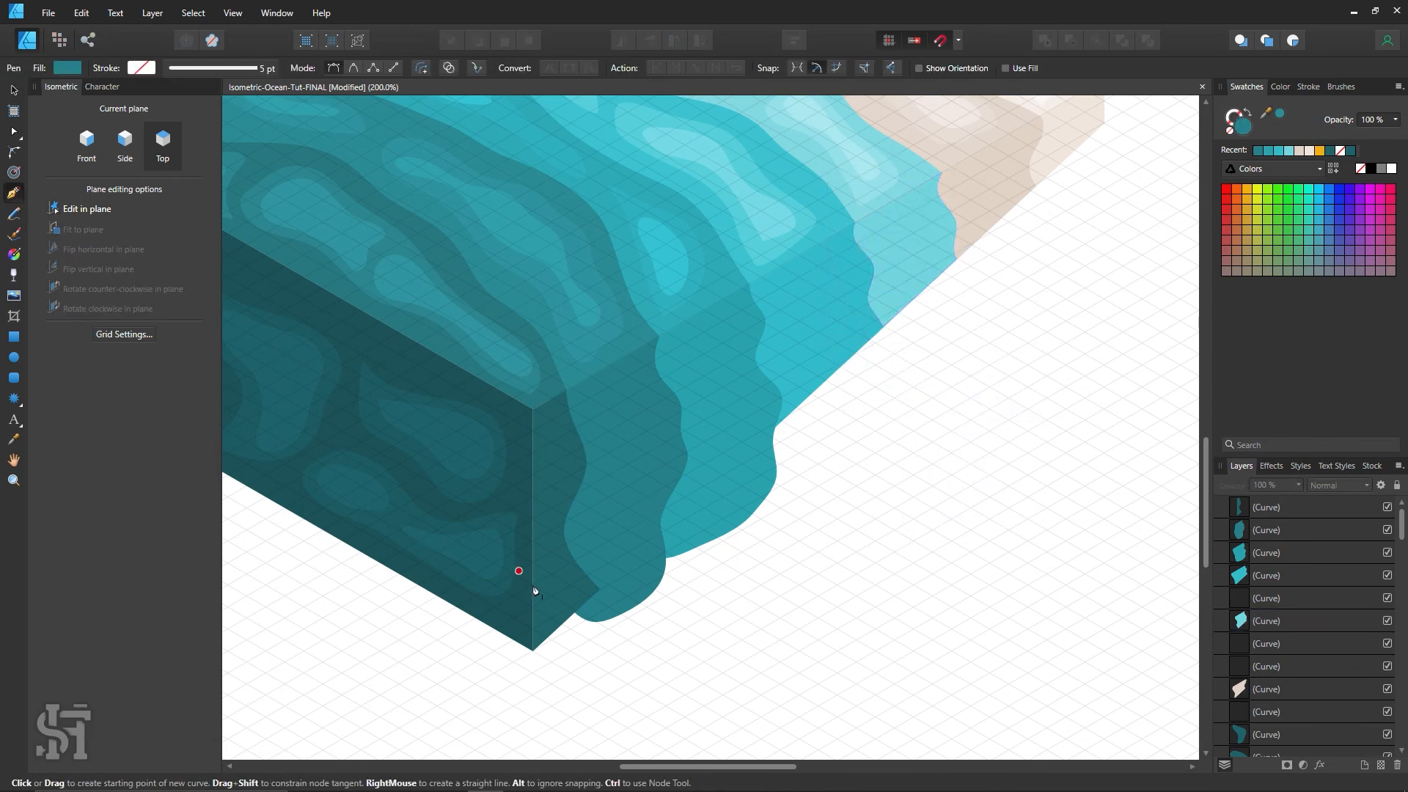
click(533, 651)
scroll(925, 458, up, 3)
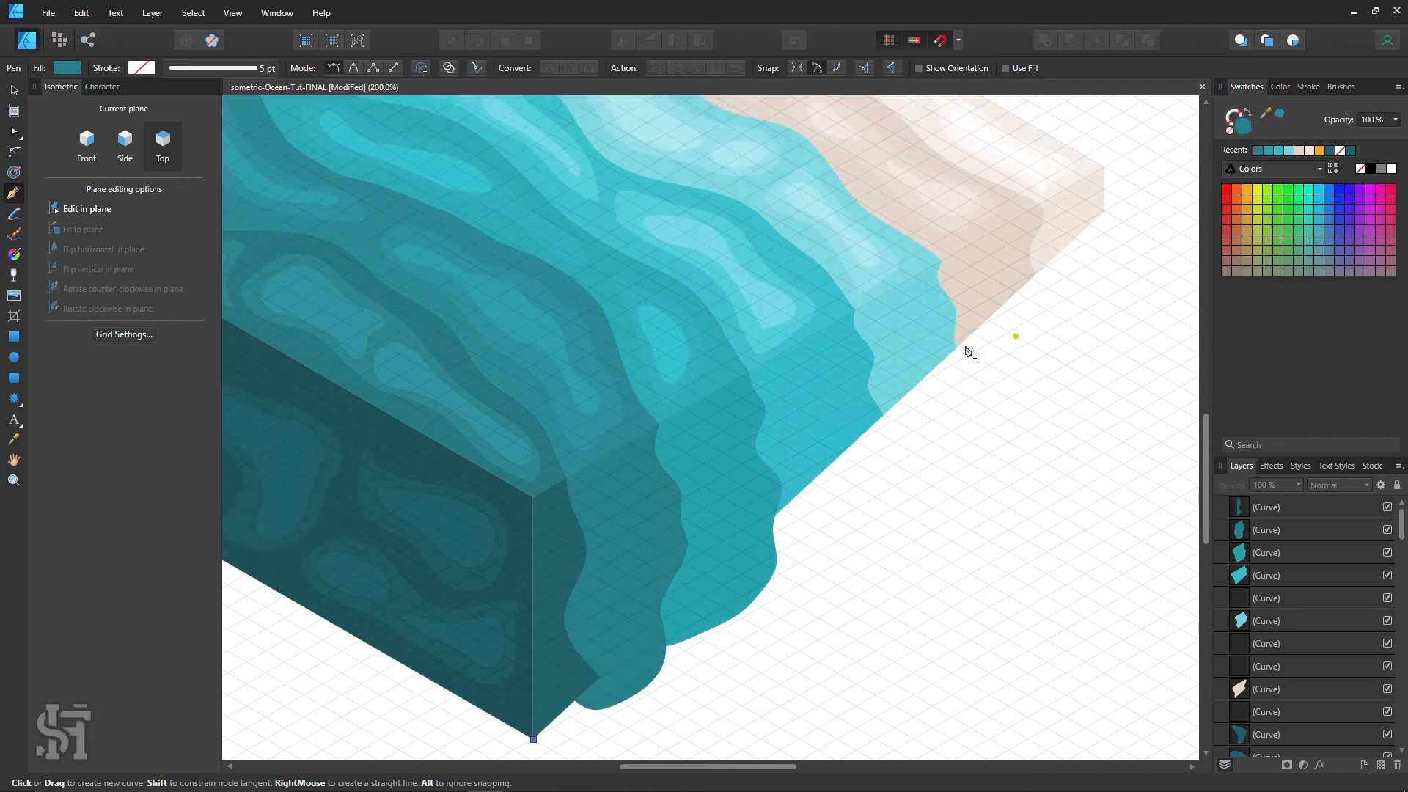
click(1105, 212)
scroll(1002, 471, down, 4)
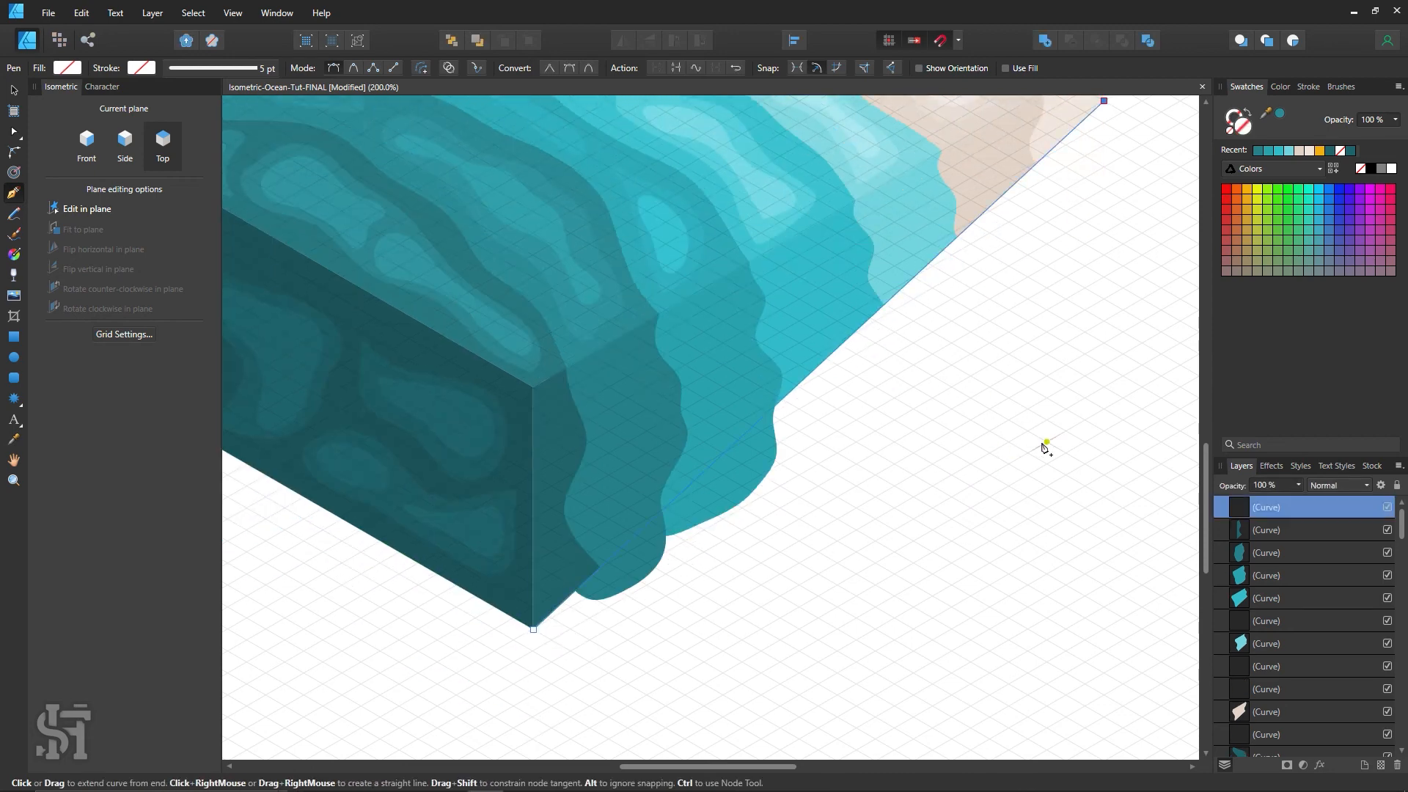
click(1047, 441)
click(768, 624)
click(533, 684)
click(533, 630)
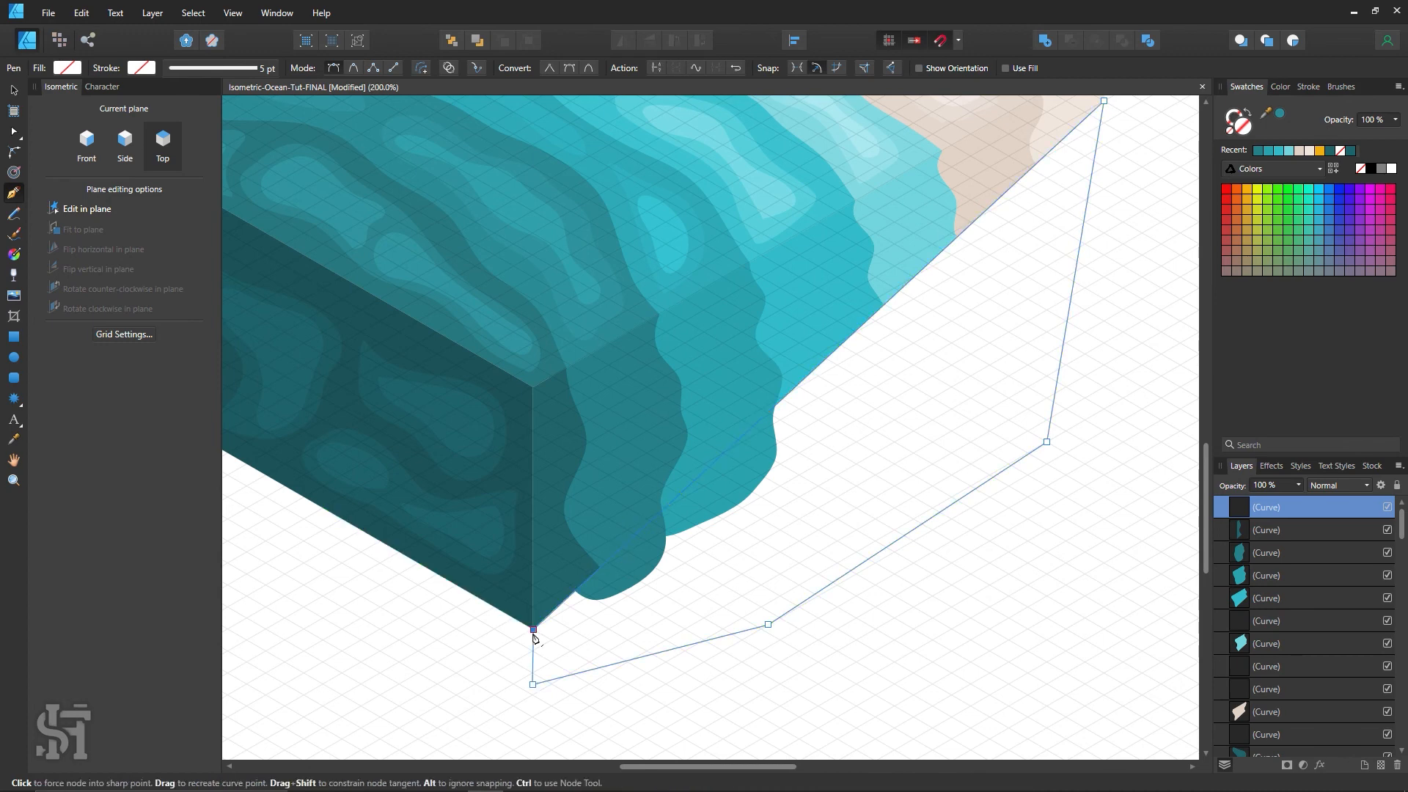
click(1320, 151)
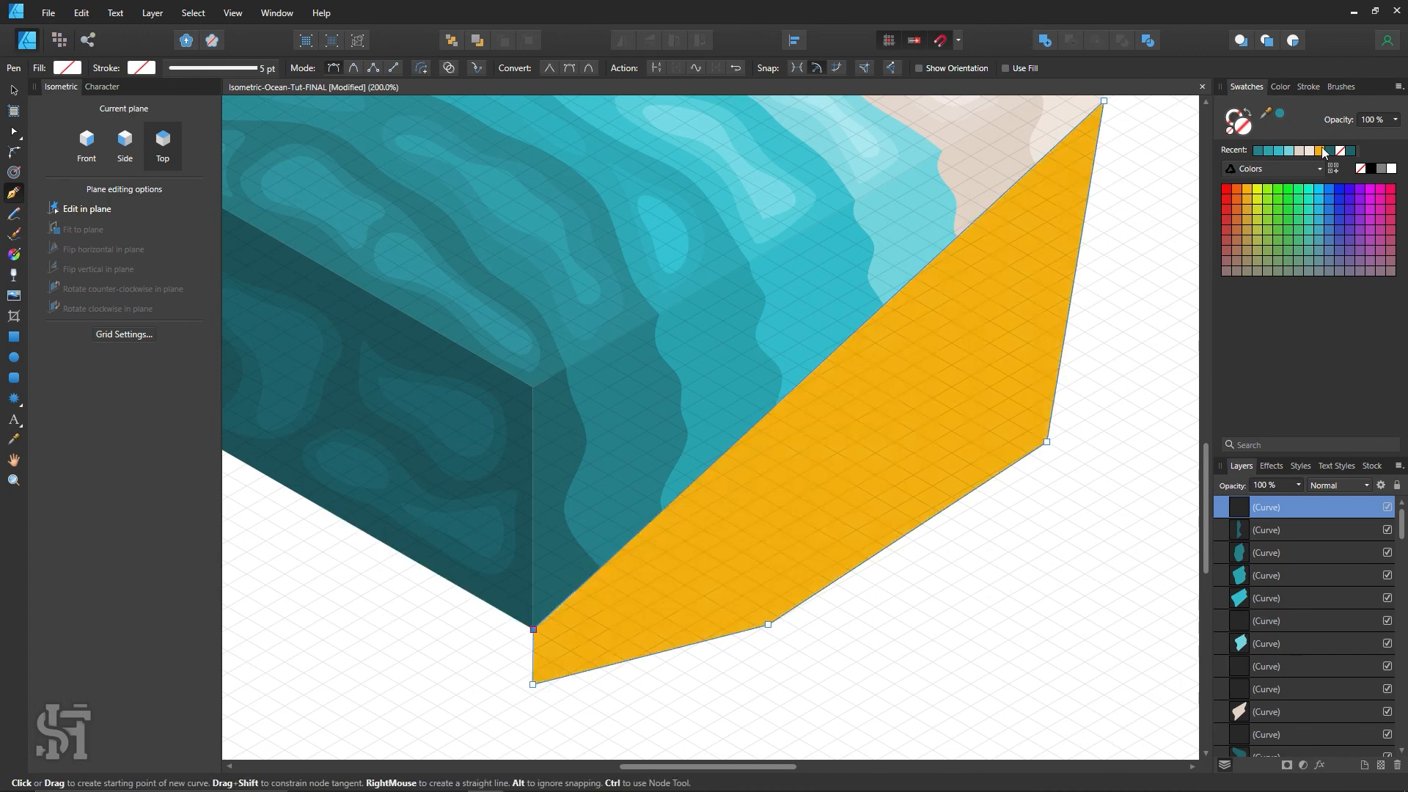
Place a duplicate of the orange shape on the empty canvas beside the original.
click(14, 90)
drag(630, 586, 941, 666)
key(ctrl+z)
drag(736, 563, 1028, 662)
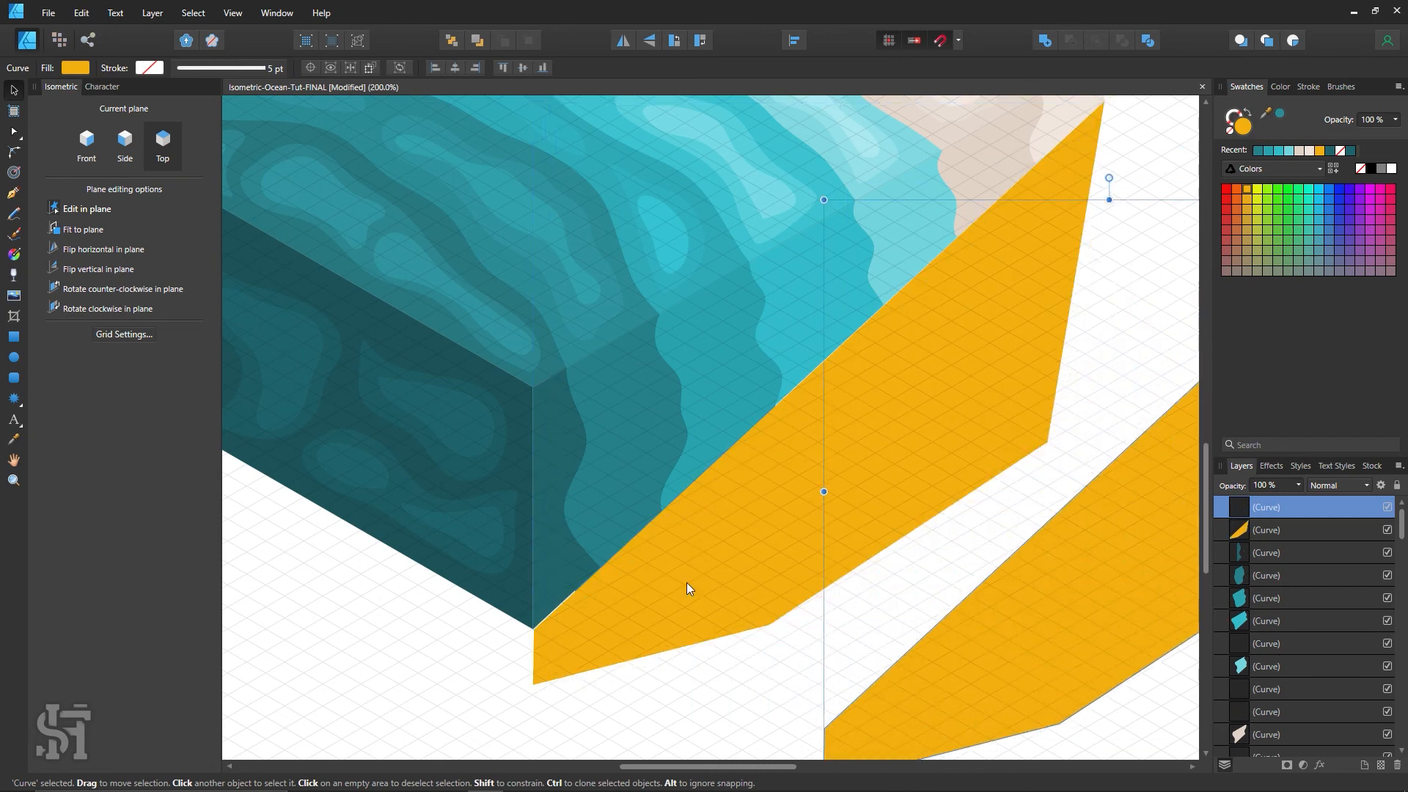
click(683, 586)
click(595, 695)
Move the original orange shape's corner node onto the block's lower front corner to close the gap along the edge.
key(z)
drag(585, 622, 736, 614)
drag(553, 526, 671, 525)
click(14, 132)
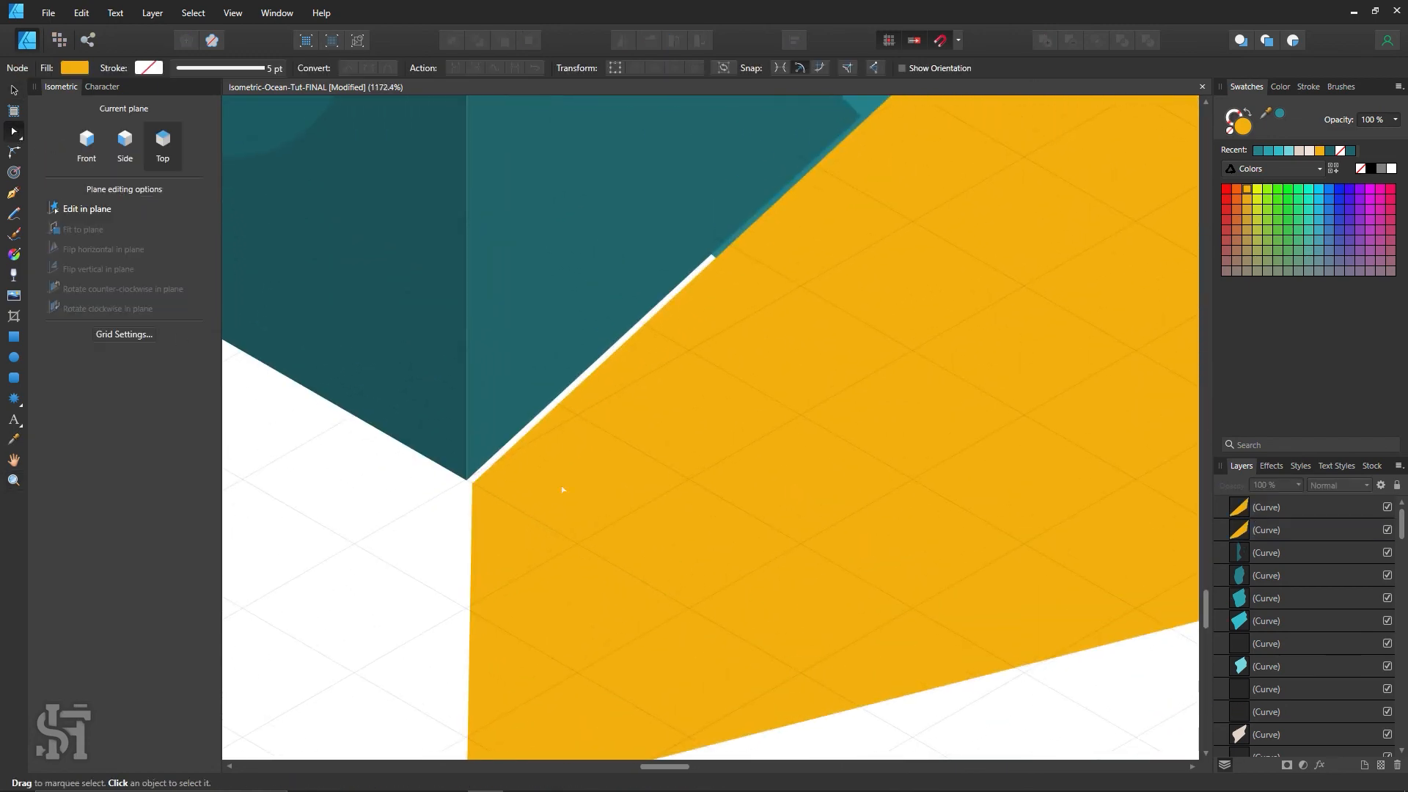
click(556, 489)
drag(473, 484, 464, 481)
key(ctrl+d)
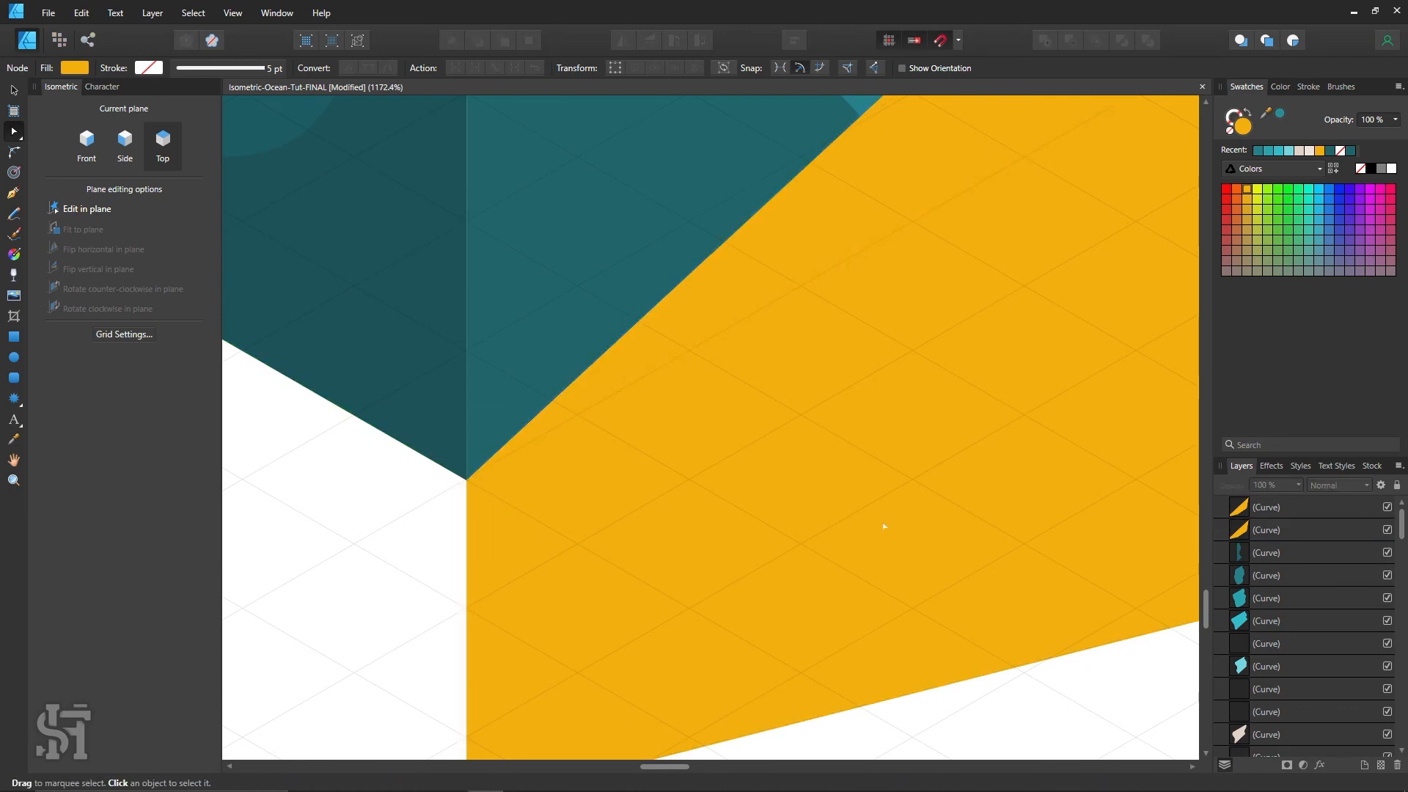
Delete the spare orange copy and place a new duplicate of the corrected orange shape beside the block.
key(z)
scroll(899, 477, down, 8)
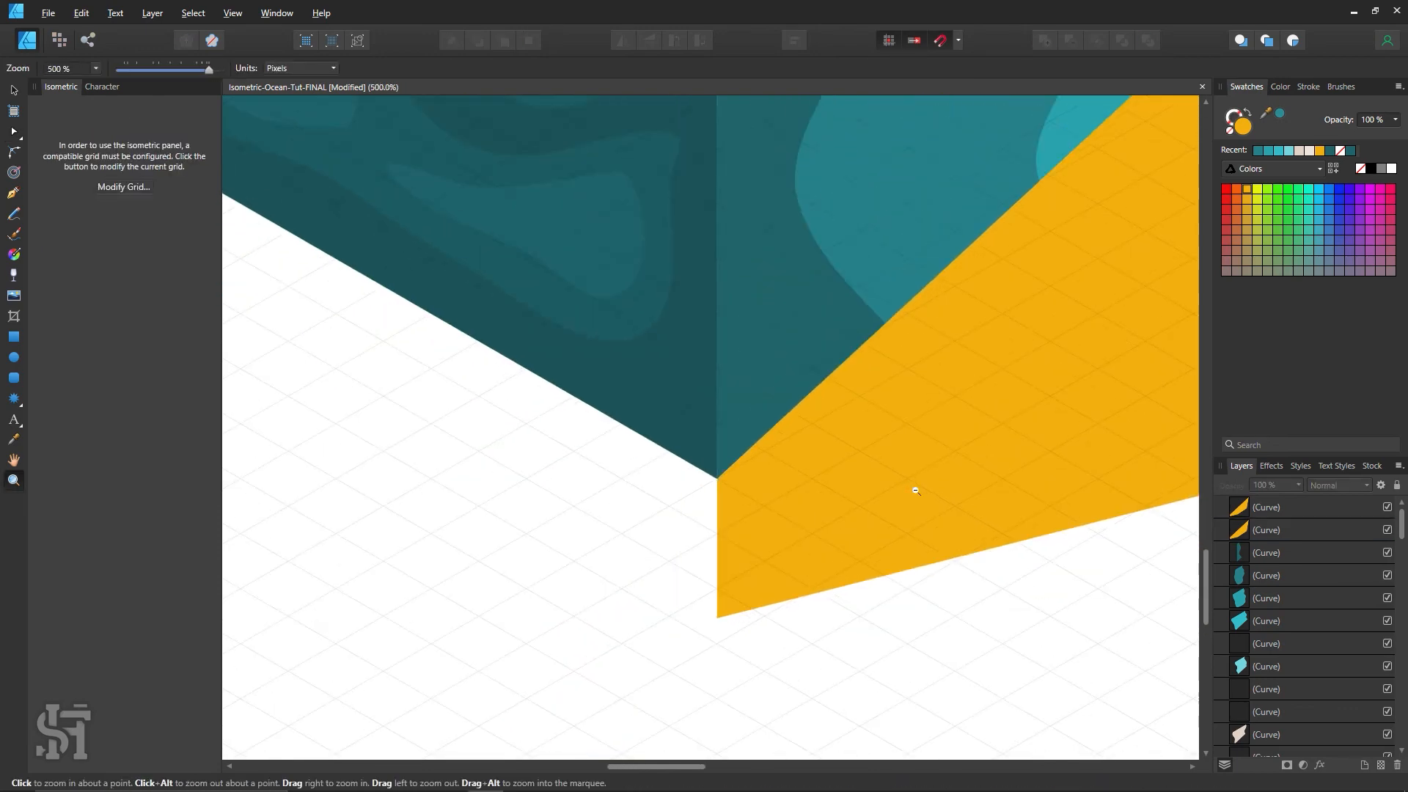
key(space)
drag(1173, 541, 768, 495)
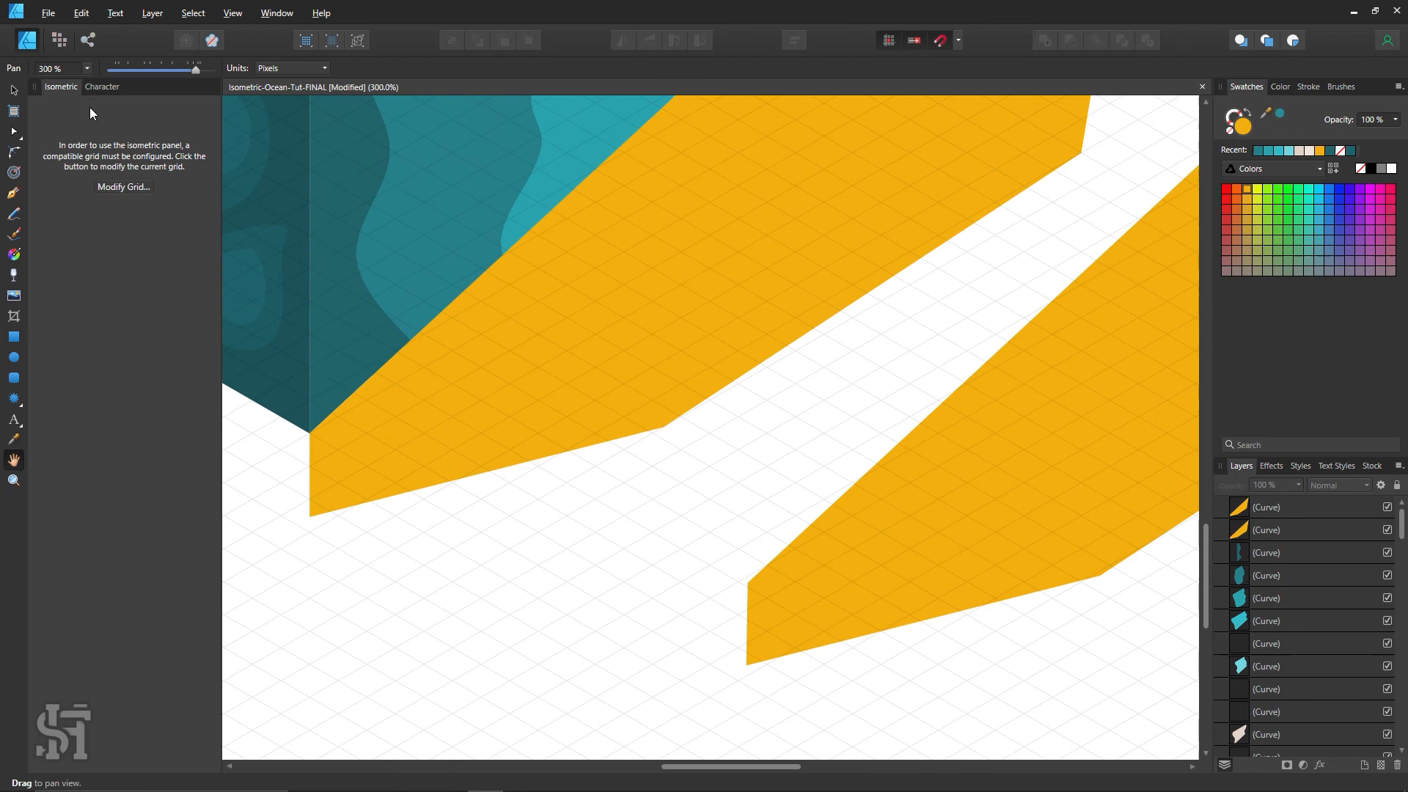
click(17, 93)
click(962, 506)
key(Delete)
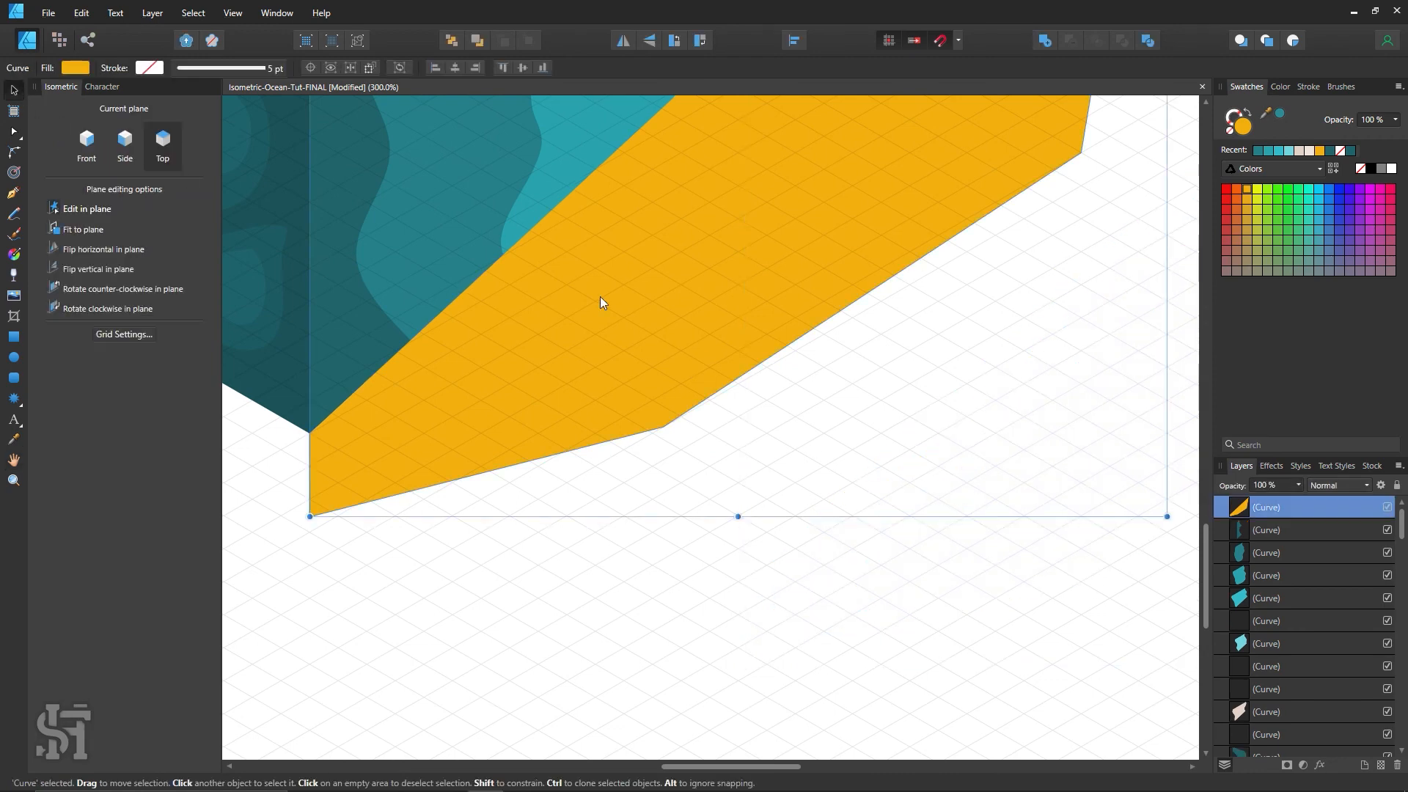
ctrl+drag(601, 299, 772, 573)
scroll(772, 573, up, 3)
click(494, 400)
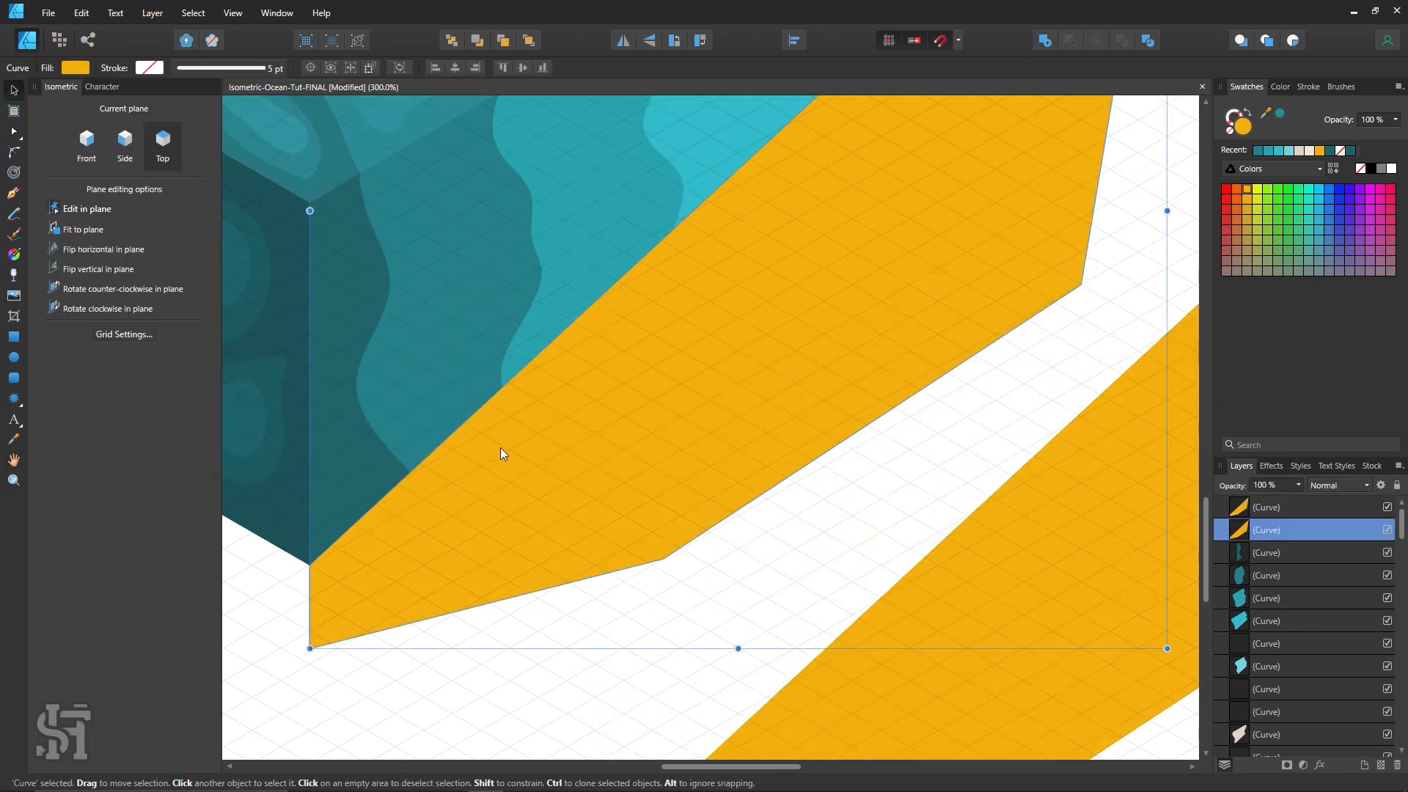
Divide the three darkest teal side sections with the orange shape along the block's lower edge.
key(z)
alt+click(532, 428)
alt+click(773, 400)
scroll(650, 404, up, 1)
click(650, 404)
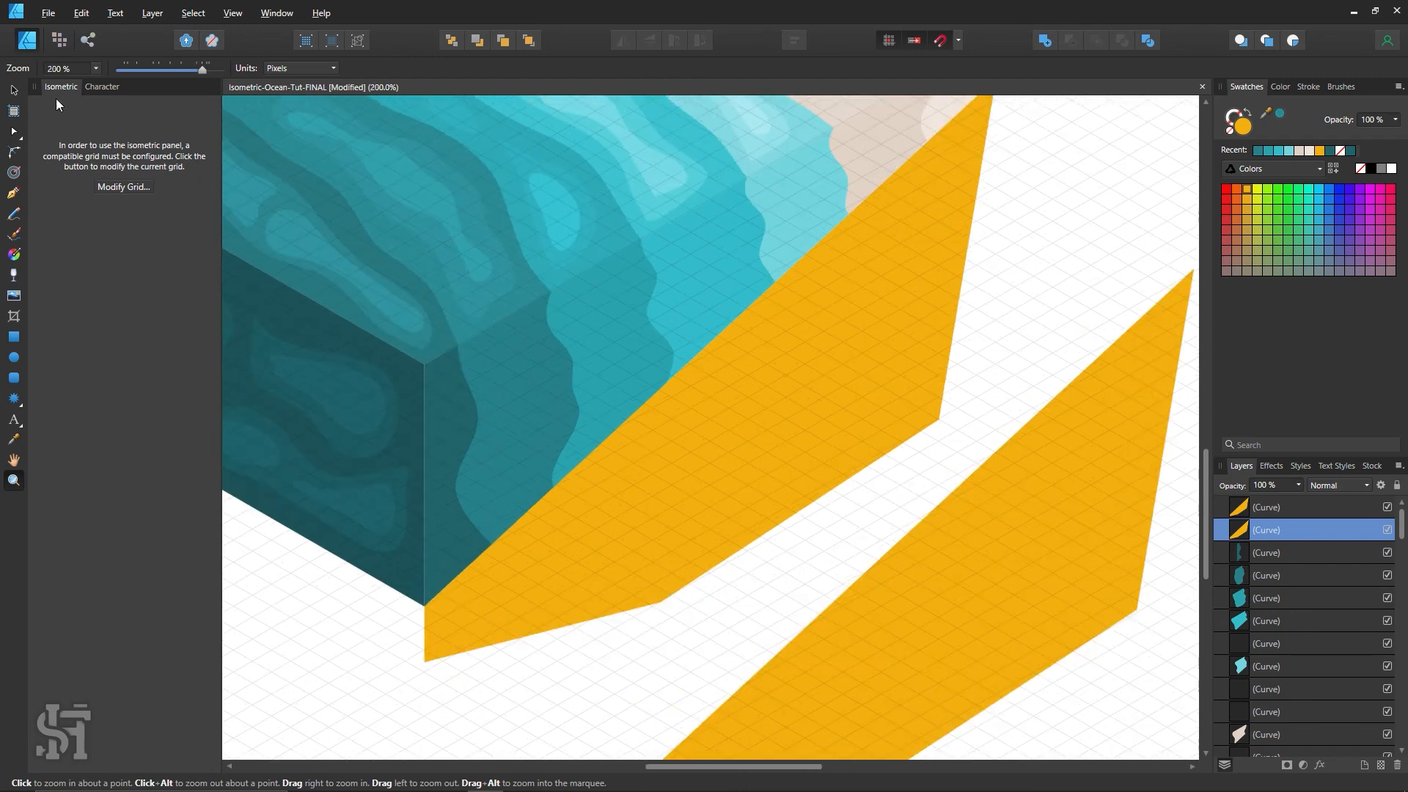
key(v)
click(436, 481)
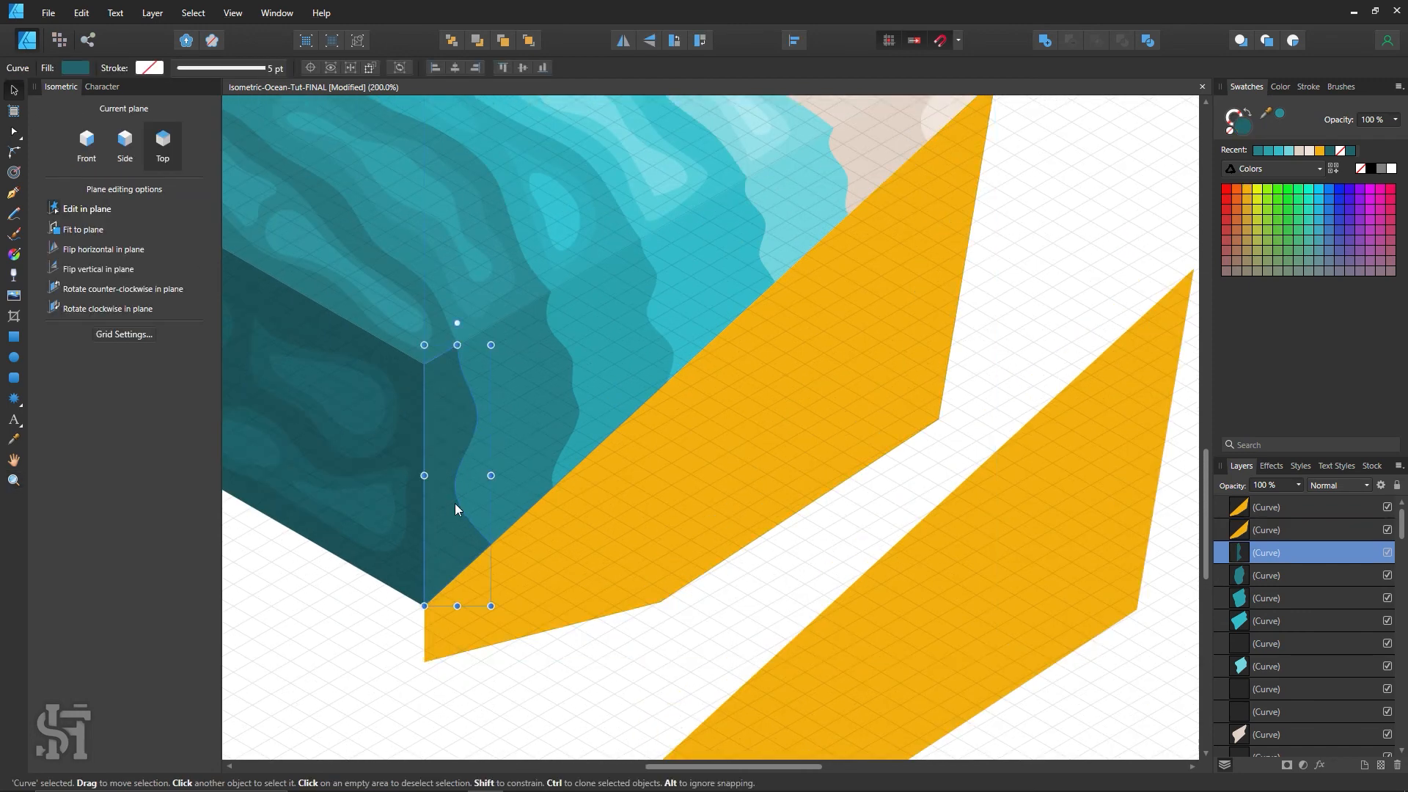
click(533, 595)
click(514, 478)
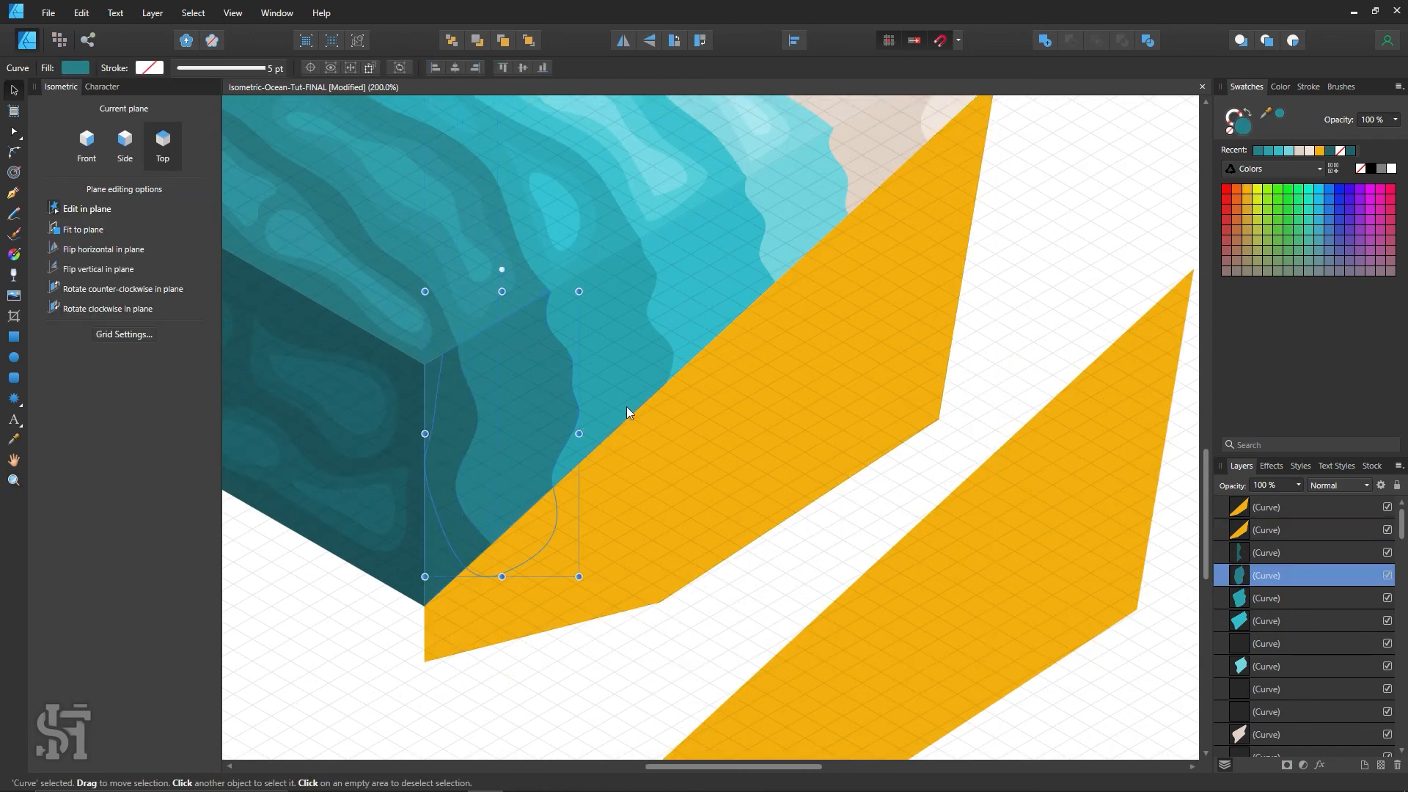
click(626, 406)
shift+click(476, 454)
shift+click(475, 455)
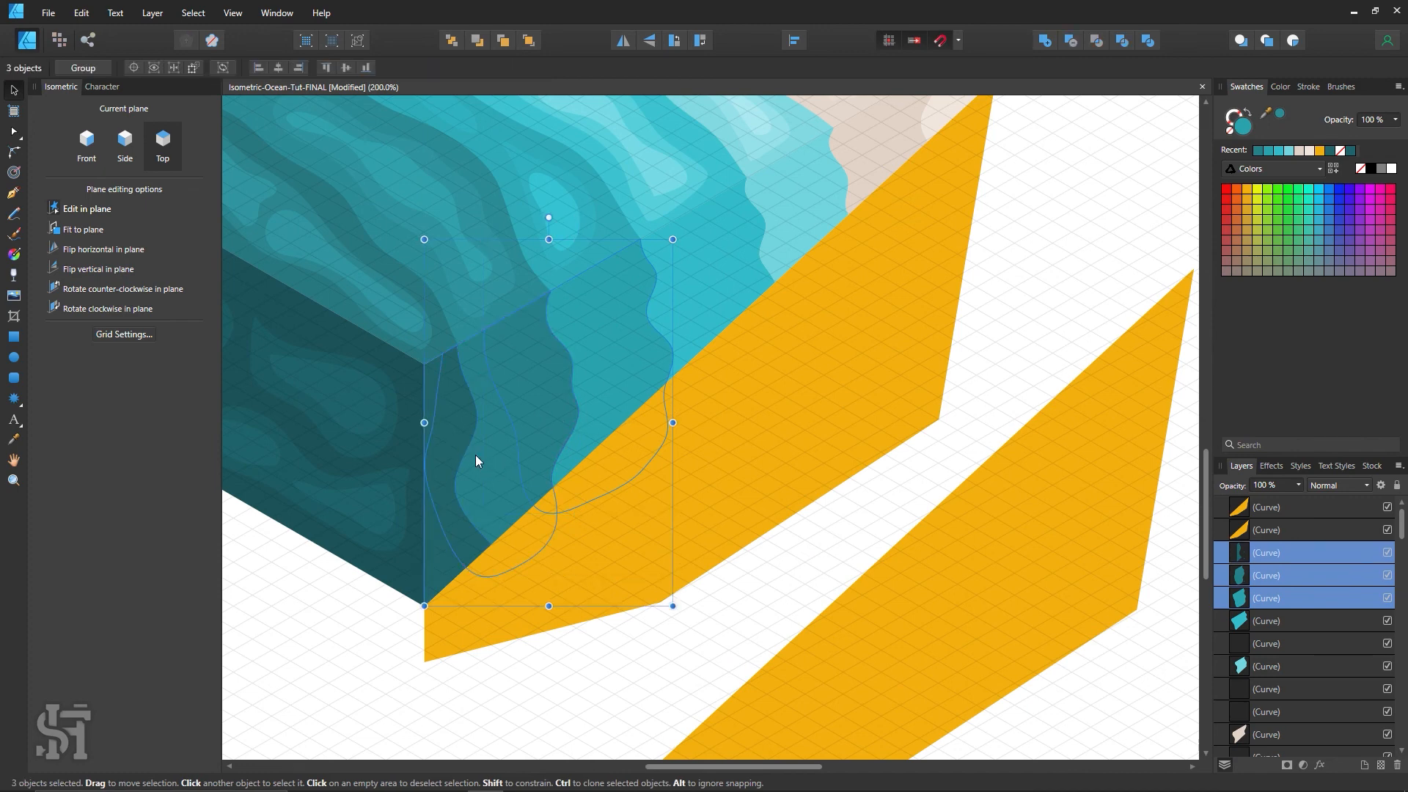
shift+click(709, 536)
click(1148, 40)
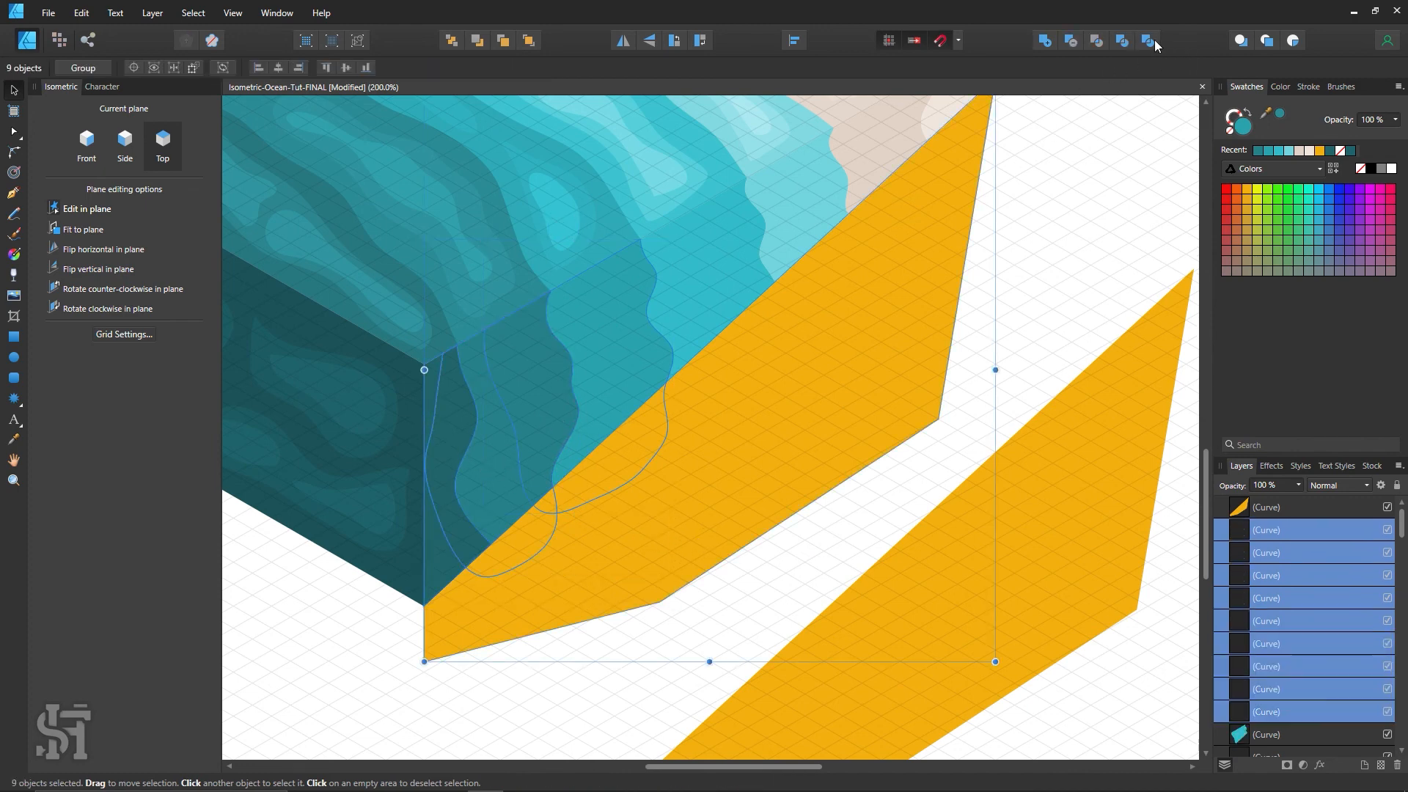
Delete the overhanging pieces cut from the teal sections and the remaining orange shape along the block's lower edge.
click(772, 427)
click(631, 462)
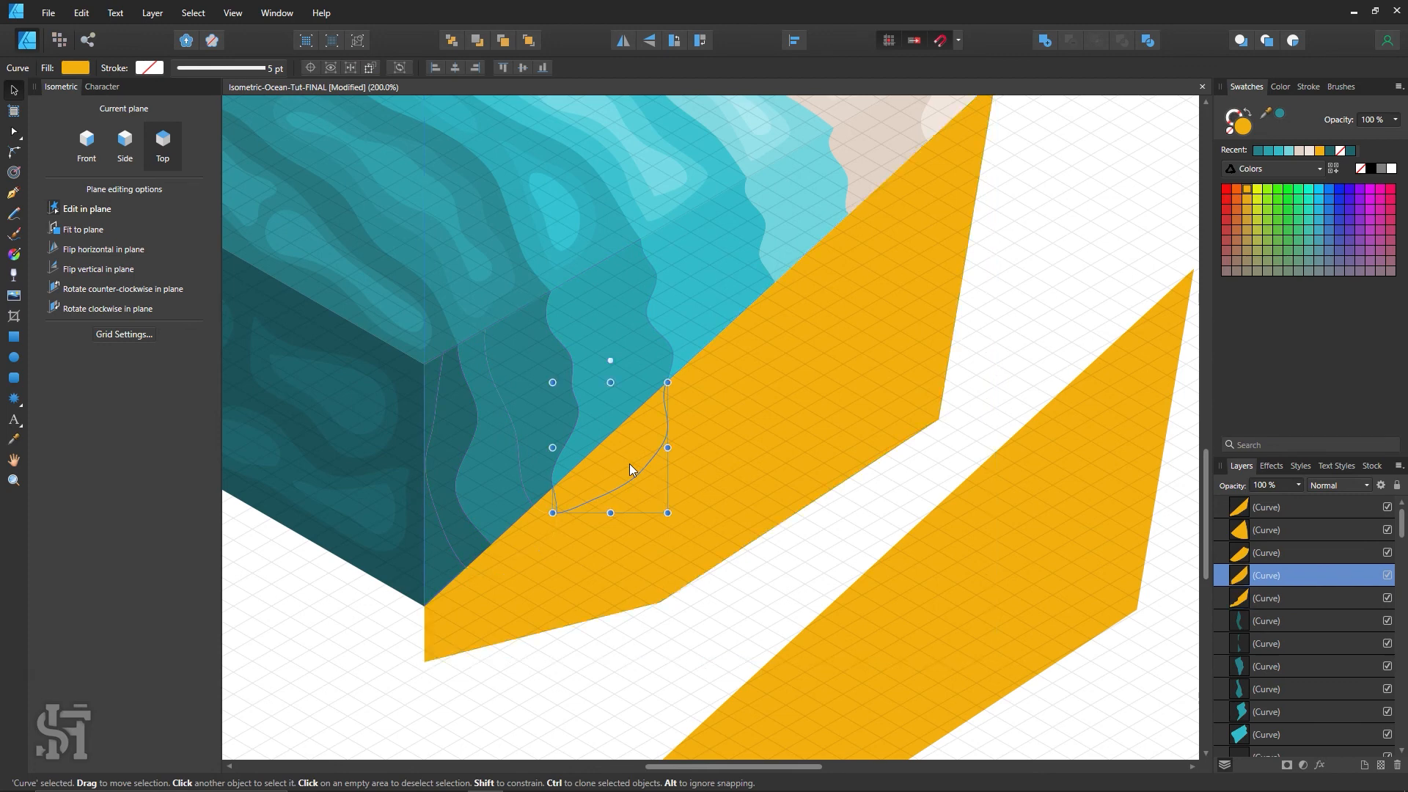
key(Delete)
click(543, 506)
key(Delete)
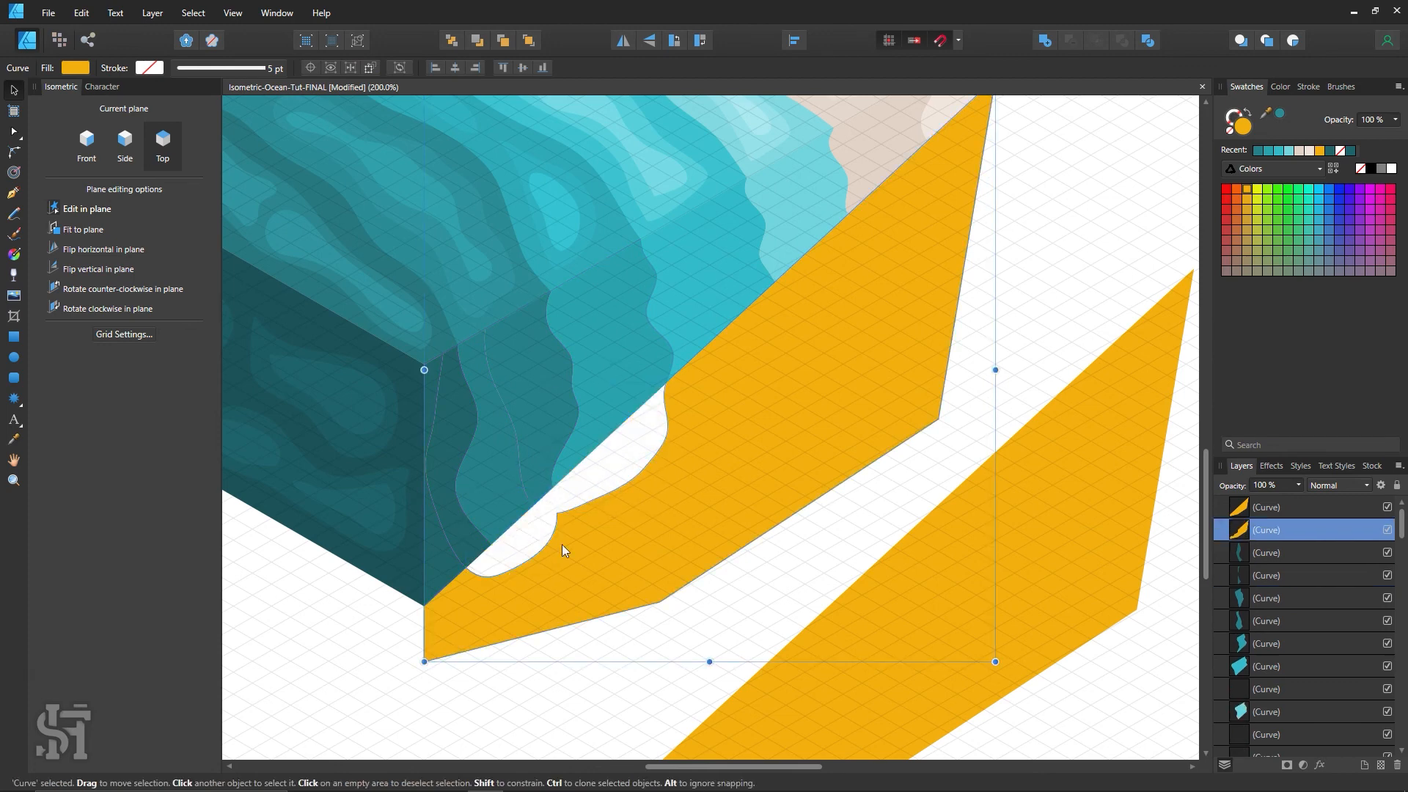
key(Delete)
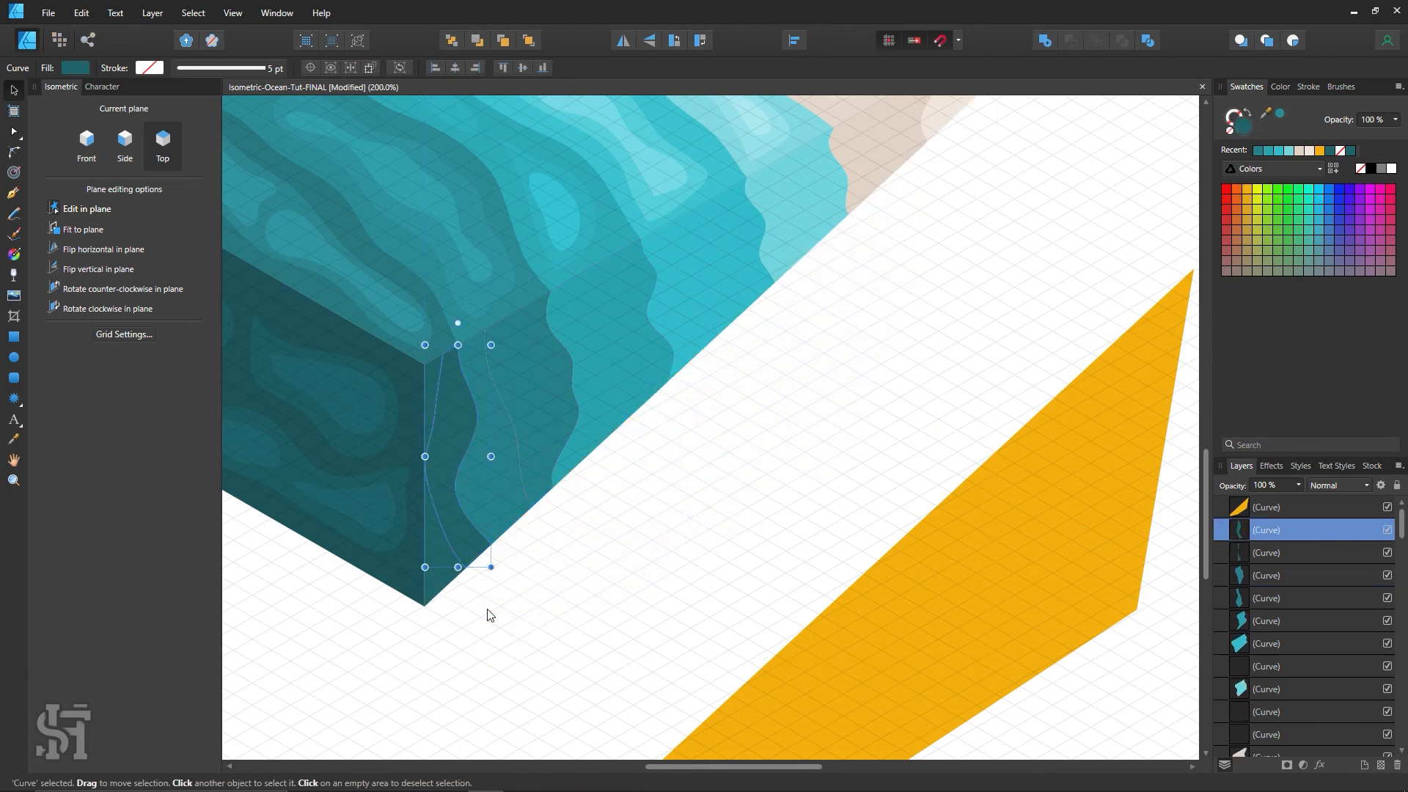
click(491, 616)
Pull the seam-side nodes of the second darkest teal section over its neighbouring piece and unite the two pieces with Add.
key(z)
drag(490, 396, 704, 503)
alt+click(600, 474)
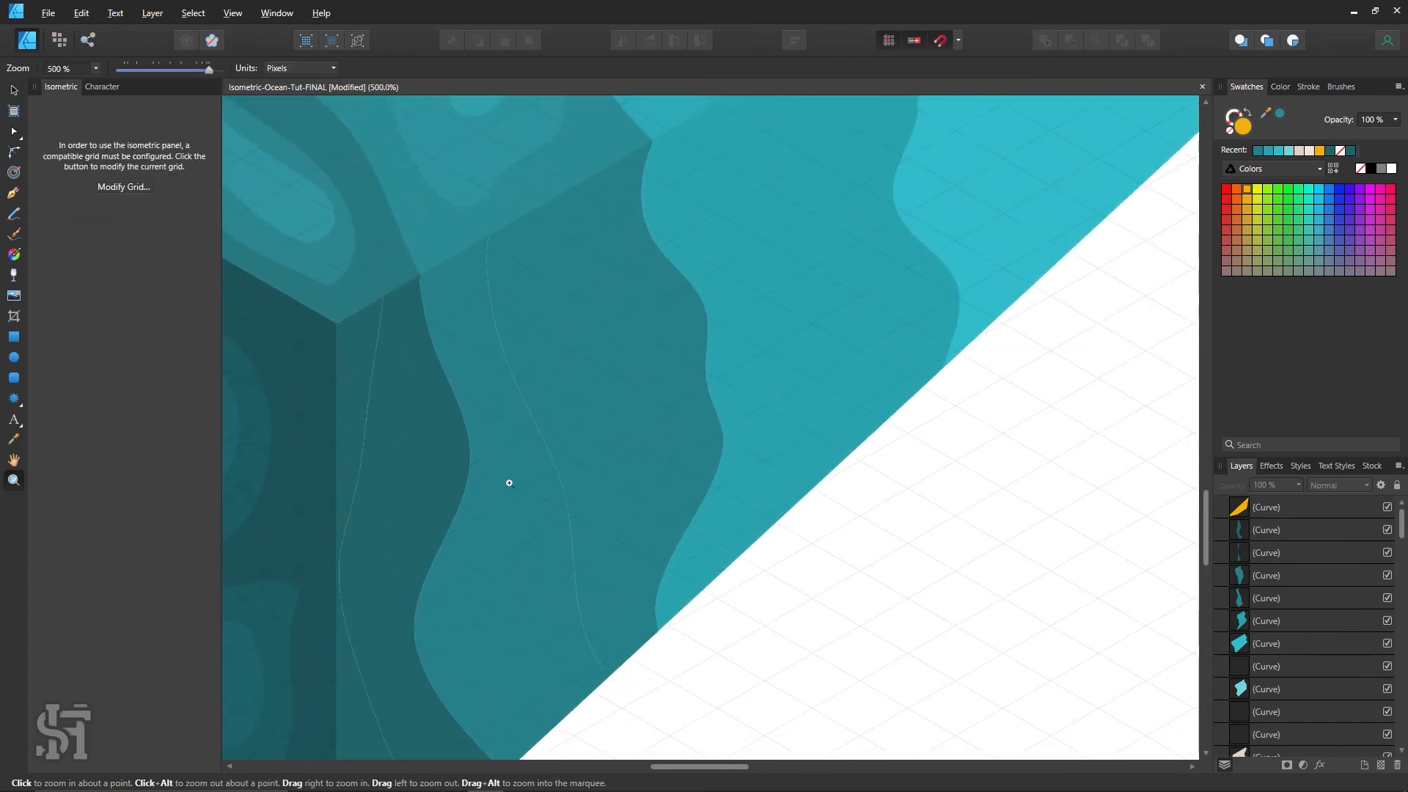
key(h)
drag(509, 483, 610, 400)
click(16, 132)
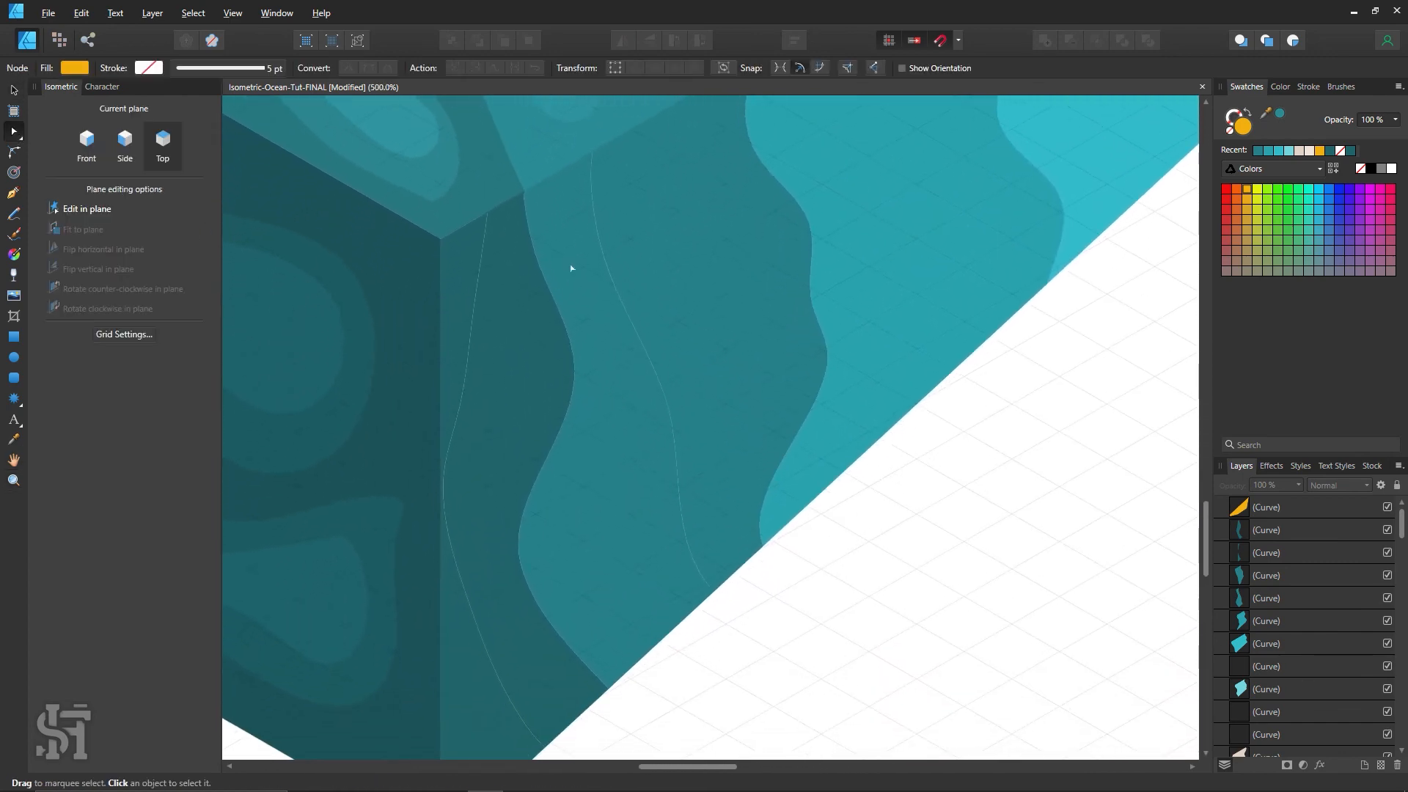
click(635, 309)
drag(665, 401, 654, 418)
drag(615, 285, 614, 282)
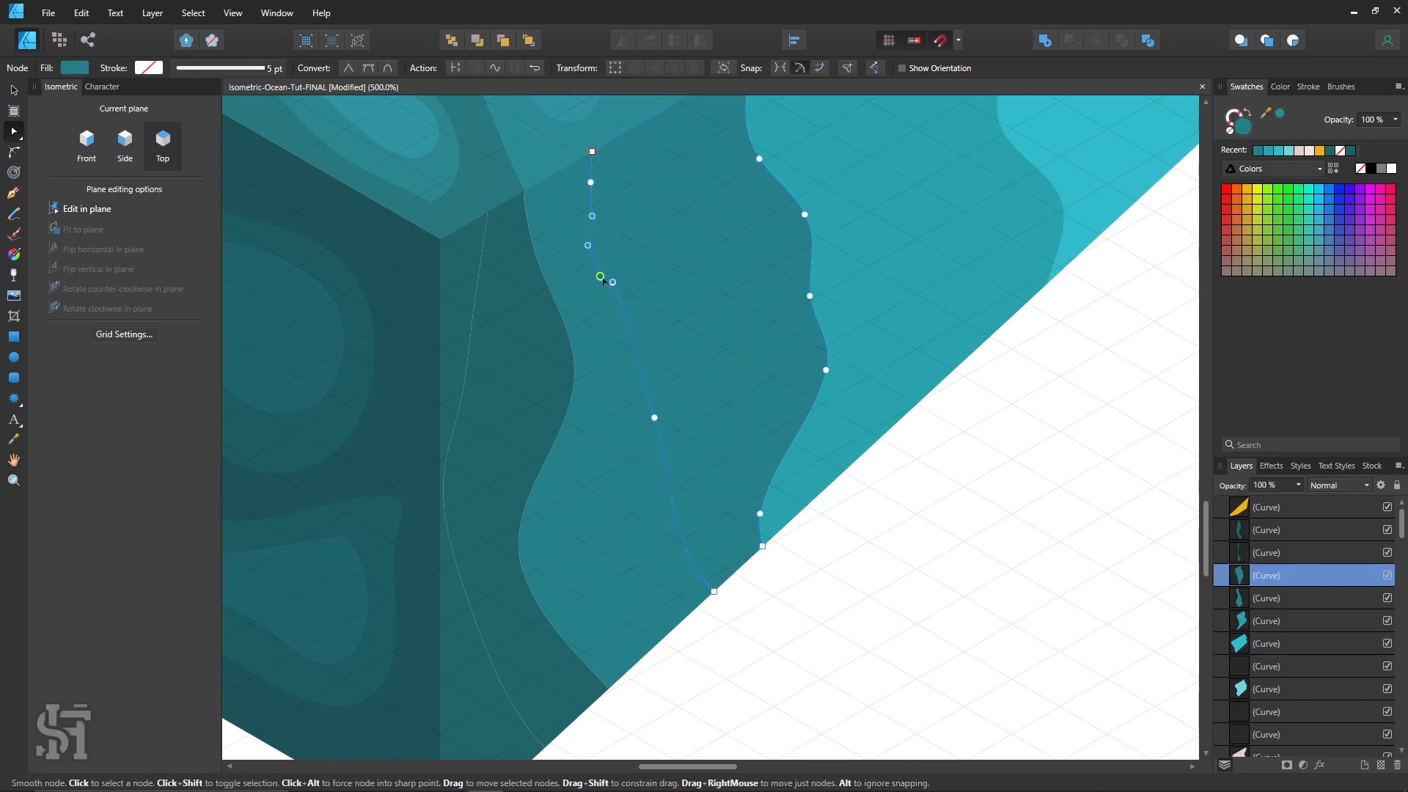
shift+click(584, 302)
click(1046, 41)
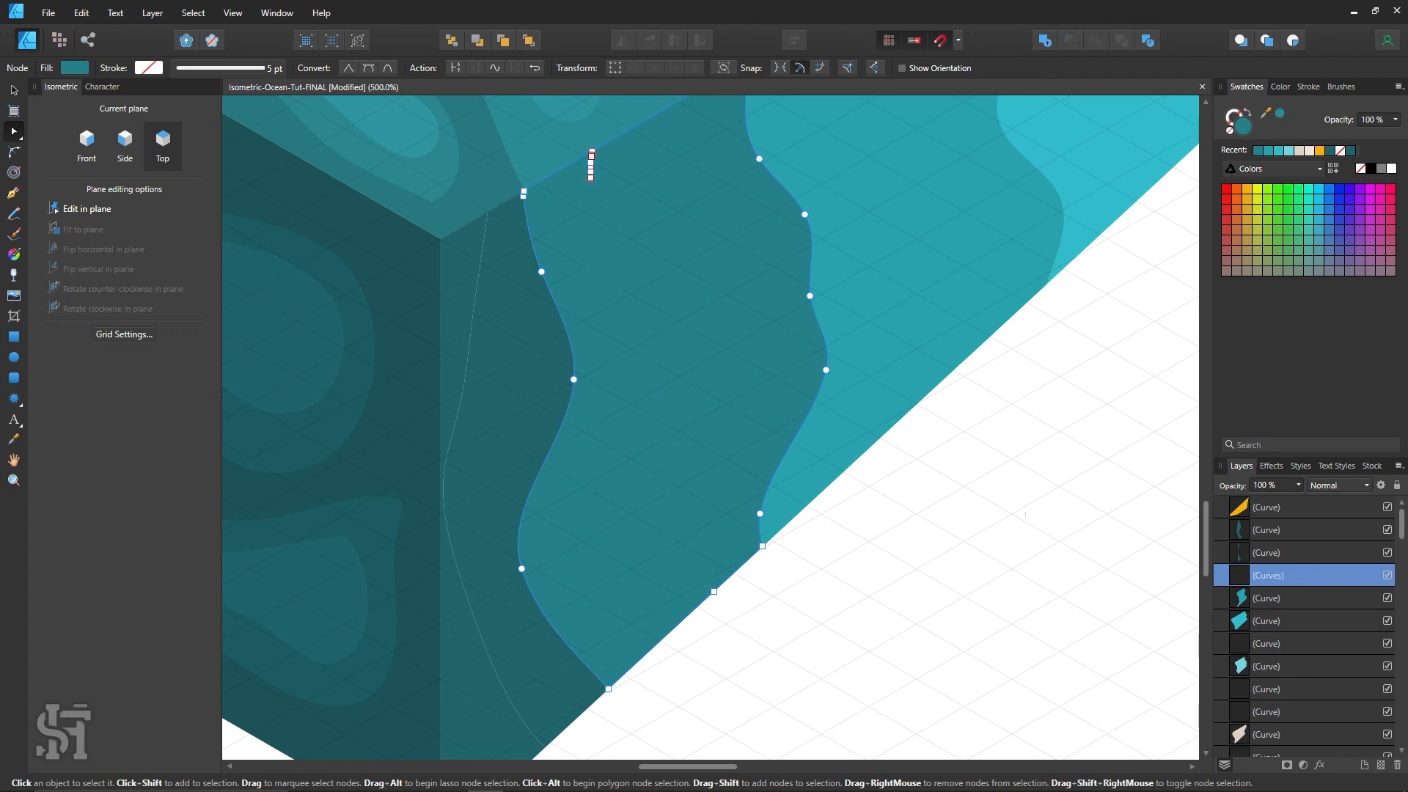
Remove the stray cluster of nodes left along the top edge of the merged second darkest teal section.
key(ctrl+d)
click(612, 207)
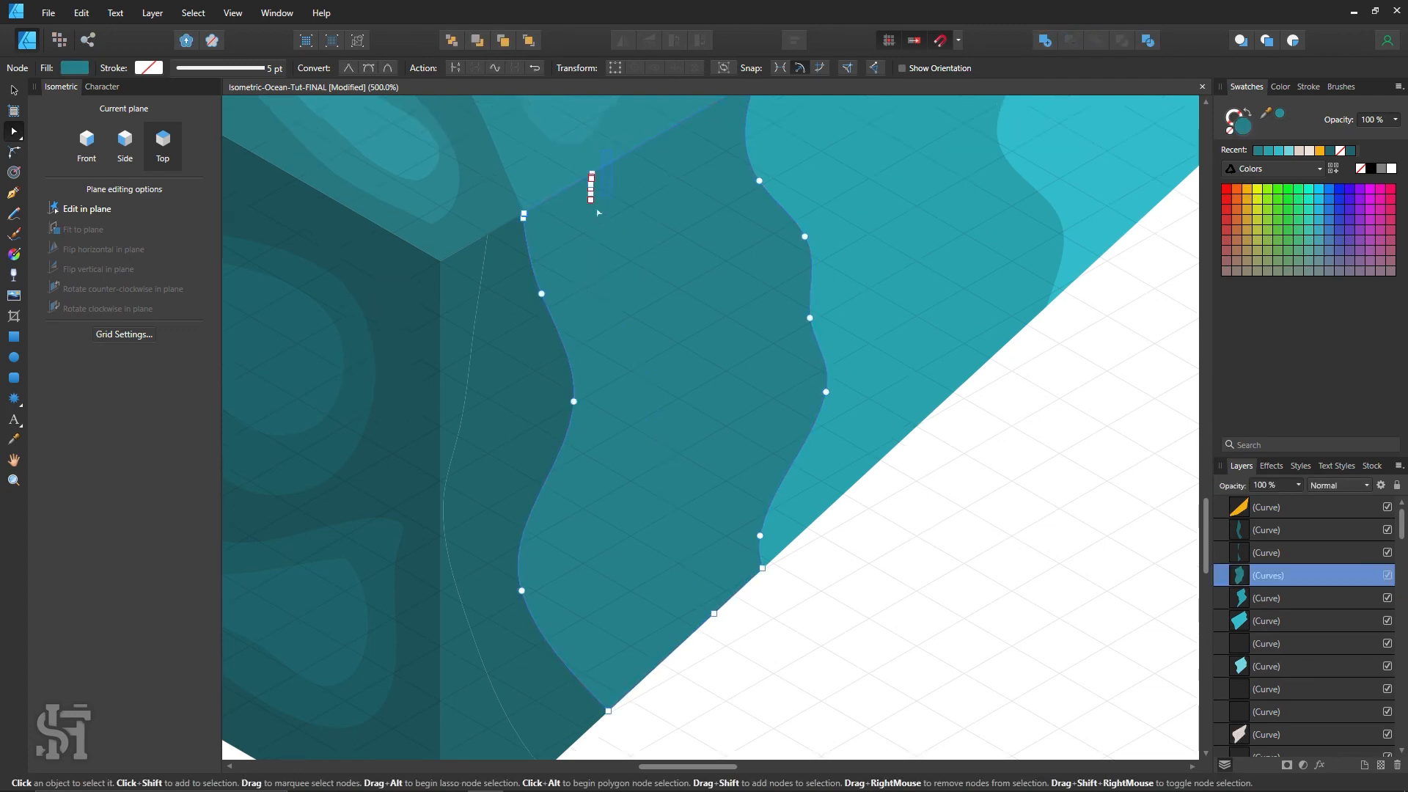
drag(598, 213, 584, 227)
Pull a seam node of the darkest teal section over its neighbouring piece and unite the two pieces with Add.
click(505, 399)
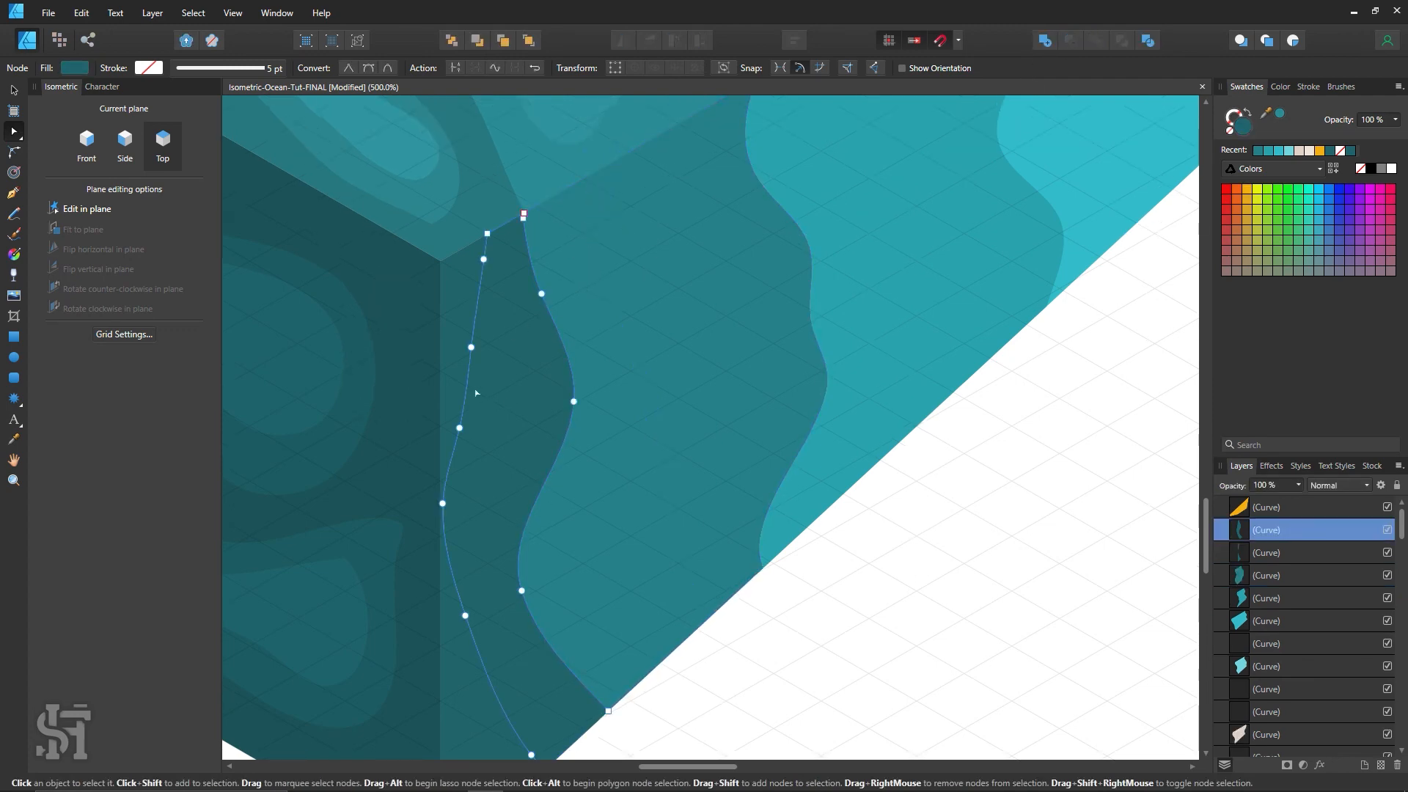
shift+click(493, 358)
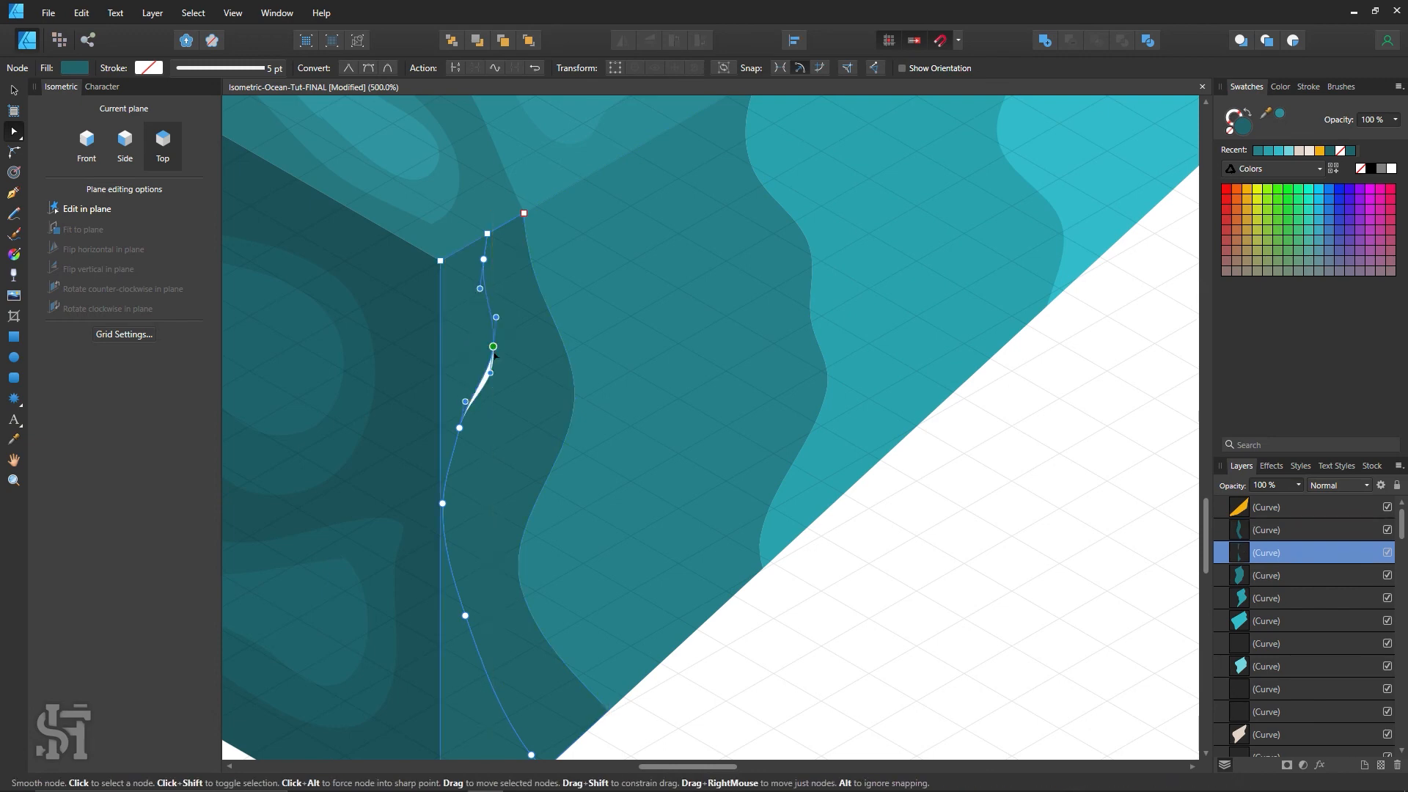
click(1044, 39)
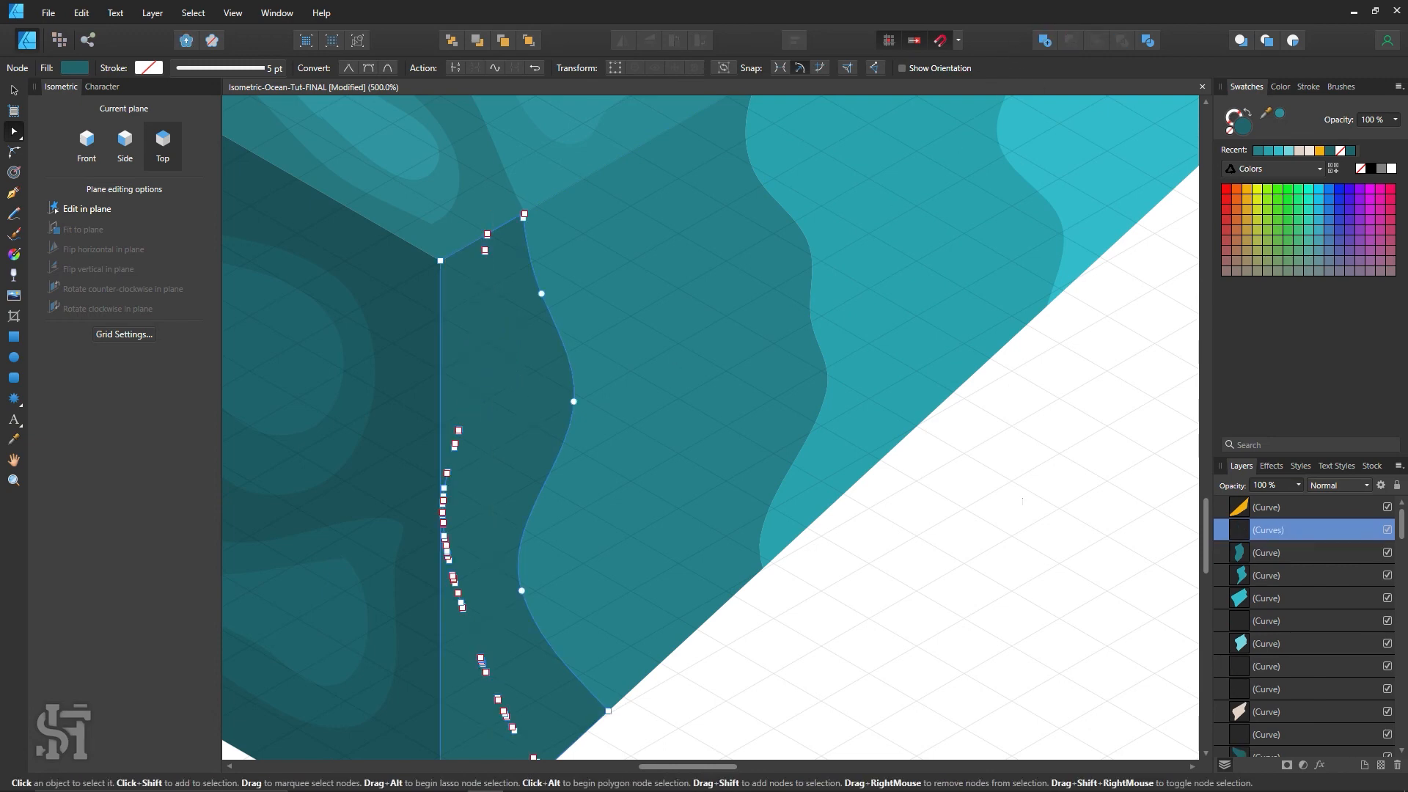
Delete the stray nodes left along the former seam inside the merged darkest teal section.
scroll(609, 591, down, 3)
drag(498, 341, 449, 504)
key(Delete)
scroll(491, 496, down, 3)
drag(491, 357, 540, 612)
key(Delete)
scroll(562, 432, up, 6)
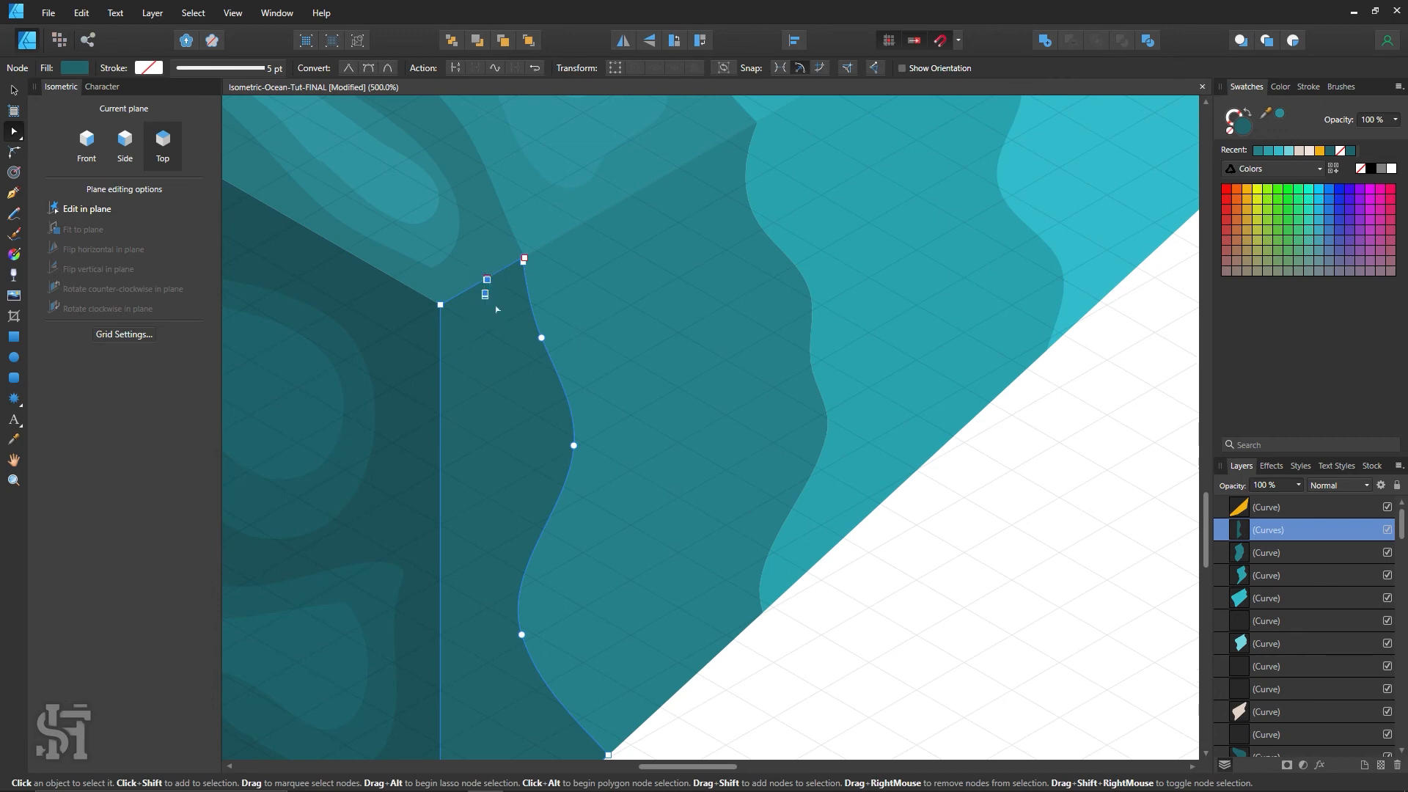
click(921, 564)
Delete the spare orange shape beside the block.
key(z)
alt+click(1001, 328)
alt+click(1000, 329)
alt+click(1000, 329)
alt+click(1000, 329)
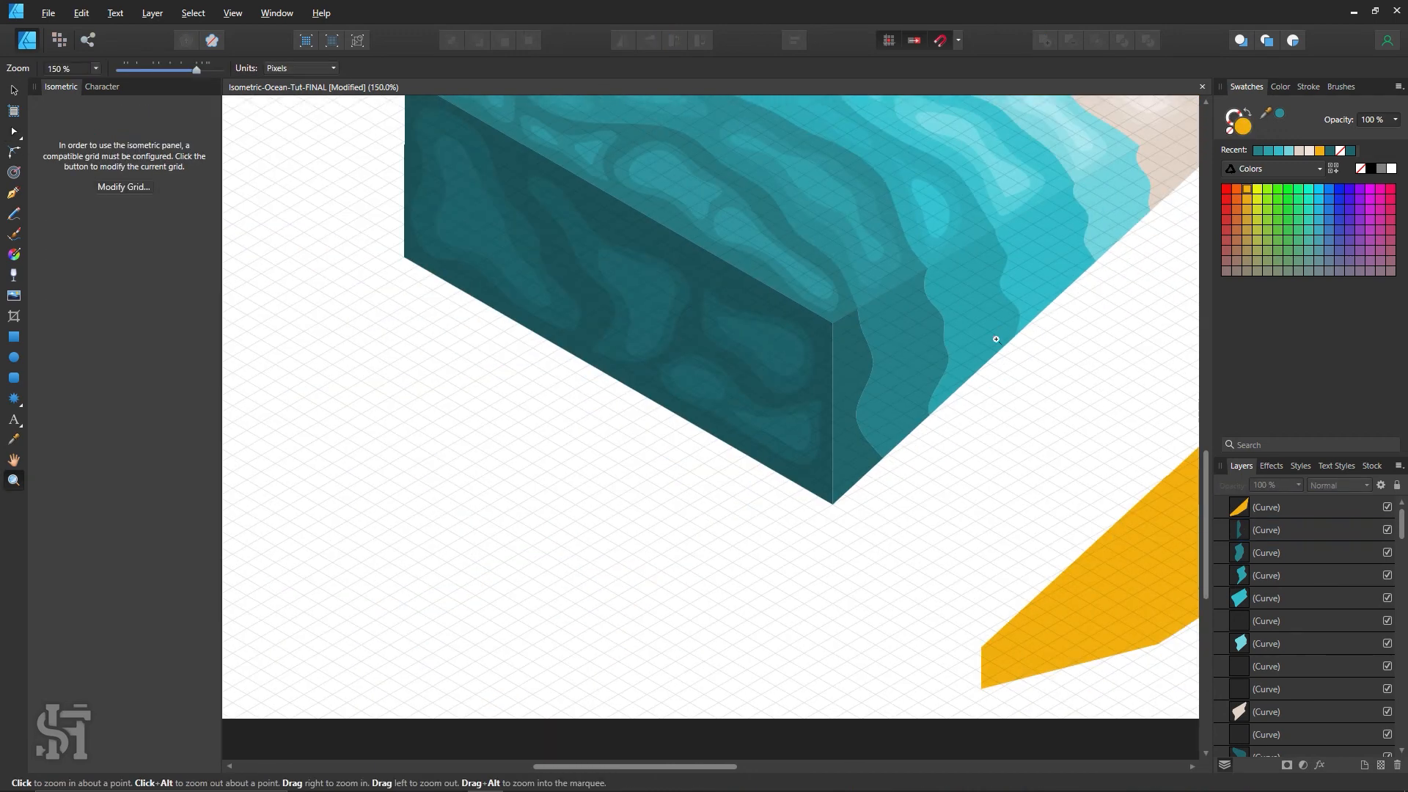
key(h)
drag(955, 372, 622, 465)
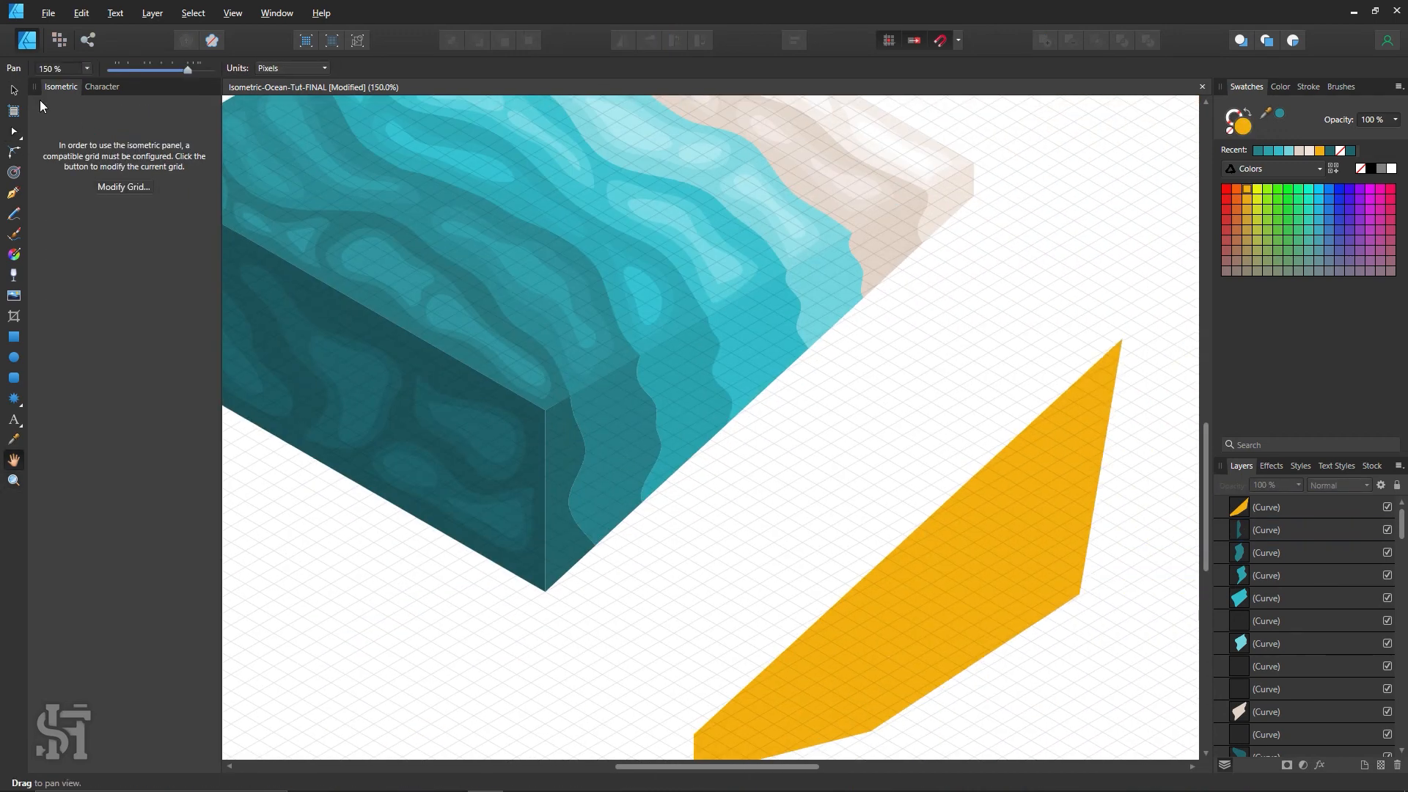
click(14, 91)
click(971, 622)
key(Delete)
click(759, 598)
Reposition the seam nodes of the two darkest teal sections where they meet the top face, and turn snapping off.
key(z)
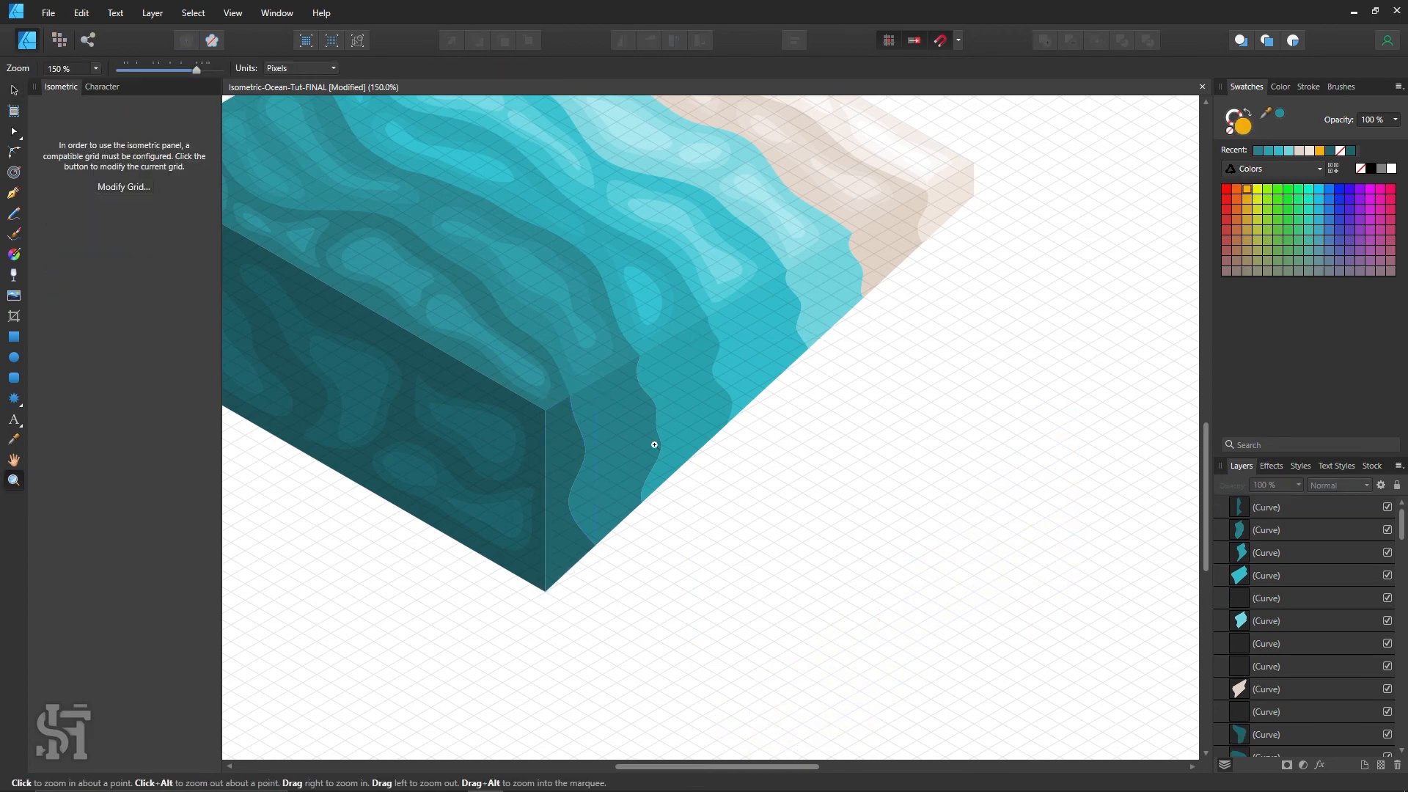
drag(559, 366, 895, 517)
drag(595, 462, 835, 536)
drag(624, 499, 909, 579)
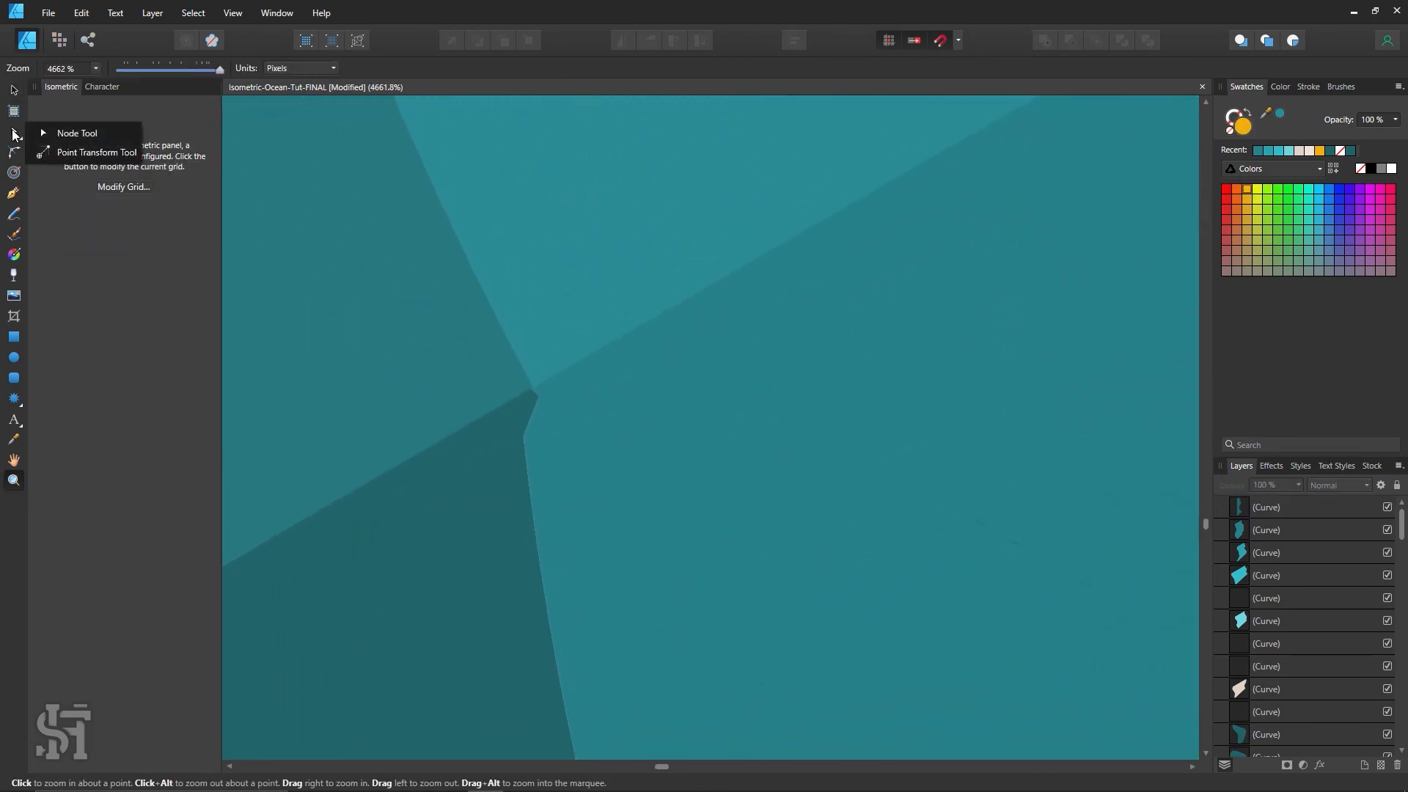
click(16, 133)
click(516, 424)
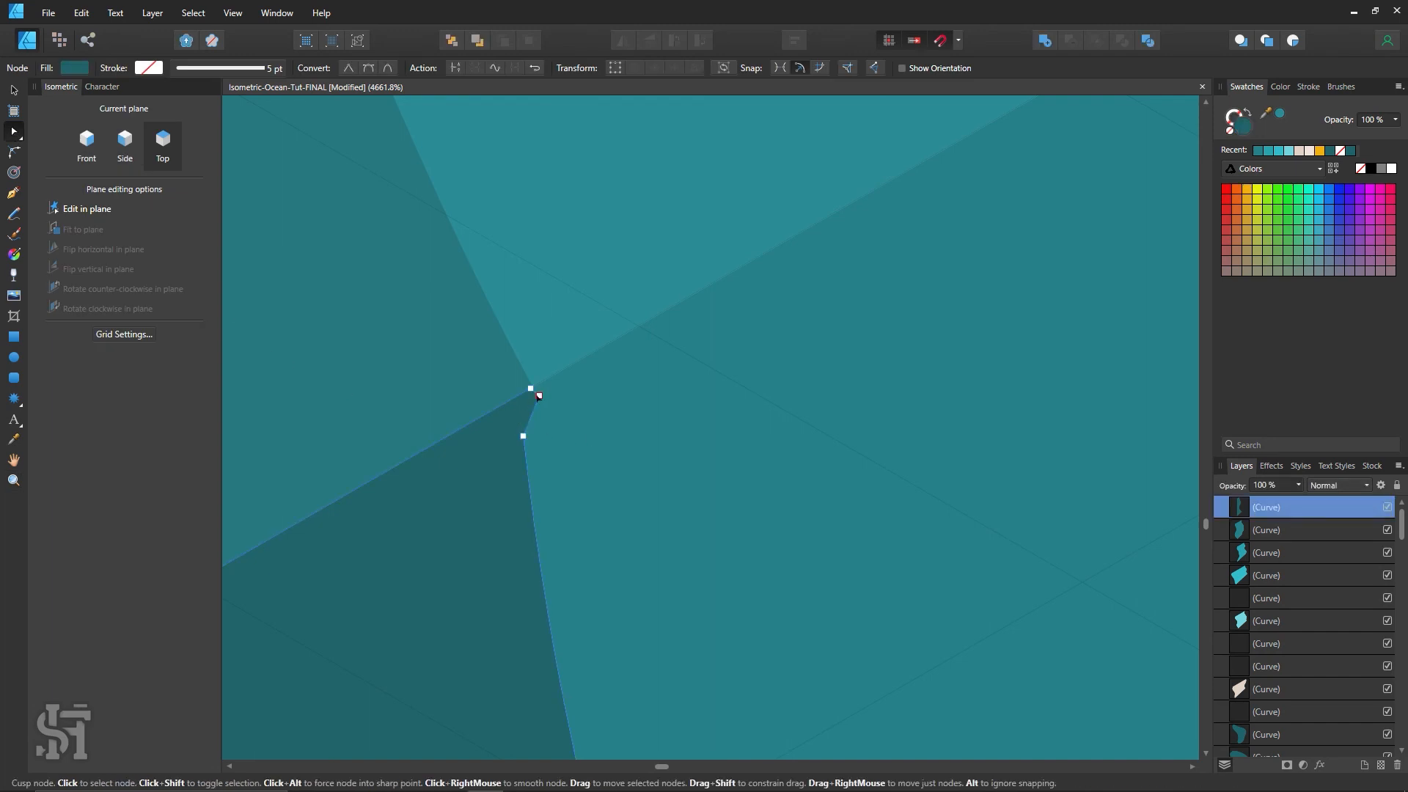
click(531, 408)
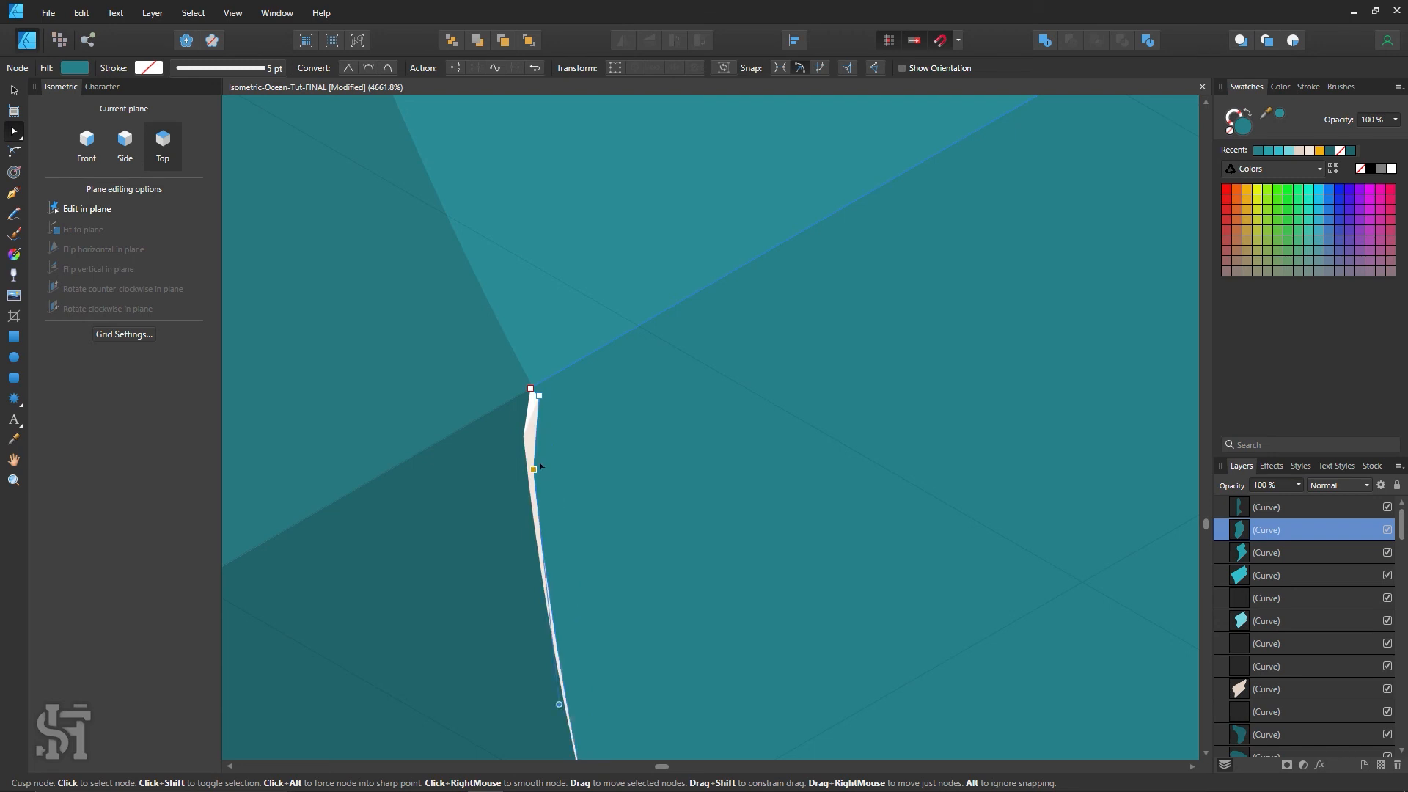
click(523, 440)
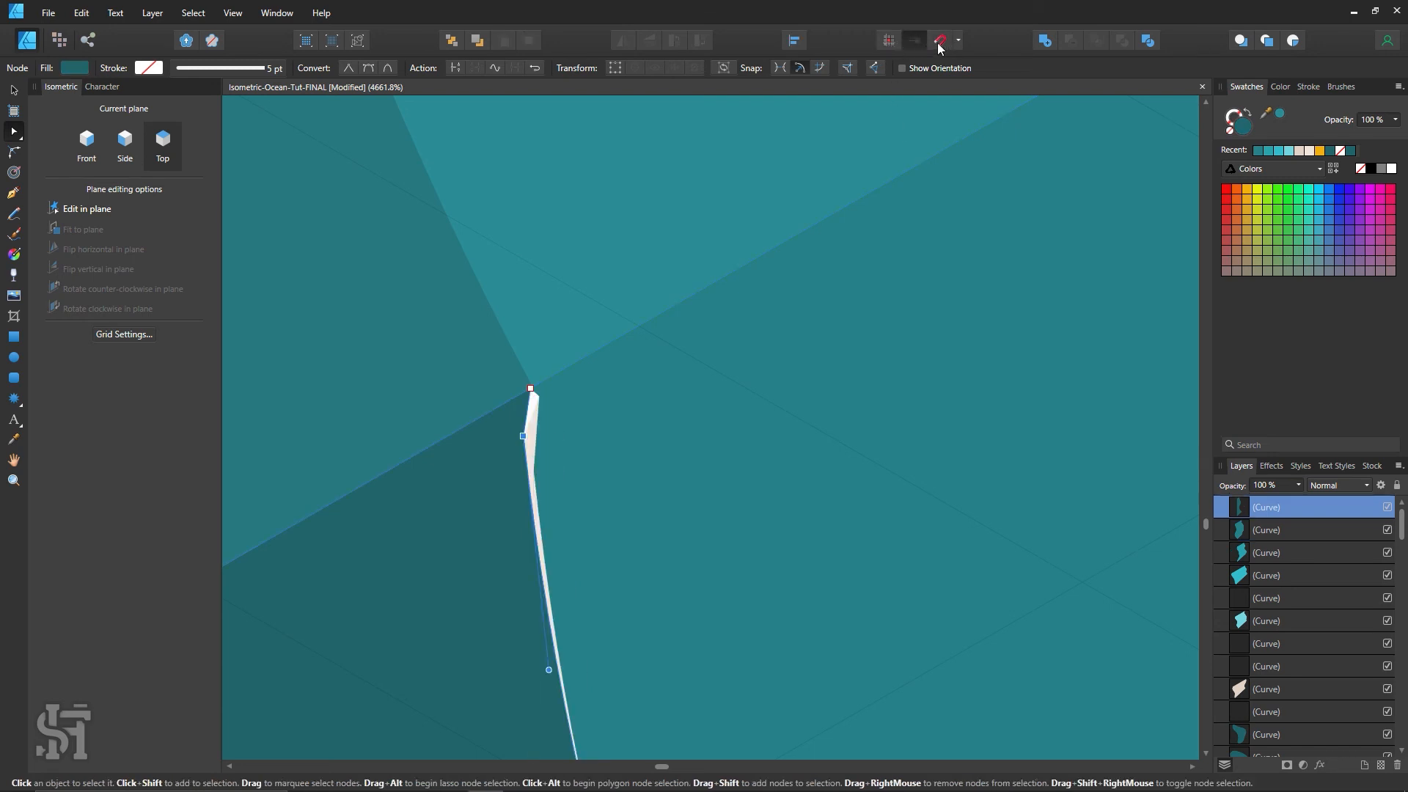
Close the gap between the two darkest teal sections by moving the lighter one's node to the shared corner and the darker one's node outward.
click(539, 409)
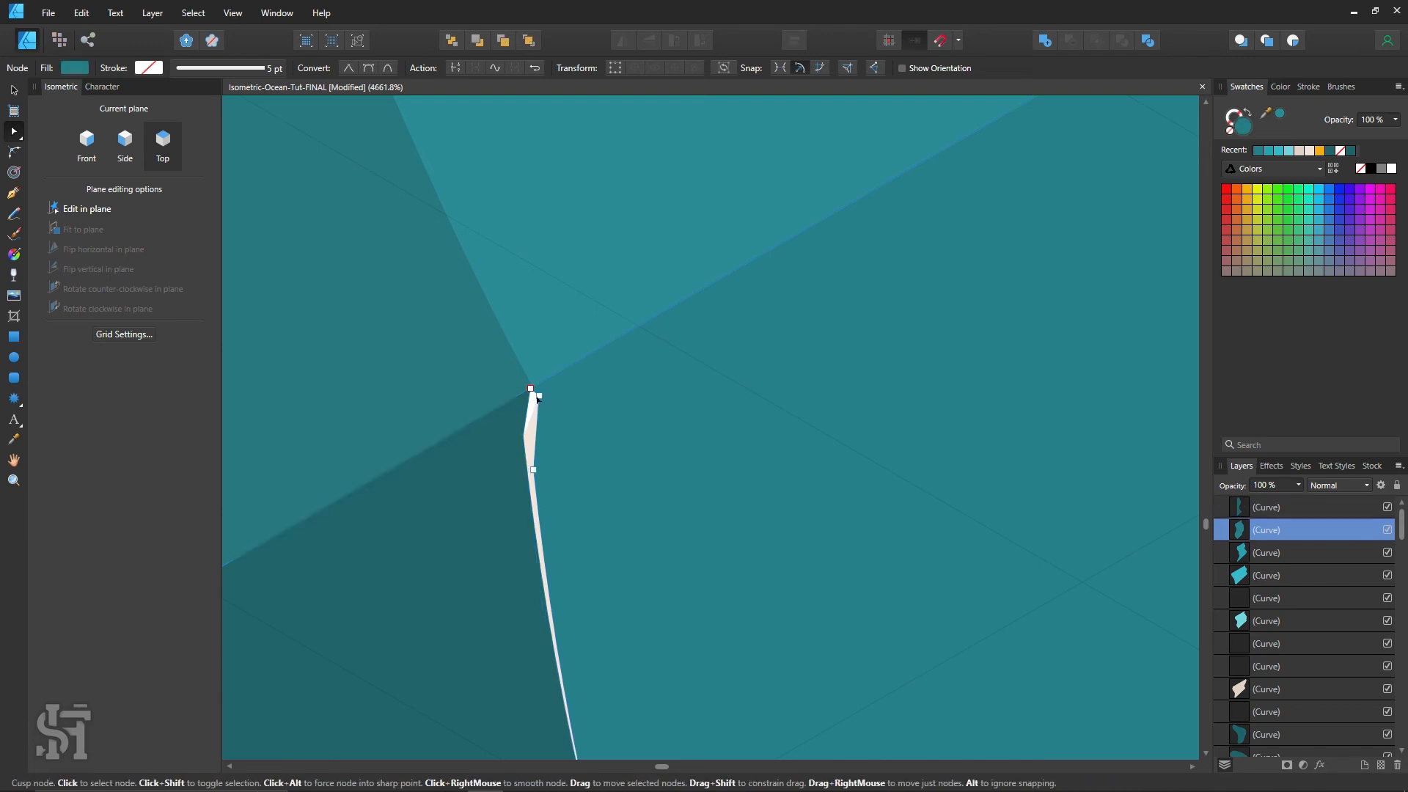
drag(536, 401, 533, 416)
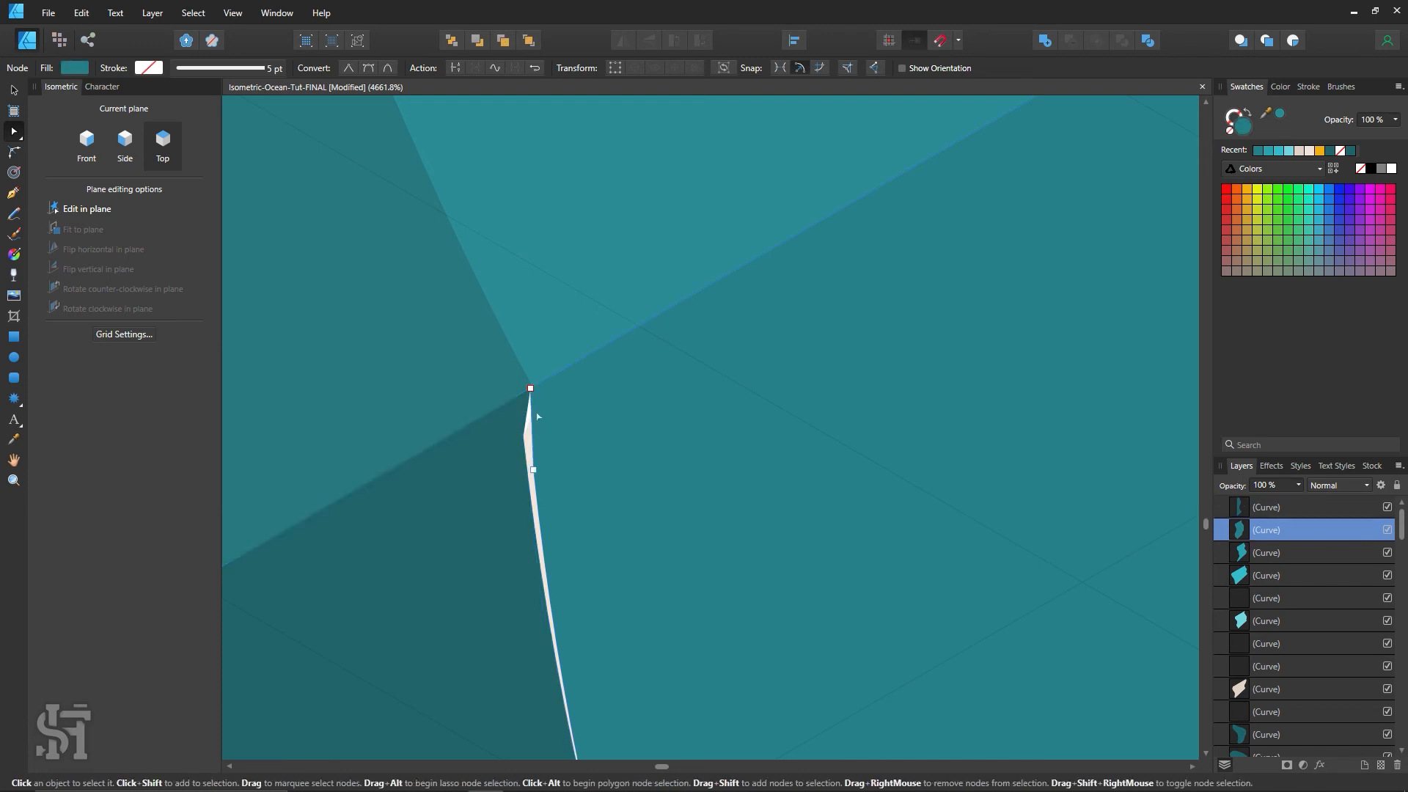
click(522, 440)
drag(525, 439, 536, 442)
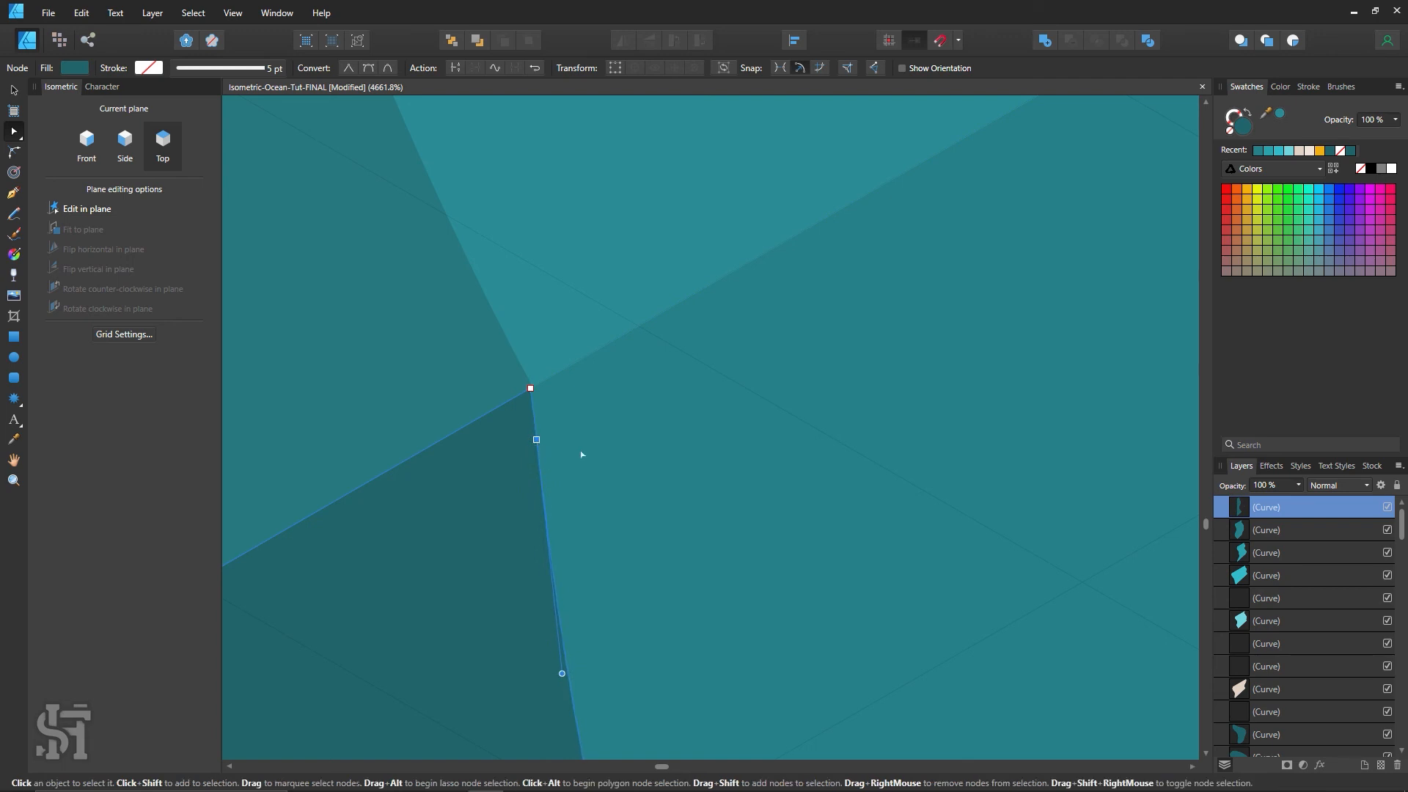
Move the second darkest section's upper corner node to the point where the top-face layers meet the third darkest section.
key(z)
alt+click(883, 447)
alt+click(883, 464)
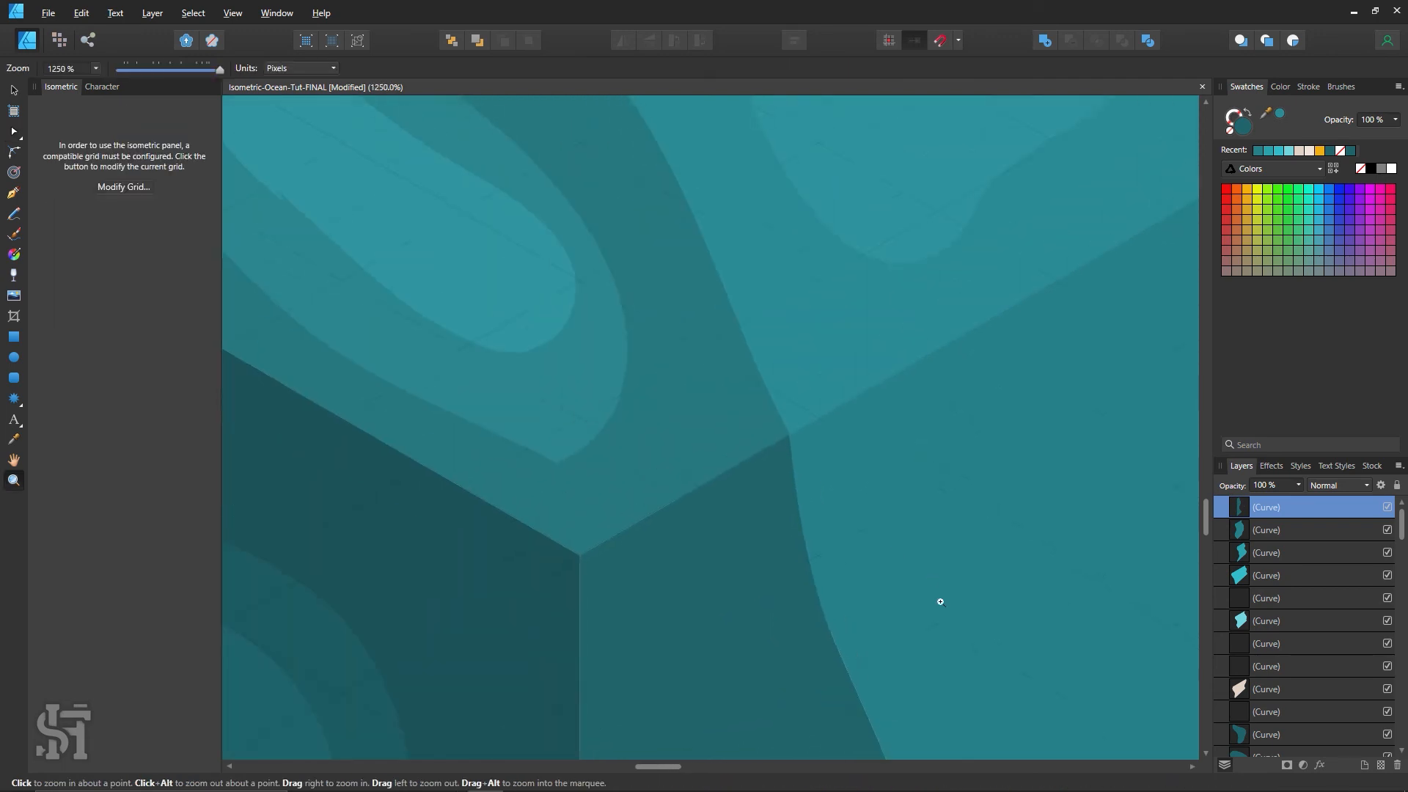
key(space)
drag(885, 515, 618, 59)
drag(773, 658, 538, 634)
drag(726, 139, 662, 550)
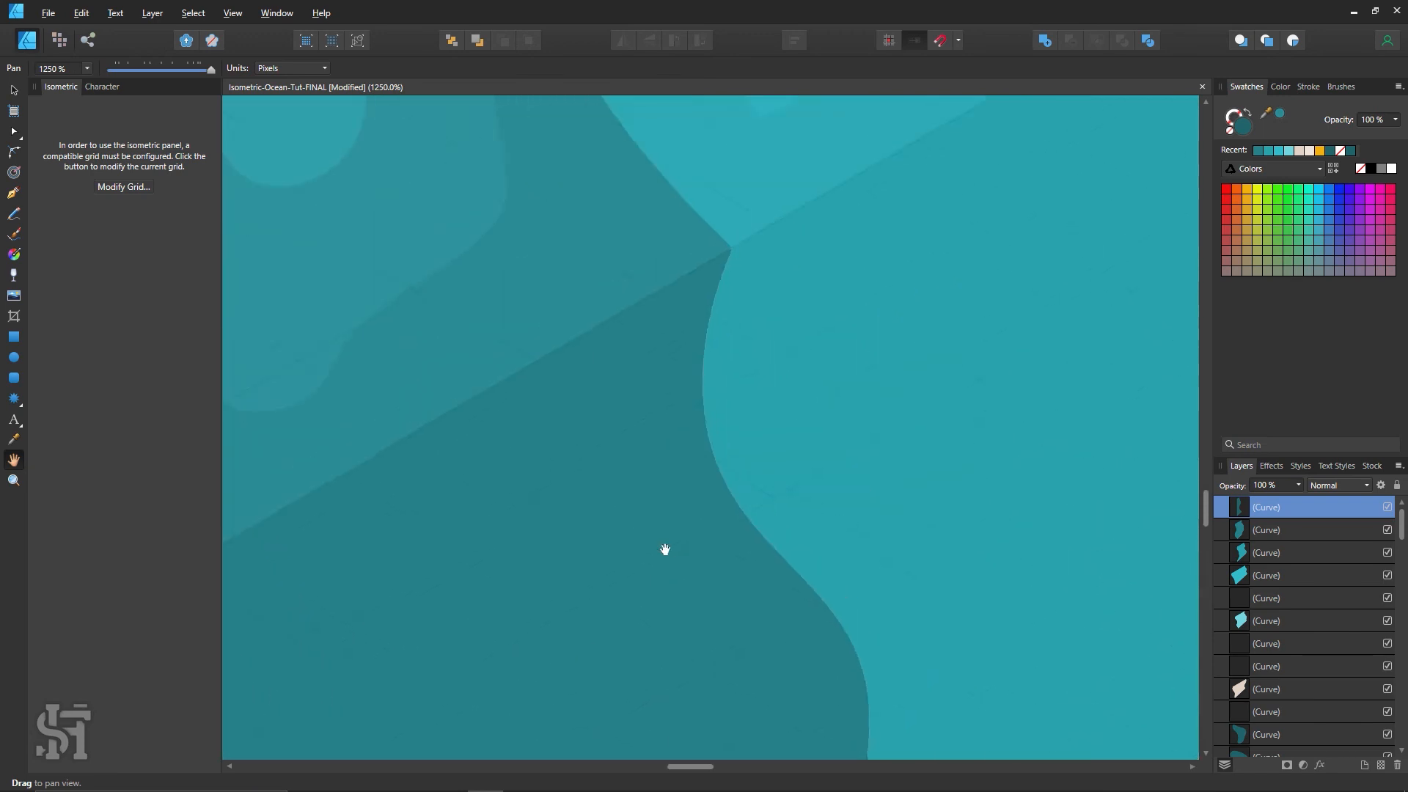
drag(729, 249, 679, 420)
scroll(683, 427, up, 10)
scroll(704, 486, up, 2)
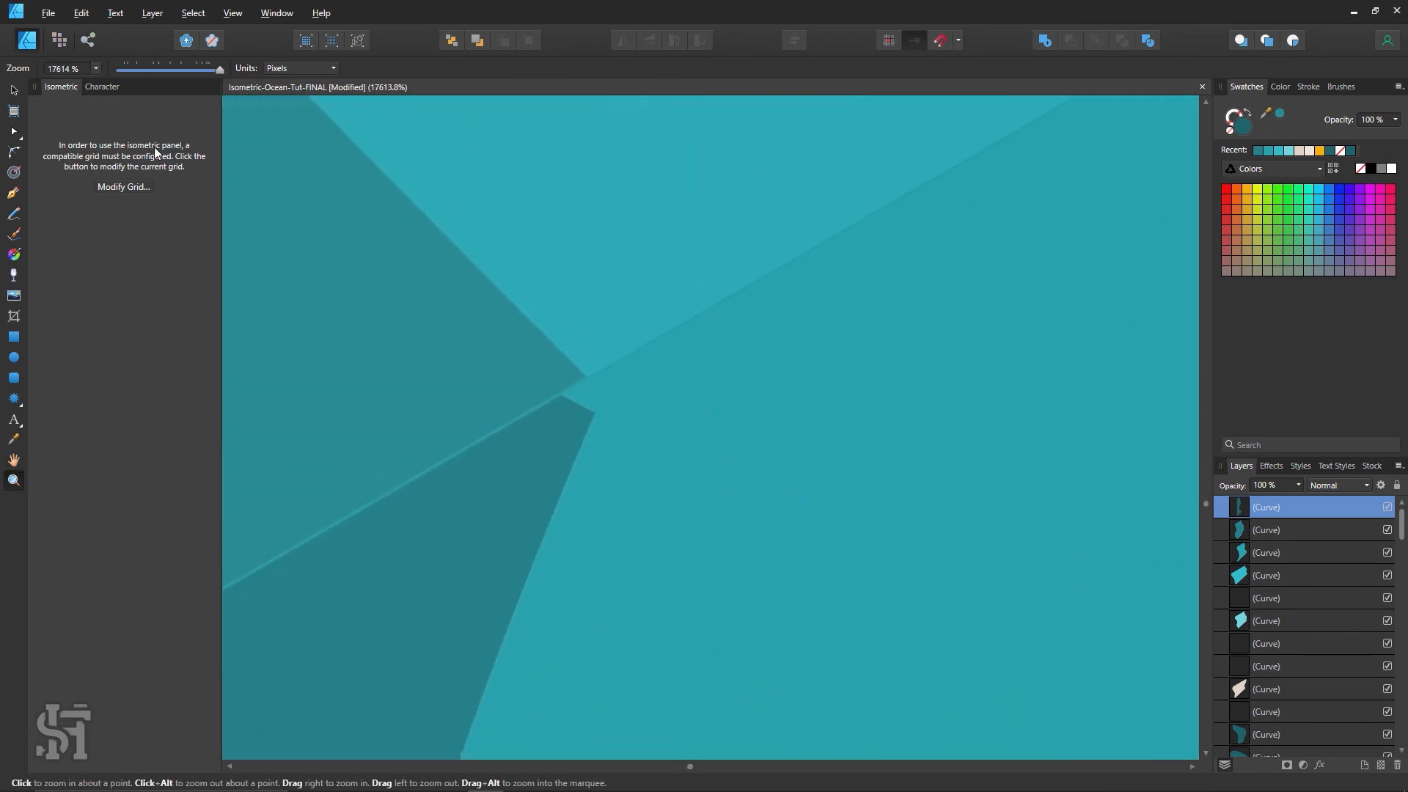
click(13, 134)
click(589, 380)
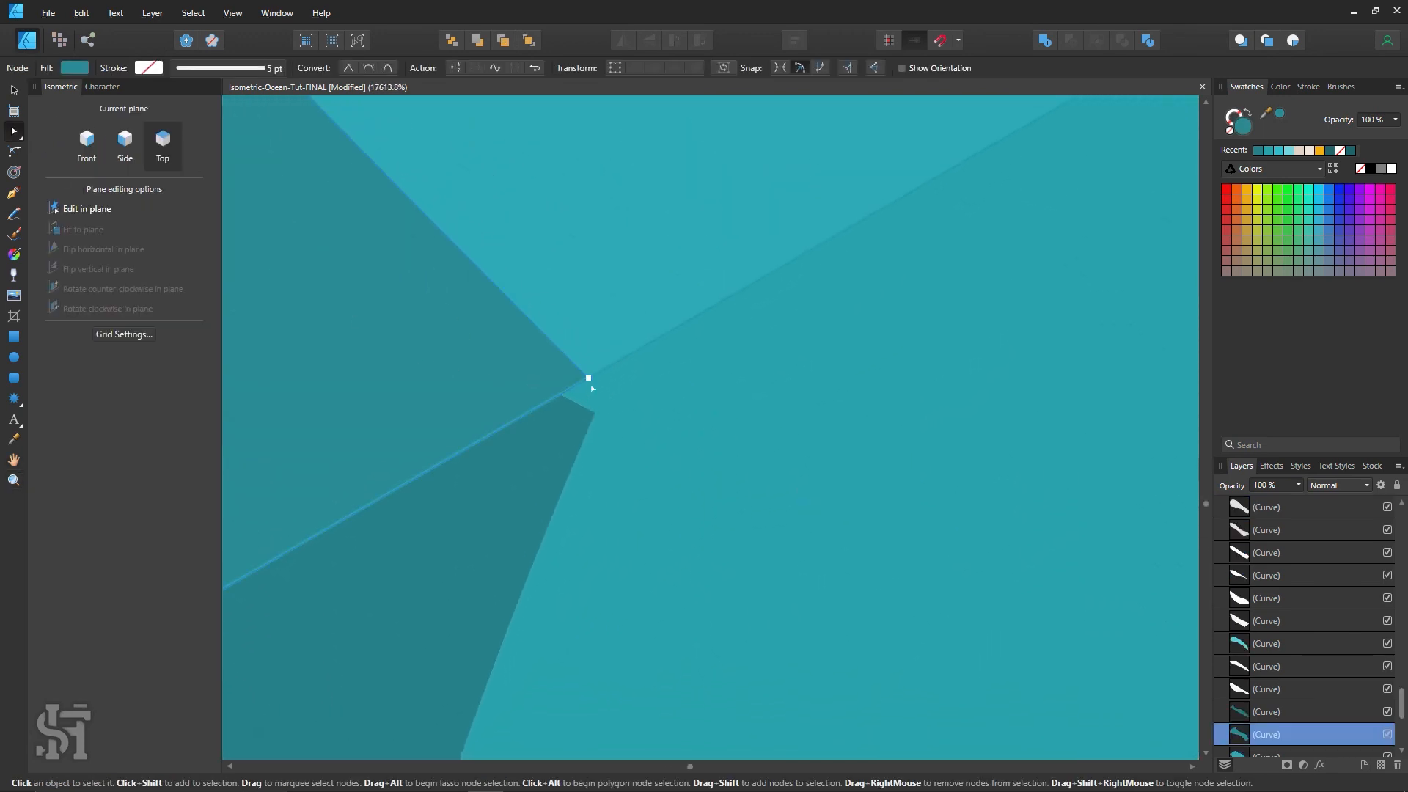
click(570, 411)
drag(561, 394, 589, 381)
click(589, 380)
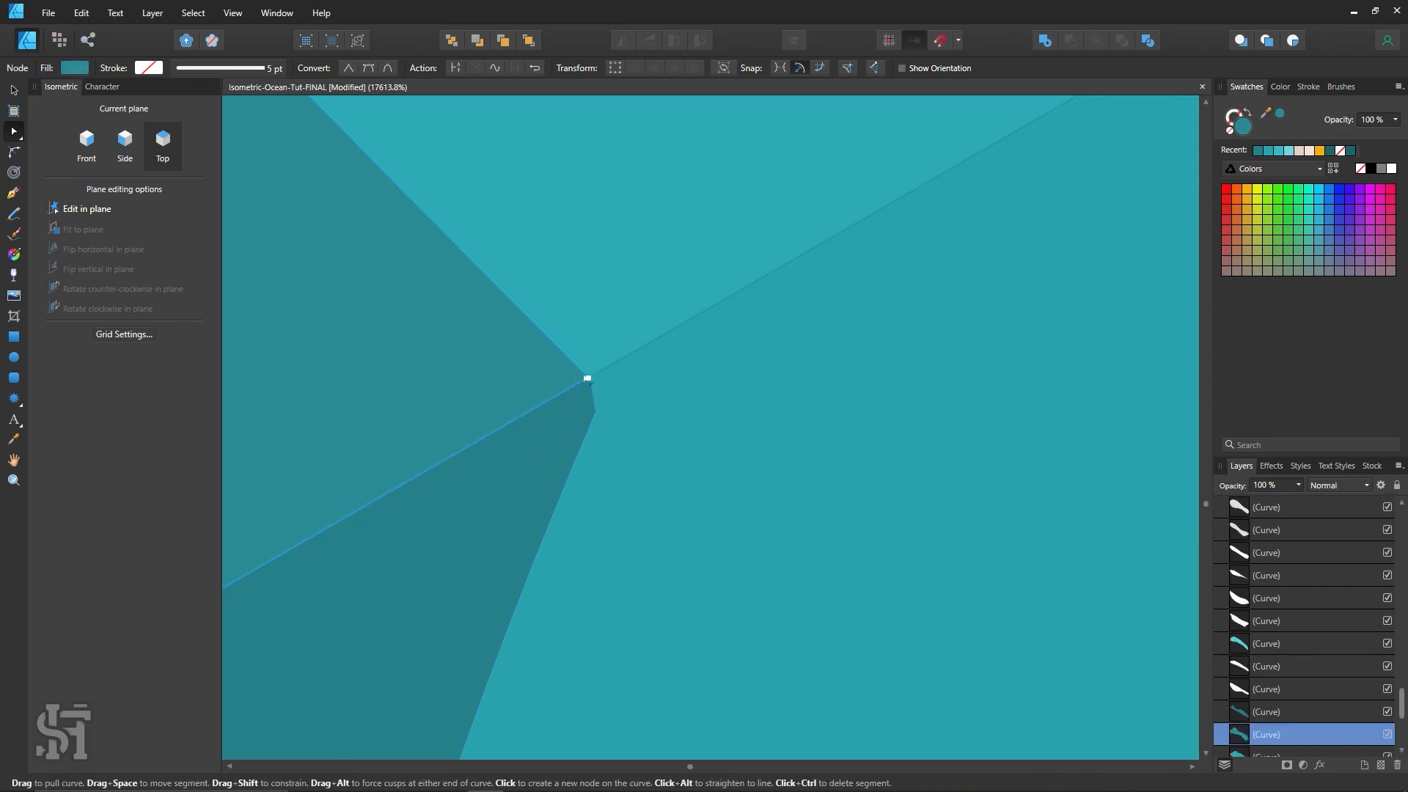
Tuck the third darkest section's corner node beneath its darker neighbour at the top-face junction.
key(z)
drag(586, 402, 851, 533)
scroll(562, 421, up, 3)
drag(562, 422, 648, 434)
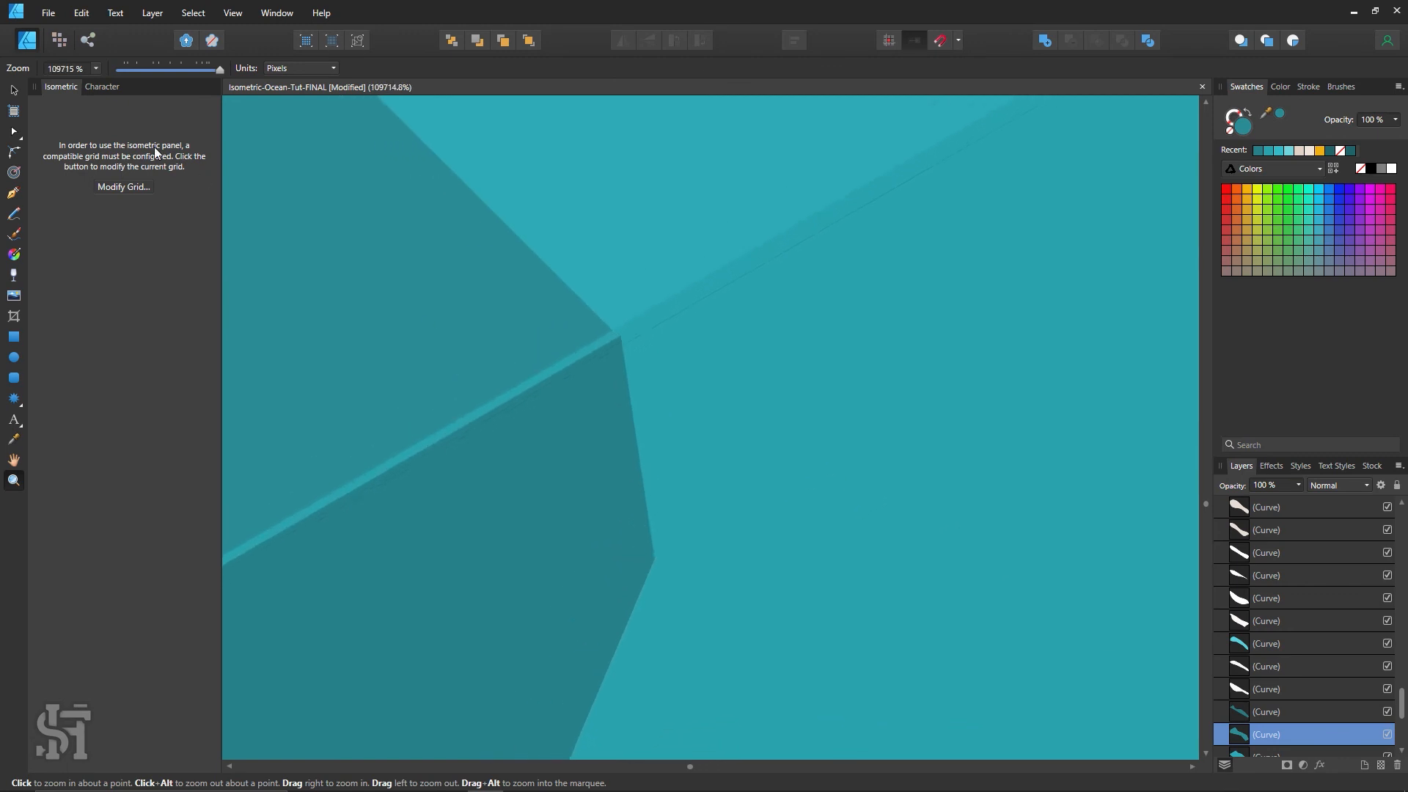
click(21, 128)
click(685, 308)
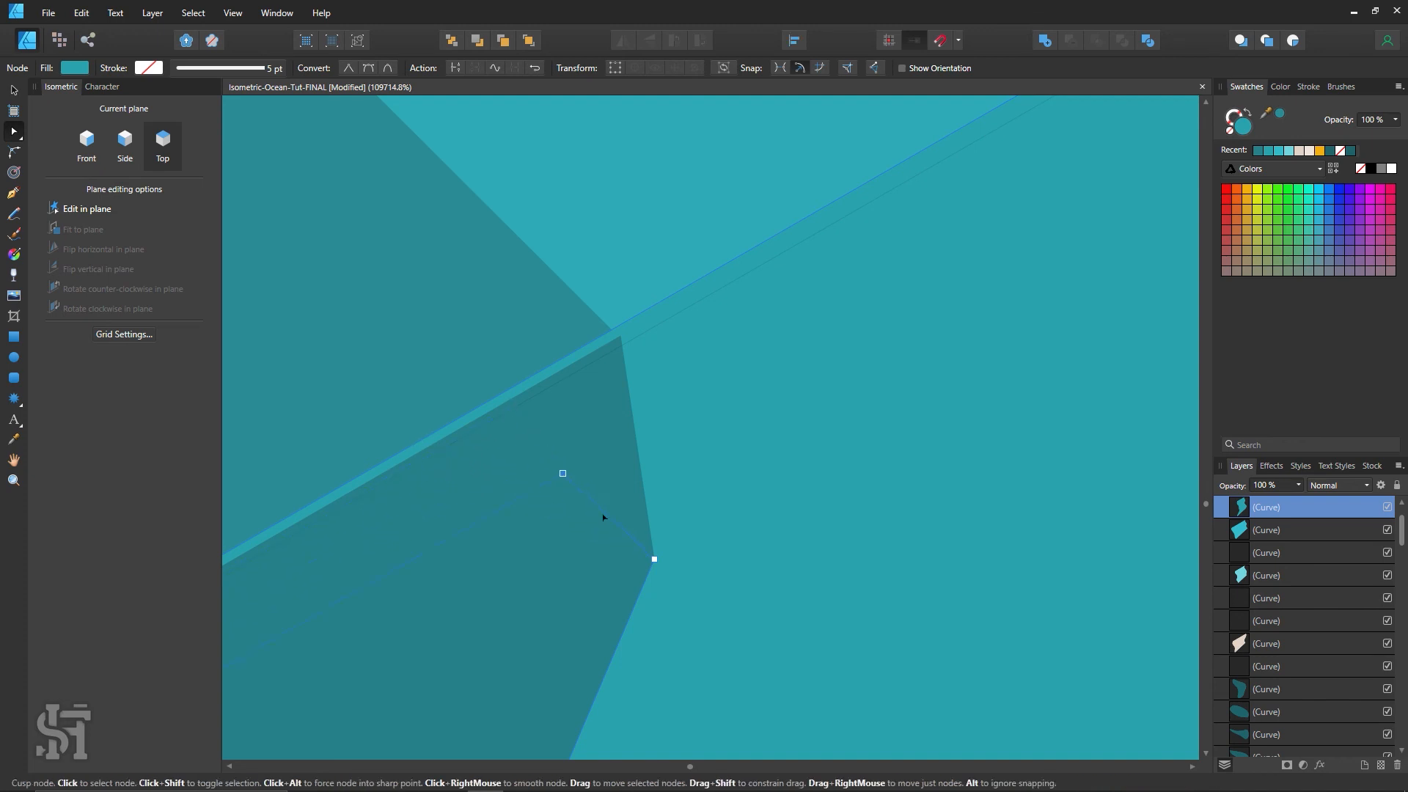
drag(603, 518, 560, 456)
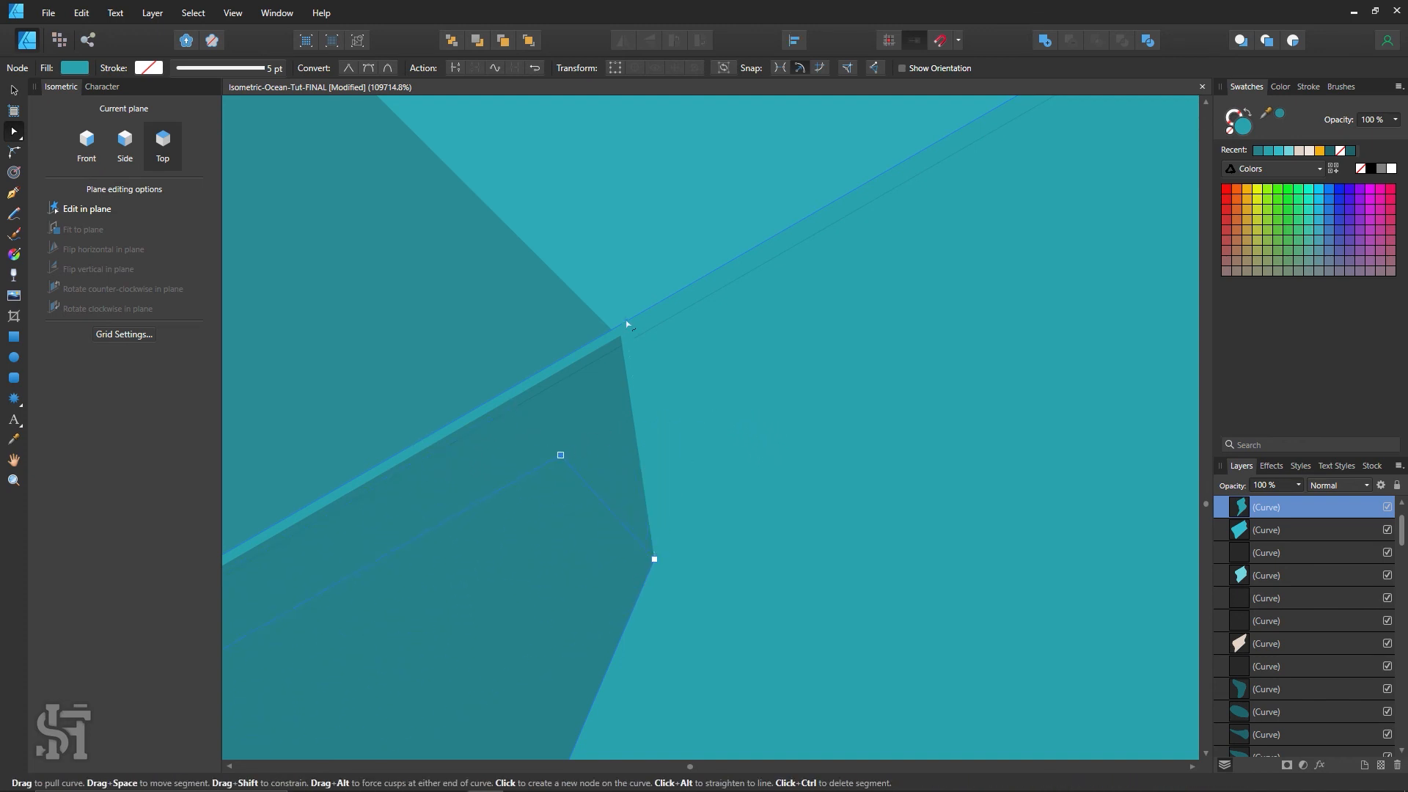
Examine the joins between the teal side sections along the top face's edge.
key(z)
alt+click(720, 544)
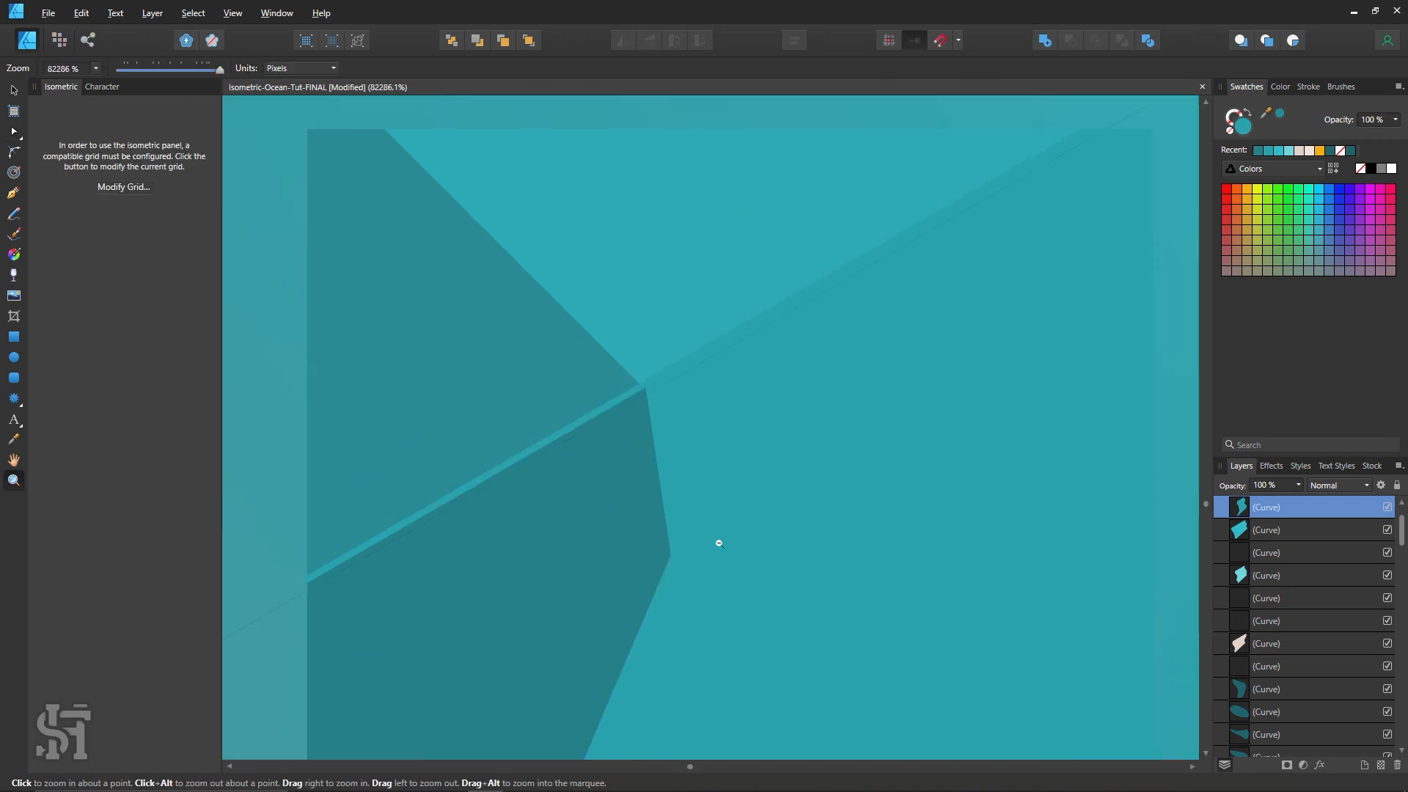
alt+click(719, 544)
alt+click(719, 543)
alt+click(718, 543)
alt+click(719, 542)
alt+click(720, 544)
alt+click(797, 595)
alt+click(799, 592)
alt+click(805, 598)
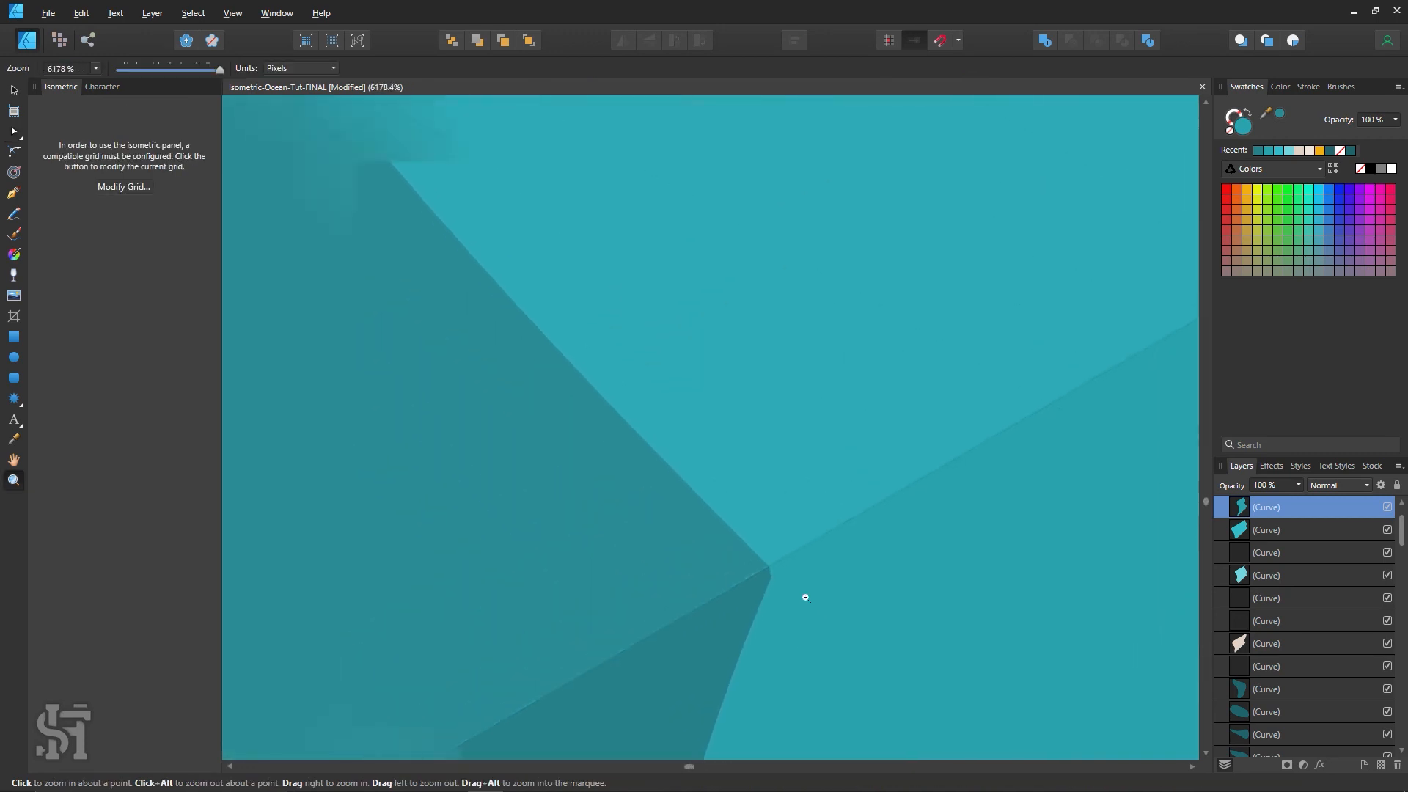
alt+click(805, 597)
alt+click(806, 597)
alt+click(806, 597)
alt+click(807, 596)
key(space)
drag(893, 595, 737, 366)
alt+click(785, 471)
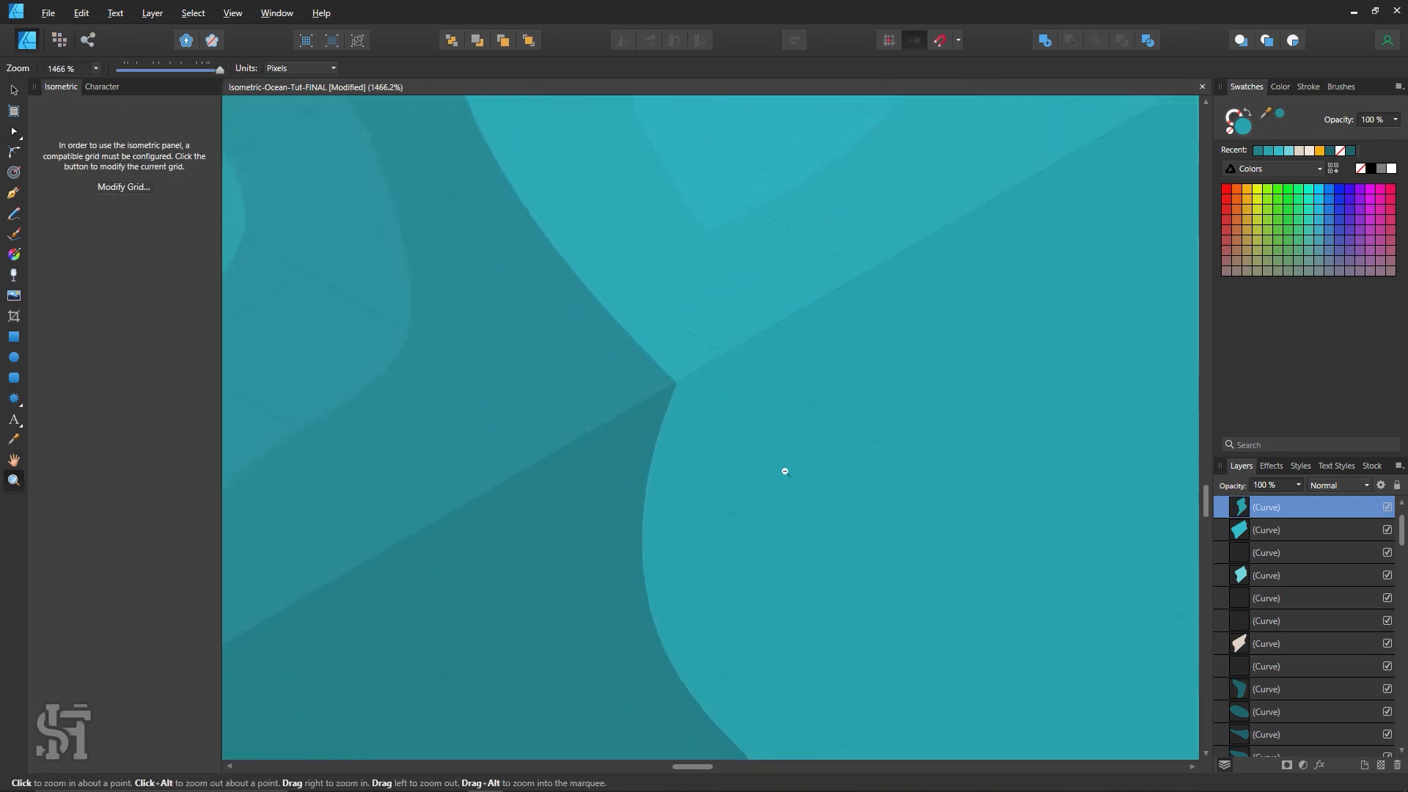
alt+click(789, 478)
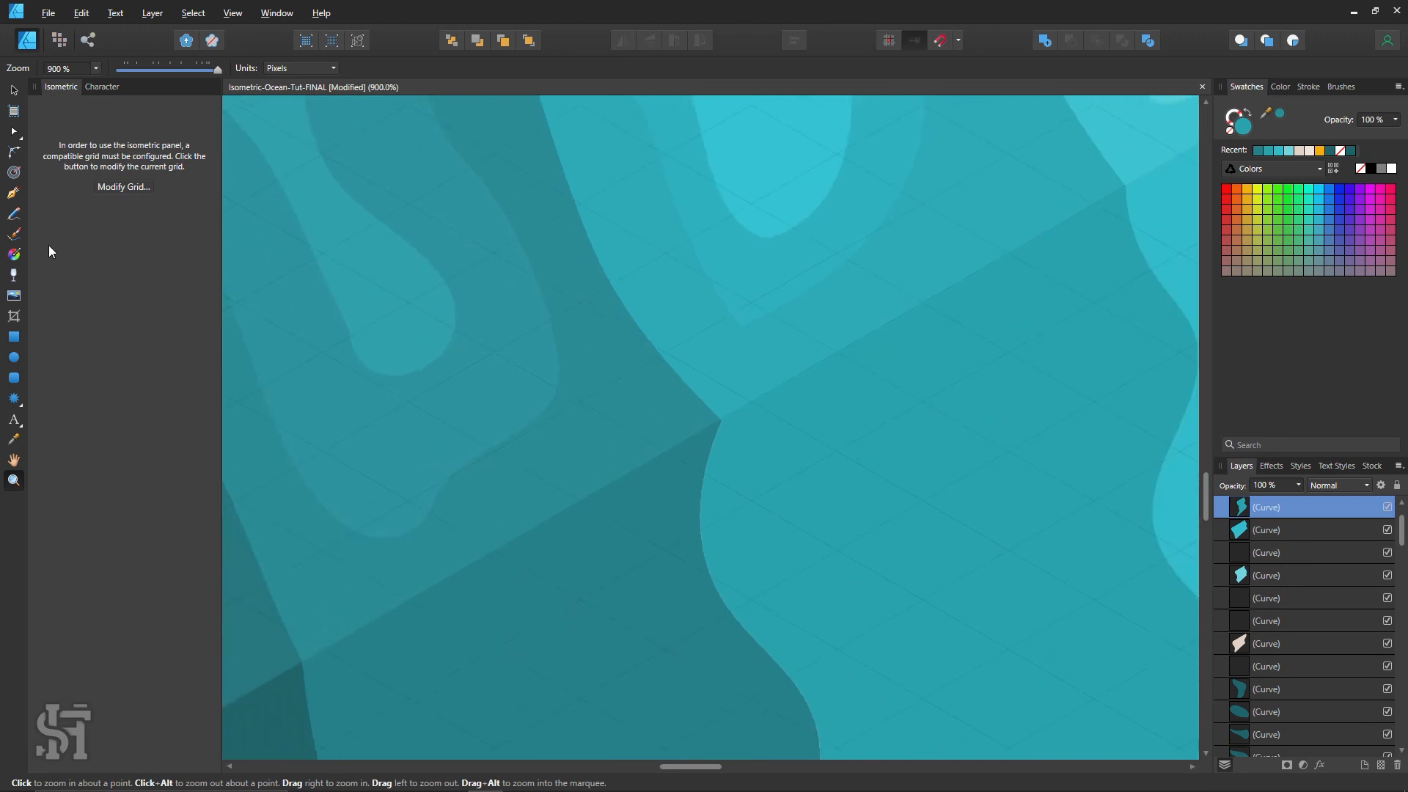
Turn pixel alignment and snapping back on, and select the fourth darkest teal side section.
click(14, 89)
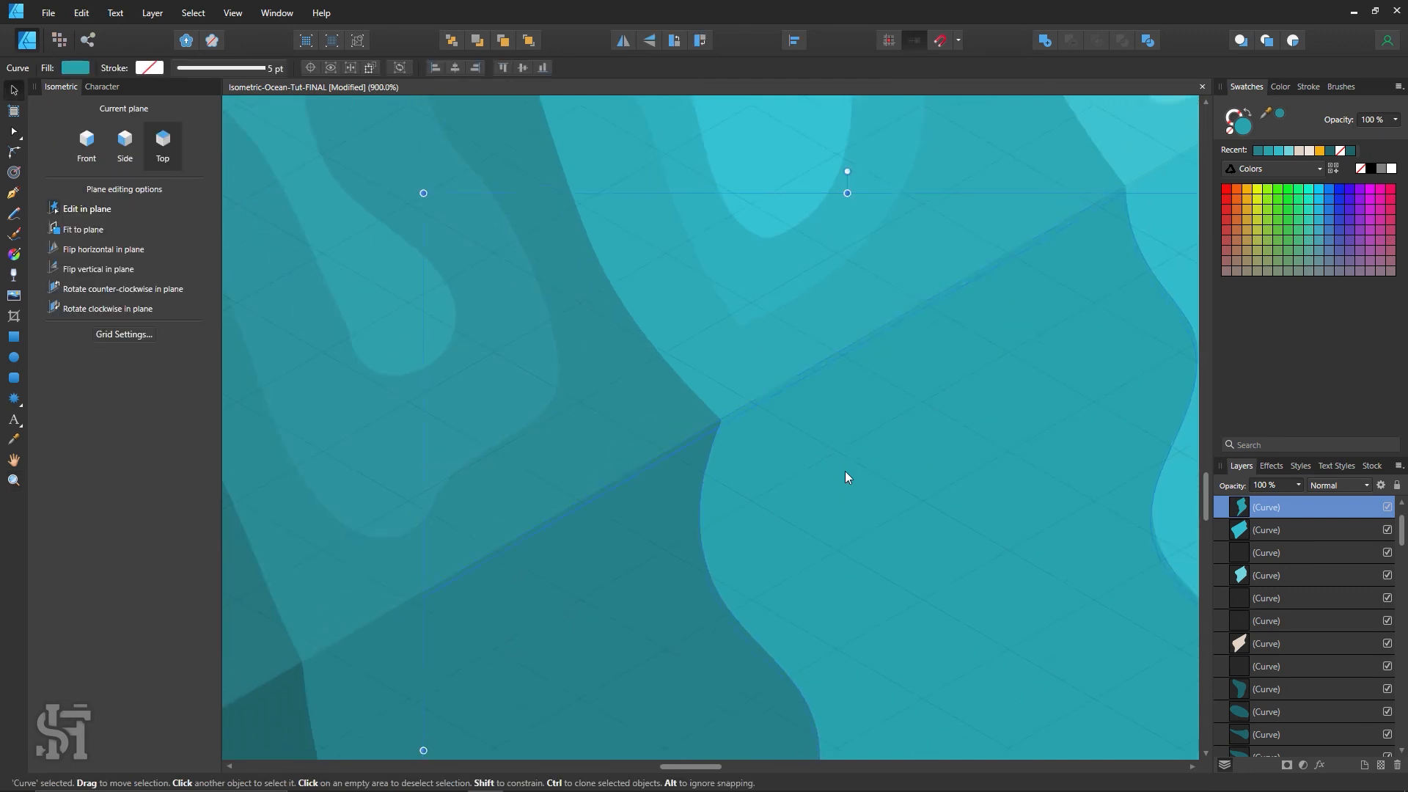
drag(845, 477, 846, 470)
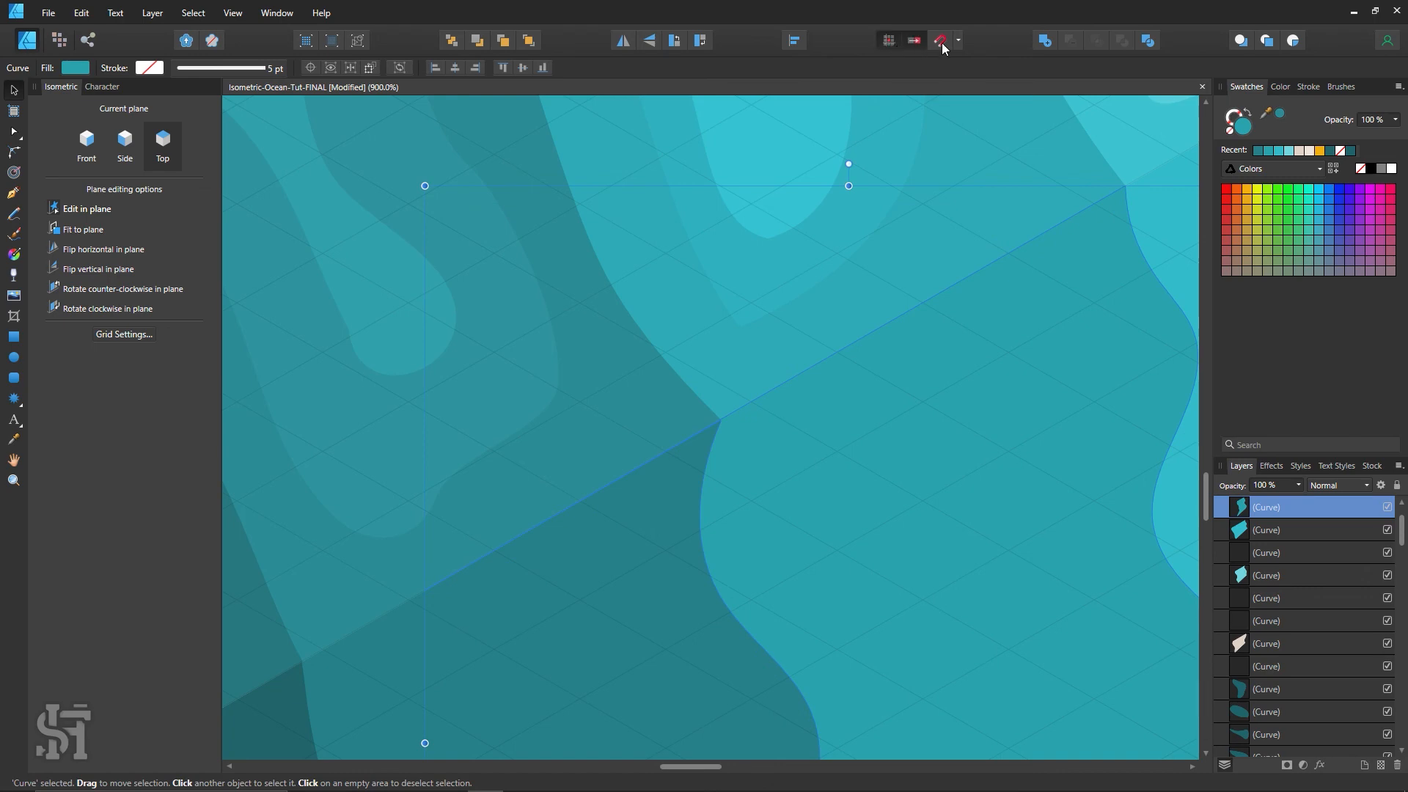
mouse_move(1041, 393)
mouse_down()
mouse_move(1047, 379)
mouse_move(1045, 392)
mouse_up()
click(984, 477)
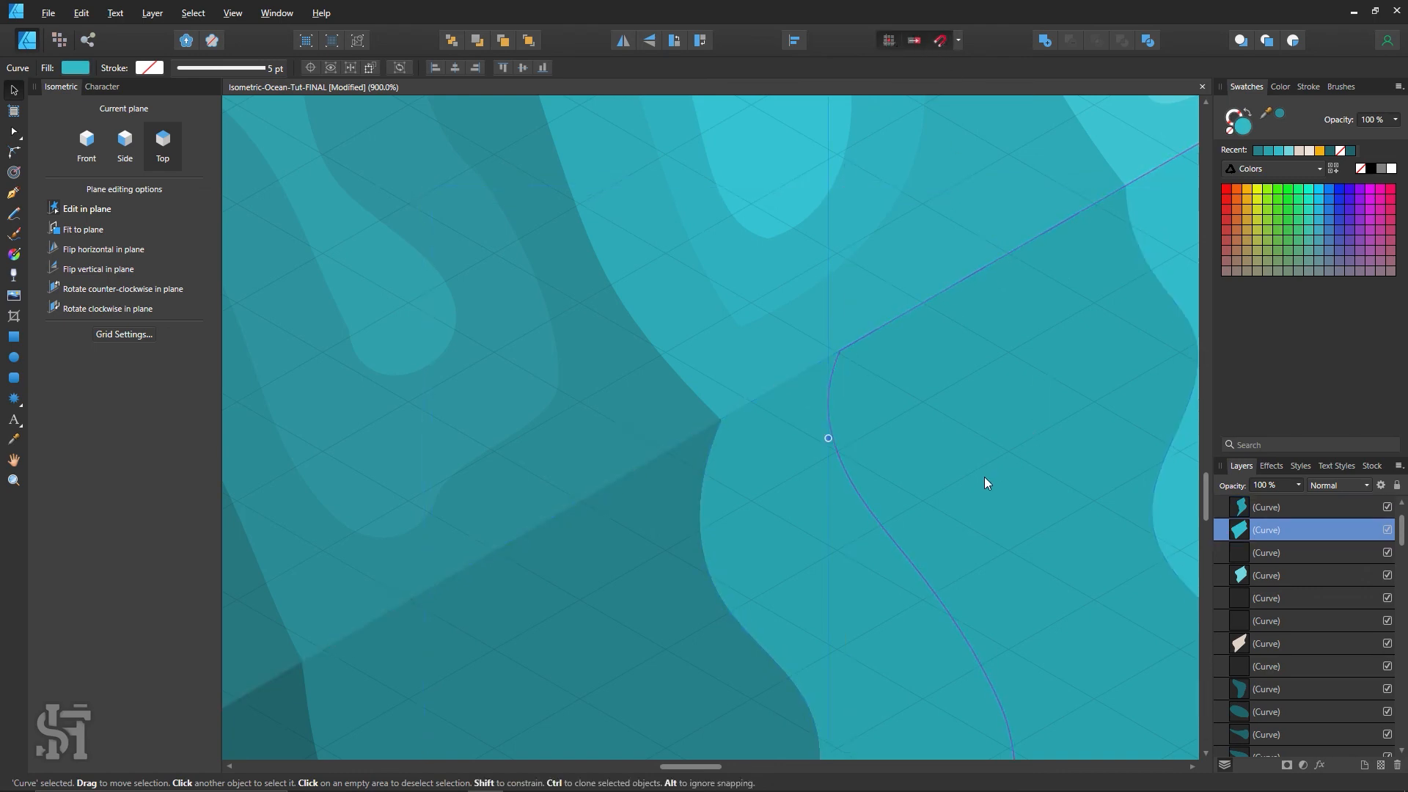
Review the whole ocean block for remaining gaps or uneven edges between its side sections.
key(z)
alt+click(984, 478)
alt+click(984, 478)
alt+click(984, 478)
alt+click(984, 478)
alt+click(985, 478)
alt+click(984, 478)
alt+click(985, 480)
alt+click(985, 480)
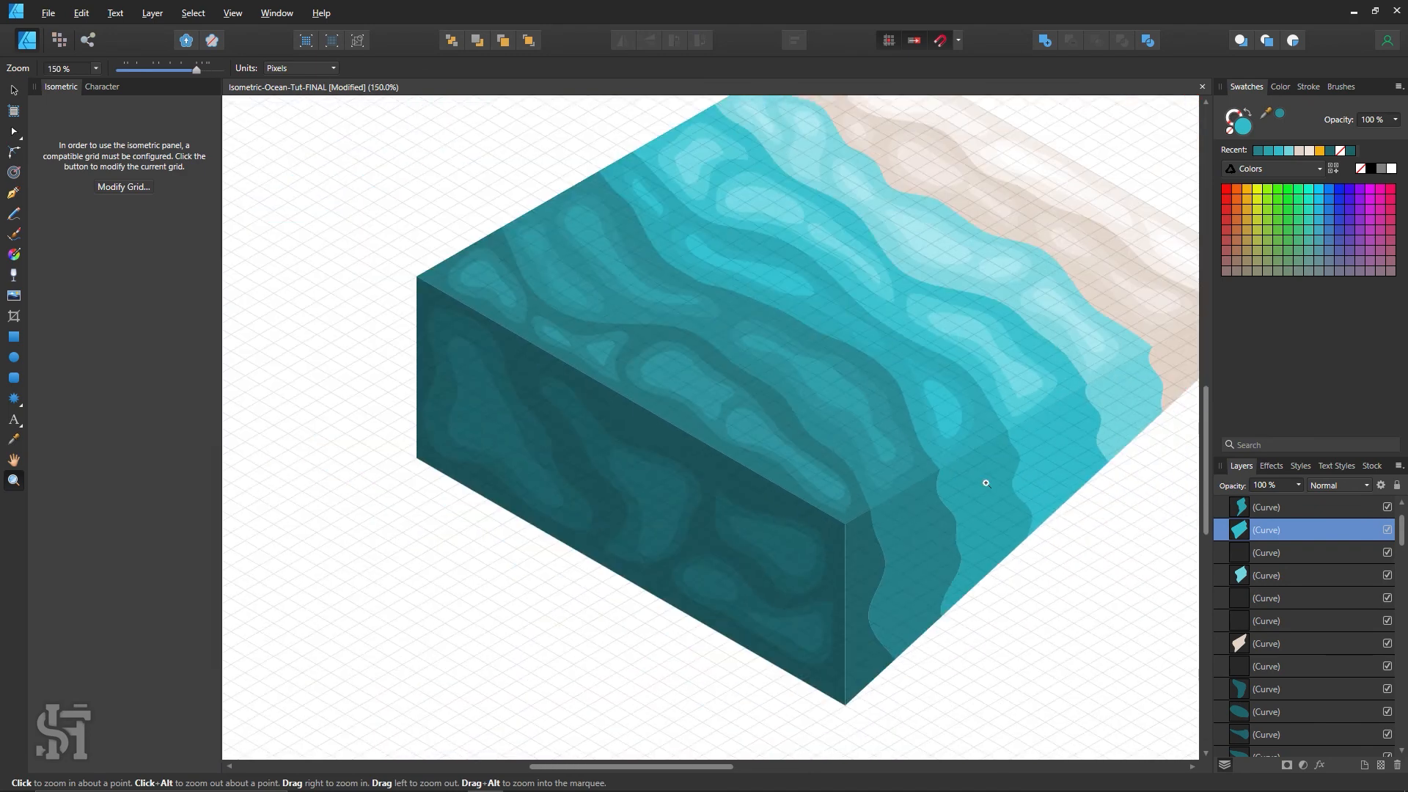
key(h)
drag(1004, 490, 808, 558)
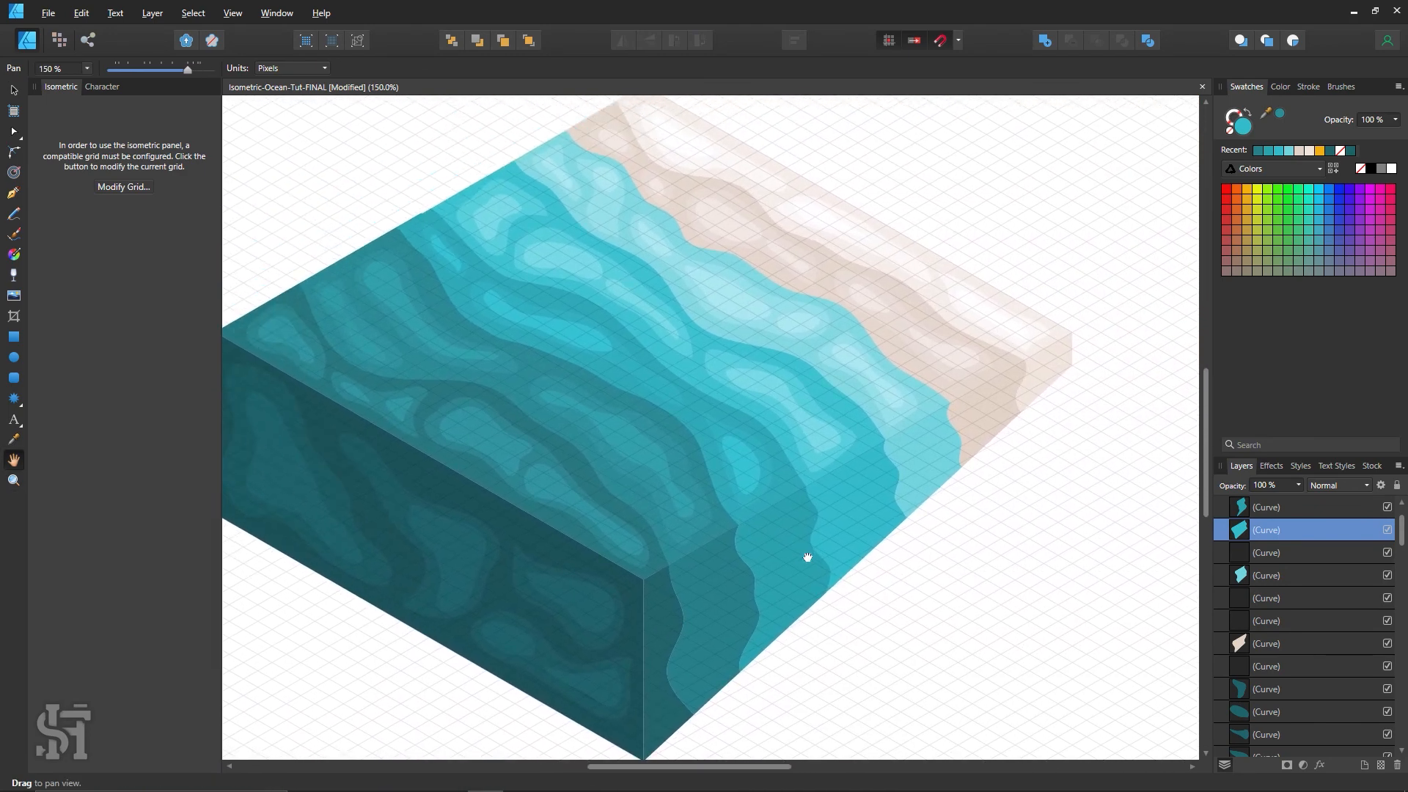
key(z)
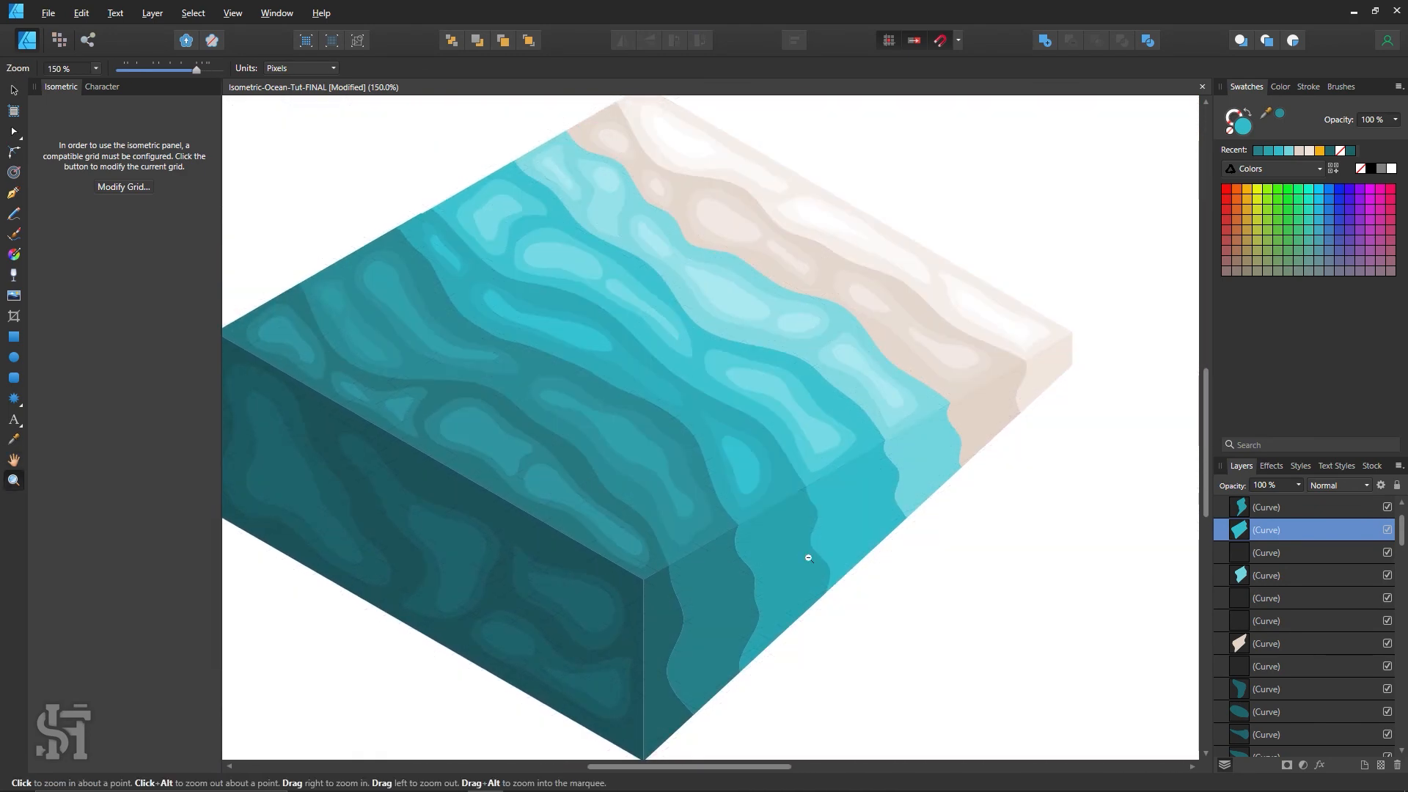
alt+click(807, 557)
alt+click(807, 558)
scroll(750, 451, down, 2)
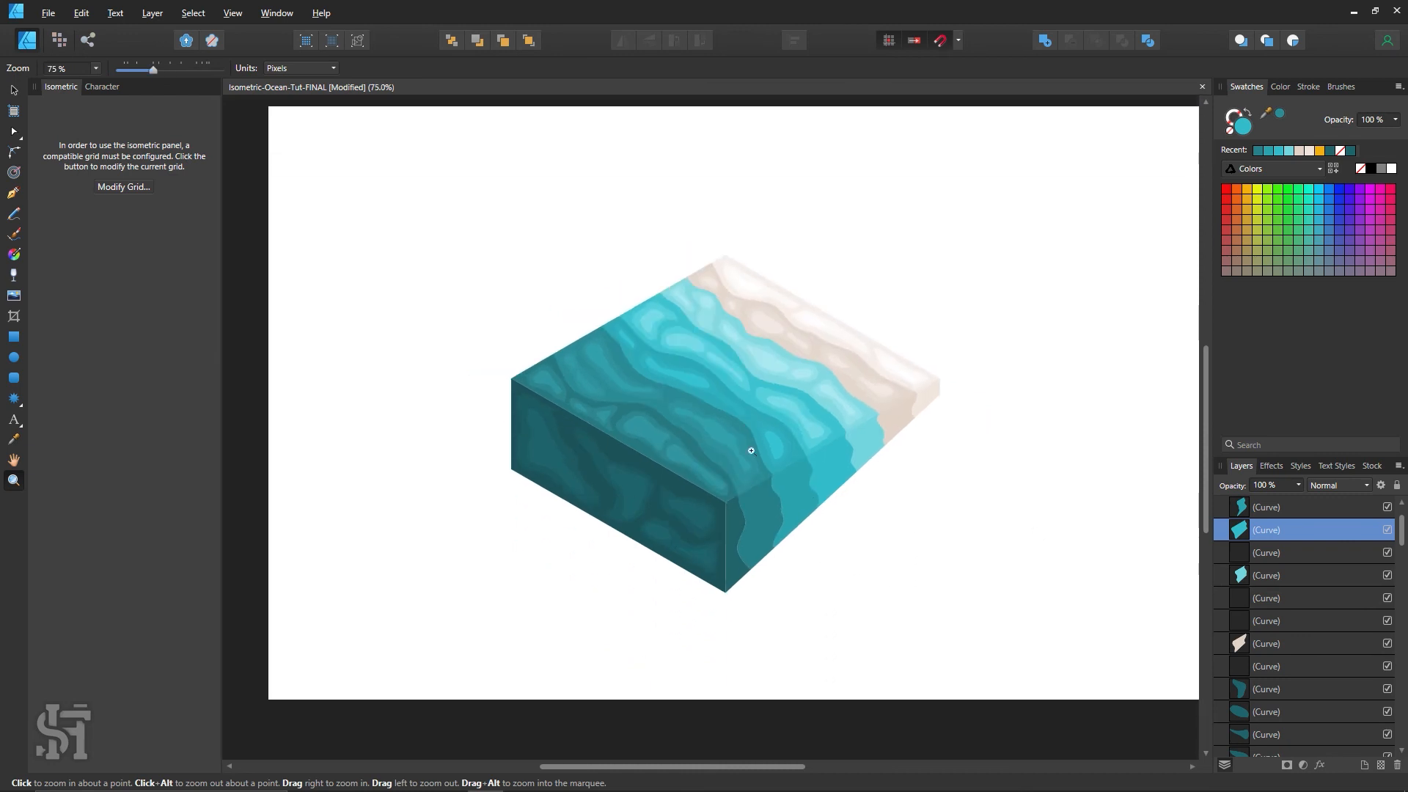
drag(789, 485, 847, 461)
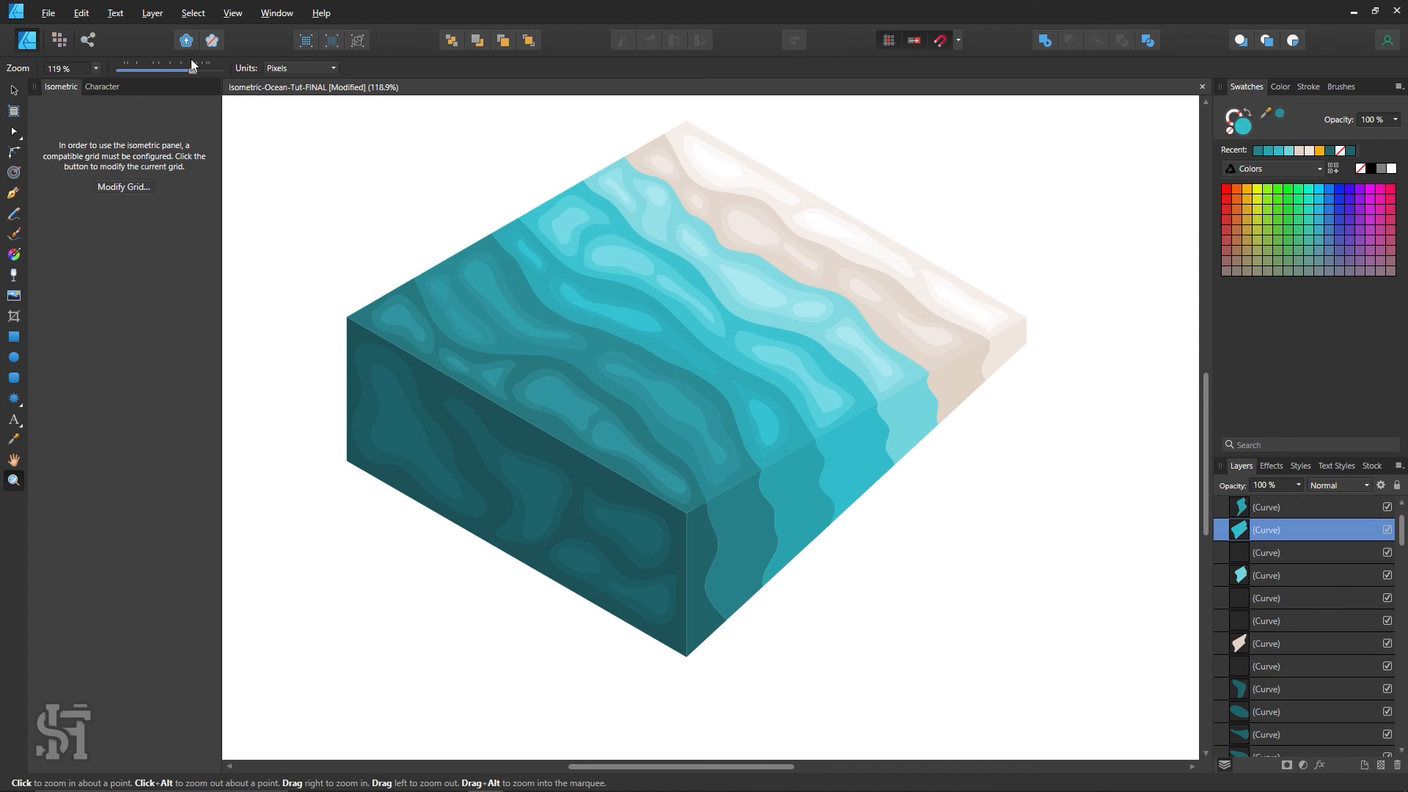
Examine the joins around the lightest teal side section and its overlapping nodes, and review the whole side face.
click(14, 130)
click(929, 558)
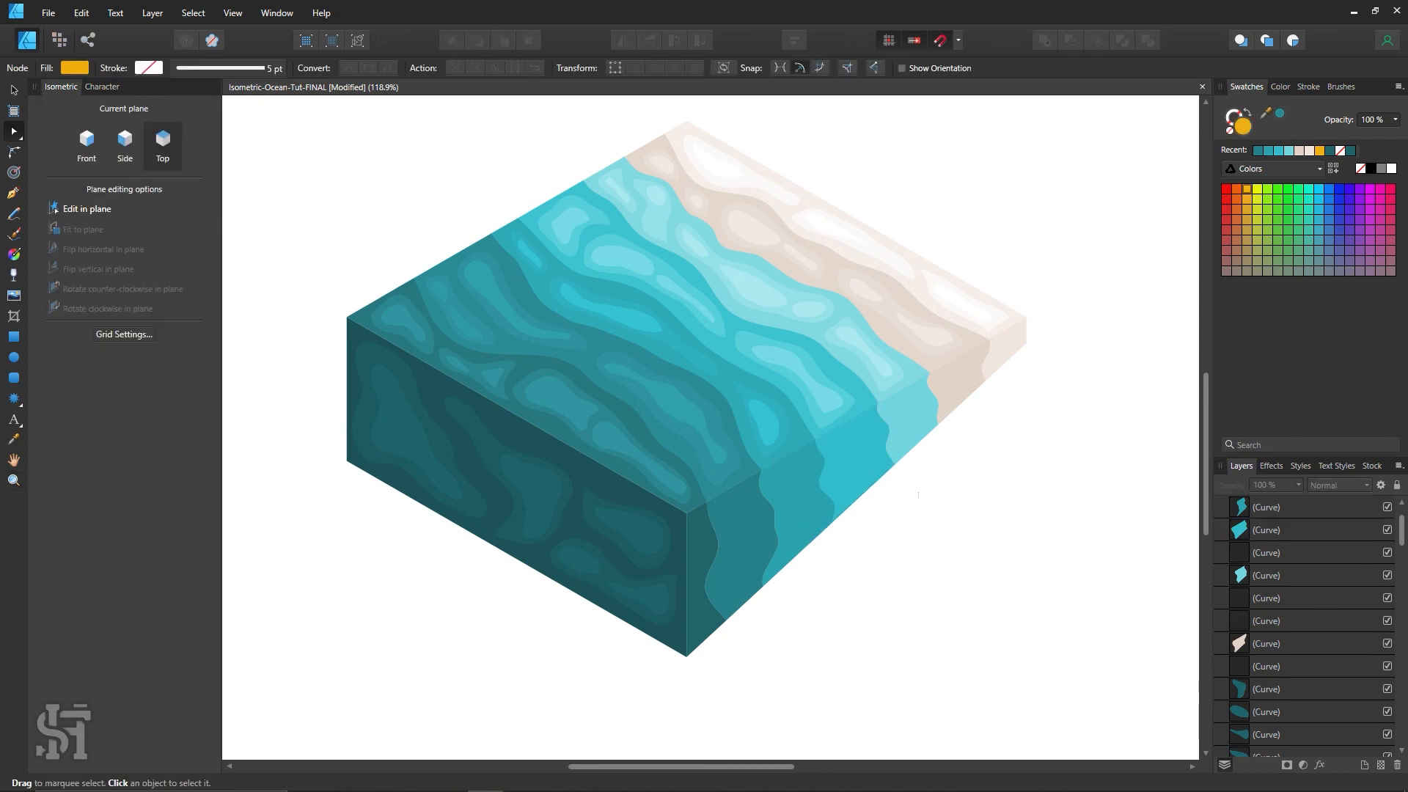
click(913, 446)
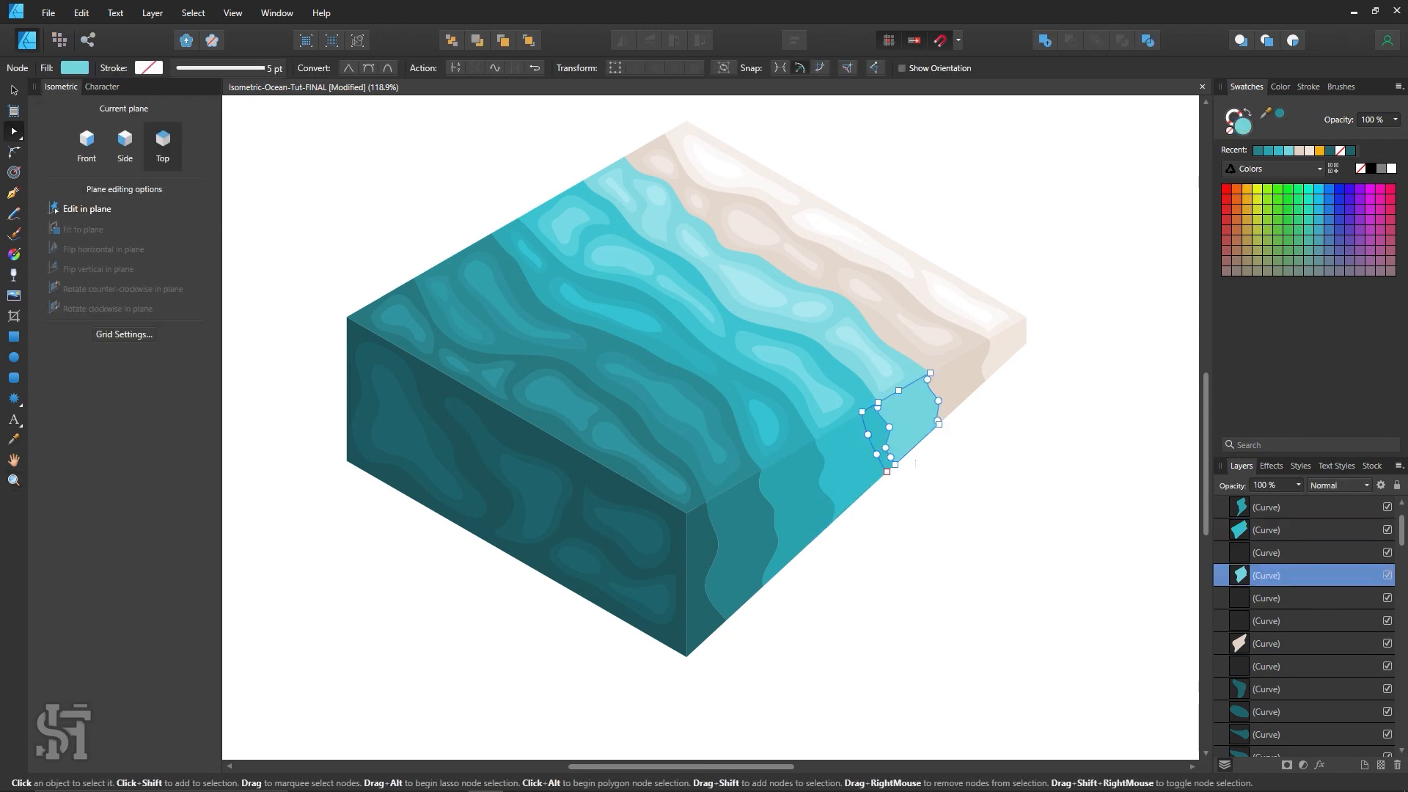
click(843, 469)
click(911, 455)
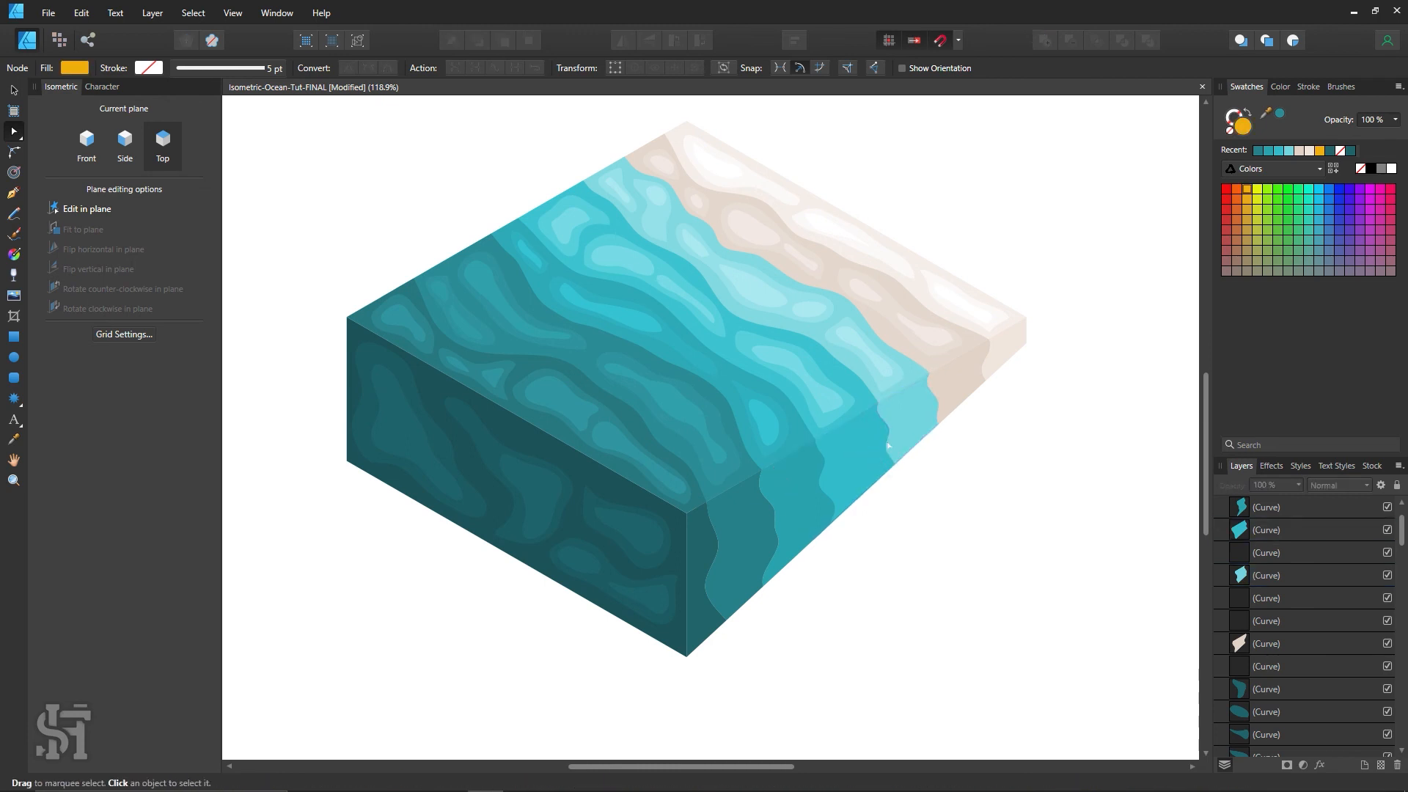
click(854, 469)
key(z)
drag(944, 466, 986, 469)
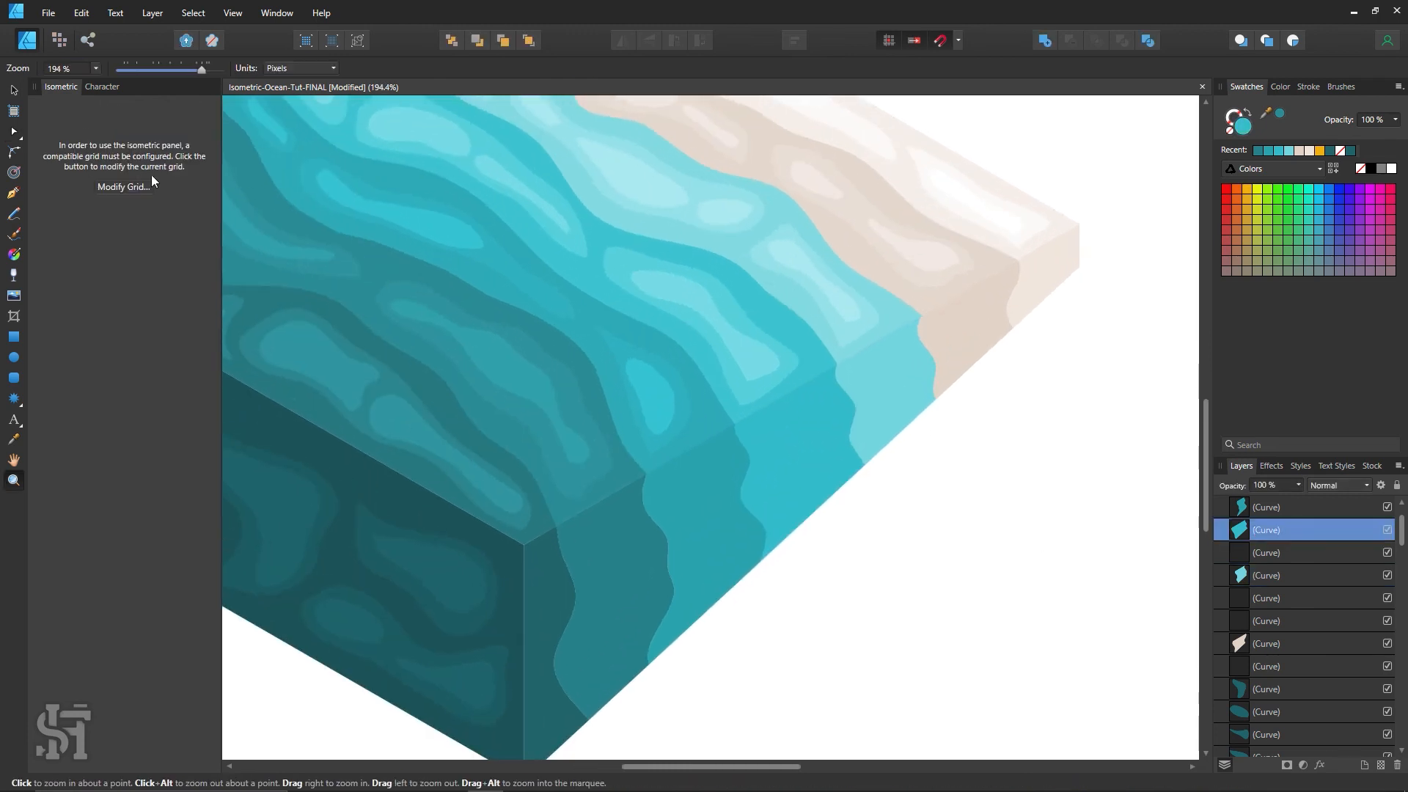
click(11, 133)
click(891, 424)
drag(902, 496, 847, 435)
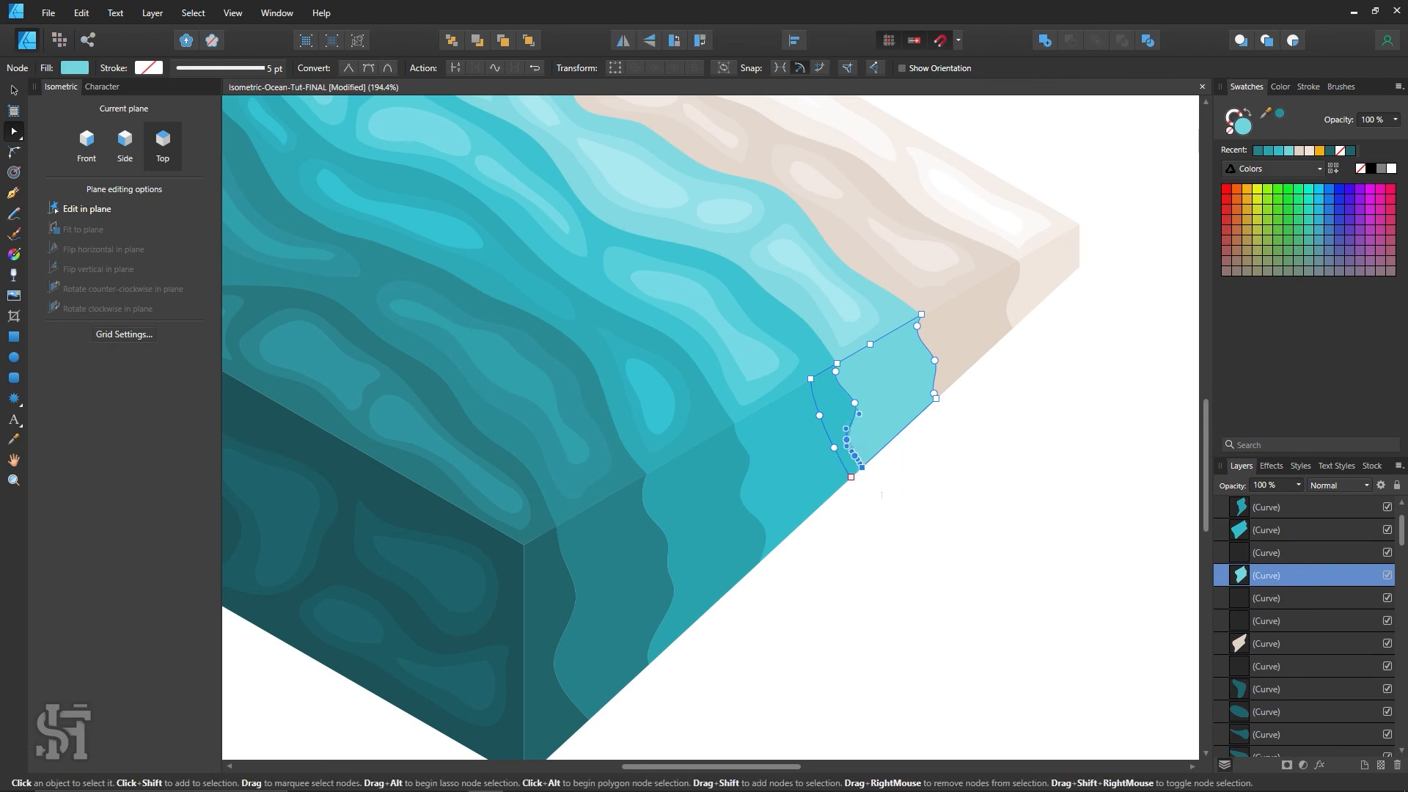
click(913, 542)
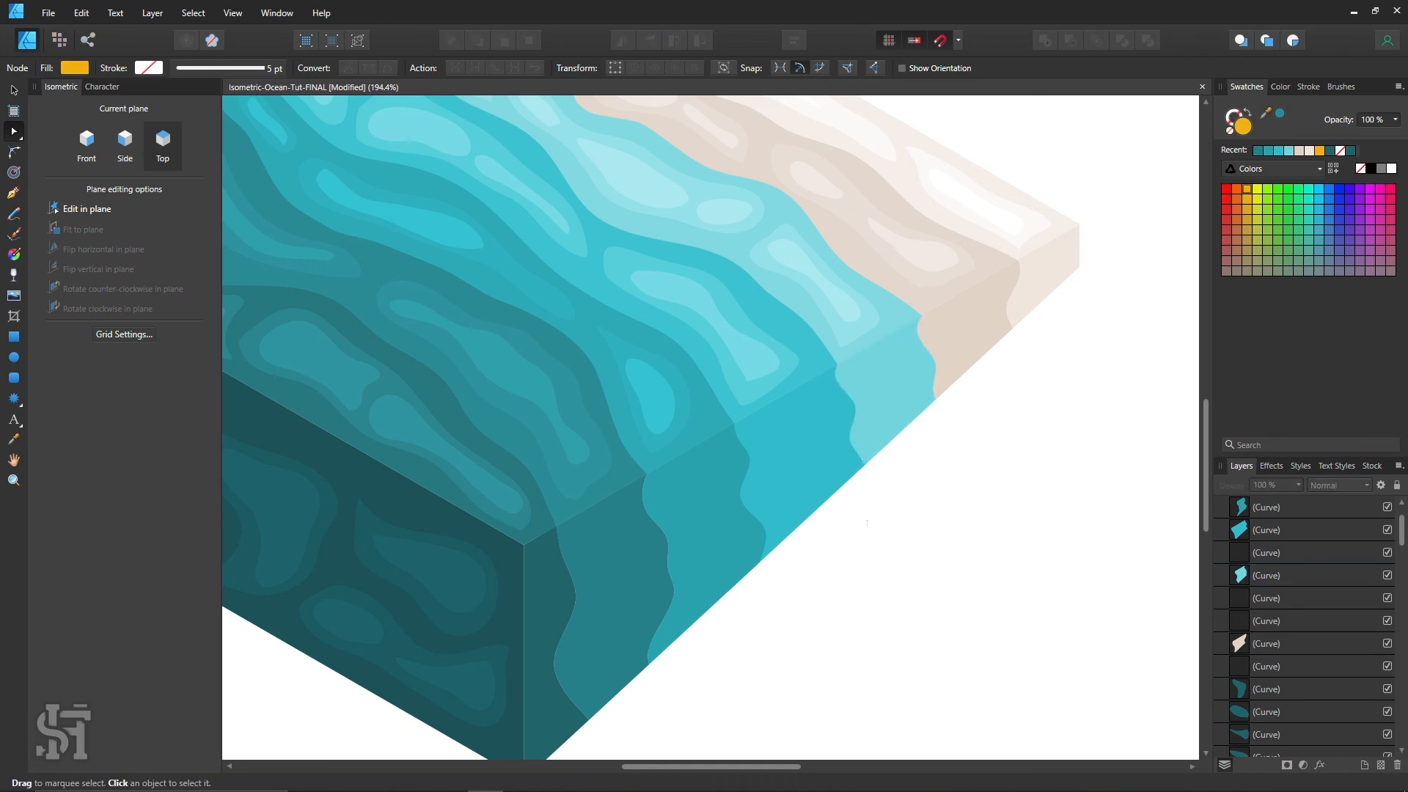
key(z)
alt+click(813, 484)
alt+click(814, 485)
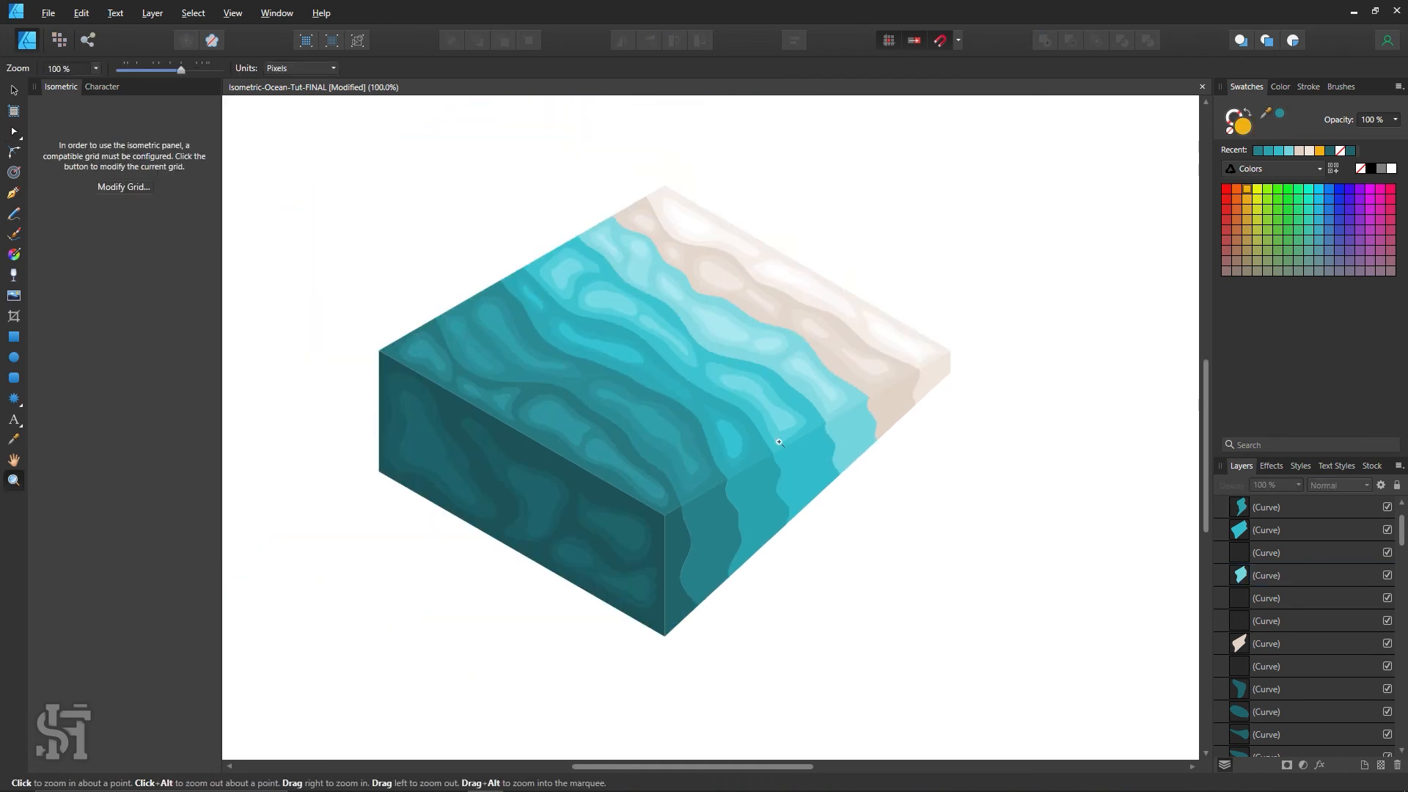
scroll(826, 495, down, 1)
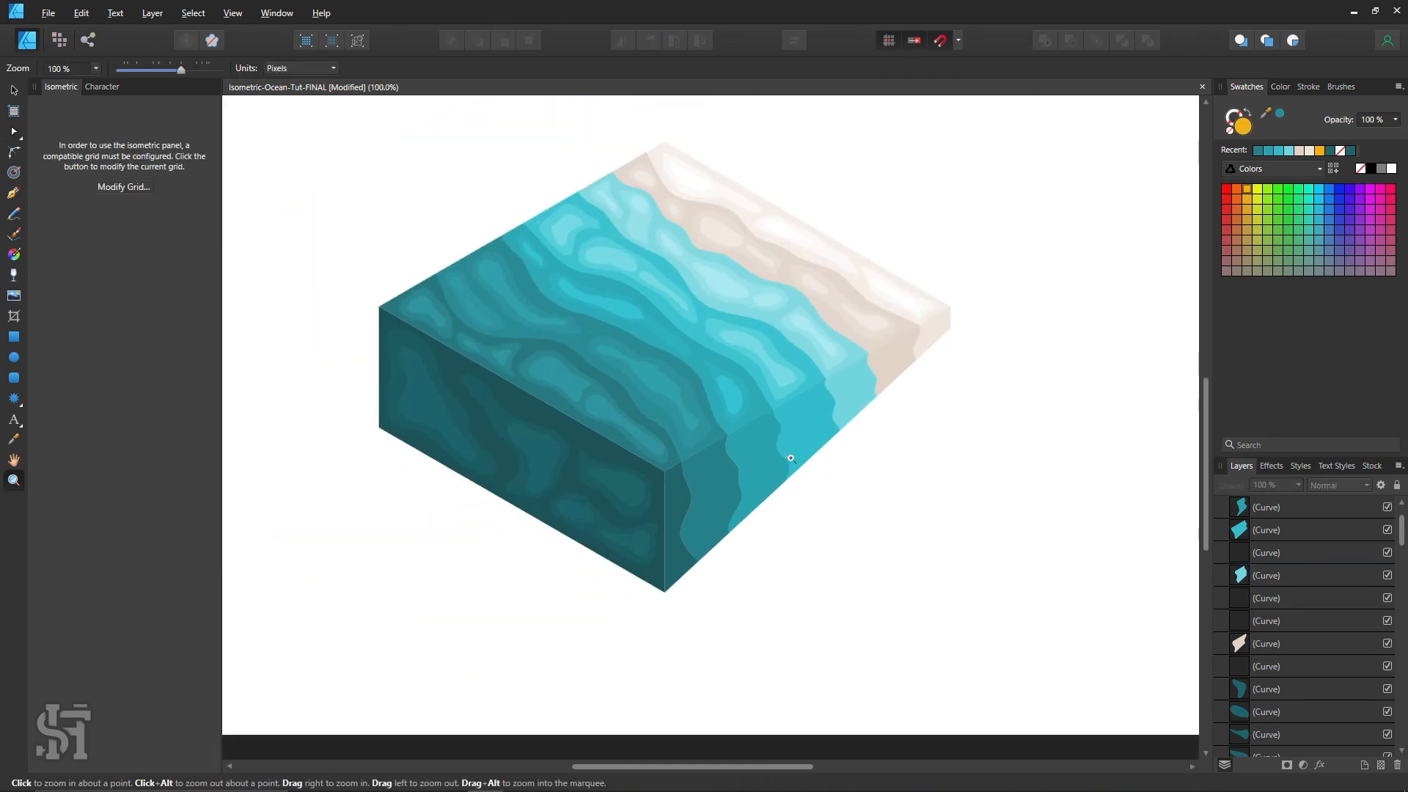
Draw a freehand closed outline inside the darker sand side section with an orange 5 pt stroke and no fill.
drag(777, 467, 811, 478)
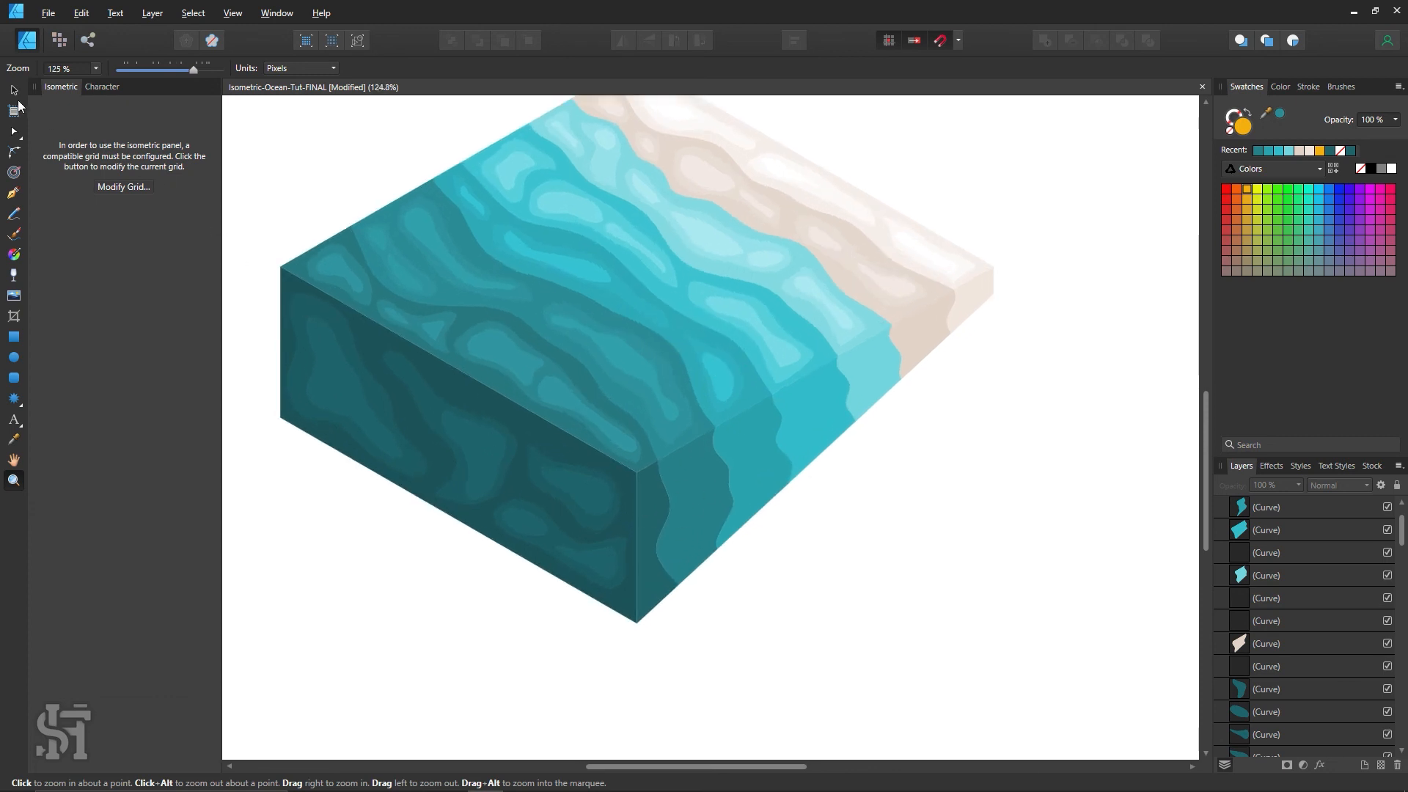
click(761, 493)
click(761, 493)
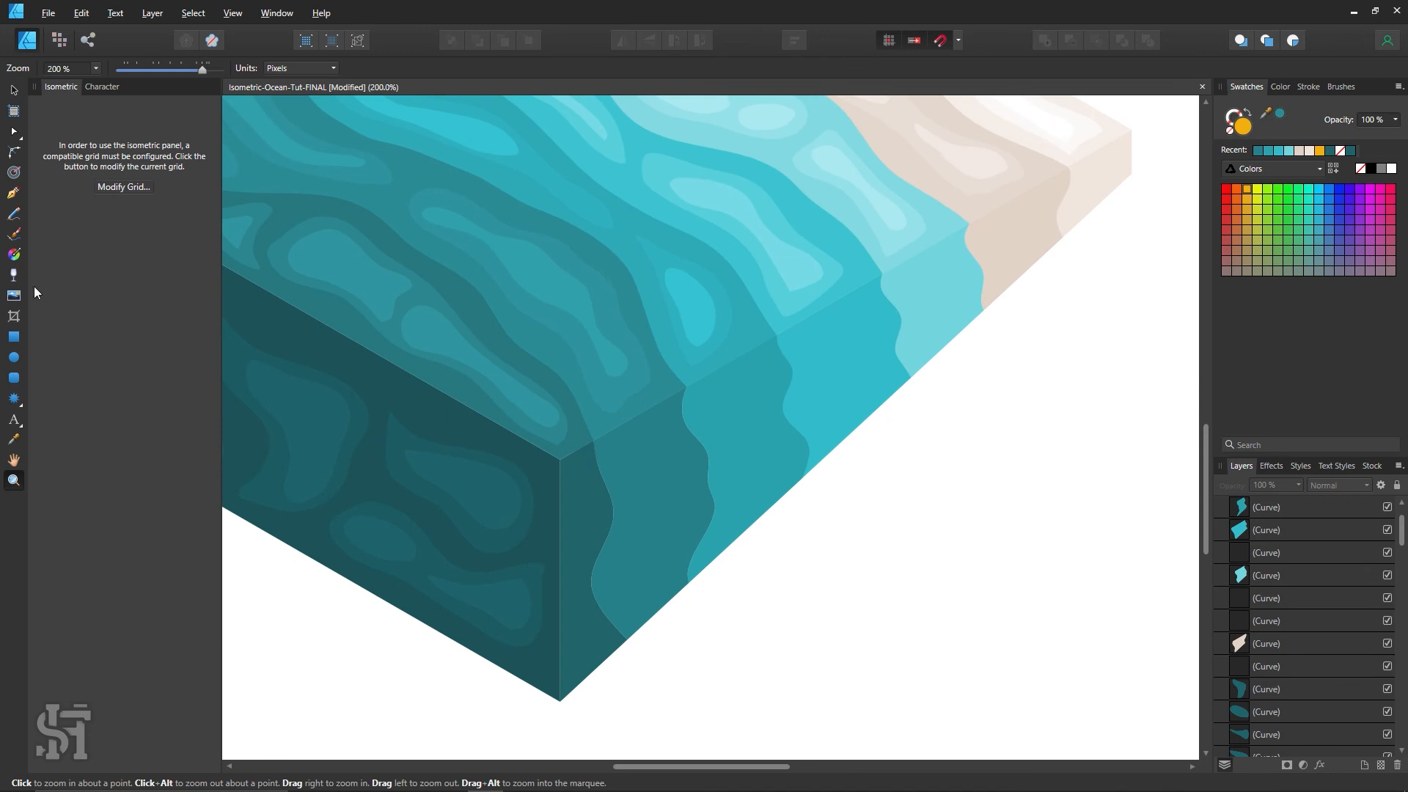
click(14, 215)
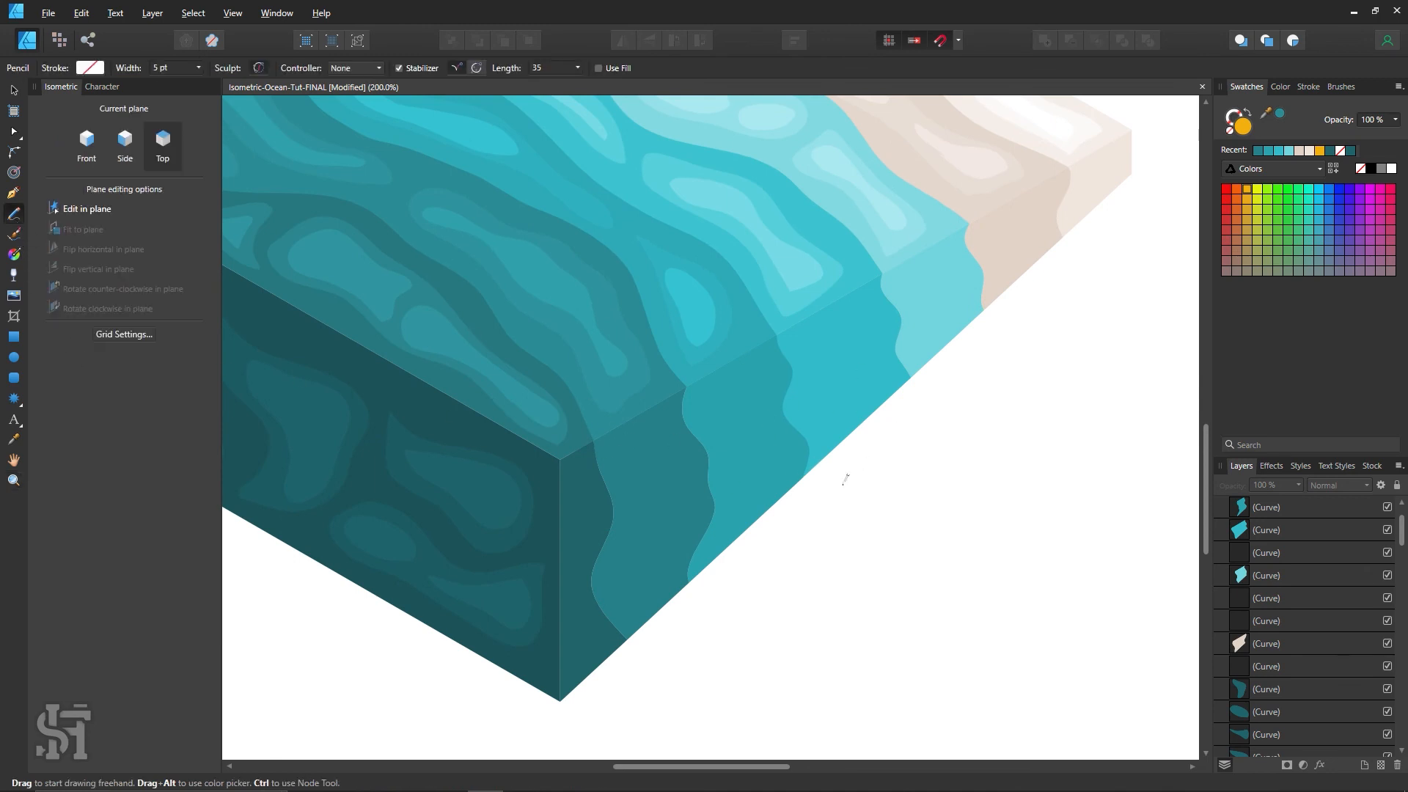
scroll(871, 485, up, 2)
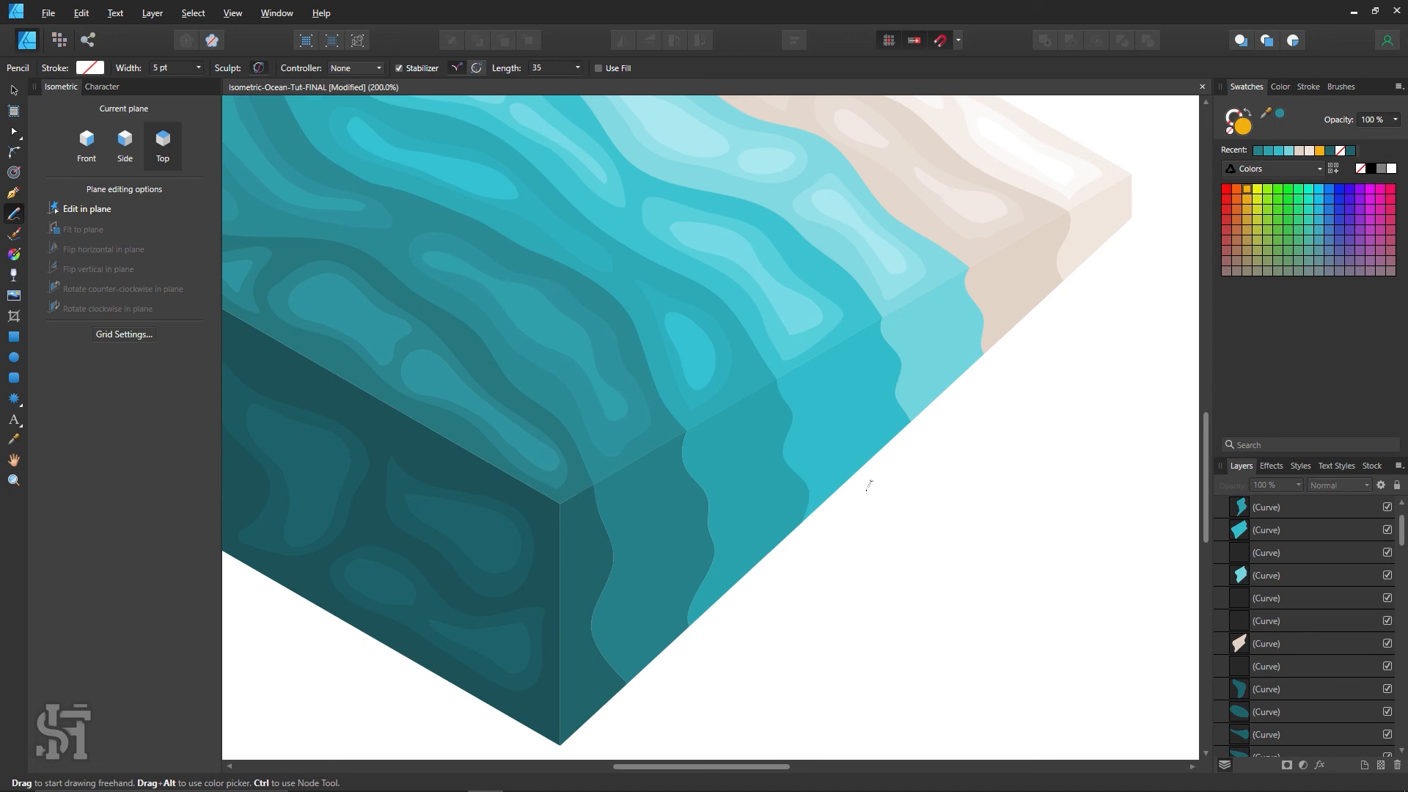
scroll(638, 471, down, 3)
key(shift+x)
scroll(779, 321, up, 3)
mouse_move(1047, 284)
mouse_down()
mouse_move(1039, 253)
mouse_move(982, 278)
mouse_move(1050, 283)
mouse_up()
Draw rounded freehand outlines inside the lightest teal side section and the outermost sand side section.
drag(965, 356, 947, 305)
drag(924, 399, 979, 344)
scroll(1027, 323, up, 1)
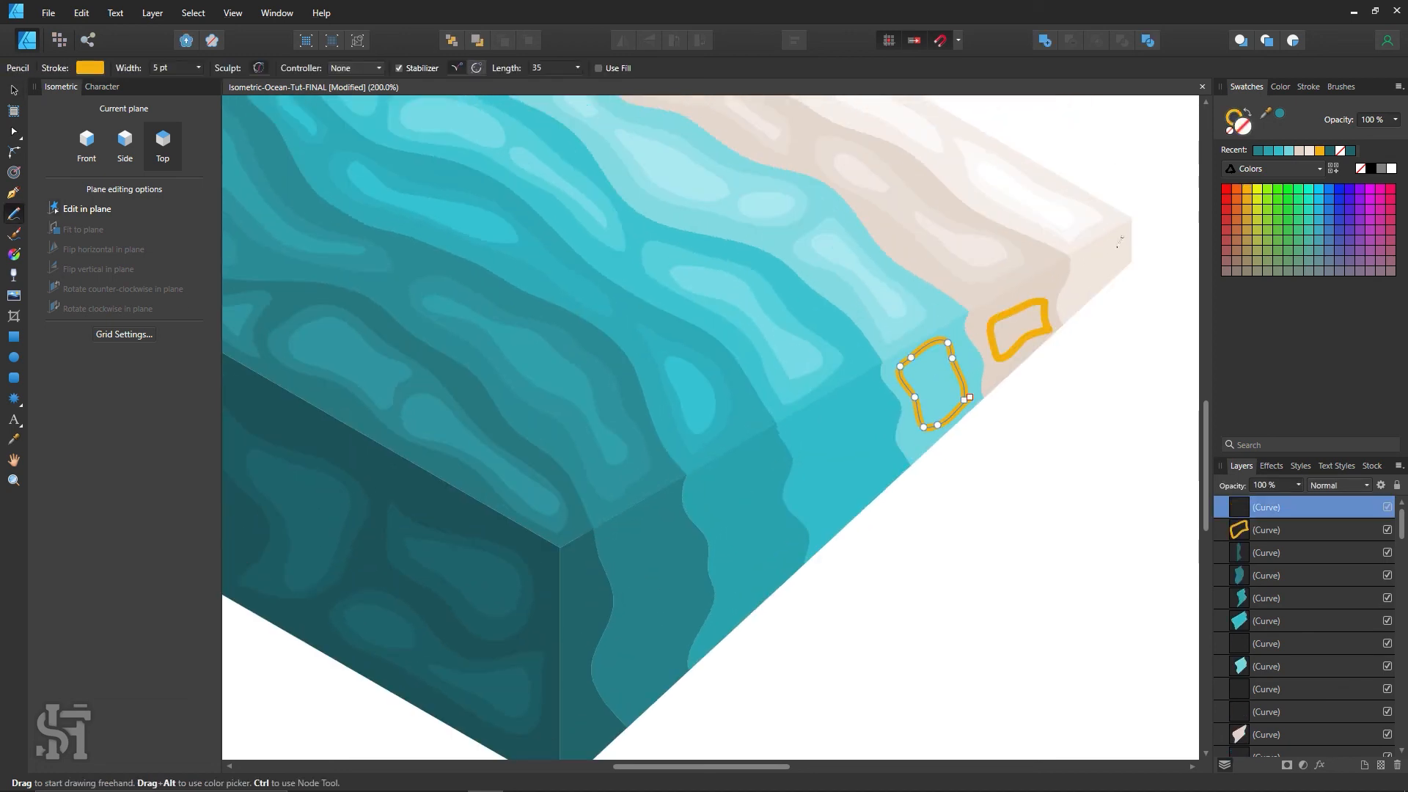
mouse_move(1124, 258)
mouse_down()
mouse_move(1069, 311)
mouse_move(1135, 252)
mouse_up()
scroll(1027, 308, down, 2)
Draw a large freehand blob outline inside the bright cyan side section, tidy its closing ends and deselect it.
mouse_move(890, 379)
mouse_down()
mouse_move(807, 342)
mouse_move(890, 379)
mouse_up()
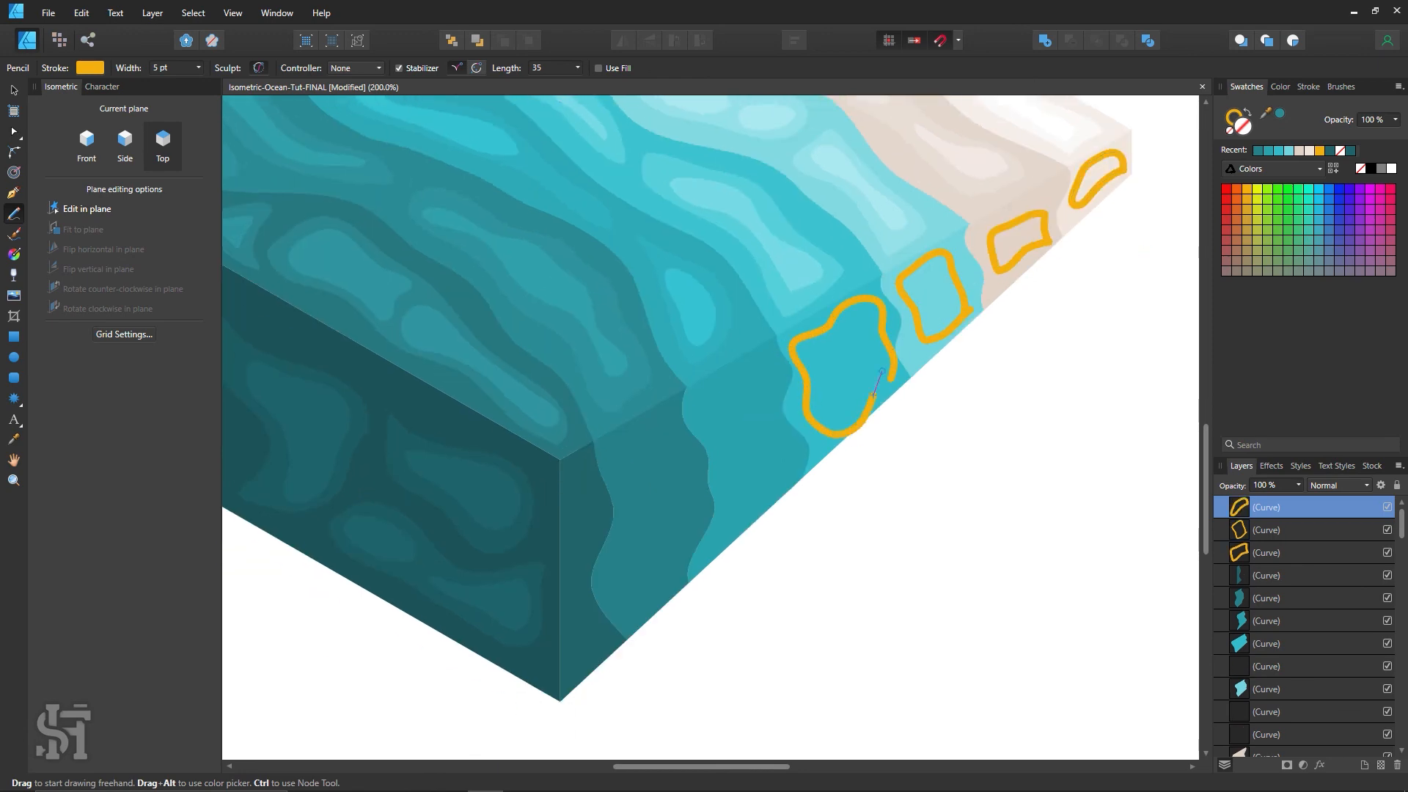
key(a)
key(ctrl+d)
key(n)
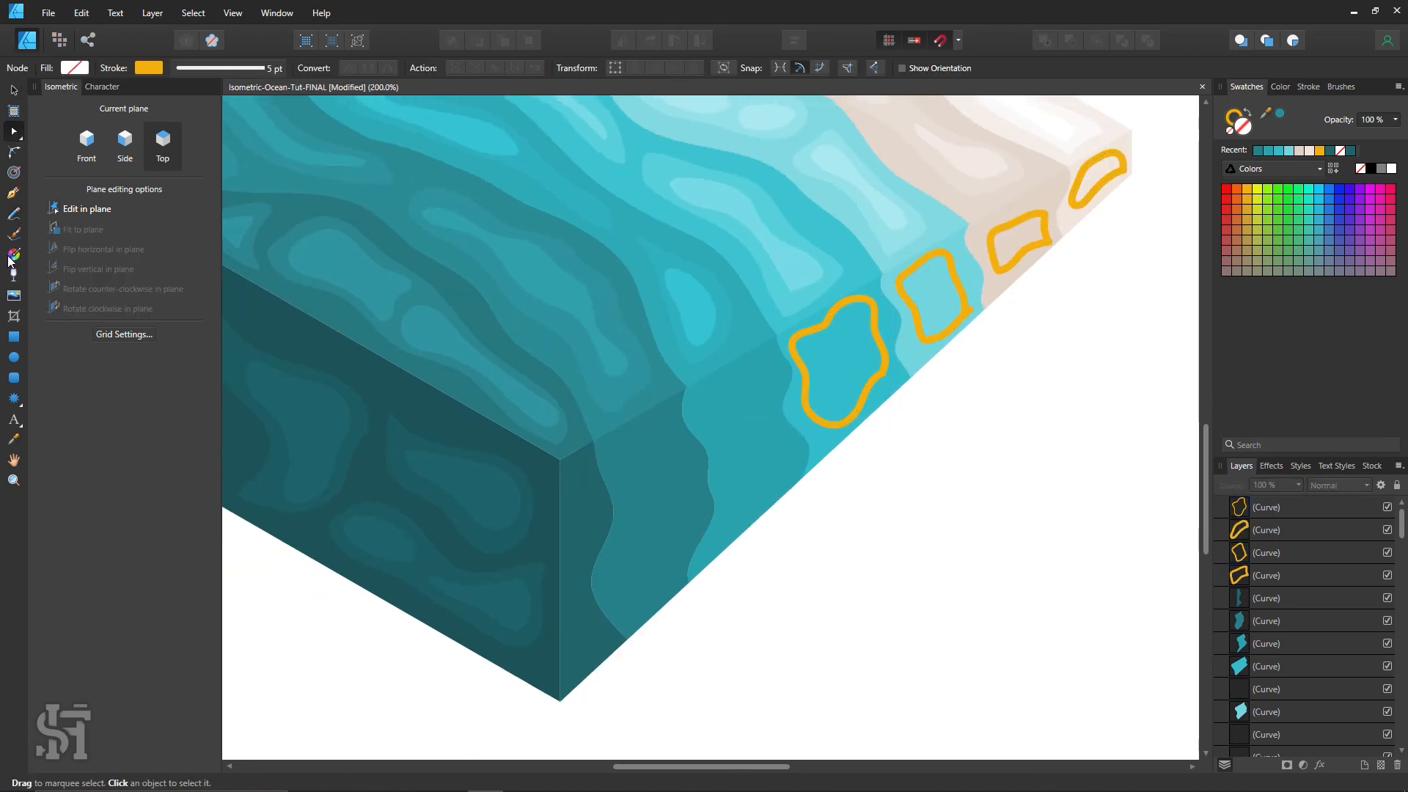
Draw a wavy blob outline inside the third darkest teal side section, remove its excess node and smooth its upper curve.
scroll(737, 442, down, 2)
mouse_move(779, 367)
mouse_down()
mouse_move(709, 321)
mouse_move(734, 449)
mouse_up()
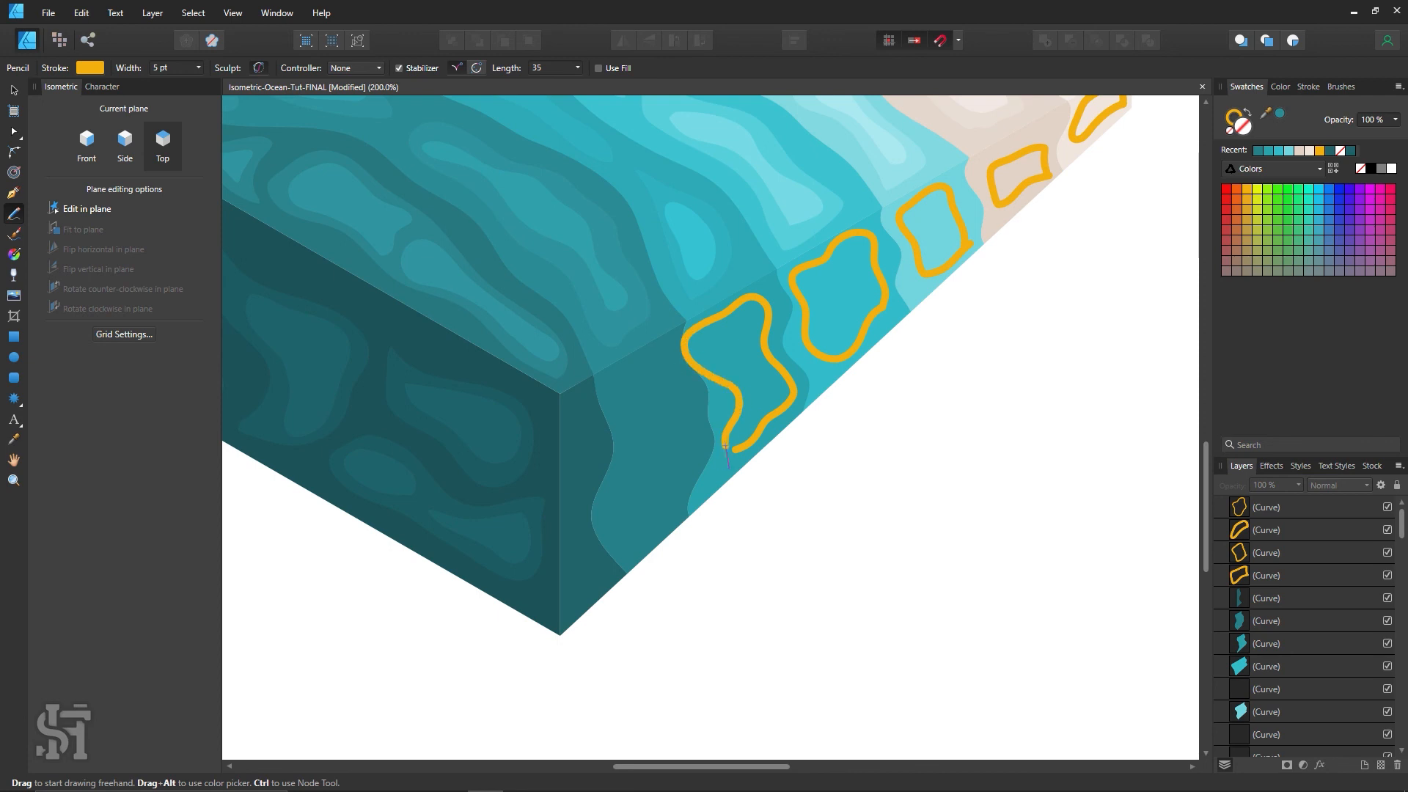
key(a)
key(Delete)
key(ctrl+d)
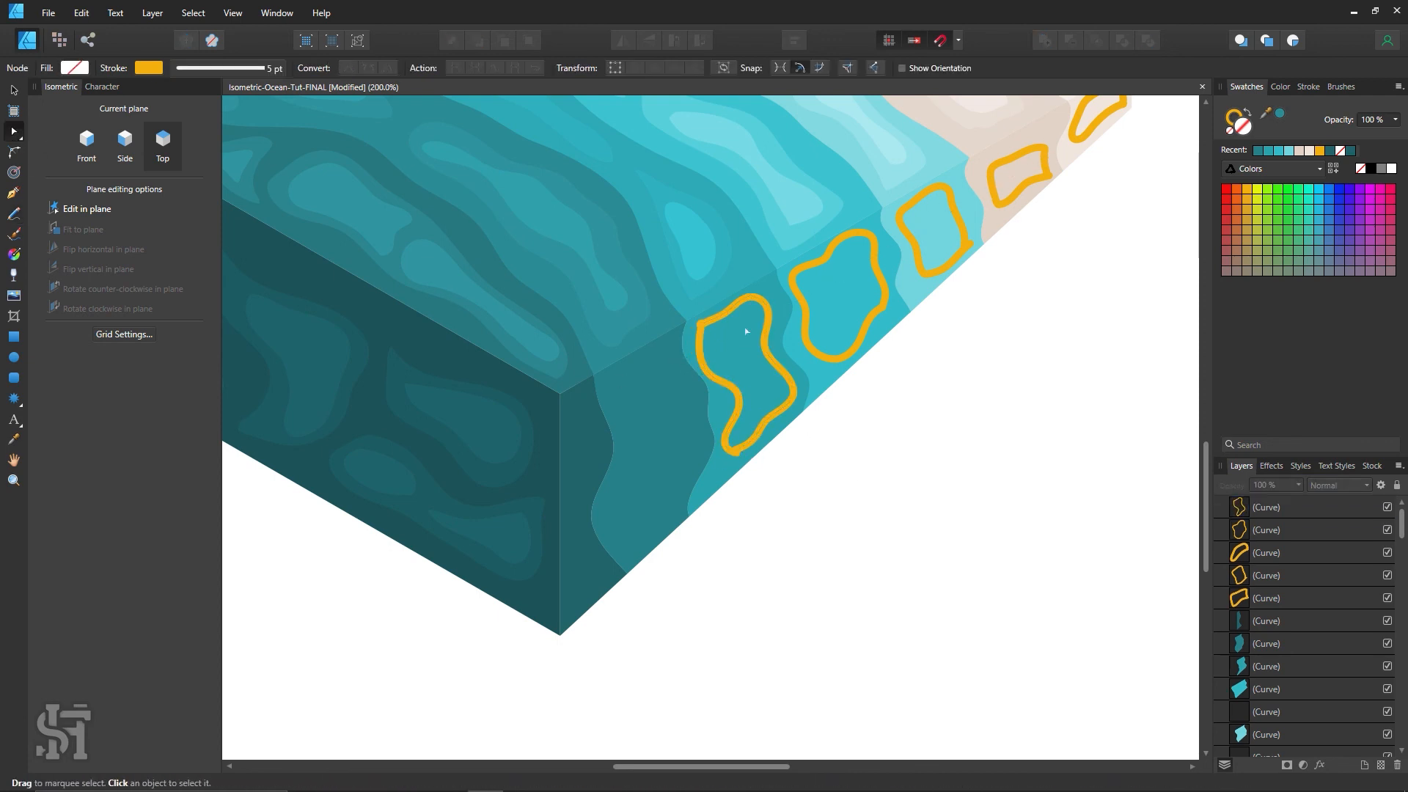
click(708, 321)
drag(702, 324, 704, 337)
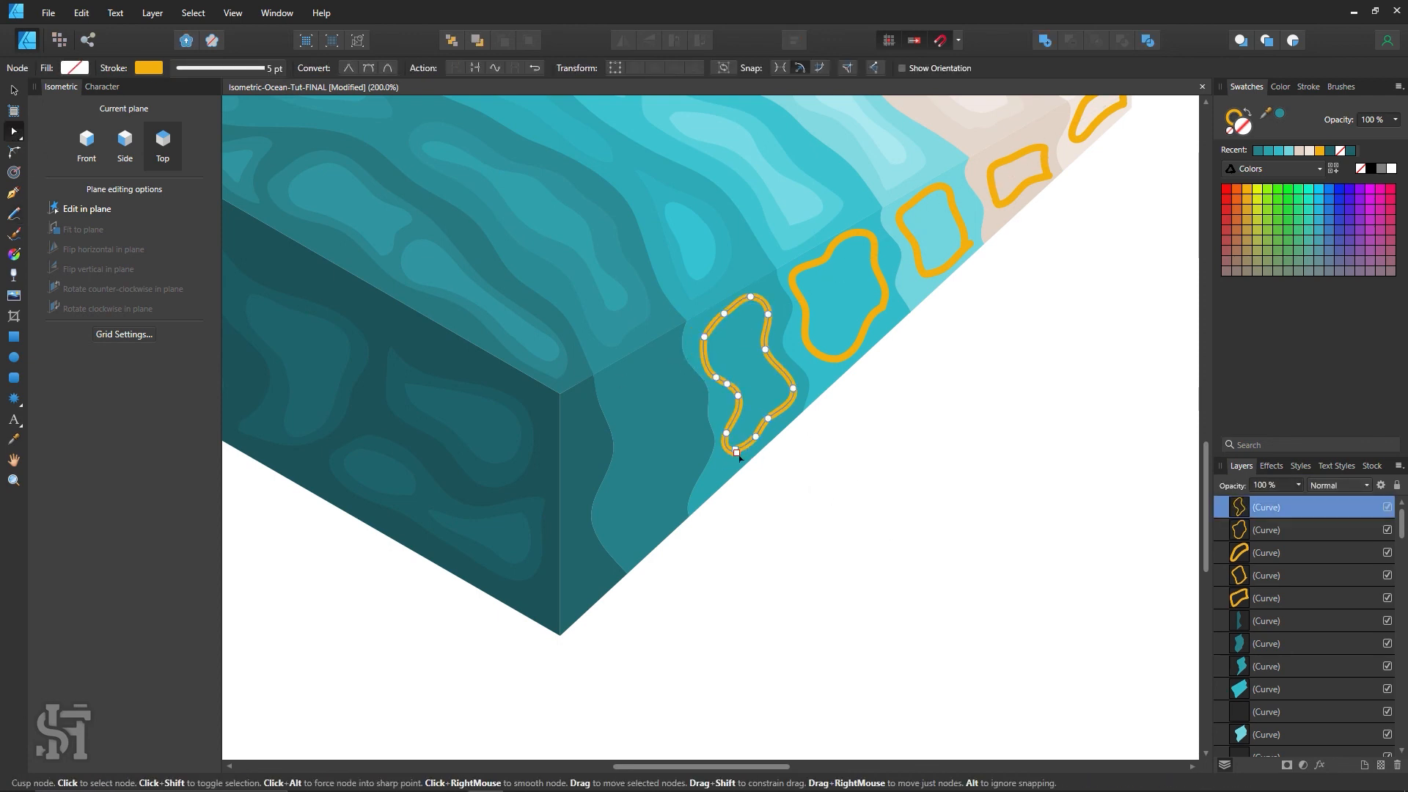
key(ctrl+d)
Draw two narrow blob outlines, one above the other, inside the darkest teal side section beside the block's front corner.
key(n)
scroll(573, 330, down, 2)
drag(600, 402, 569, 342)
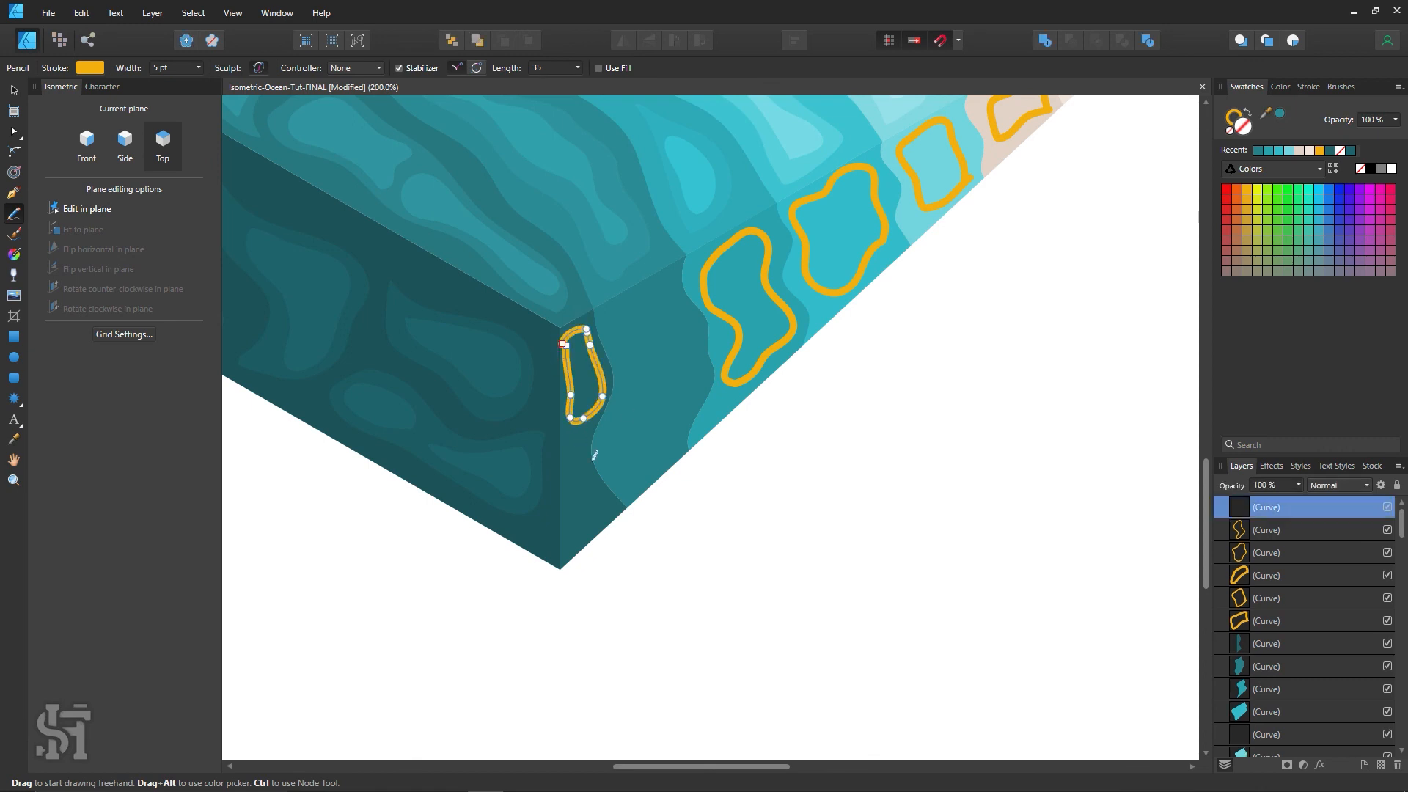
key(a)
key(ctrl+d)
click(13, 213)
scroll(583, 403, down, 2)
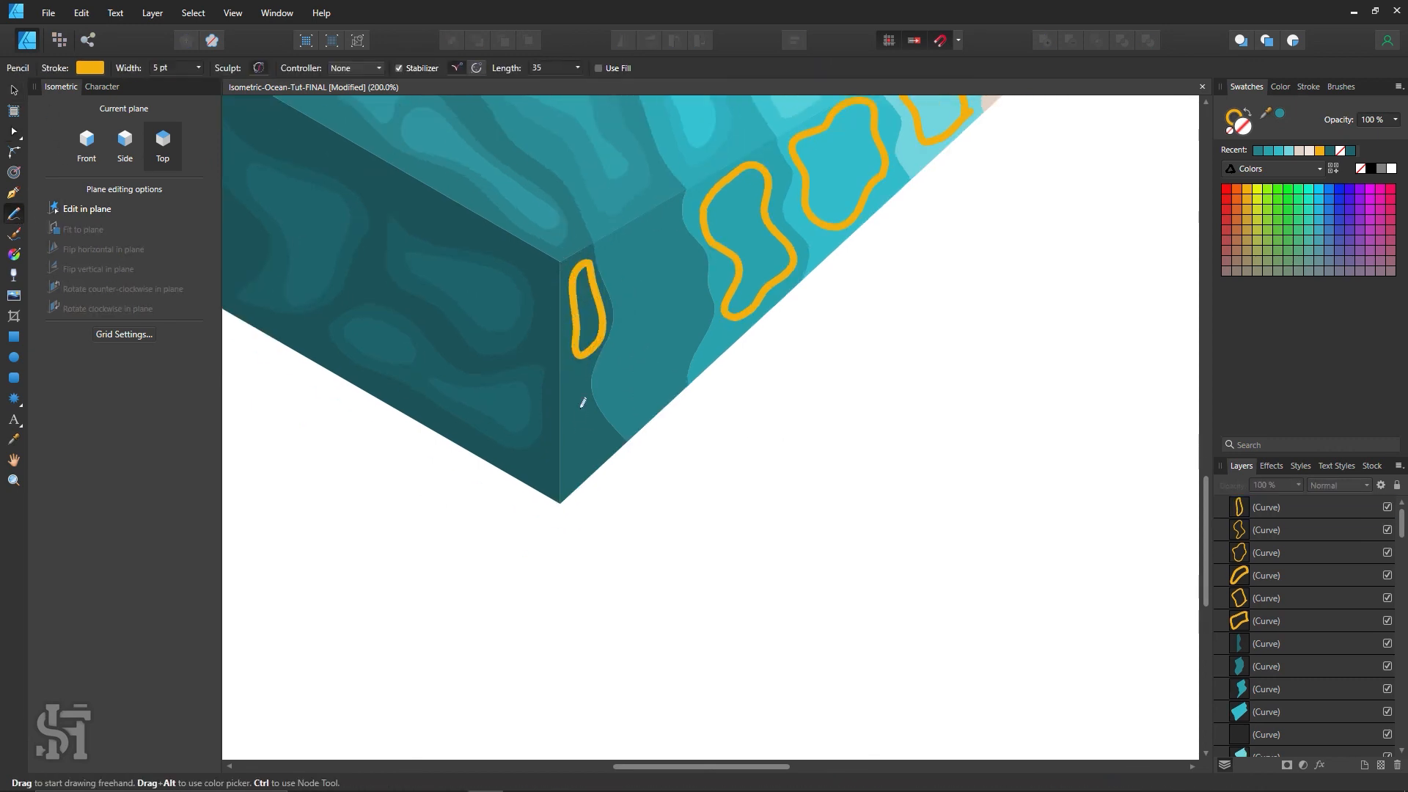
scroll(574, 433, up, 2)
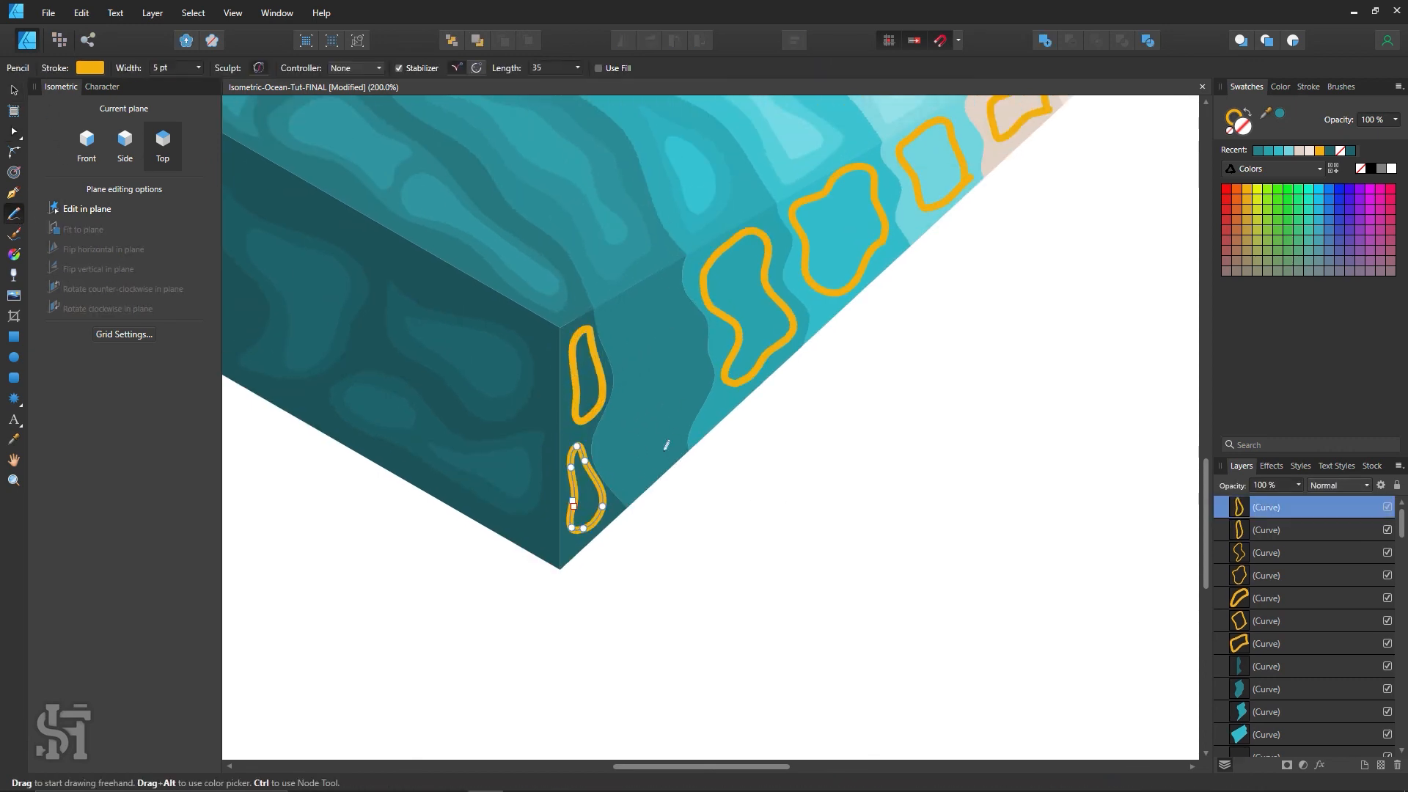
Draw two tall wavy outlines side by side within the second darkest teal side section.
mouse_move(663, 447)
mouse_down()
mouse_move(684, 330)
mouse_move(639, 302)
mouse_move(653, 456)
mouse_move(645, 468)
mouse_move(637, 371)
mouse_move(601, 322)
mouse_move(623, 404)
mouse_move(621, 497)
mouse_up()
key(v)
drag(599, 400, 640, 371)
click(654, 371)
click(760, 507)
Select all nine side-face outlines and turn them into stroke-free shapes filled with the darkest side section's sampled teal.
scroll(761, 507, up, 3)
shift+click(604, 610)
shift+click(602, 500)
shift+click(636, 493)
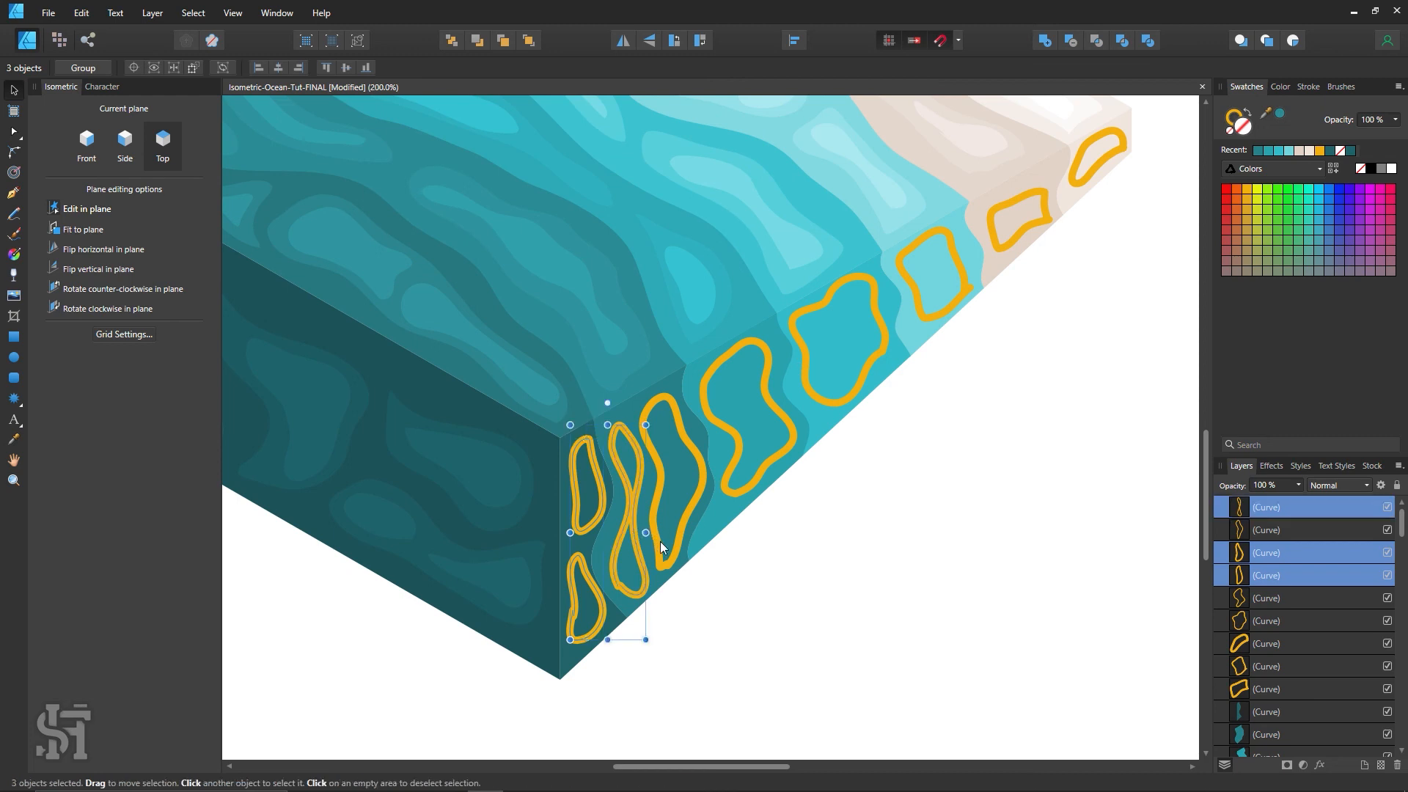
shift+click(659, 551)
shift+click(738, 448)
shift+click(807, 374)
shift+click(944, 315)
shift+click(1000, 247)
click(14, 439)
click(583, 543)
click(1230, 131)
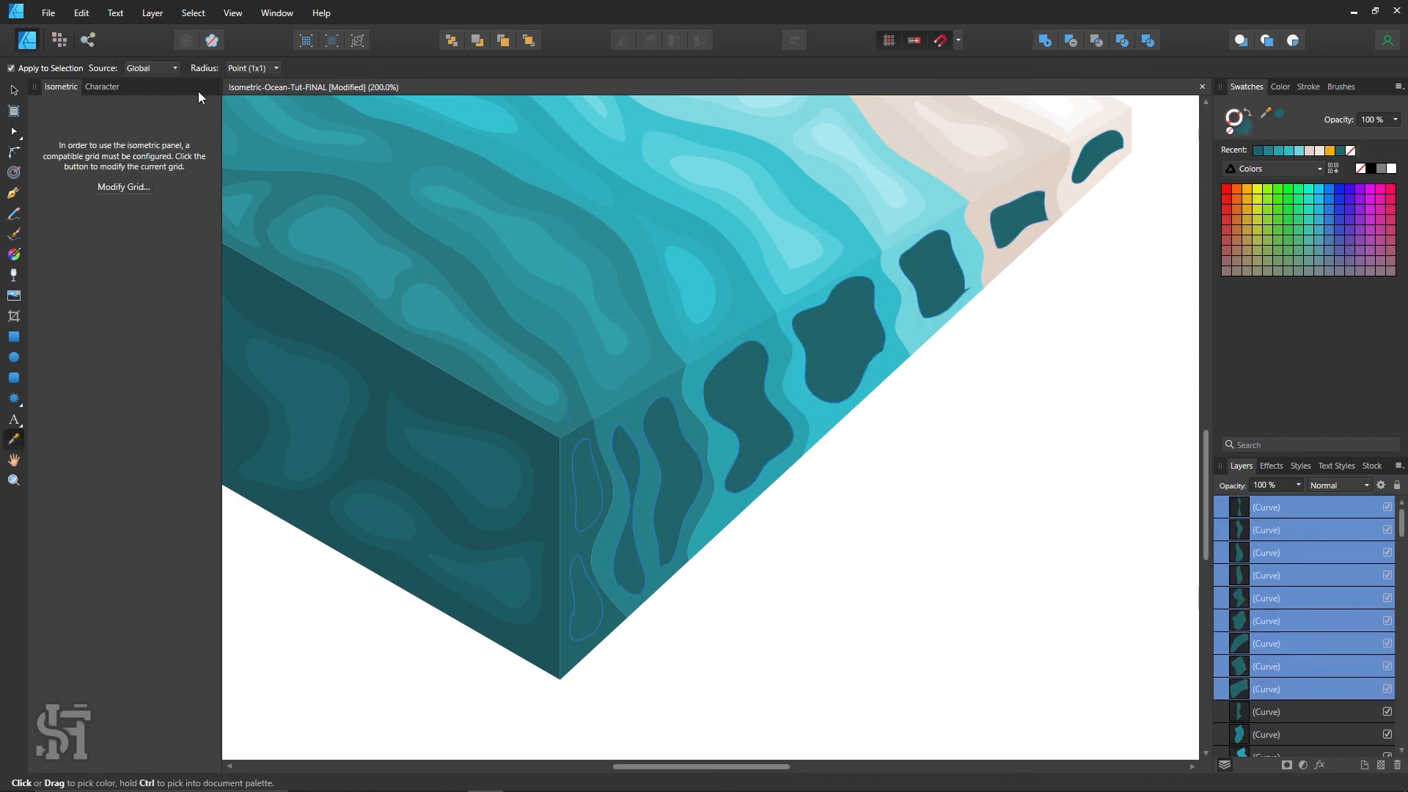
Lighten the fill of the two blobs in the darkest side section to #22696F and nudge them into place.
click(14, 90)
click(748, 587)
click(588, 487)
shift+click(585, 603)
double_click(1247, 129)
click(1246, 127)
double_click(1245, 127)
drag(1123, 357, 1121, 351)
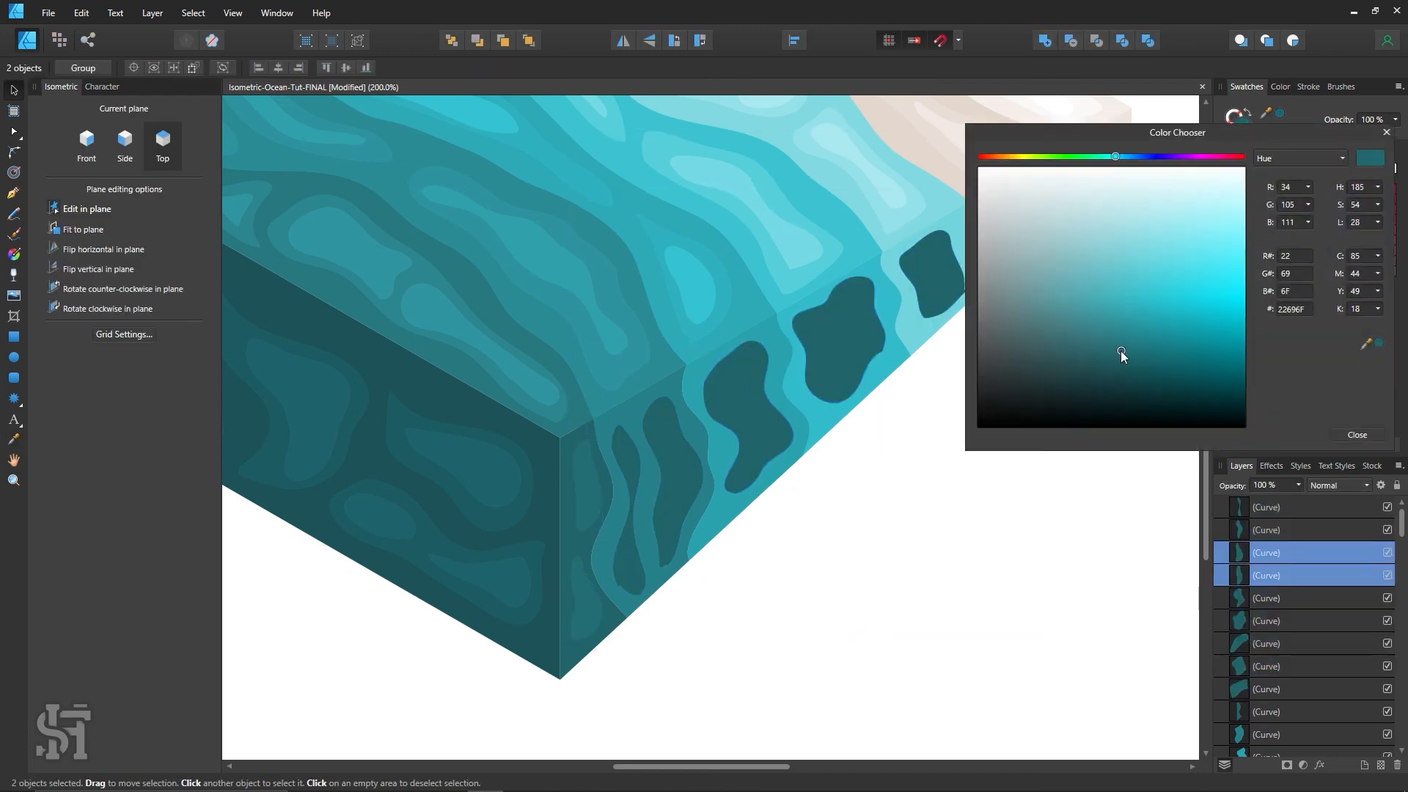
drag(588, 485, 584, 486)
drag(585, 607, 581, 610)
Fill the two wavy blobs in the second darkest side section with a lighter tint of that section's sampled teal.
click(630, 550)
shift+click(669, 525)
key(i)
click(694, 537)
double_click(1244, 127)
drag(1130, 339, 1140, 307)
click(1357, 434)
Fill the blob in the third darkest side section with a slightly lighter tint of its surrounding teal.
scroll(915, 550, up, 1)
click(750, 481)
double_click(1245, 129)
click(1358, 434)
scroll(860, 453, up, 1)
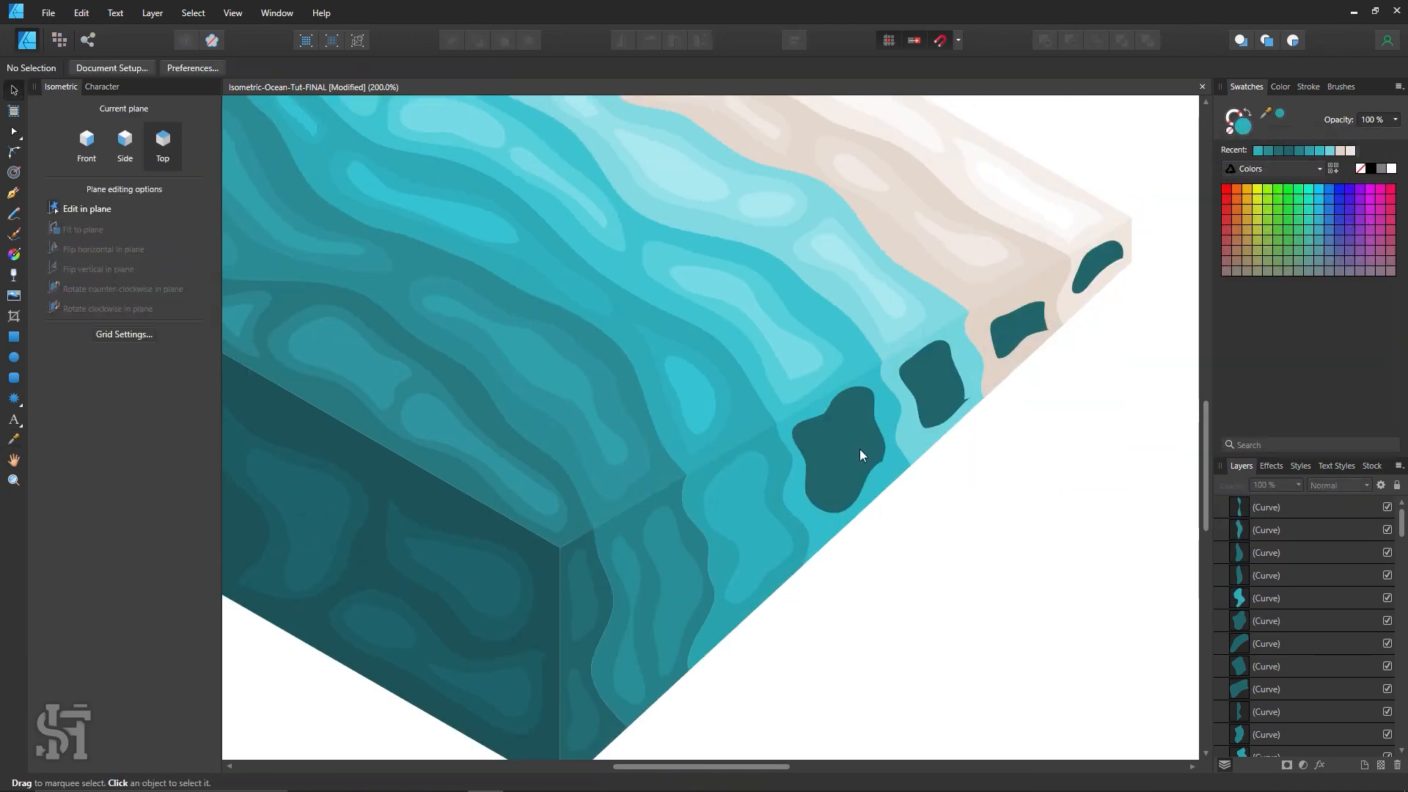
Fill the blob in the bright cyan side section with a lighter tint of that section's sampled cyan.
drag(863, 464, 866, 466)
key(i)
click(878, 489)
double_click(1244, 128)
drag(1141, 300, 1146, 246)
click(1357, 434)
Fill the blob in the lightest teal side section with a paler tint of that section's sampled colour.
key(v)
click(952, 381)
key(i)
click(952, 418)
key(v)
double_click(1243, 128)
click(1357, 434)
click(1034, 455)
Pull in the pointed corner node of the lightest teal section's blob to smooth its outline.
click(942, 389)
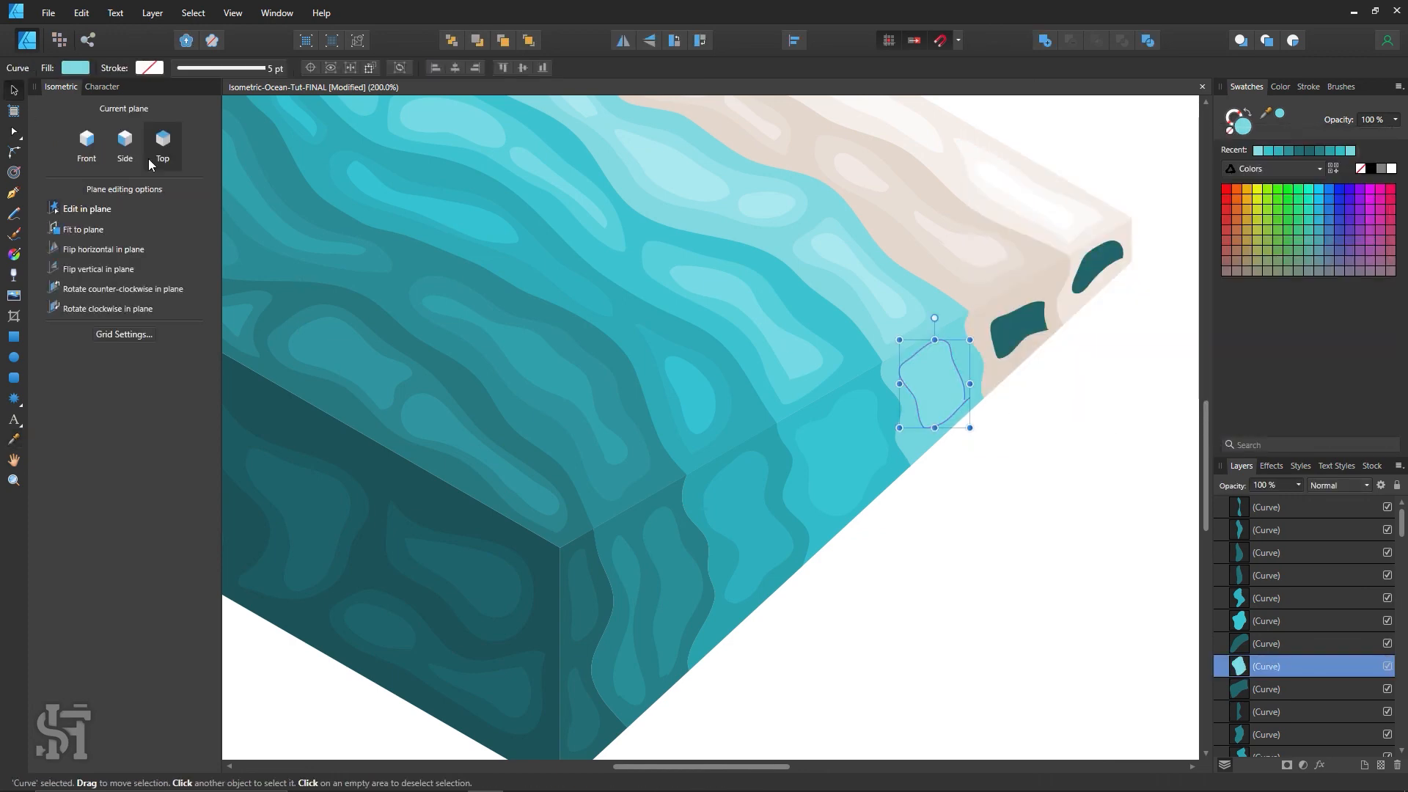
click(13, 132)
drag(968, 401, 962, 398)
key(v)
click(1034, 440)
Fill the blob in the darker sand side section with a lighter sampled sand tint and shift it slightly.
click(1028, 326)
key(i)
click(1024, 347)
double_click(1244, 128)
drag(1110, 138, 575, 308)
click(976, 298)
drag(528, 383, 530, 373)
click(825, 606)
key(v)
drag(990, 301, 984, 300)
Fill the blob in the outermost sand side section with a lighter tint of that section's sampled cream.
click(1099, 265)
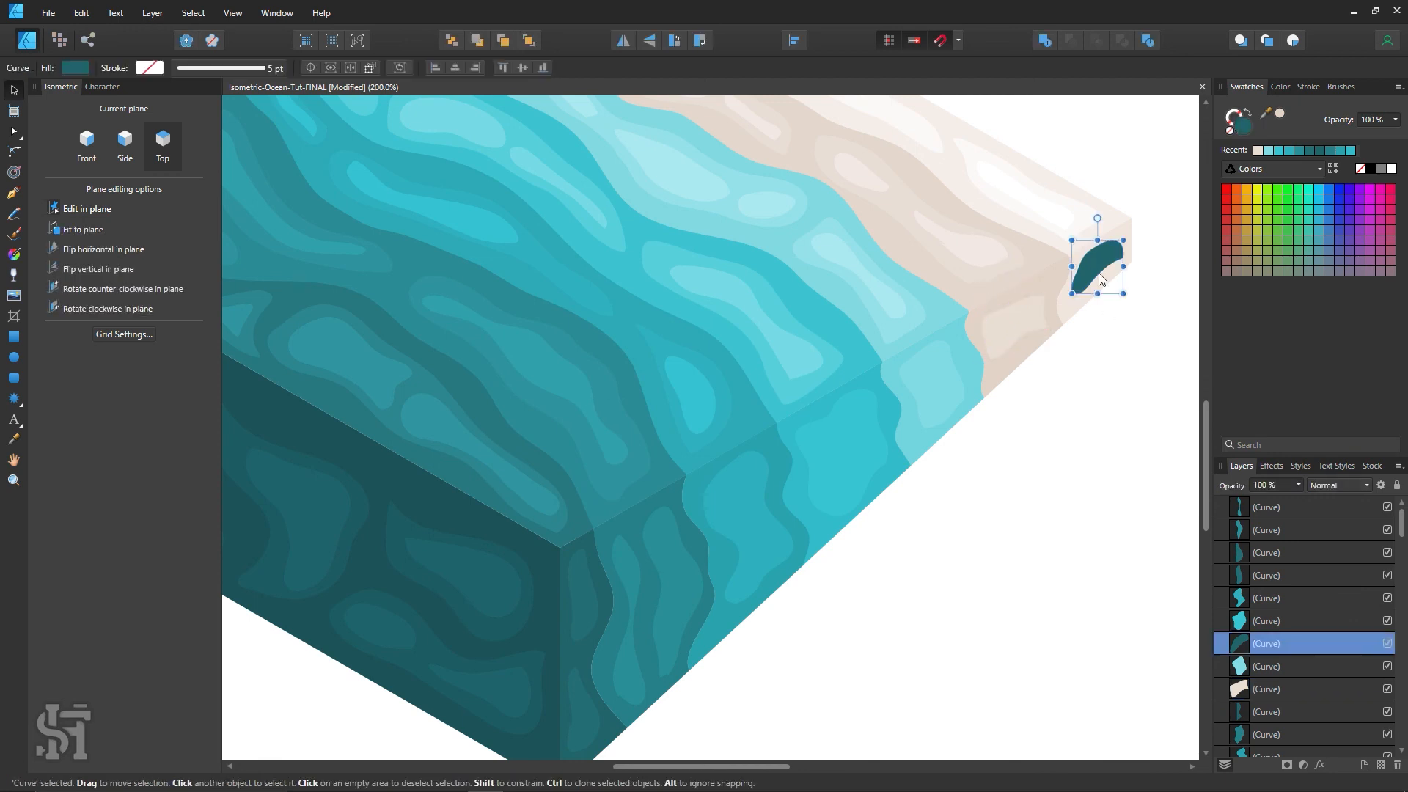
key(i)
click(1105, 282)
double_click(1244, 127)
drag(555, 367, 558, 360)
click(825, 606)
Reshape the darker sand section's blob by moving its corner nodes to follow the section's wavy edge.
click(13, 132)
click(1022, 320)
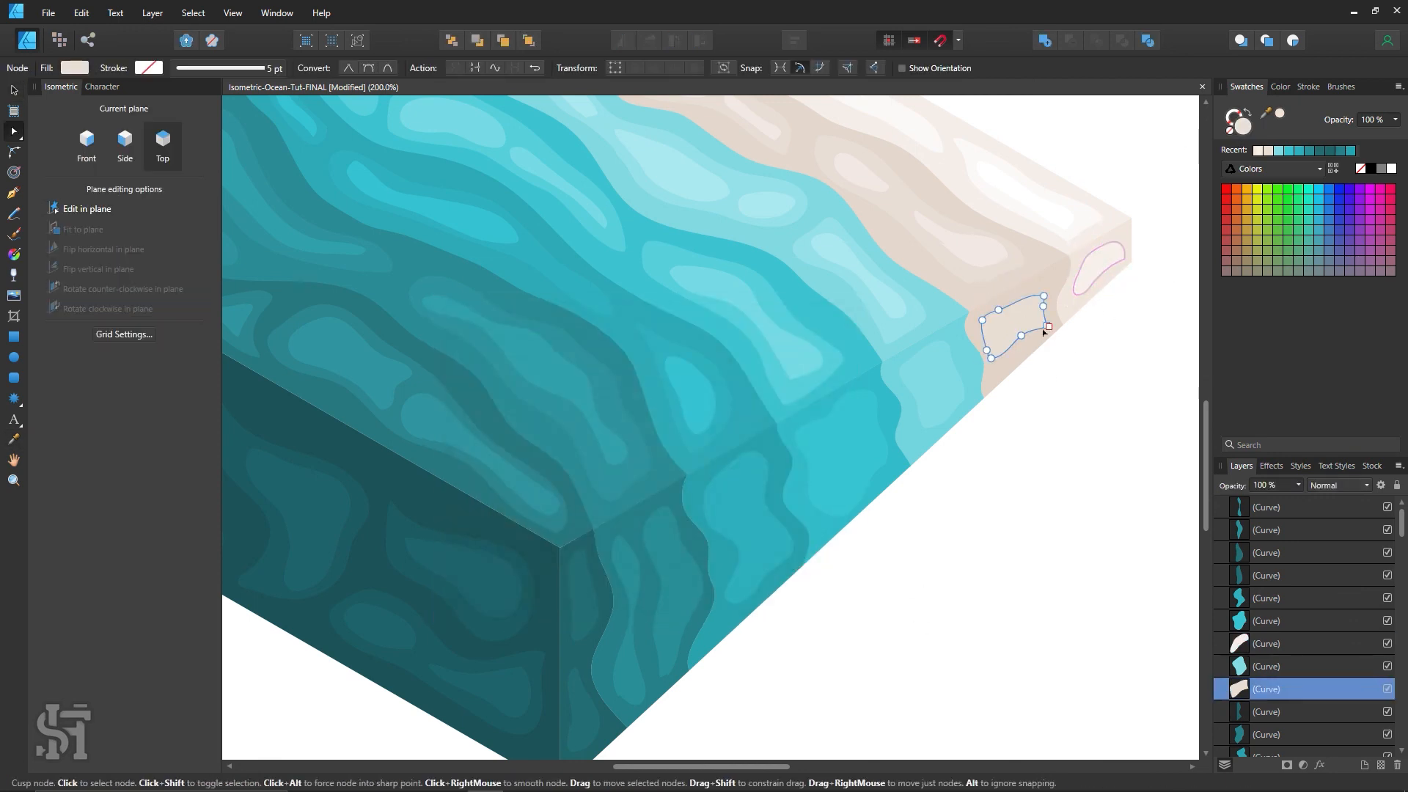
mouse_move(1044, 328)
mouse_down()
mouse_move(1051, 284)
mouse_move(1042, 317)
mouse_up()
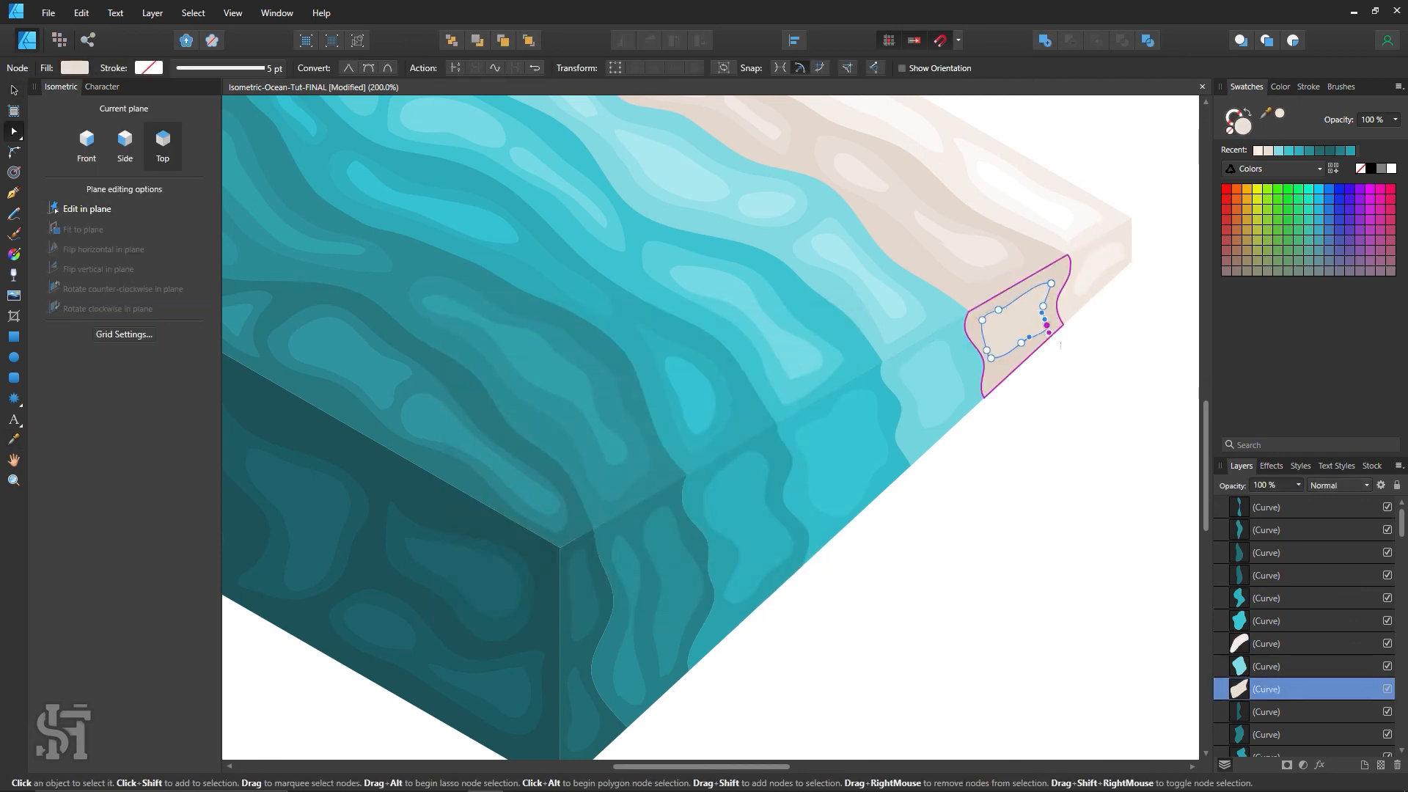
click(980, 518)
Draw two smaller freehand outlines with an off-white stroke and no fill inside the third darkest section's blob.
scroll(981, 518, down, 2)
key(ctrl+space)
drag(867, 541, 949, 542)
key(n)
scroll(1100, 330, down, 2)
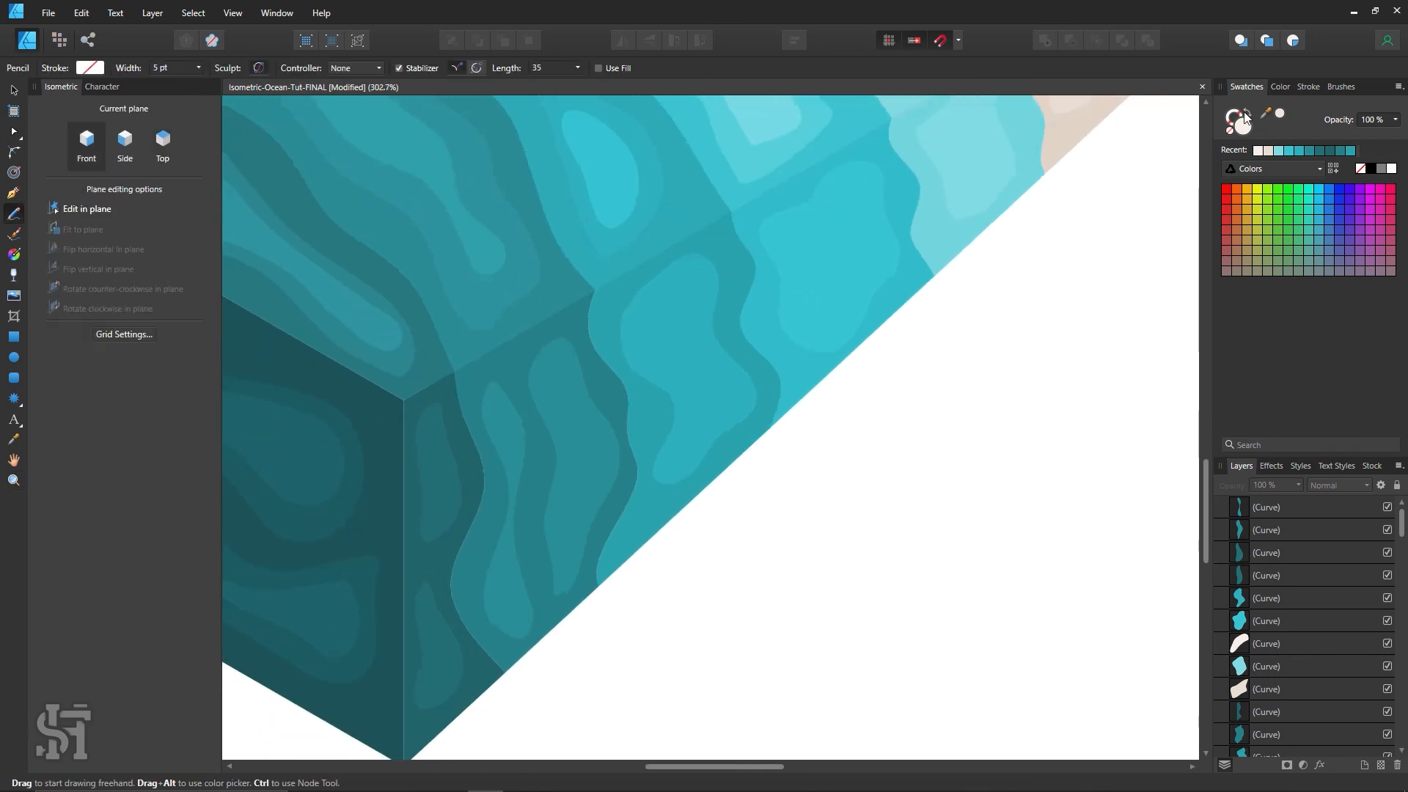
mouse_move(696, 326)
mouse_down()
mouse_move(687, 386)
mouse_move(700, 356)
mouse_up()
drag(736, 407, 684, 423)
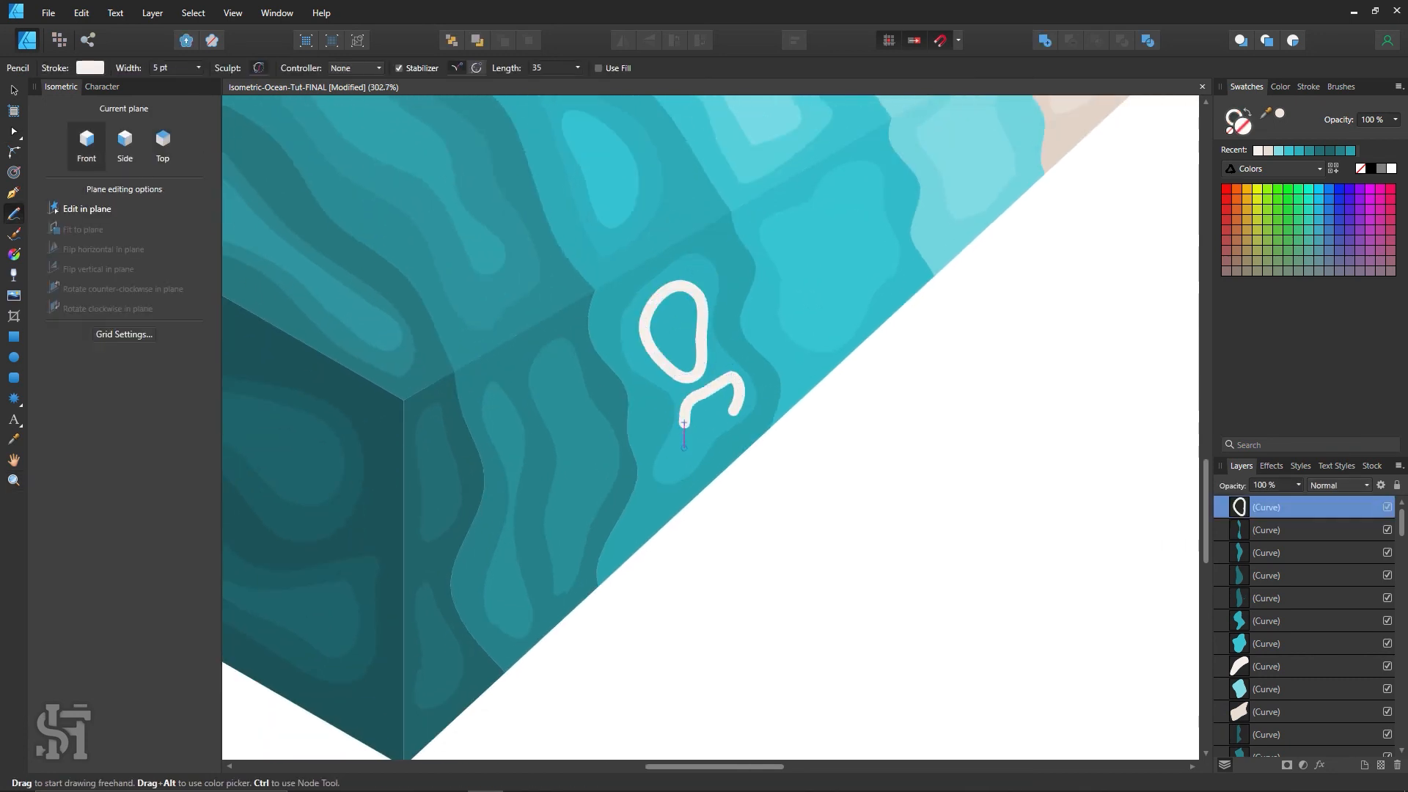
Draw two slim inner outlines, one above the other, within the wider wavy blob of the second darkest side section.
scroll(734, 410, down, 1)
mouse_move(577, 396)
mouse_down()
mouse_move(575, 365)
mouse_move(568, 543)
mouse_up()
Draw a smaller inner outline within the bright cyan section's blob and another within the lightest teal section's blob.
scroll(817, 411, up, 4)
mouse_move(789, 374)
mouse_down()
mouse_move(848, 383)
mouse_move(791, 375)
mouse_up()
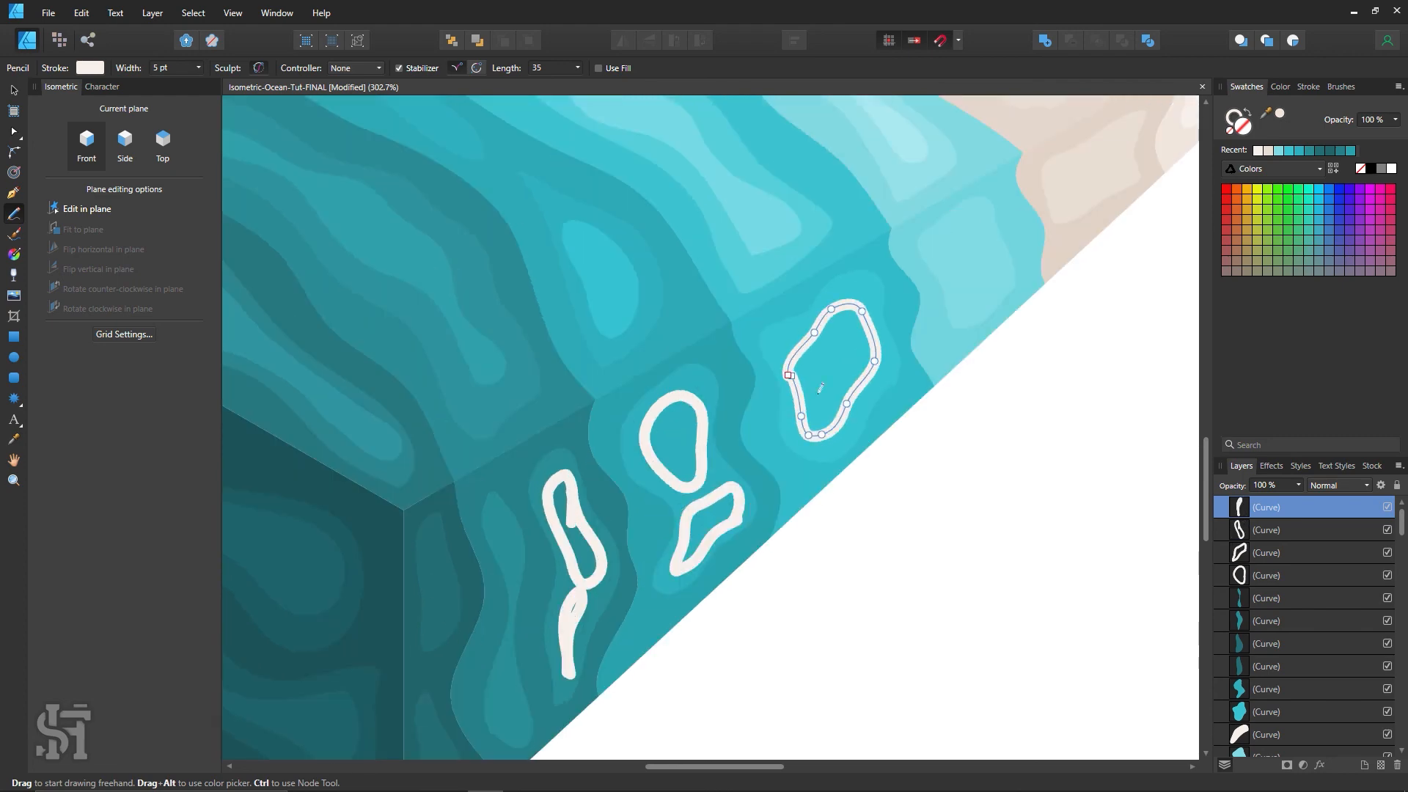
scroll(820, 389, up, 4)
mouse_move(992, 387)
mouse_down()
mouse_move(971, 342)
mouse_move(996, 402)
mouse_move(994, 385)
mouse_up()
Draw smaller inner outlines within the blobs of both sand side sections, using a light teal stroke for contrast.
drag(779, 767, 842, 767)
scroll(749, 460, up, 5)
key(z)
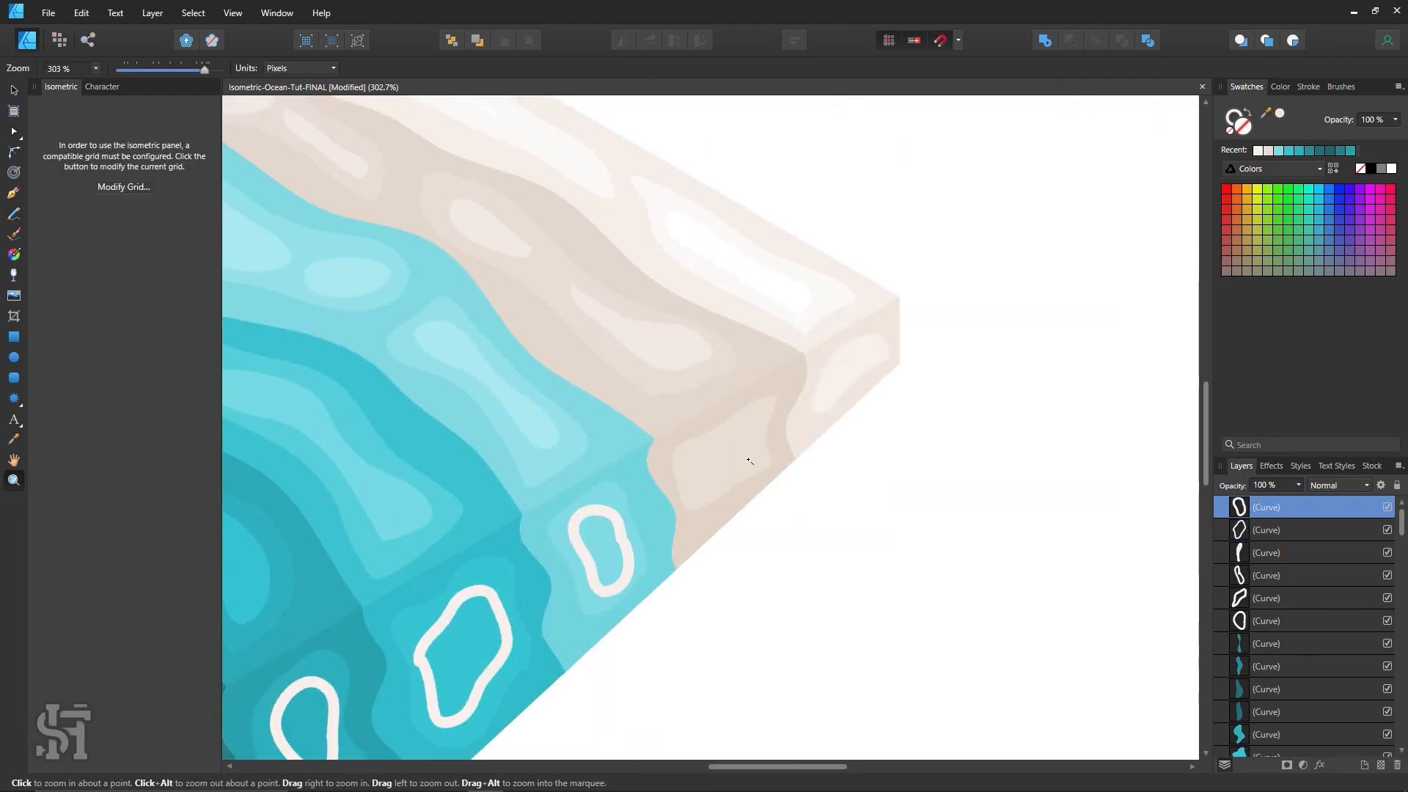
click(749, 460)
key(n)
mouse_move(708, 440)
mouse_down()
mouse_move(744, 477)
mouse_move(744, 426)
mouse_up()
mouse_move(896, 312)
mouse_down()
mouse_move(964, 277)
mouse_move(899, 295)
mouse_move(954, 284)
mouse_up()
key(ctrl+z)
click(1279, 151)
Fill the two slim inner outlines in the second darkest side section with a slightly lighter teal than their blob, without a stroke.
key(z)
alt+click(487, 611)
key(space)
mouse_move(487, 610)
mouse_down()
mouse_move(701, 465)
mouse_move(751, 346)
mouse_up()
key(v)
click(496, 514)
shift+click(494, 583)
key(i)
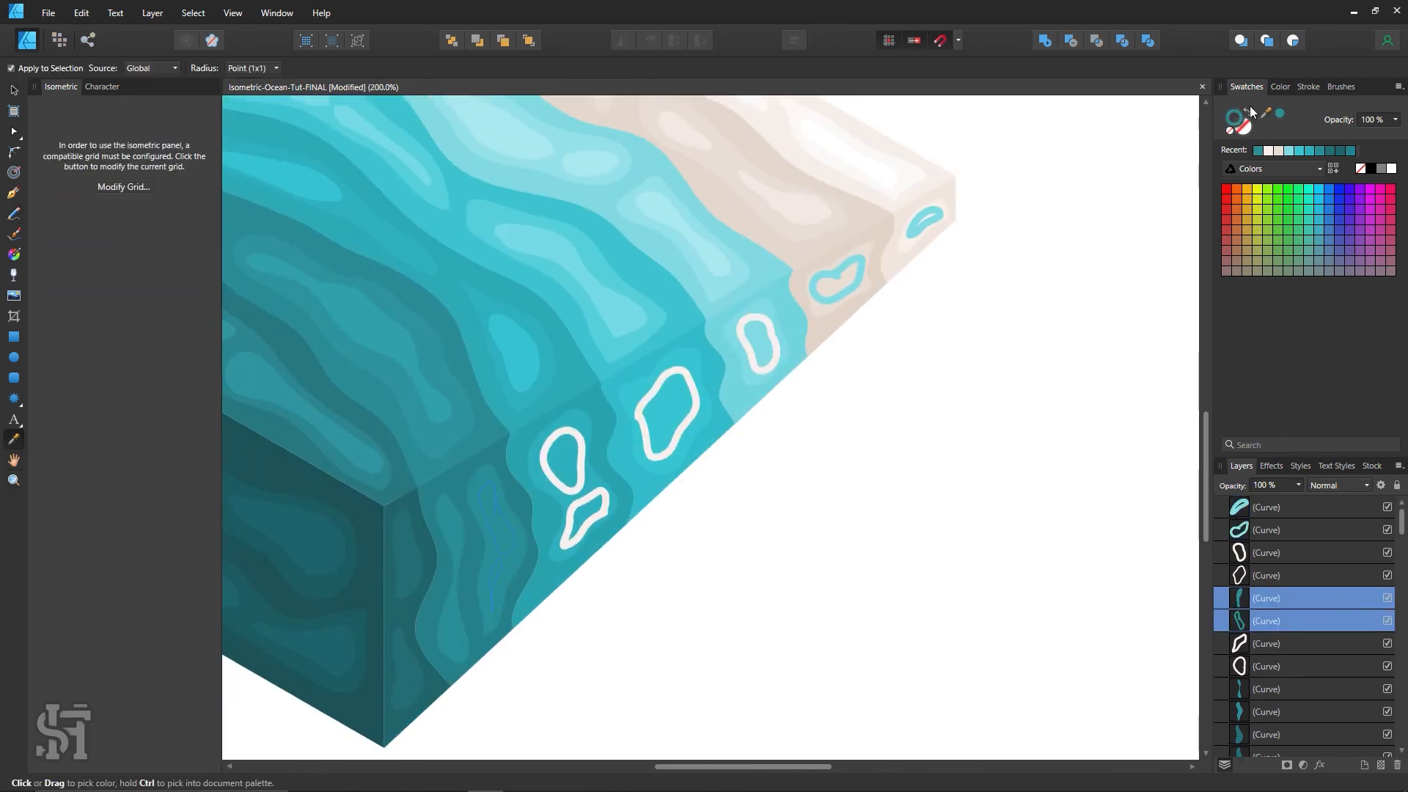
double_click(1244, 127)
drag(671, 306, 853, 289)
drag(787, 481, 789, 476)
click(1013, 587)
Fill both inner outlines in the third darkest side section with a brighter teal sampled from their blob and lightened, without a stroke.
key(z)
drag(470, 549, 586, 550)
key(a)
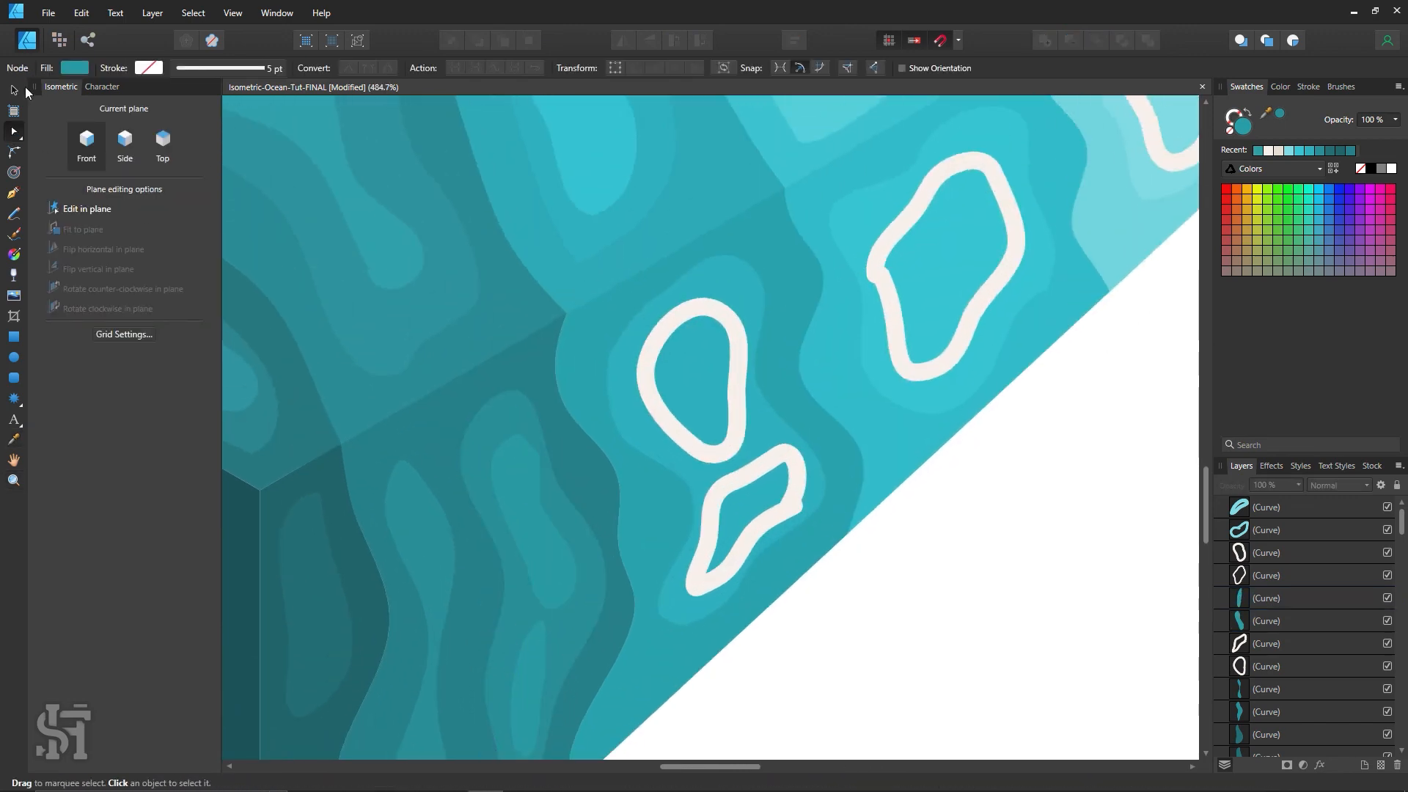
click(15, 90)
click(646, 388)
shift+click(708, 513)
key(i)
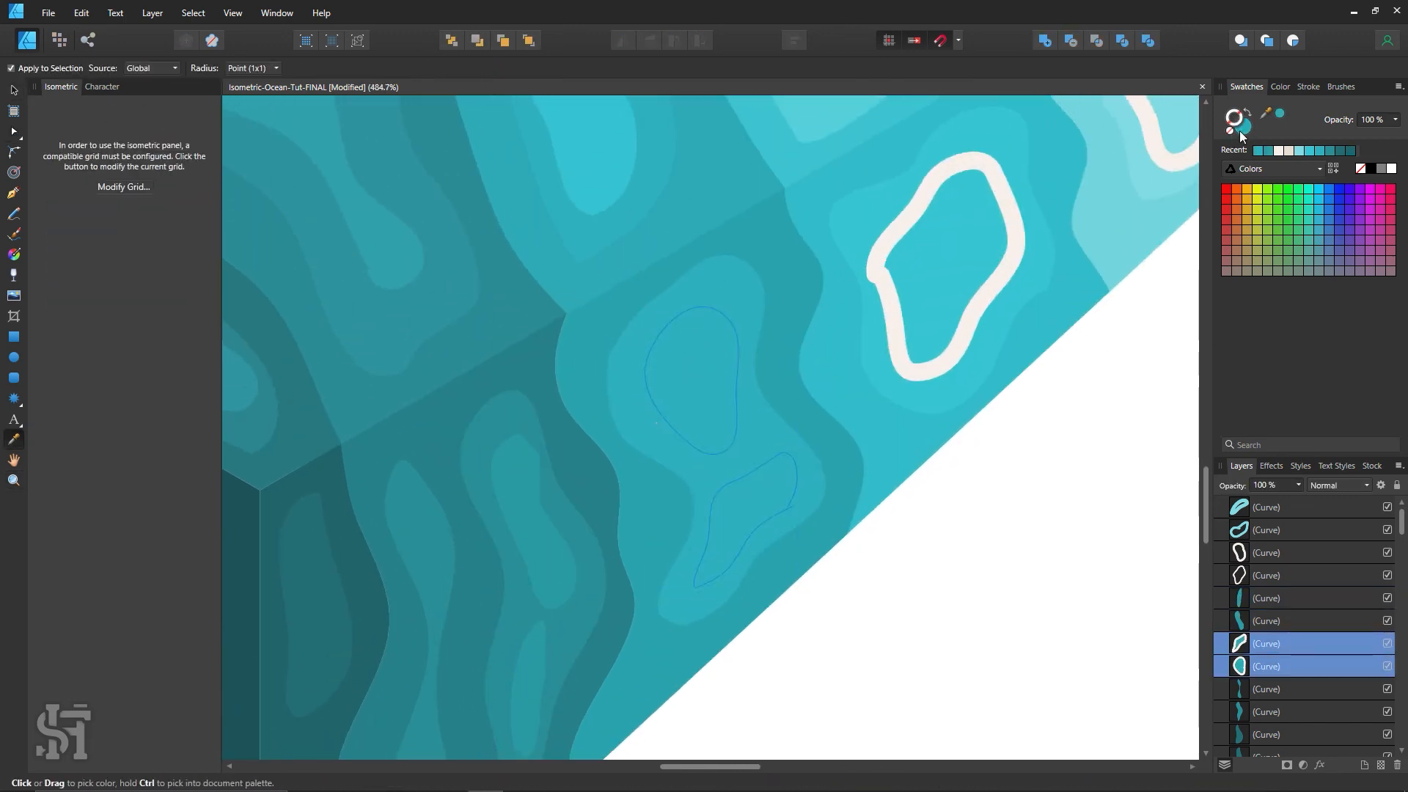
double_click(1244, 127)
drag(854, 289, 1078, 292)
drag(1037, 481, 1037, 469)
click(1238, 591)
Turn the bright cyan side section's inner outline into a strokeless blob filled with the lighter cyan #4ACBD7.
key(a)
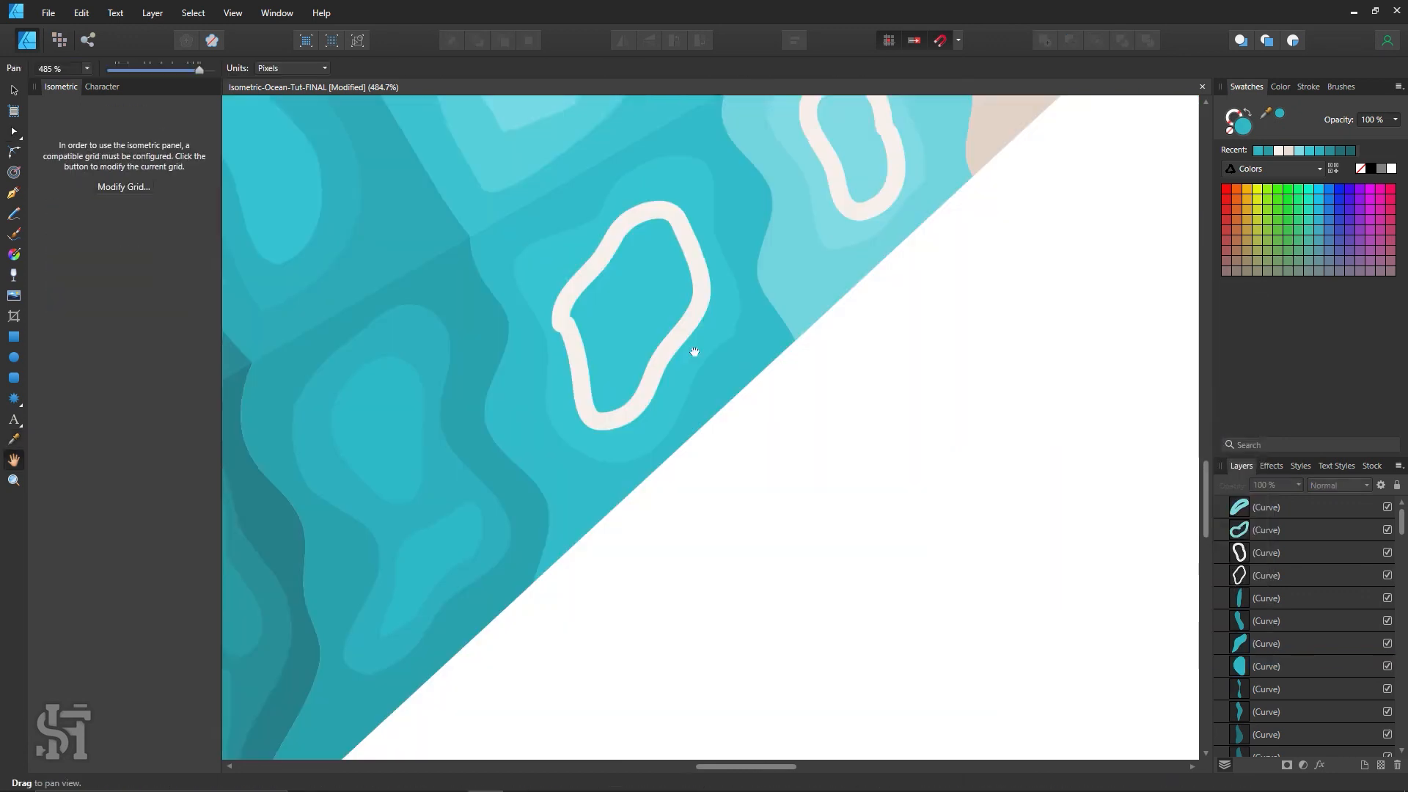
key(i)
click(1233, 115)
click(1229, 130)
double_click(1243, 127)
drag(1026, 446, 1028, 437)
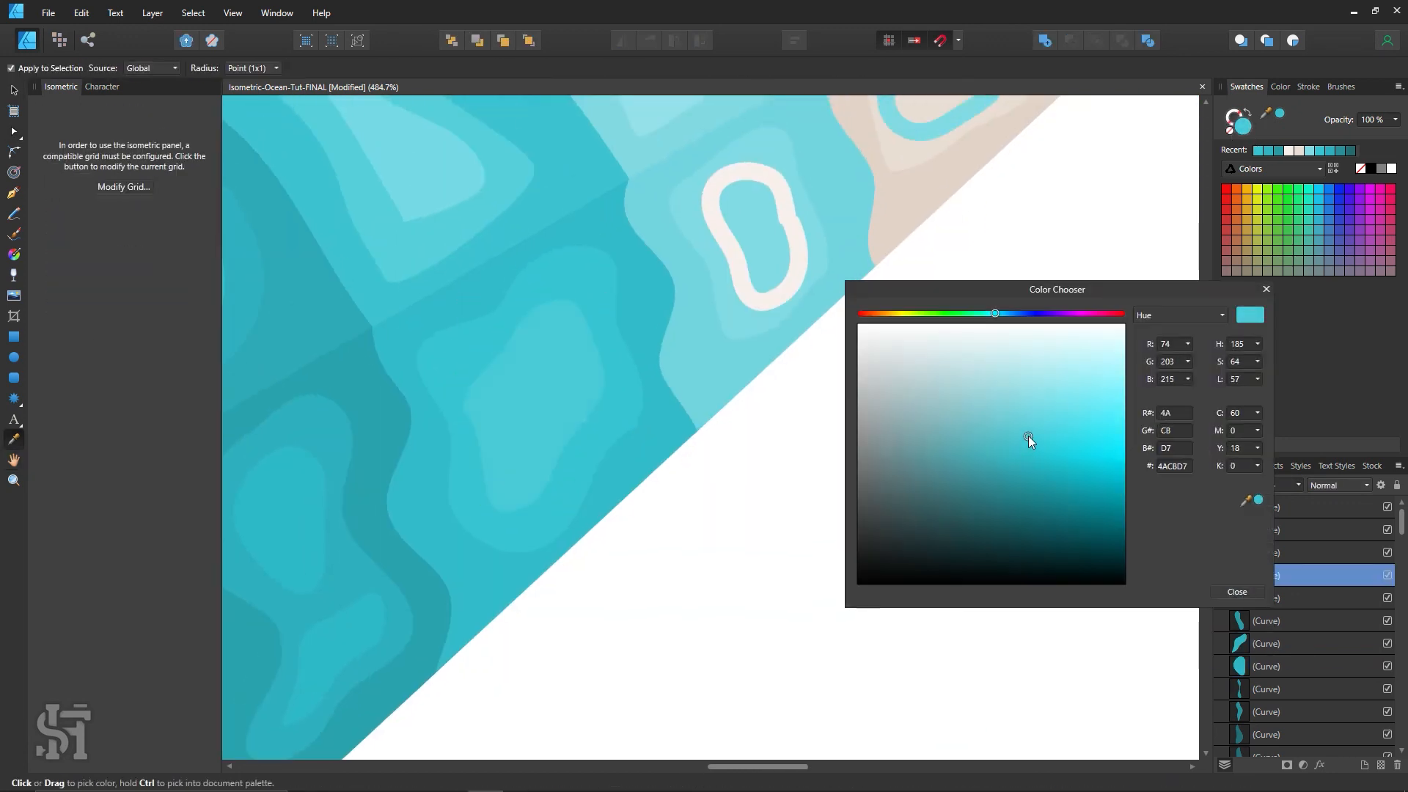
click(1238, 592)
Delete the stray node on the bright cyan section's inner blob and reshape its remaining nodes into a smoother contour.
click(18, 137)
click(74, 134)
click(468, 415)
key(Delete)
click(464, 414)
drag(463, 391, 452, 386)
drag(505, 346, 550, 287)
drag(581, 313, 592, 313)
drag(603, 392, 605, 392)
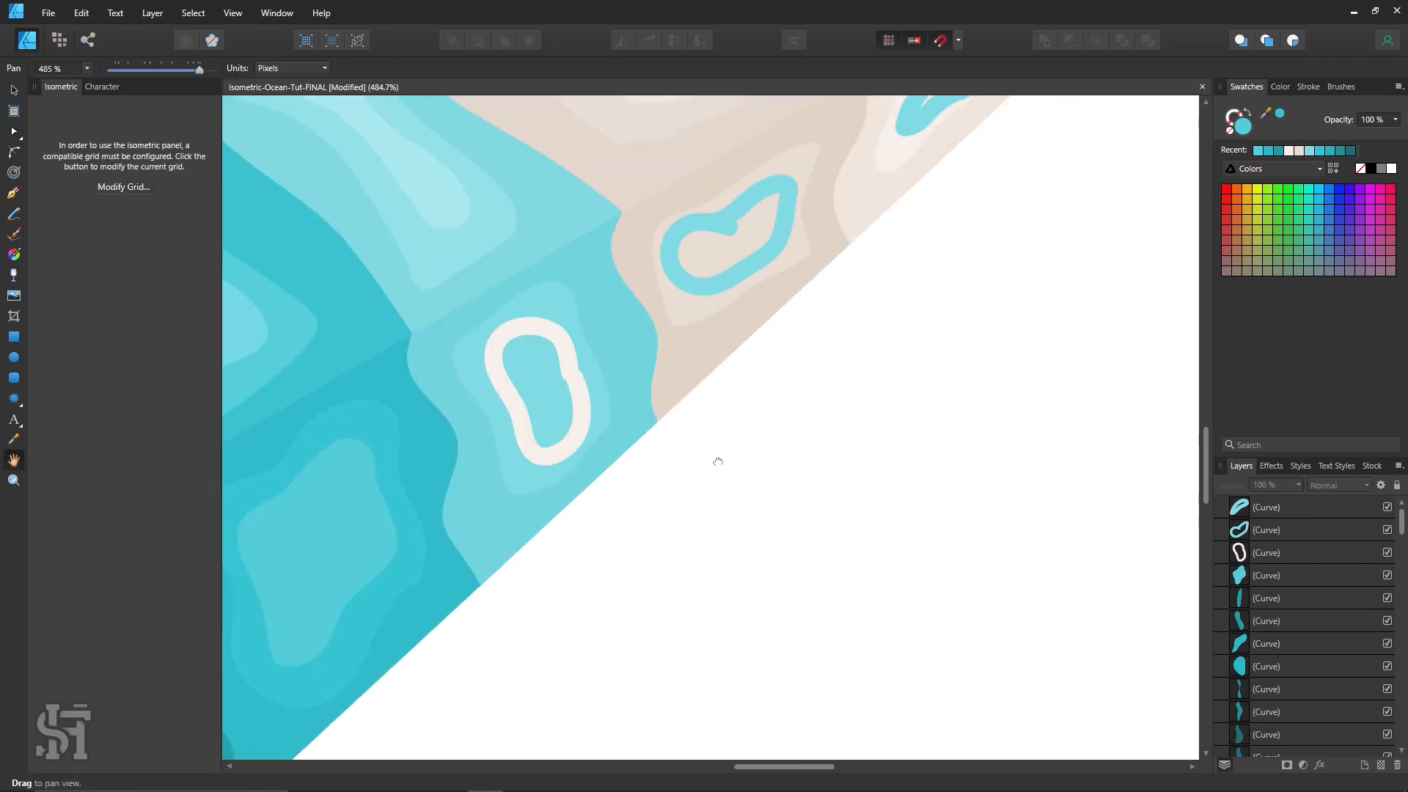
Fill the lightest teal side section's inner outline with a paler aqua, remove its stroke and smooth the kink in its edge.
click(513, 377)
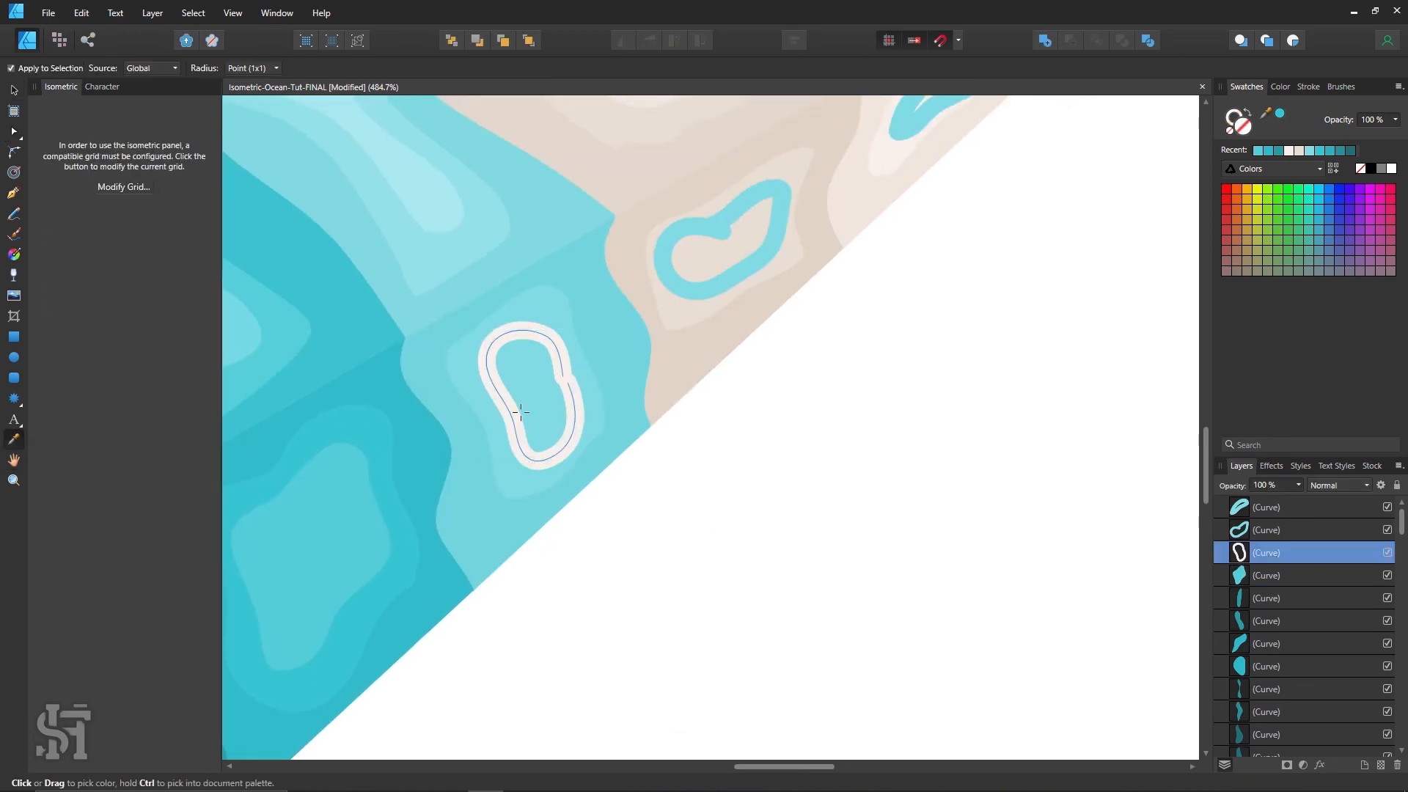
click(1233, 116)
double_click(1243, 127)
drag(1030, 398, 1031, 391)
click(1237, 592)
click(14, 132)
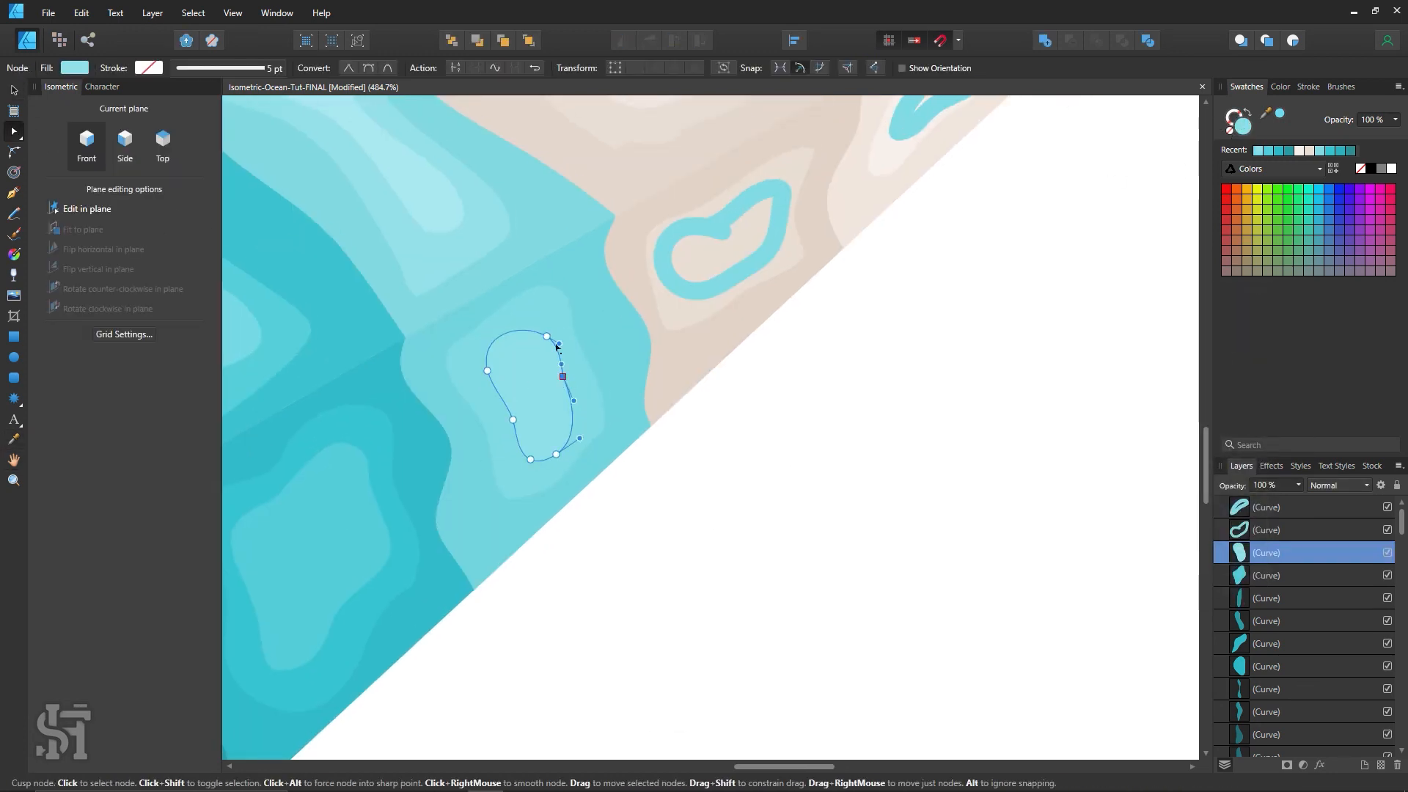
drag(560, 377, 563, 374)
Fill the darker sand side section's inner outline with a lighter sand tone, without a stroke, and smooth its upper edge.
scroll(587, 381, up, 3)
key(v)
click(693, 417)
key(i)
click(701, 399)
click(1233, 115)
click(1230, 130)
double_click(1243, 127)
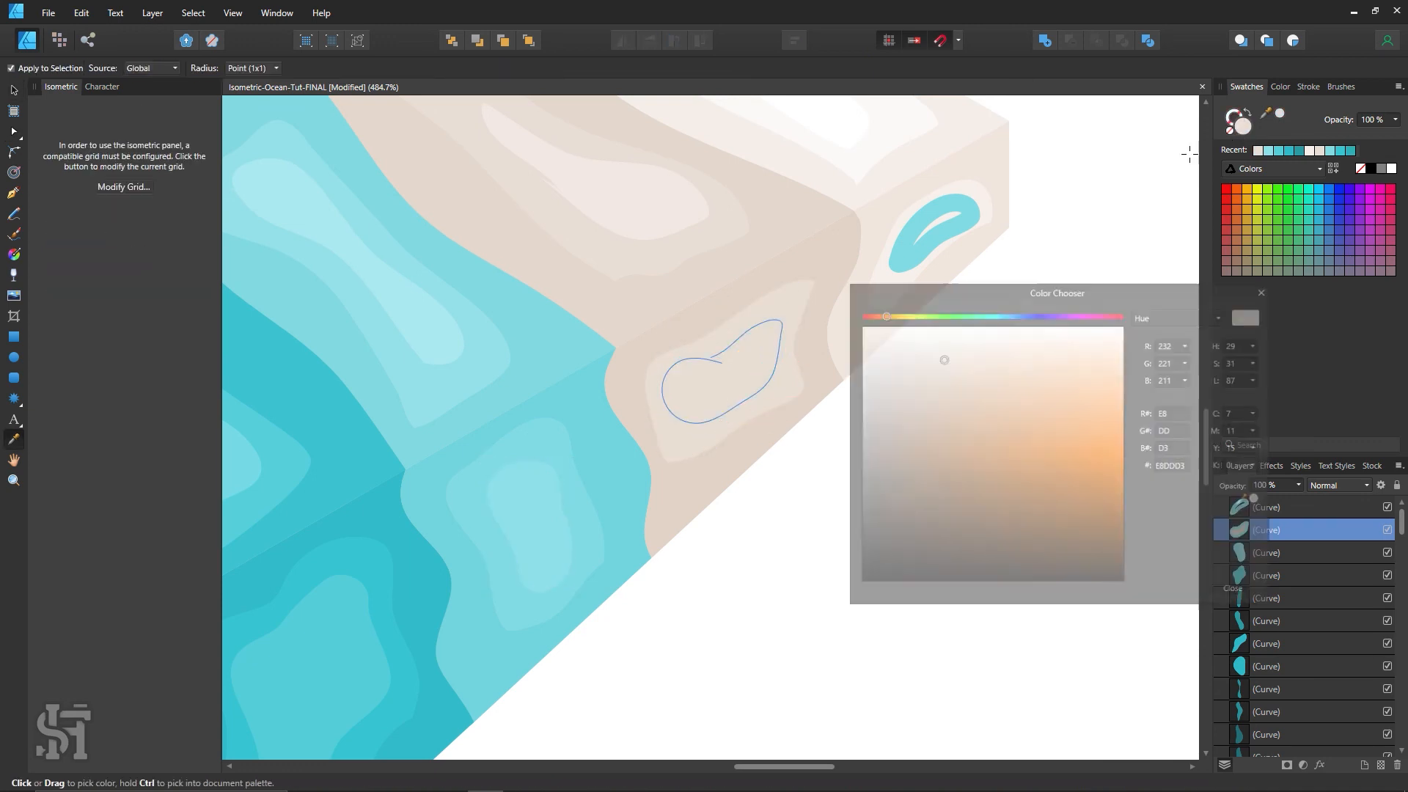
drag(944, 358, 944, 355)
click(1237, 592)
click(16, 135)
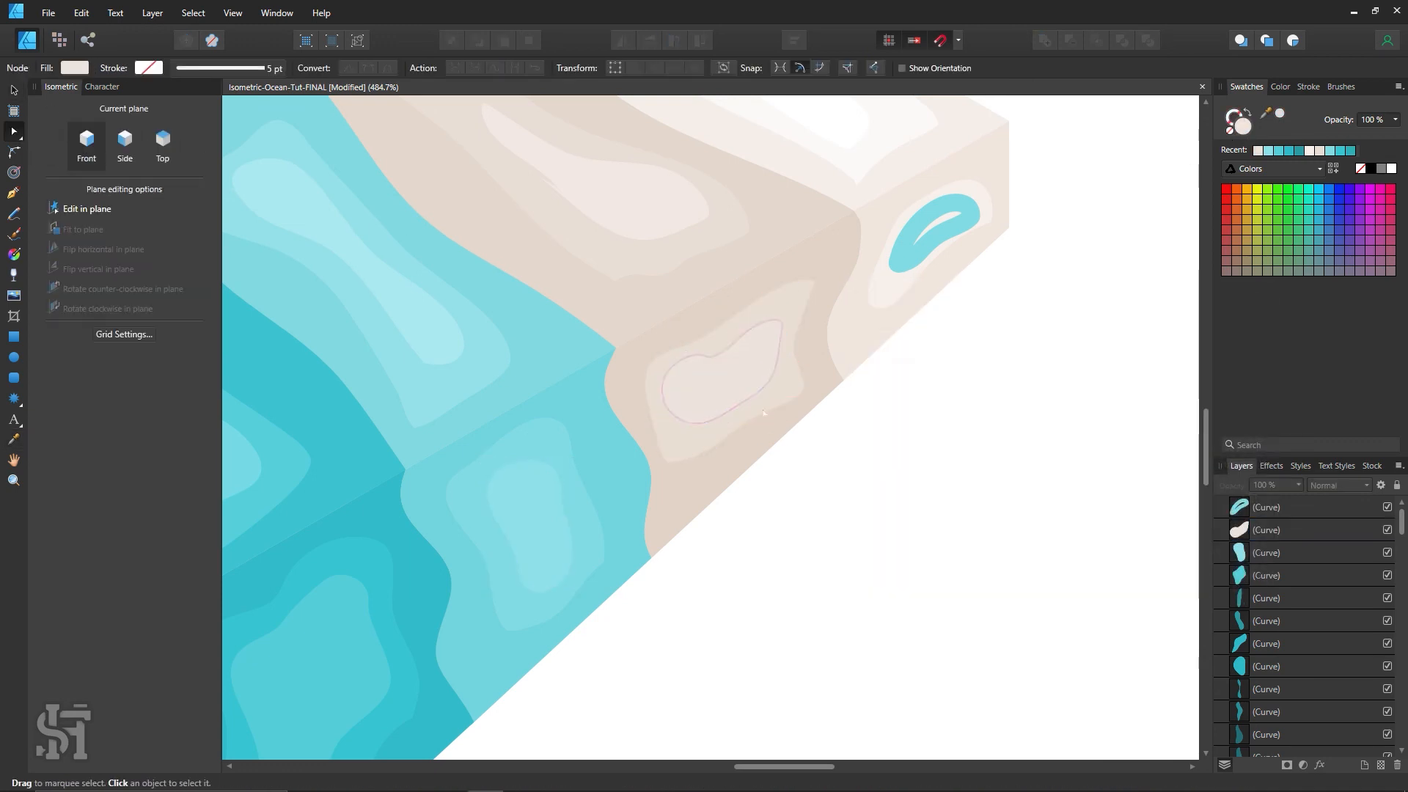
click(718, 357)
drag(705, 354, 702, 359)
Fill the lightest sand side section's inner outline with a near-white version of its blob's colour, without a stroke.
scroll(733, 367, up, 3)
key(v)
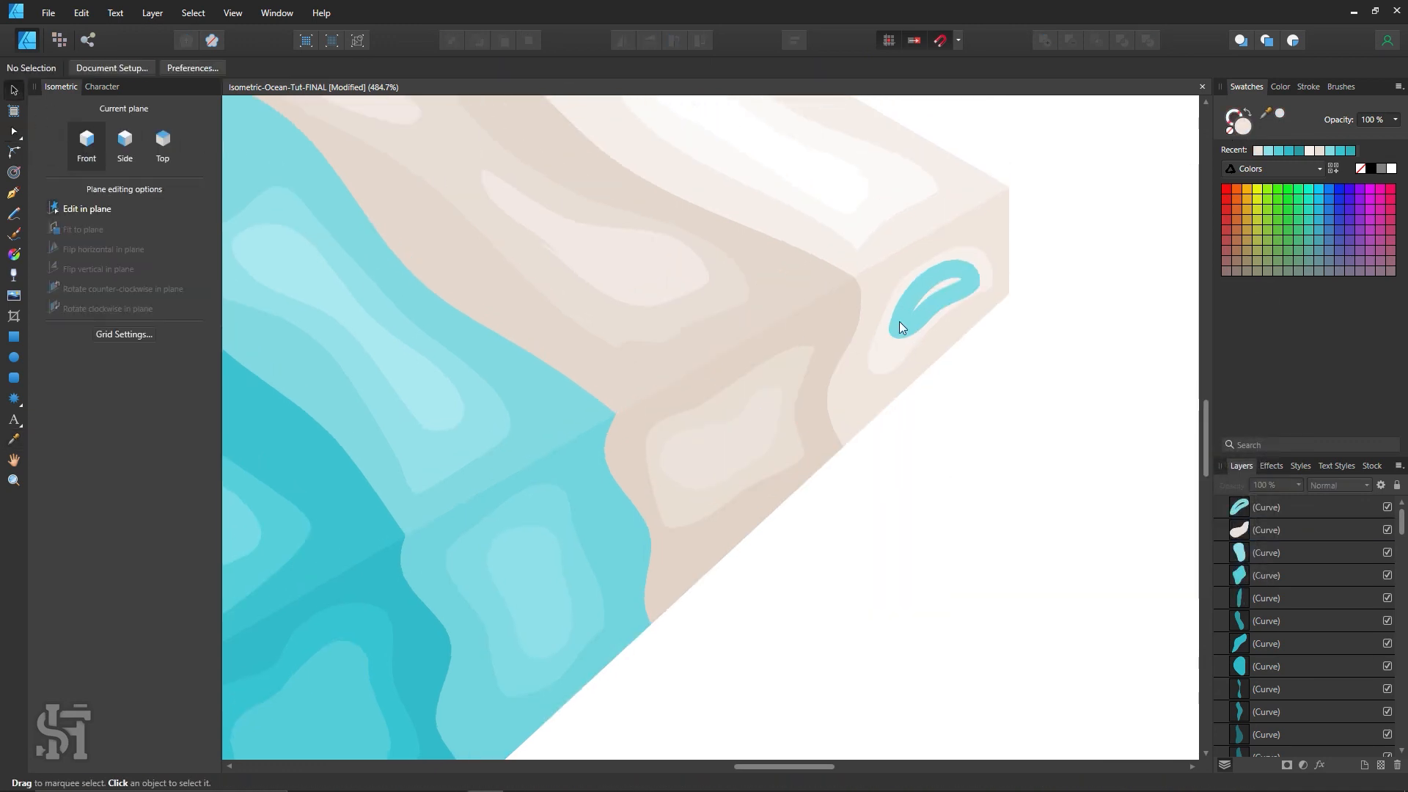
click(900, 322)
key(i)
click(892, 348)
click(1229, 131)
double_click(1242, 127)
drag(1015, 288, 1139, 285)
drag(1077, 334, 1063, 329)
click(1360, 589)
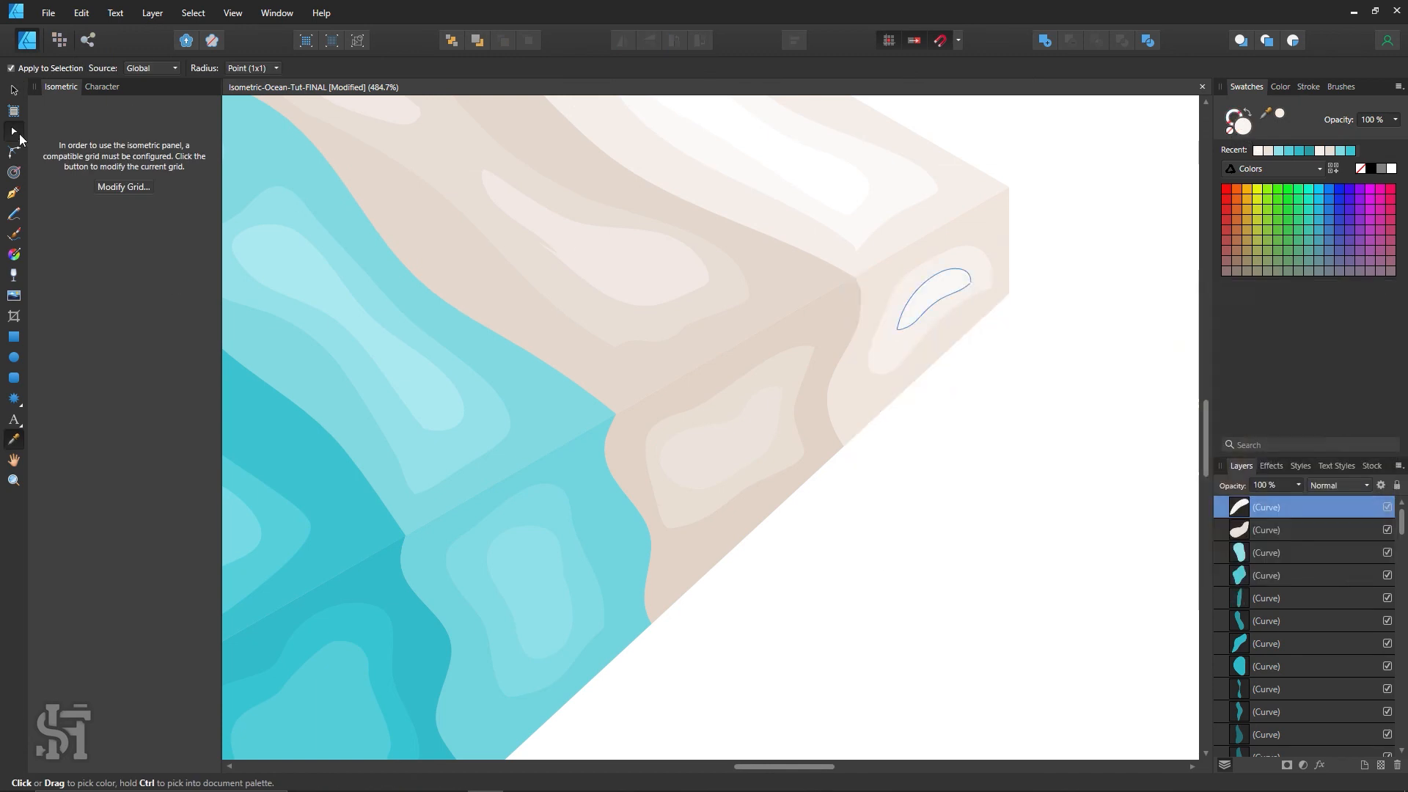
click(16, 134)
click(1063, 315)
Adjust the nodes of the rough-edged inner highlights on the top face's sand bands.
key(z)
drag(860, 198, 946, 198)
key(a)
click(835, 322)
drag(843, 346, 851, 367)
drag(636, 195, 1125, 556)
key(z)
alt+click(759, 357)
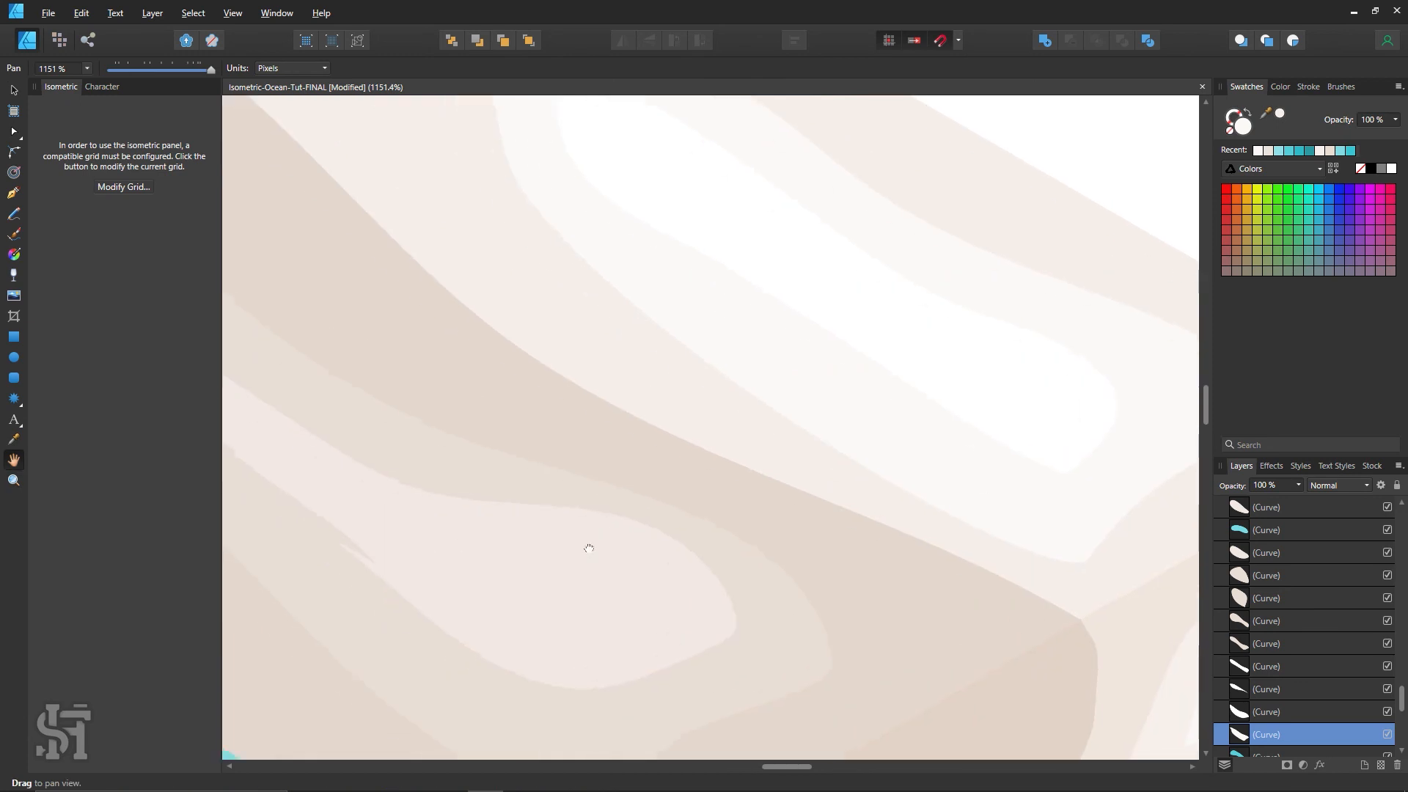
drag(587, 547, 858, 516)
click(648, 560)
Examine the whole isometric ocean block with nothing selected, checking the highlights on all three faces.
key(z)
alt+click(563, 463)
alt+click(563, 464)
alt+click(564, 469)
alt+click(568, 480)
alt+click(572, 490)
drag(586, 587, 976, 442)
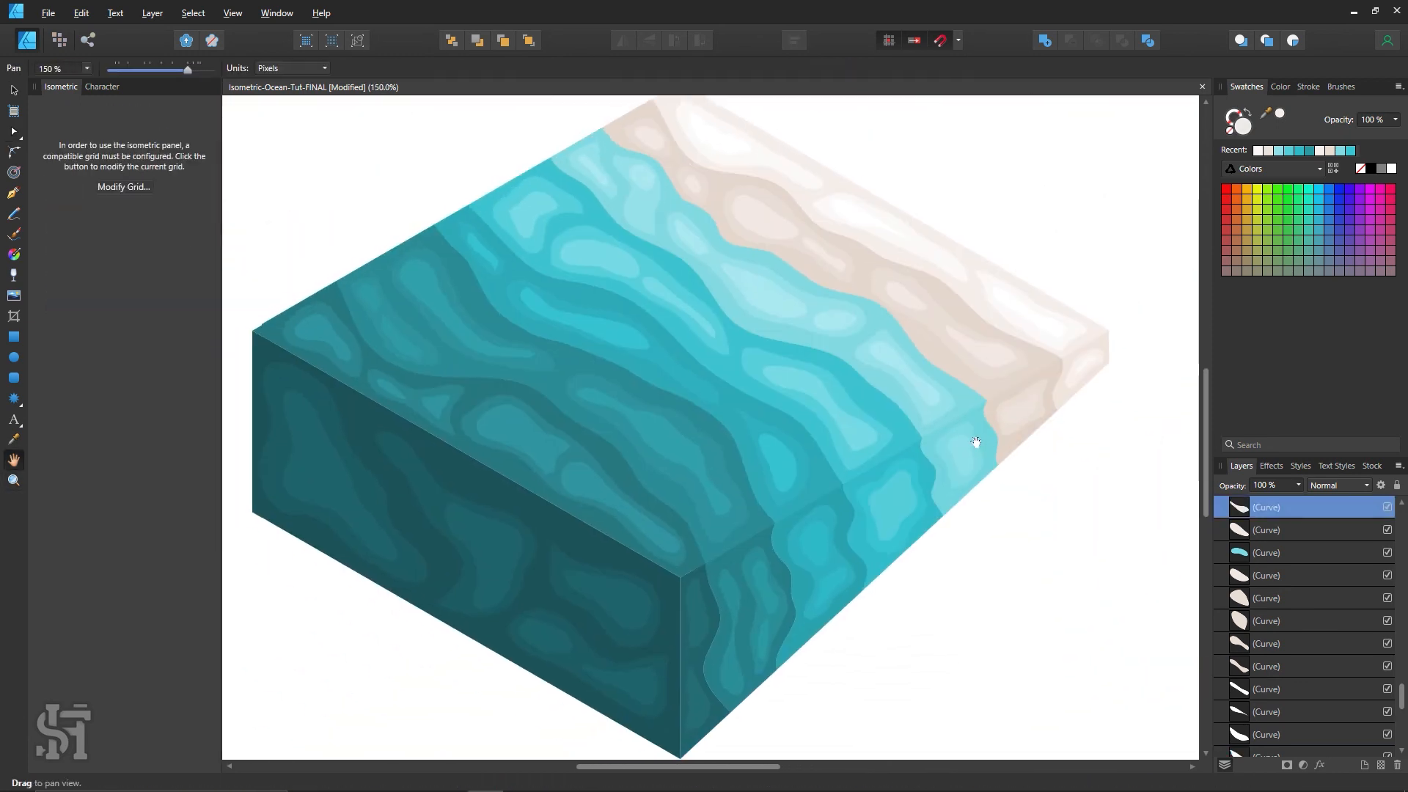
key(z)
alt+click(880, 405)
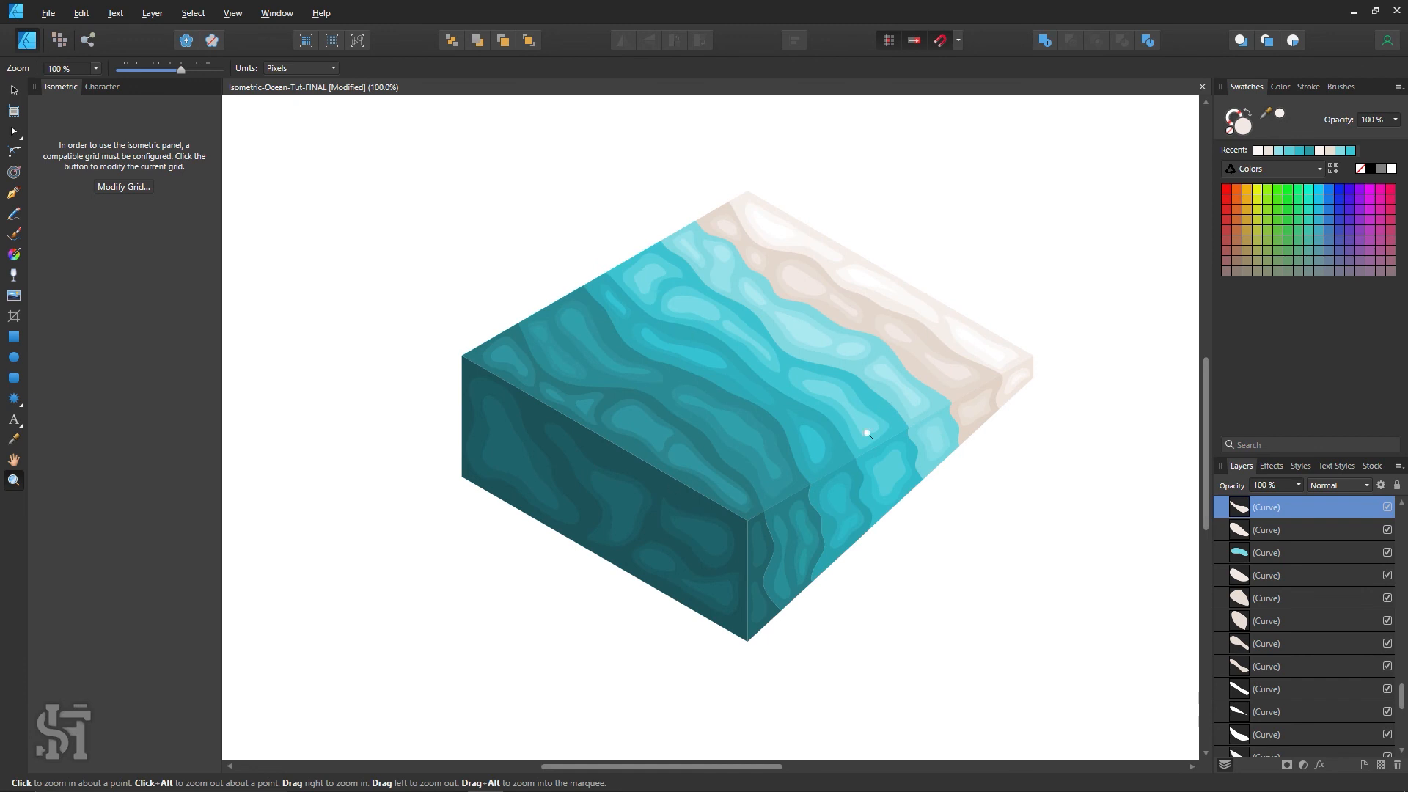
alt+click(867, 433)
key(space)
drag(832, 473, 729, 508)
click(717, 454)
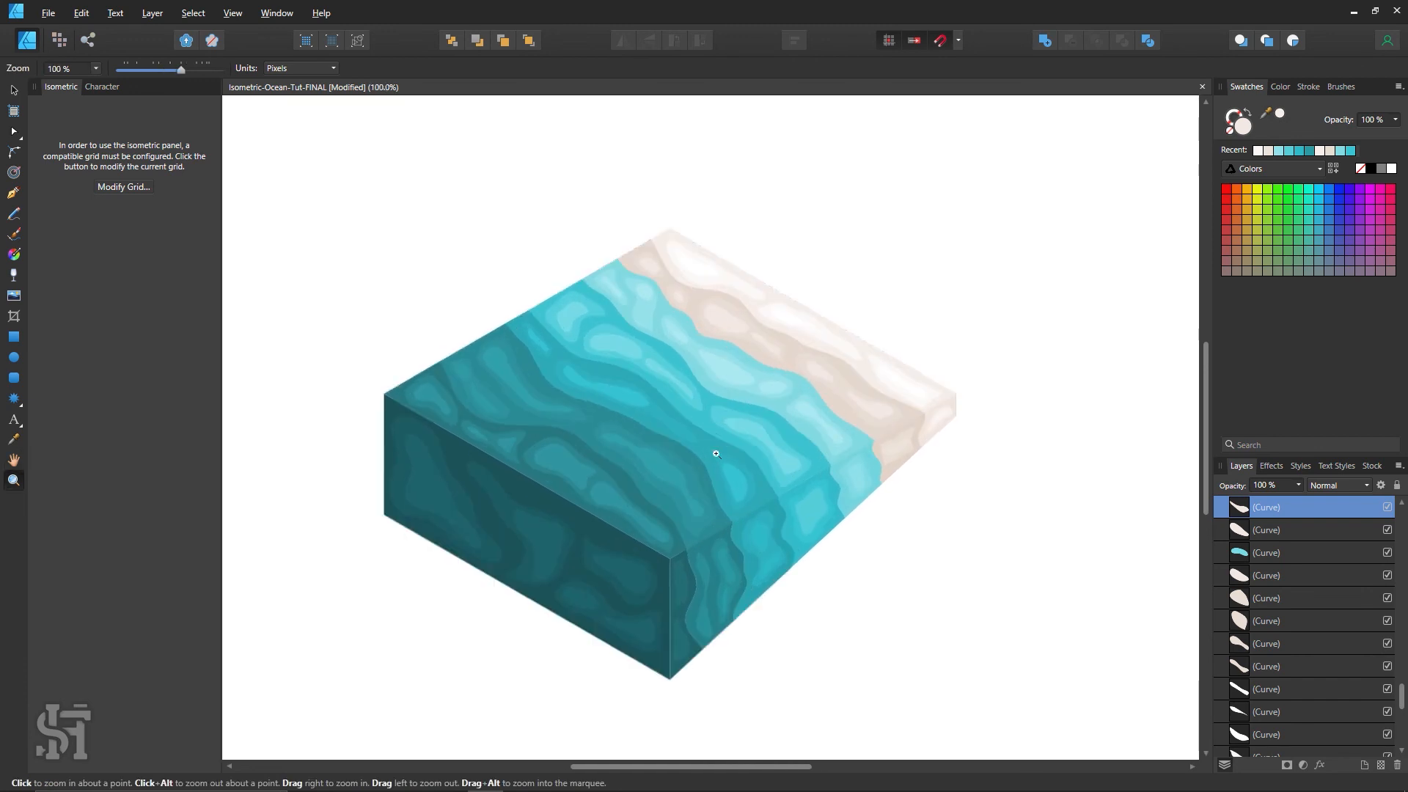
click(19, 91)
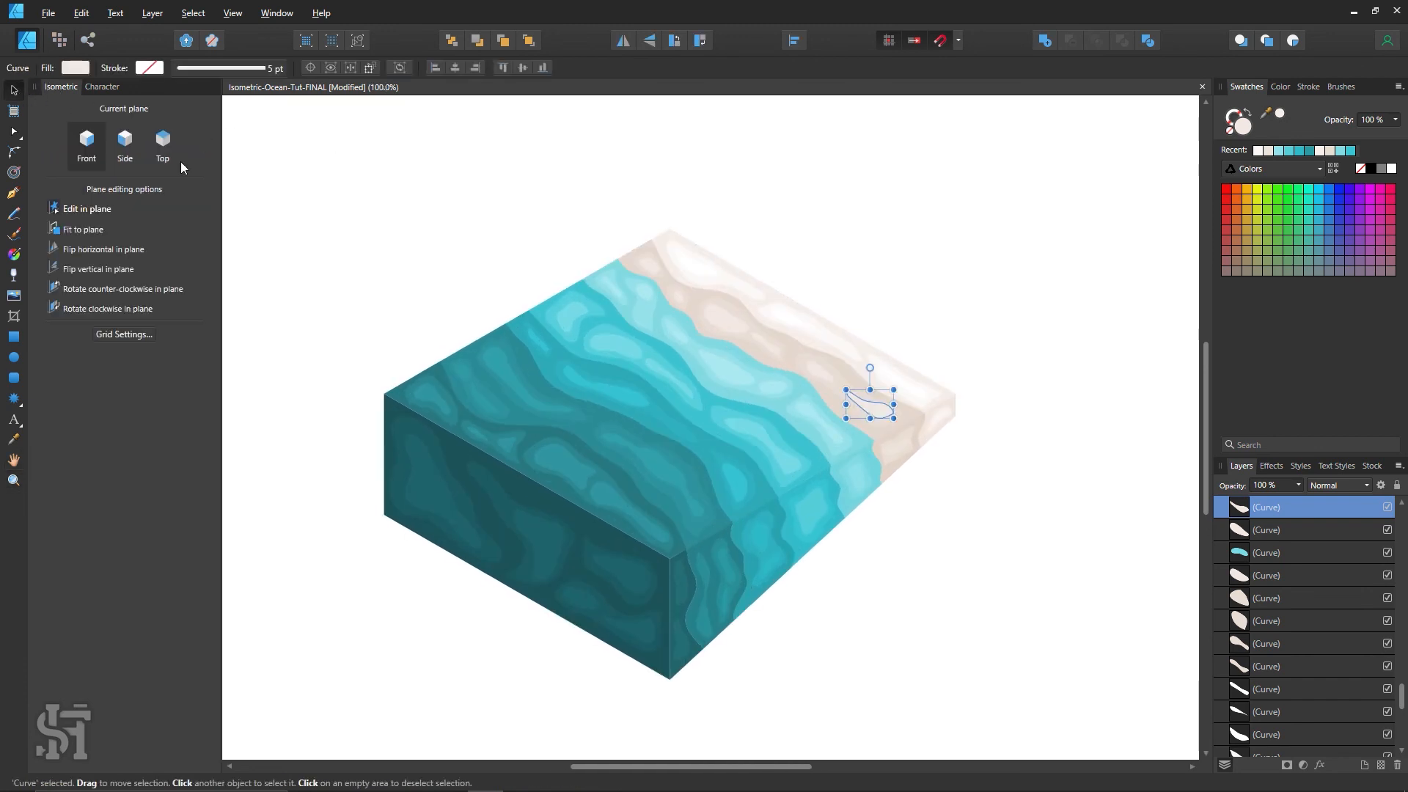
click(943, 338)
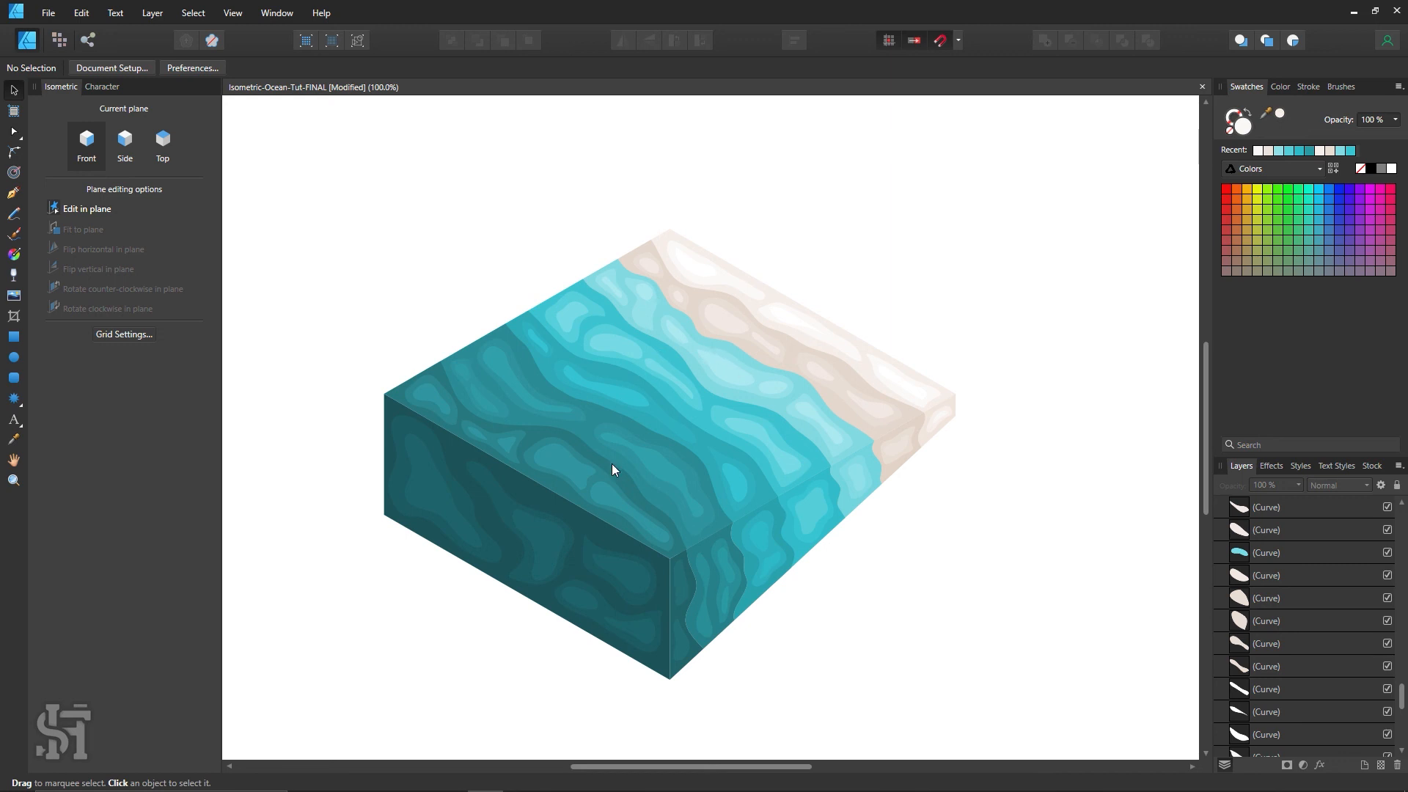
scroll(926, 666, down, 1)
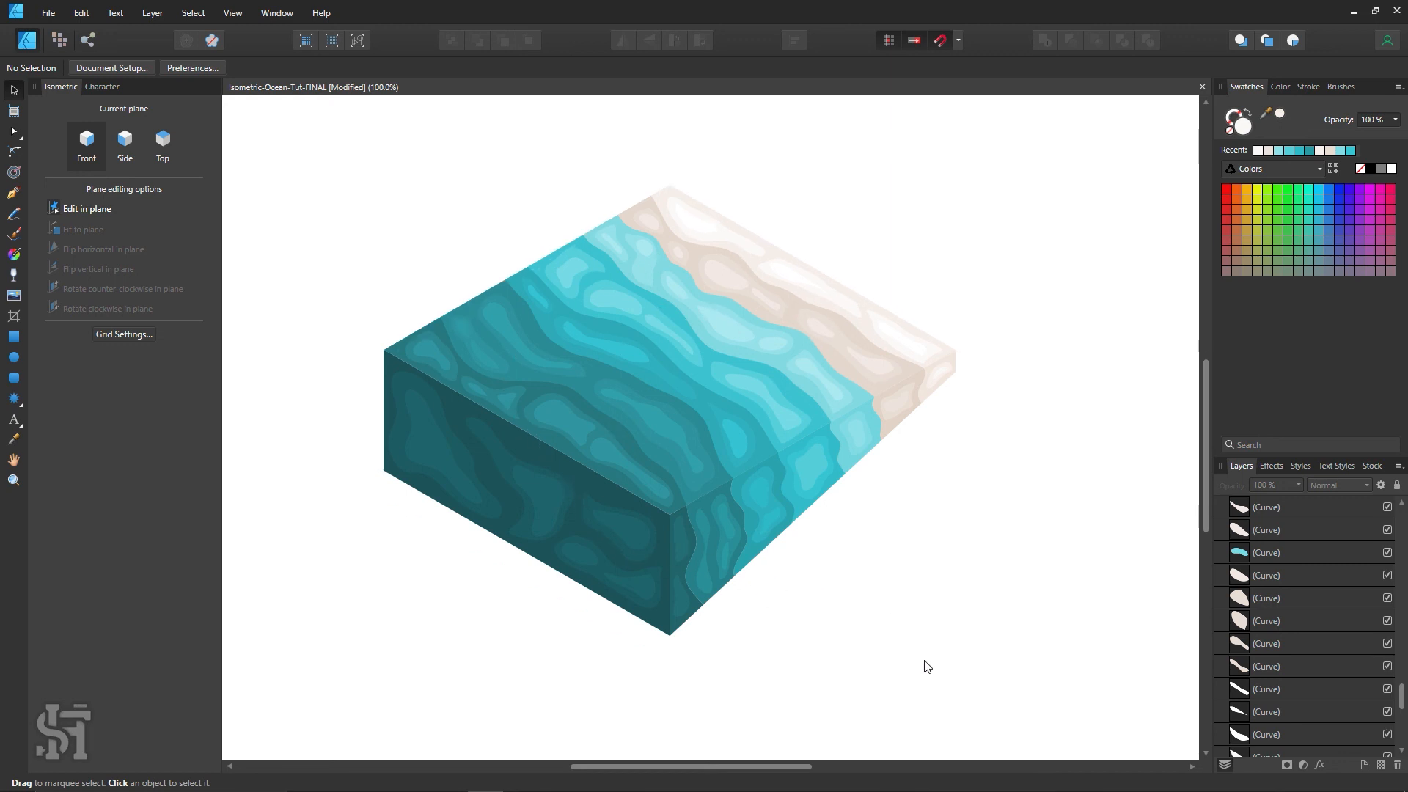
scroll(926, 666, up, 1)
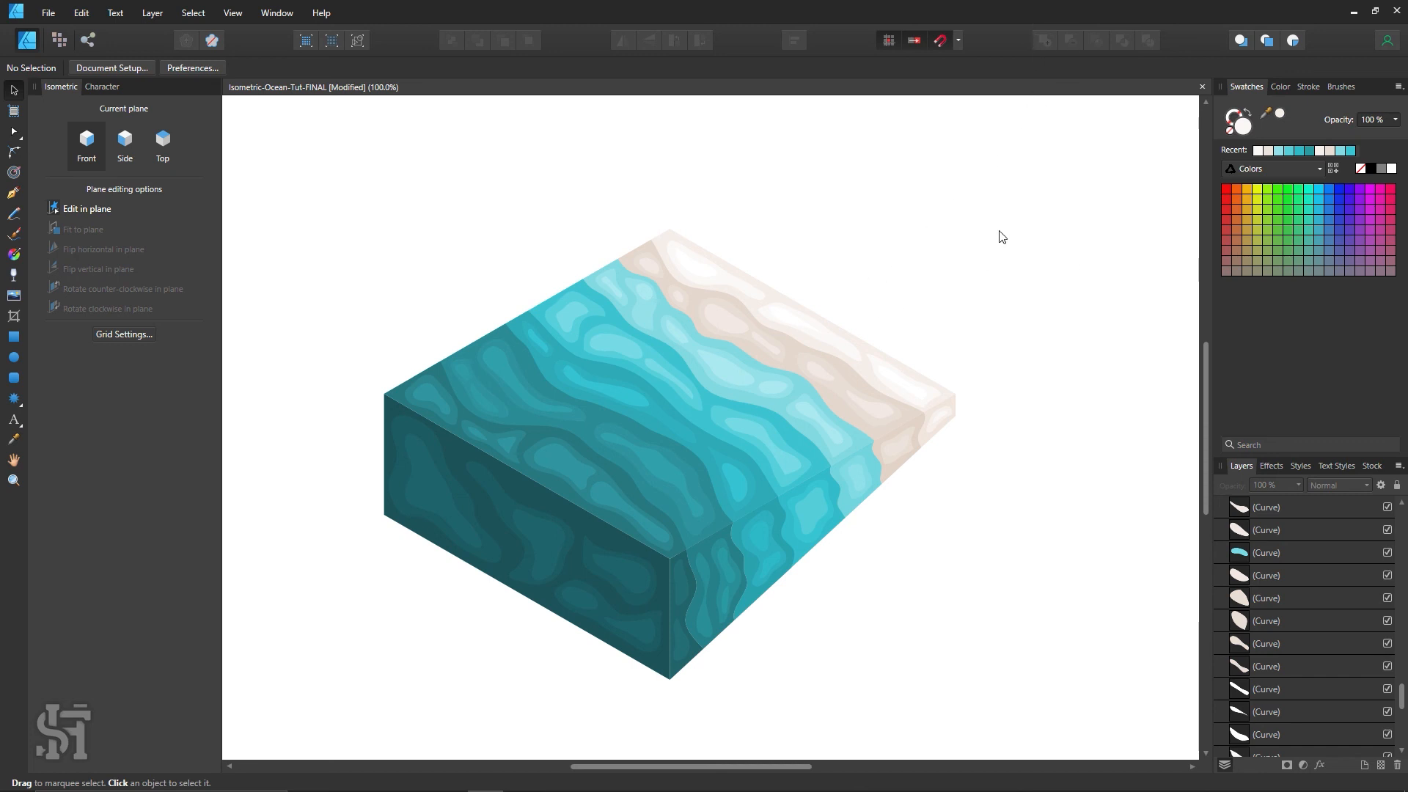
Select every shape of the ocean block and set the fill noise to 20%.
drag(1044, 171, 287, 733)
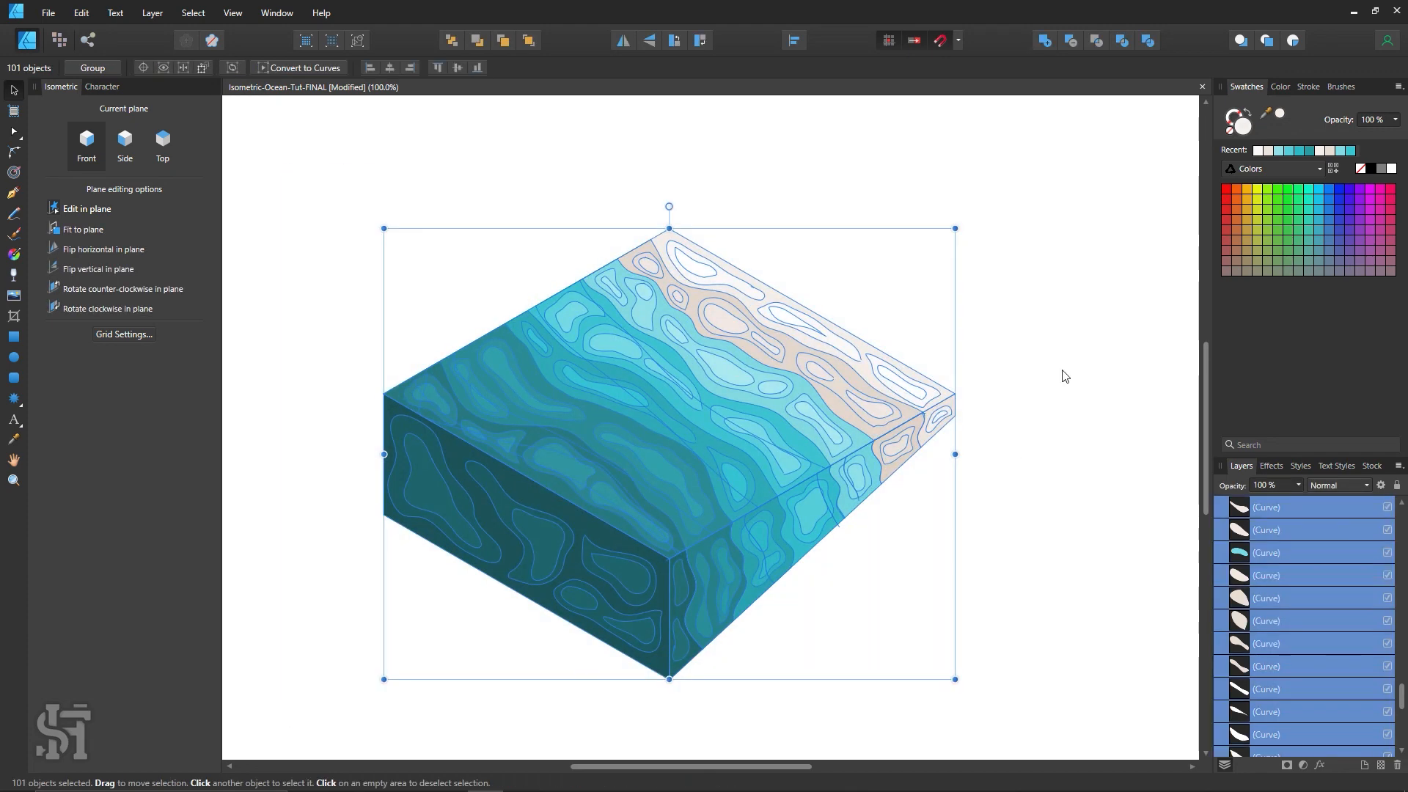
click(1280, 88)
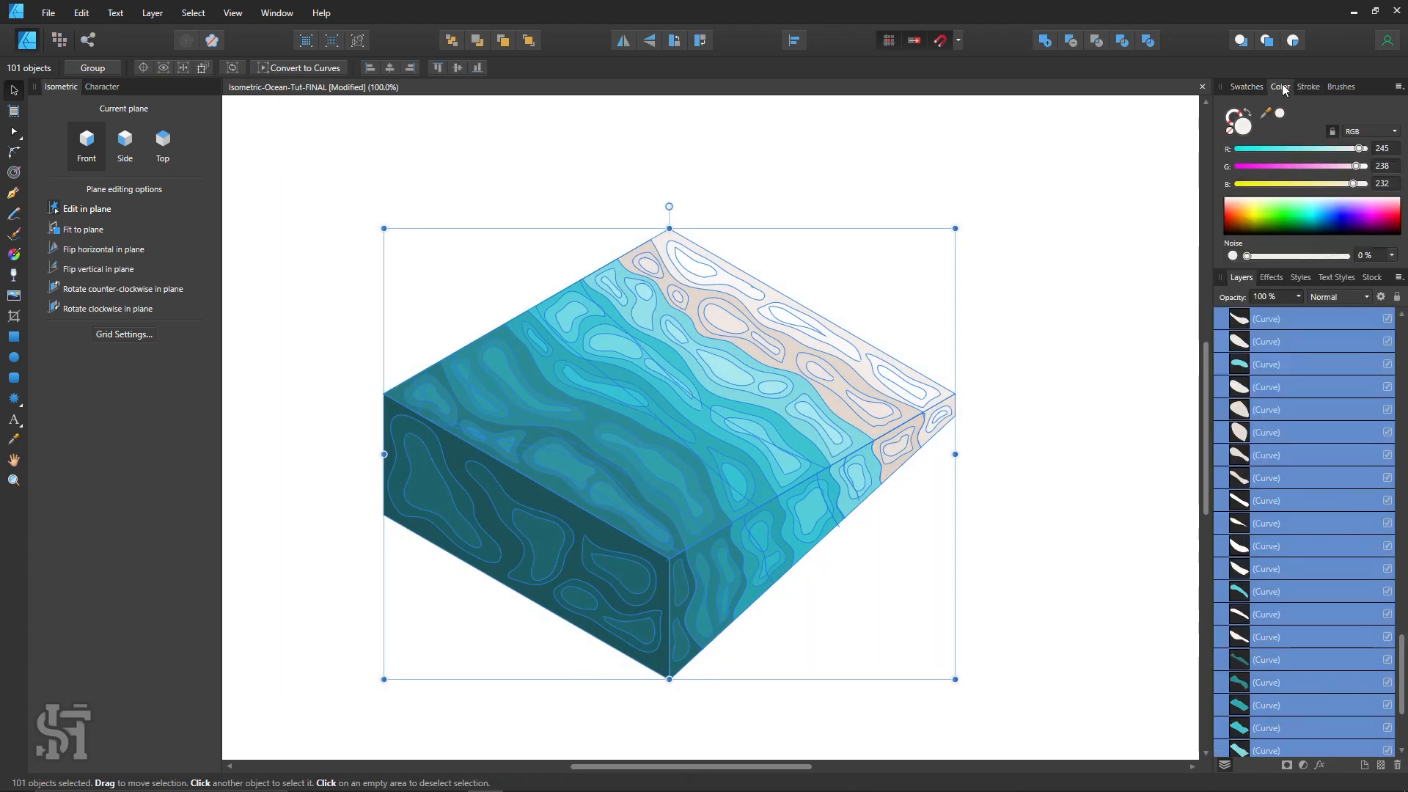
click(1233, 255)
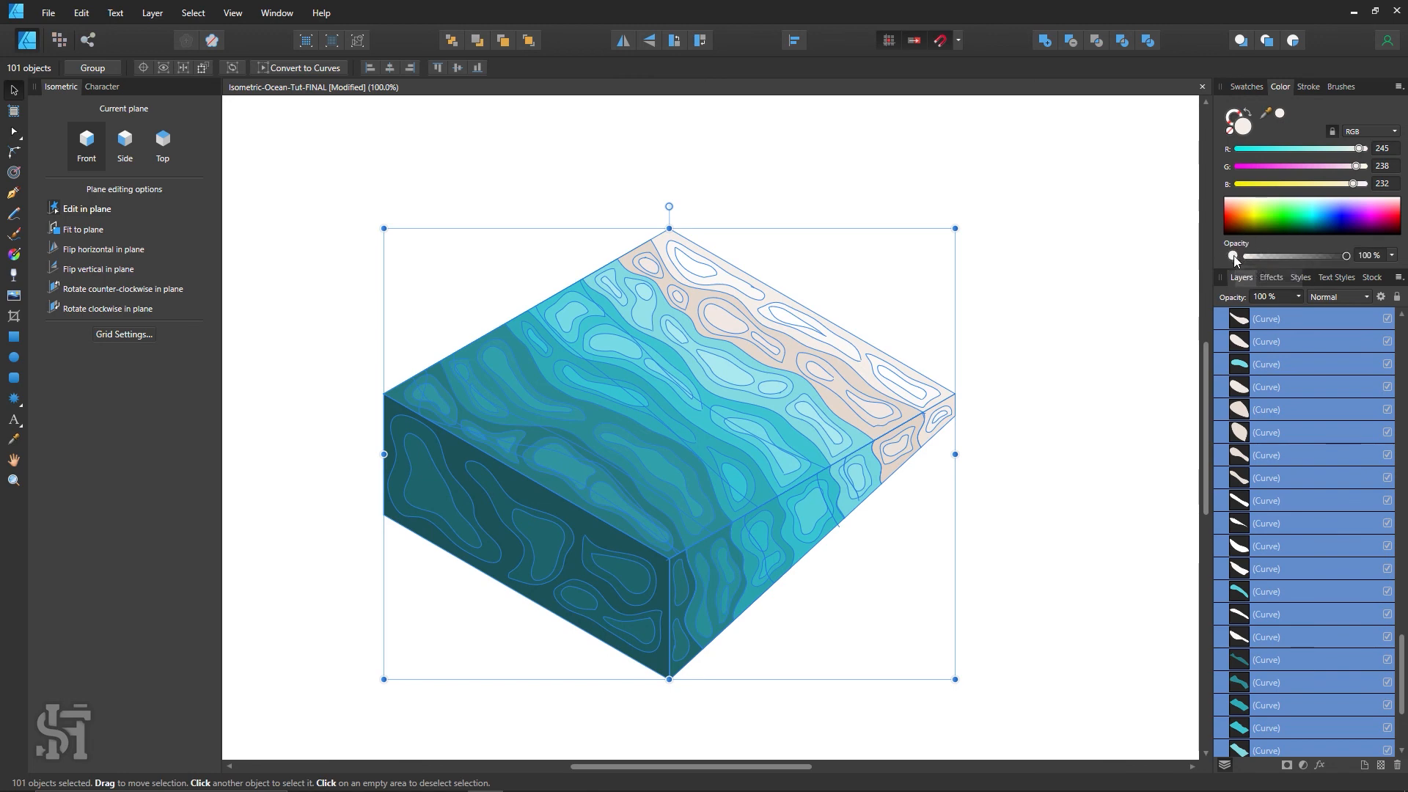
click(1232, 255)
drag(1249, 256, 1292, 267)
click(1383, 255)
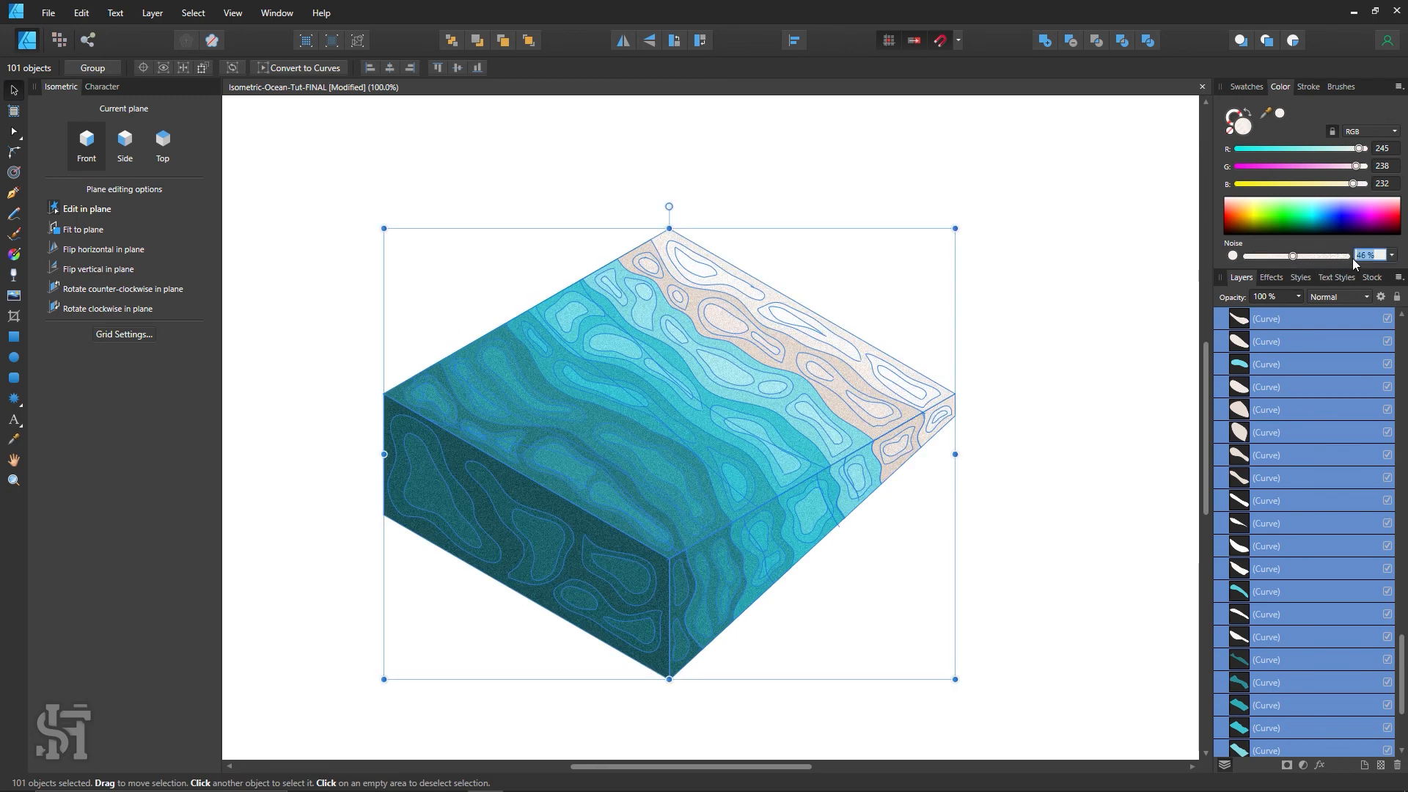
text(20)
key(Return)
click(1086, 442)
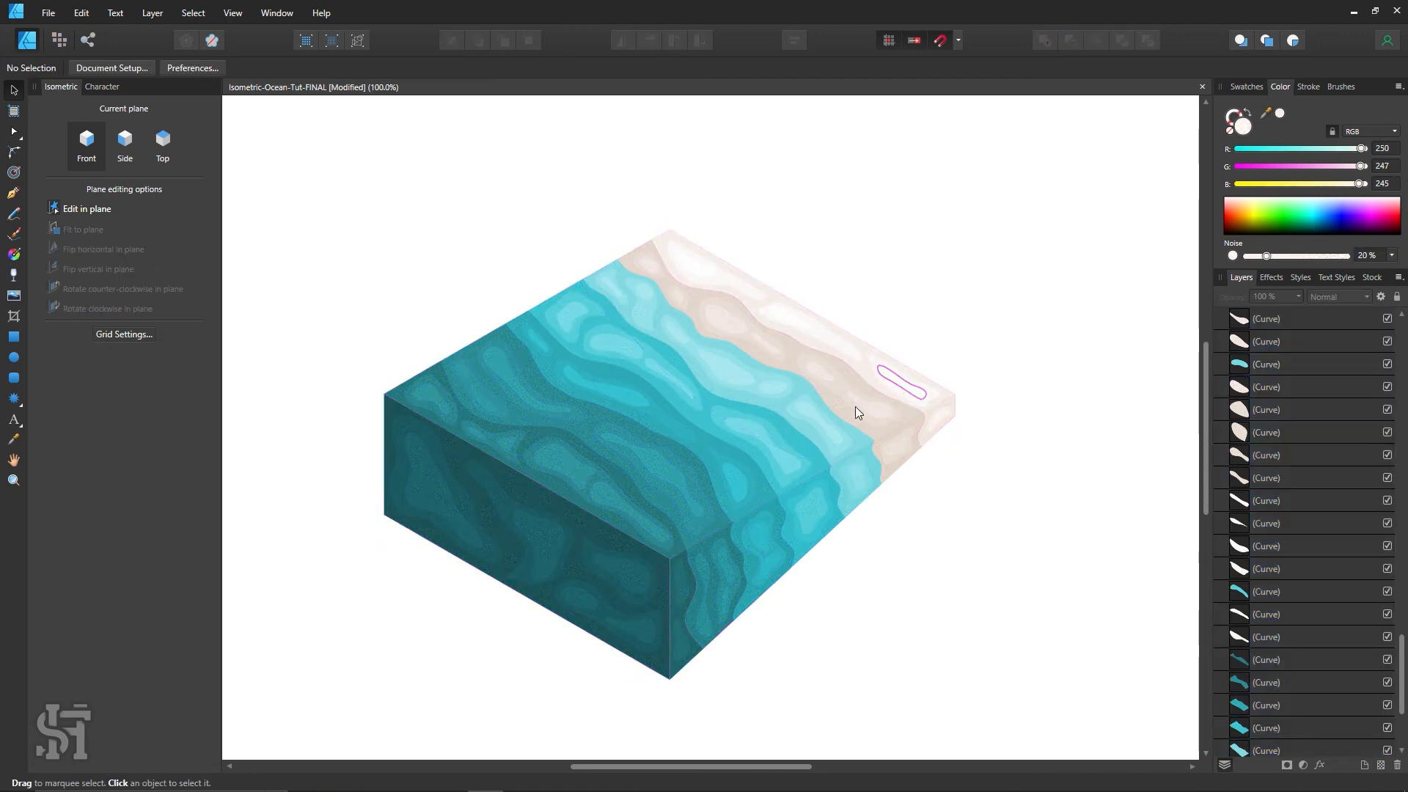
Examine the noise texture on the block's water and sand surfaces up close and as a whole.
key(z)
drag(722, 407, 817, 452)
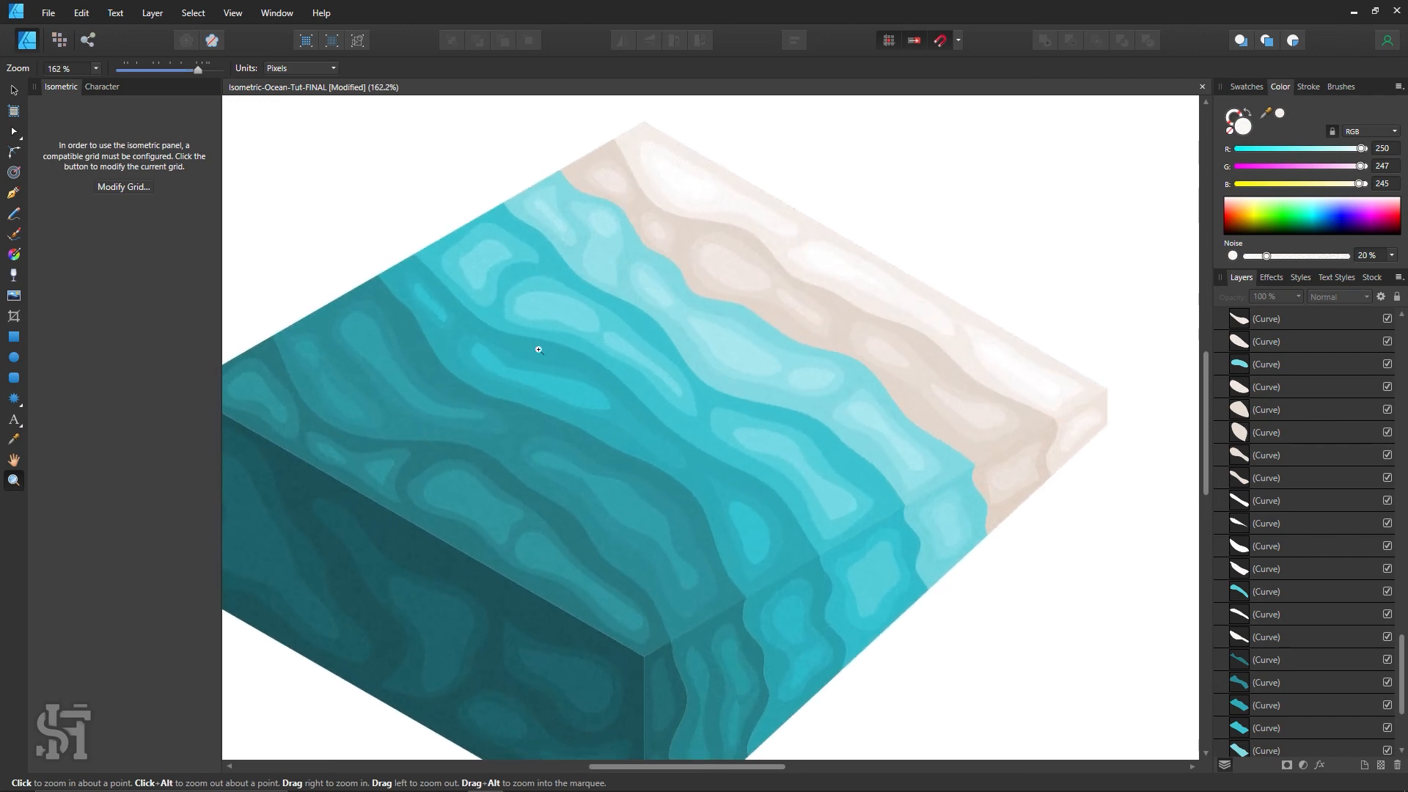
drag(538, 350, 527, 427)
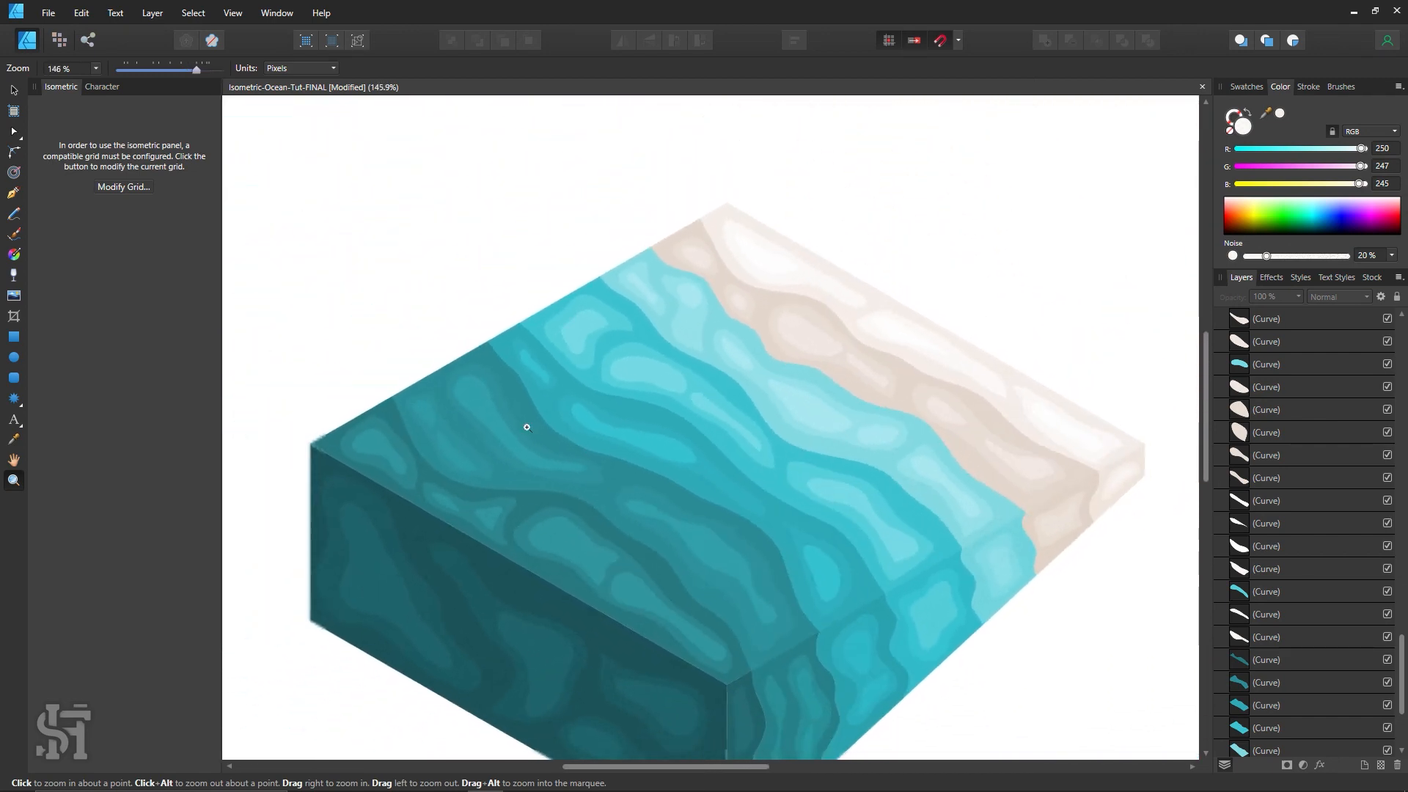
drag(756, 568, 634, 514)
key(h)
drag(729, 531, 649, 434)
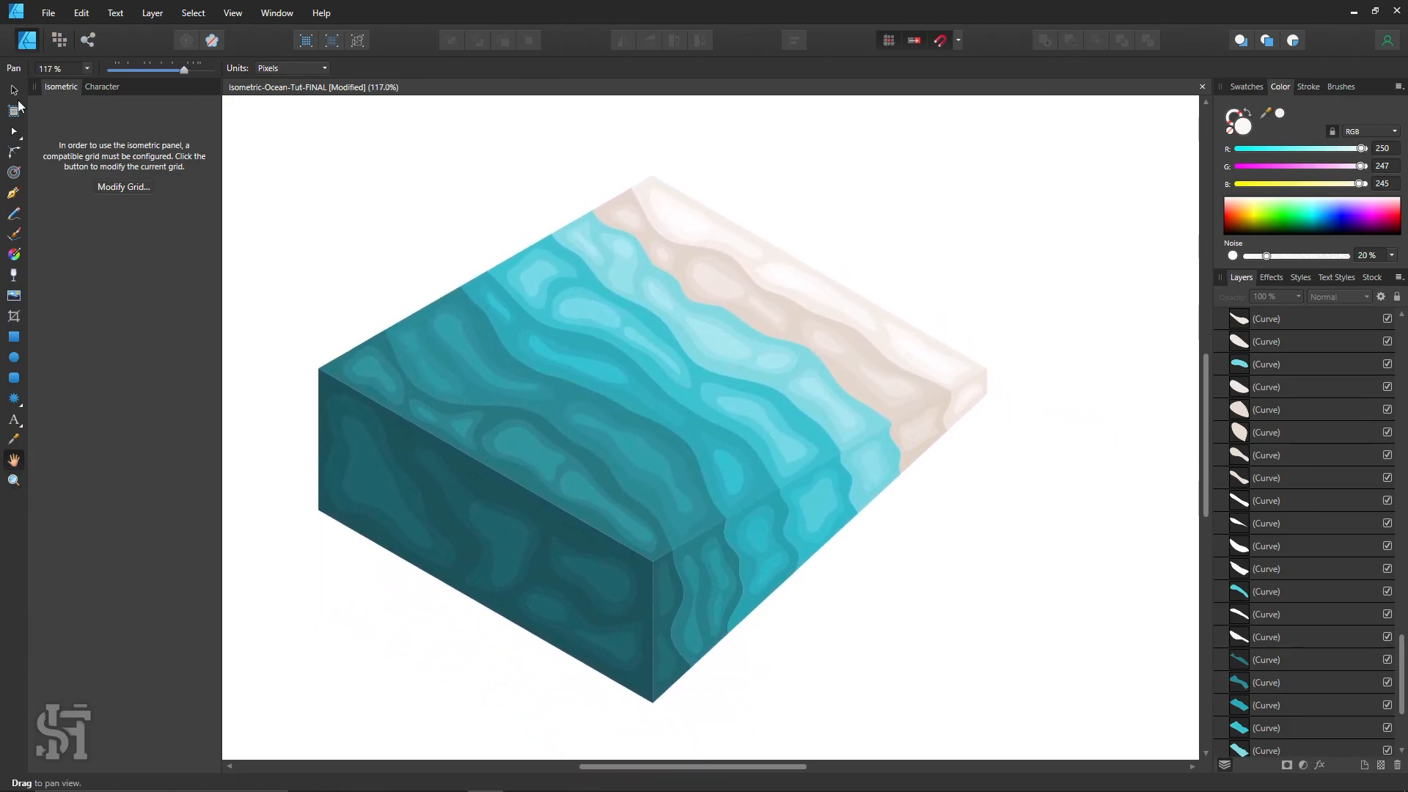
click(14, 90)
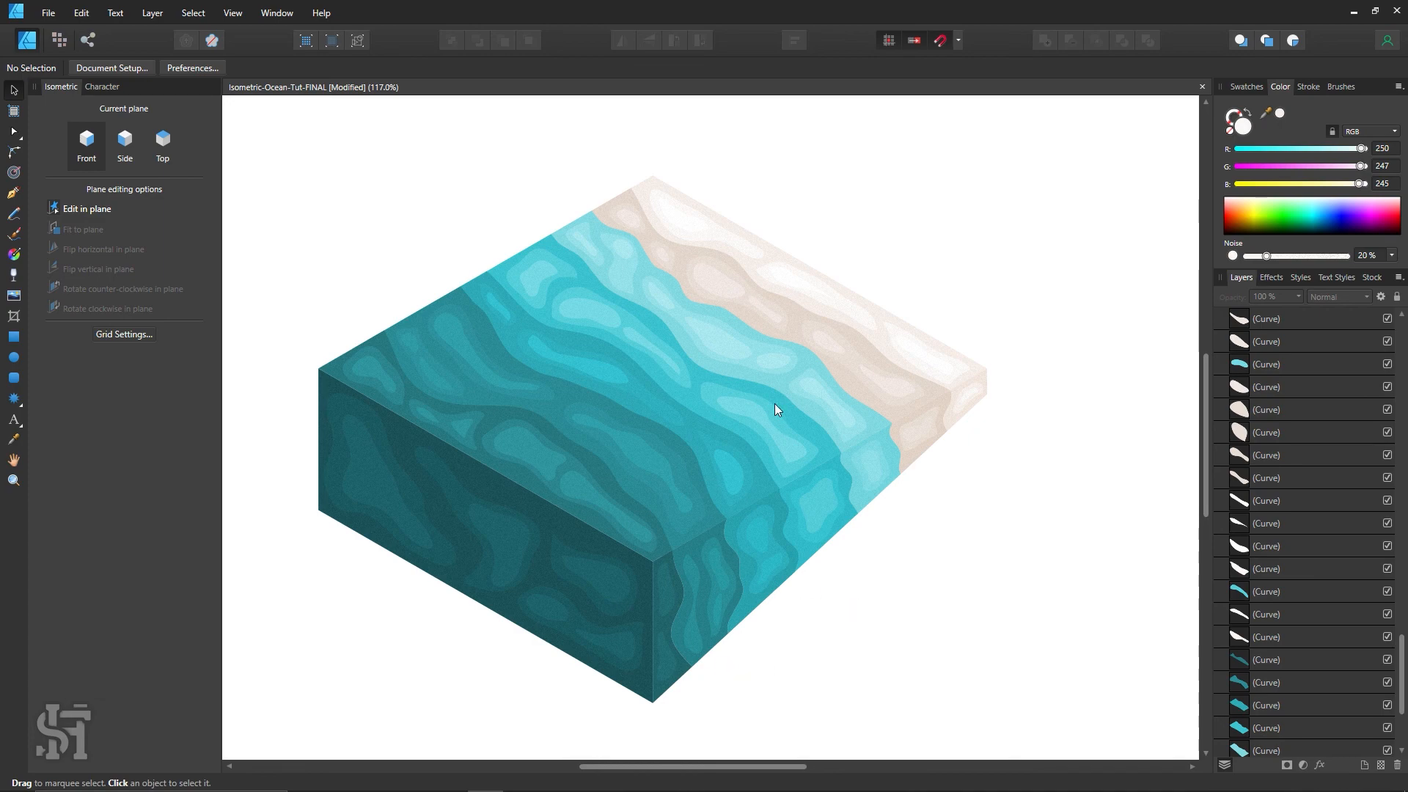
click(792, 304)
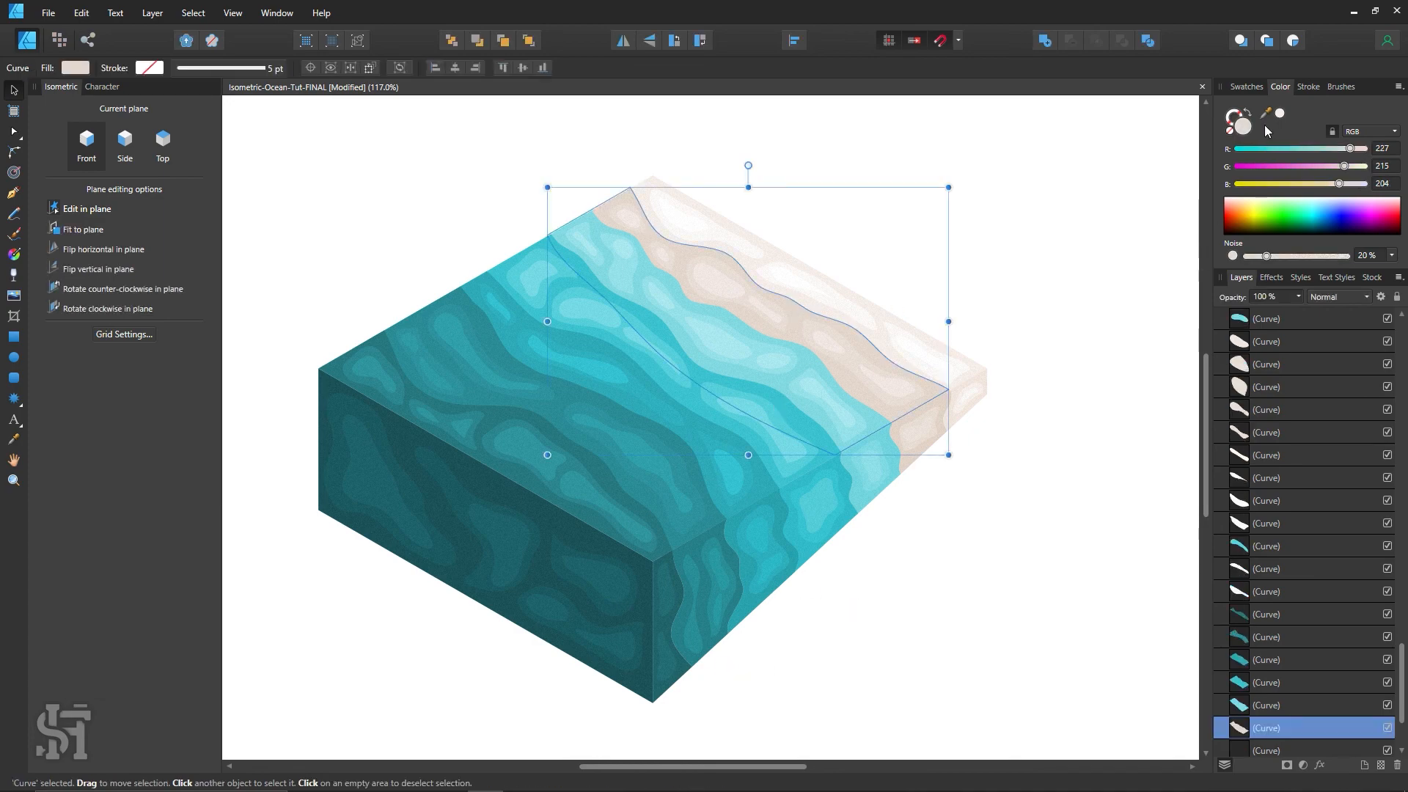
click(1242, 129)
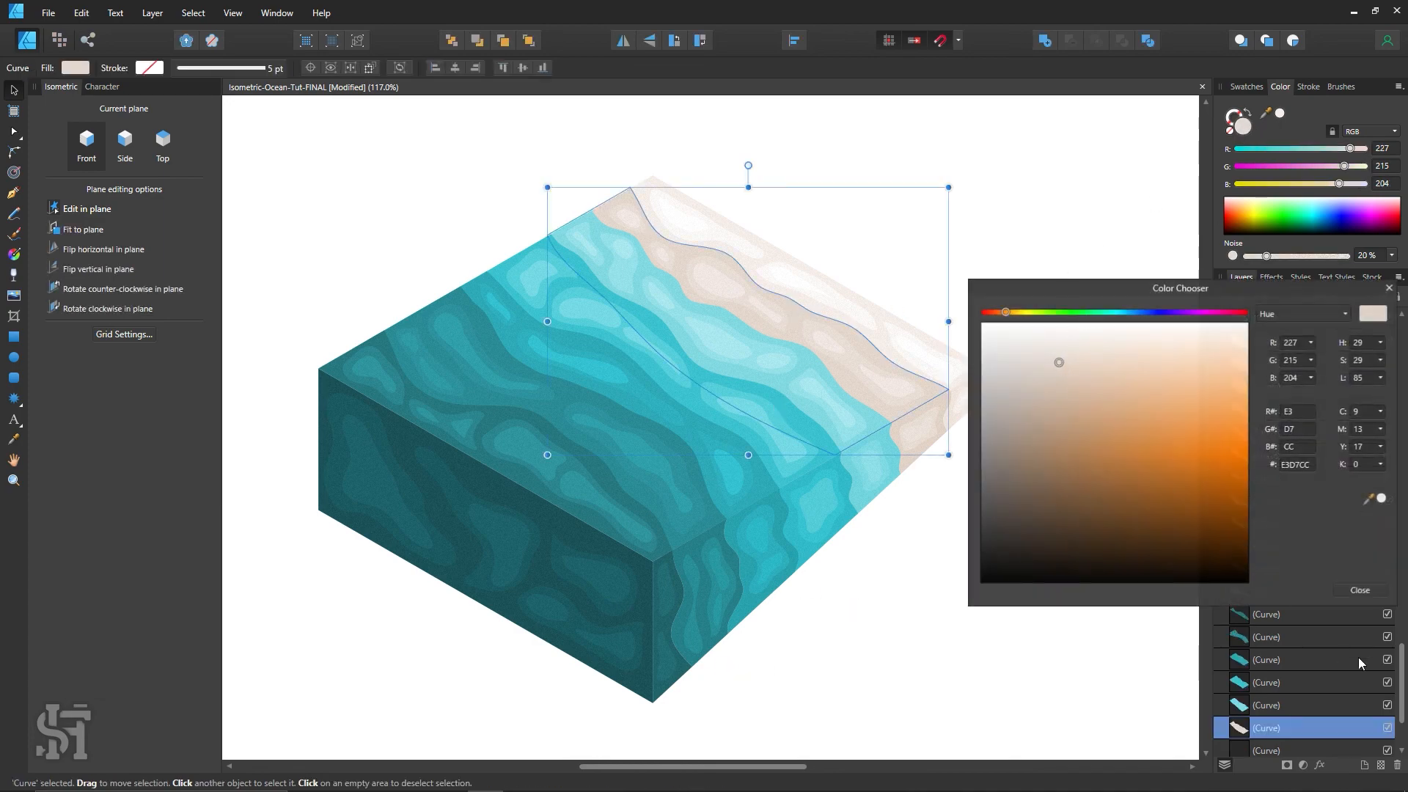
click(1355, 586)
Darken the fill of the top face's lightest sand base rectangle to #F1E6DD.
click(940, 346)
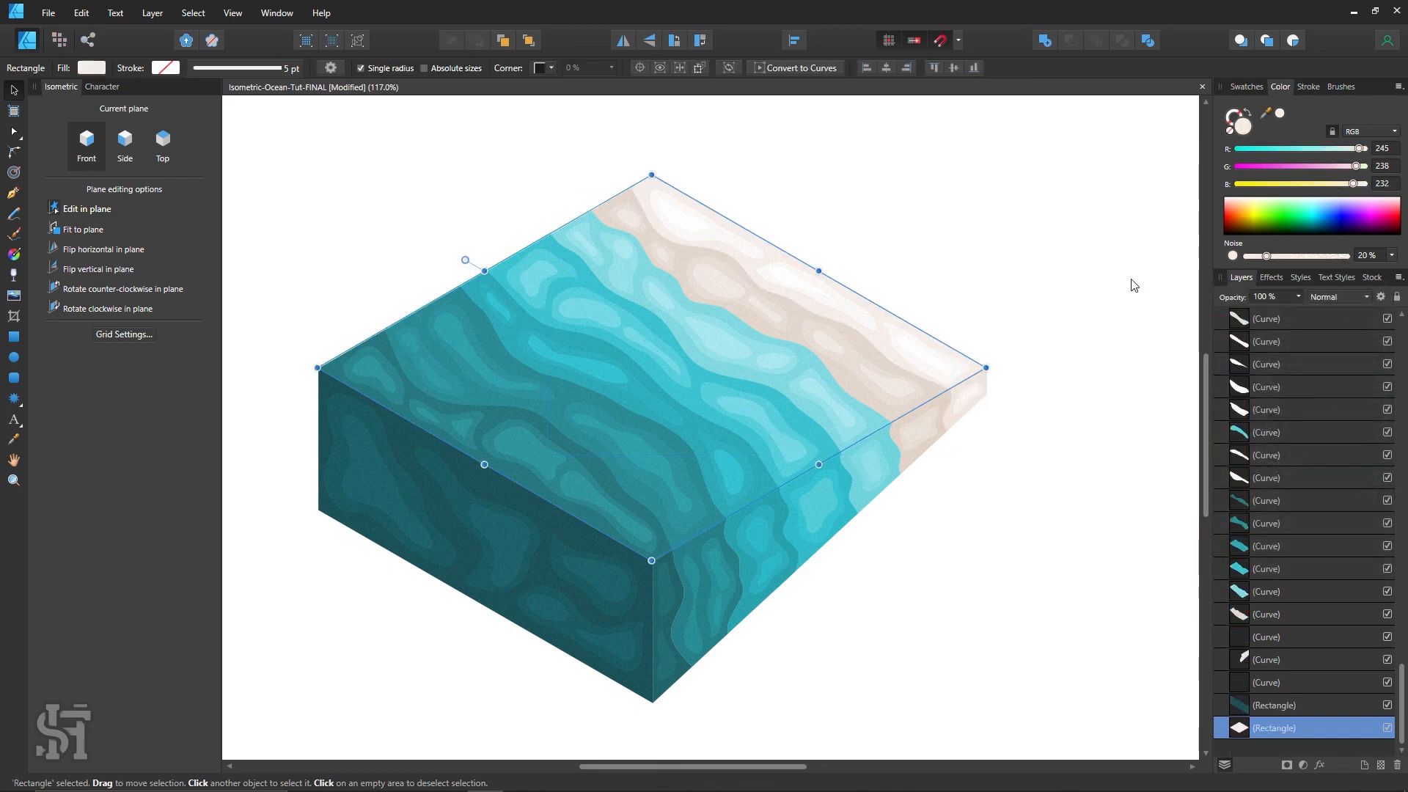
double_click(1245, 128)
click(1092, 348)
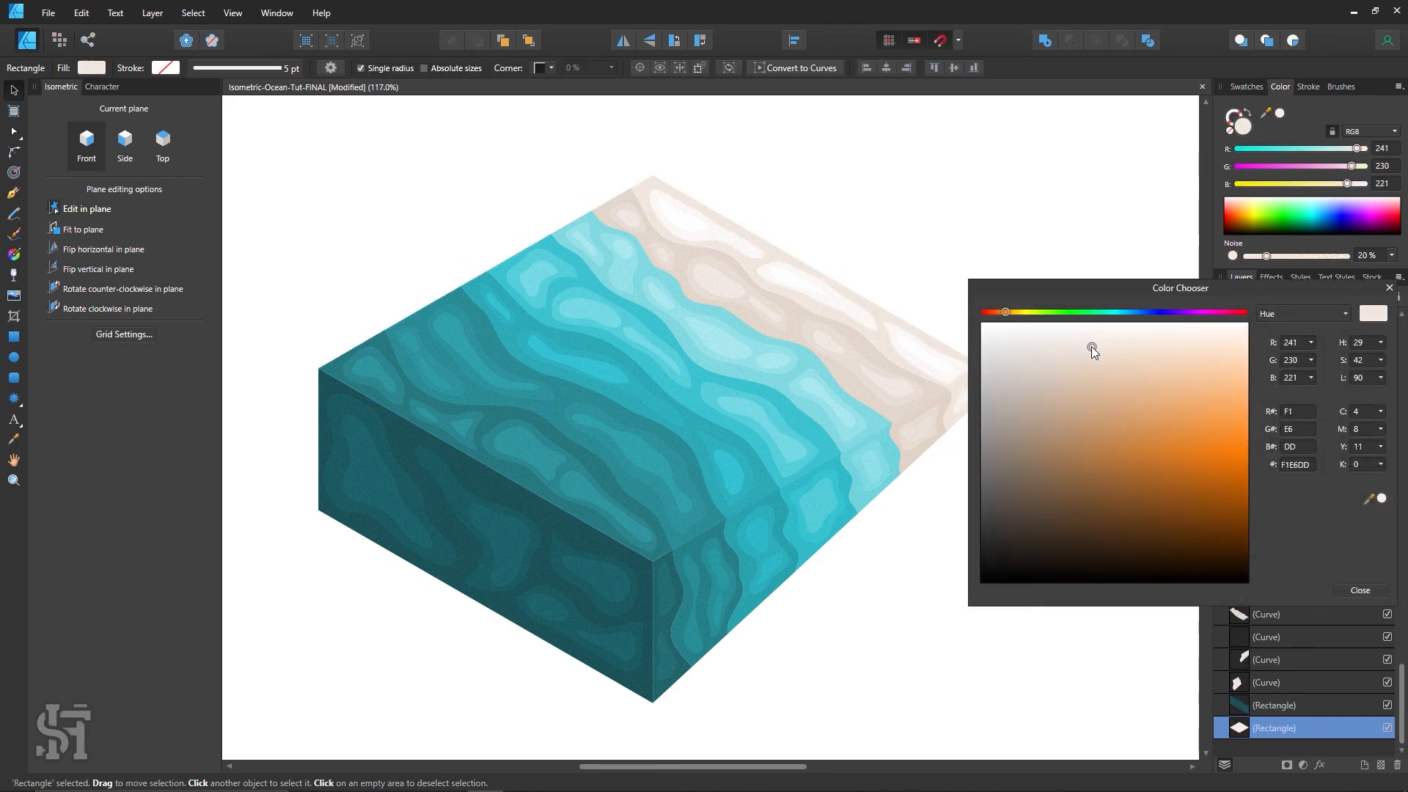
click(1360, 589)
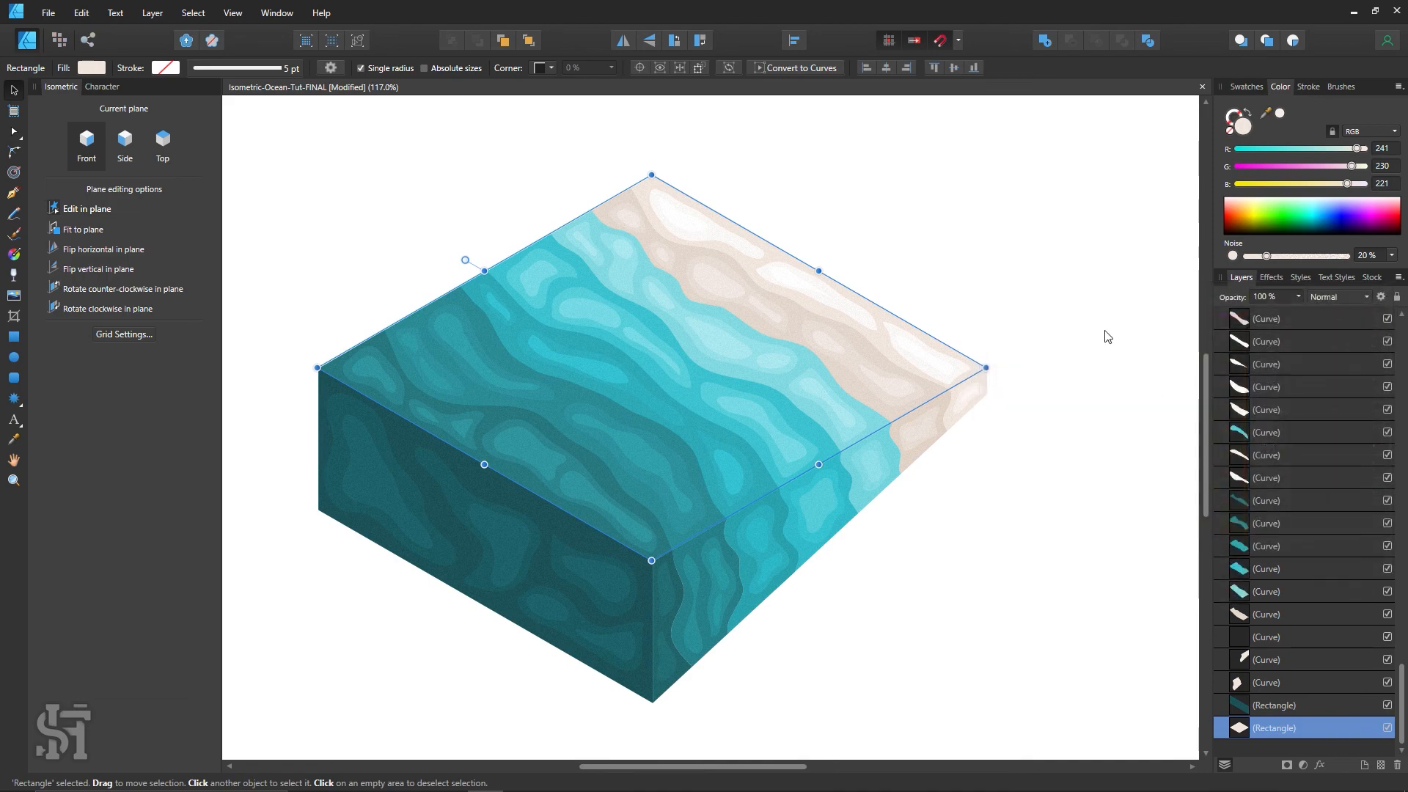
click(1100, 334)
Recolour the three large outer highlights along the top face's sand edge from the neighbouring sand colour, lightened to #F7F0EA.
click(854, 318)
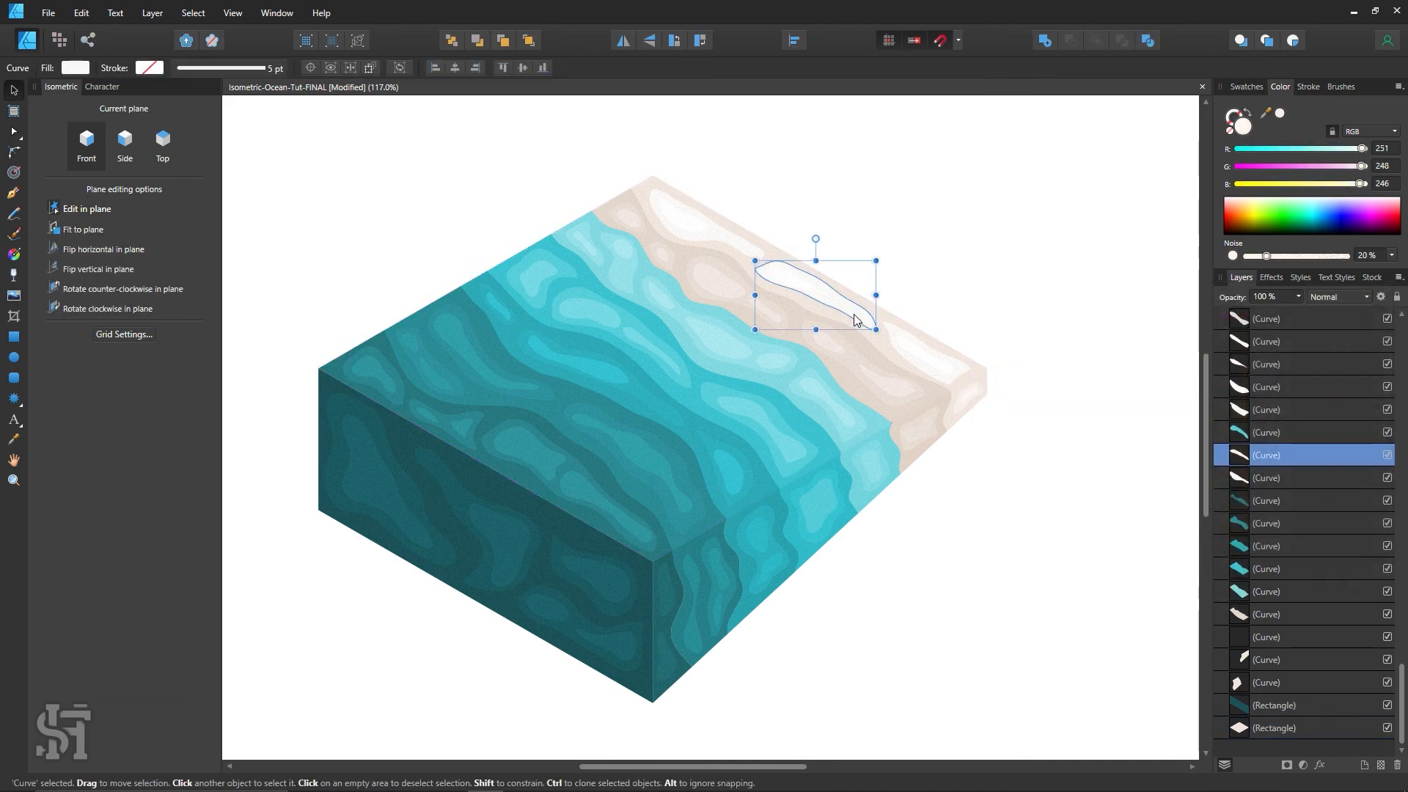
shift+click(744, 246)
shift+click(900, 335)
key(i)
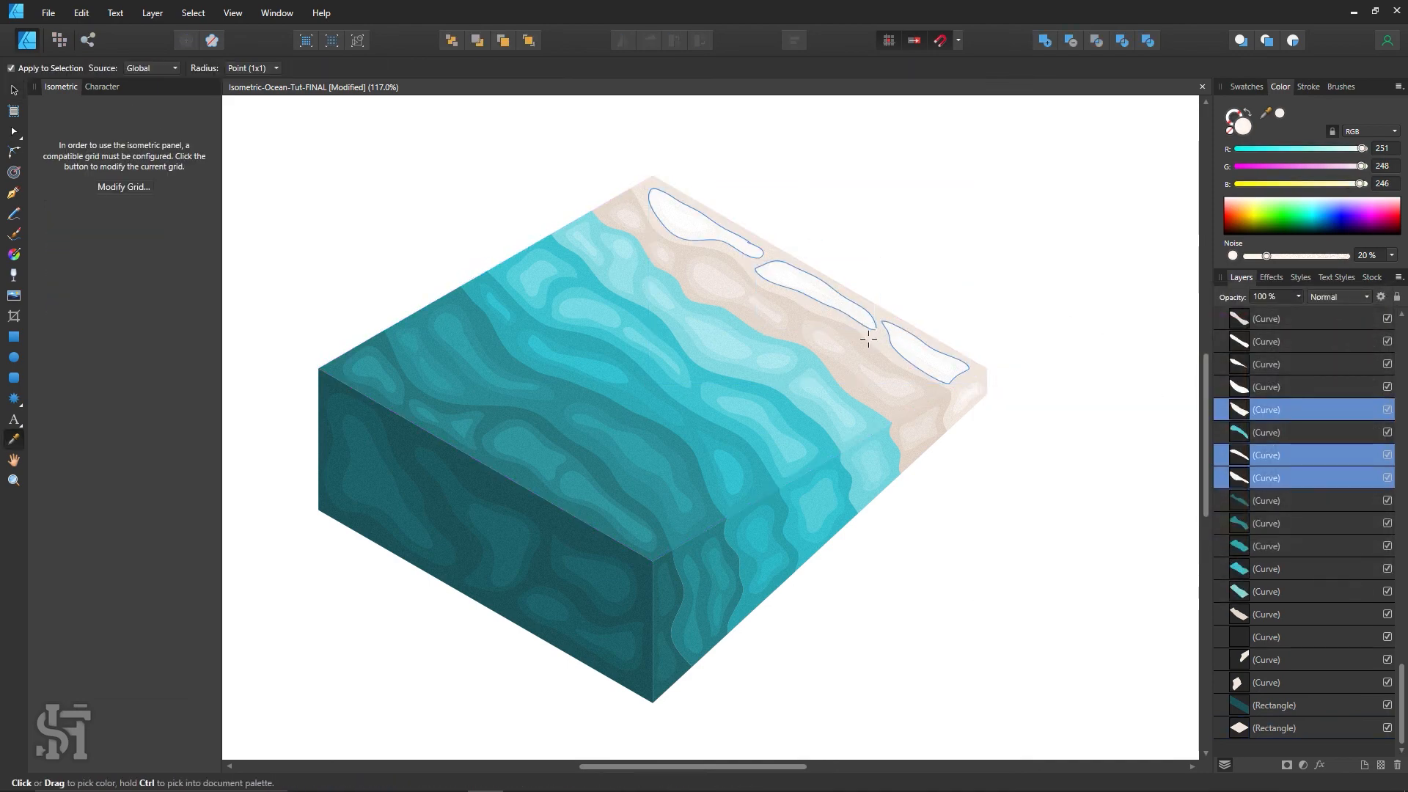
click(880, 337)
double_click(1243, 126)
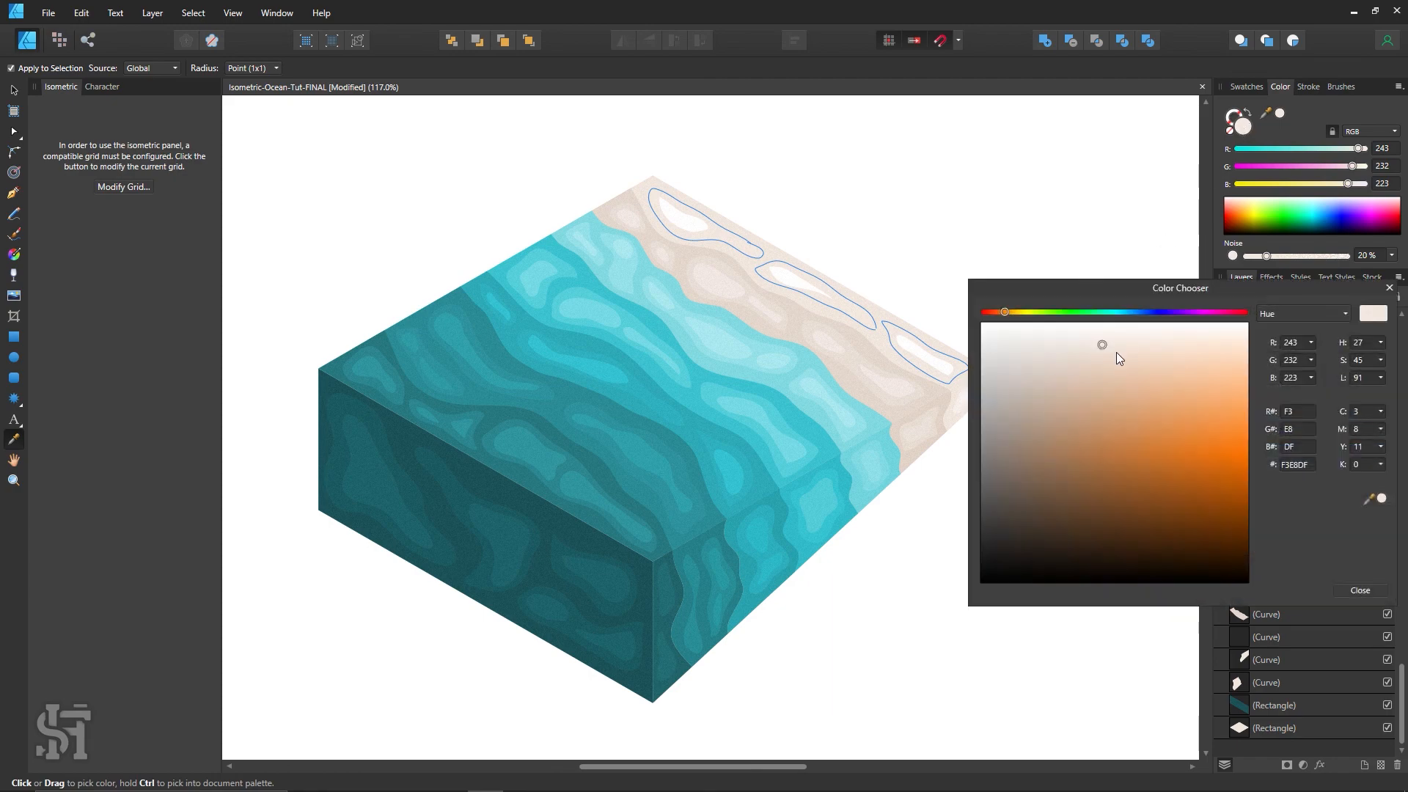
drag(1100, 340, 1104, 336)
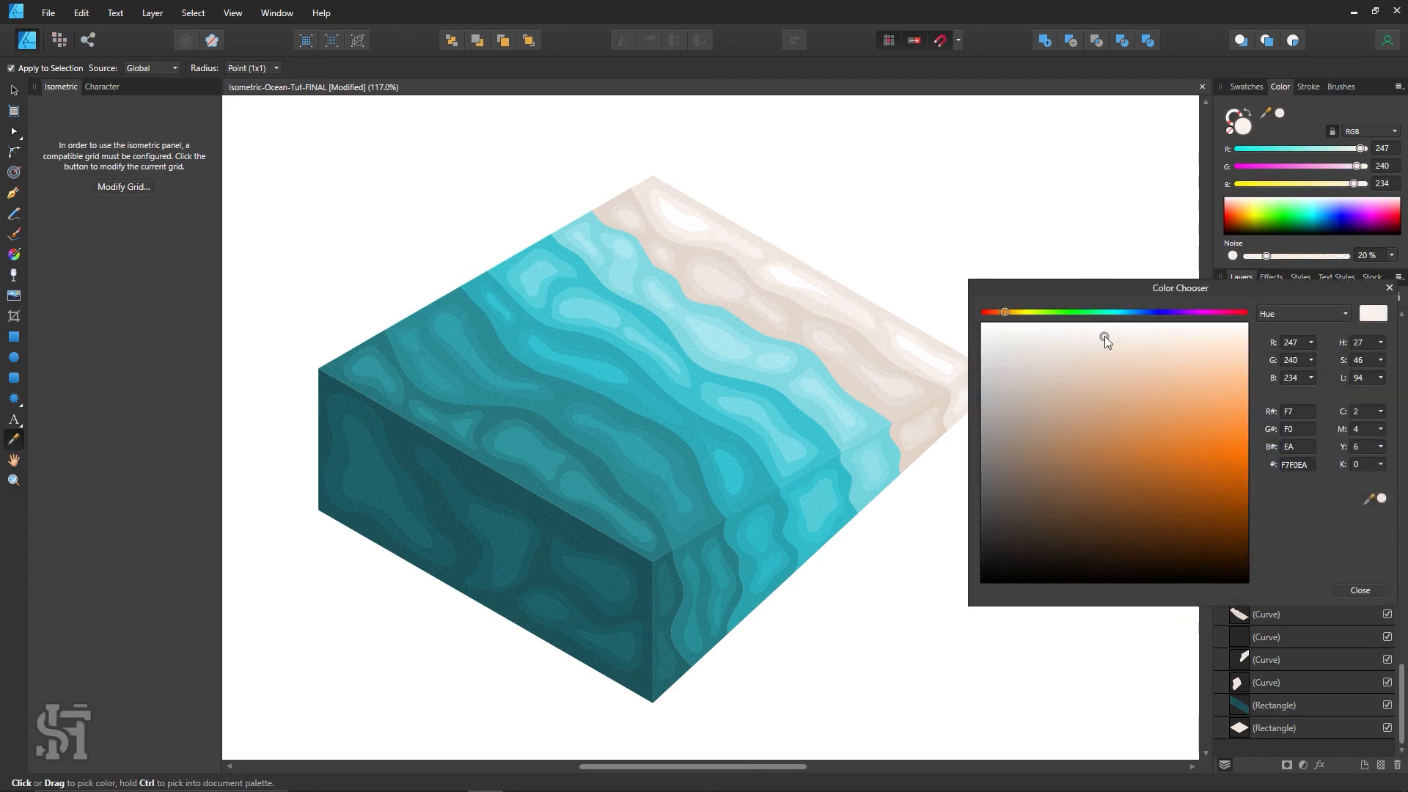
click(1360, 591)
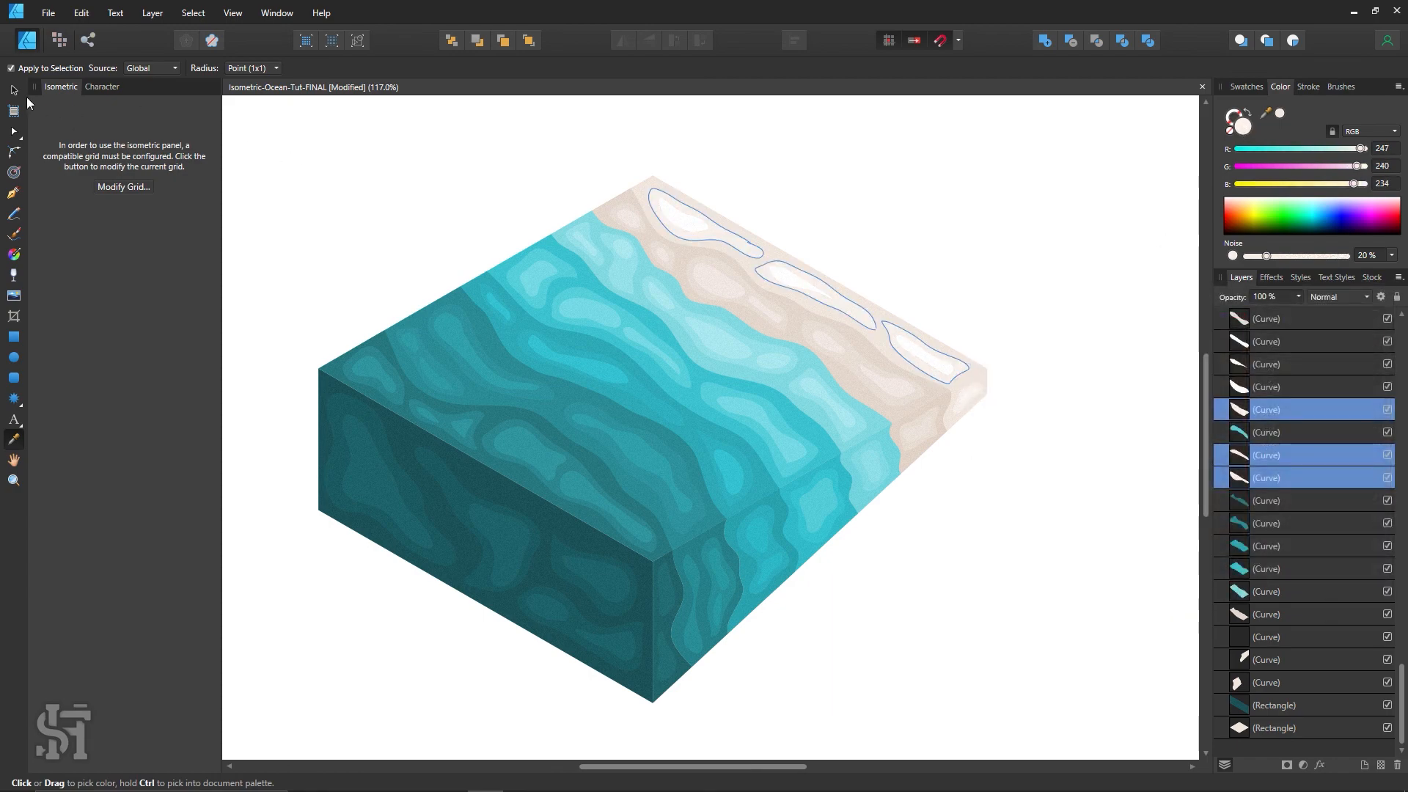
Recolour the three small inner sand highlights on the top face from the surrounding highlight colour, lightened to RGB 252, 250, 248.
key(v)
click(695, 224)
shift+click(795, 278)
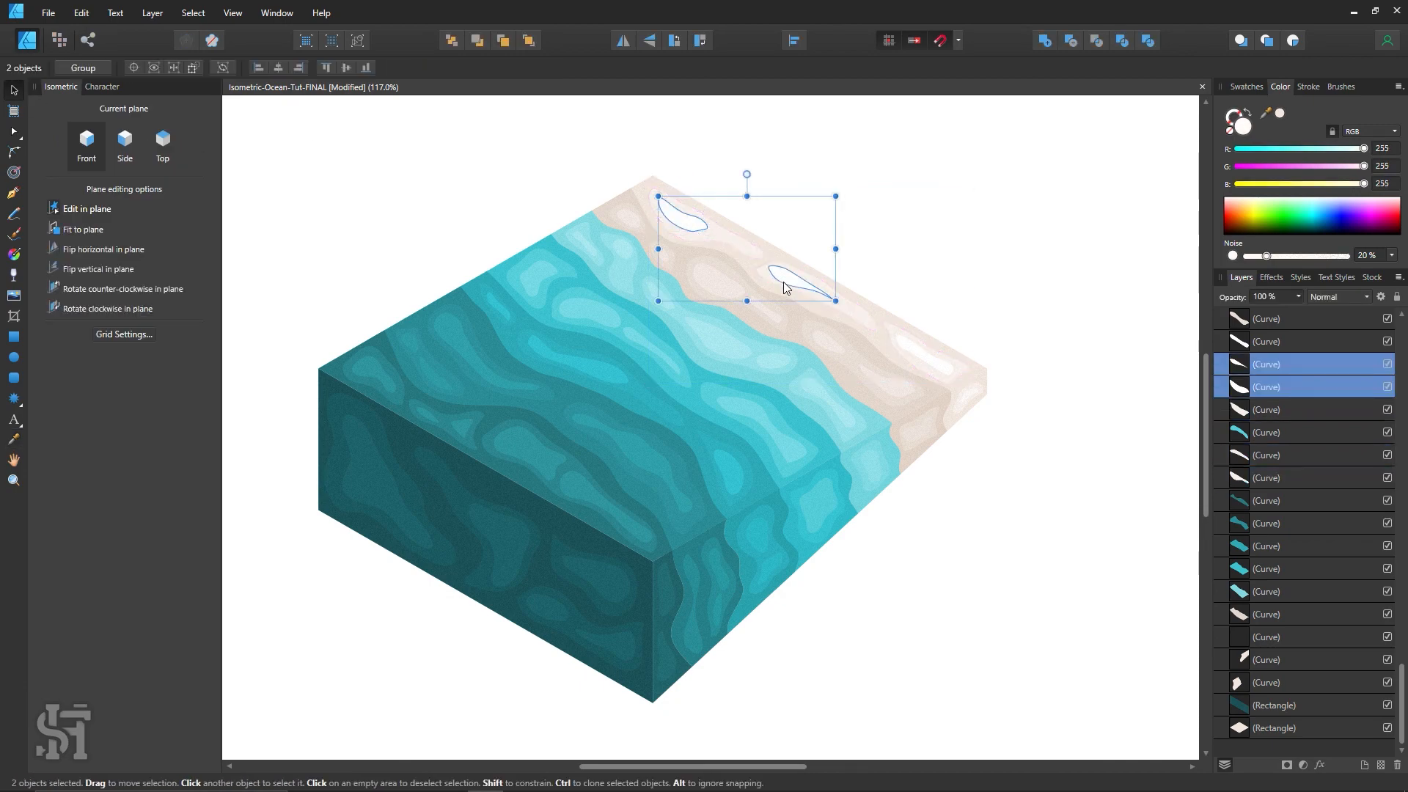
shift+click(904, 345)
key(i)
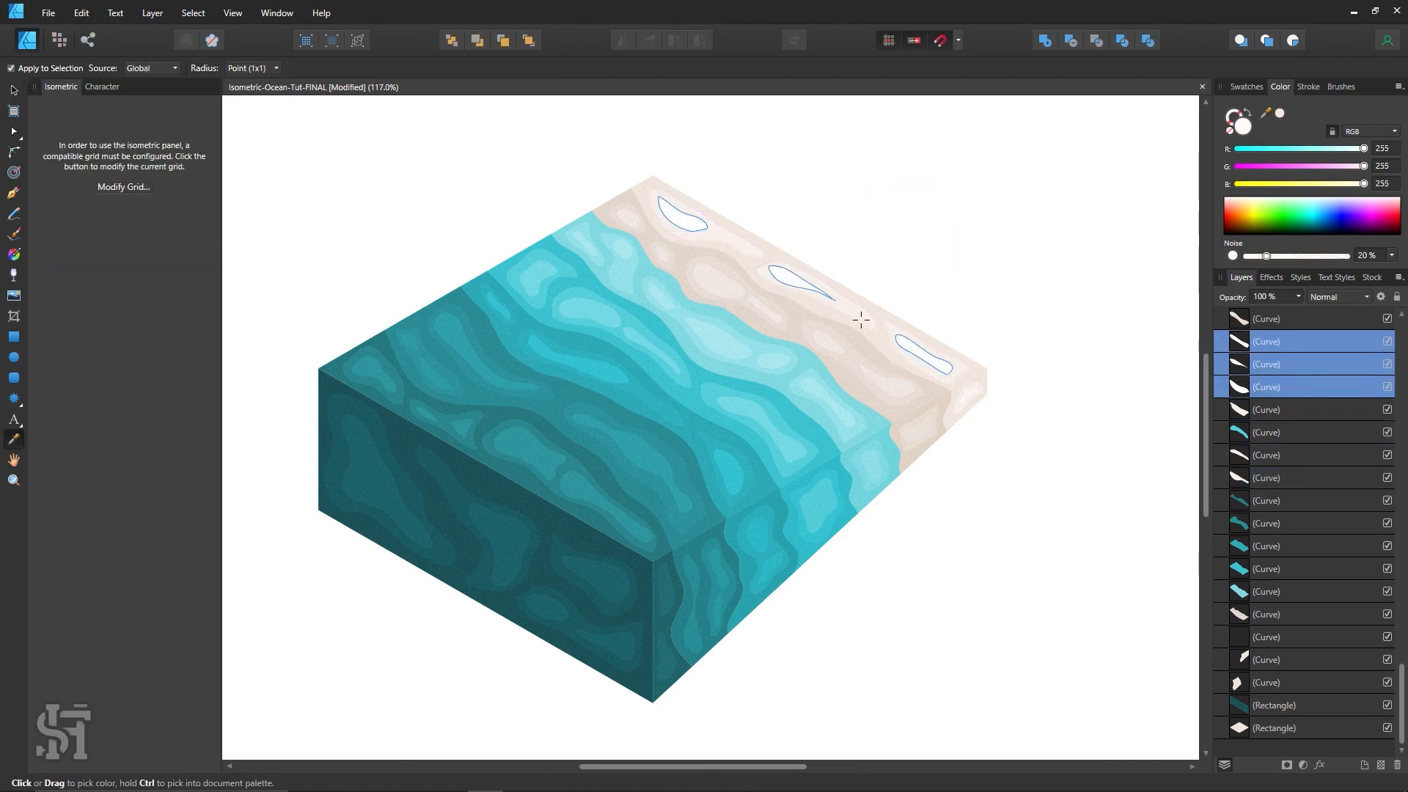
click(861, 320)
click(1240, 125)
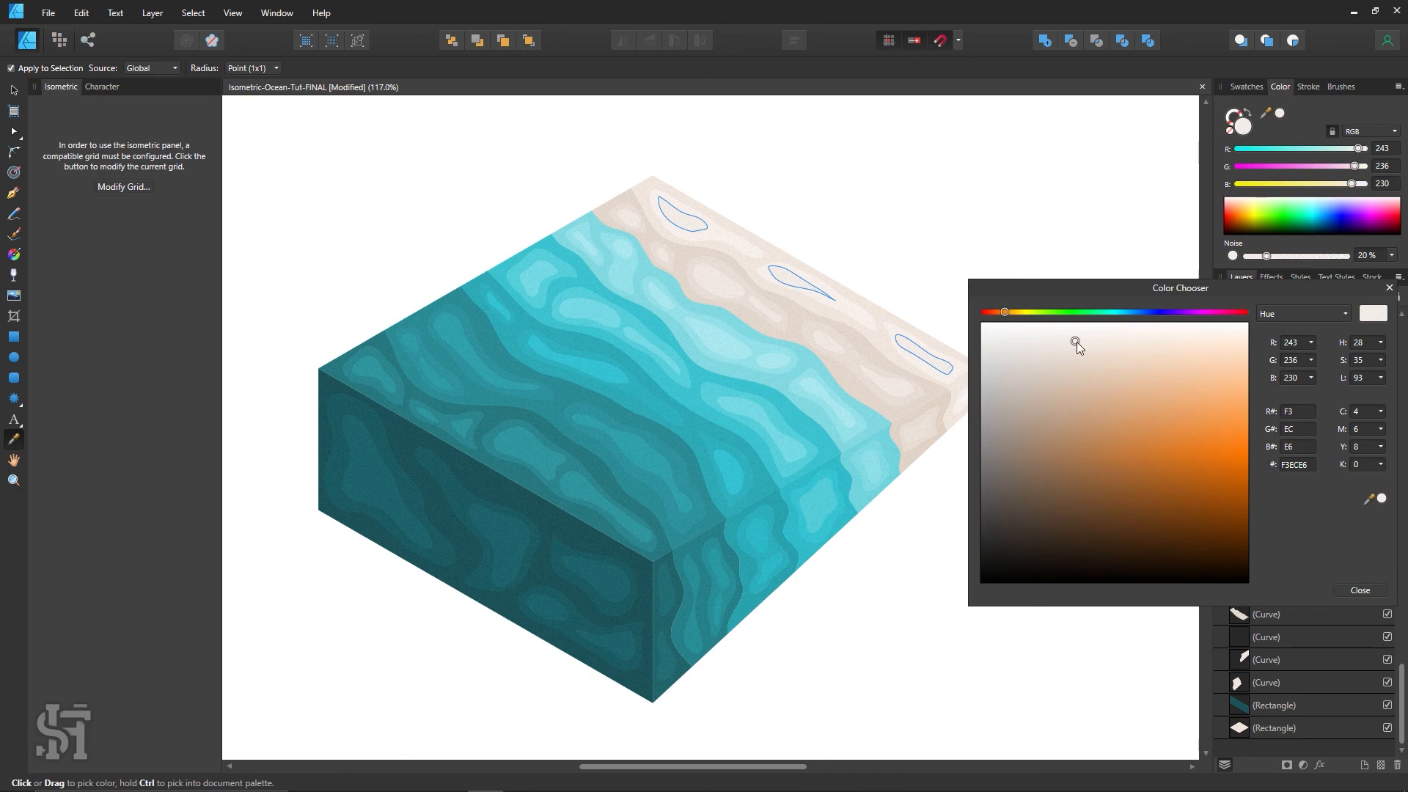
drag(1075, 342, 1078, 334)
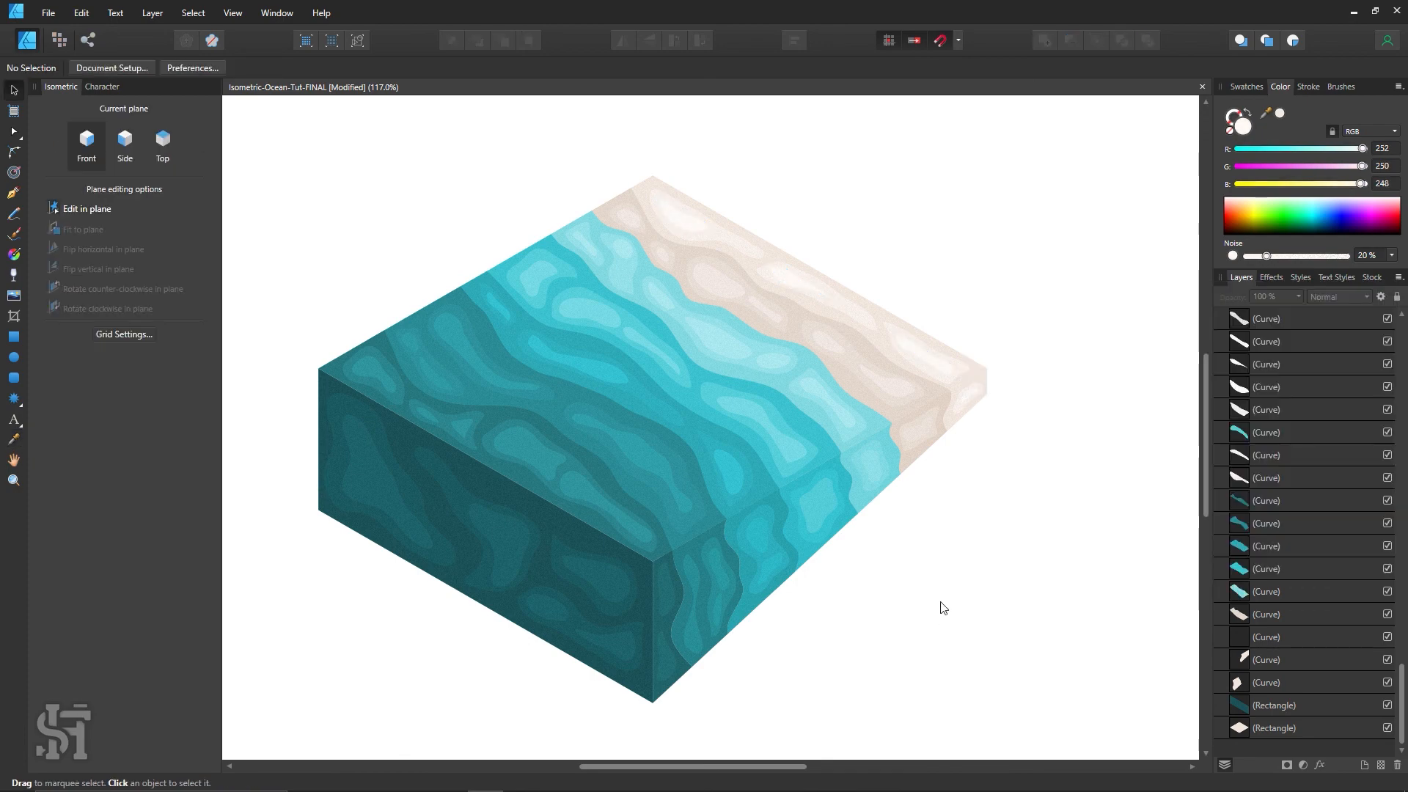
Examine the whole ocean block at 100% and 75% zoom with nothing selected, checking the softened sand colours and noise.
scroll(940, 602, up, 1)
scroll(953, 589, down, 1)
key(z)
key(ctrl+1)
key(h)
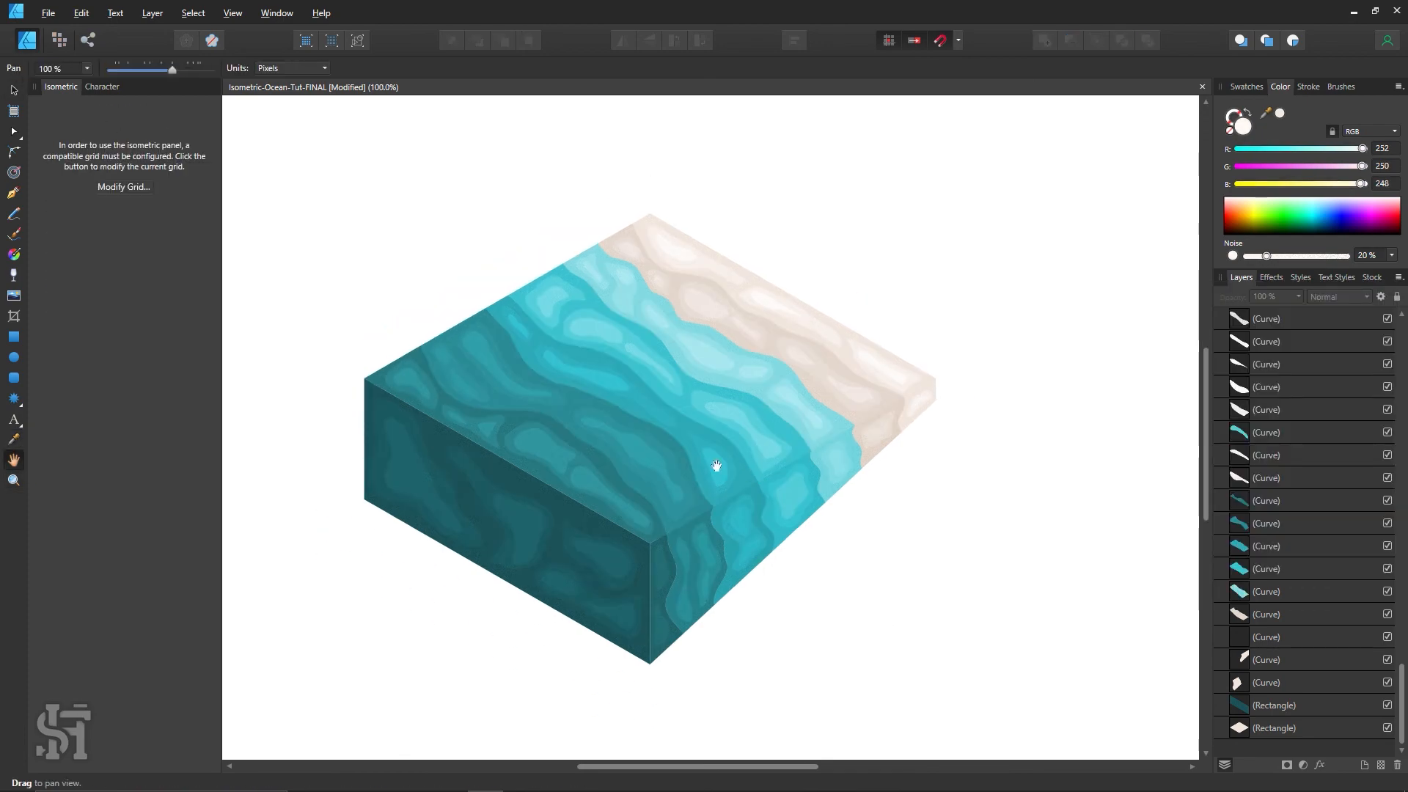
drag(717, 465, 799, 443)
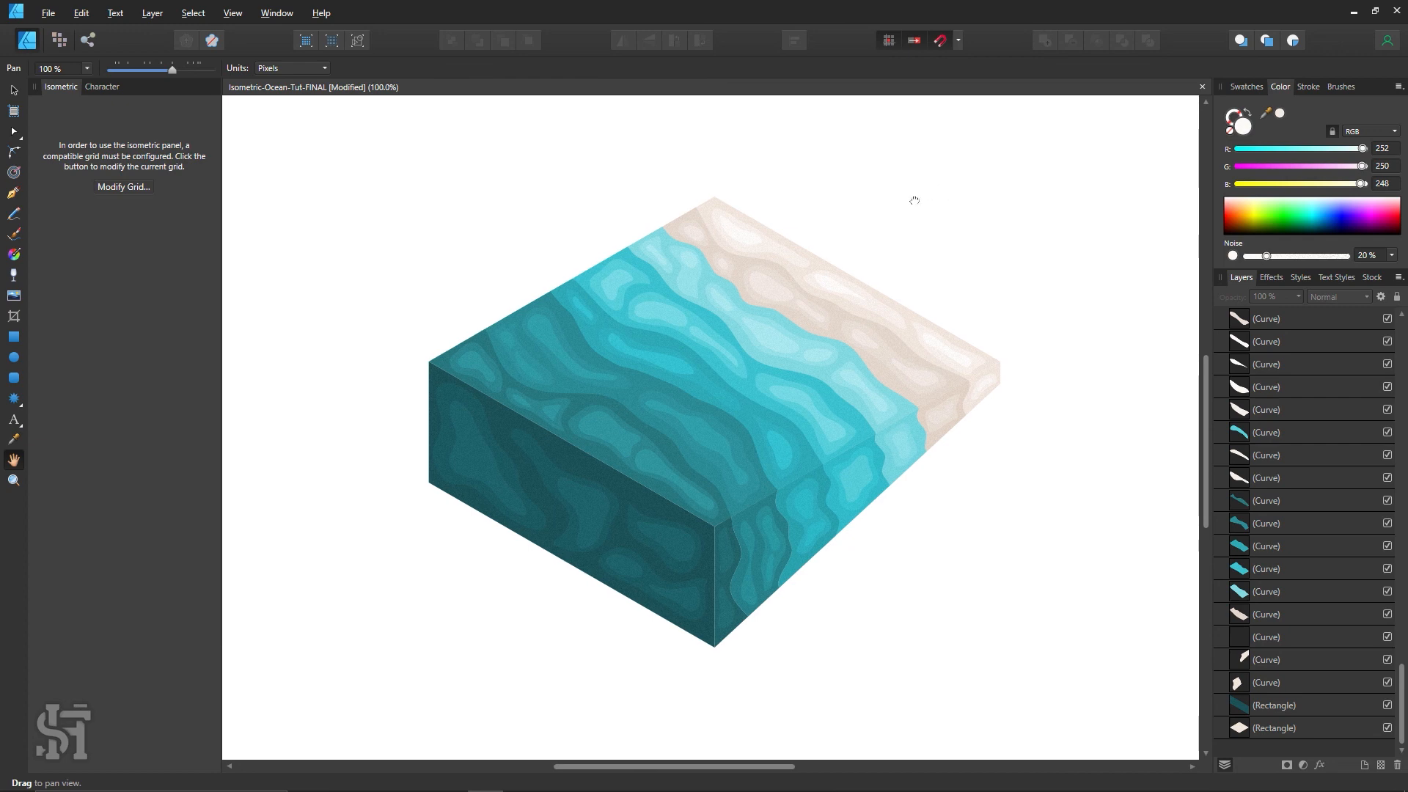
drag(911, 198, 895, 209)
key(v)
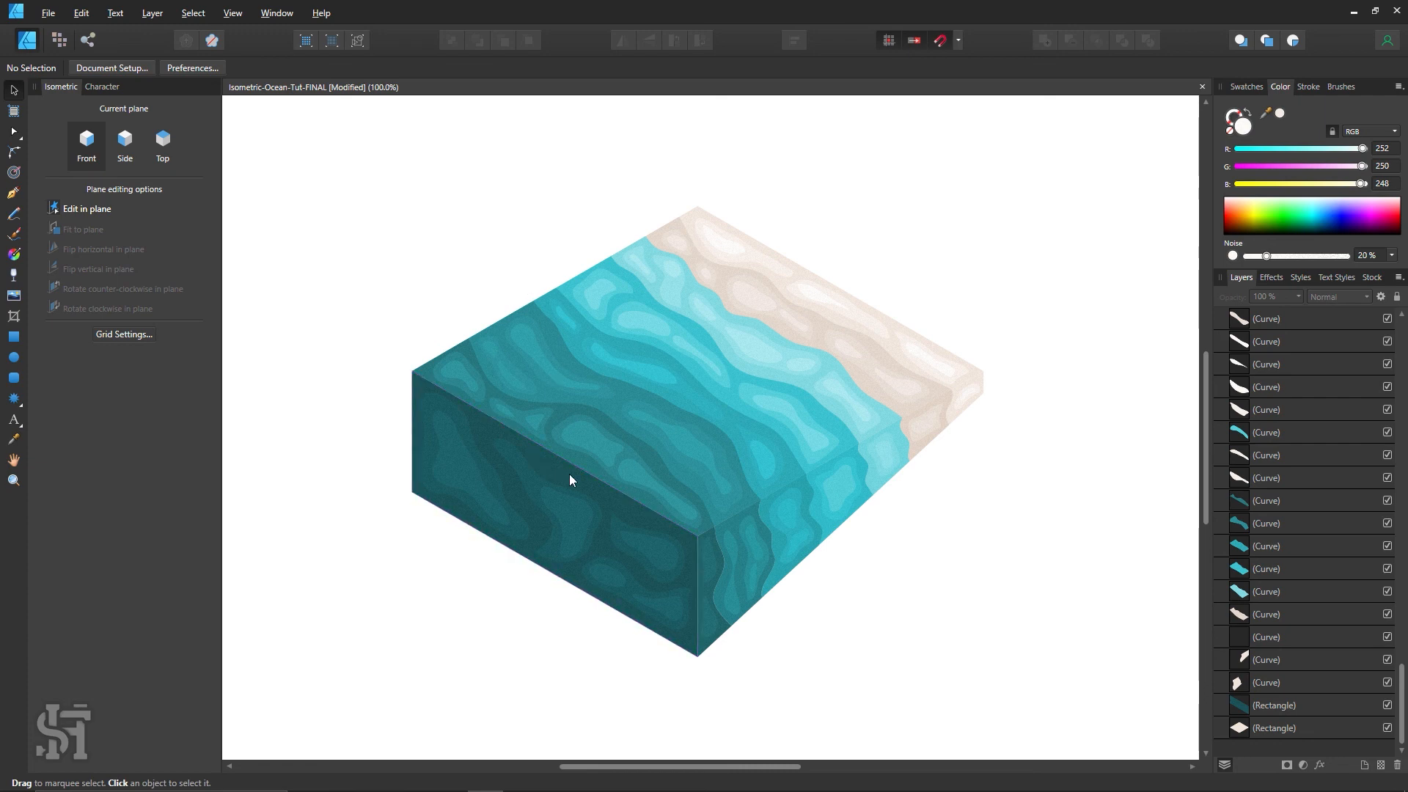
key(z)
alt+click(800, 372)
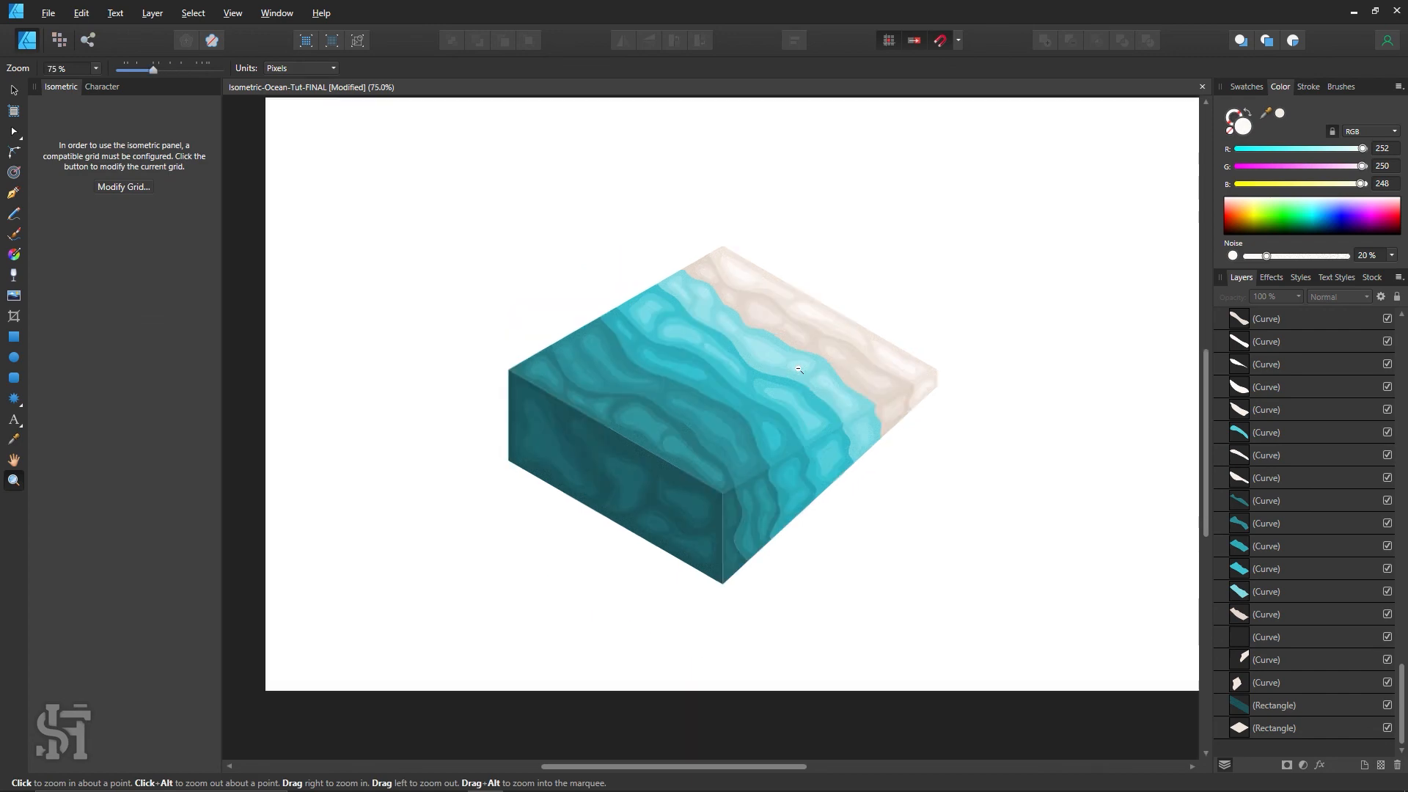
click(753, 398)
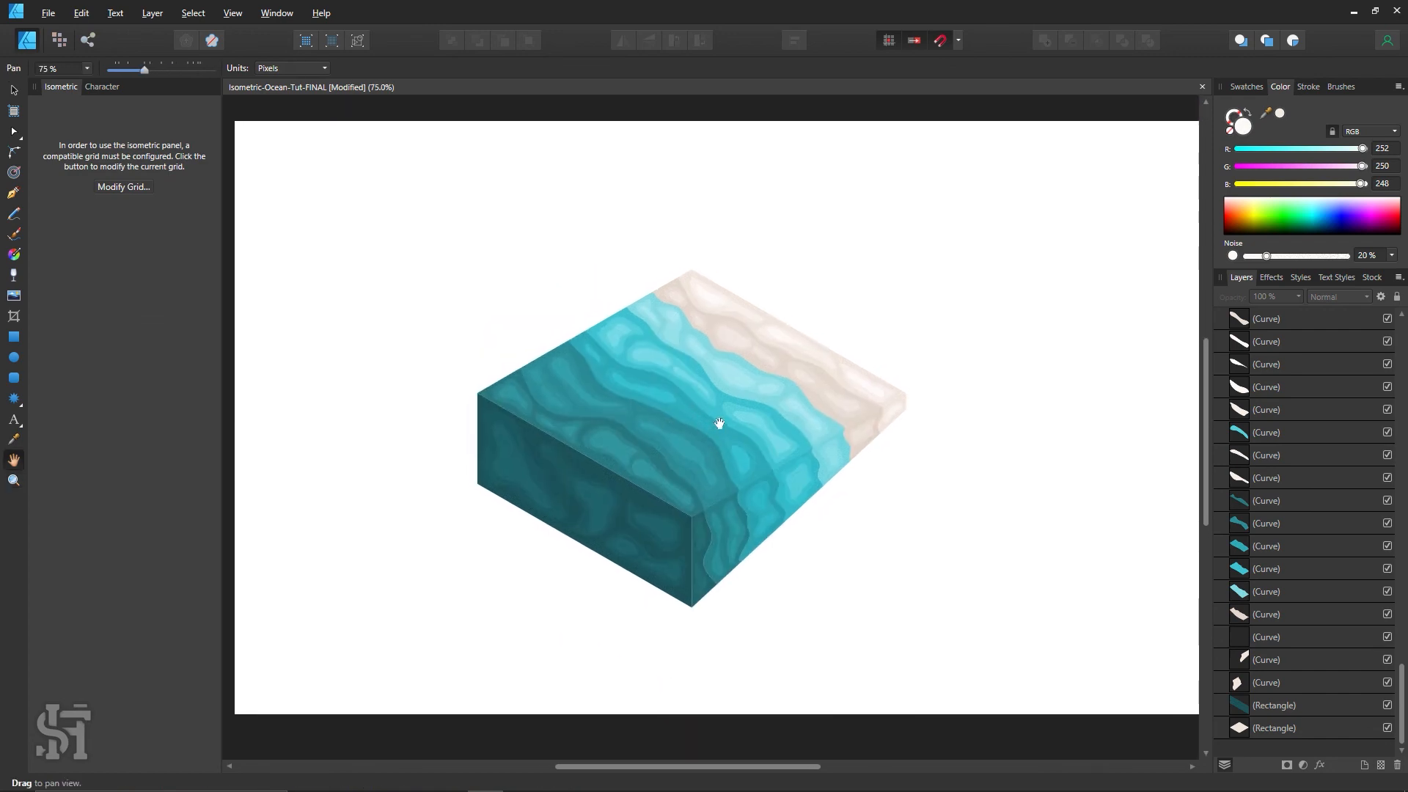